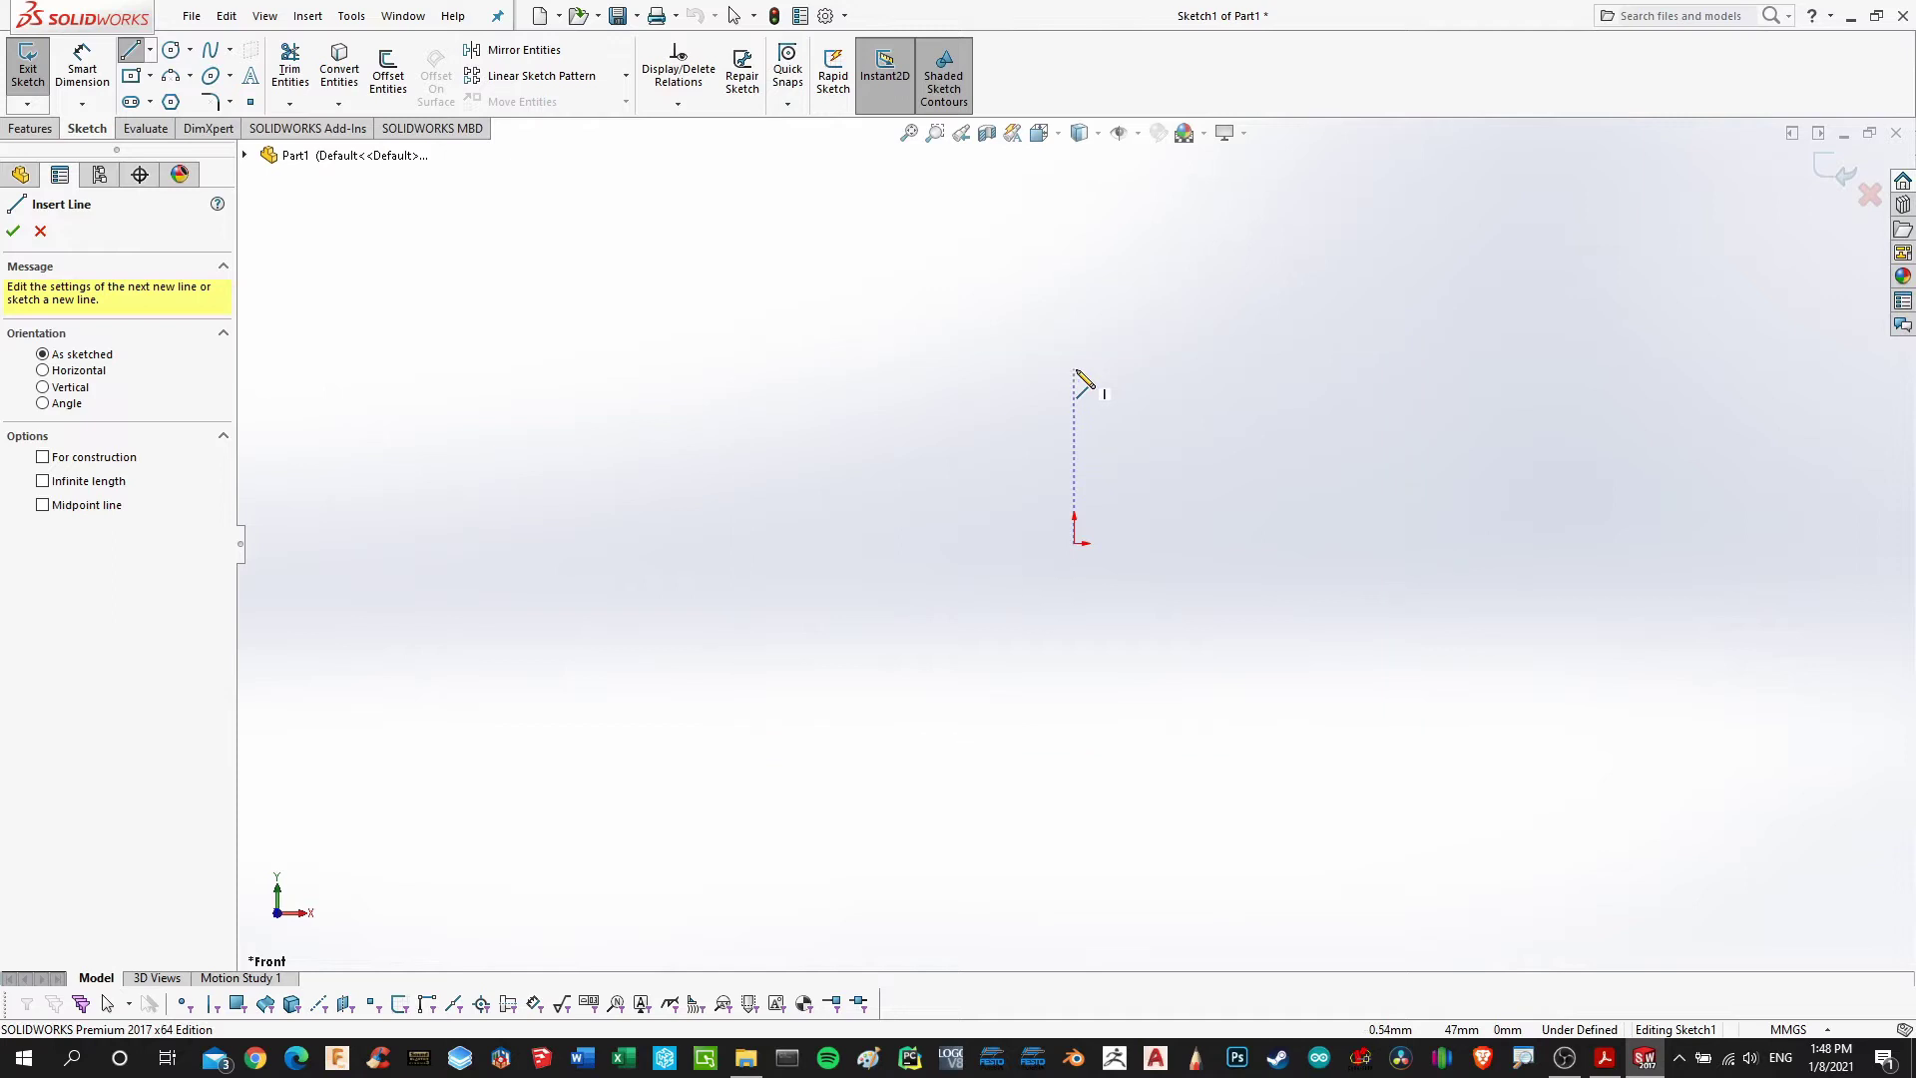
Sketch the stepped outer outline above the origin with four descending treads about 37 to 42 mm long, ending in a short vertical edge
click(1074, 317)
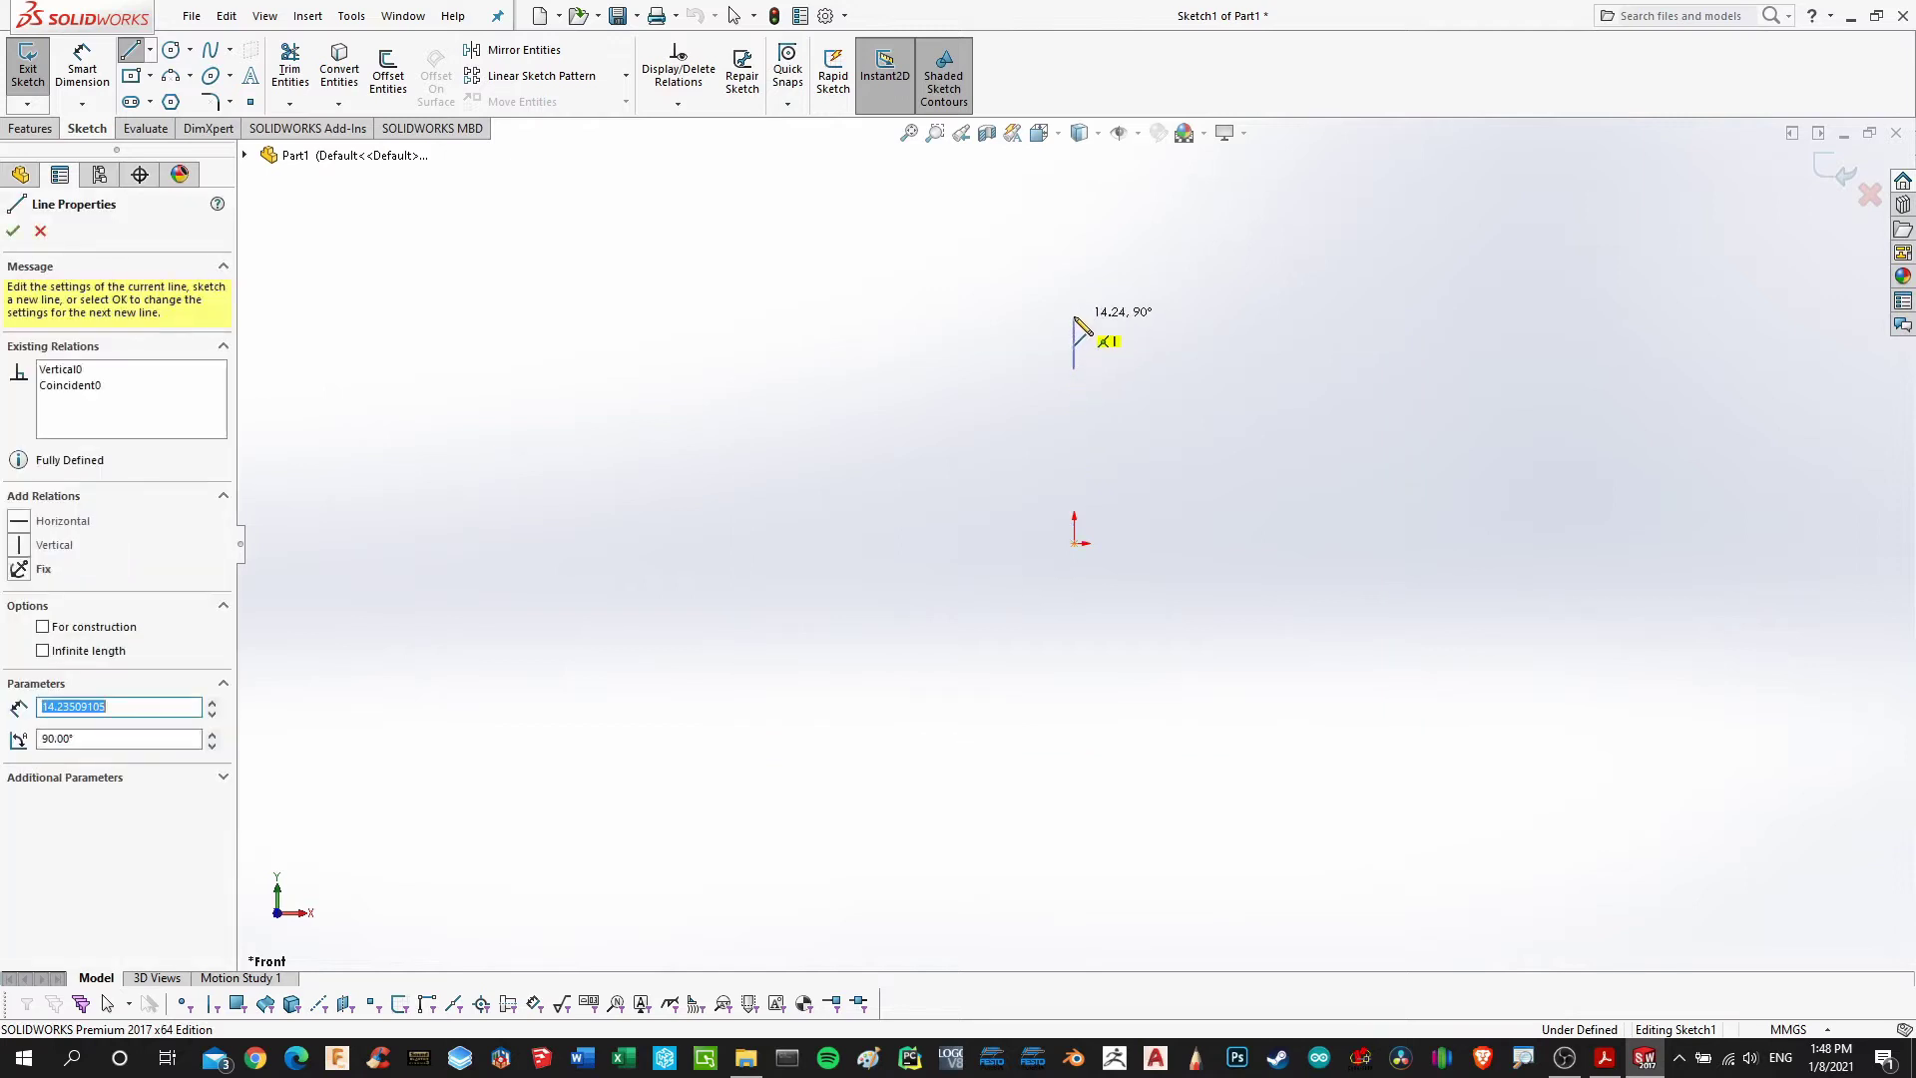
click(1229, 316)
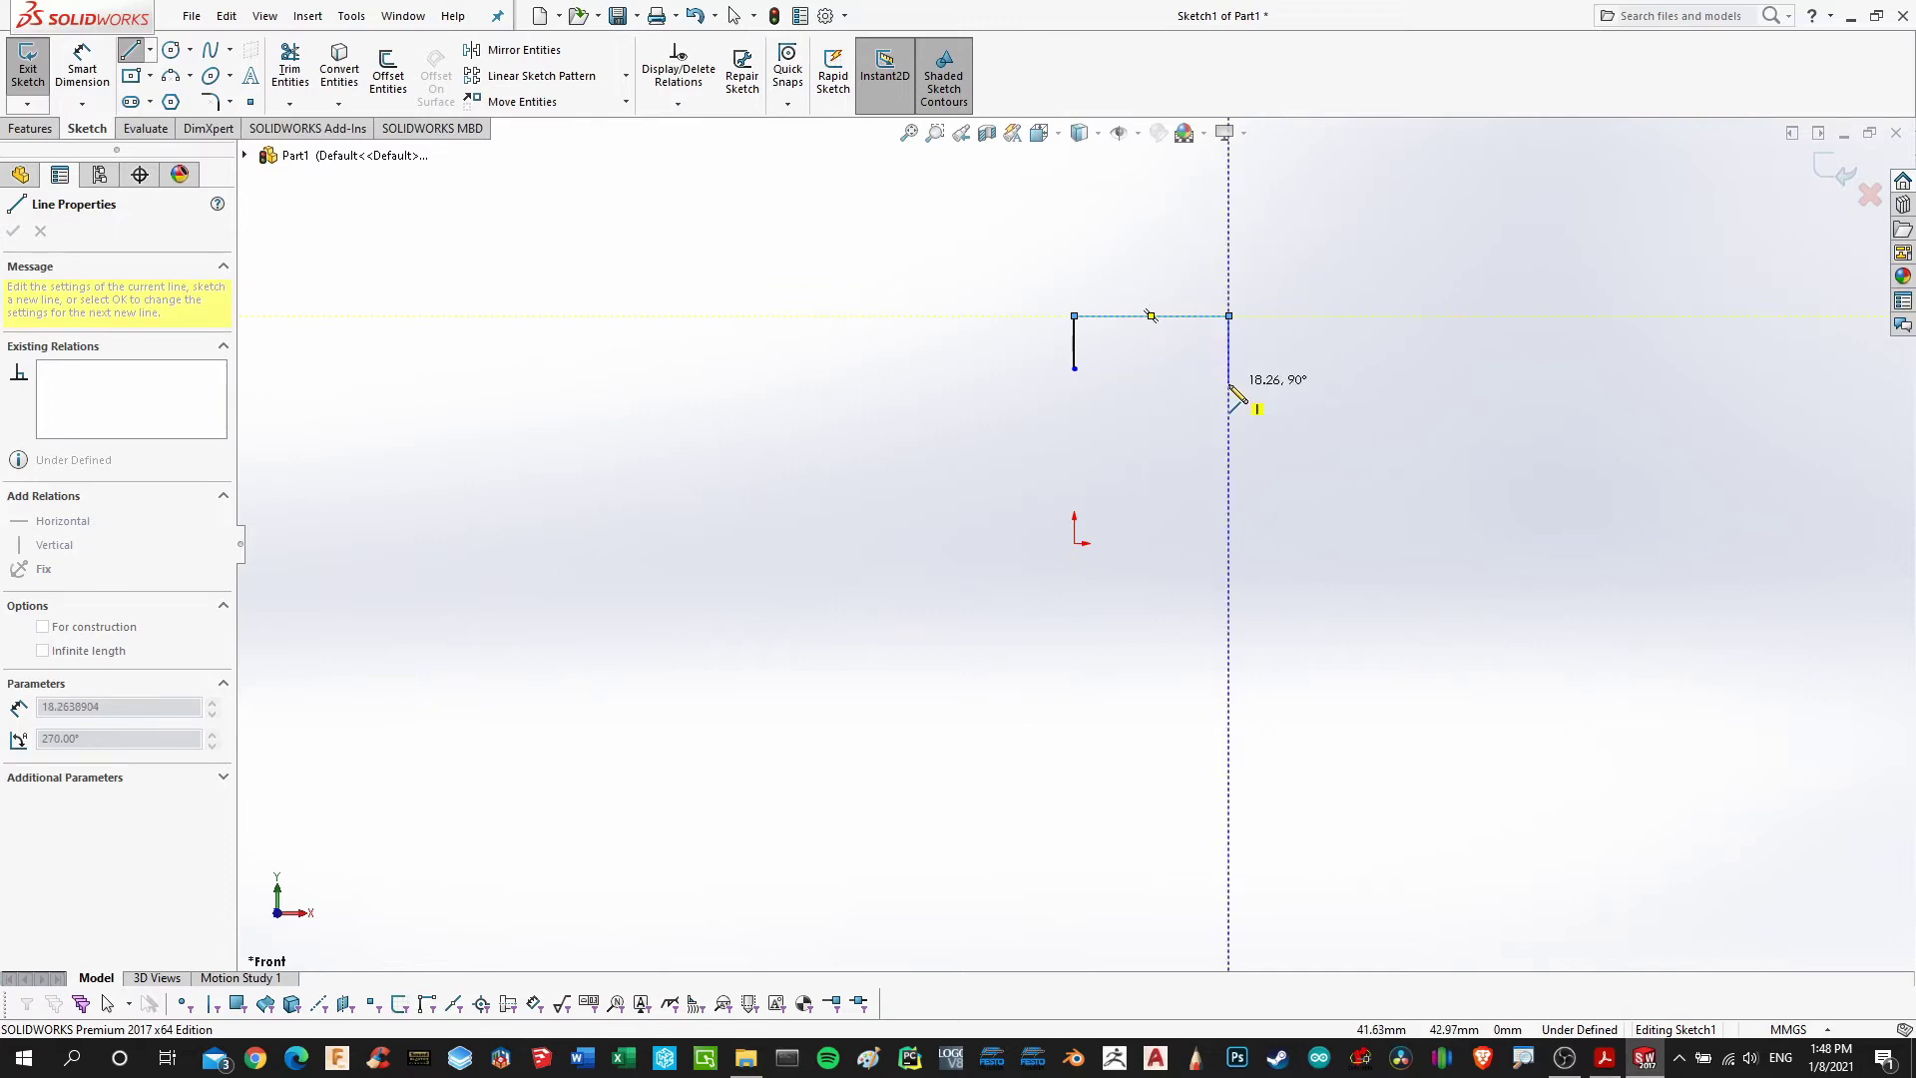
click(1229, 383)
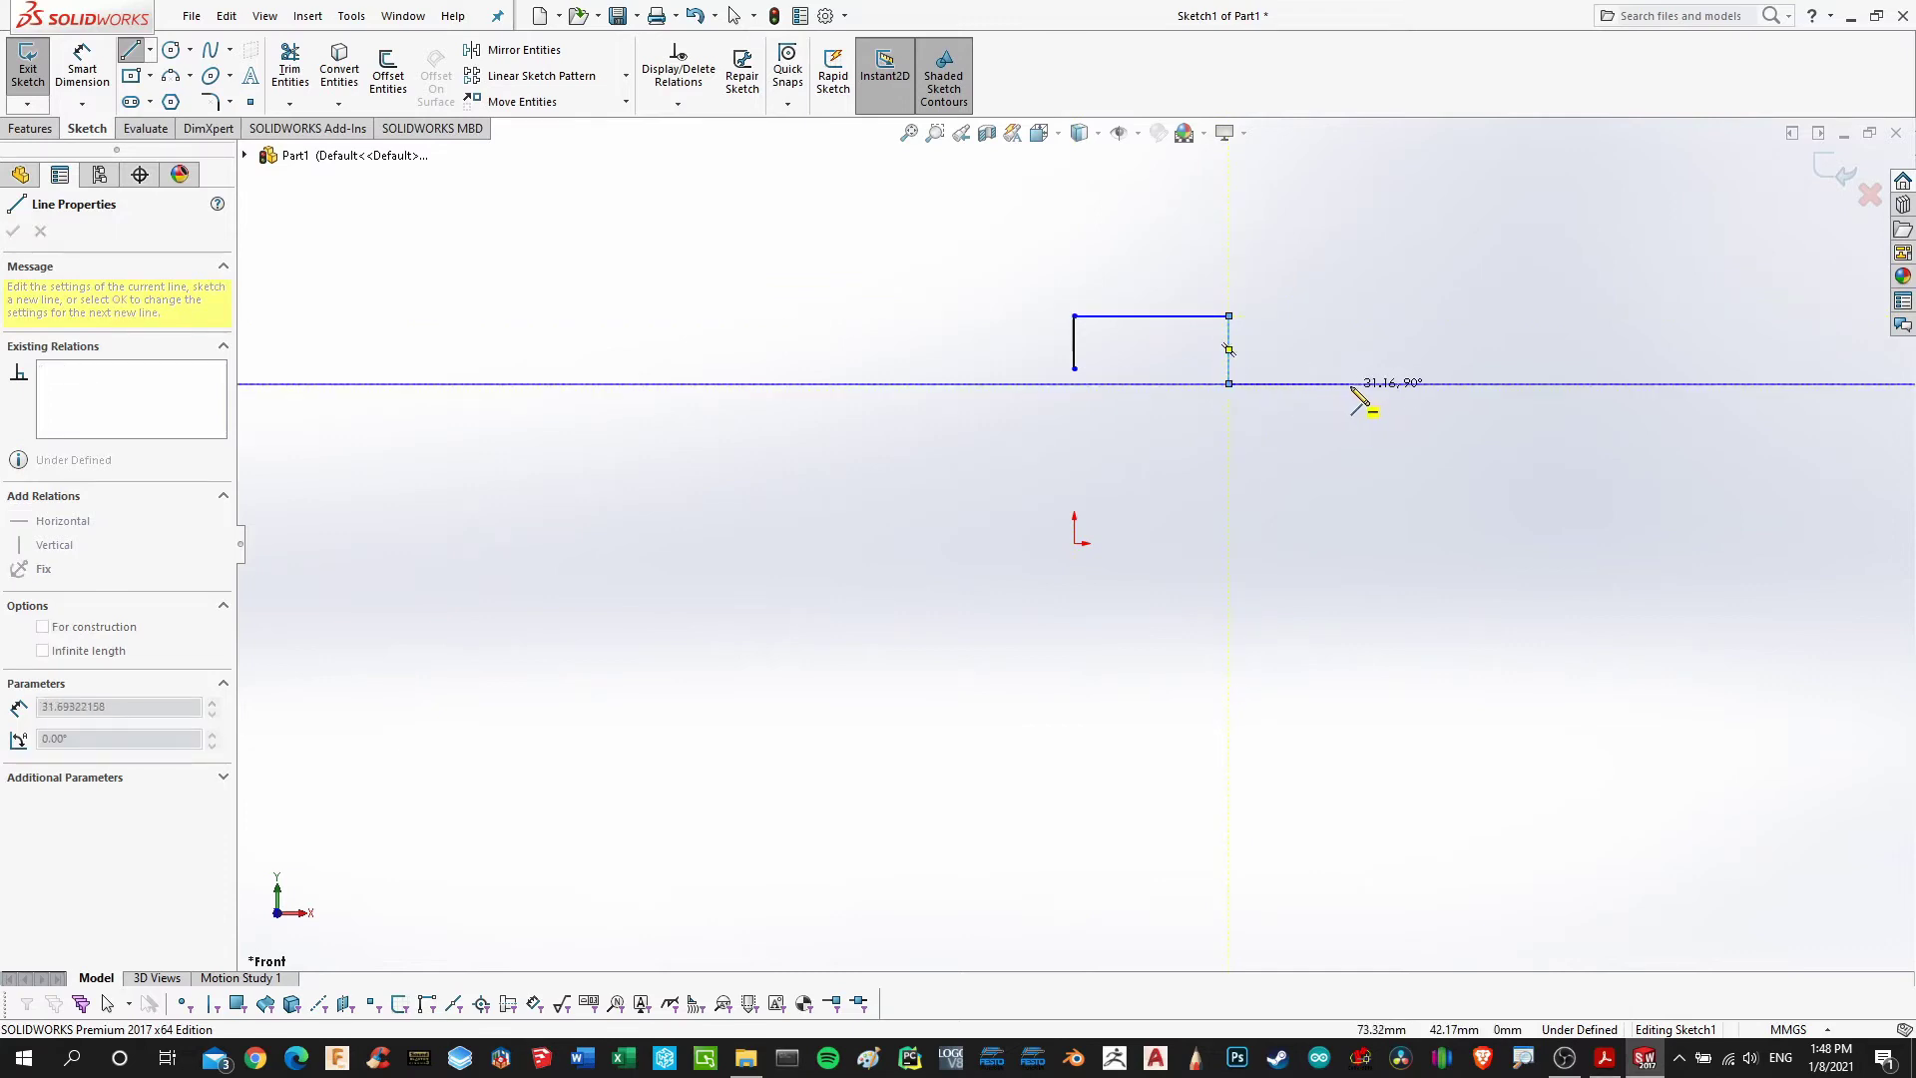
click(1368, 383)
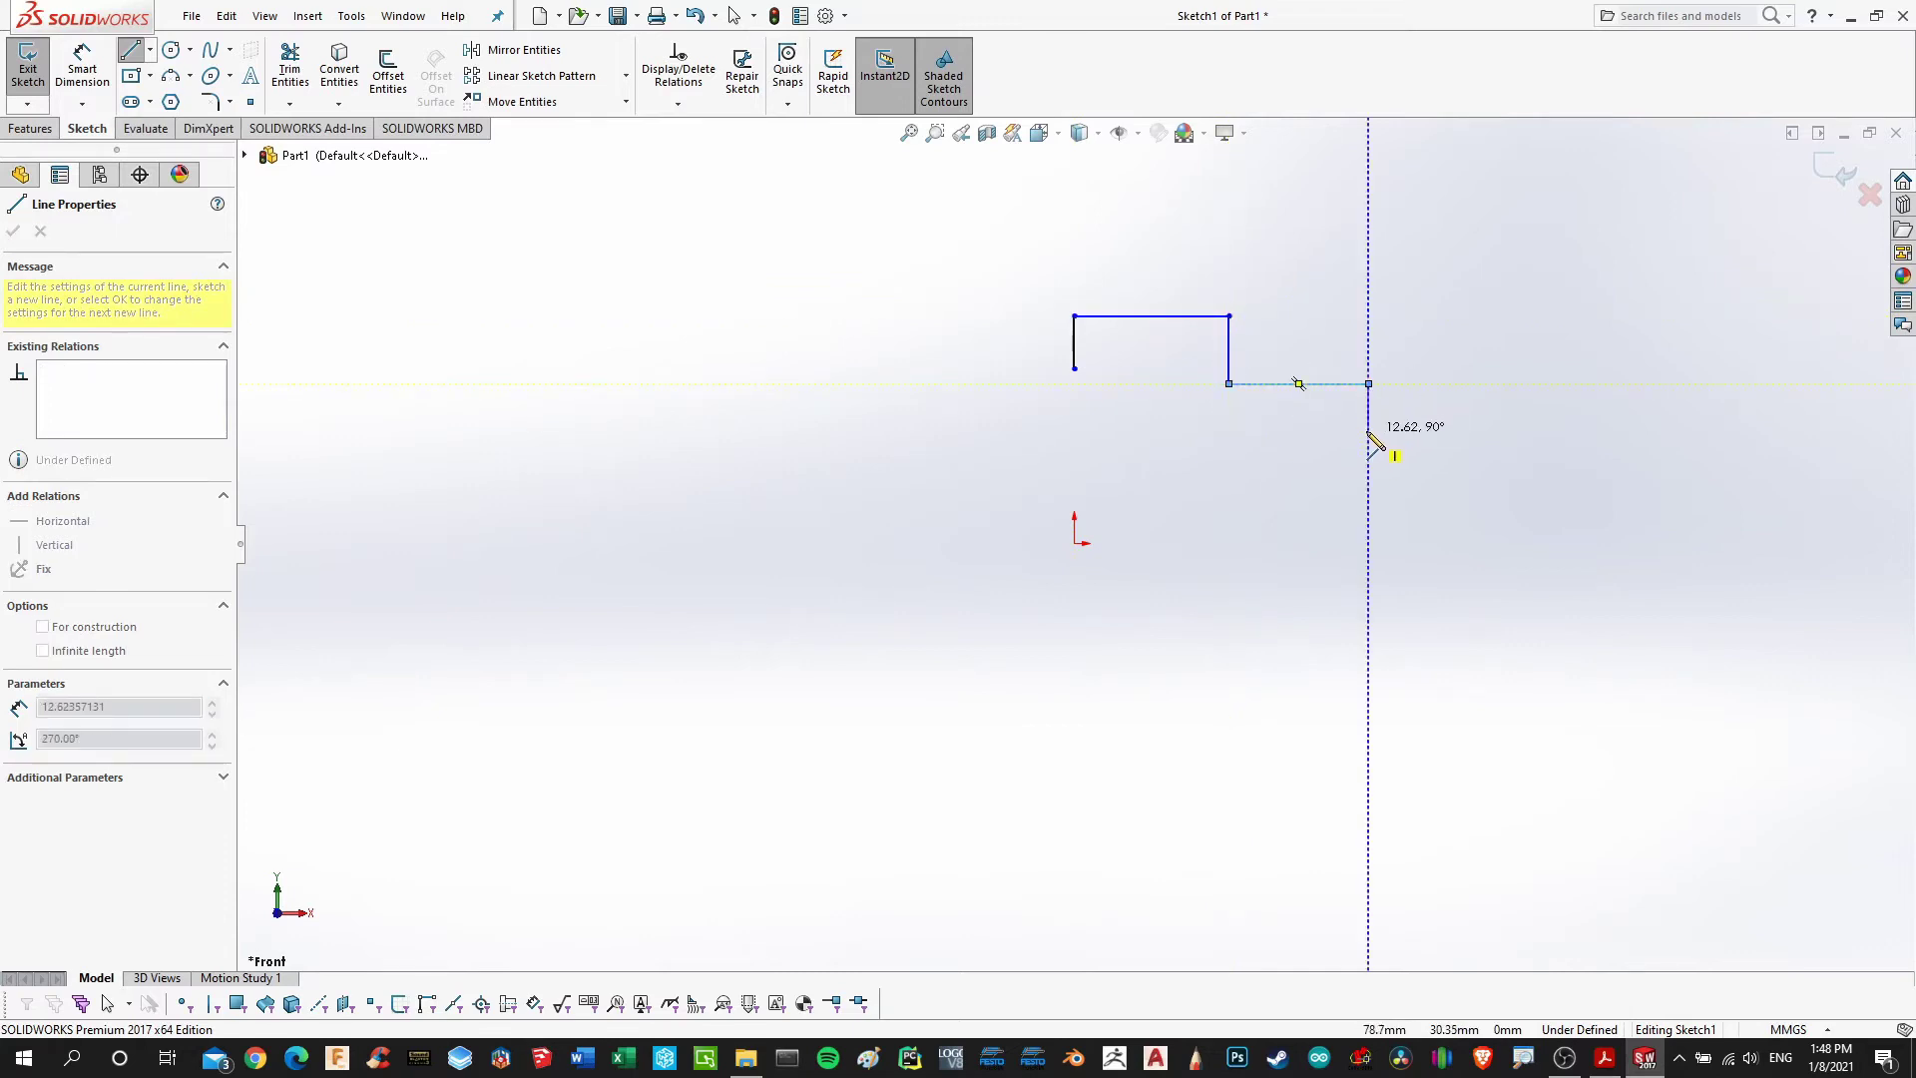
click(1368, 430)
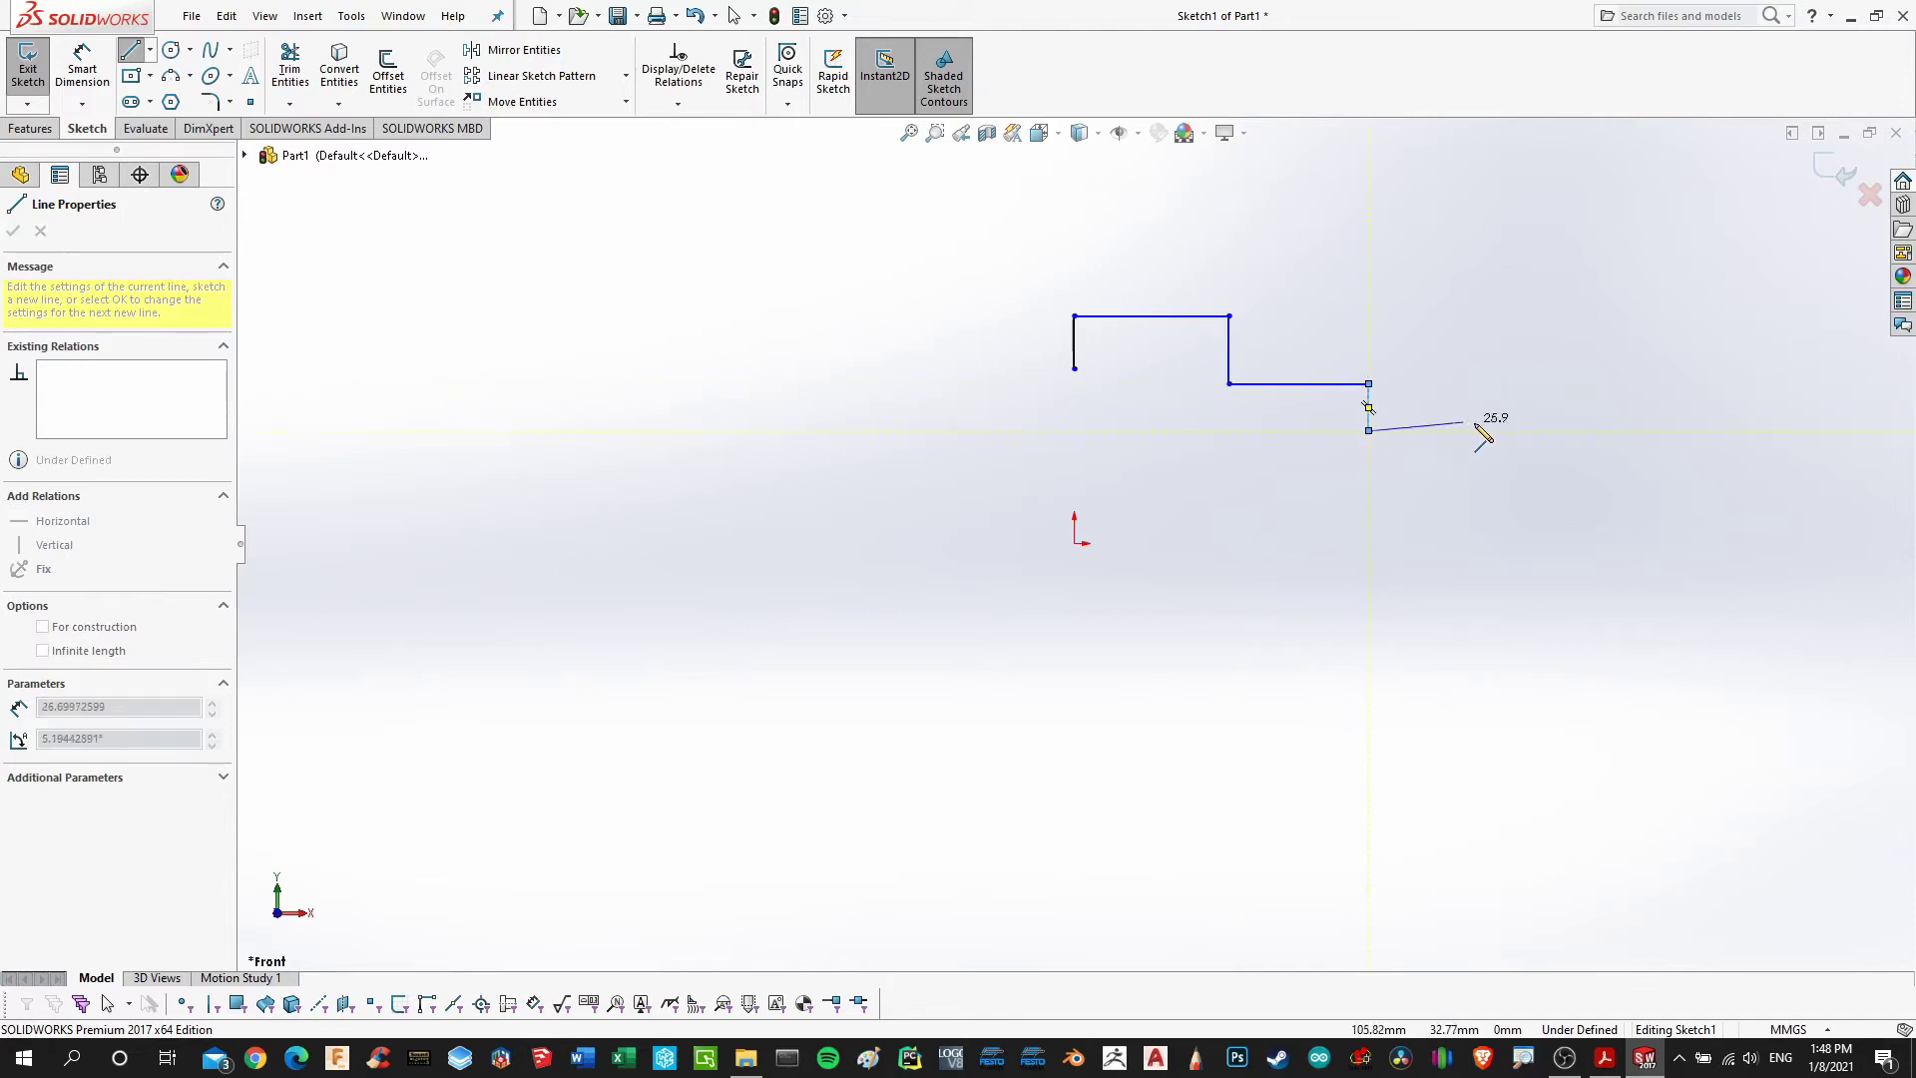
click(1515, 431)
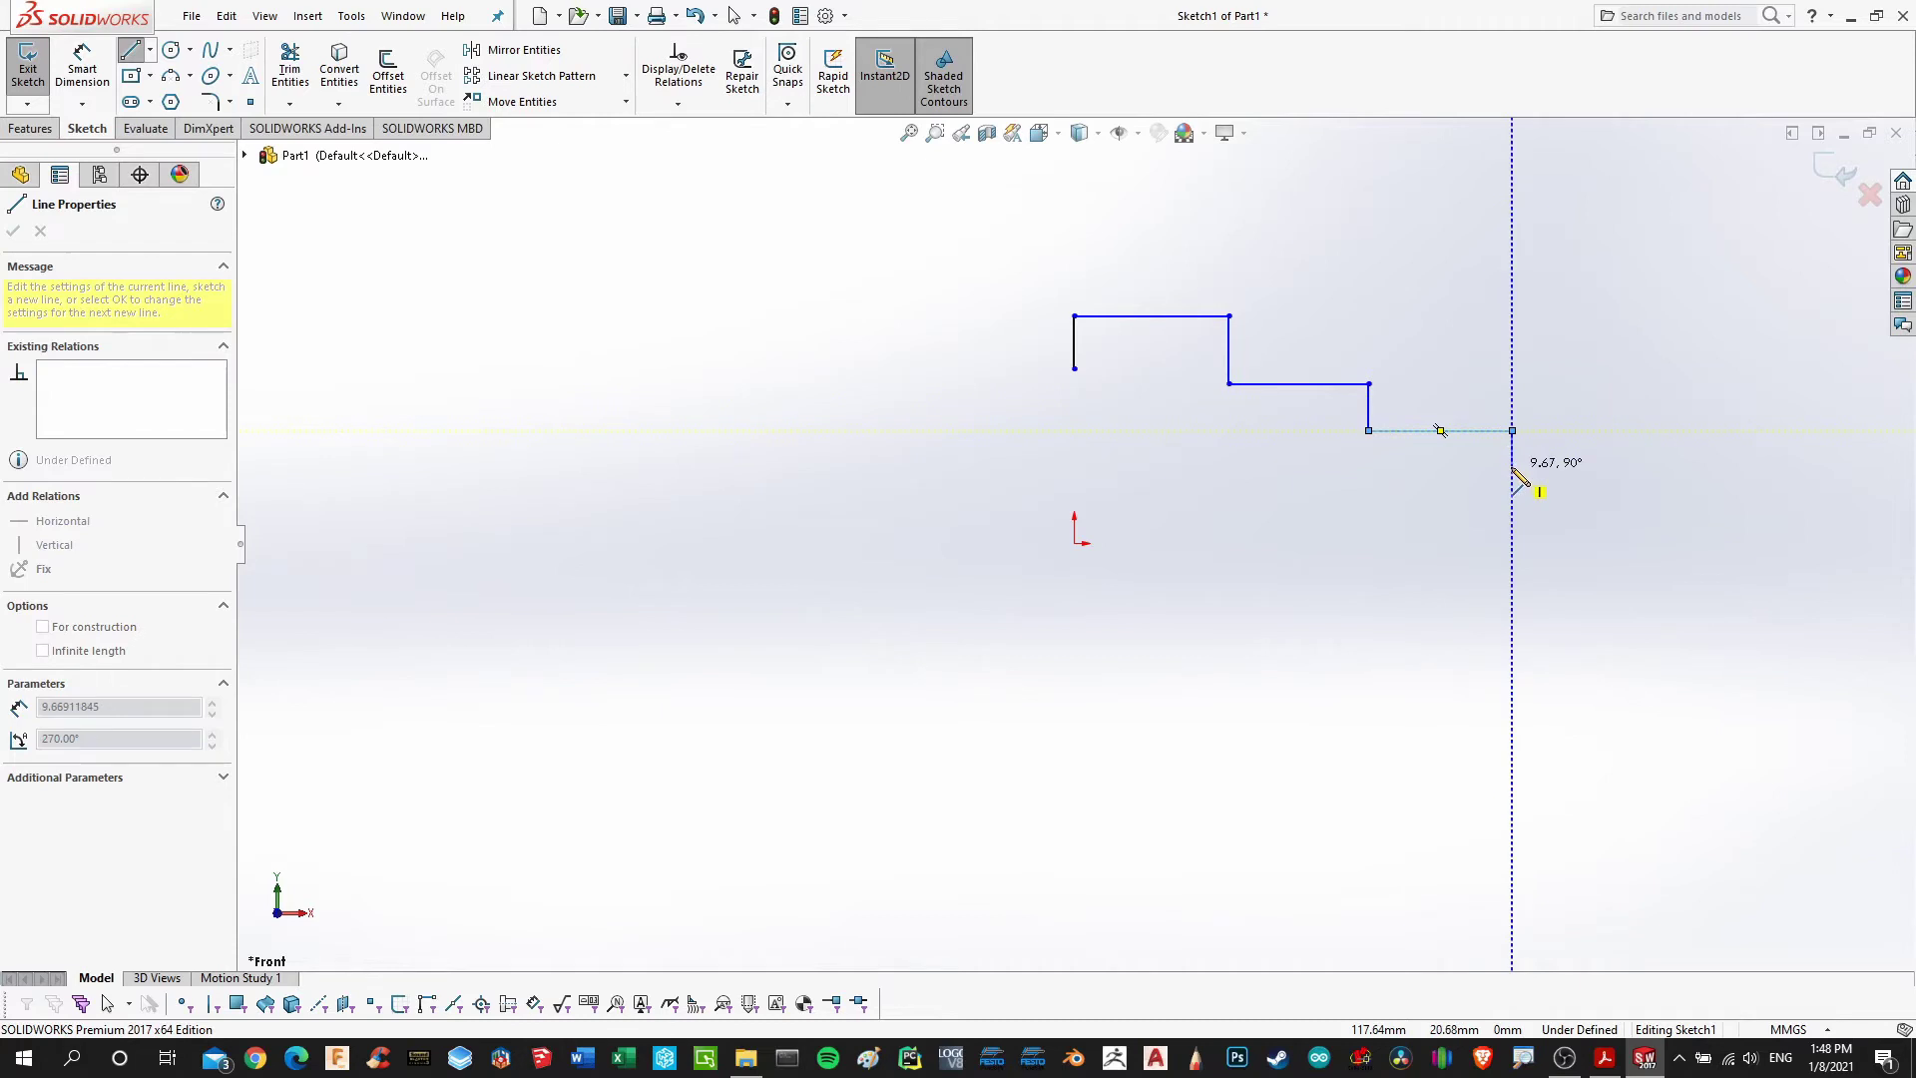
click(1512, 466)
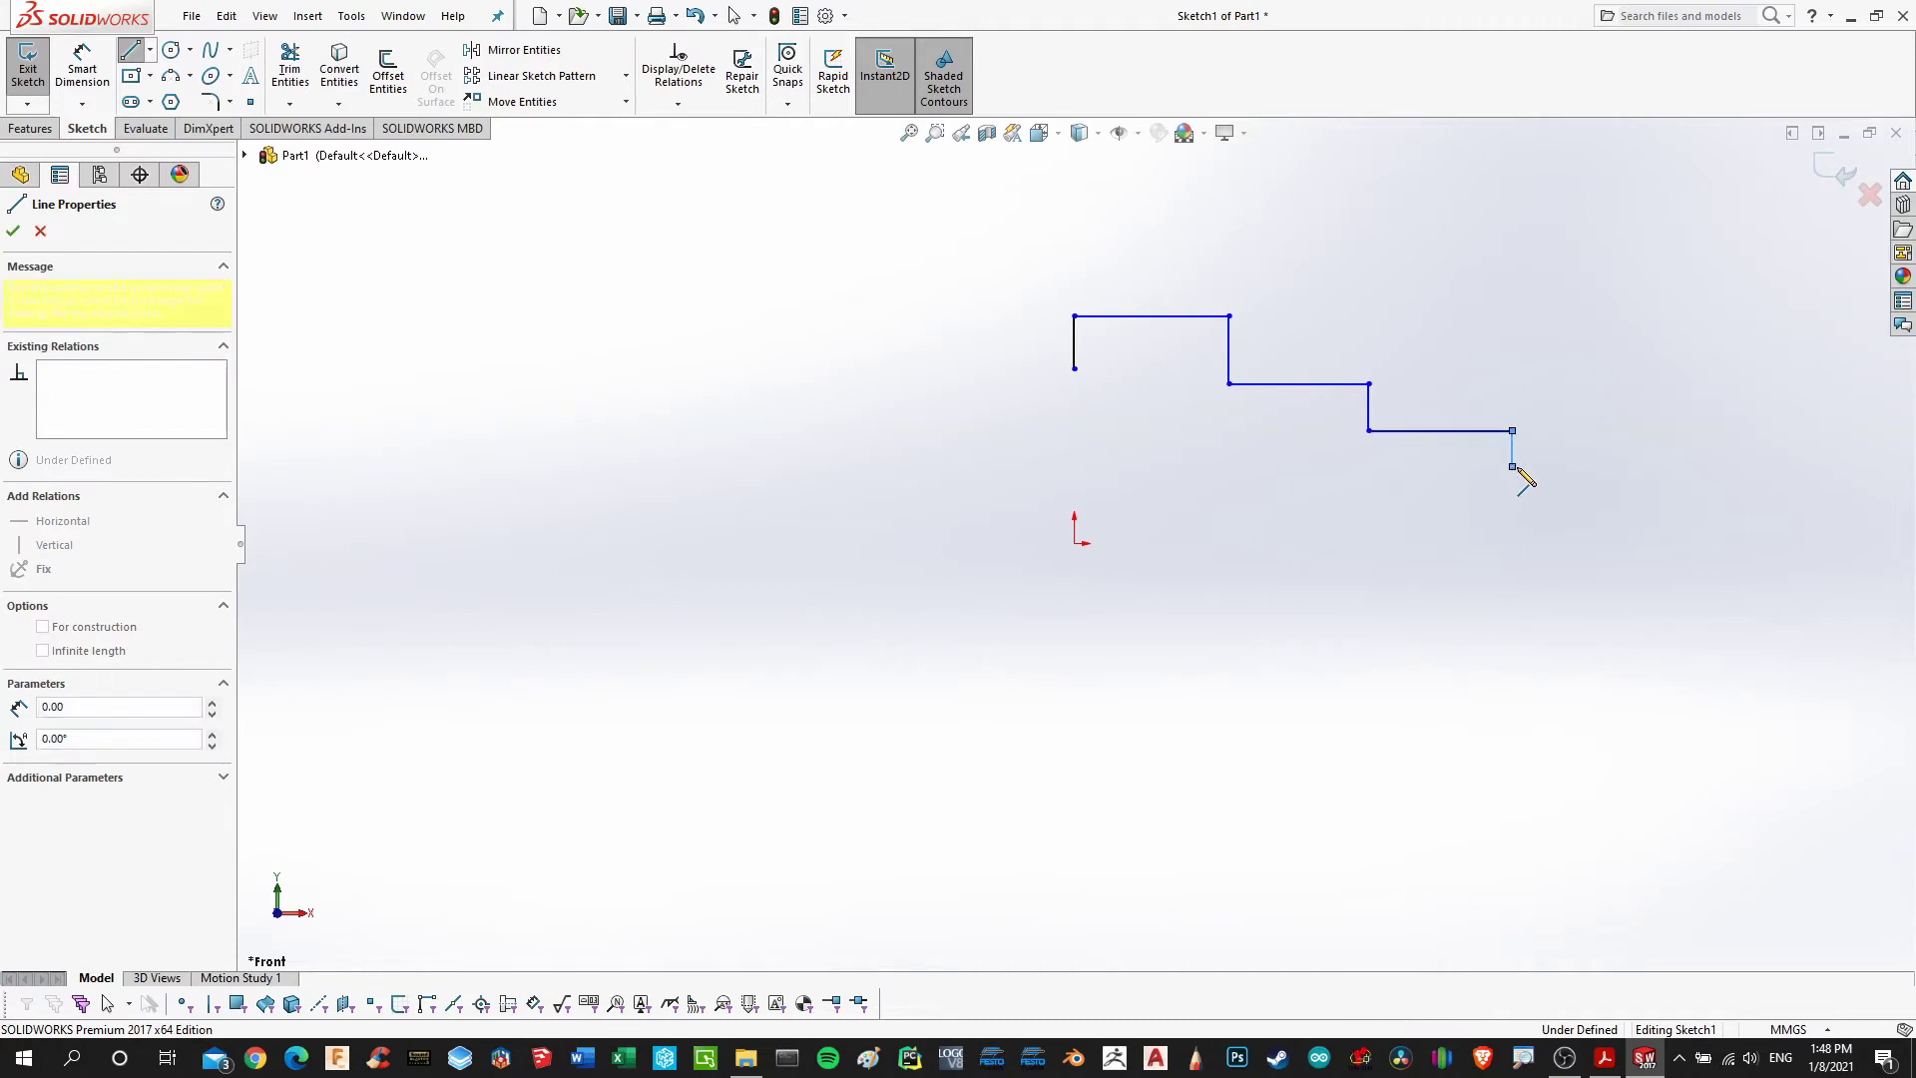
double_click(1656, 466)
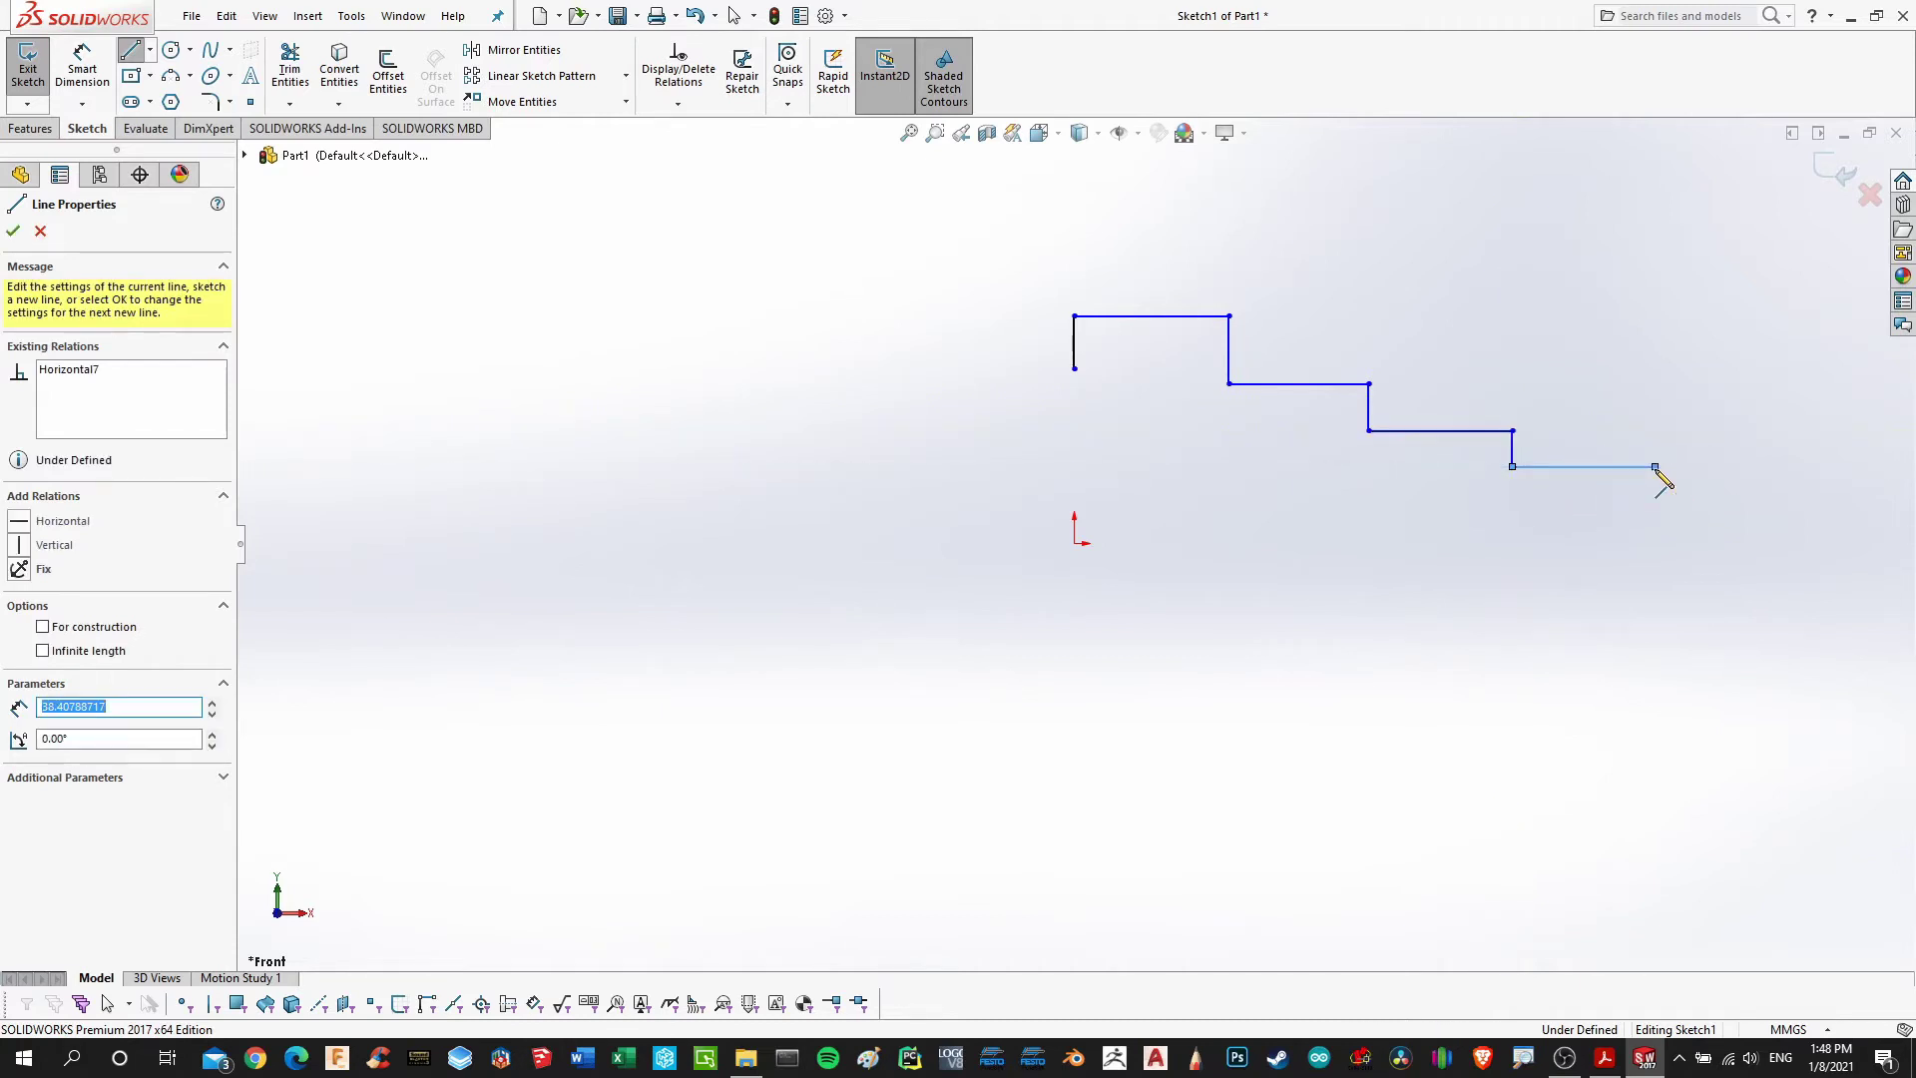
click(1655, 466)
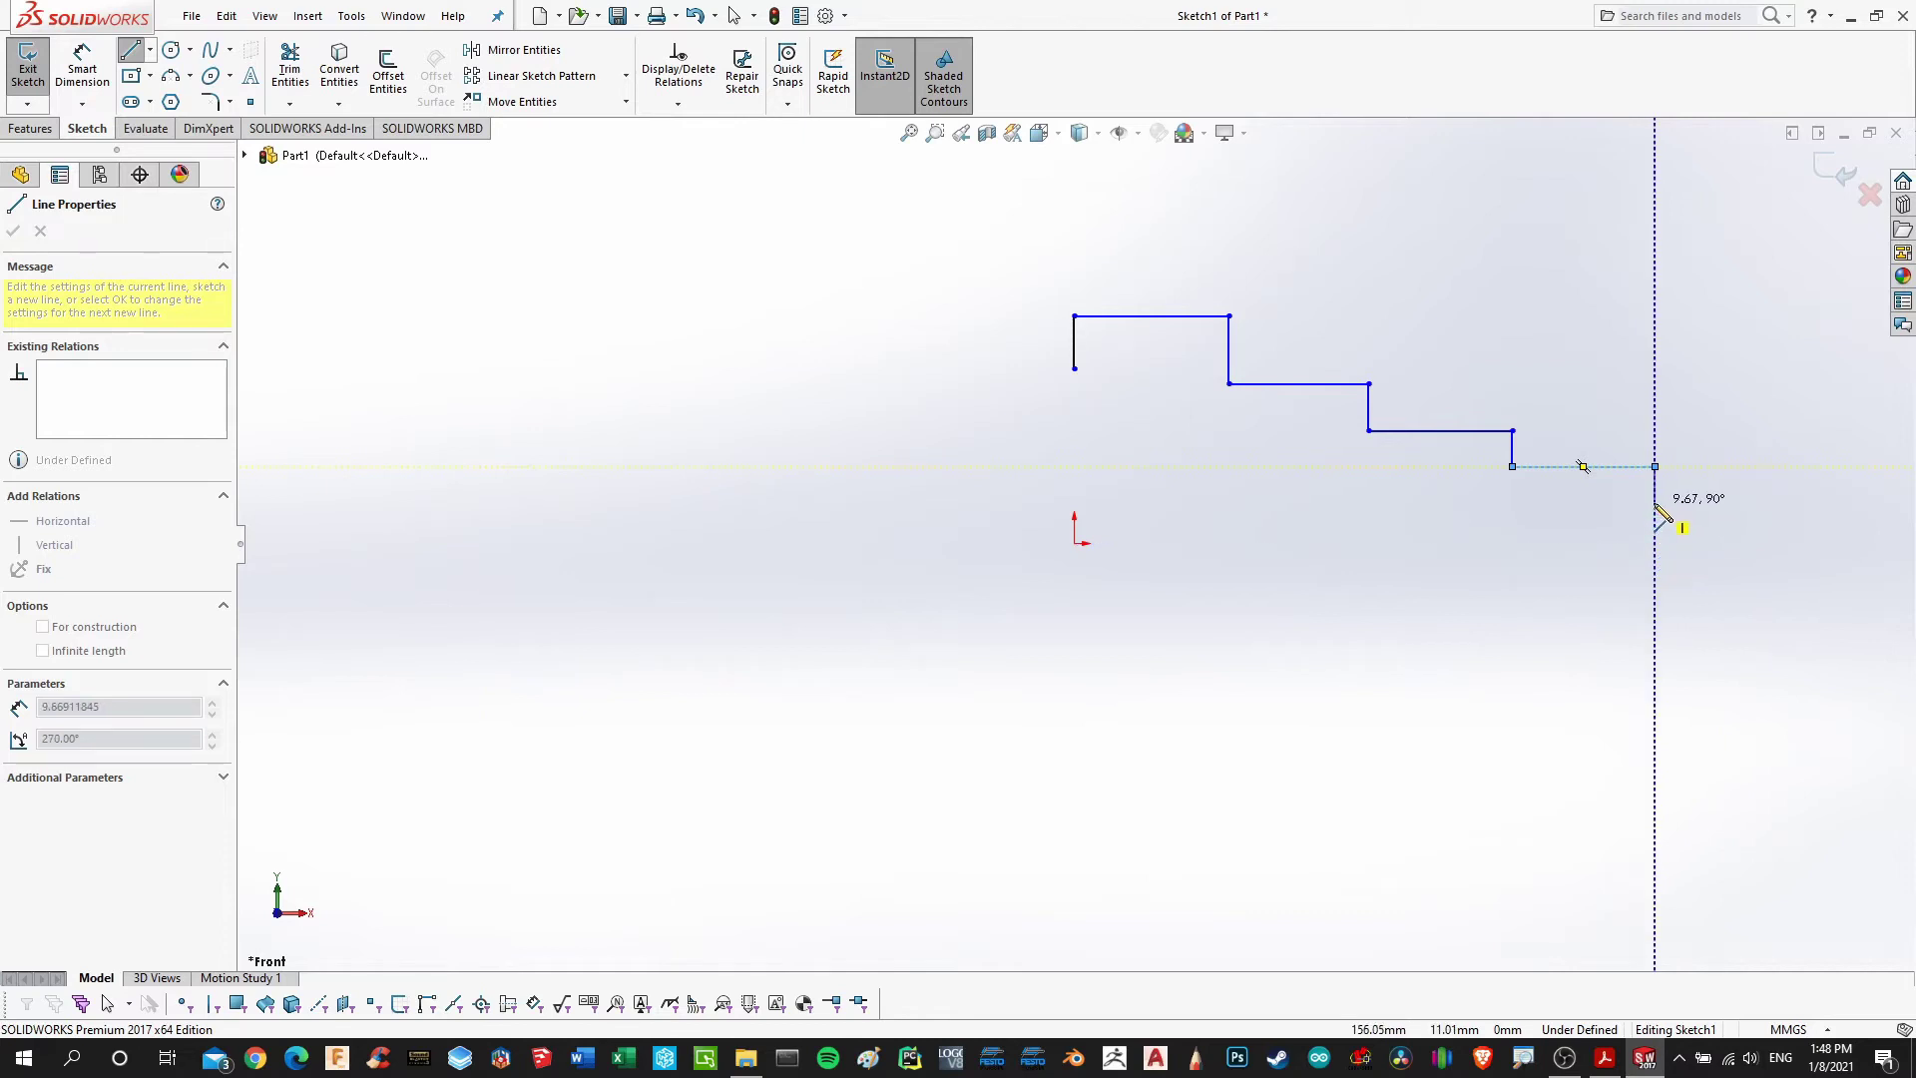
click(1654, 502)
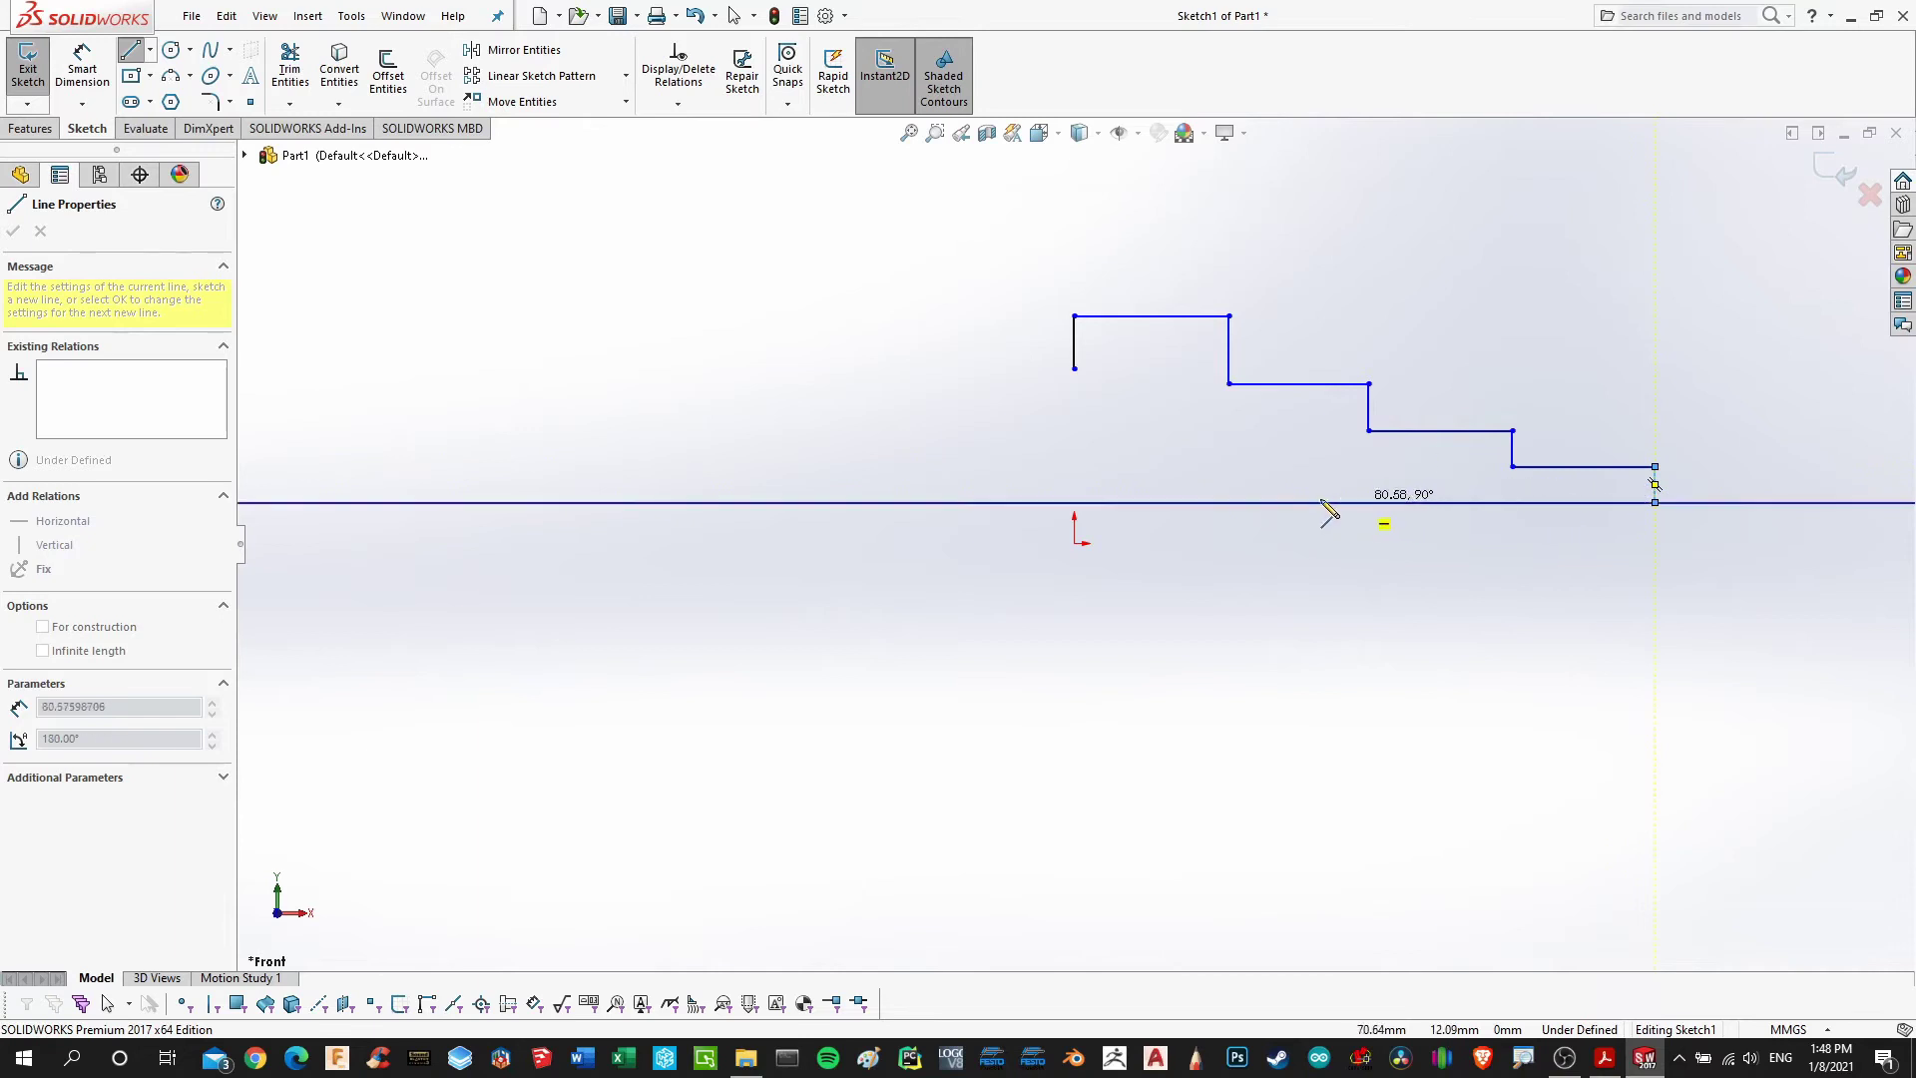
Sketch the long bore line back toward the origin, a raised hub end about 7 mm high, and the hub's outer line
click(1103, 502)
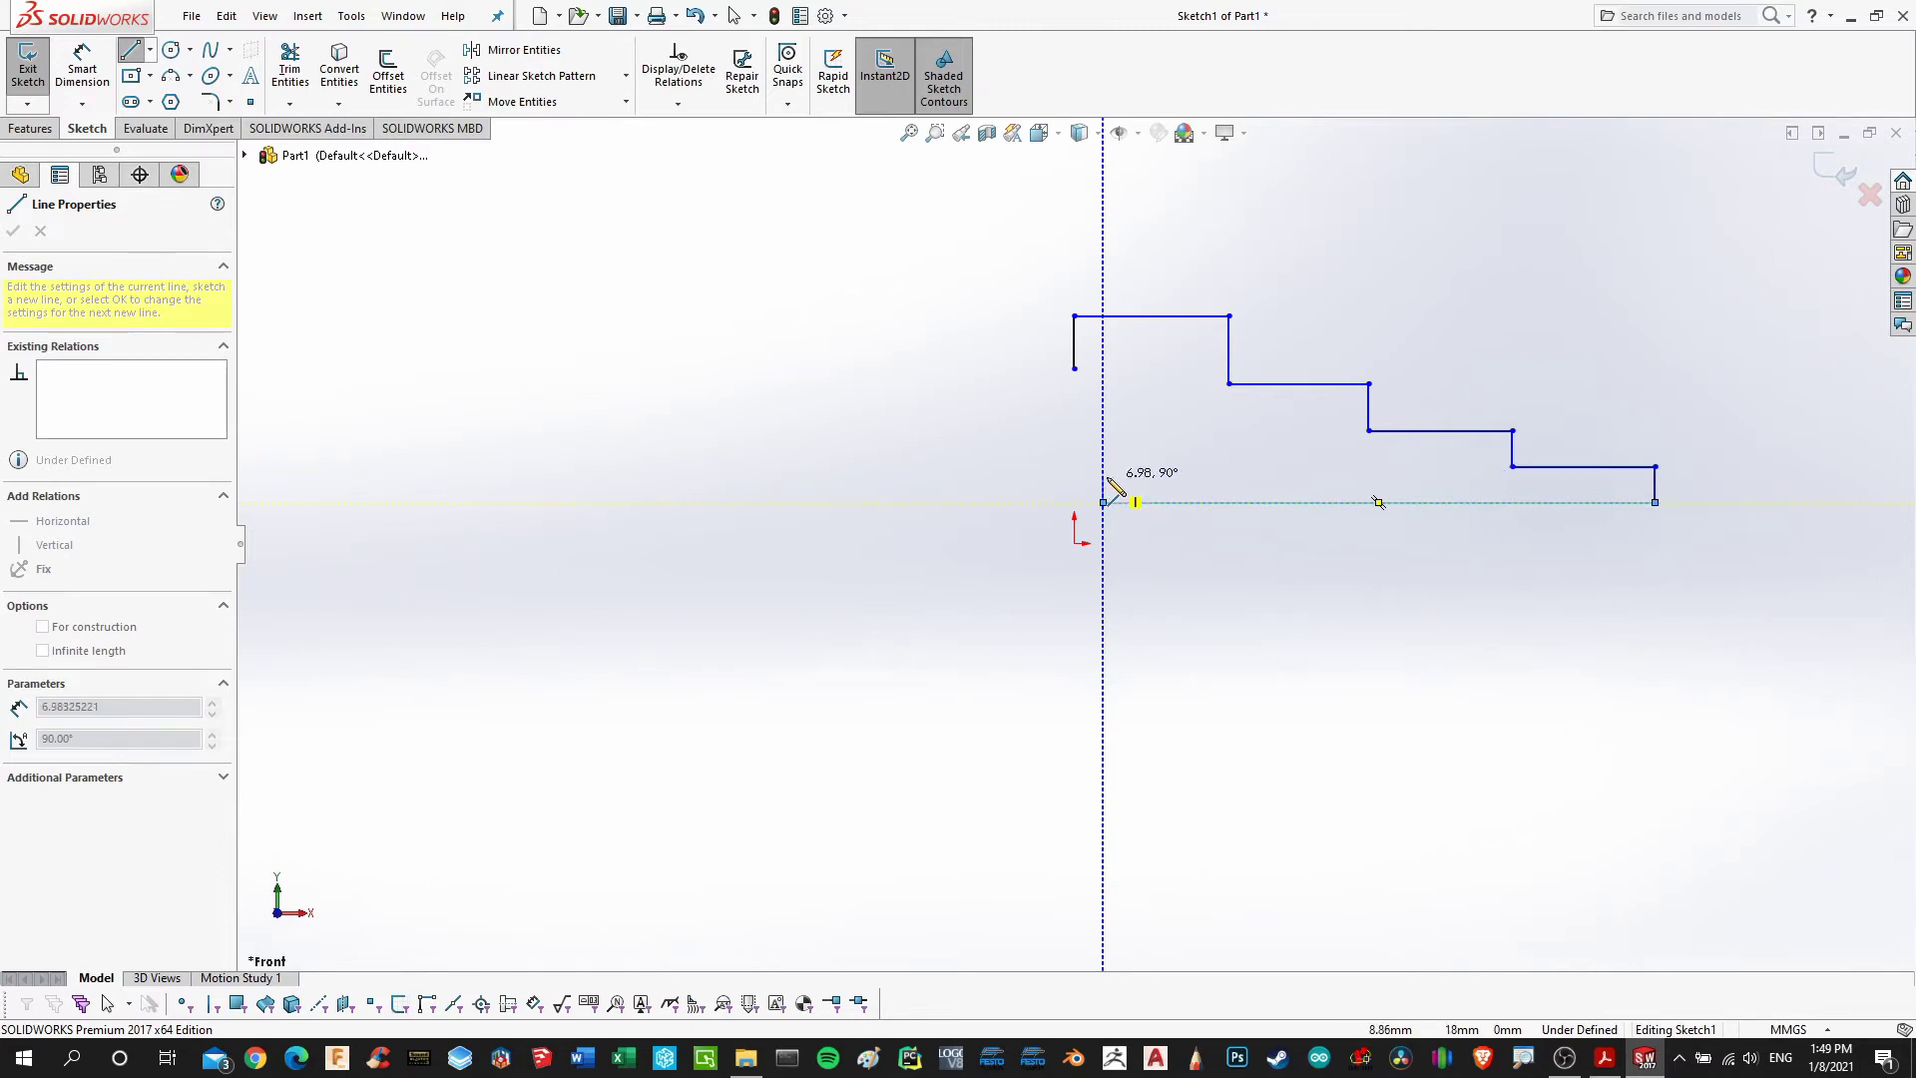
double_click(1104, 476)
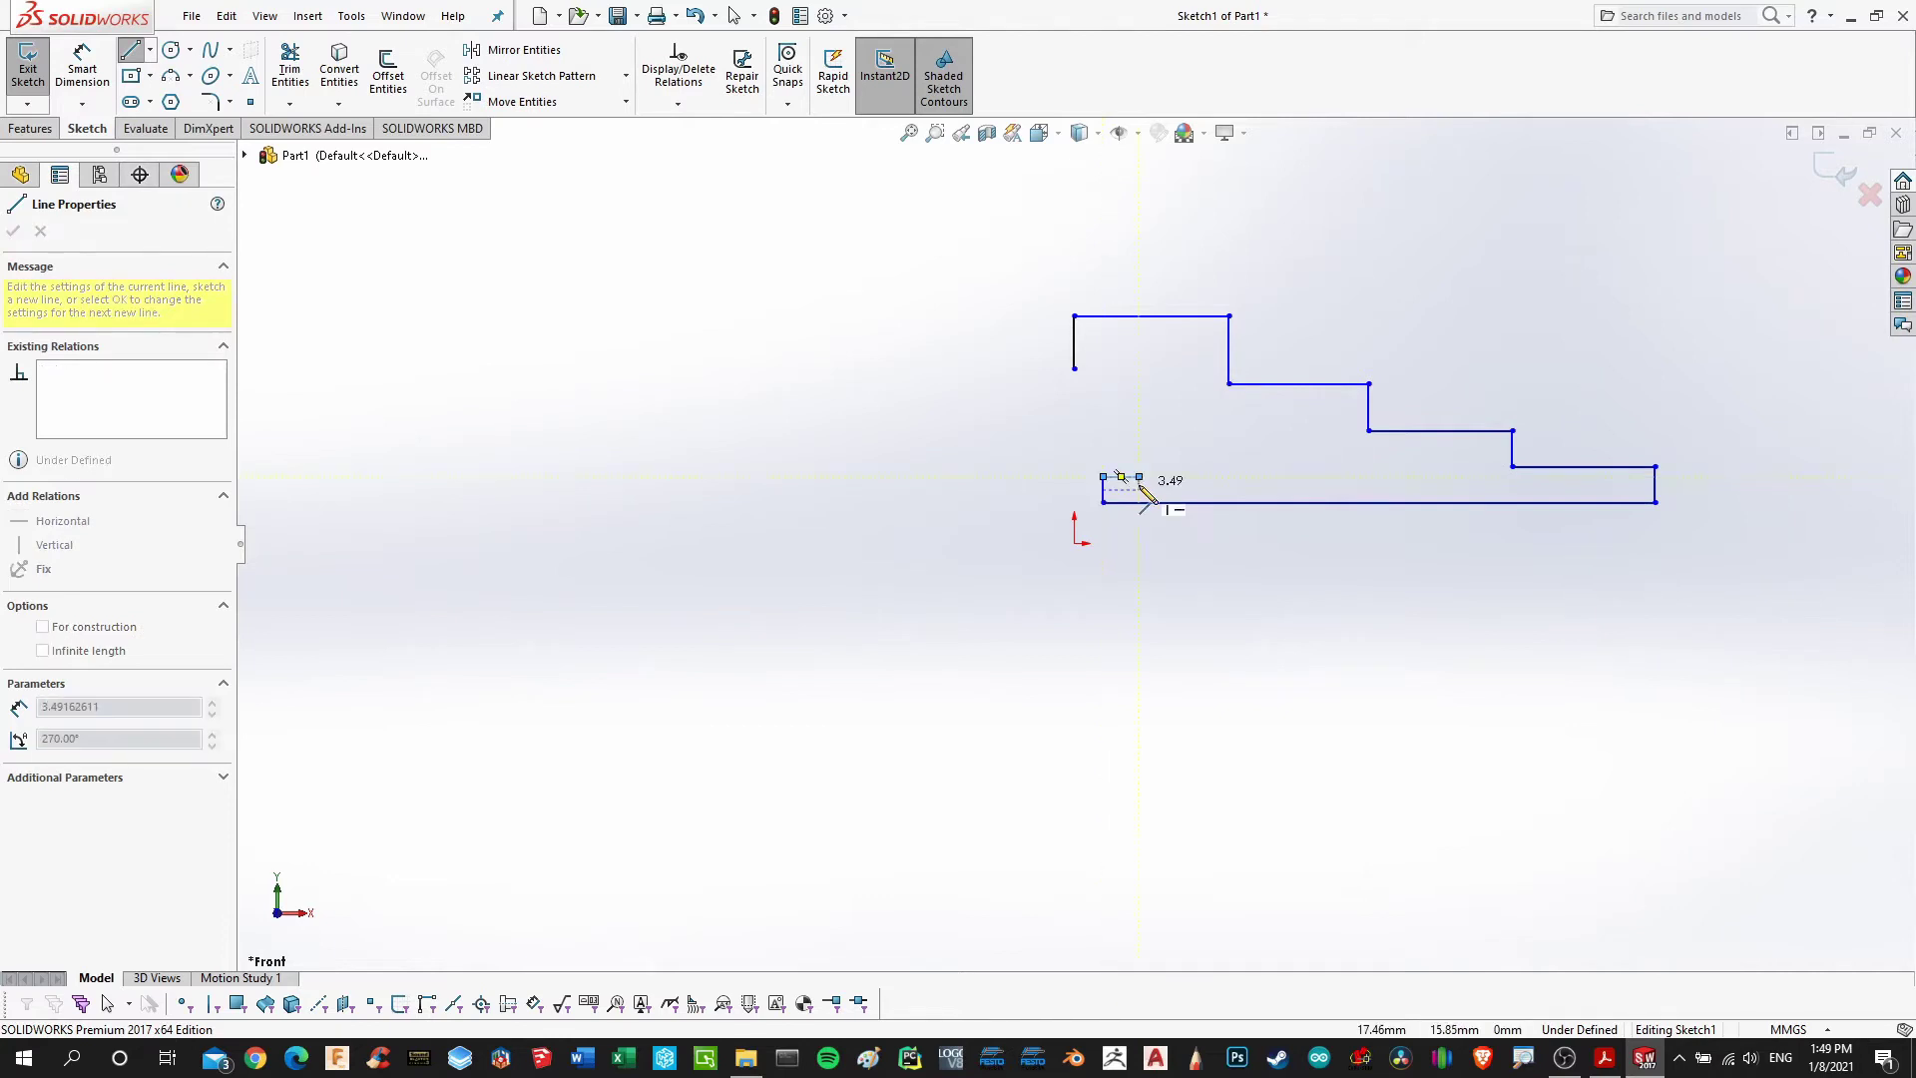
click(1138, 476)
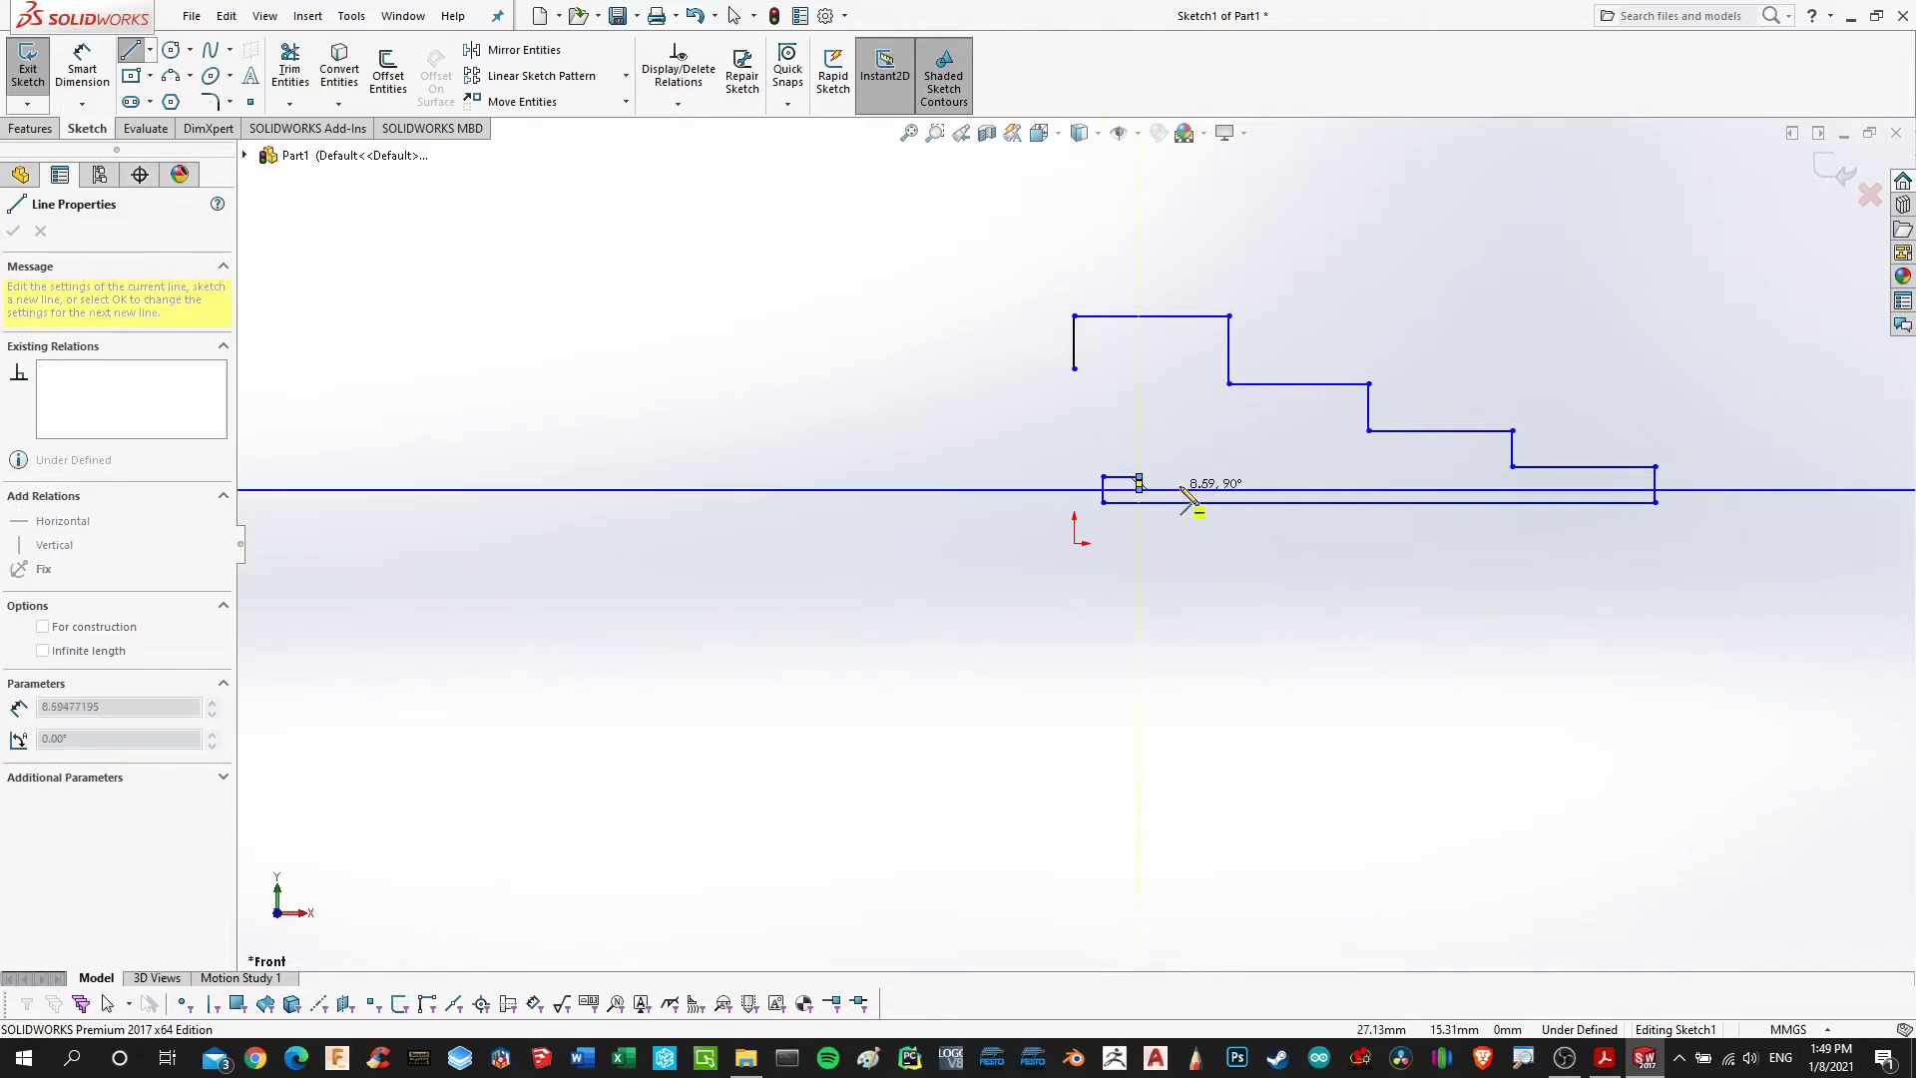
click(1484, 489)
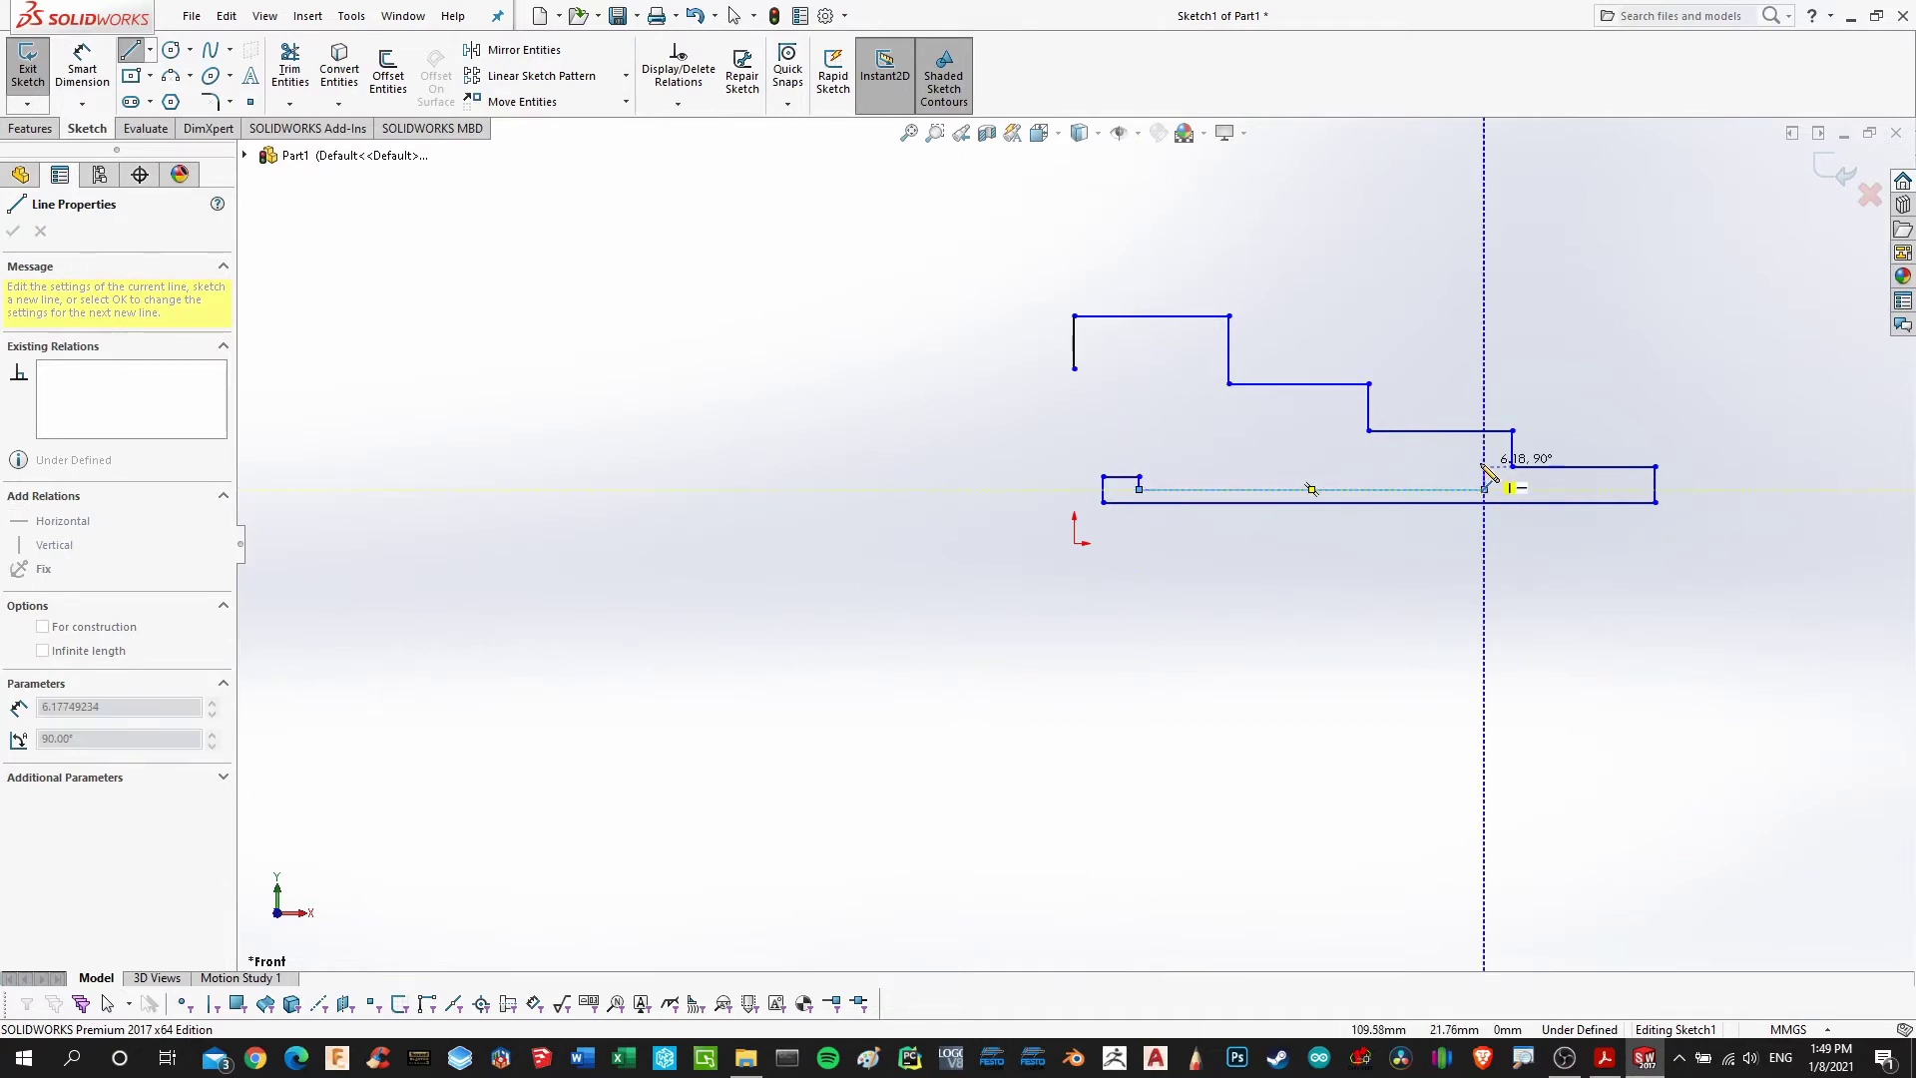
Sketch the inner stepped outline from the hub up to the inside lip, closing the profile at its starting point
click(1484, 454)
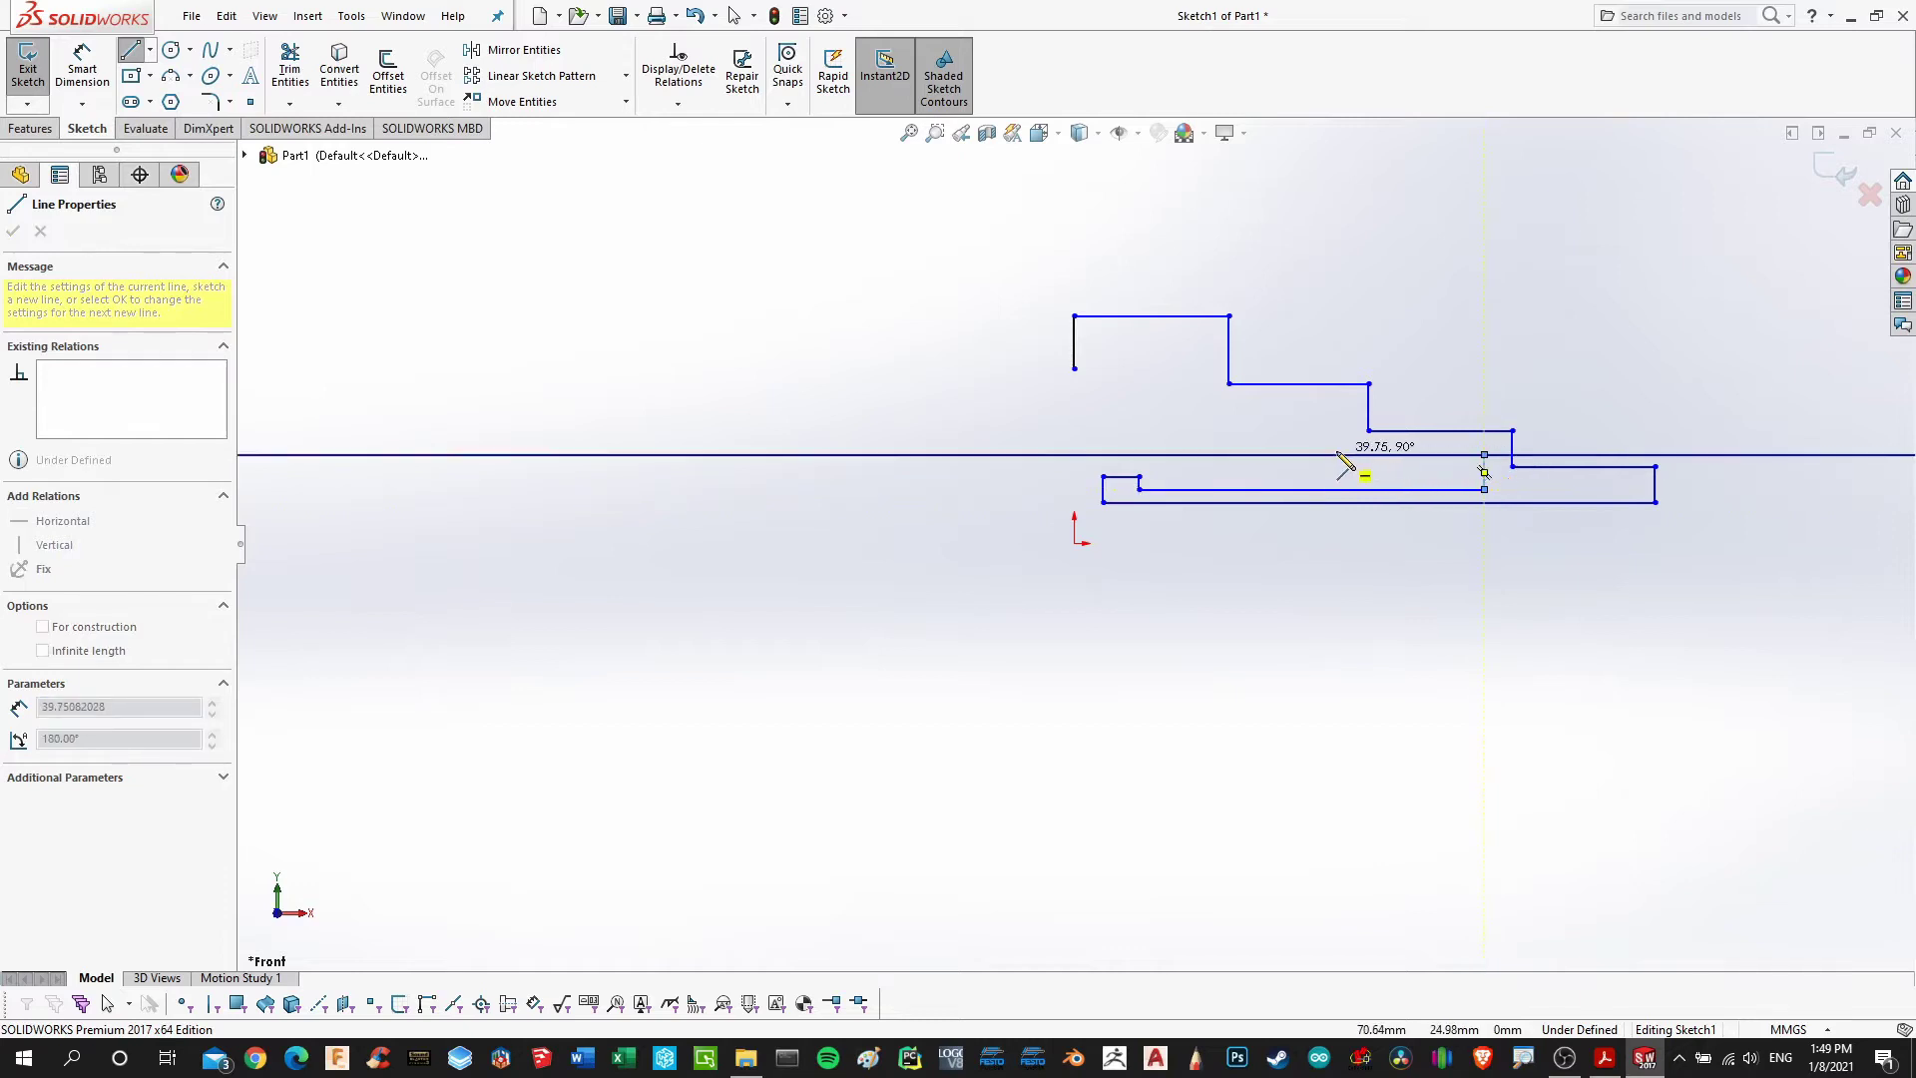
click(1340, 454)
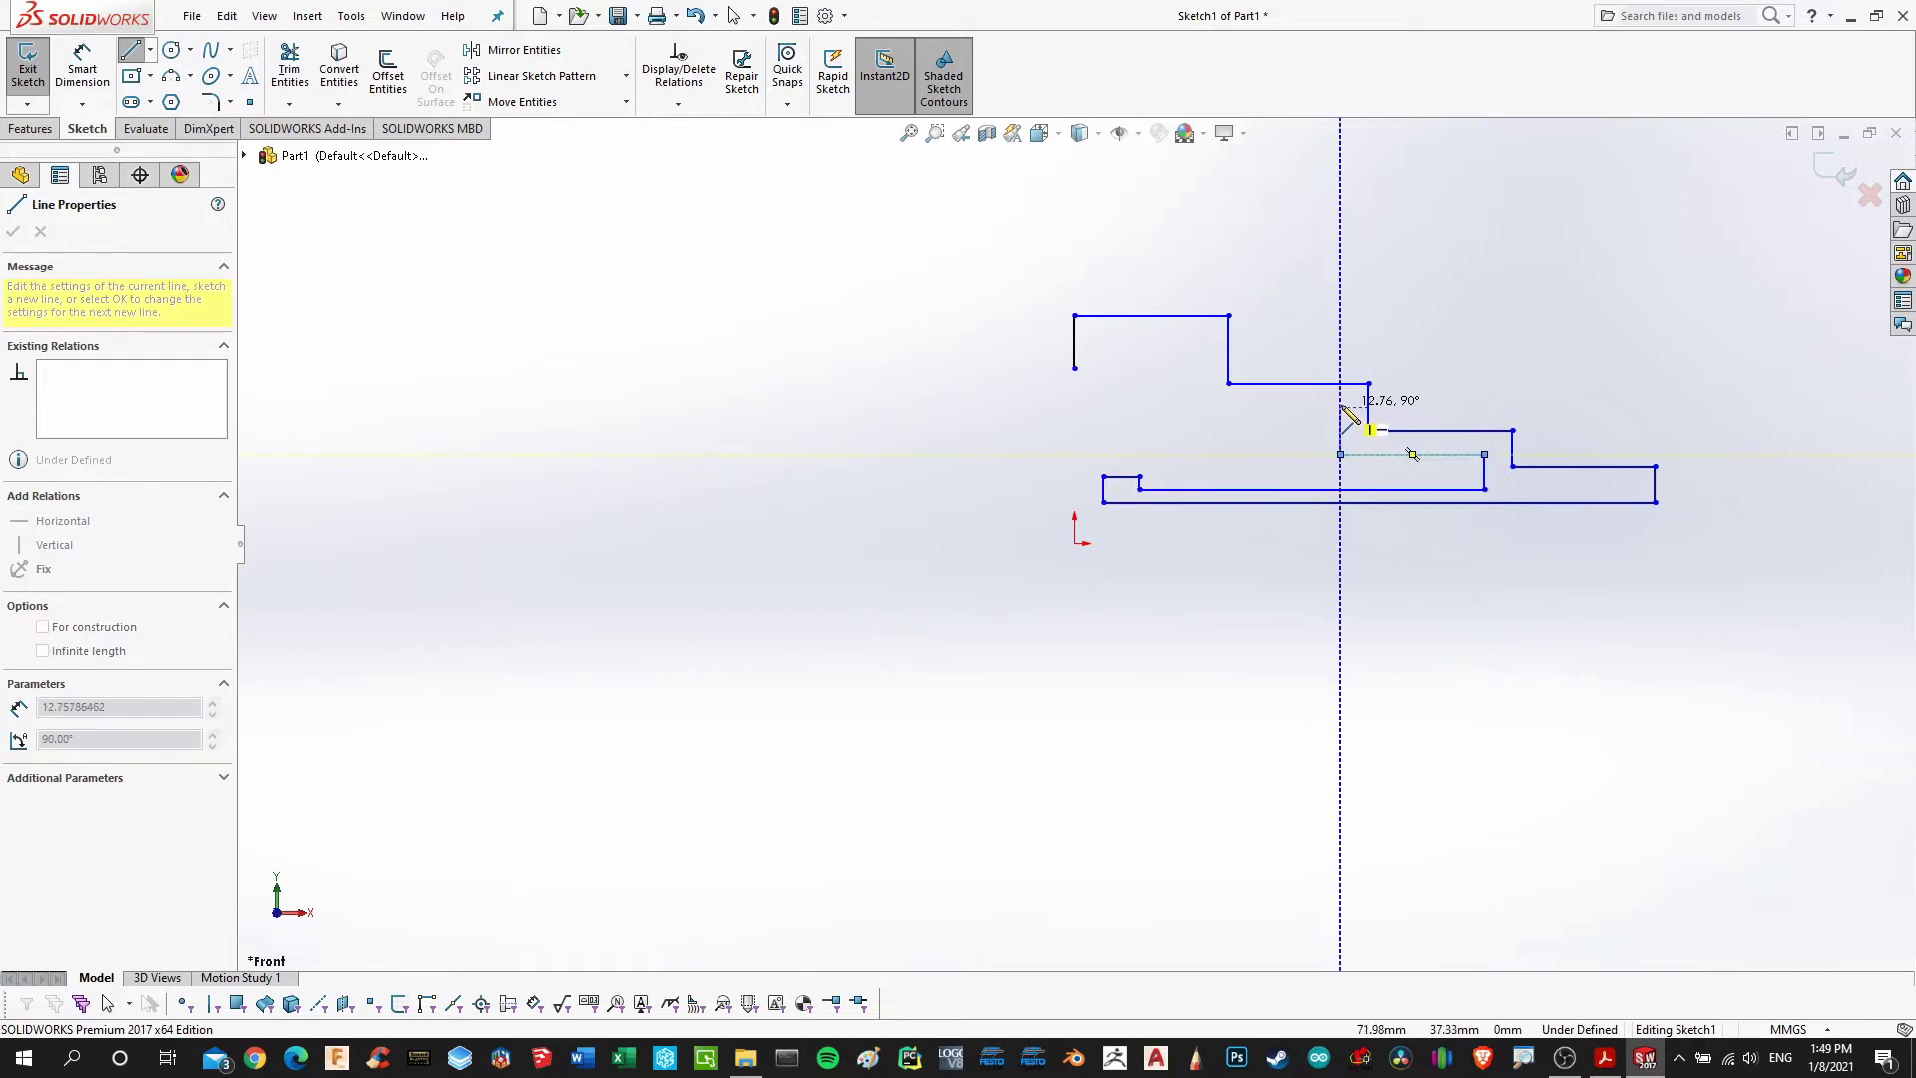
click(1341, 407)
click(1191, 407)
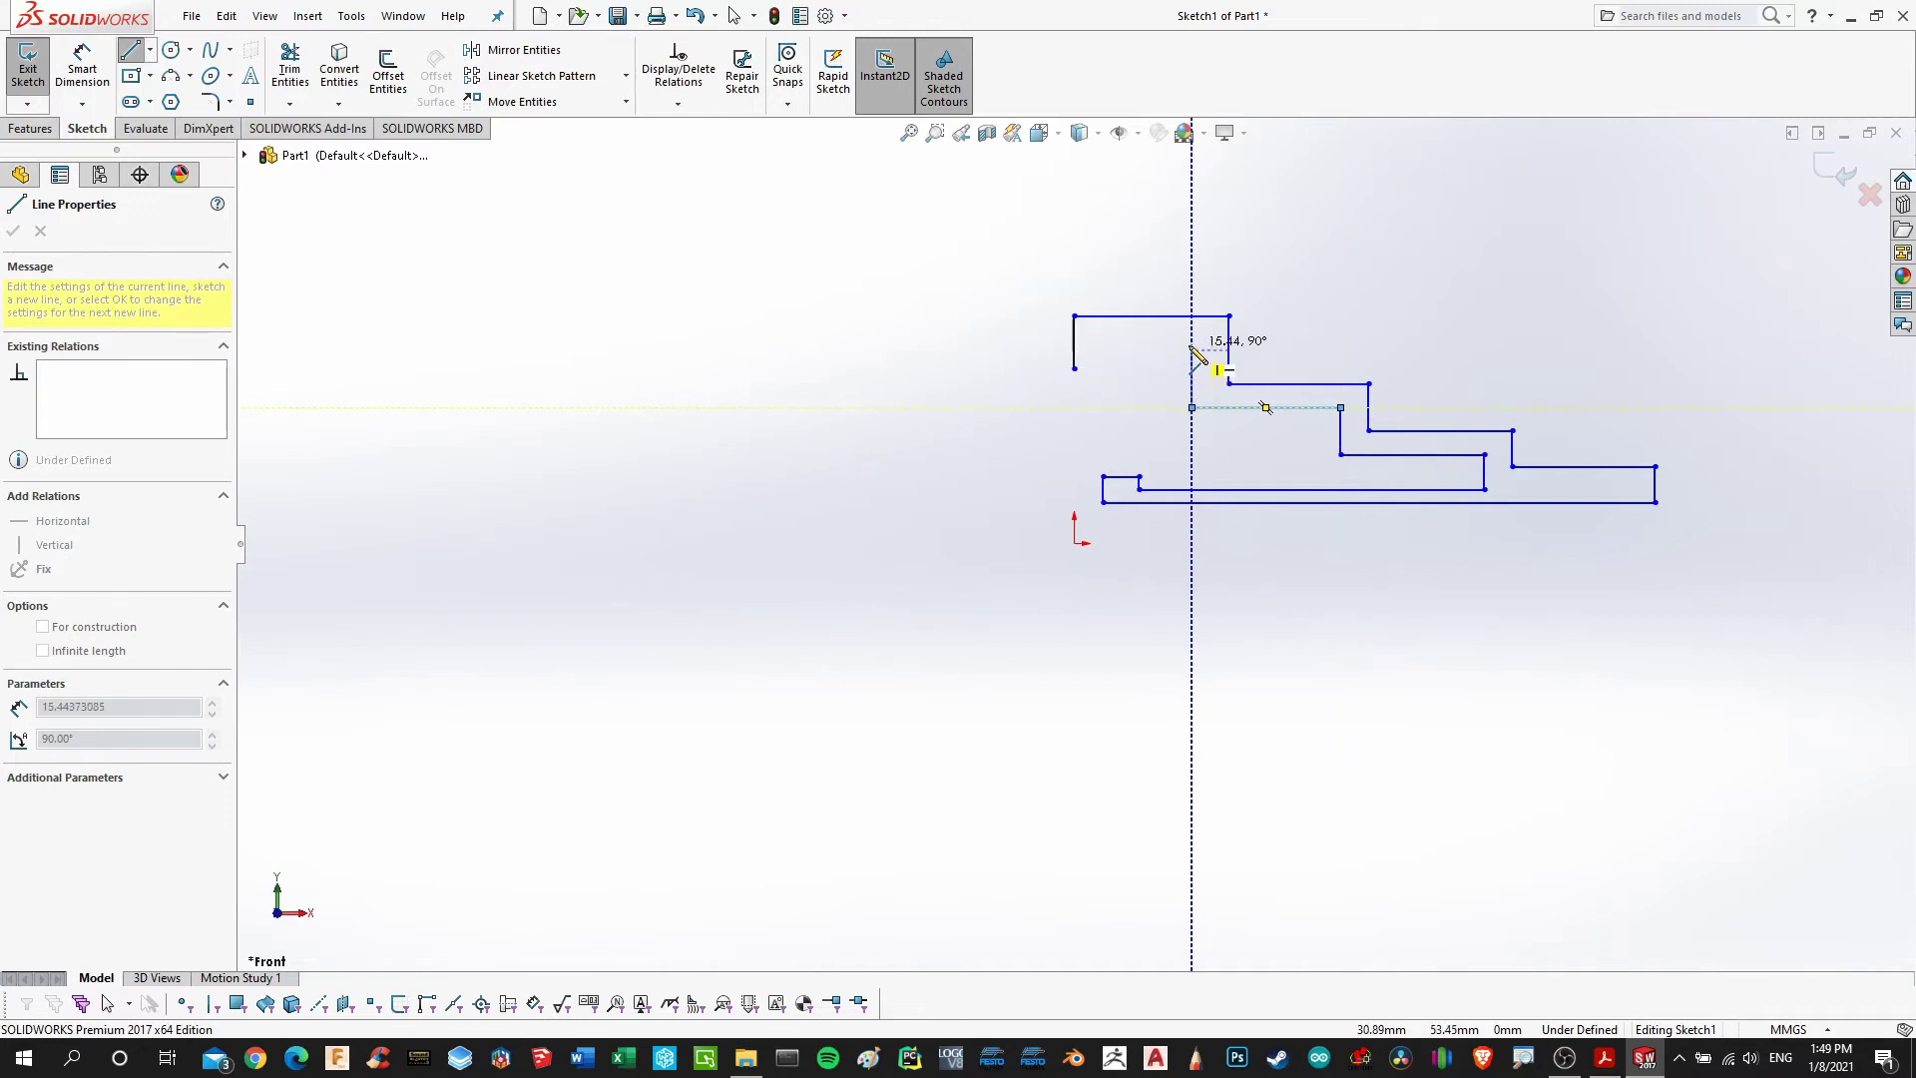
click(1191, 349)
click(1103, 350)
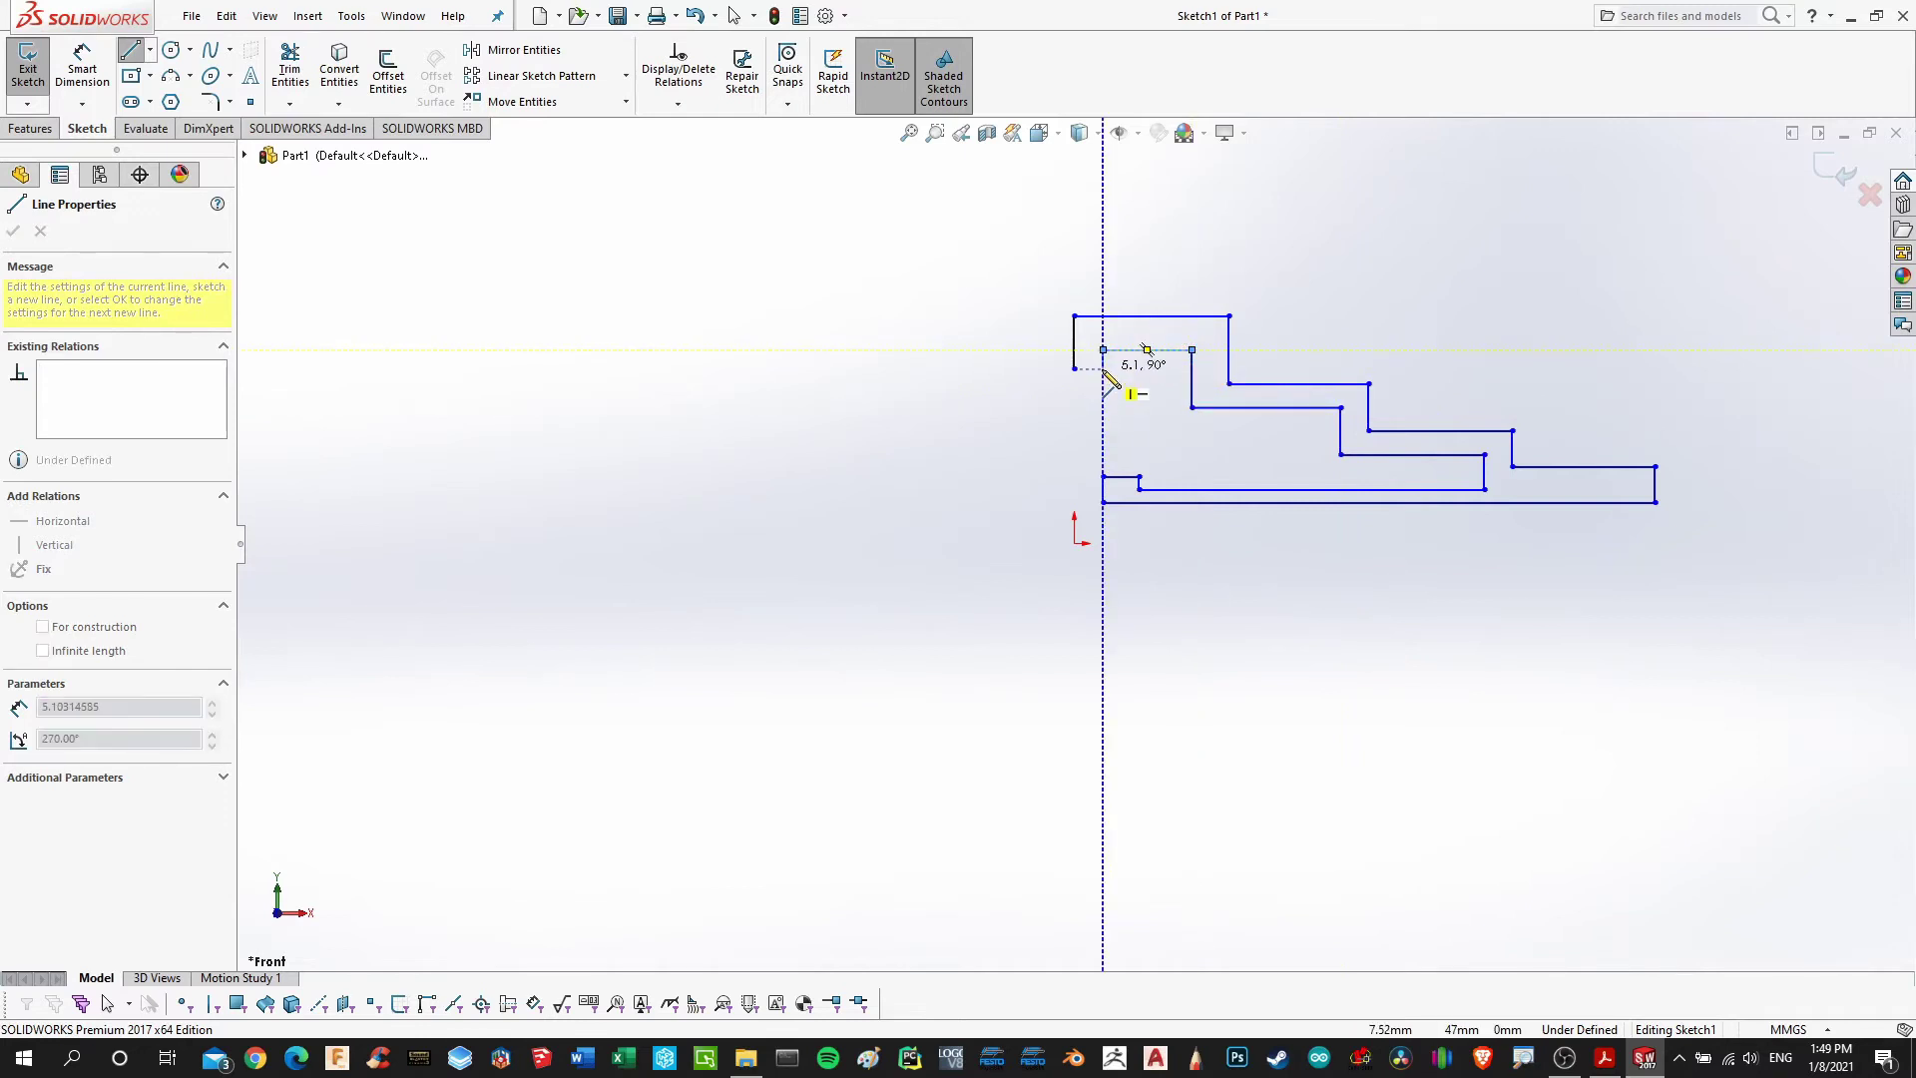
click(1103, 369)
click(1075, 368)
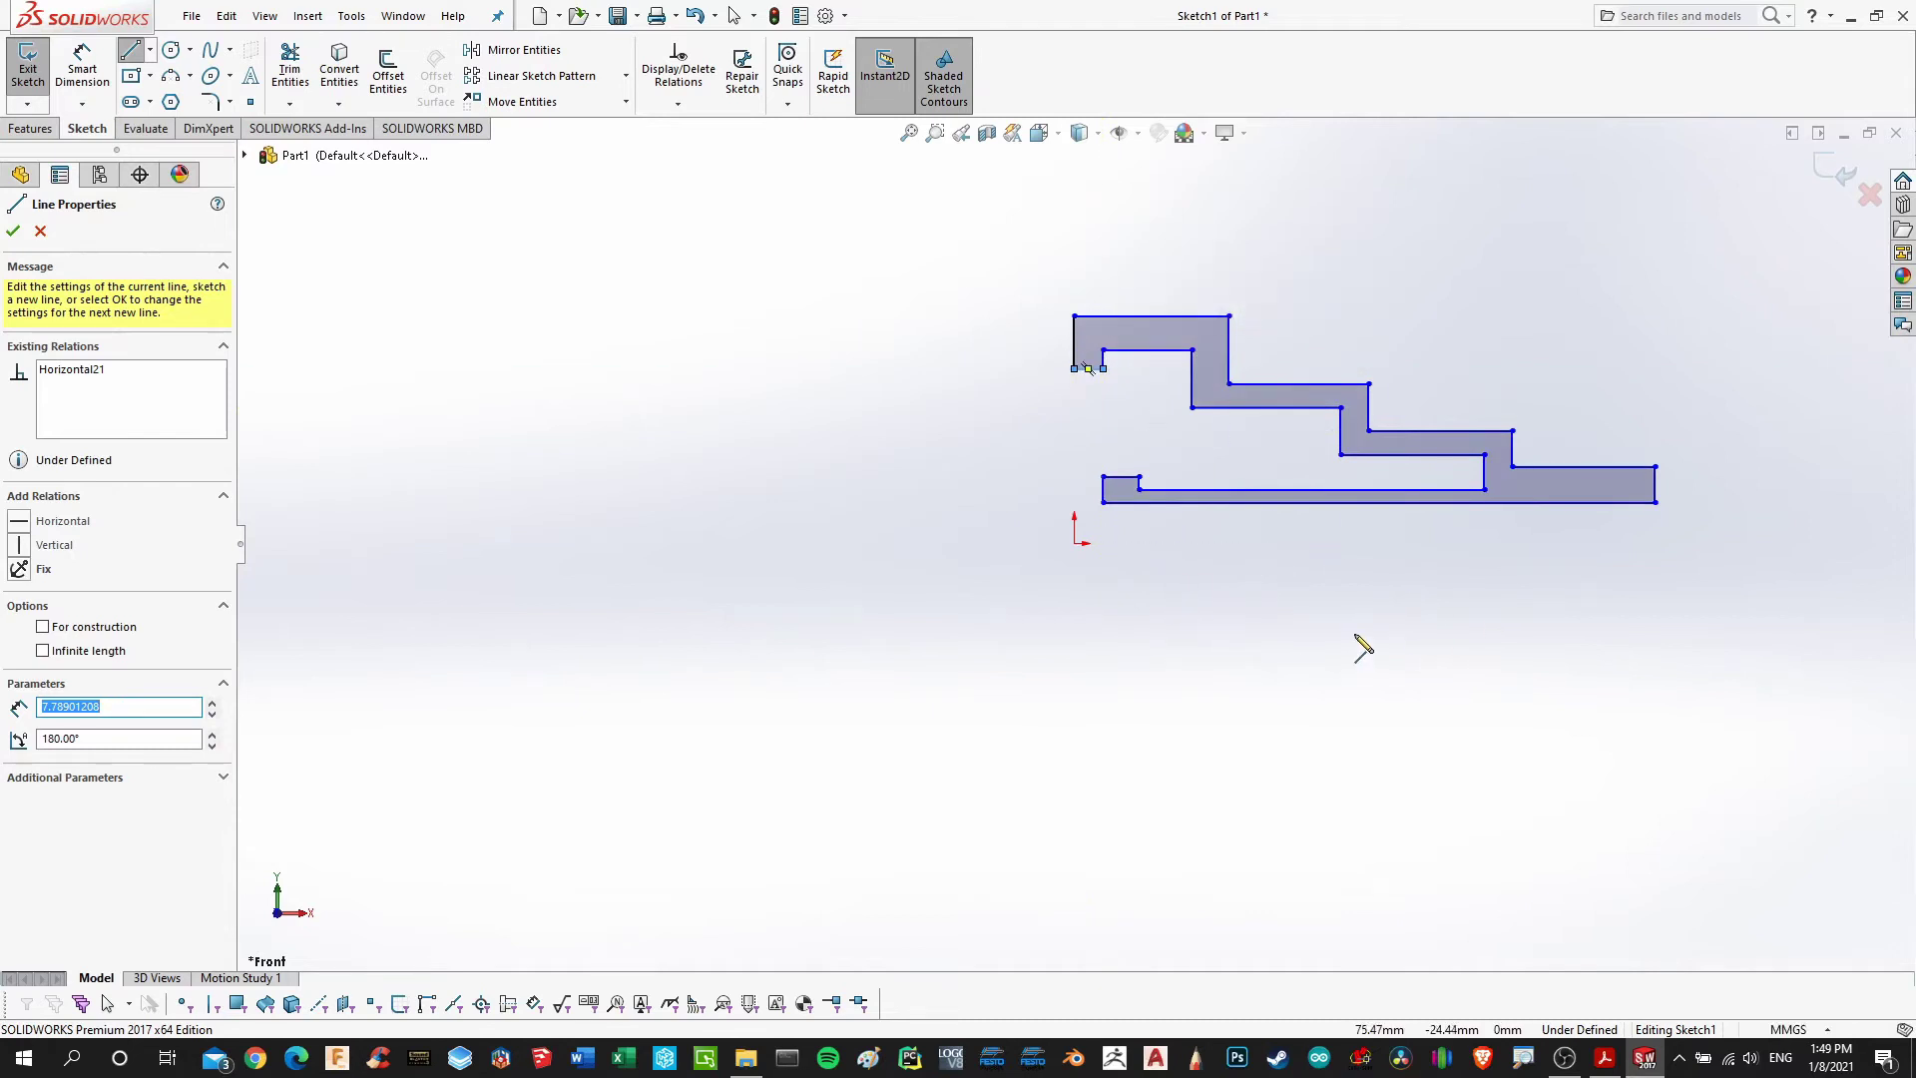
key(Escape)
Consult the pulley drawing in Adobe Acrobat Reader and dimension the highest step's horizontal line in SOLIDWORKS to 35 mm
click(1605, 1058)
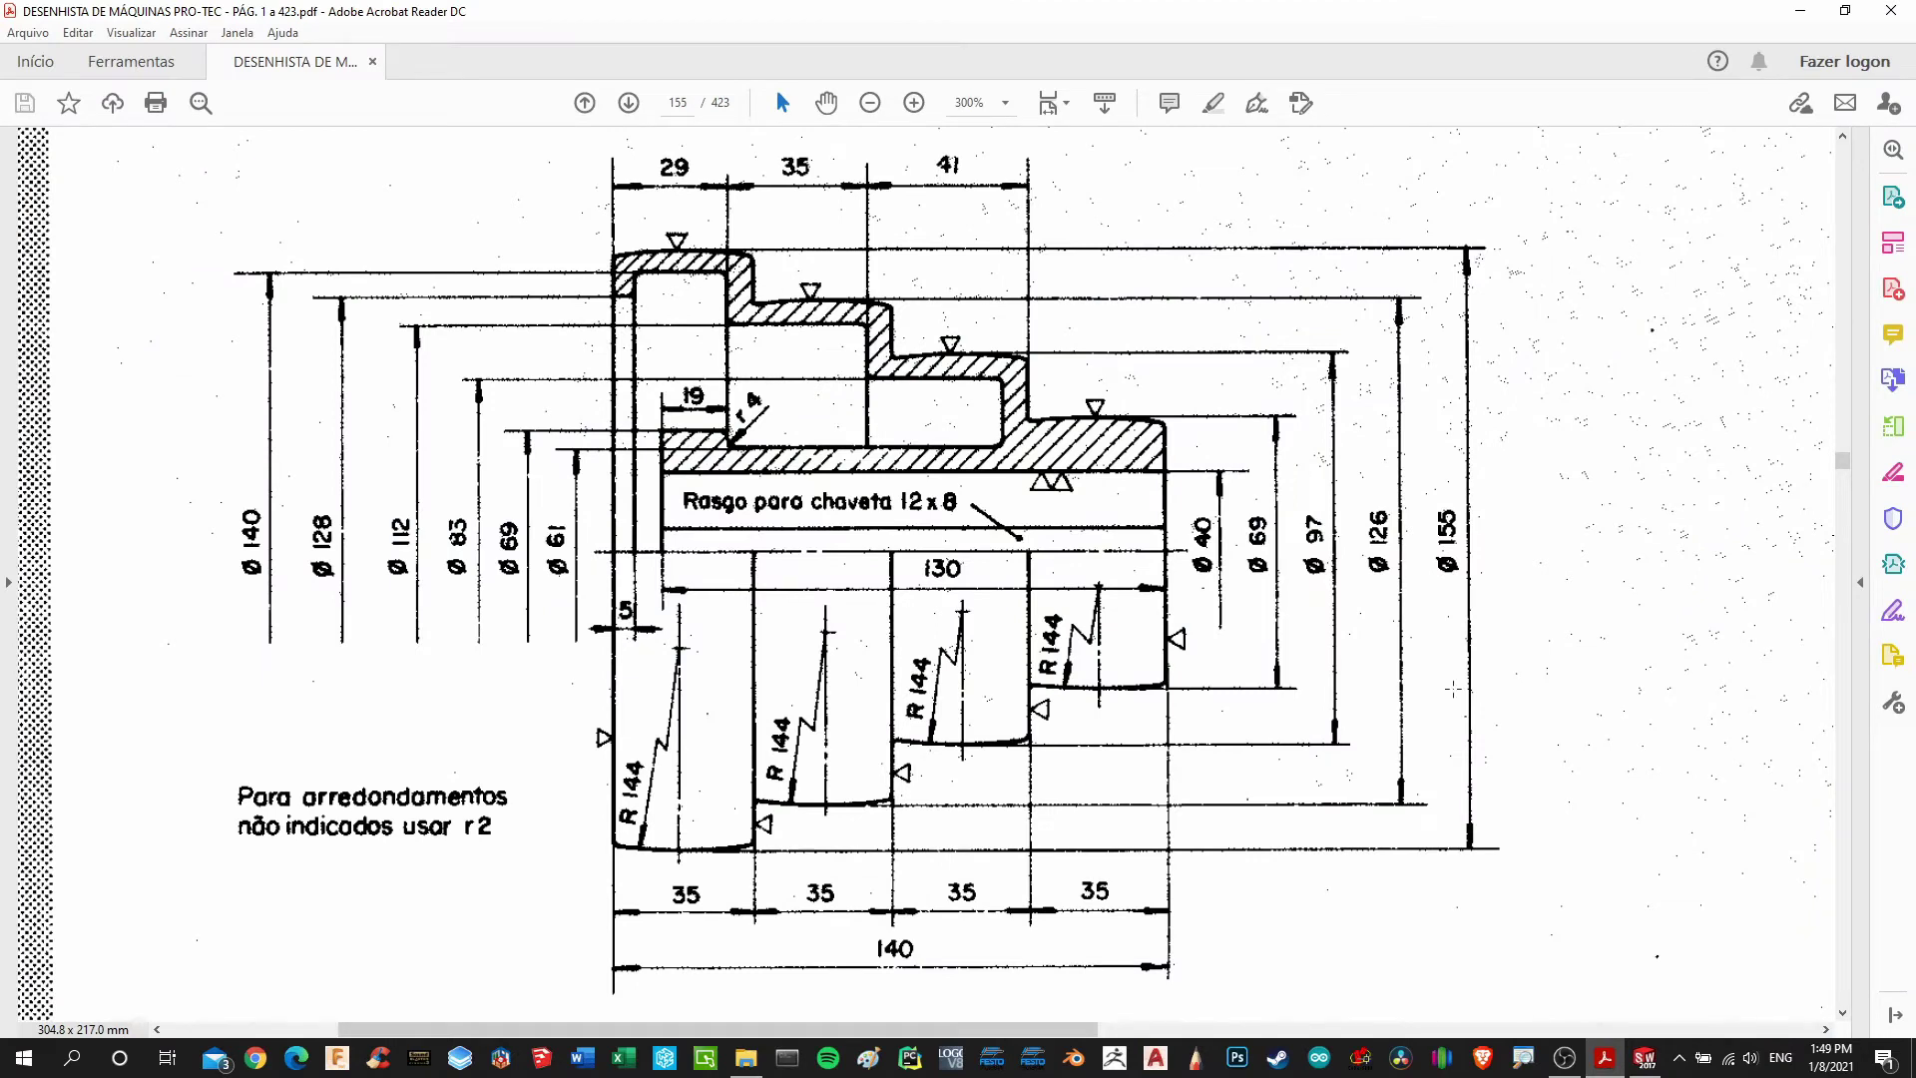
click(1645, 1058)
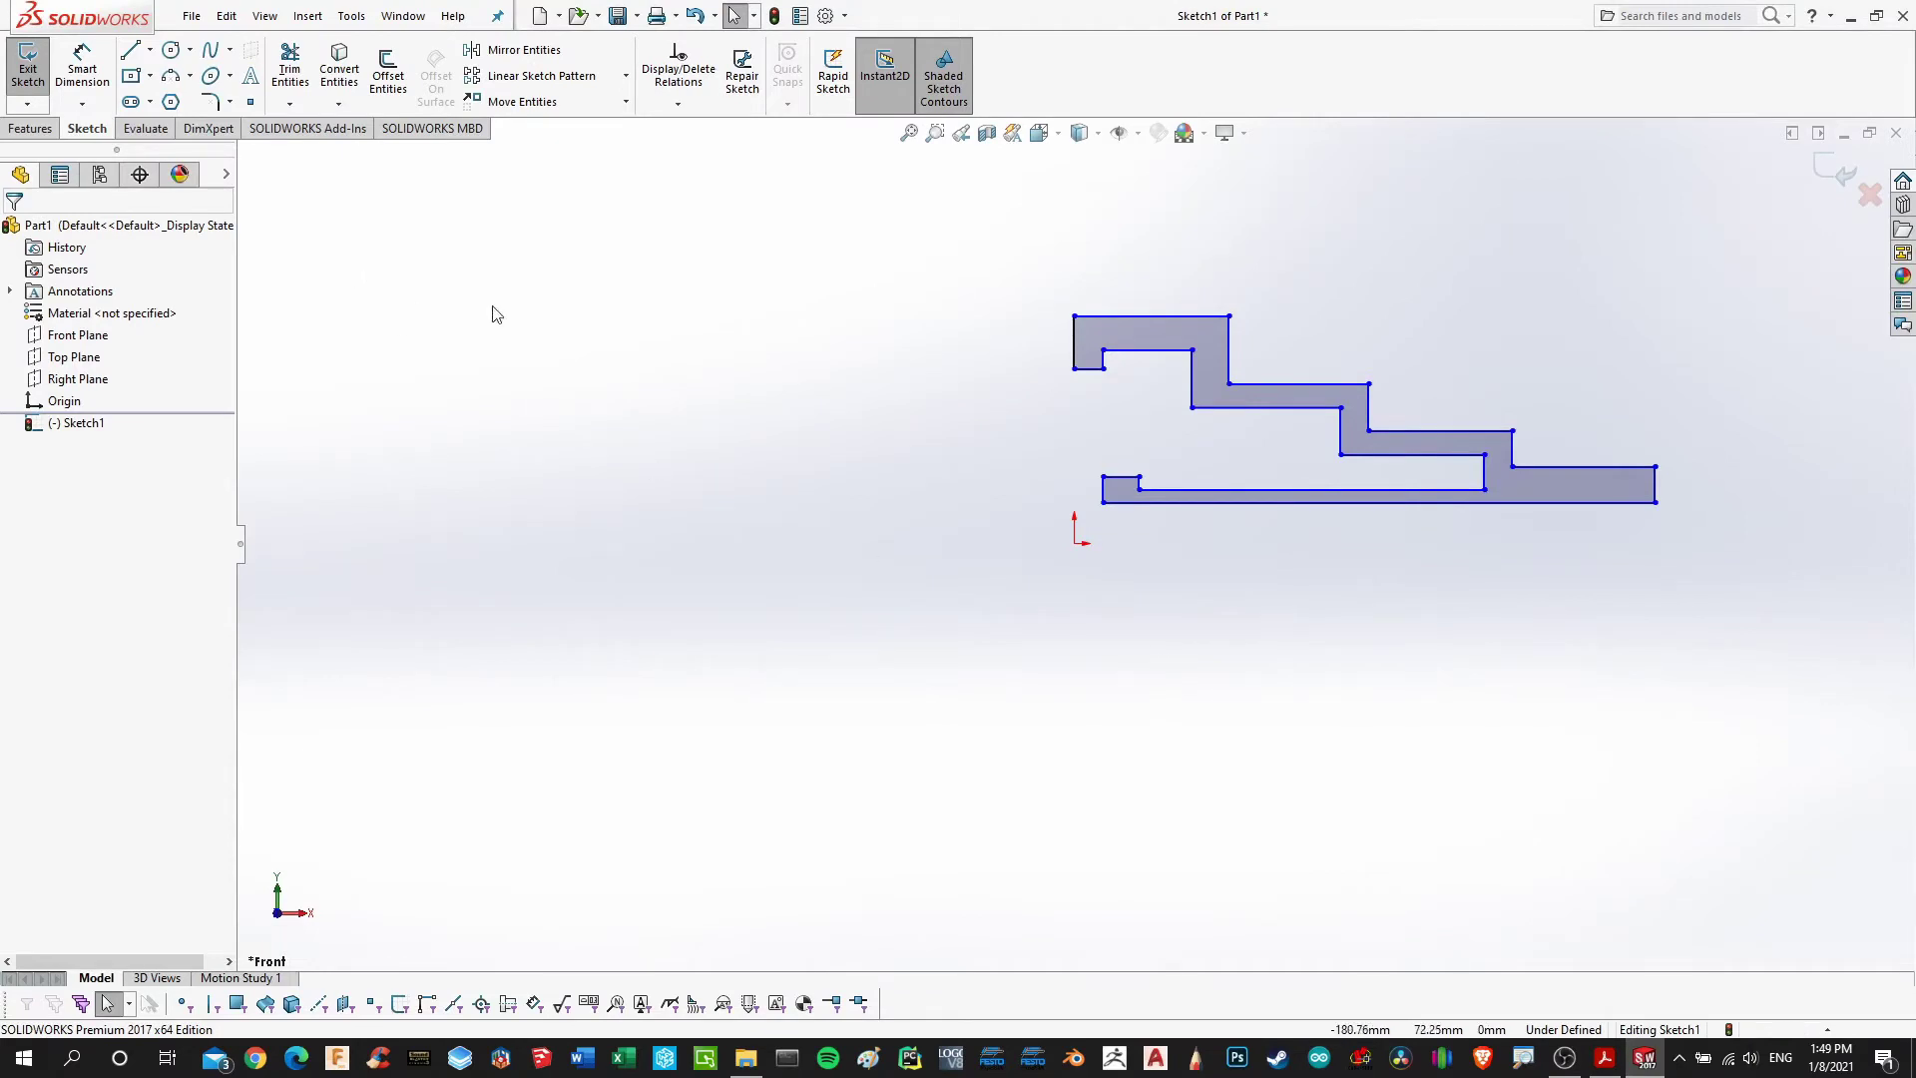
click(91, 84)
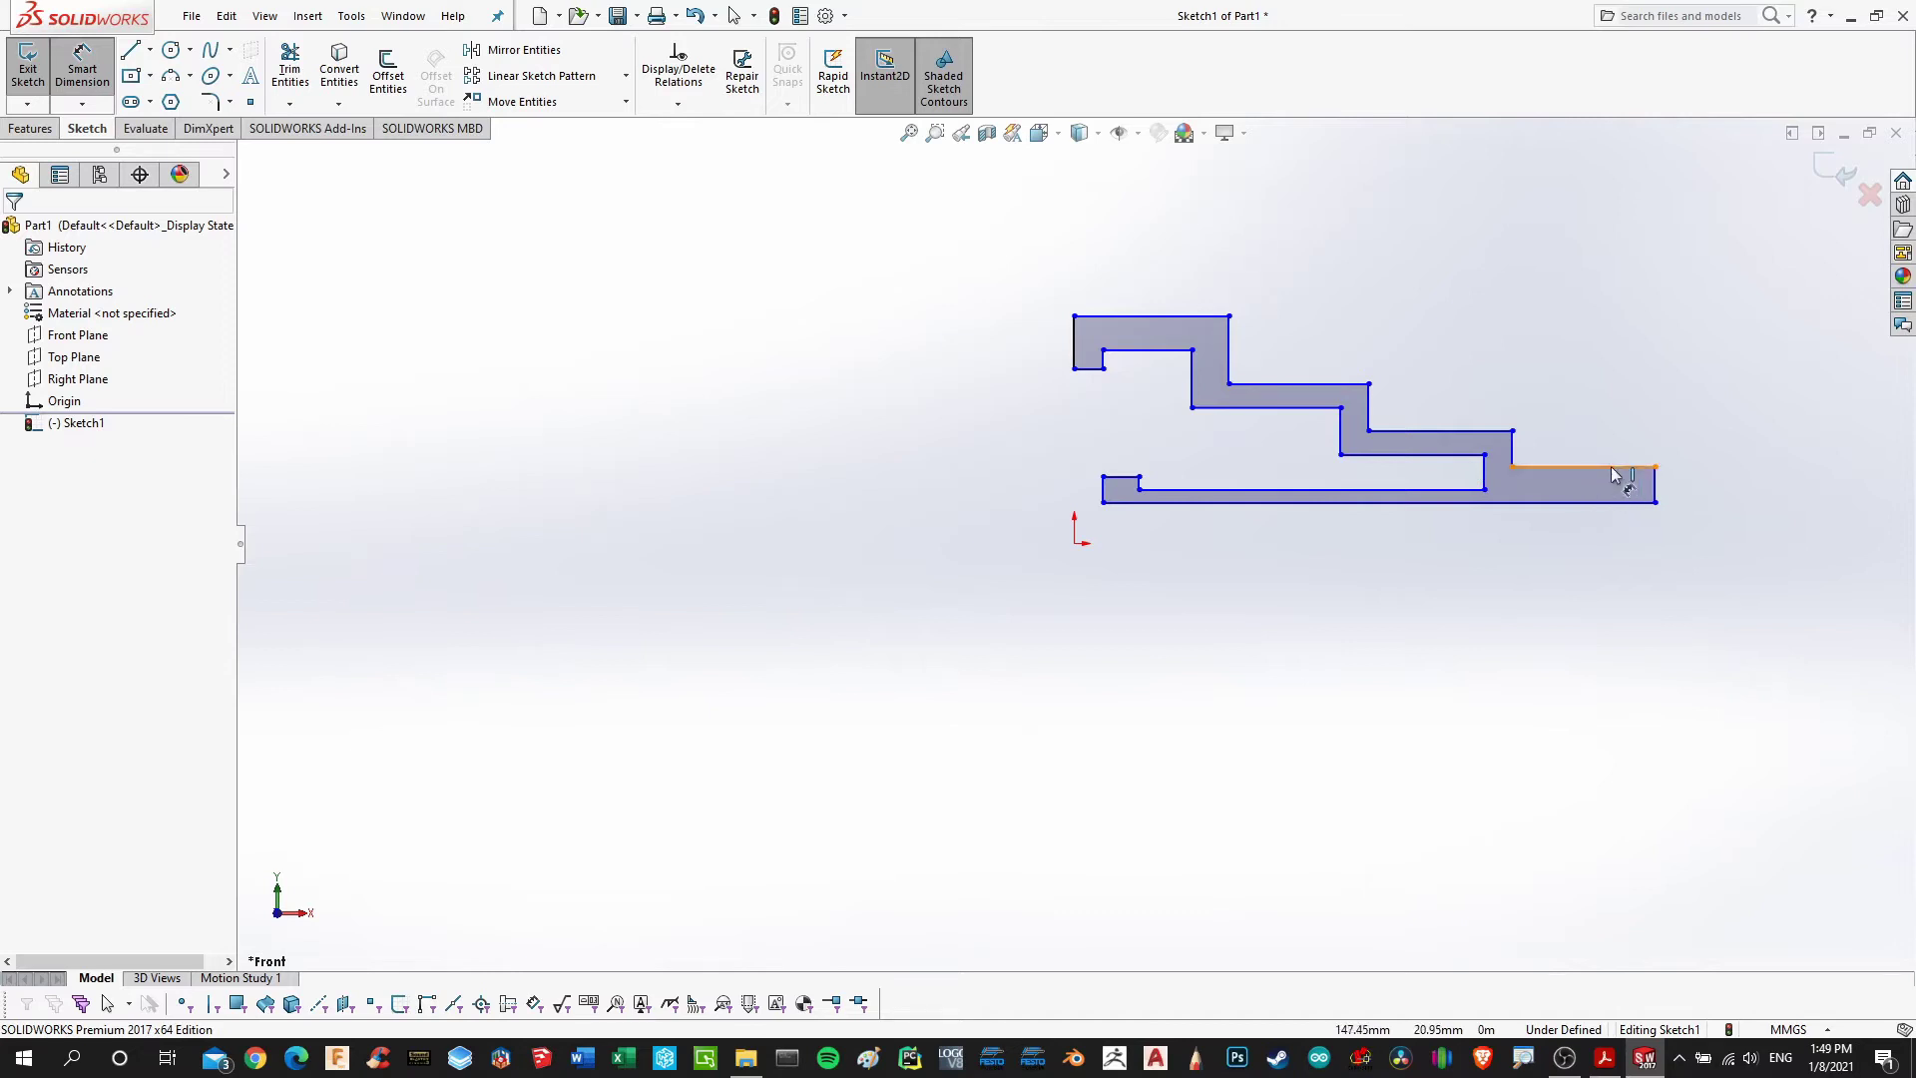
click(1616, 1059)
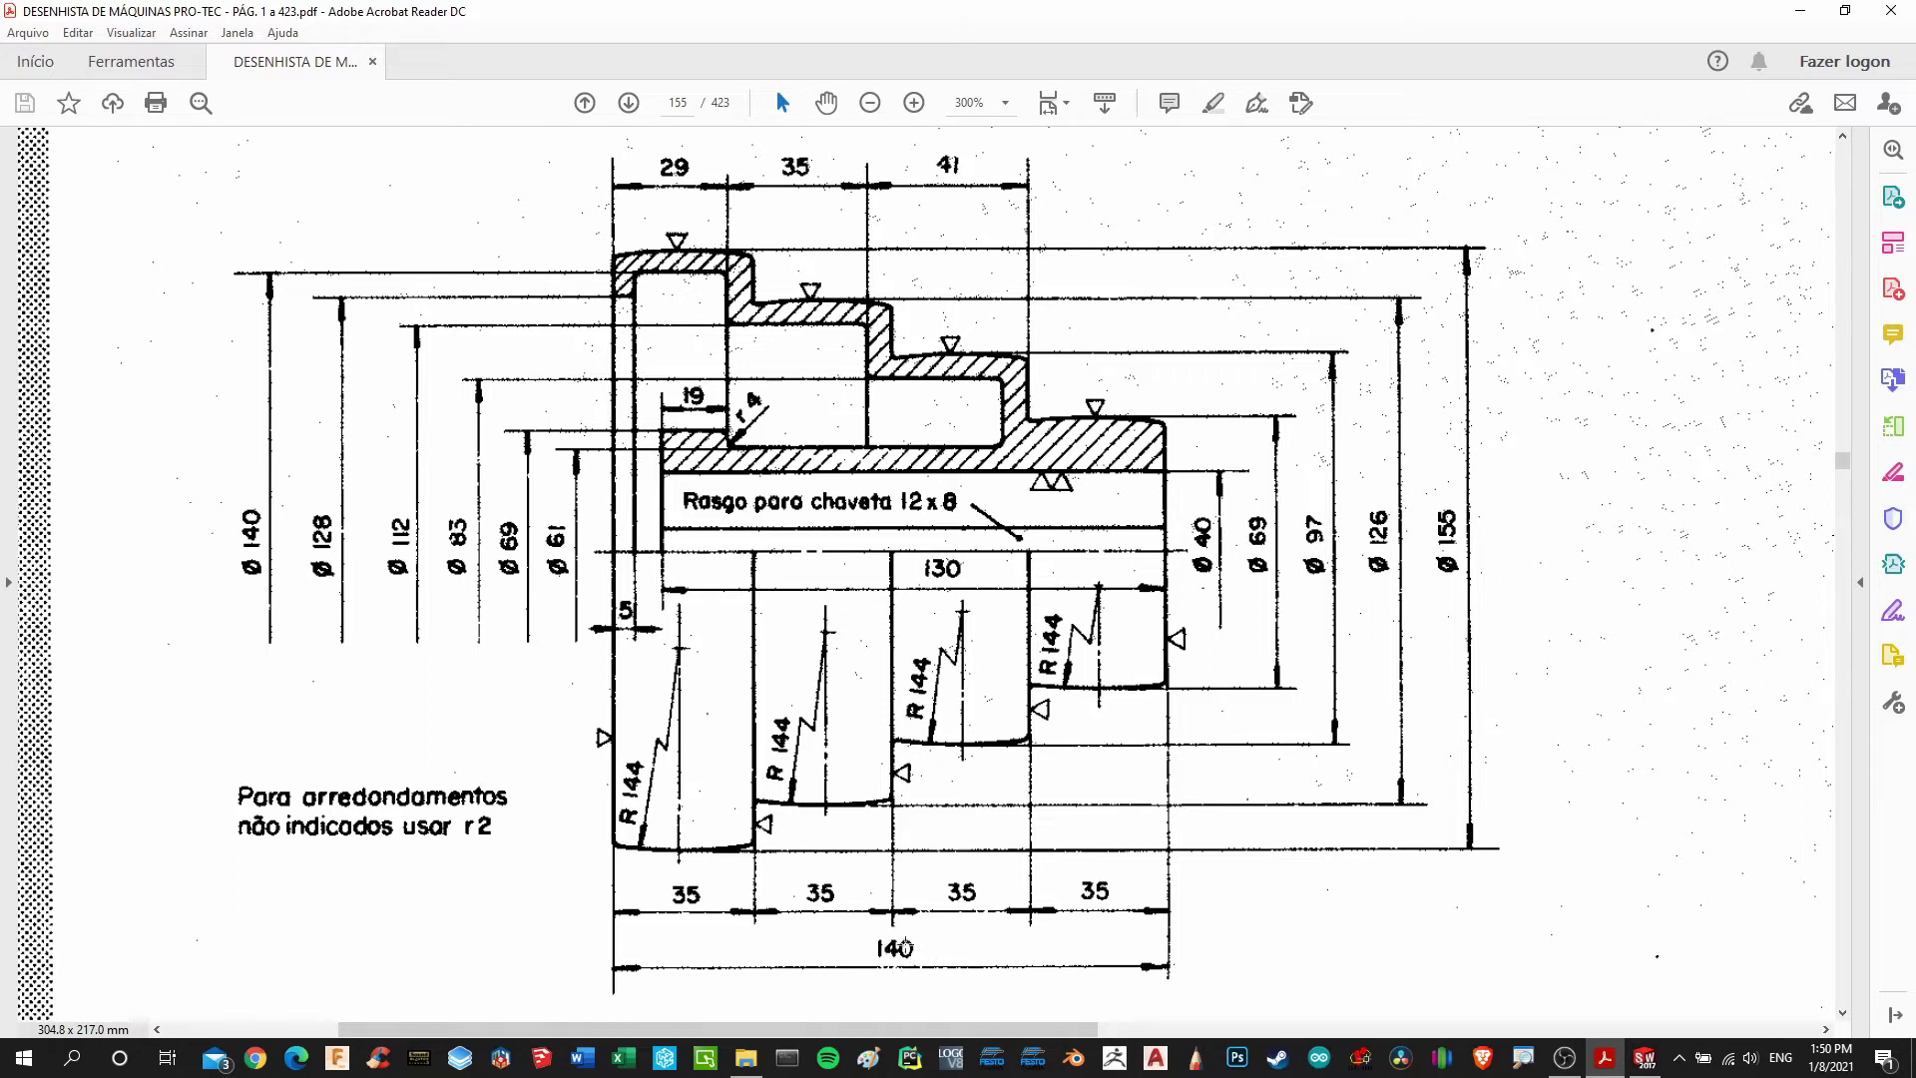
click(1646, 1064)
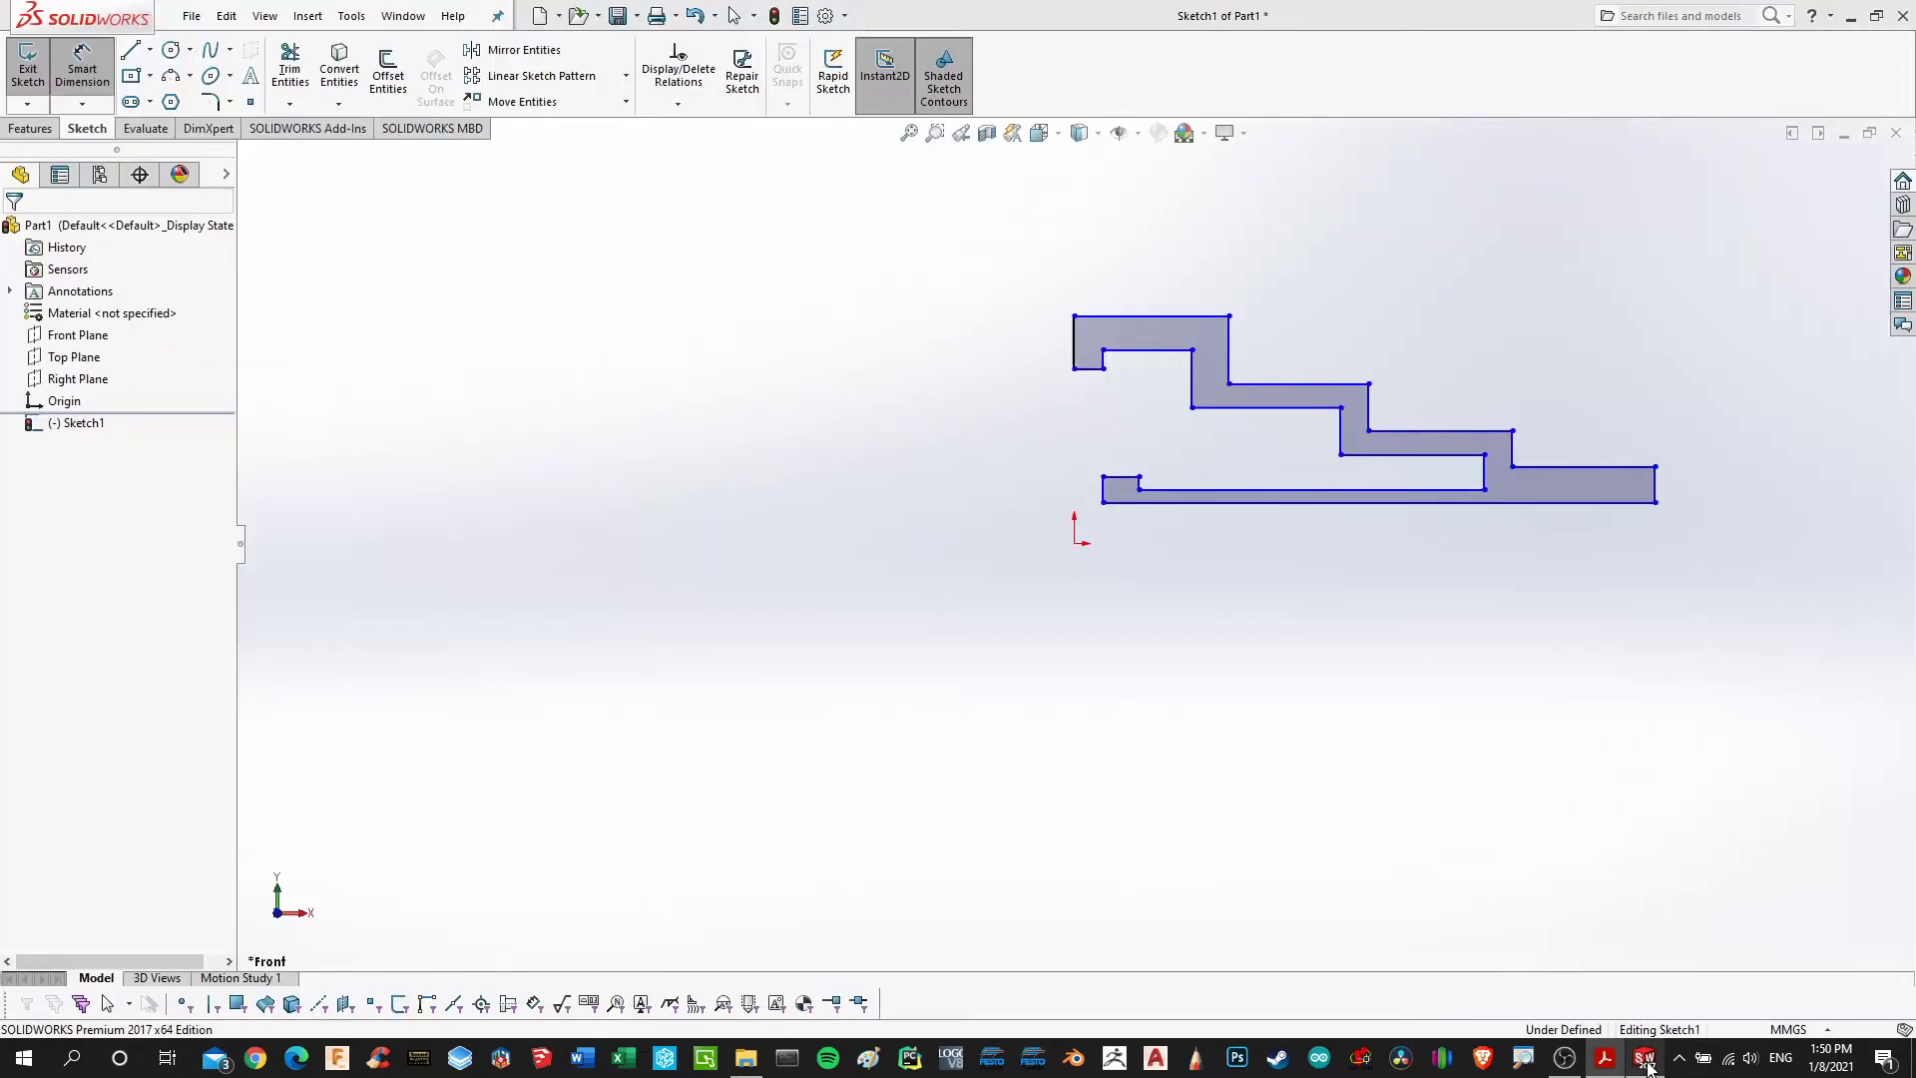
click(1189, 325)
click(1188, 288)
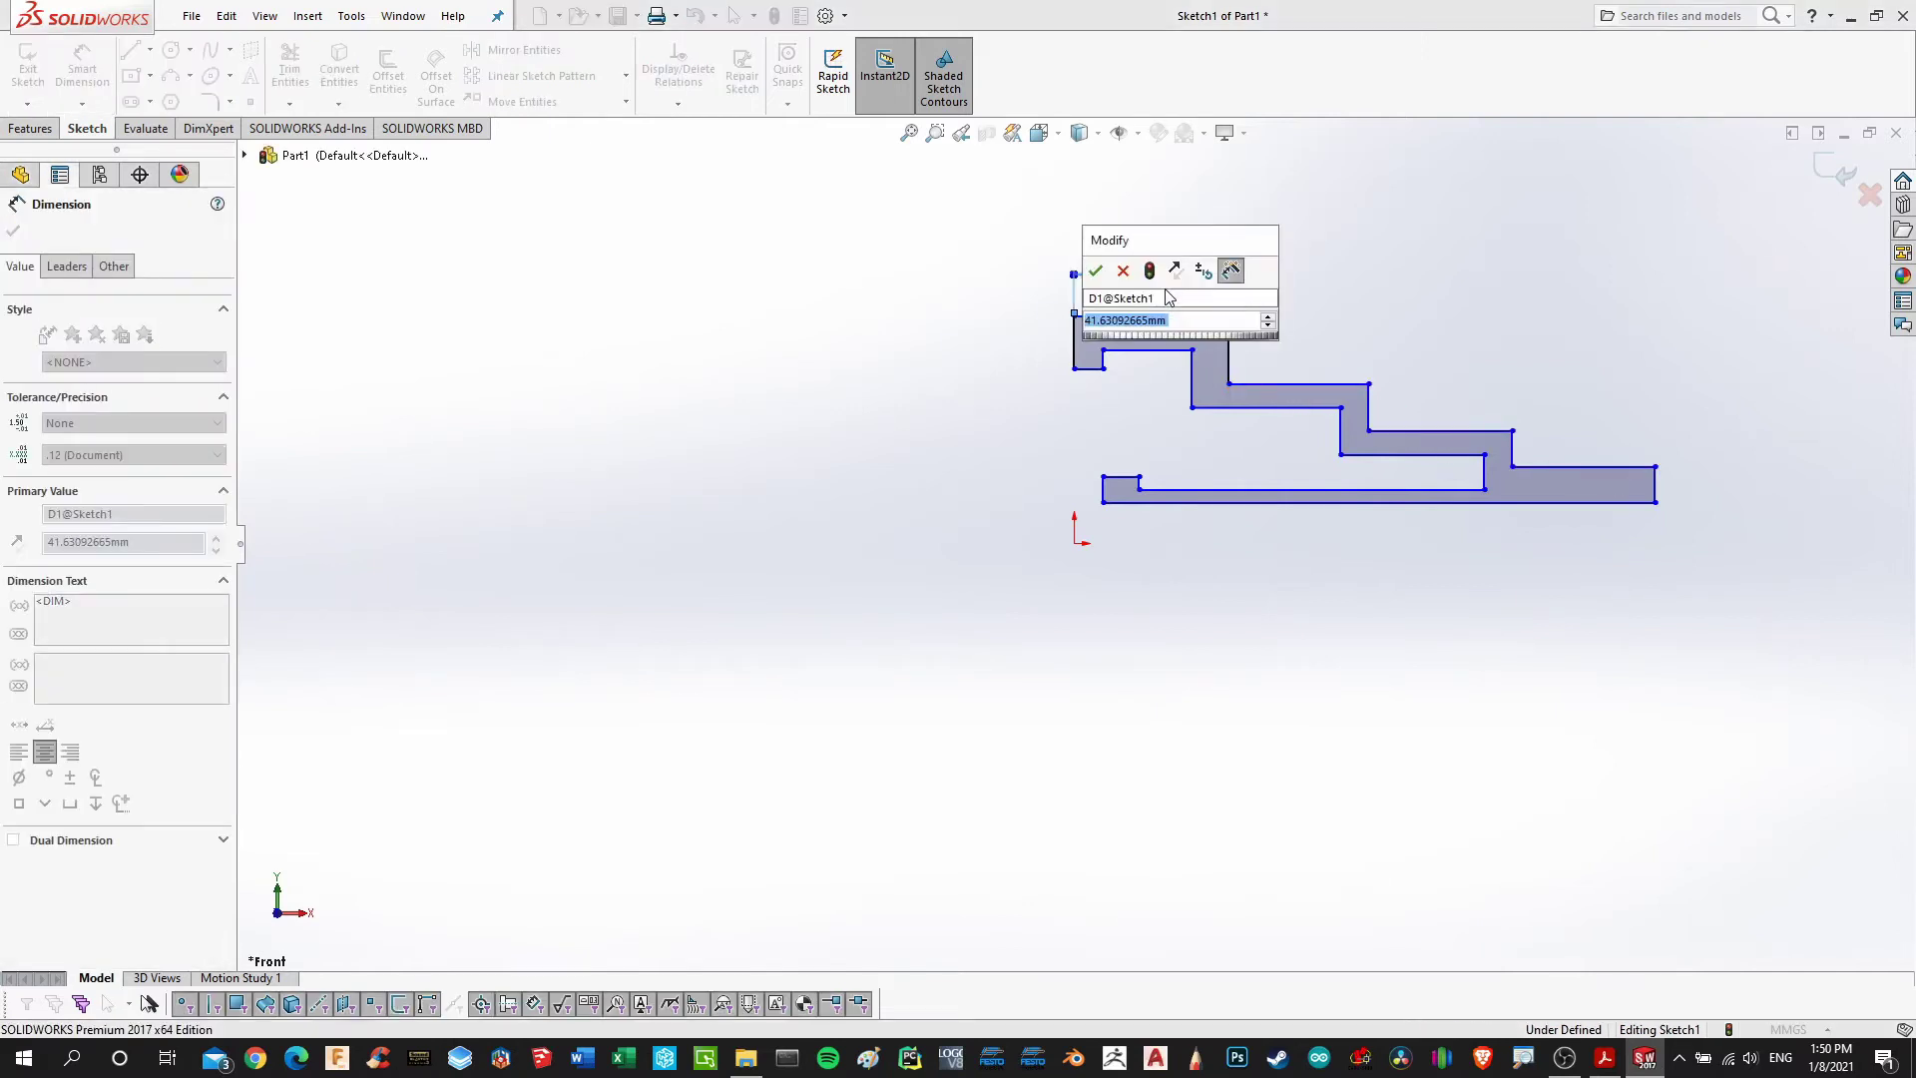
text(35)
key(Return)
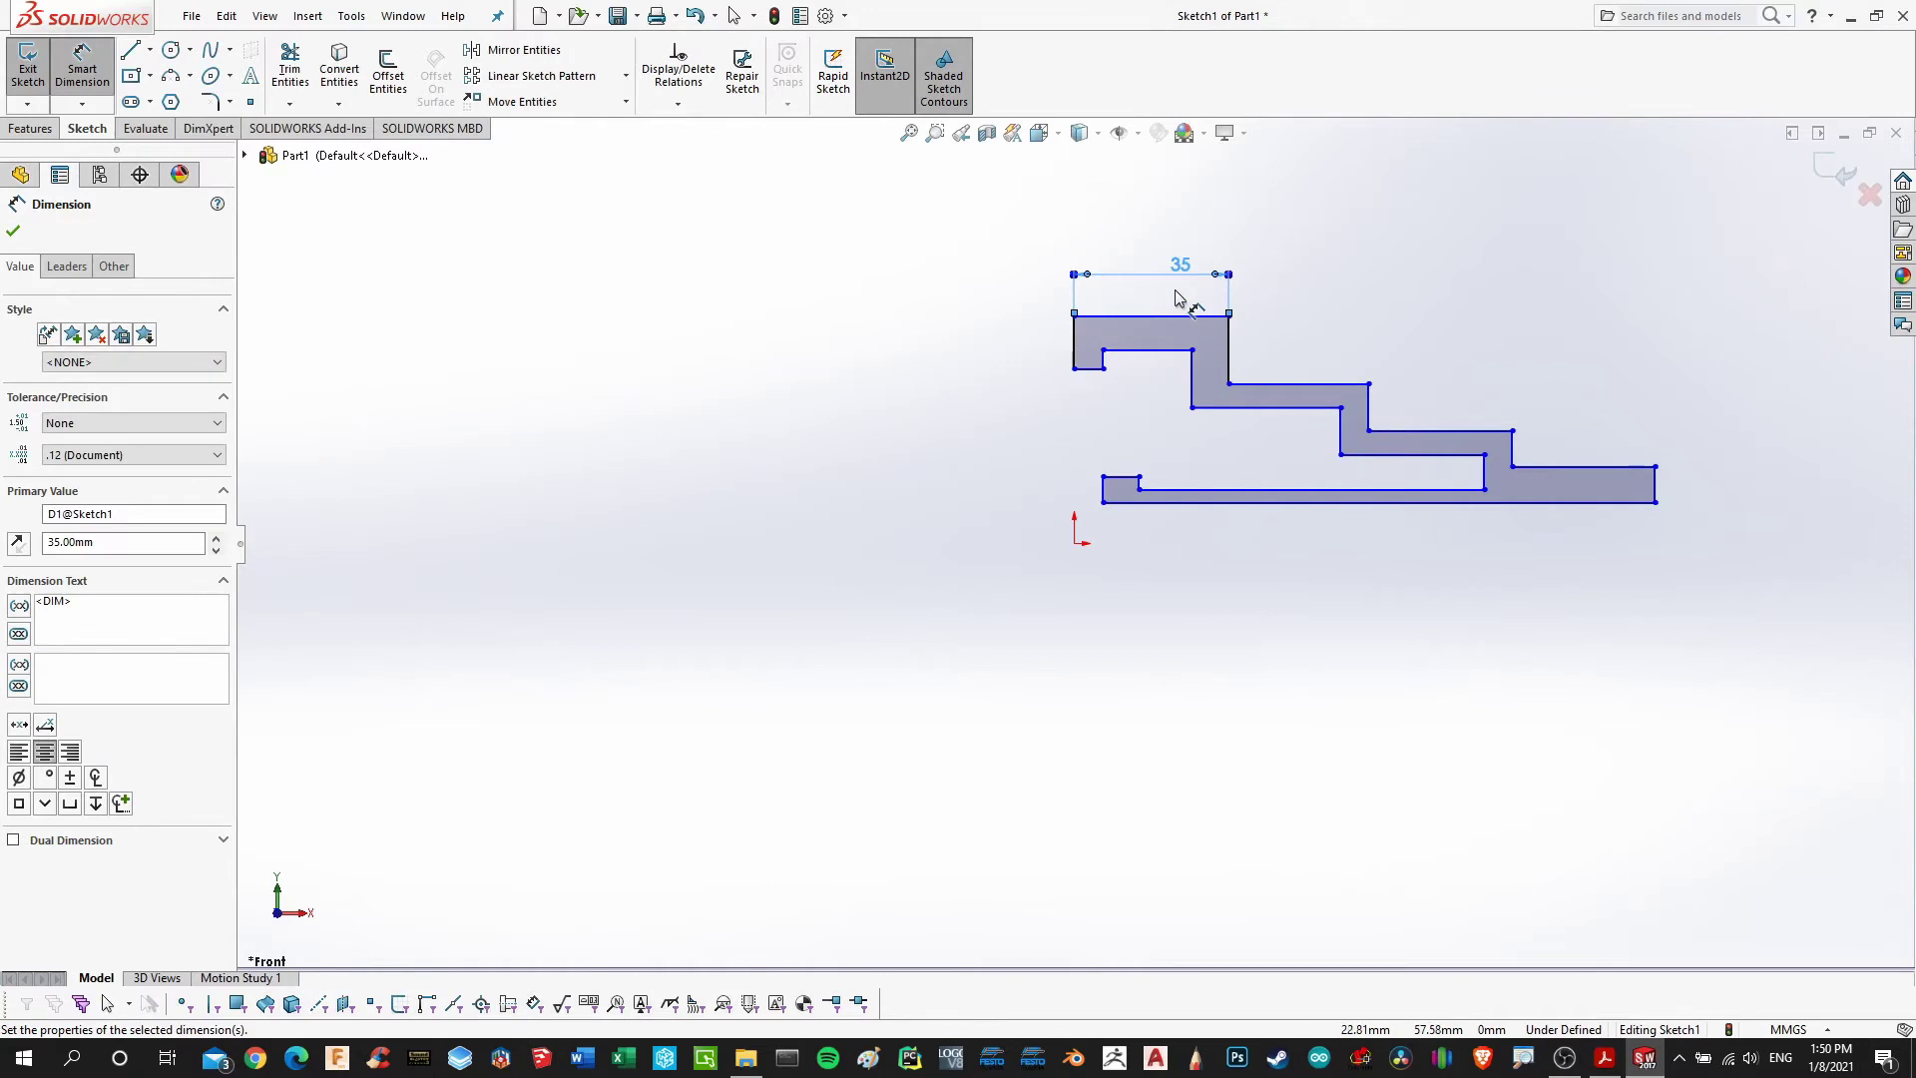
Dimension the horizontal lines of the three remaining outer steps to 35 mm each
click(988, 512)
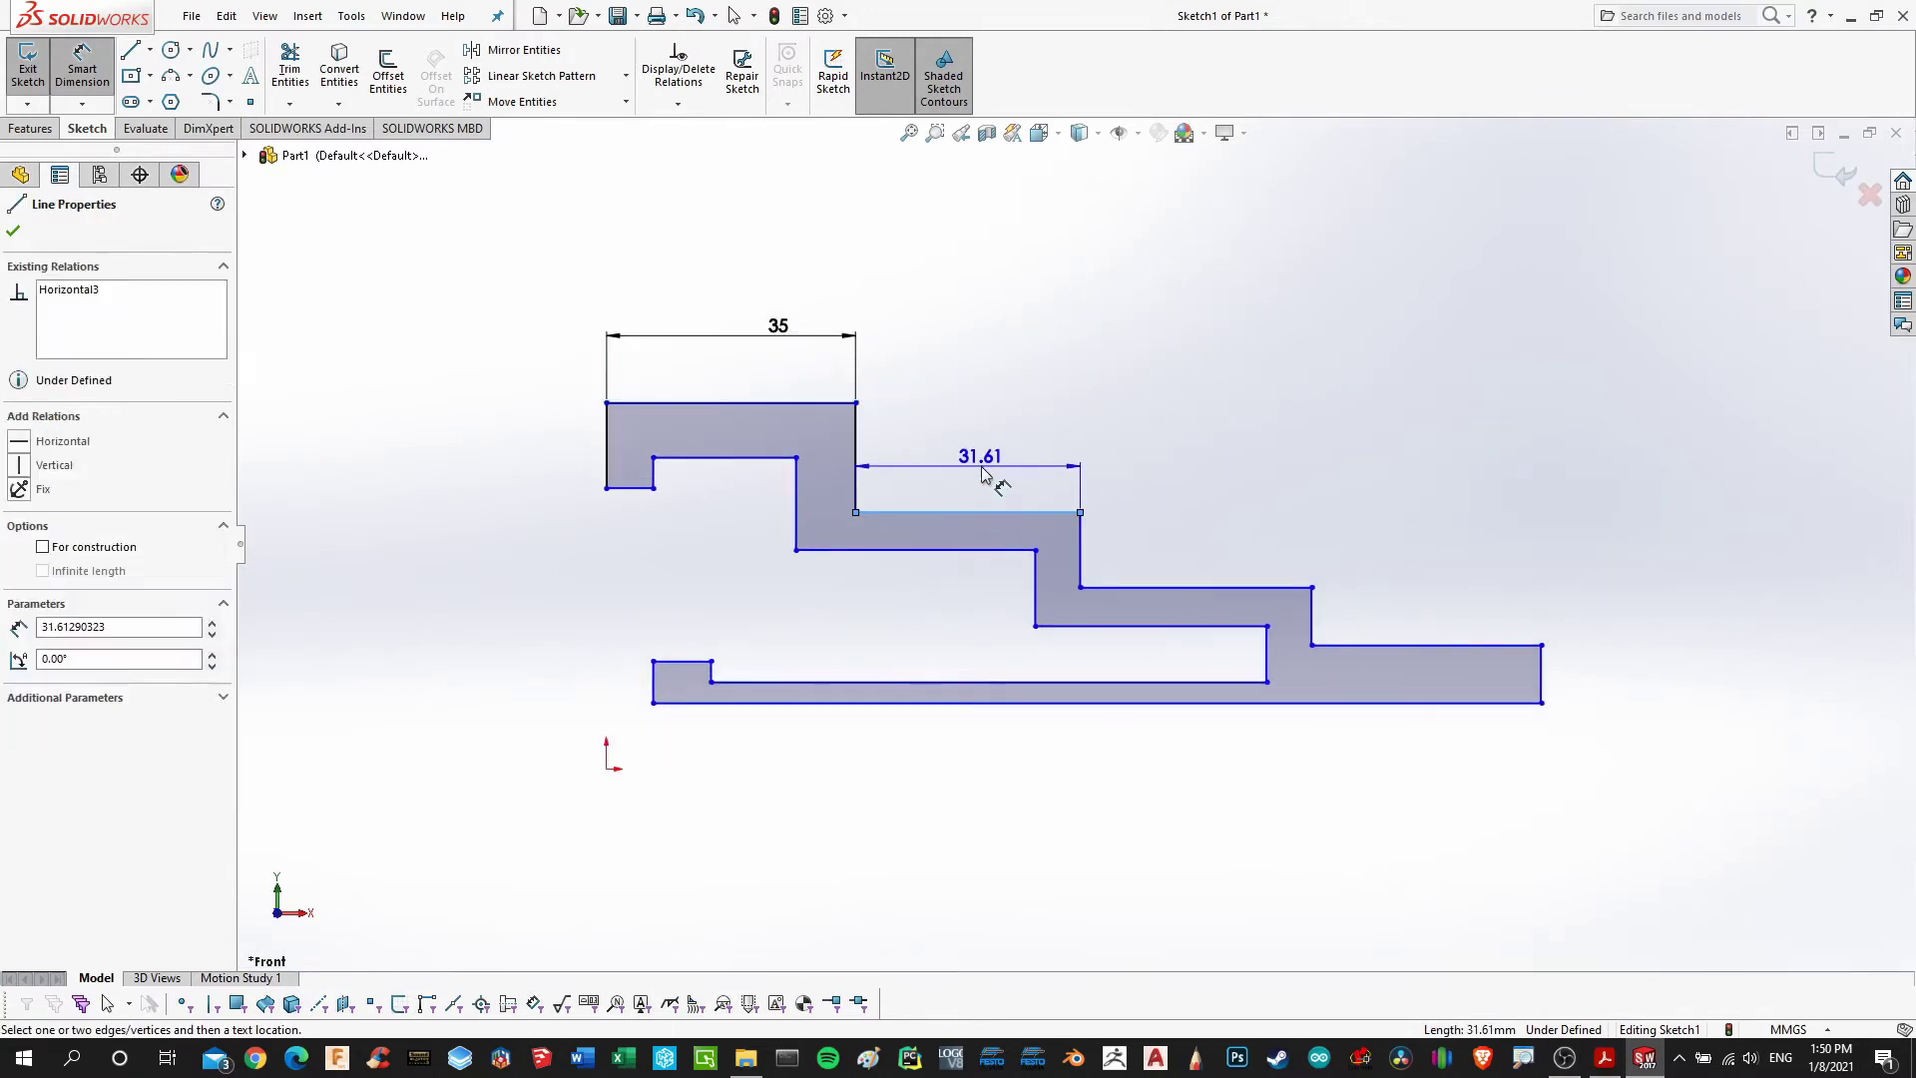
click(983, 474)
text(35)
key(Return)
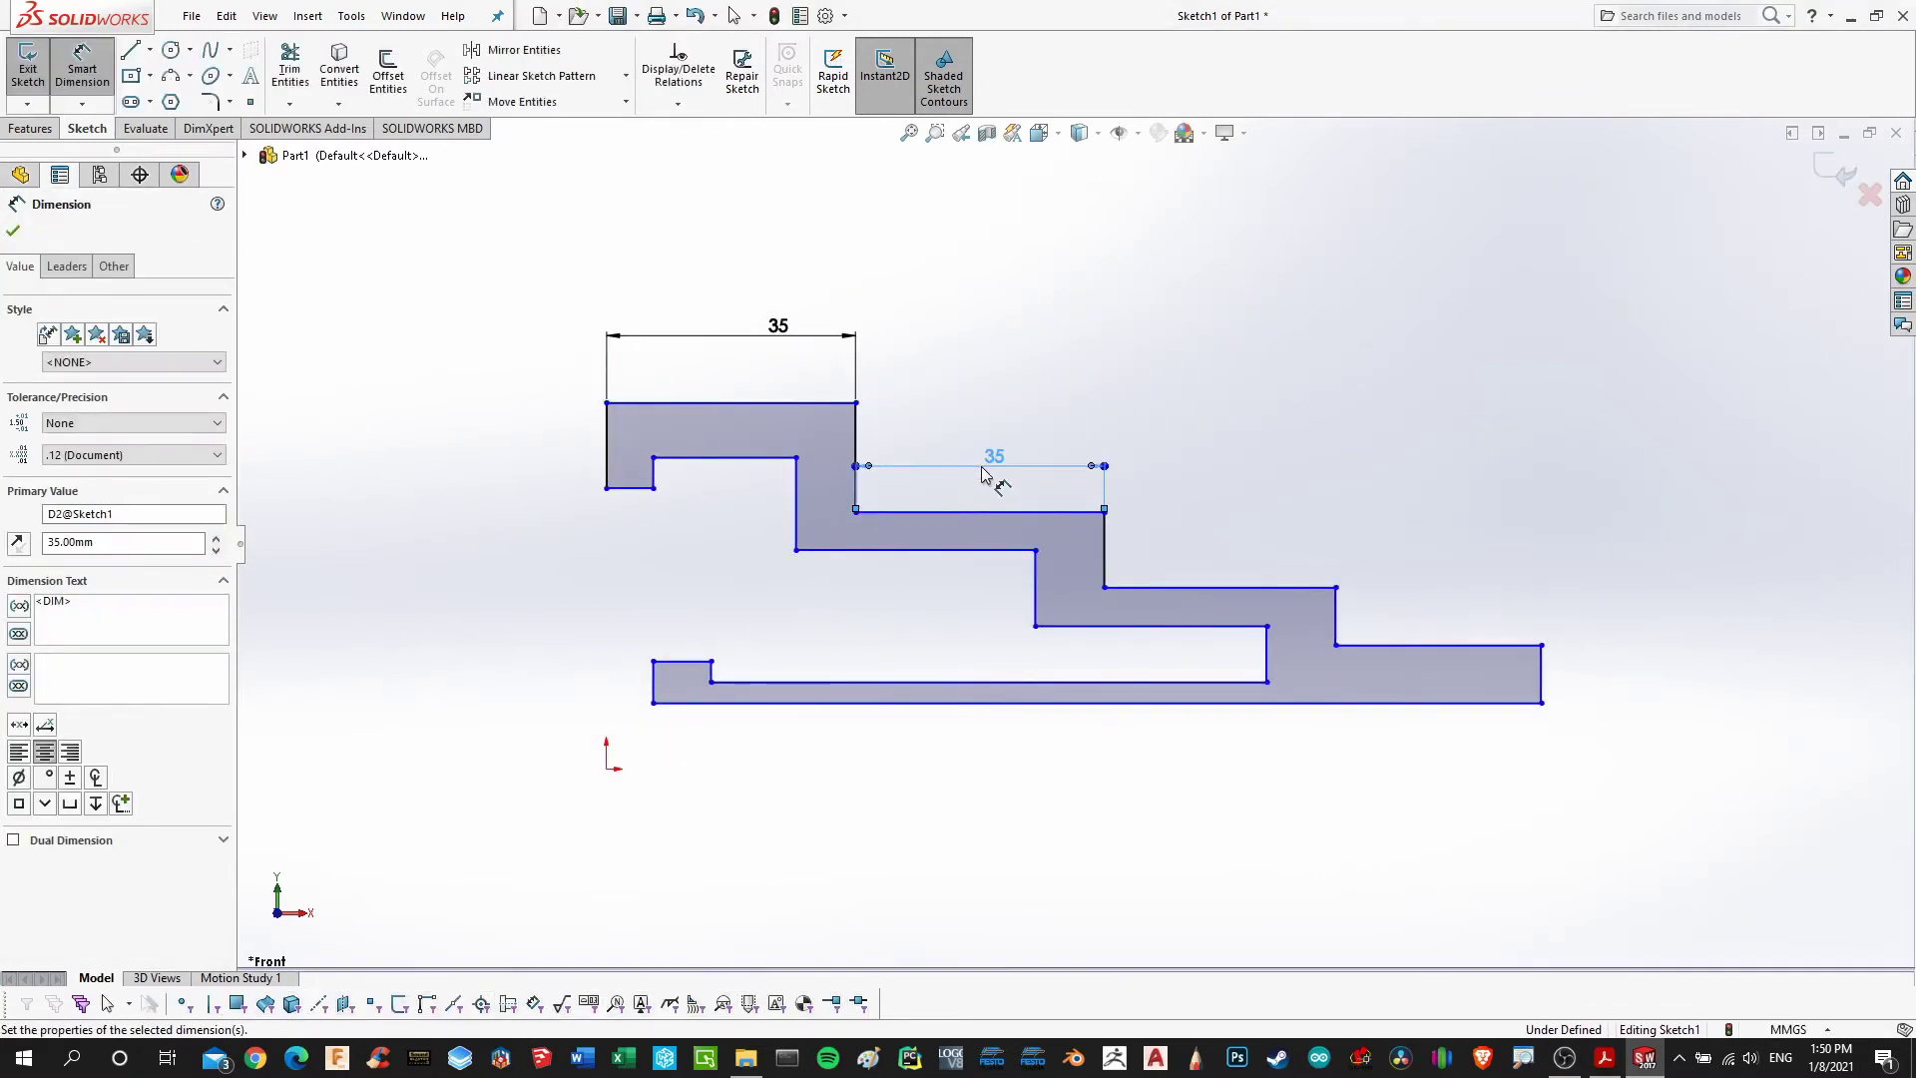
click(1252, 587)
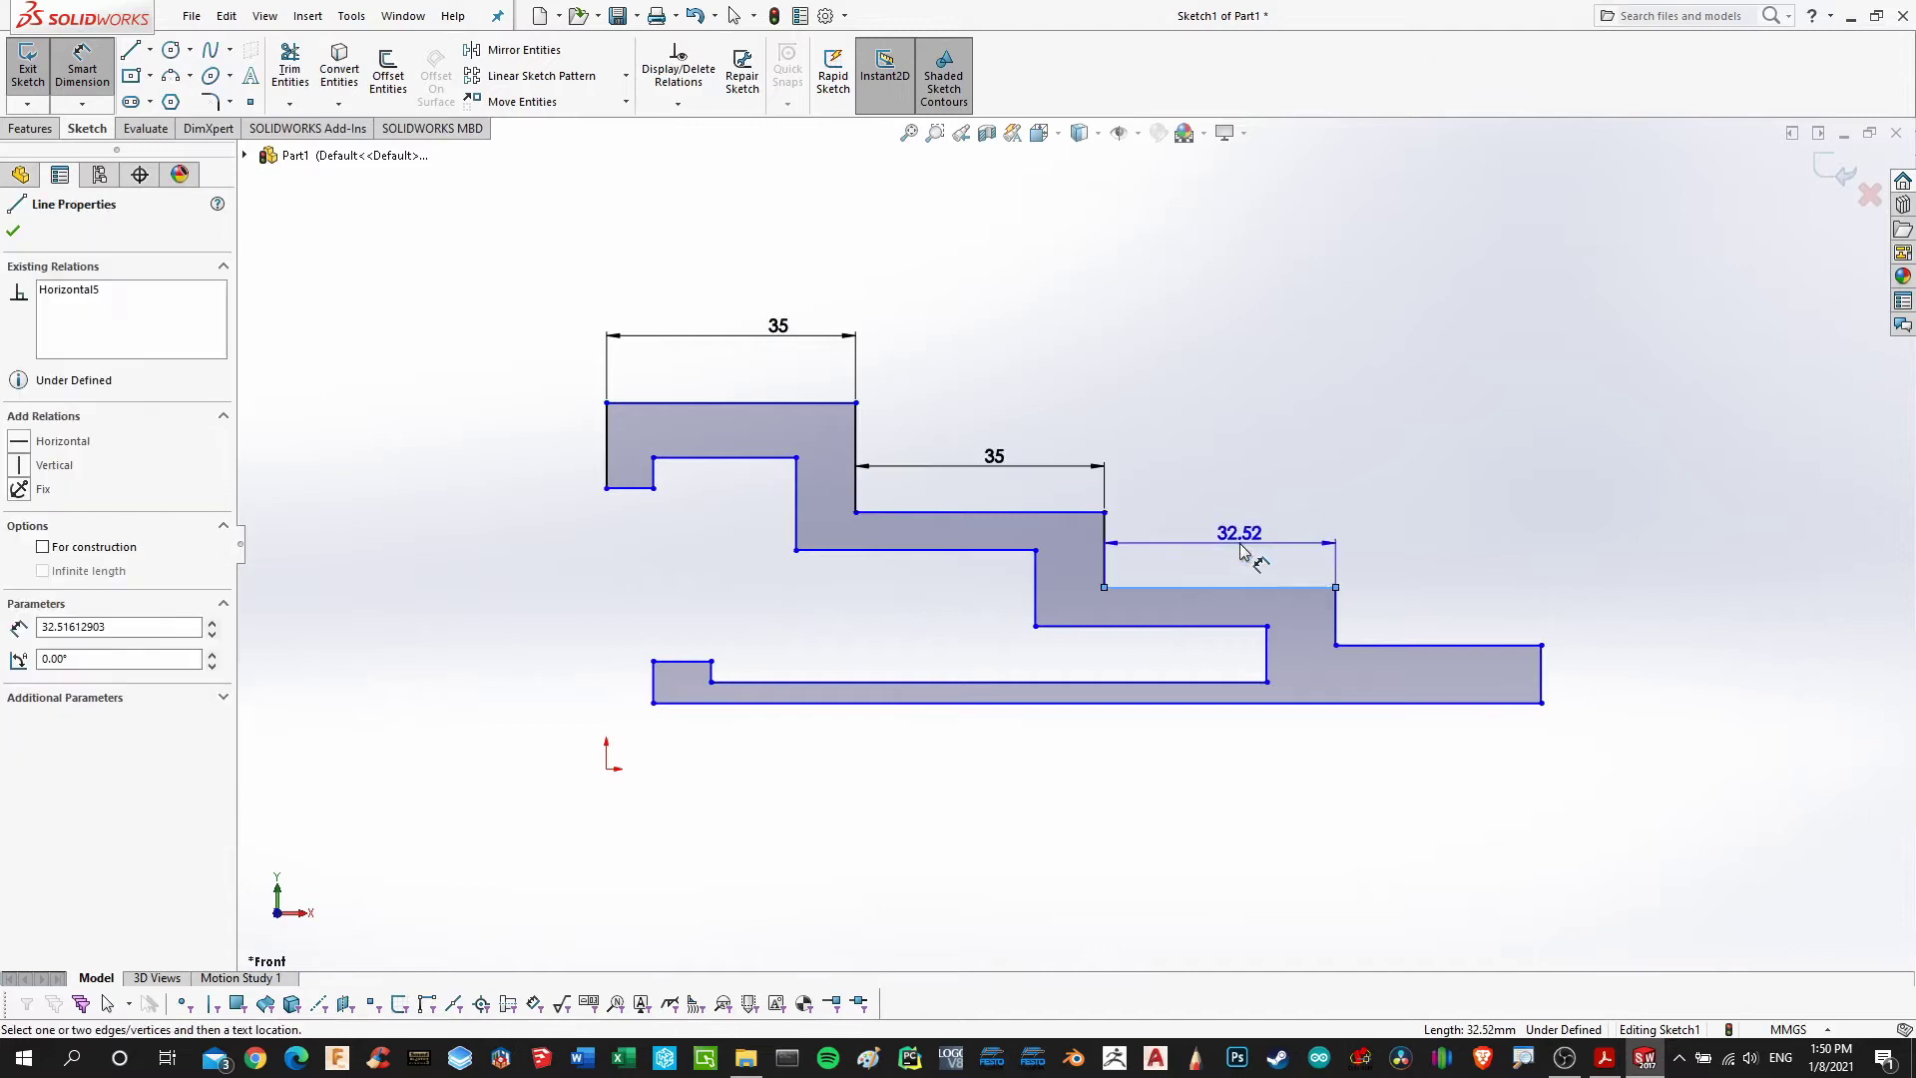
click(1240, 551)
text(35)
key(Return)
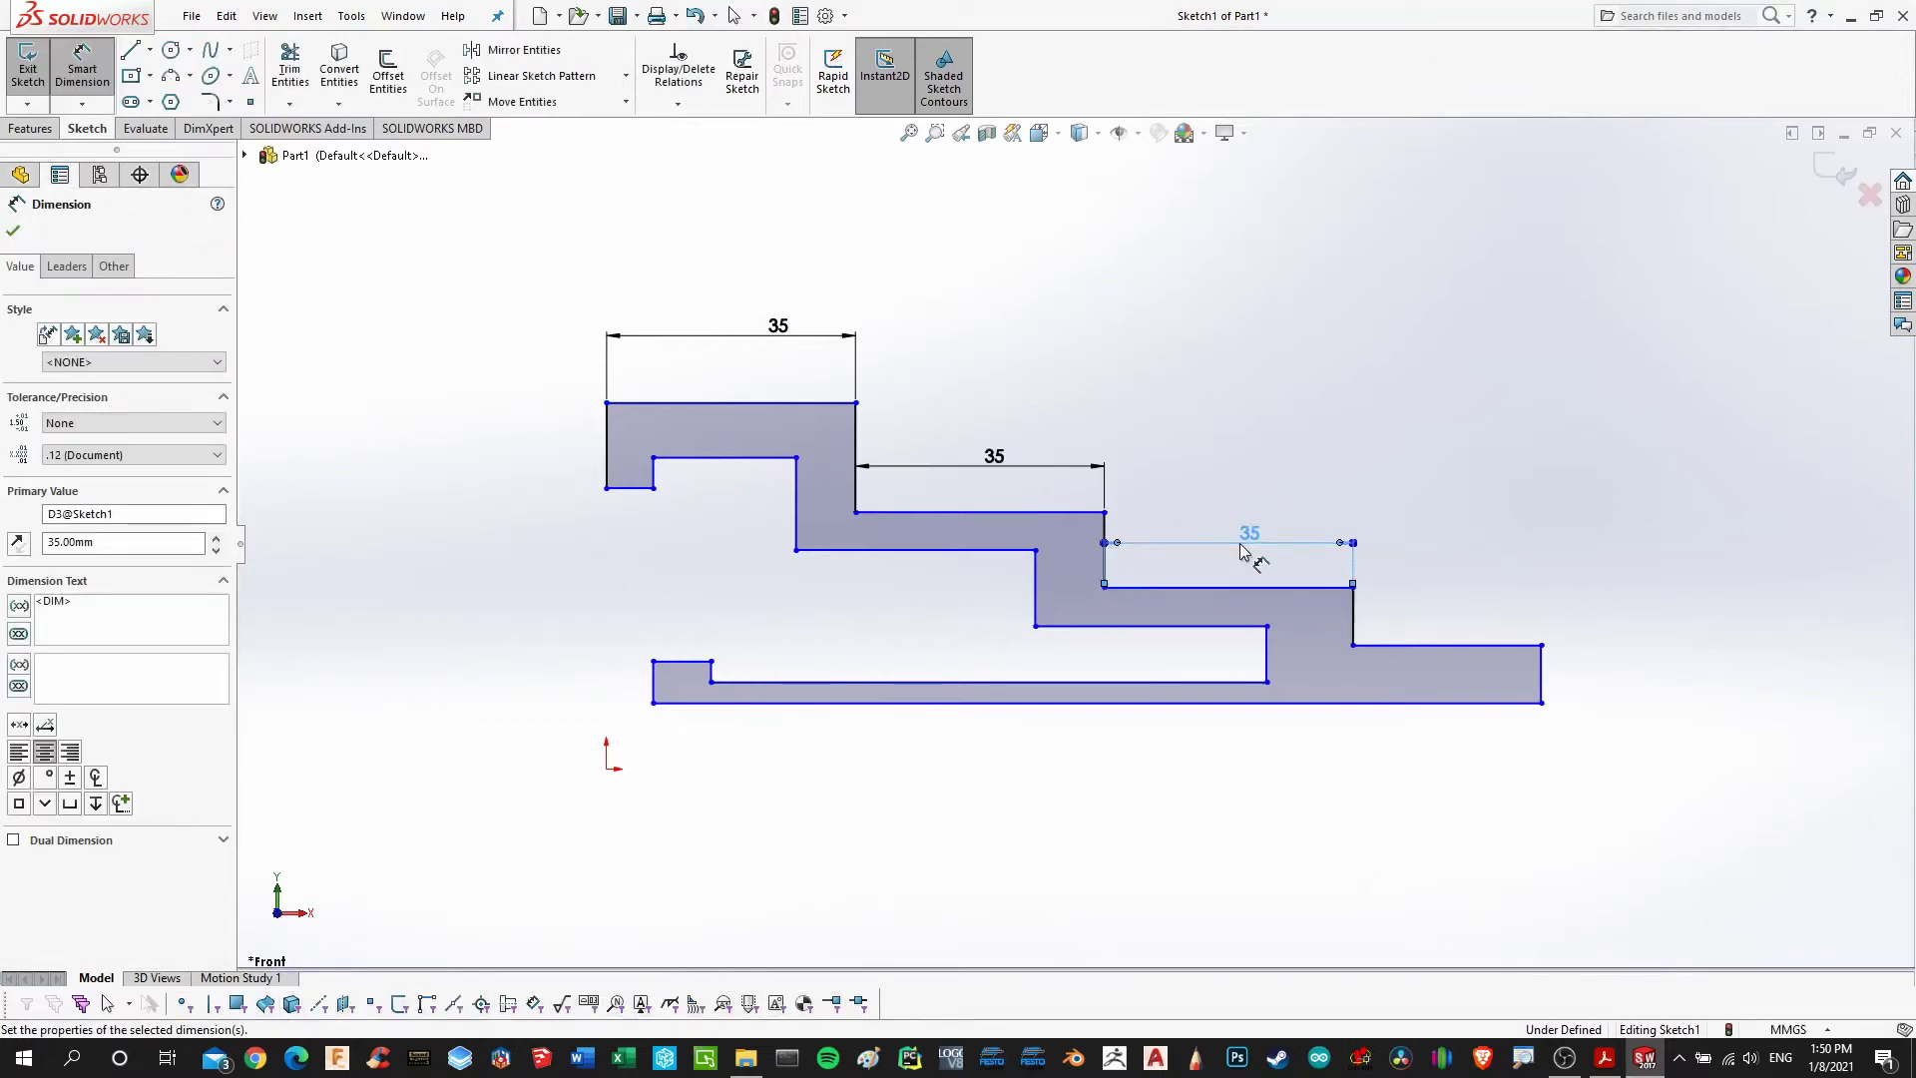
click(1460, 645)
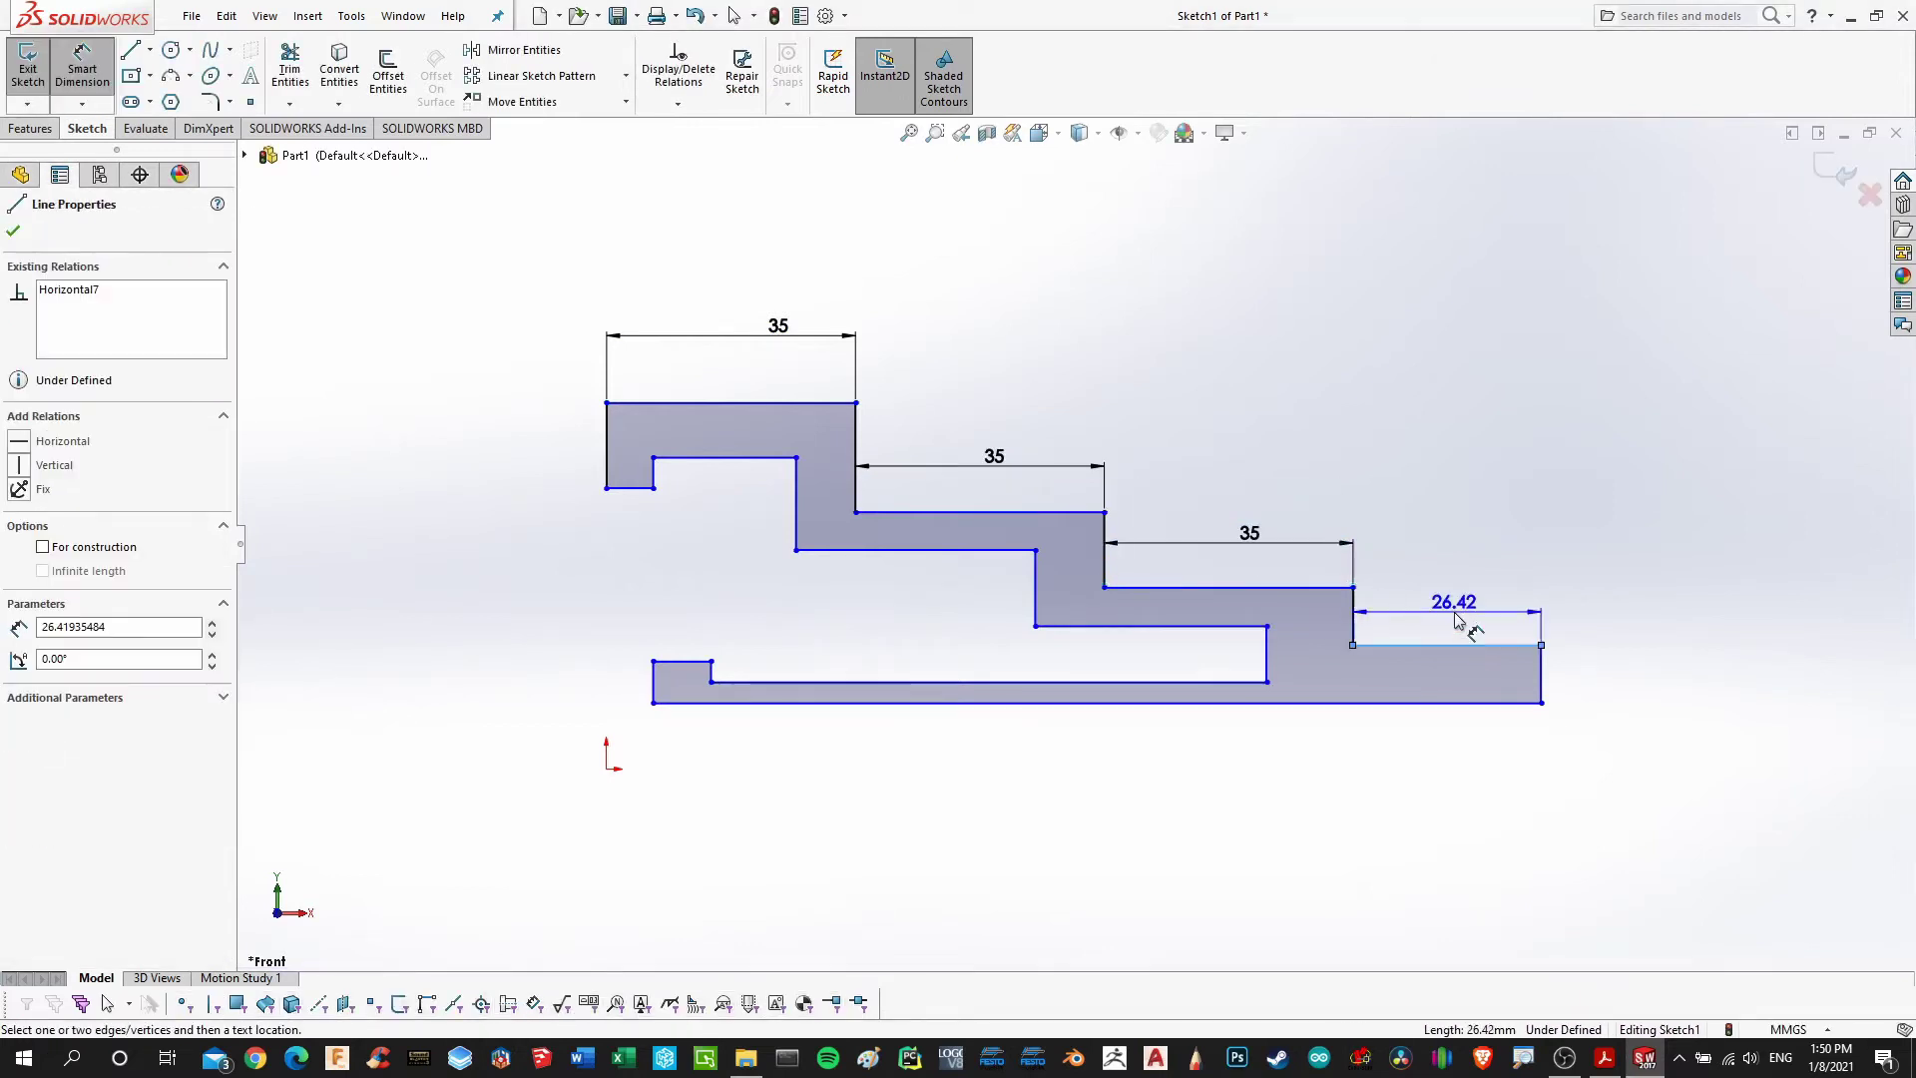
click(1456, 616)
text(35)
key(Return)
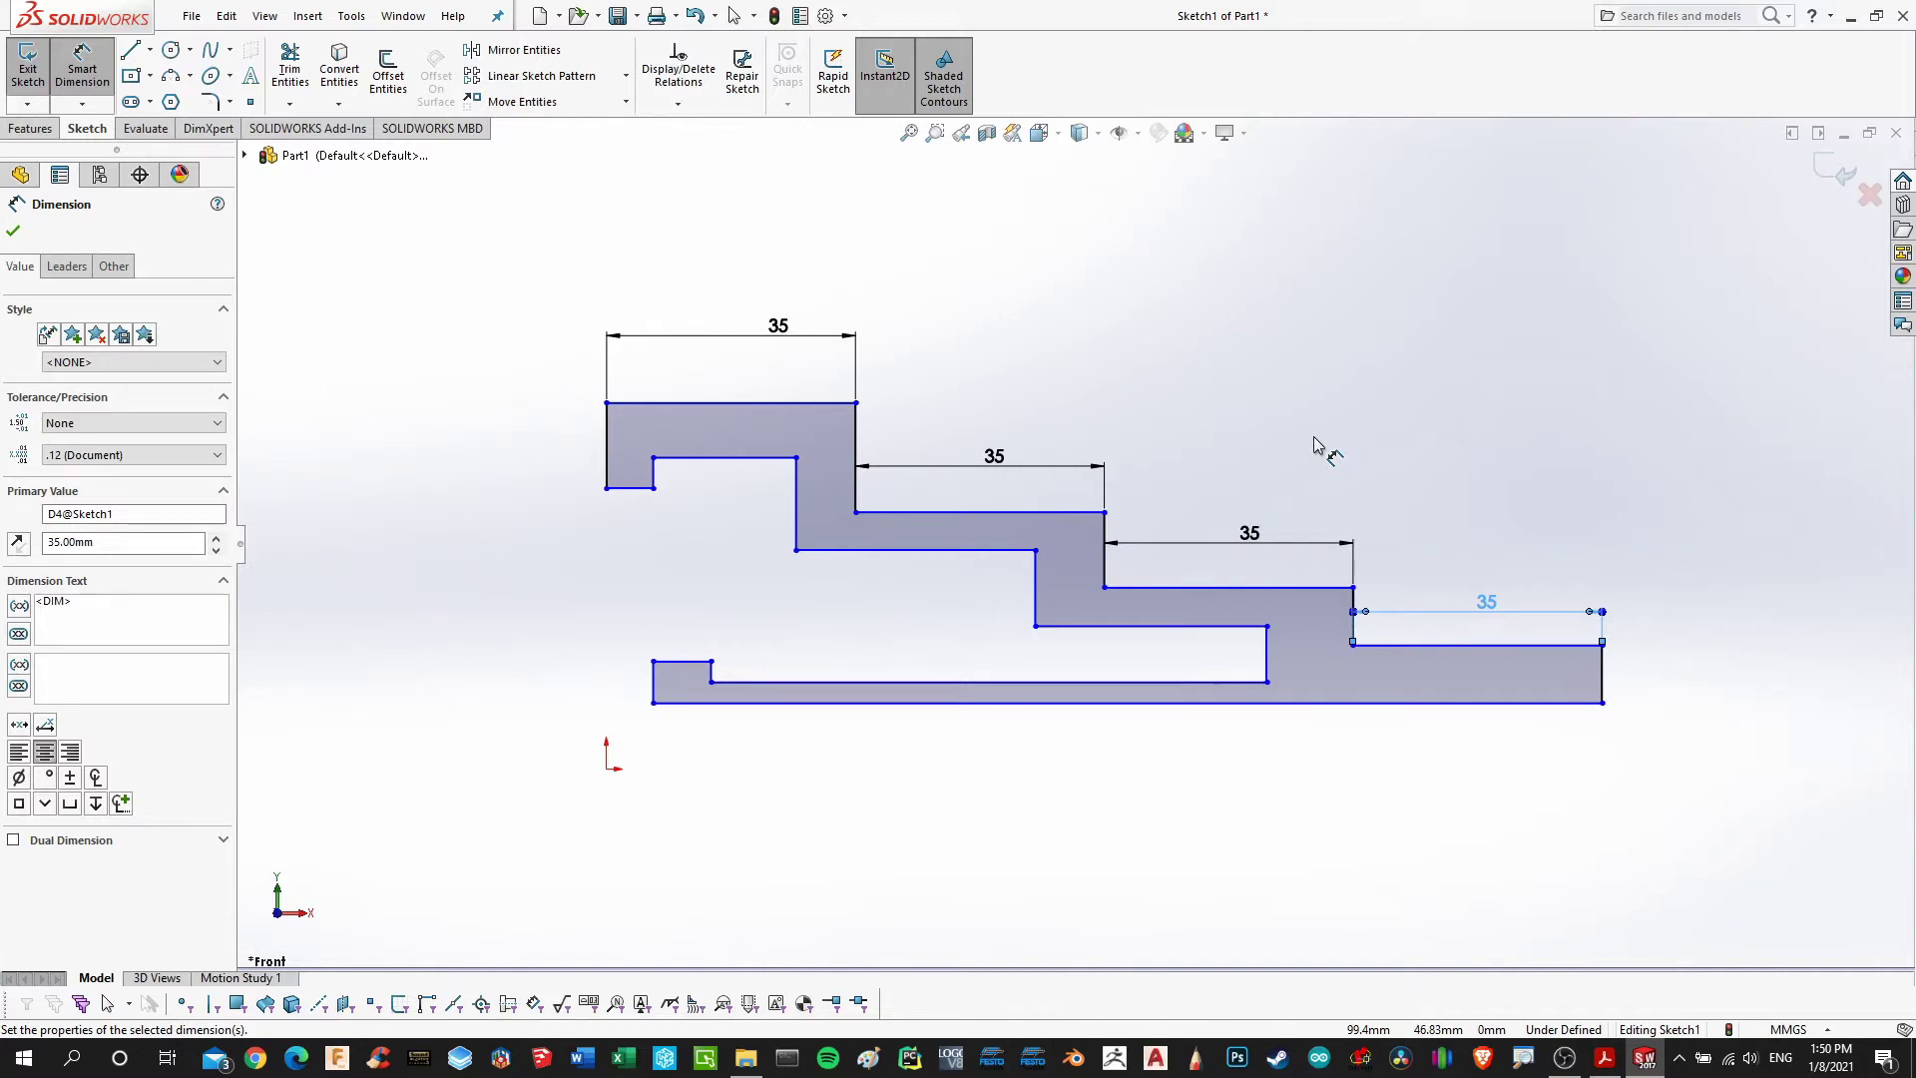
Consult the pulley drawing in Adobe Acrobat Reader and try dimensioning the lowest outer step's height from the origin as 69/2 mm in SOLIDWORKS
click(1609, 1060)
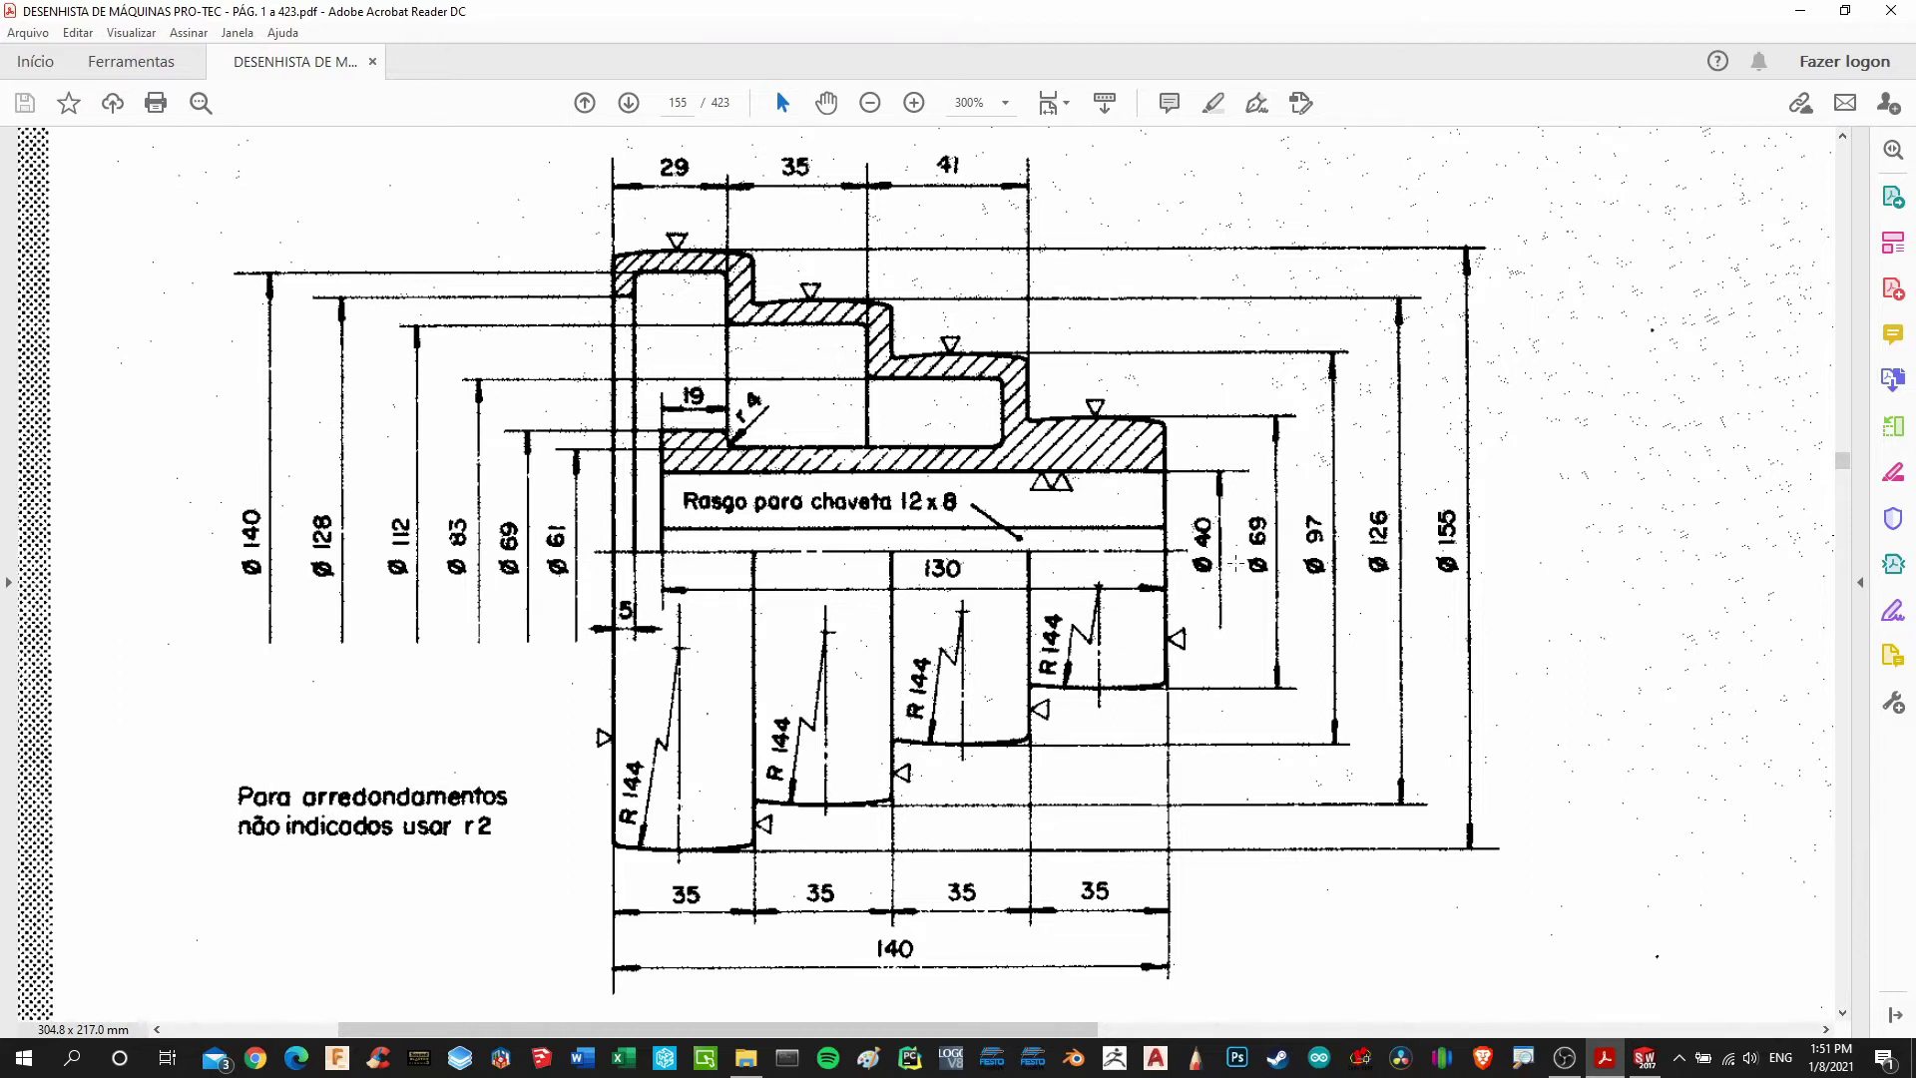
click(1645, 1060)
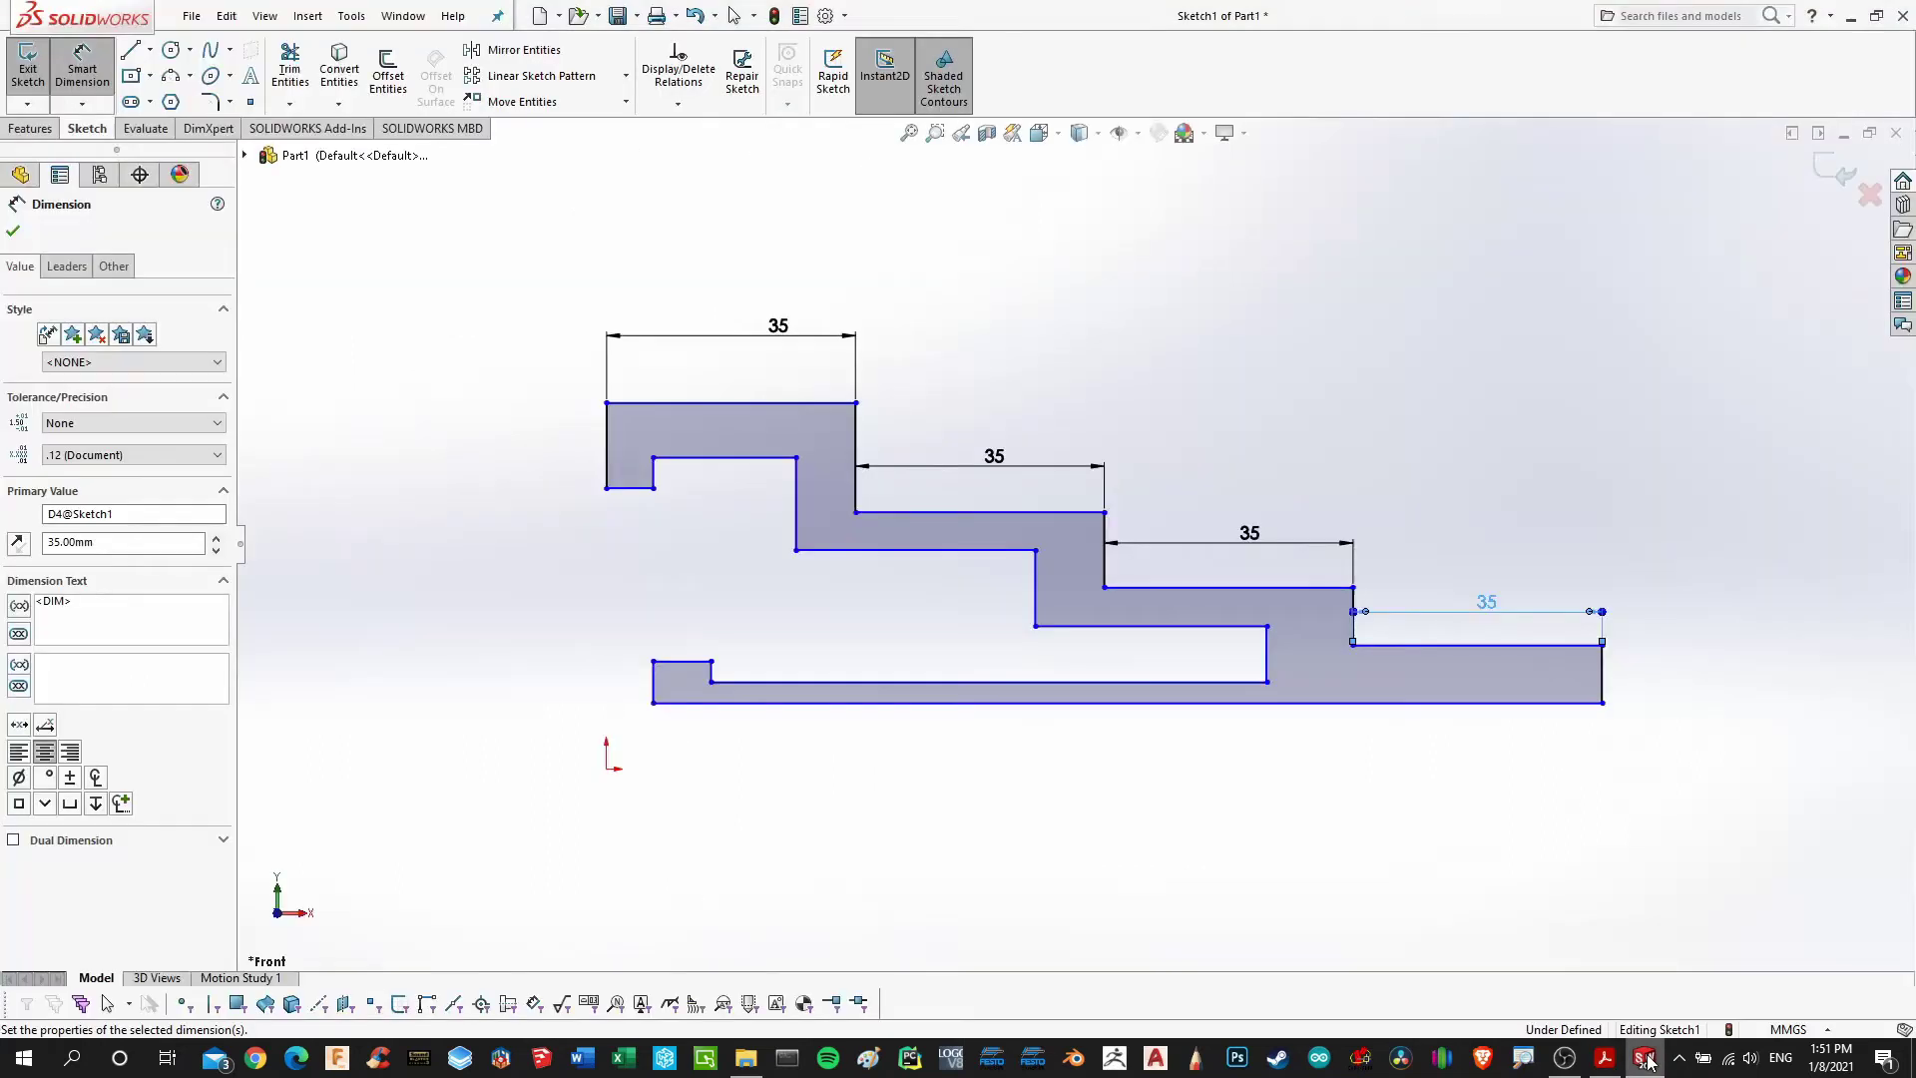
click(606, 770)
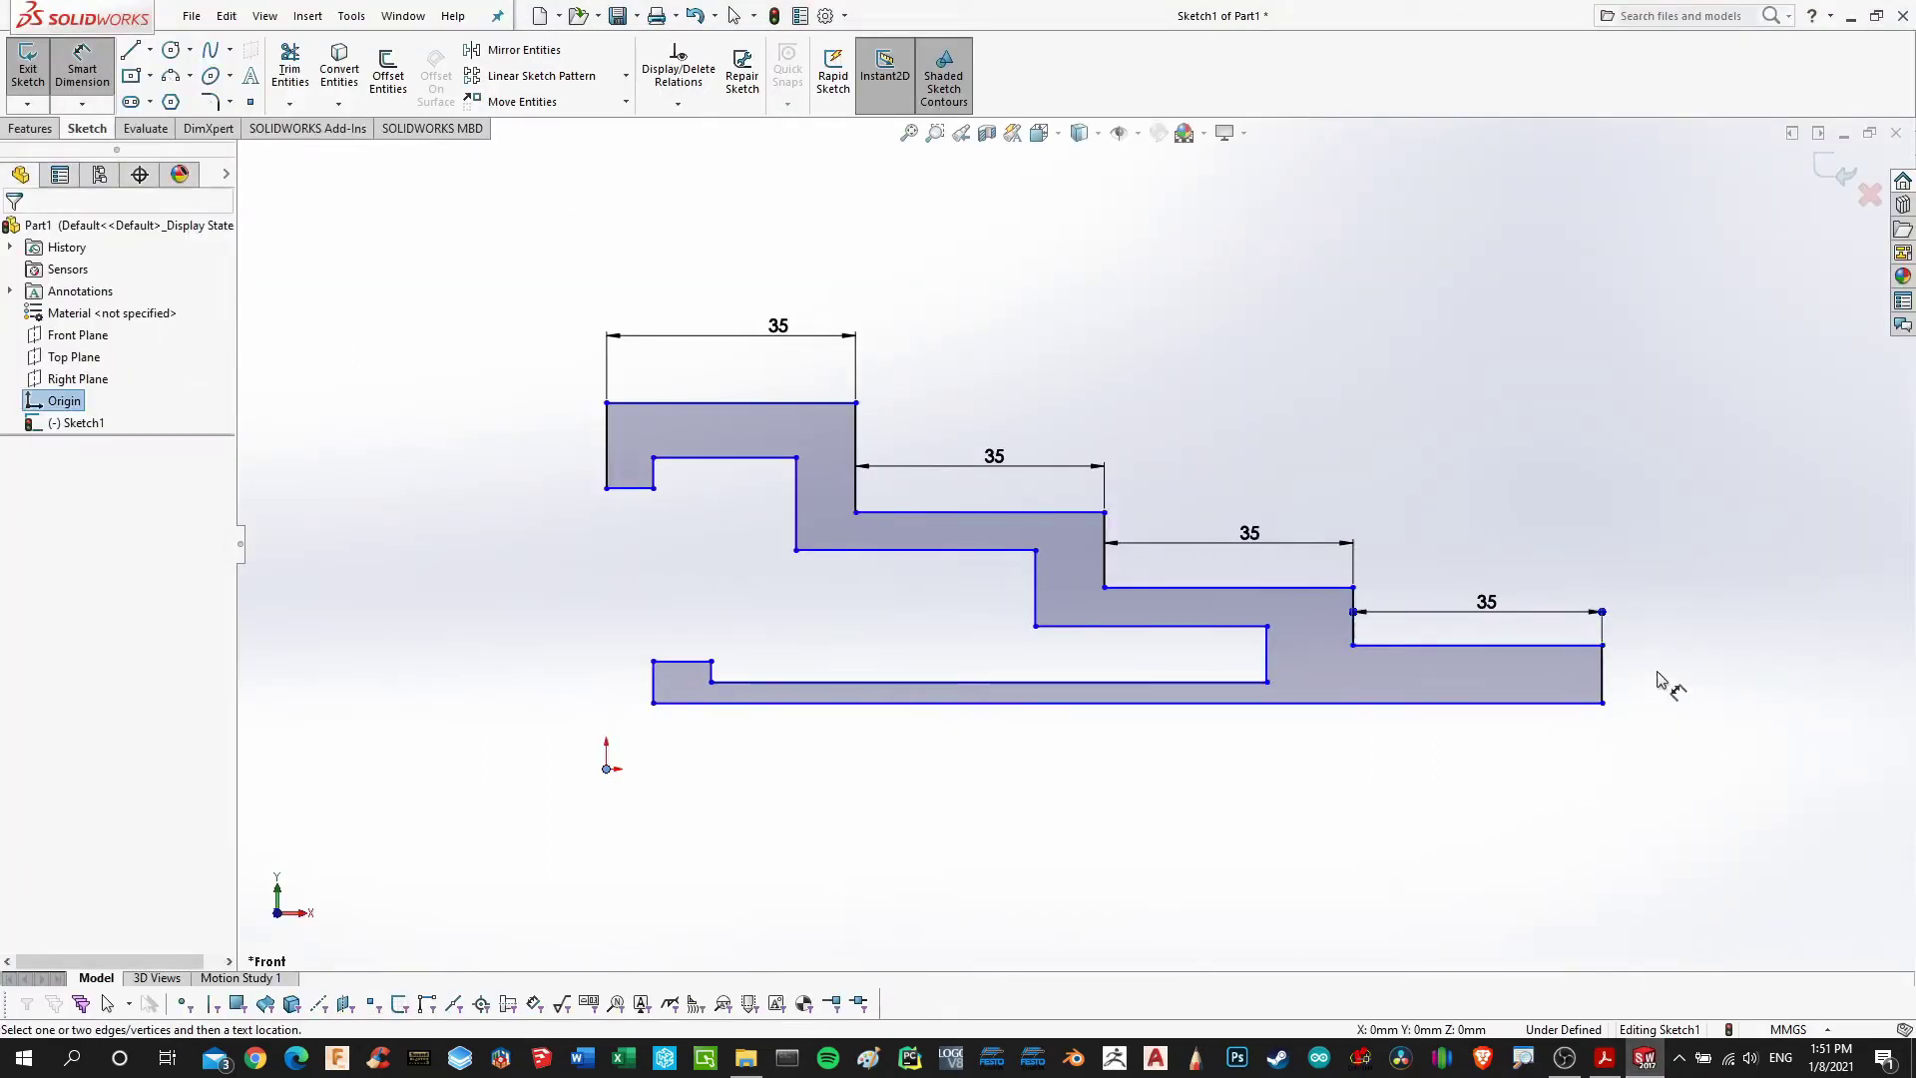
click(1549, 656)
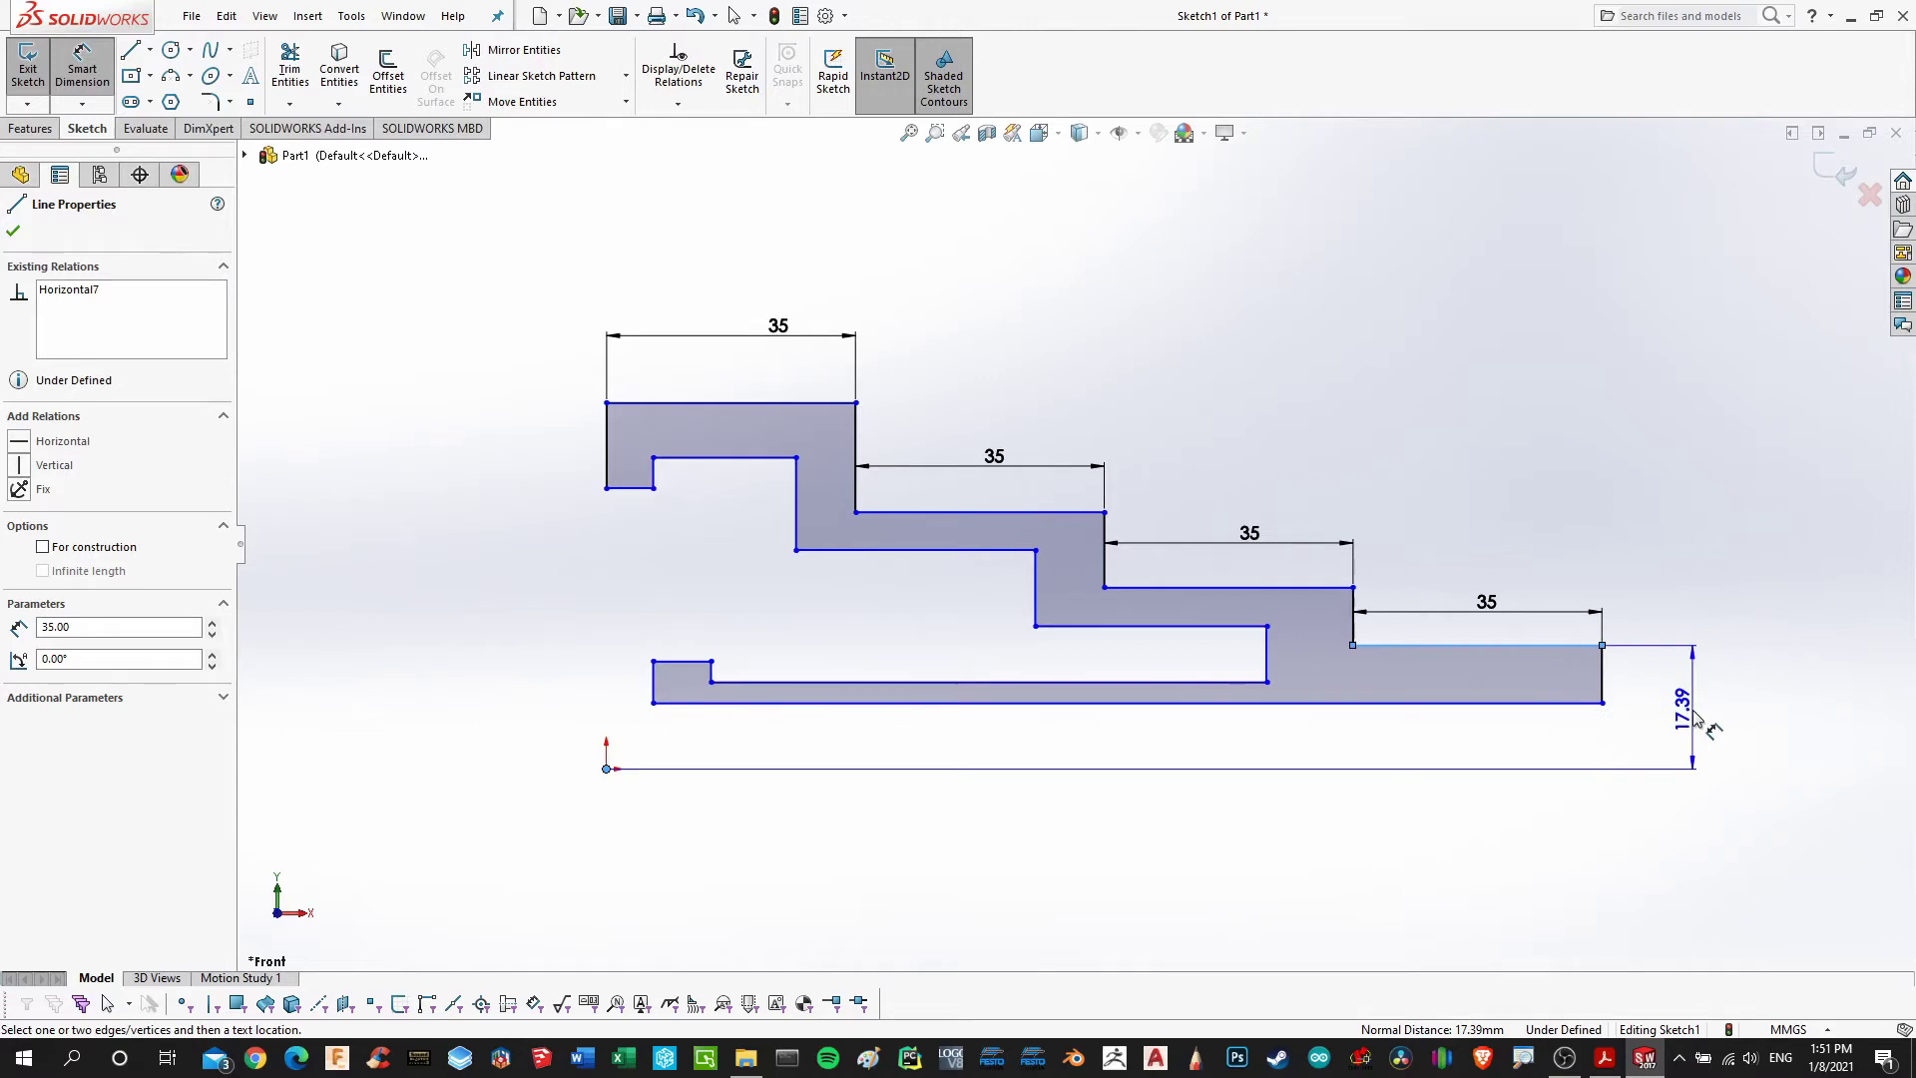
click(1694, 716)
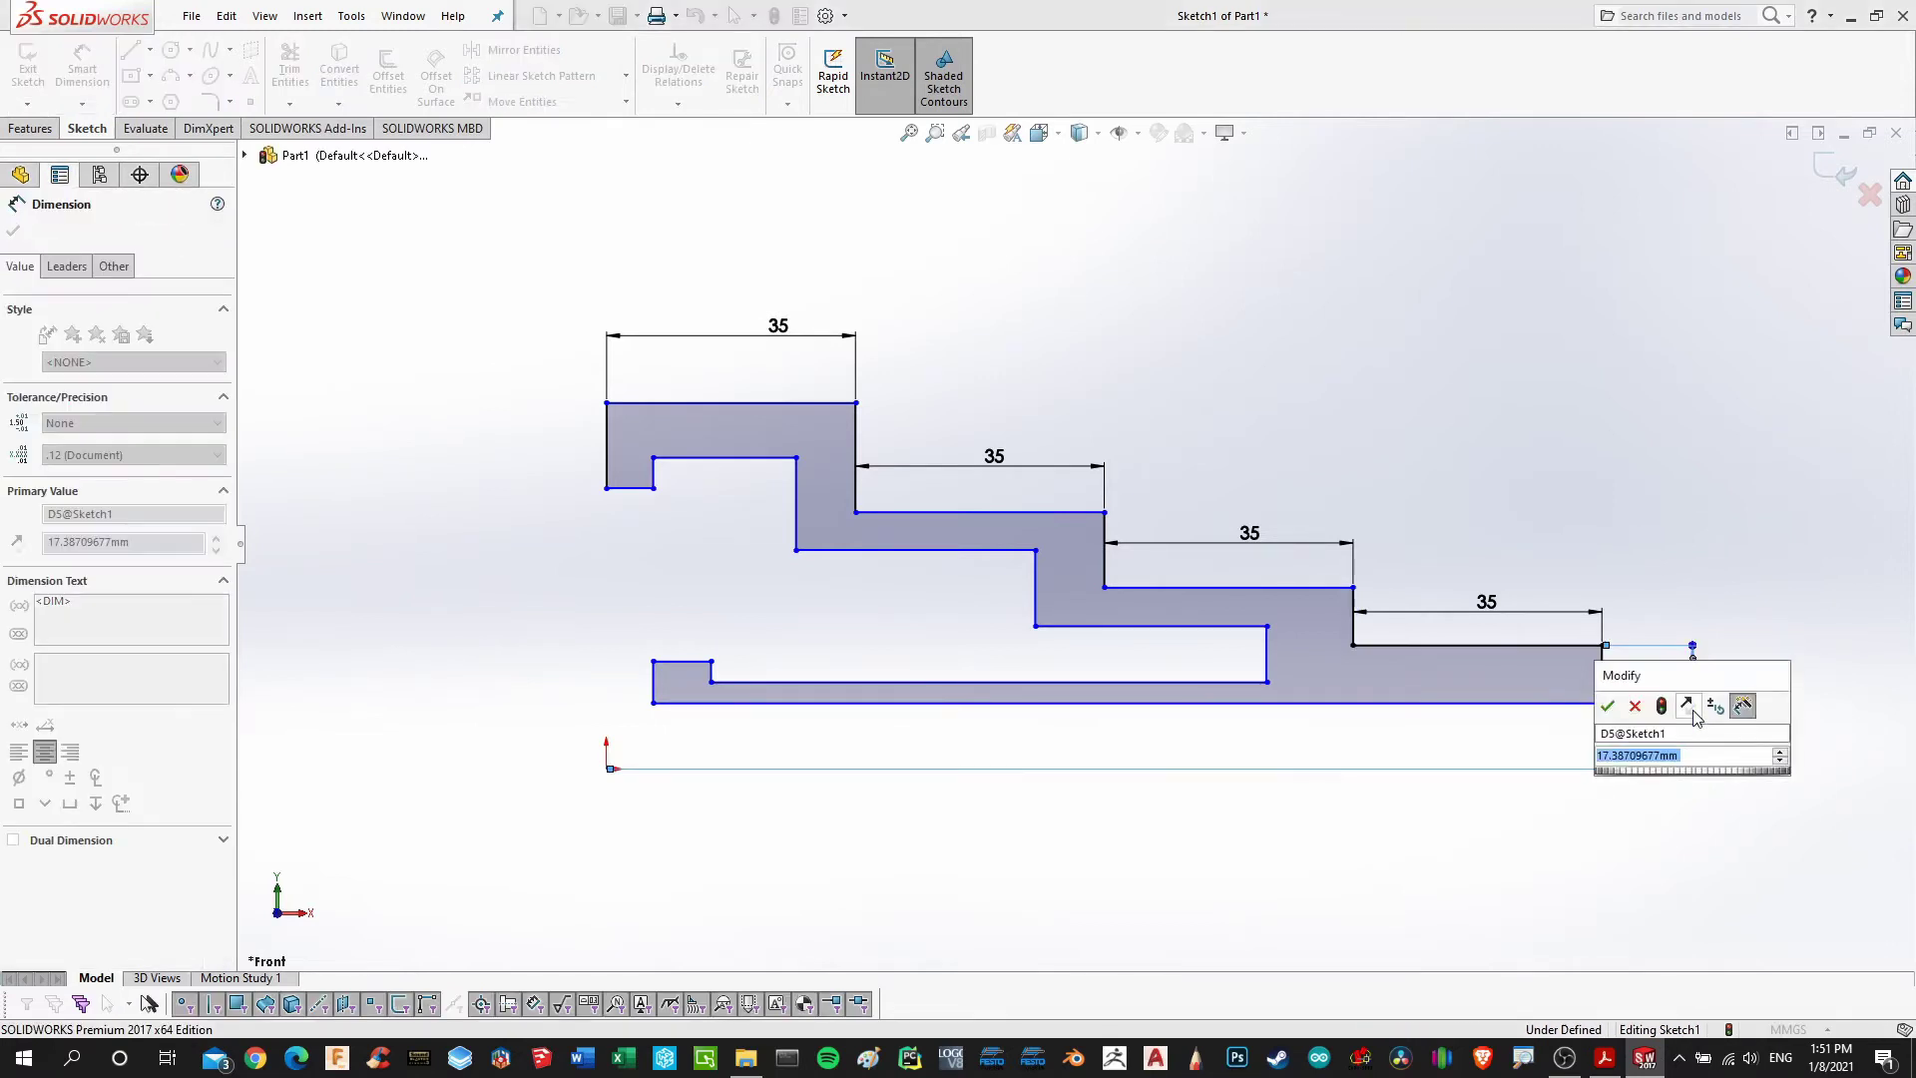
text(69)
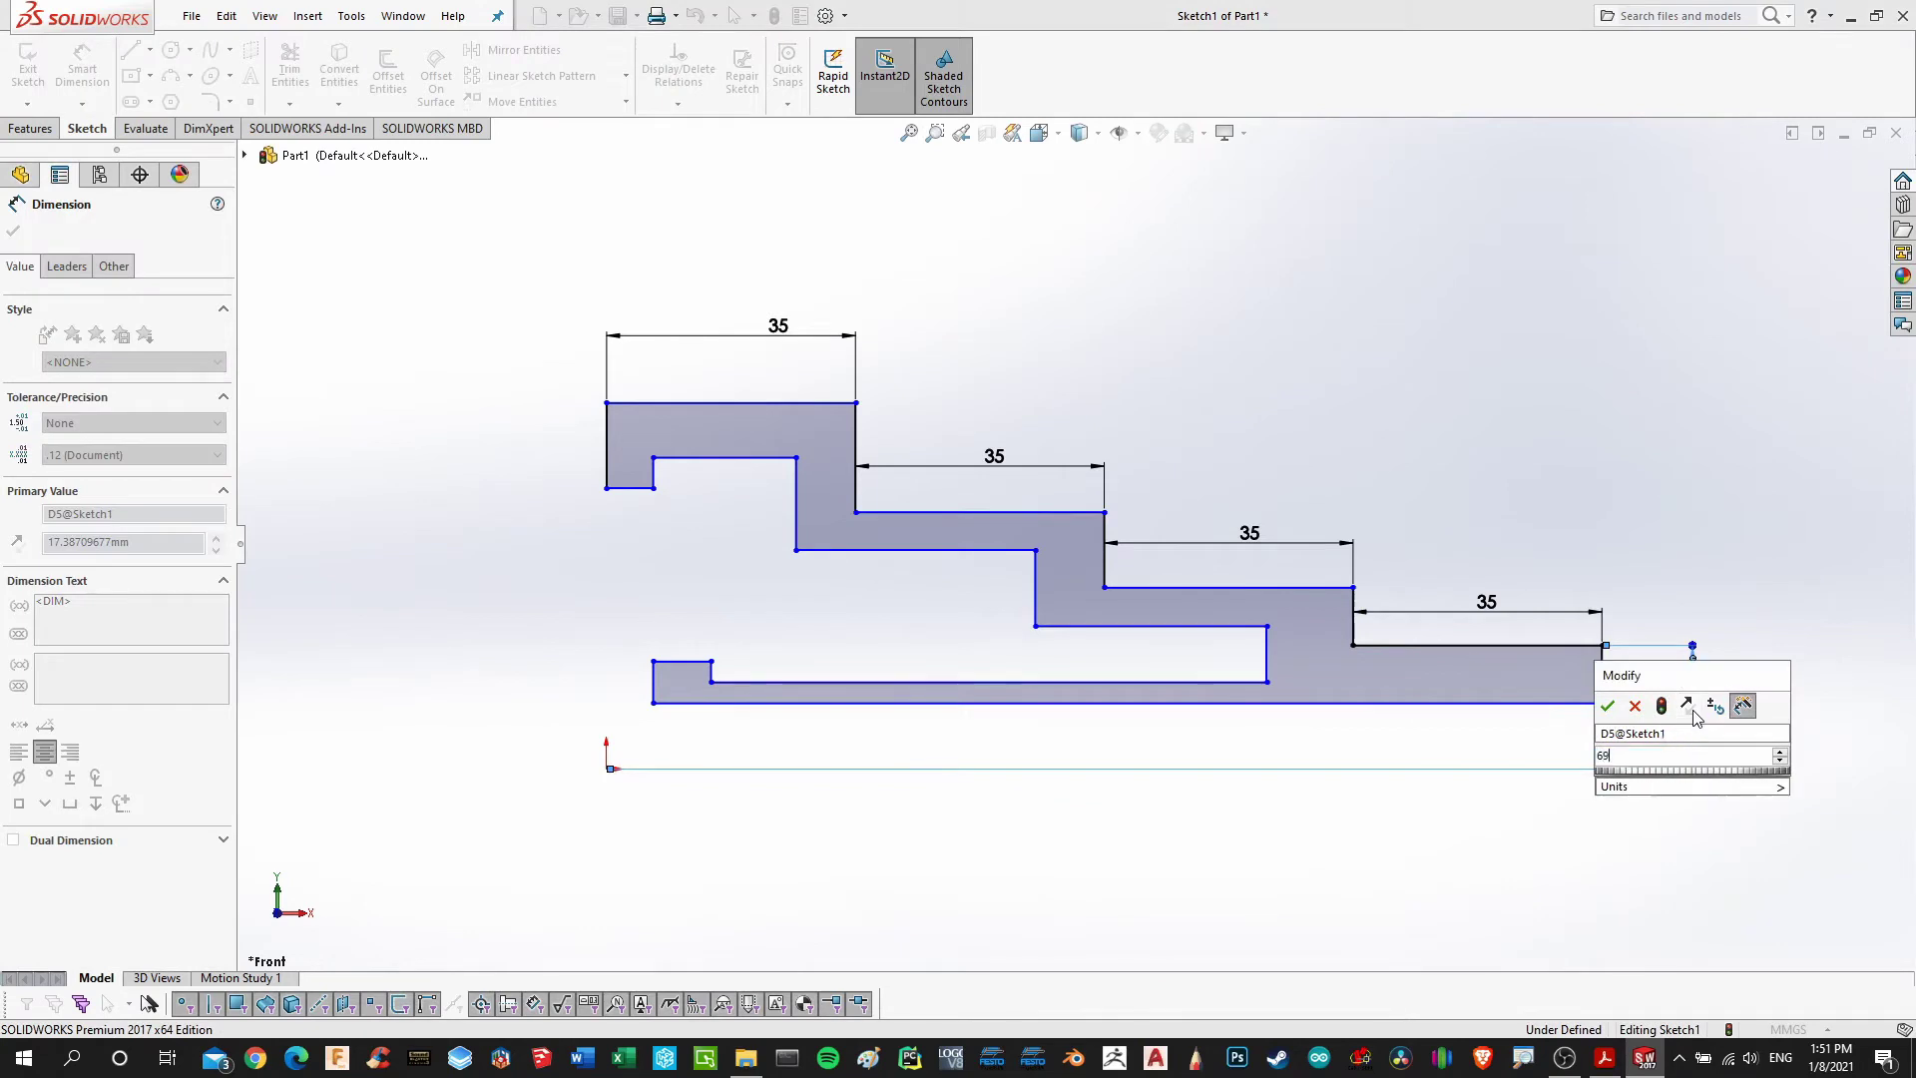
text(/2)
key(Return)
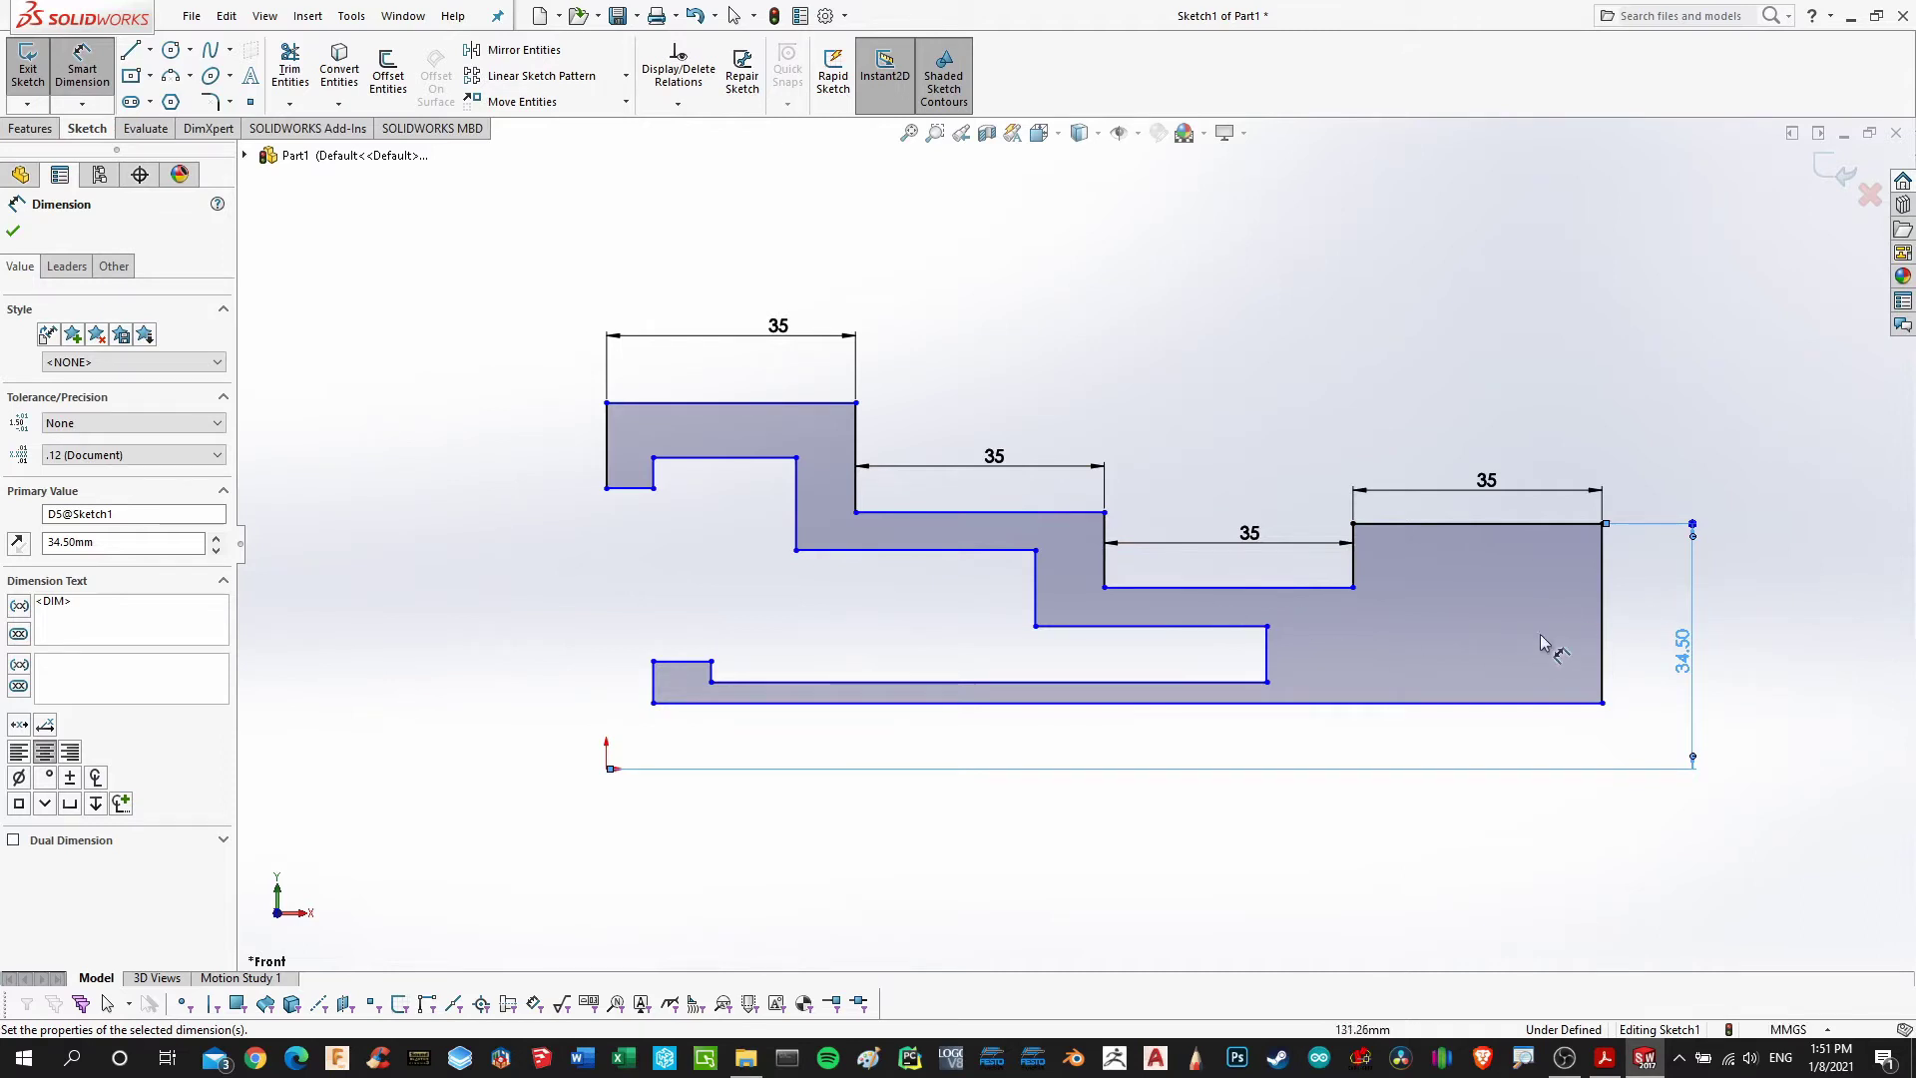
Undo the lowest step's height dimension and set that step's horizontal length to 35 mm again
key(ctrl+z)
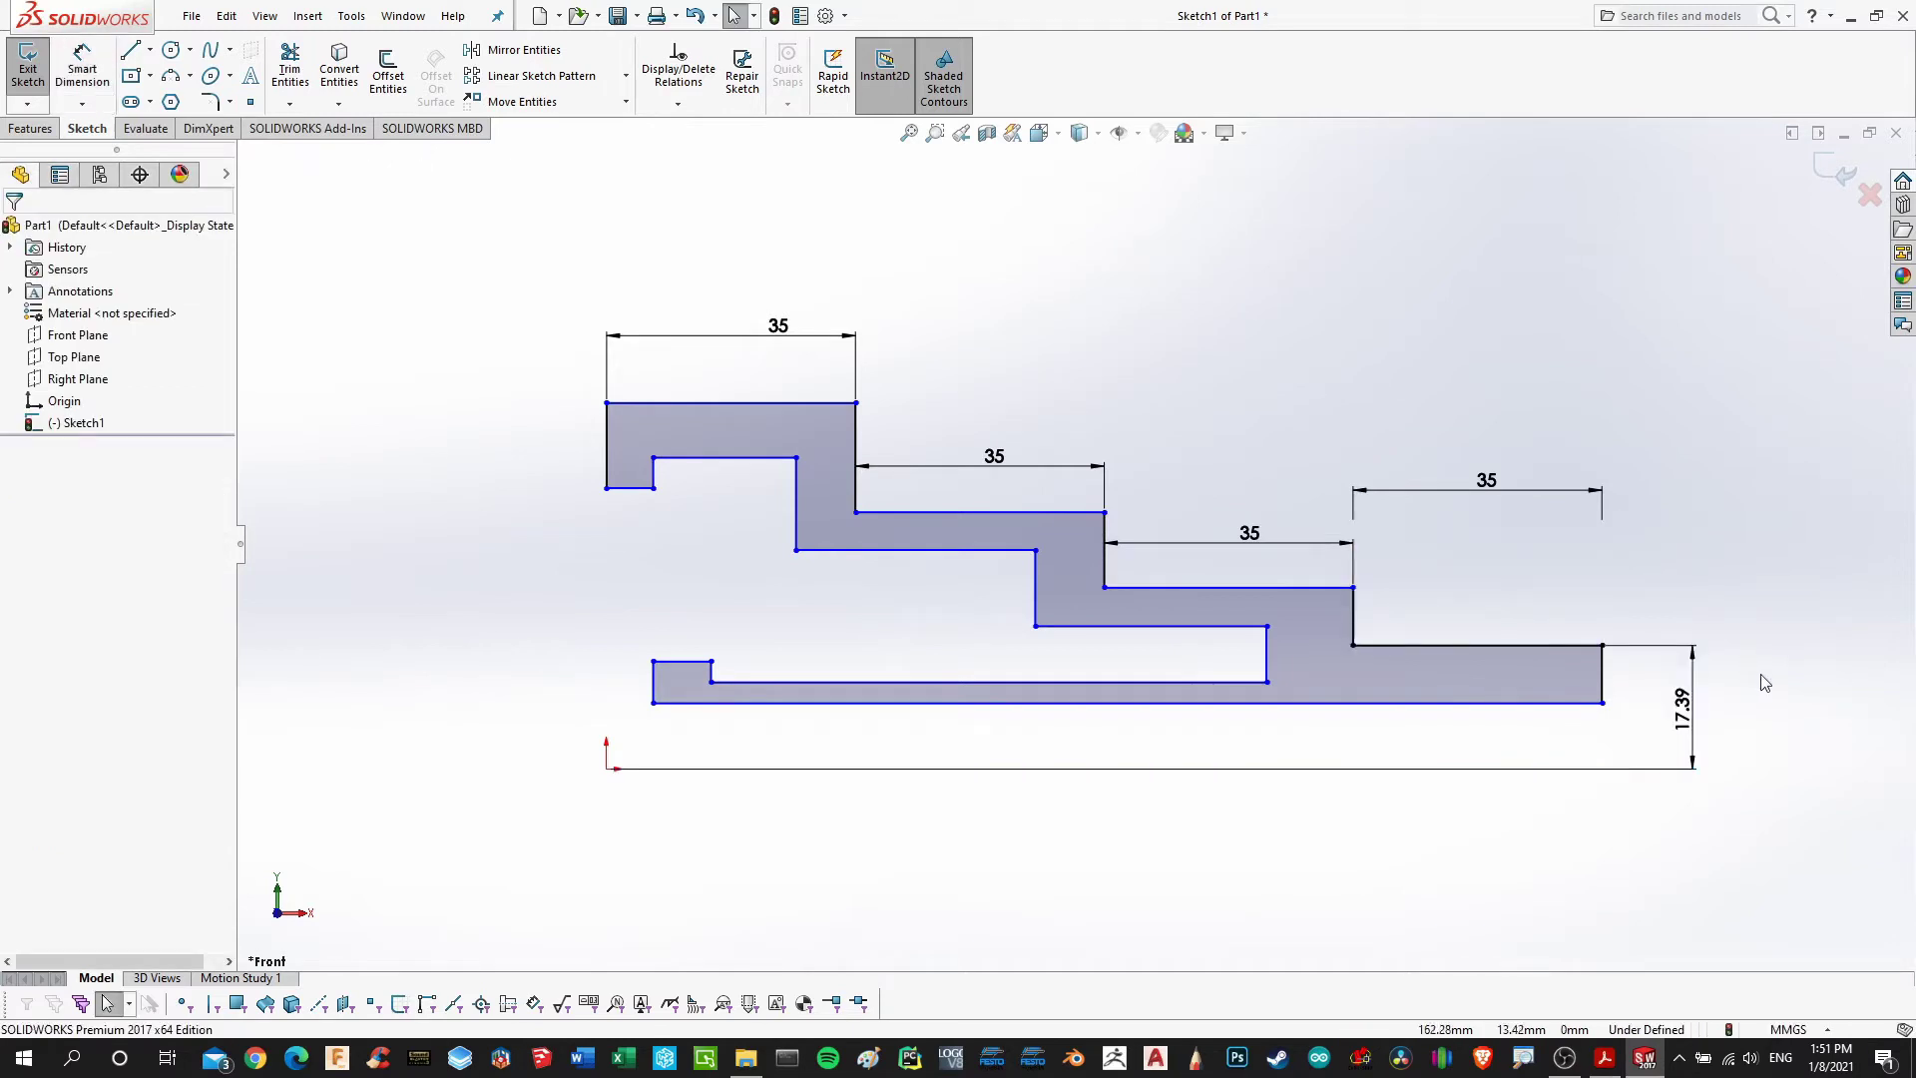
key(ctrl+z)
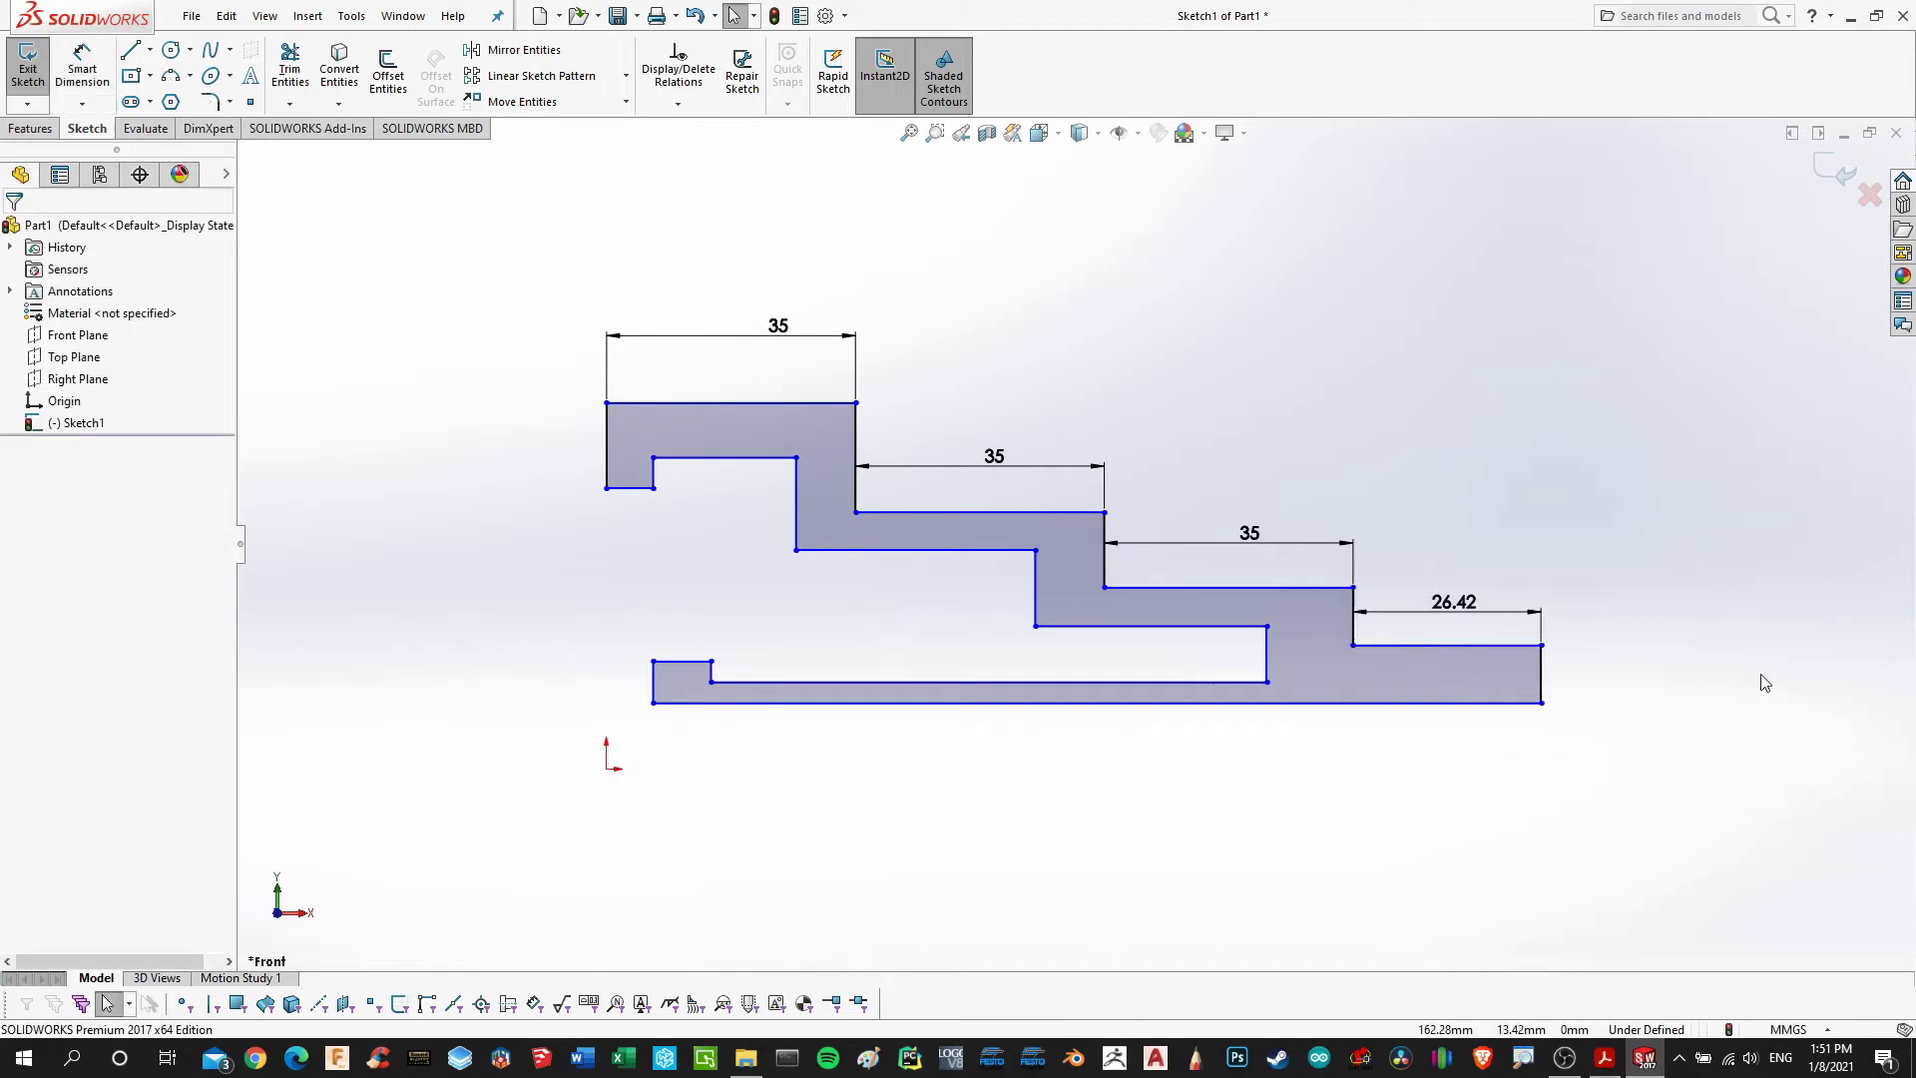
click(1453, 610)
double_click(1453, 611)
text(35)
key(Return)
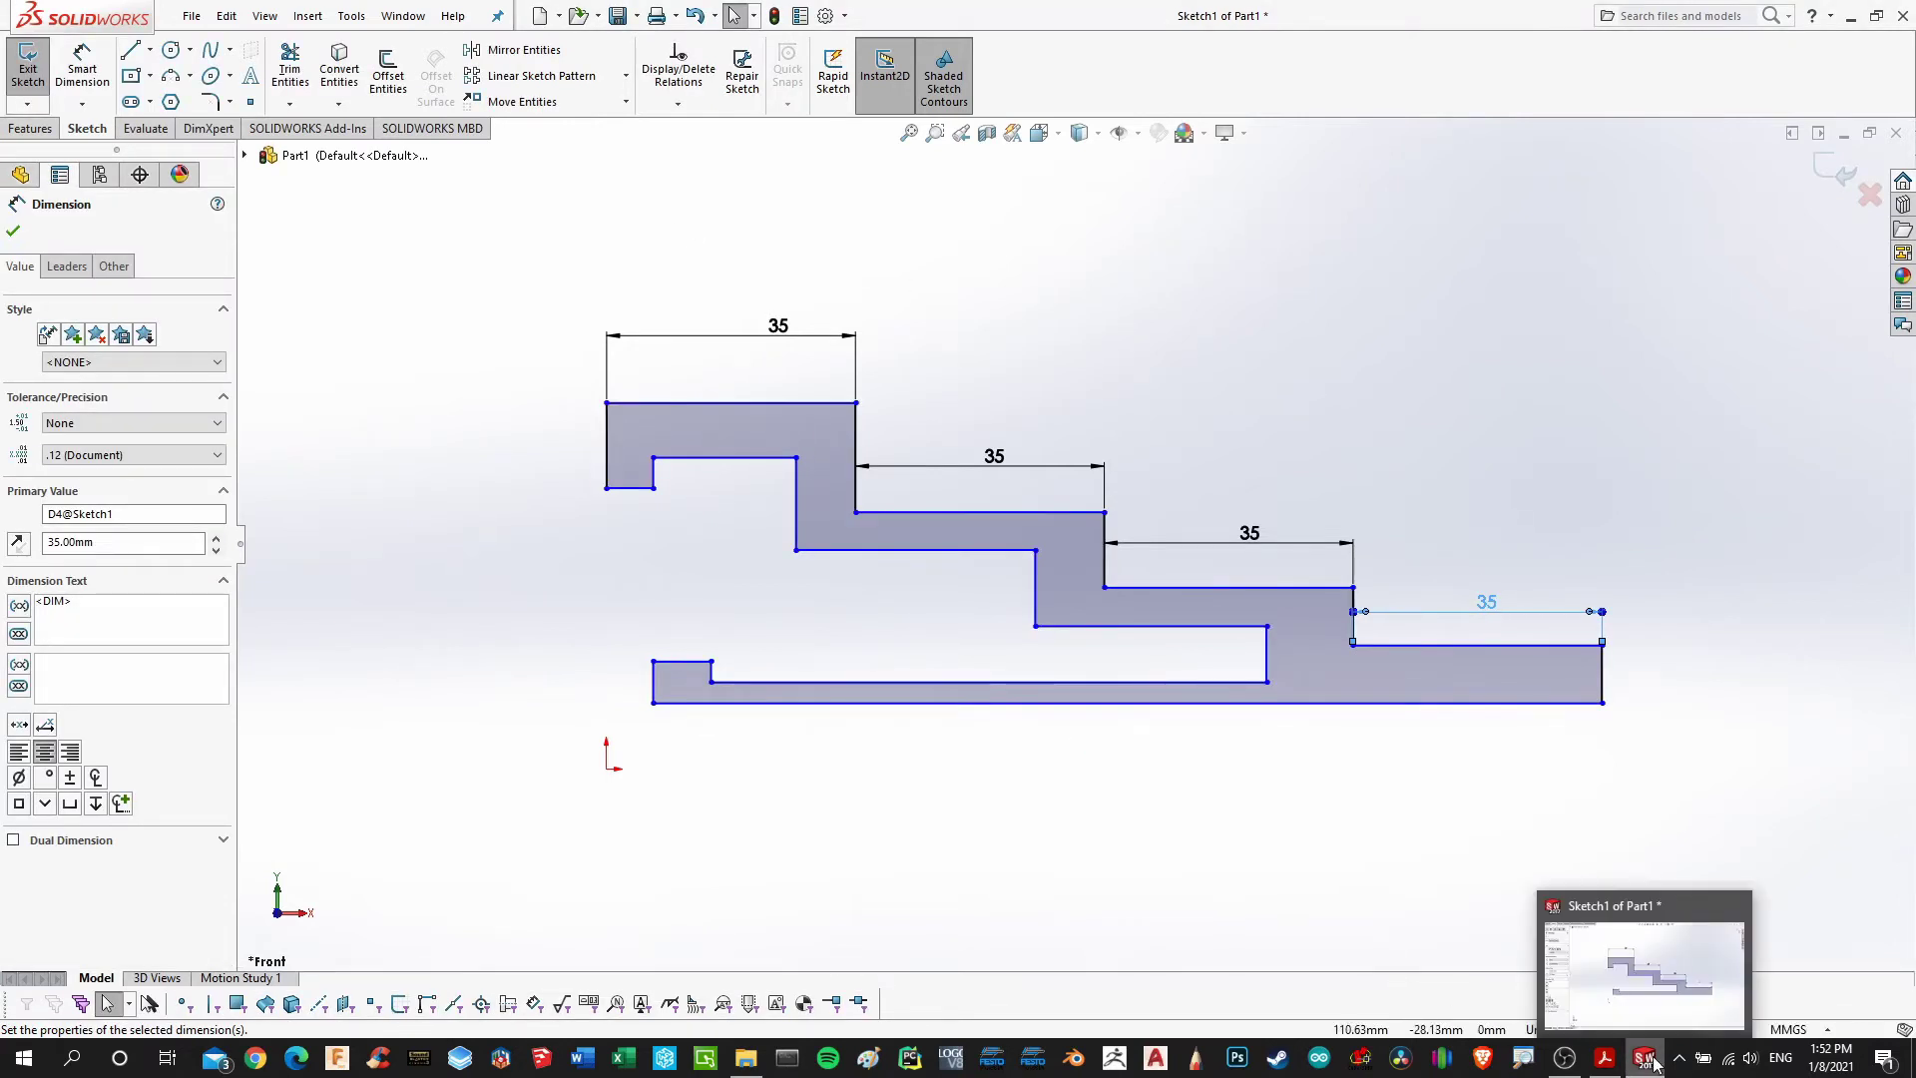
Check the largest diameter in Adobe Acrobat Reader and dimension the highest step's line from the origin as 155/2 mm in SOLIDWORKS
click(1604, 1057)
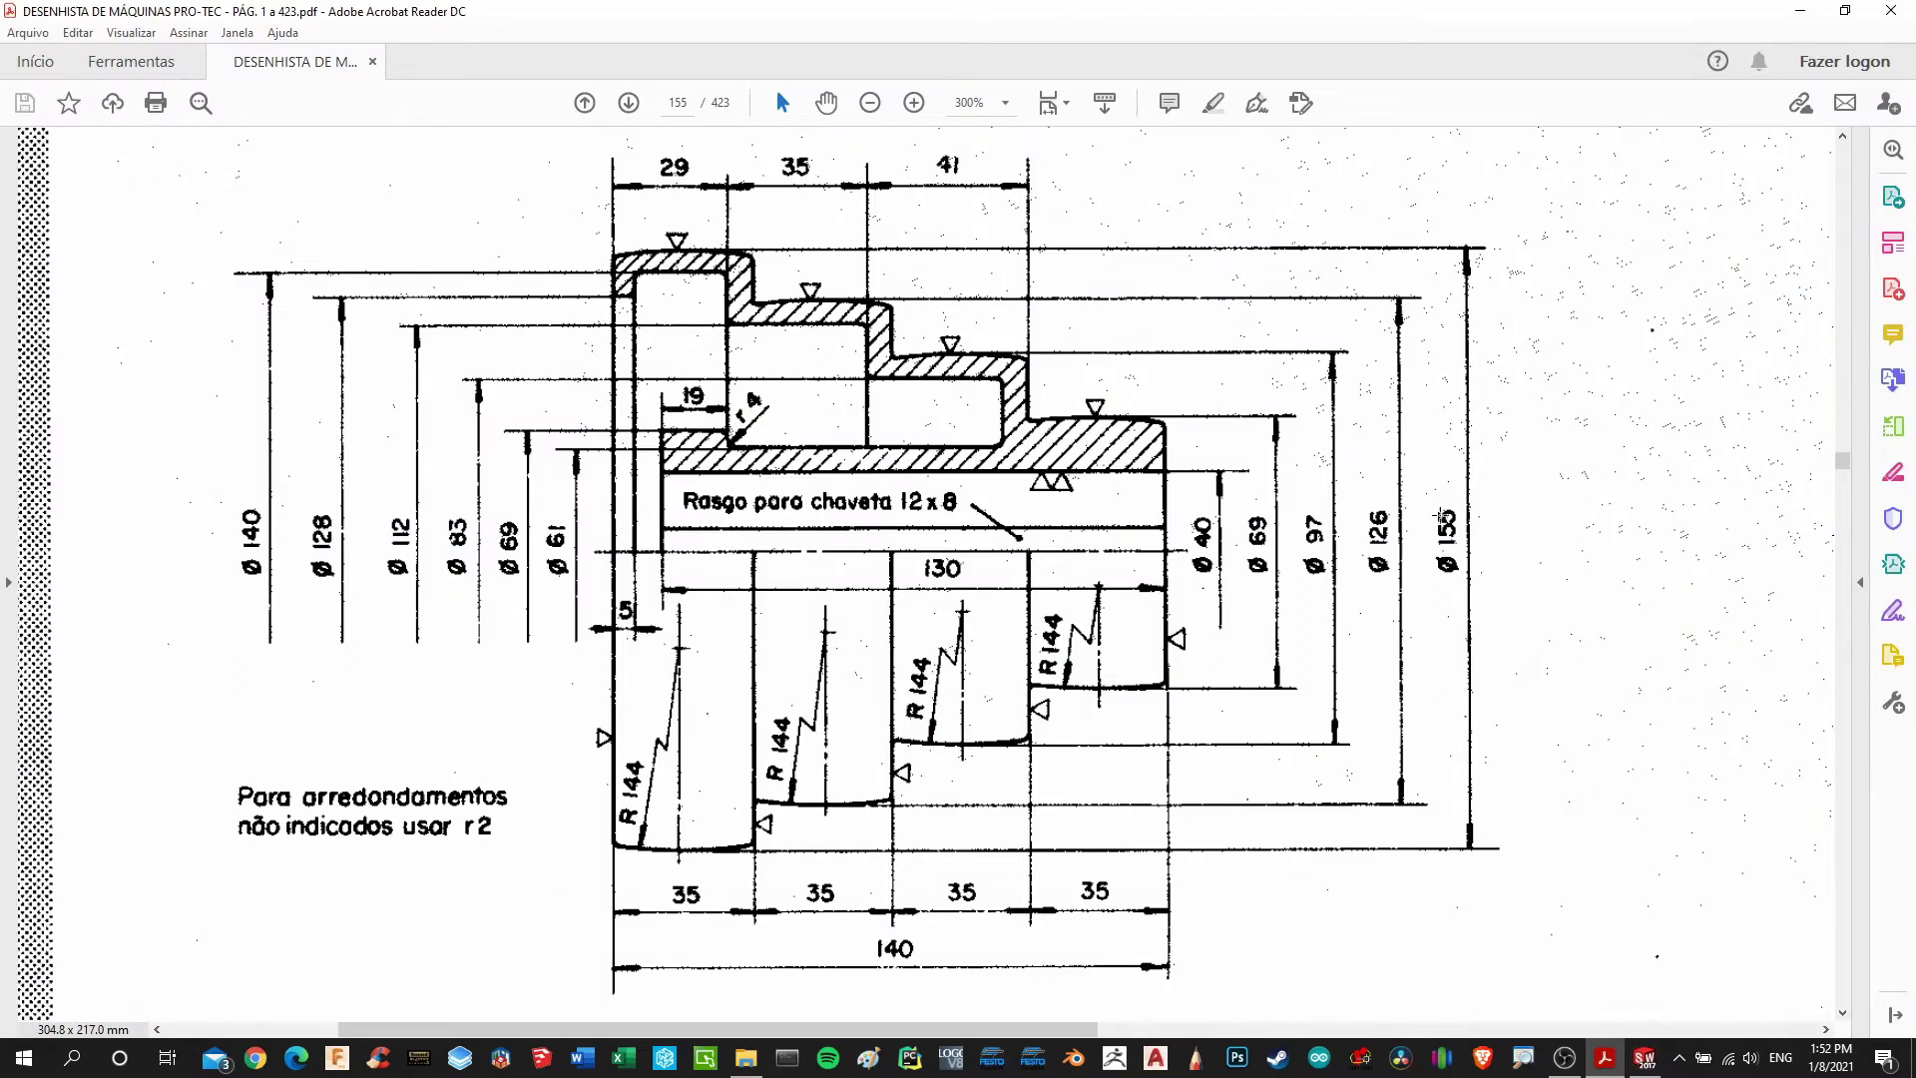
click(1646, 1059)
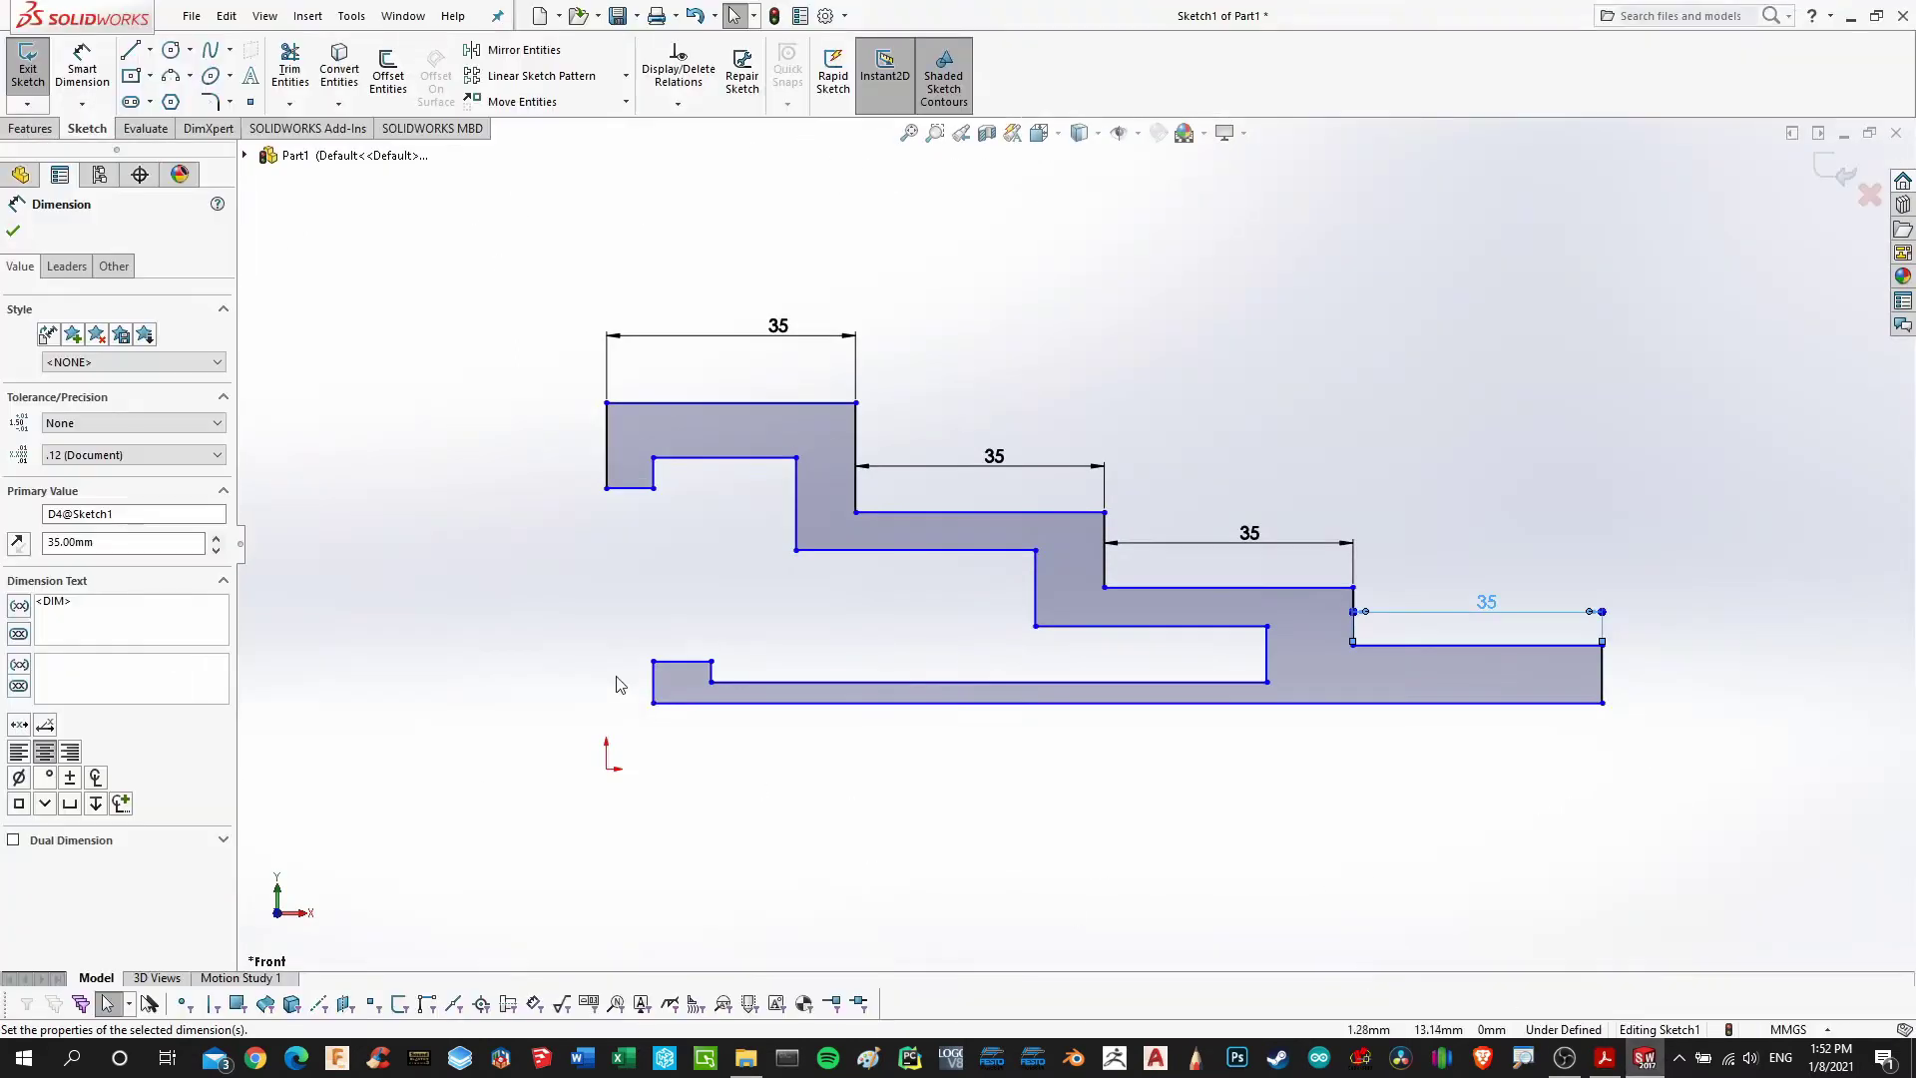
click(96, 72)
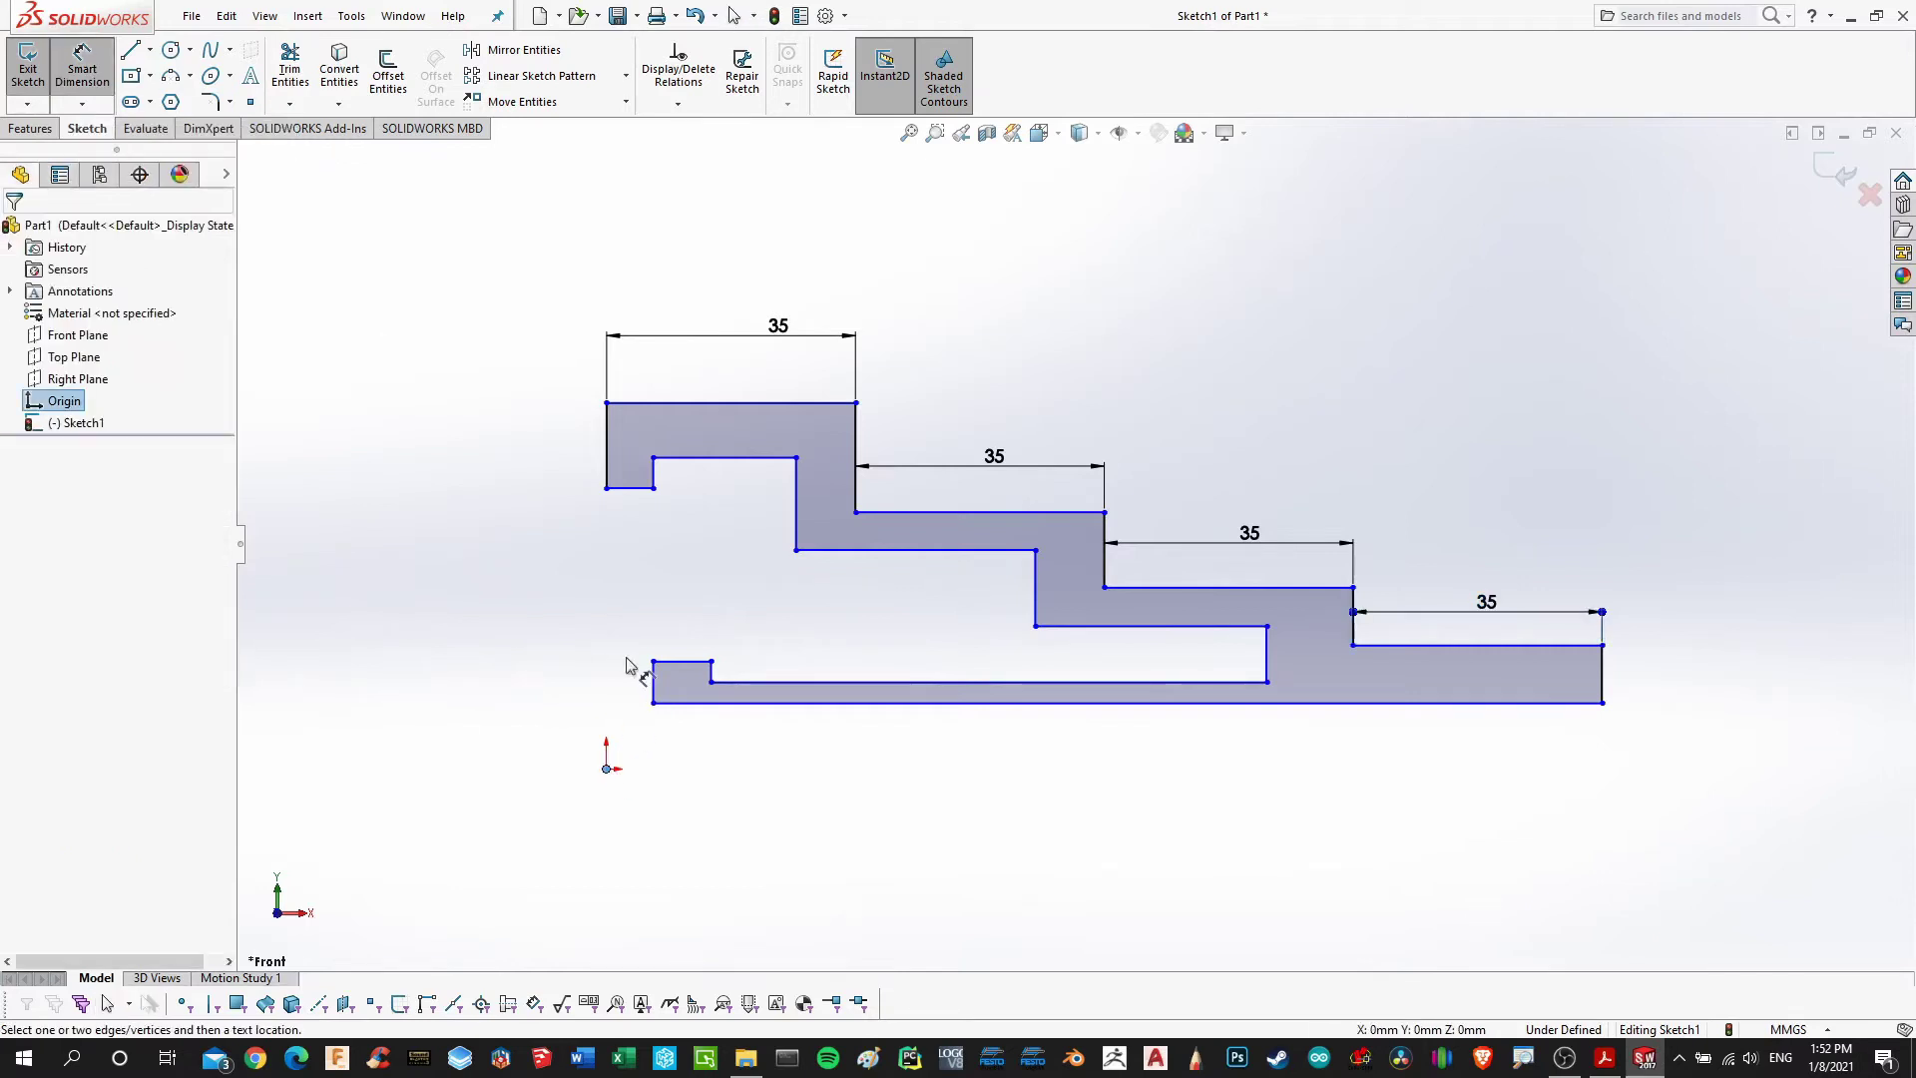
click(606, 402)
click(606, 768)
click(500, 477)
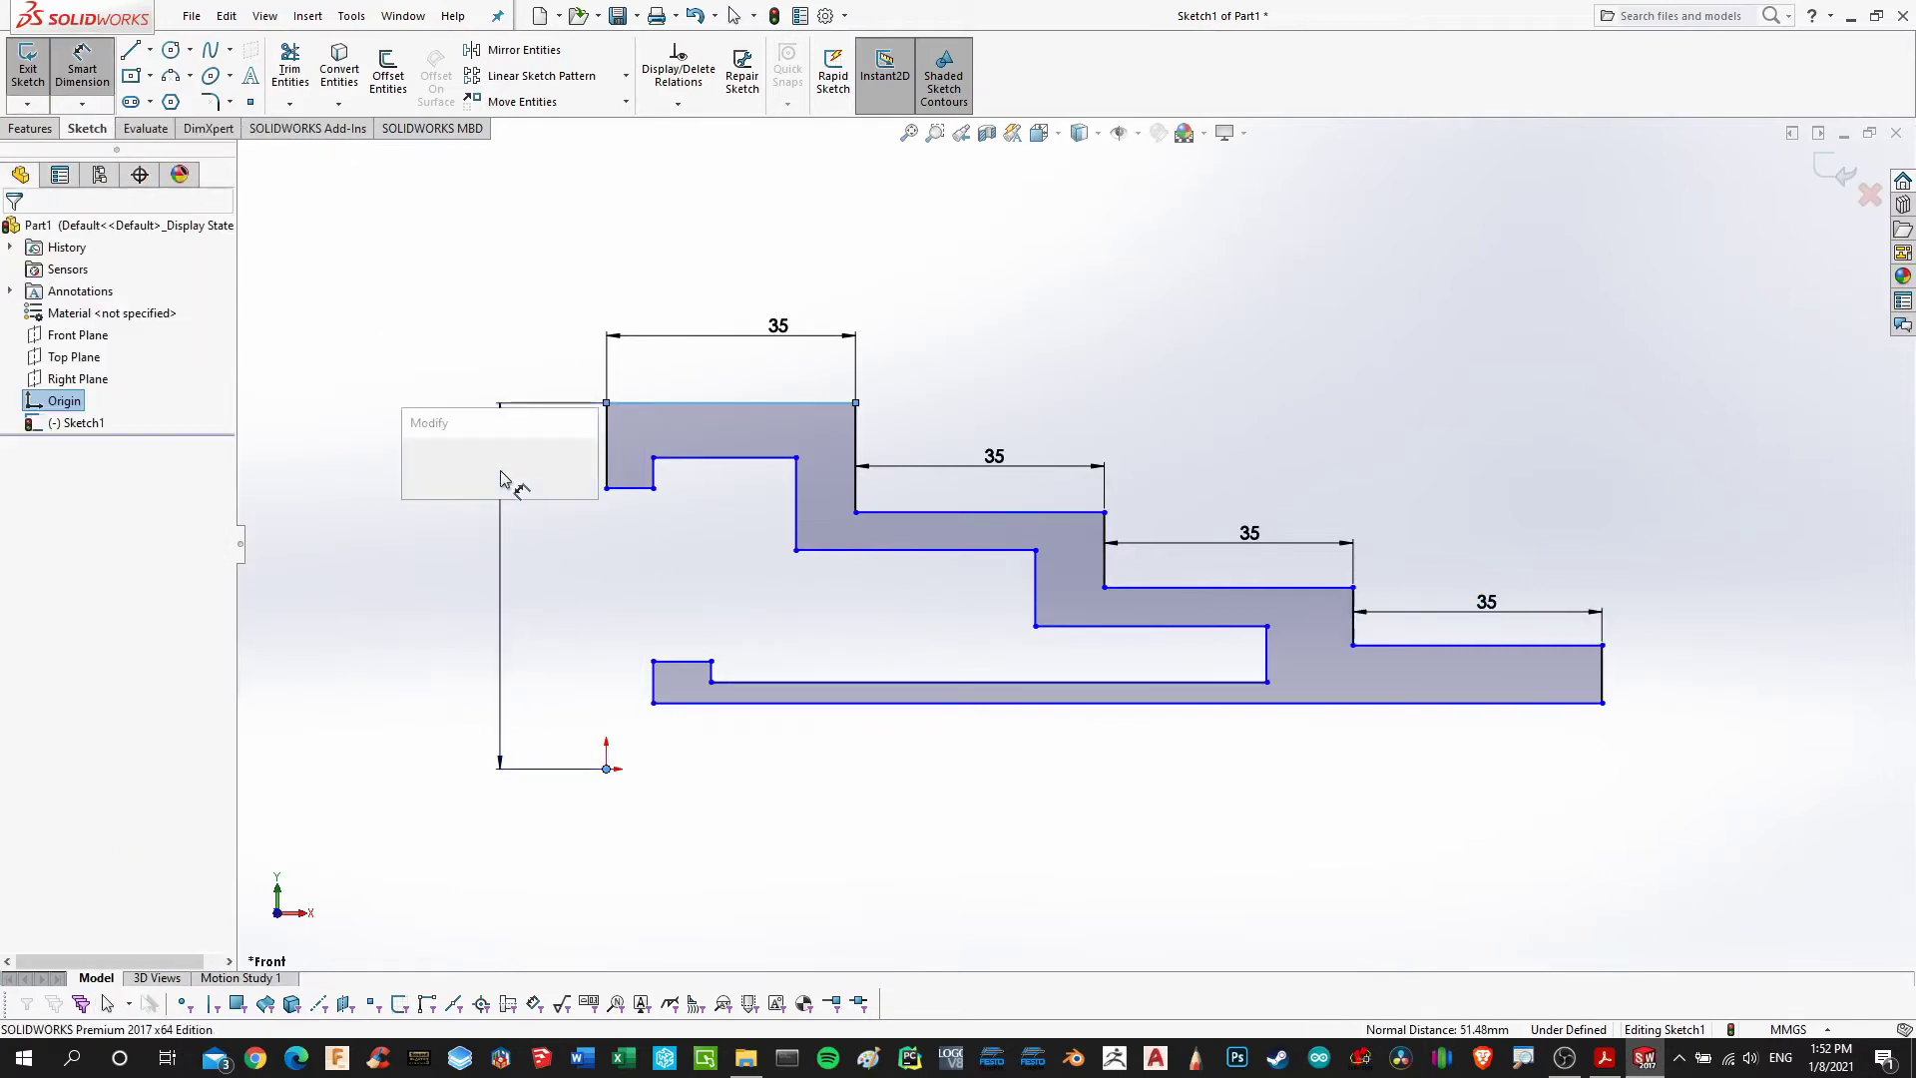
text(155)
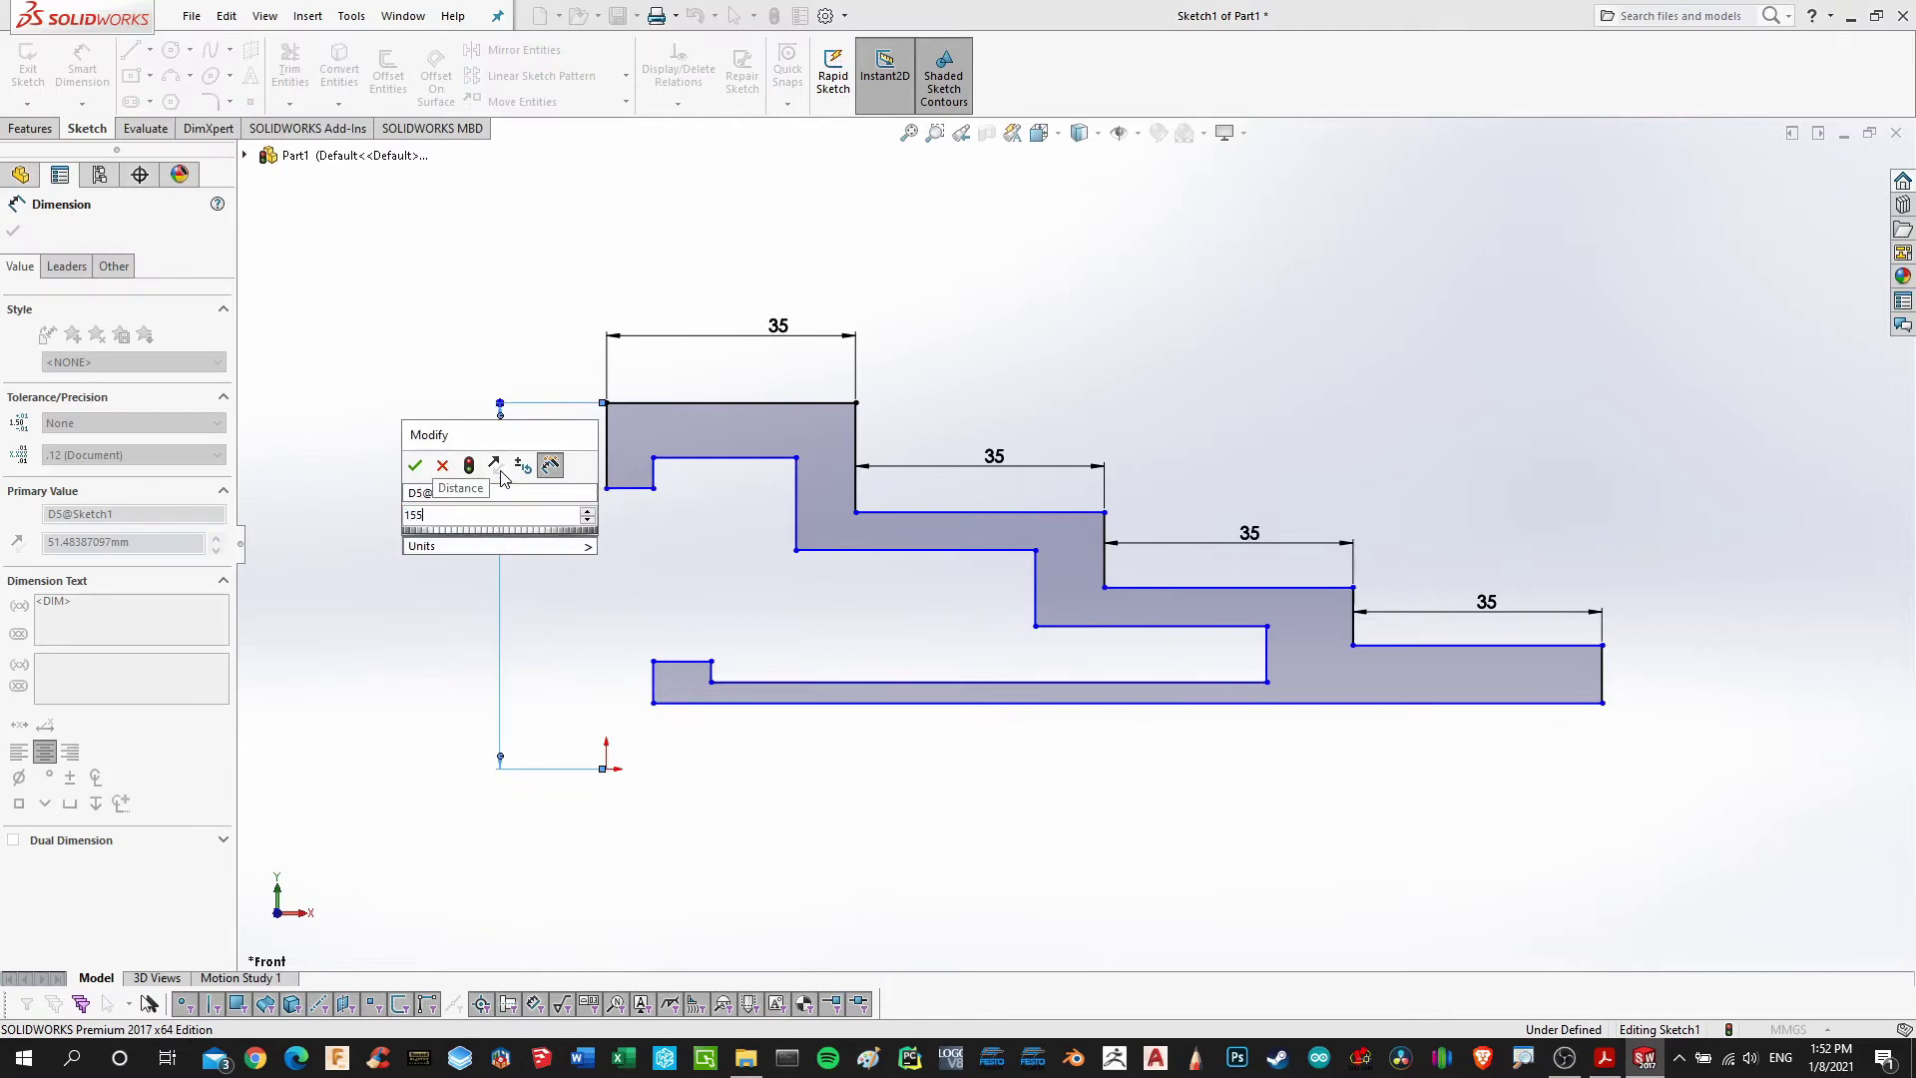
text(/2)
key(Return)
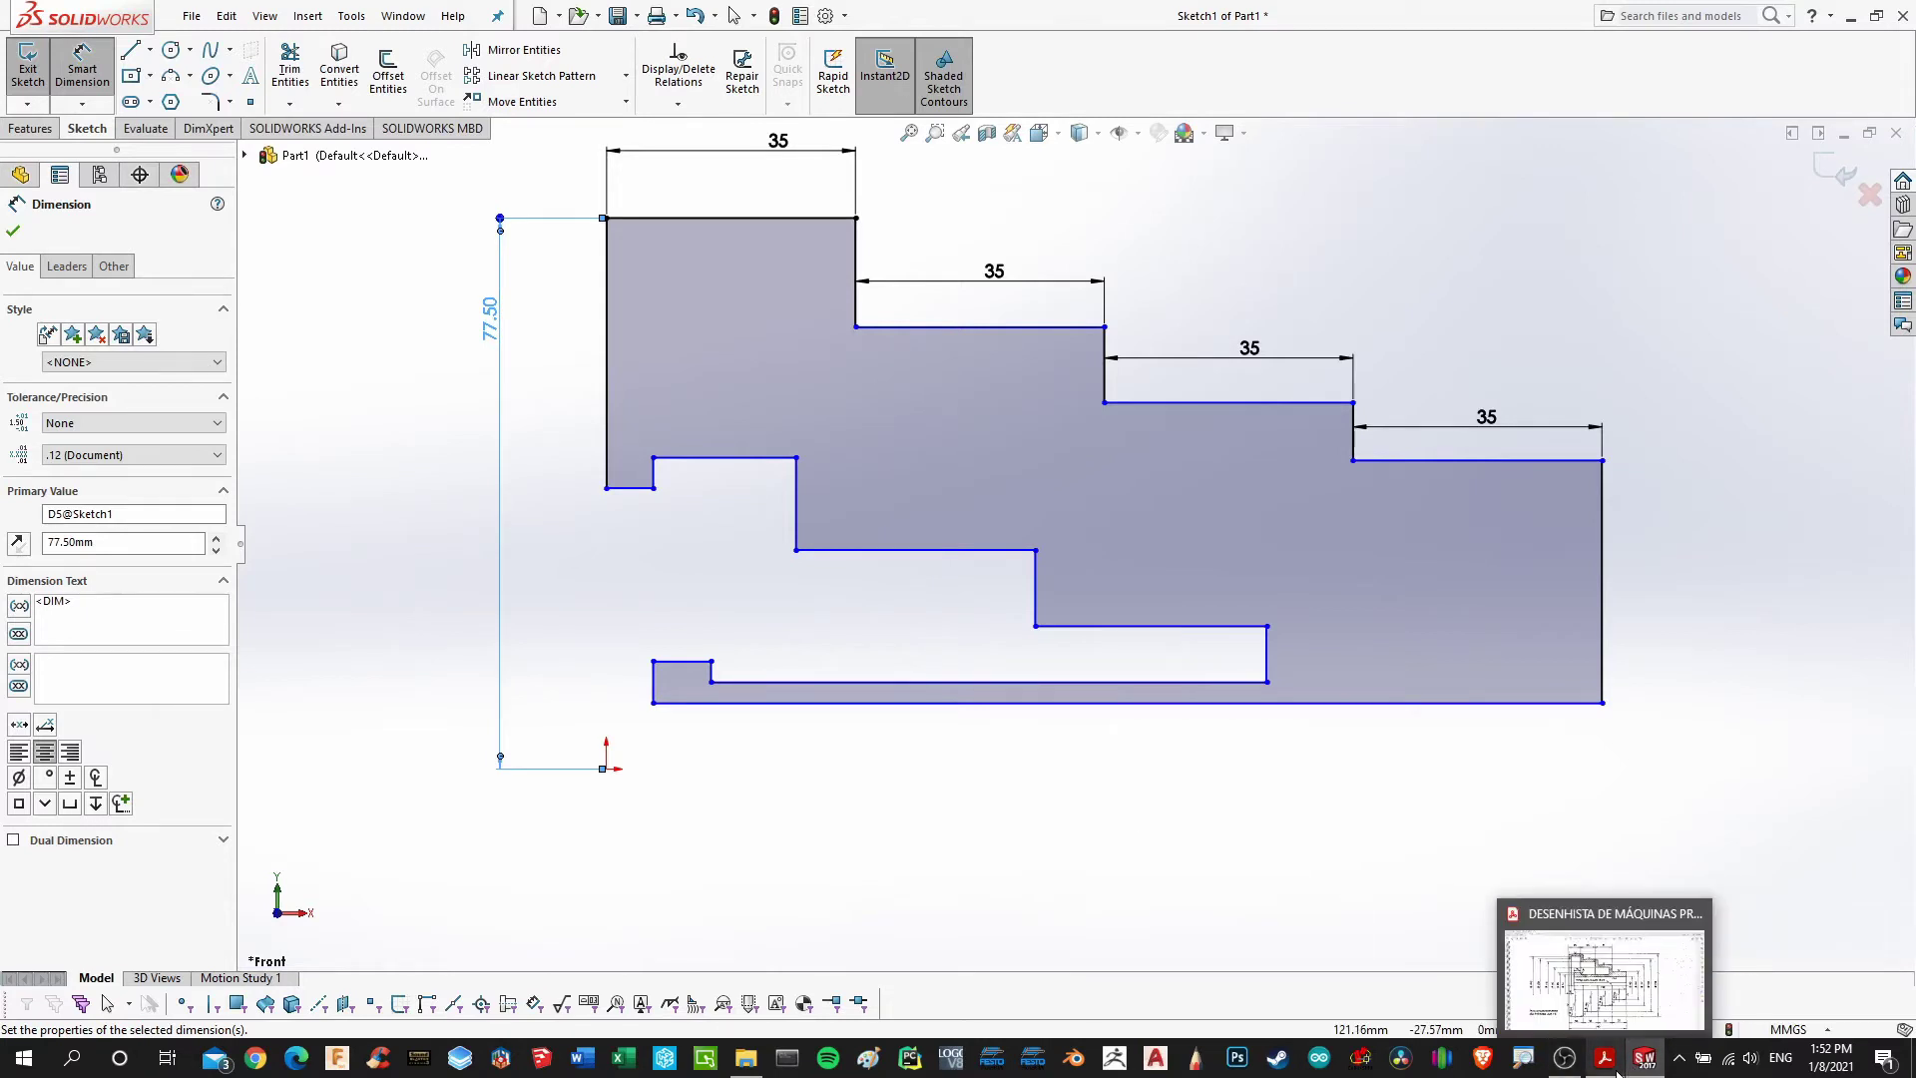
Check the drawing in Adobe Acrobat Reader and dimension the second-highest step's line from the origin as 126/2 mm in SOLIDWORKS
click(1605, 1058)
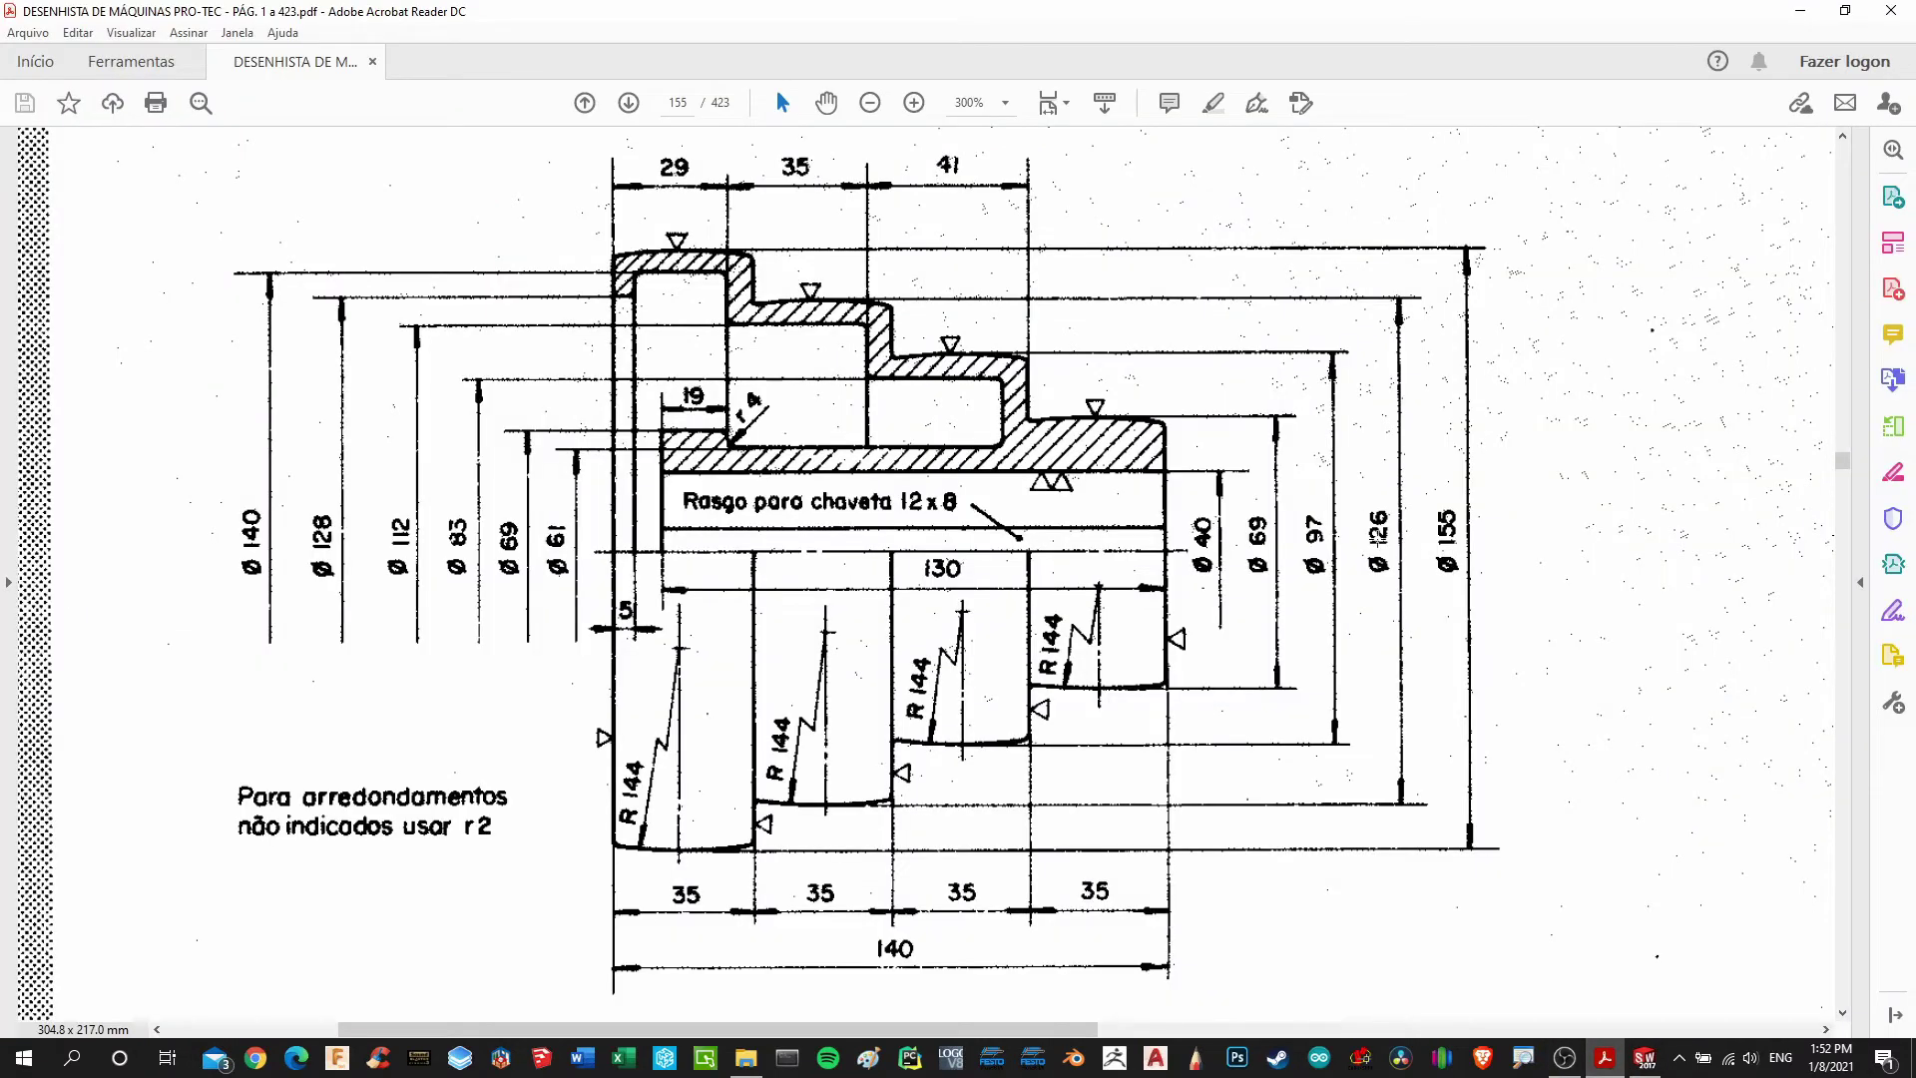
click(1644, 1060)
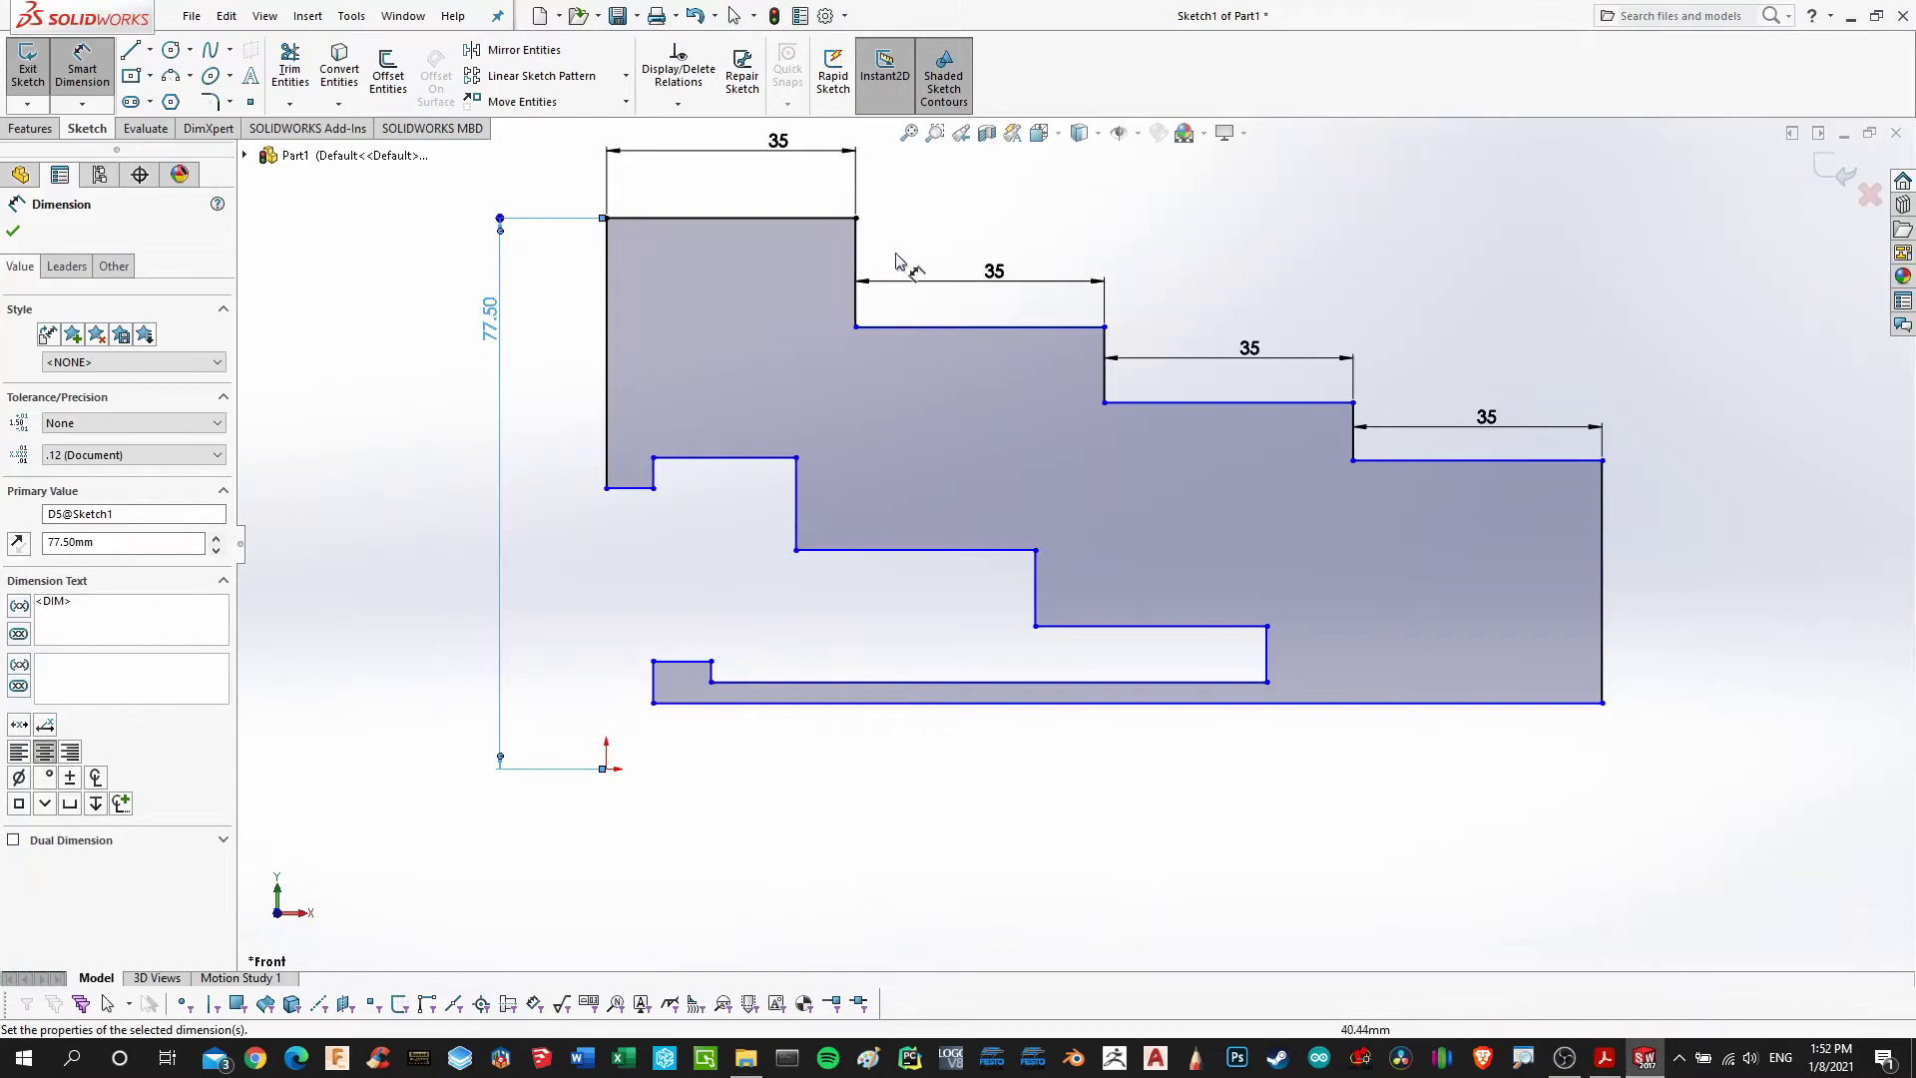
click(943, 340)
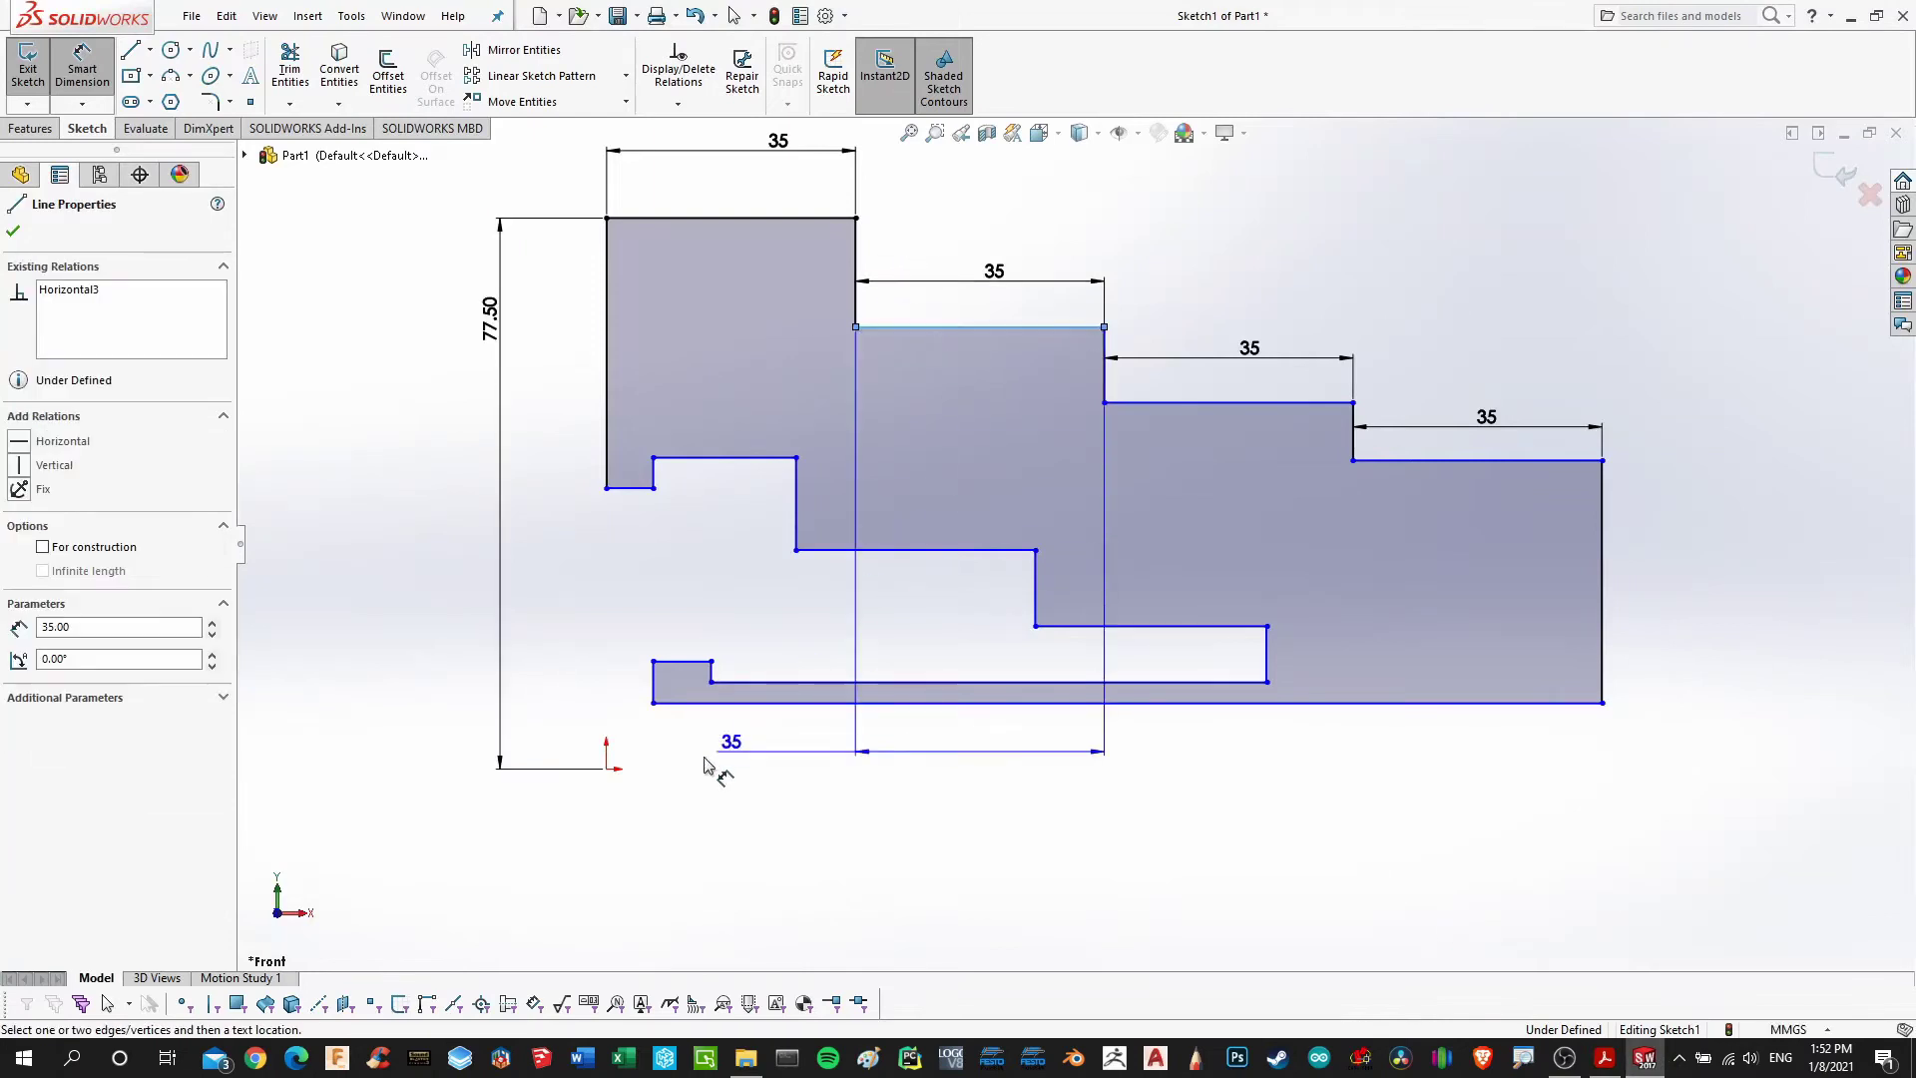
click(605, 768)
click(449, 659)
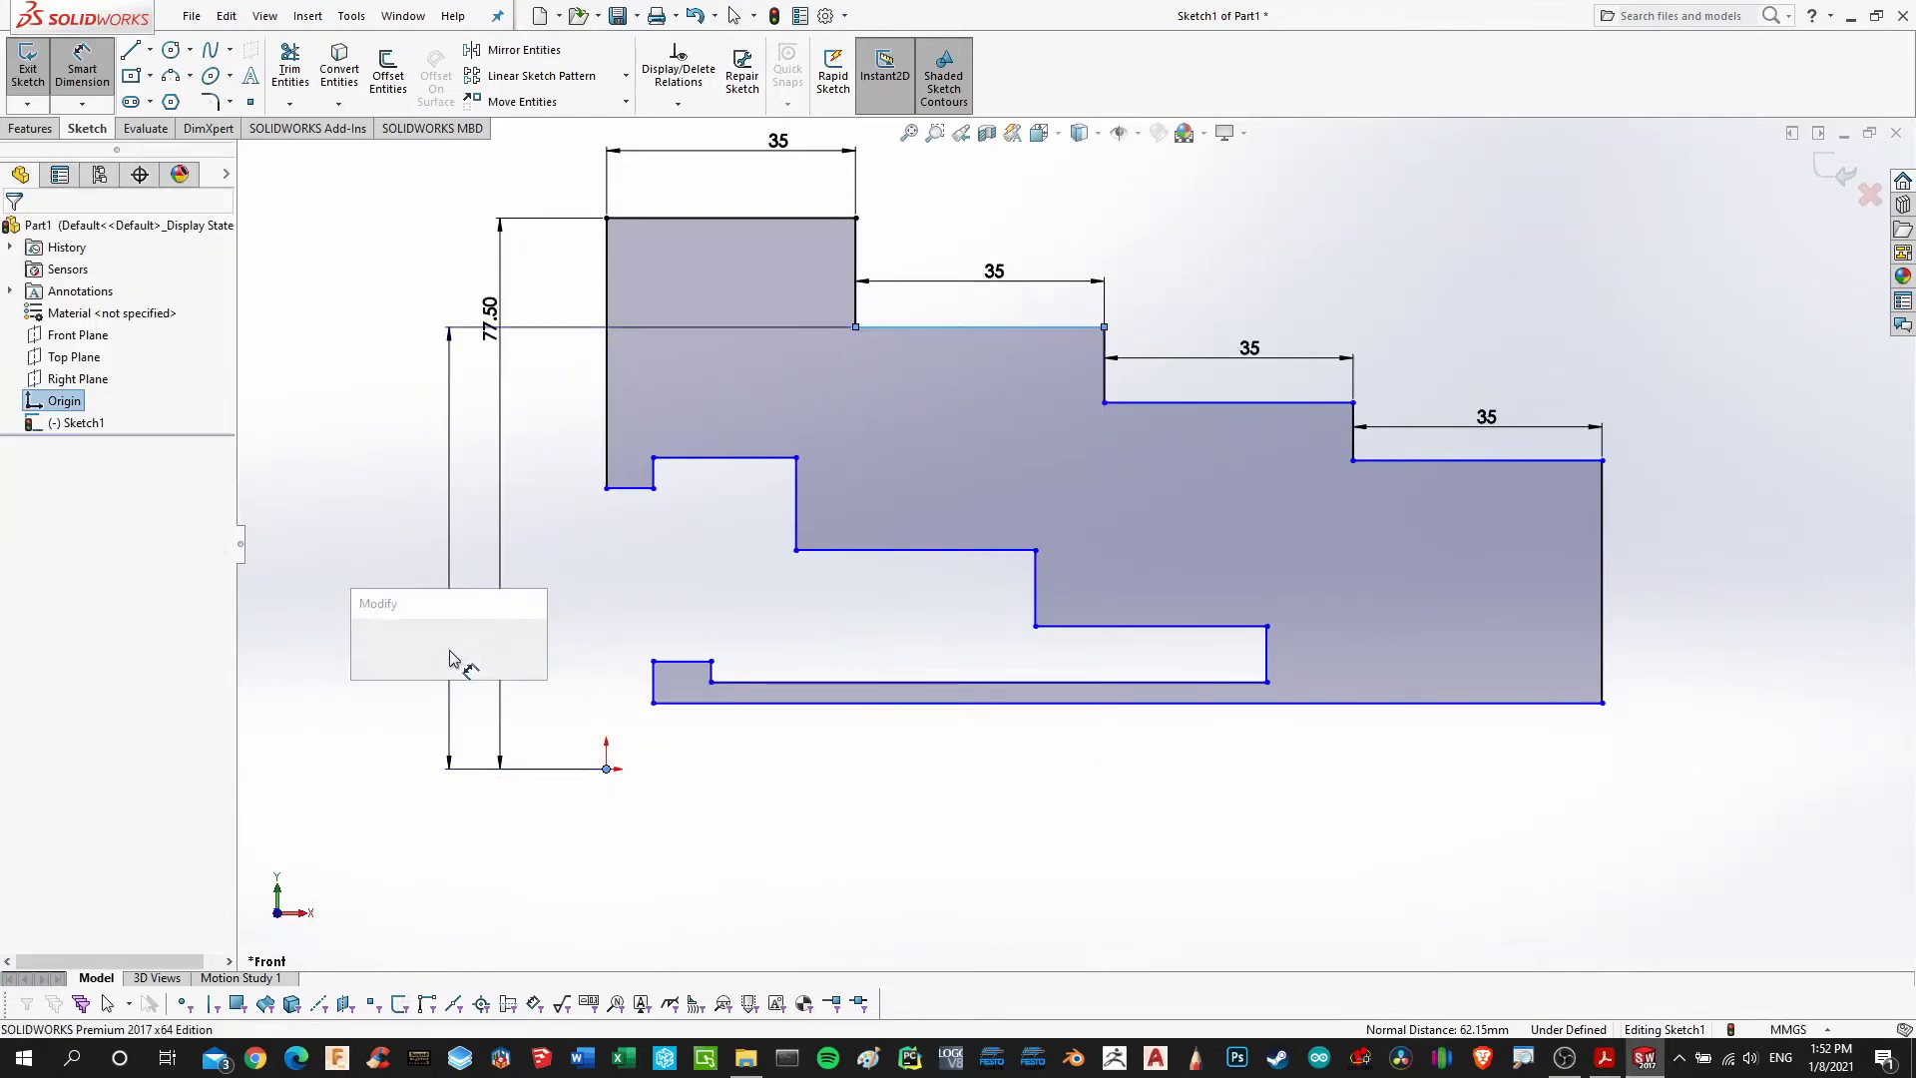
text(126/2)
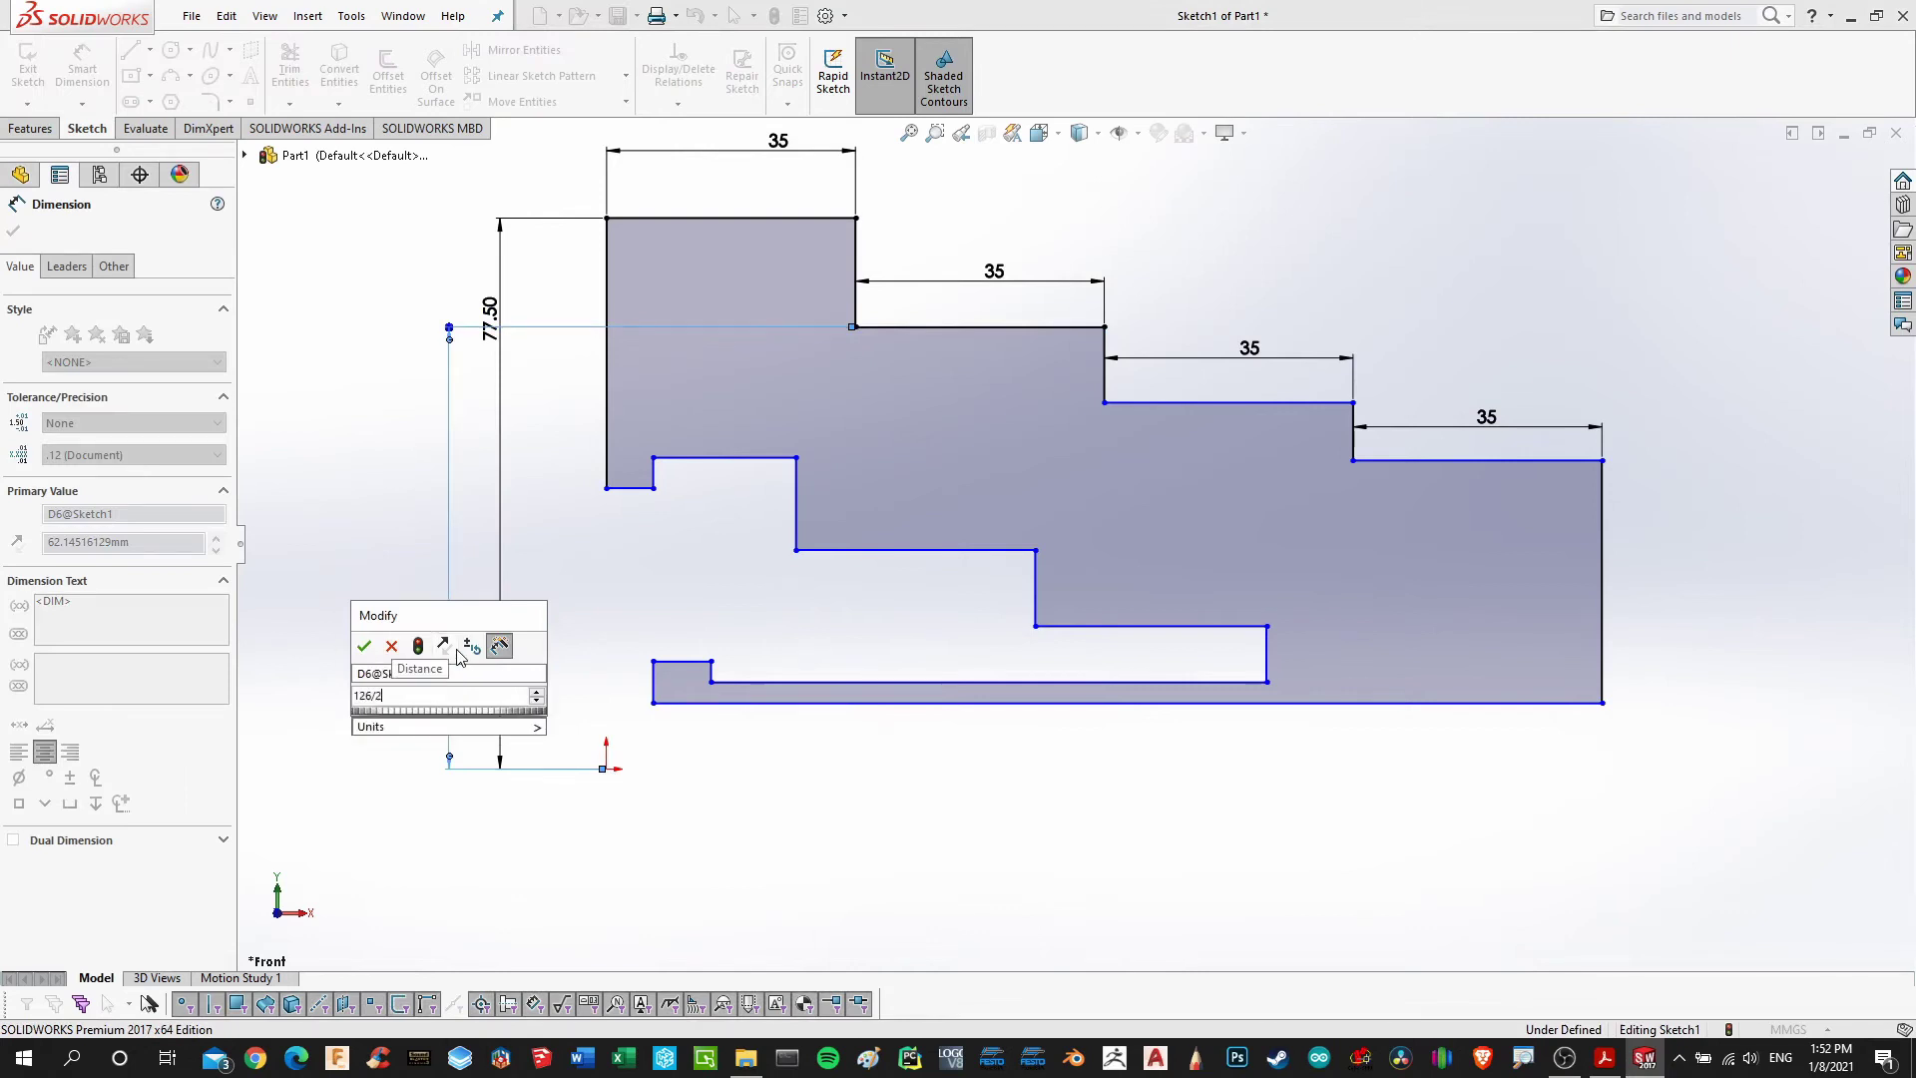
key(Return)
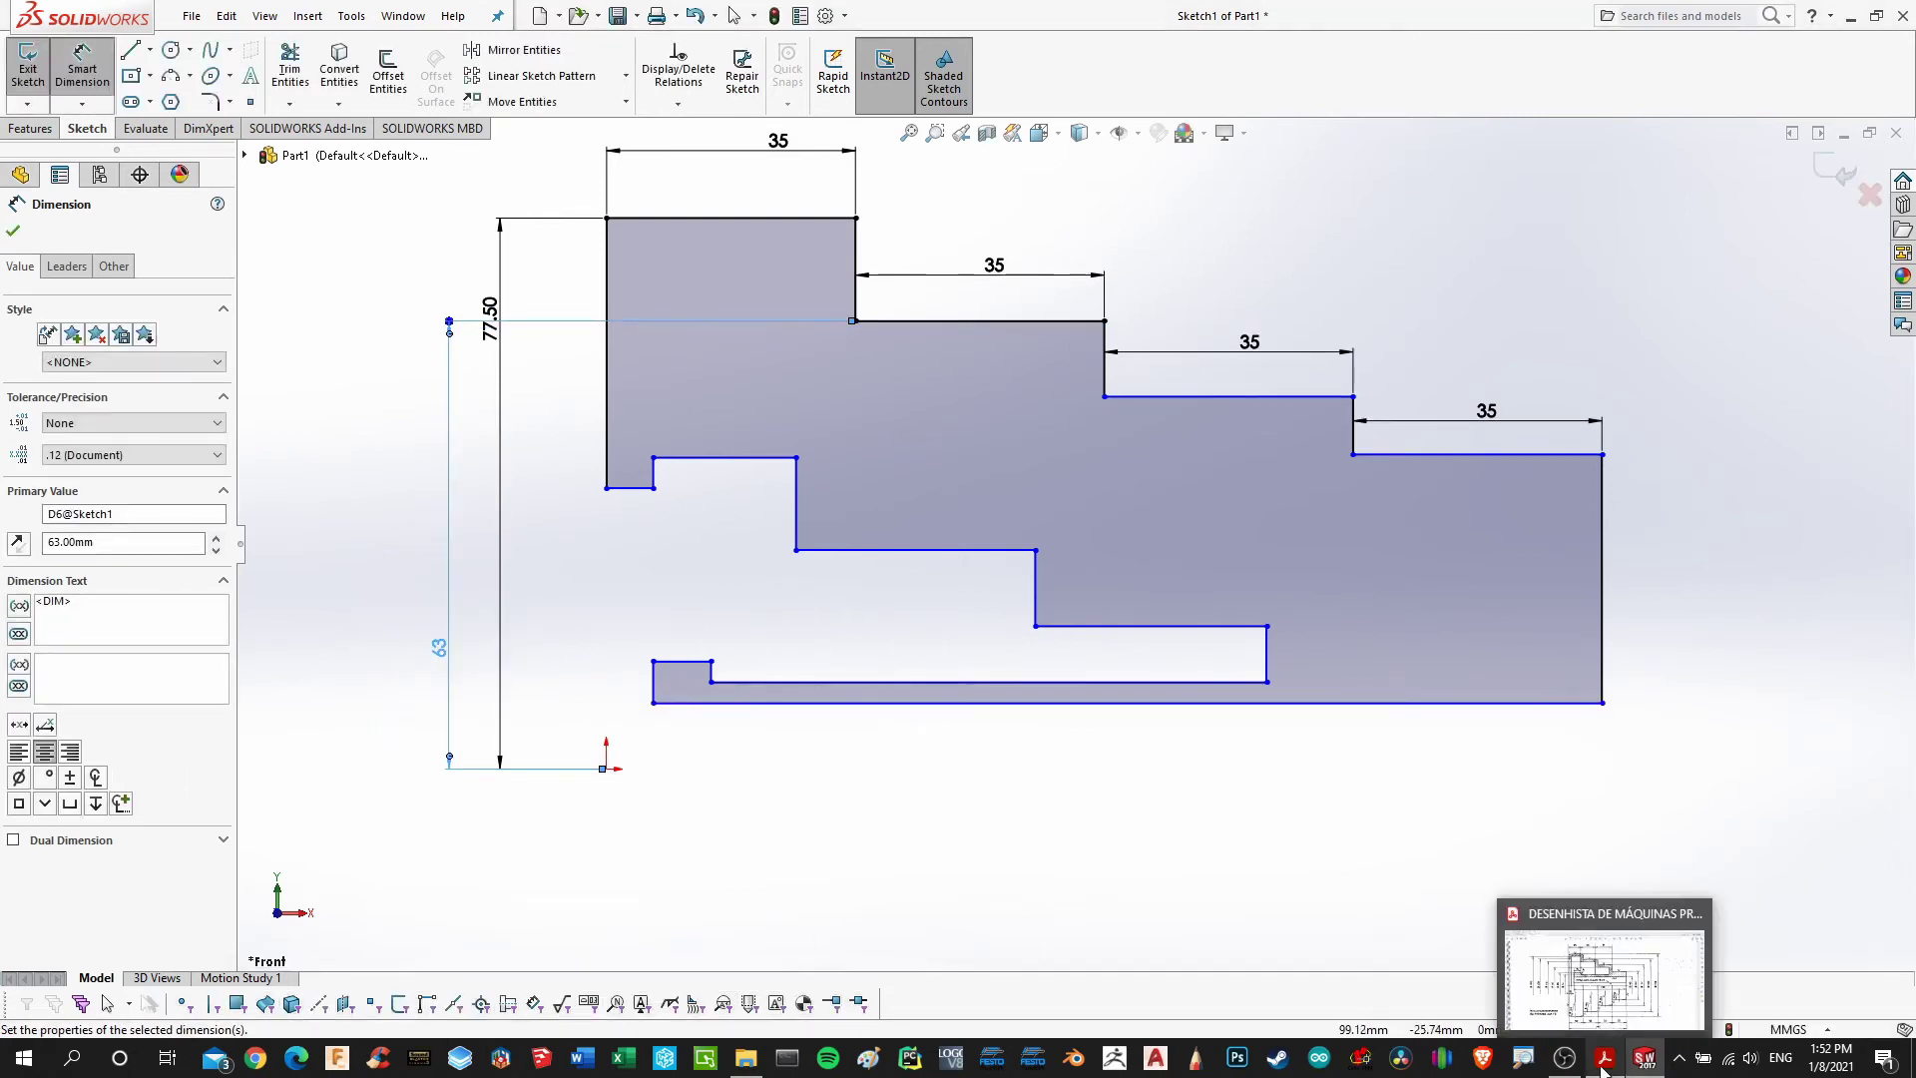
Check the drawing in Adobe Acrobat Reader and dimension the third step's line from the origin as 97/2 mm in SOLIDWORKS
click(1609, 1066)
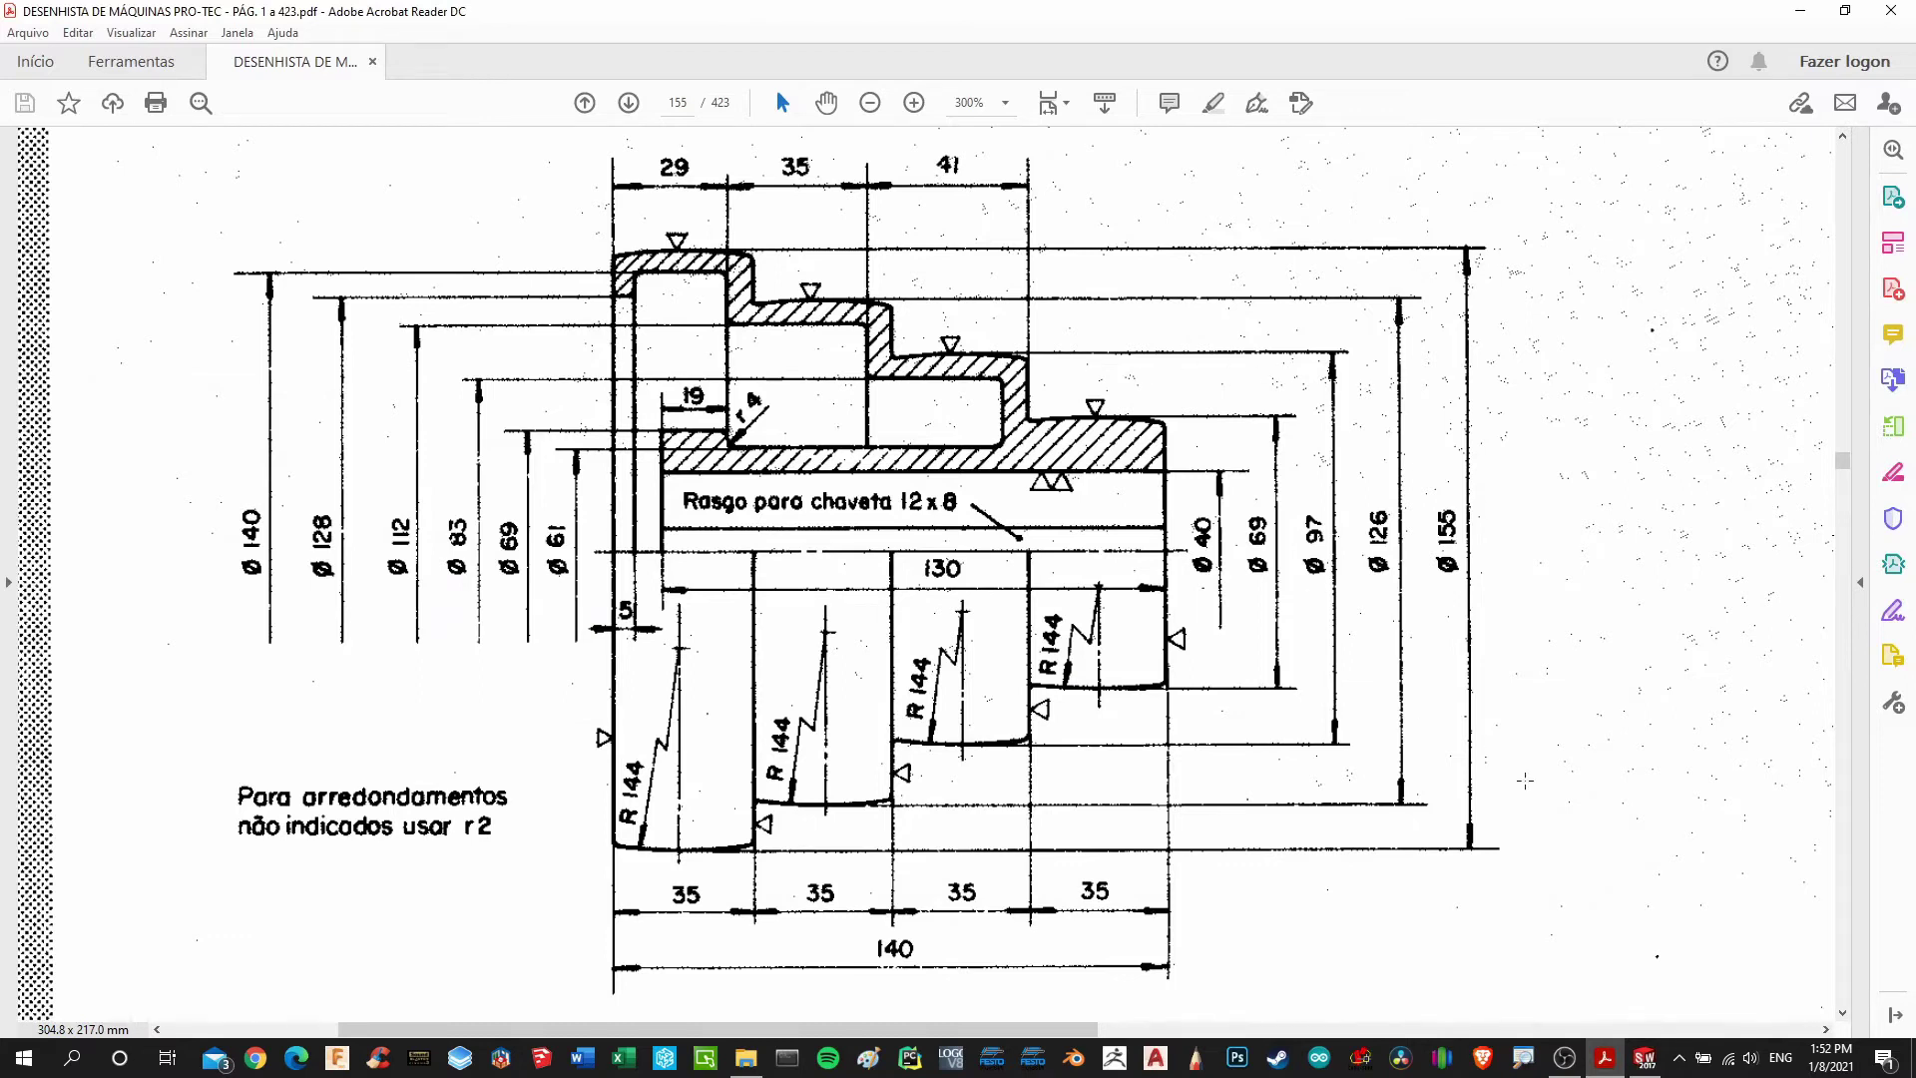
click(1645, 1060)
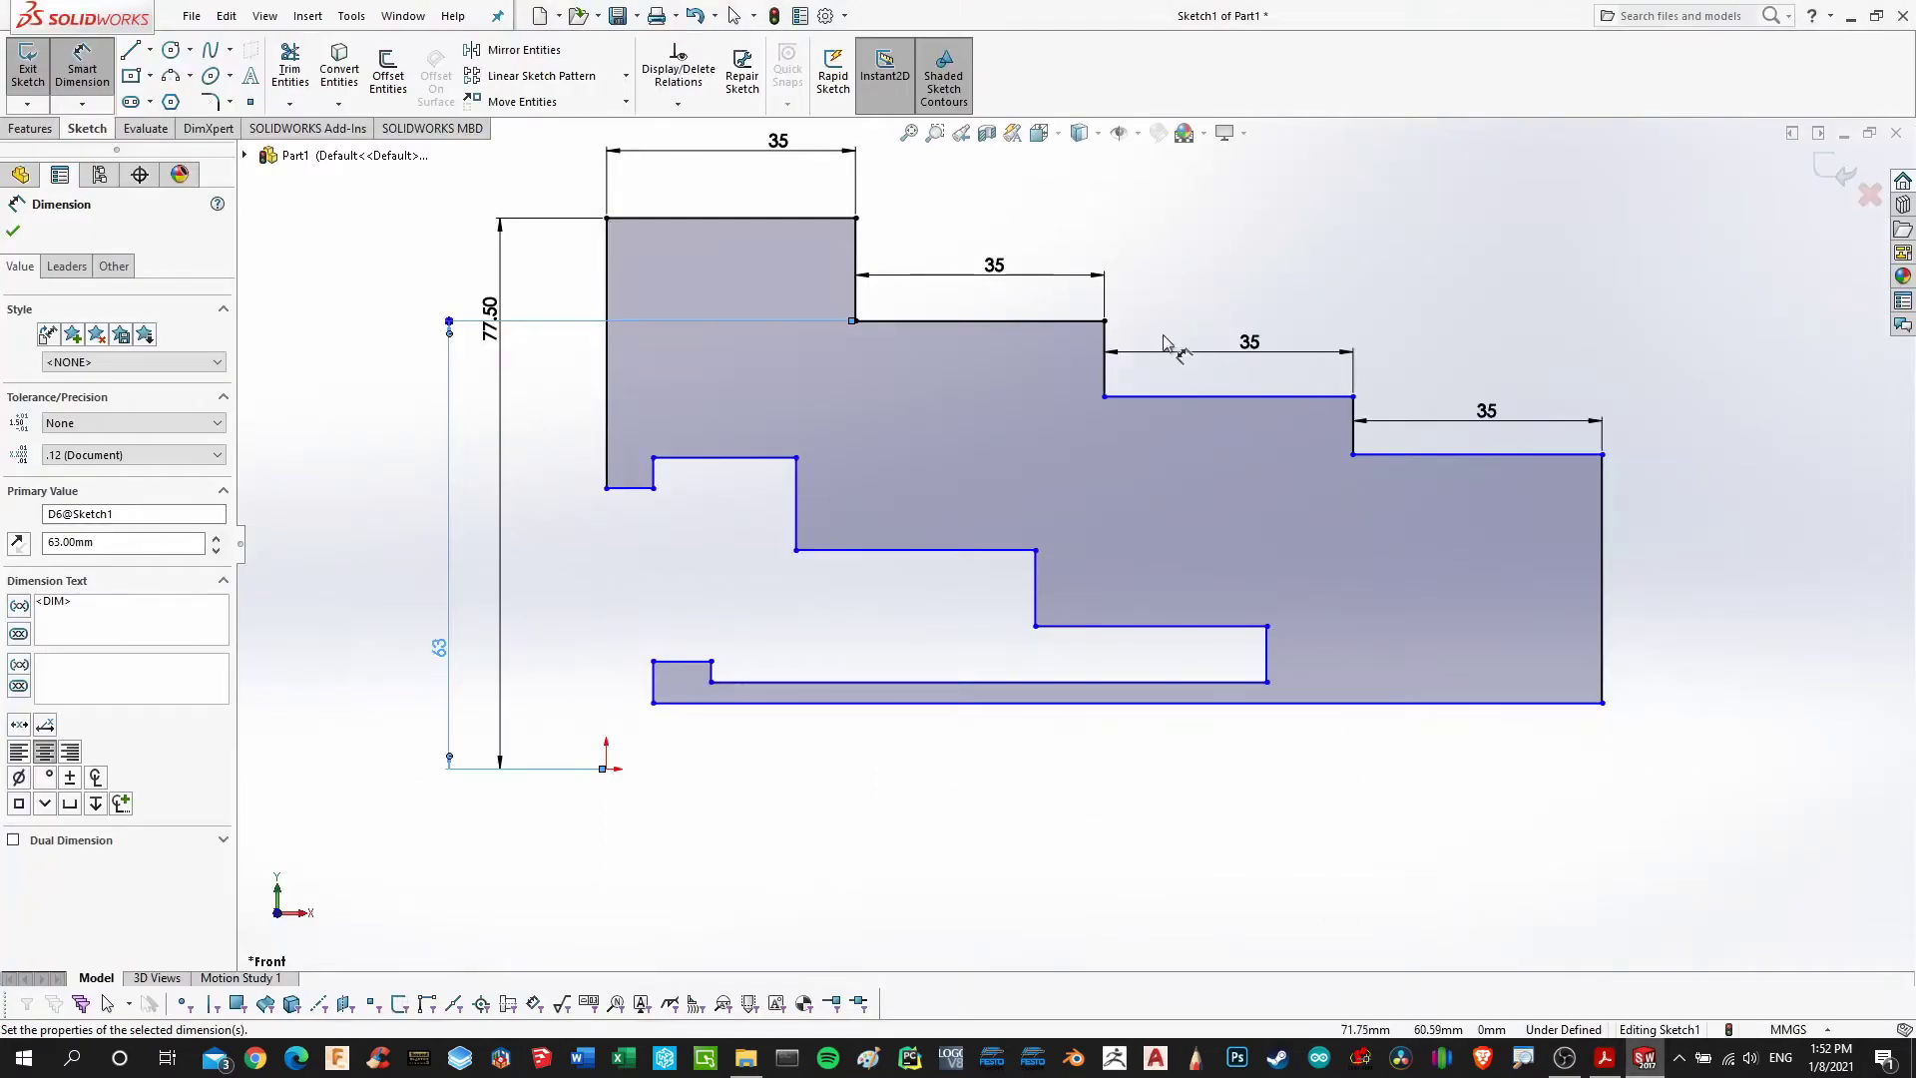
click(1197, 397)
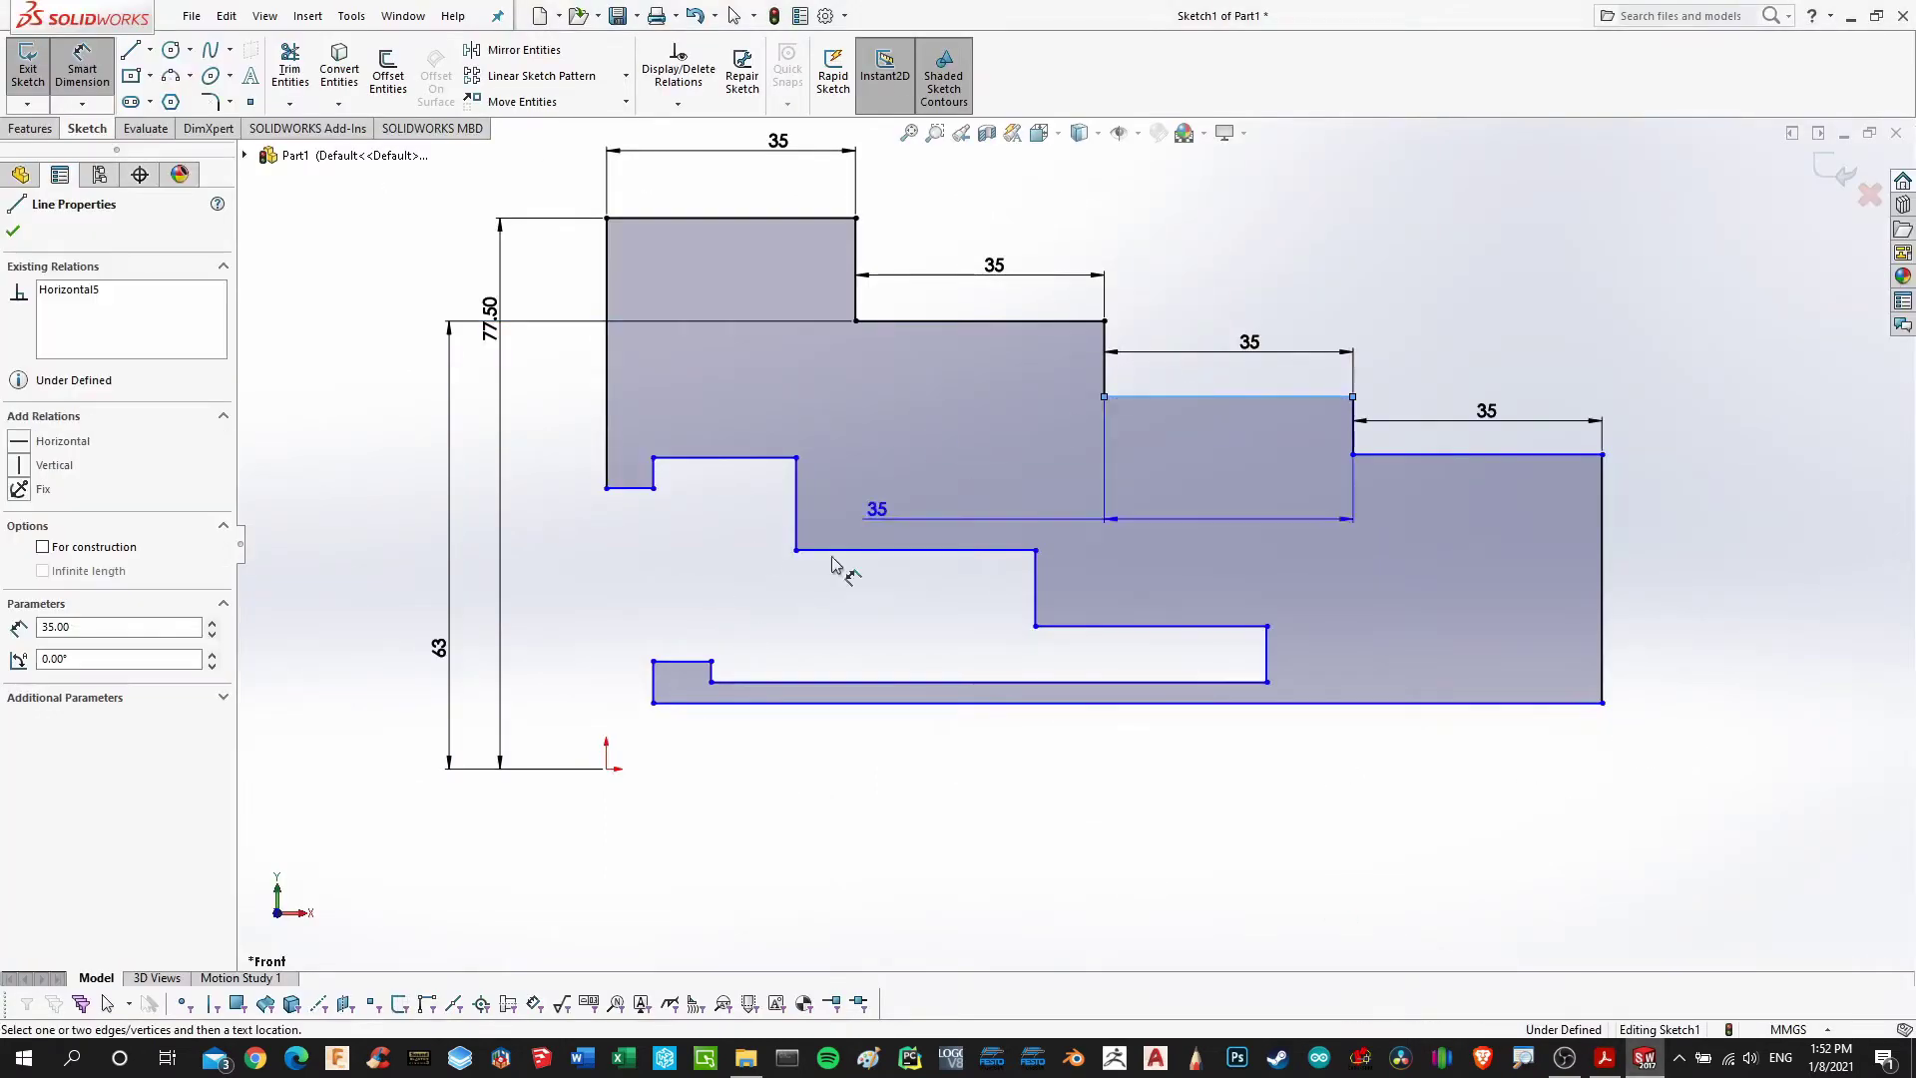
click(606, 768)
click(387, 669)
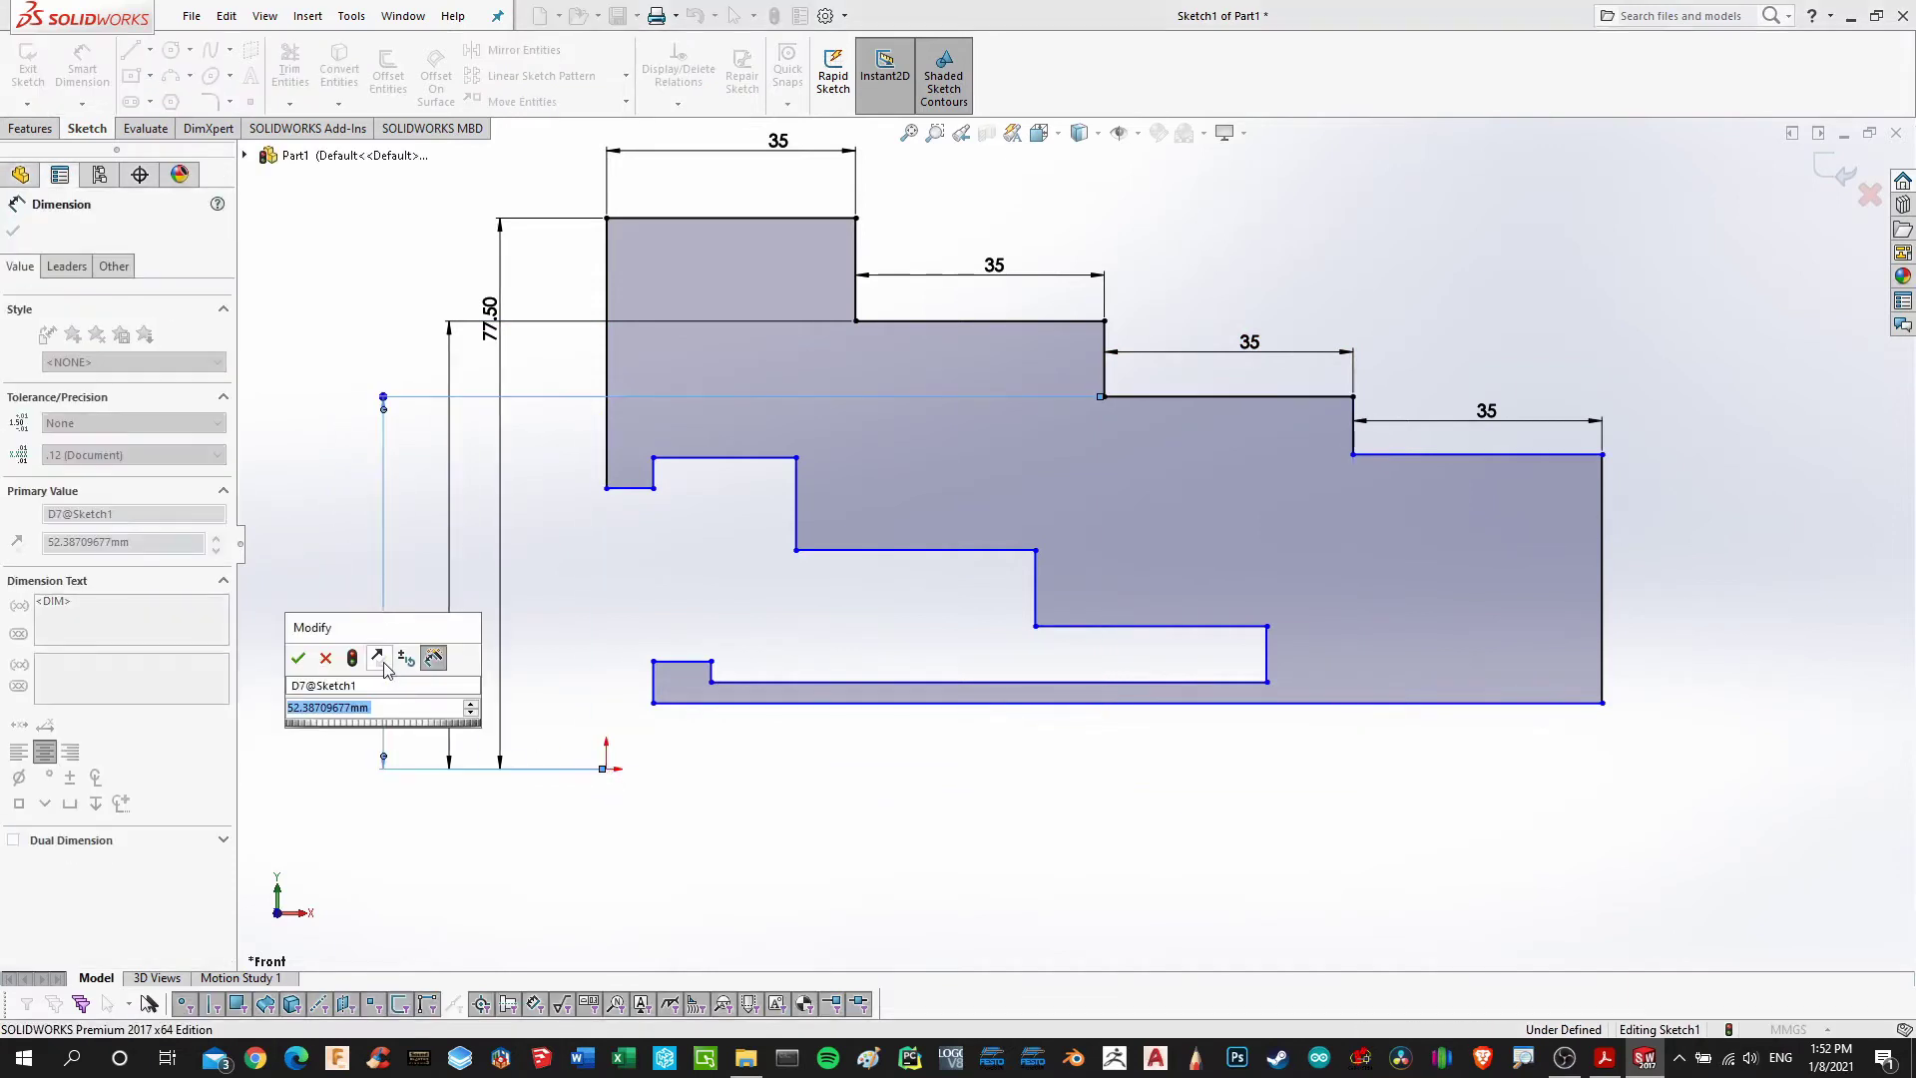
text(97/2)
key(Return)
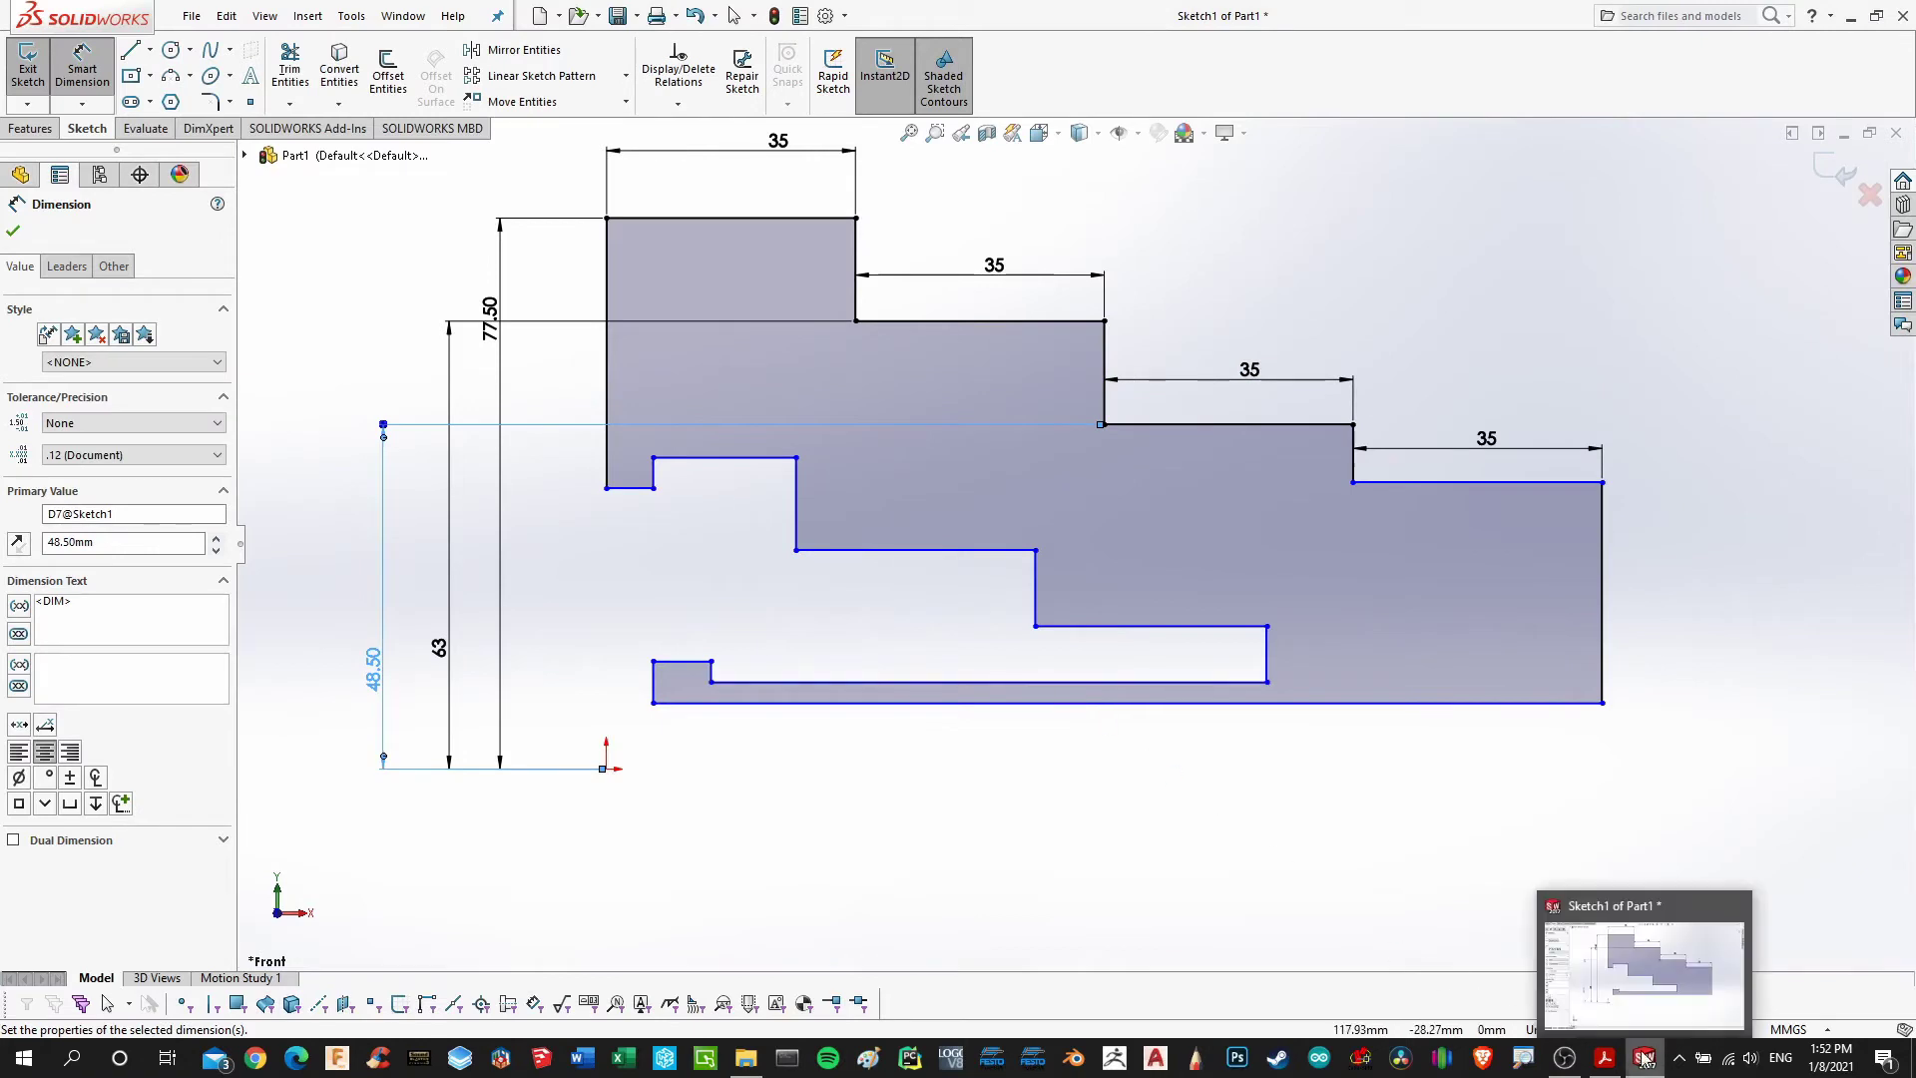
Check the drawing in Adobe Acrobat Reader and dimension the lowest outer step's line from the origin as 69/2 mm in SOLIDWORKS
click(1605, 1058)
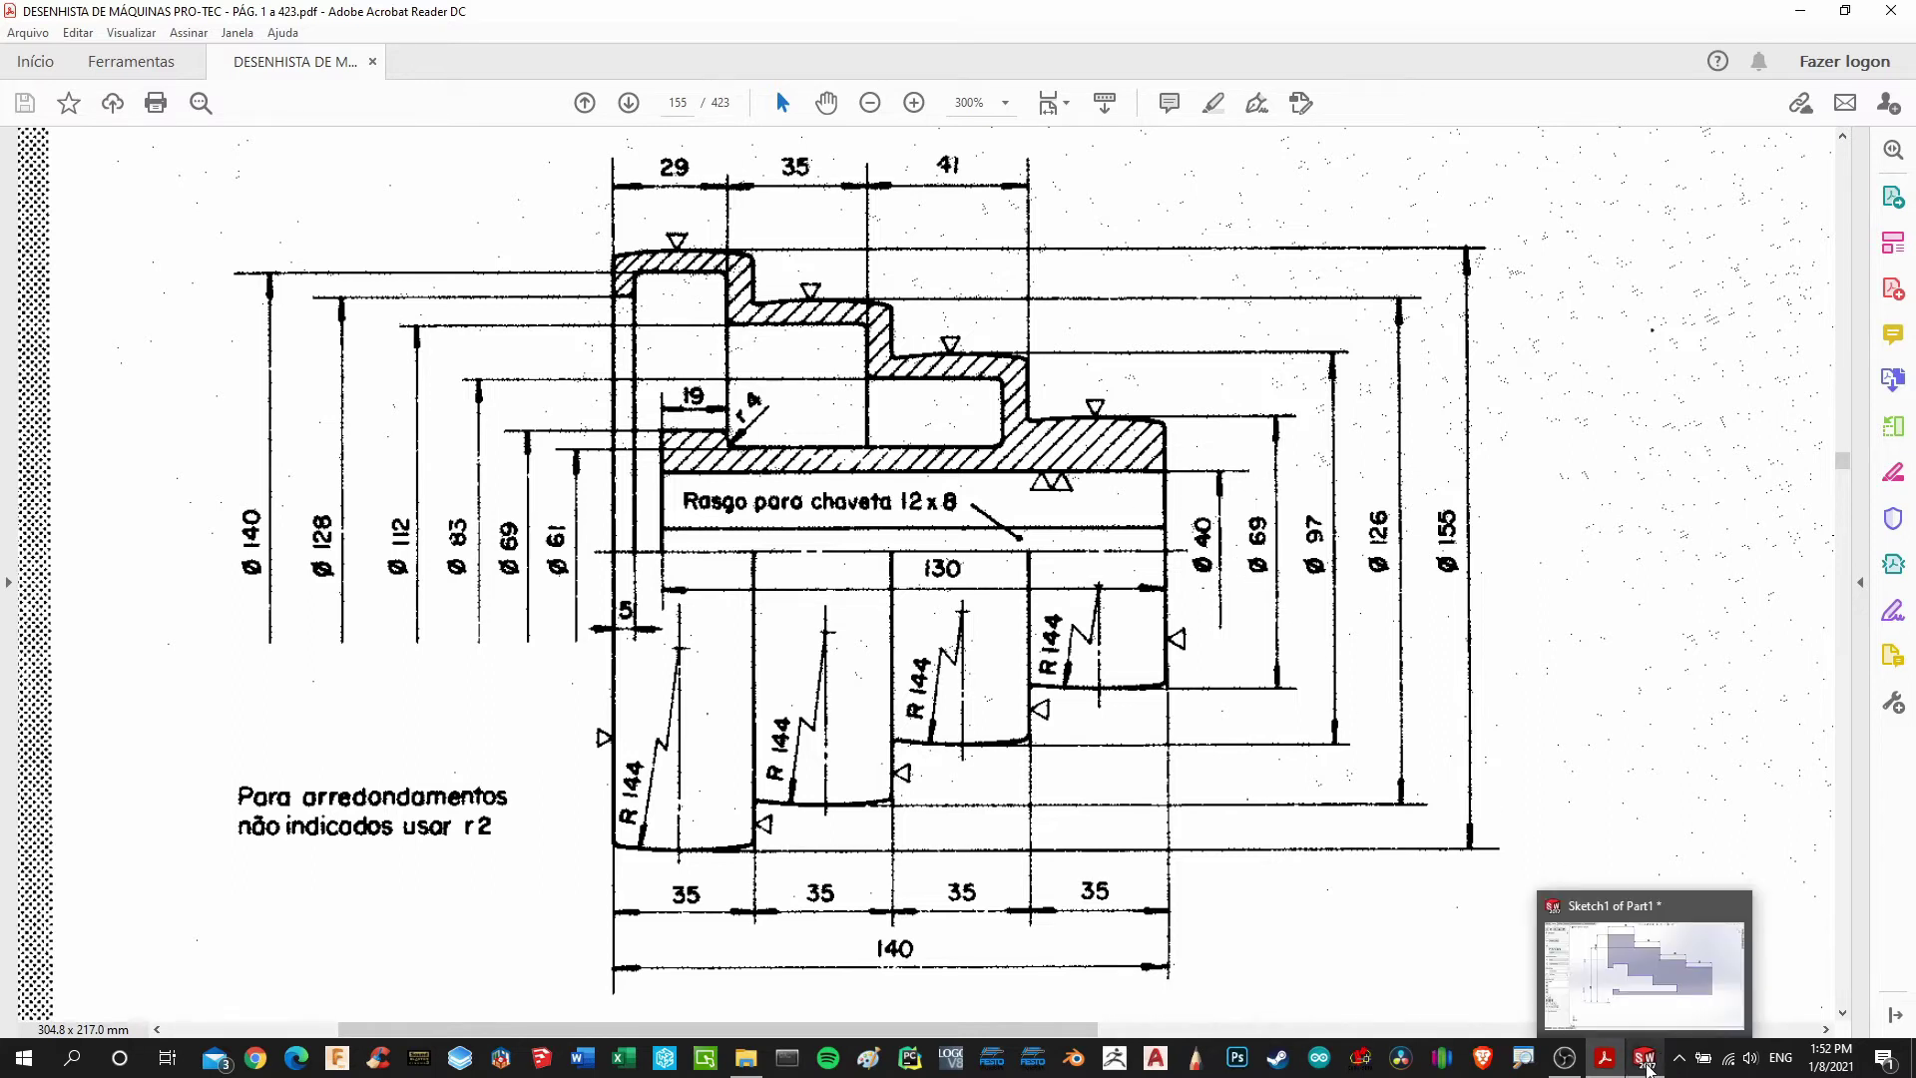
click(1645, 1057)
click(1518, 487)
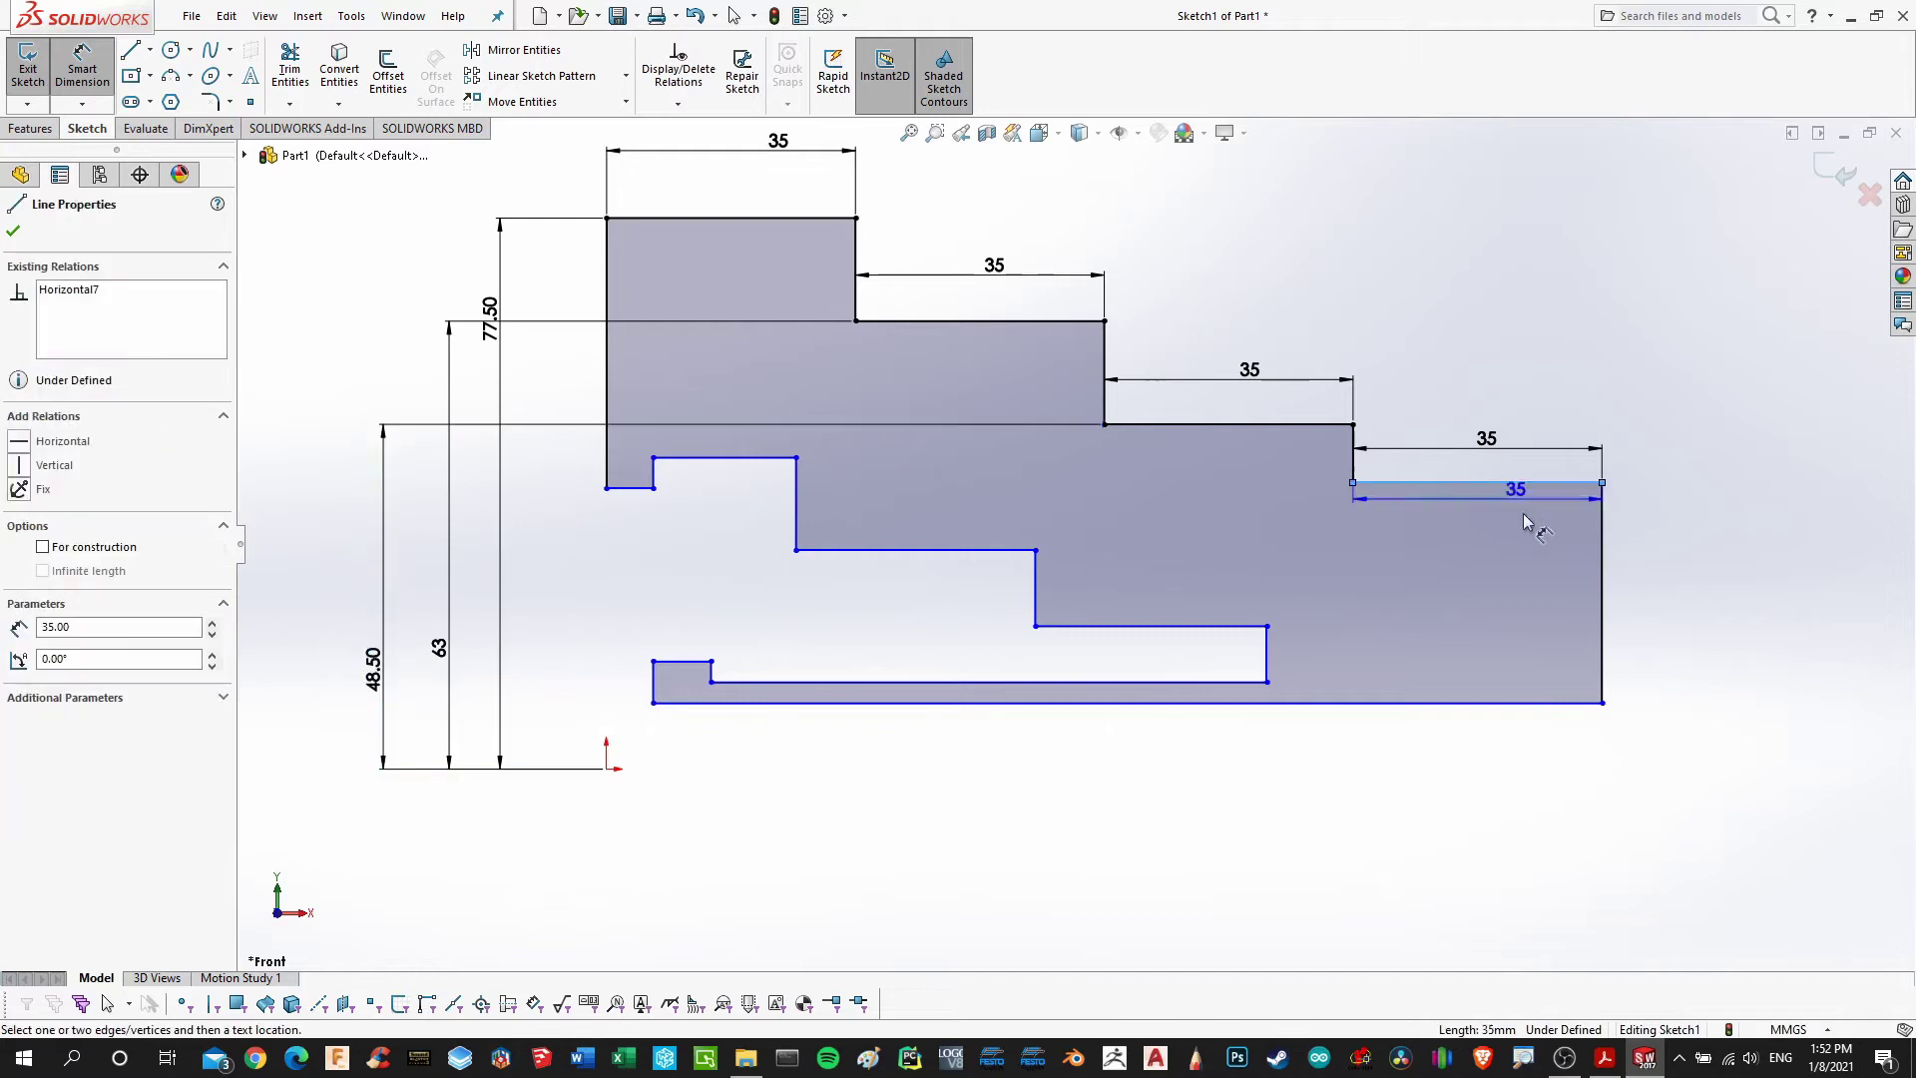
click(602, 767)
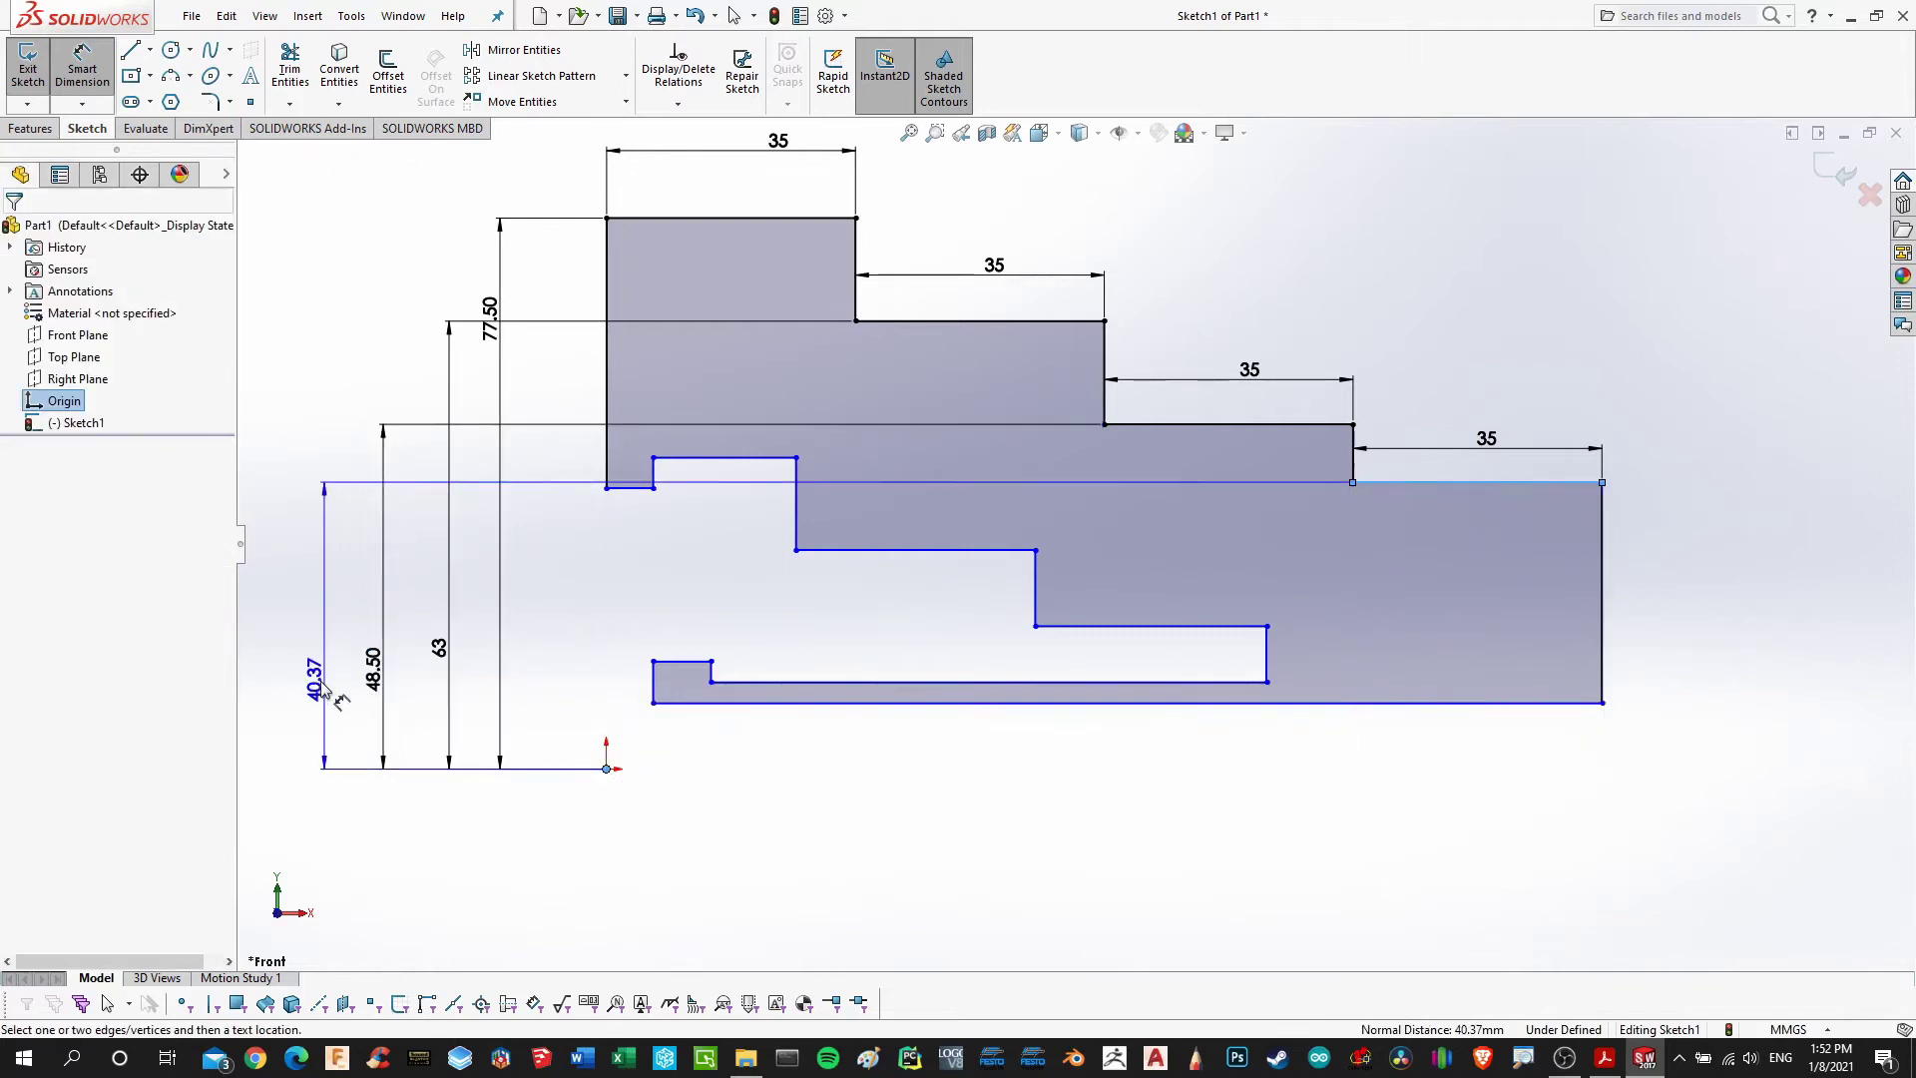
click(308, 664)
text(40.5)
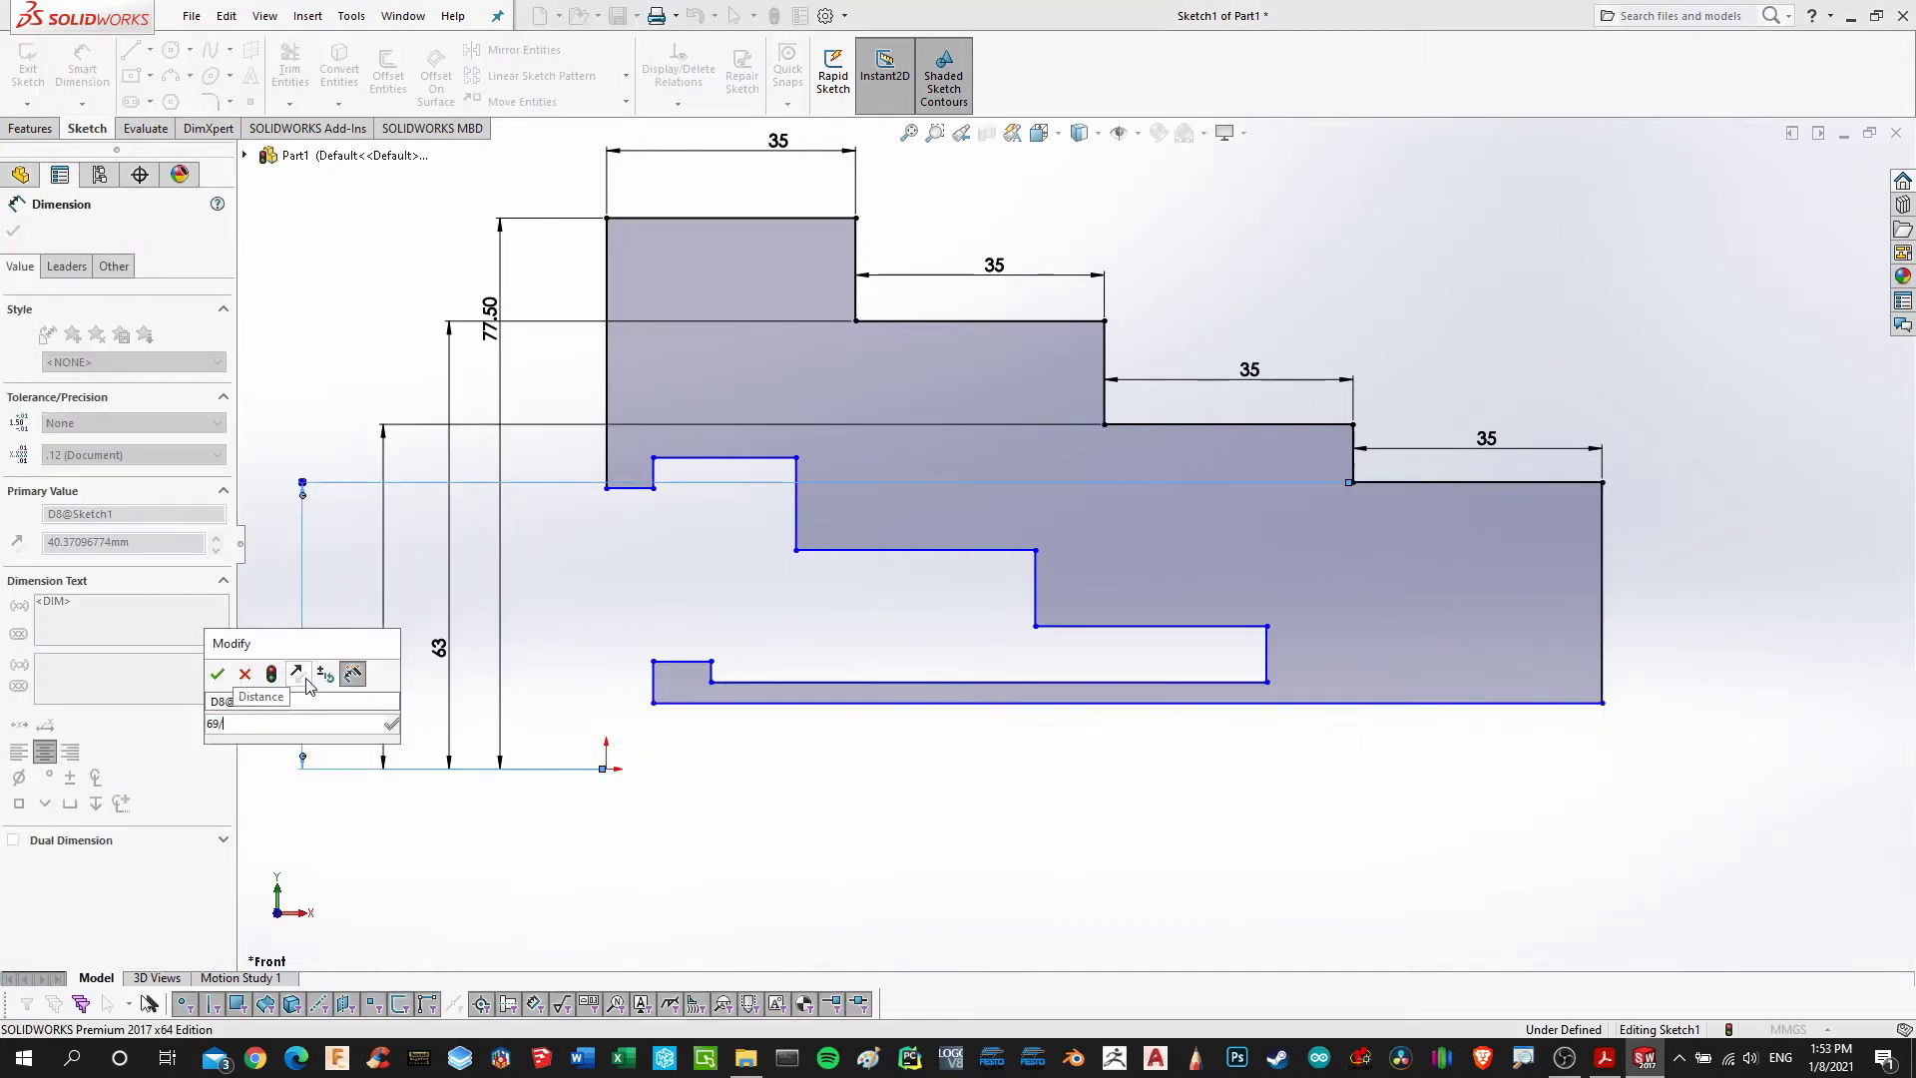
key(Return)
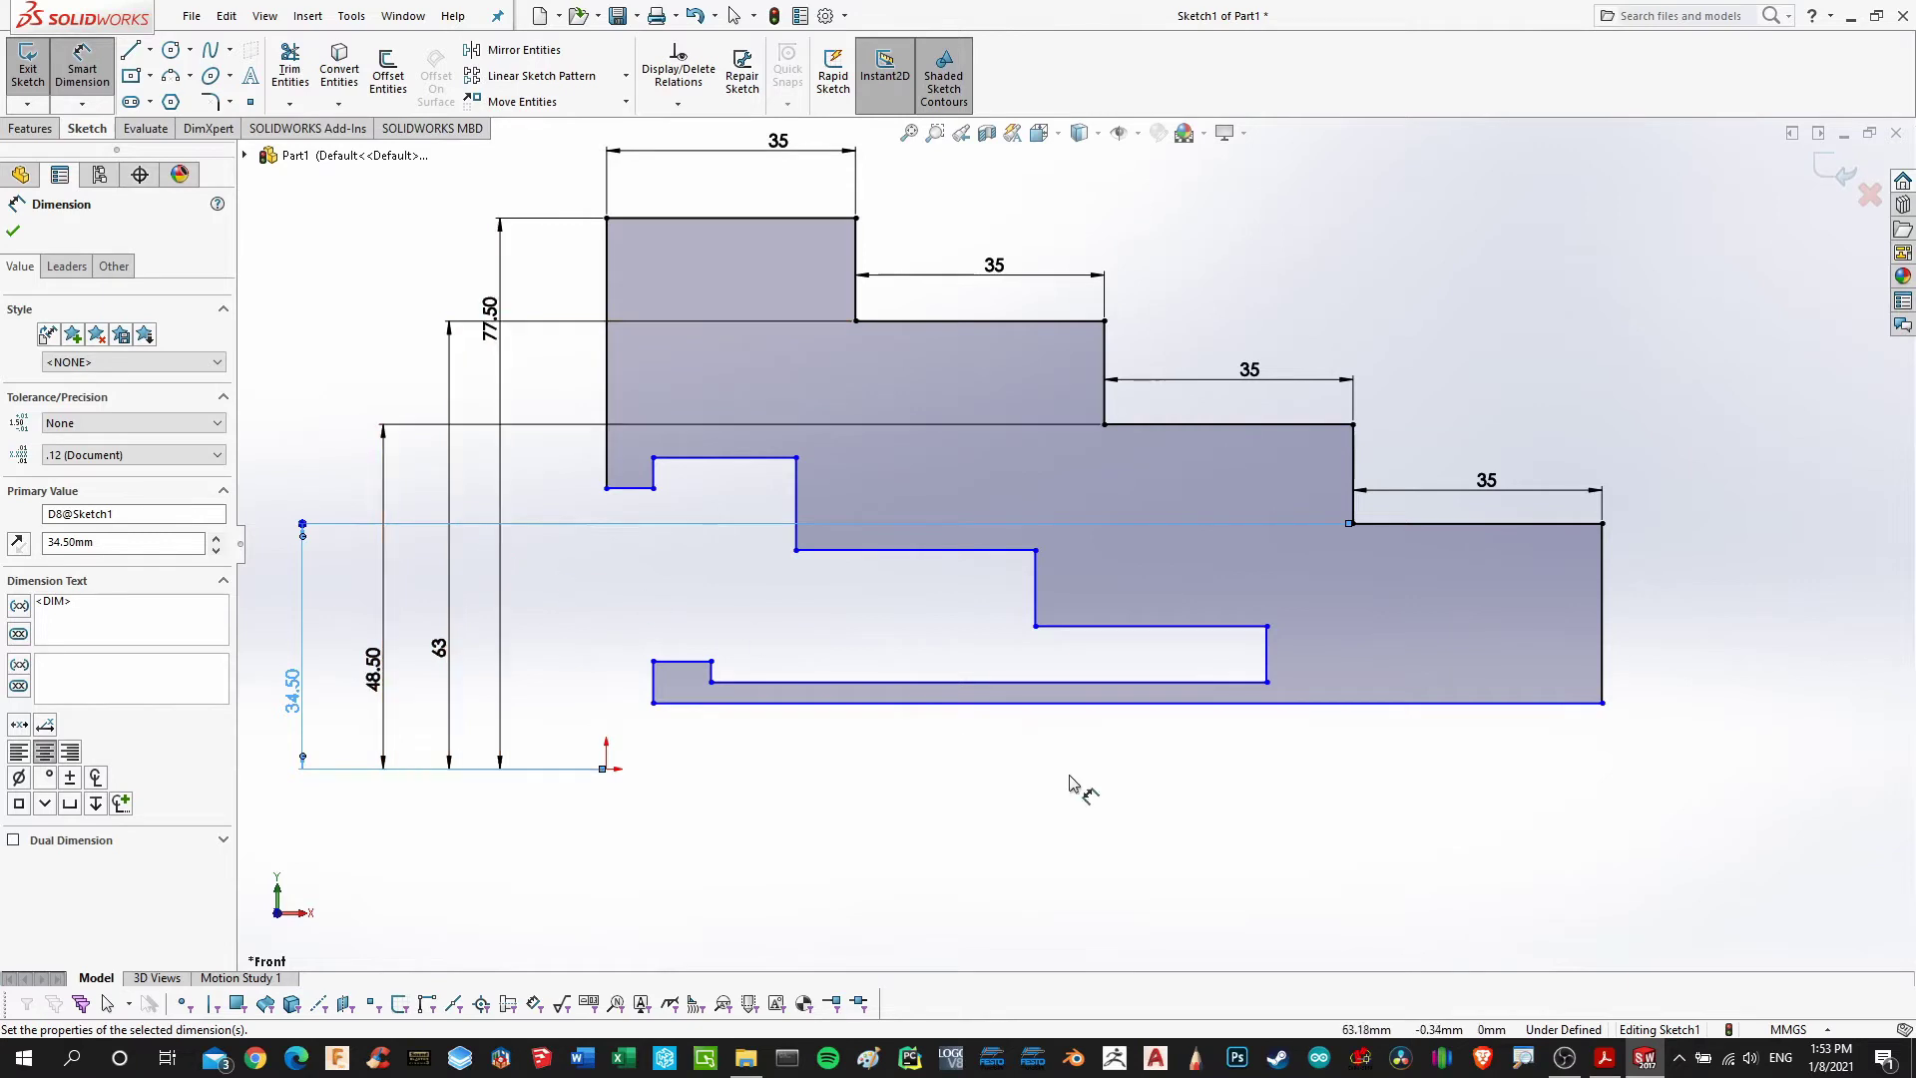
Check the bore diameter in Adobe Acrobat Reader and dimension the long bore line from the origin as 40/2 mm in SOLIDWORKS
click(1605, 1059)
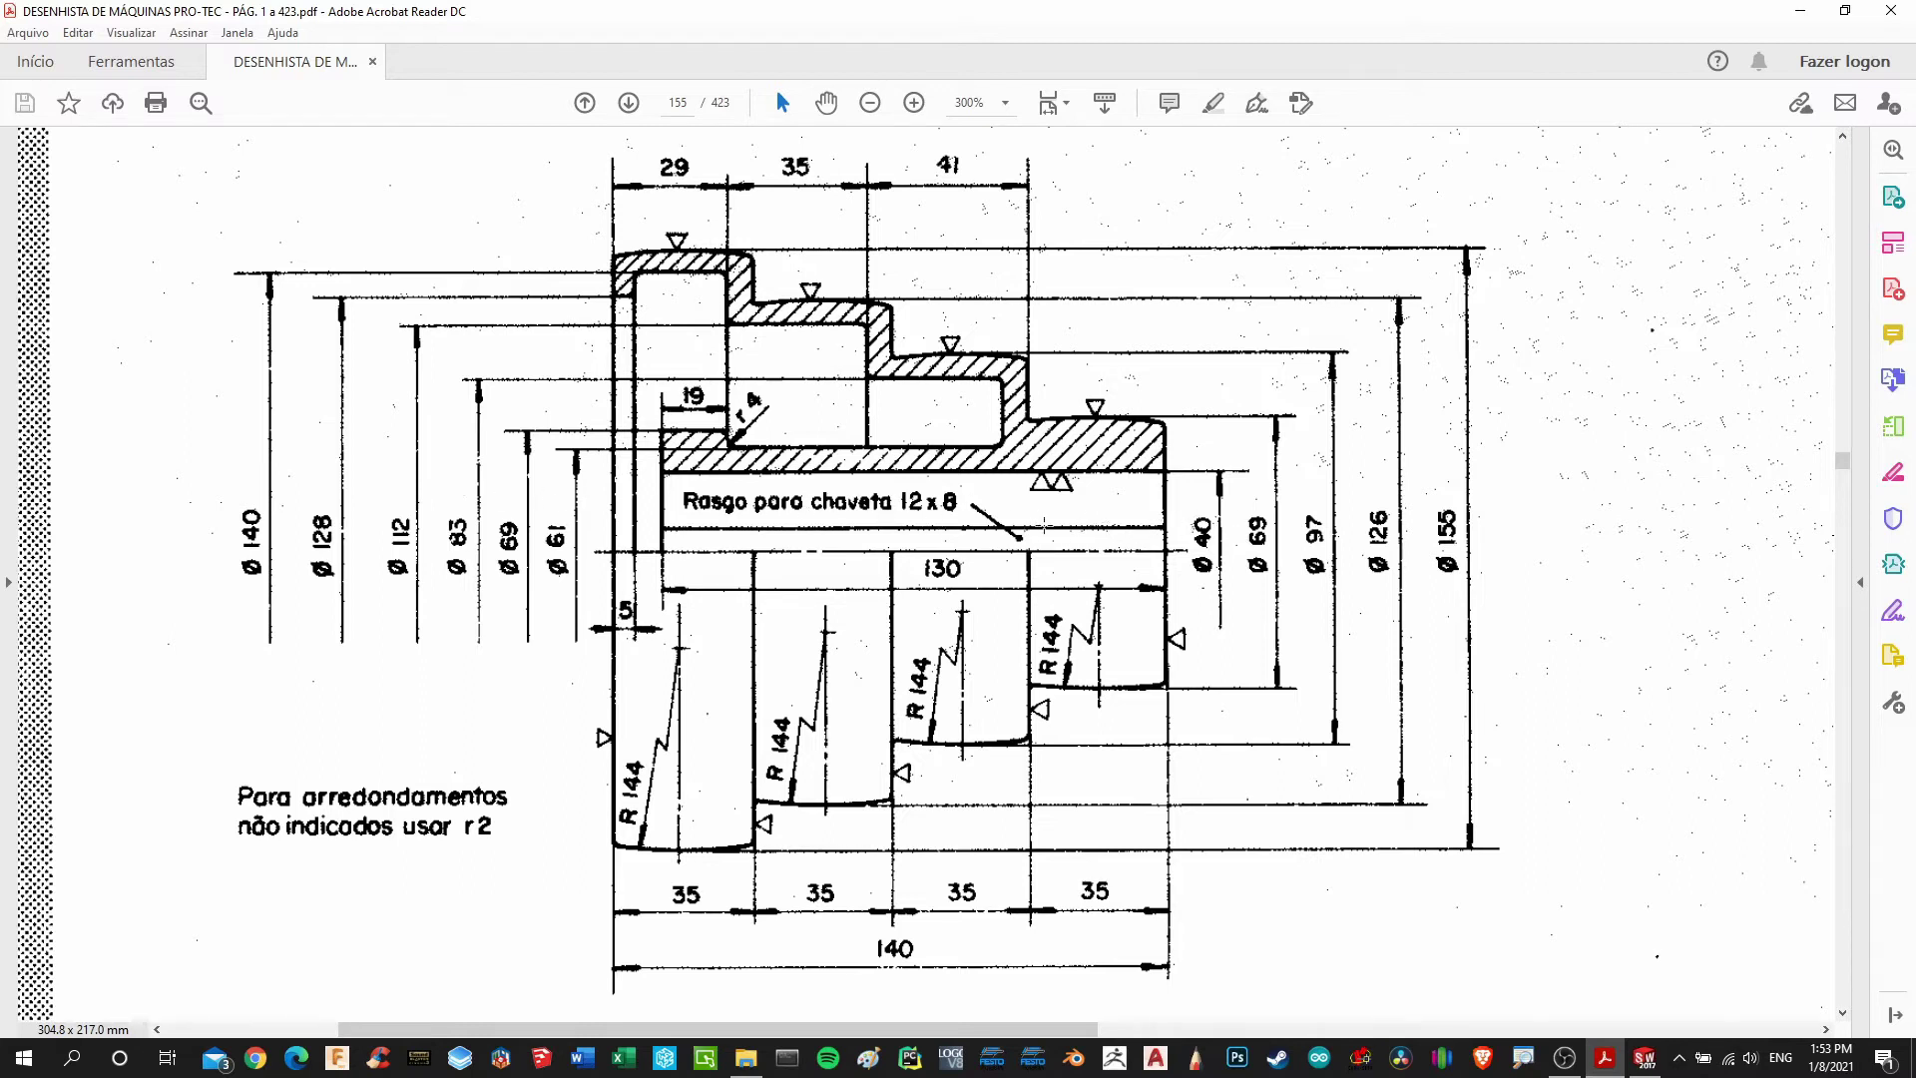
click(1645, 1060)
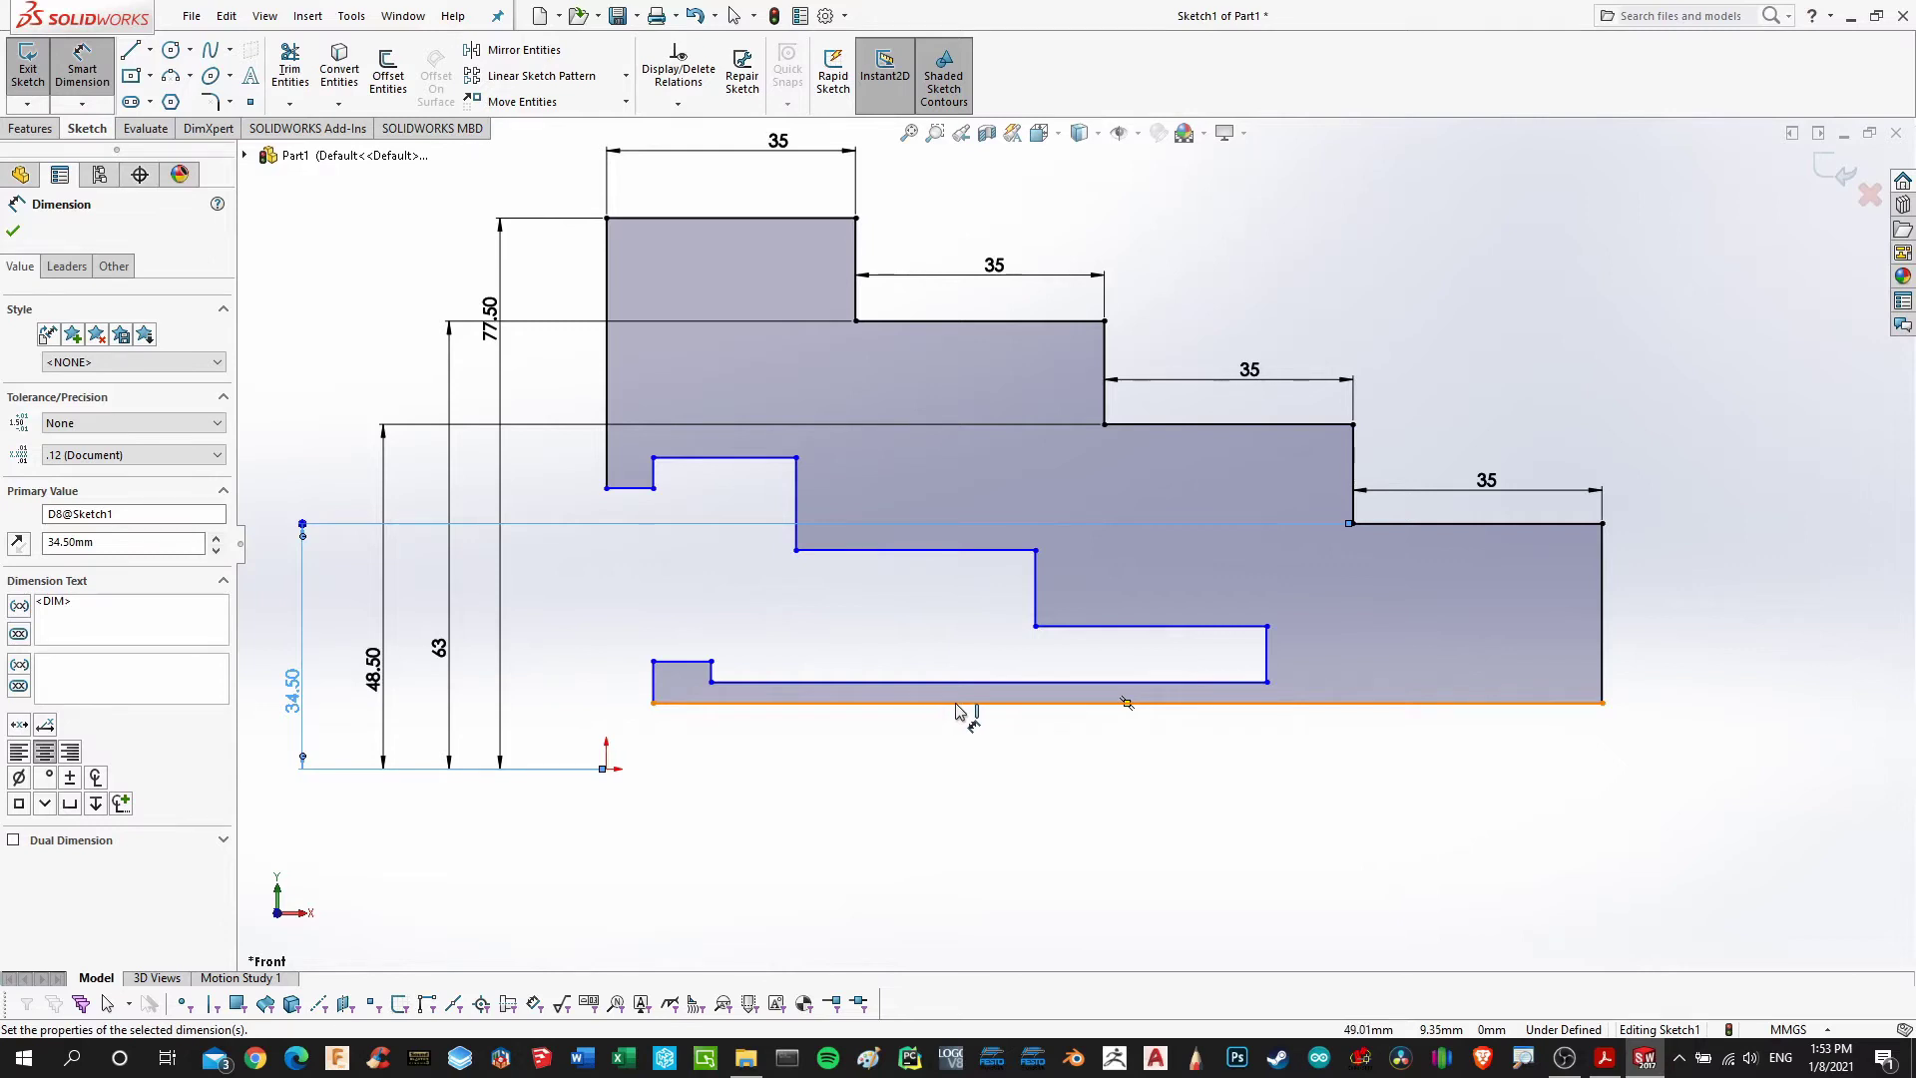
click(748, 705)
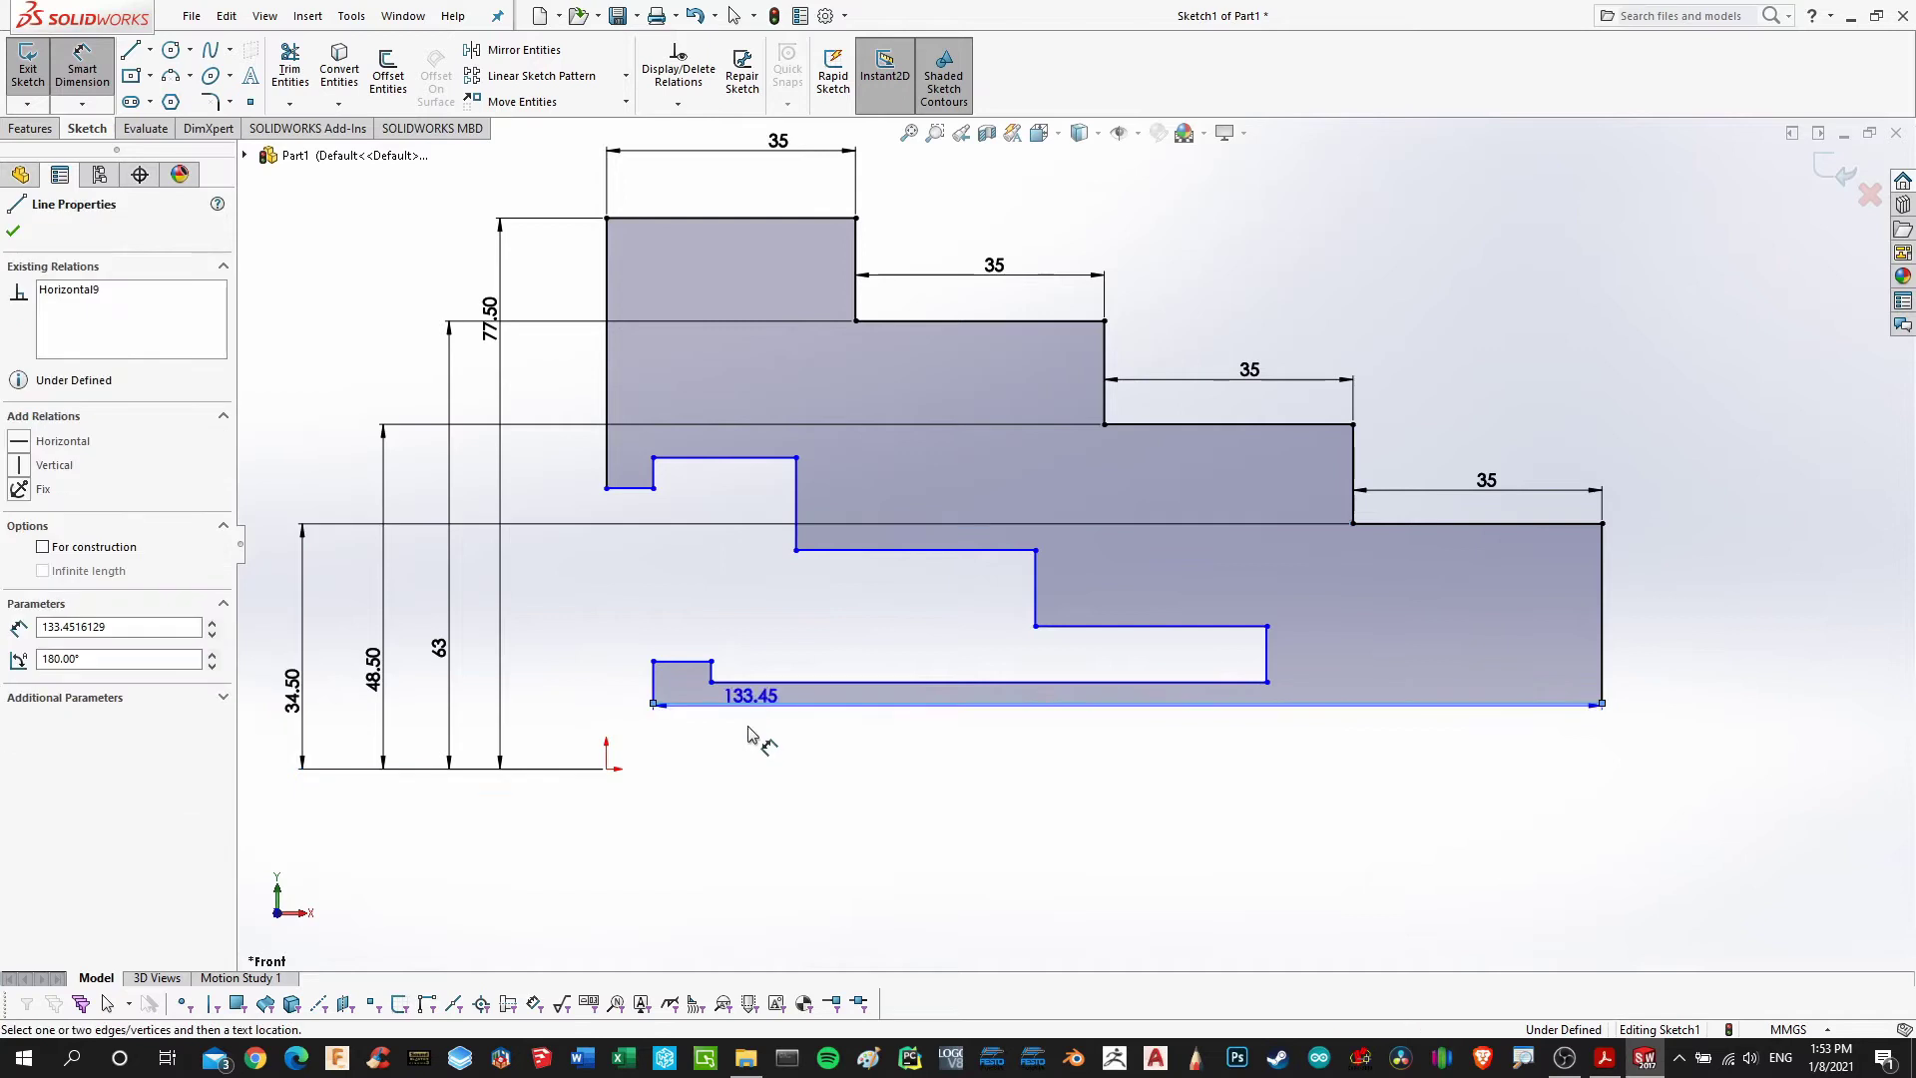
click(604, 765)
click(561, 741)
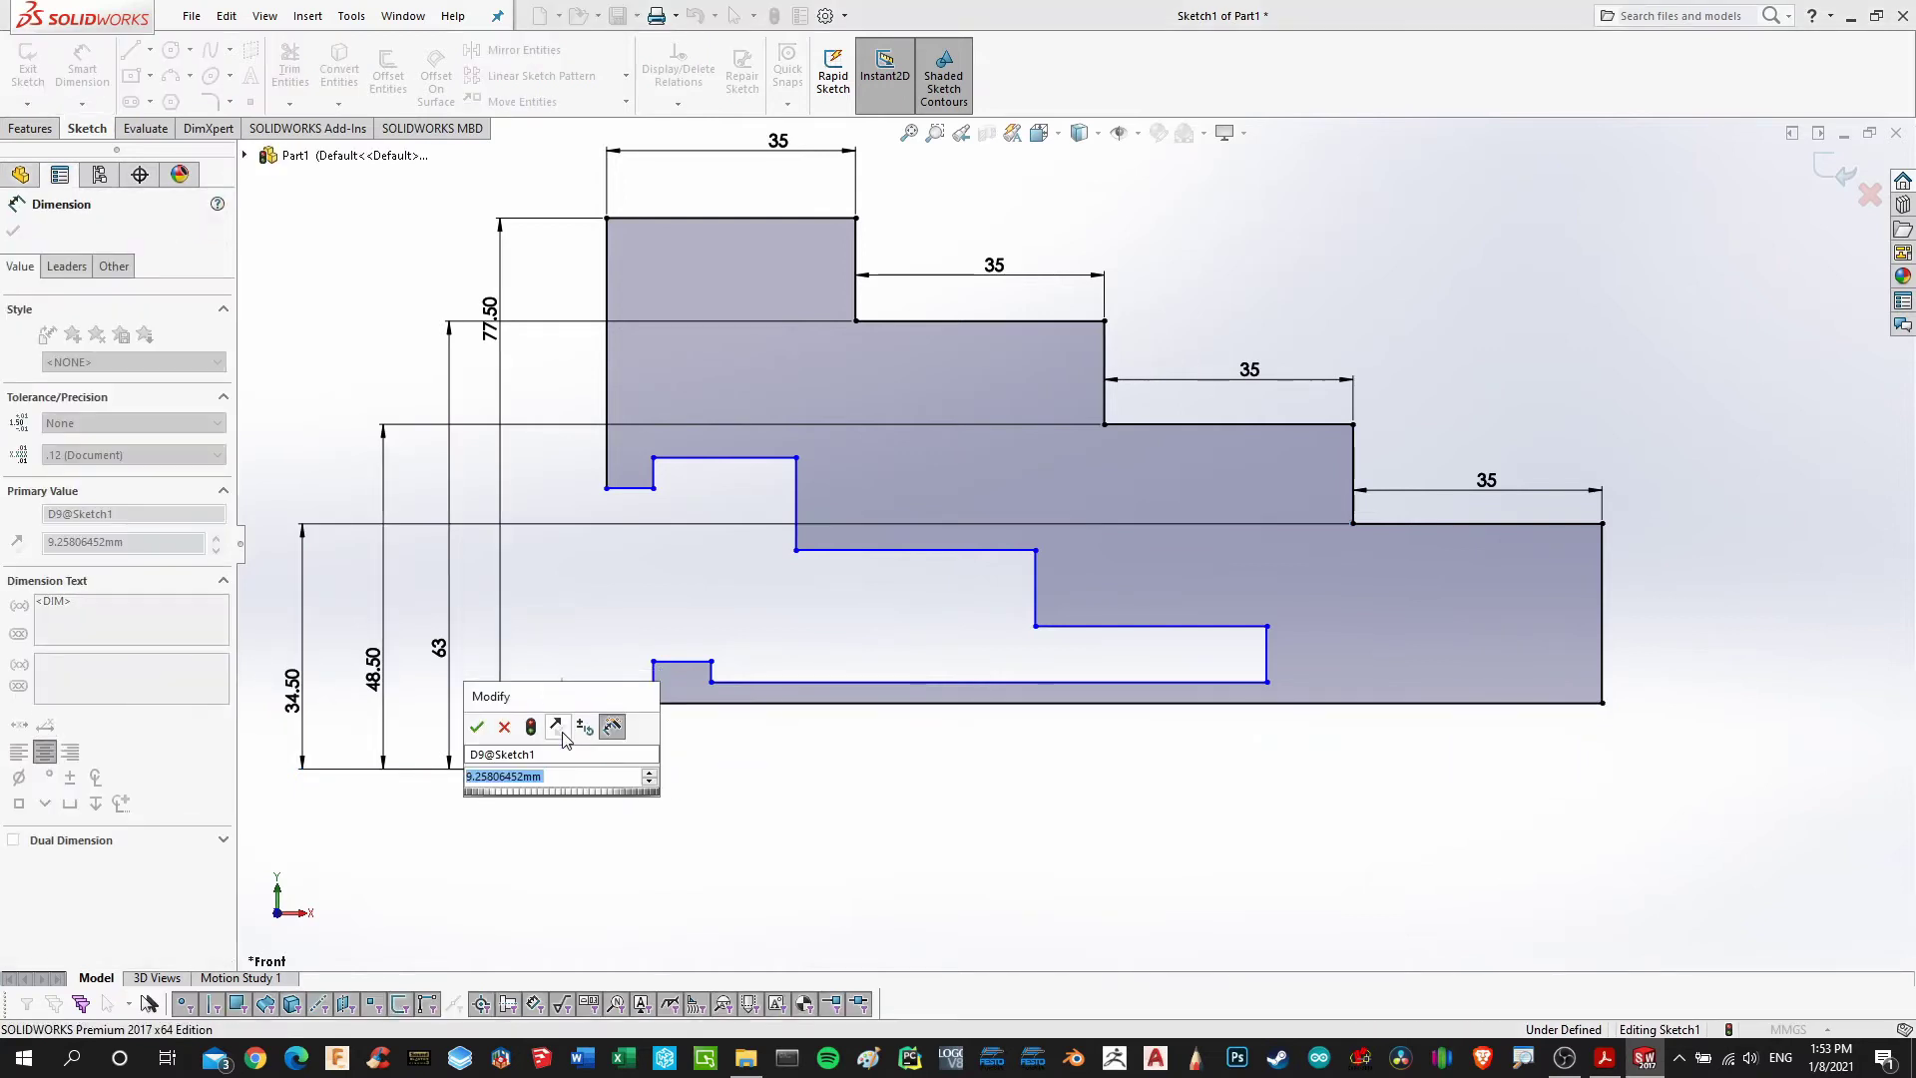
text(40/2)
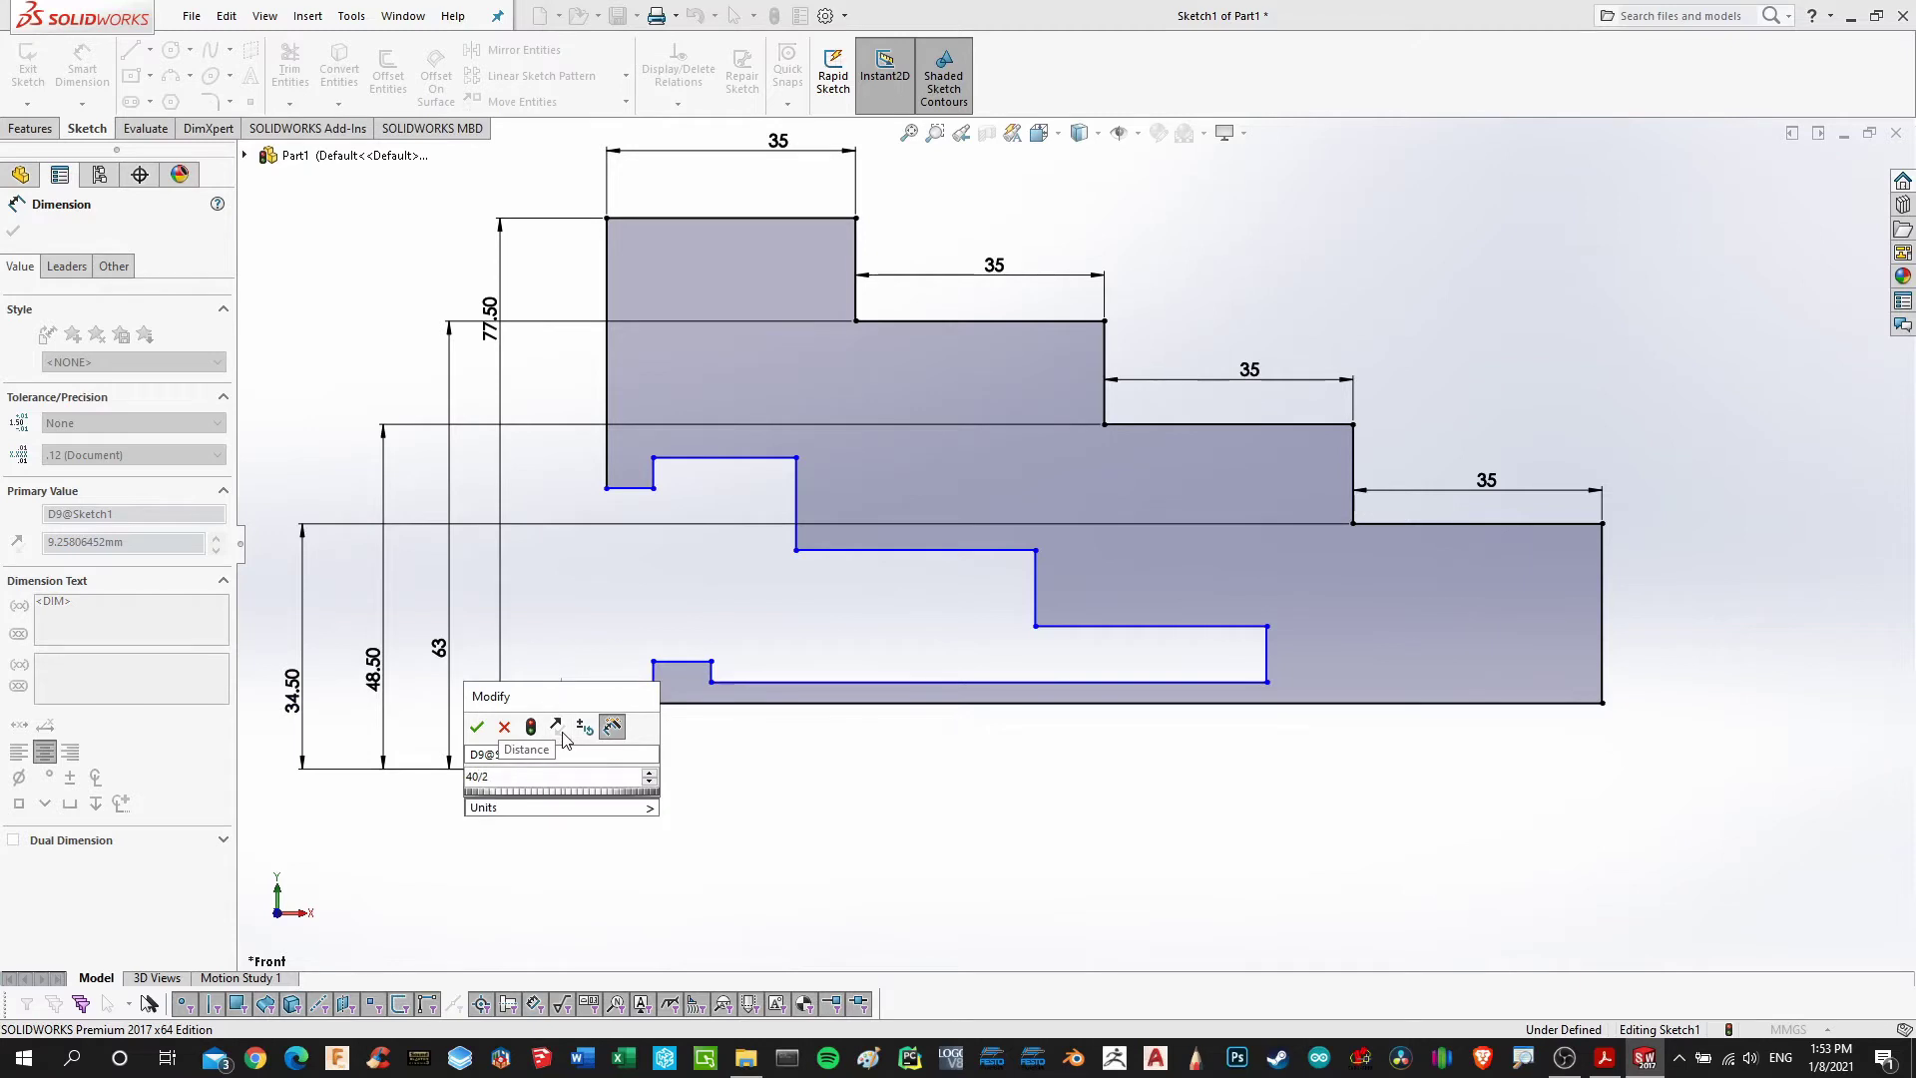
key(Return)
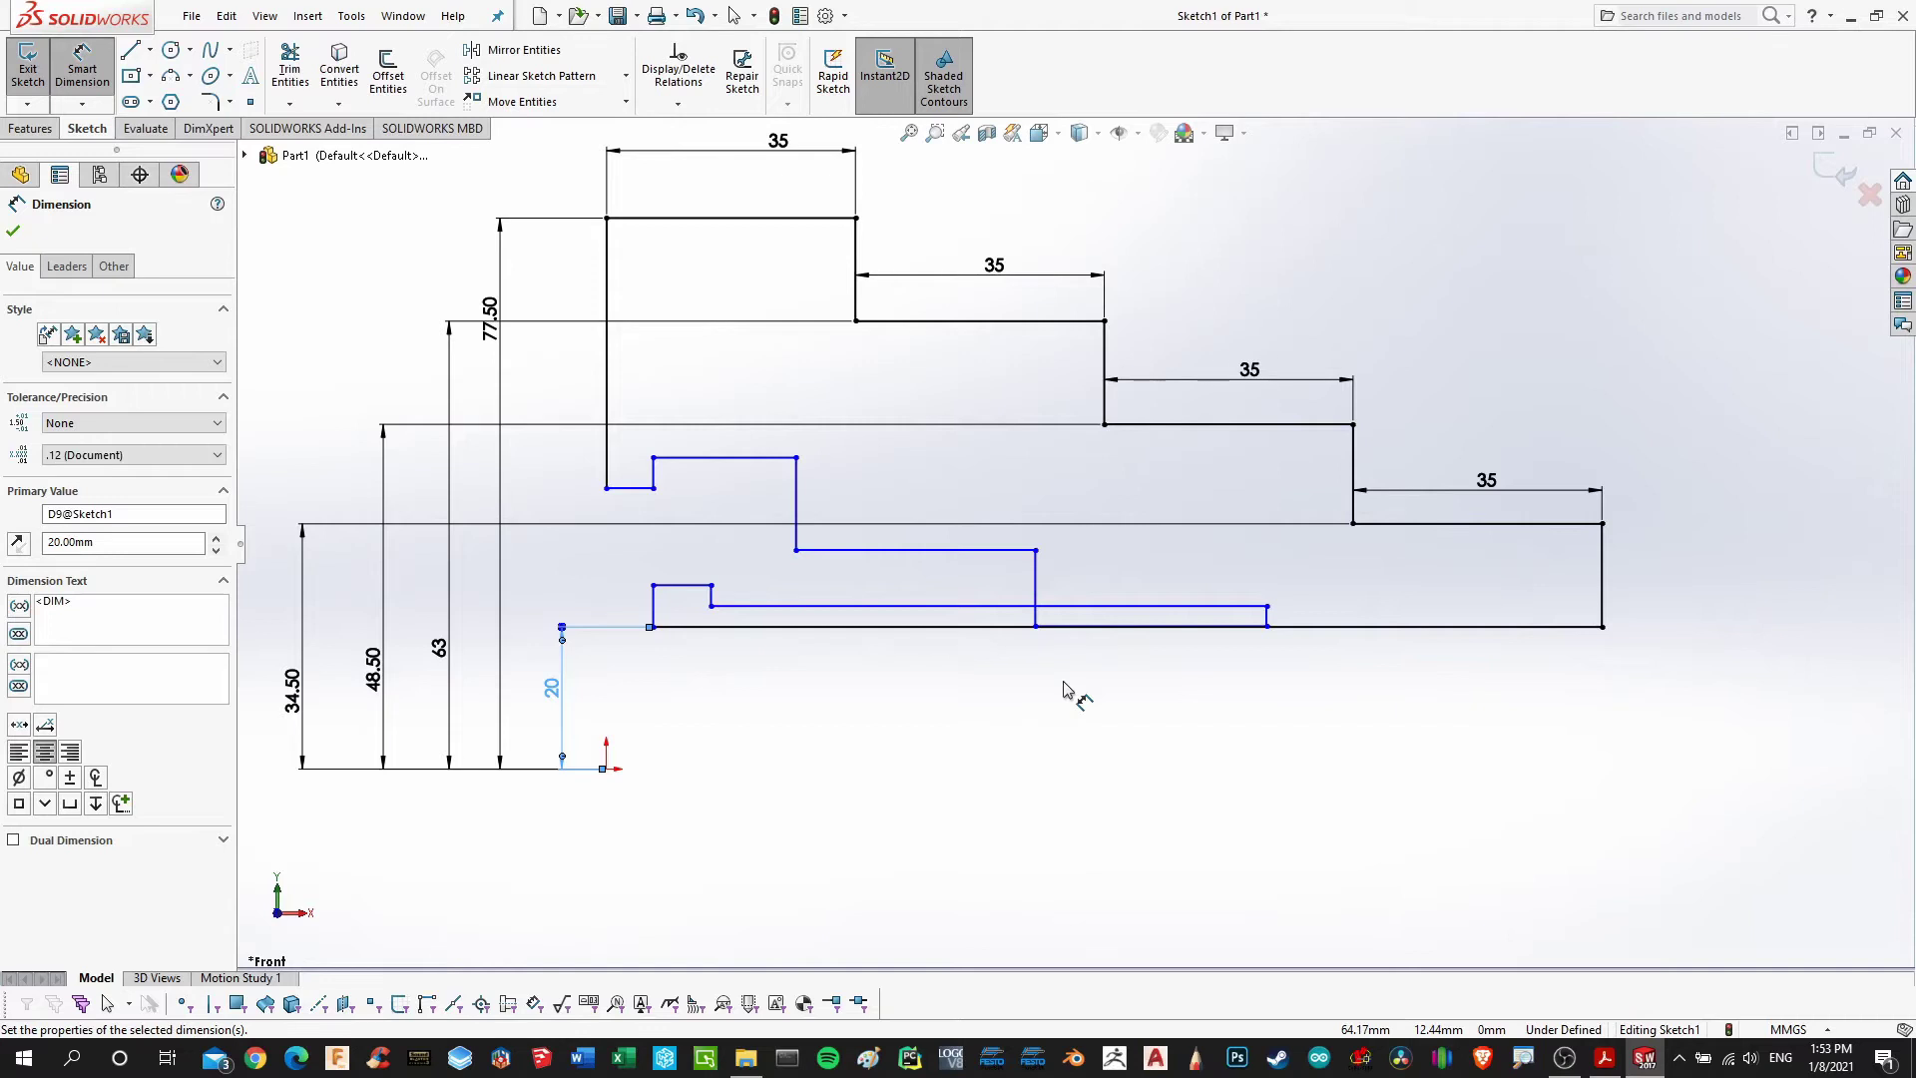
Undo the bore line's dimension and the last value change on the lowest outer step's dimension
key(Escape)
key(ctrl+z)
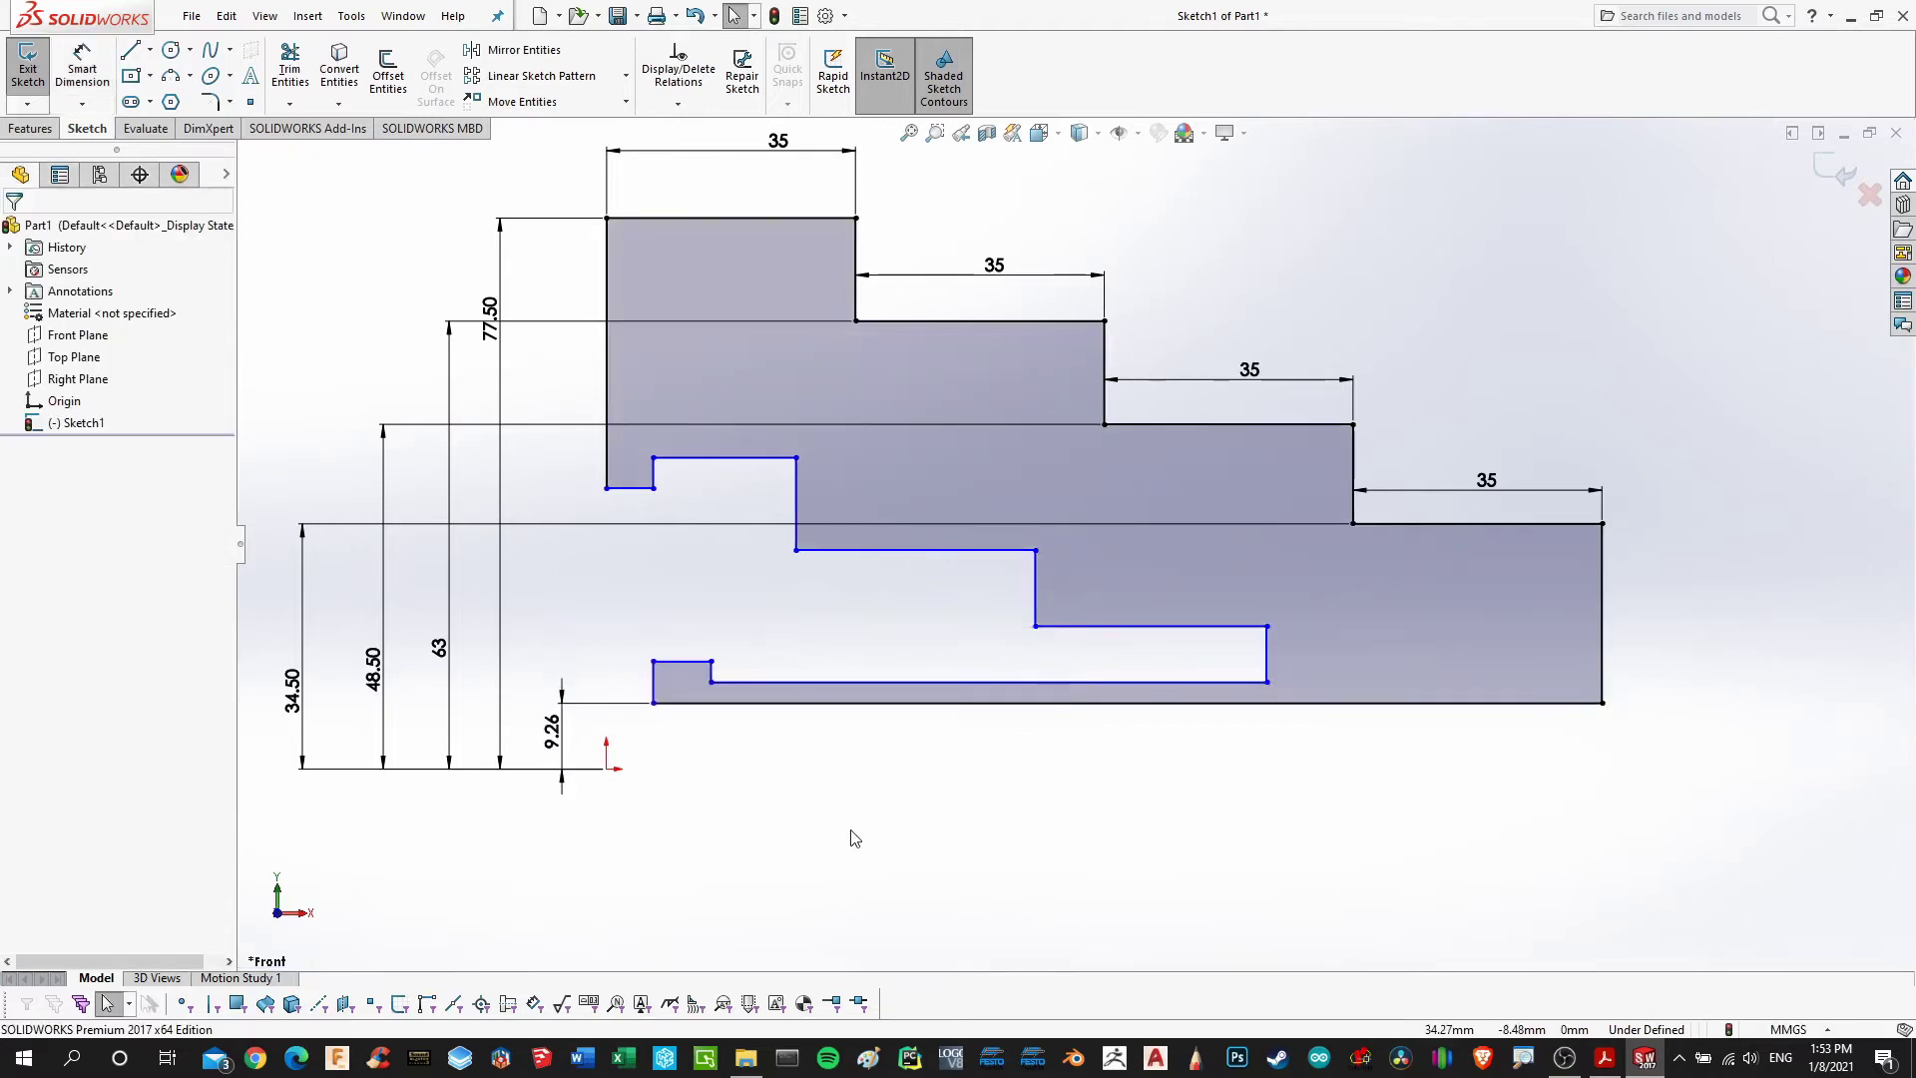
key(ctrl+z)
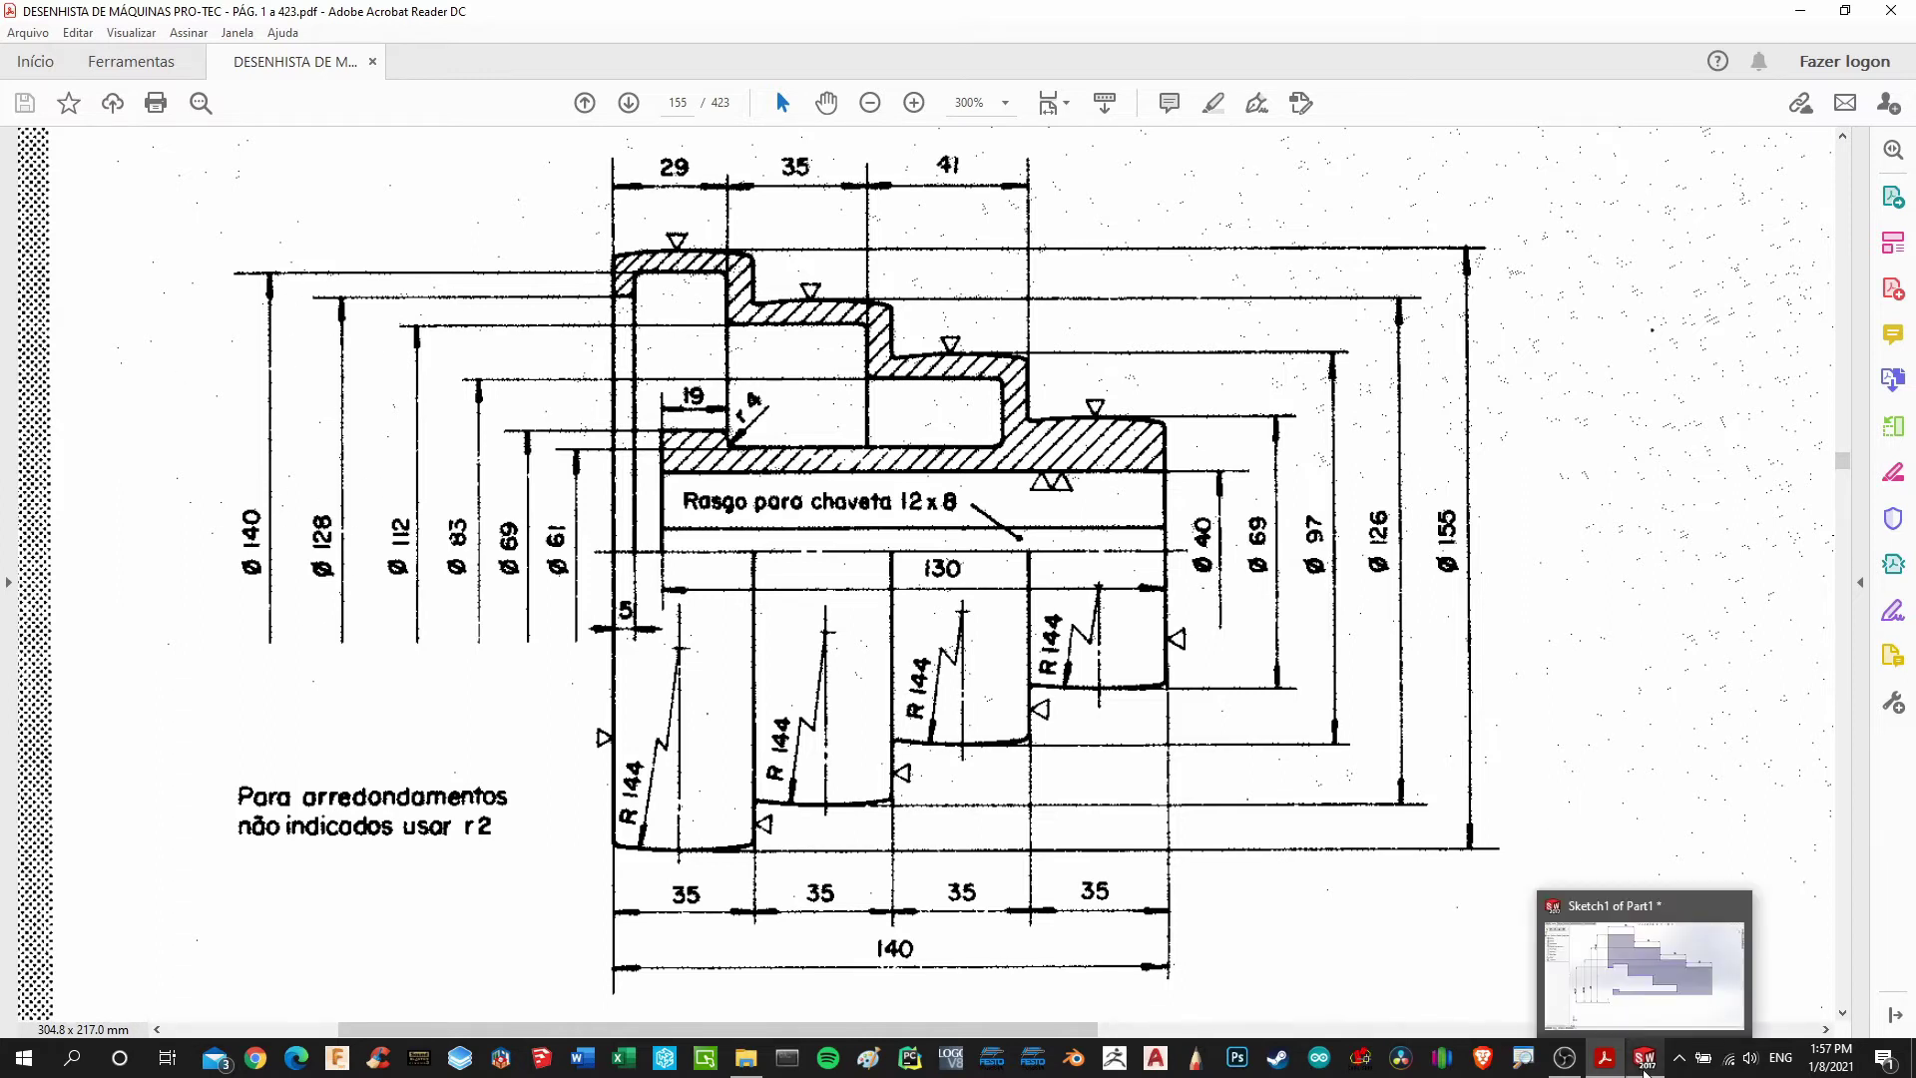
Dimension the short lip line below the highest step from the origin as 128/2 mm in SOLIDWORKS, checking the drawing in Adobe Acrobat Reader
click(1644, 1058)
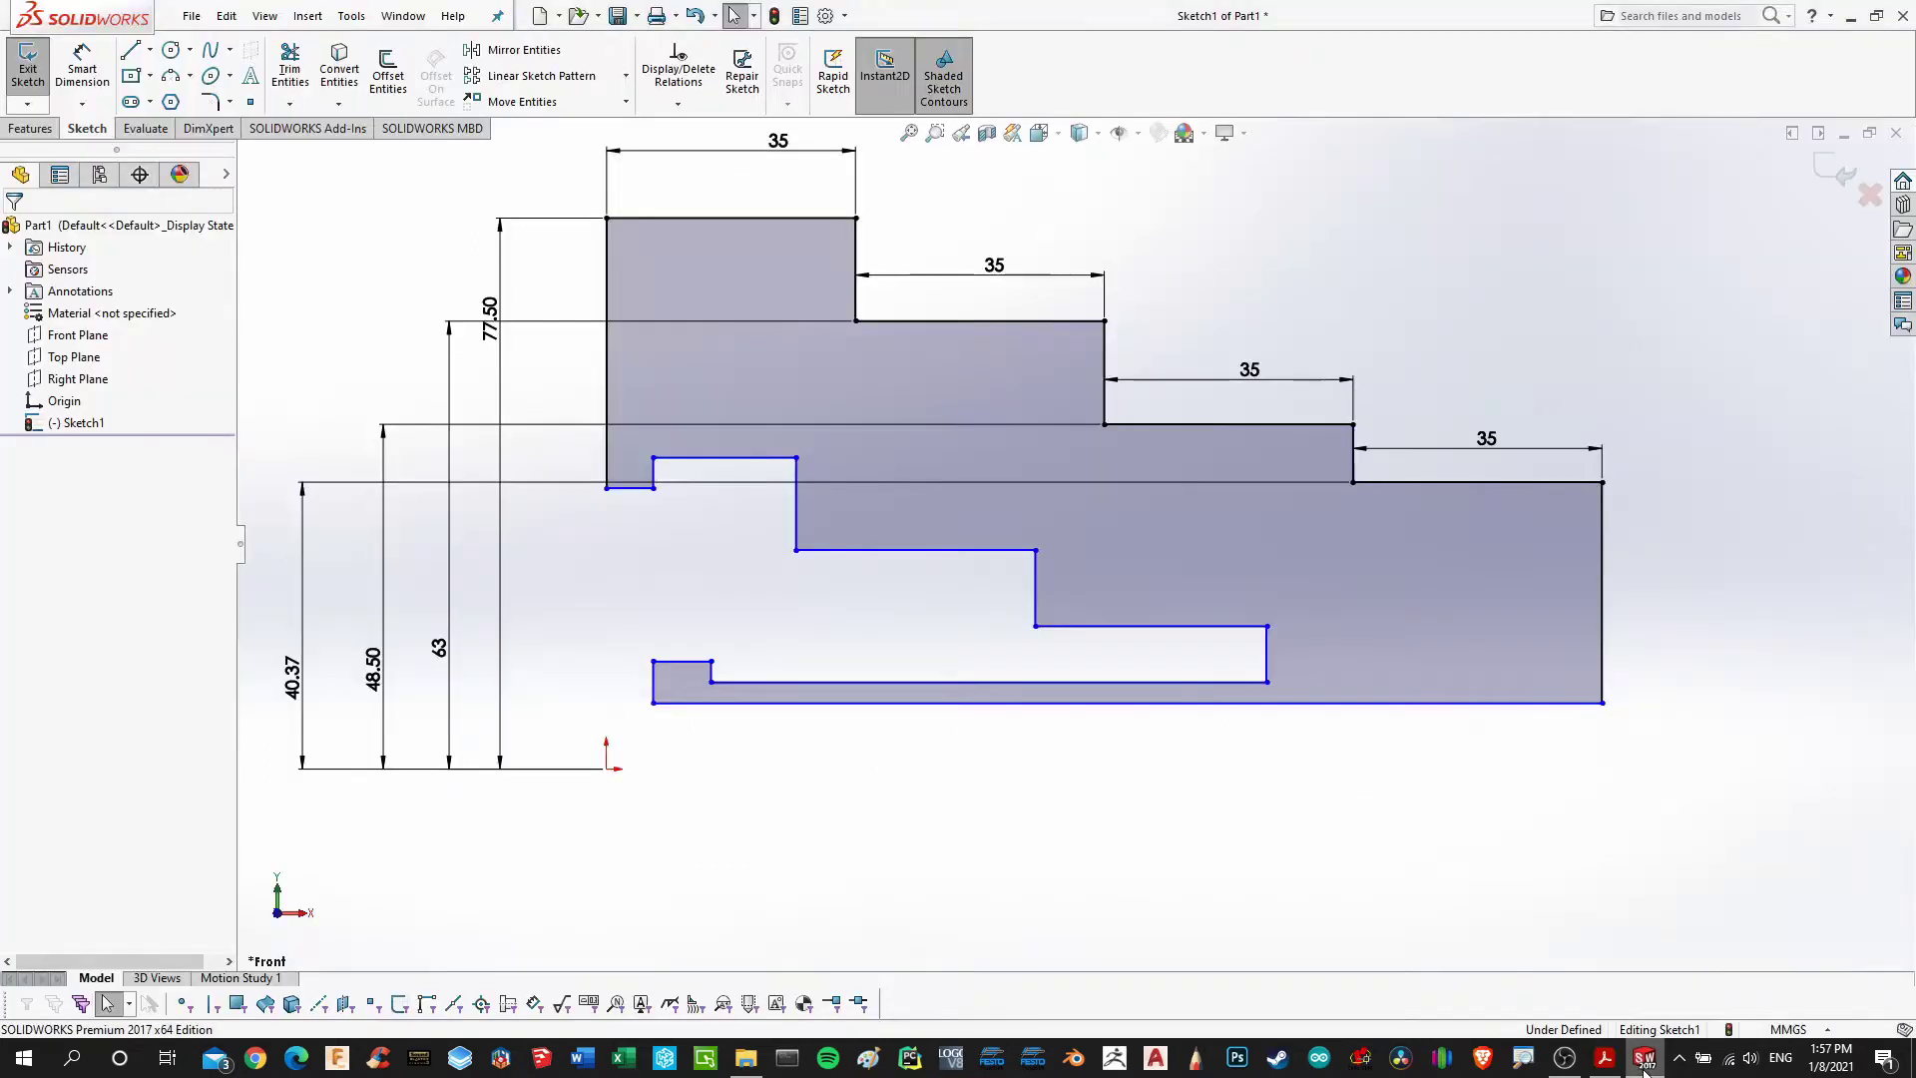
click(87, 68)
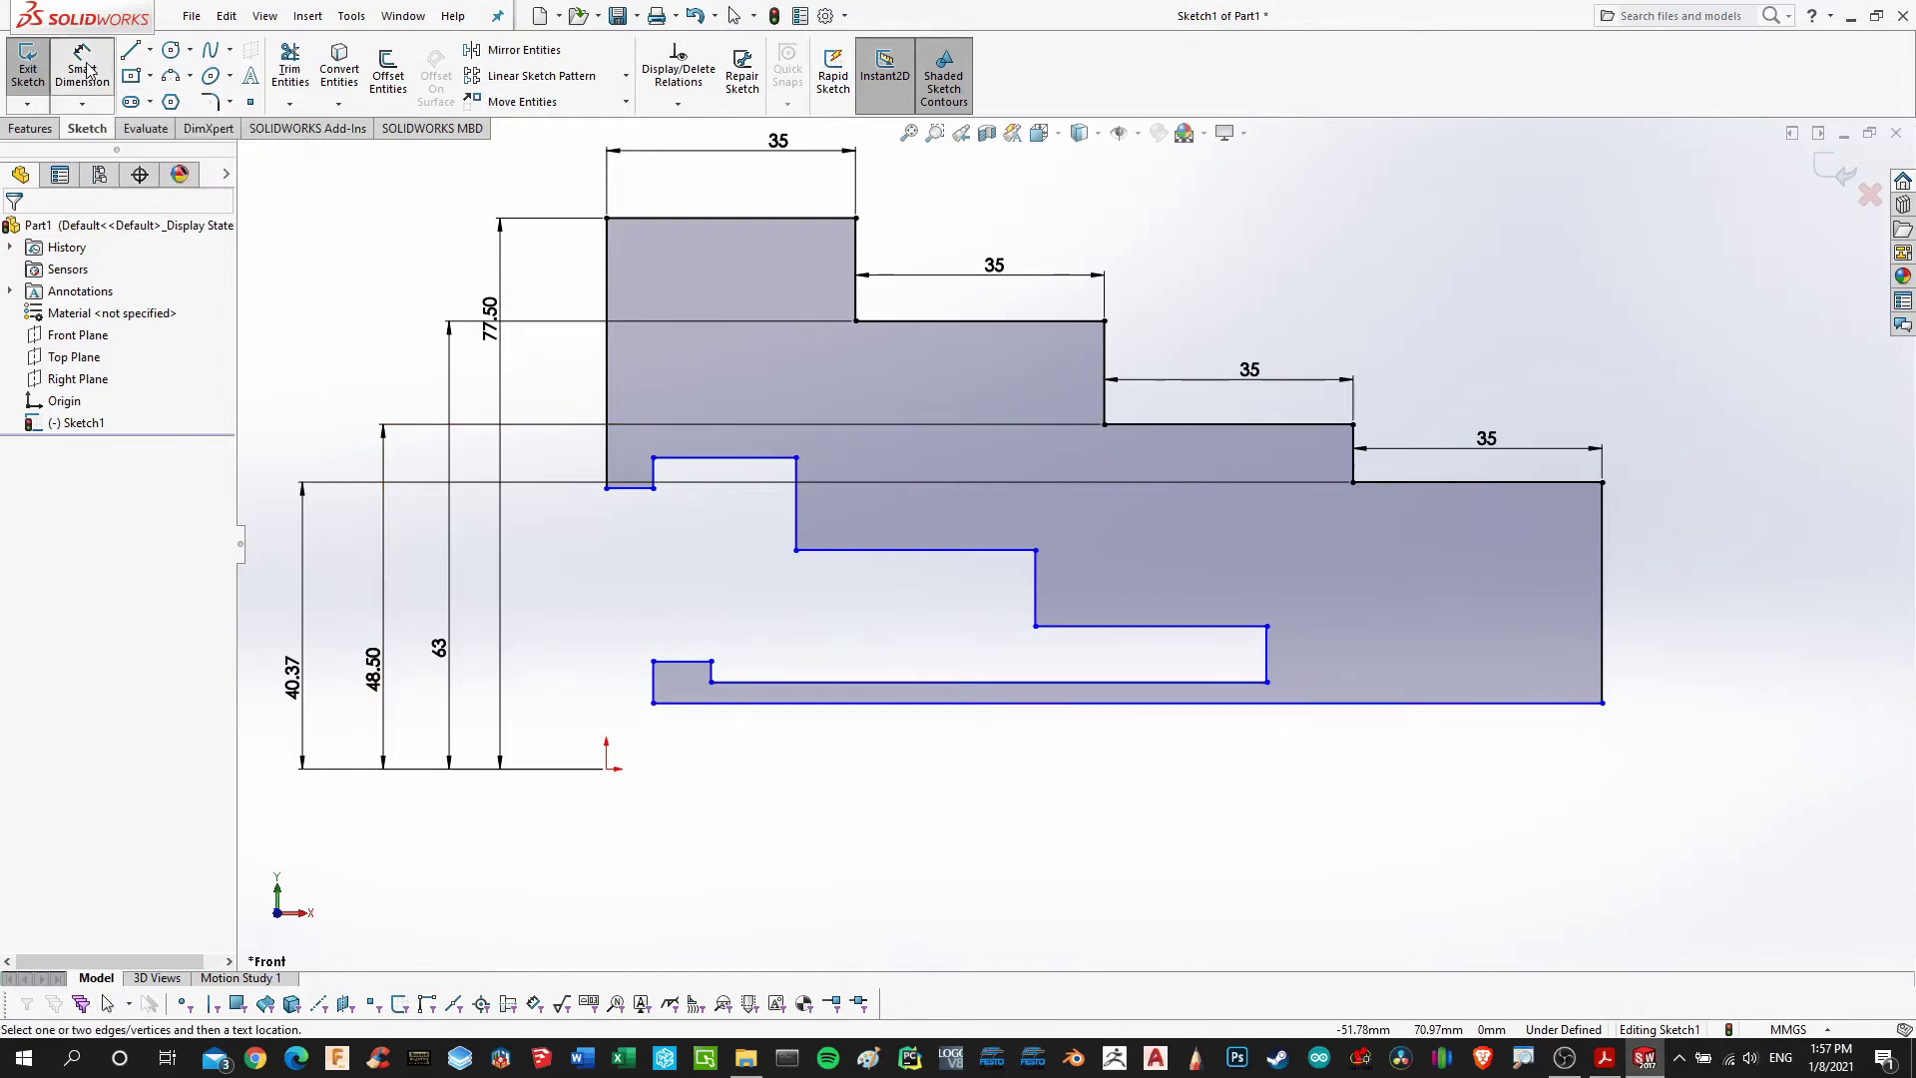
click(640, 489)
click(608, 768)
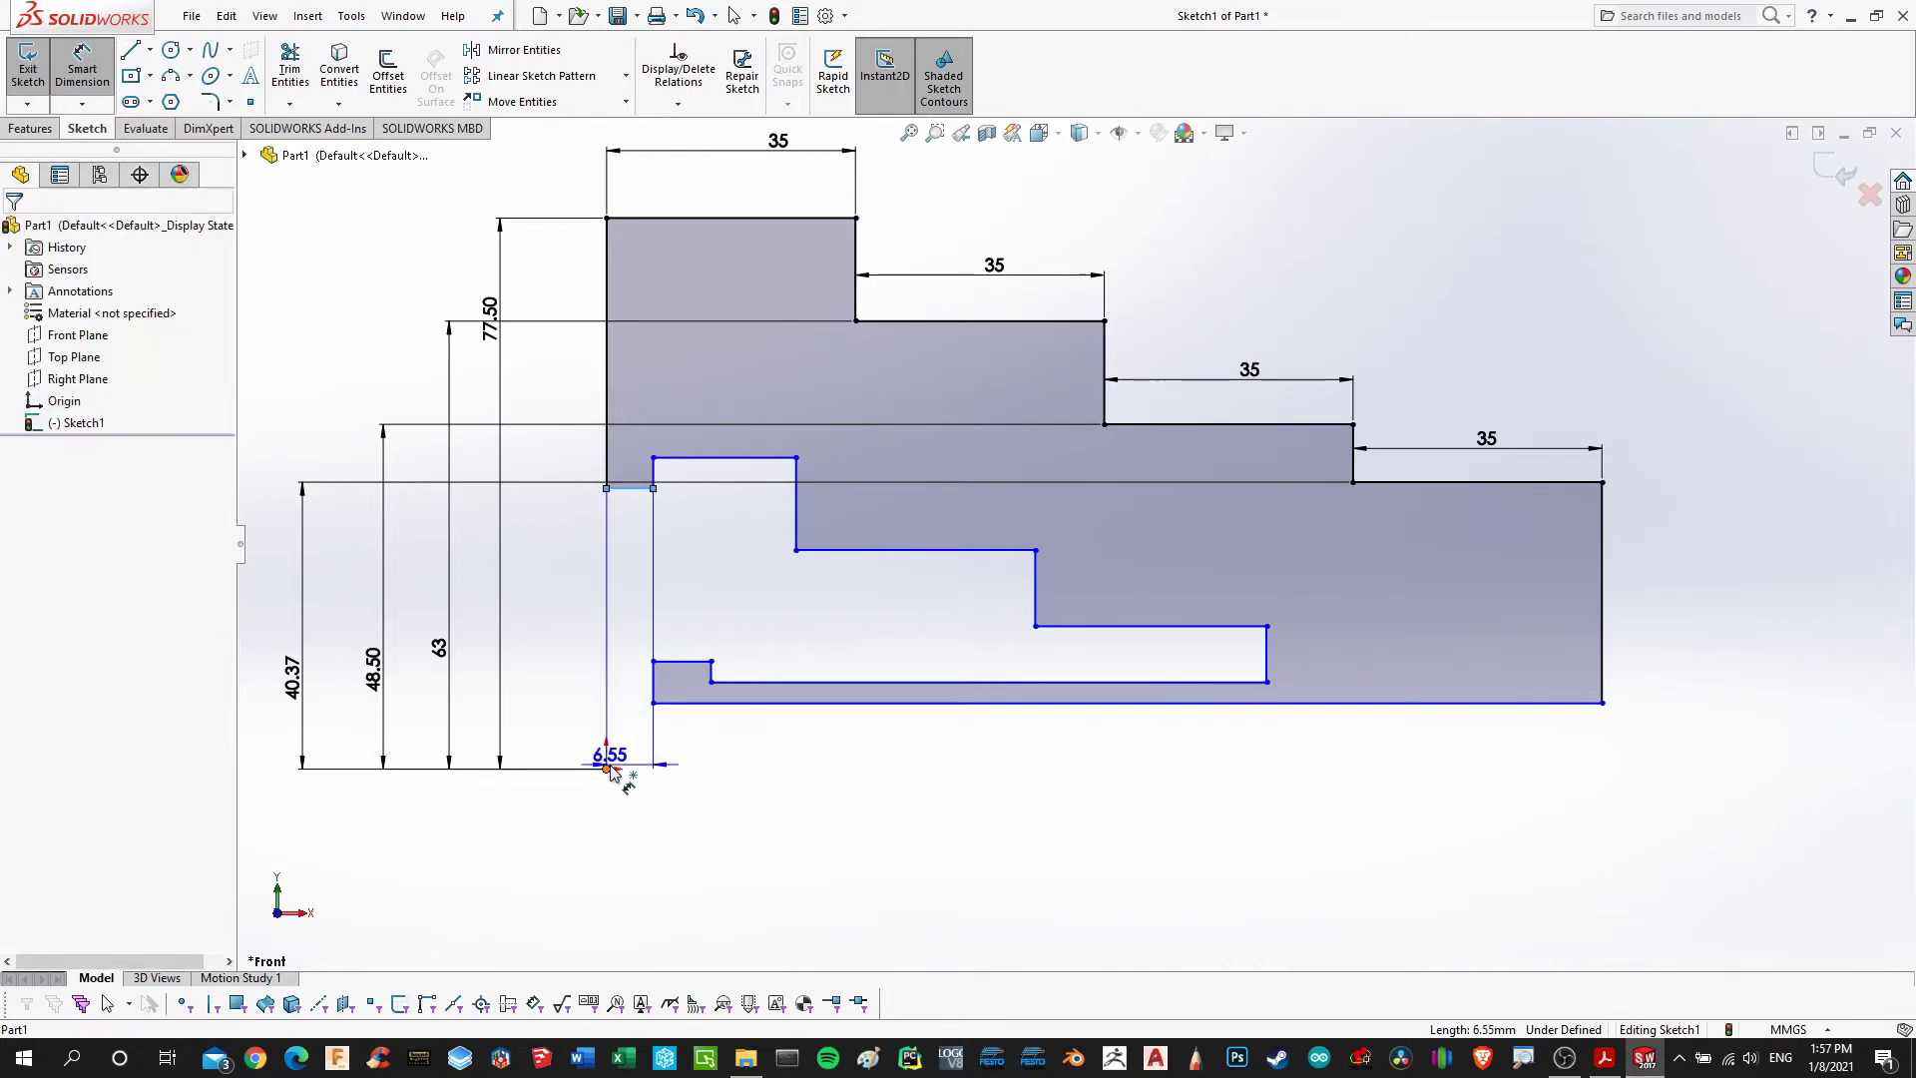
click(547, 683)
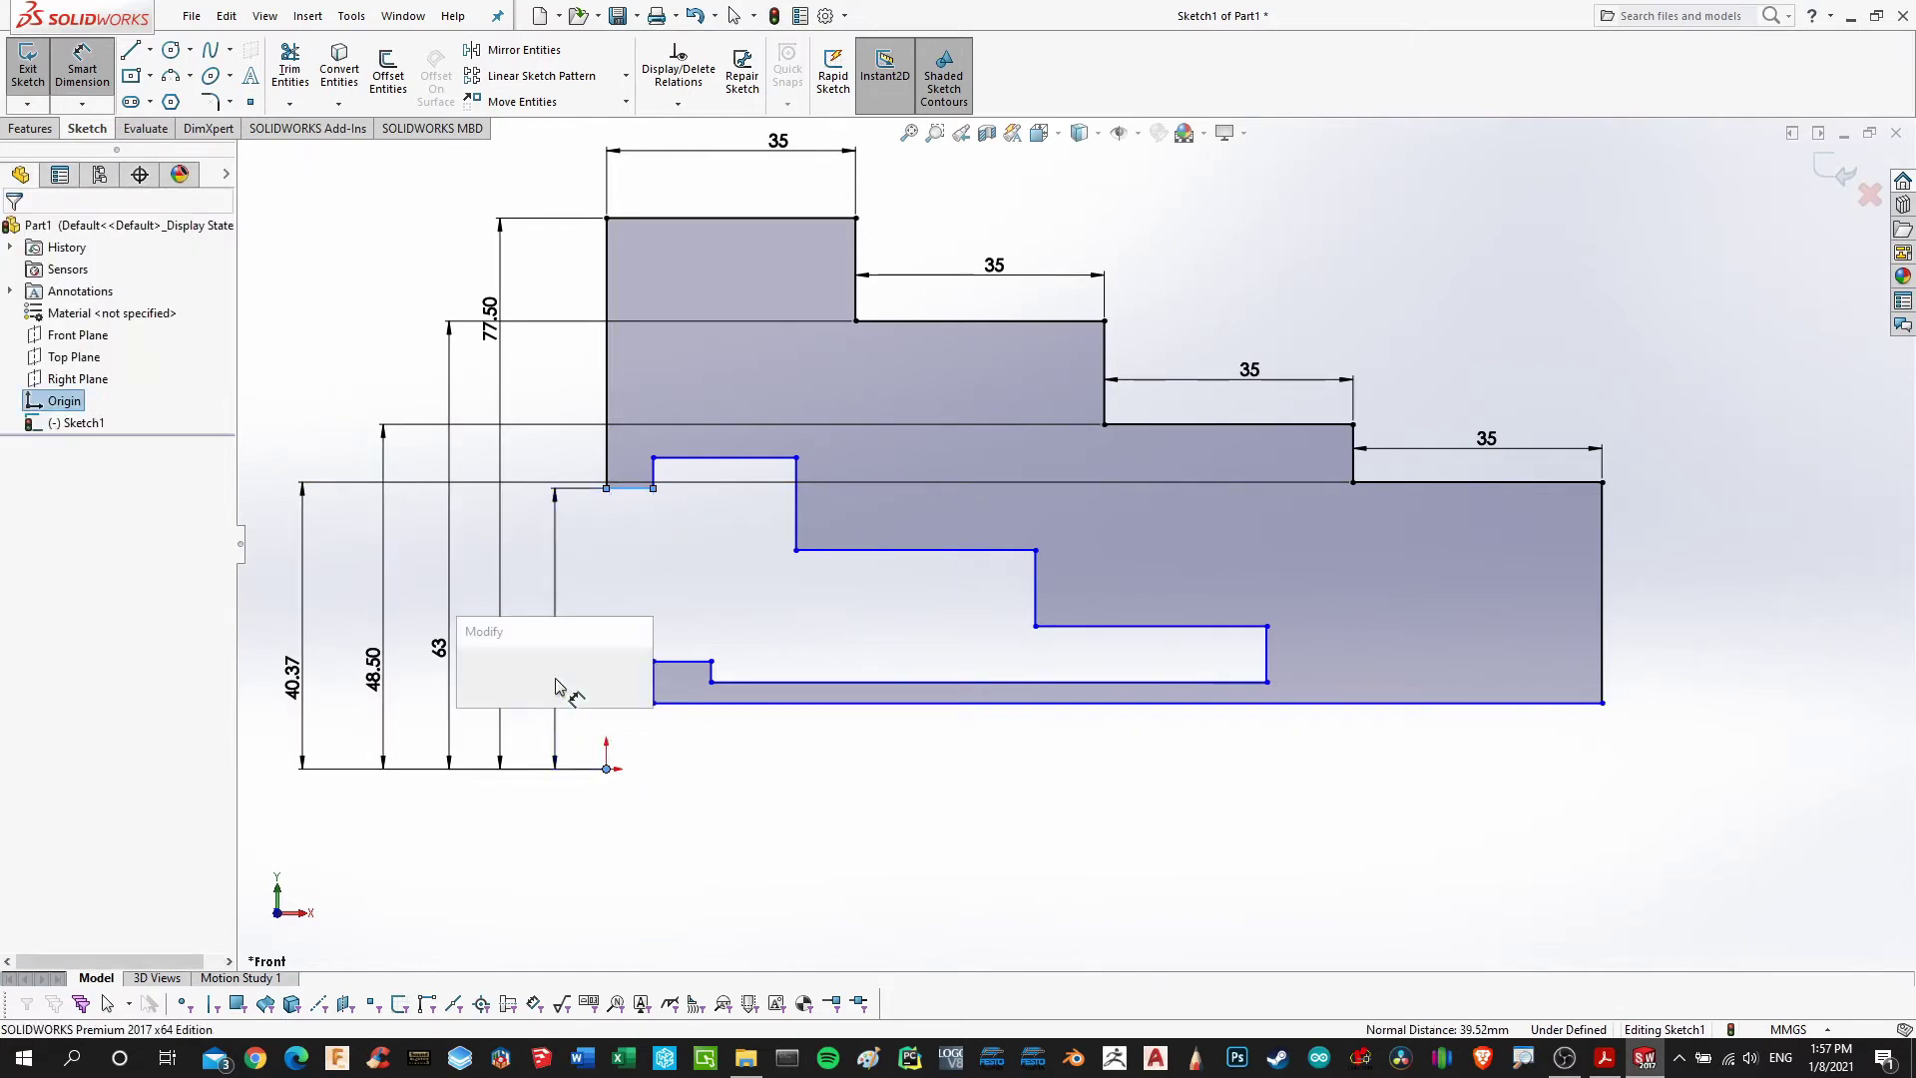
click(1603, 1056)
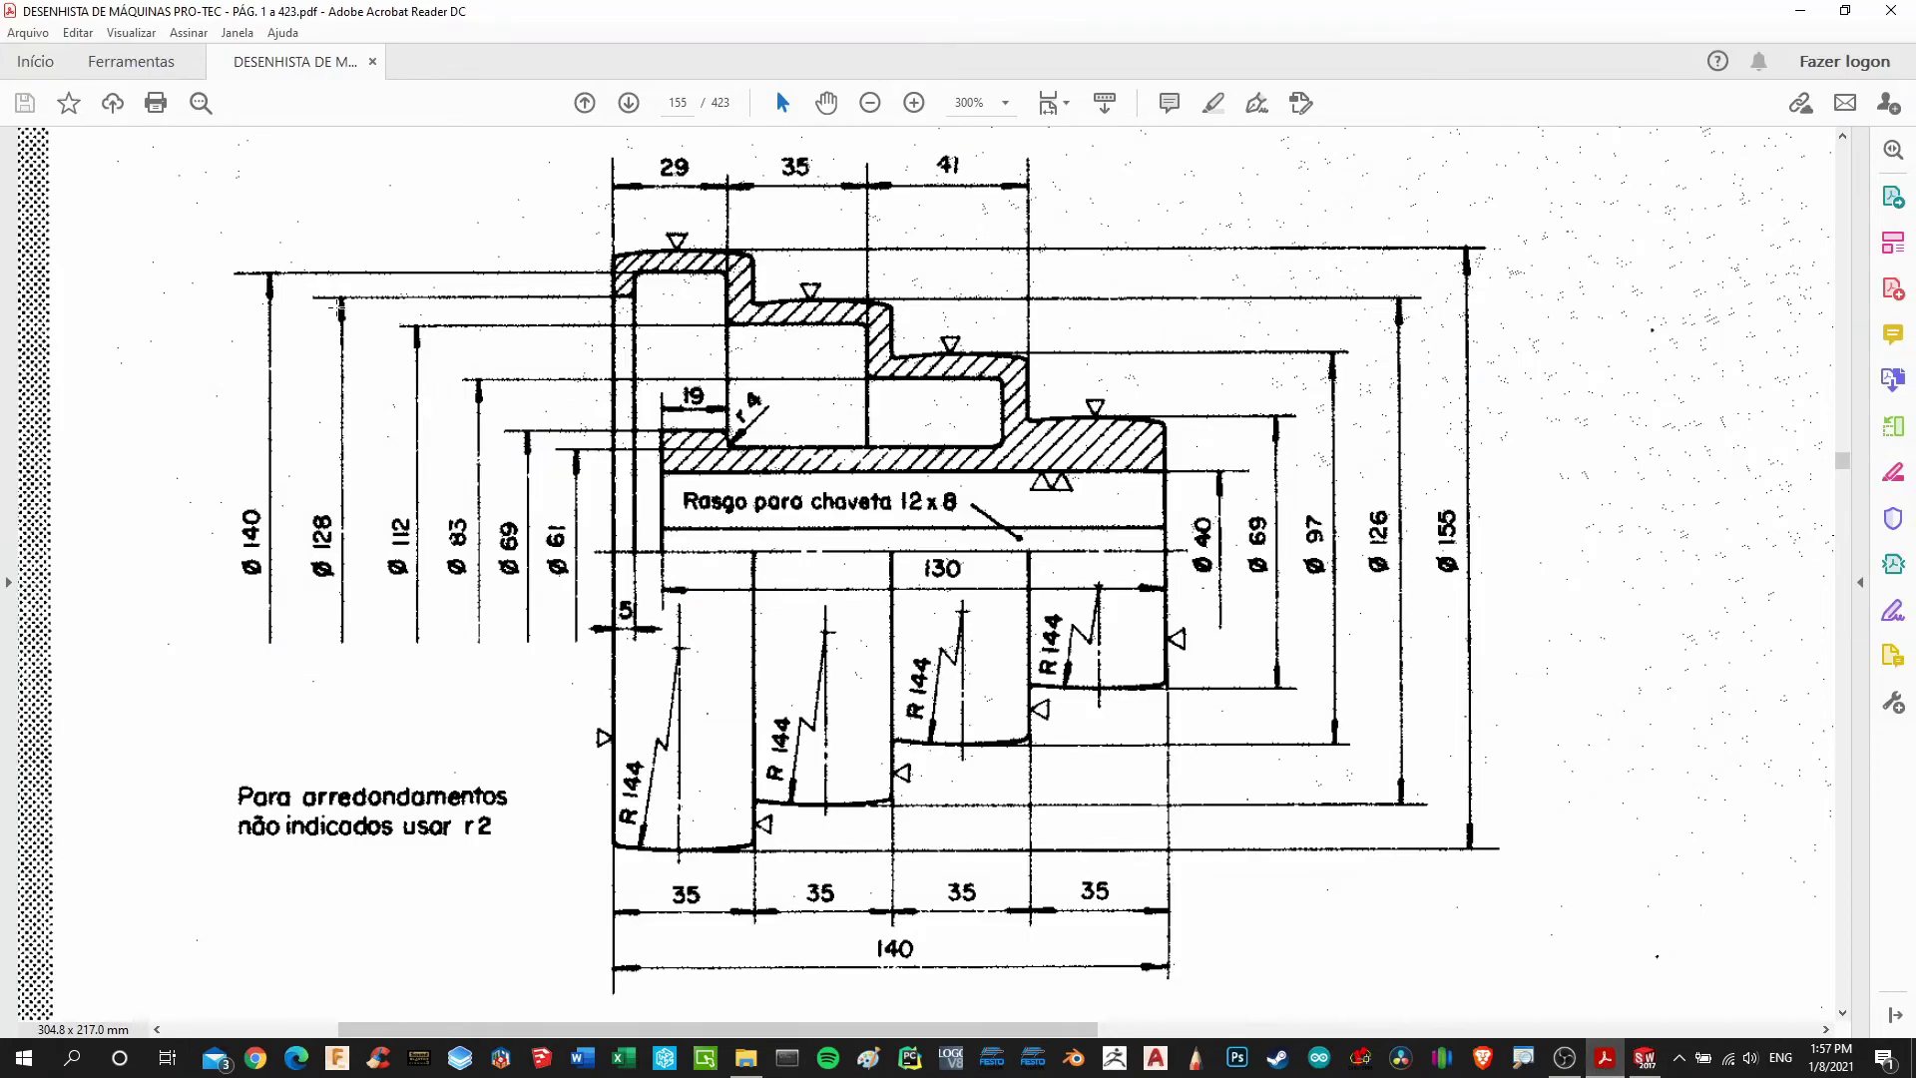
mouse_move(1645, 1064)
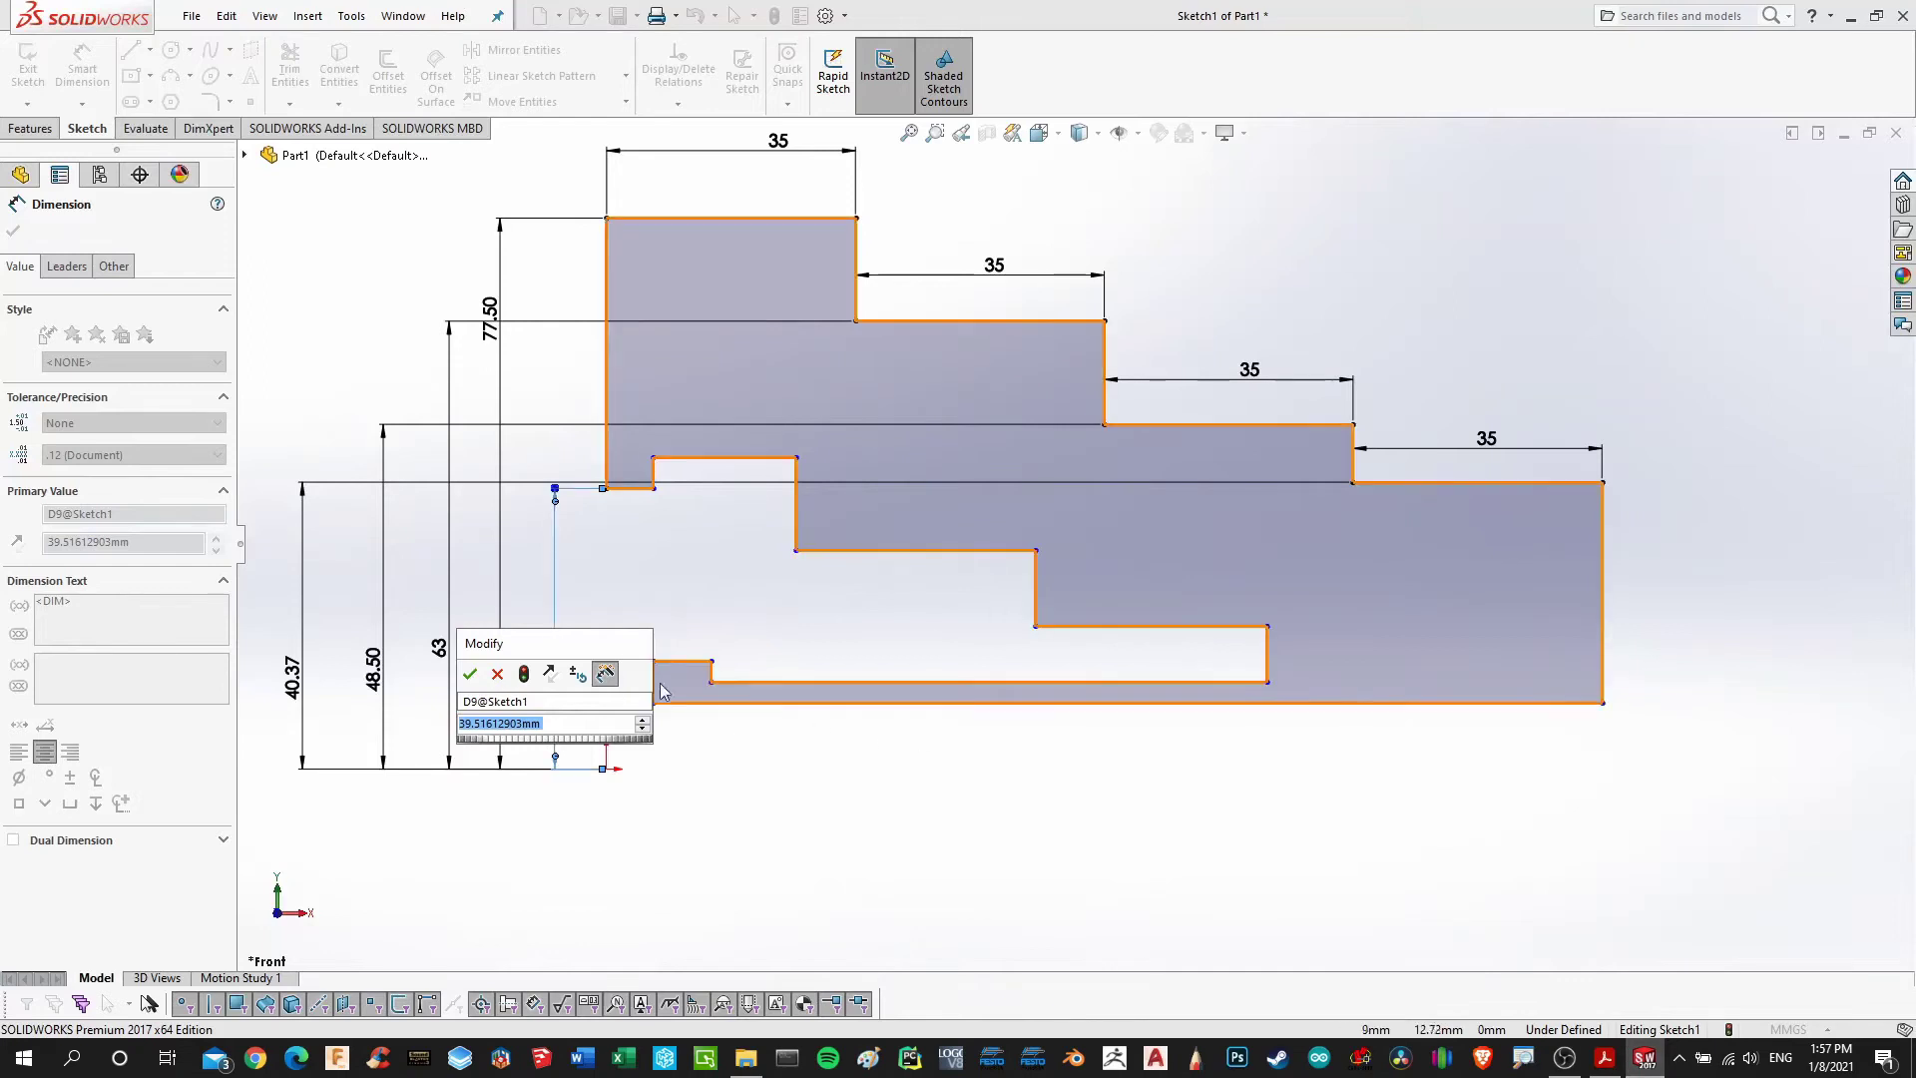
text(128/)
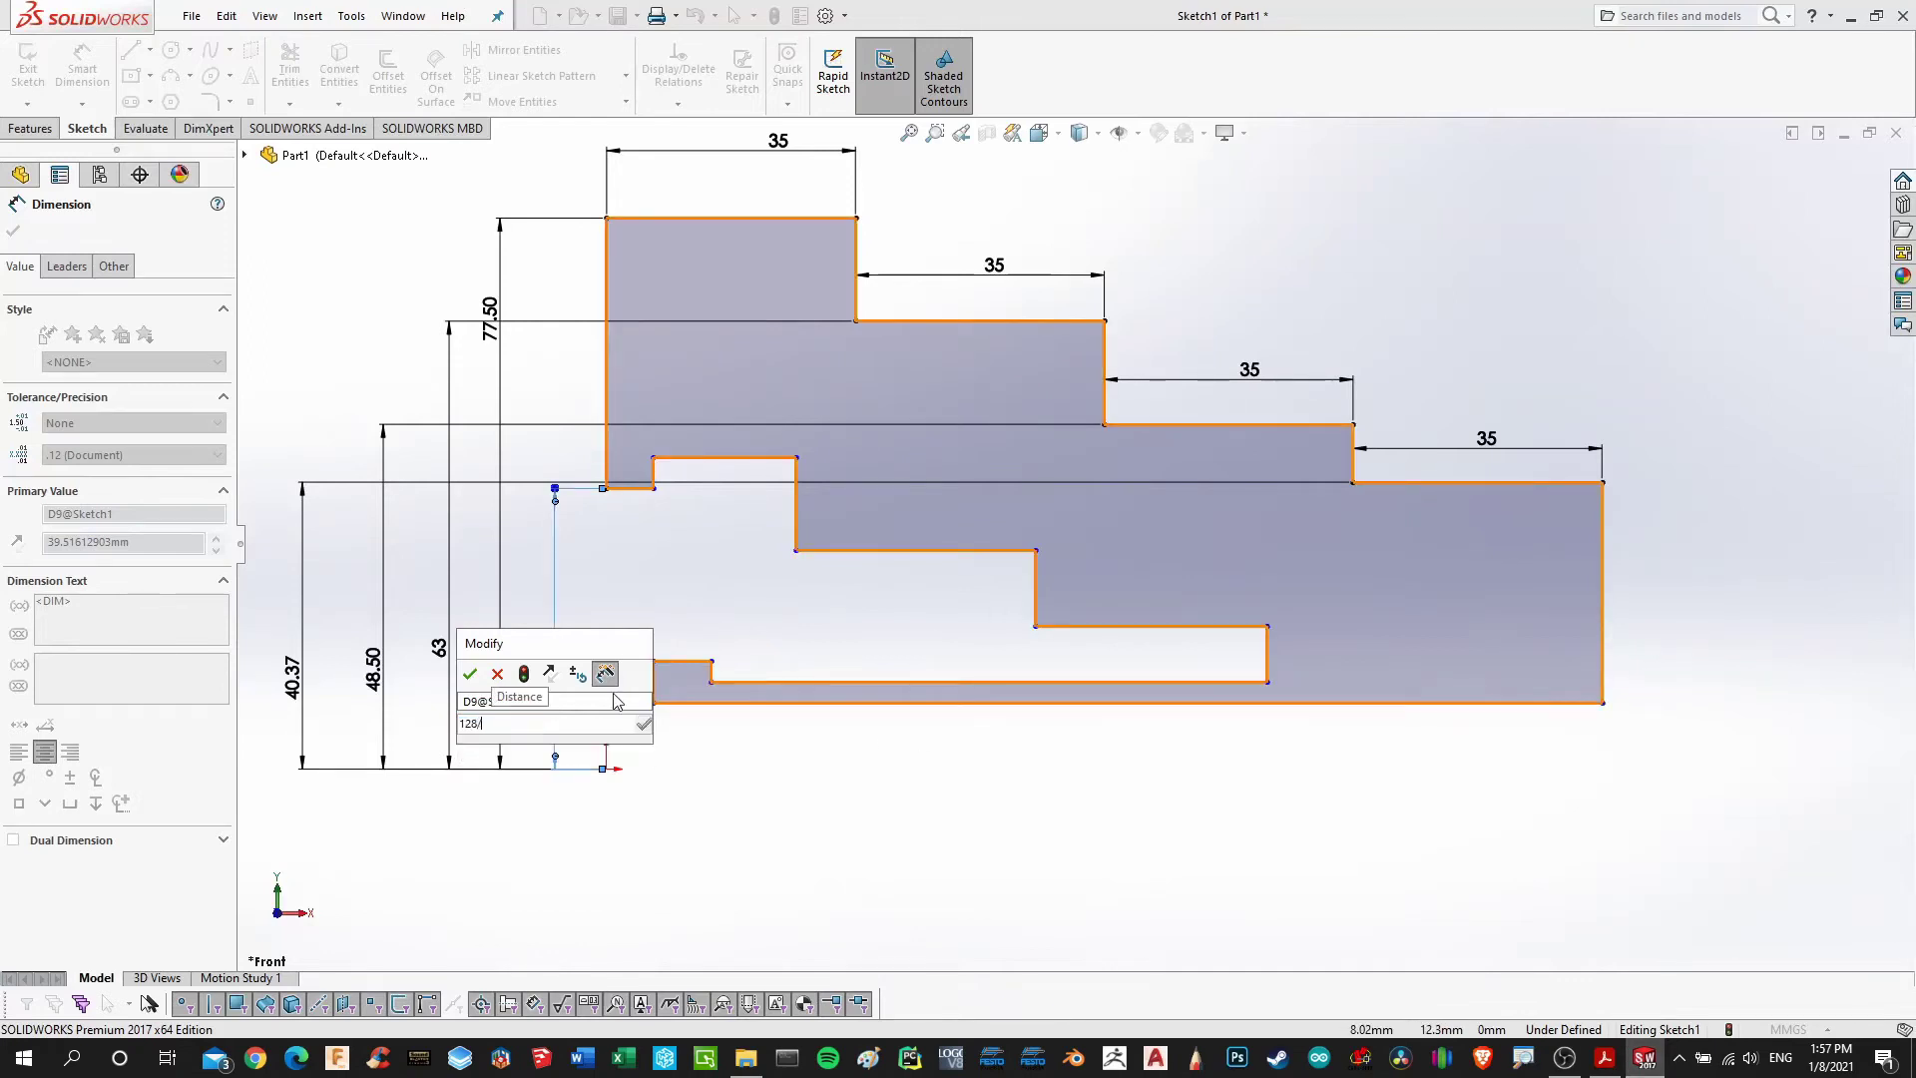
text(2)
key(Return)
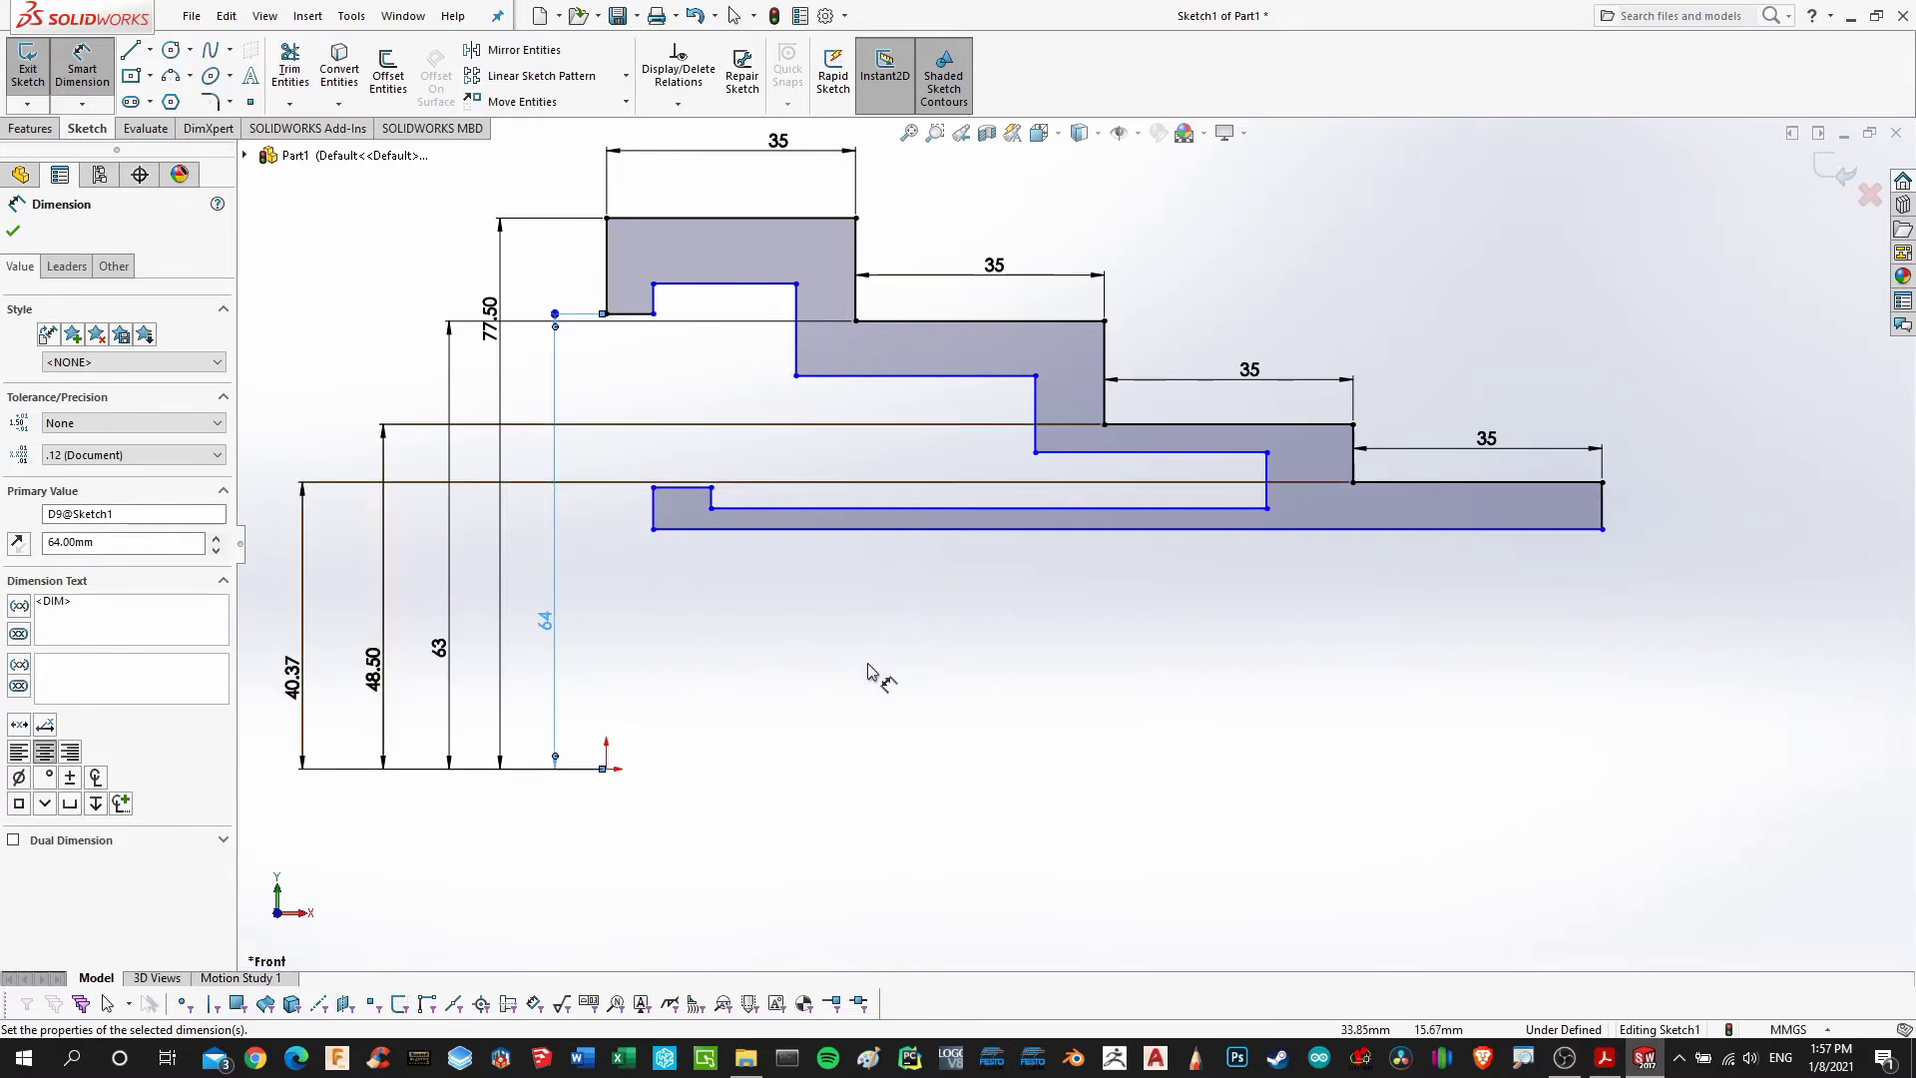
Dimension the long bore line from the origin as 40/2 mm
click(780, 531)
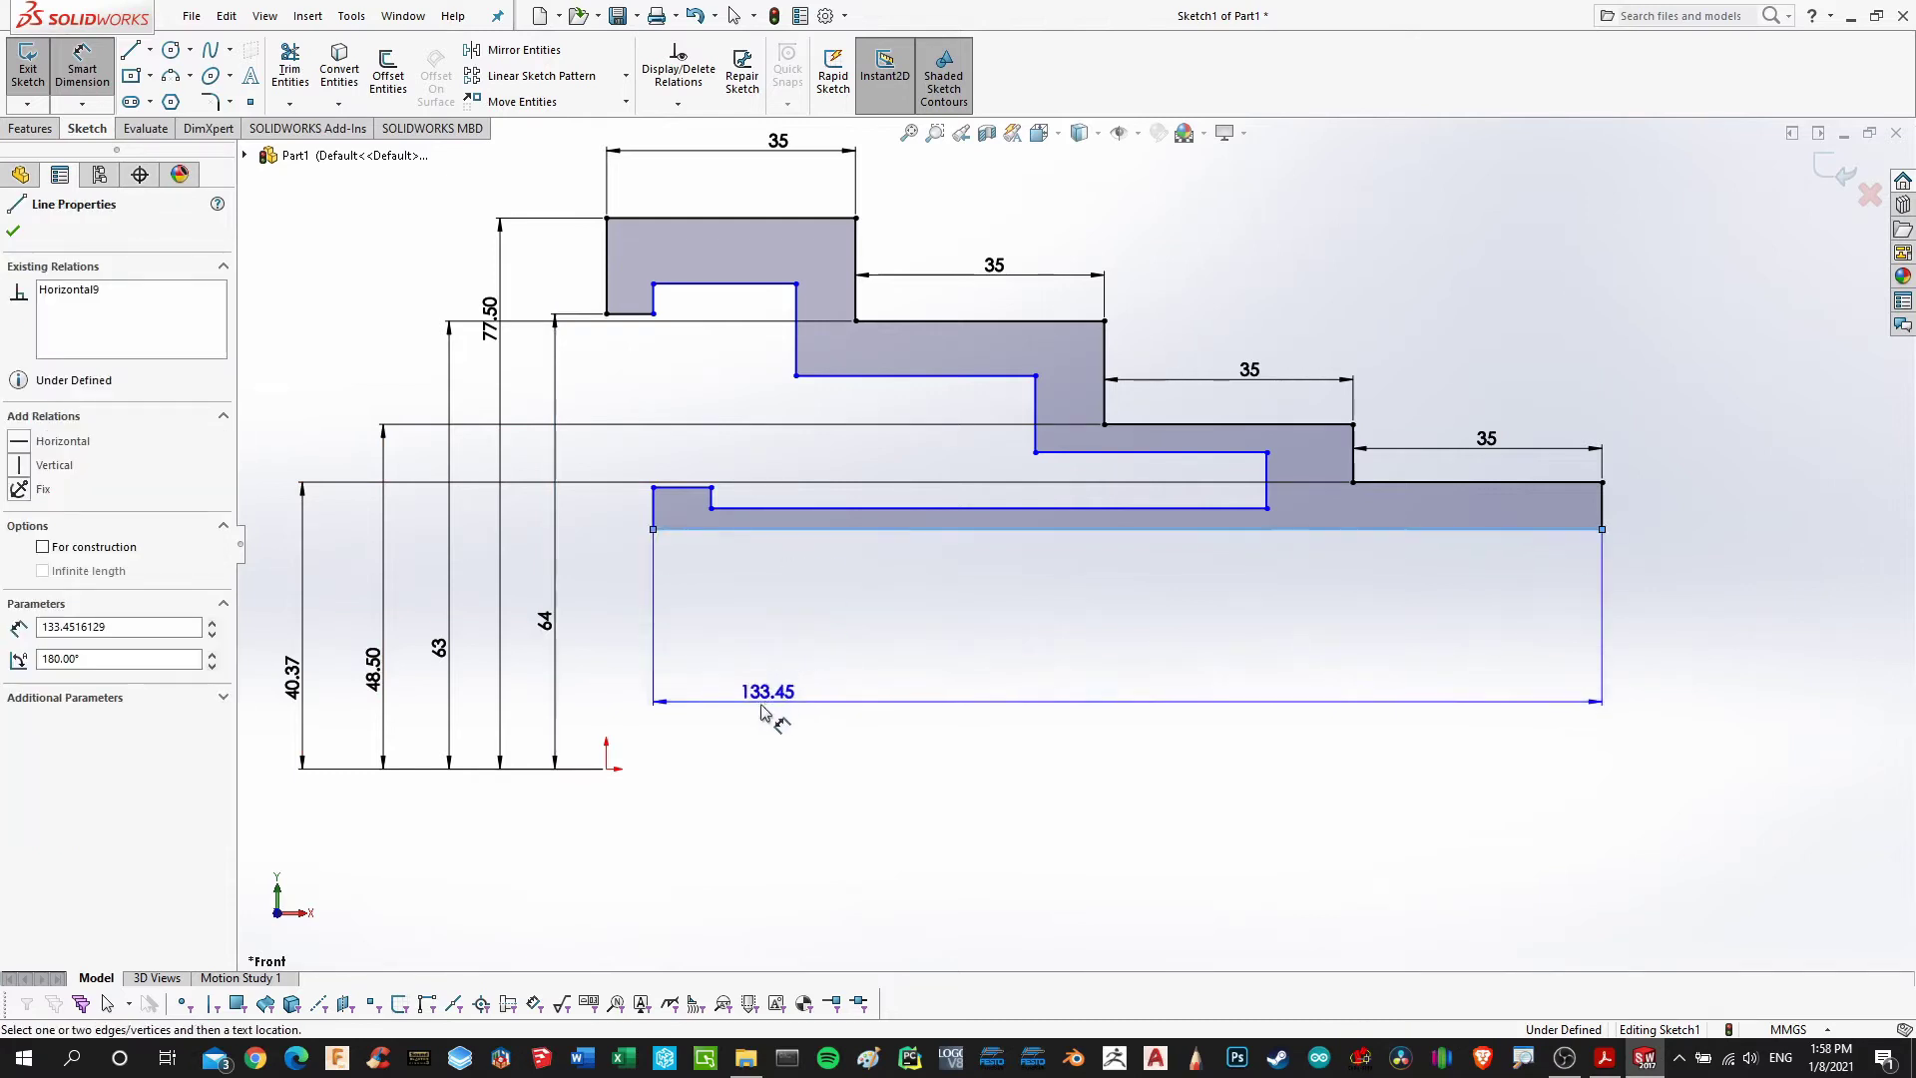
click(609, 768)
click(1758, 739)
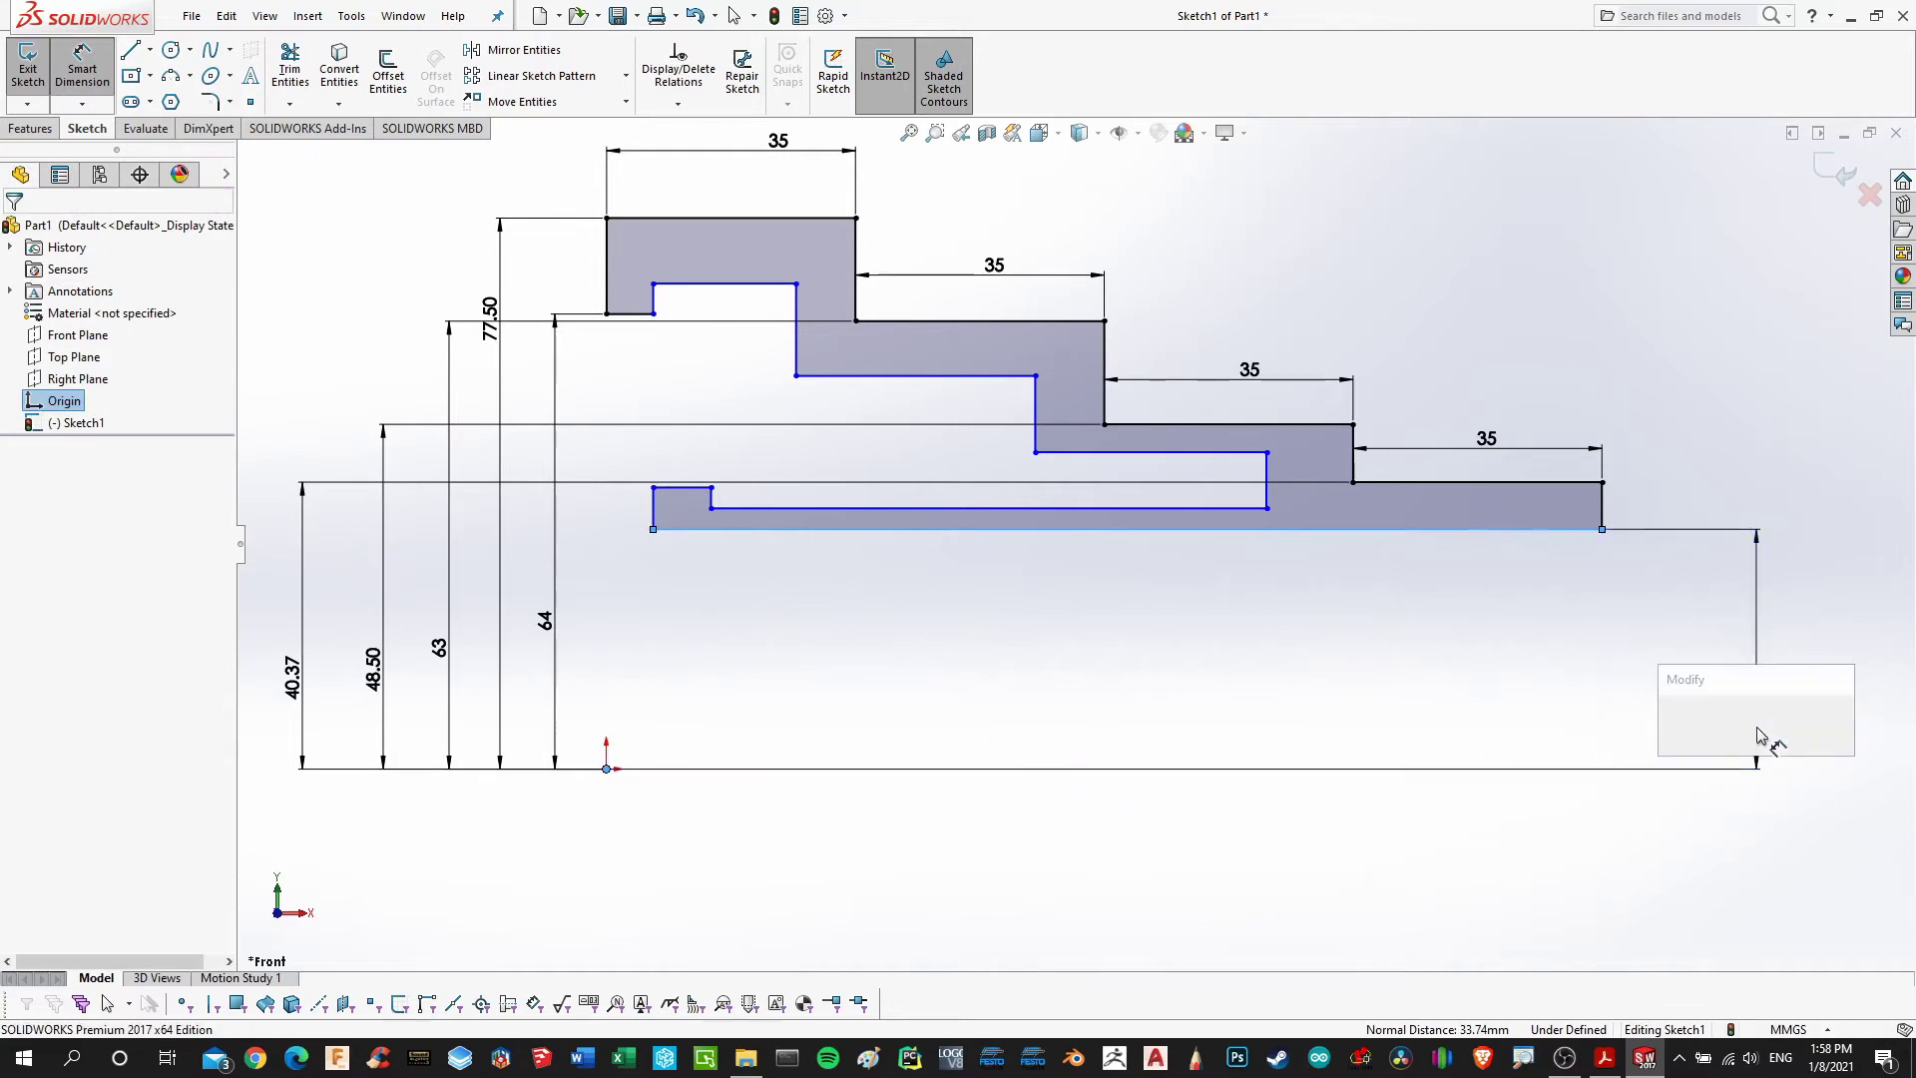
text(40/2)
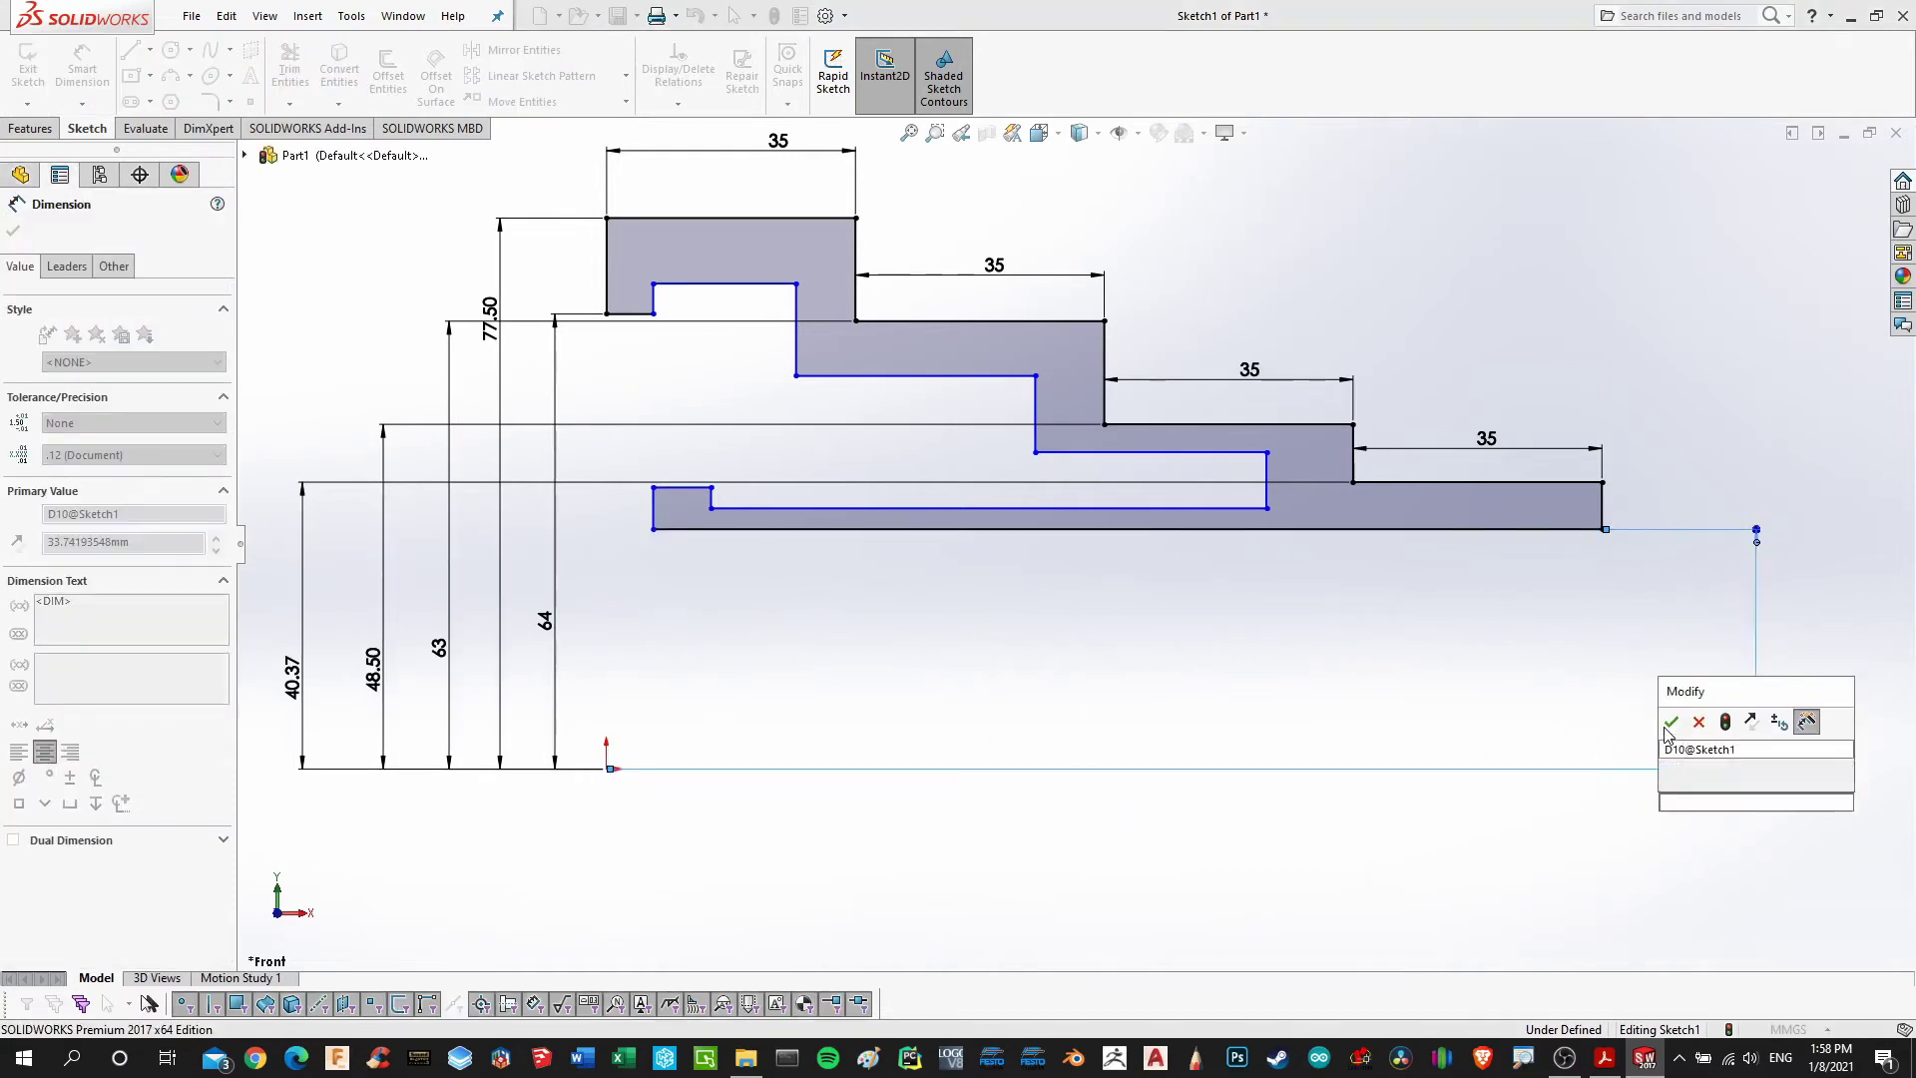
click(1668, 725)
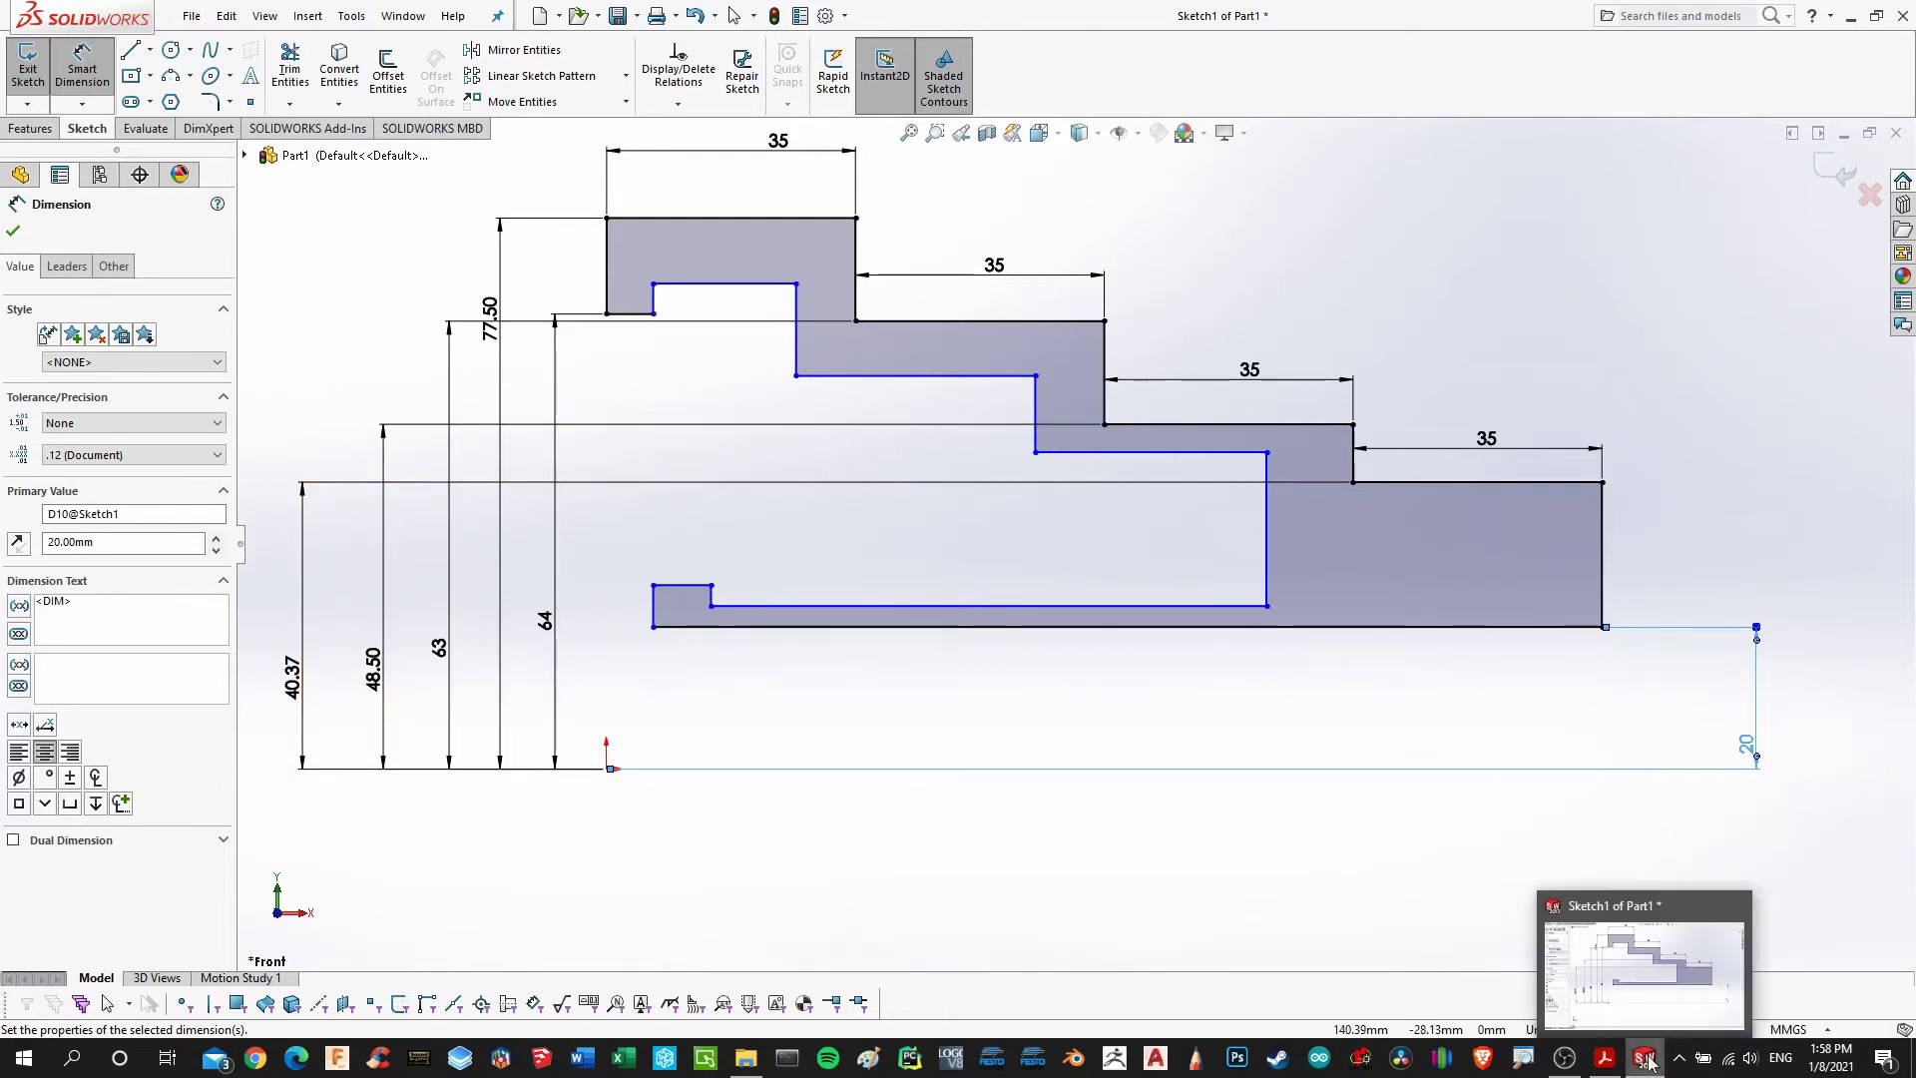
Check the drawing in Adobe Acrobat Reader and dimension the short lip line's width as 5 mm in SOLIDWORKS
click(1592, 1056)
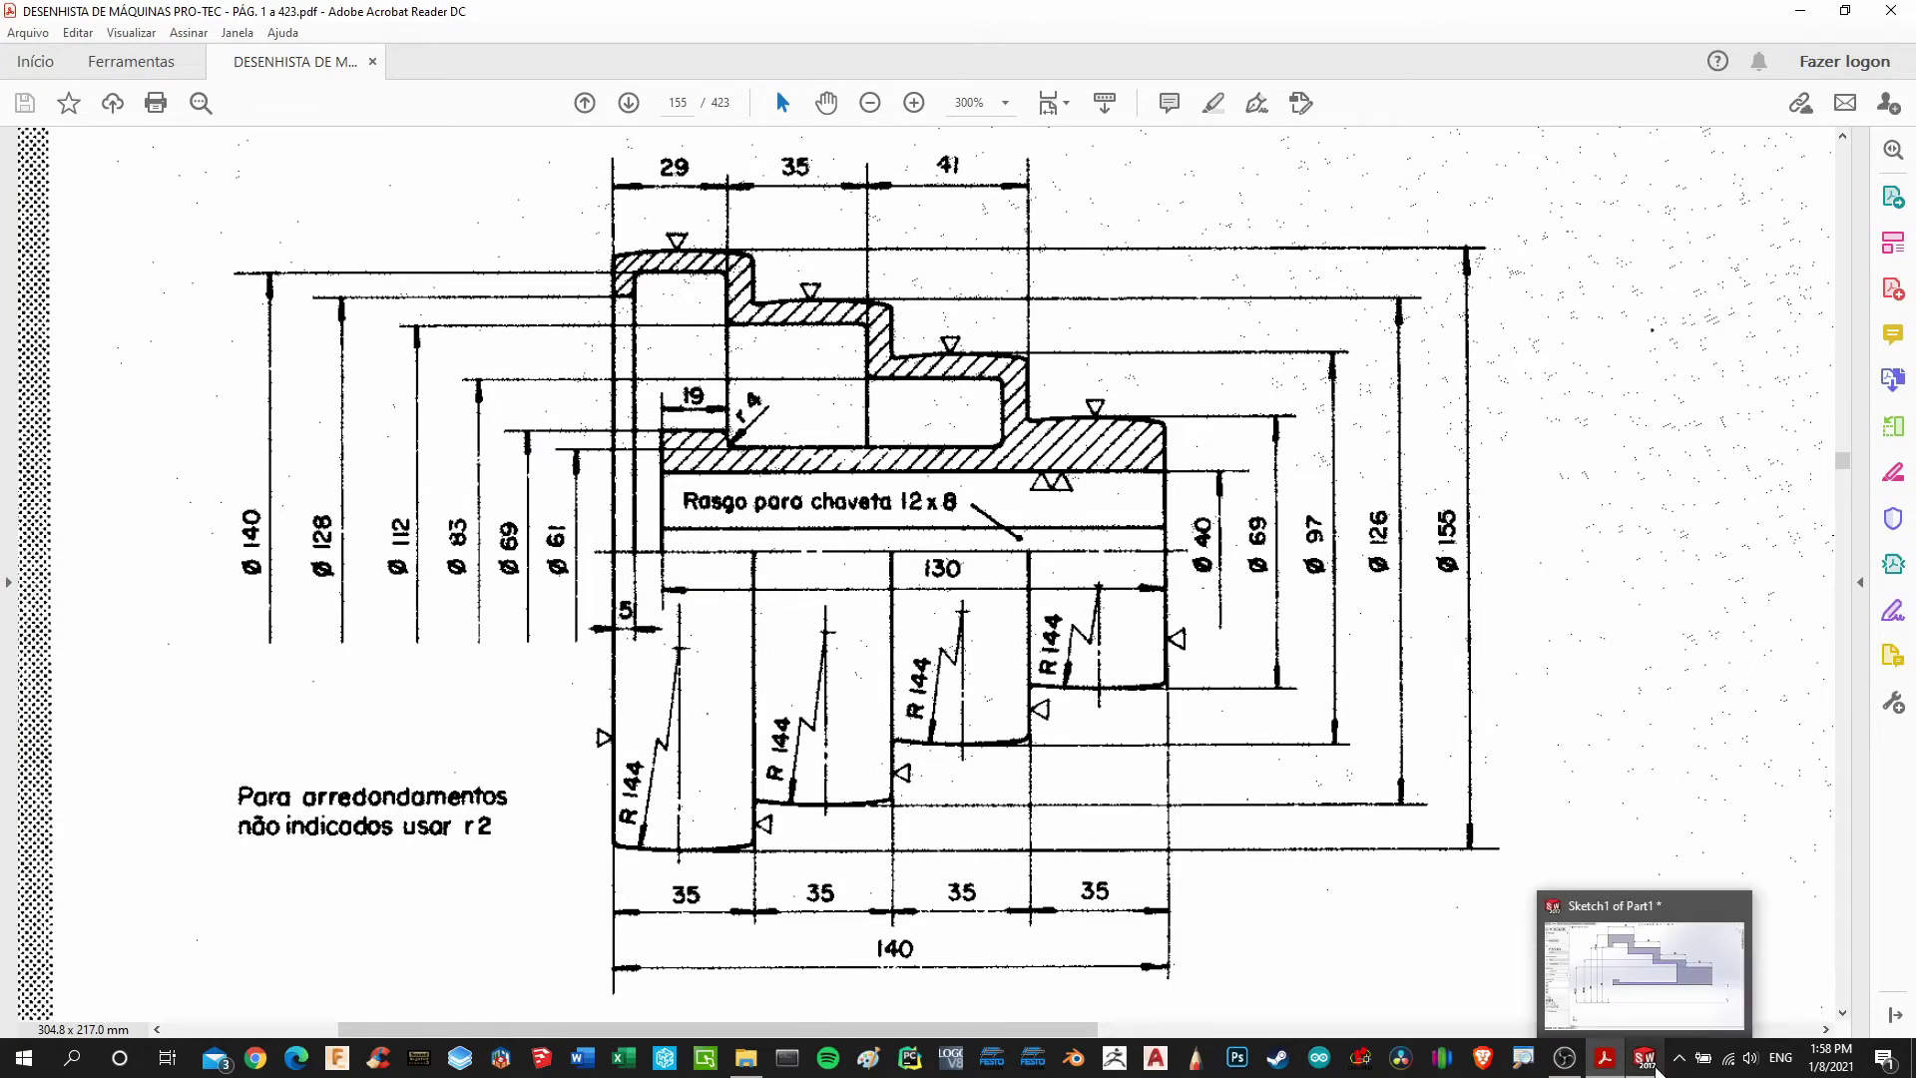
click(1644, 1055)
click(630, 314)
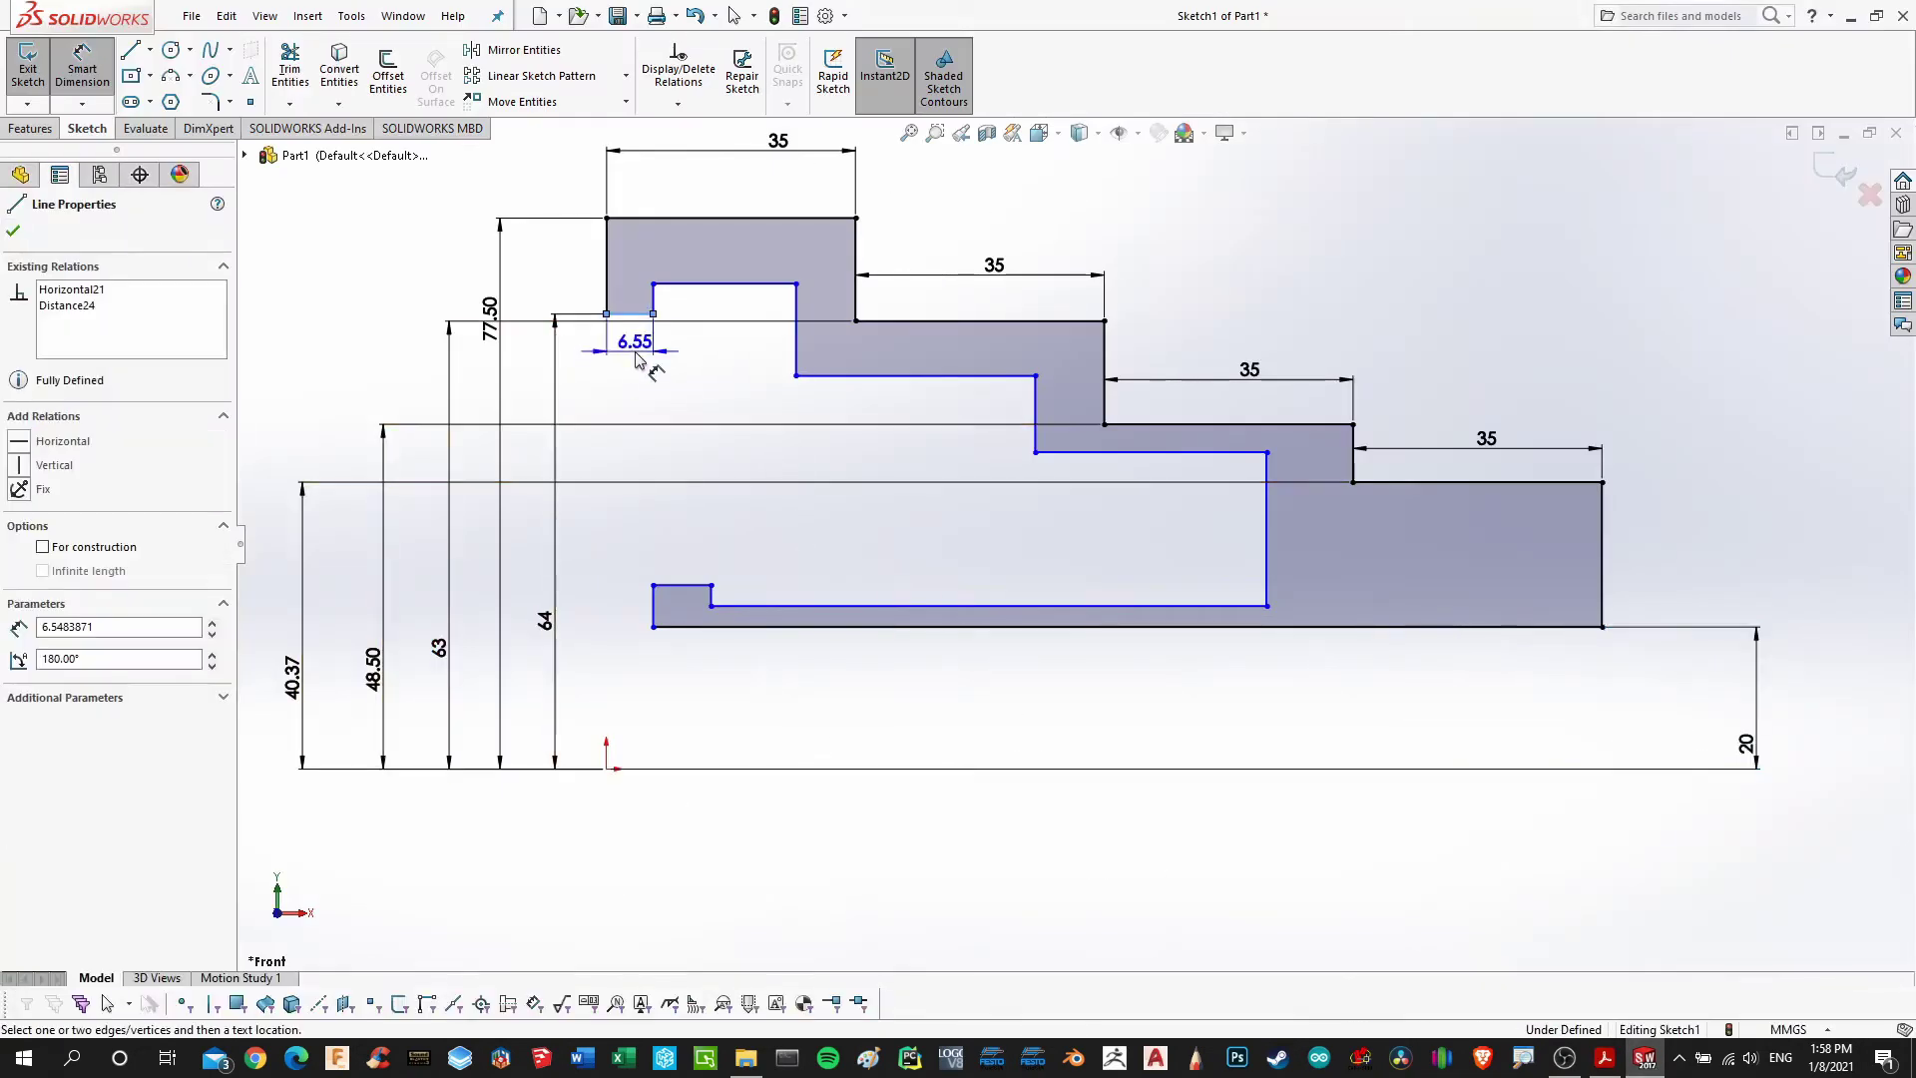
click(628, 383)
text(5)
key(Return)
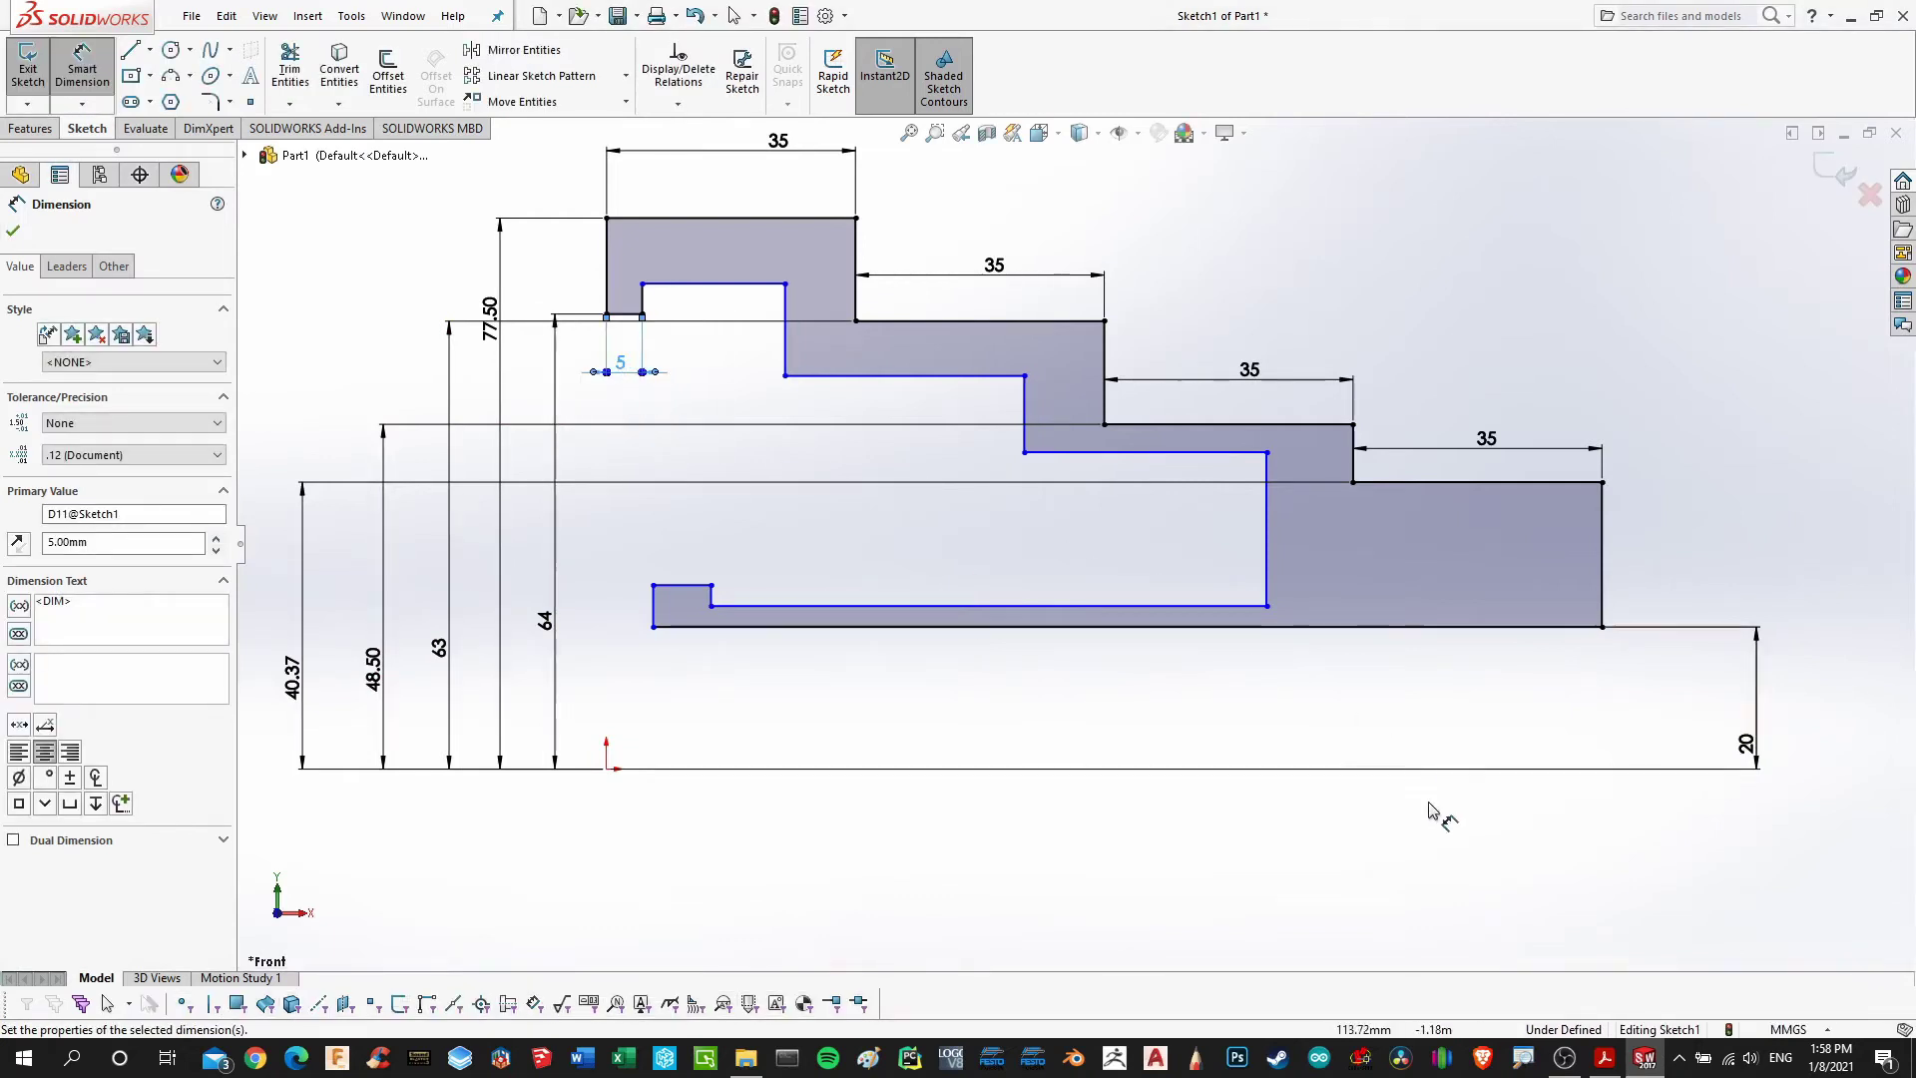
Check the drawing in Adobe Acrobat Reader and dimension the highest inner recess line from the origin as 140/2 mm in SOLIDWORKS
mouse_move(1654, 1064)
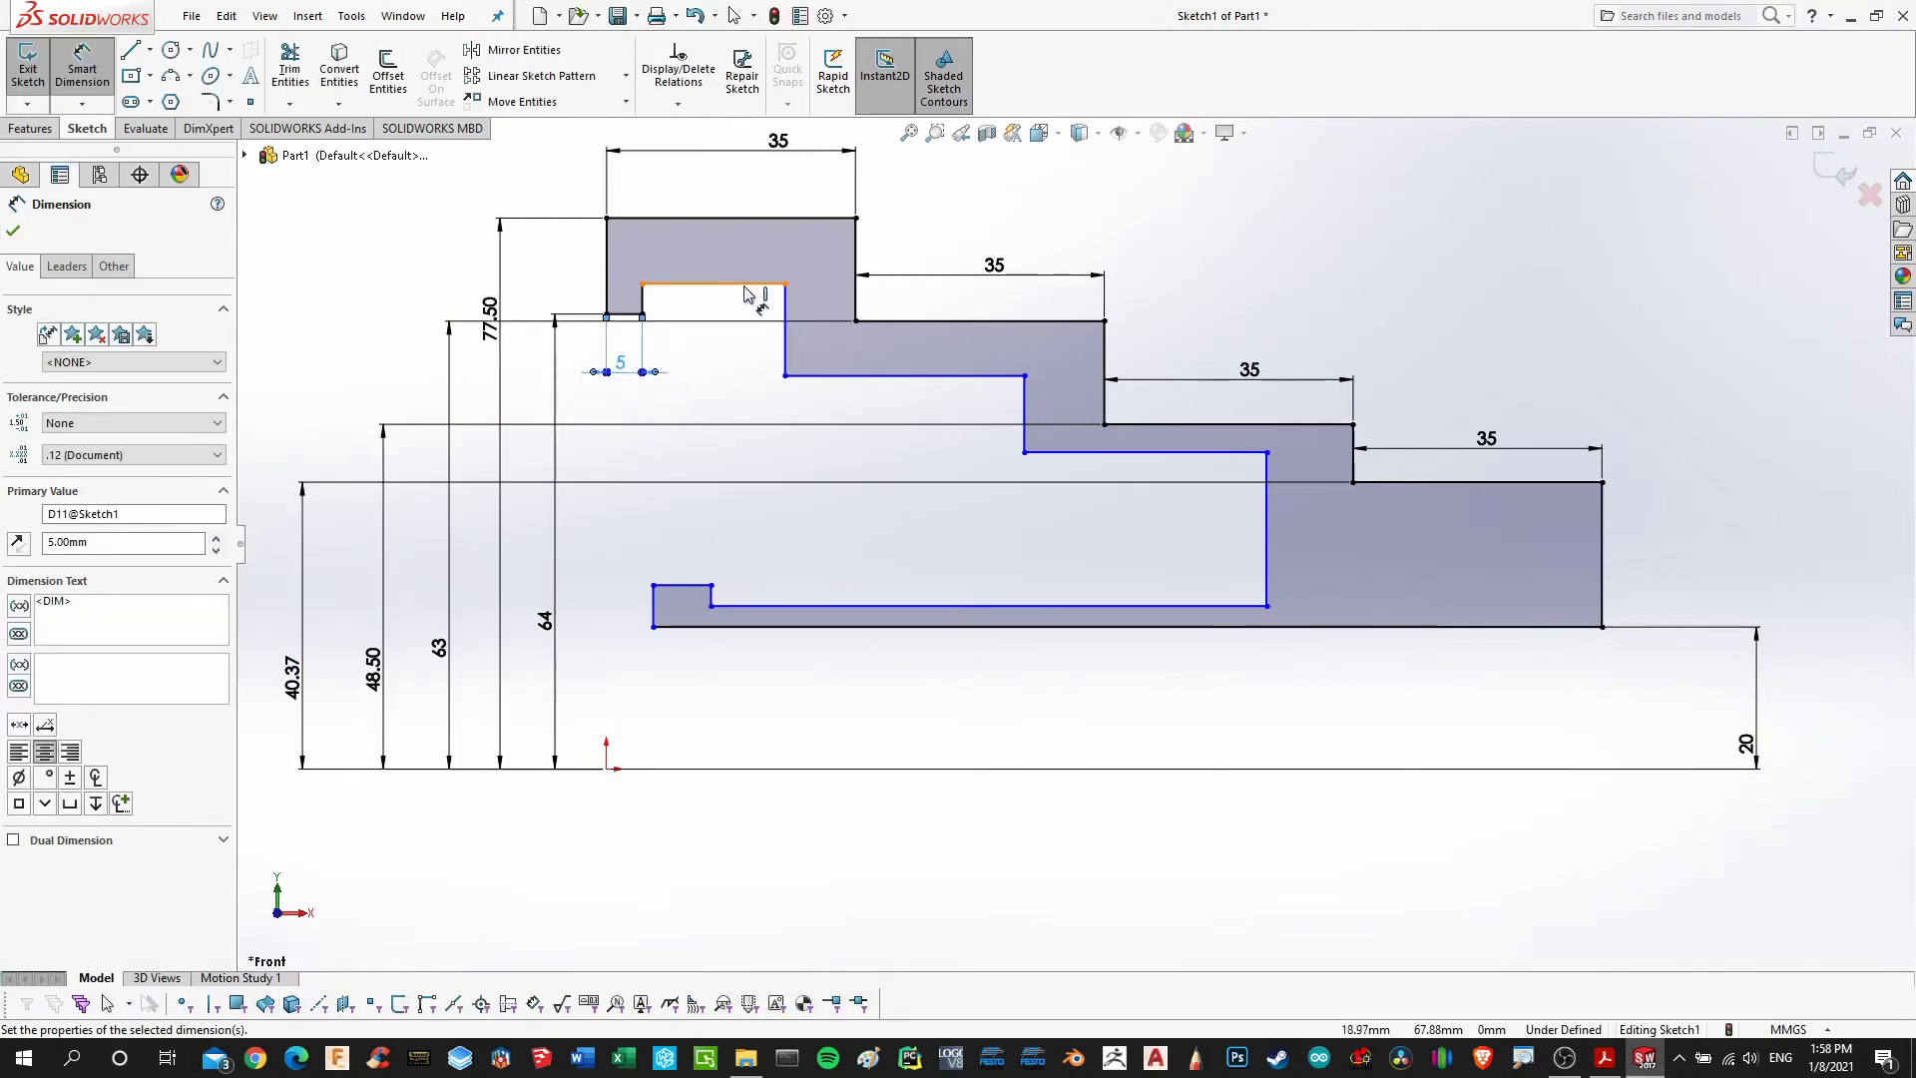
click(1609, 1055)
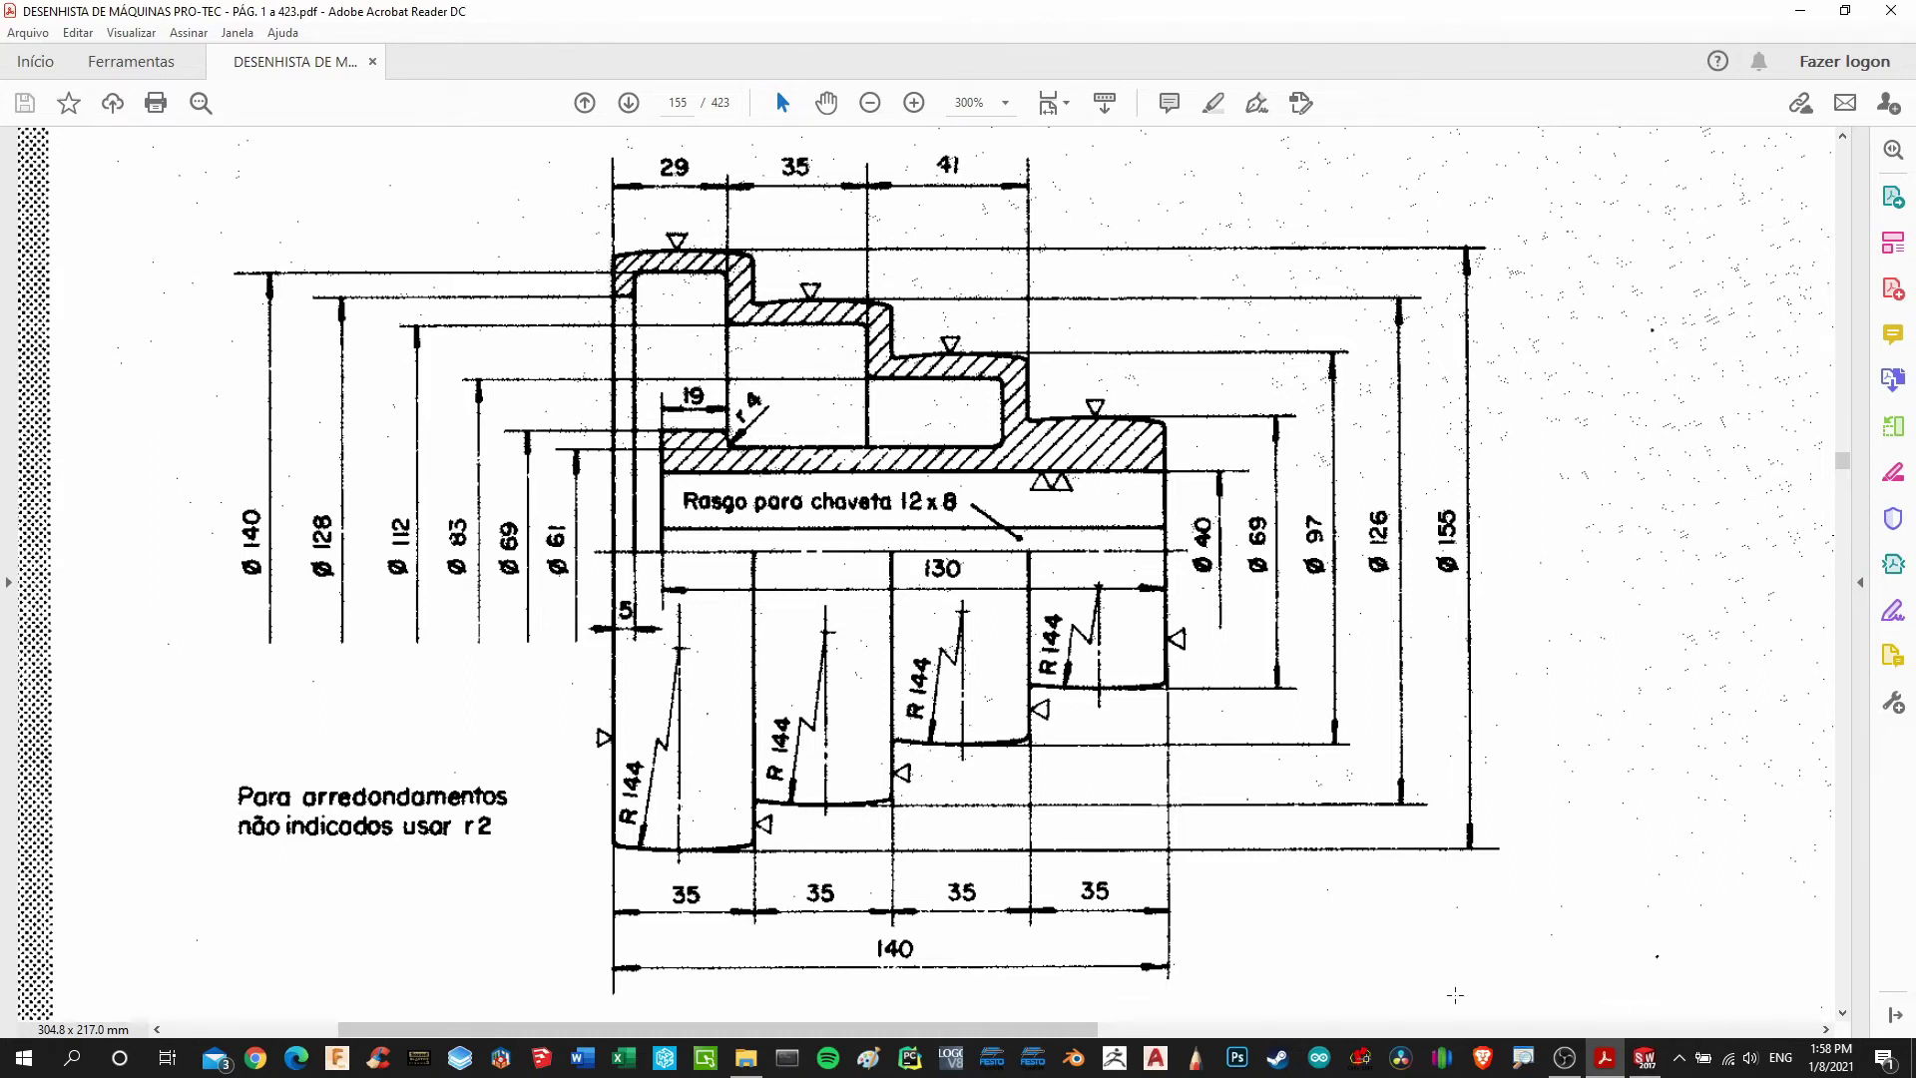
mouse_move(1564, 1055)
click(1644, 1056)
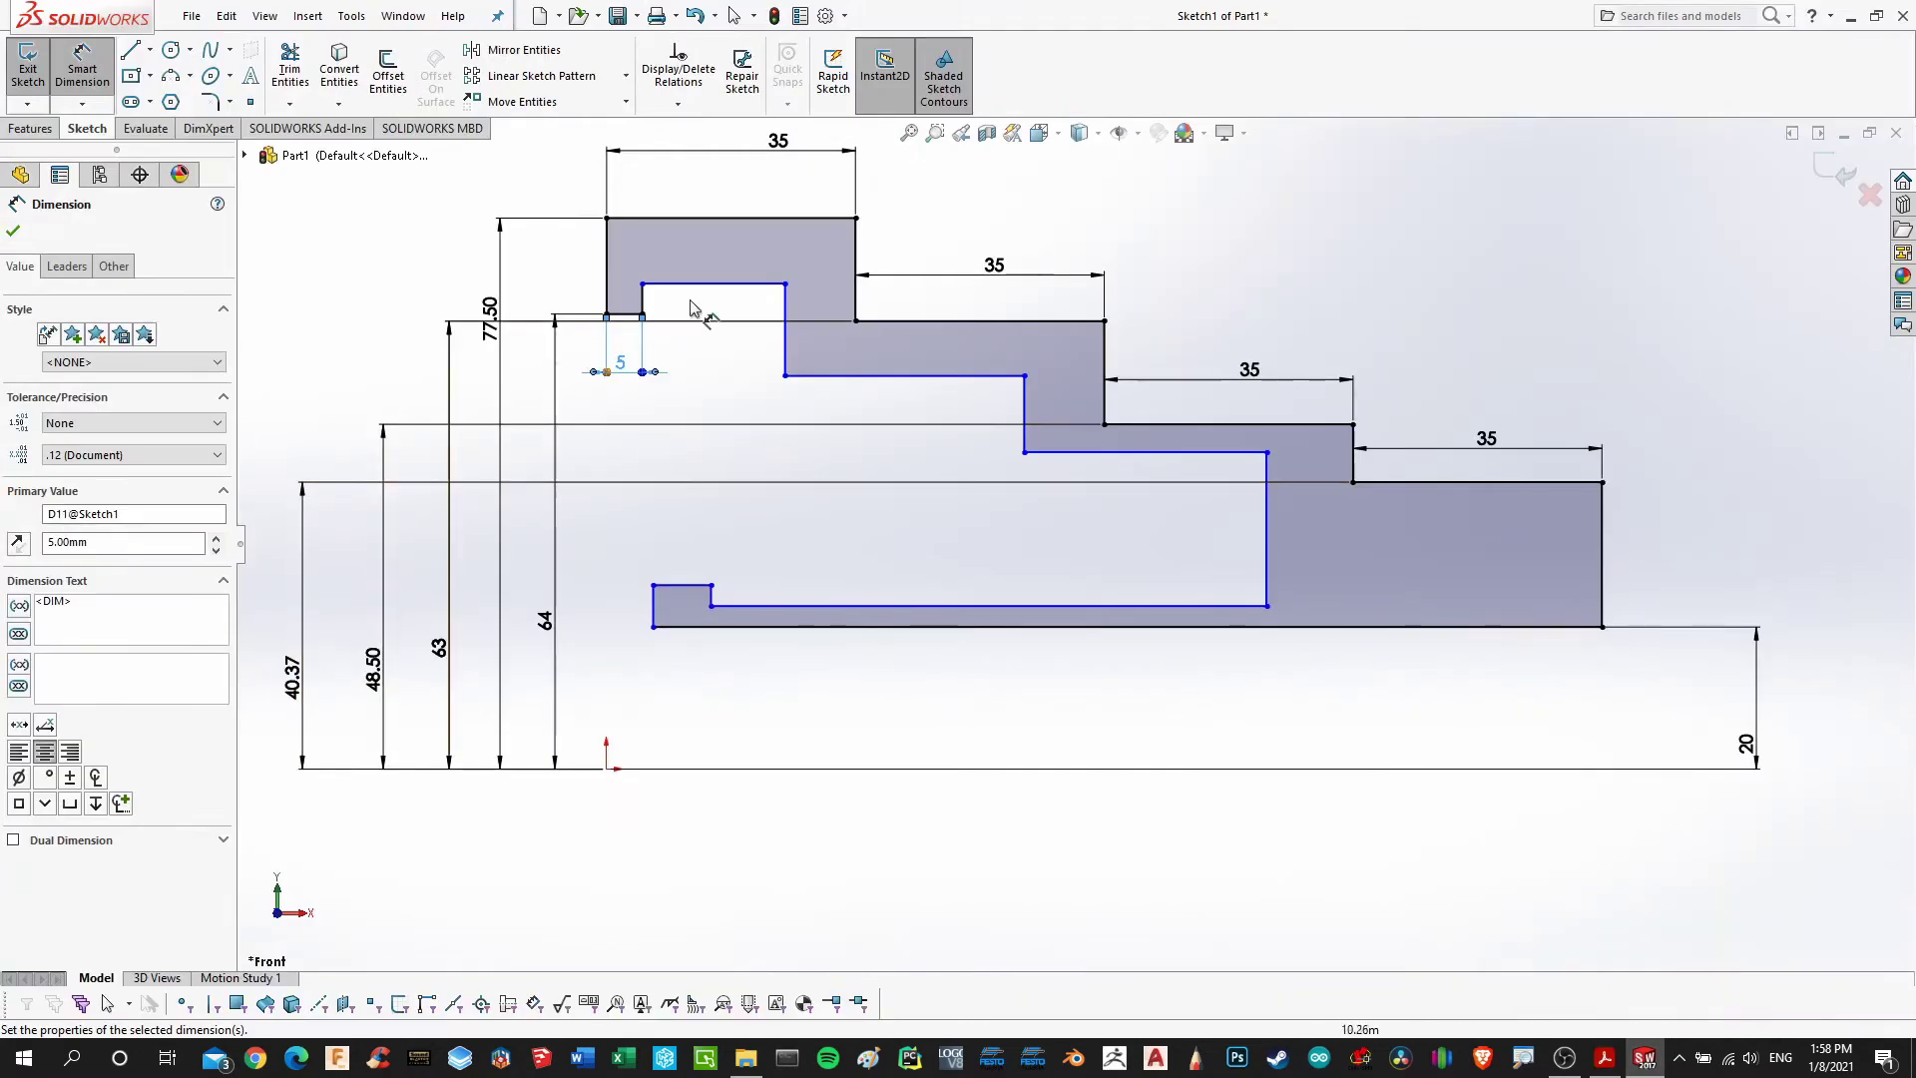
click(704, 284)
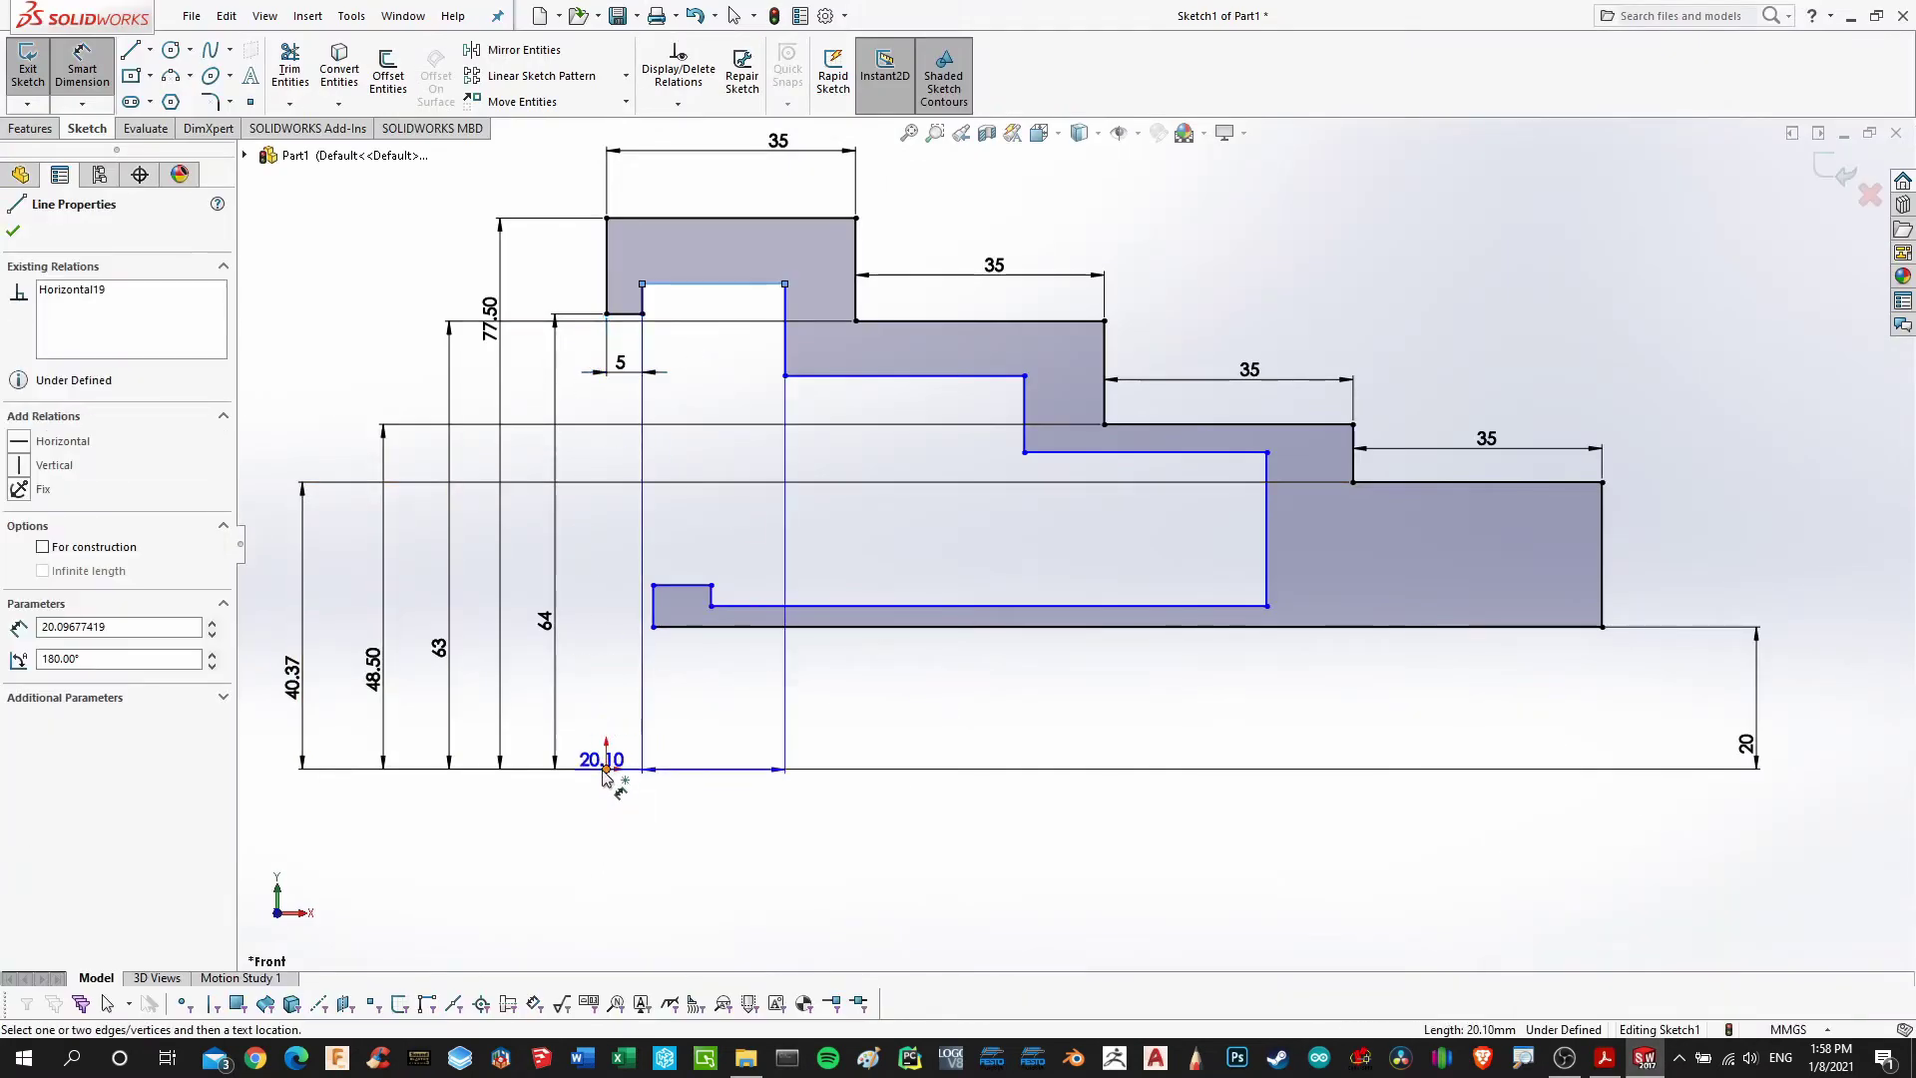
click(606, 769)
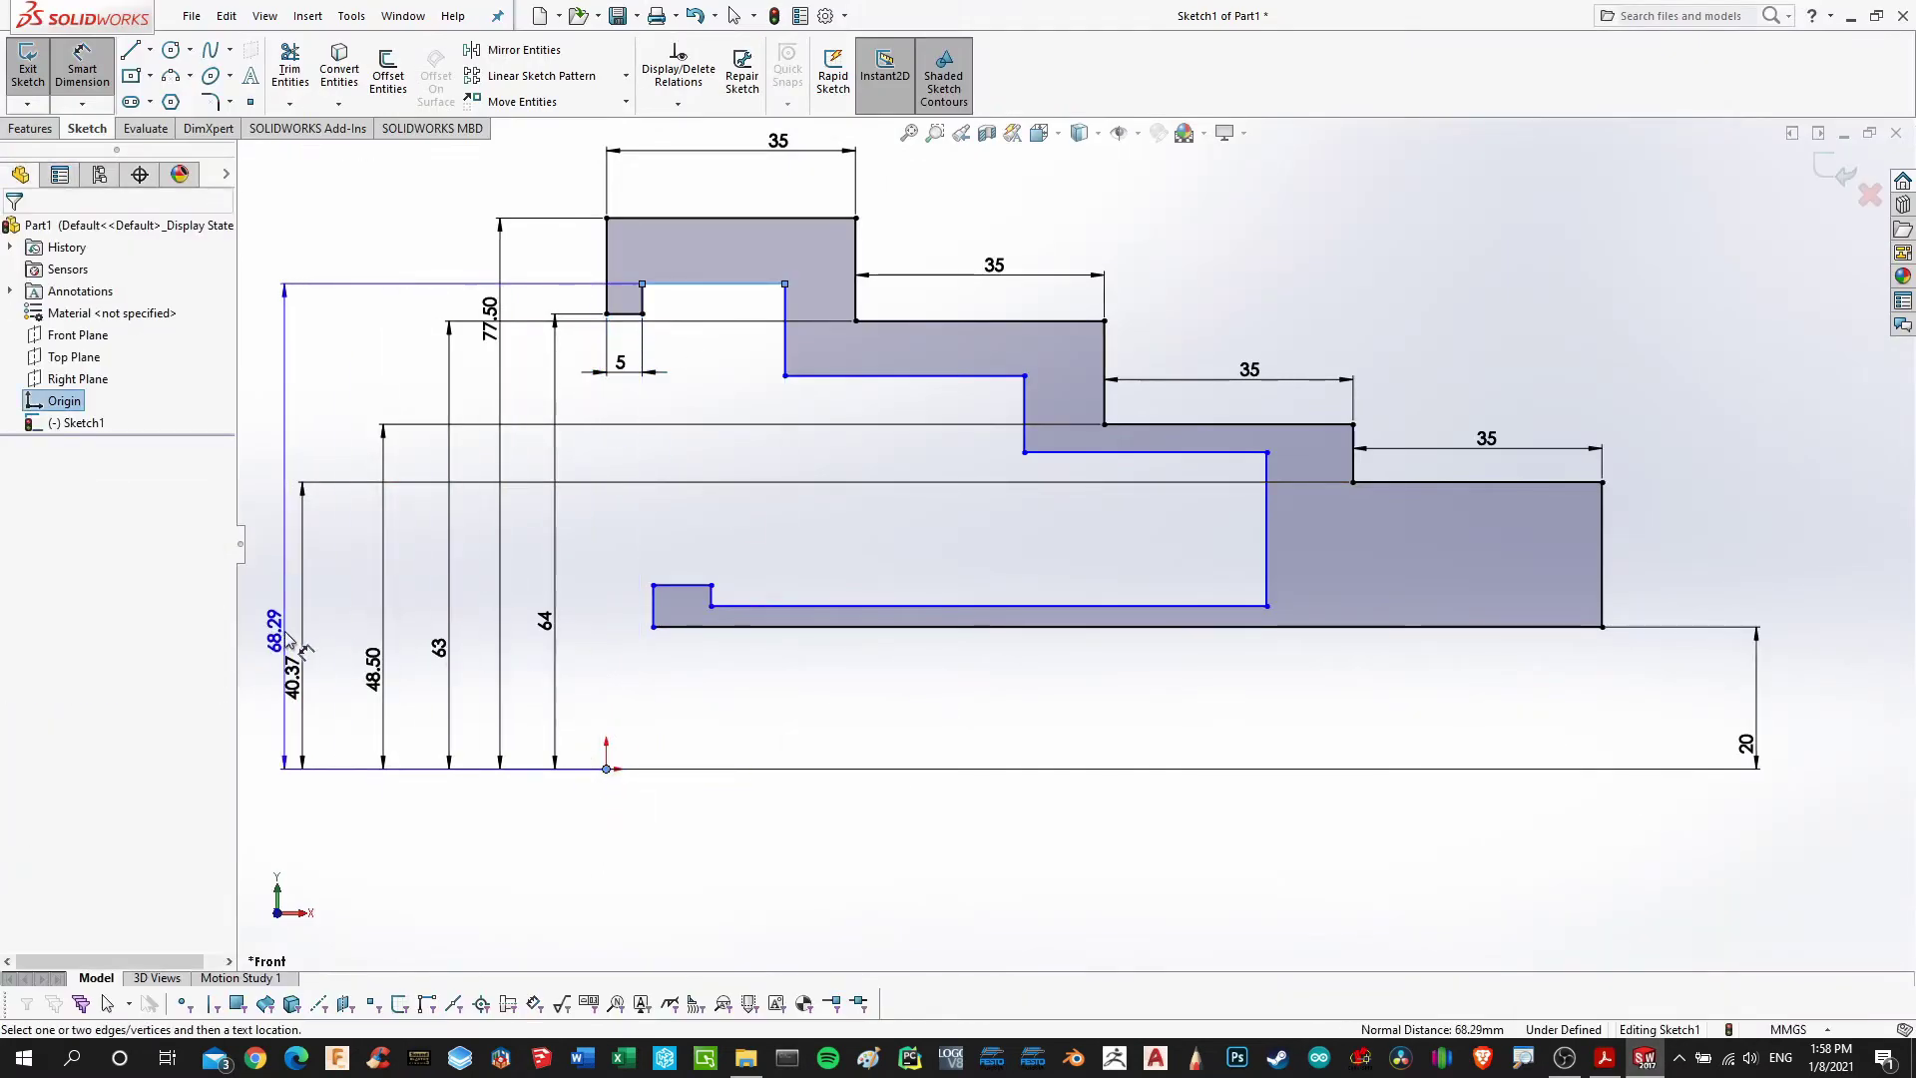
click(283, 640)
text(140/2)
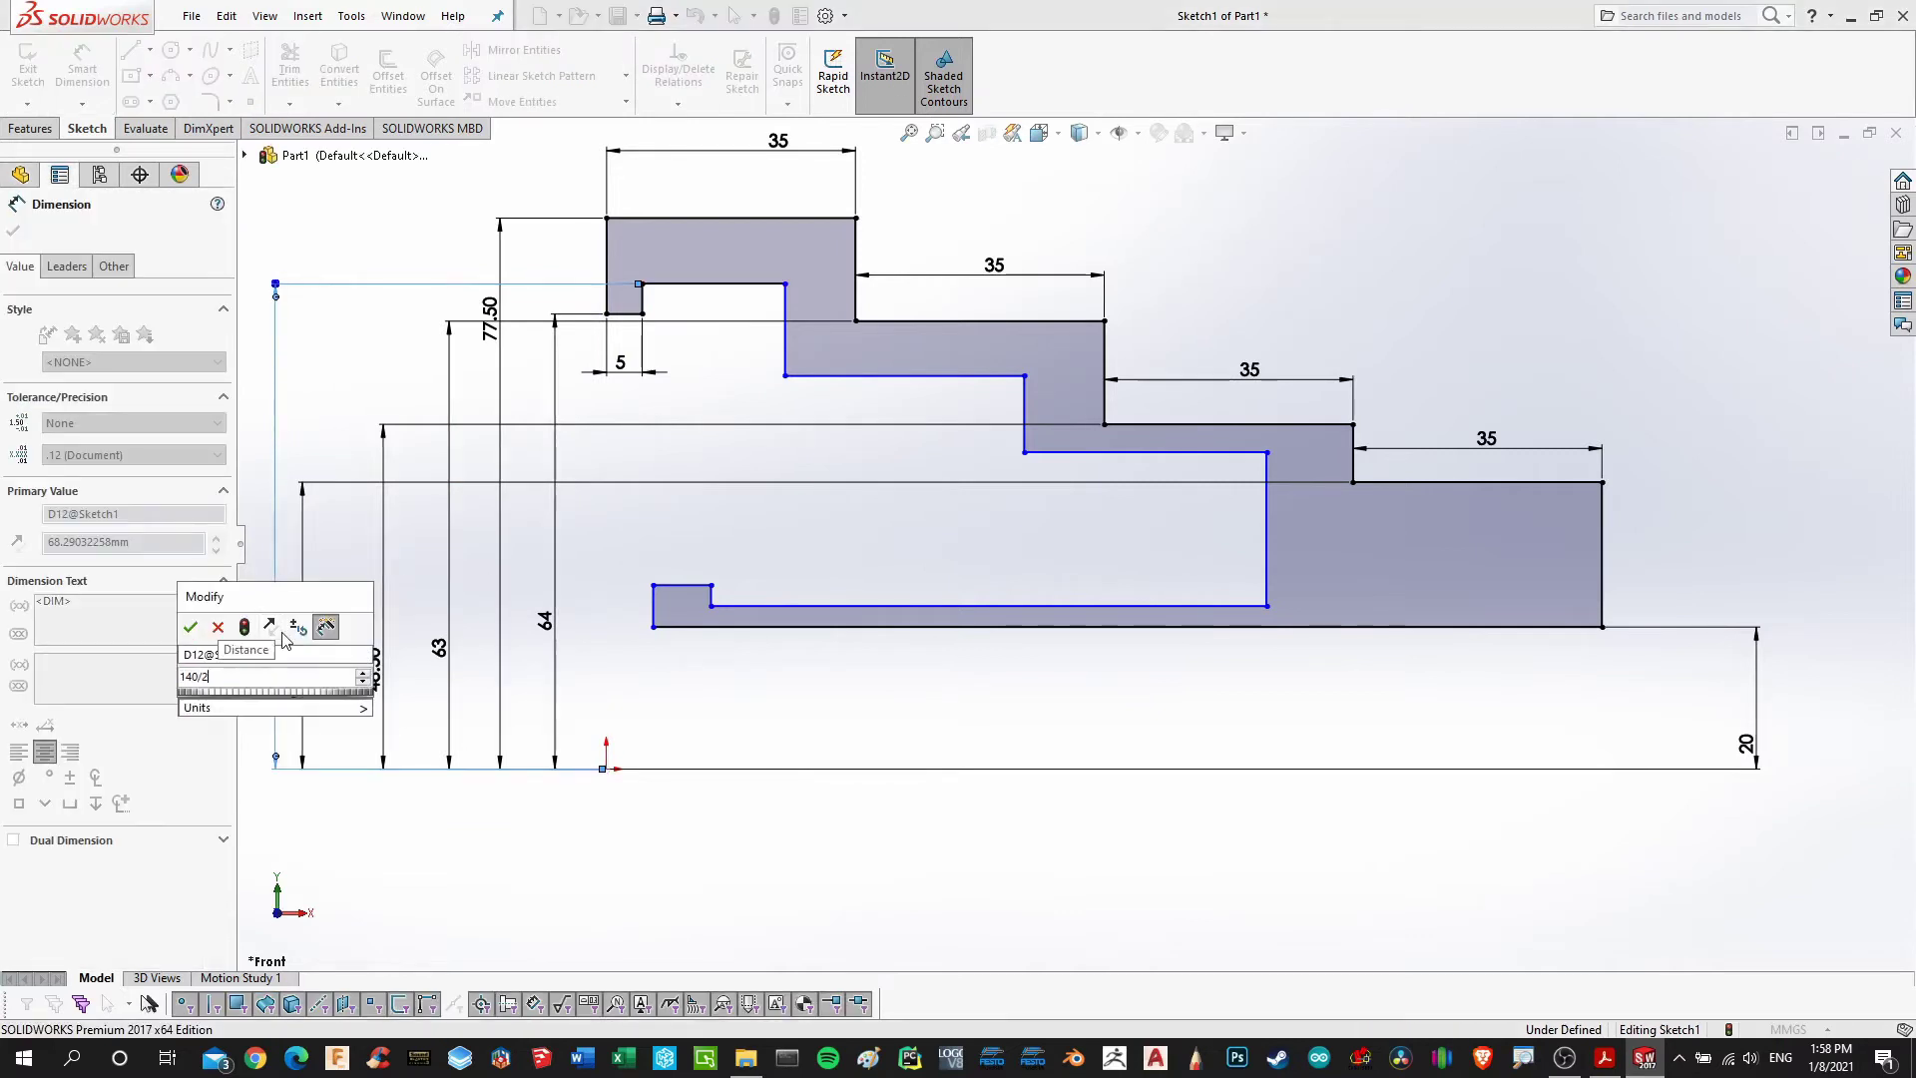
key(Return)
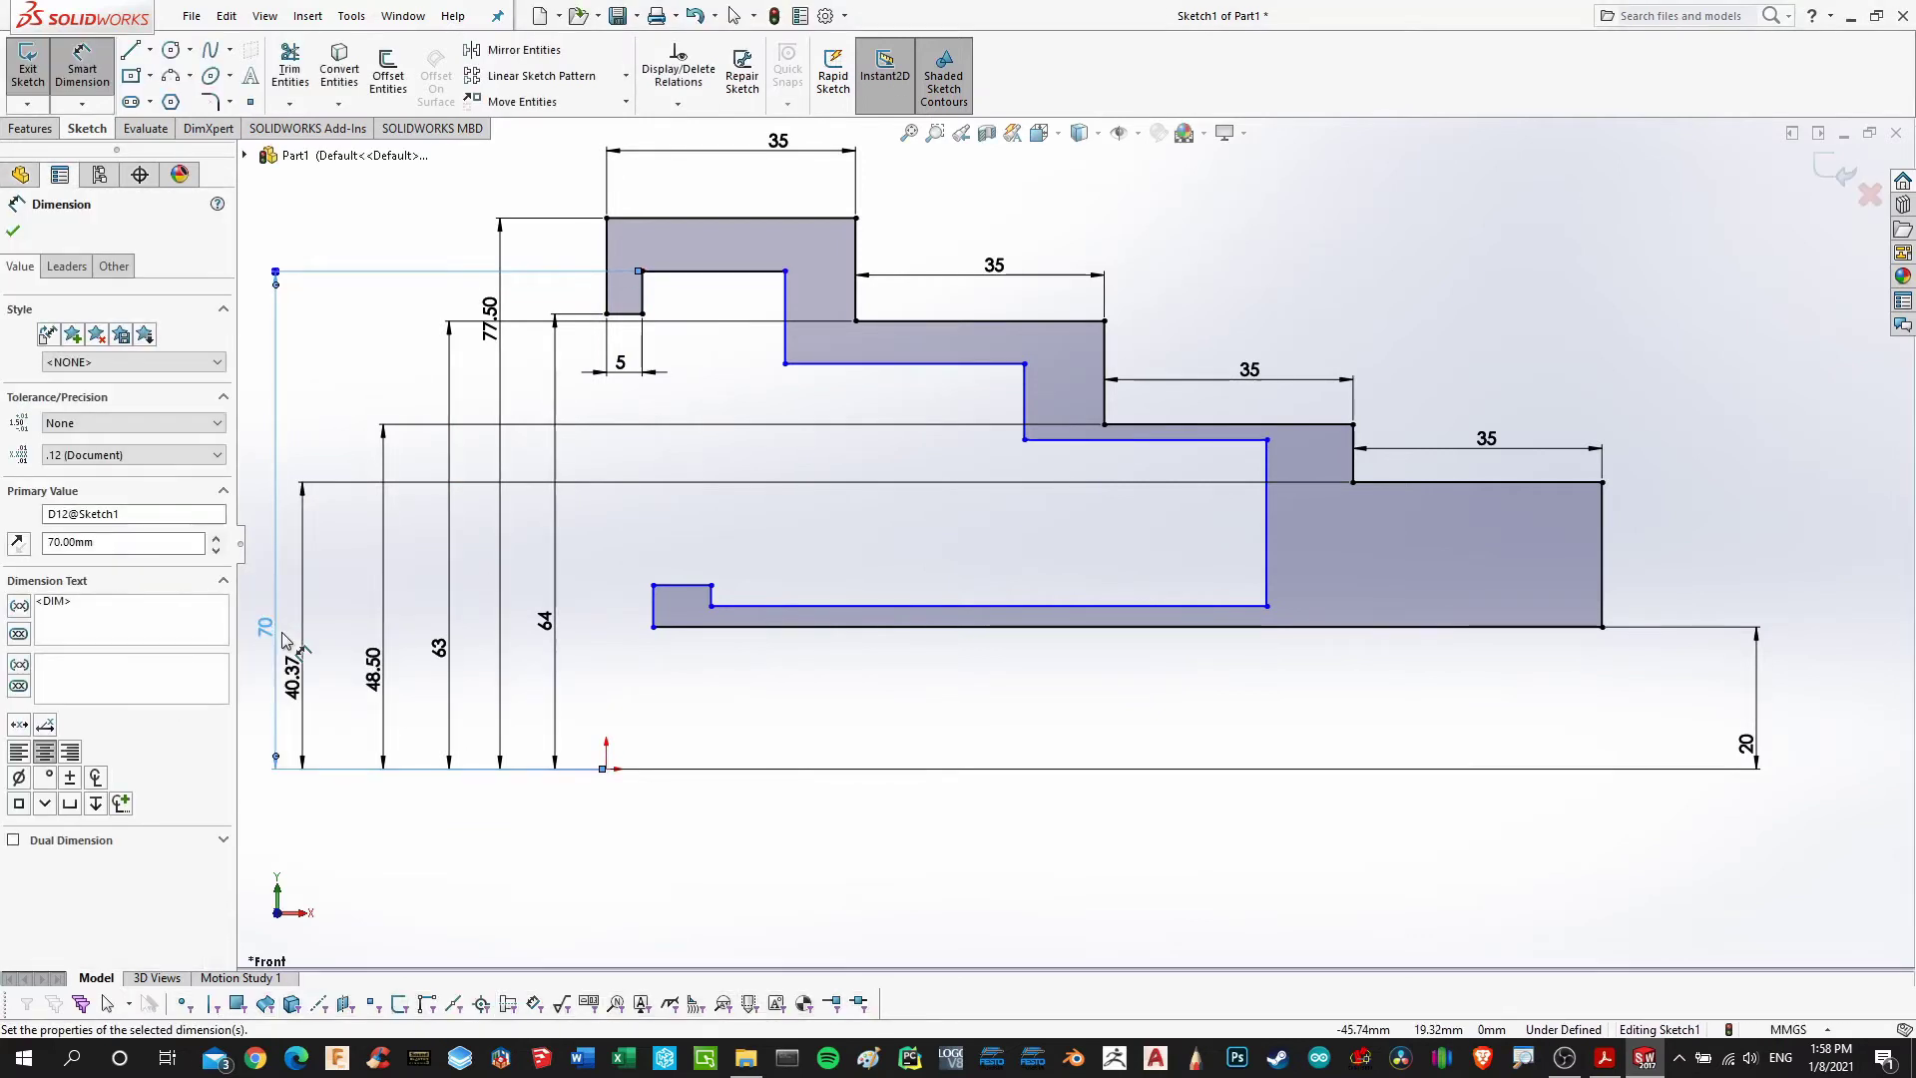
Dimension the horizontal distance between the profile's outer end face and the first recess's vertical line as 29 mm
click(607, 284)
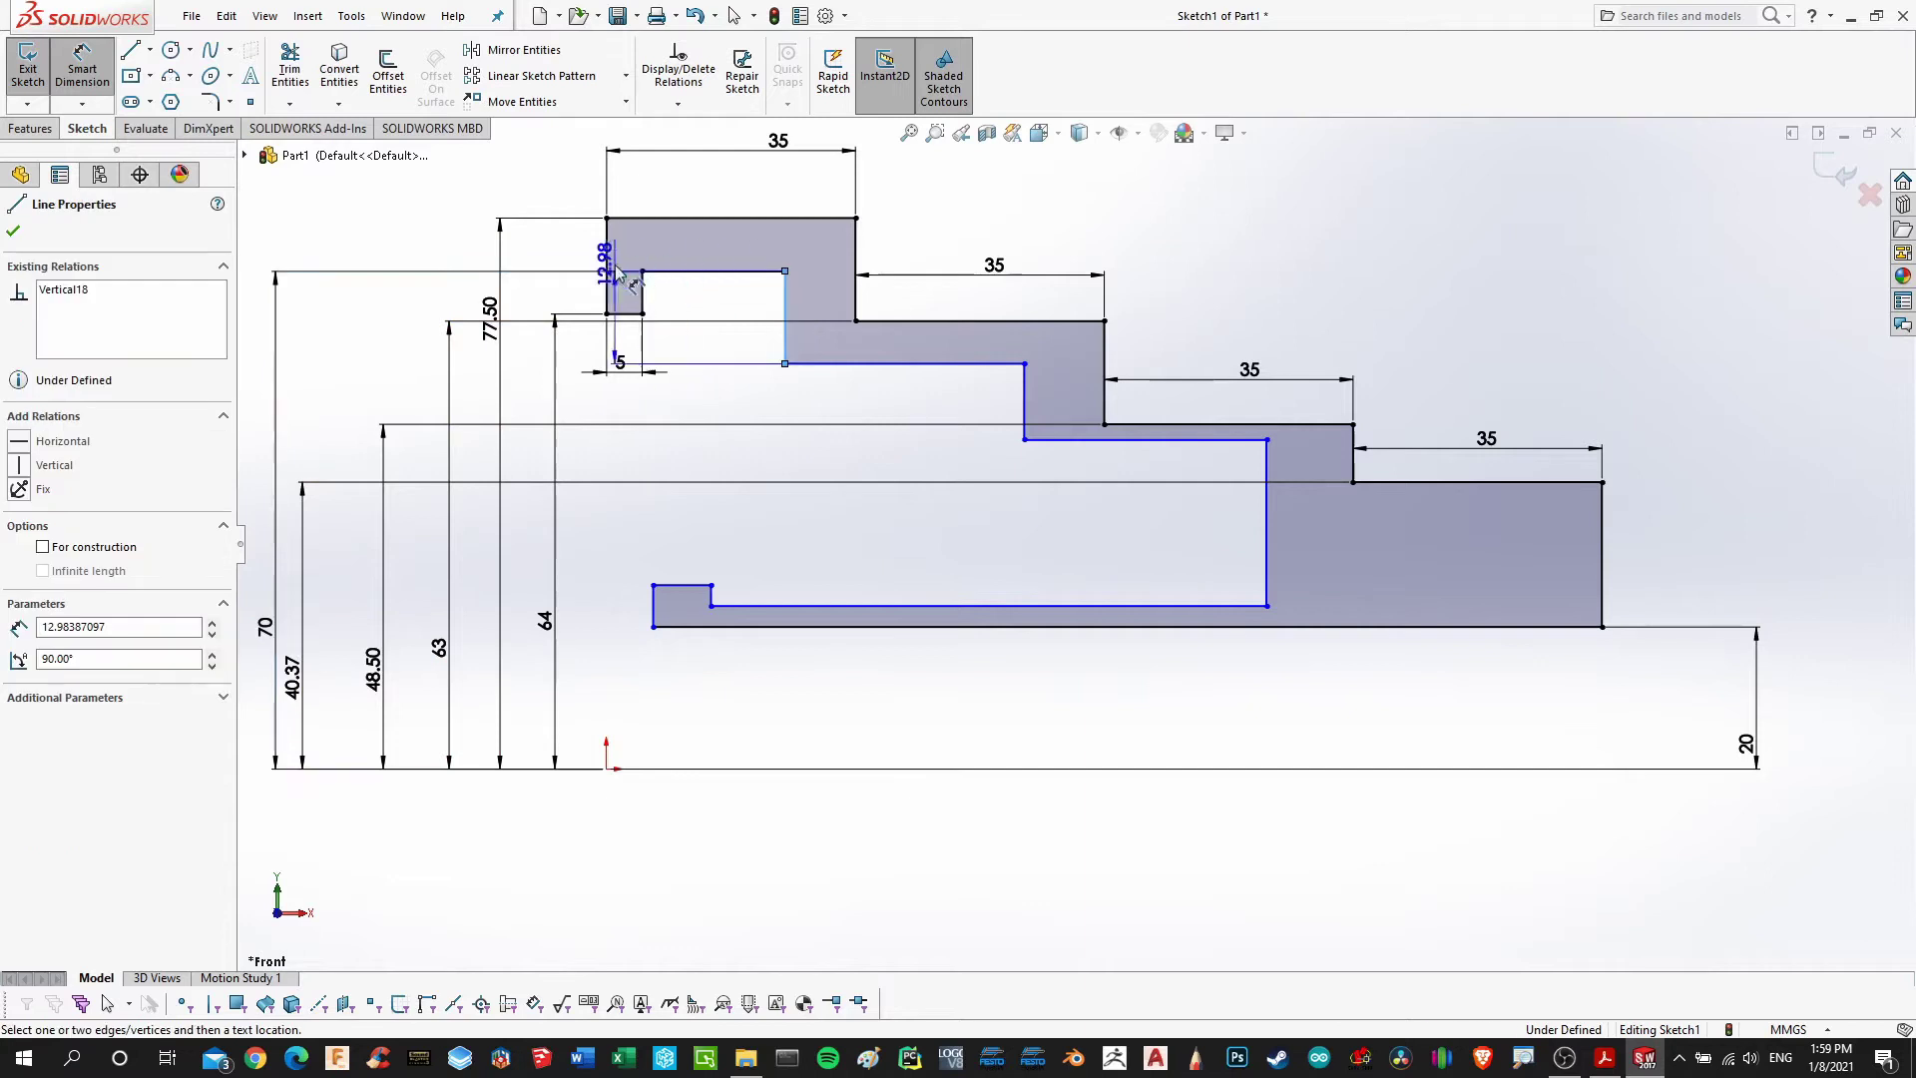
click(785, 329)
click(689, 414)
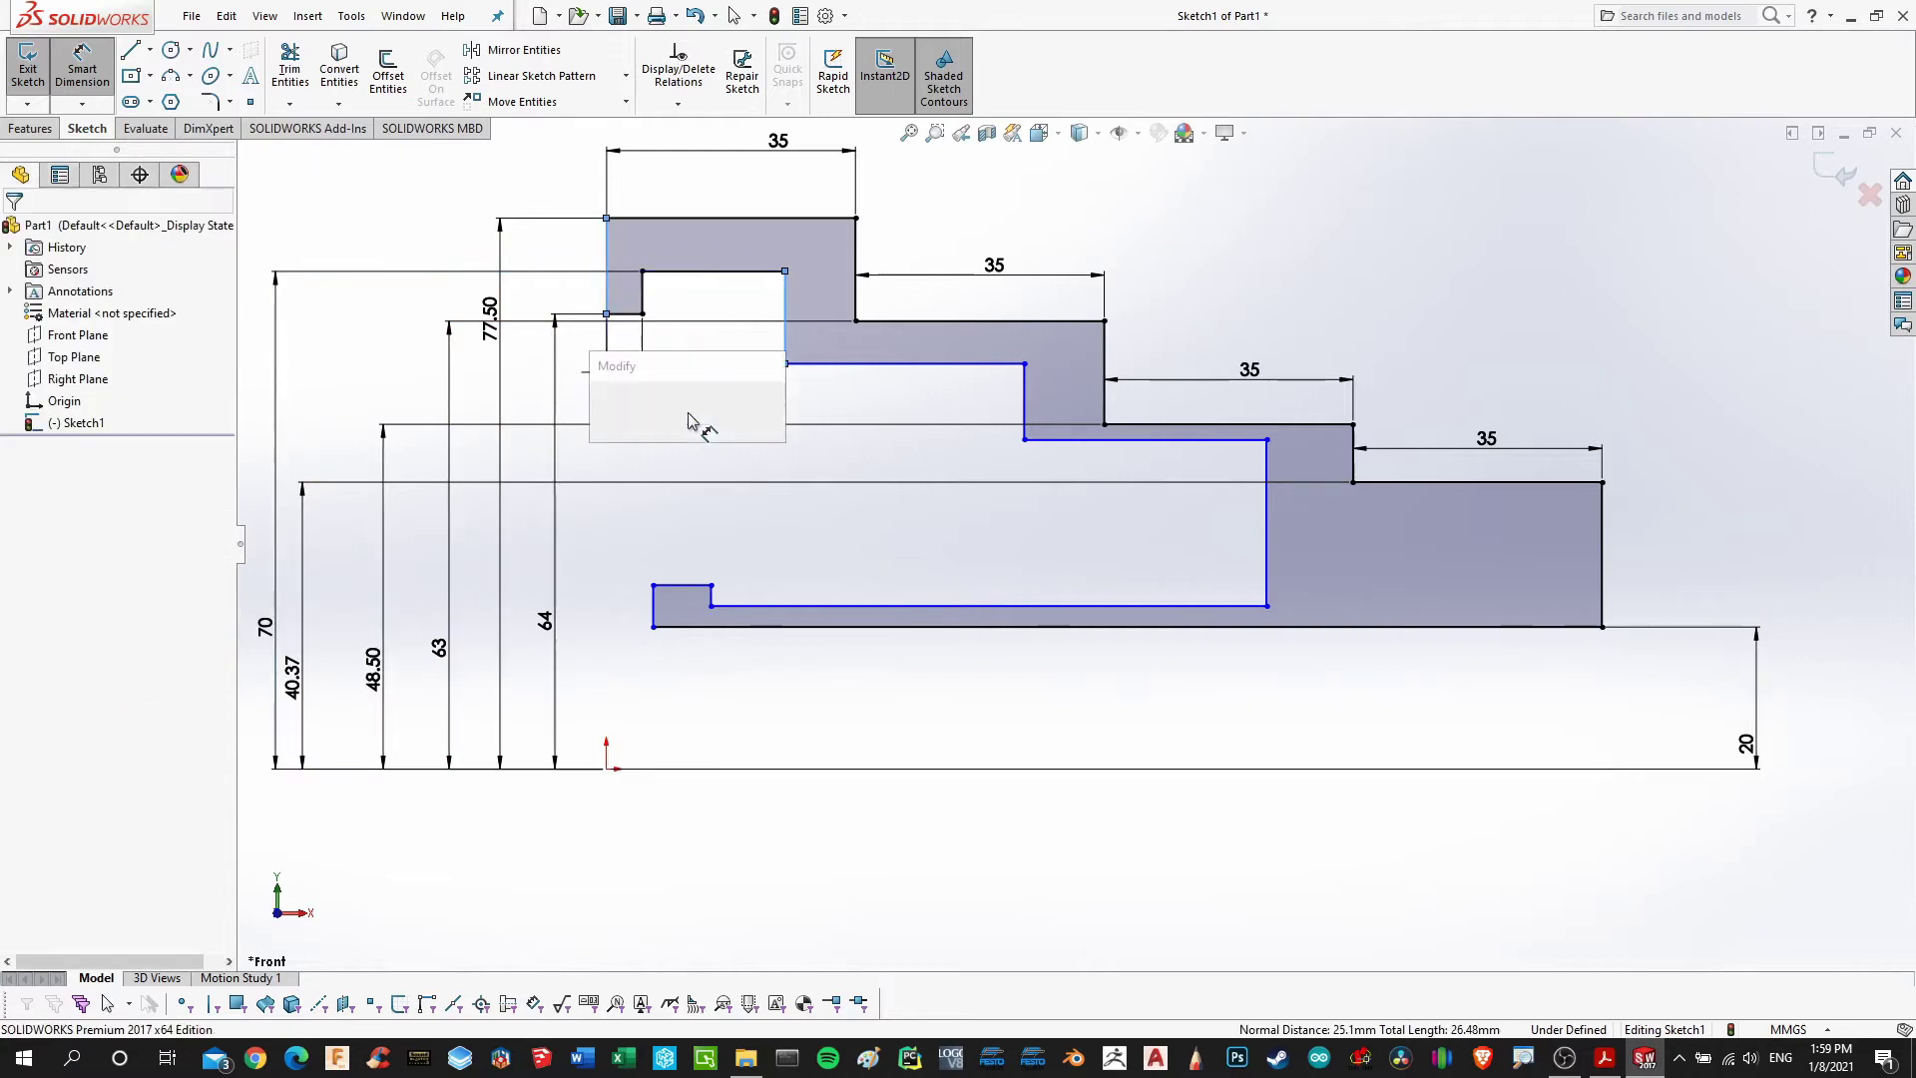
text(29)
key(Return)
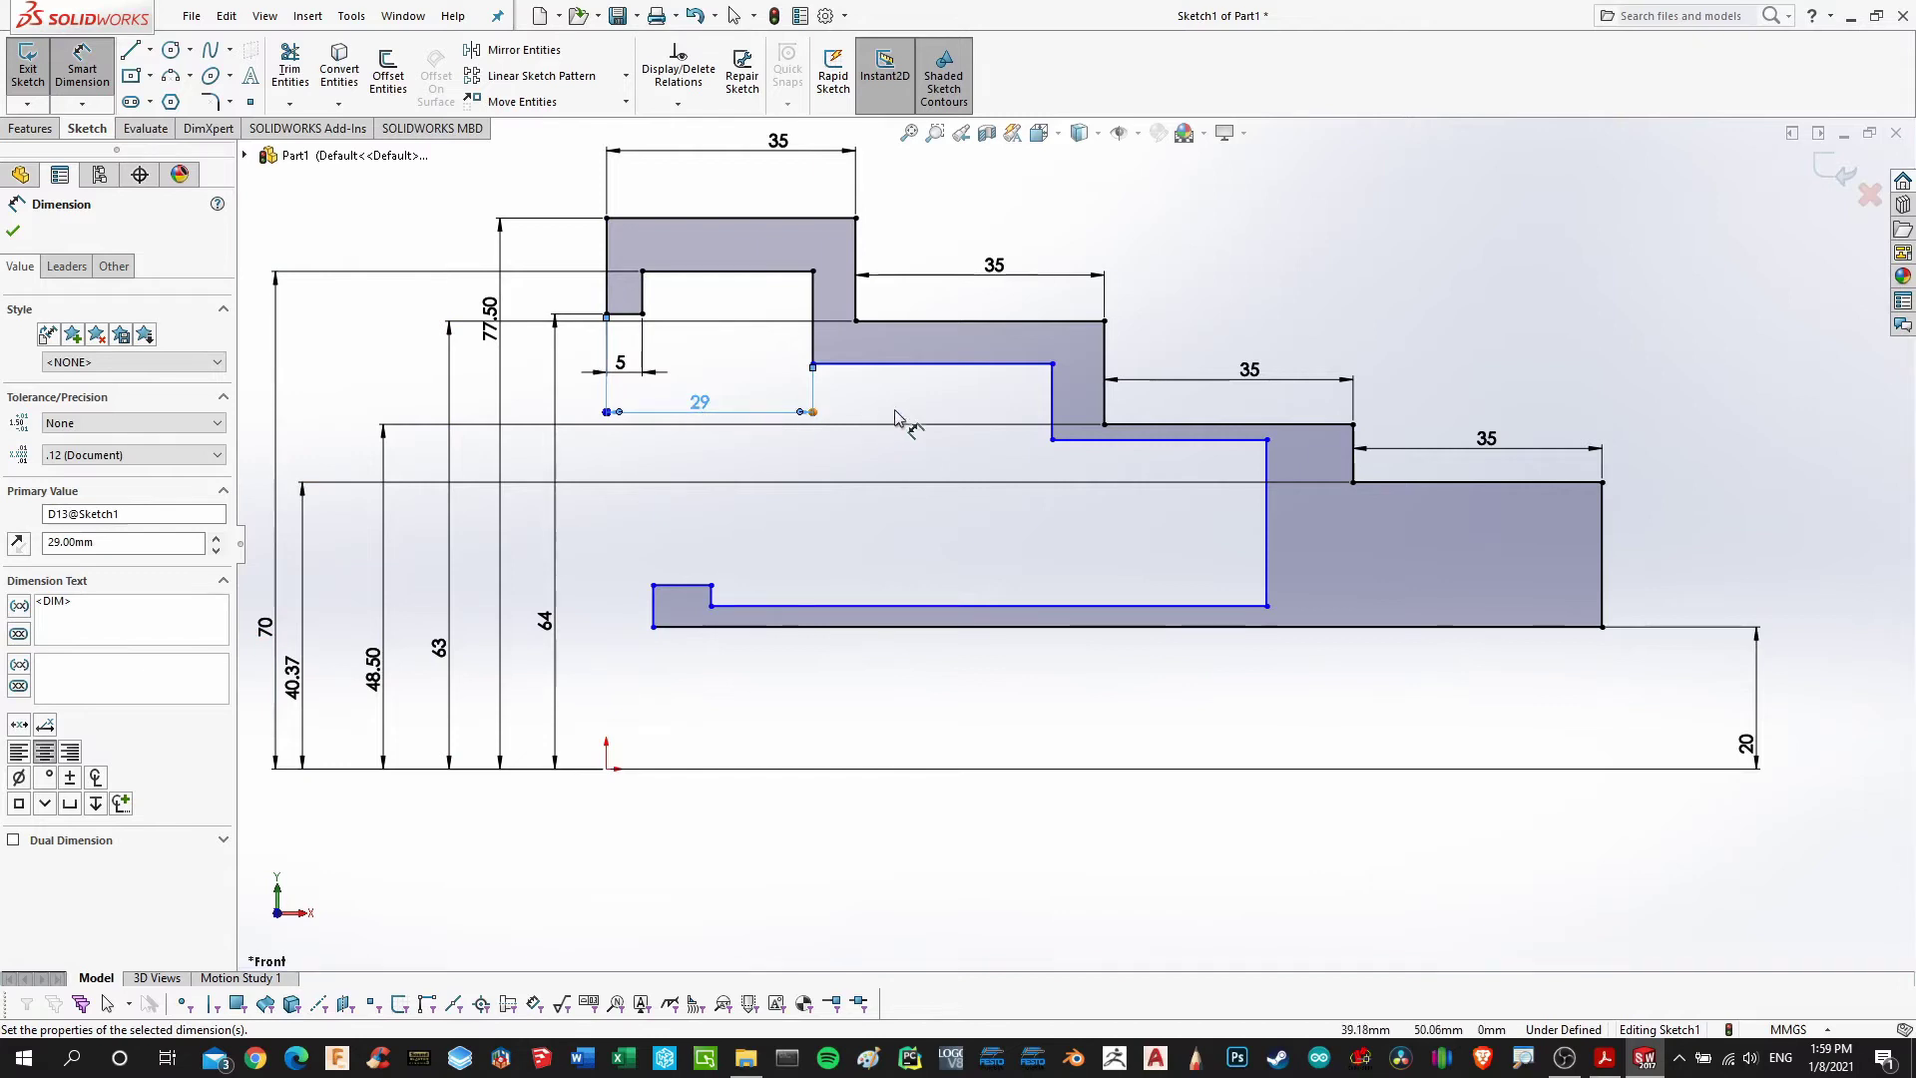
Check the drawing in Adobe Acrobat Reader and dimension the second inner recess line from the origin as 112/2 mm in SOLIDWORKS
click(1646, 1061)
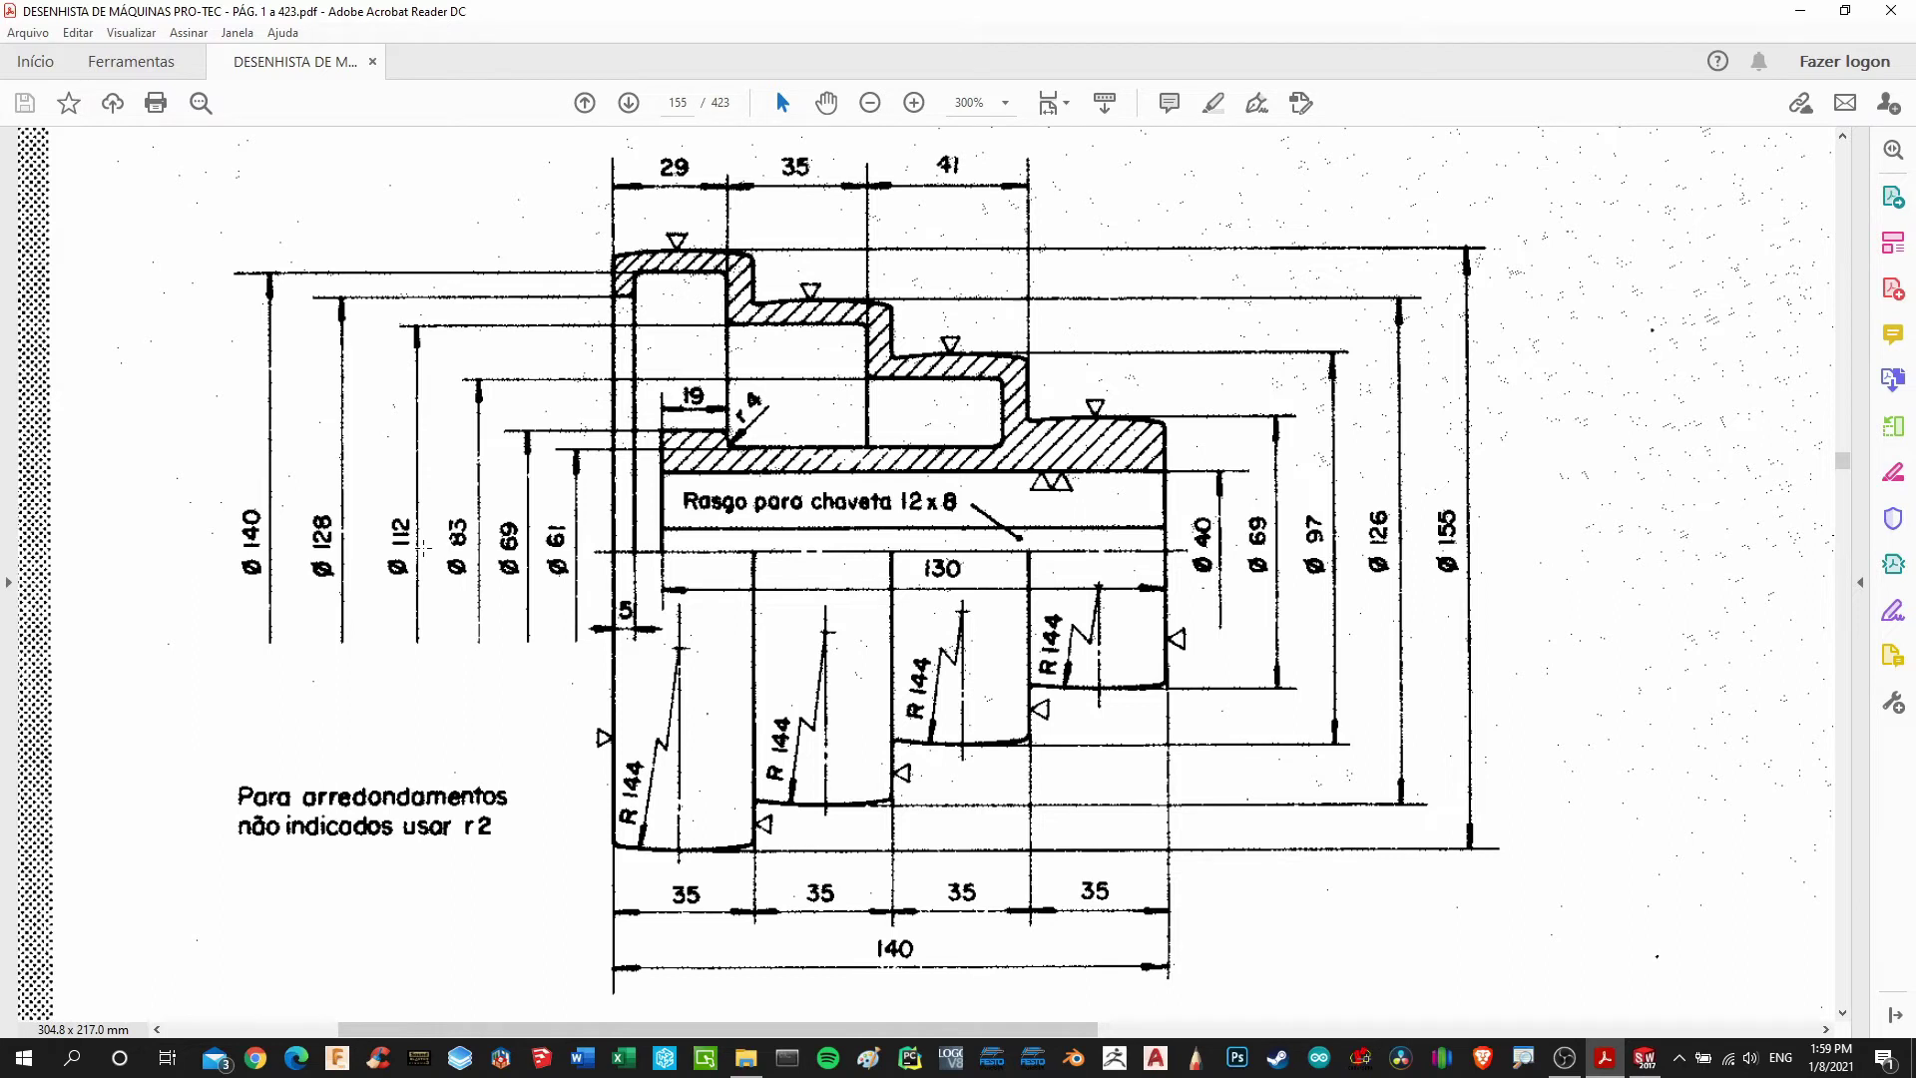
click(1645, 1058)
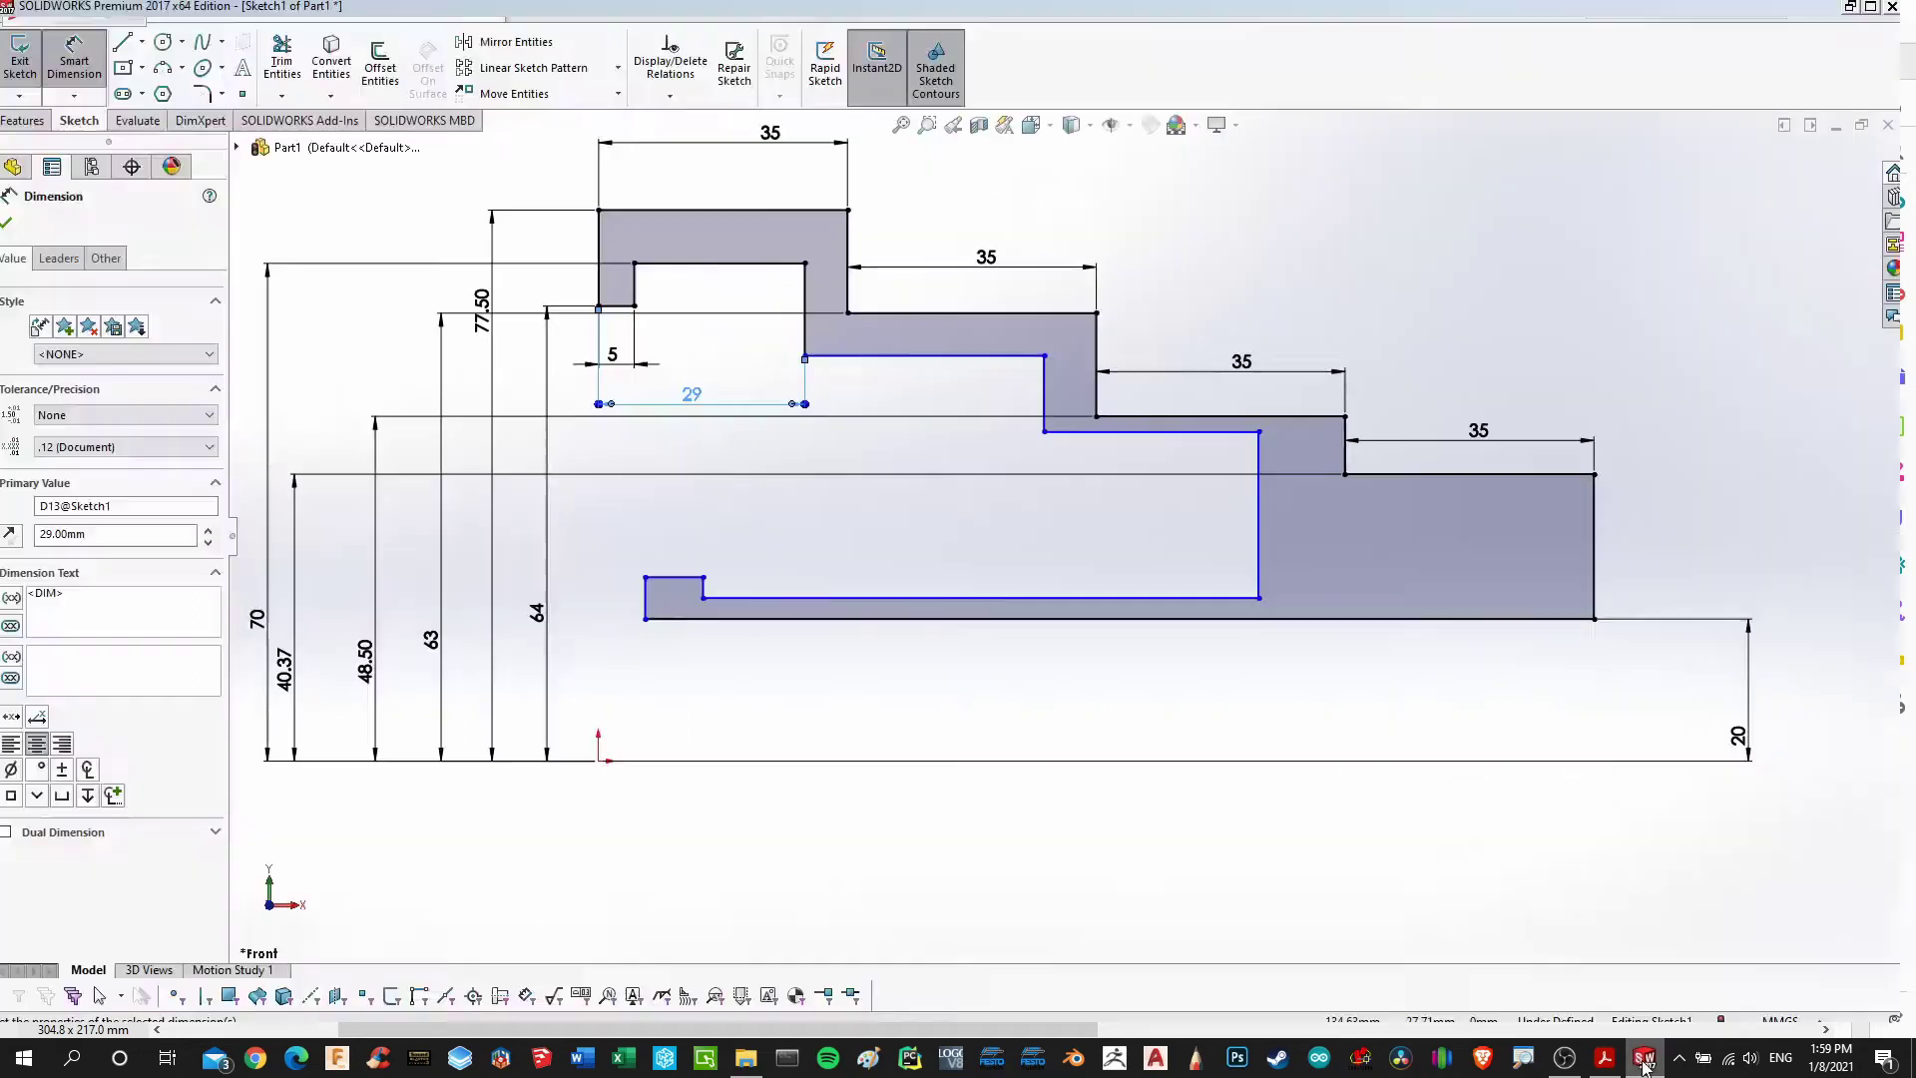
click(998, 365)
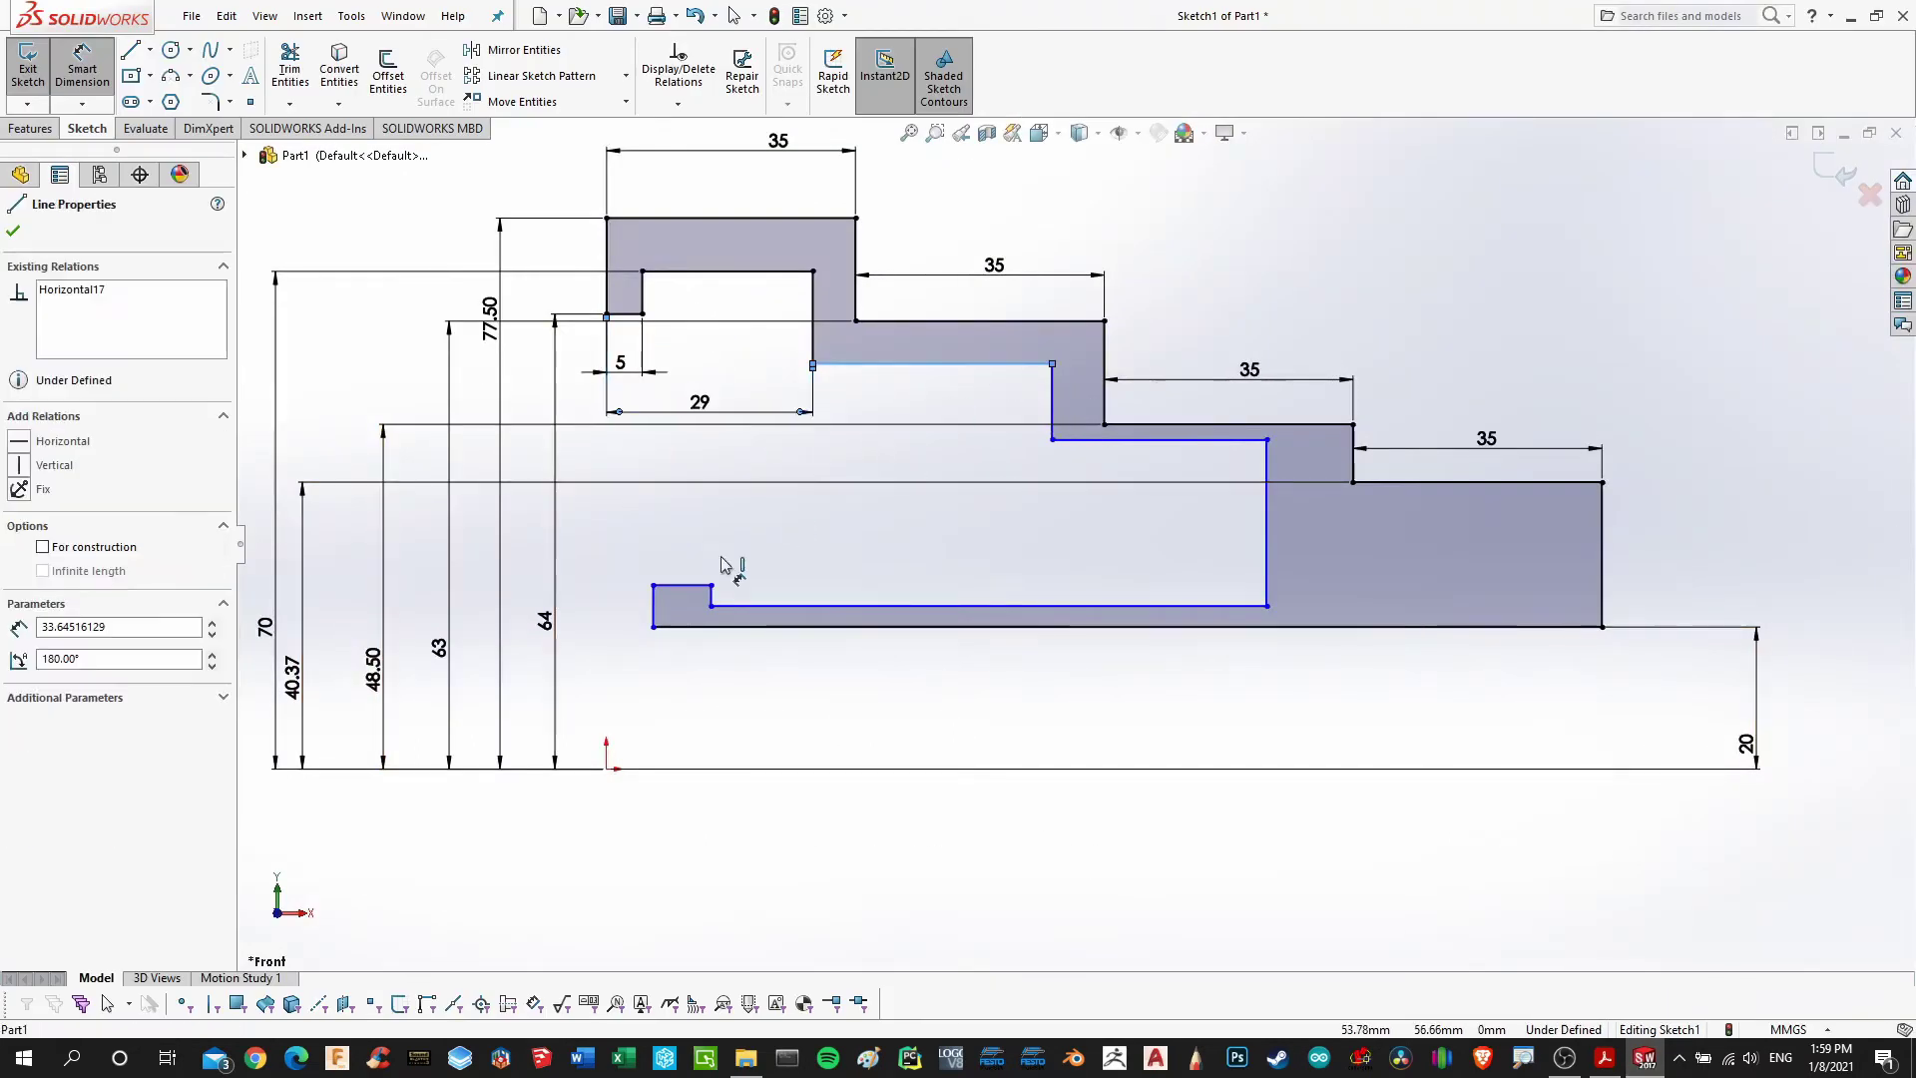
click(605, 768)
click(598, 644)
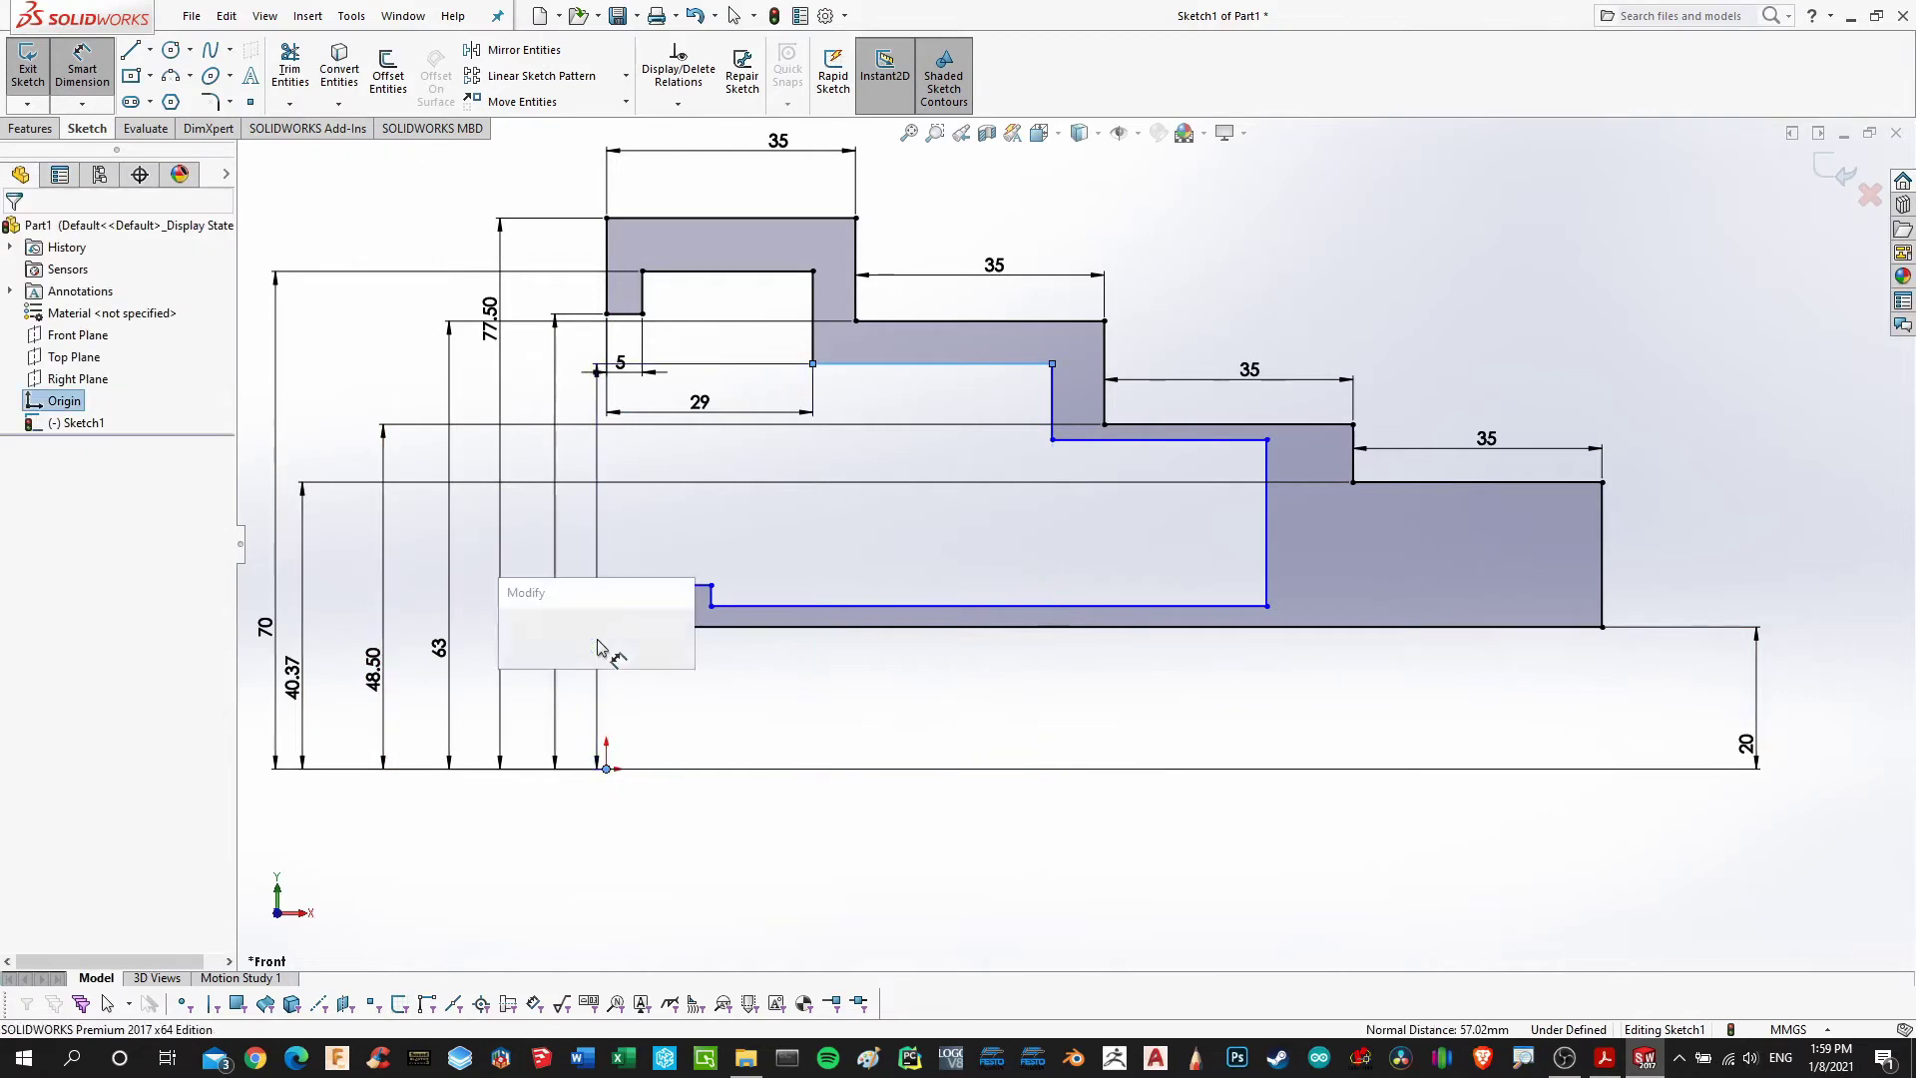
text(112/2)
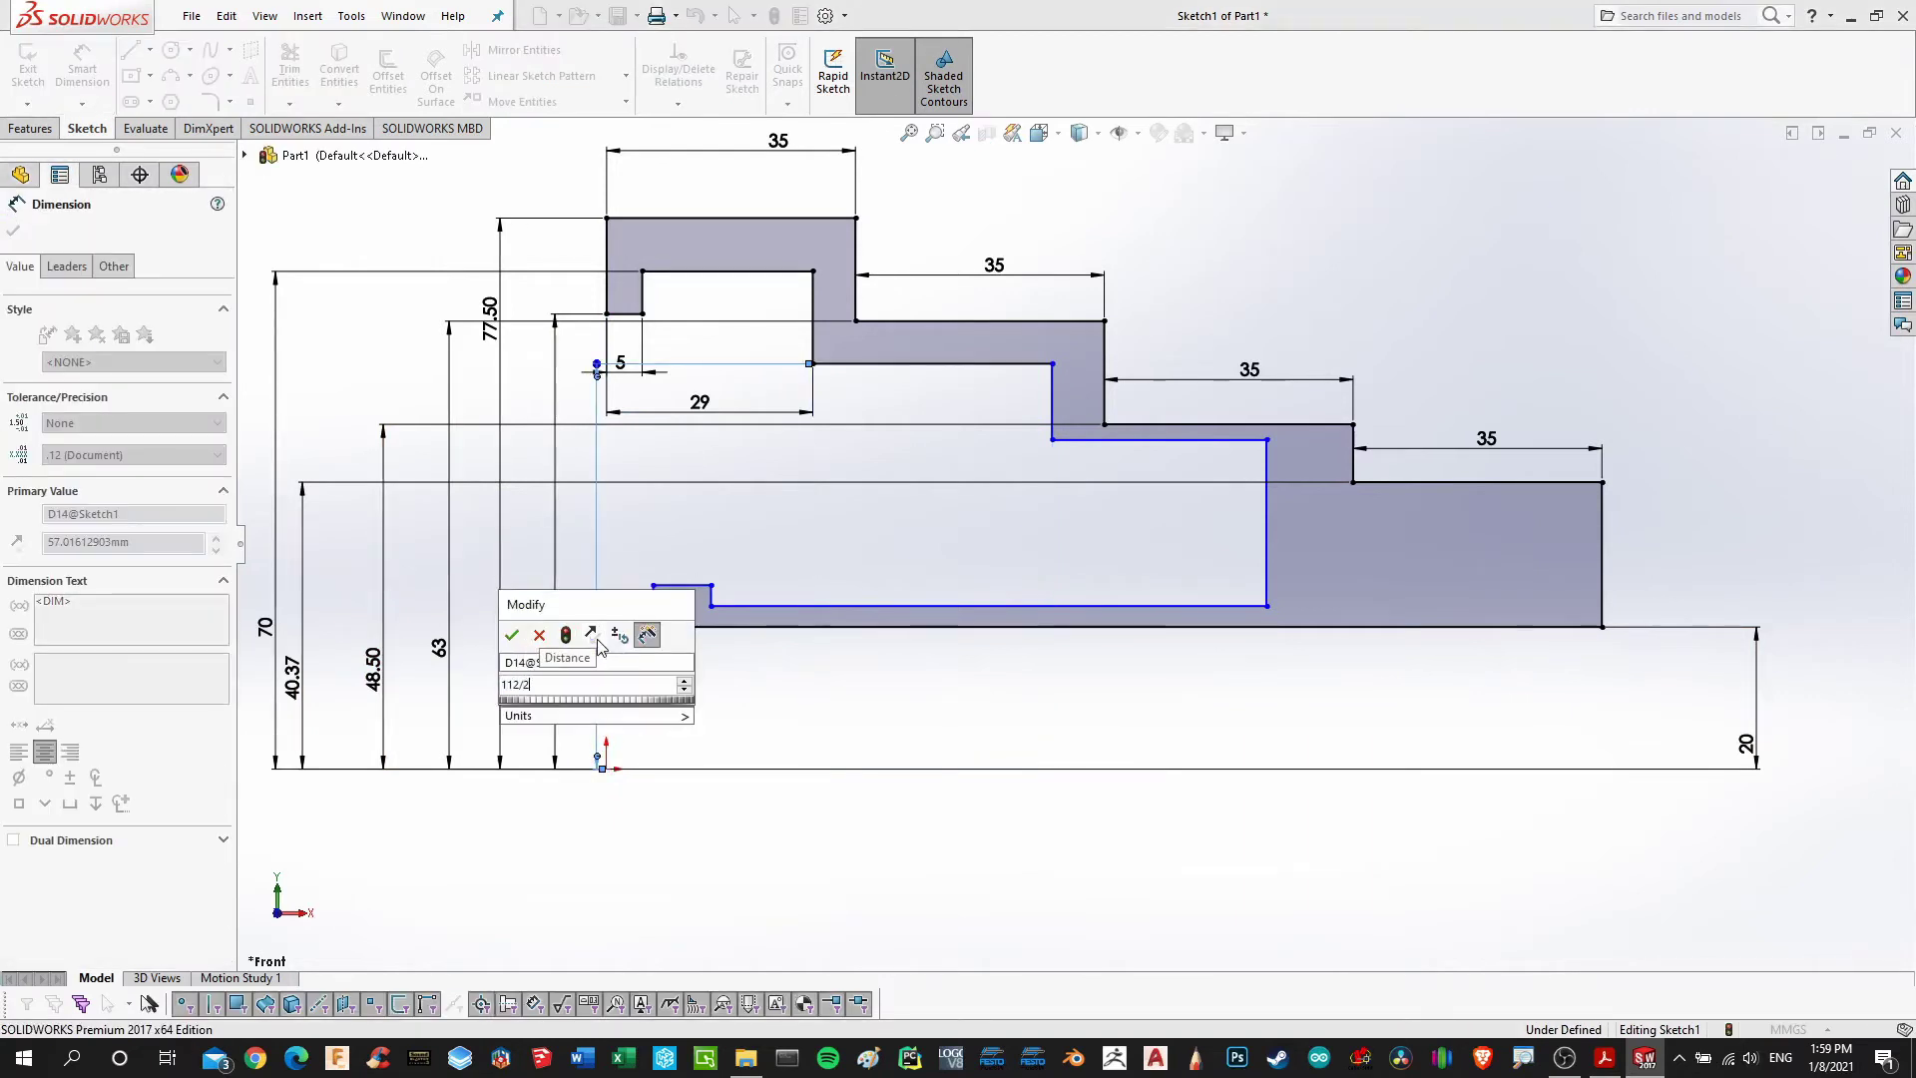
key(Return)
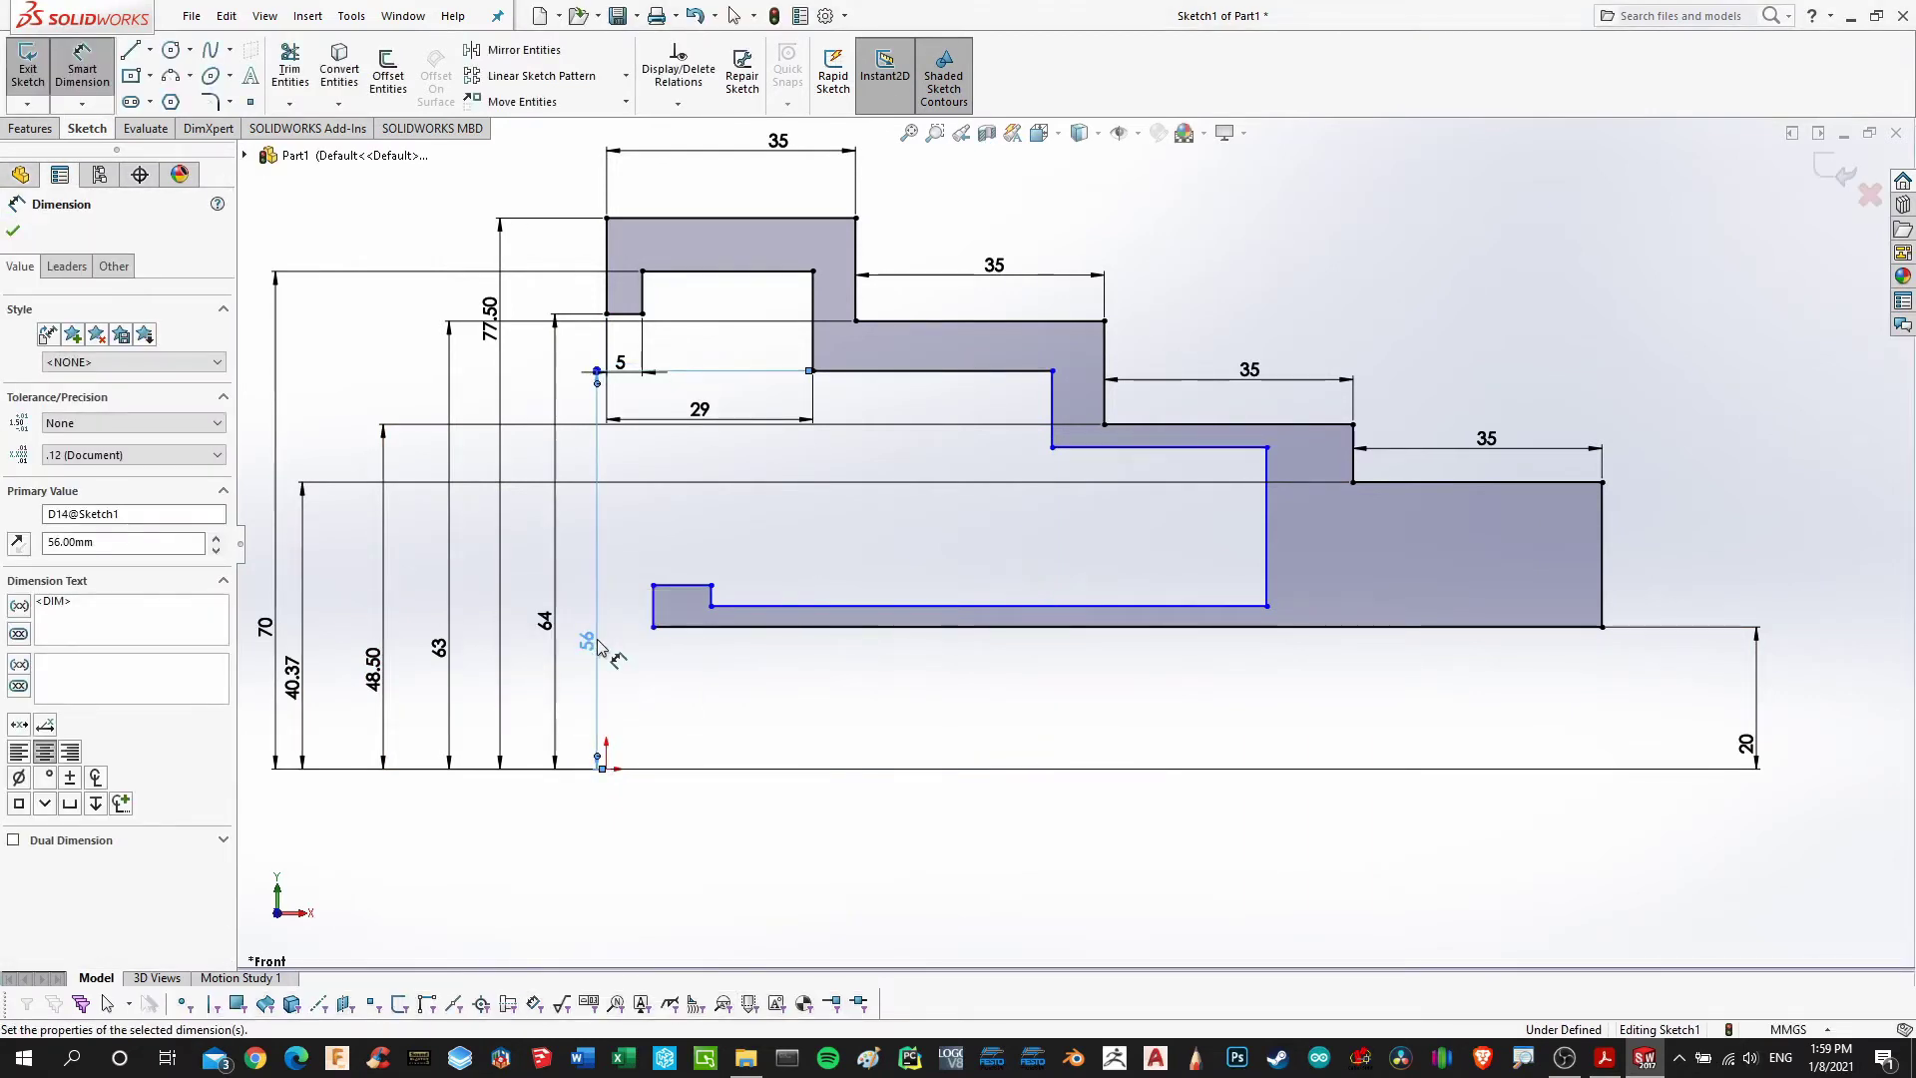
Dimension the horizontal distance between the first and second recesses' vertical lines as 35 mm
click(812, 351)
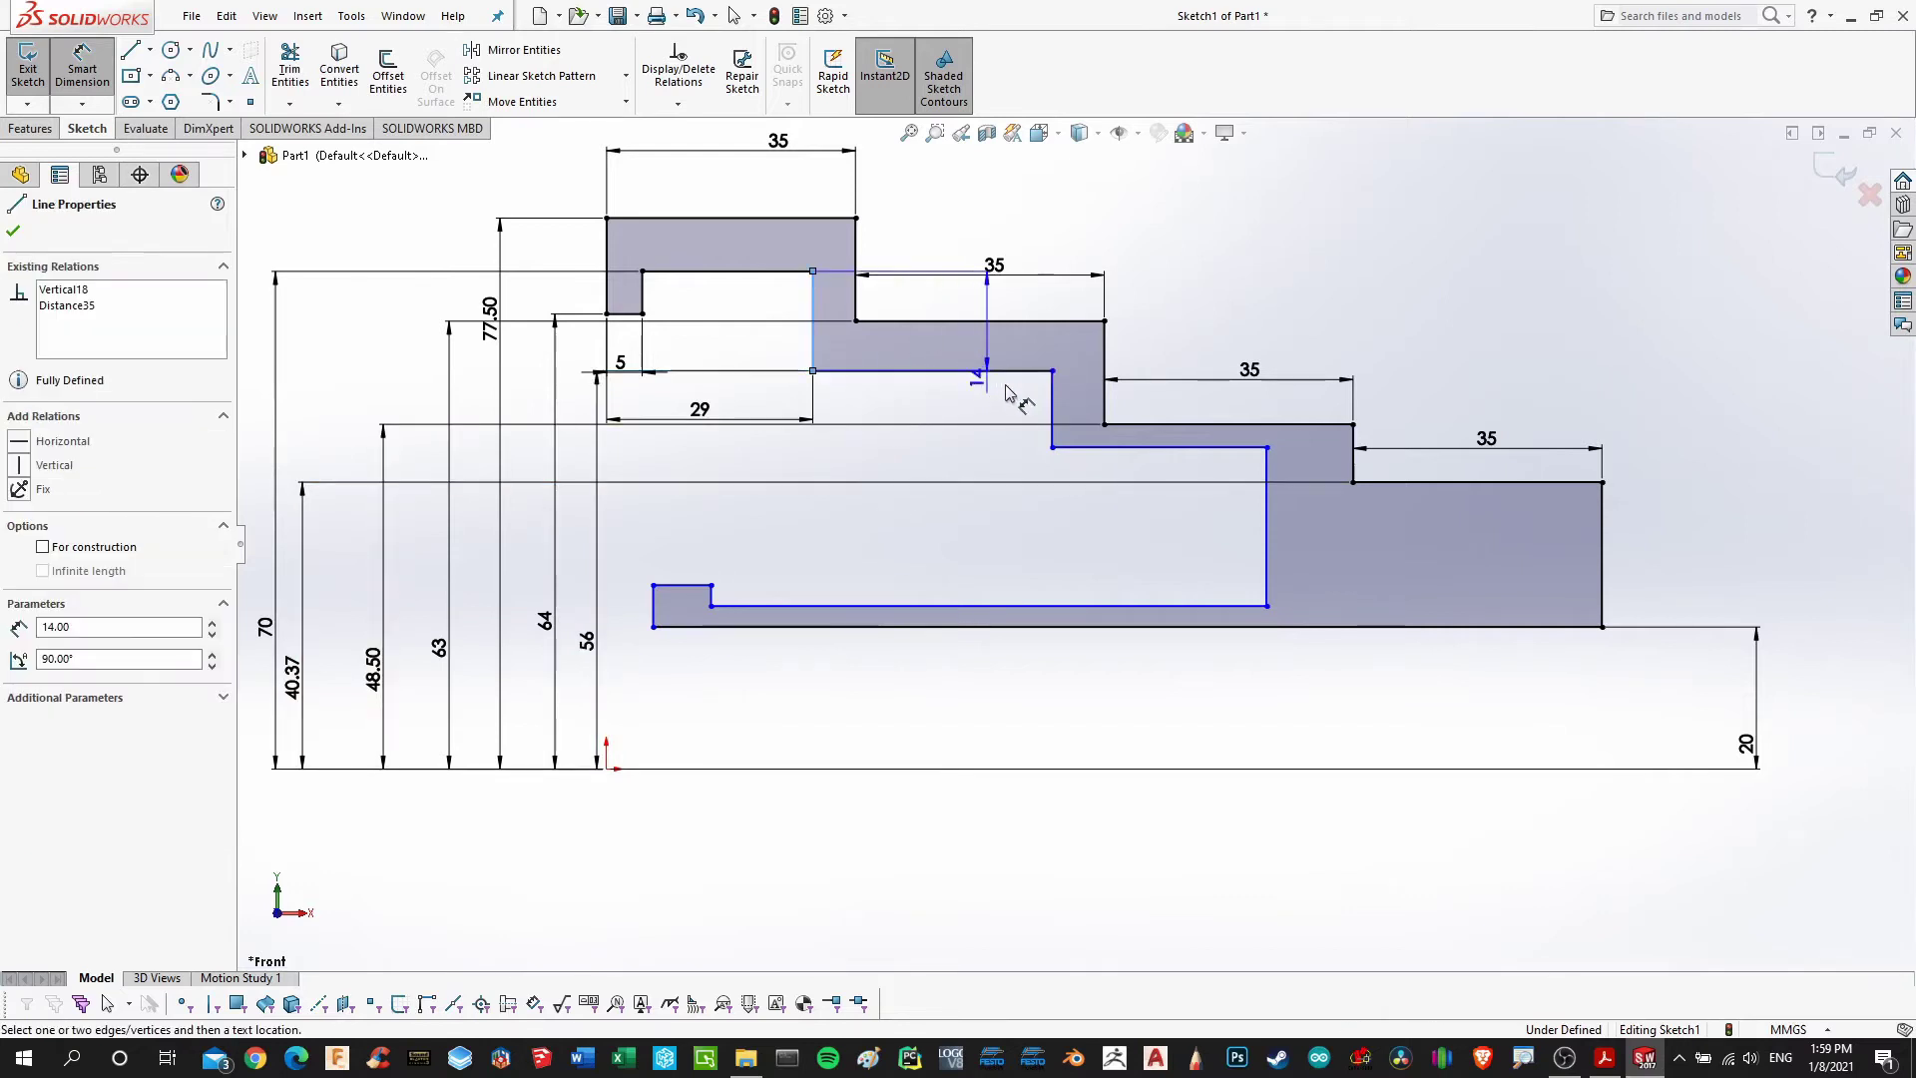
click(1054, 409)
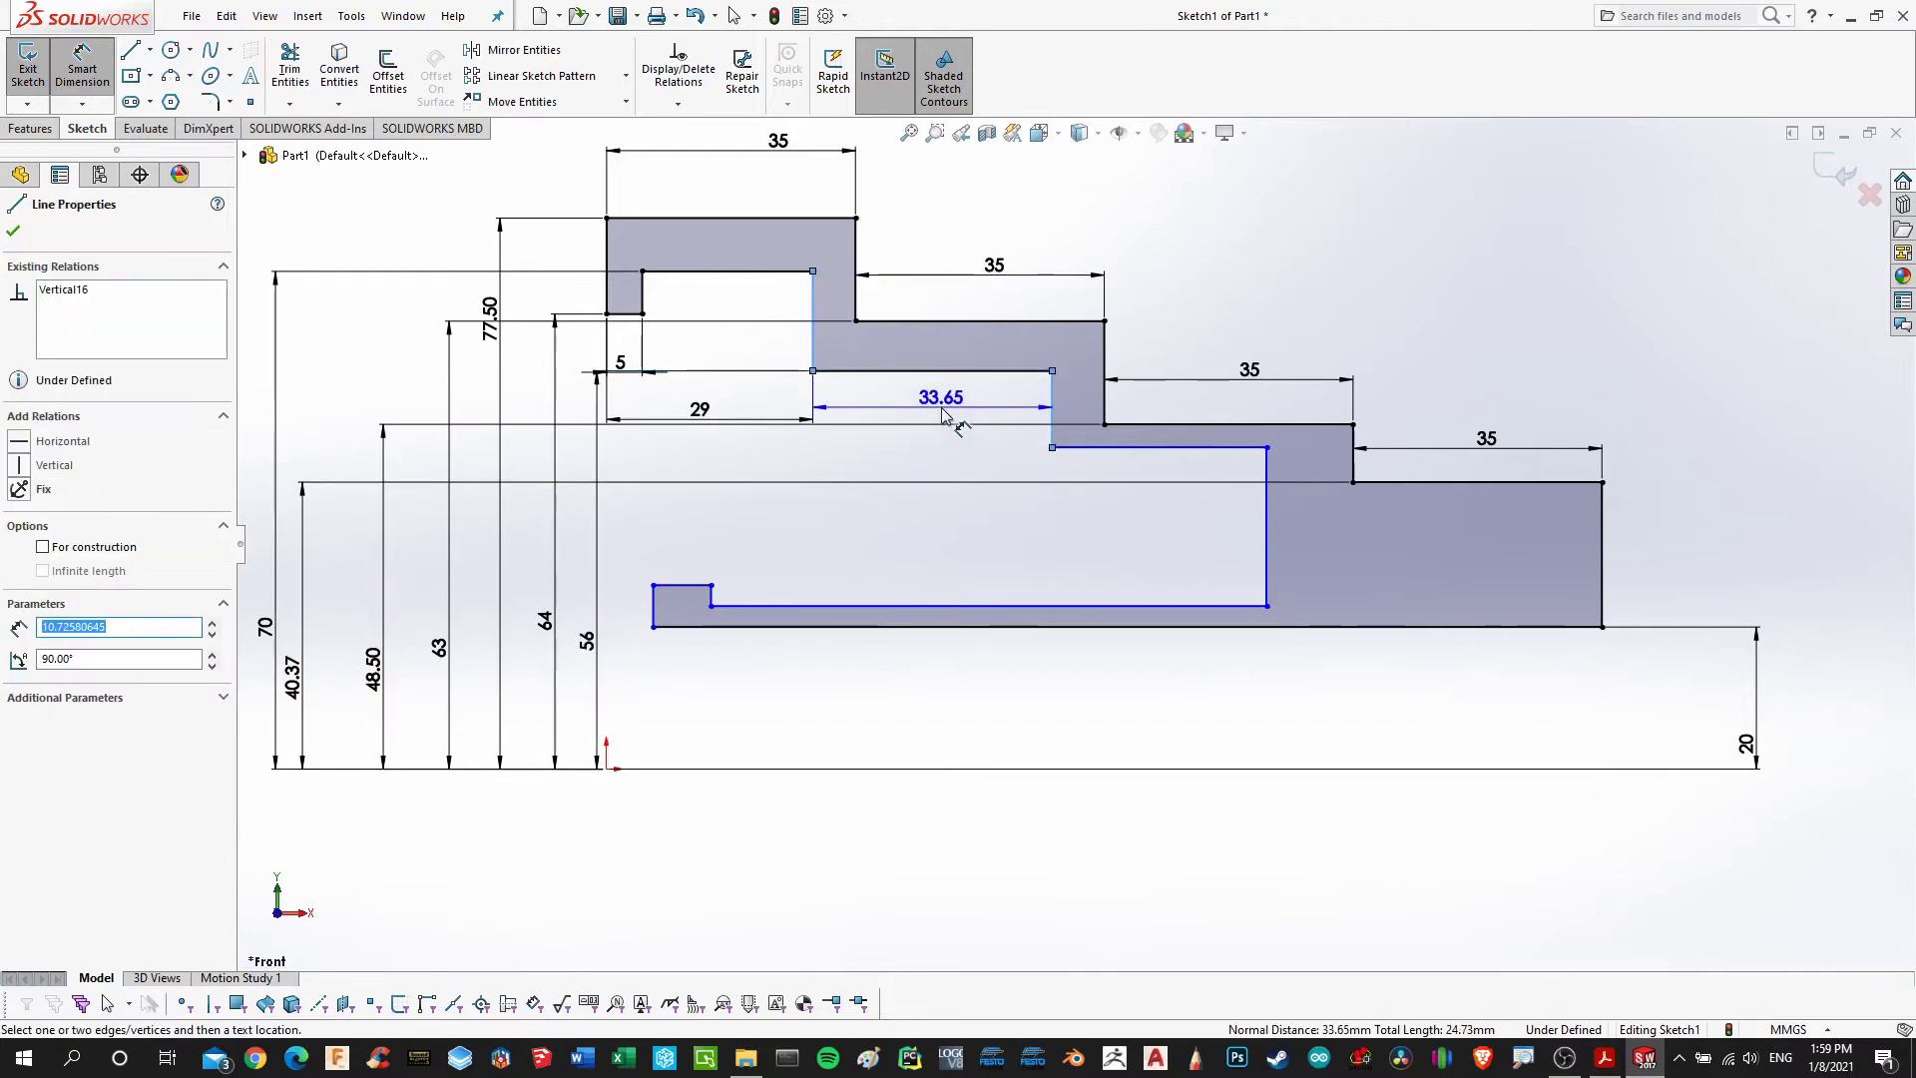
click(943, 414)
text(35)
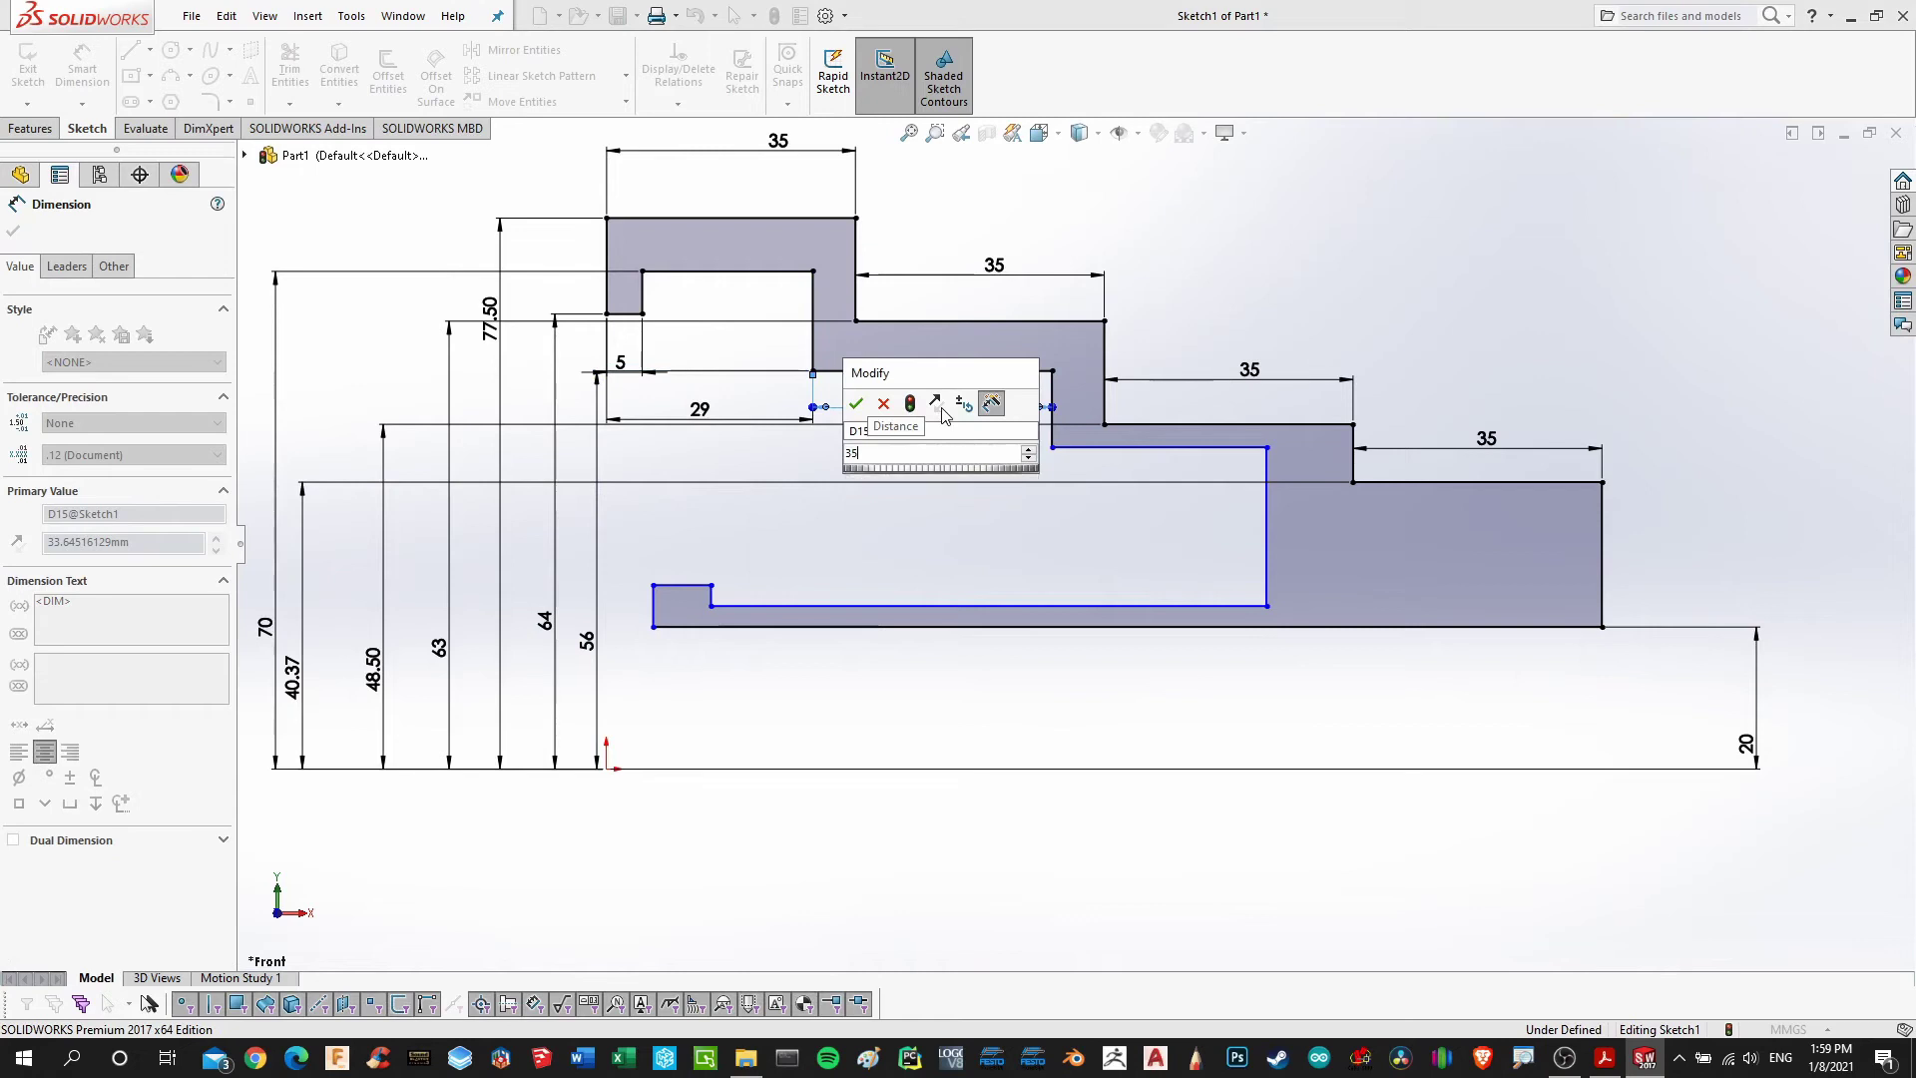
key(Return)
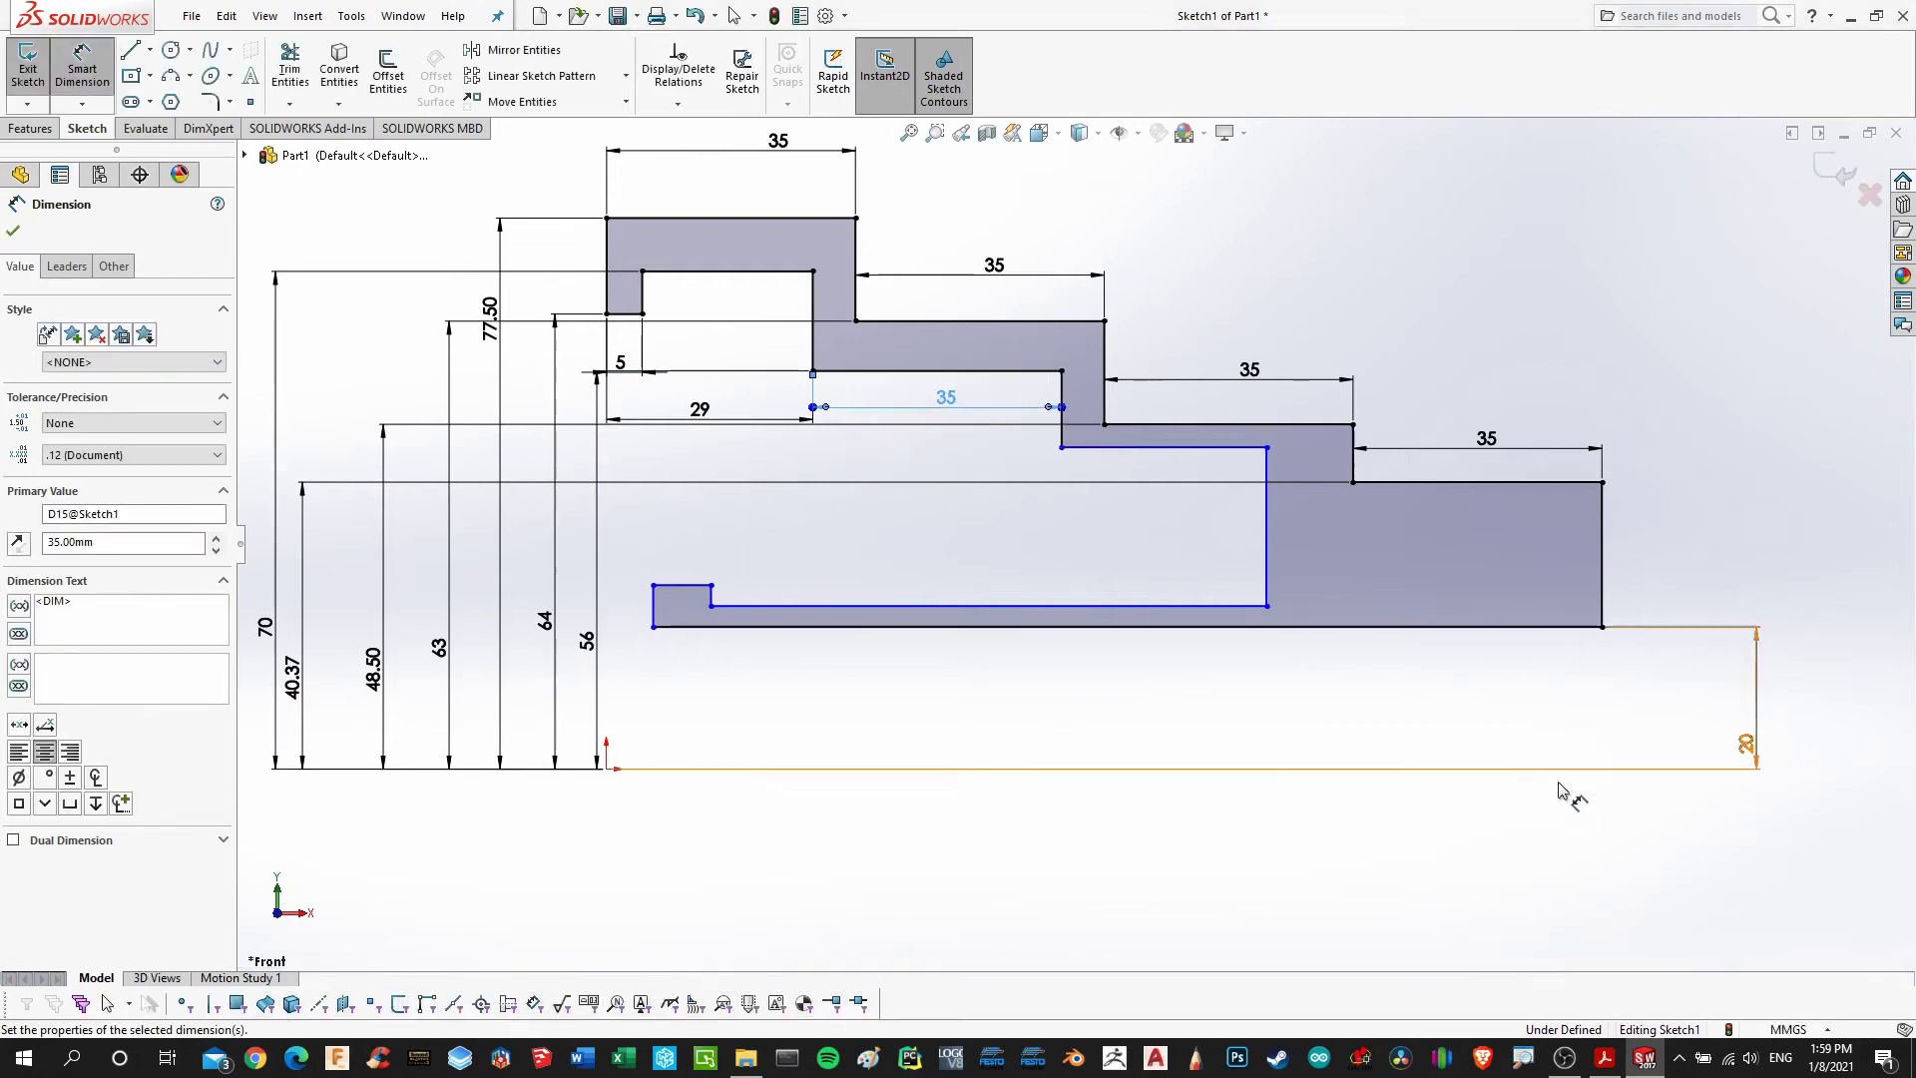
click(1607, 1058)
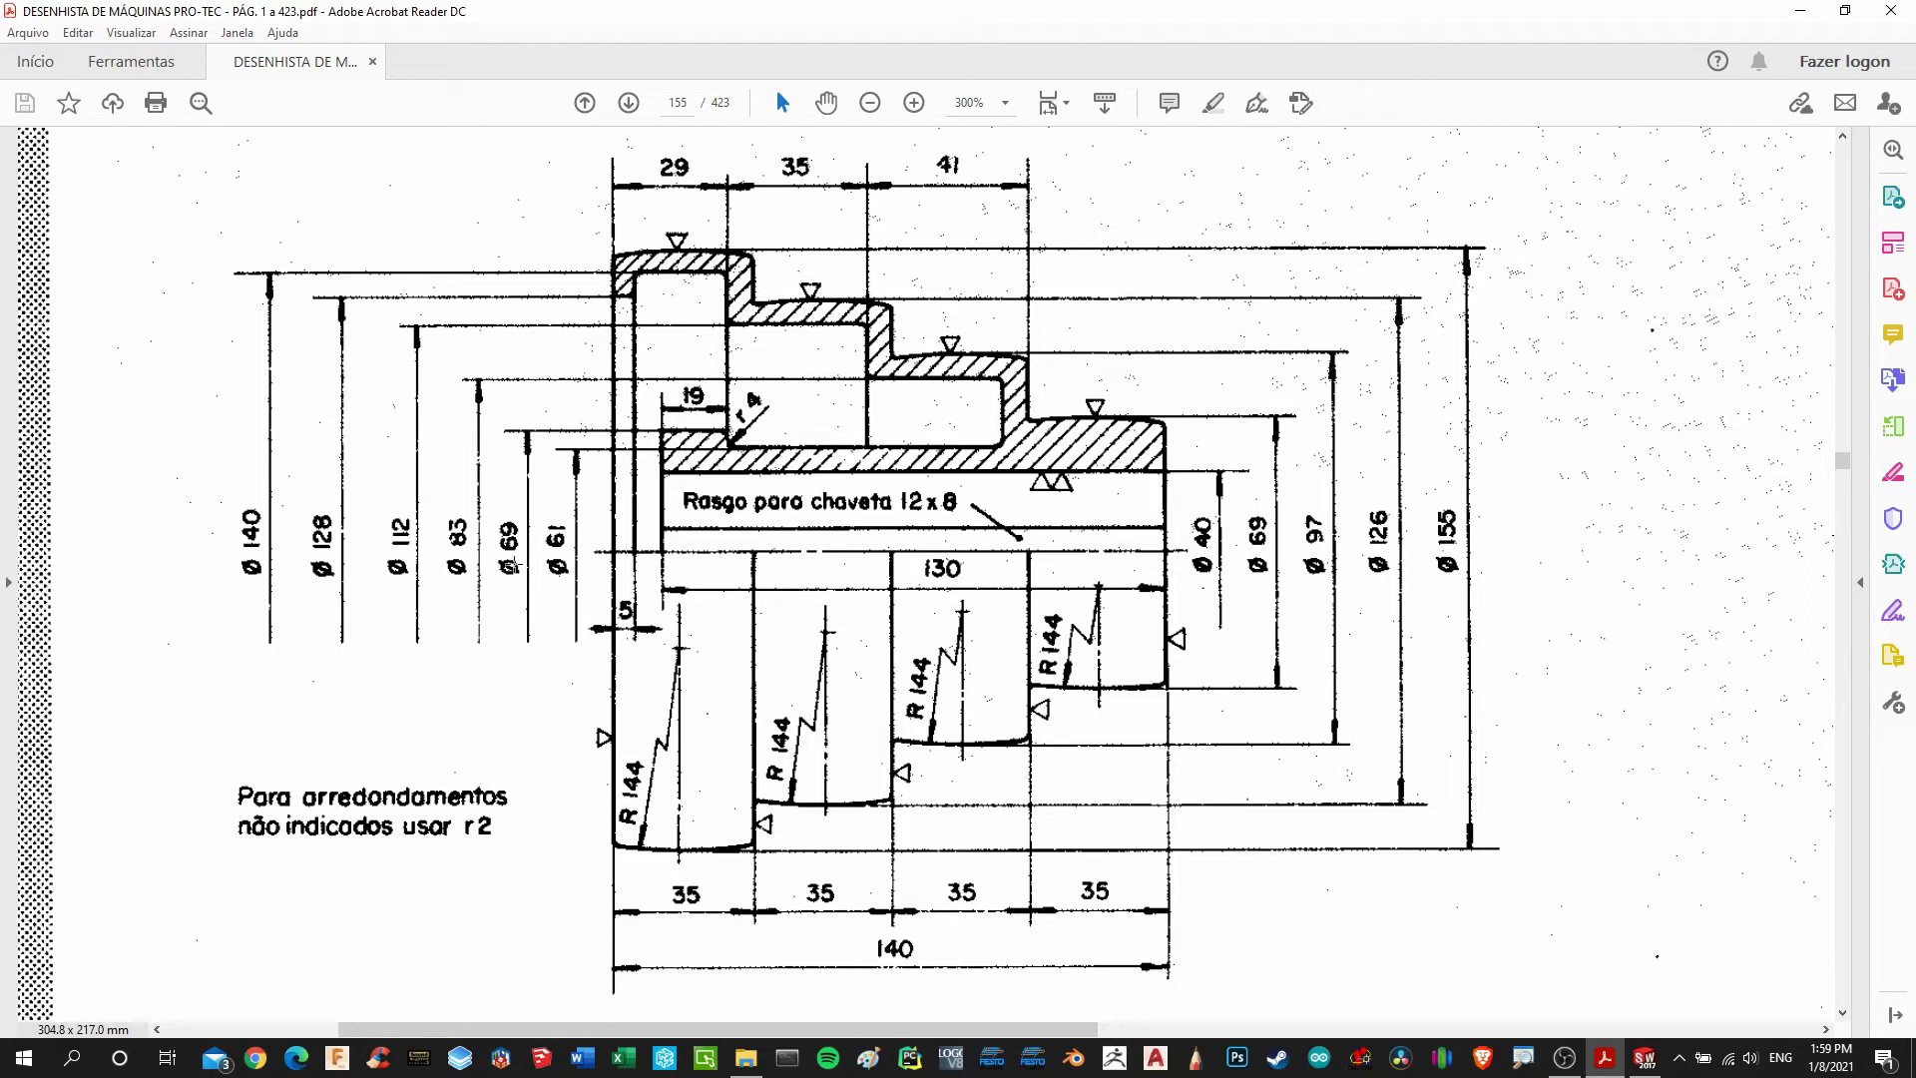
click(1645, 1058)
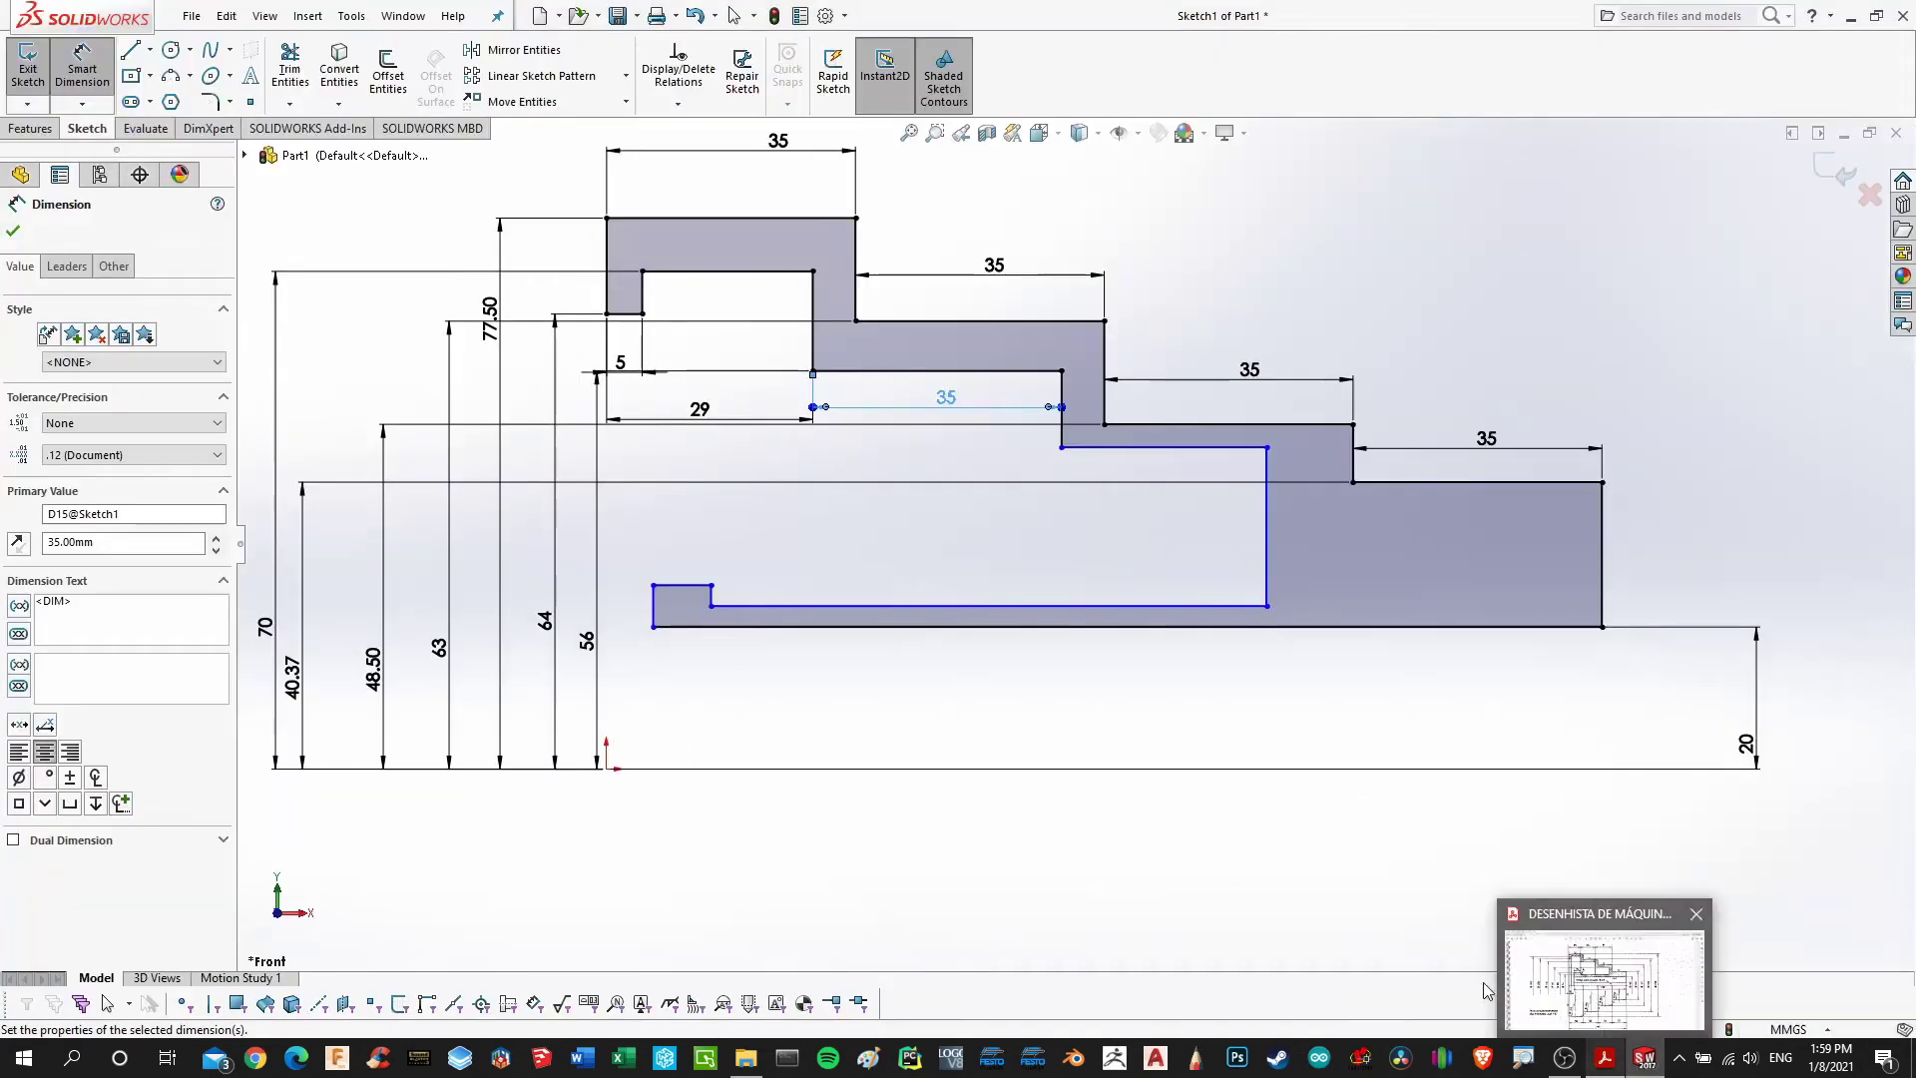
click(1062, 424)
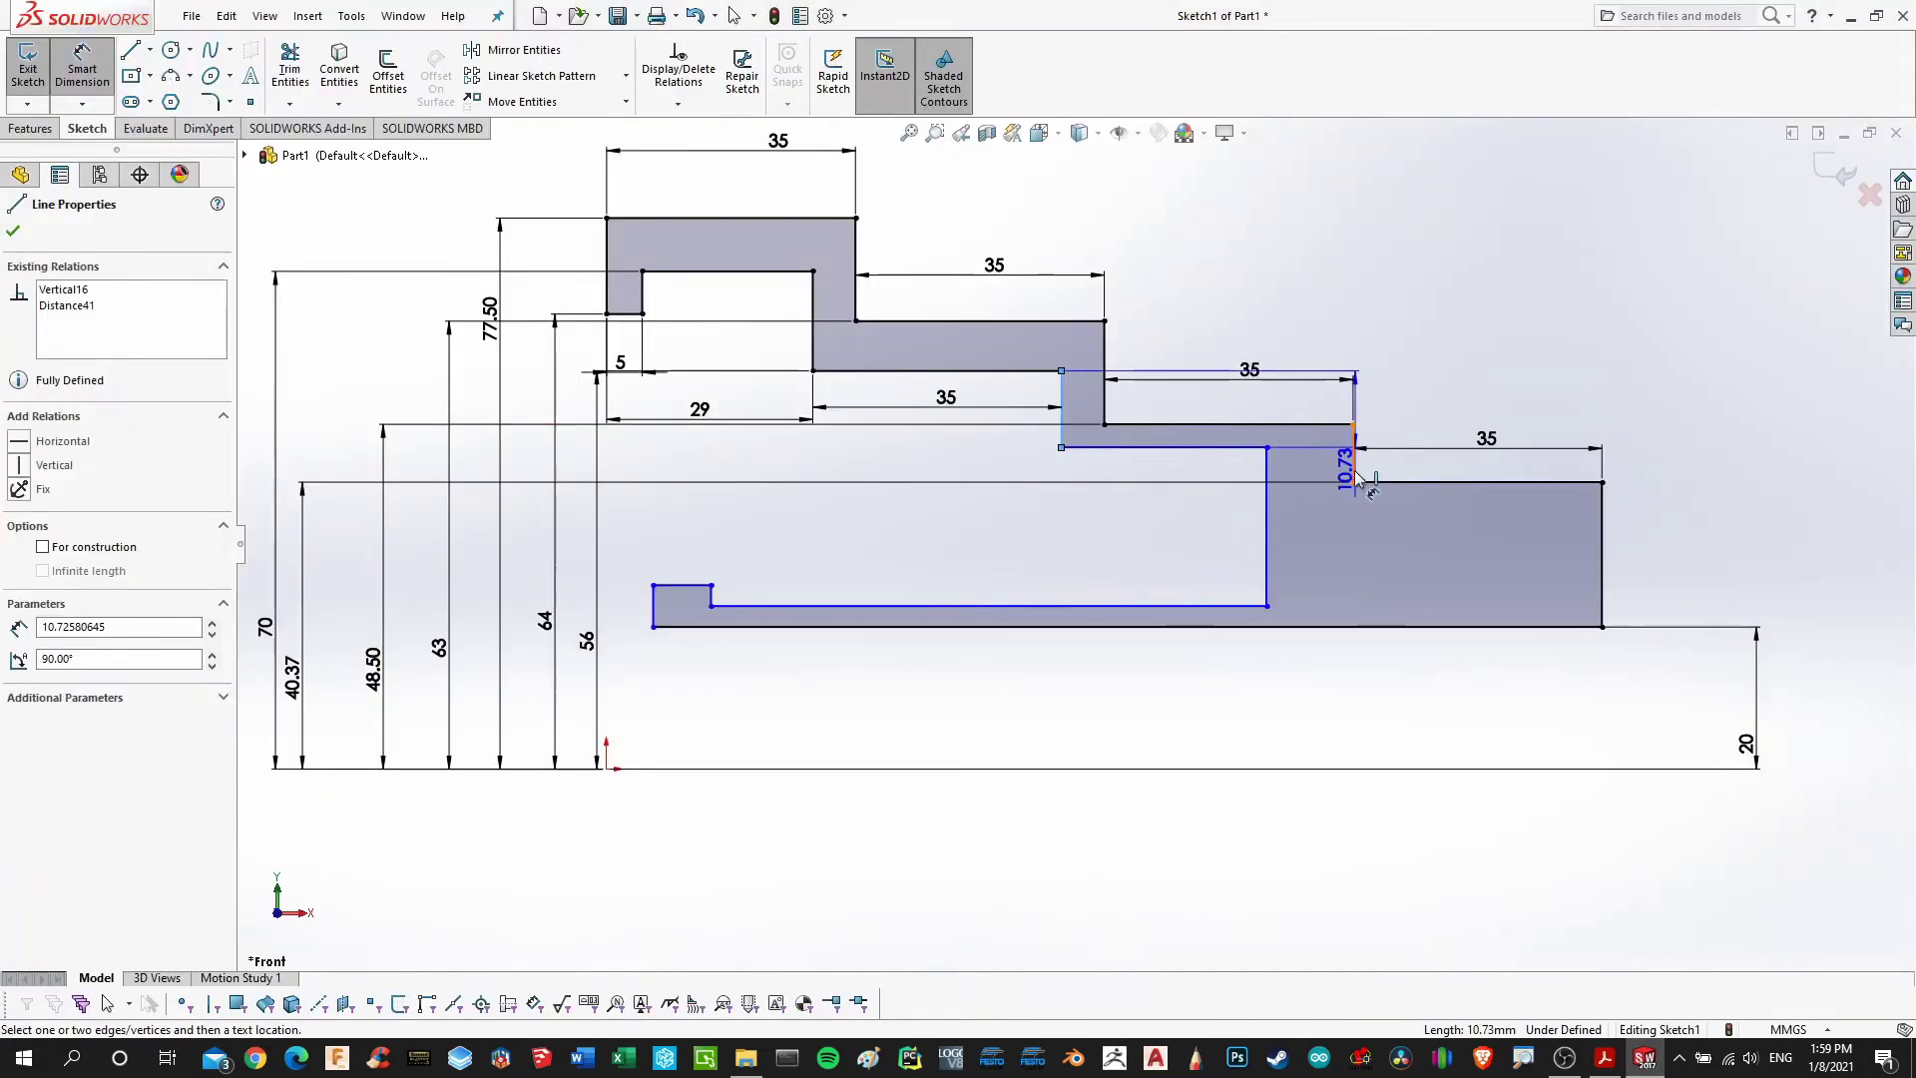
click(1277, 335)
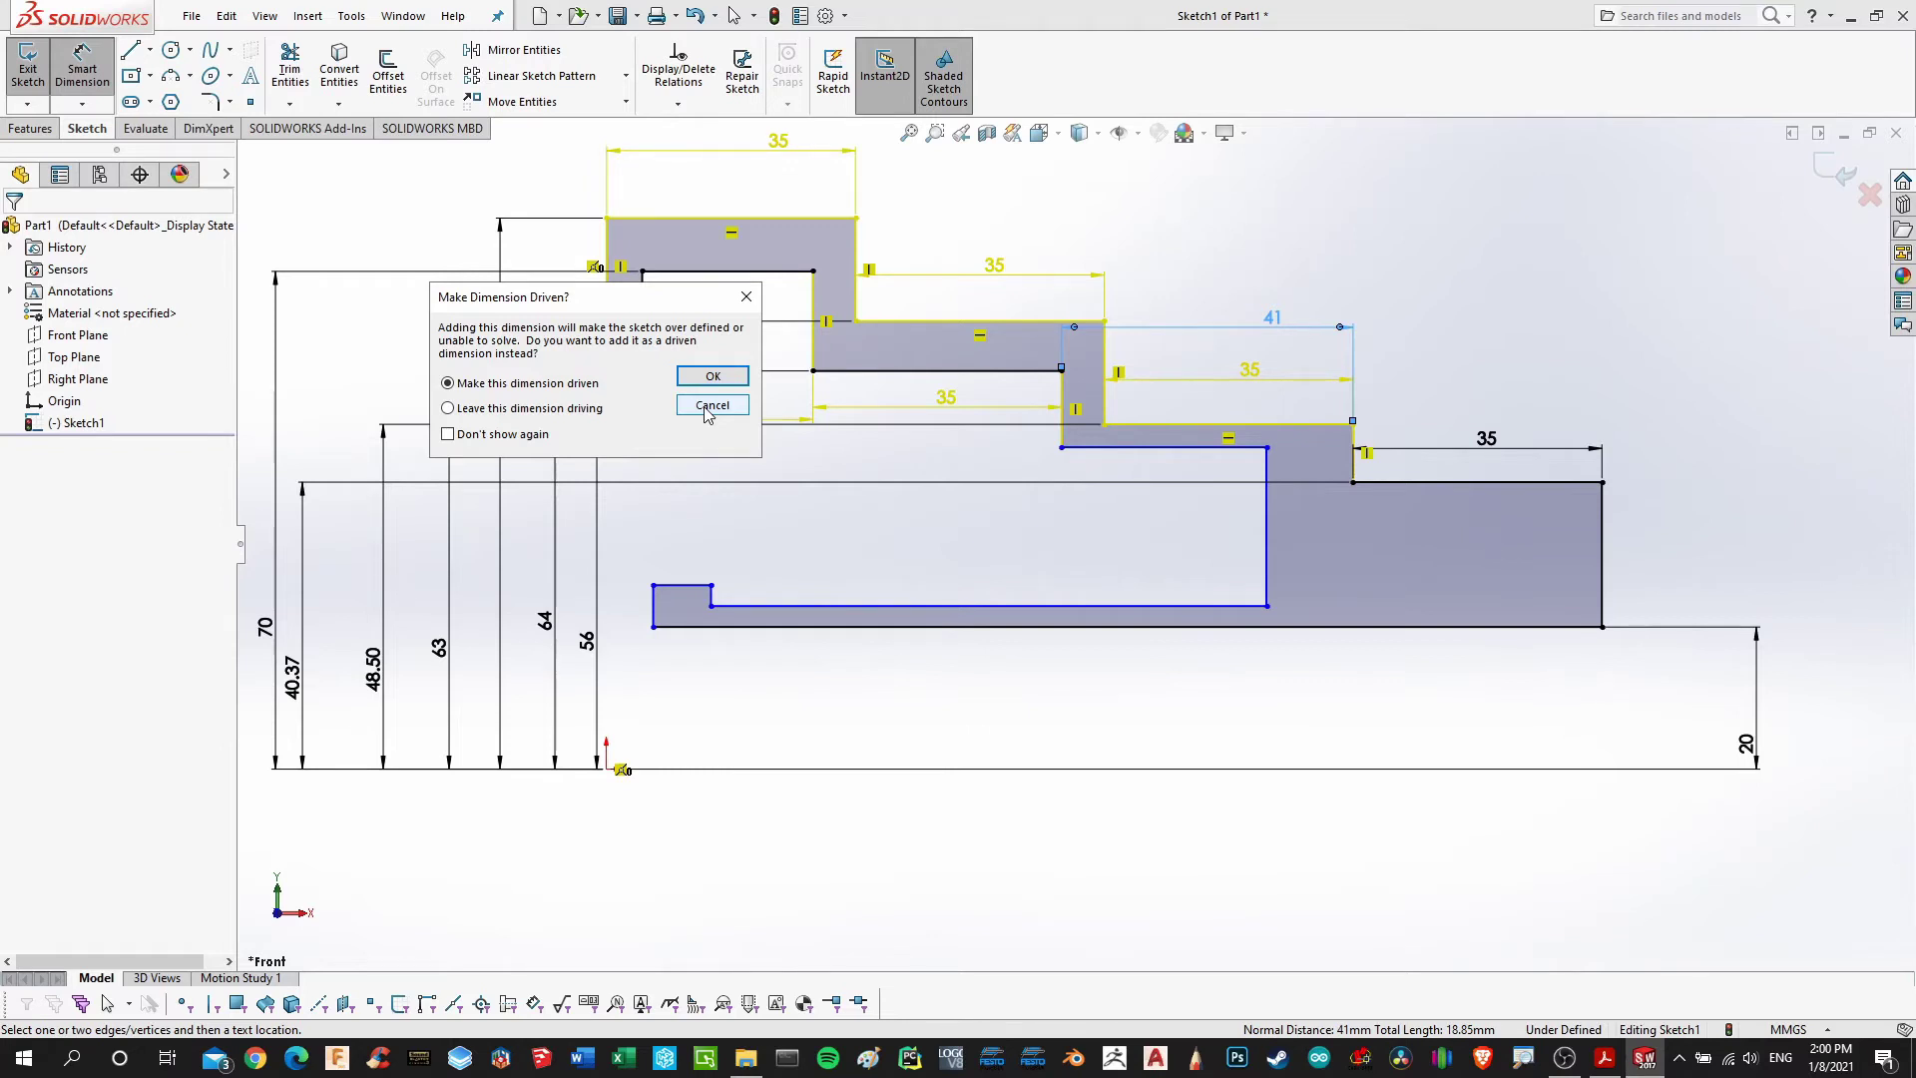
click(712, 405)
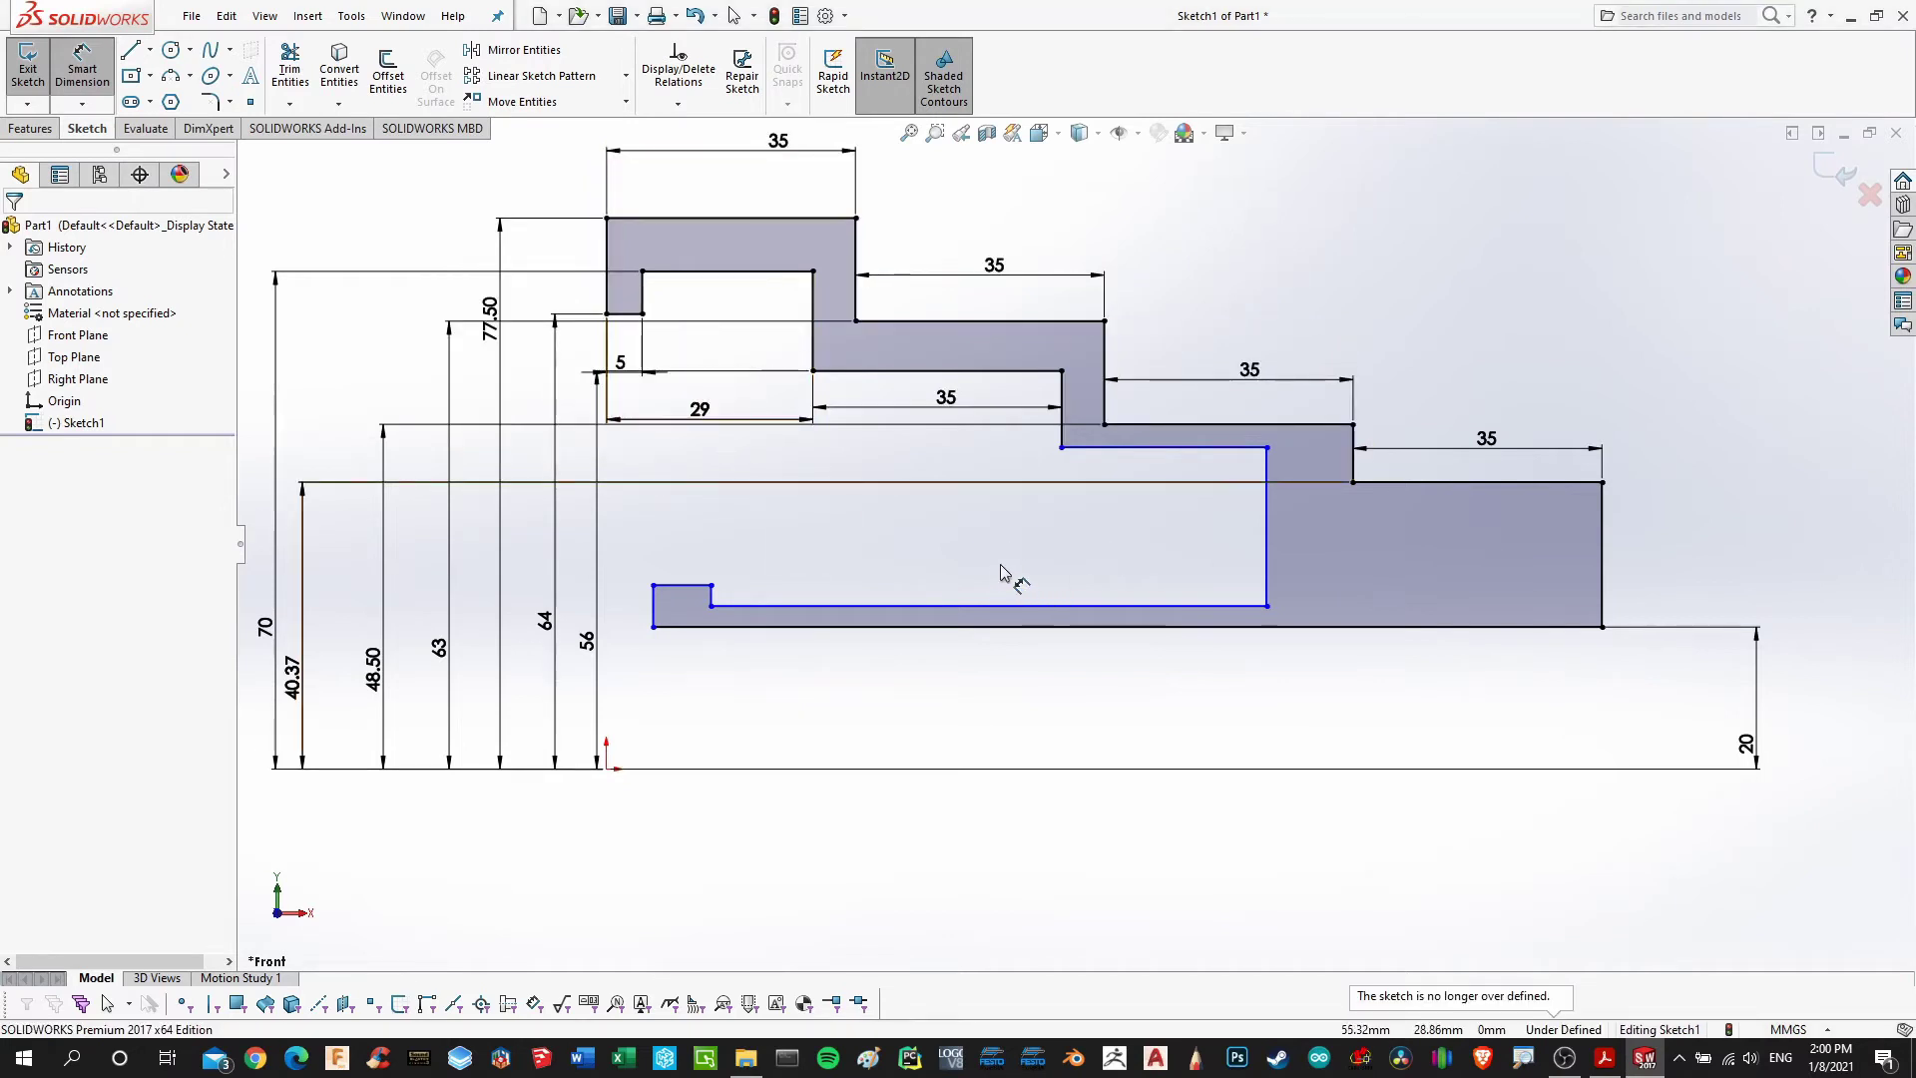
Check the drawing in Adobe Acrobat Reader and dimension the third inner recess line from the origin as 83/2 mm in SOLIDWORKS
click(1608, 1057)
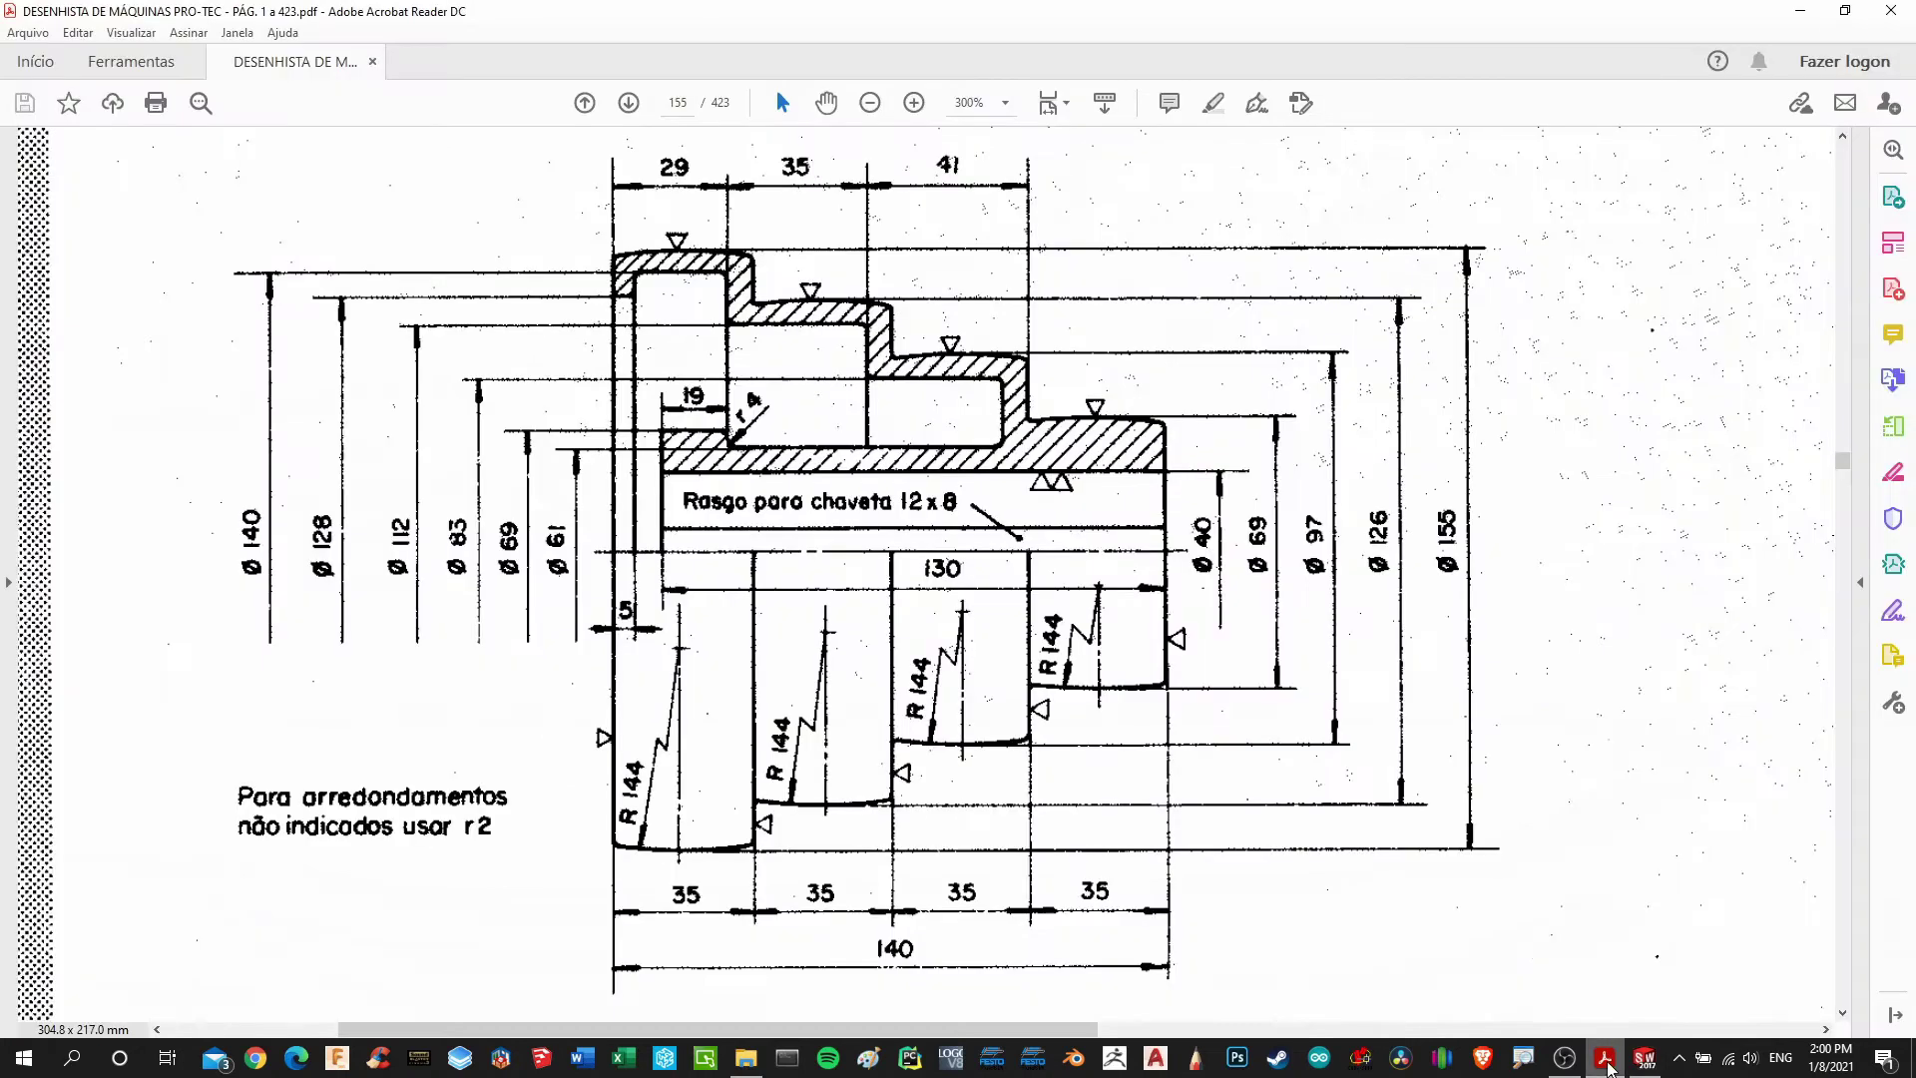
click(1608, 1068)
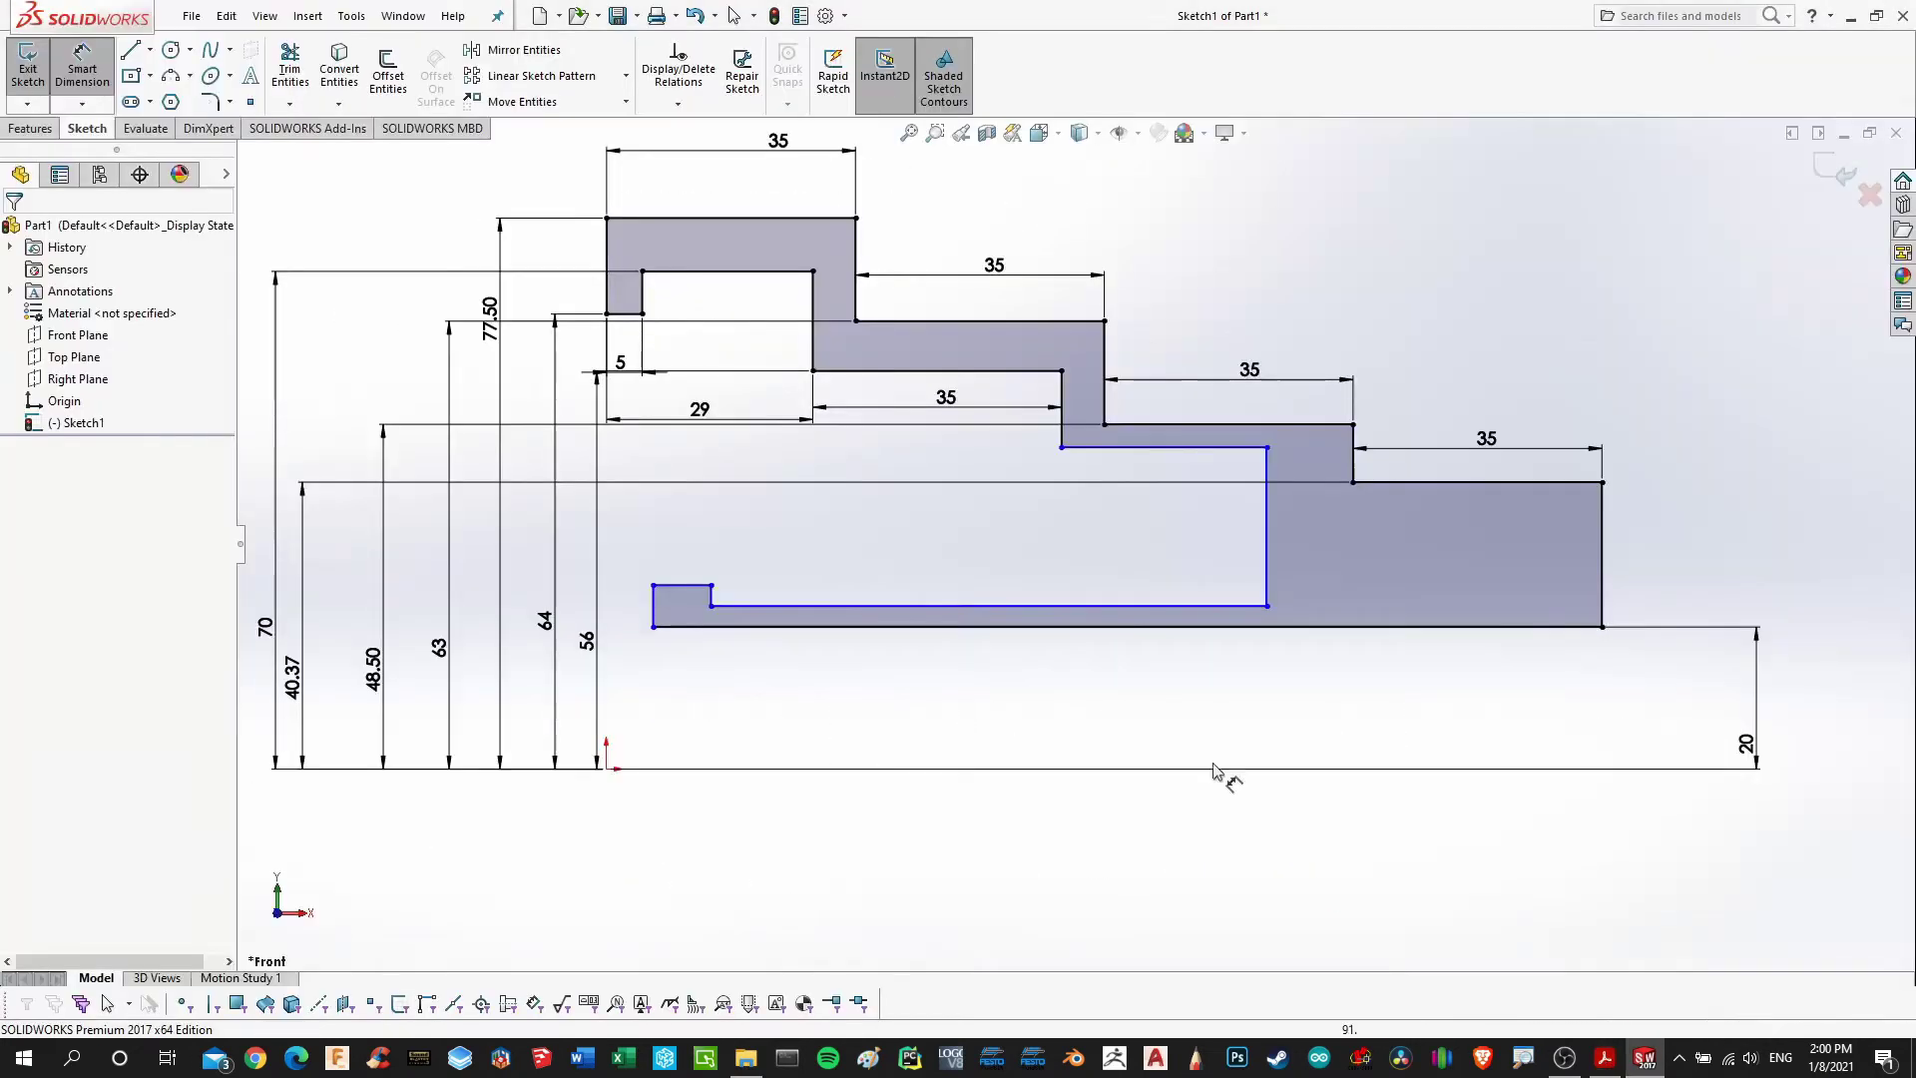
click(1125, 448)
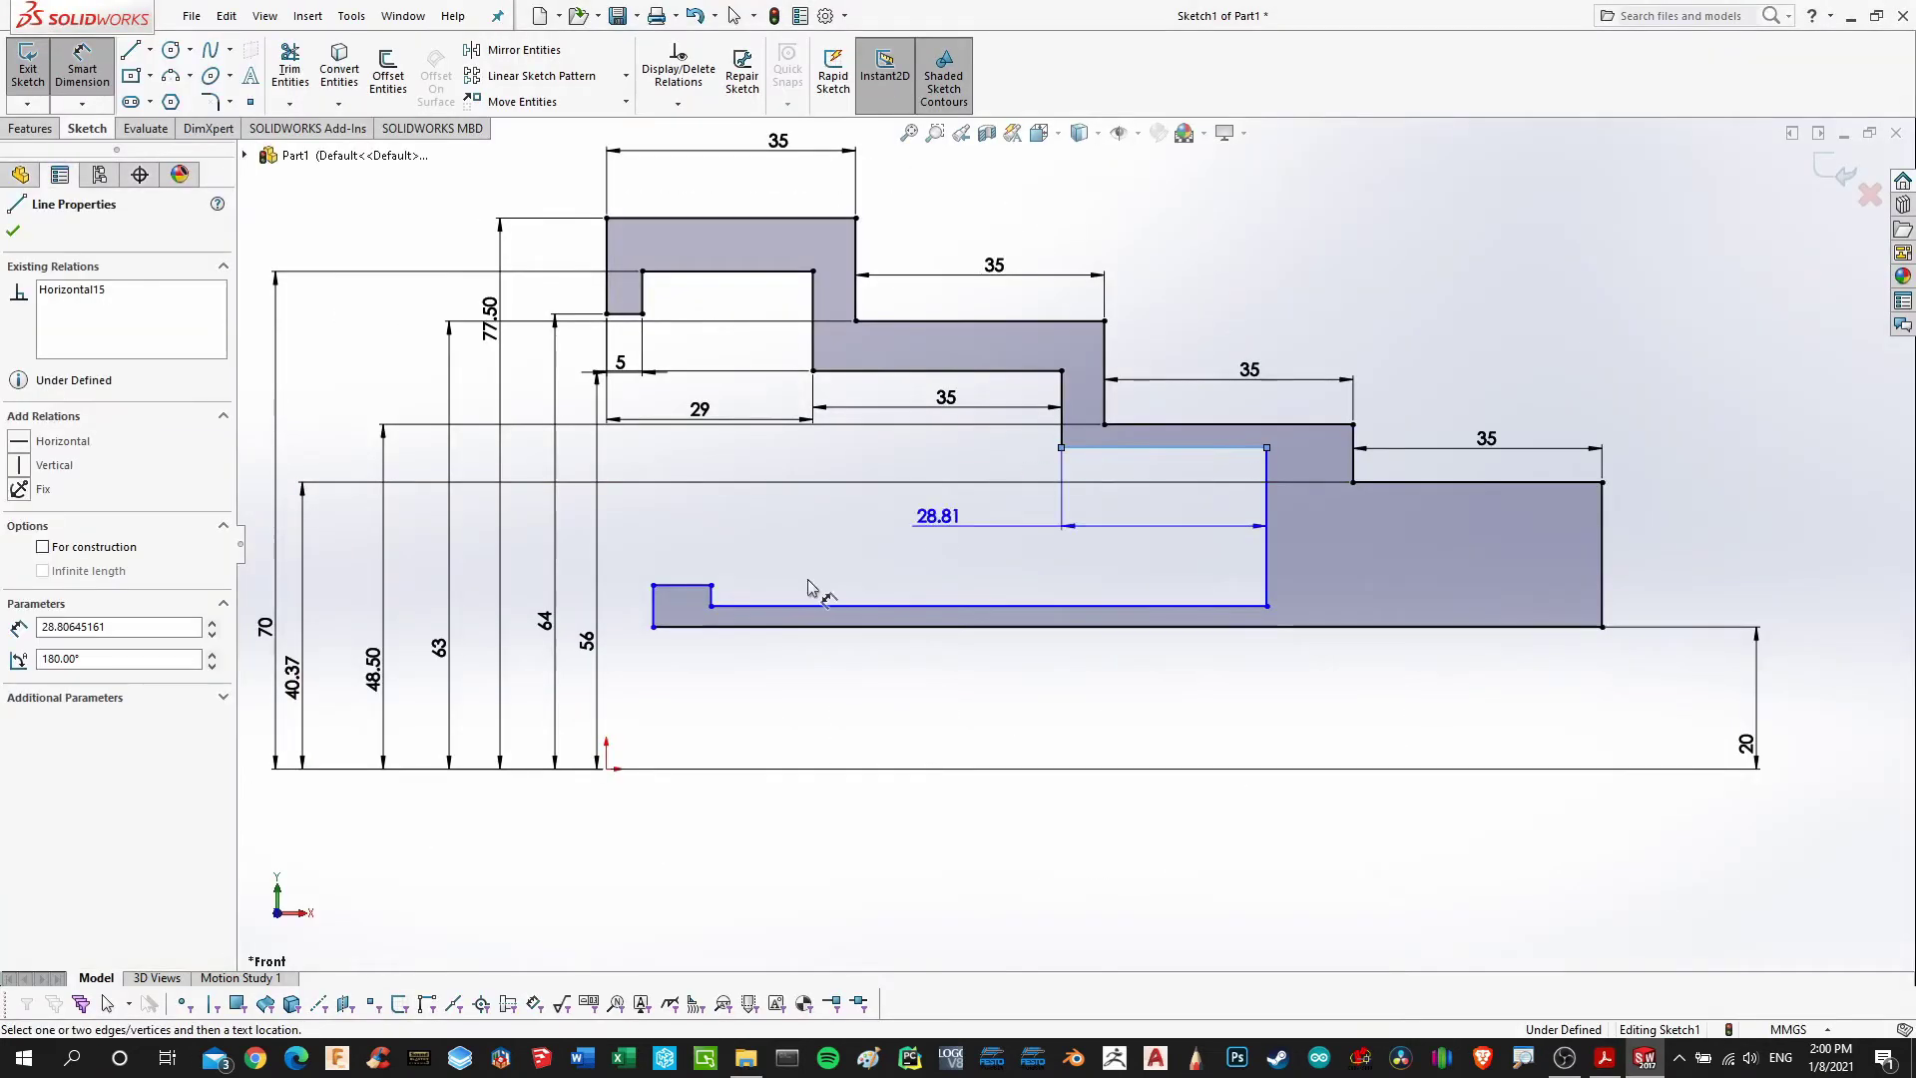
click(606, 768)
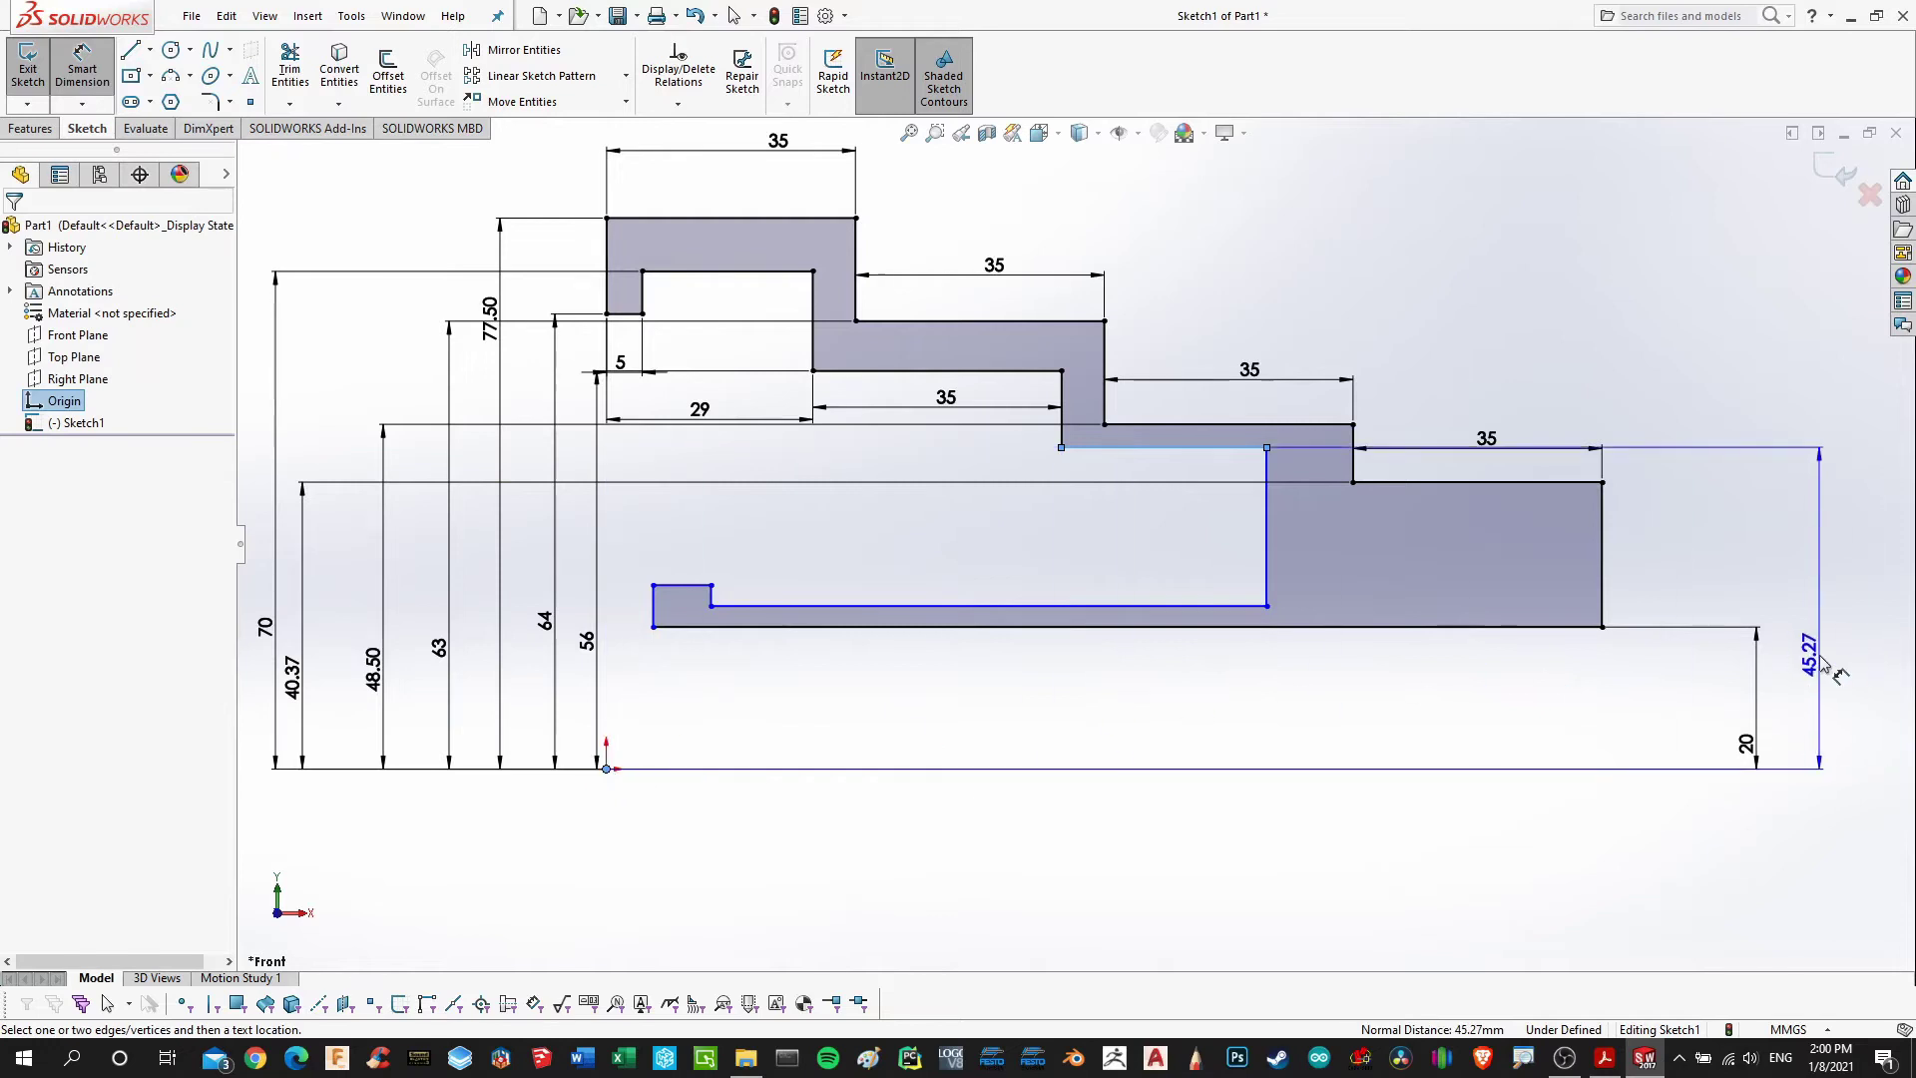
click(1819, 659)
text(41.5)
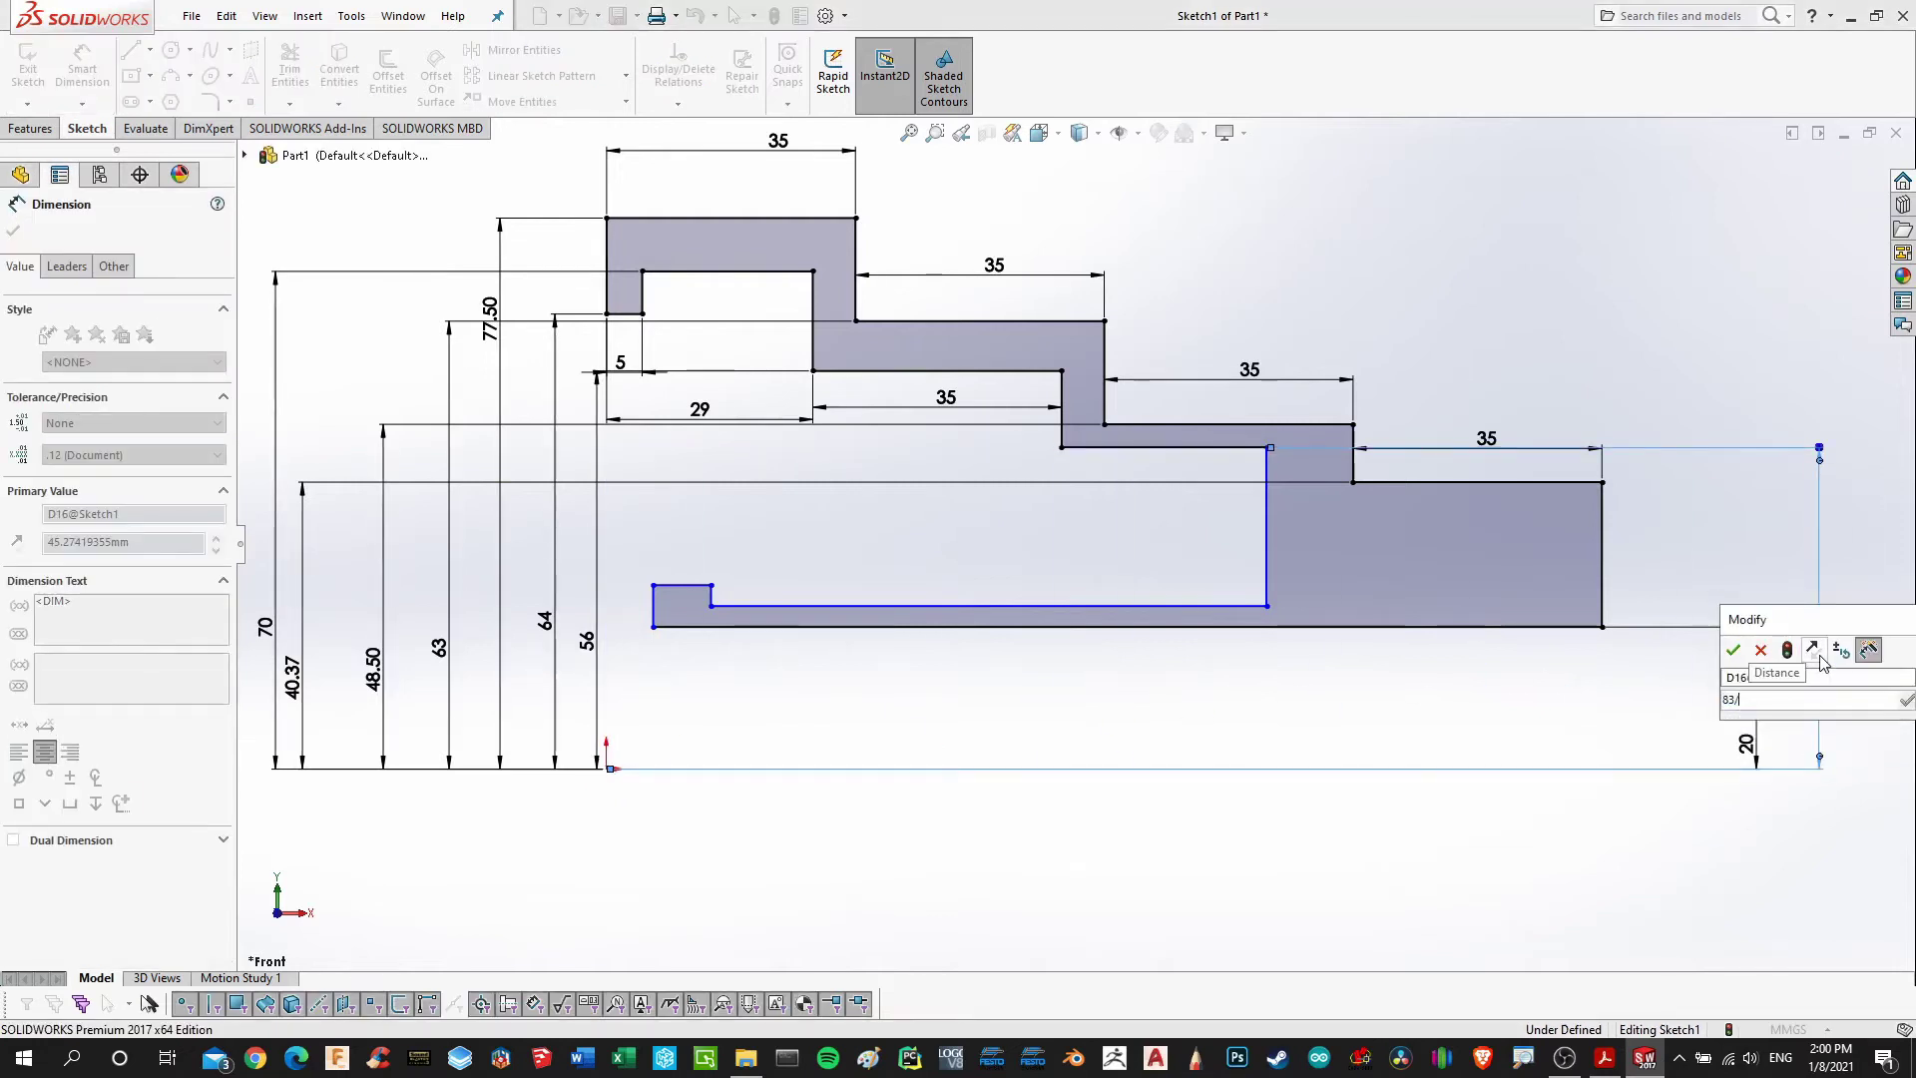
key(Return)
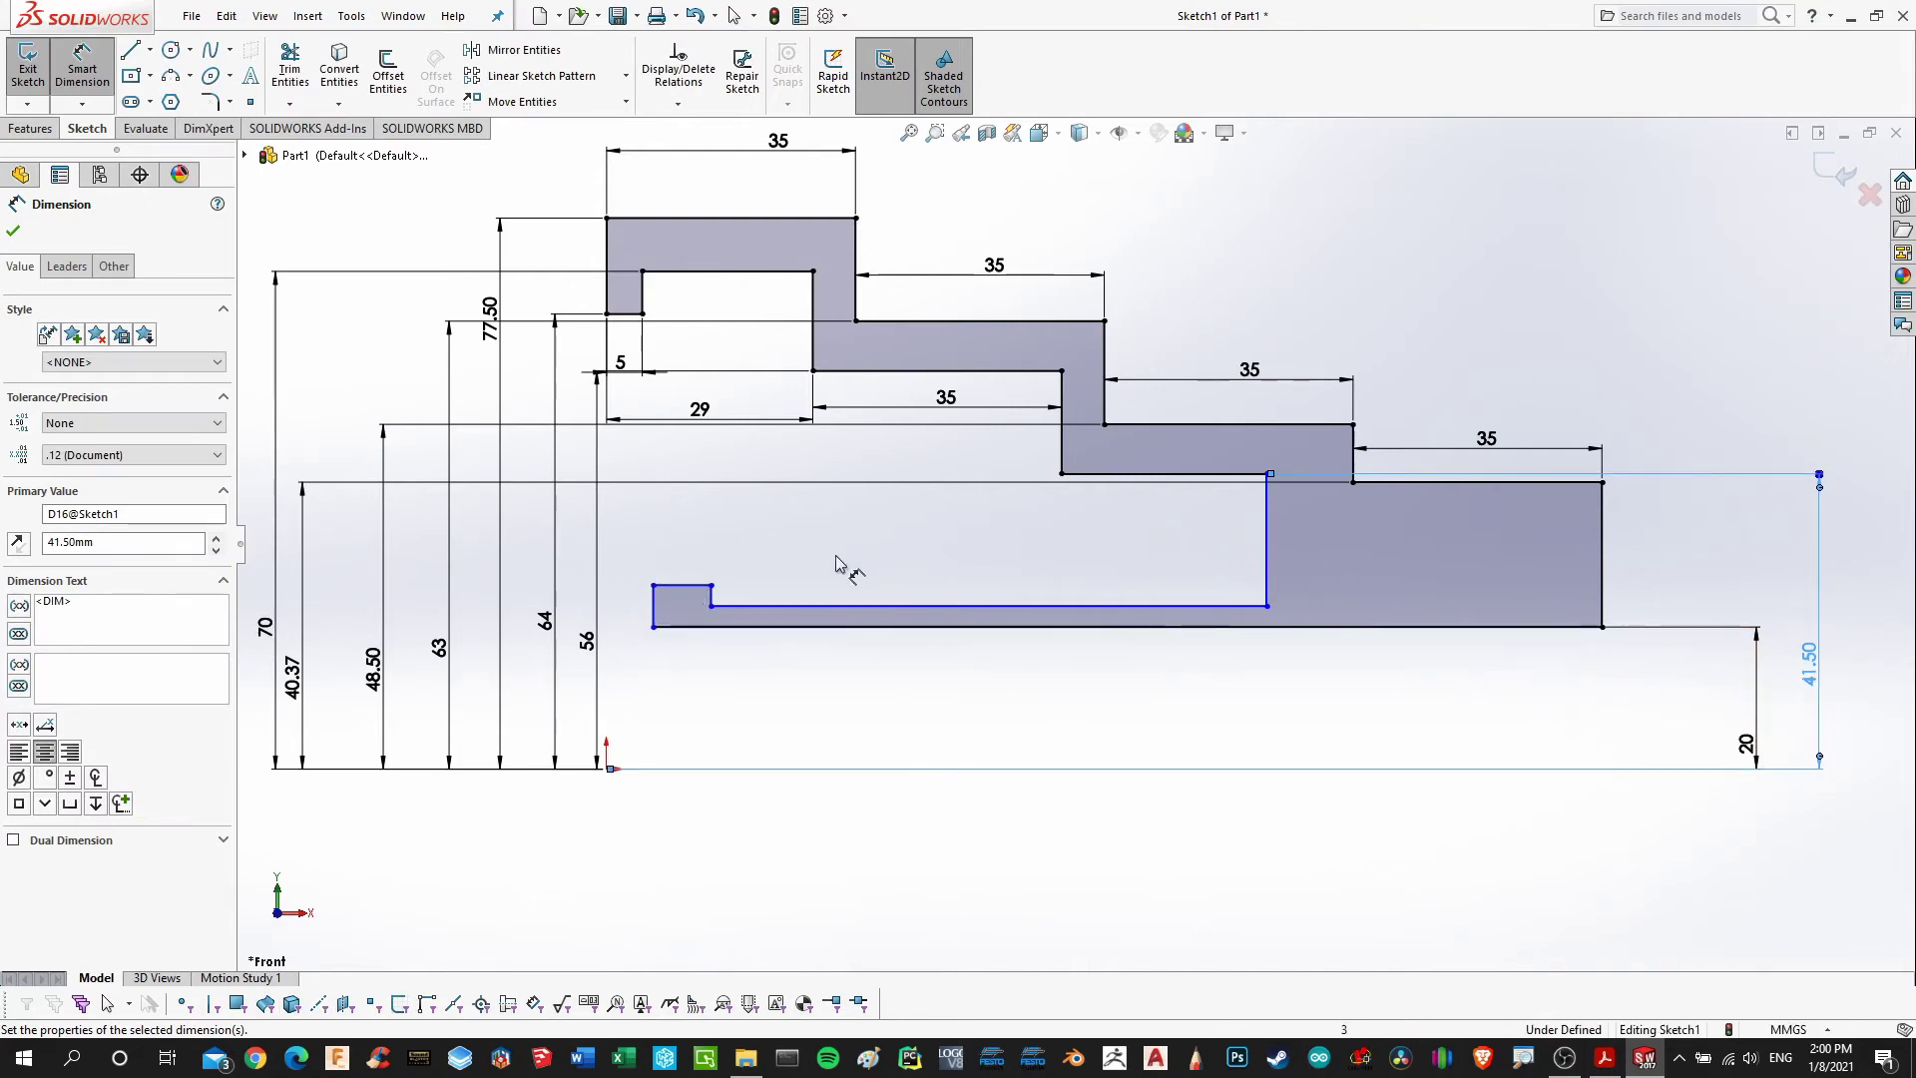
Check the drawing in Adobe Acrobat Reader and dimension the raised hub collar line's length as 19 mm in SOLIDWORKS
click(1607, 1059)
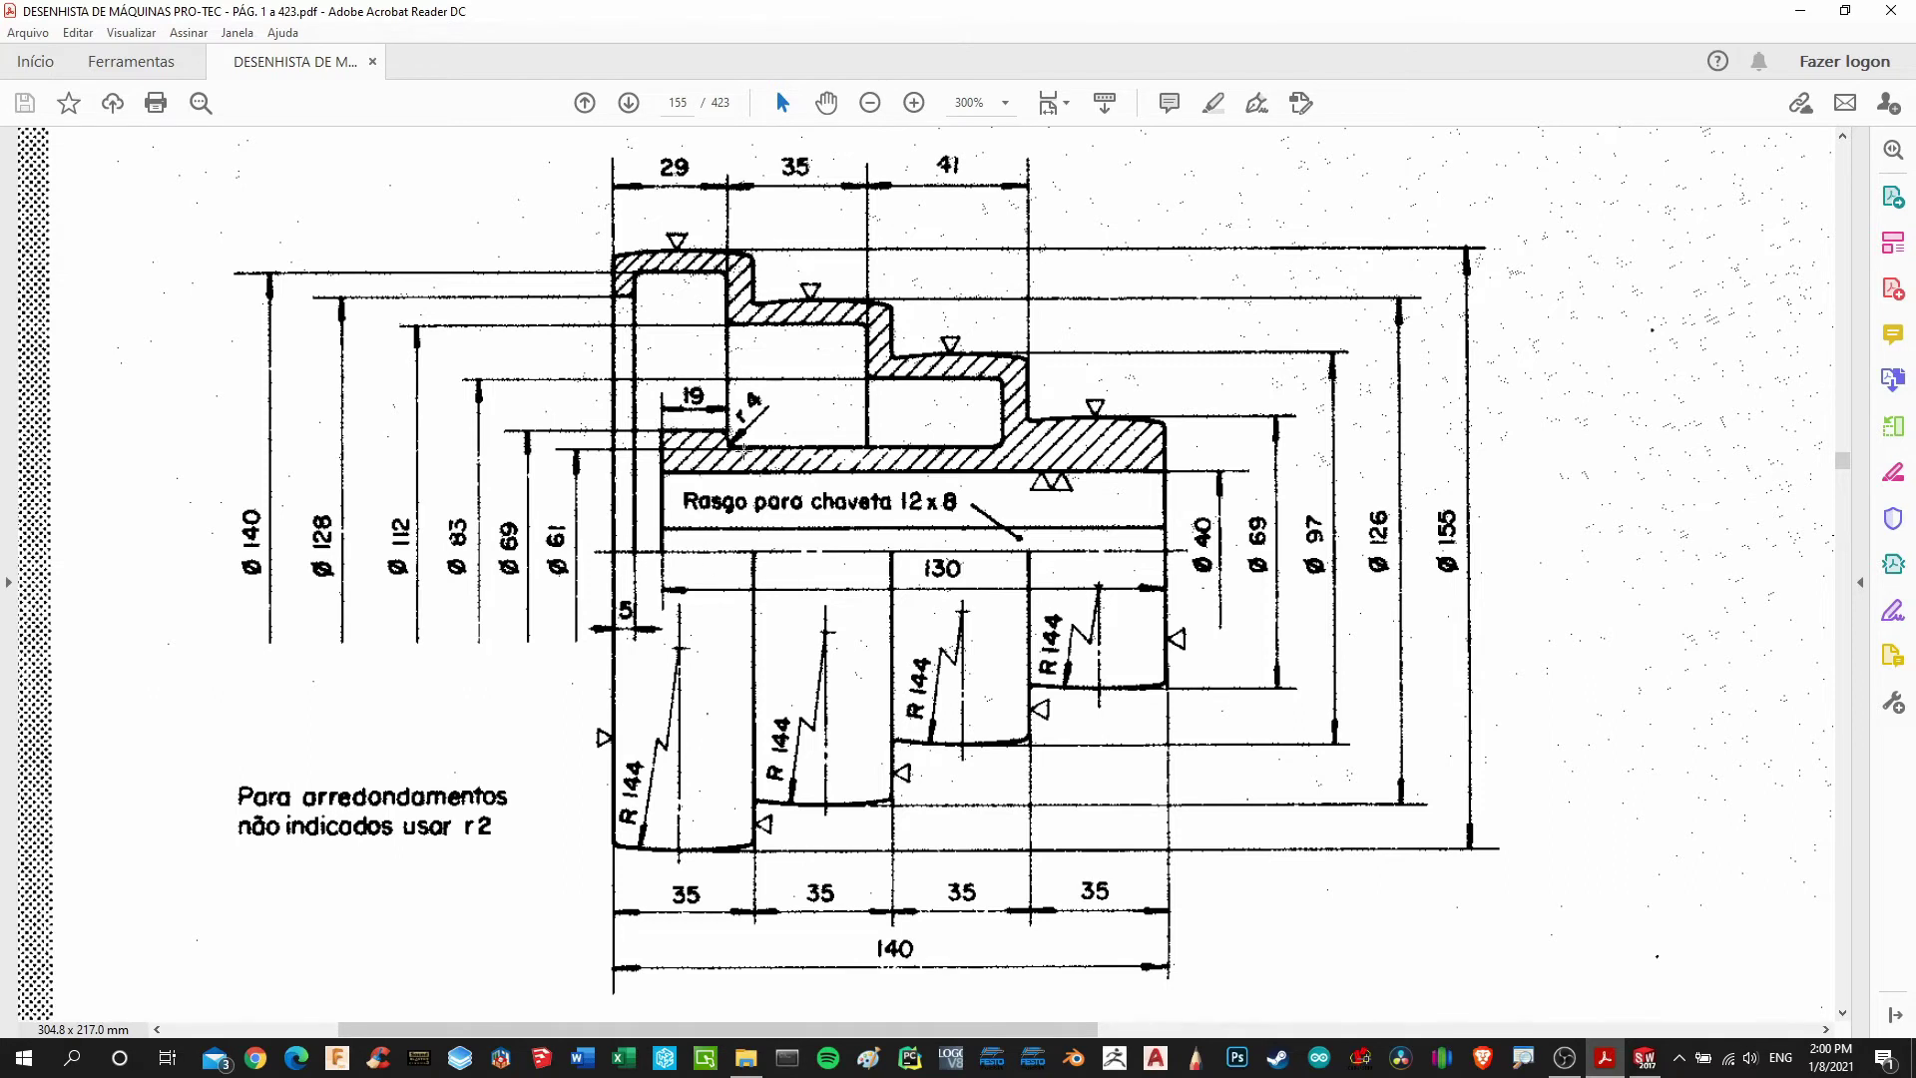
click(1641, 1059)
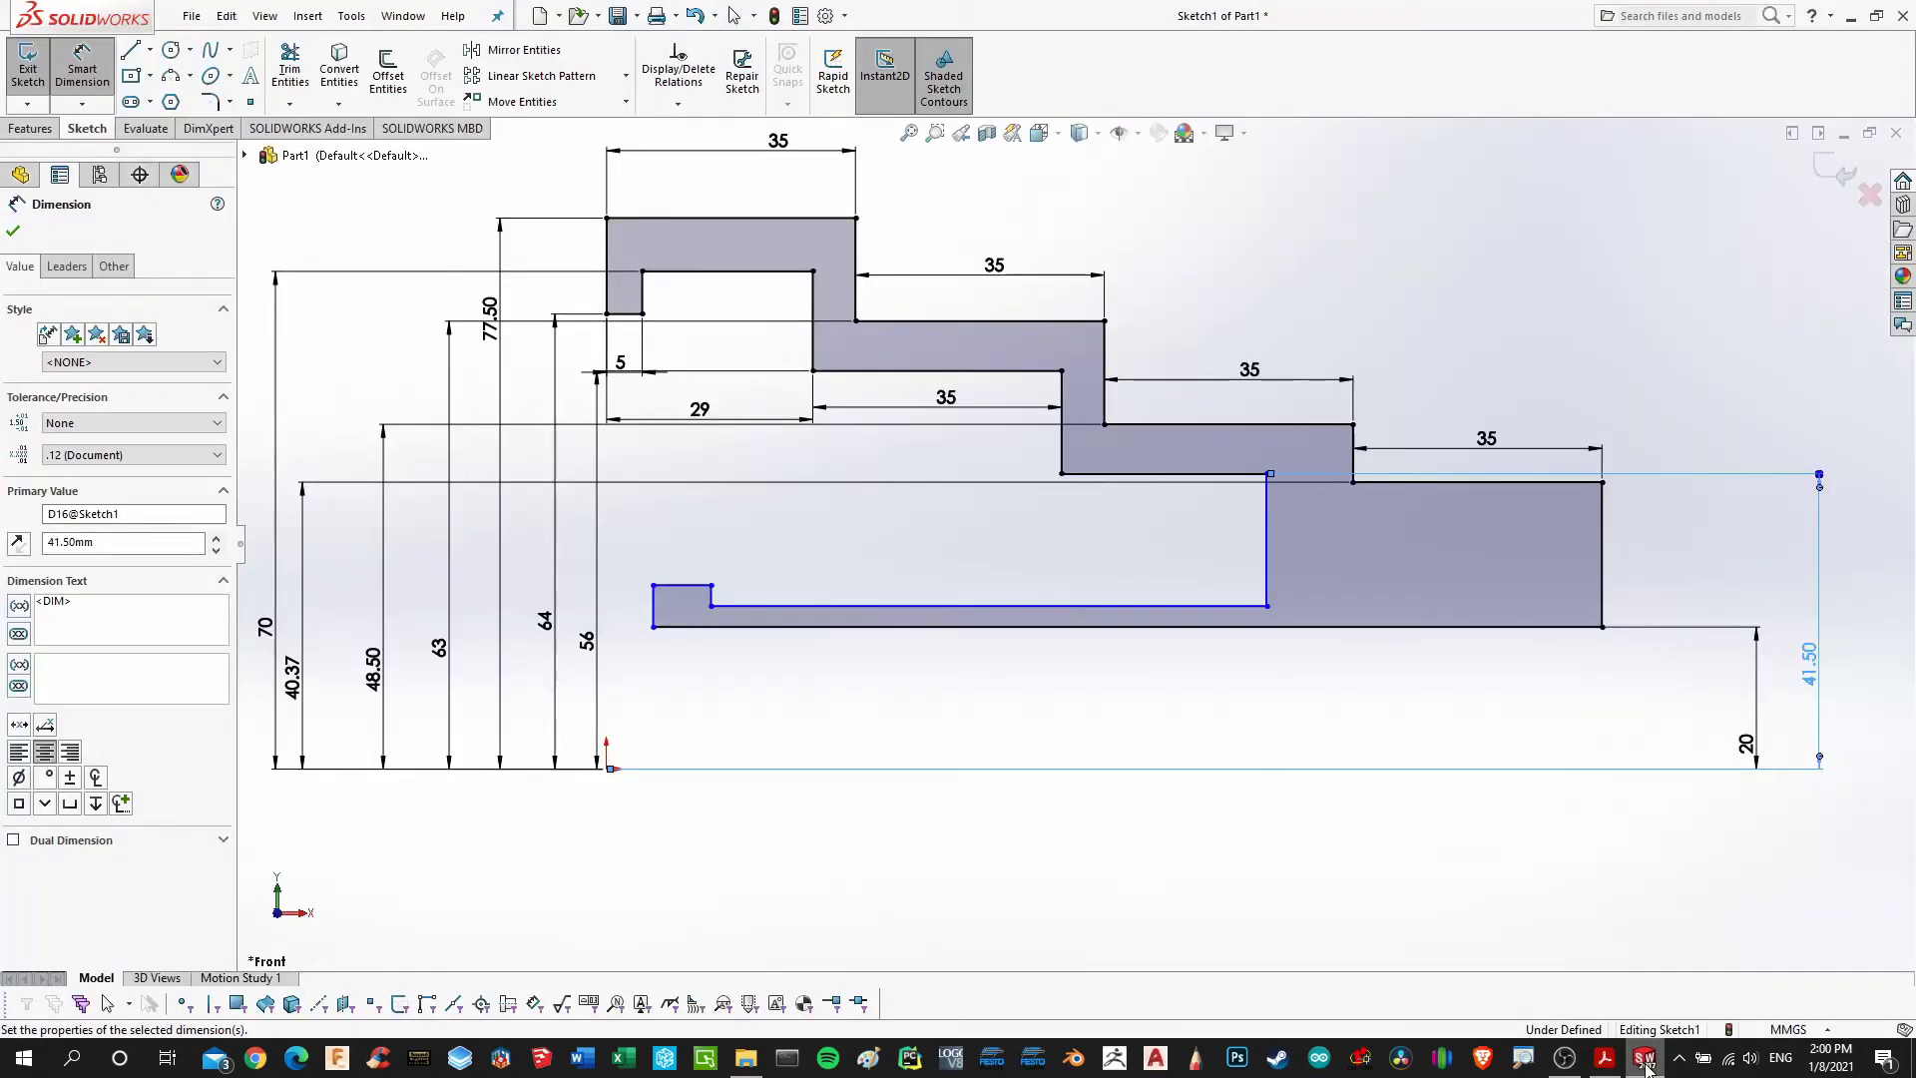
click(683, 585)
click(696, 566)
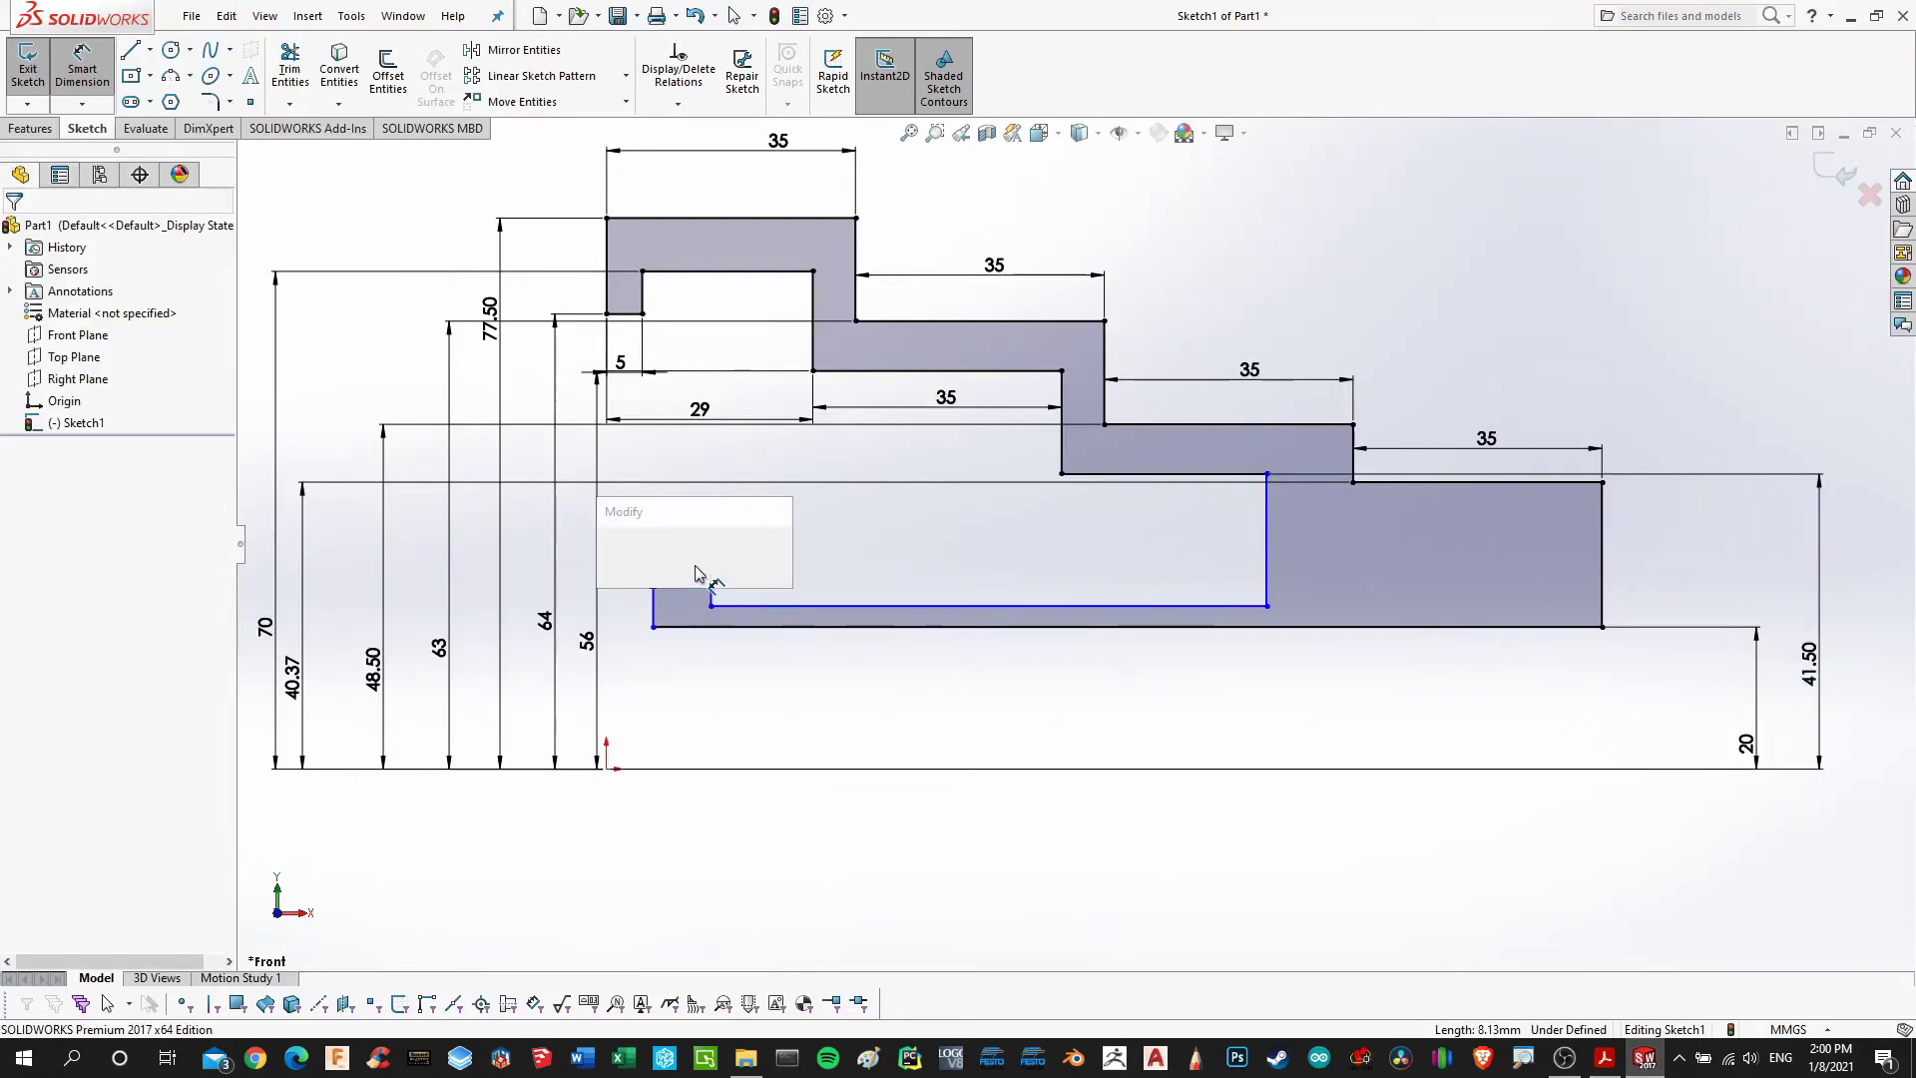
key(Return)
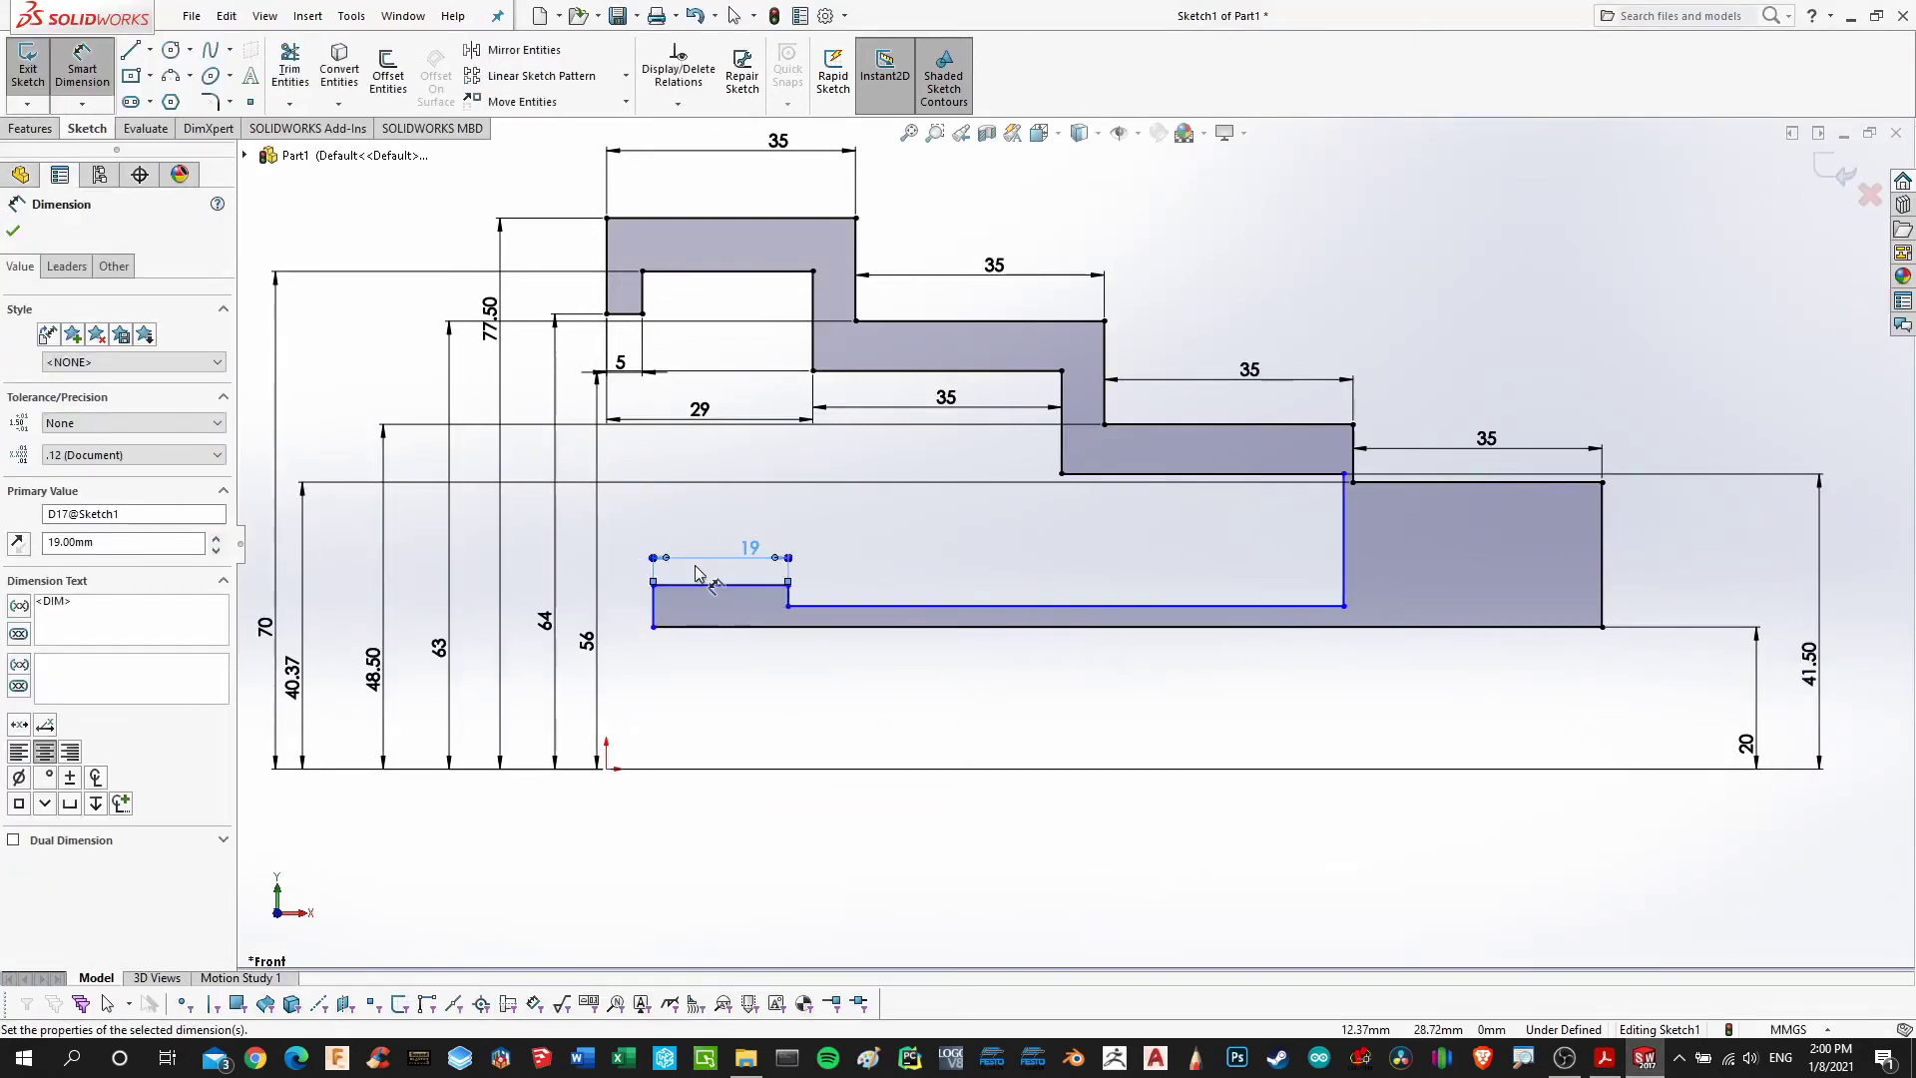
Check the drawing in Adobe Acrobat Reader and dimension the raised hub collar line from the origin as 69/2 mm in SOLIDWORKS
click(1646, 1060)
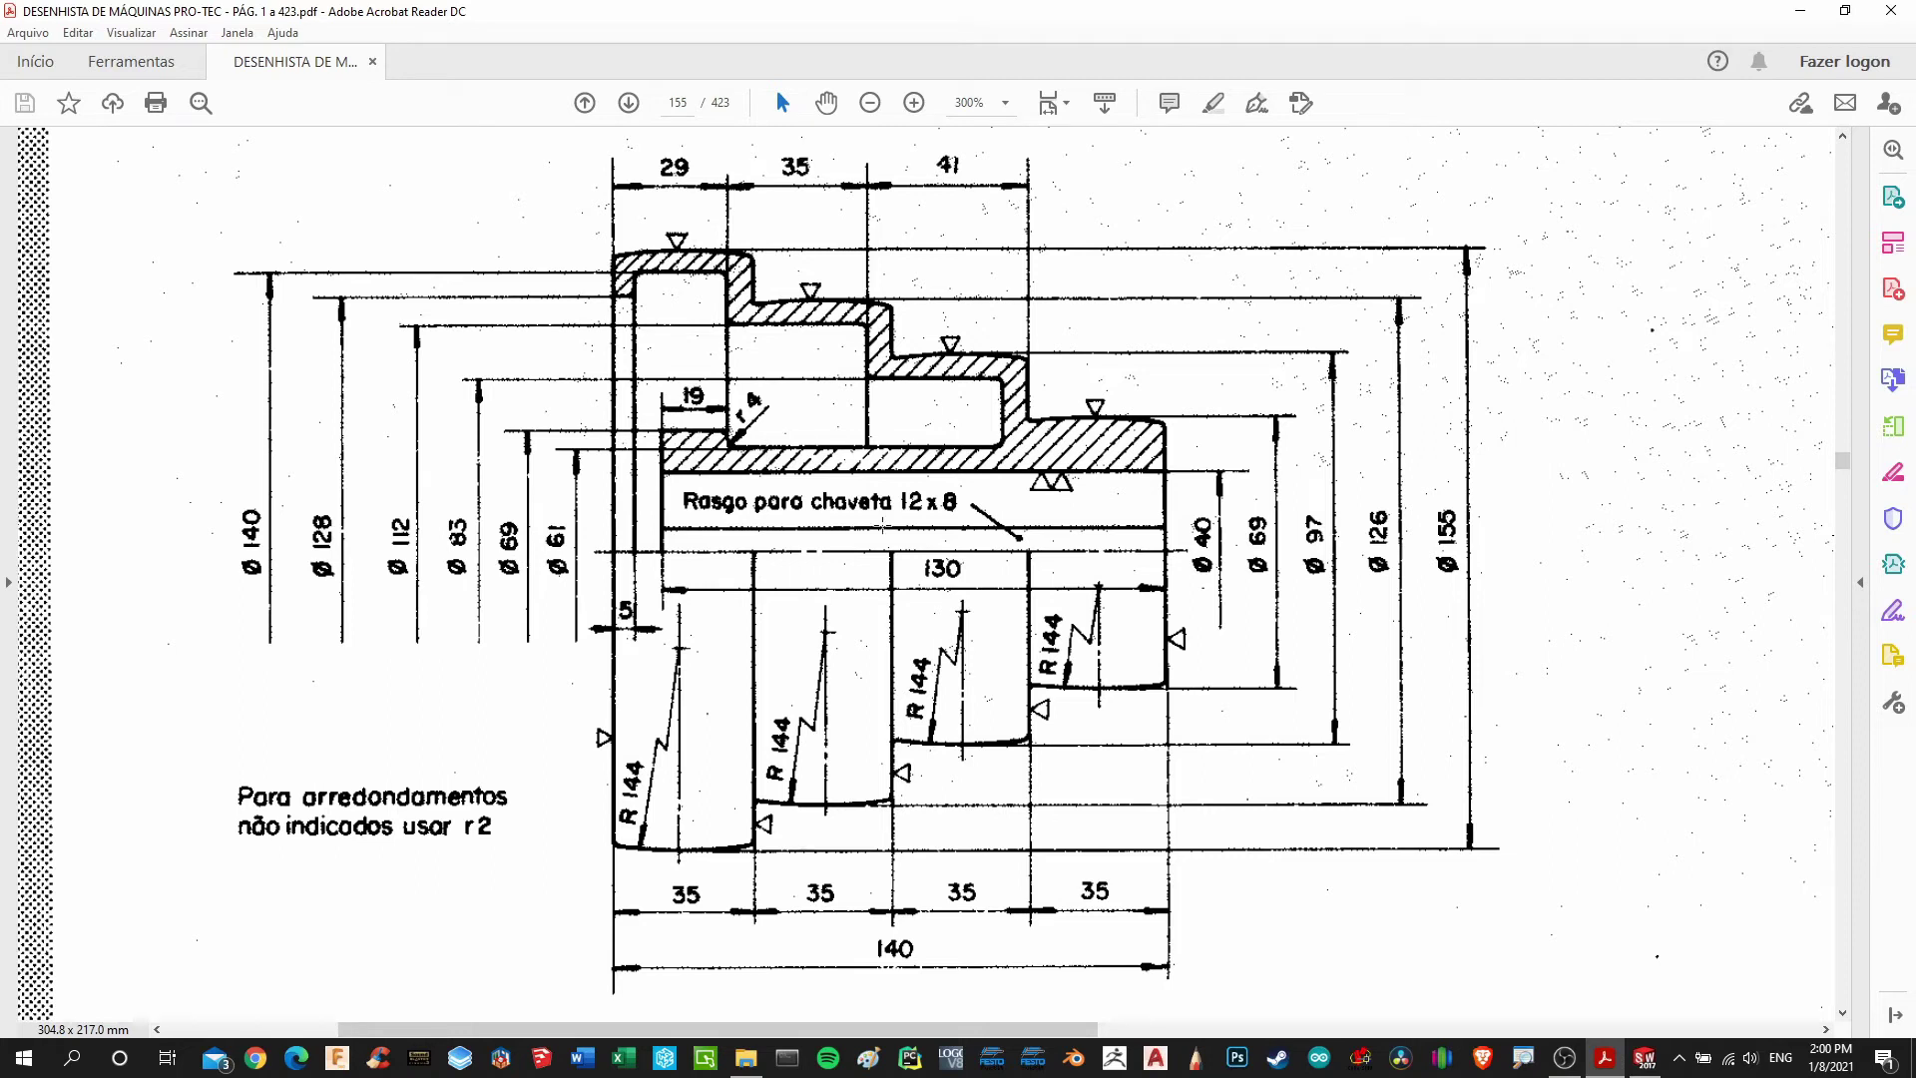
click(1644, 1056)
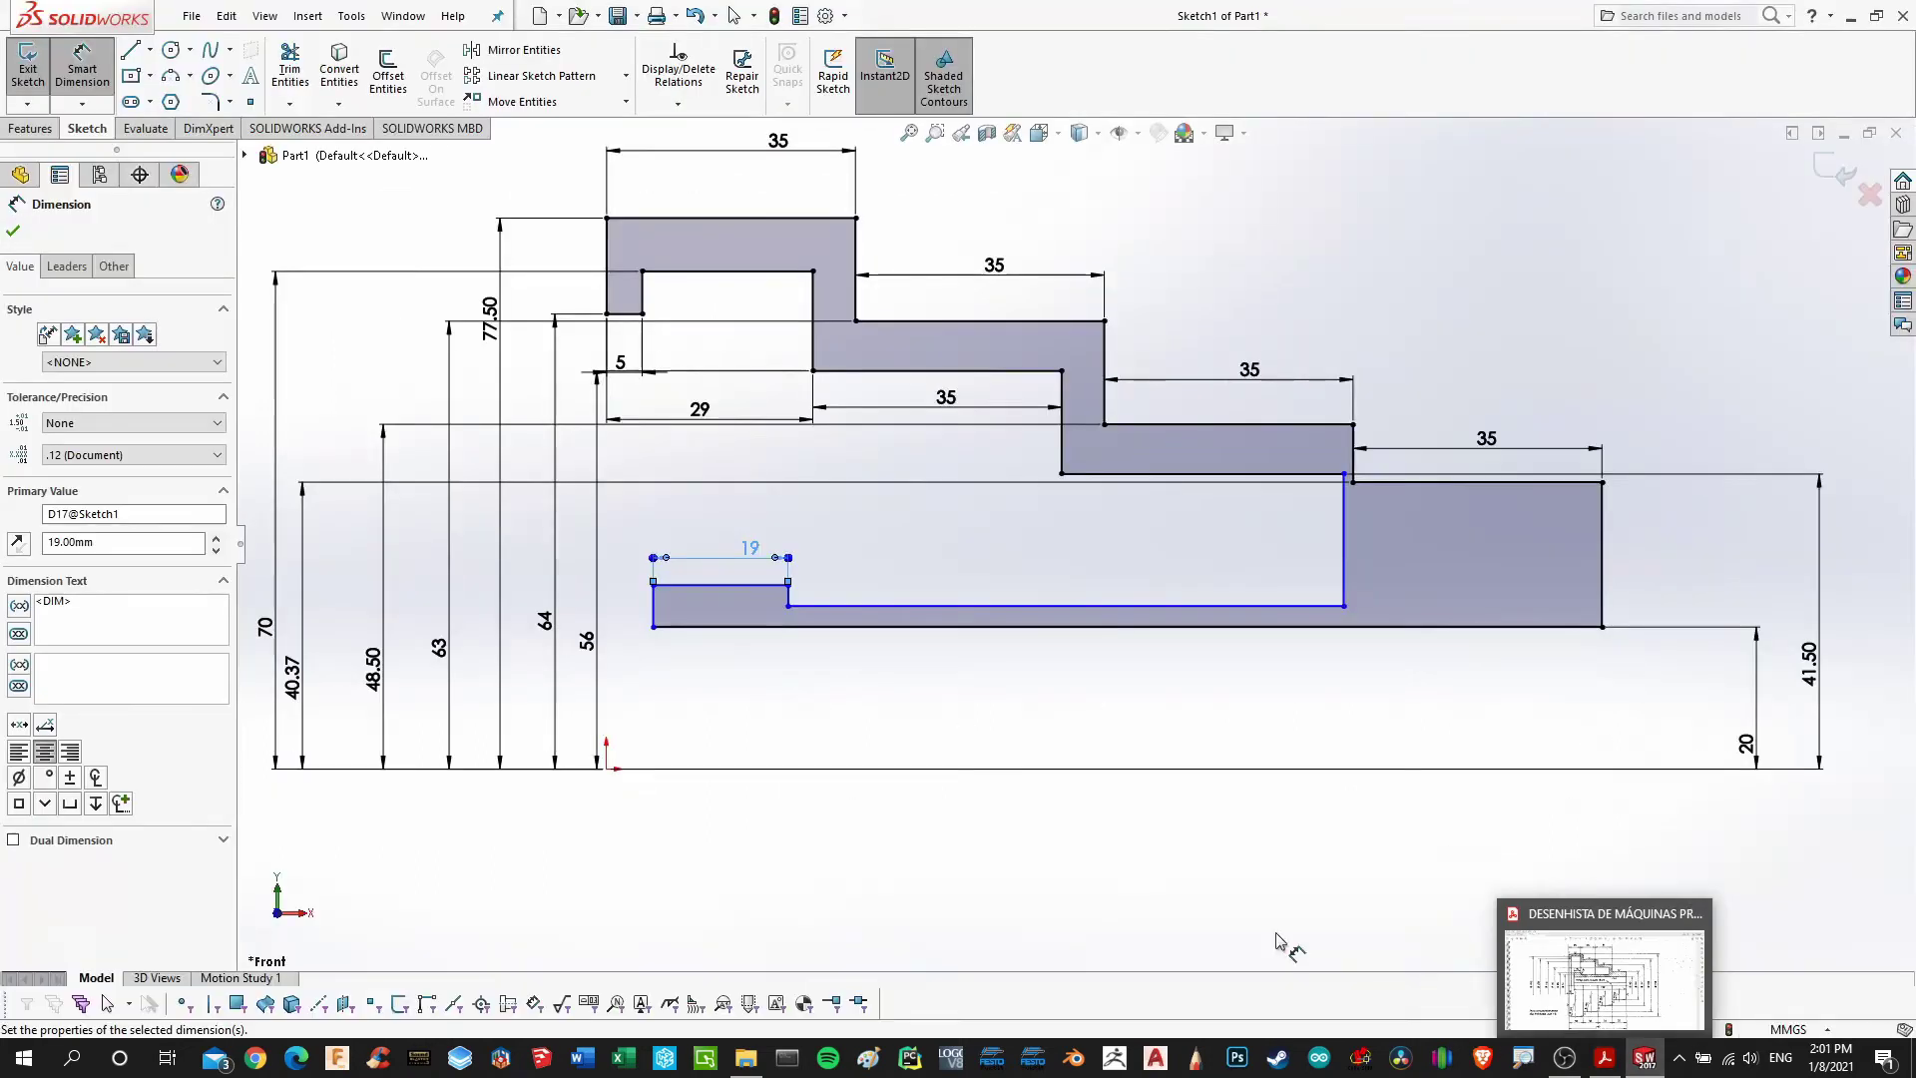
click(688, 586)
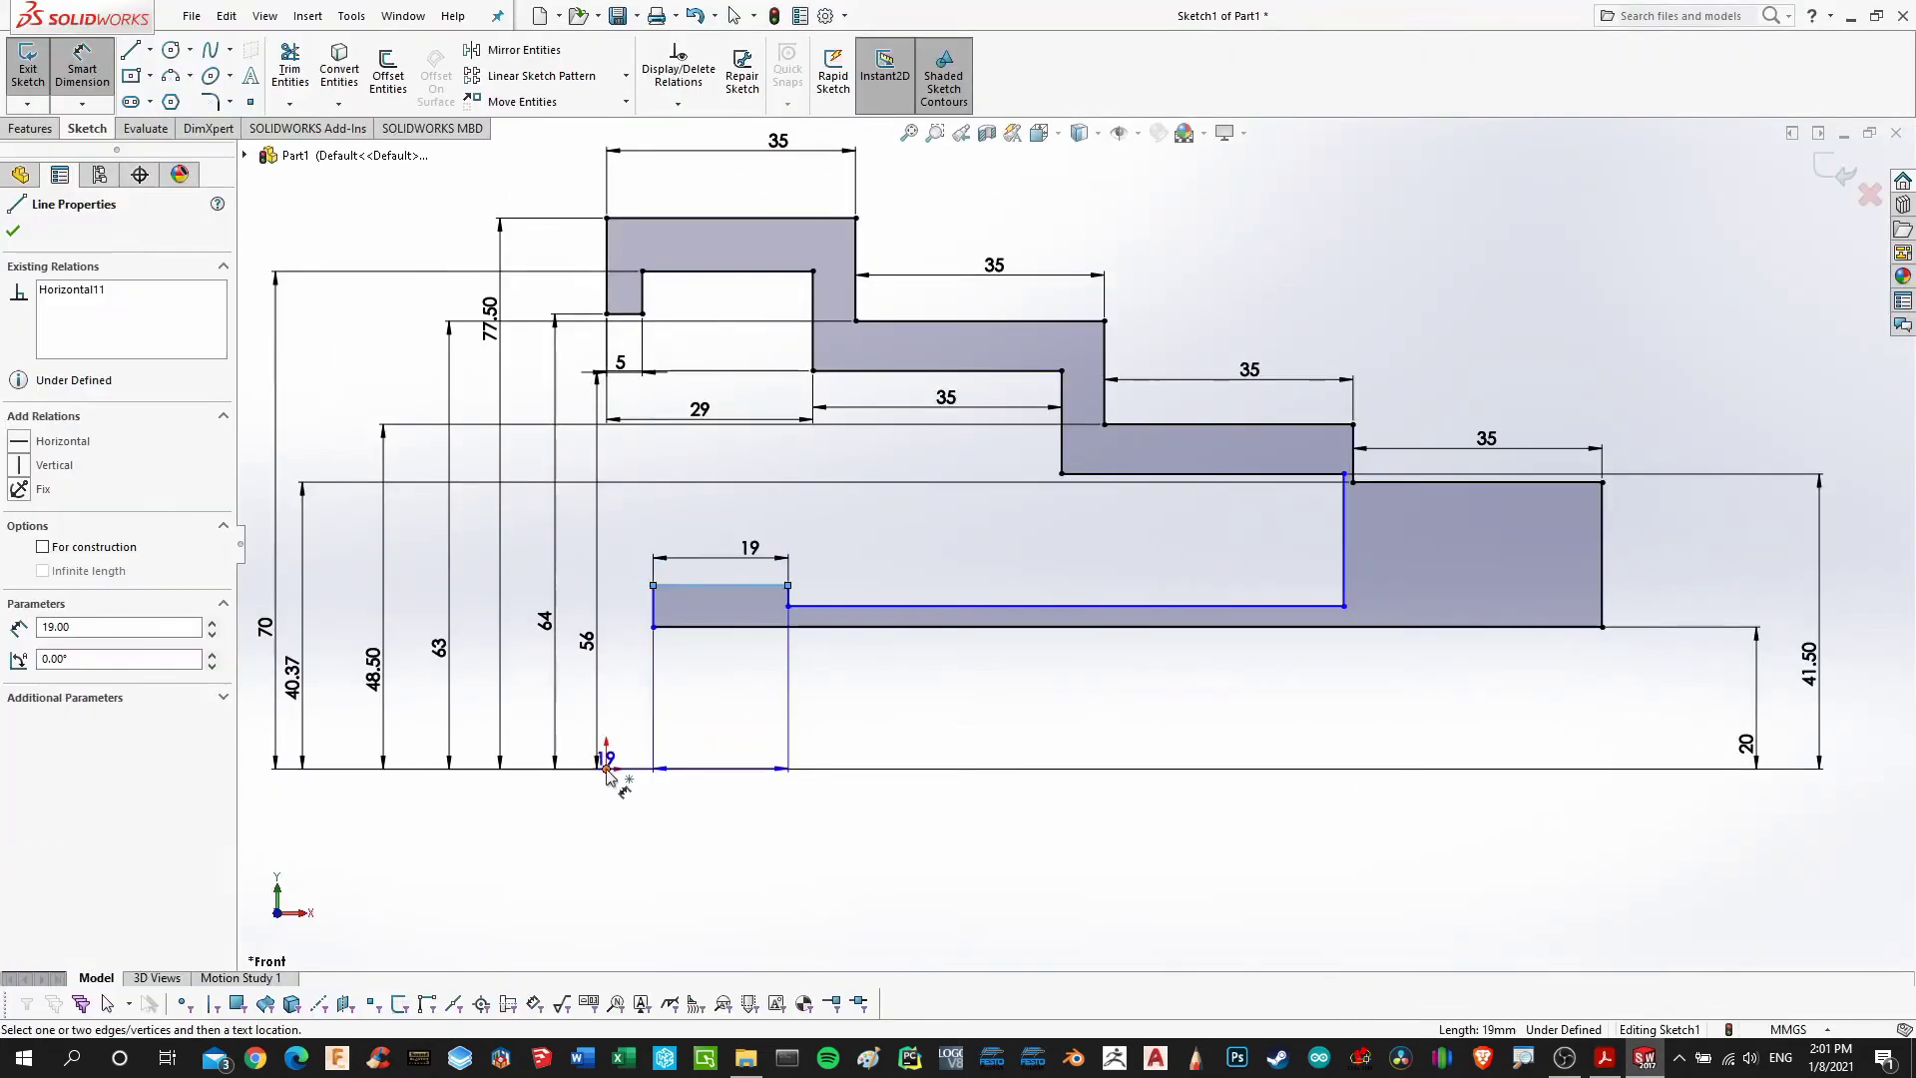
click(606, 769)
click(629, 696)
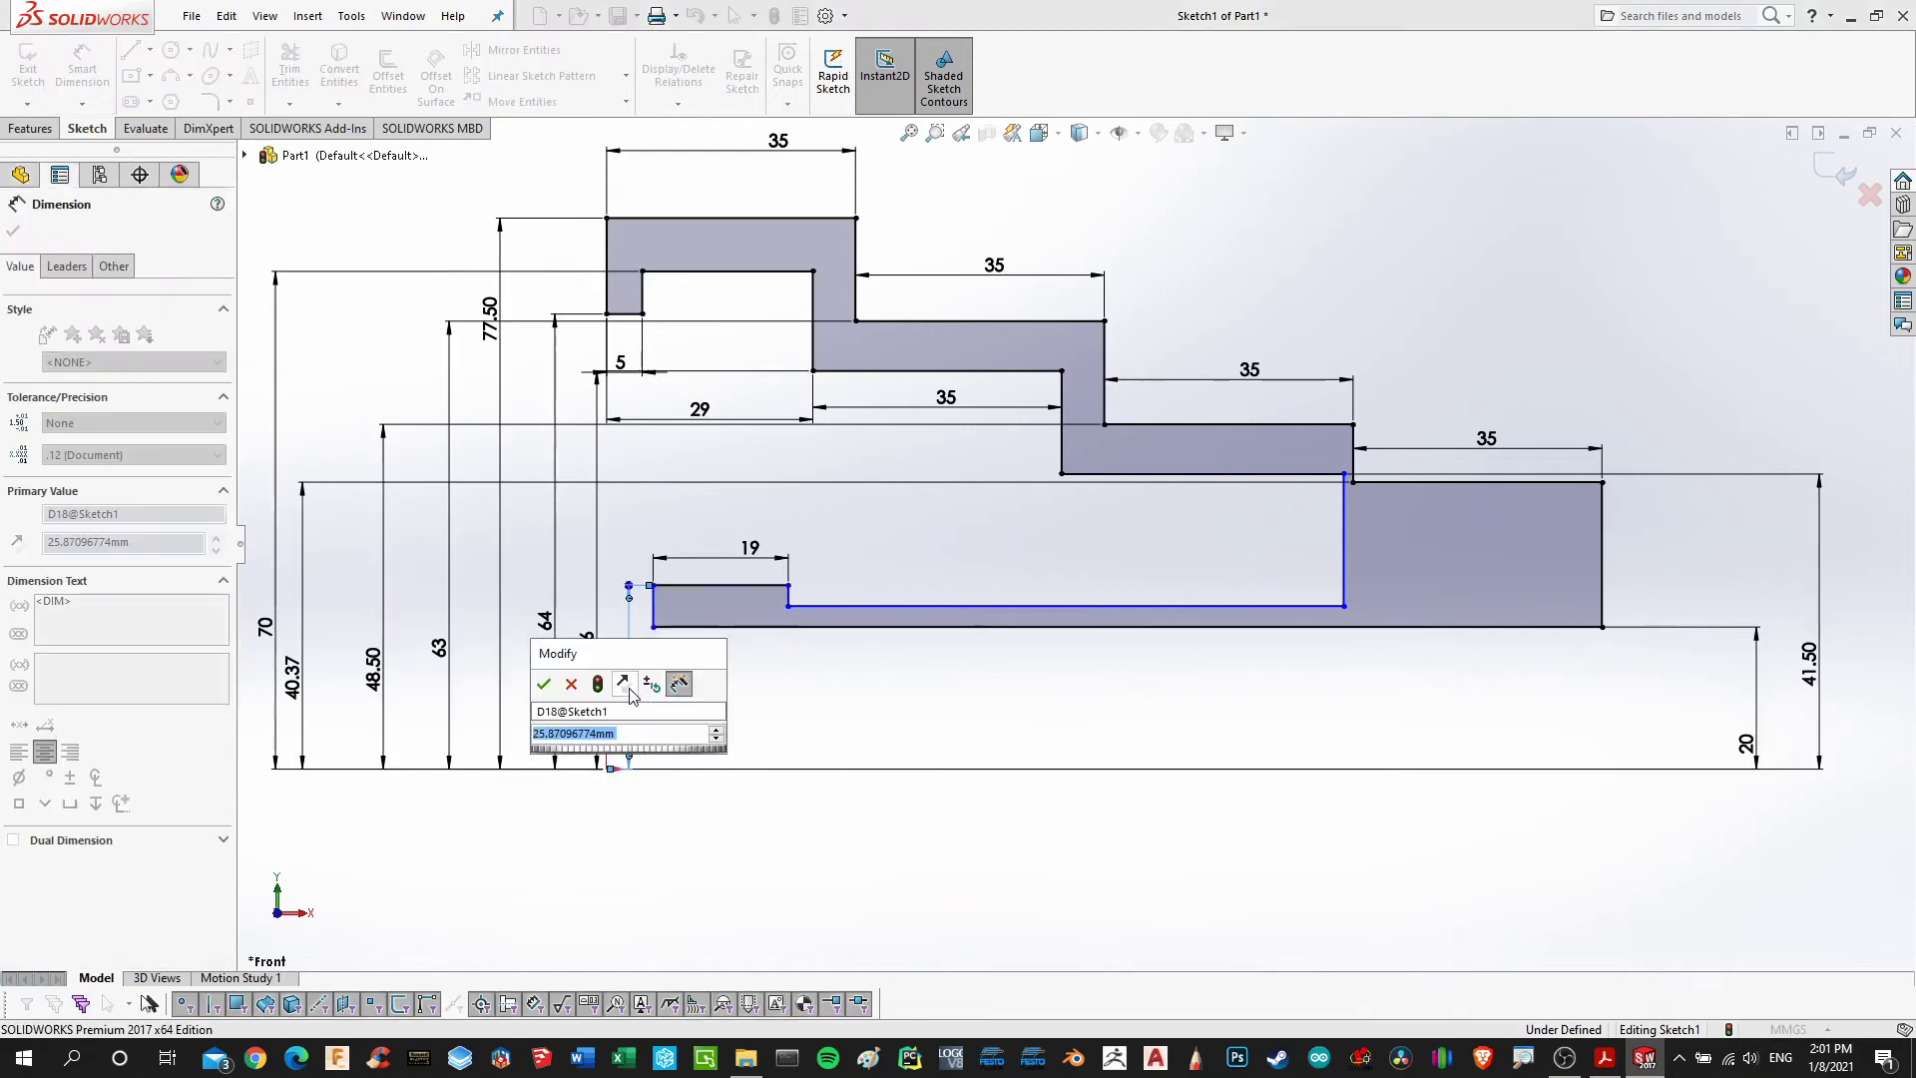
text(69/2)
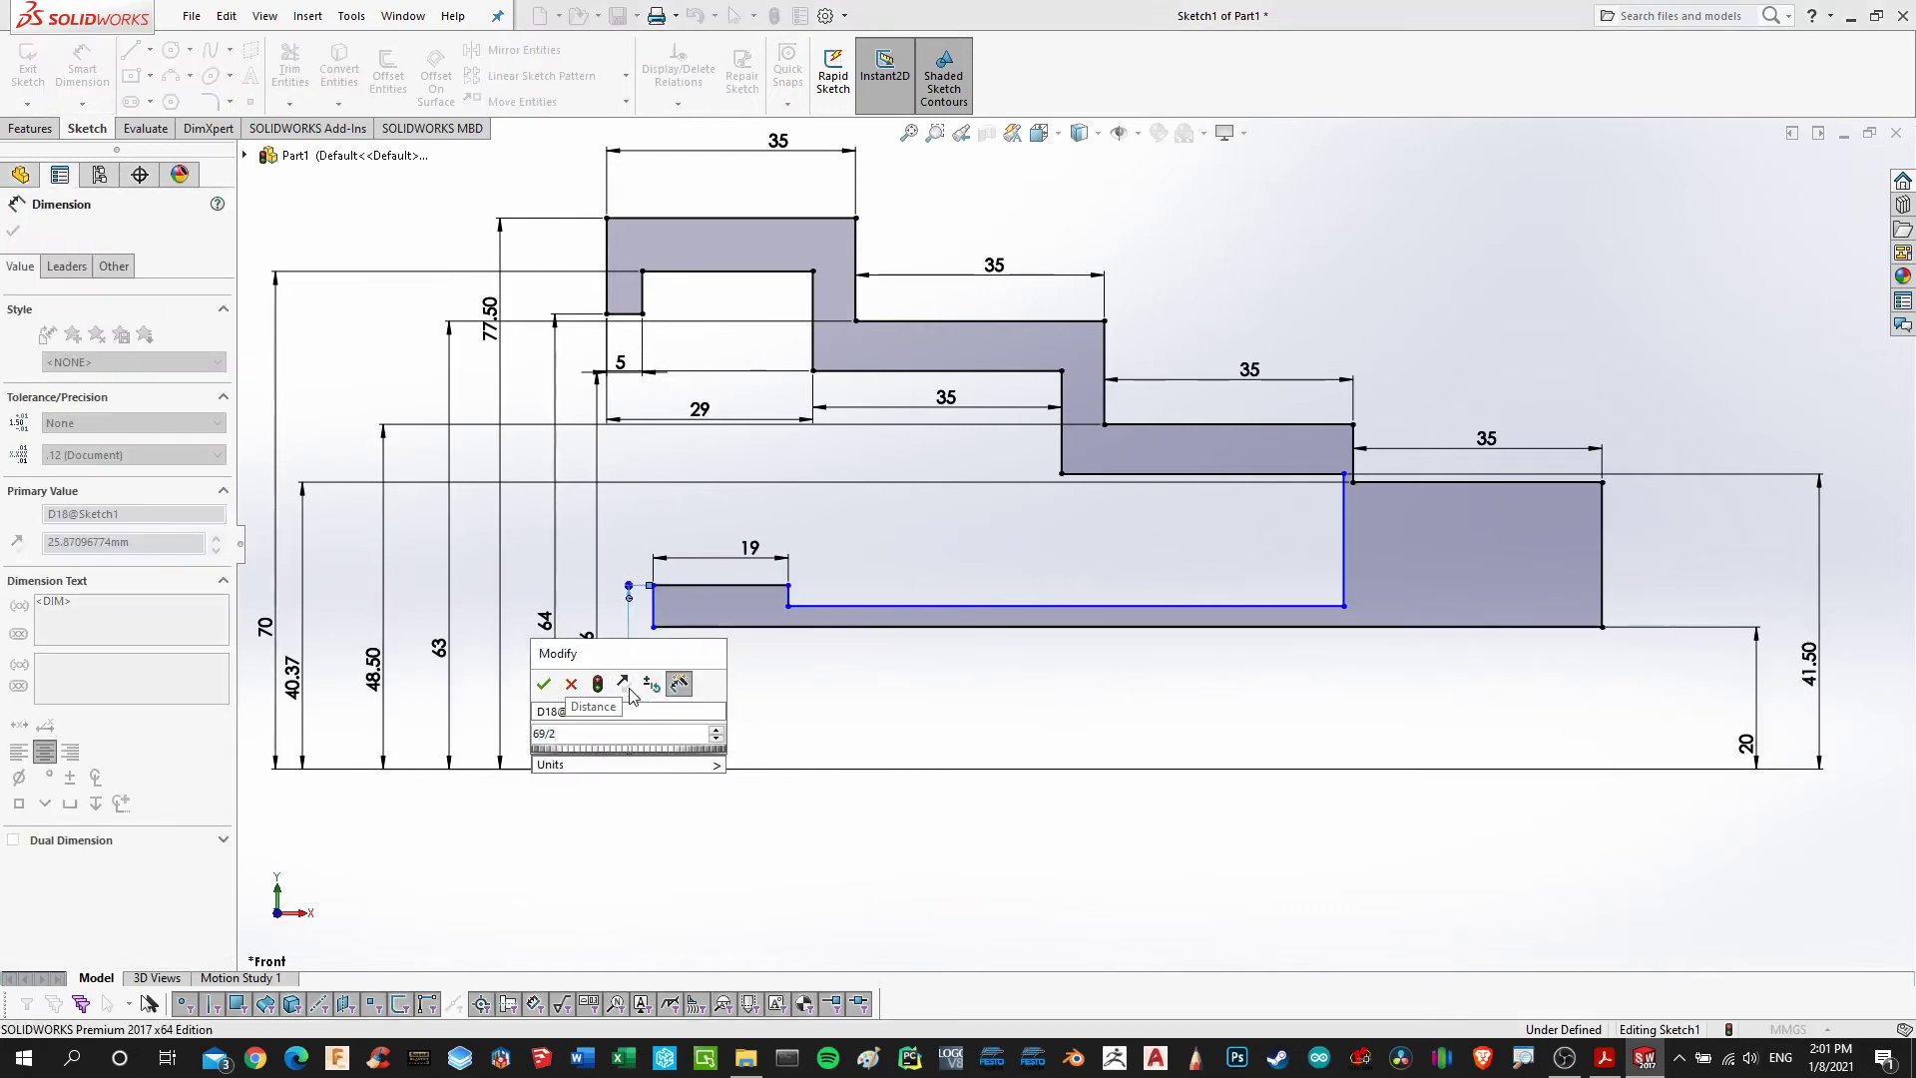
key(Return)
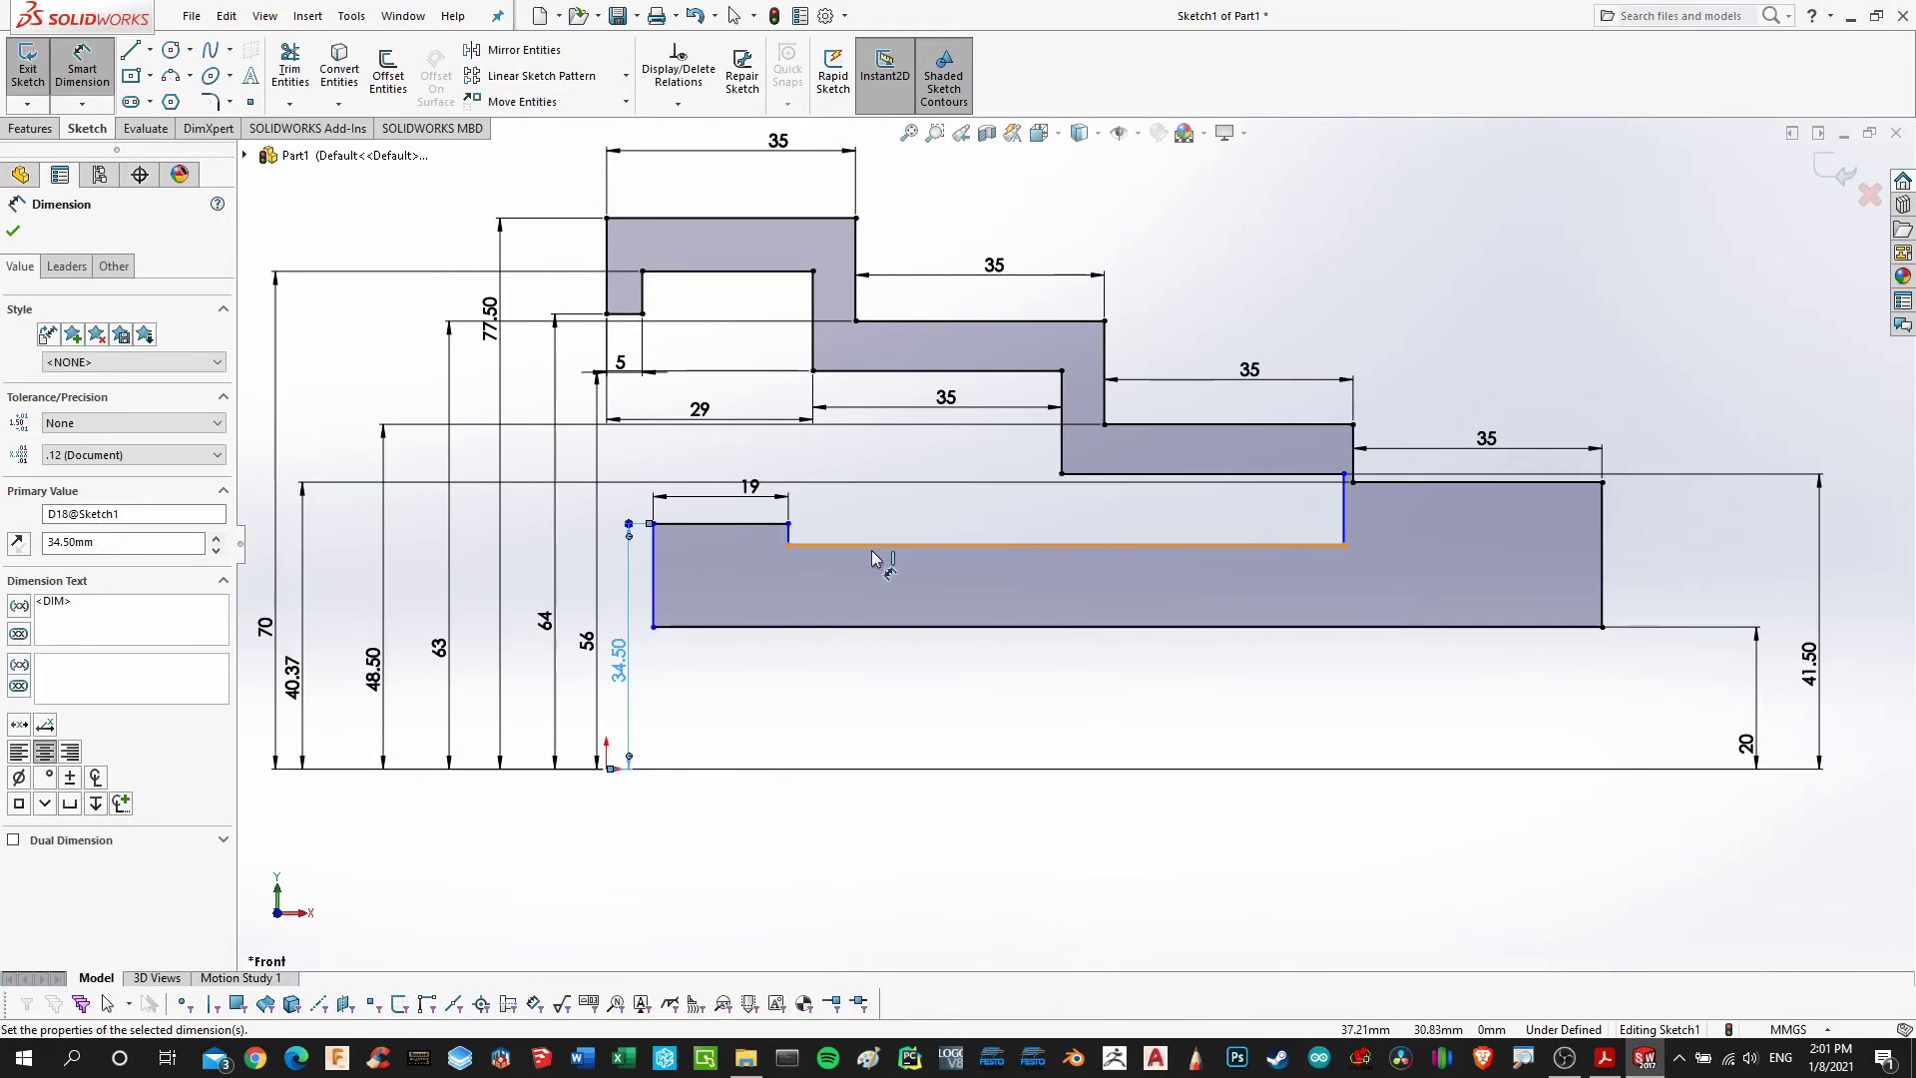
Dimension the long outer hub line beside the collar from the origin as 61/2 mm
click(885, 545)
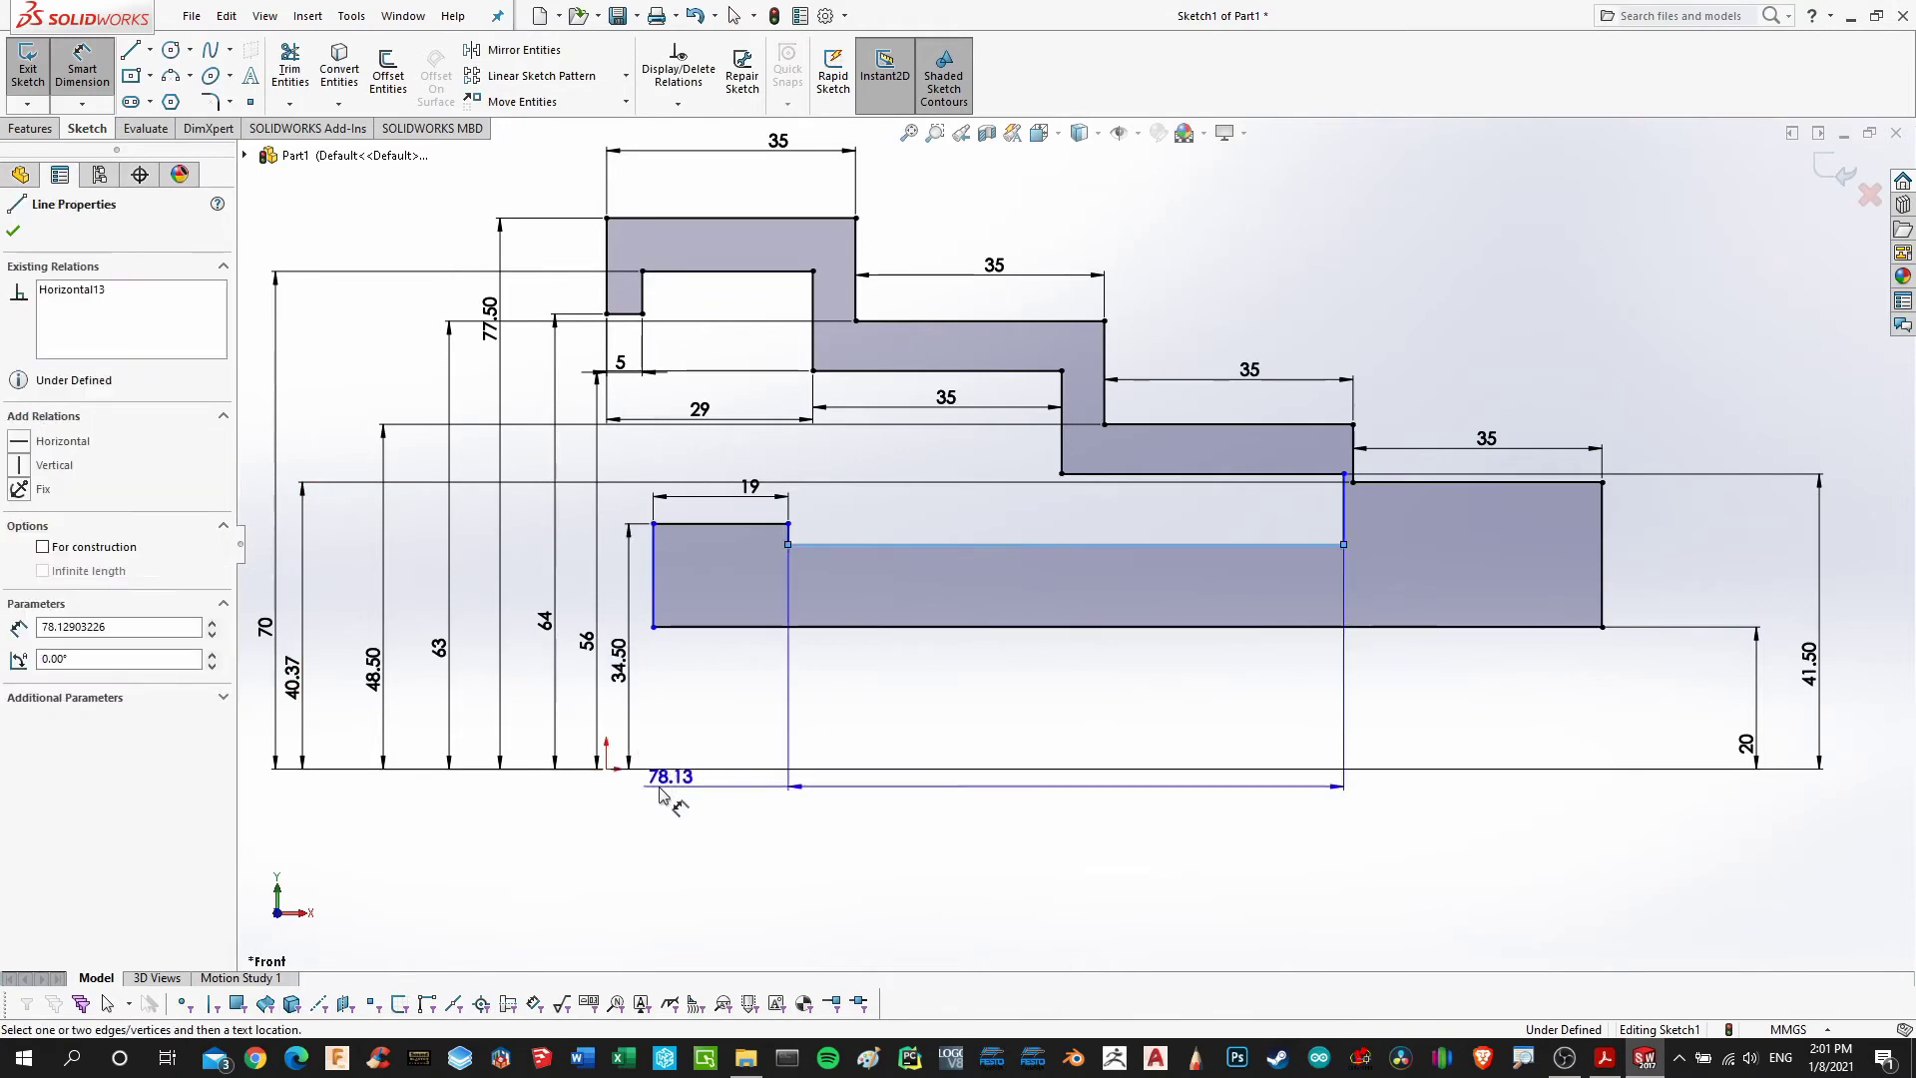
click(608, 767)
click(1712, 692)
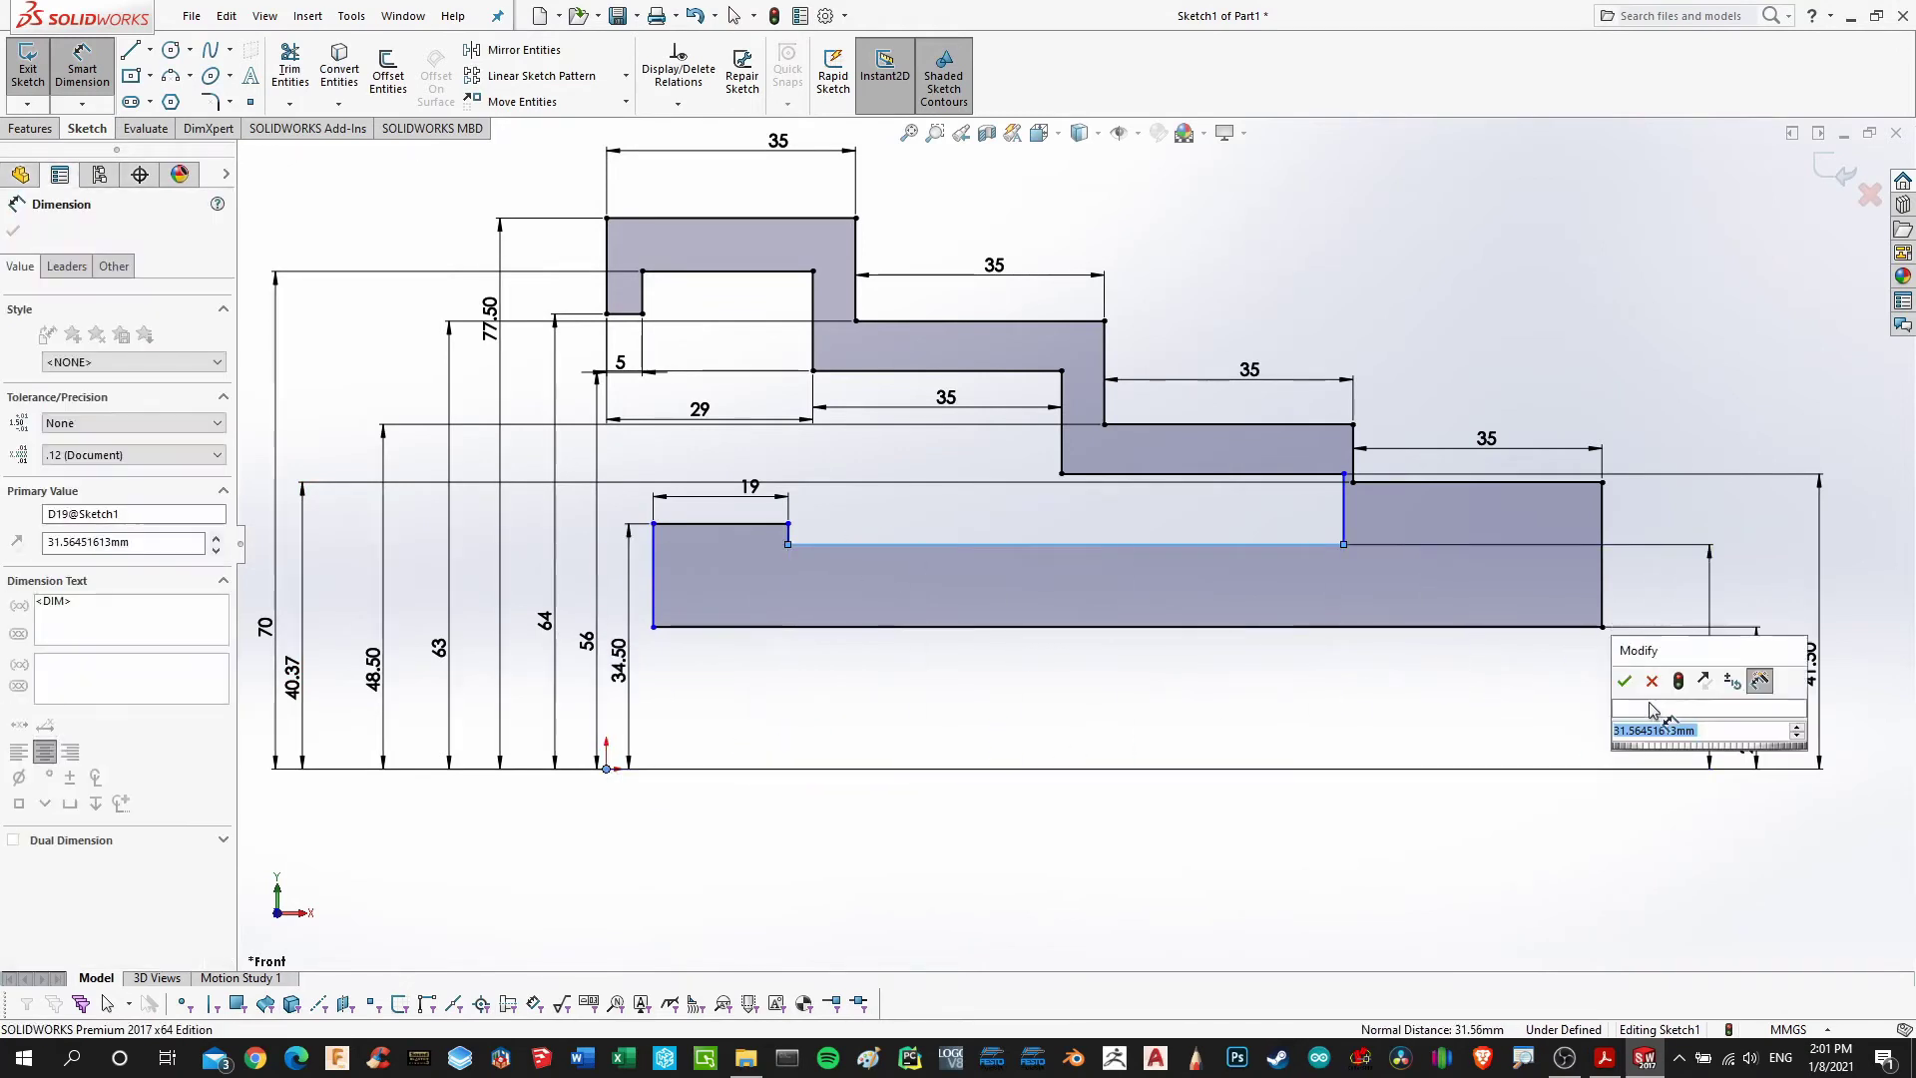
text(61/2)
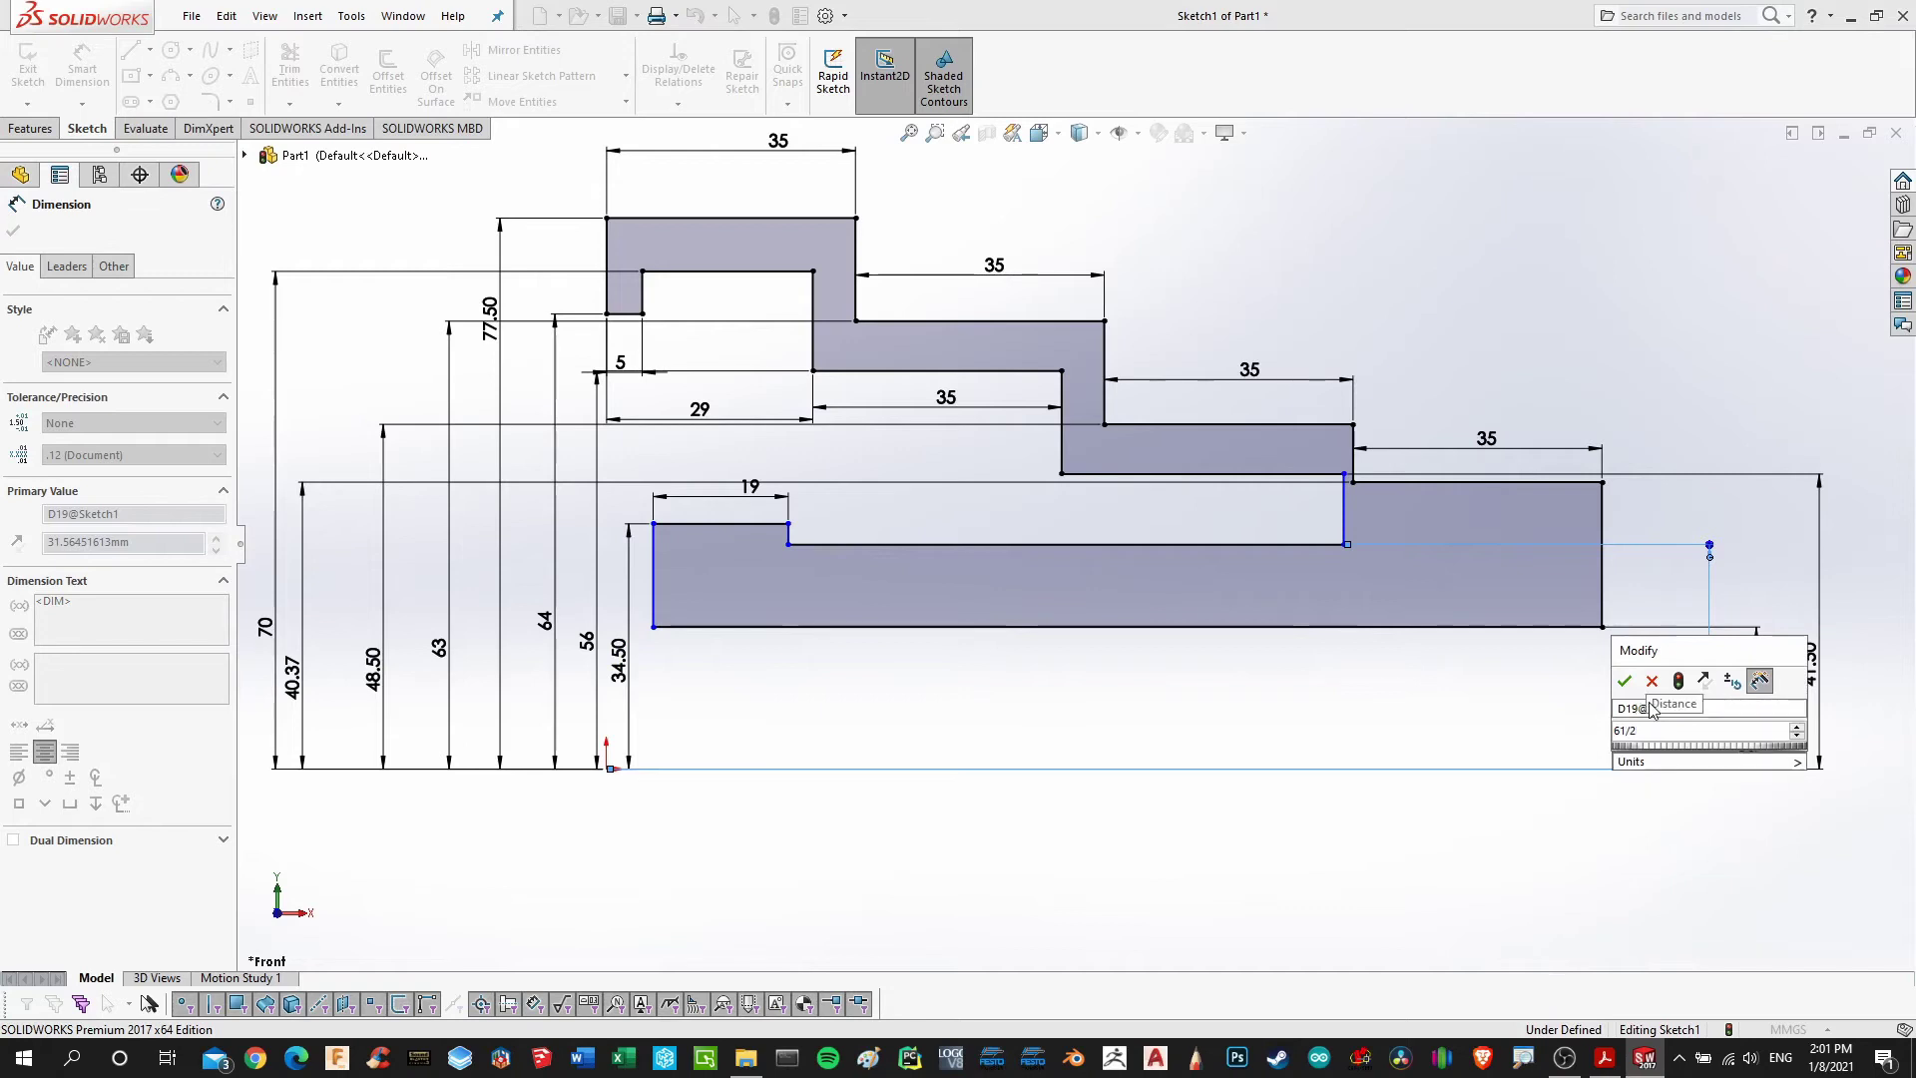
key(Return)
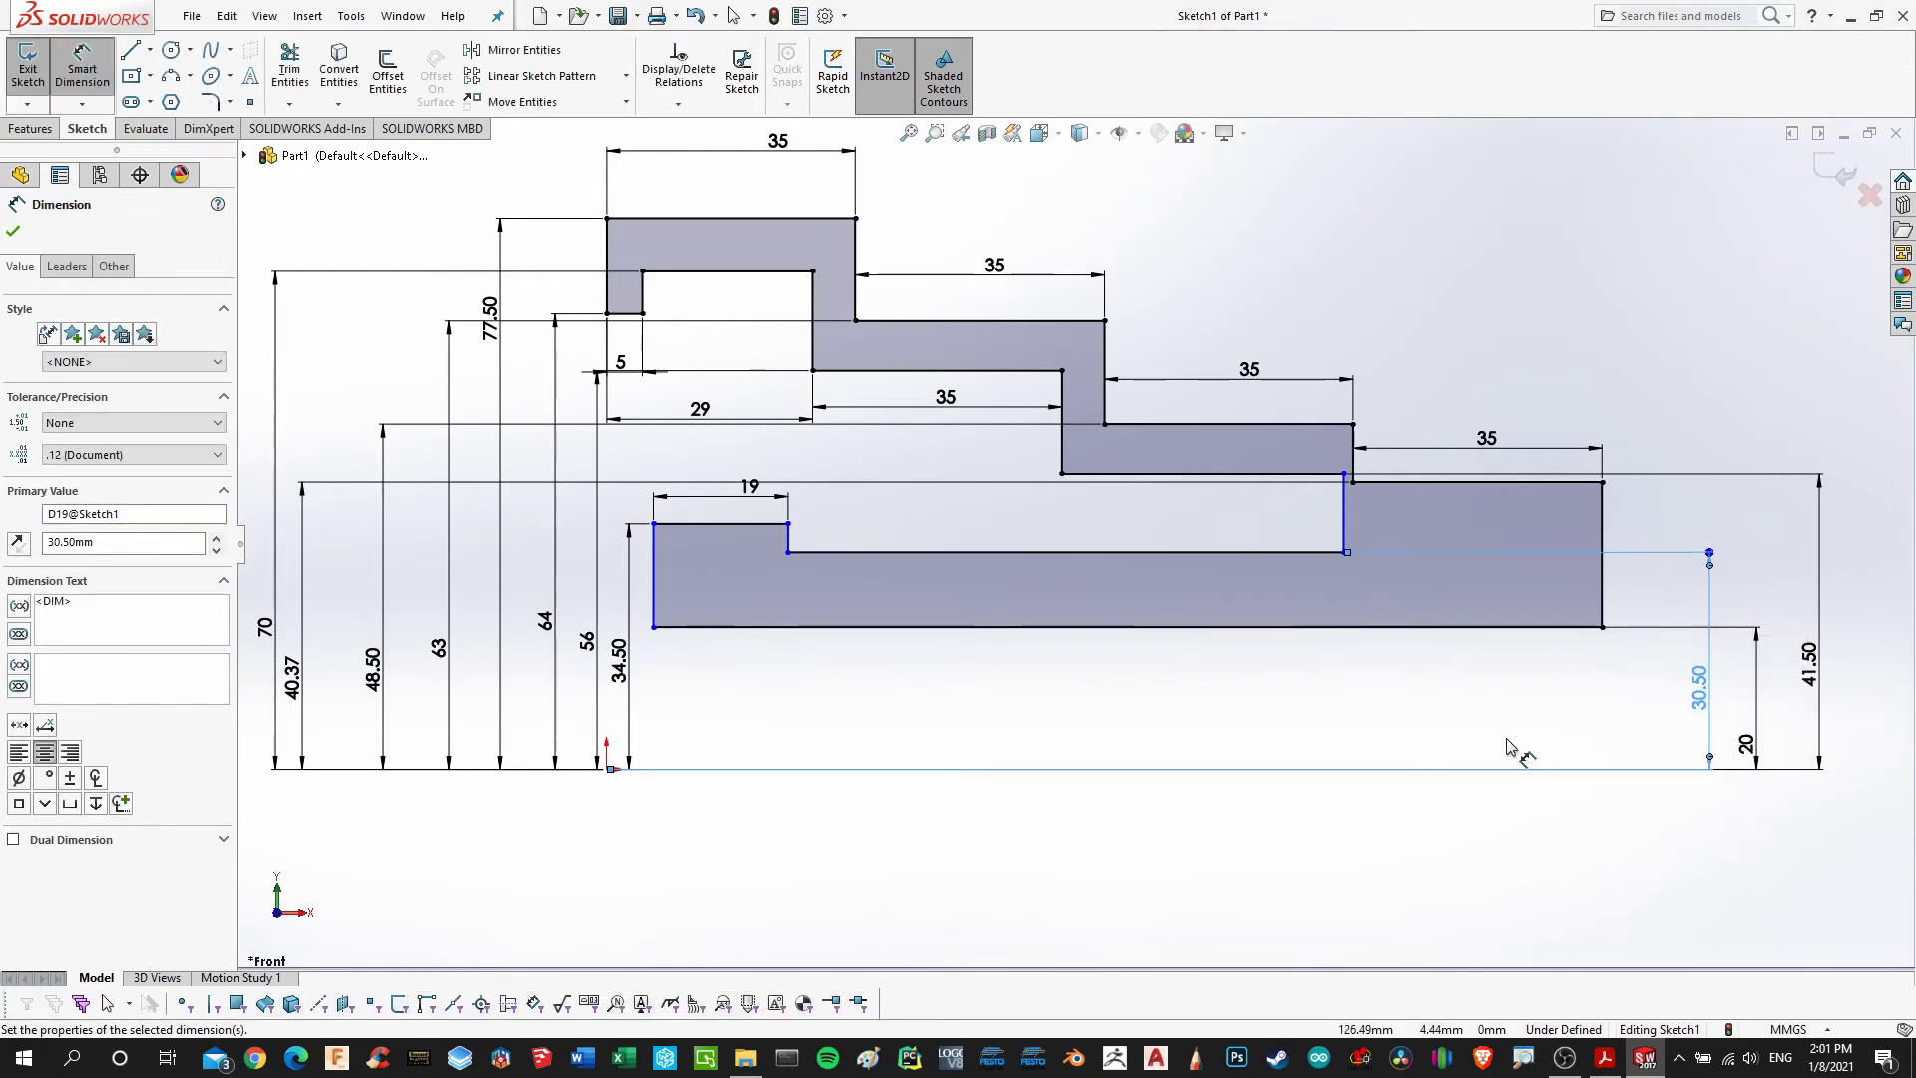
Check the drawing in Adobe Acrobat Reader and dimension the hub's full length between its end faces as 130 mm in SOLIDWORKS
click(1604, 1062)
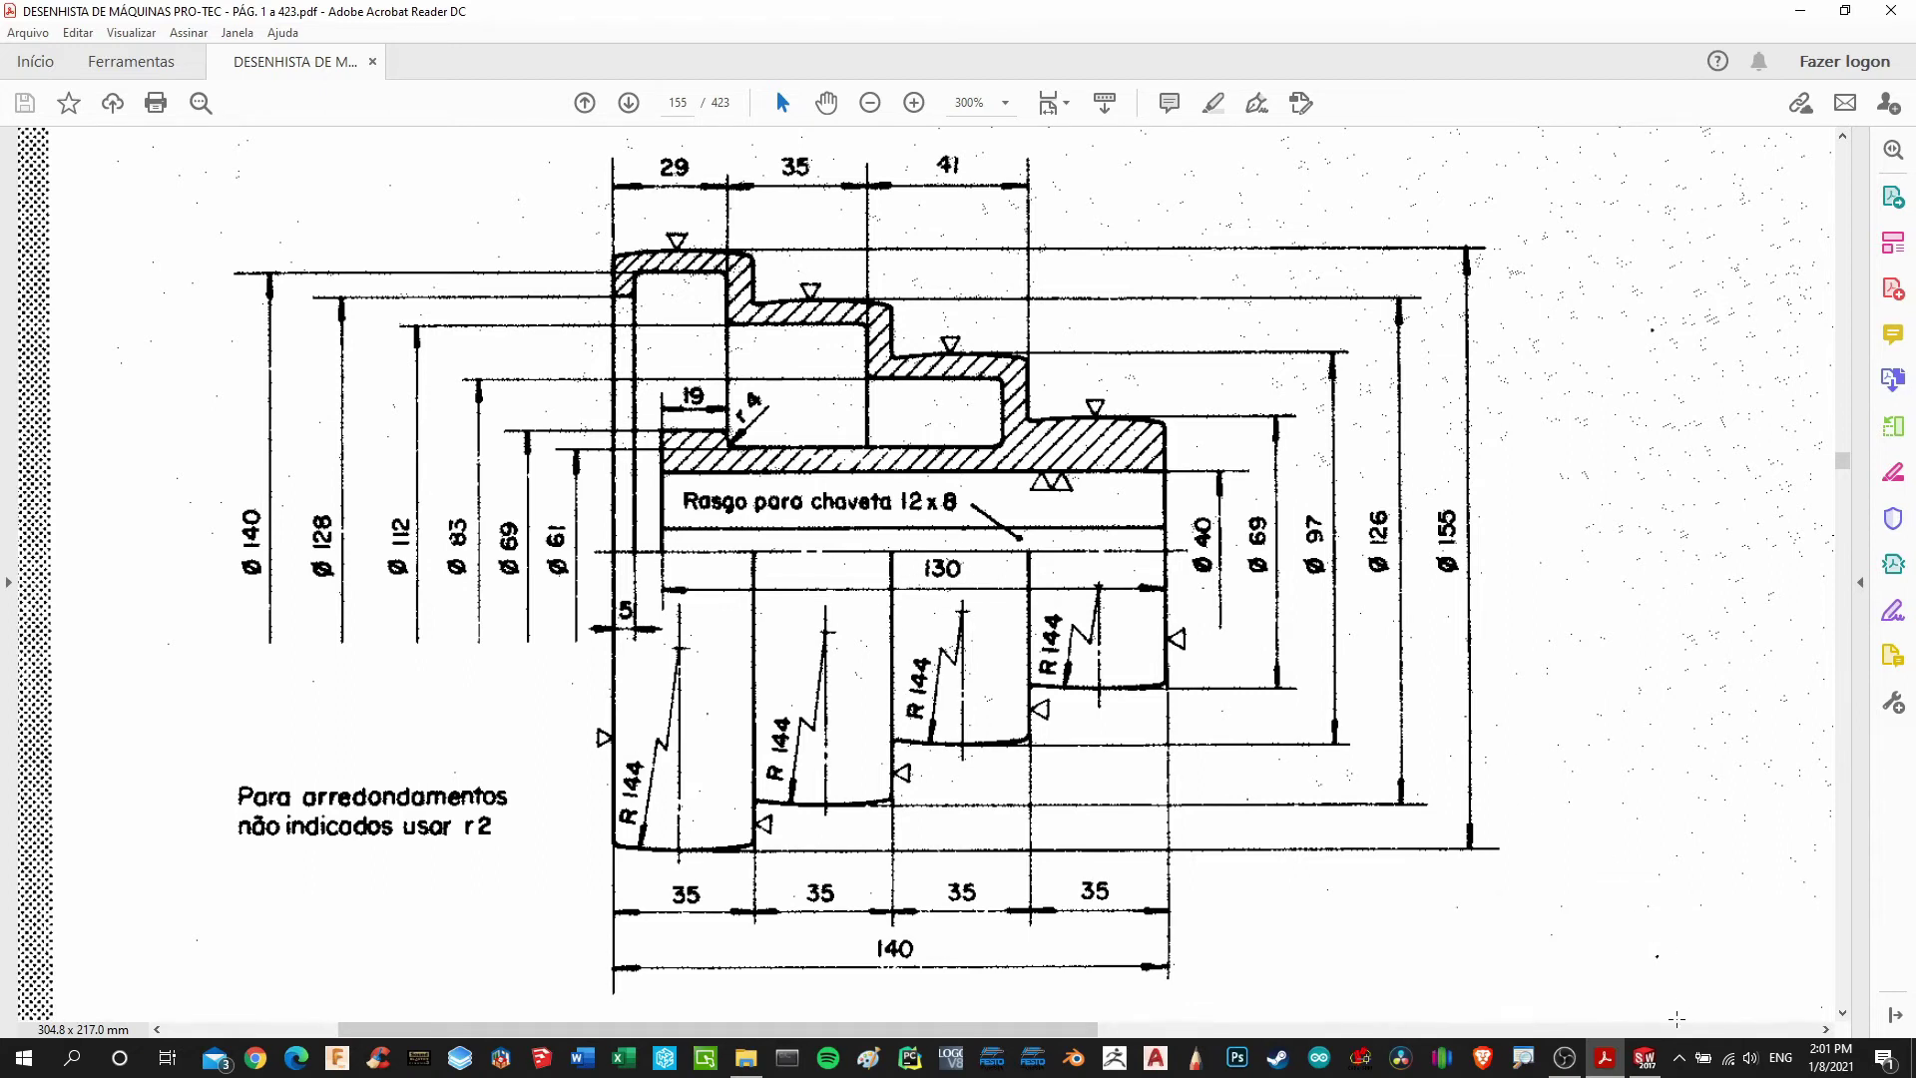
click(1644, 1058)
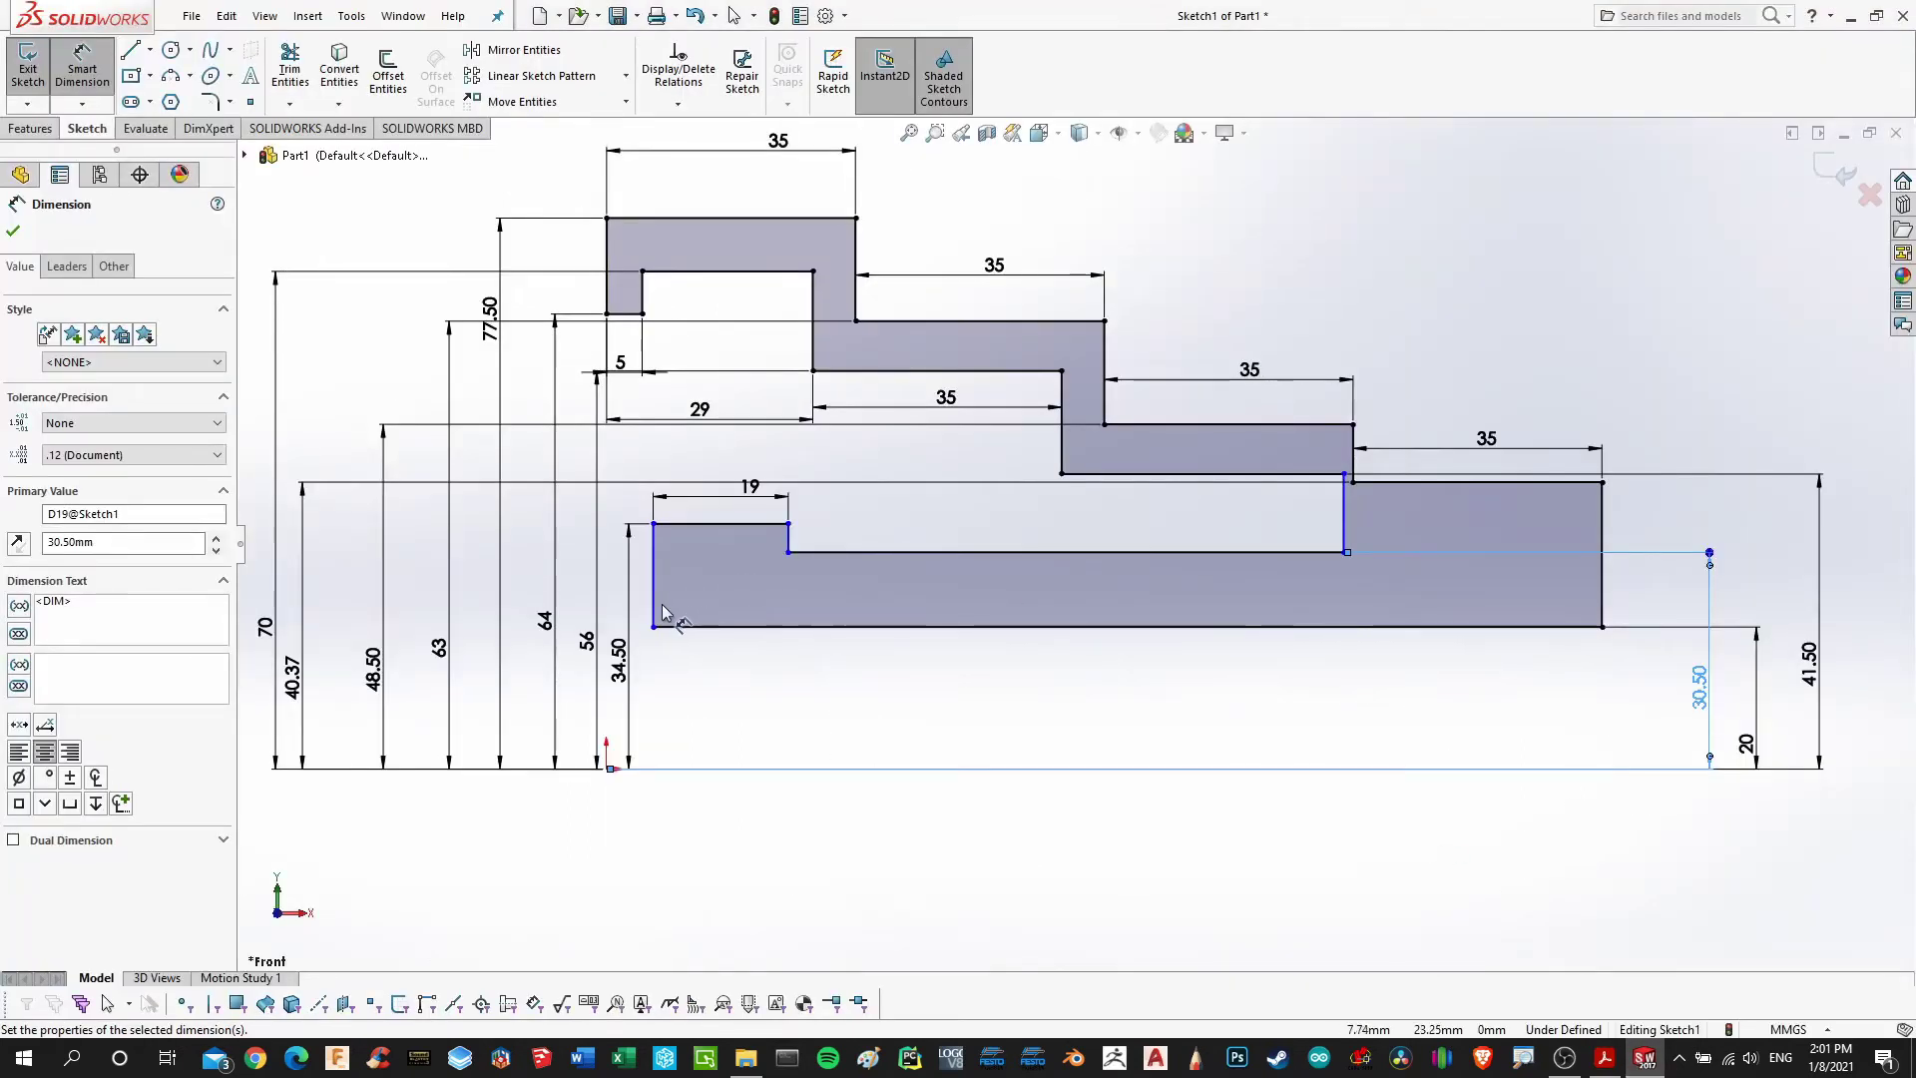
drag(663, 610, 1603, 623)
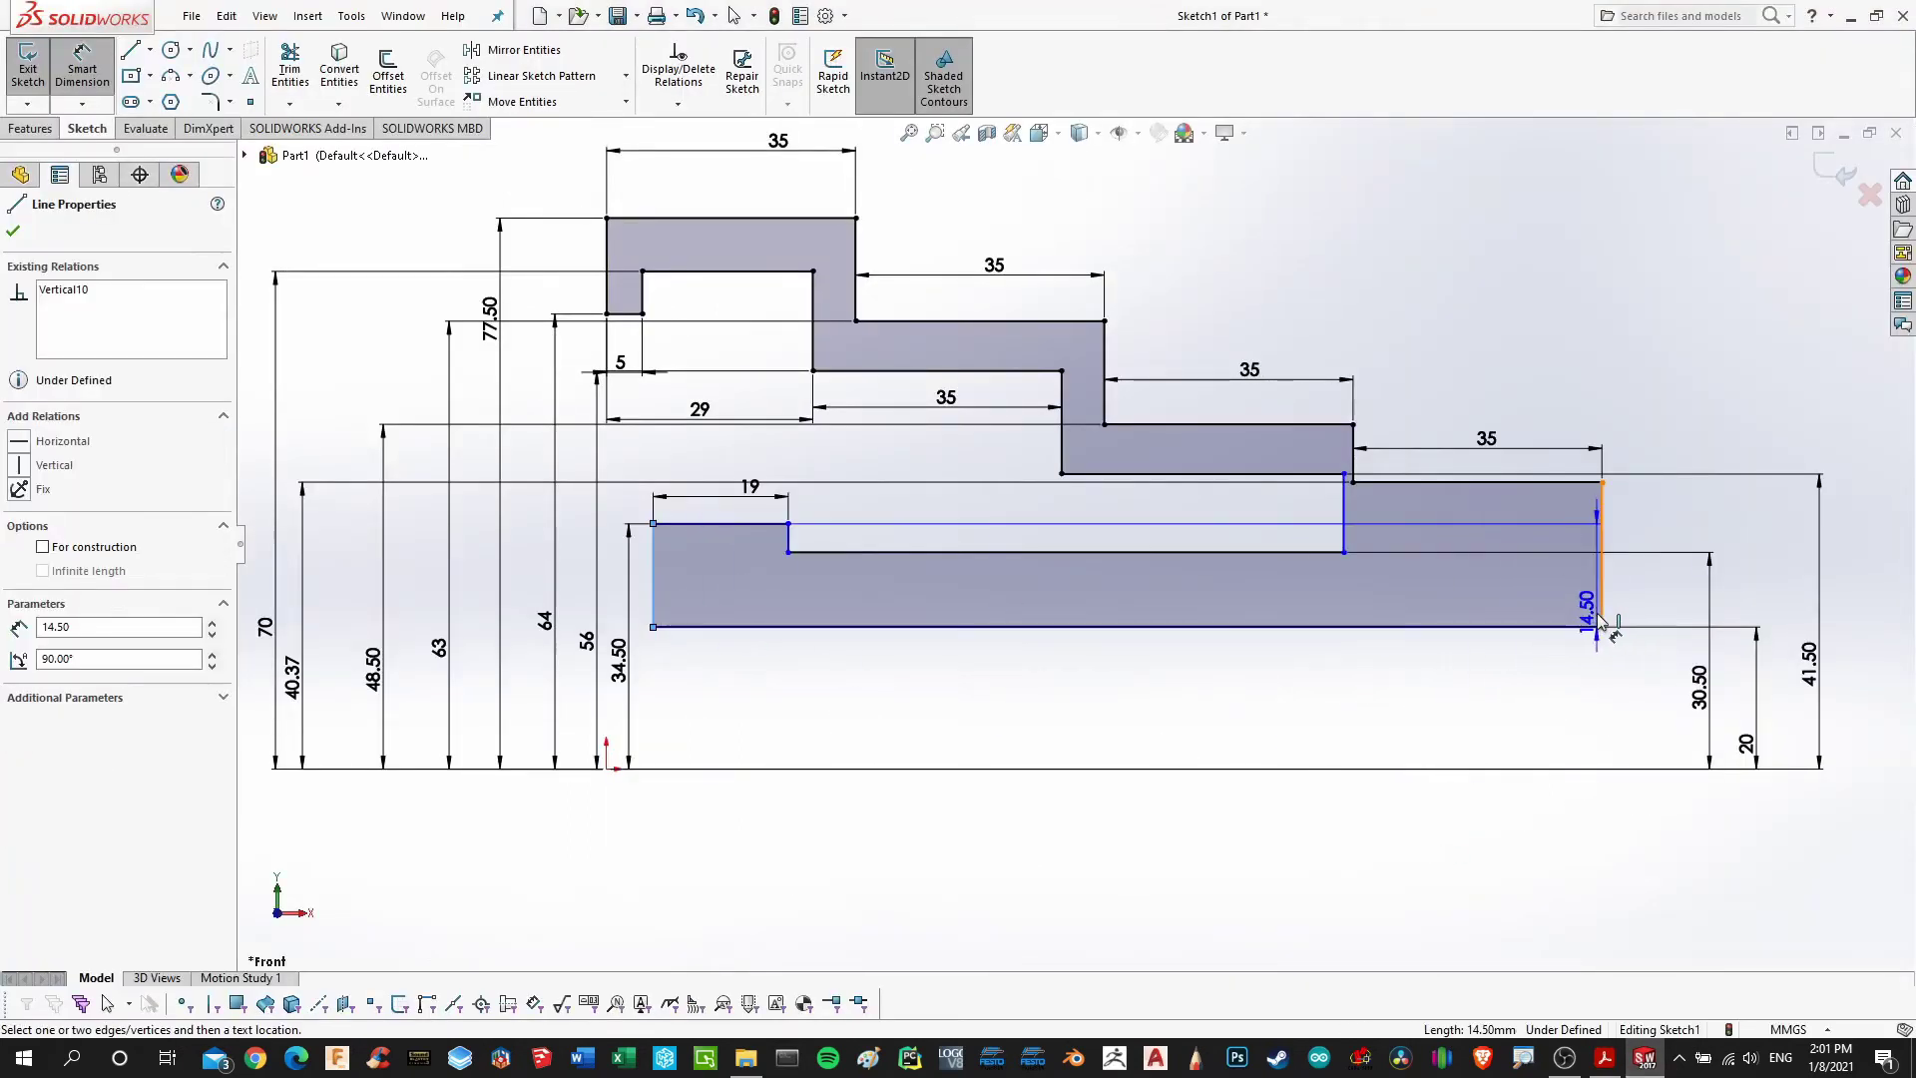
click(1592, 627)
click(1173, 703)
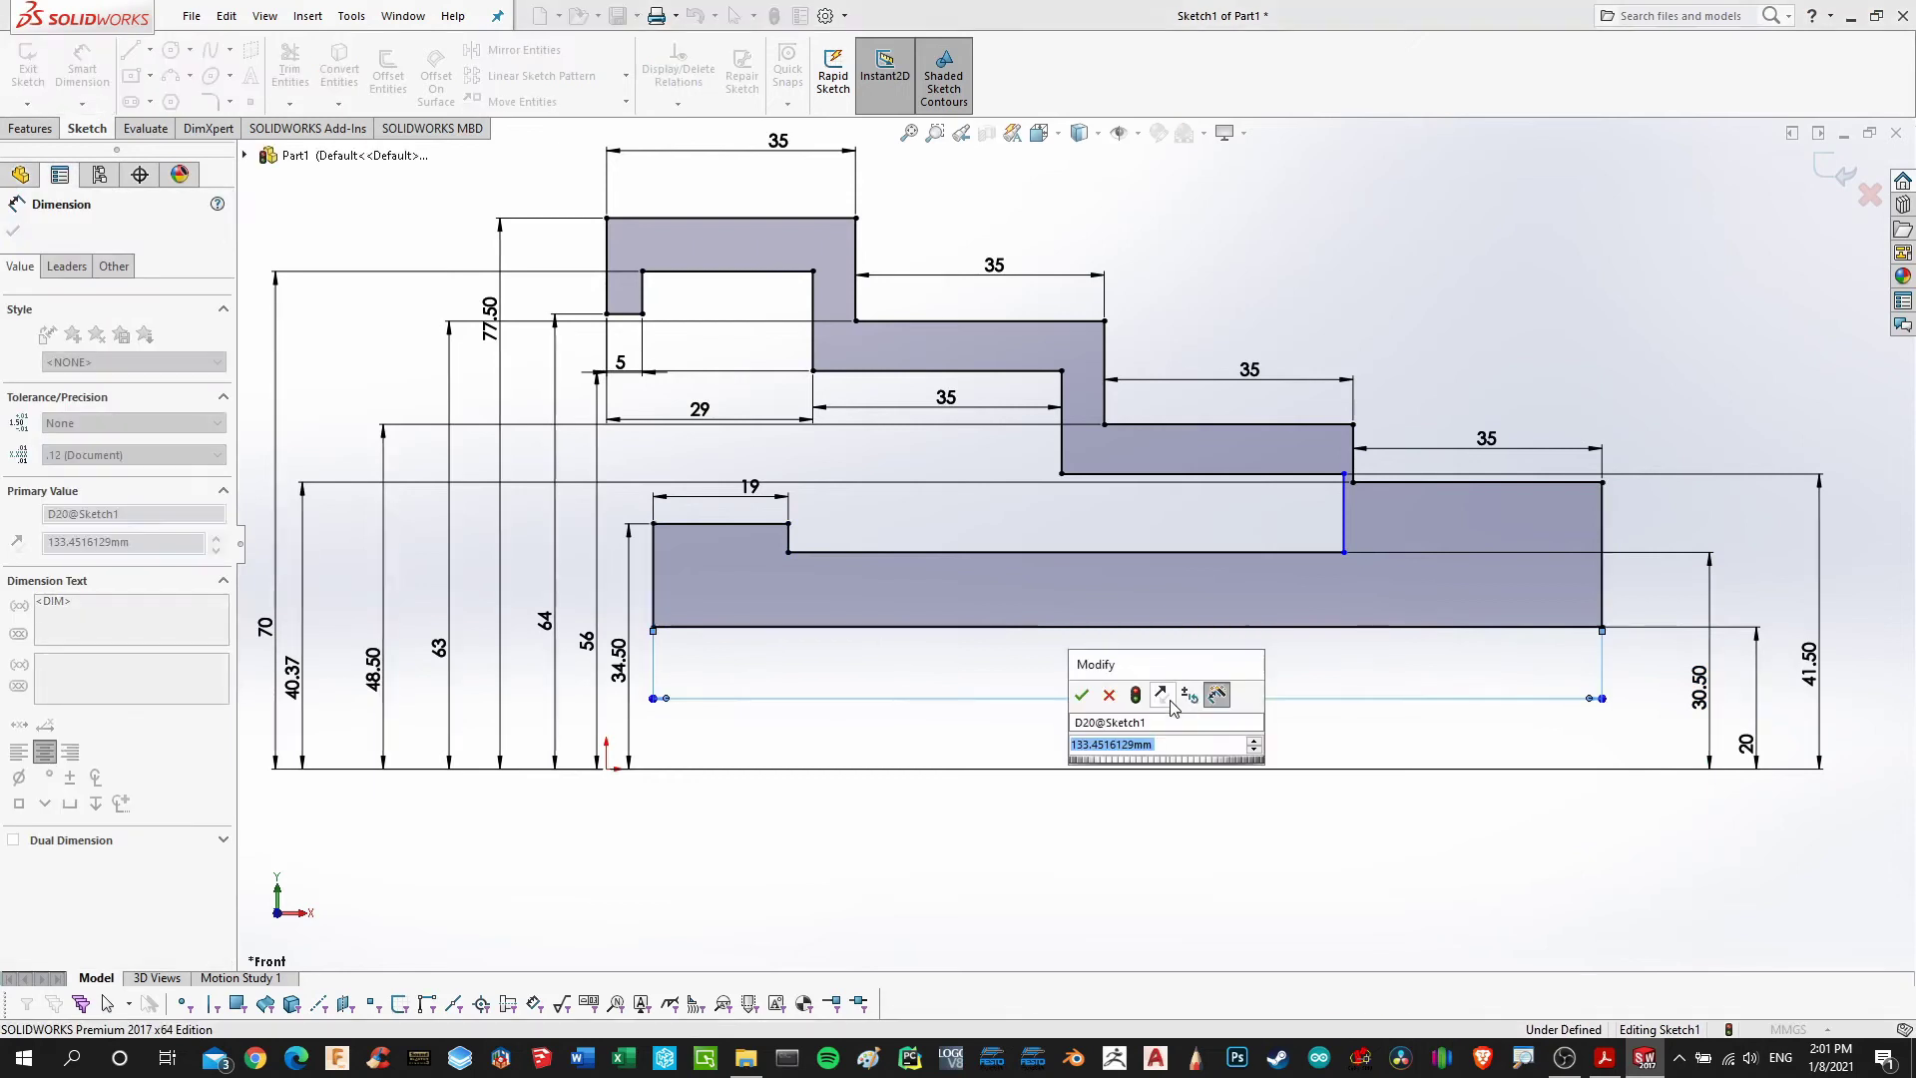
text(130)
key(Return)
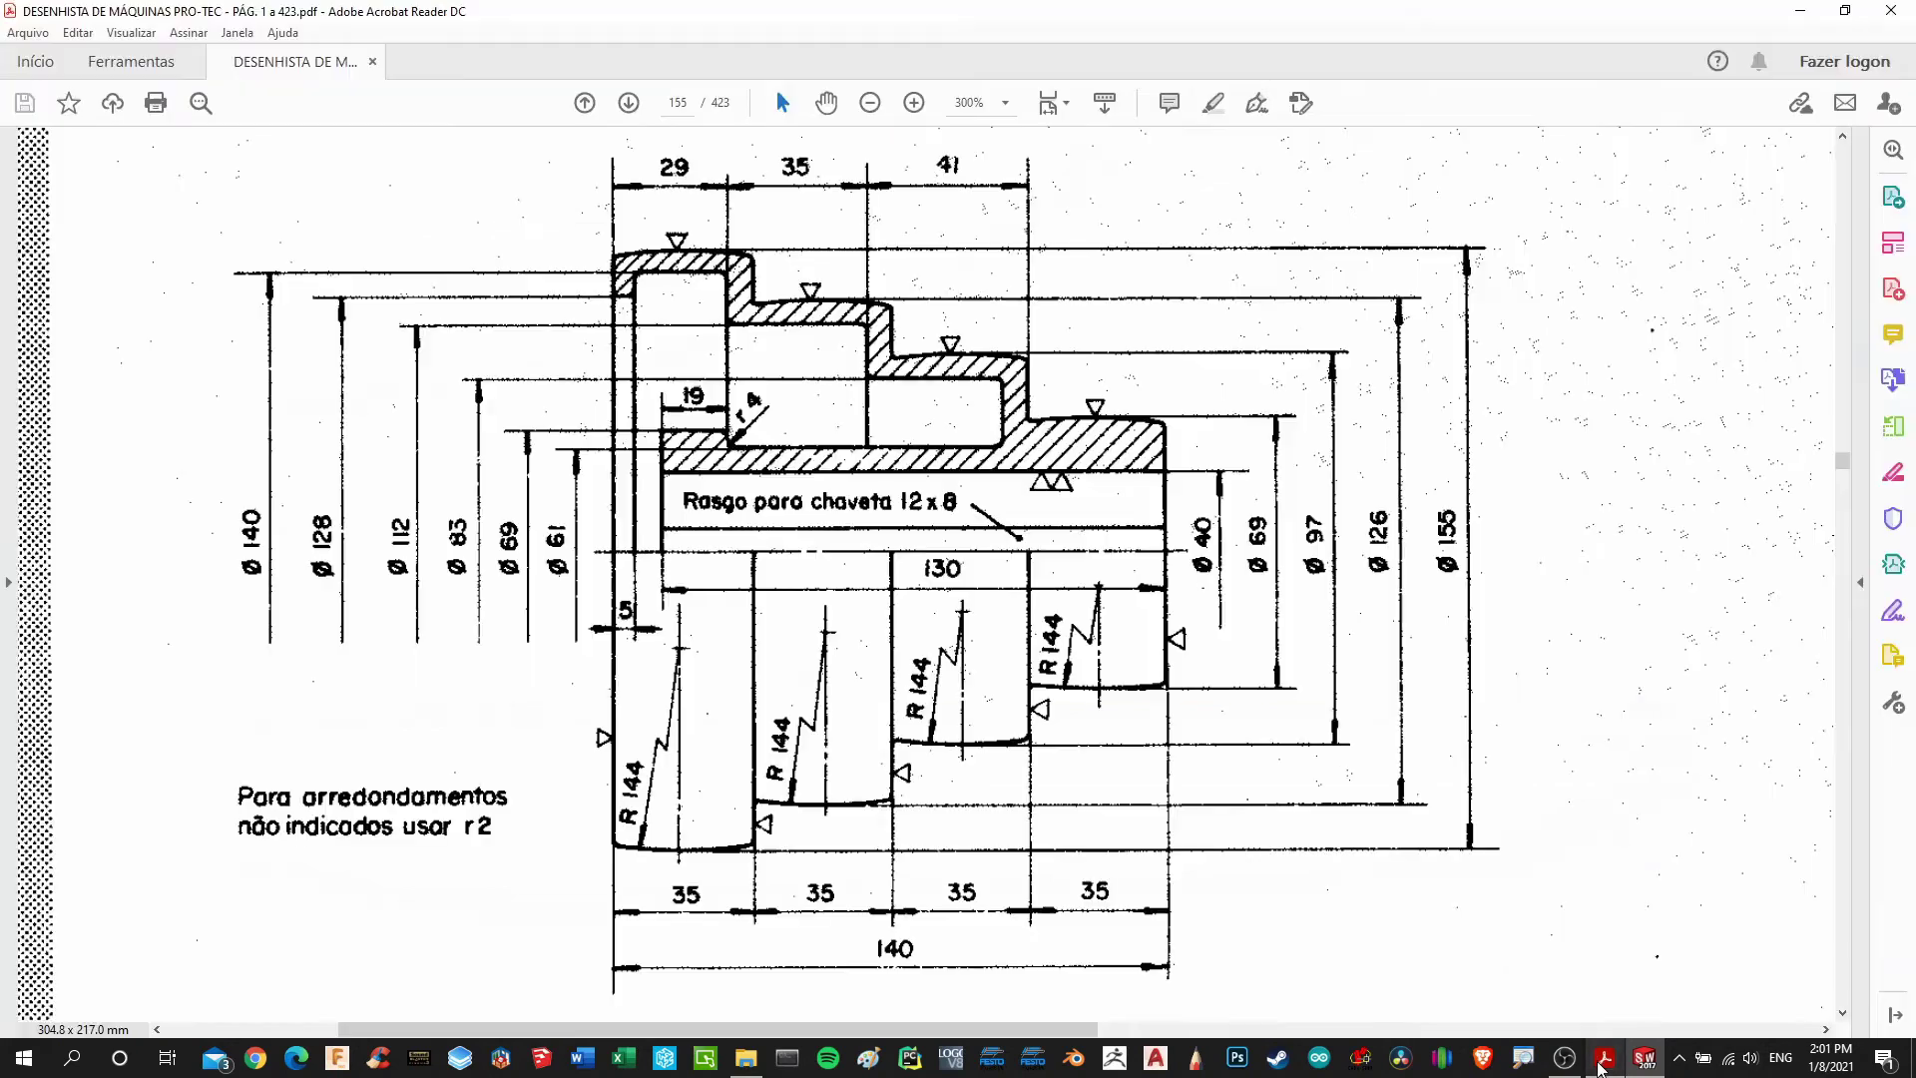
Check the drawing in Adobe Acrobat Reader and measure the vertical wall thickness at the first two pulley steps in SOLIDWORKS
click(1605, 1057)
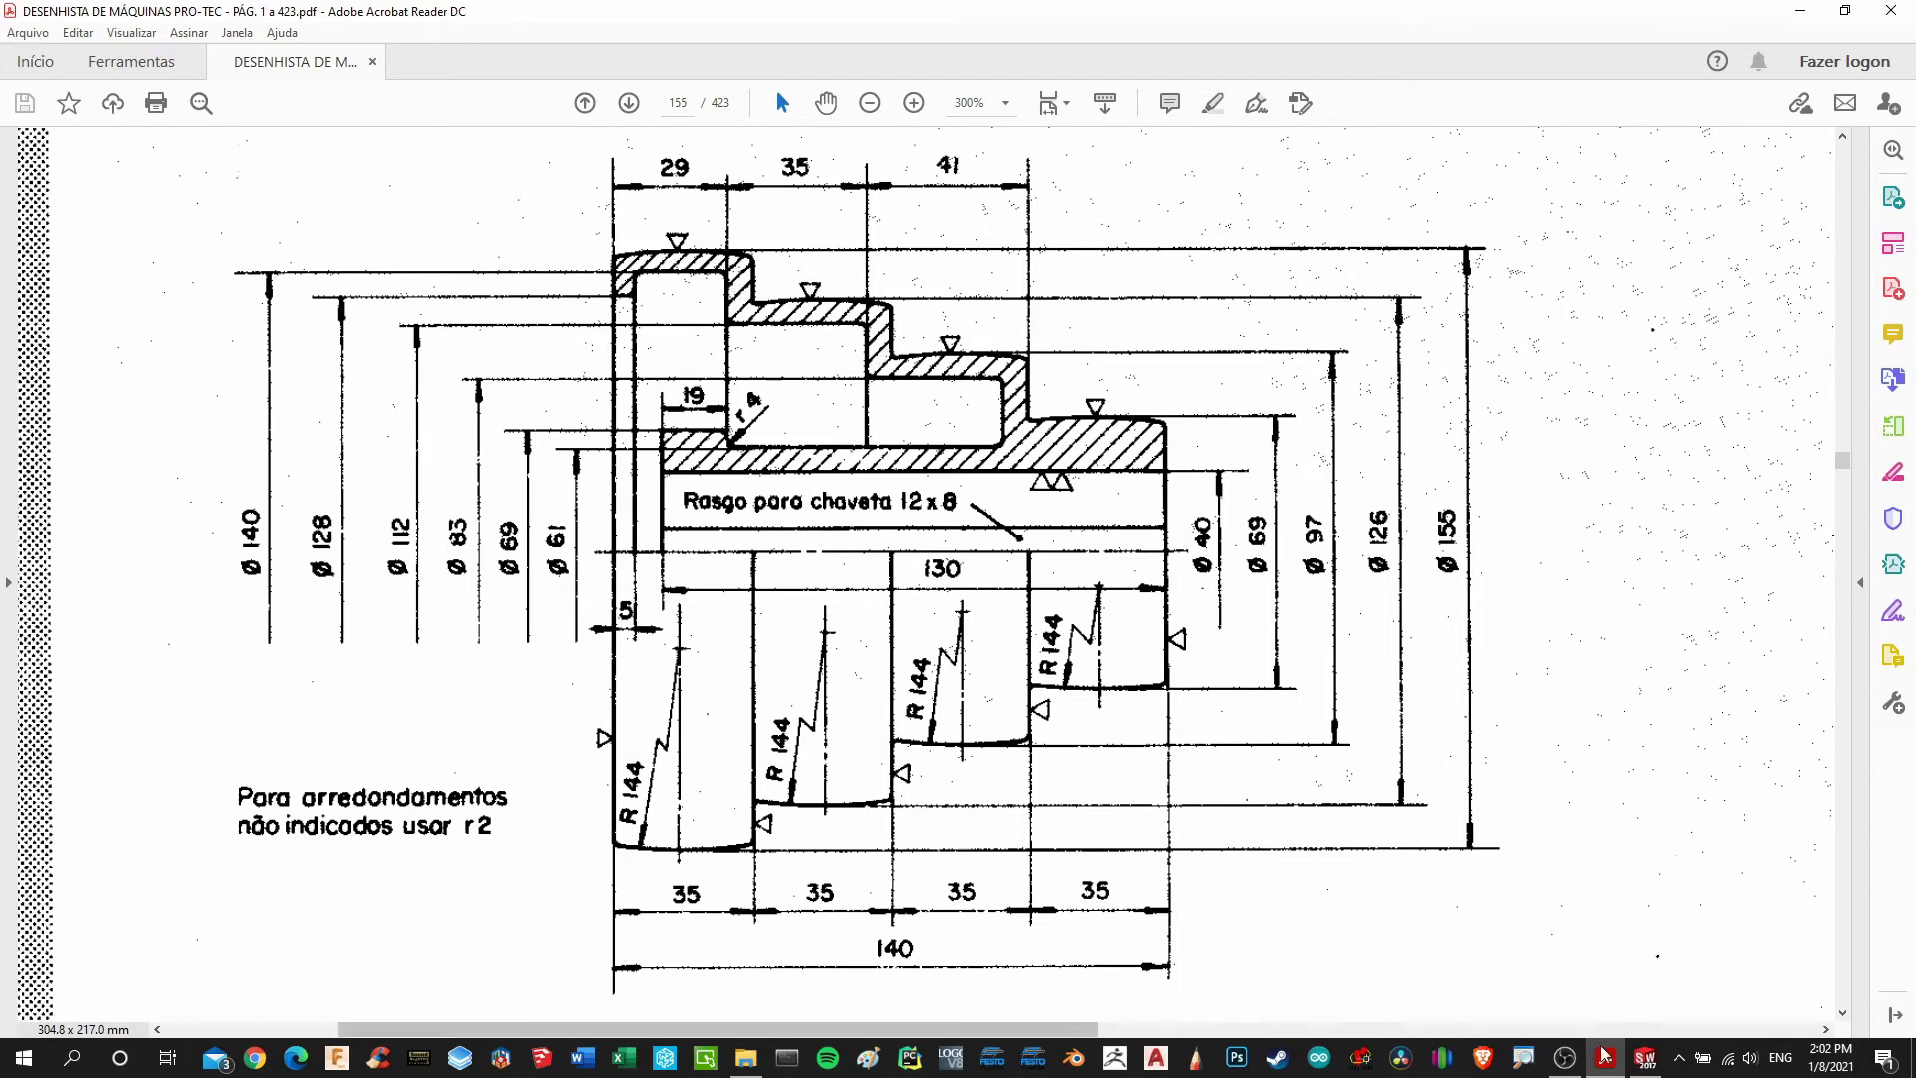
click(1644, 1057)
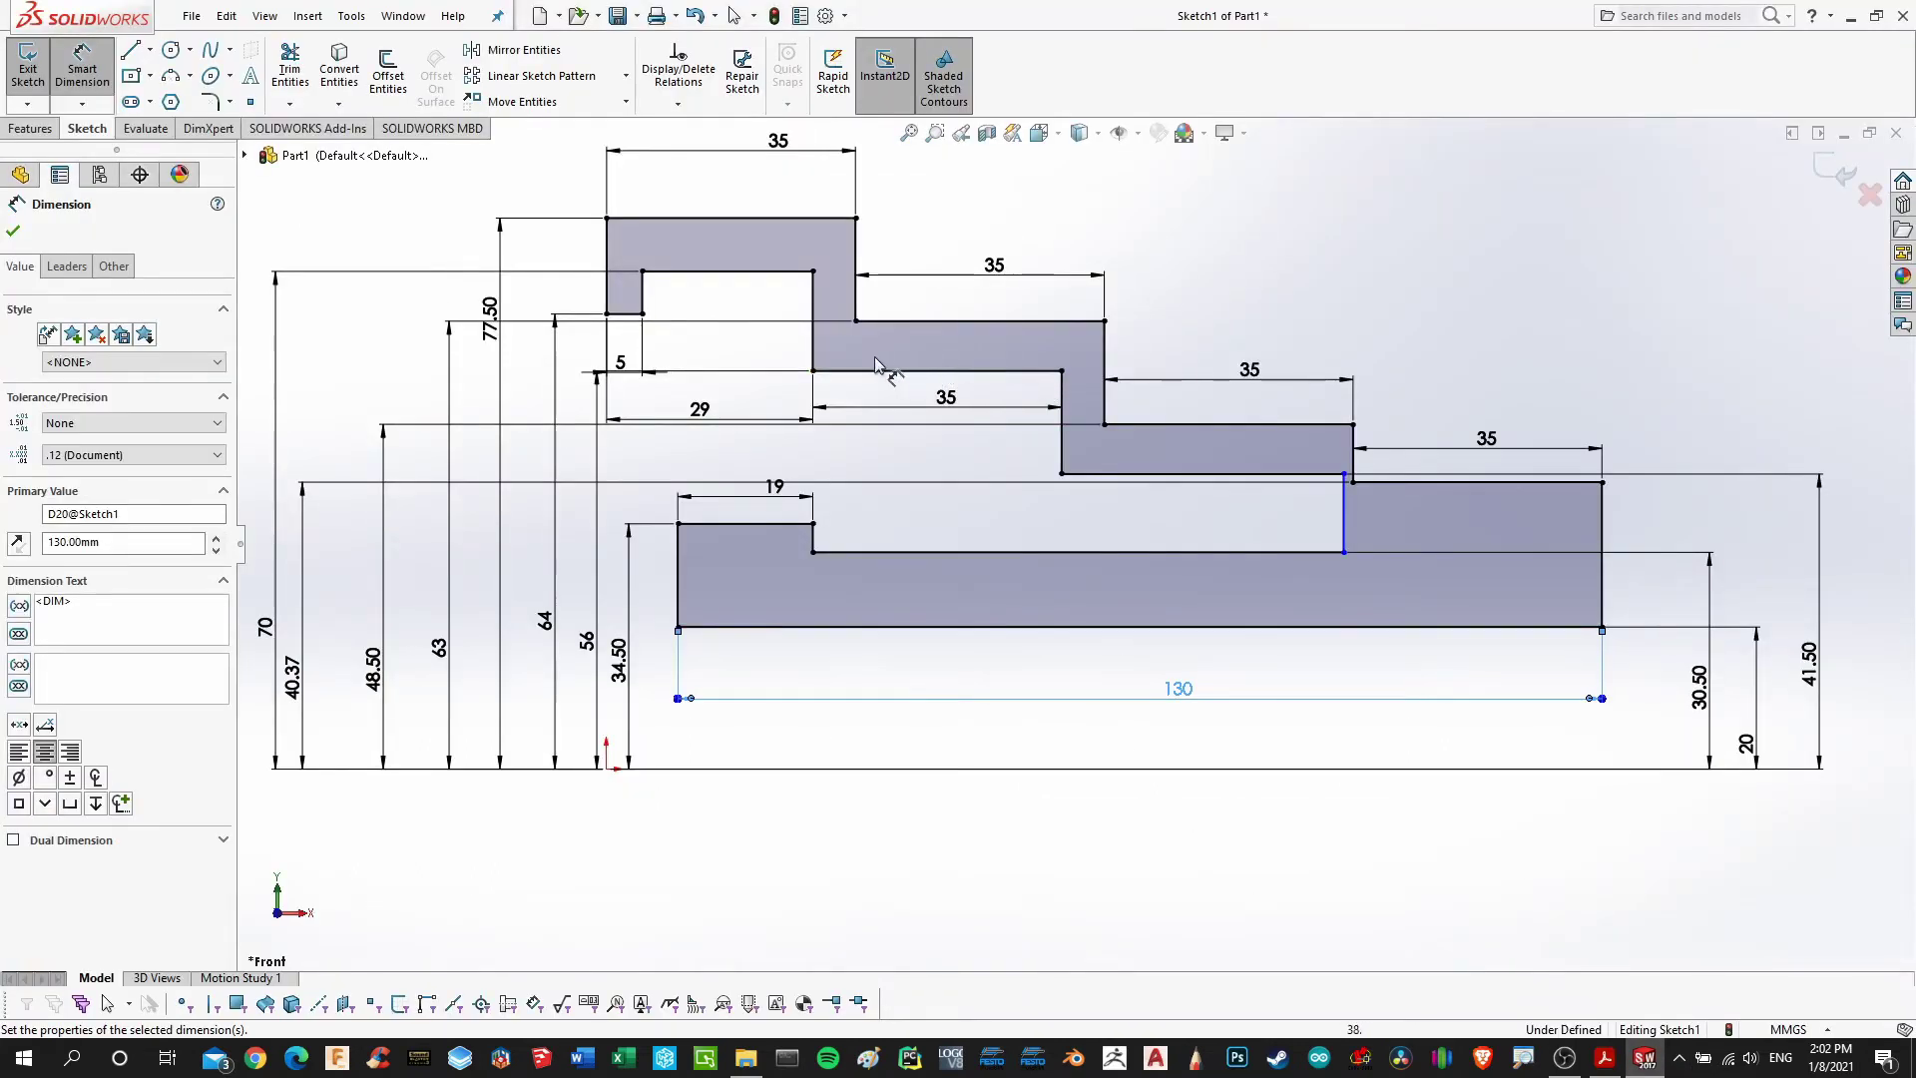
click(815, 306)
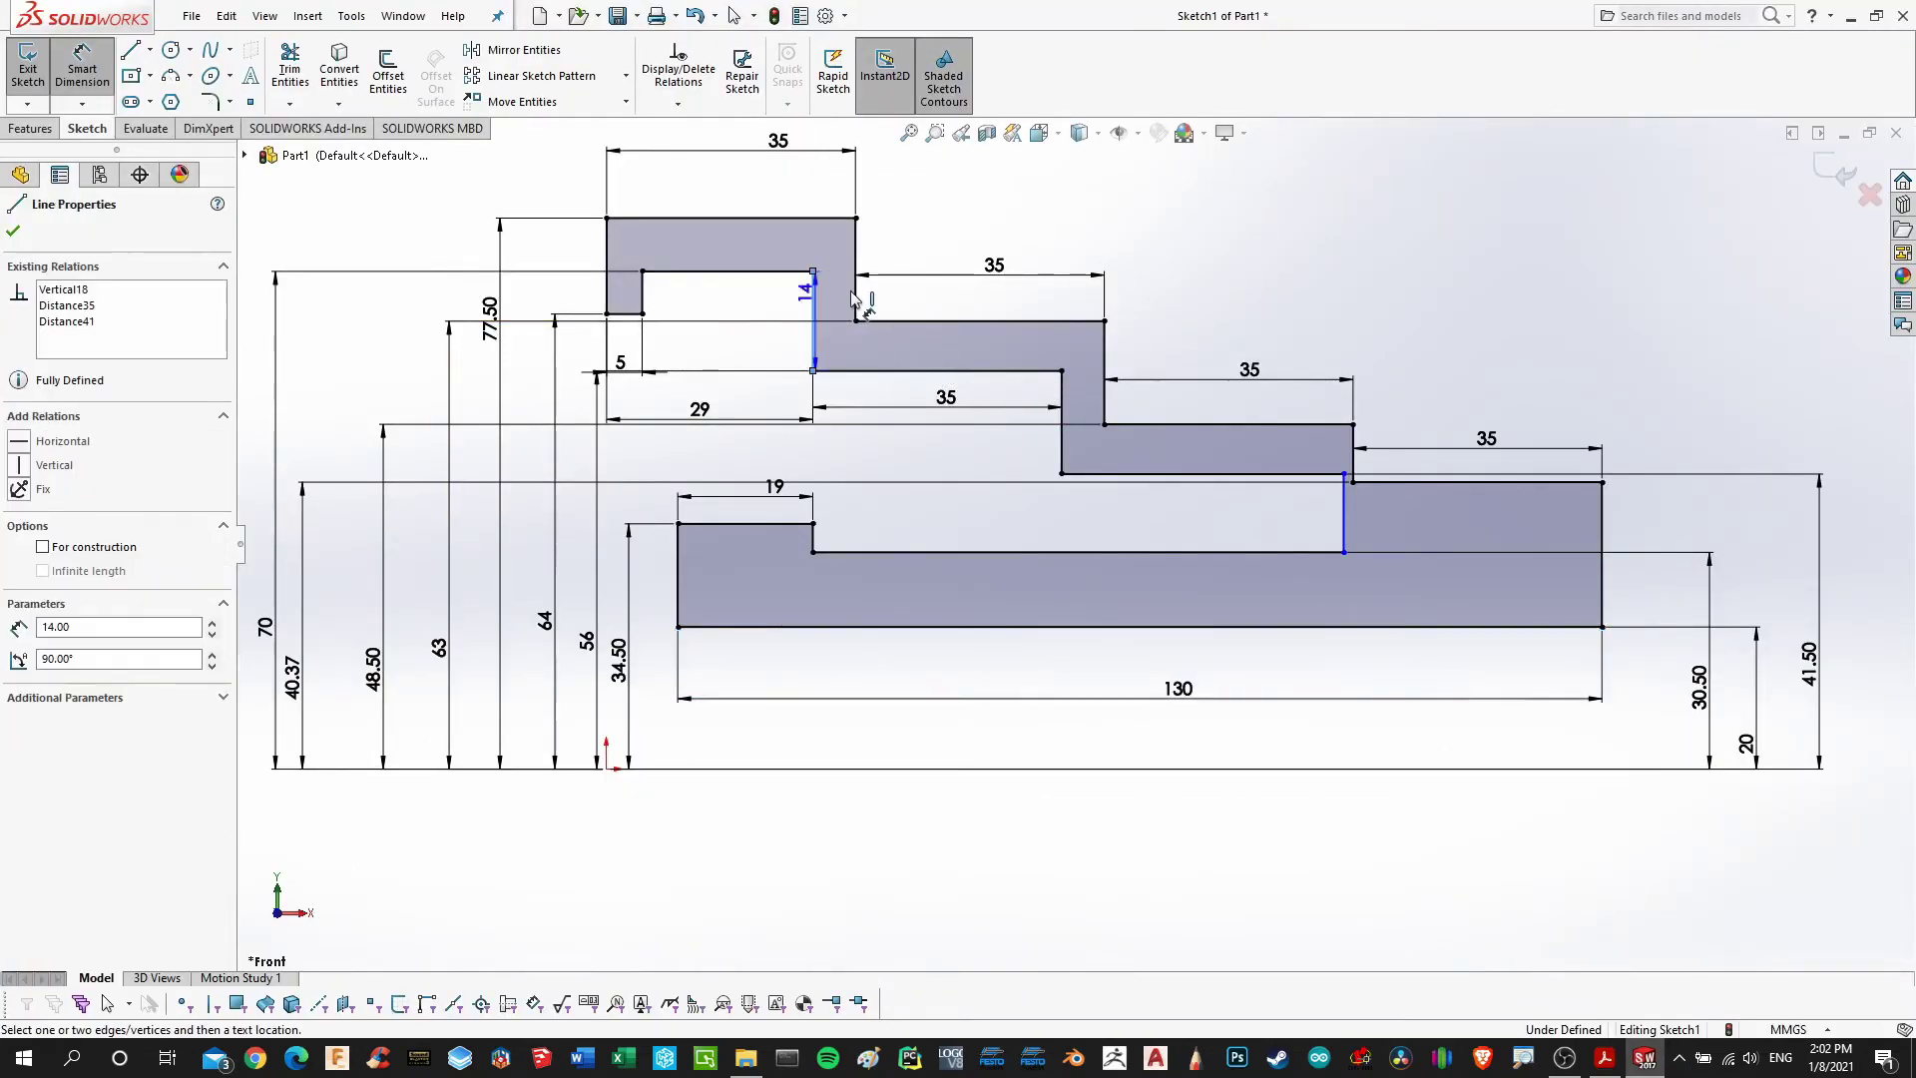
click(855, 297)
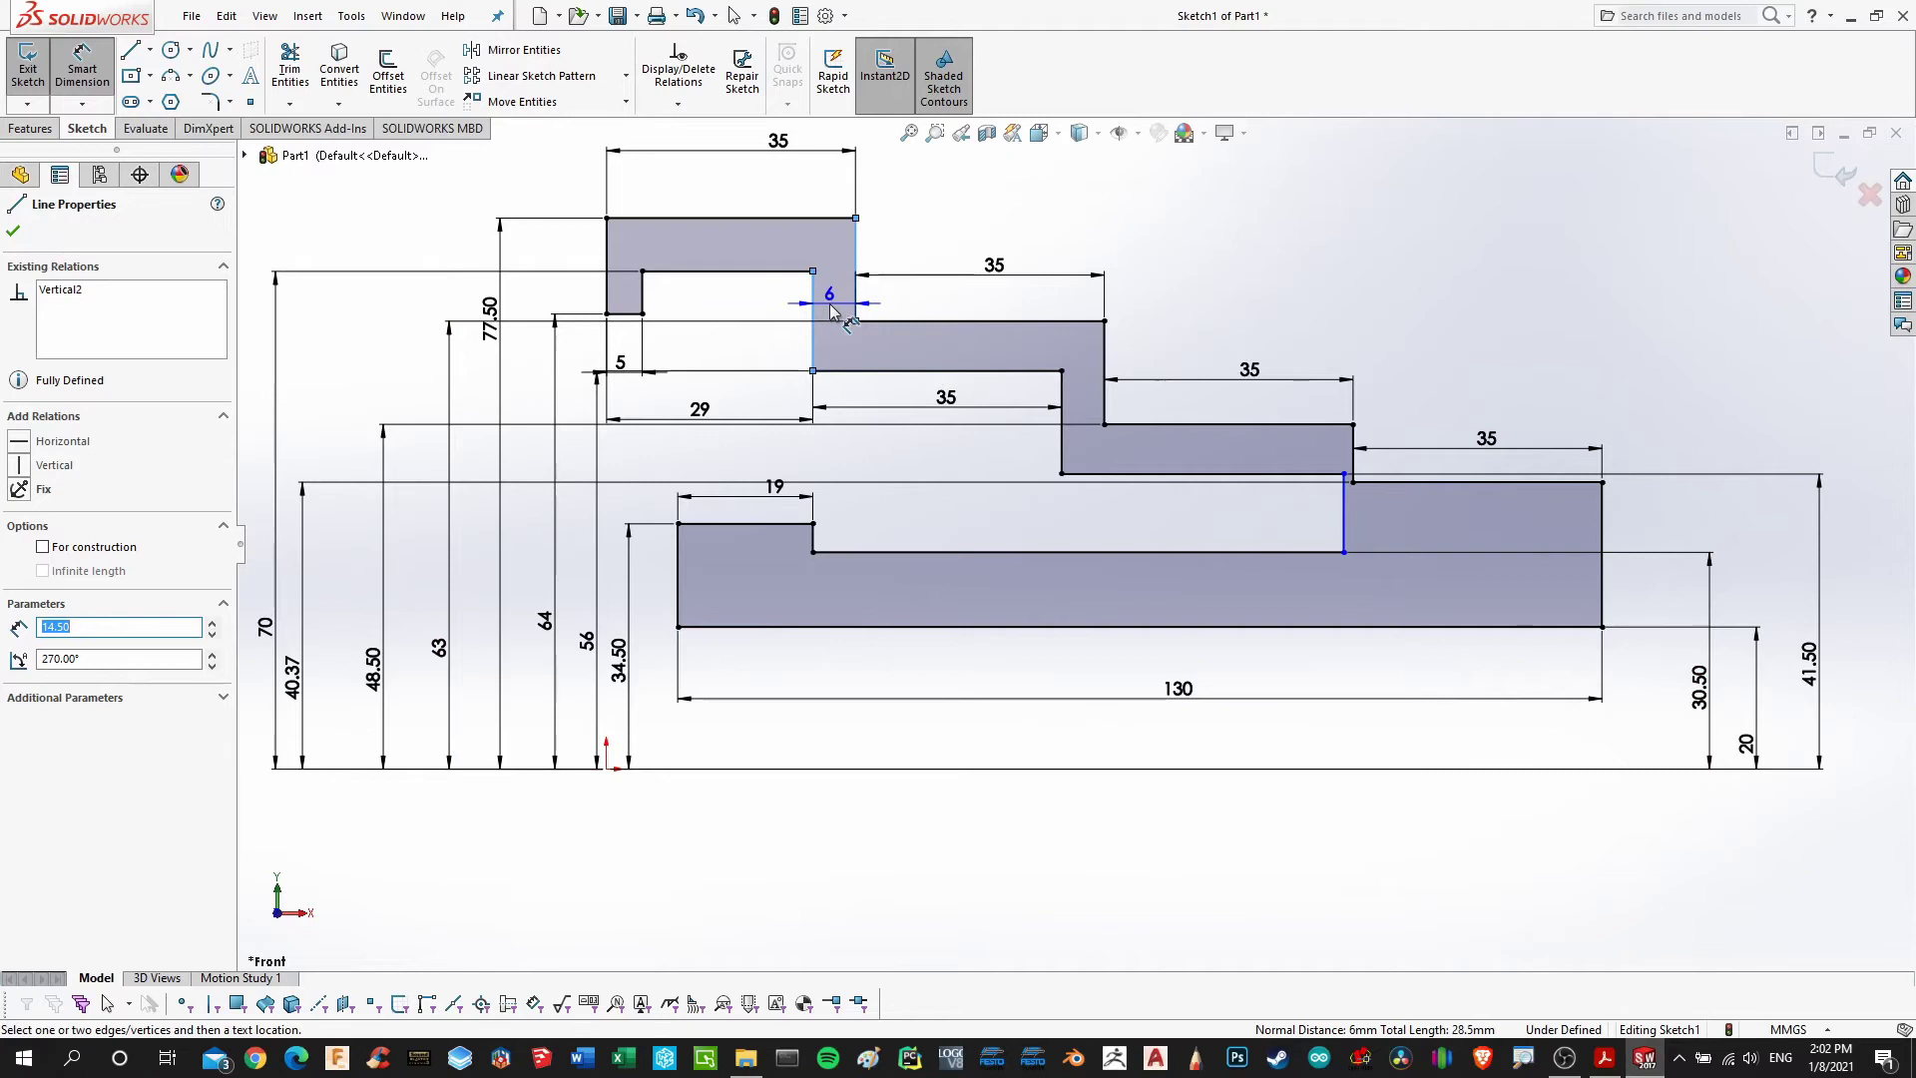
key(Escape)
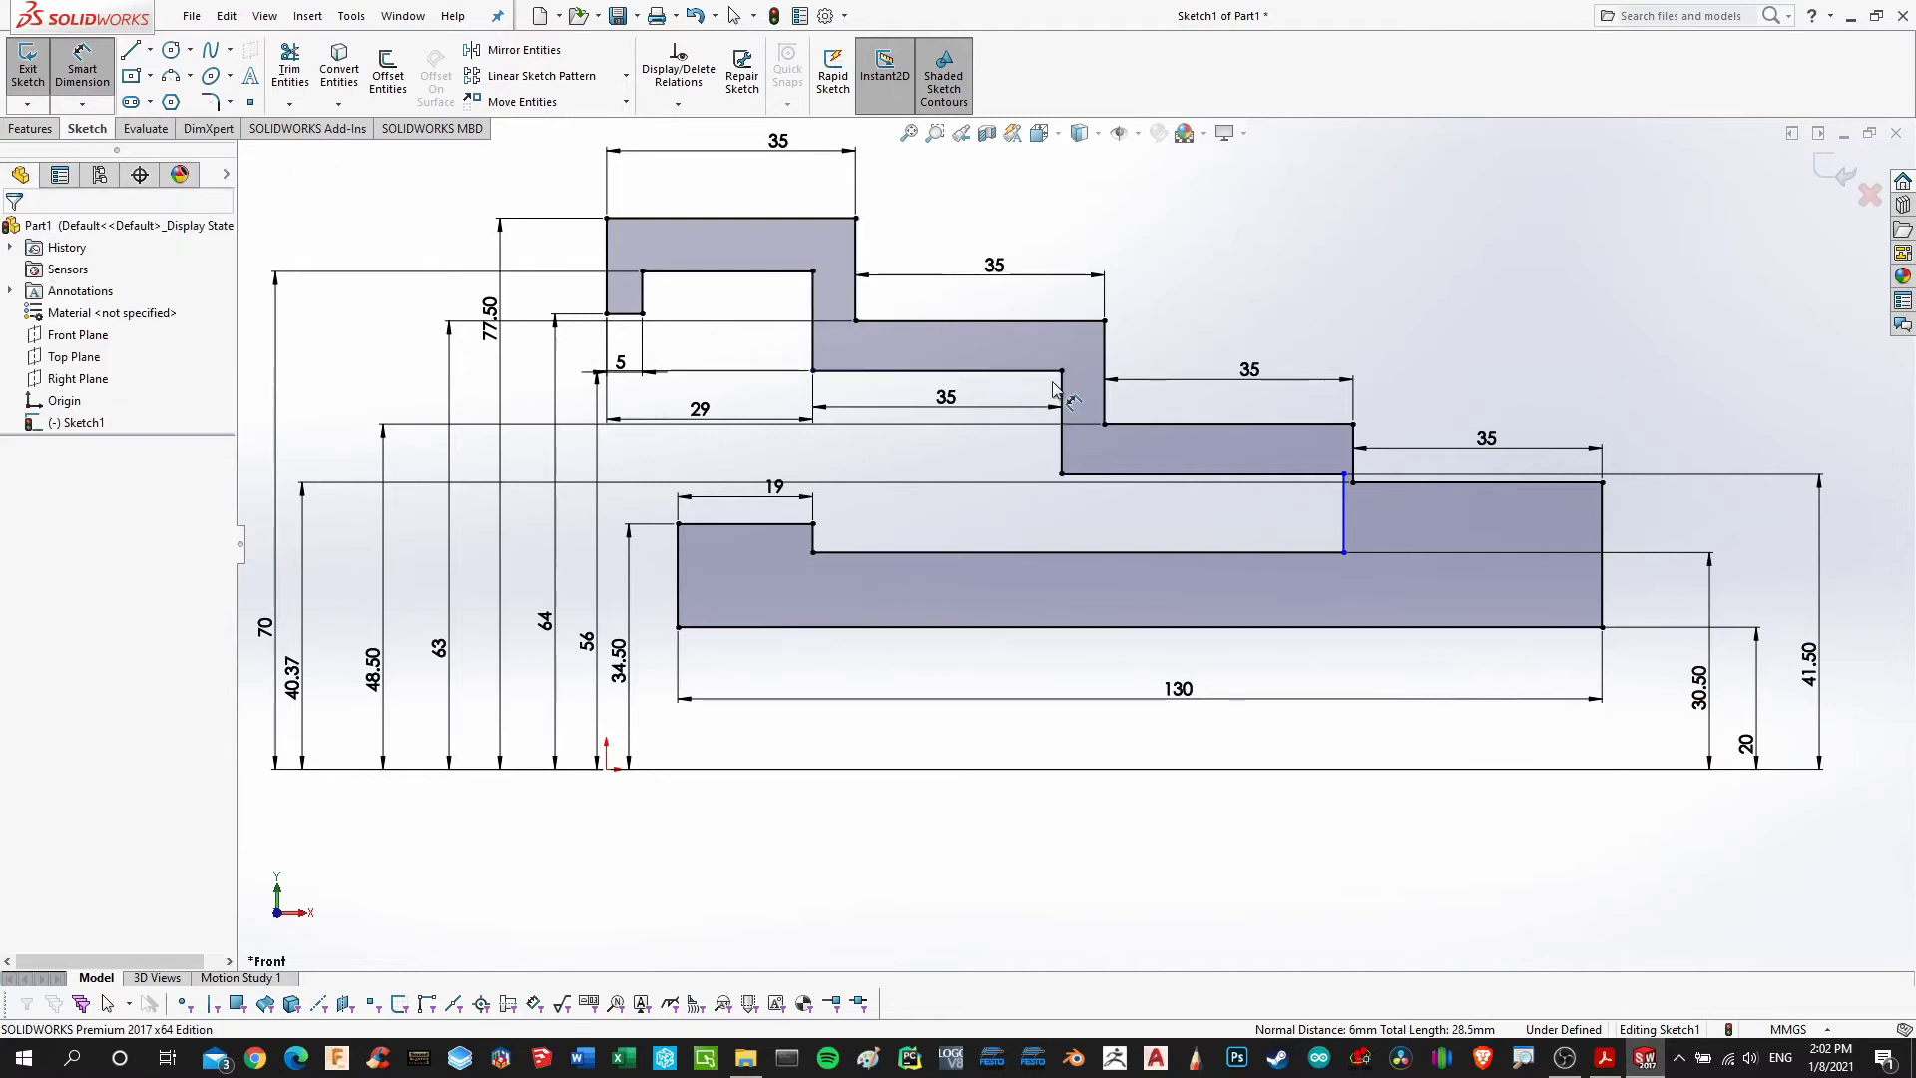
click(1063, 394)
click(1102, 397)
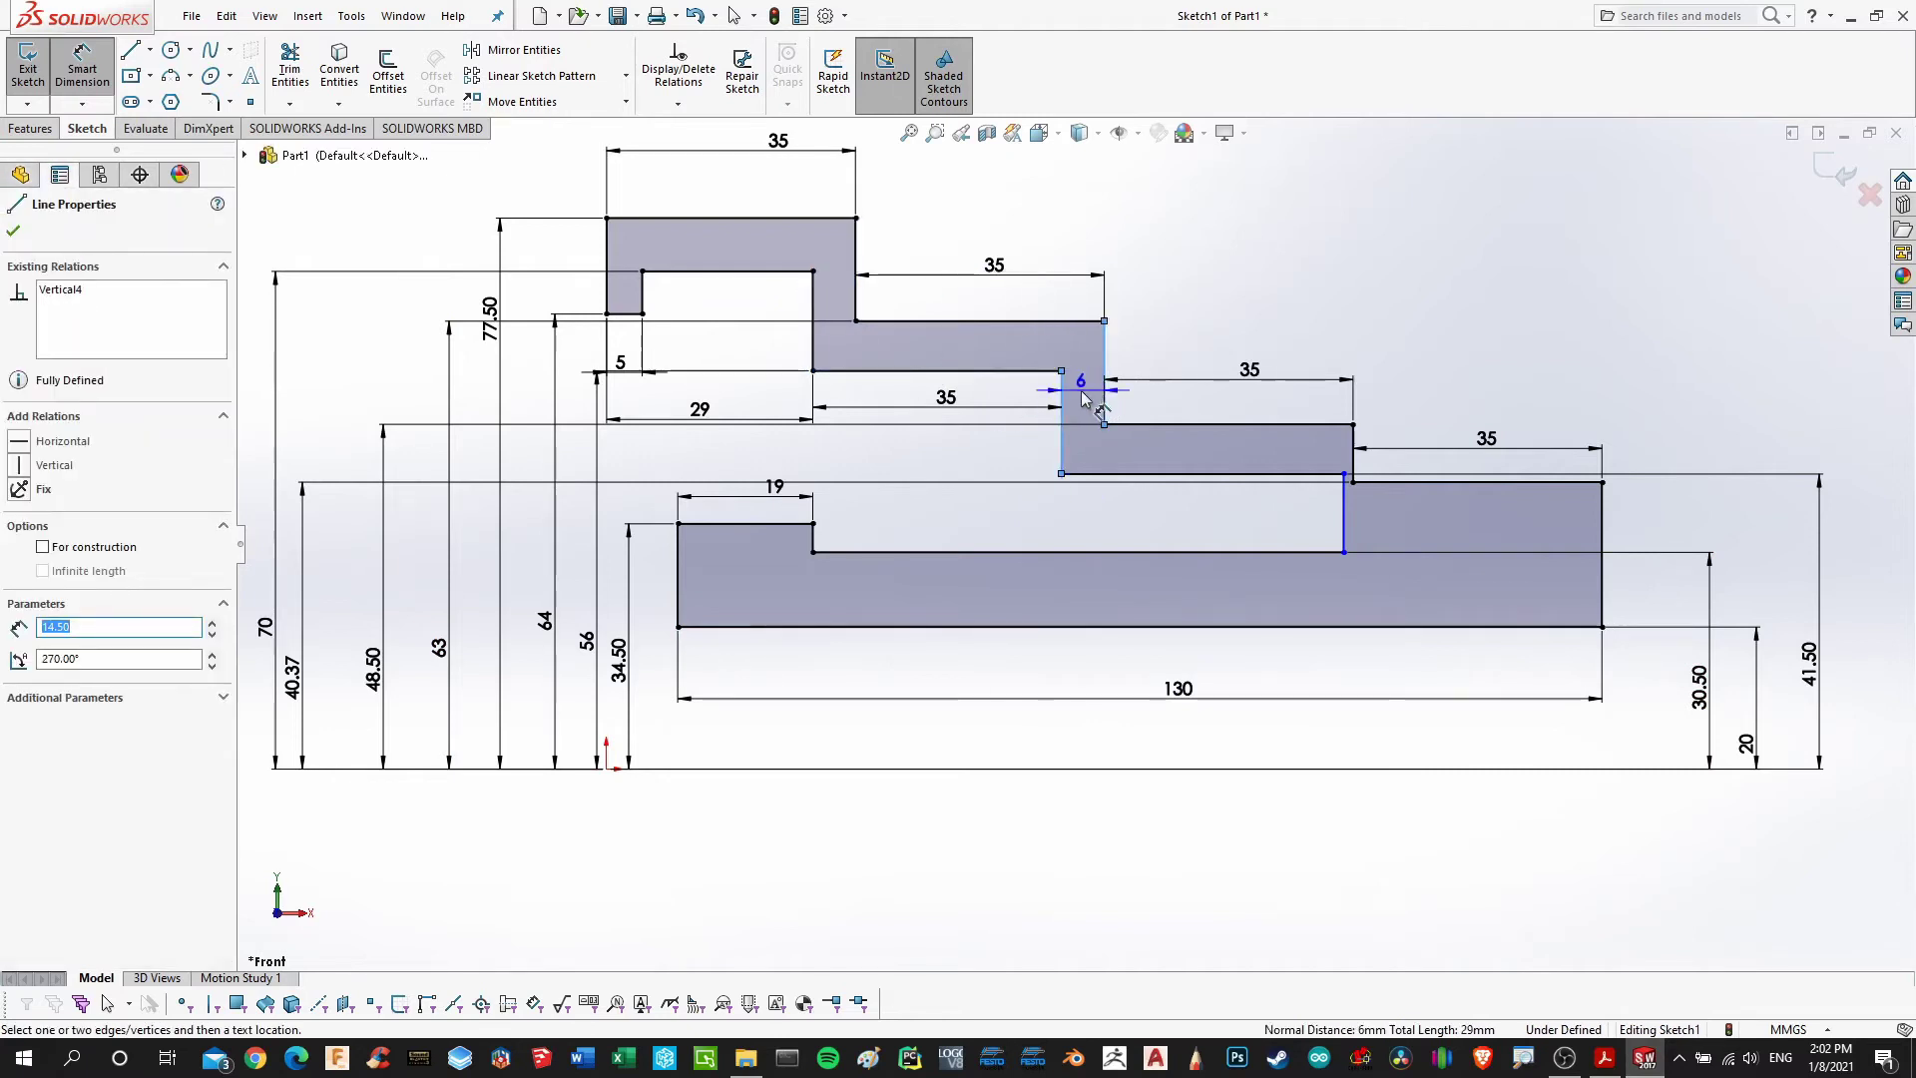
key(Escape)
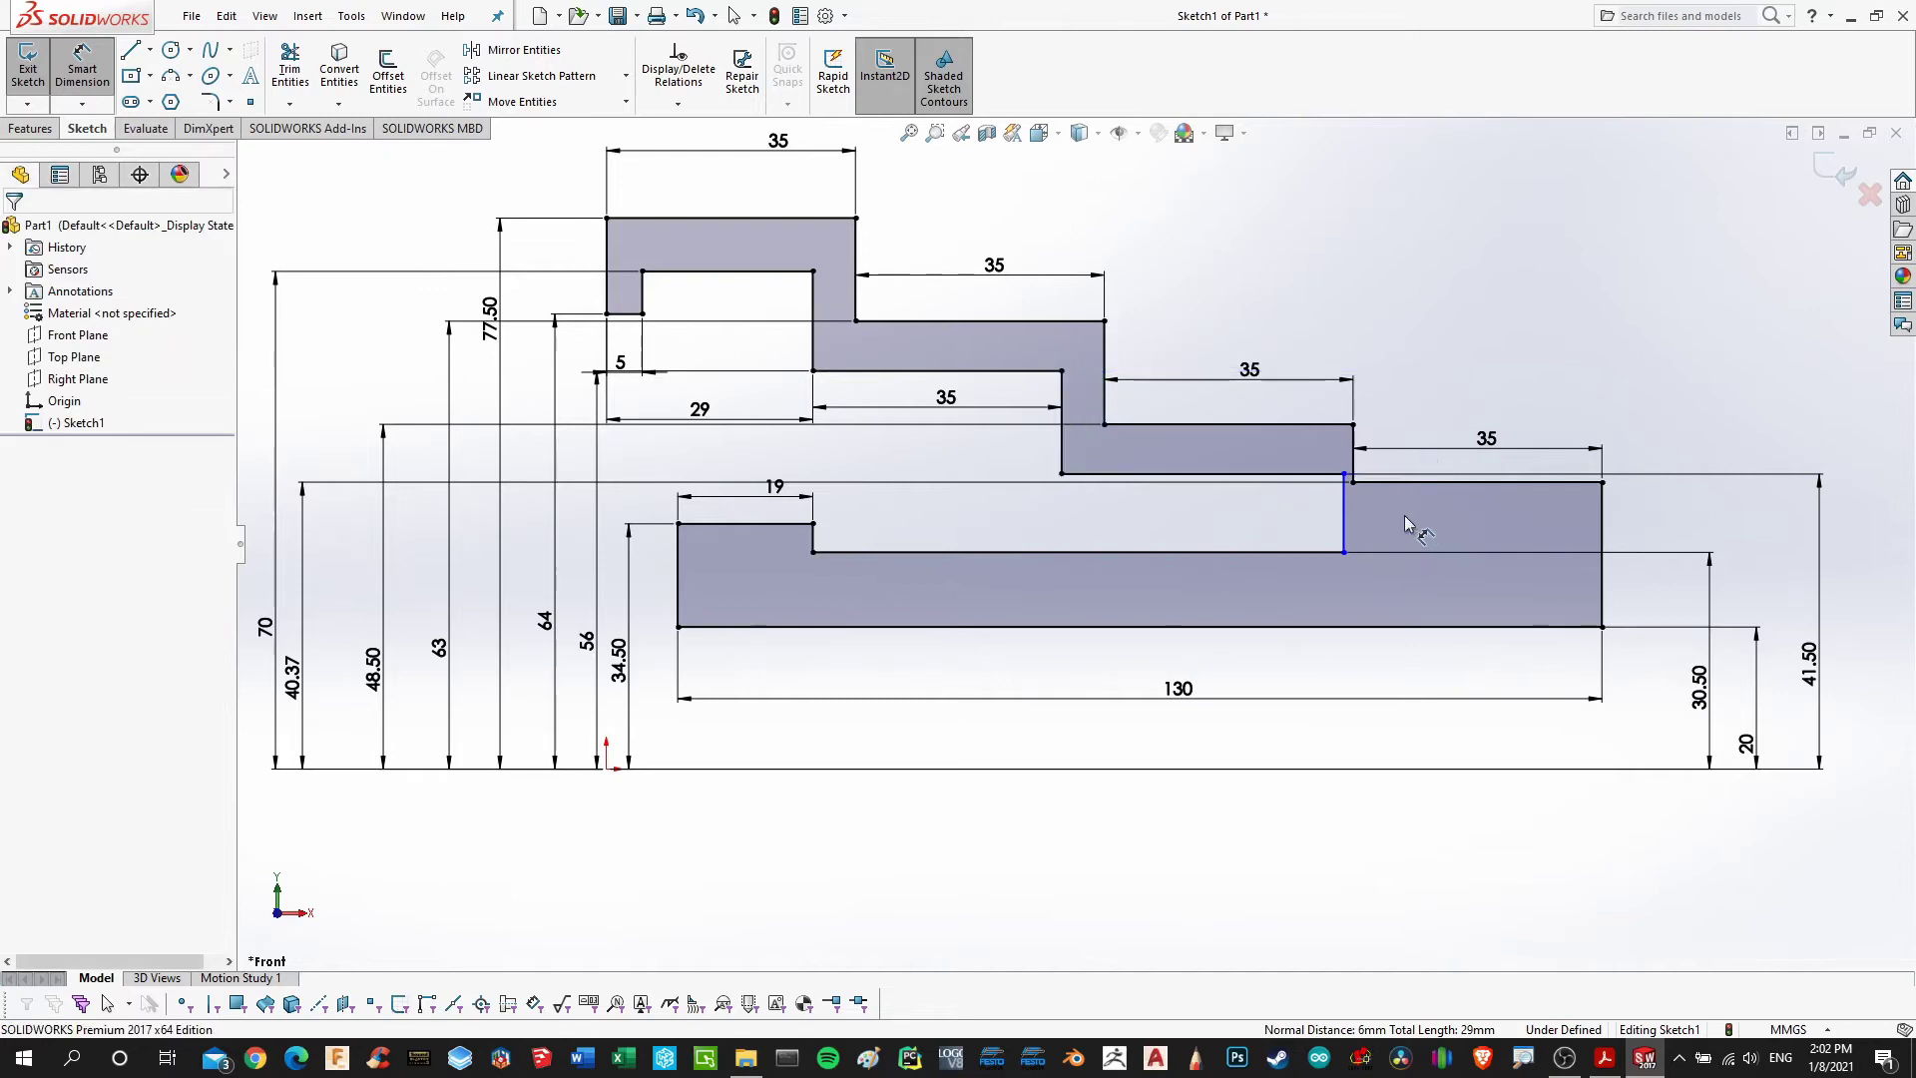
Dimension the gap between the third recess's inner end line and the third step's outer vertical face as 6 mm
scroll(1417, 499, down, 2)
scroll(1383, 489, down, 2)
click(1322, 495)
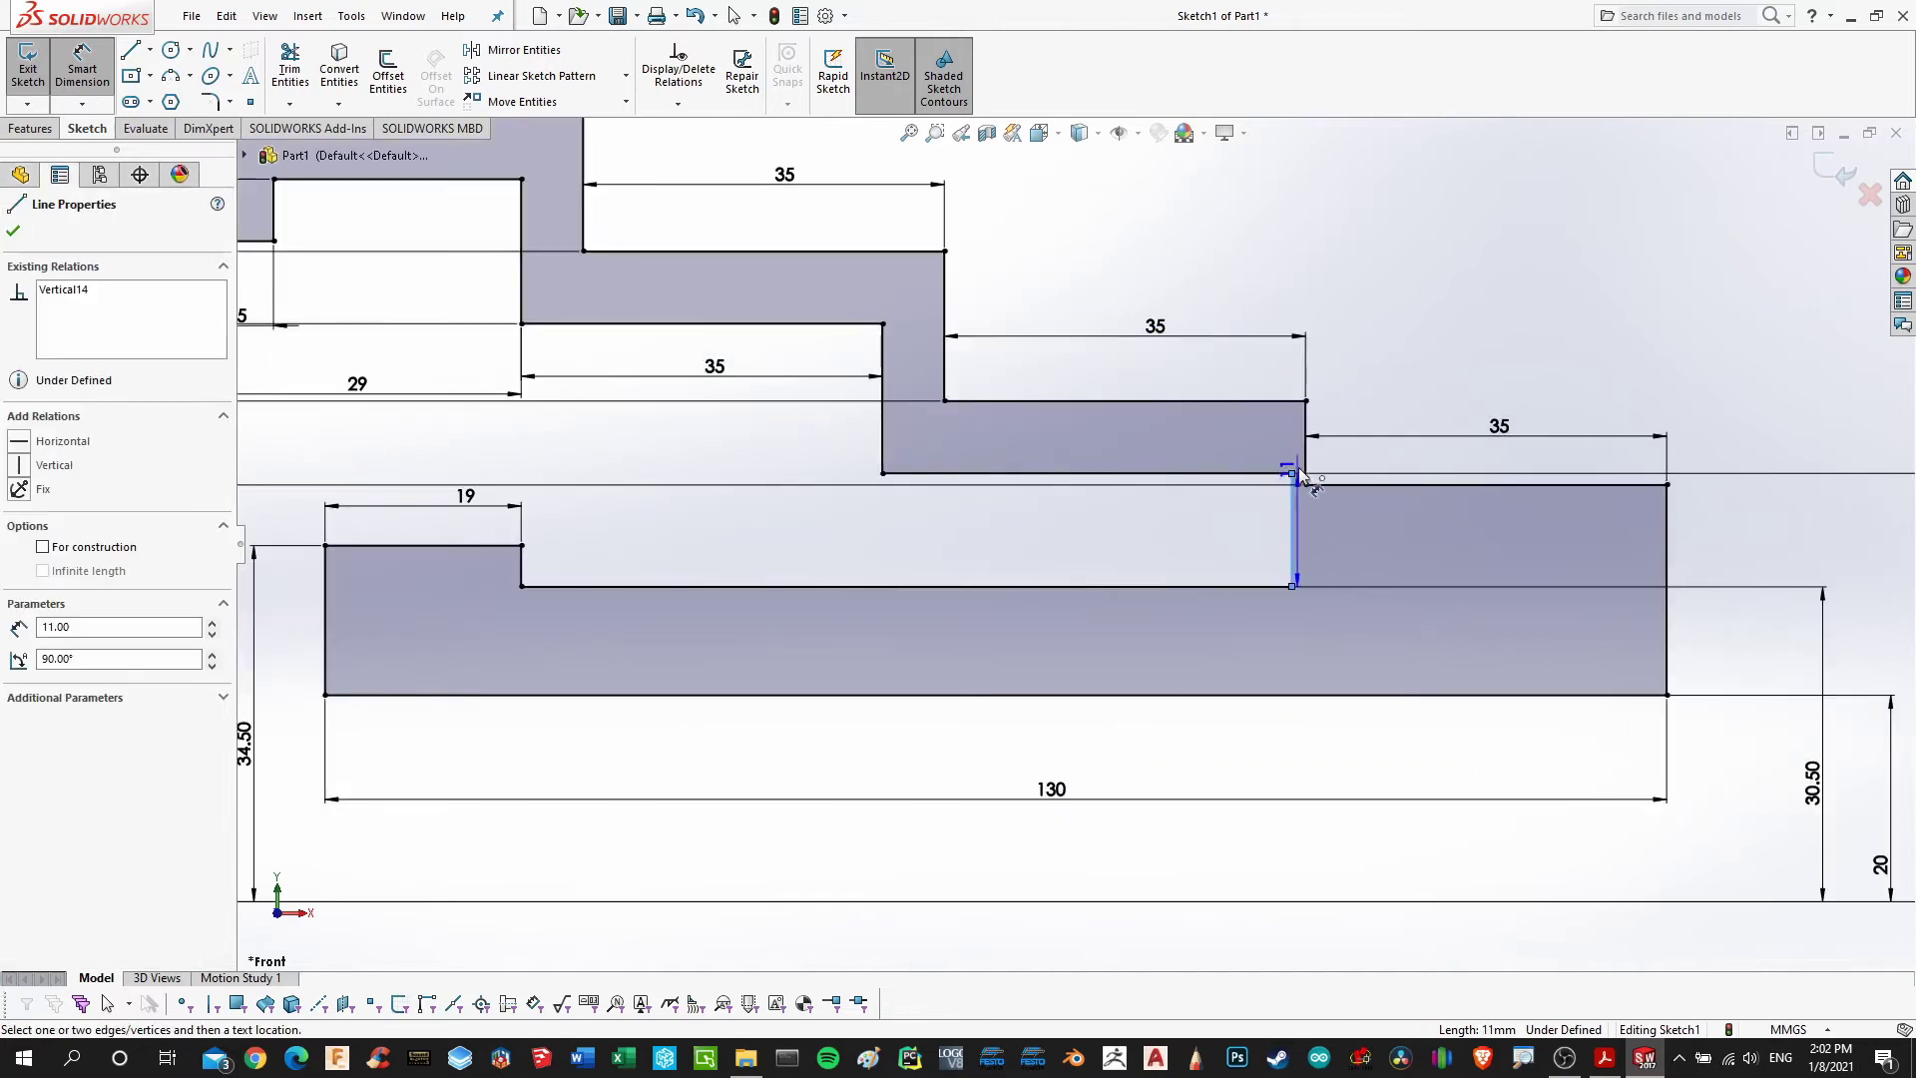
click(1306, 476)
click(1334, 556)
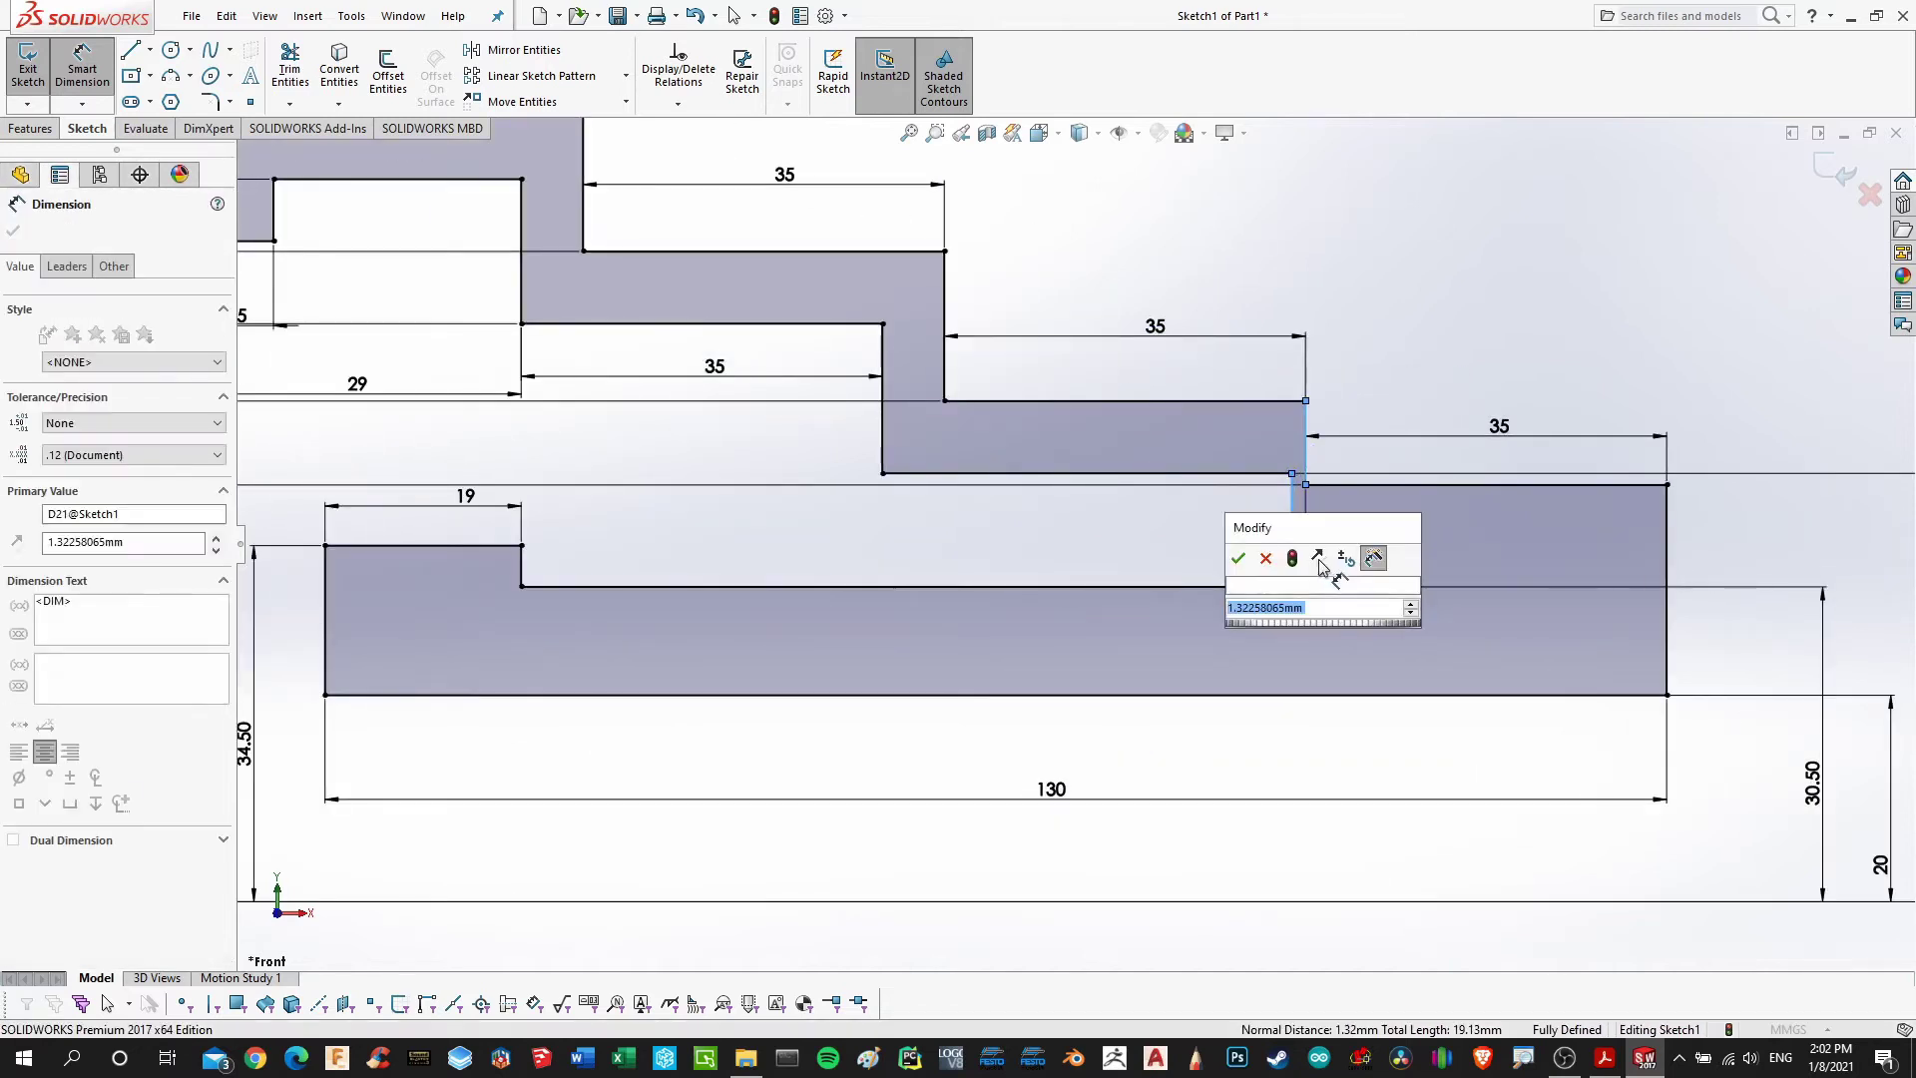
text(6)
key(Return)
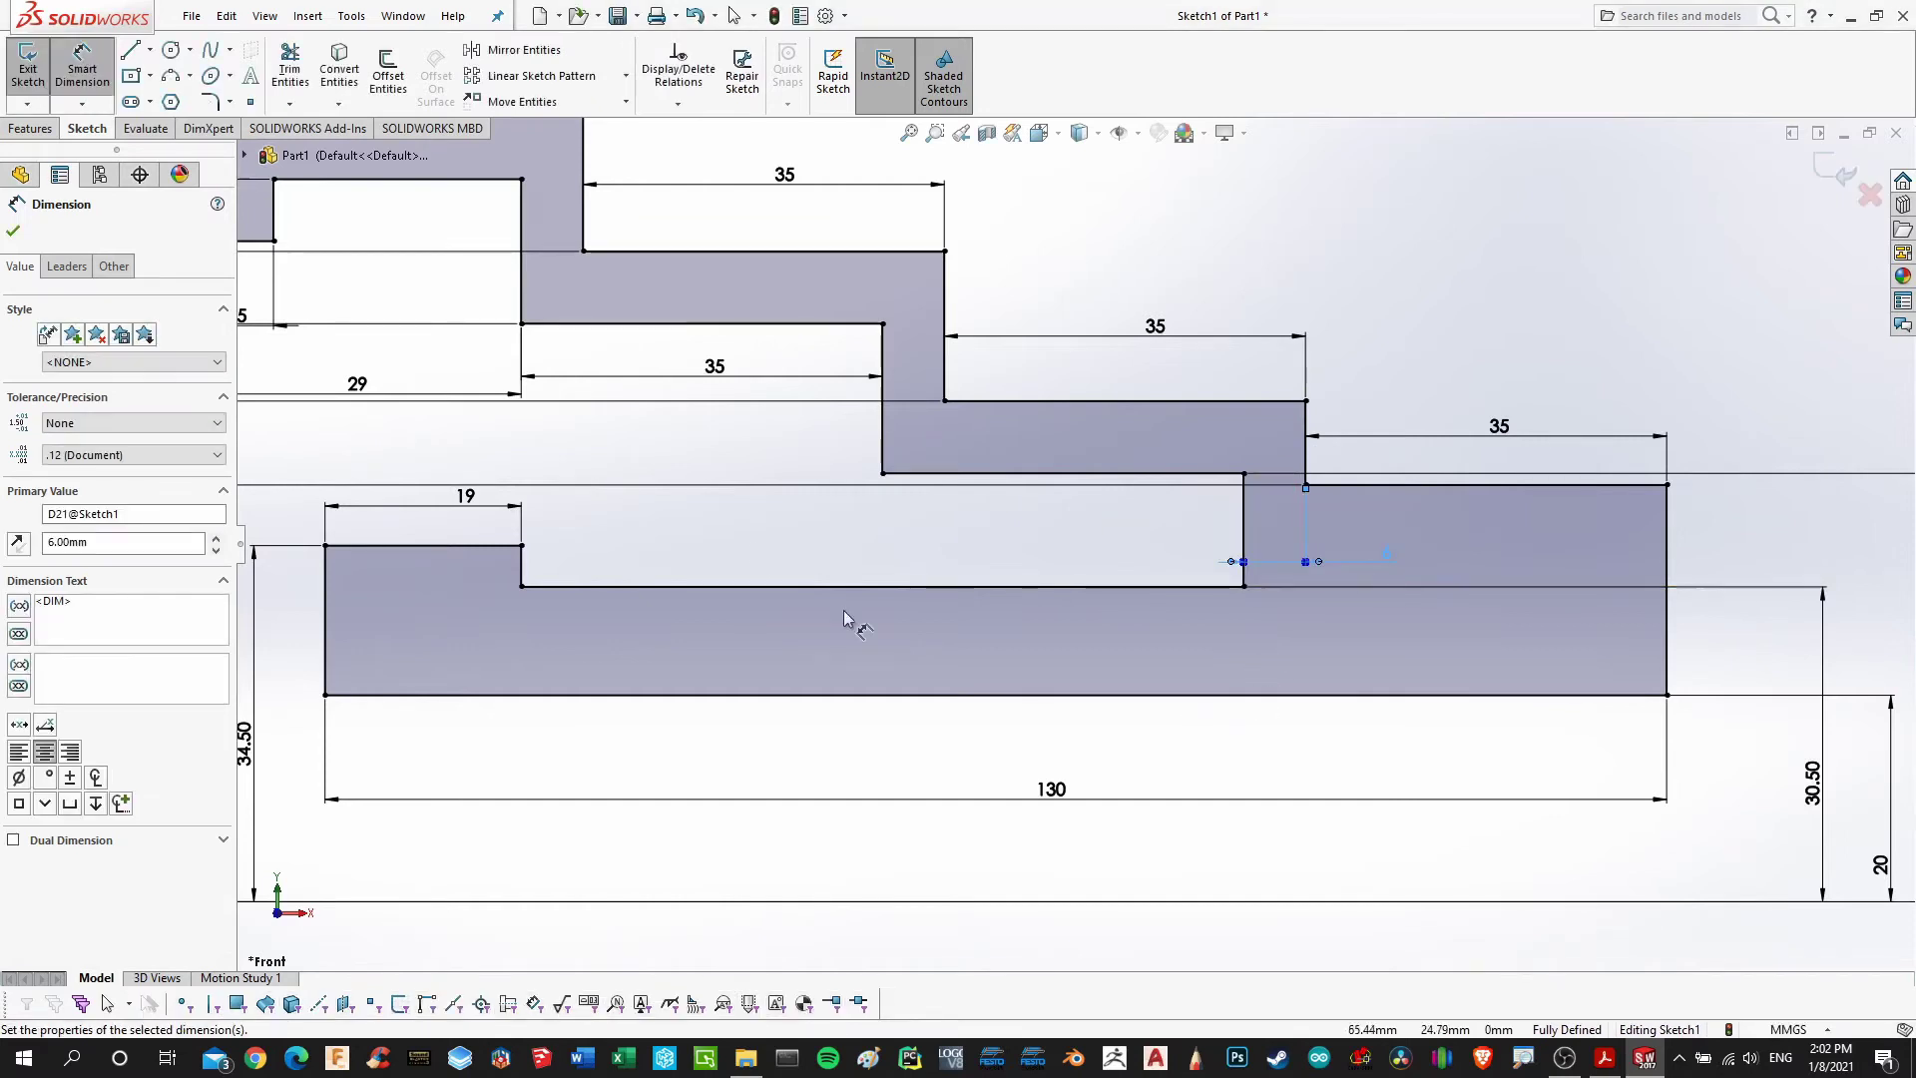
Check the crown radius in Adobe Acrobat Reader and sketch a circle about 54 mm in diameter below the profile's smallest step in SOLIDWORKS
scroll(793, 587, up, 4)
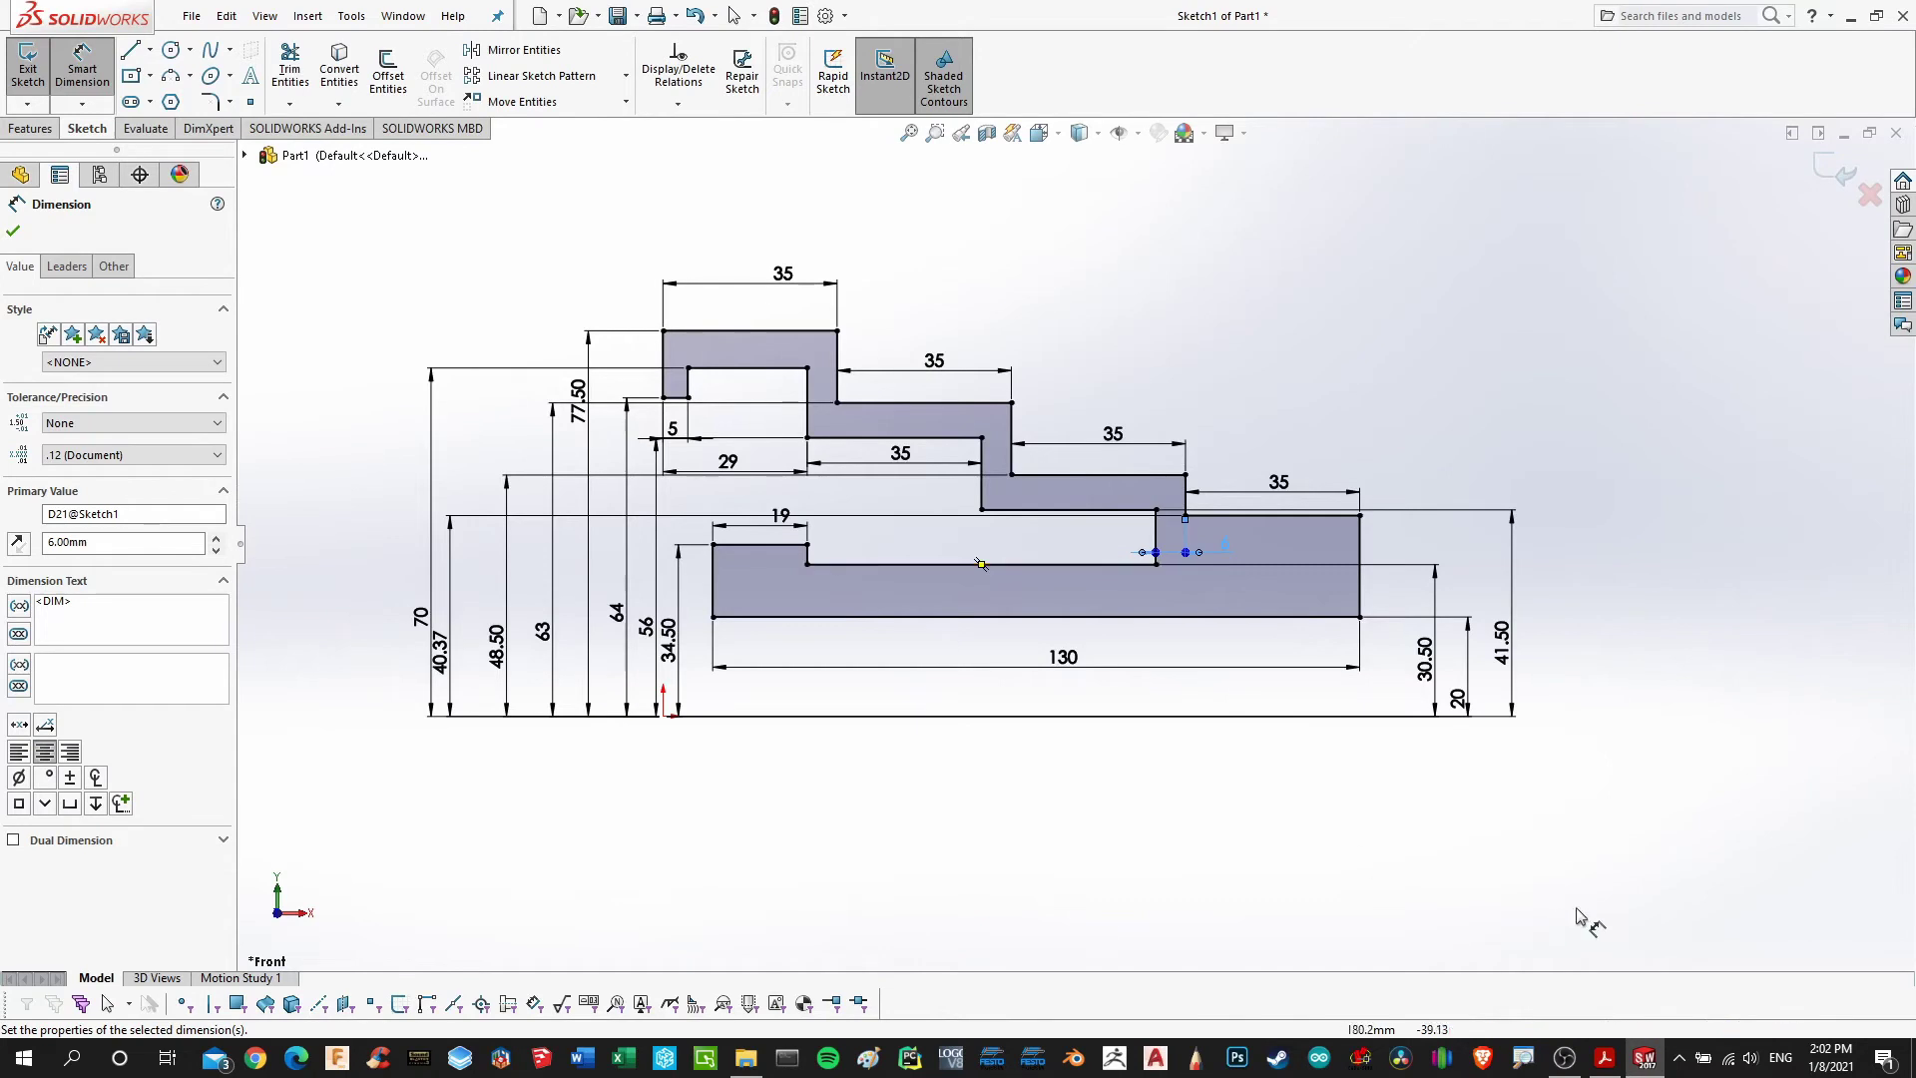
click(1603, 1058)
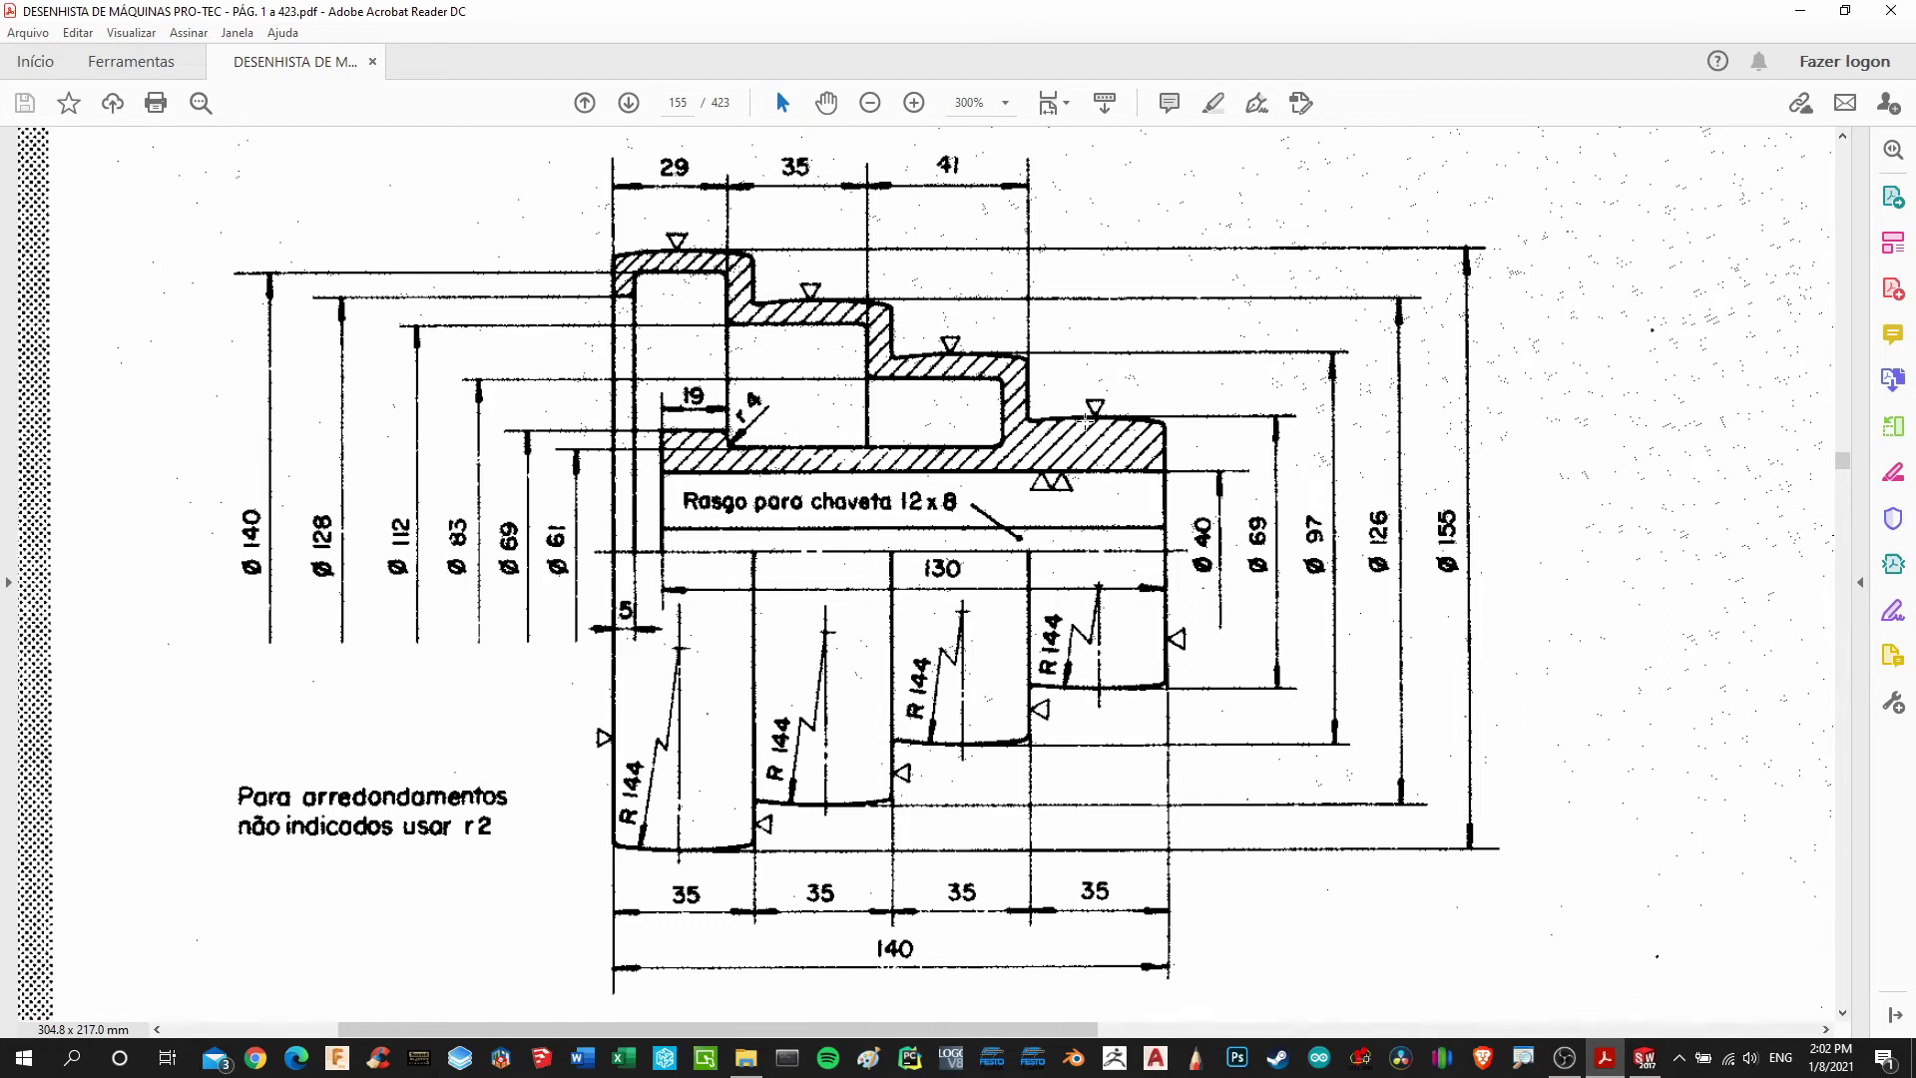
click(1644, 1057)
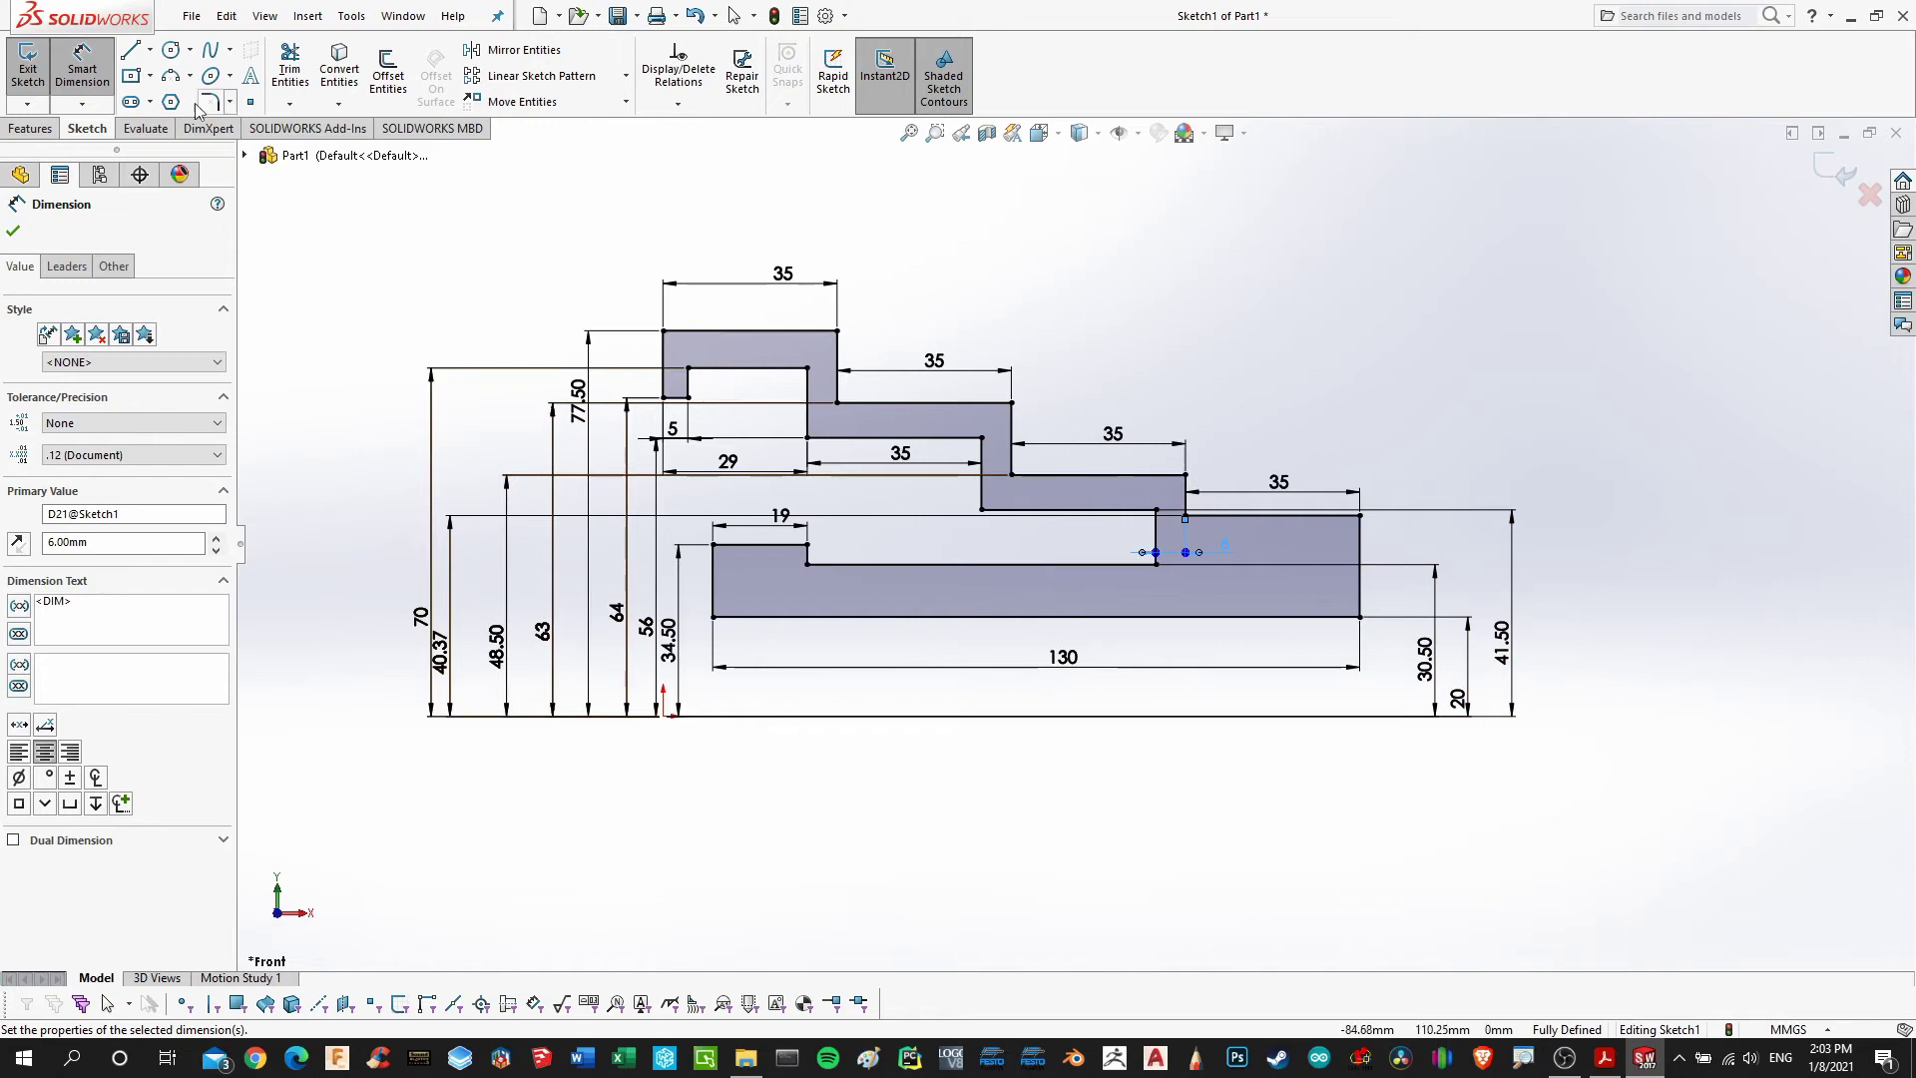
click(174, 50)
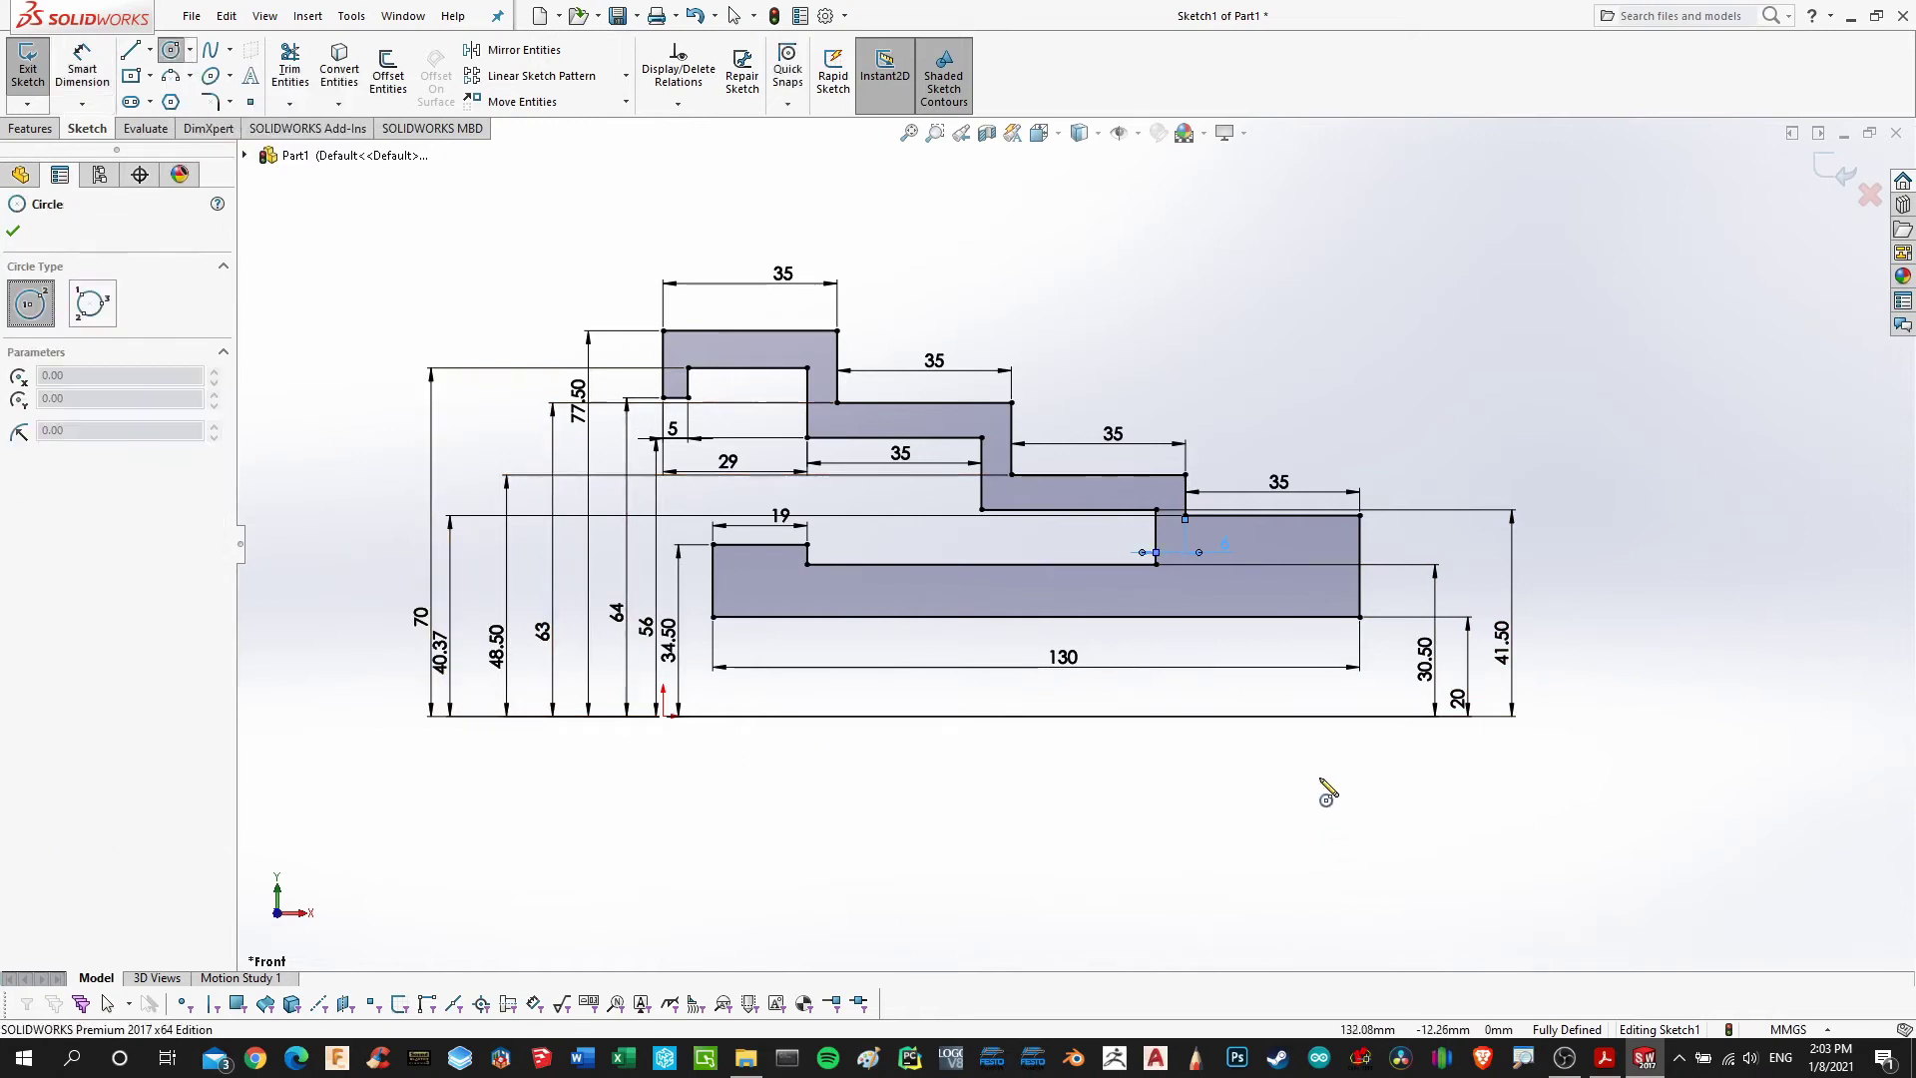
click(1281, 789)
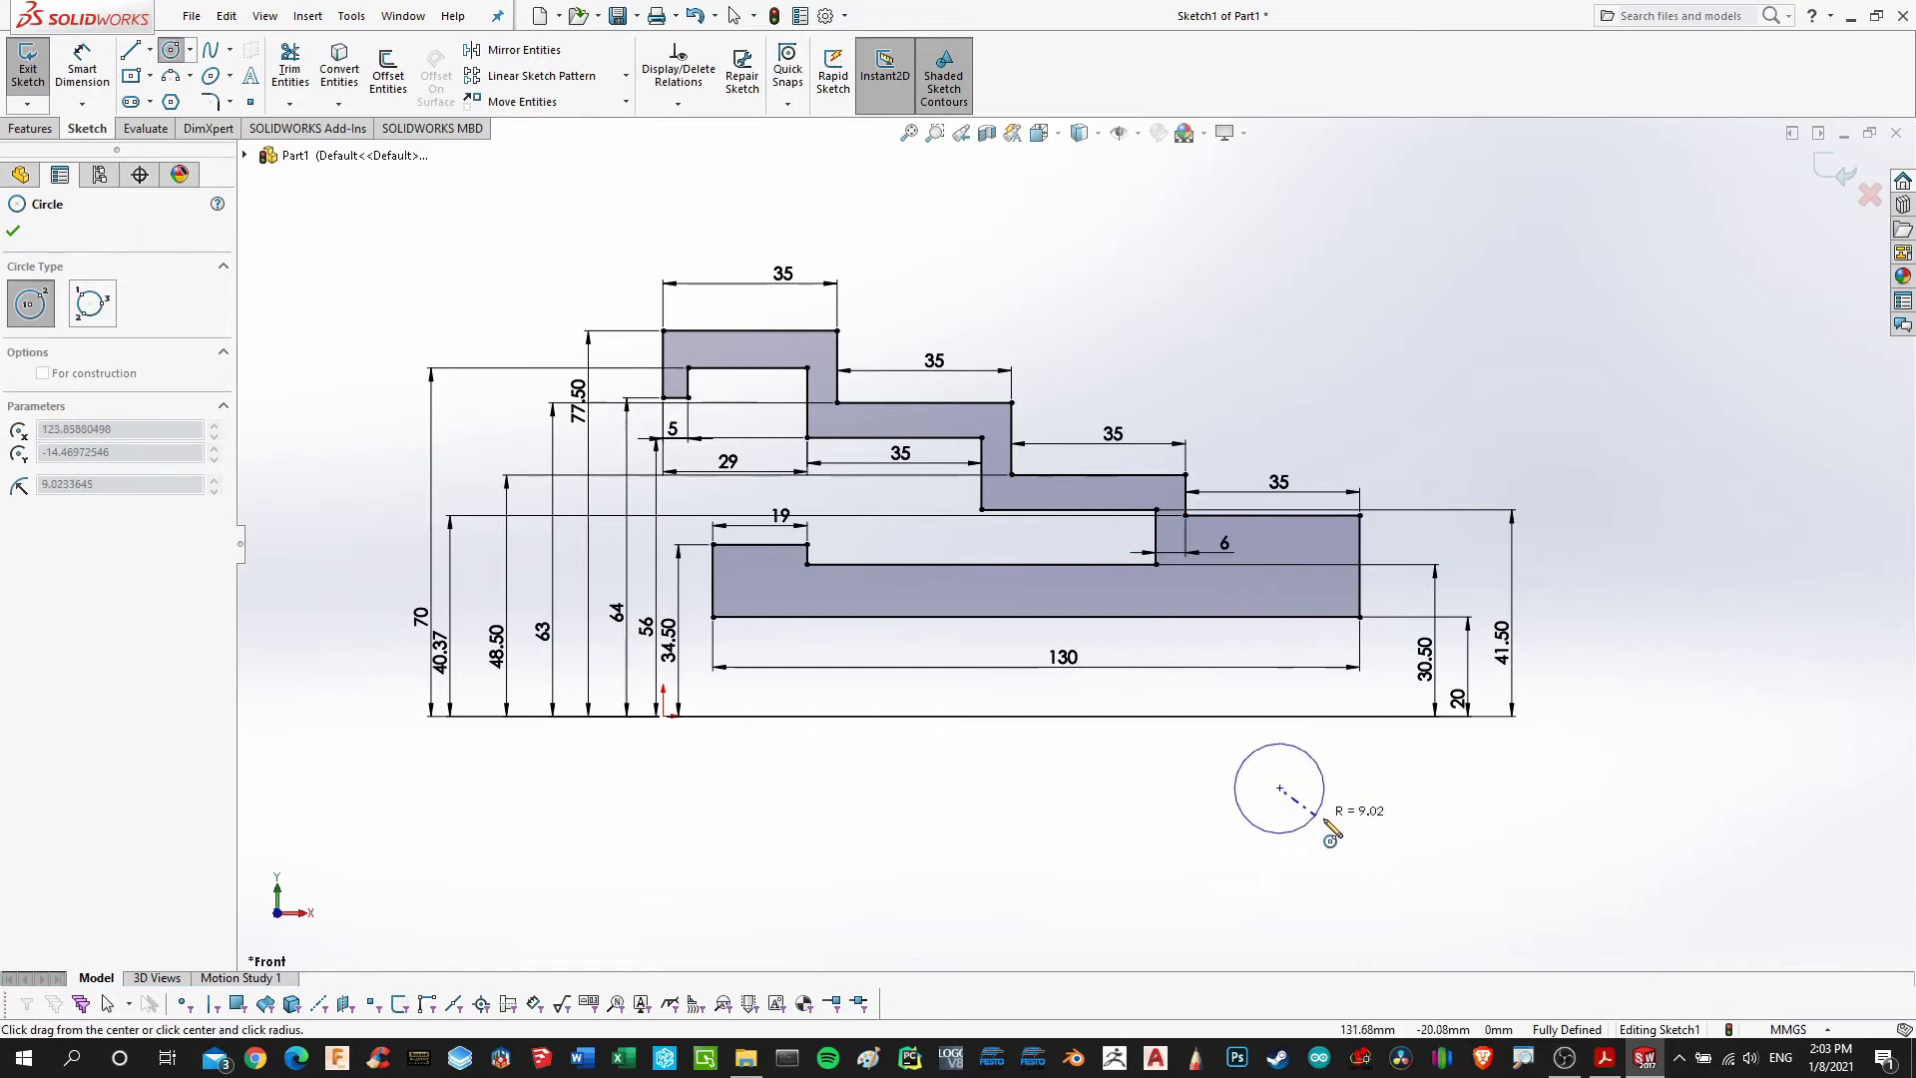
click(1403, 848)
key(Escape)
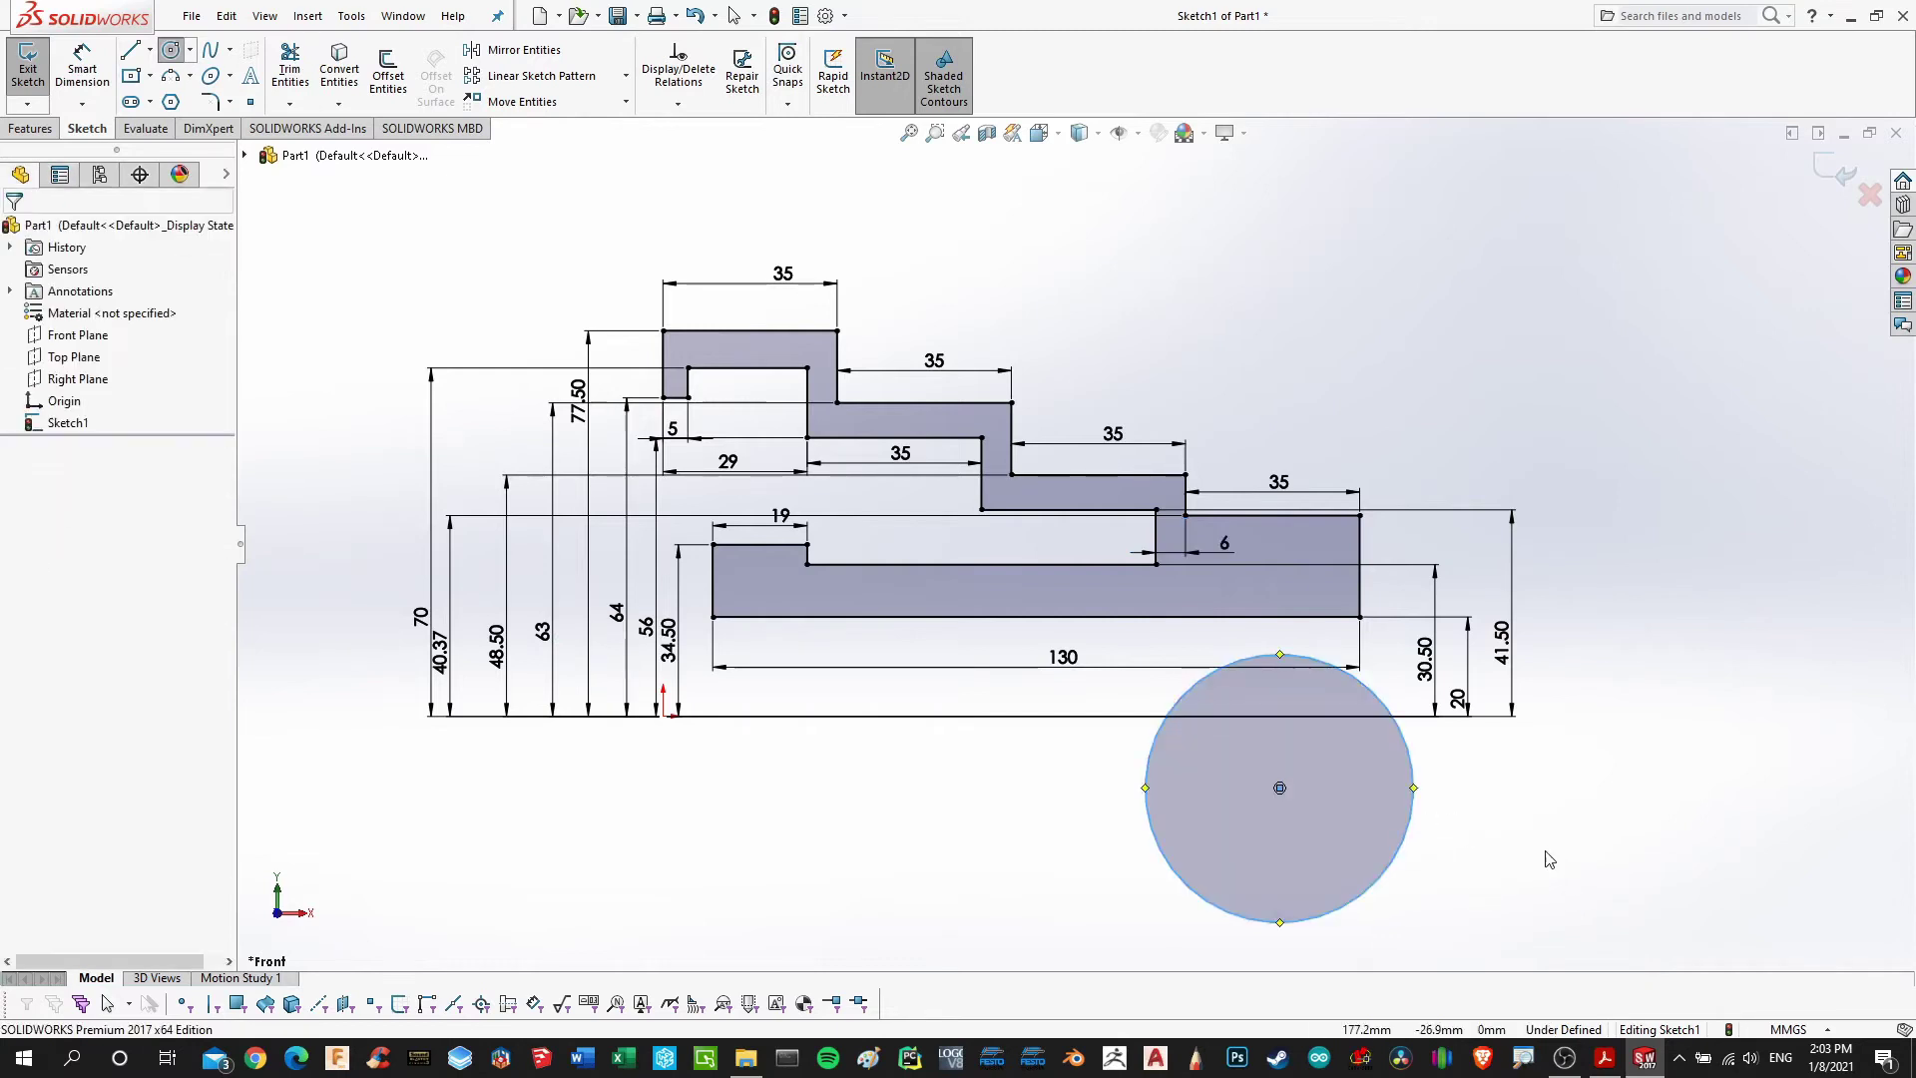
Dimension the circle's diameter as 144*2 mm
click(94, 102)
click(1150, 821)
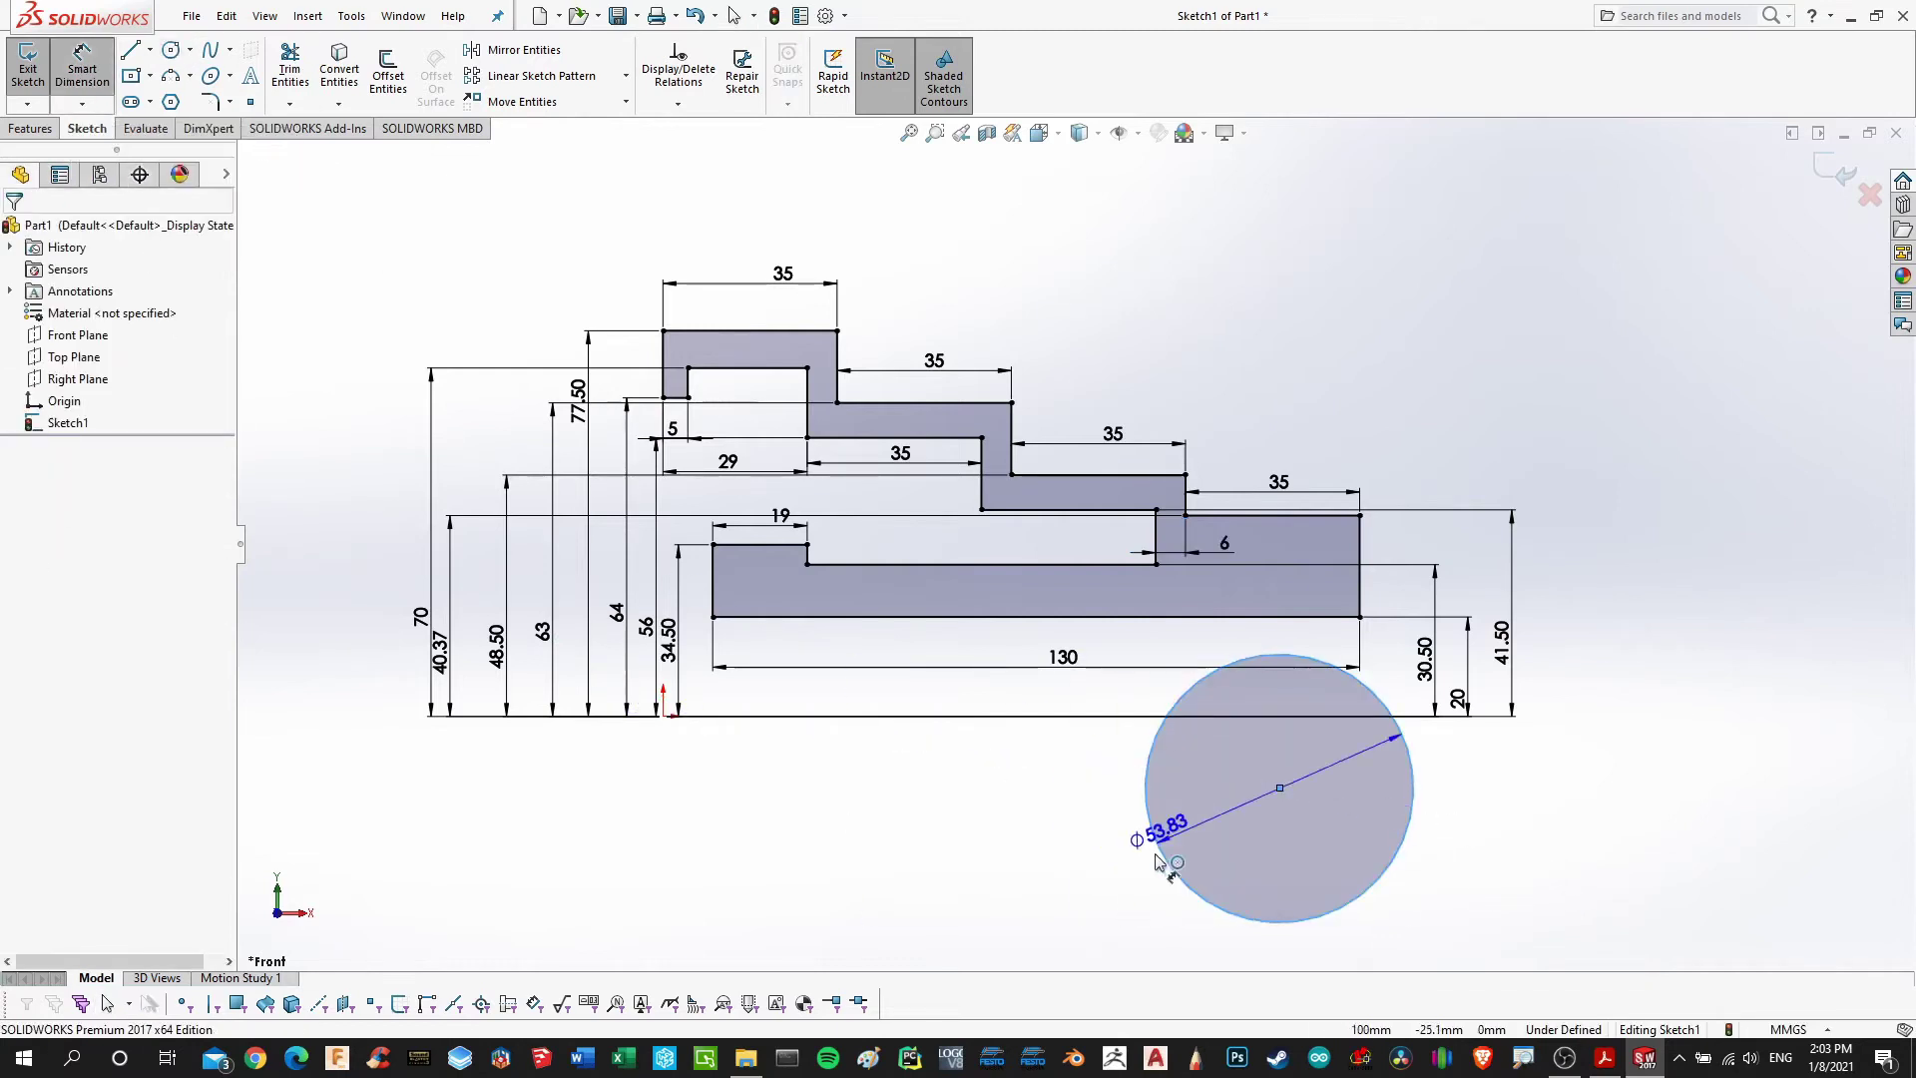
click(1103, 870)
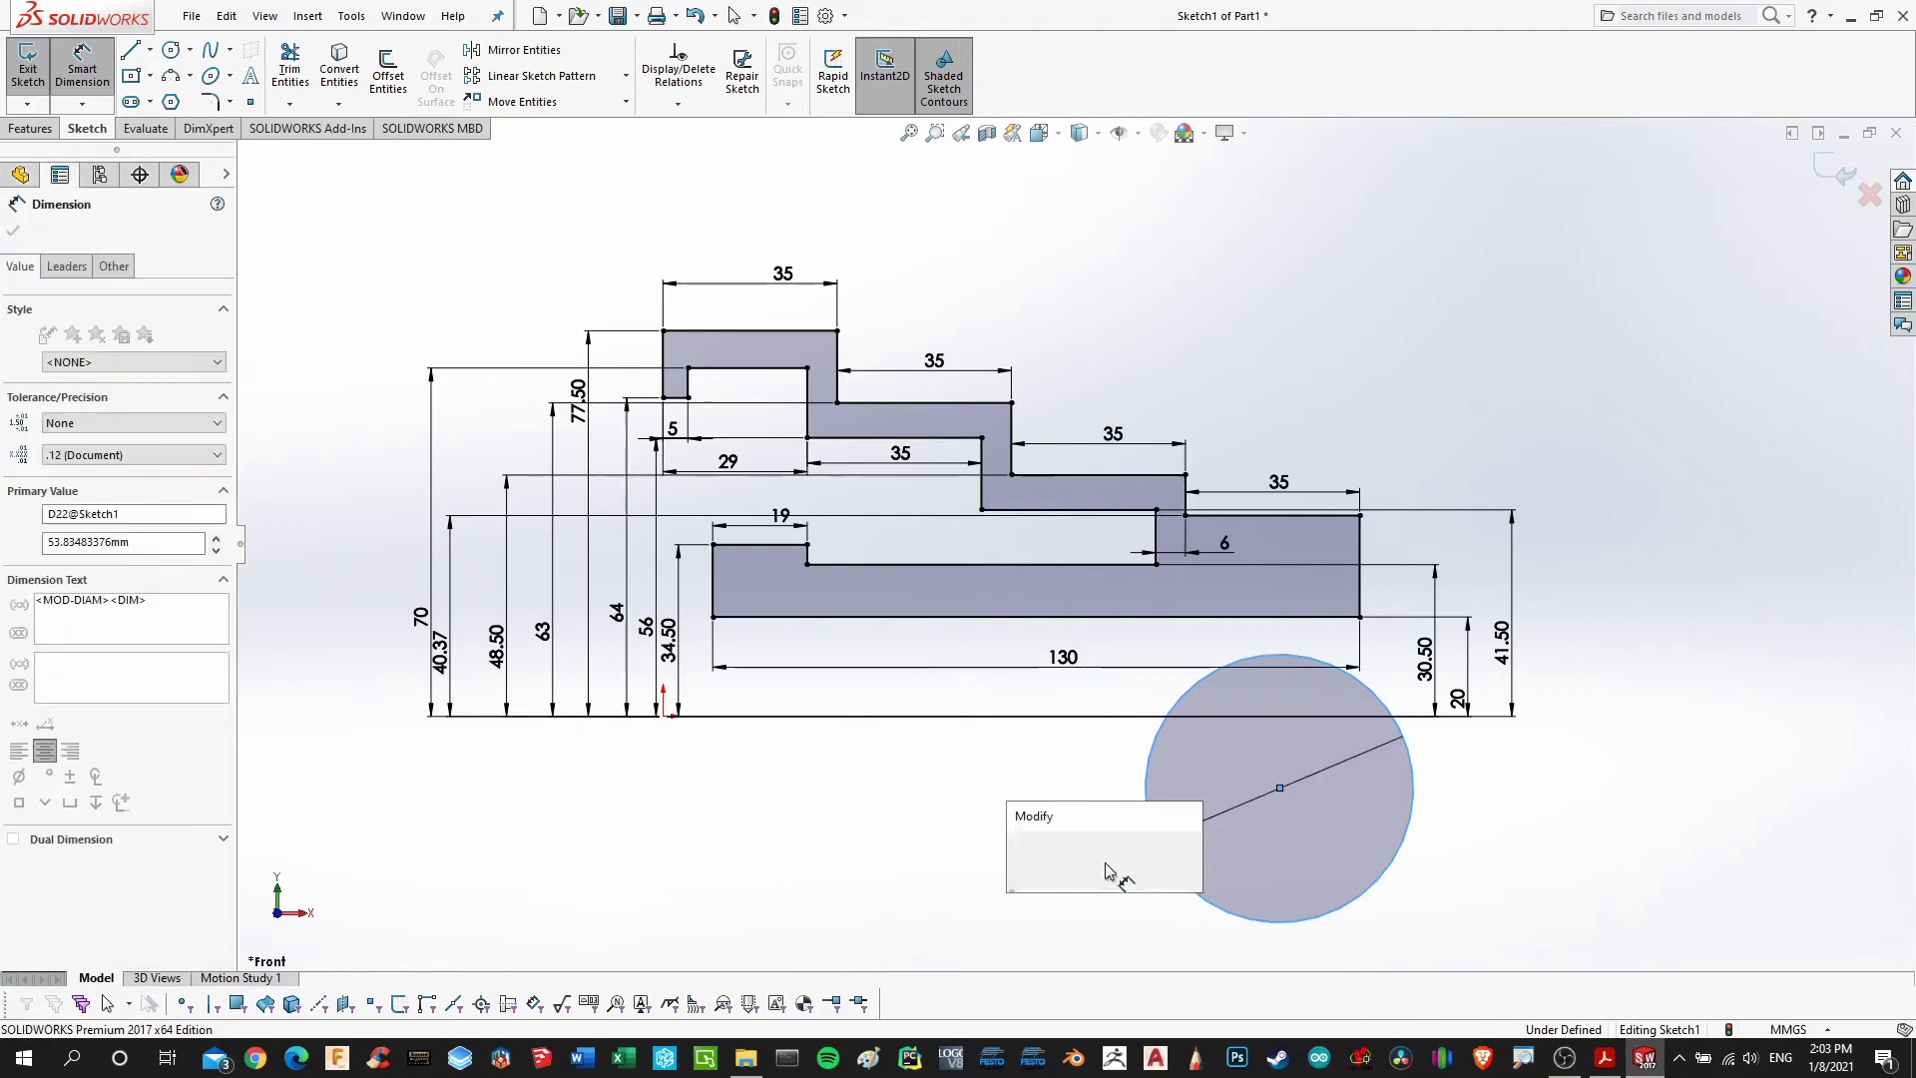
text(1)
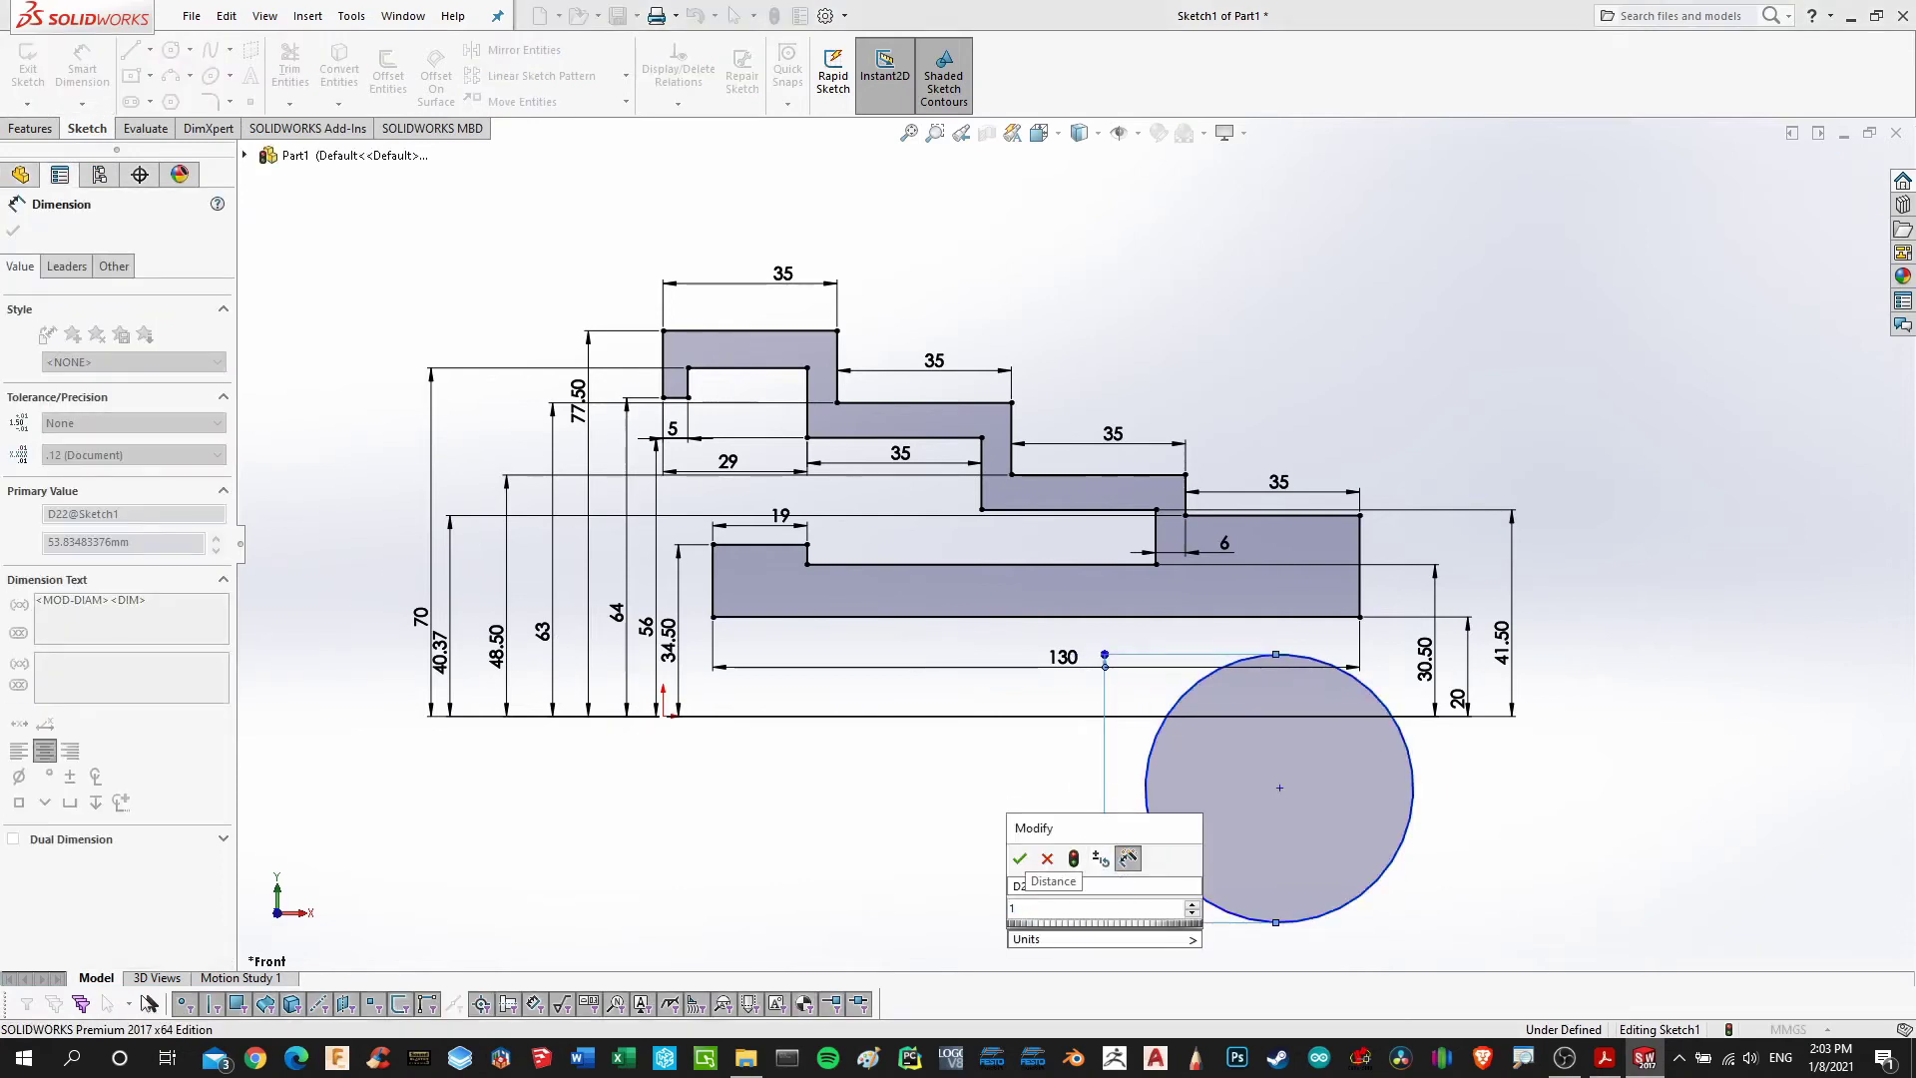
text(44*2)
key(Return)
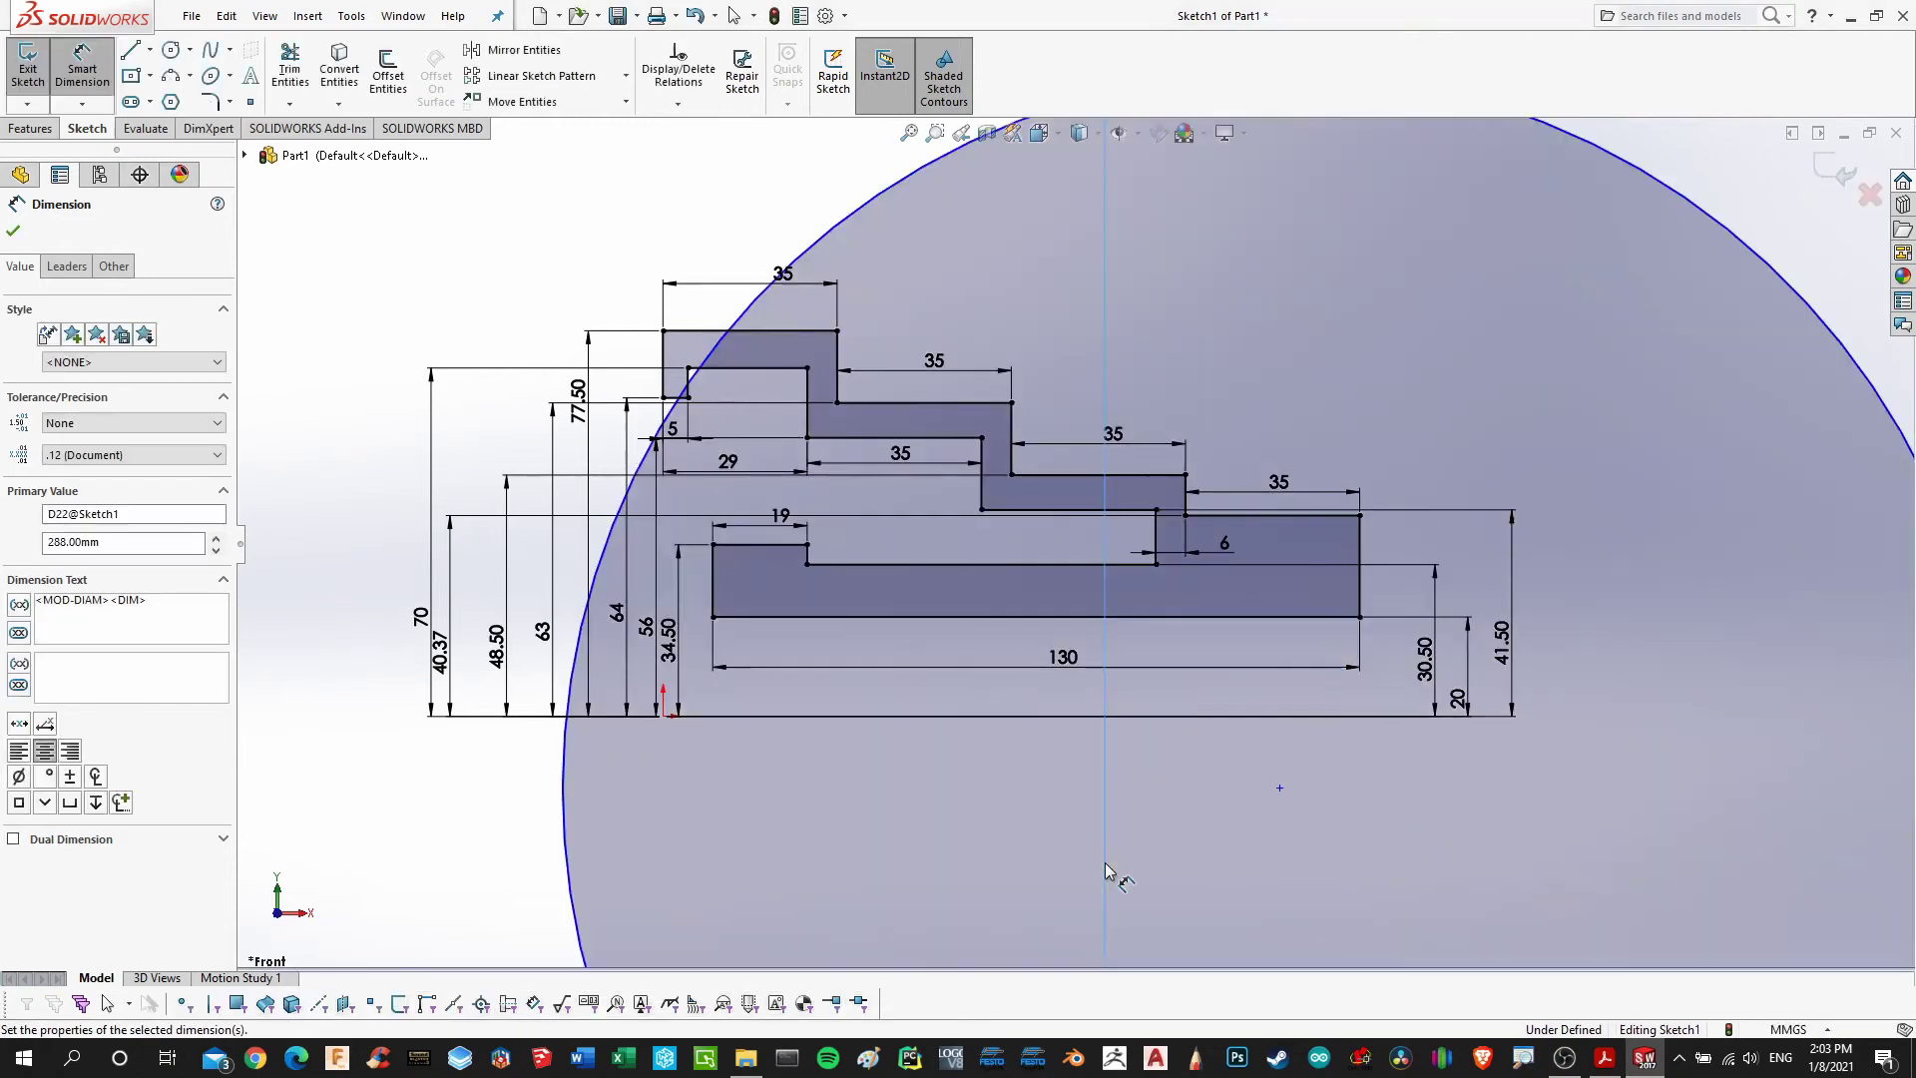
scroll(1605, 589, up, 5)
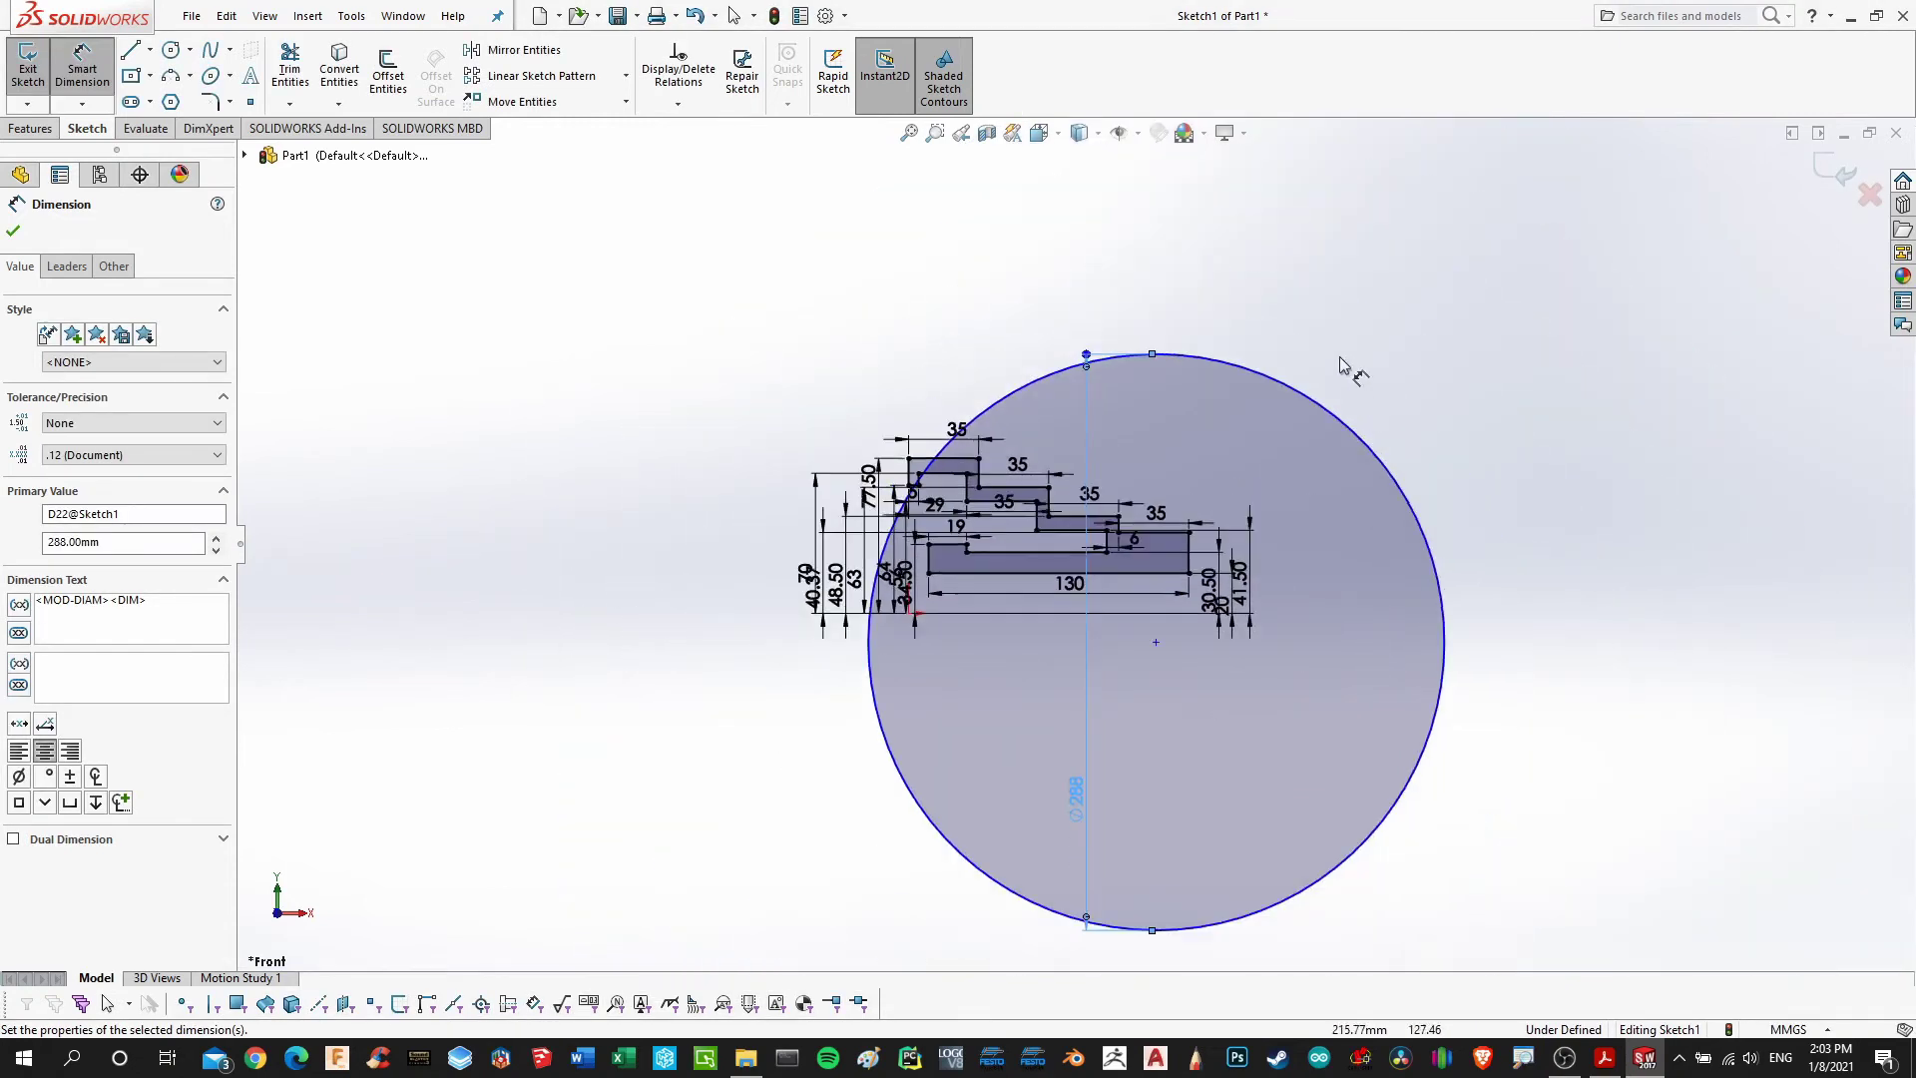
click(1216, 329)
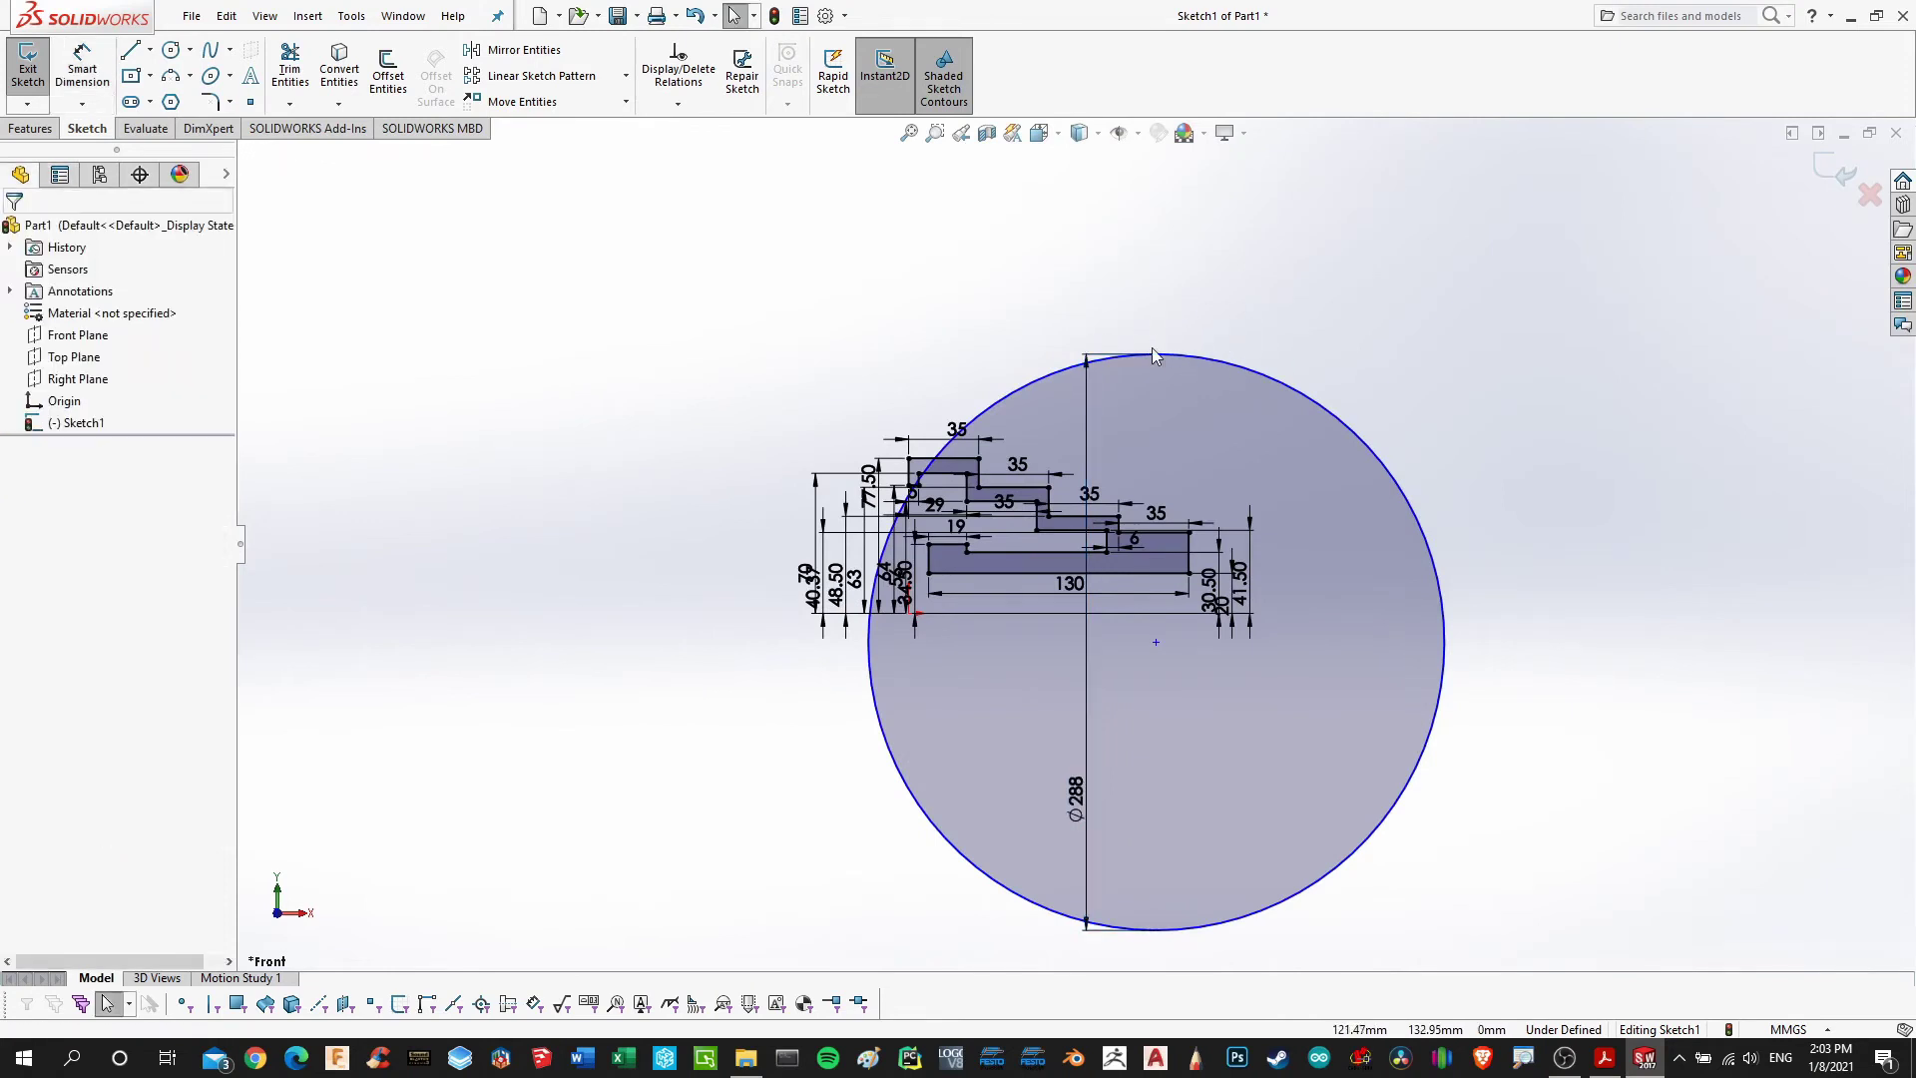
scroll(1154, 351, down, 2)
scroll(1168, 375, down, 2)
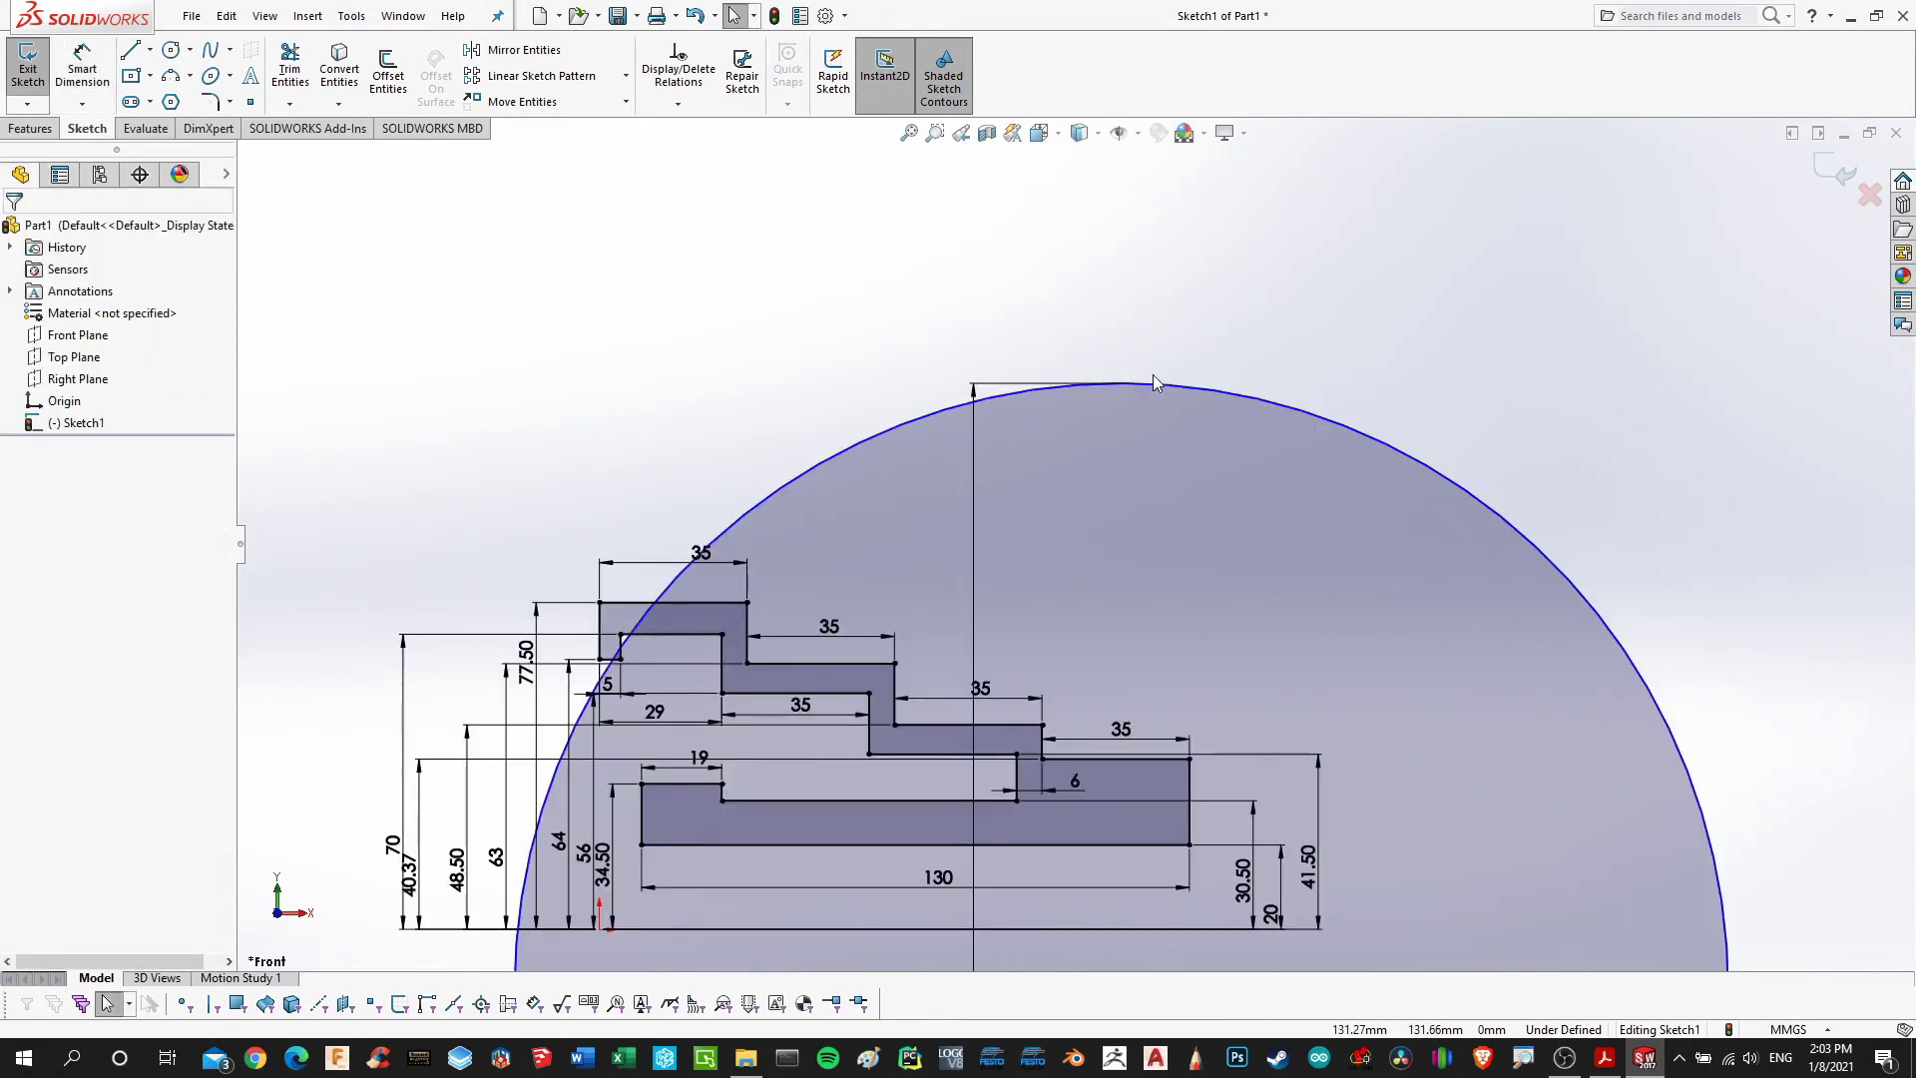
click(1124, 386)
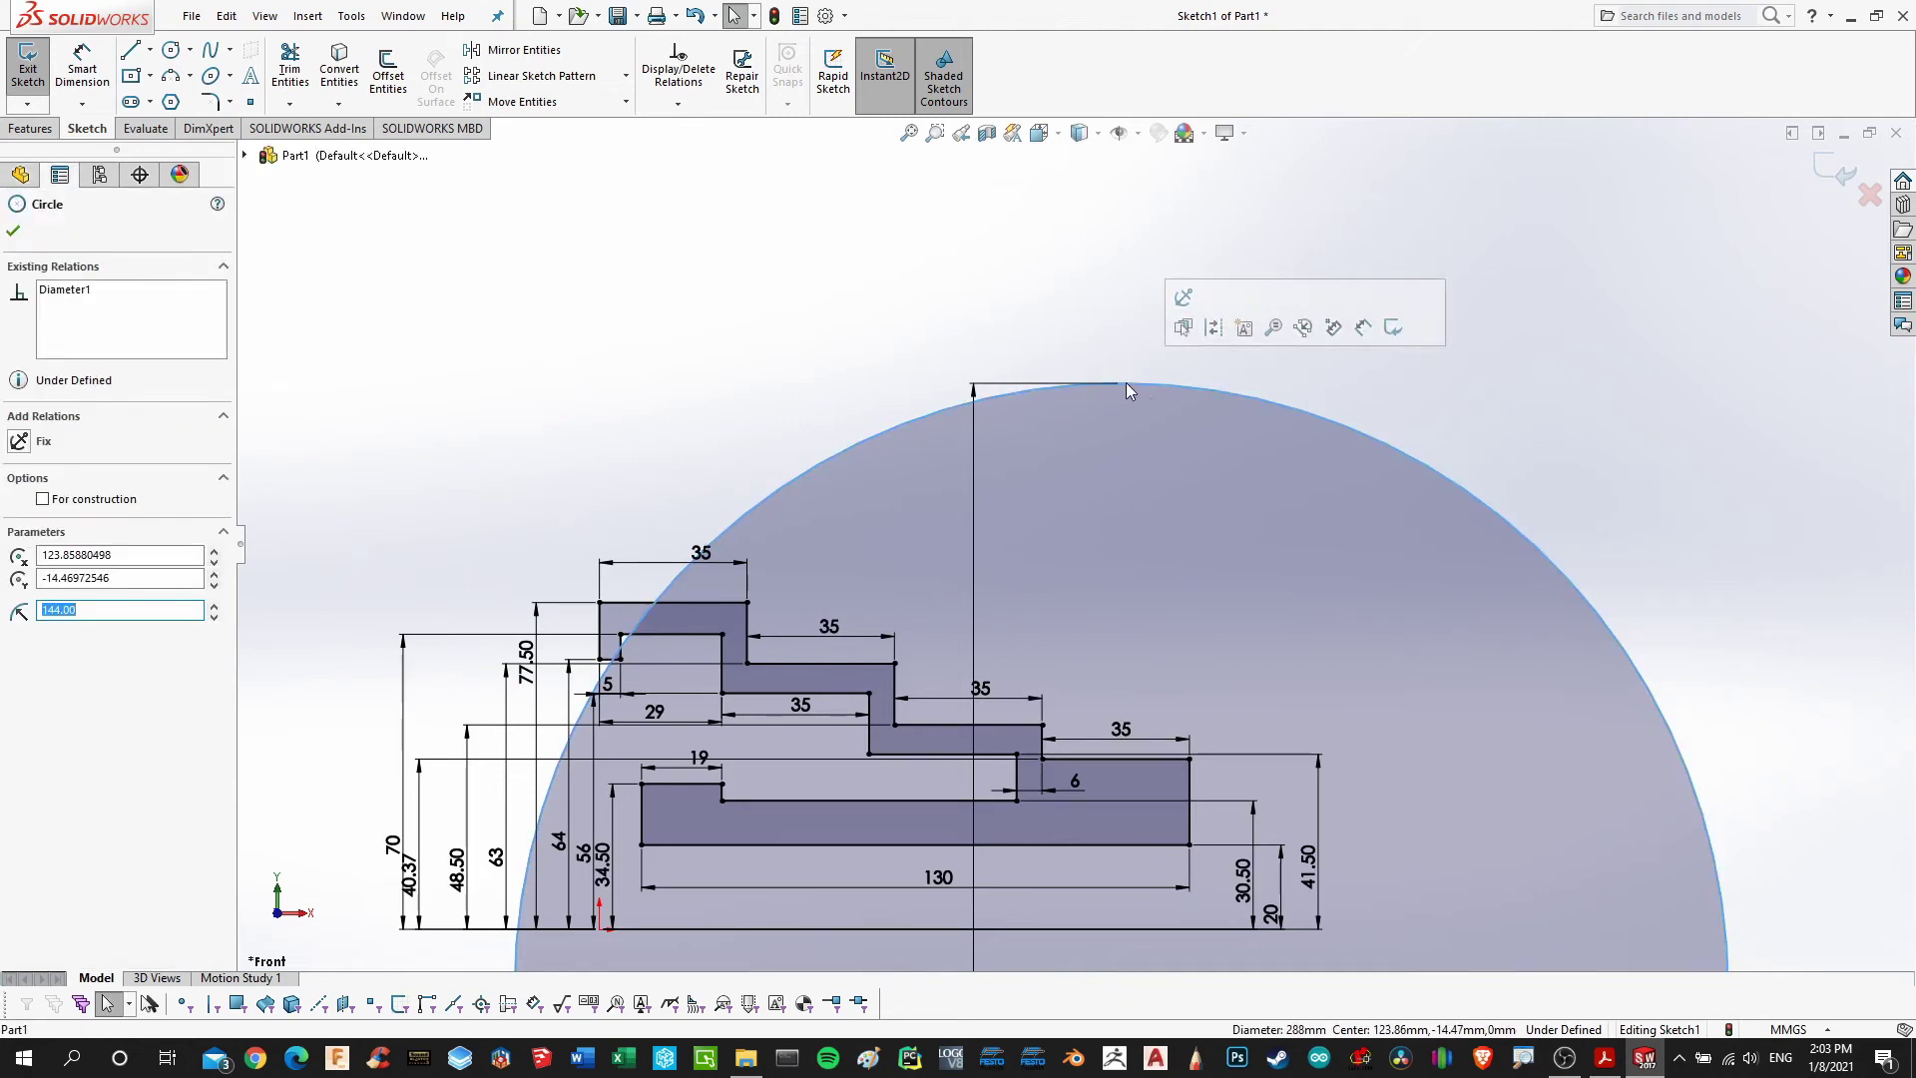
drag(1126, 383, 1336, 405)
drag(1569, 555, 1595, 696)
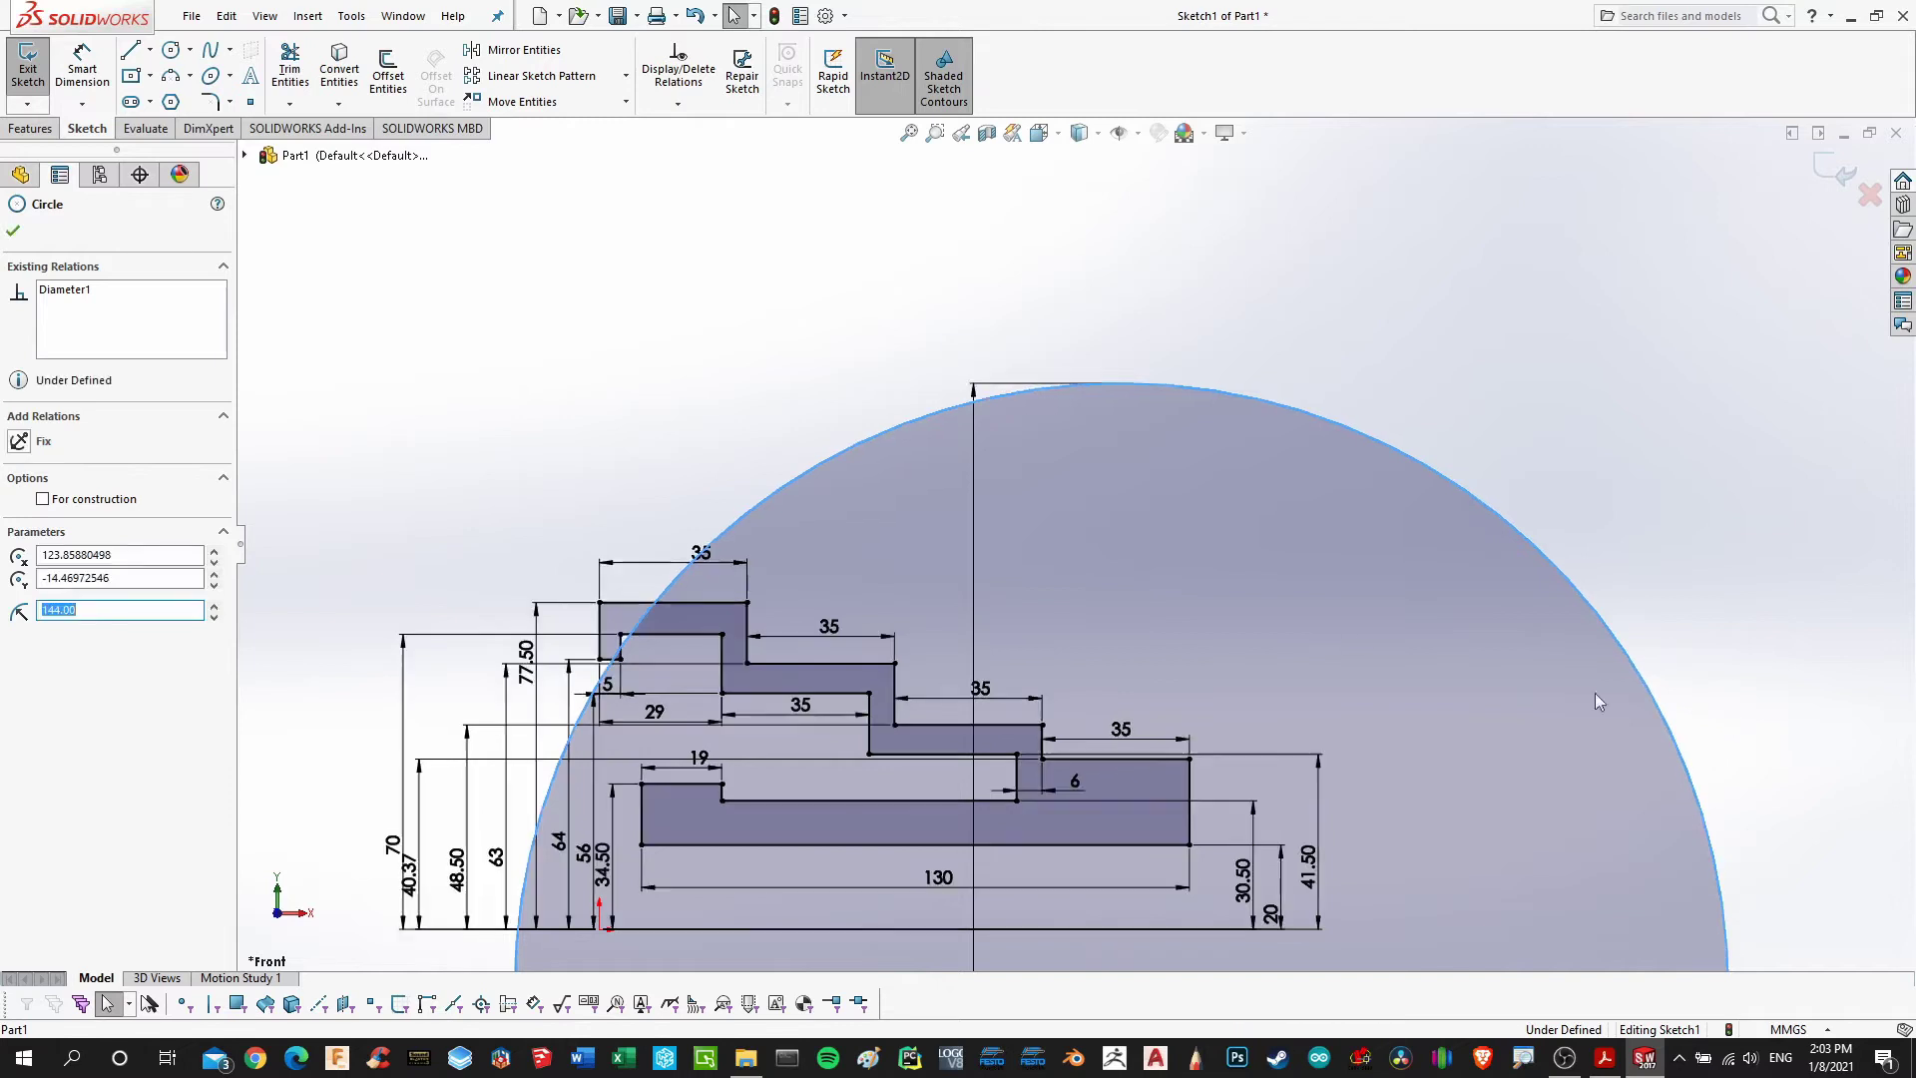
key(Escape)
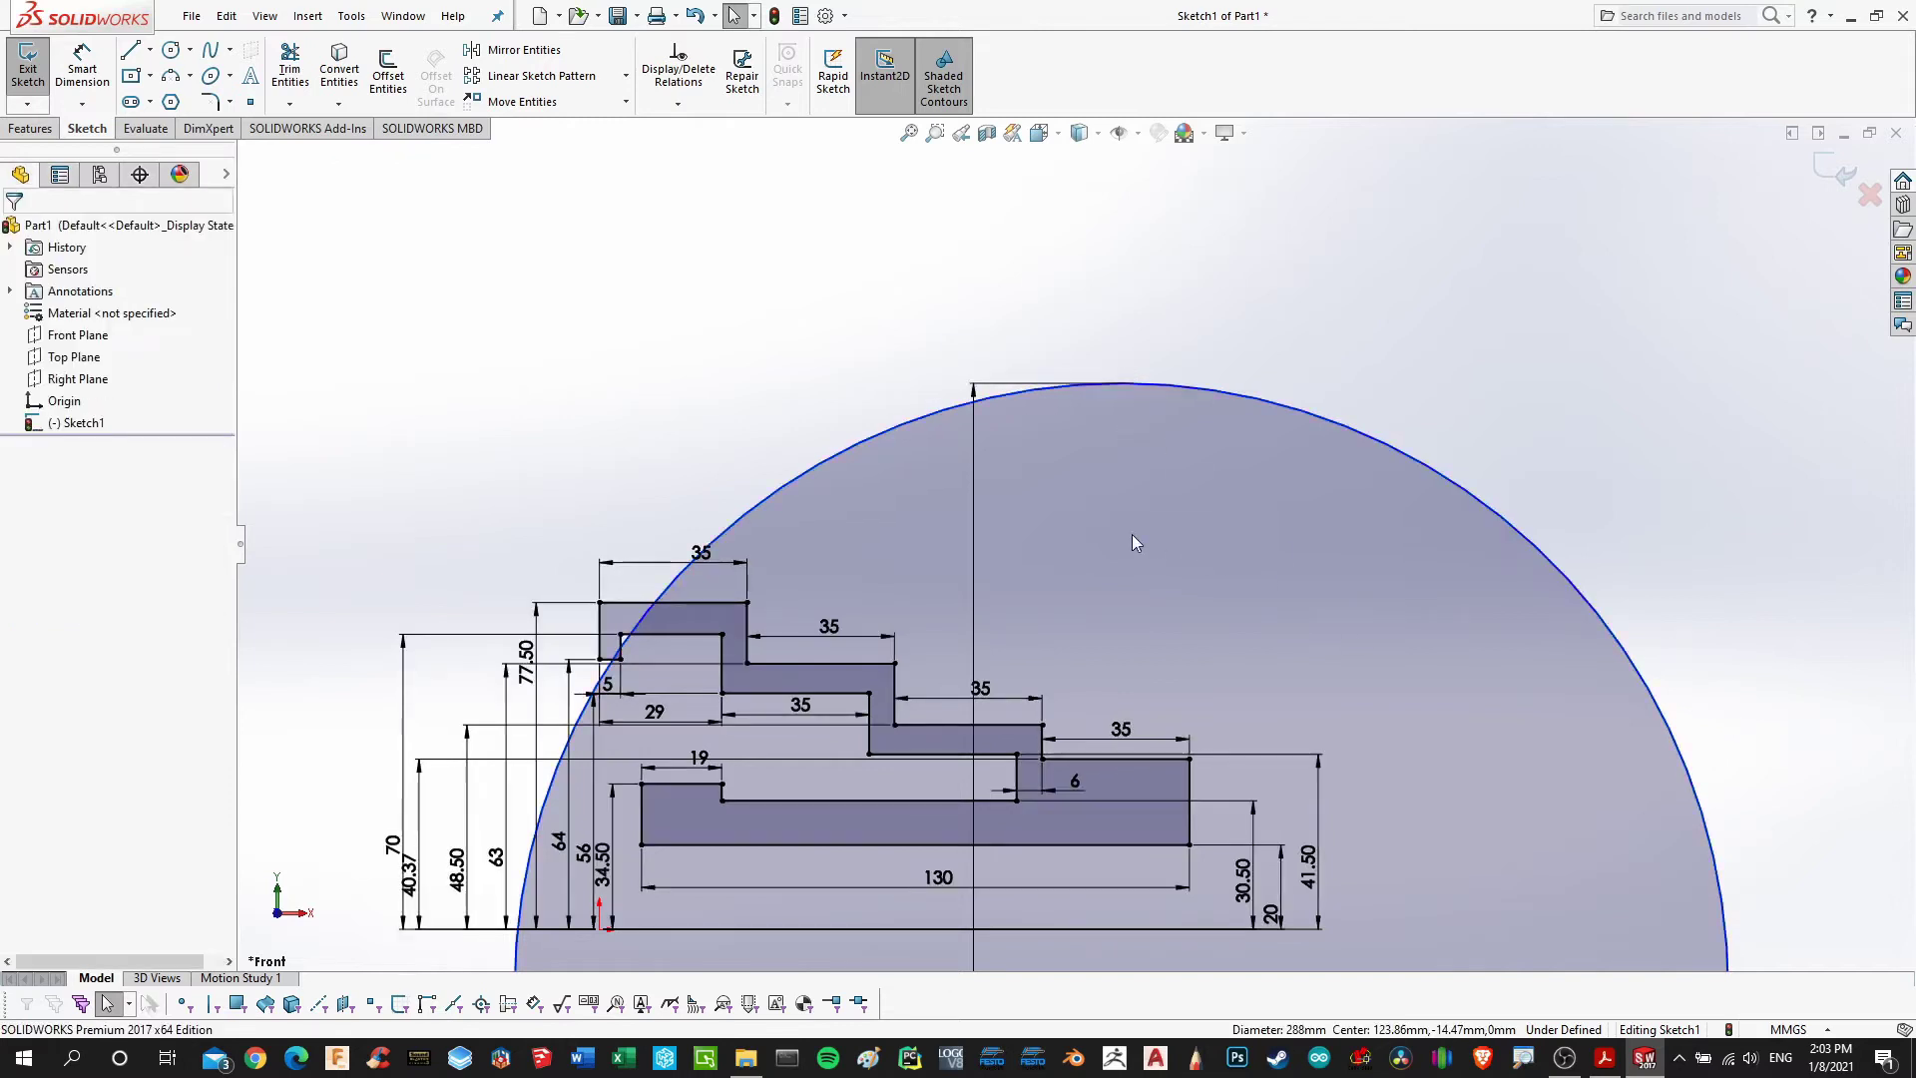
Add a tangent relation between the large circle and the smallest step's outer horizontal line
click(1134, 761)
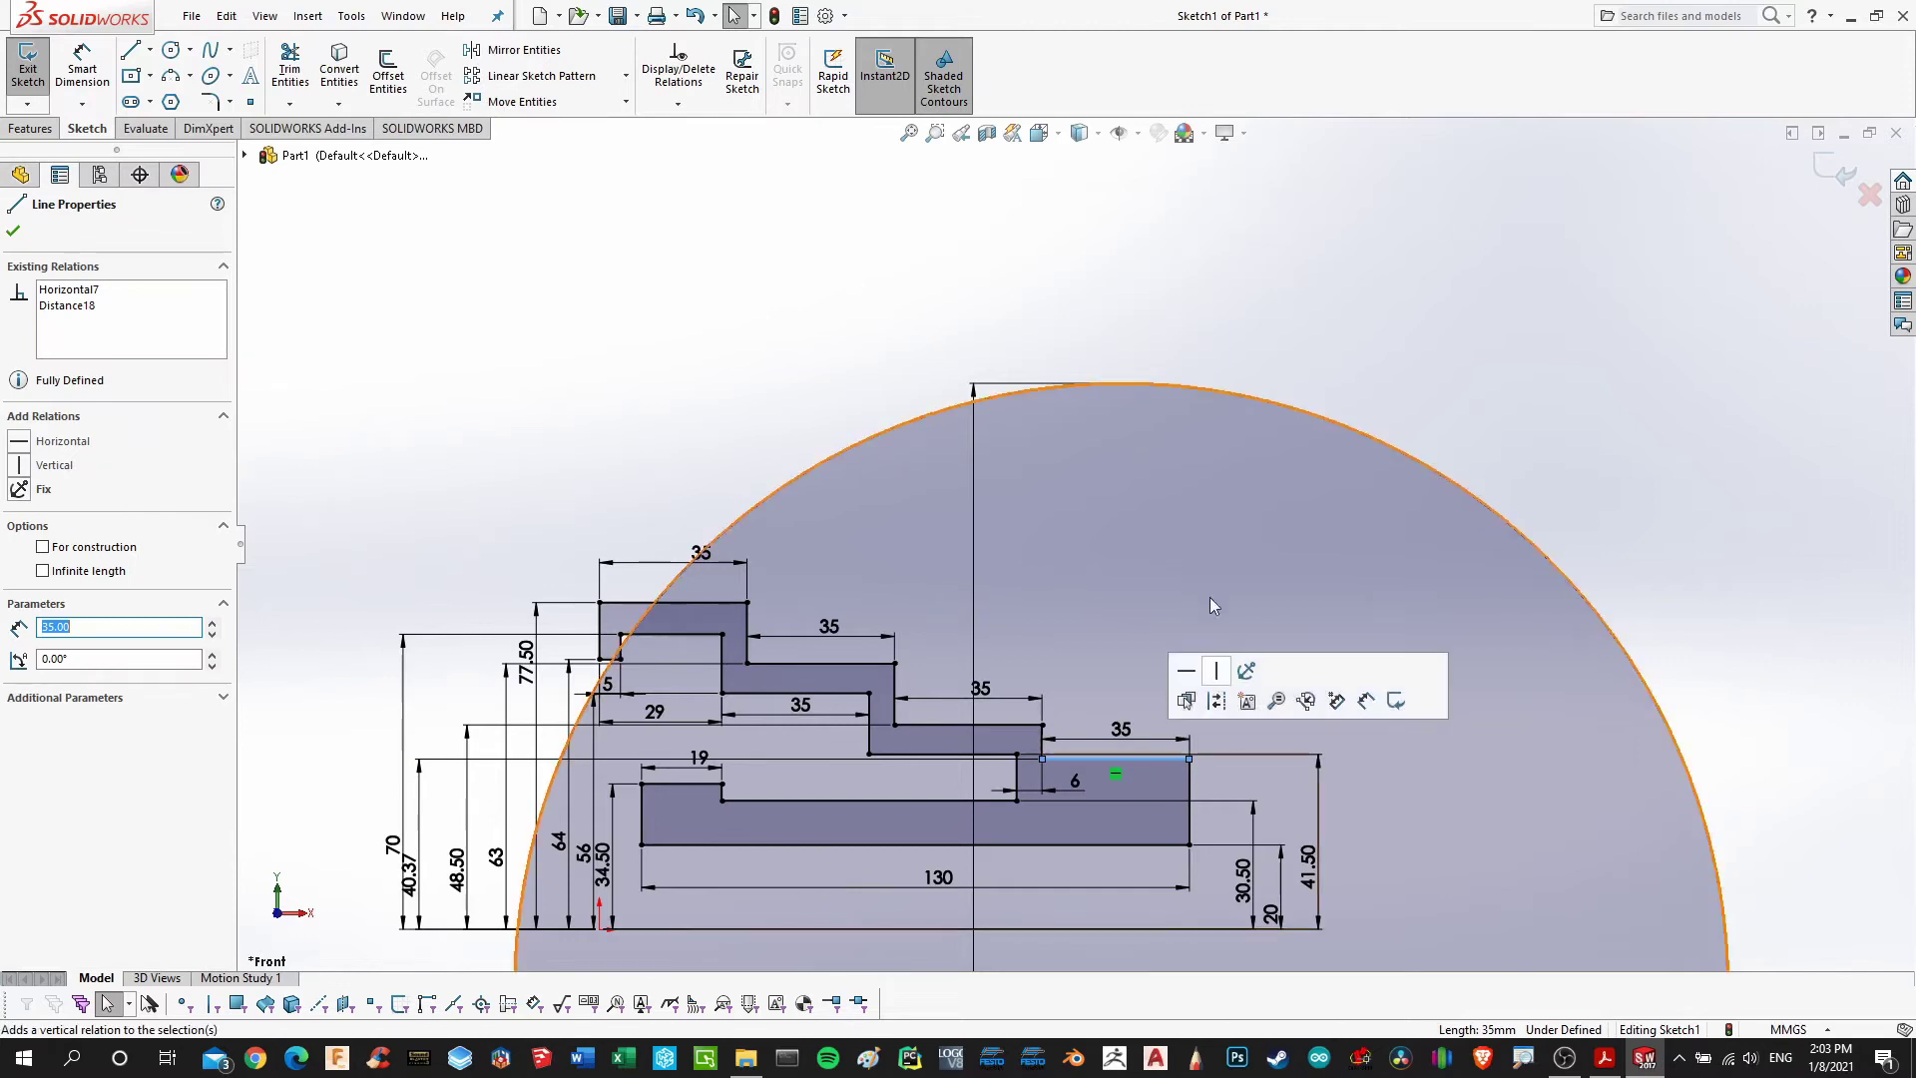
ctrl+click(1135, 383)
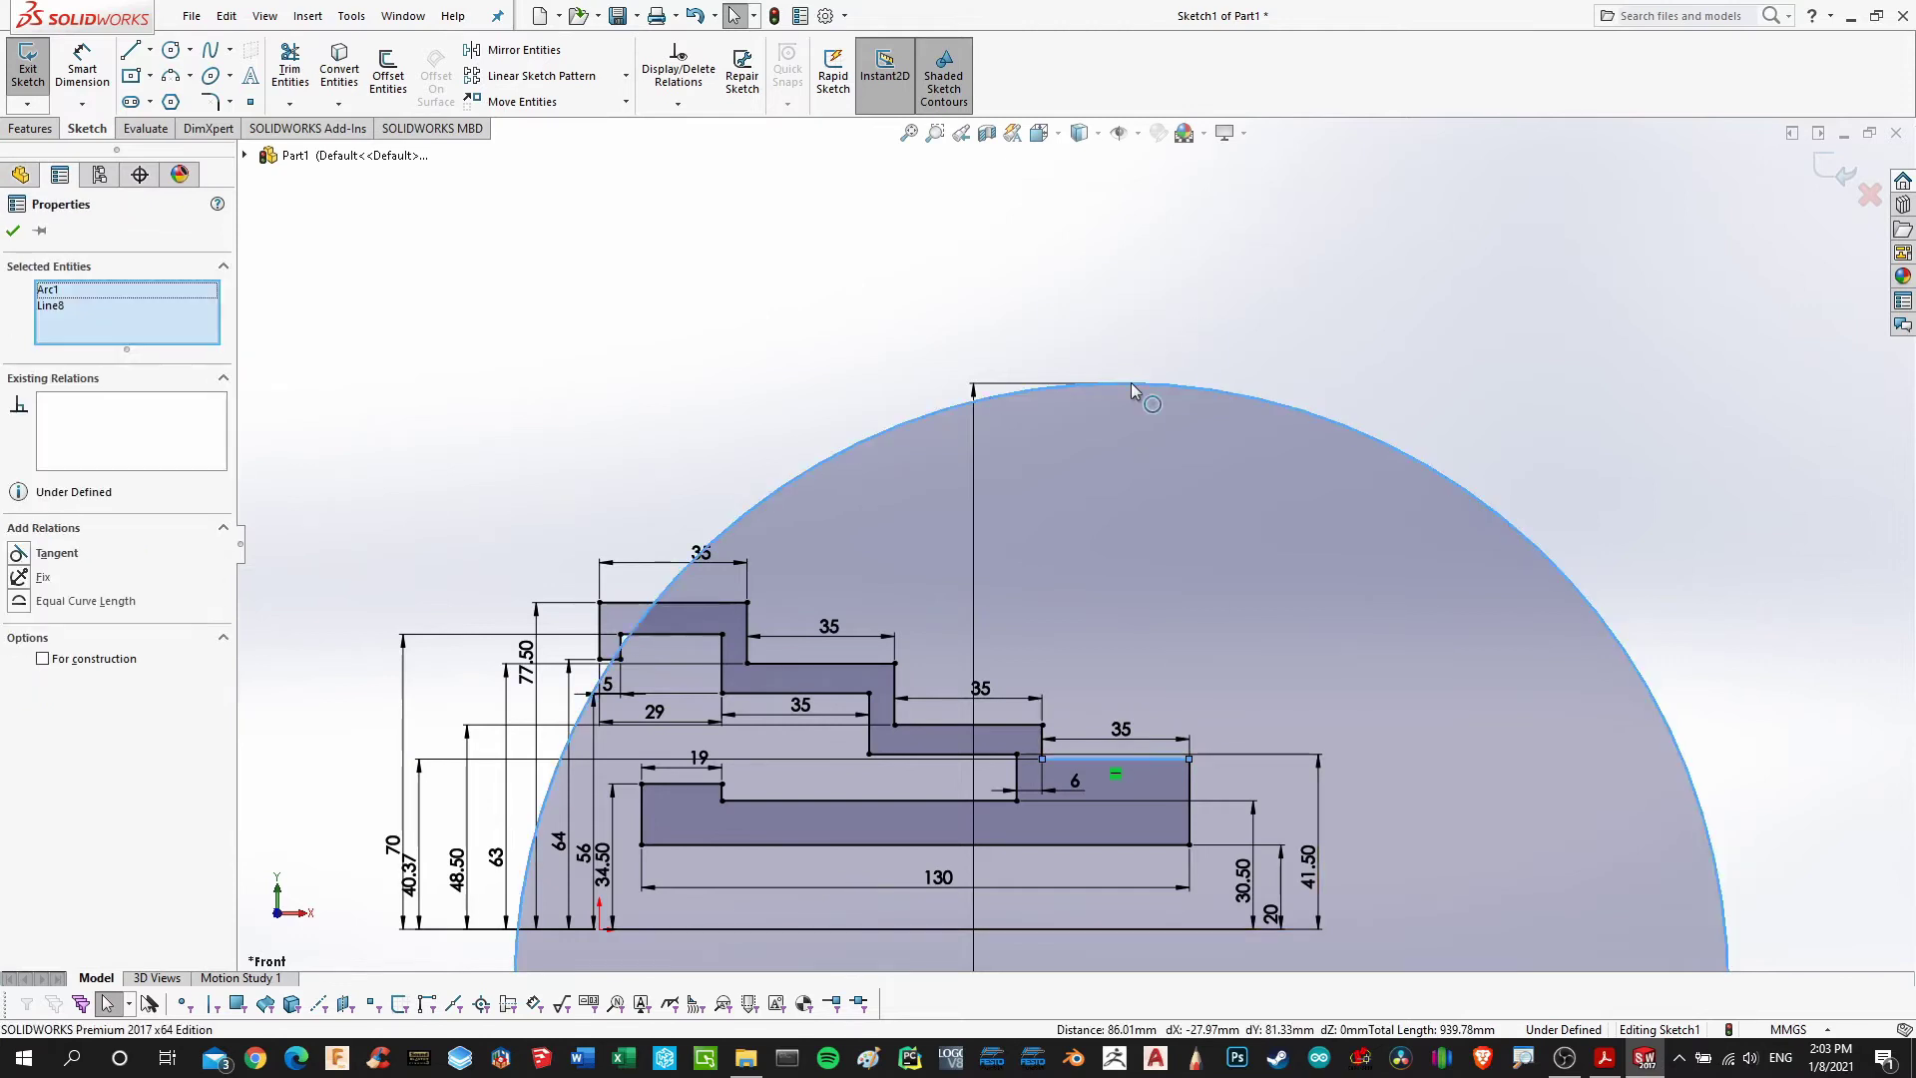
click(18, 553)
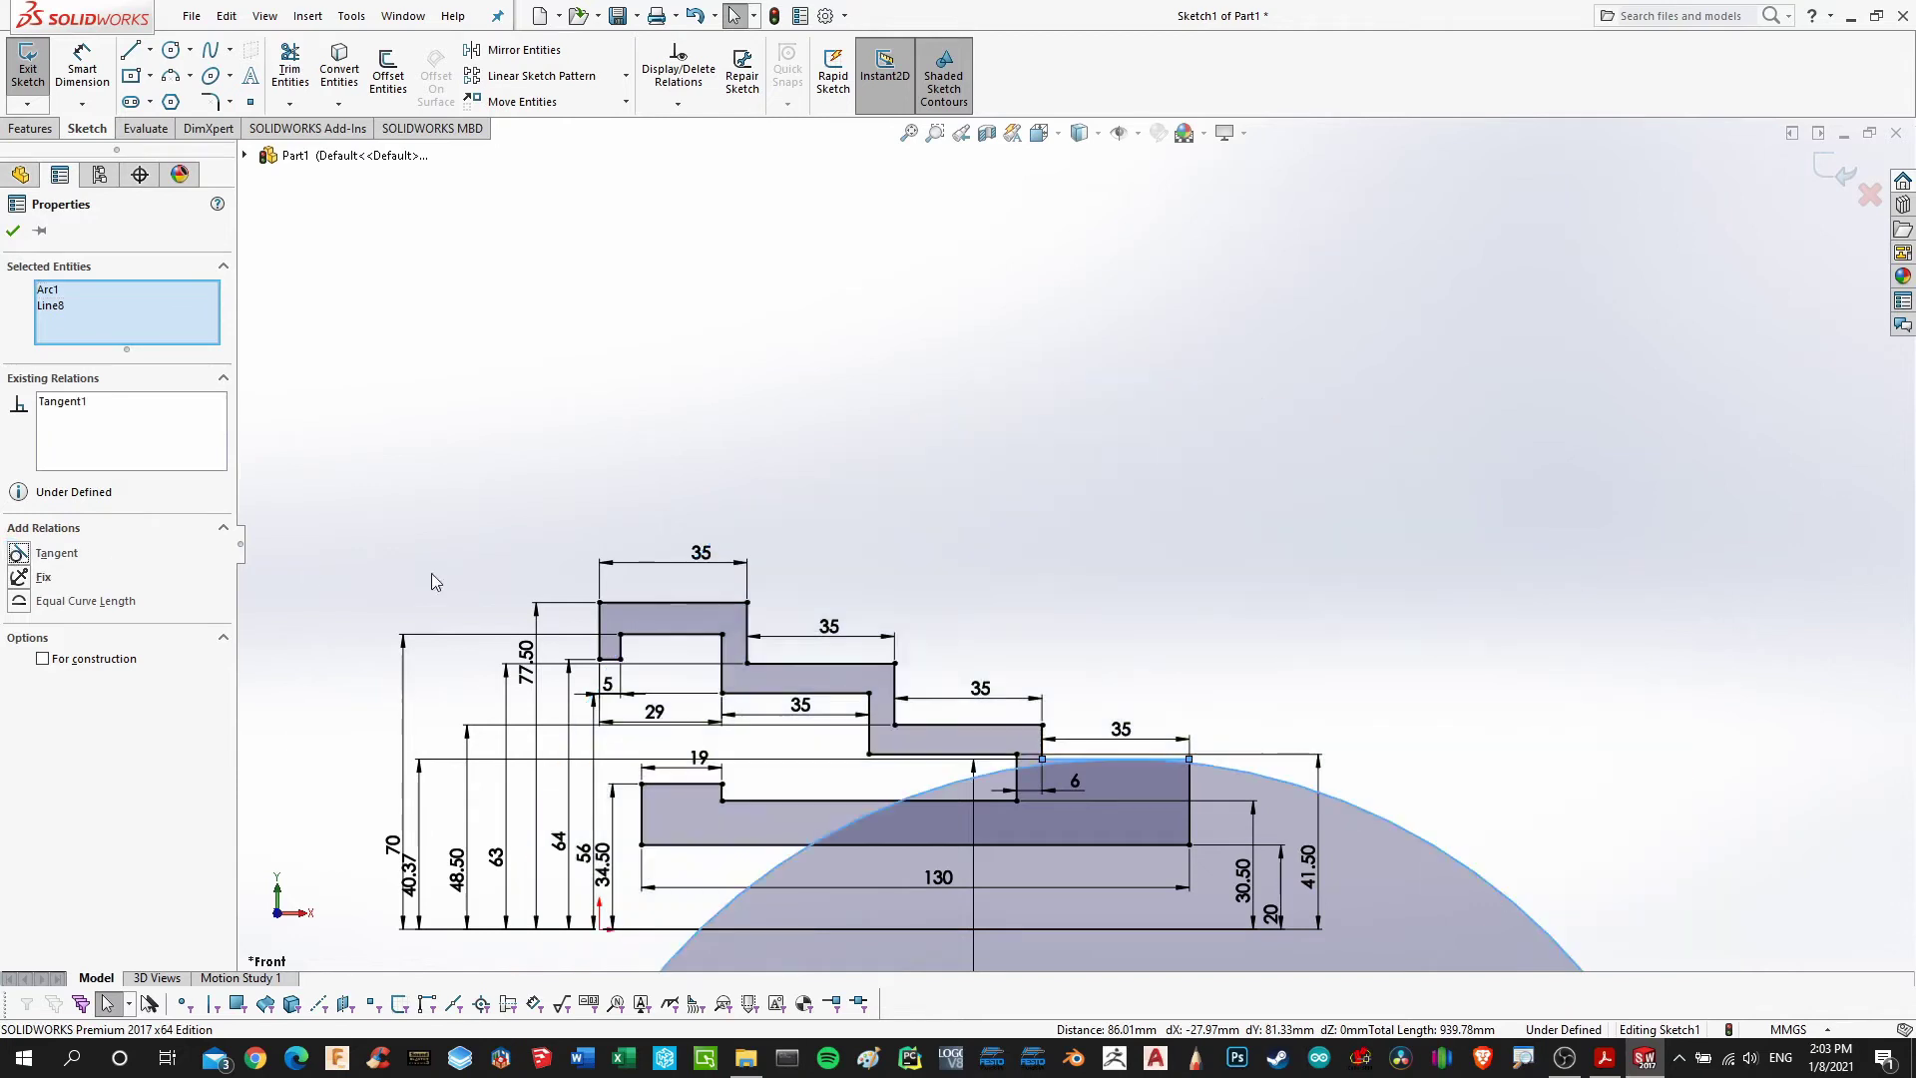
click(1039, 543)
scroll(1127, 758, up, 2)
scroll(1106, 744, down, 3)
scroll(1098, 715, down, 6)
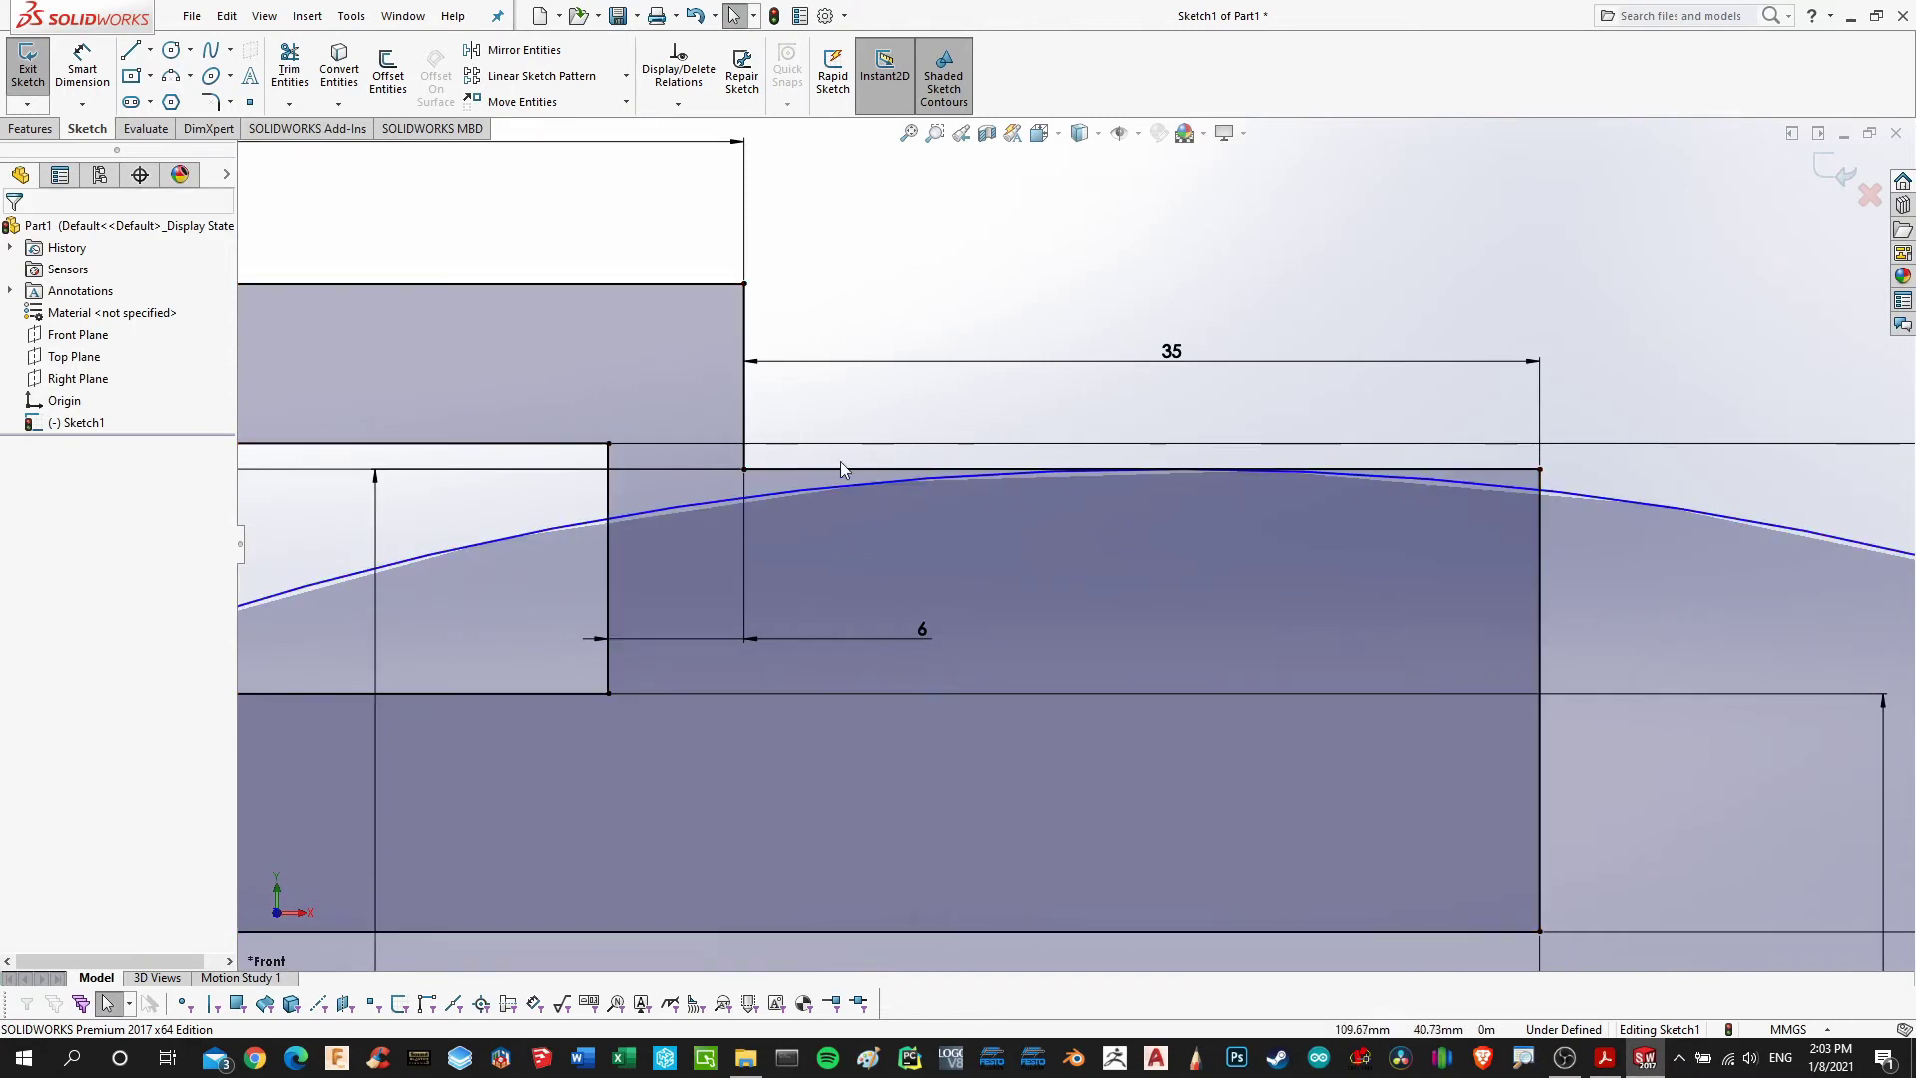
Inspect where the large circle touches the smallest step's outer horizontal line and how it sits against the step's end corners
scroll(1101, 475, up, 8)
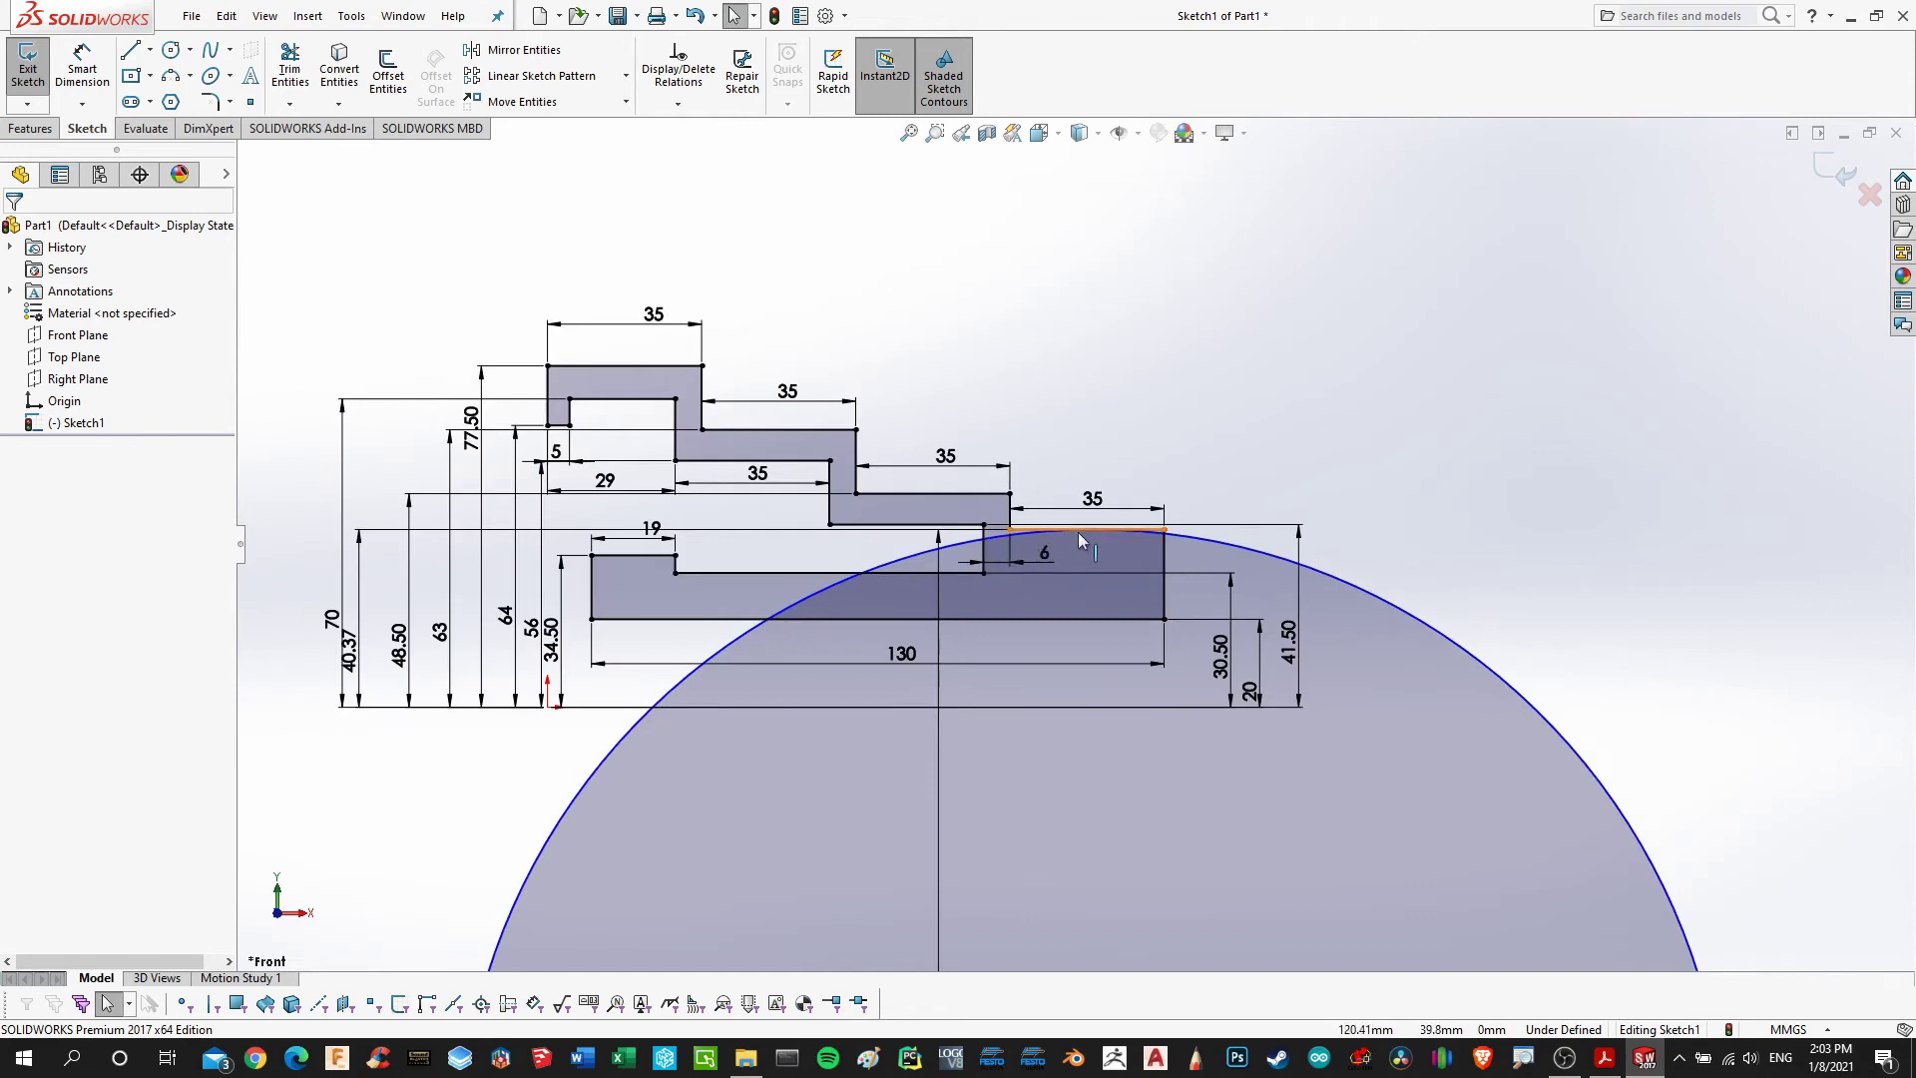
scroll(1080, 531, down, 5)
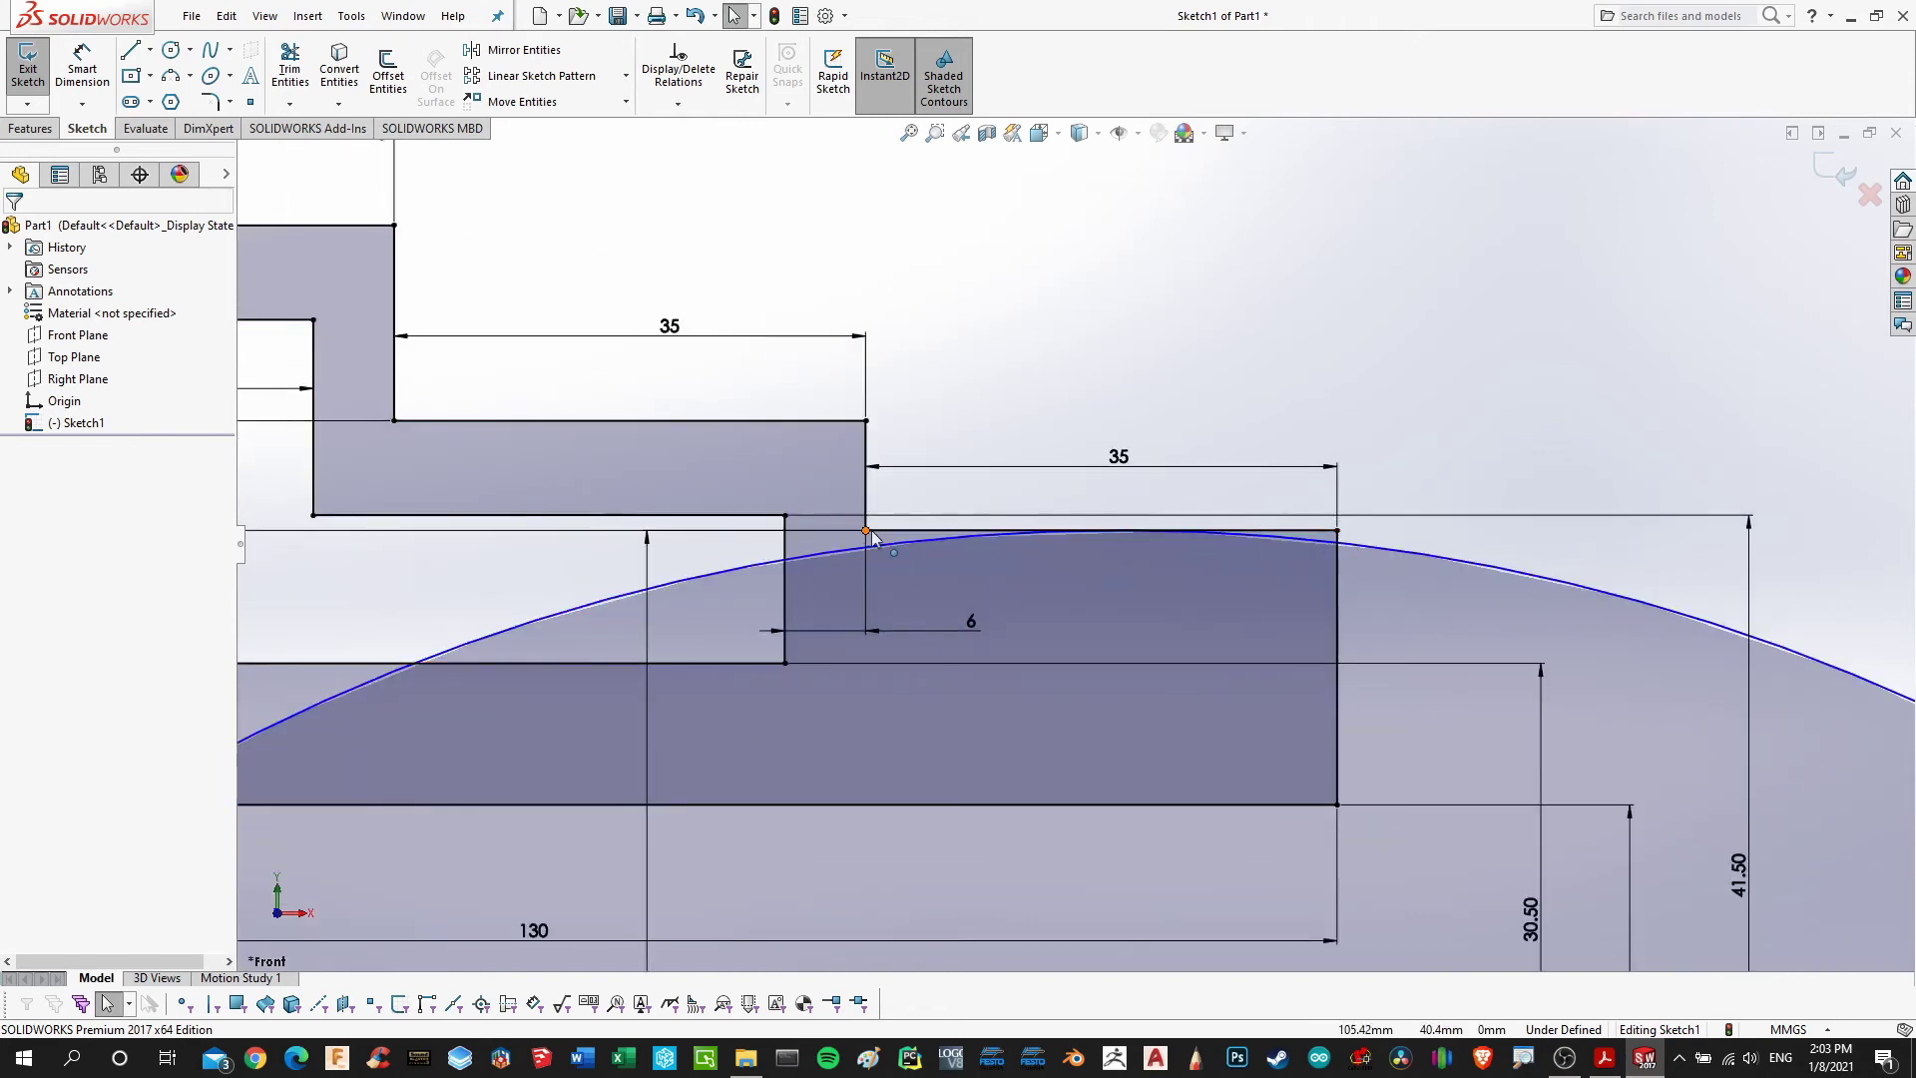
click(1417, 557)
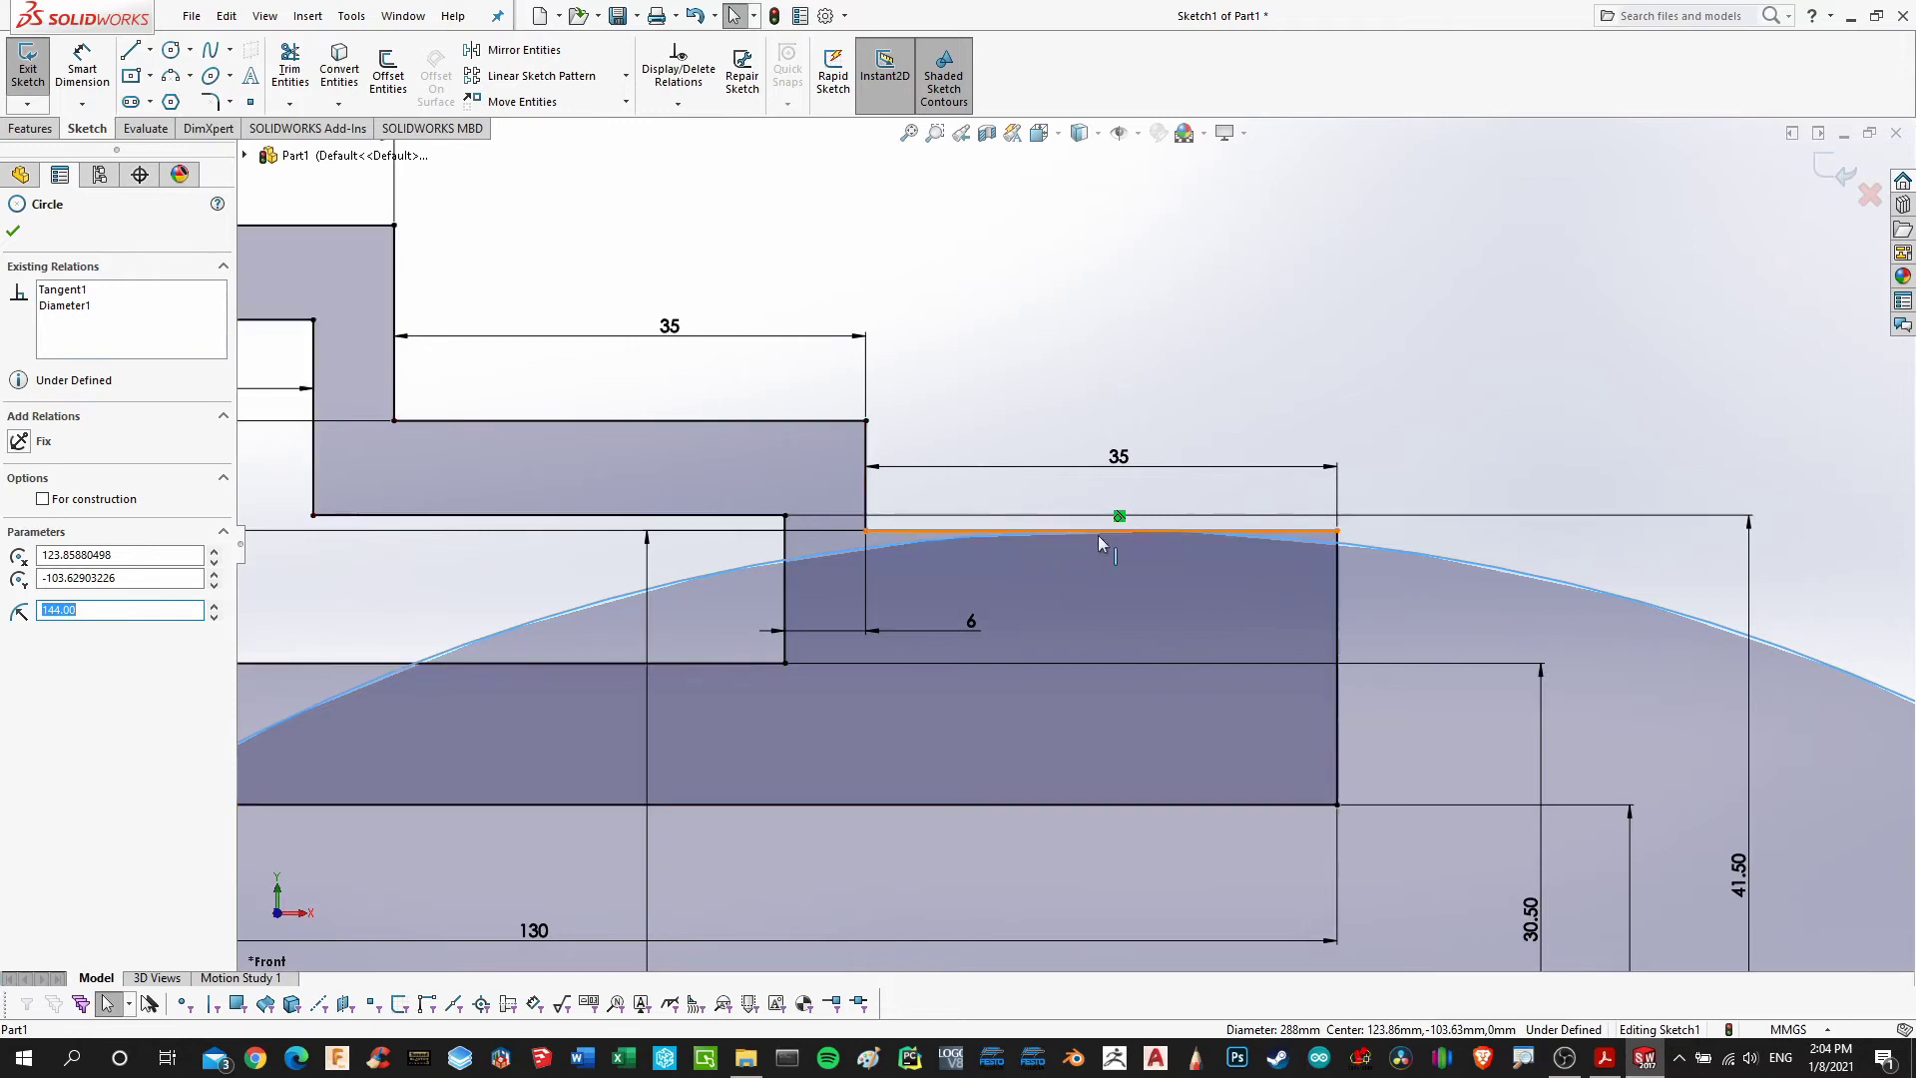
scroll(1133, 553, down, 3)
scroll(1134, 553, down, 2)
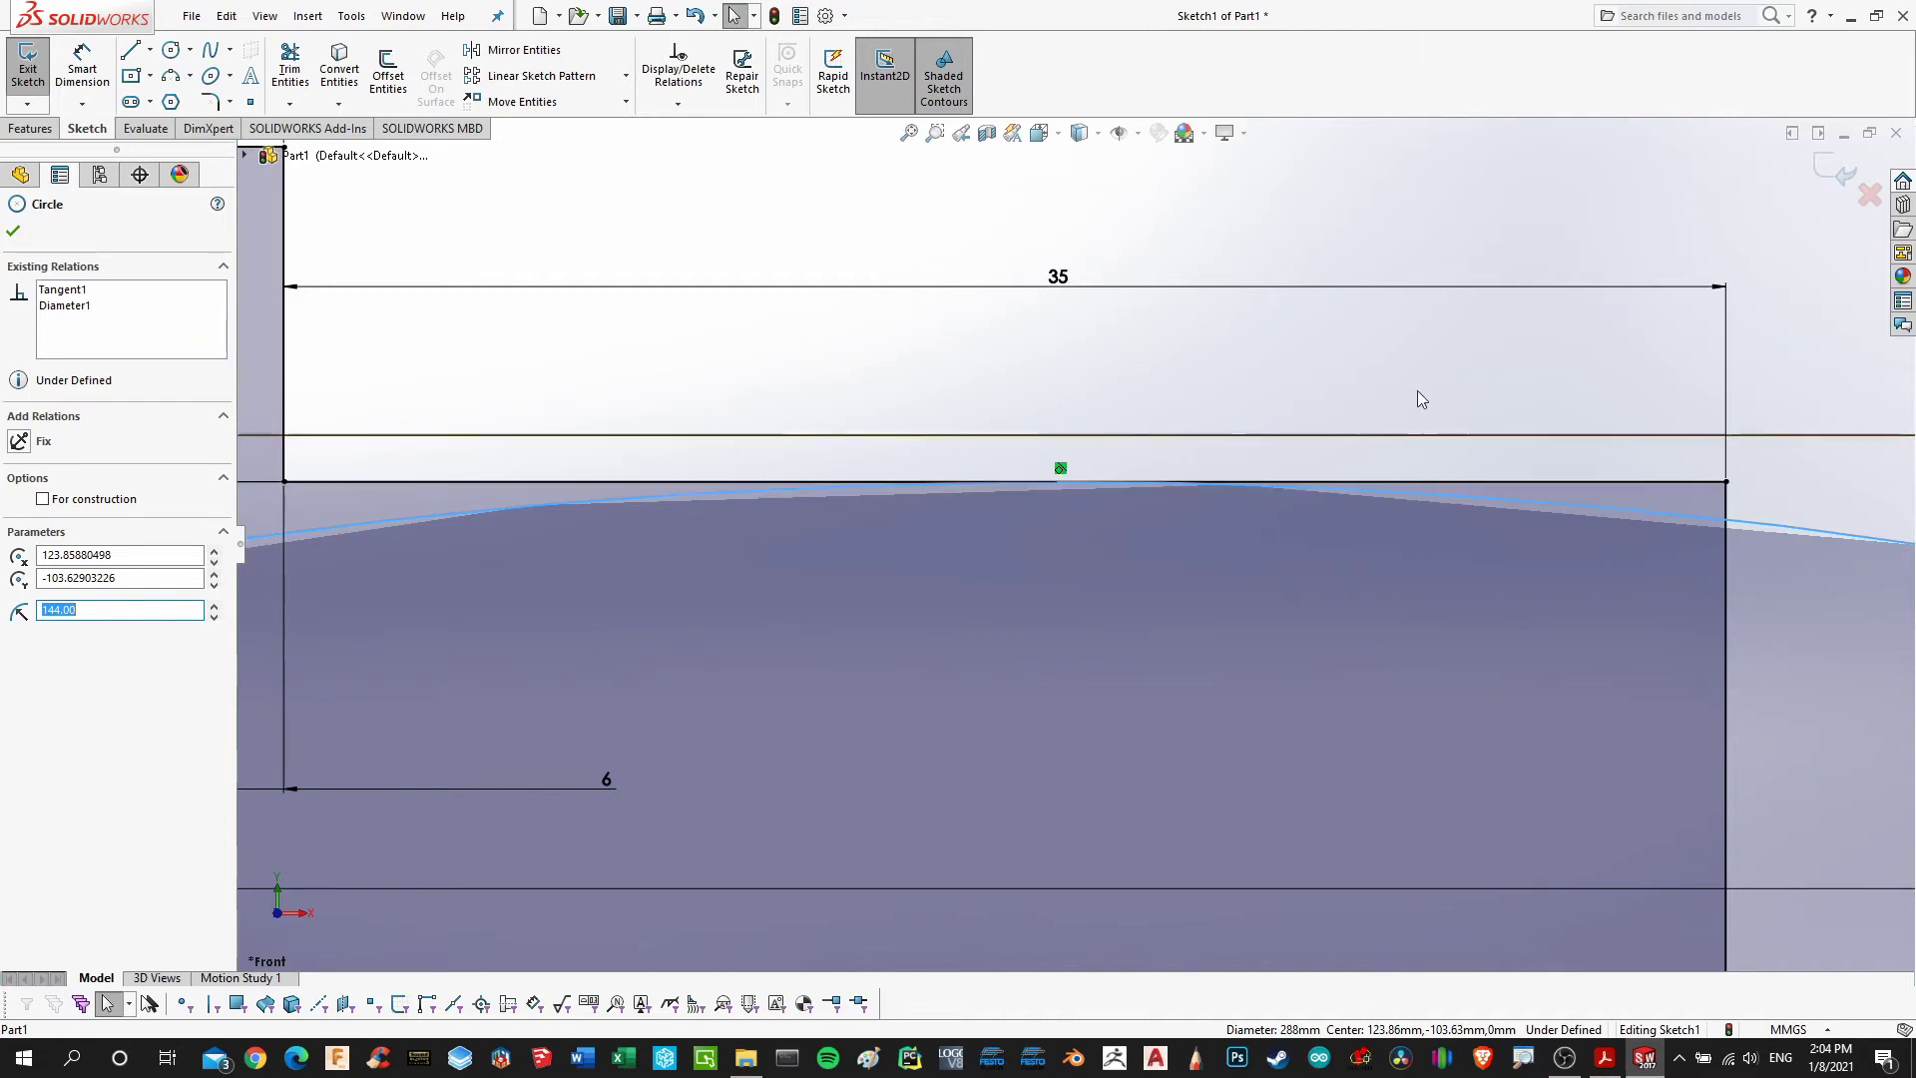
click(1413, 357)
scroll(1425, 377, up, 6)
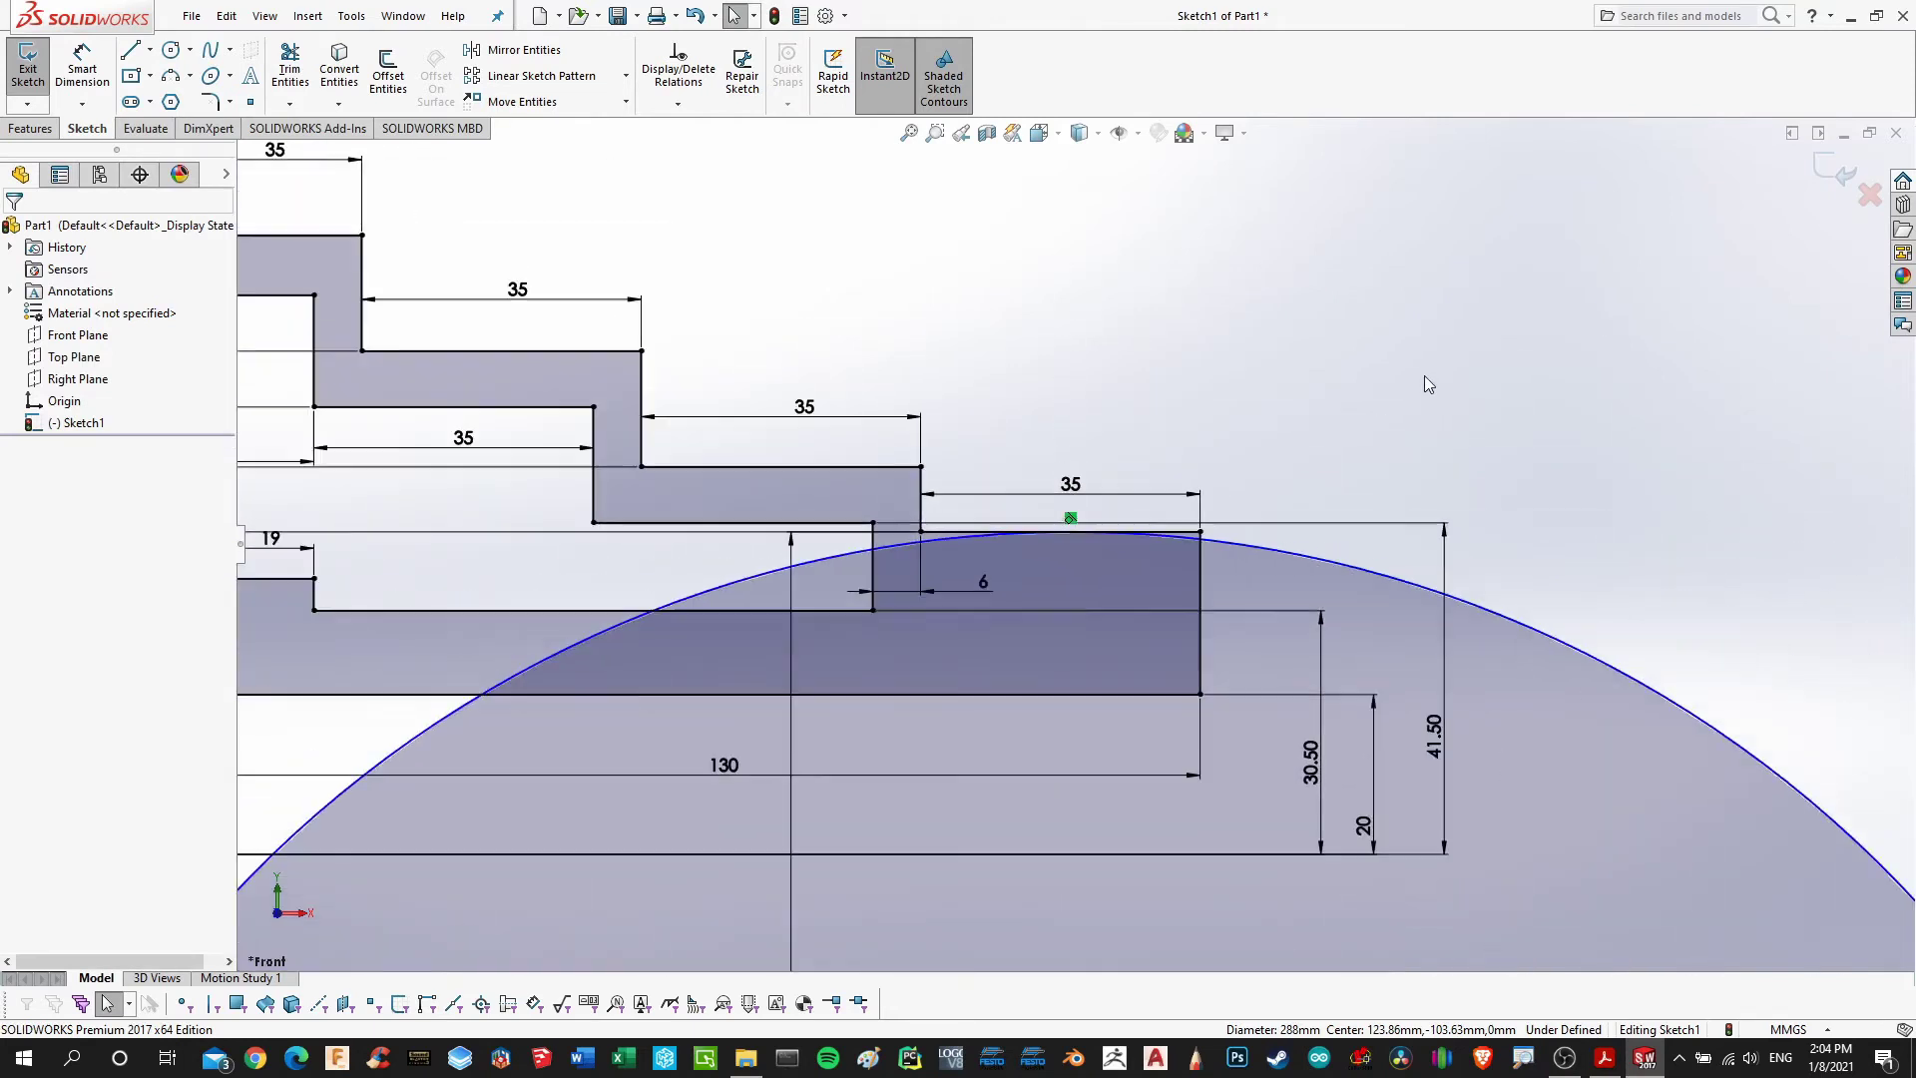
scroll(1240, 557, up, 4)
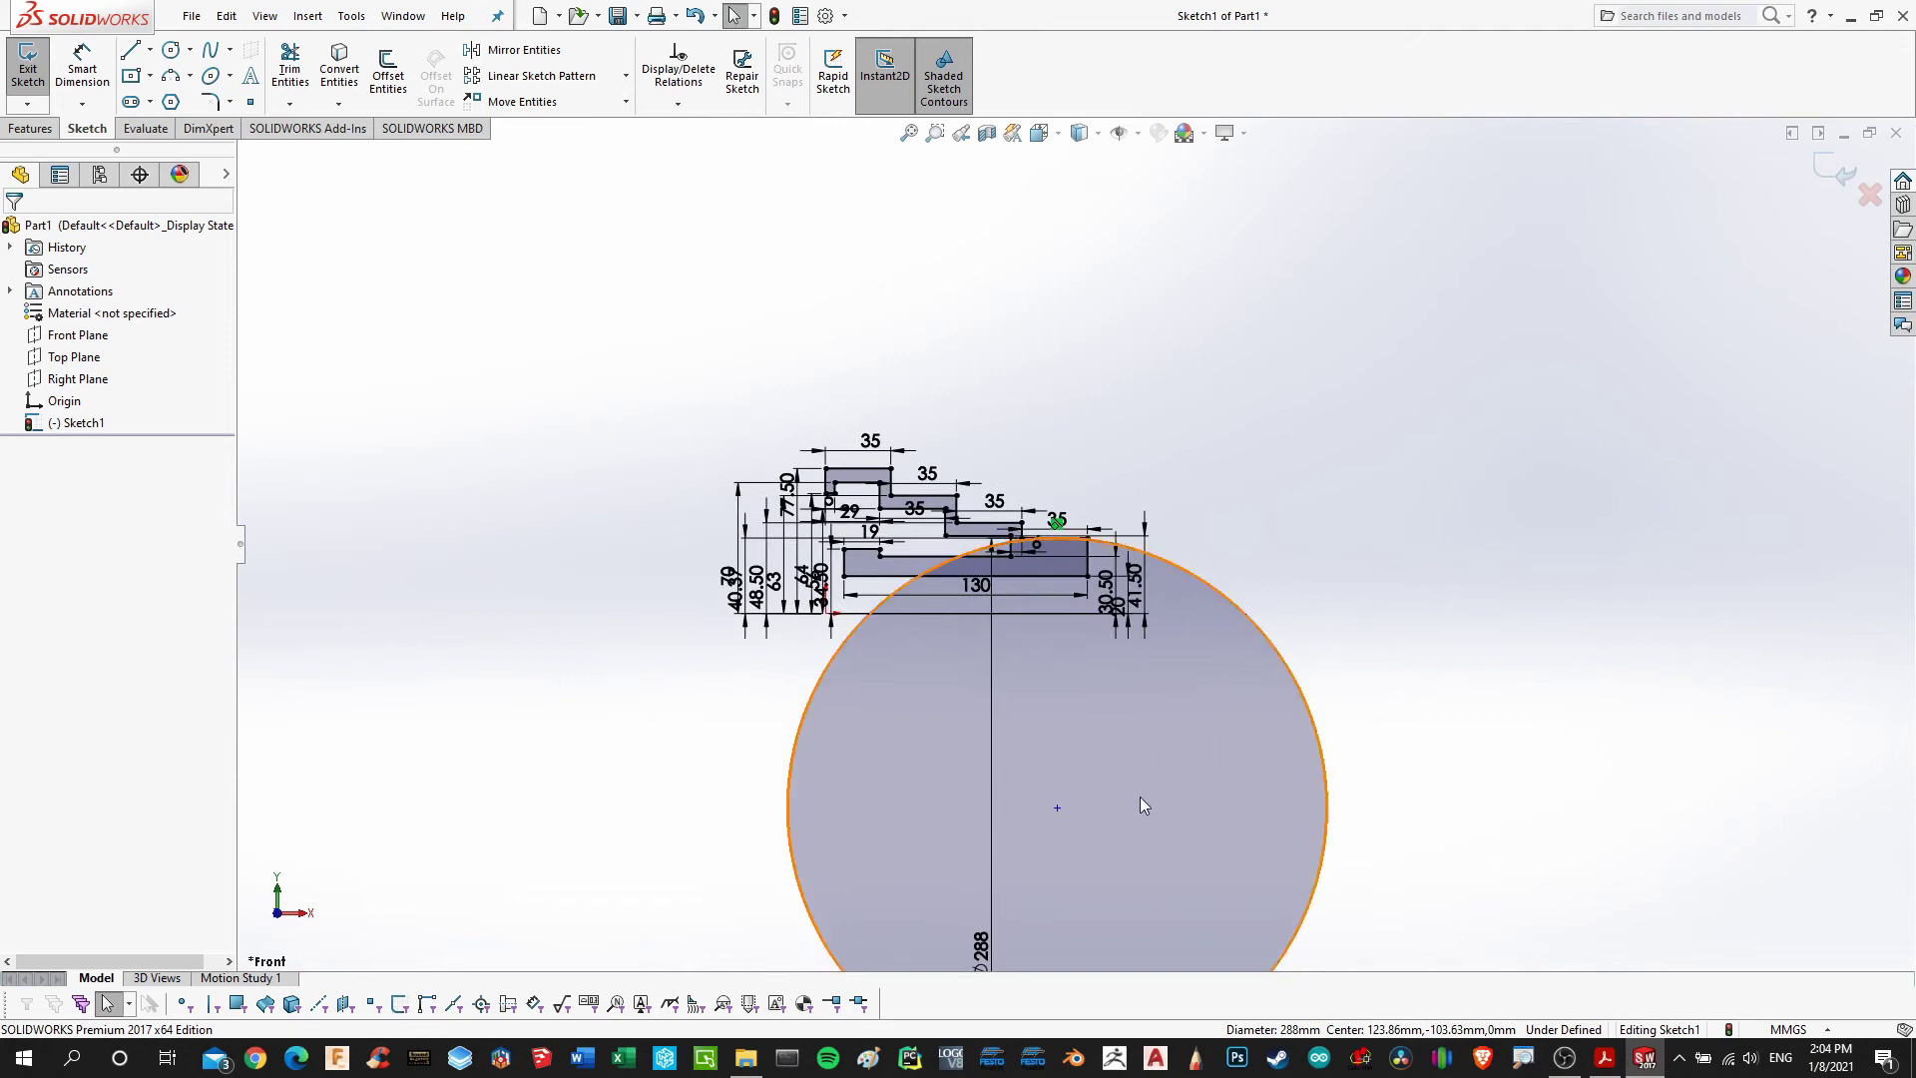
scroll(1094, 810, down, 2)
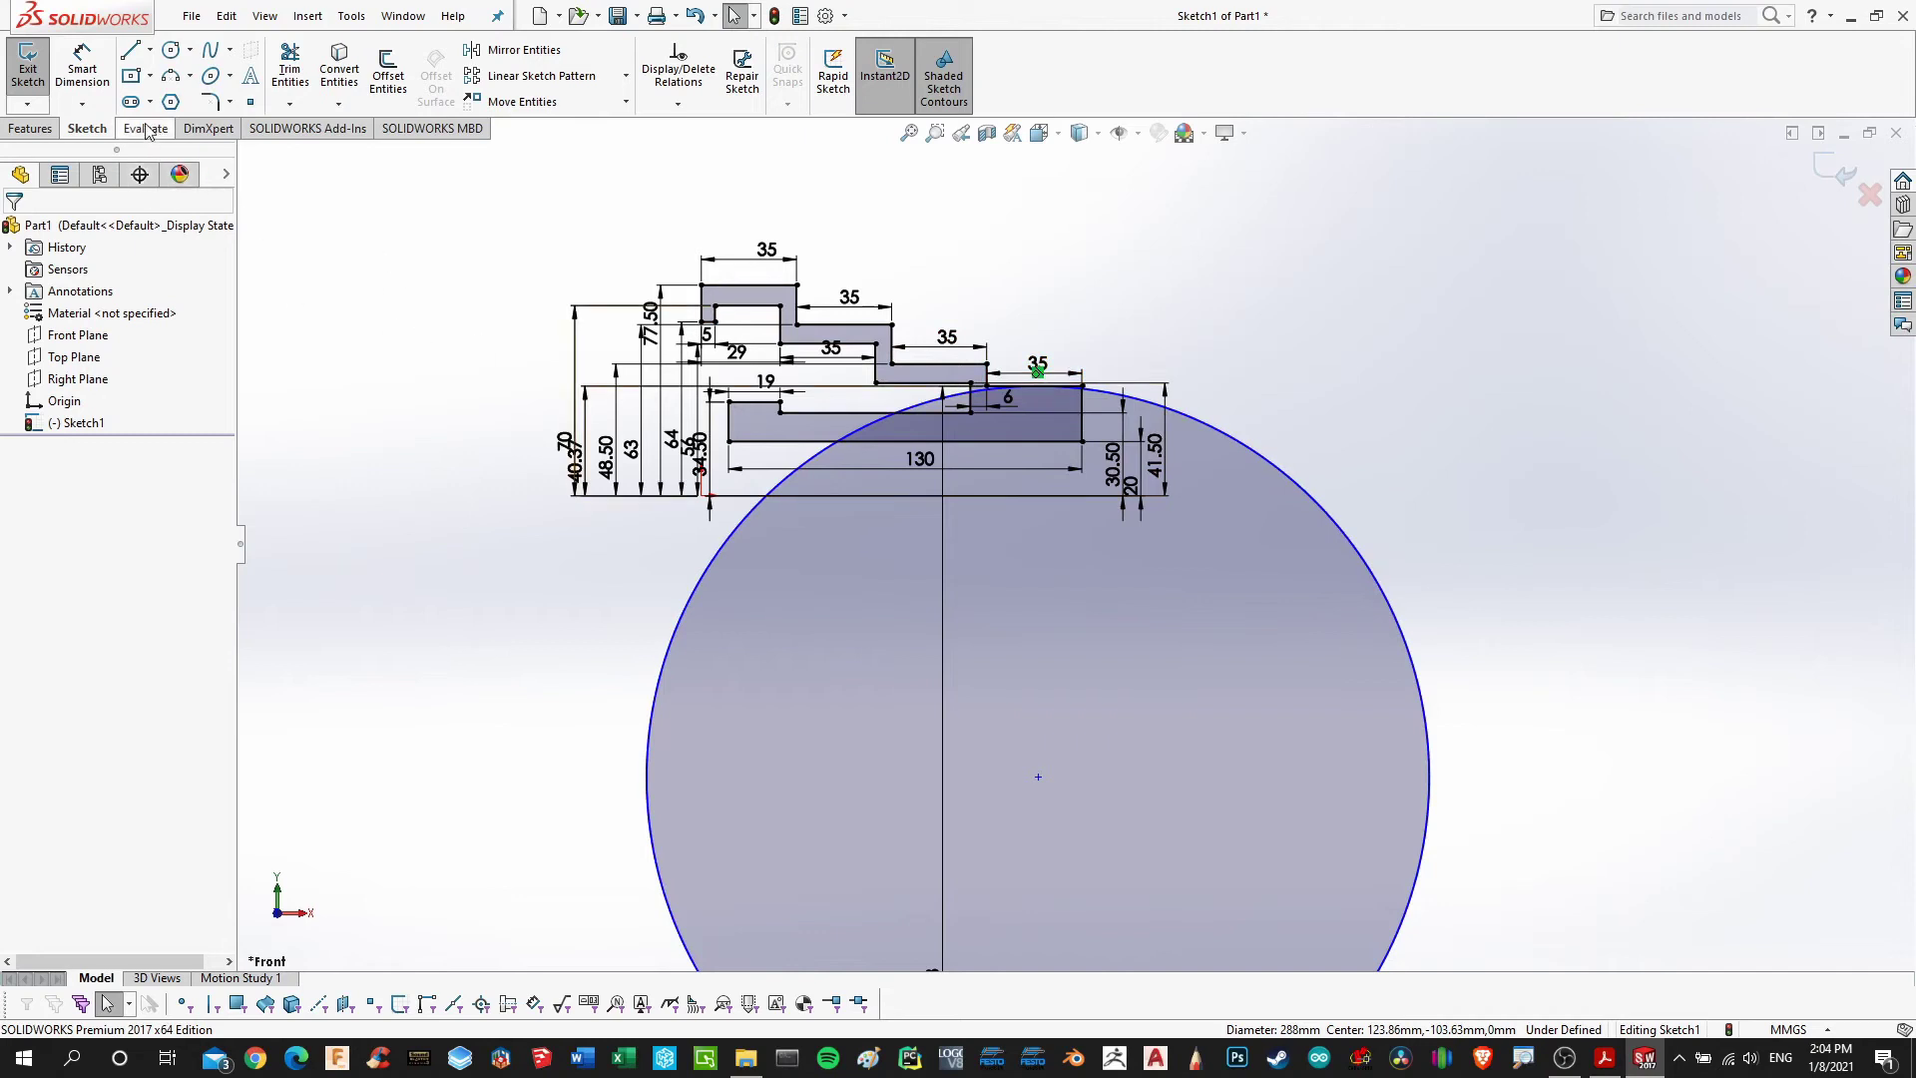
Dimension the horizontal distance from the smallest step's vertical end face to the large circle's centre as 35/2 mm
click(82, 70)
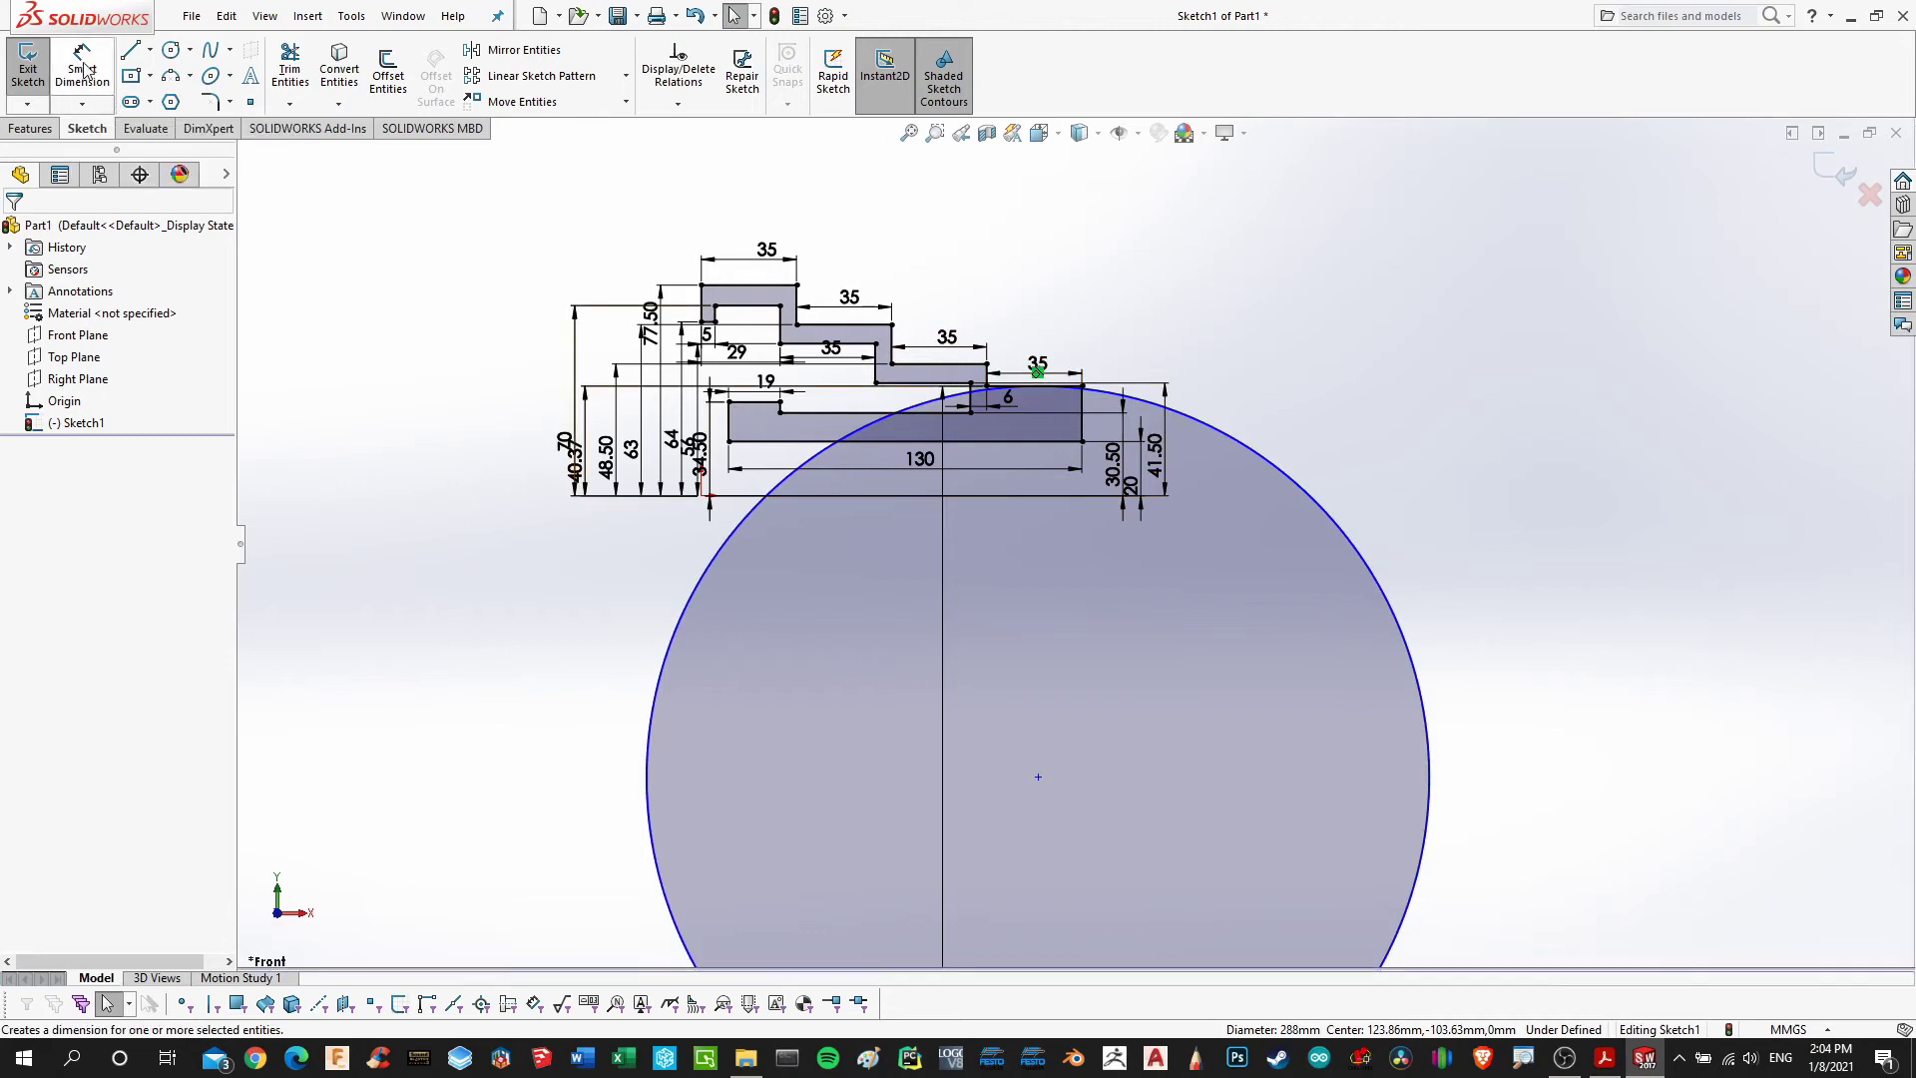
click(1084, 429)
click(1038, 777)
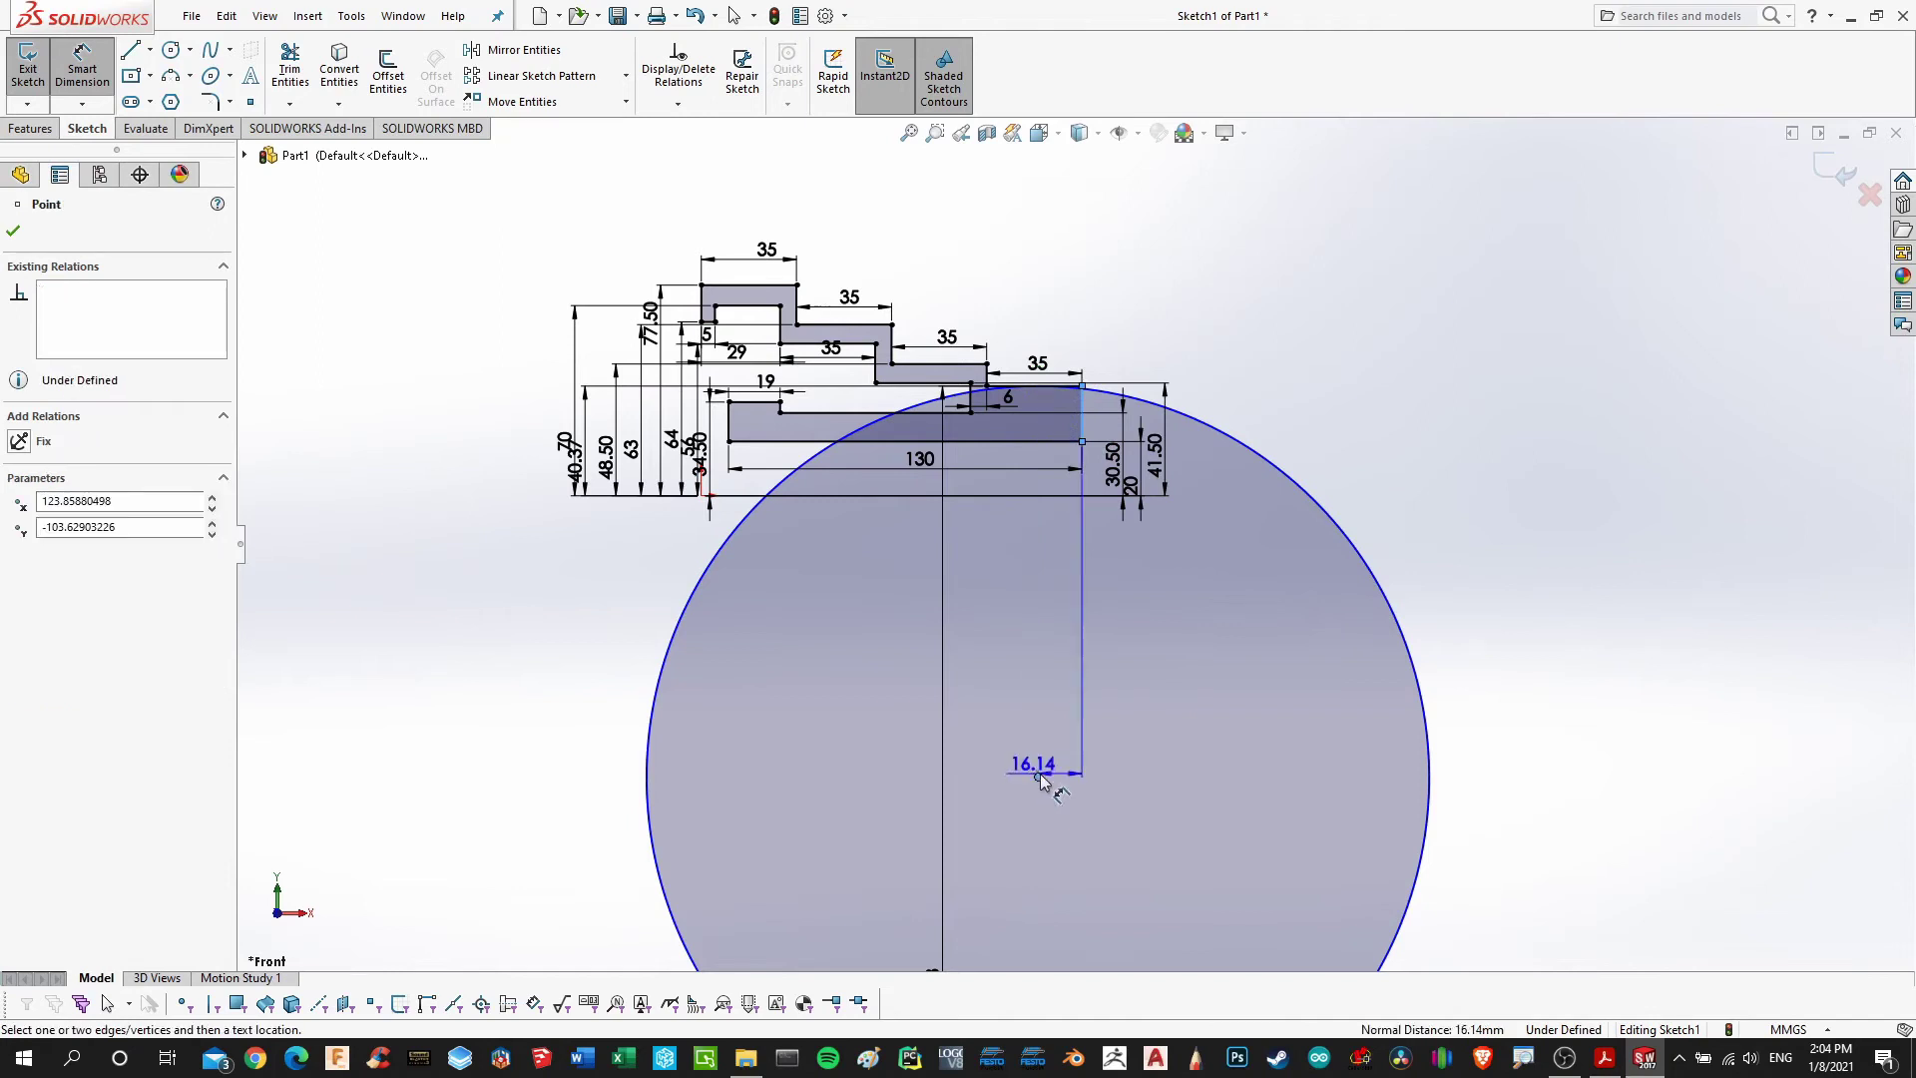
click(1045, 732)
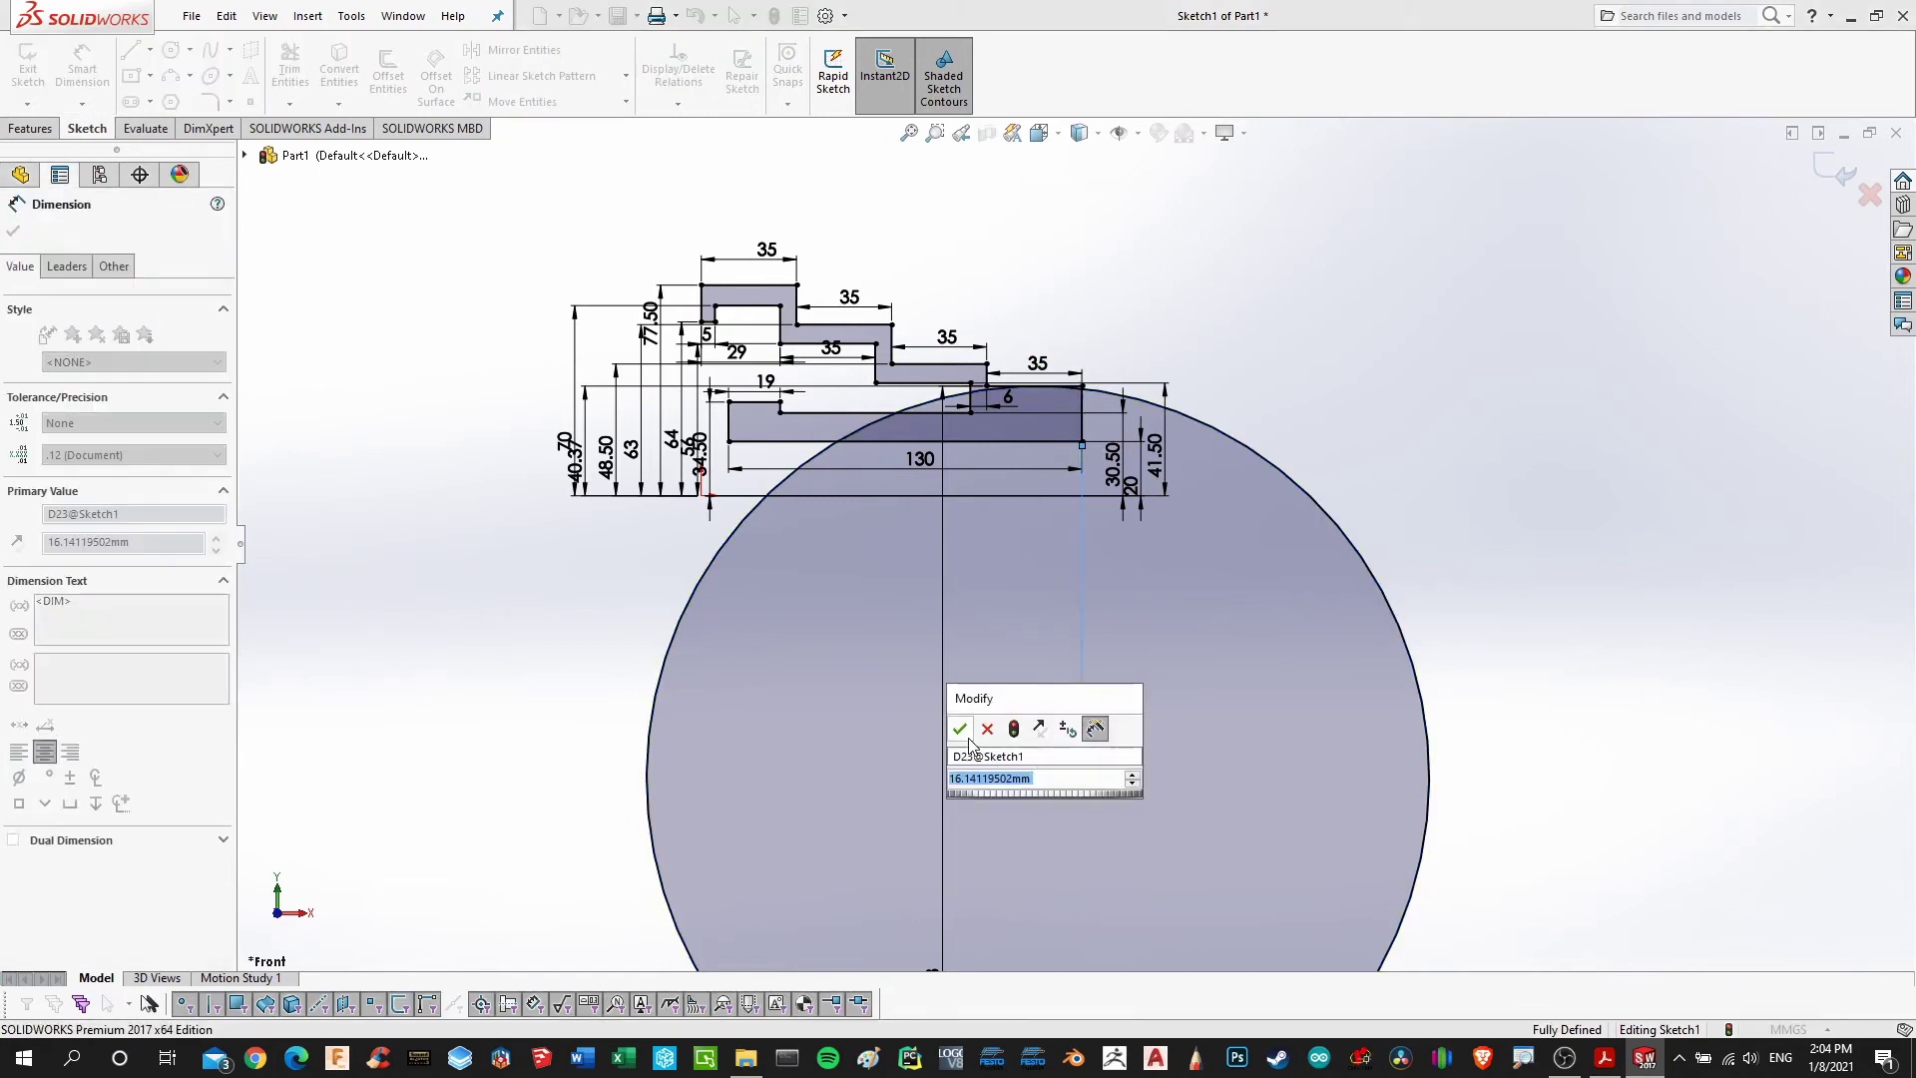
text(35/2)
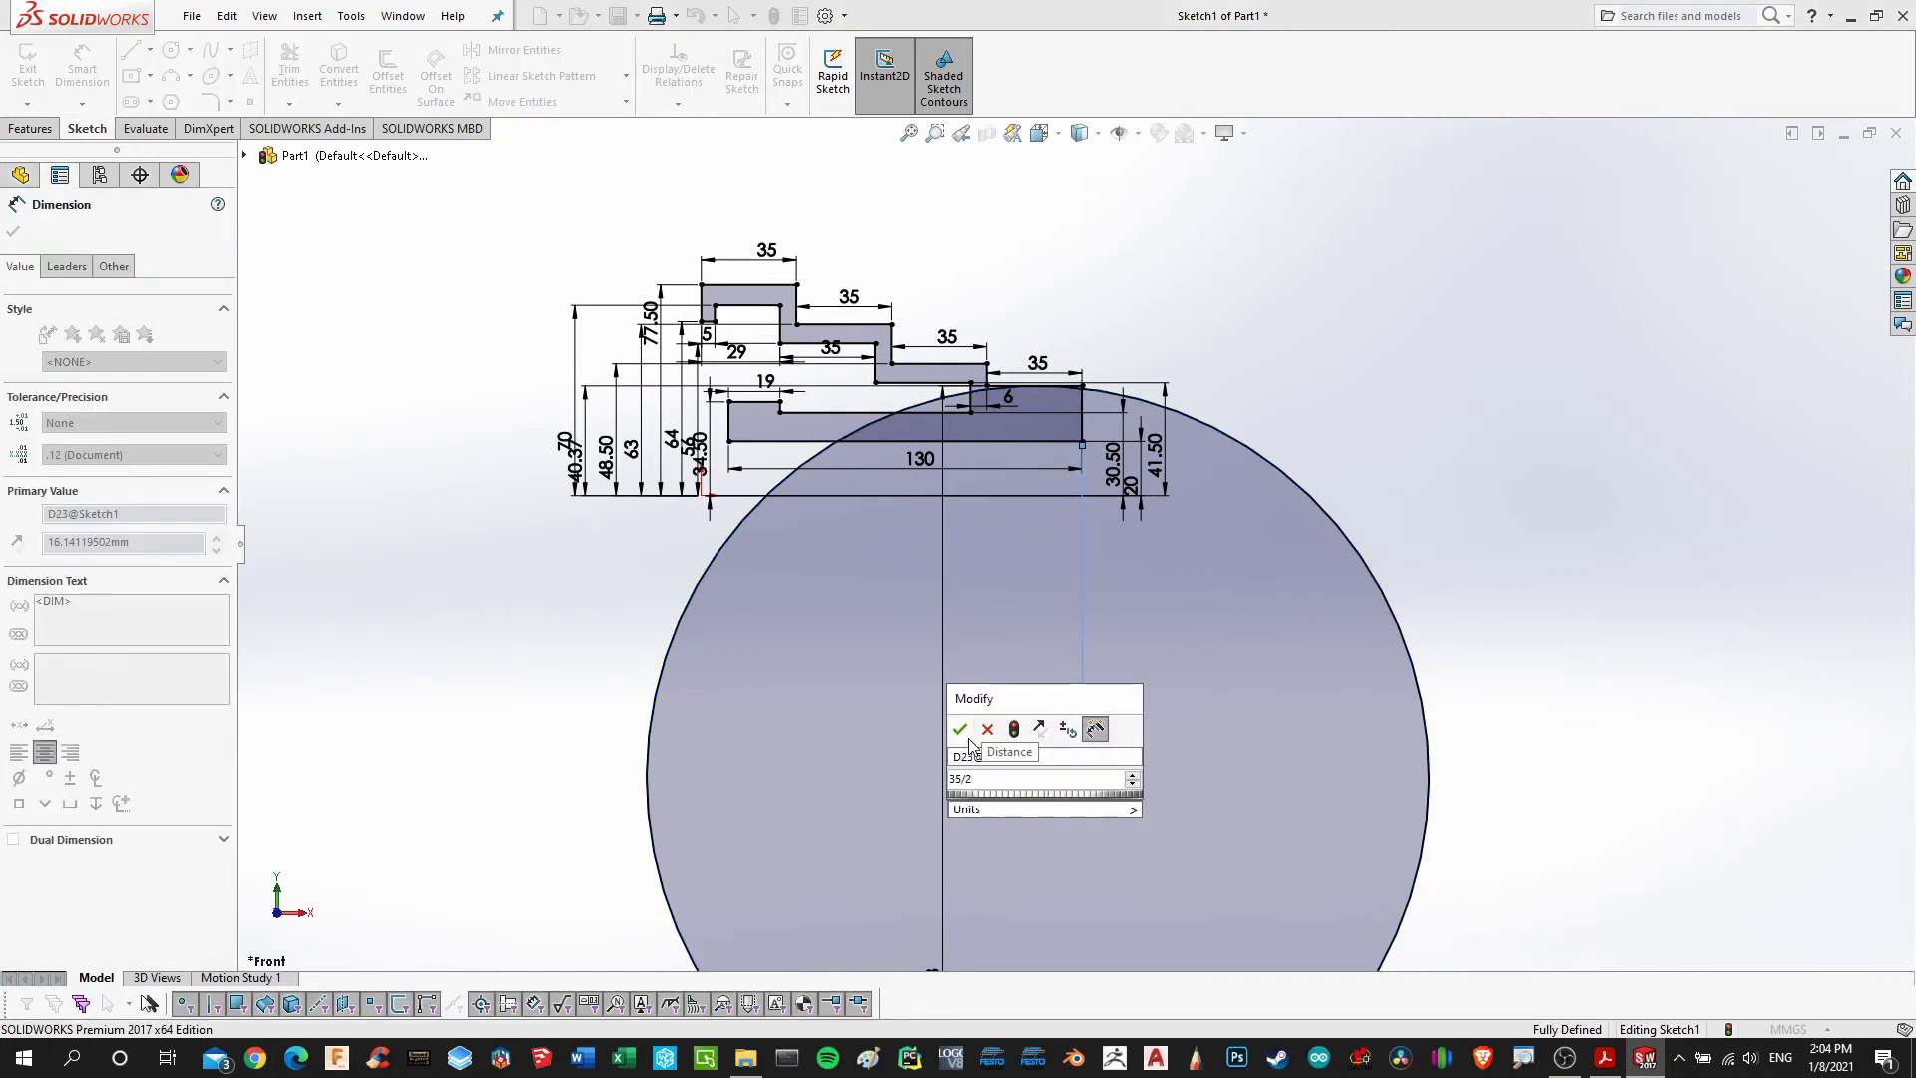
key(Return)
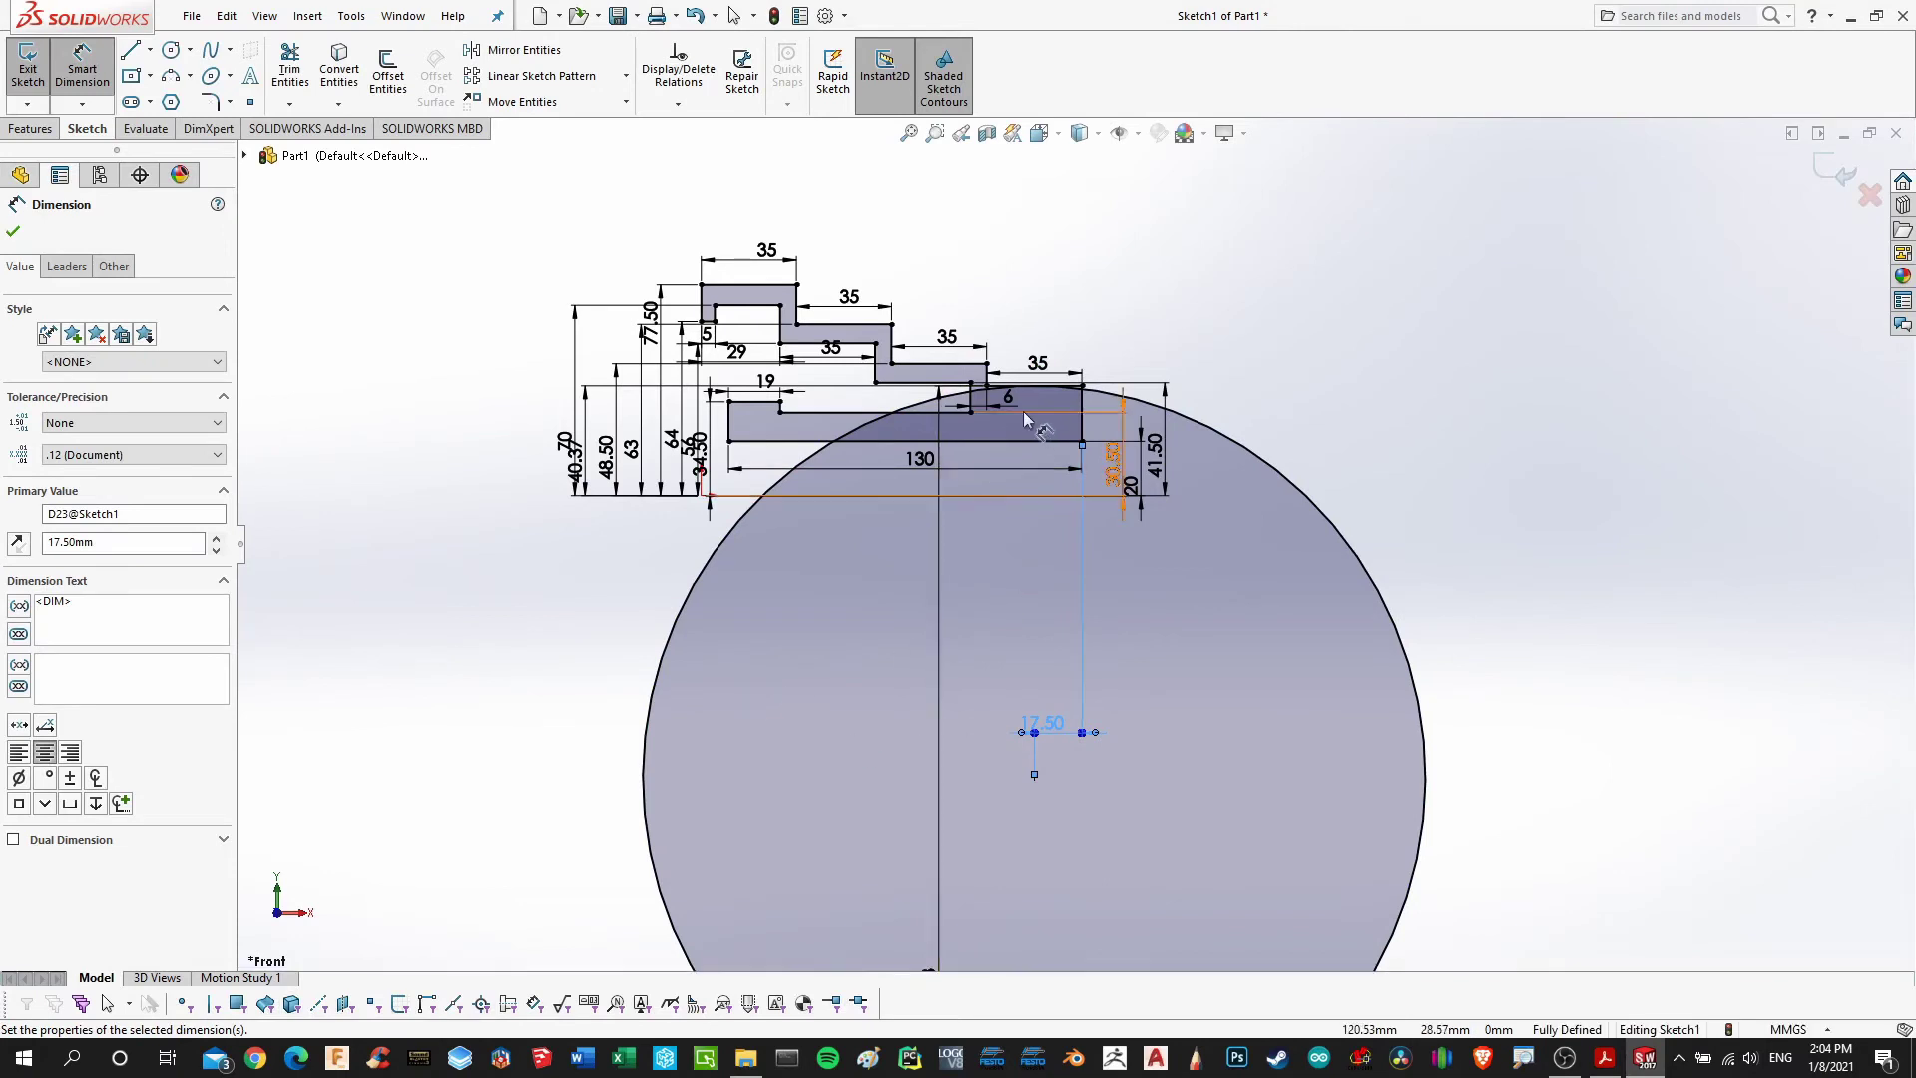
scroll(1028, 414, down, 10)
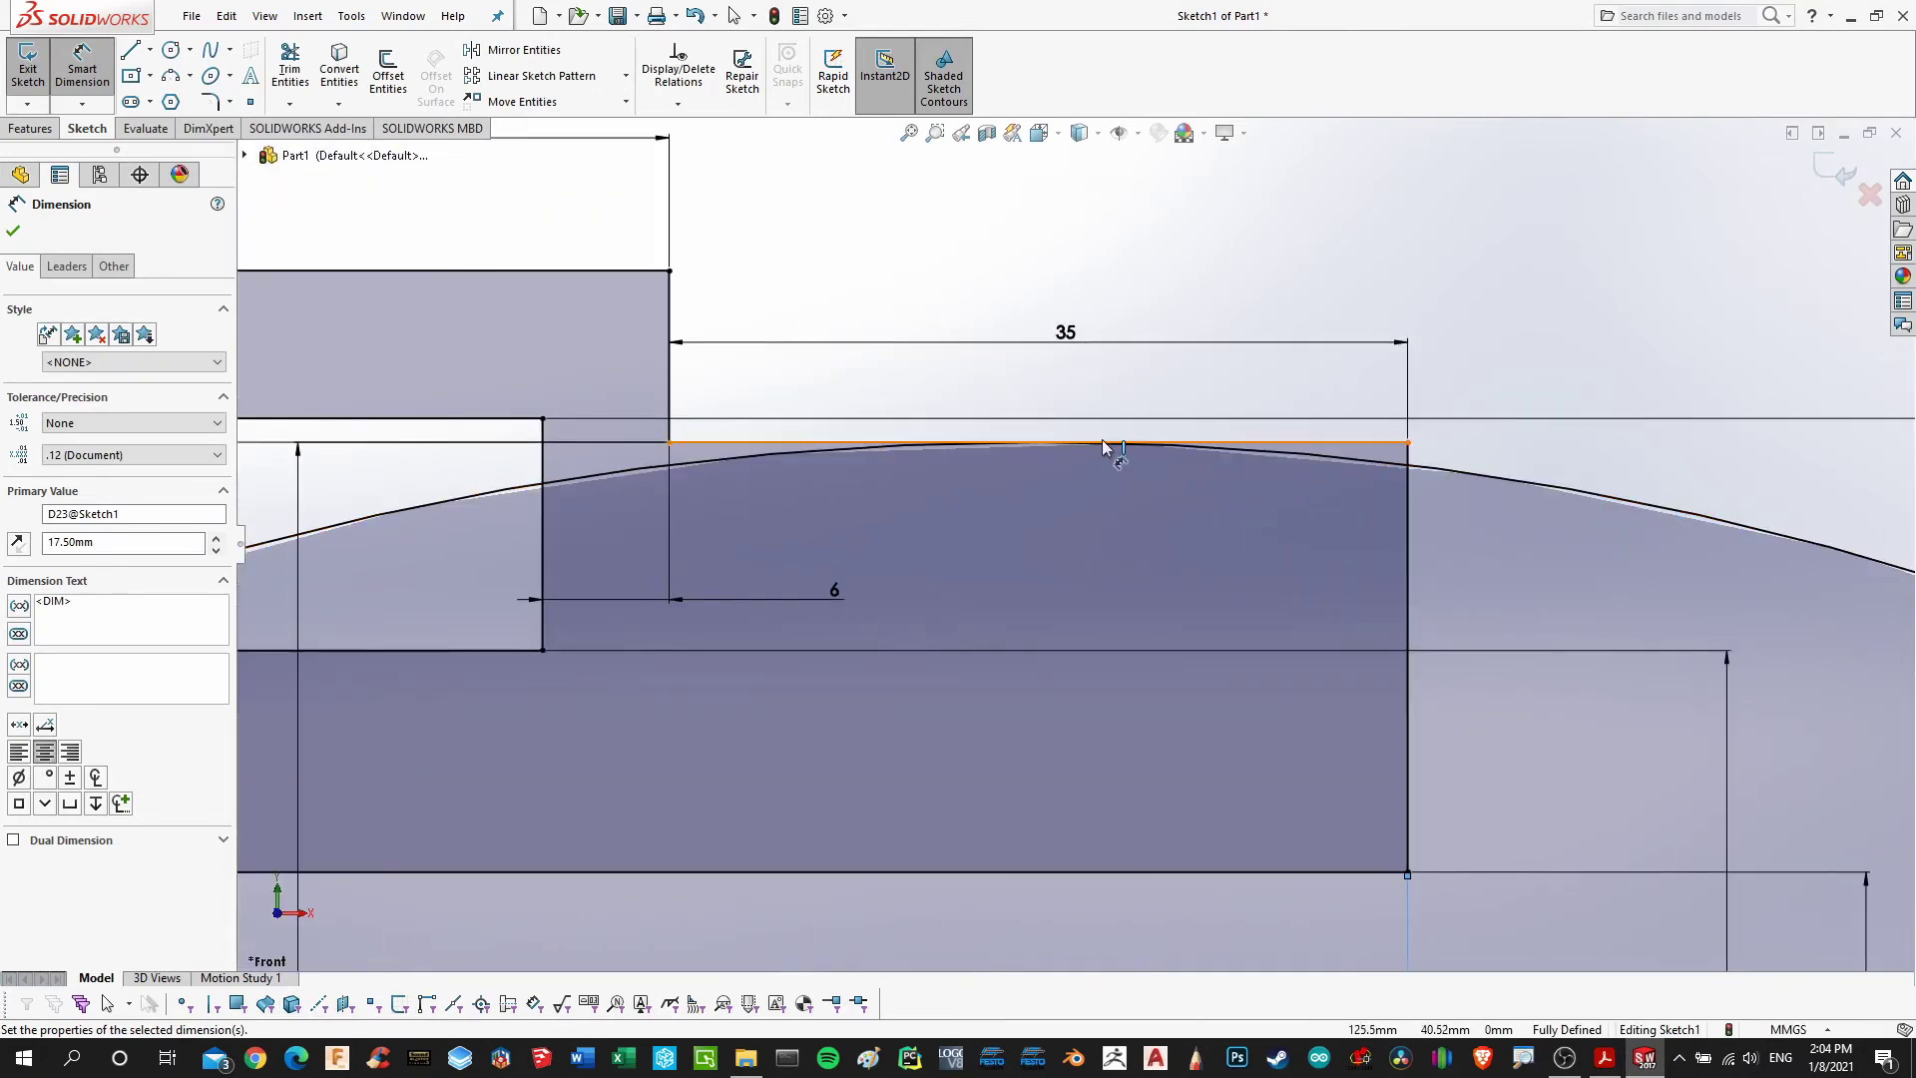
key(Escape)
scroll(1293, 521, up, 3)
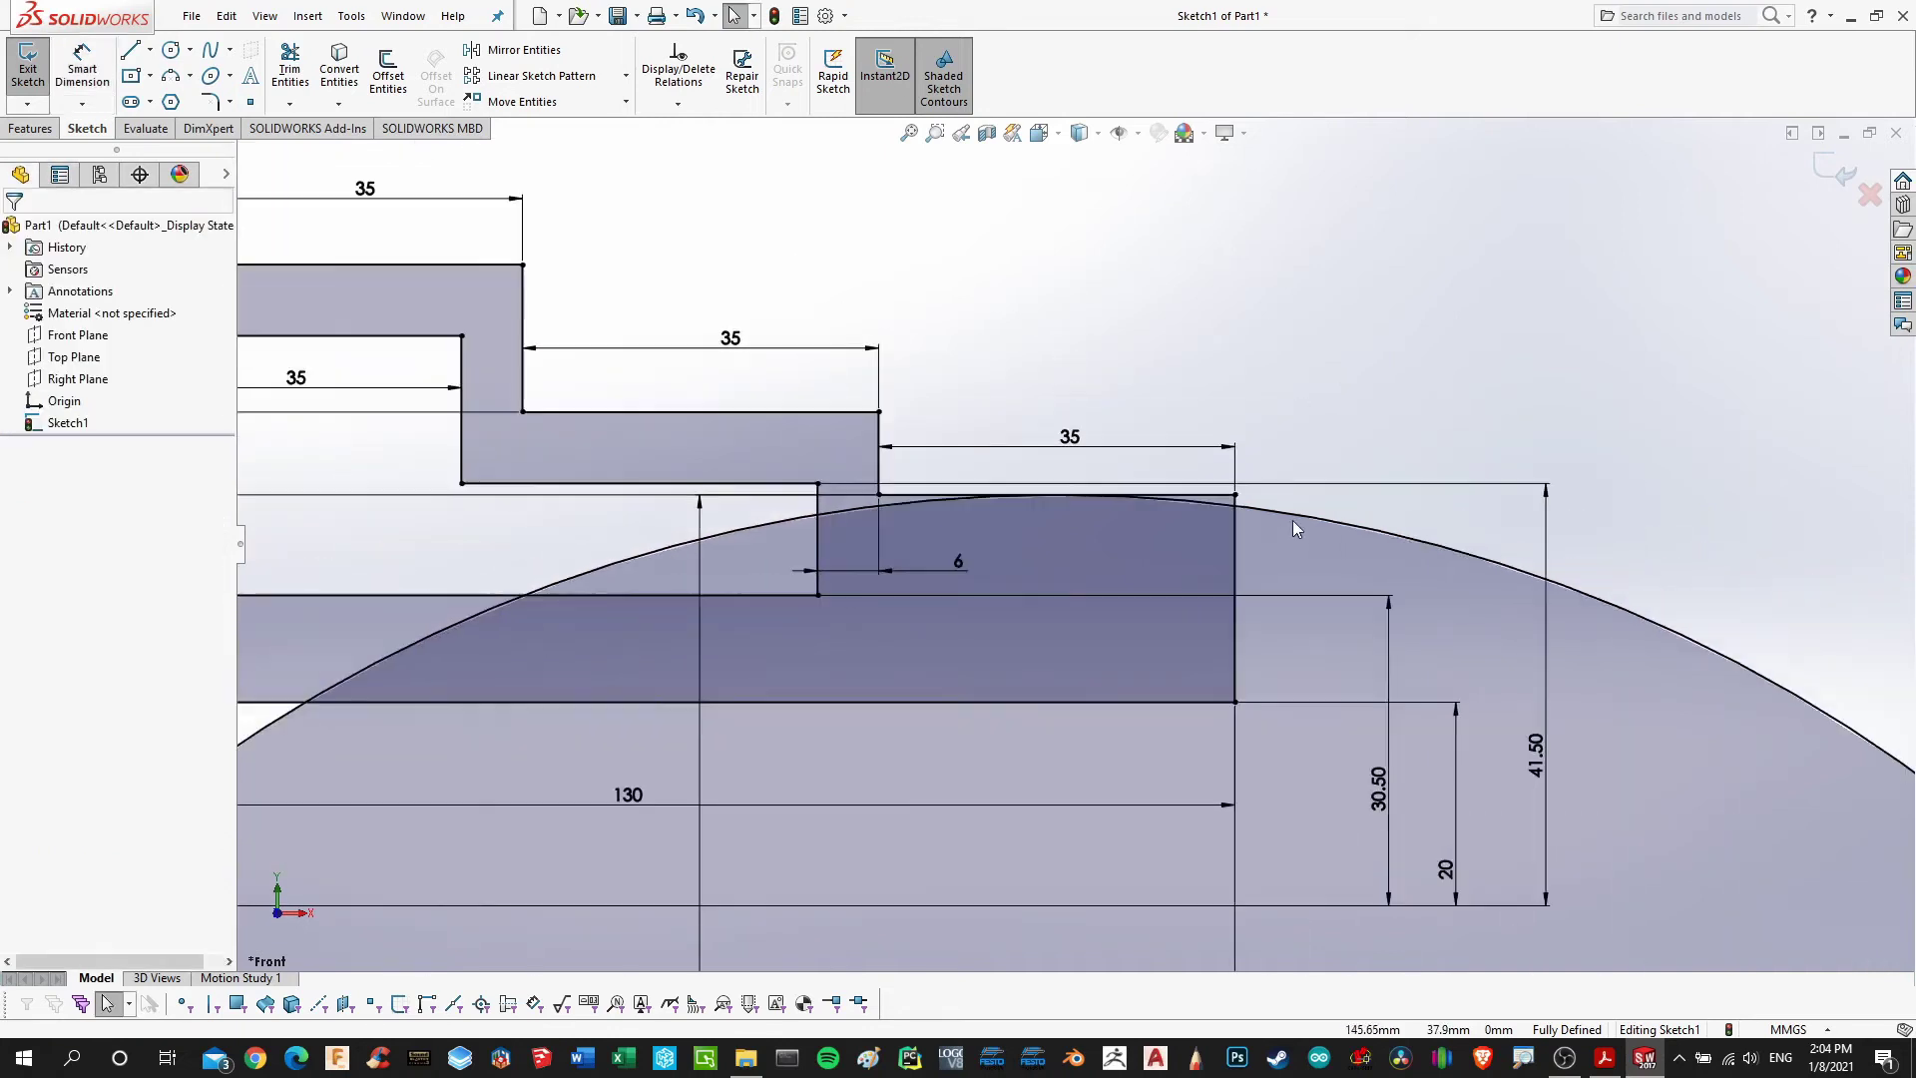
scroll(1291, 519, up, 5)
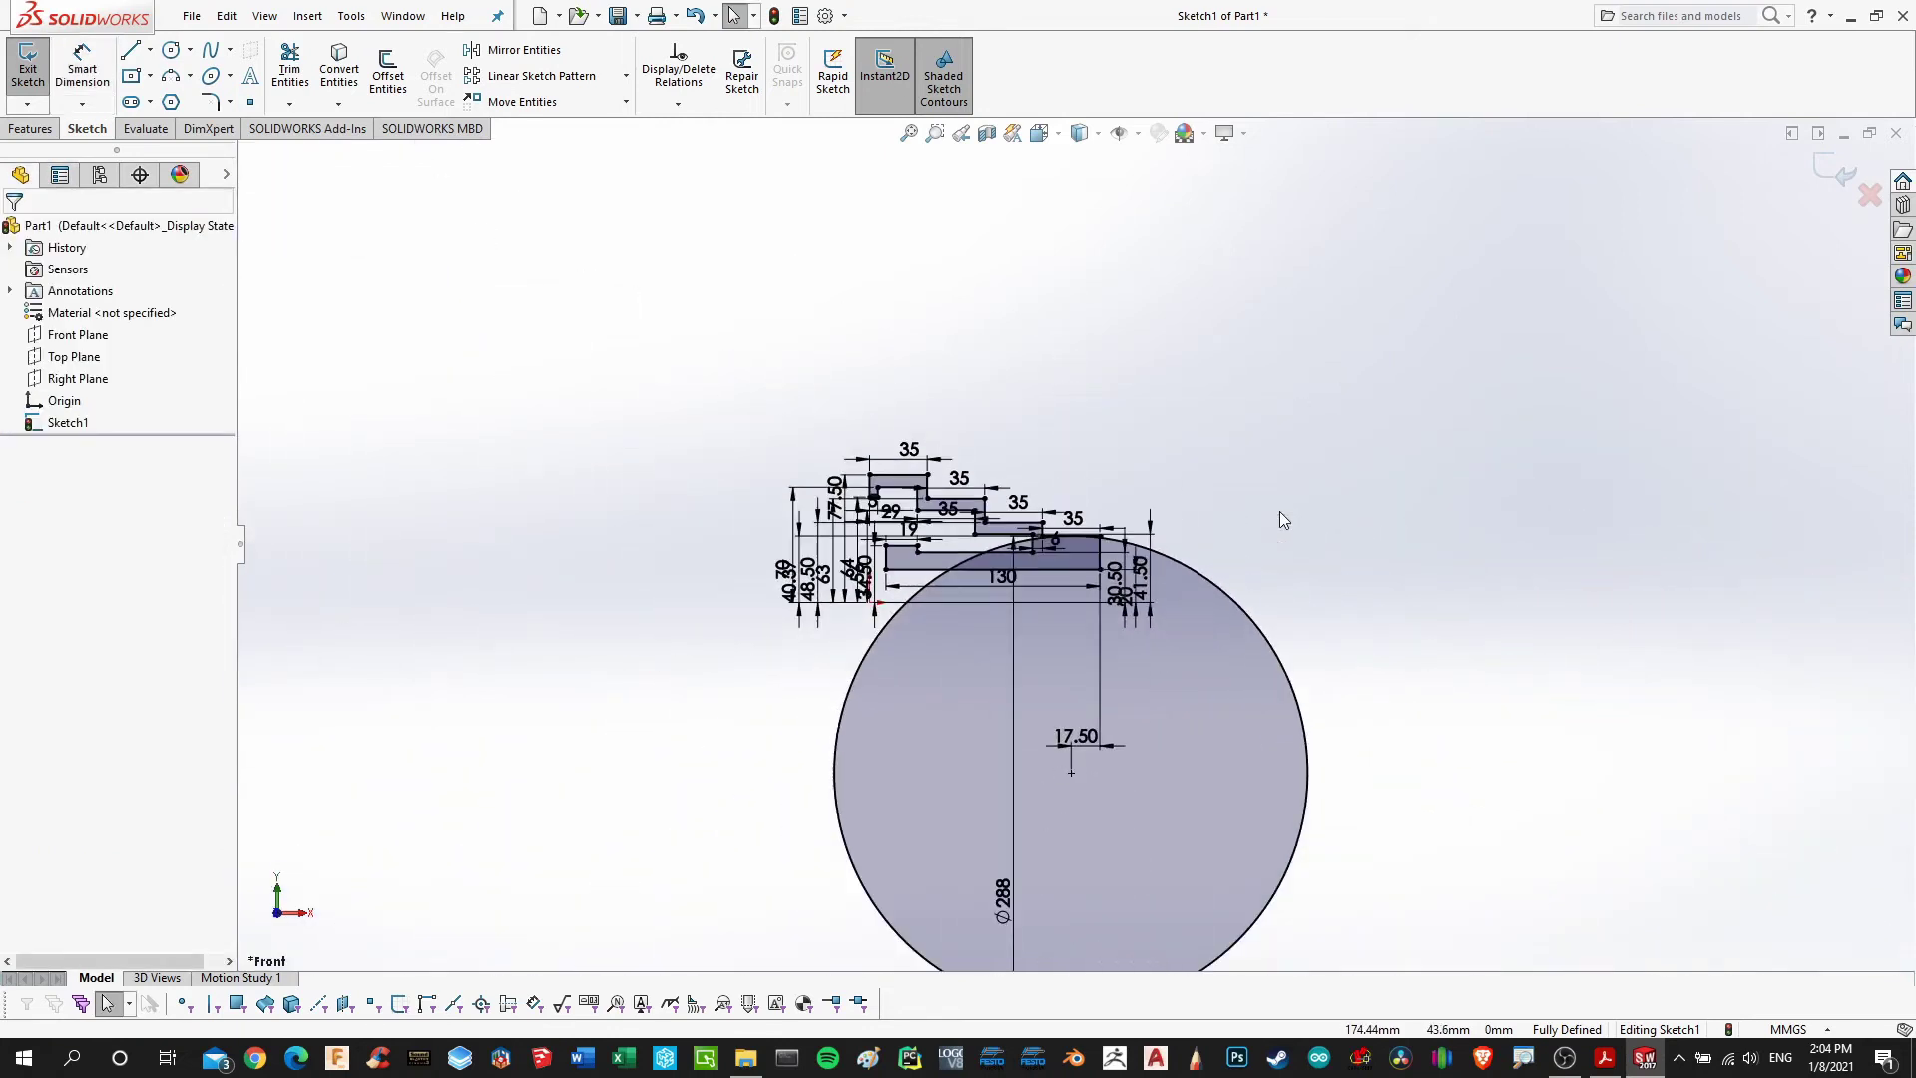
Undo the circle centre's horizontal dimension and the circle's tangent relation with the smallest step's outer line
key(ctrl+z)
key(ctrl+z)
key(ctrl+z)
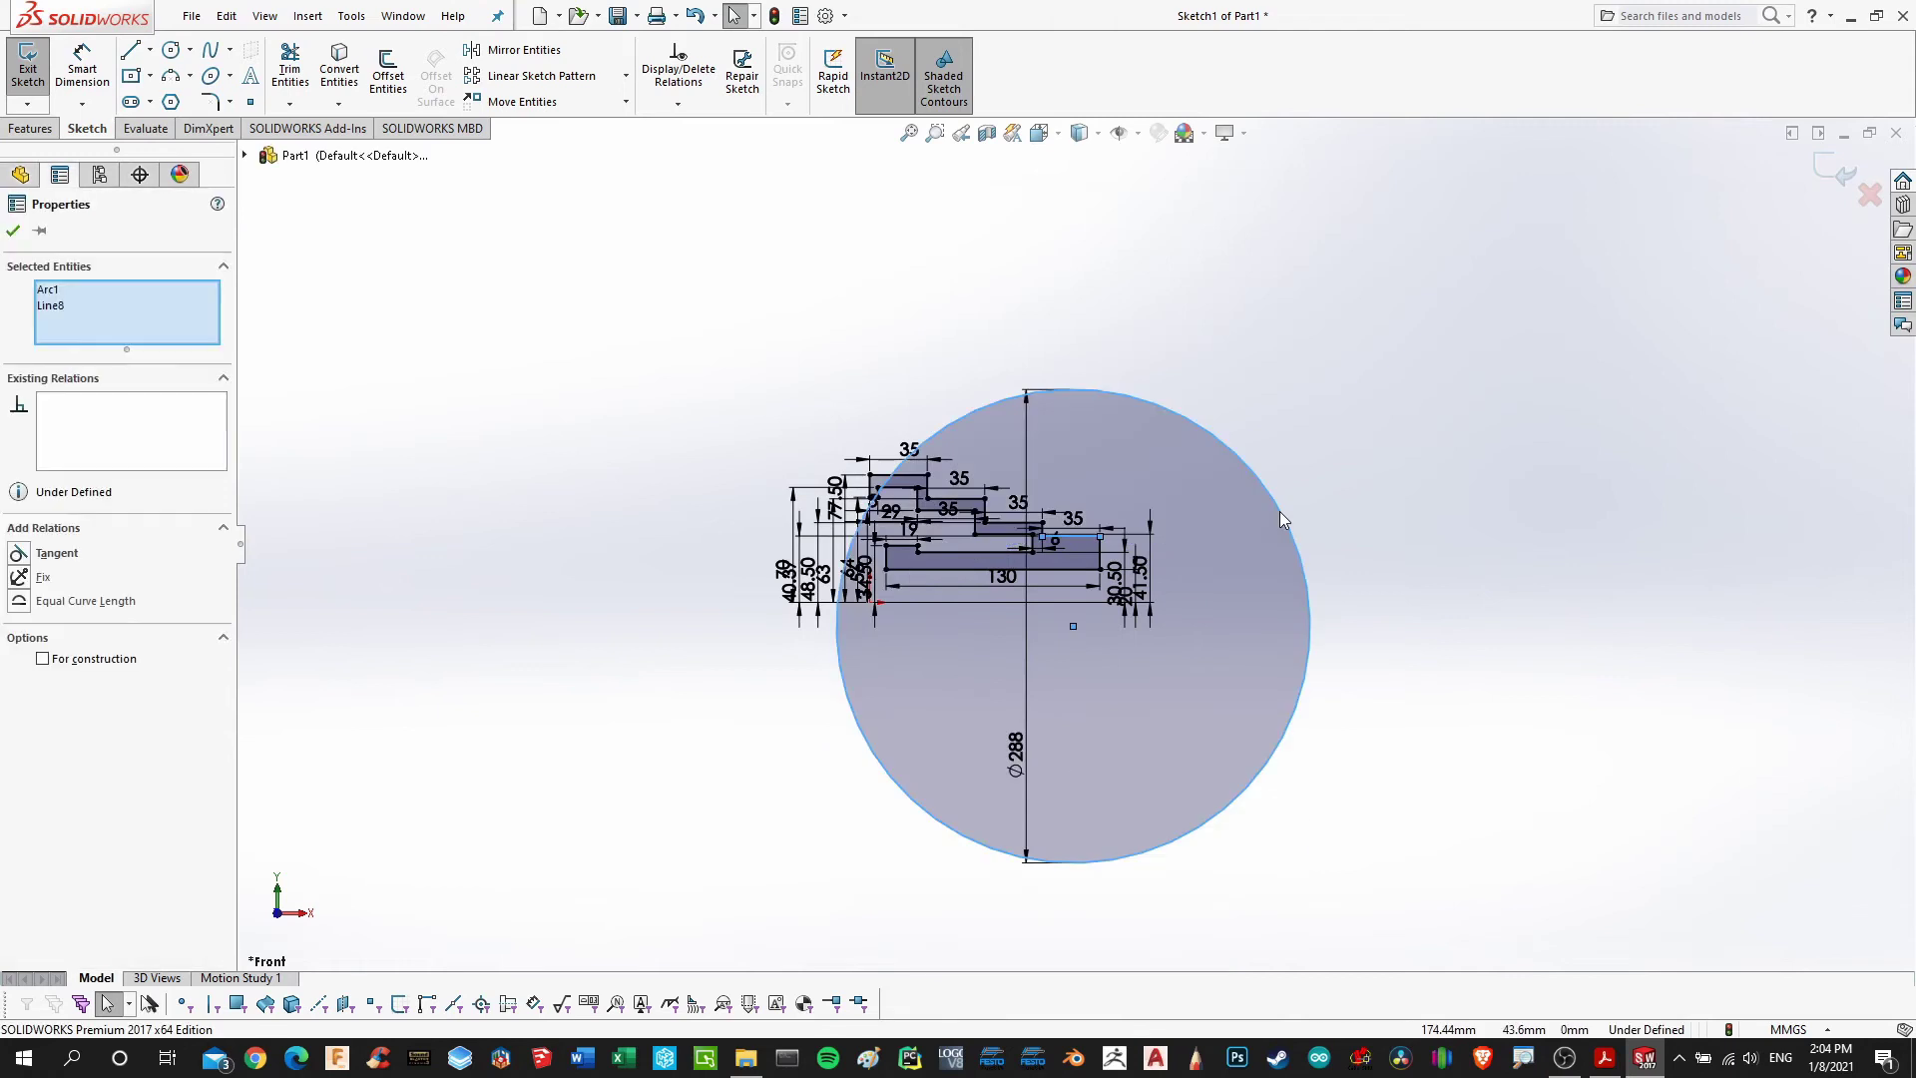
click(1164, 269)
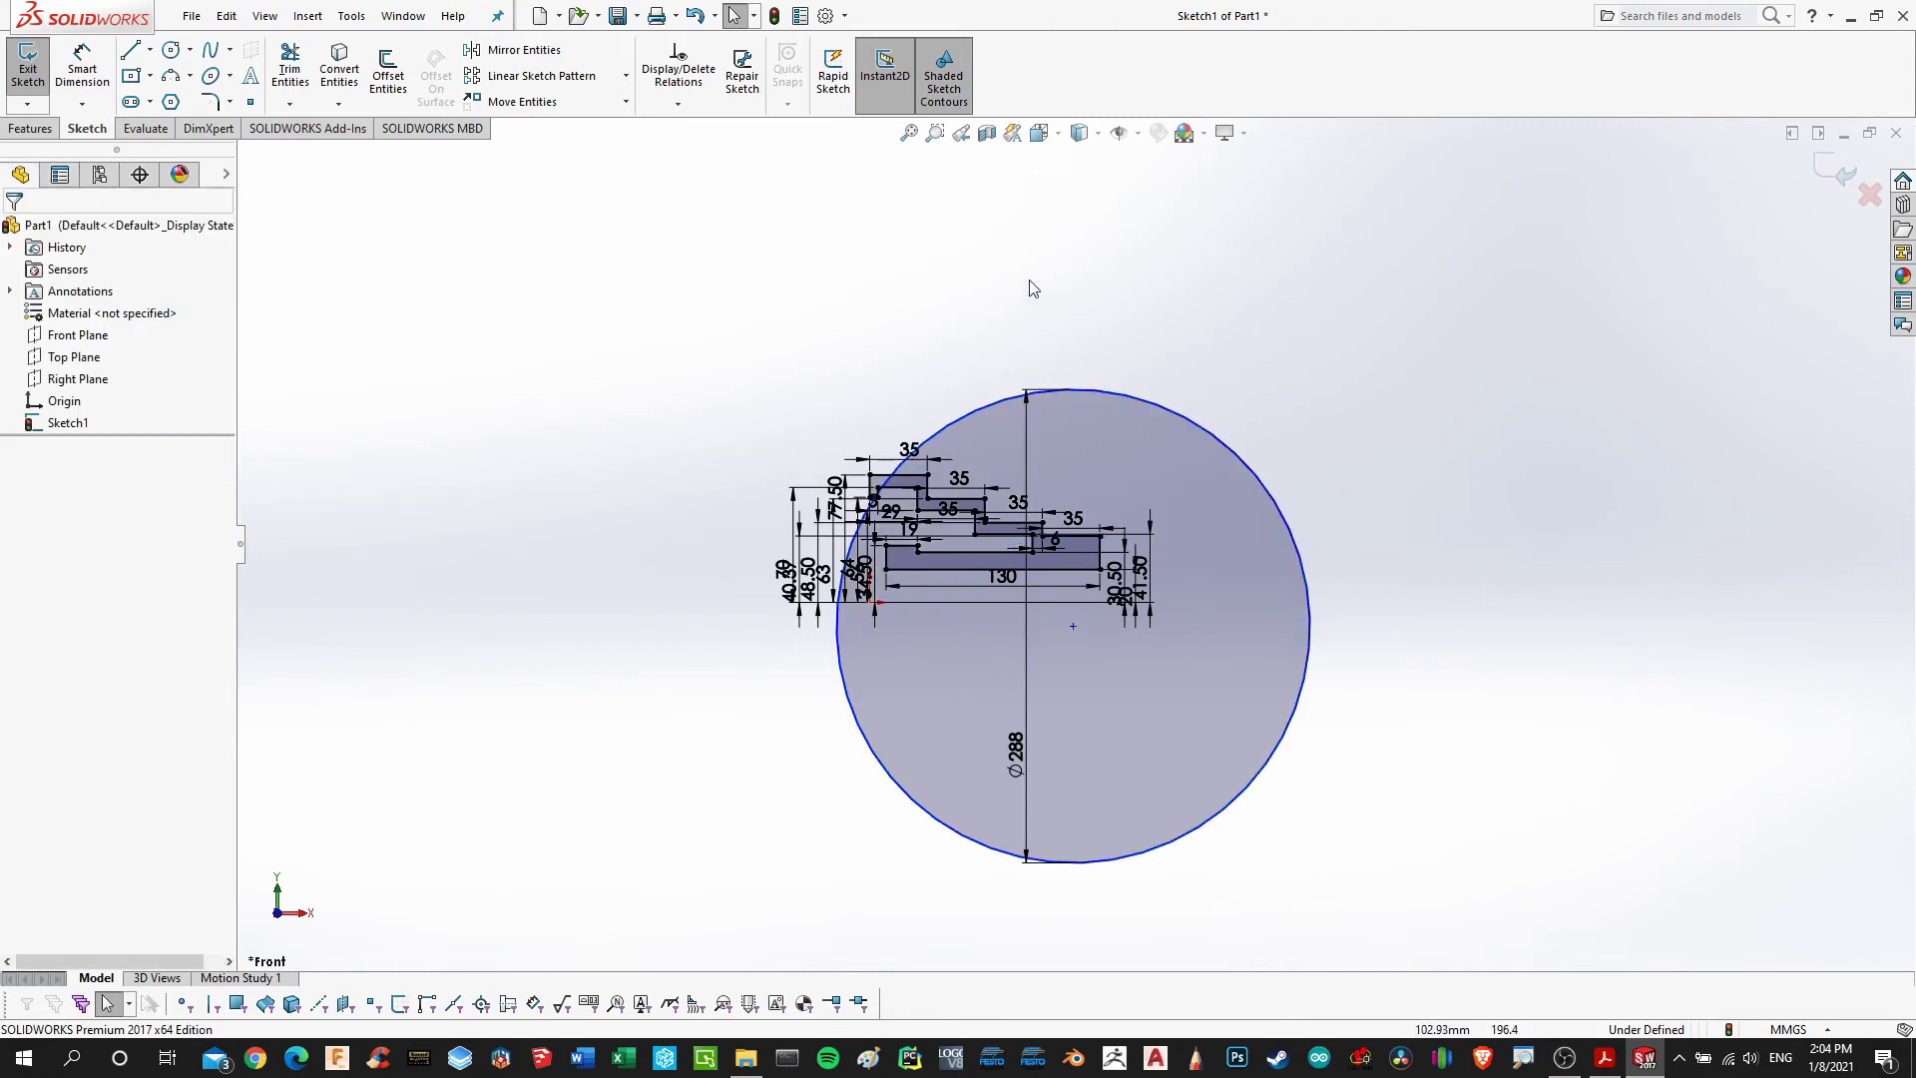
Draw a vertical 144 mm line from the large circle's centre up to its uppermost point
click(1076, 392)
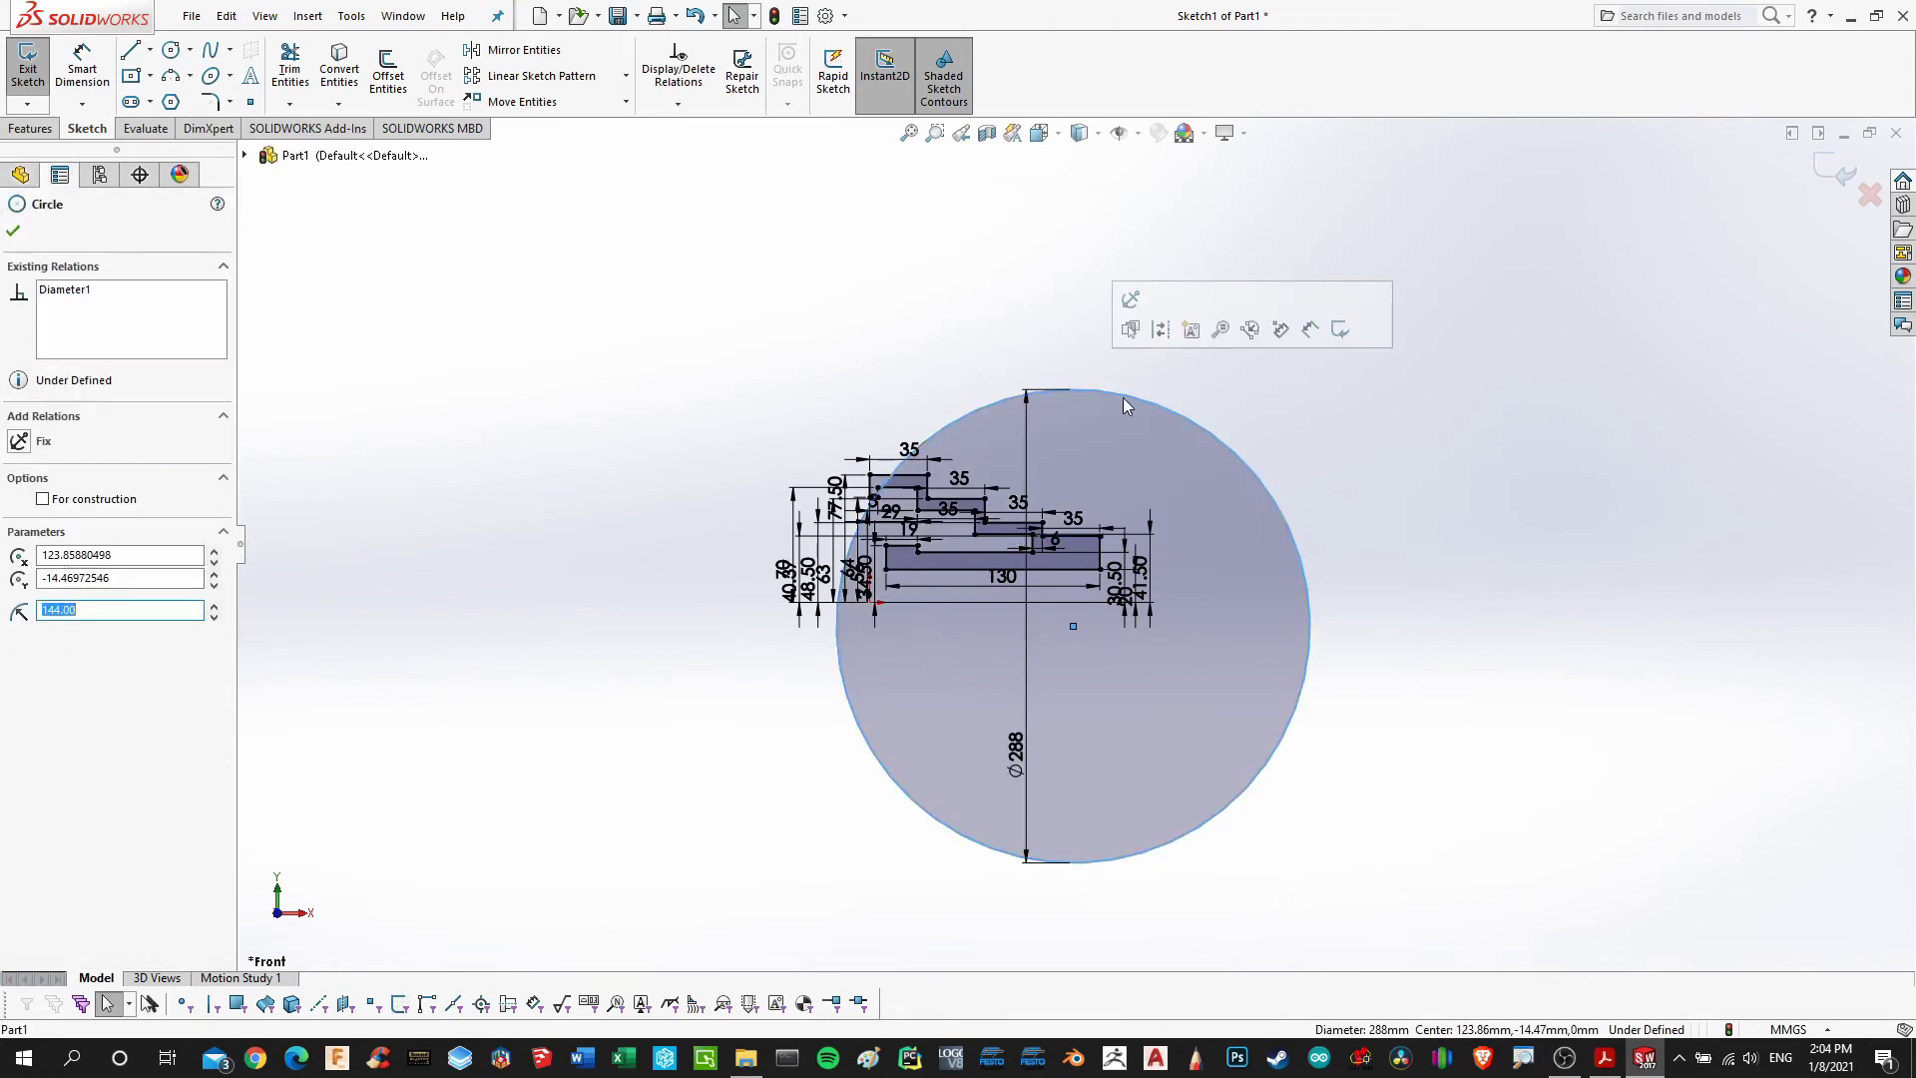
key(Escape)
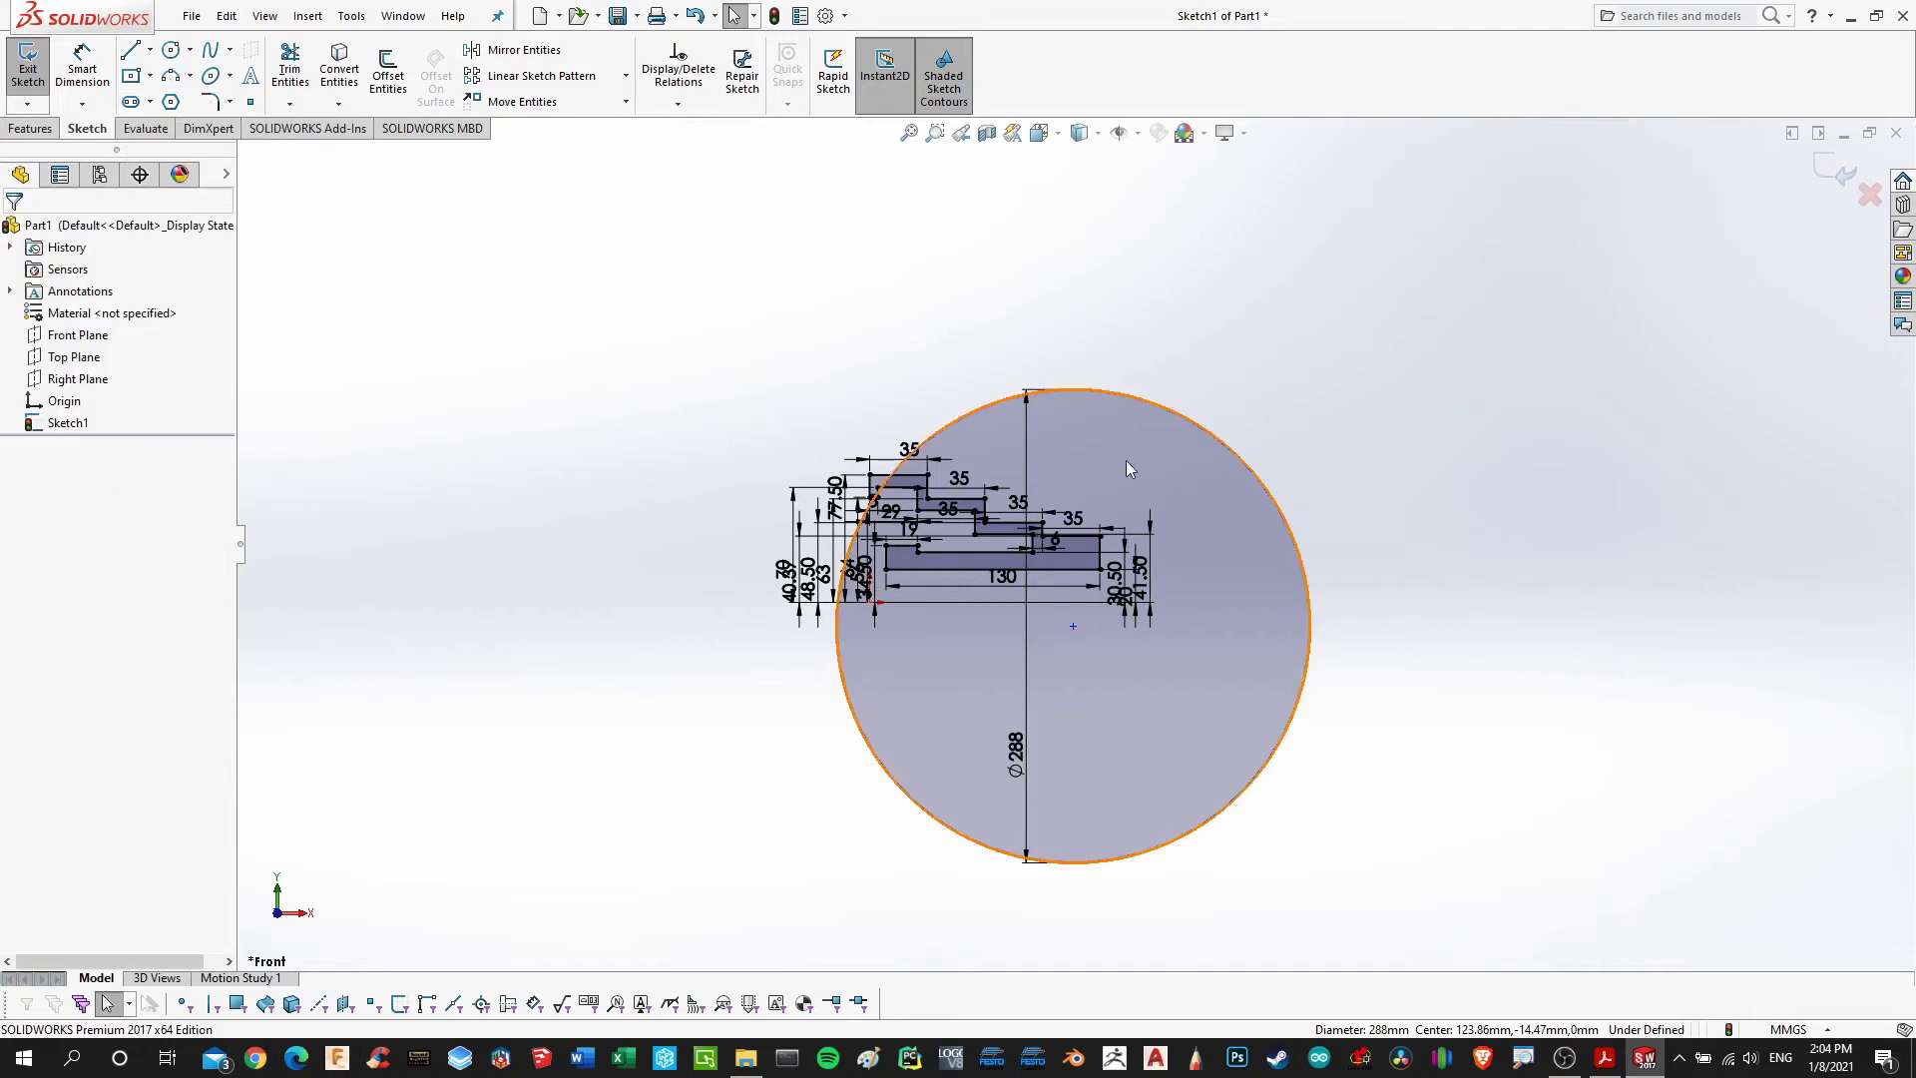
click(1072, 398)
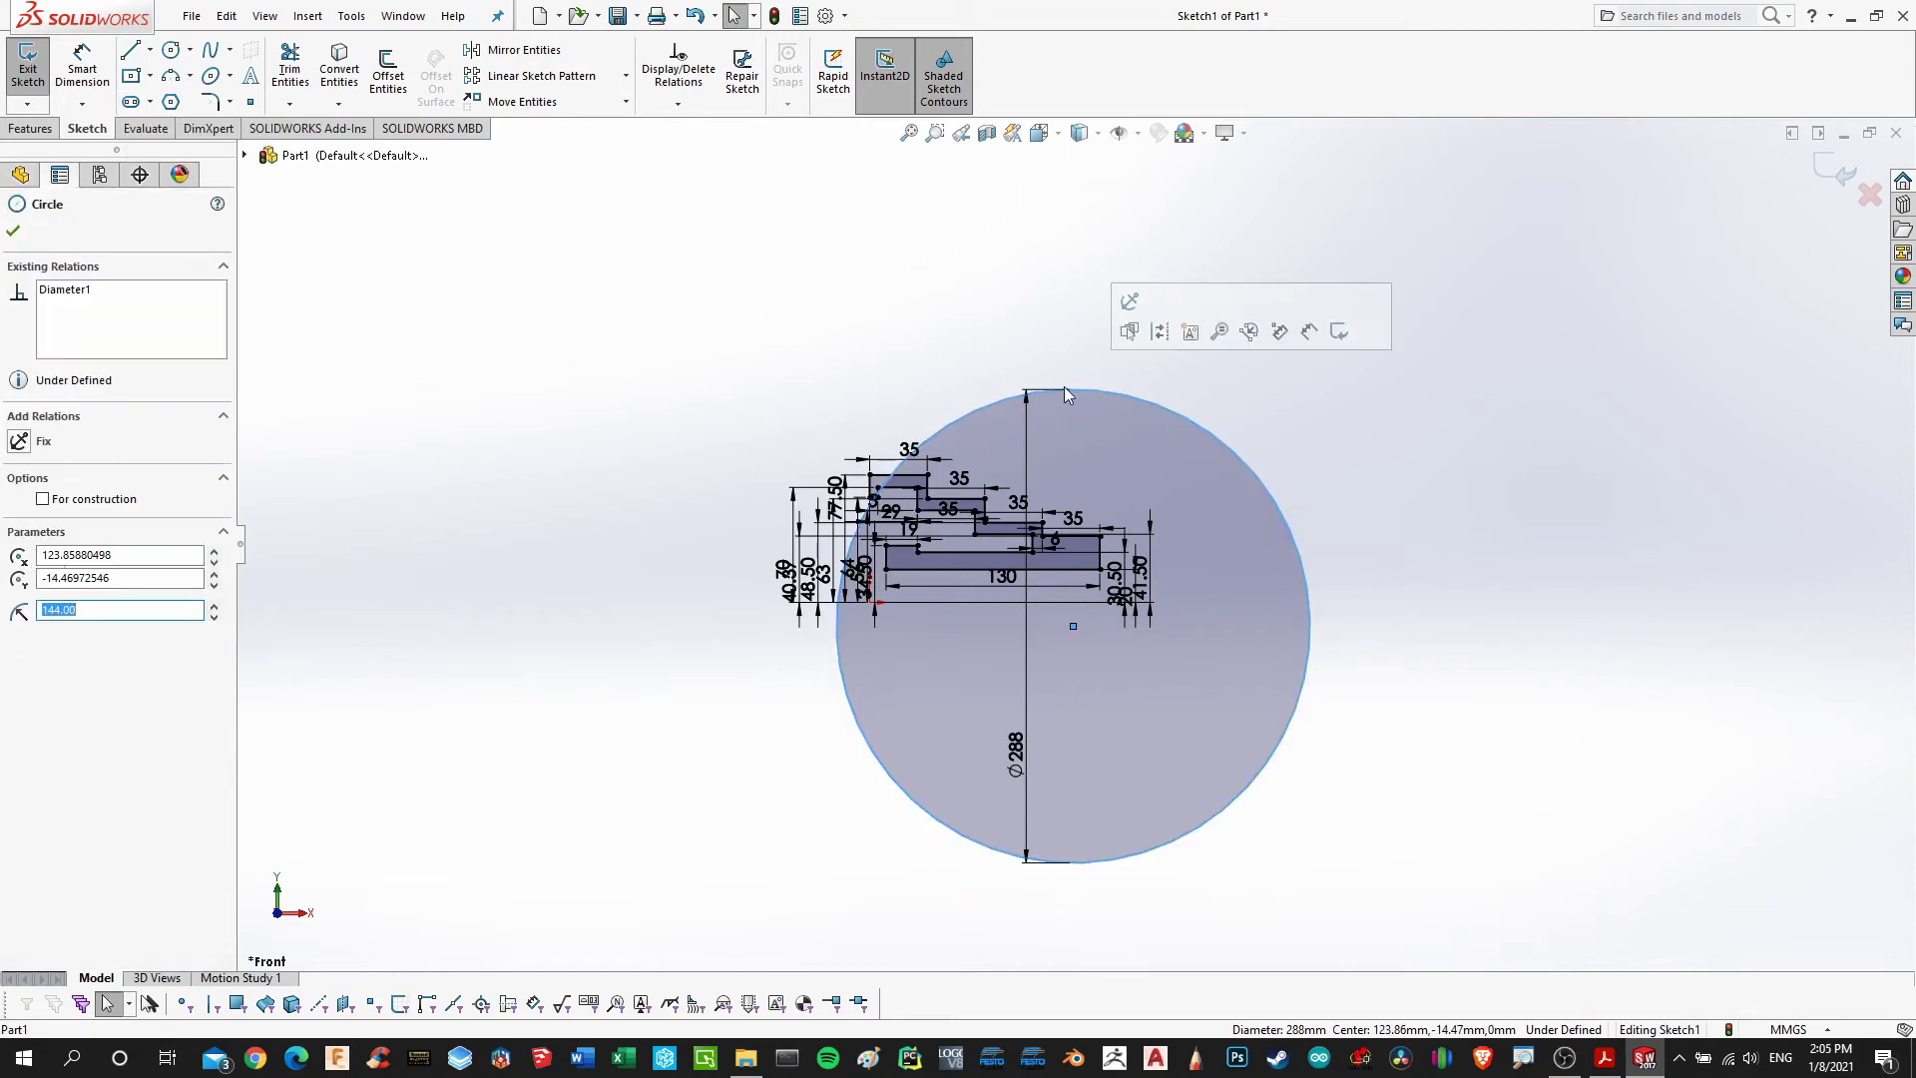
click(755, 351)
click(130, 49)
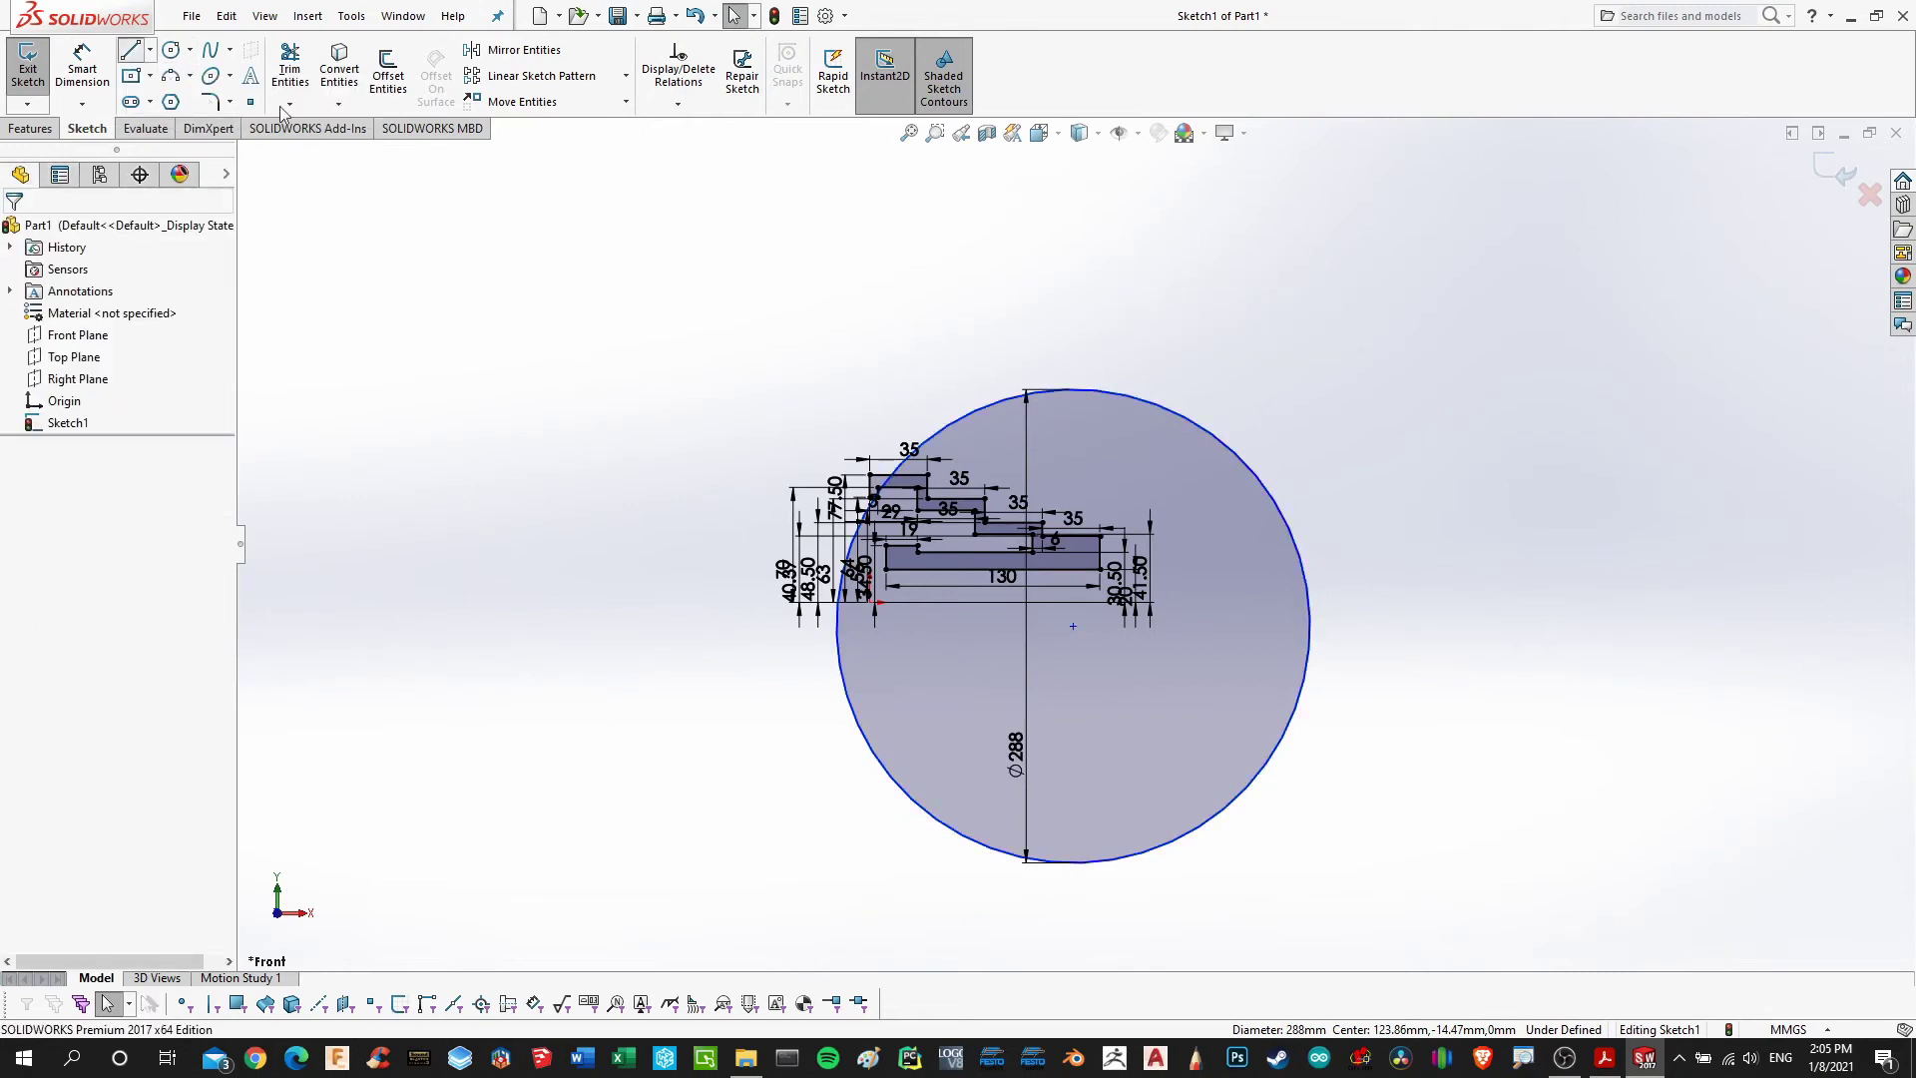
click(1073, 626)
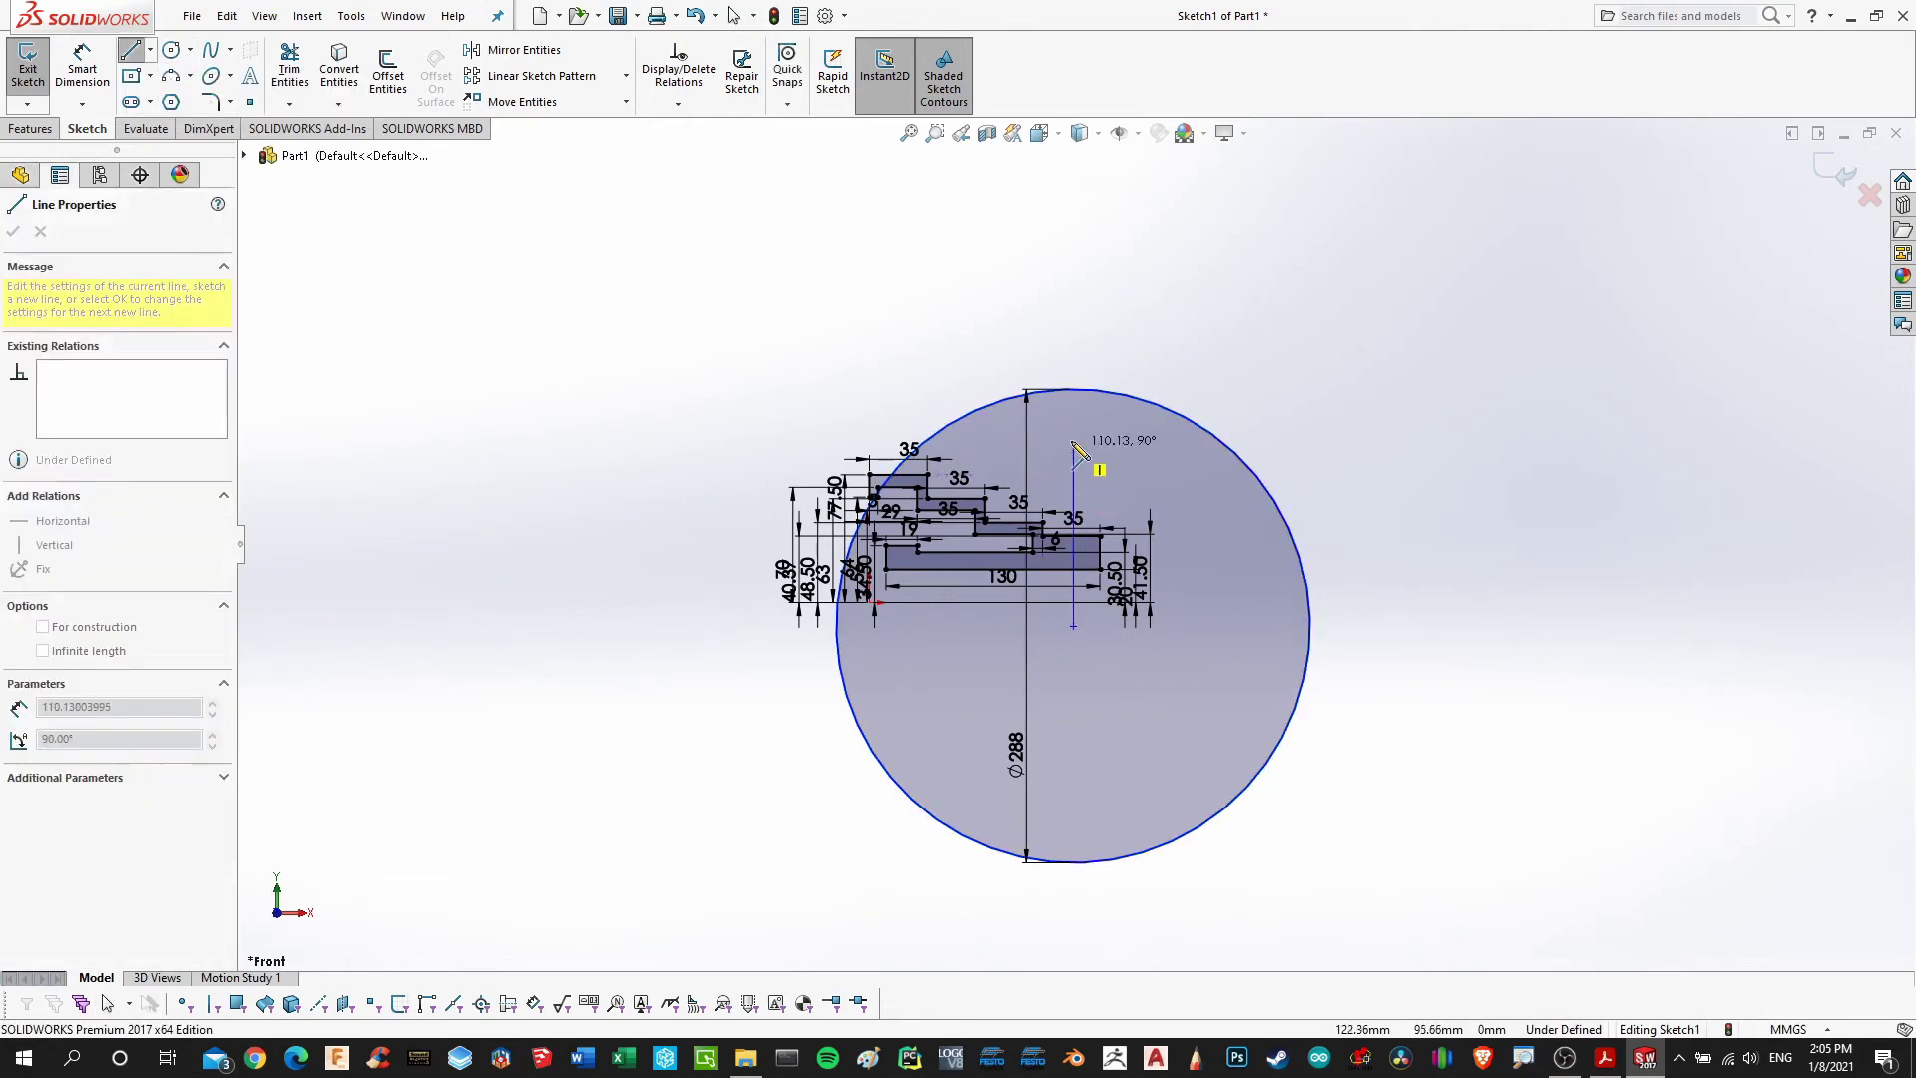
click(1074, 391)
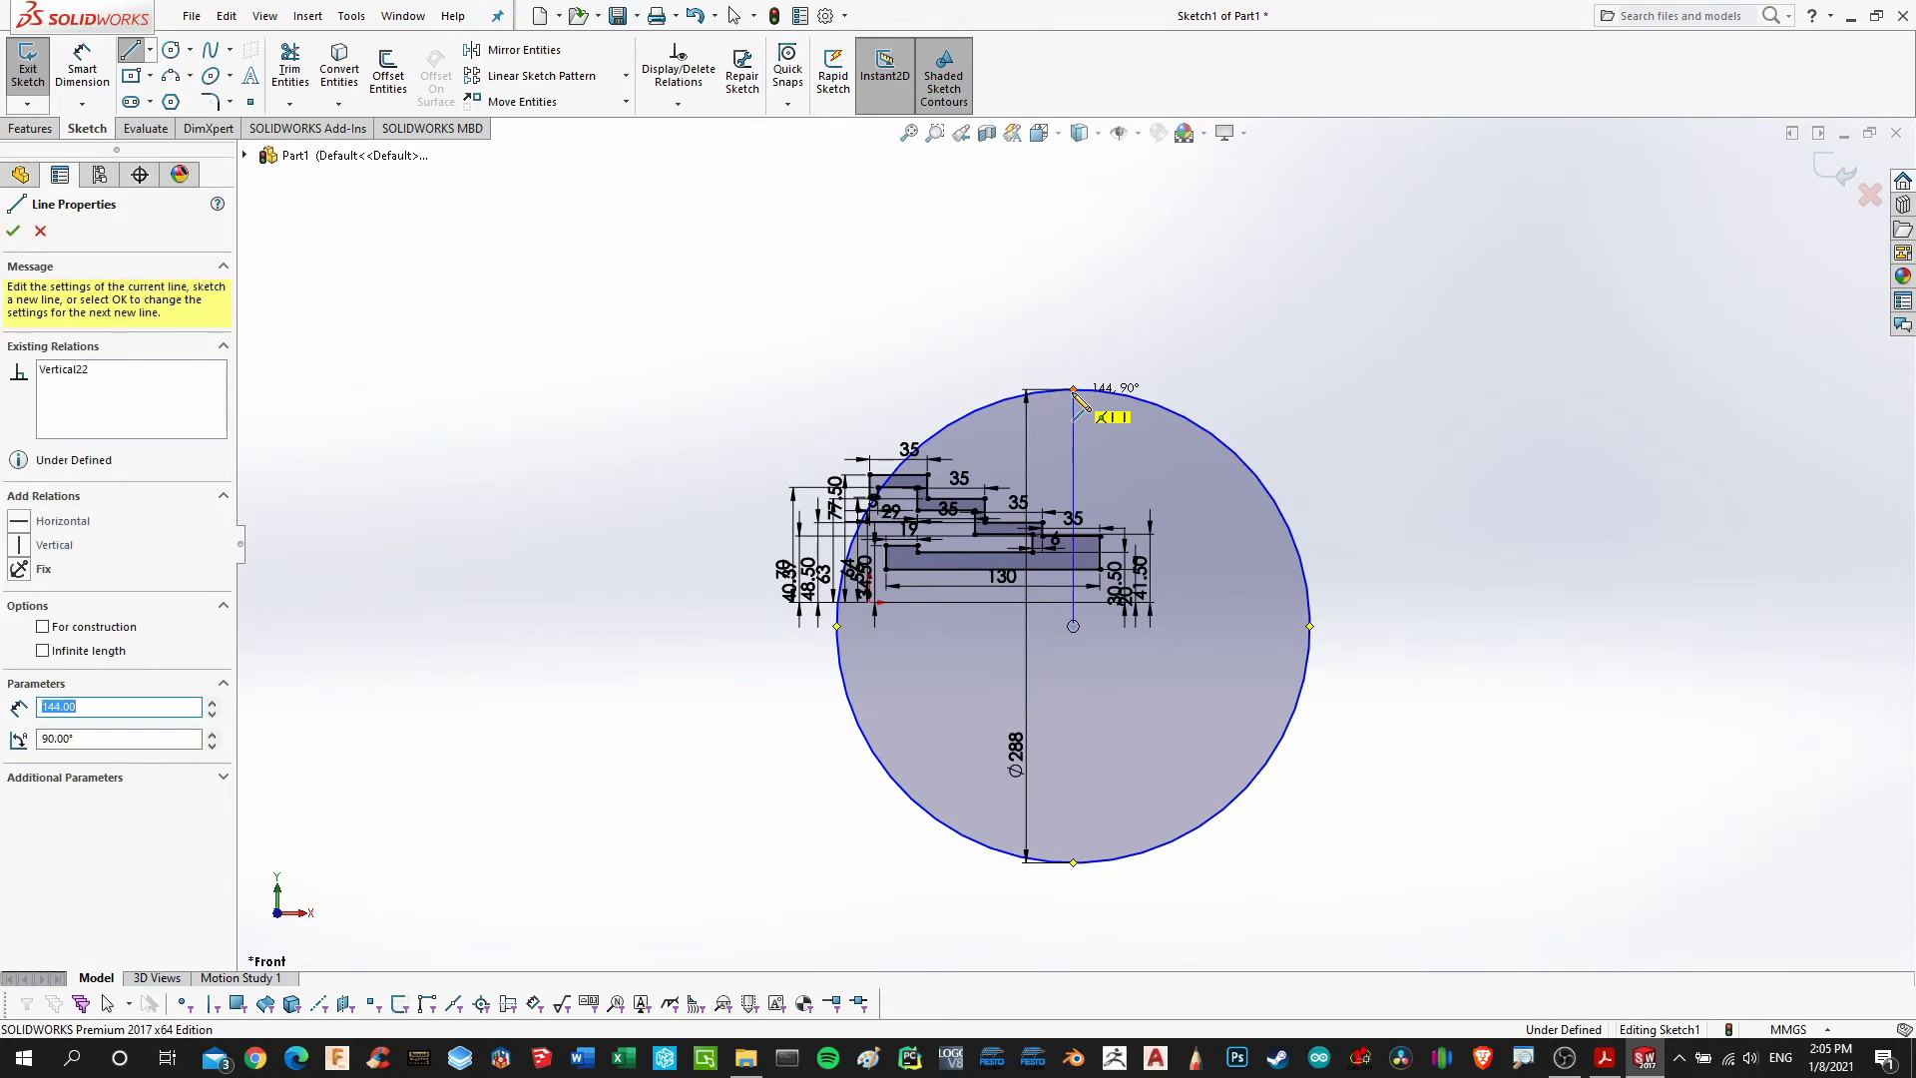
key(Escape)
Add a coincident relation between the vertical line's upper endpoint and the midpoint of the smallest step's outer horizontal line
scroll(1217, 369, down, 1)
scroll(1195, 346, down, 1)
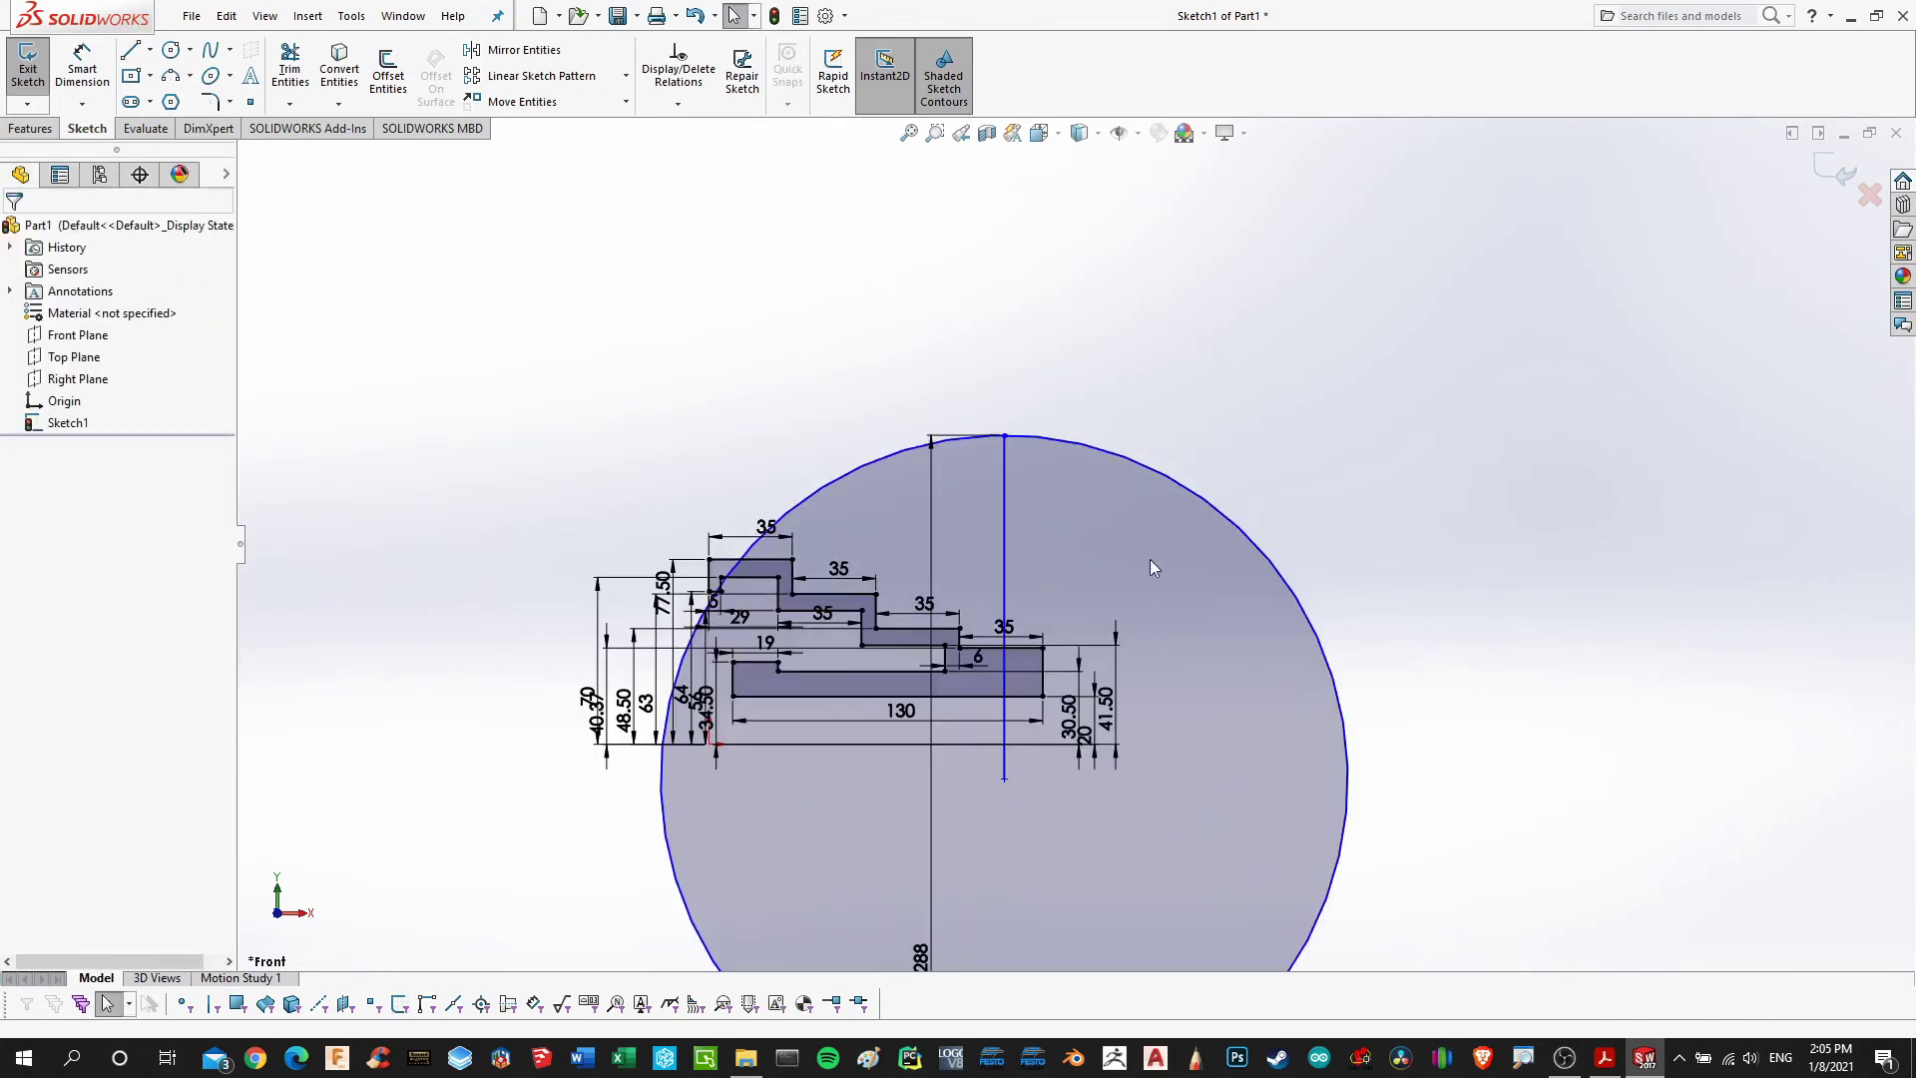
scroll(1048, 454, down, 1)
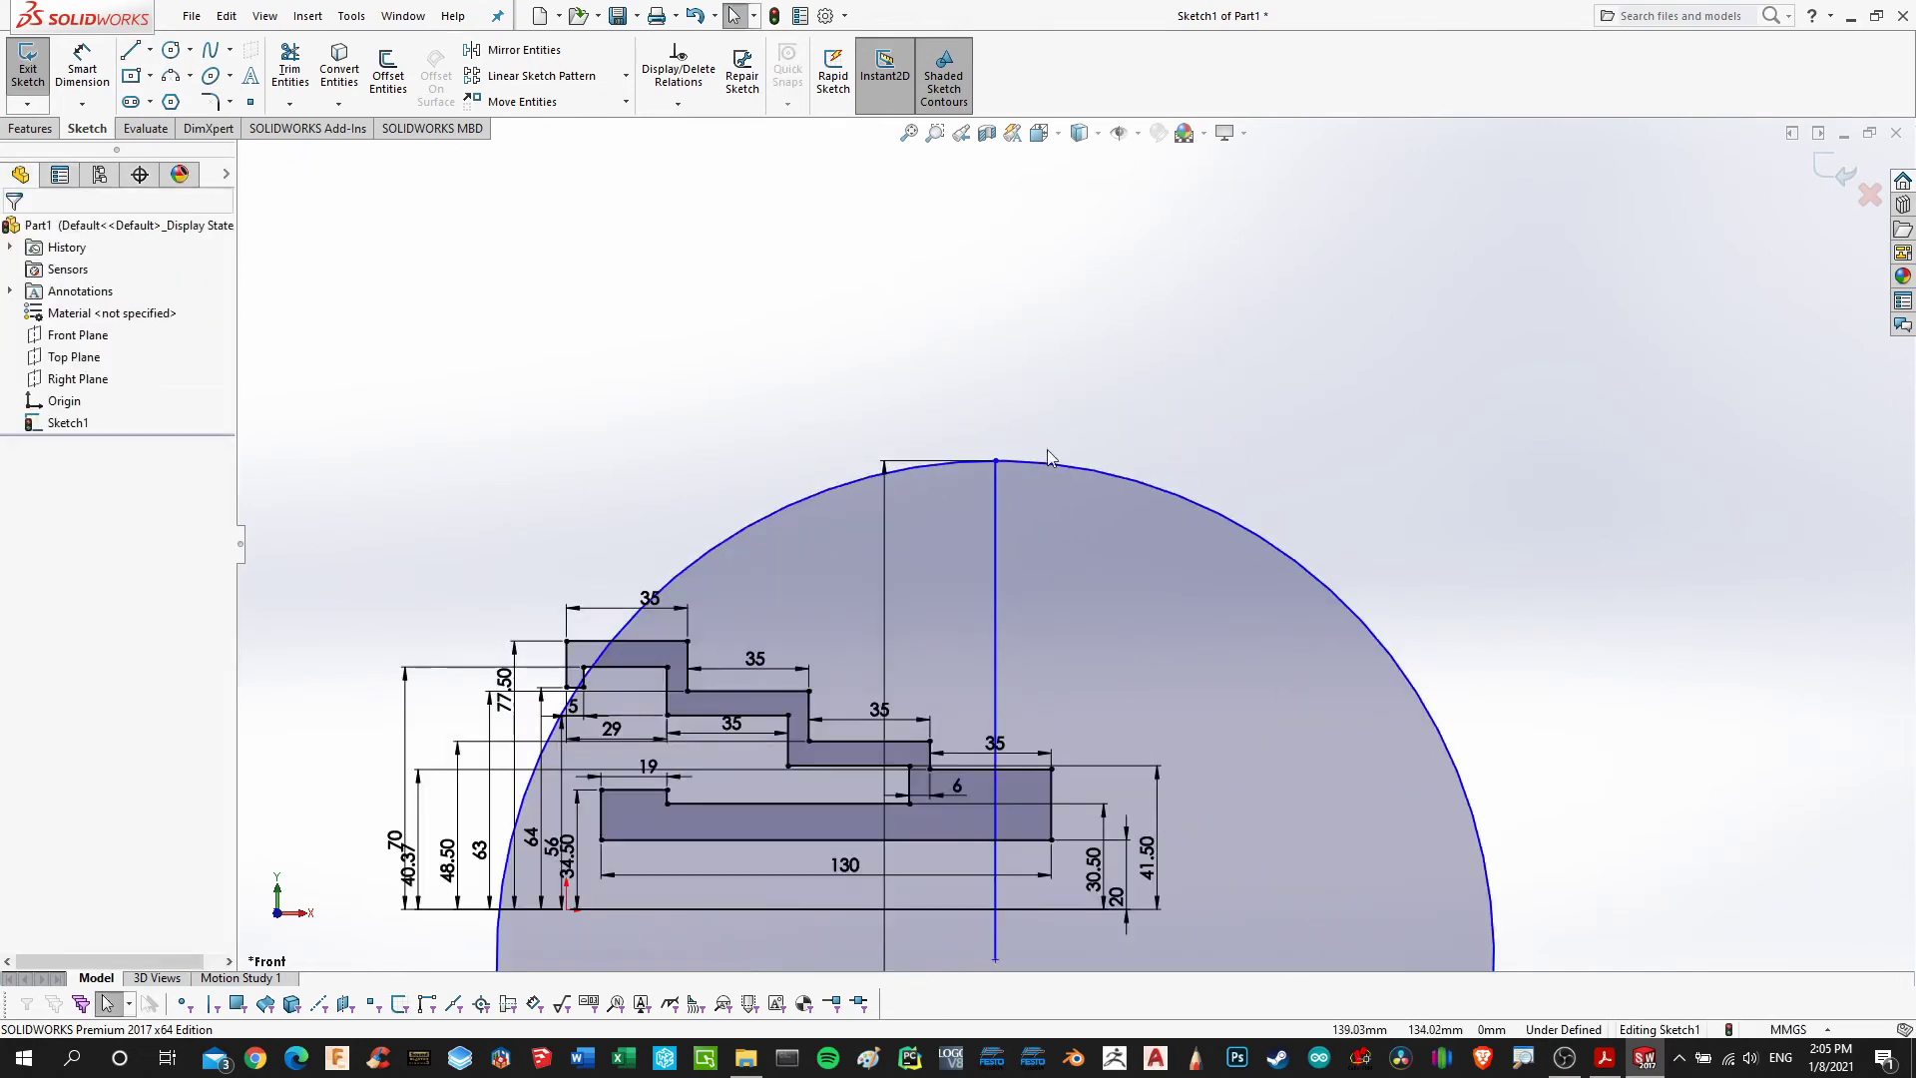
click(996, 460)
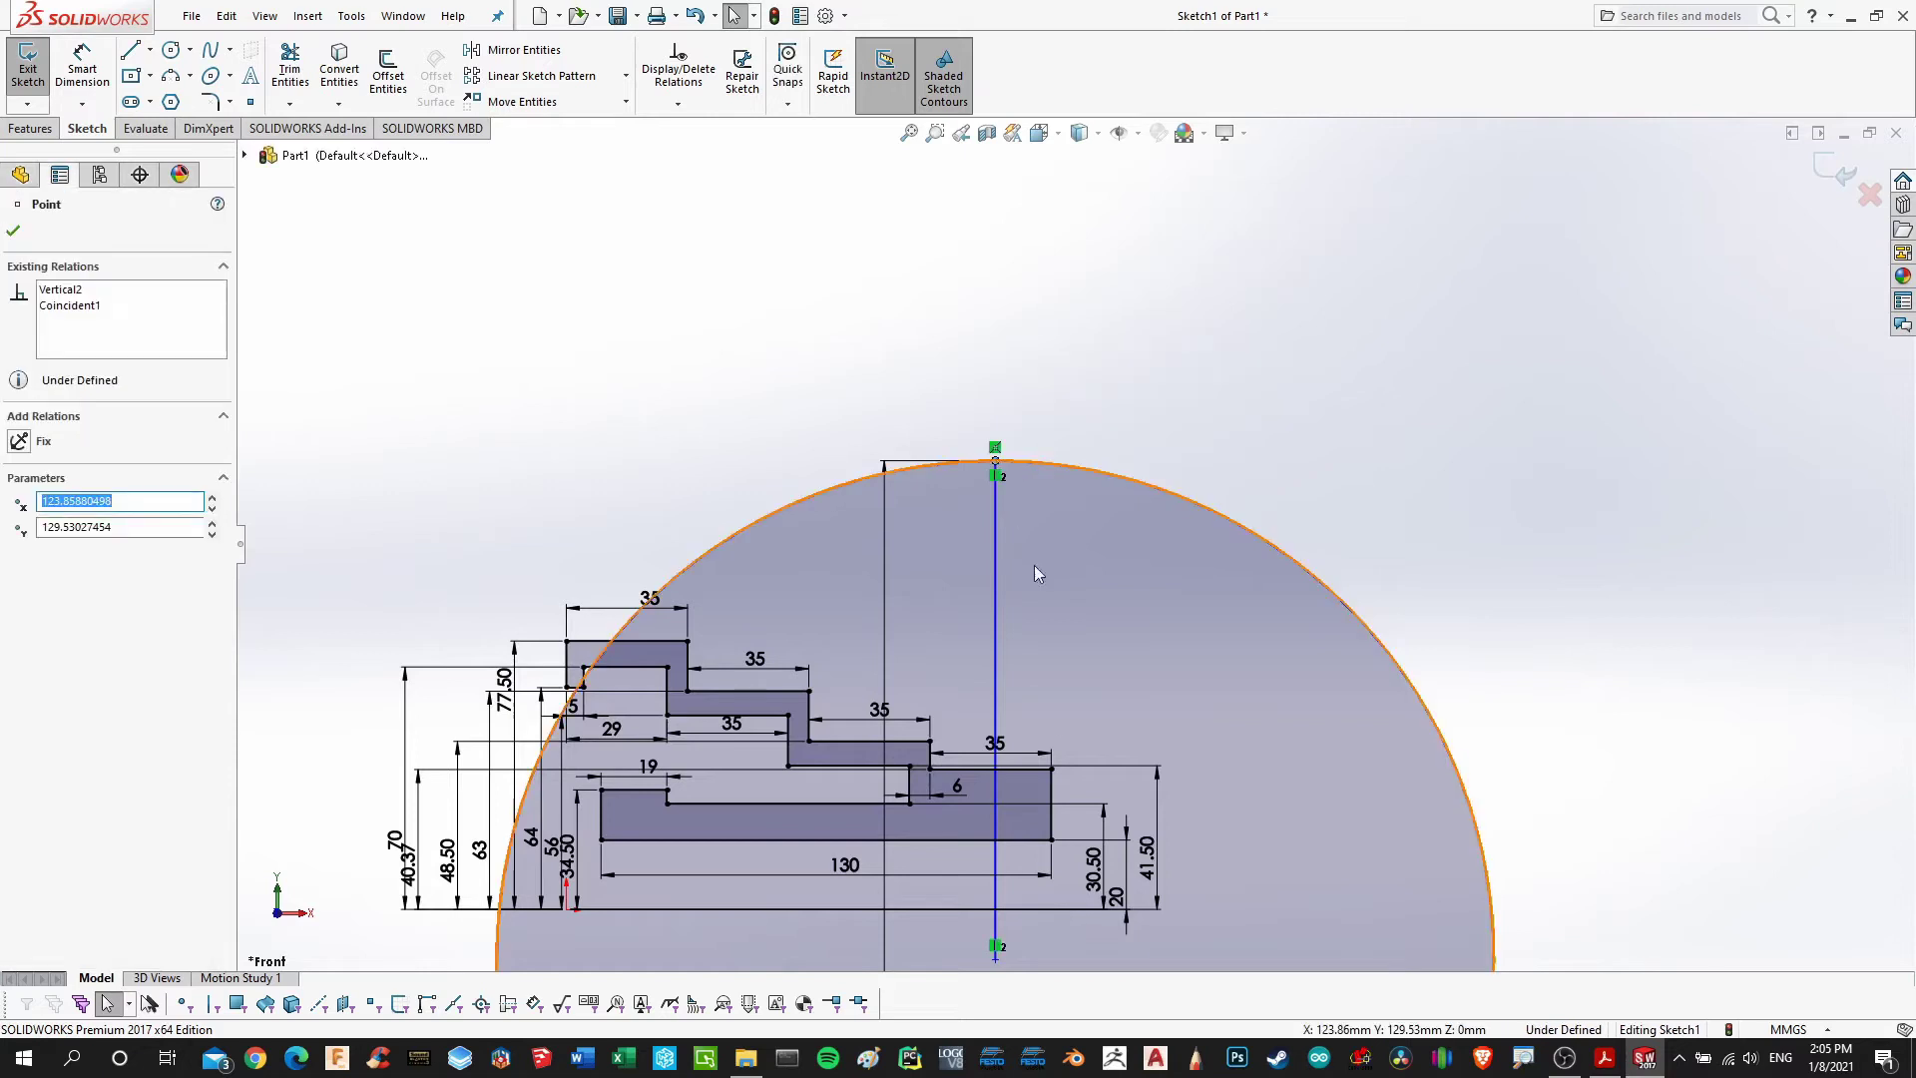
scroll(1018, 808, down, 4)
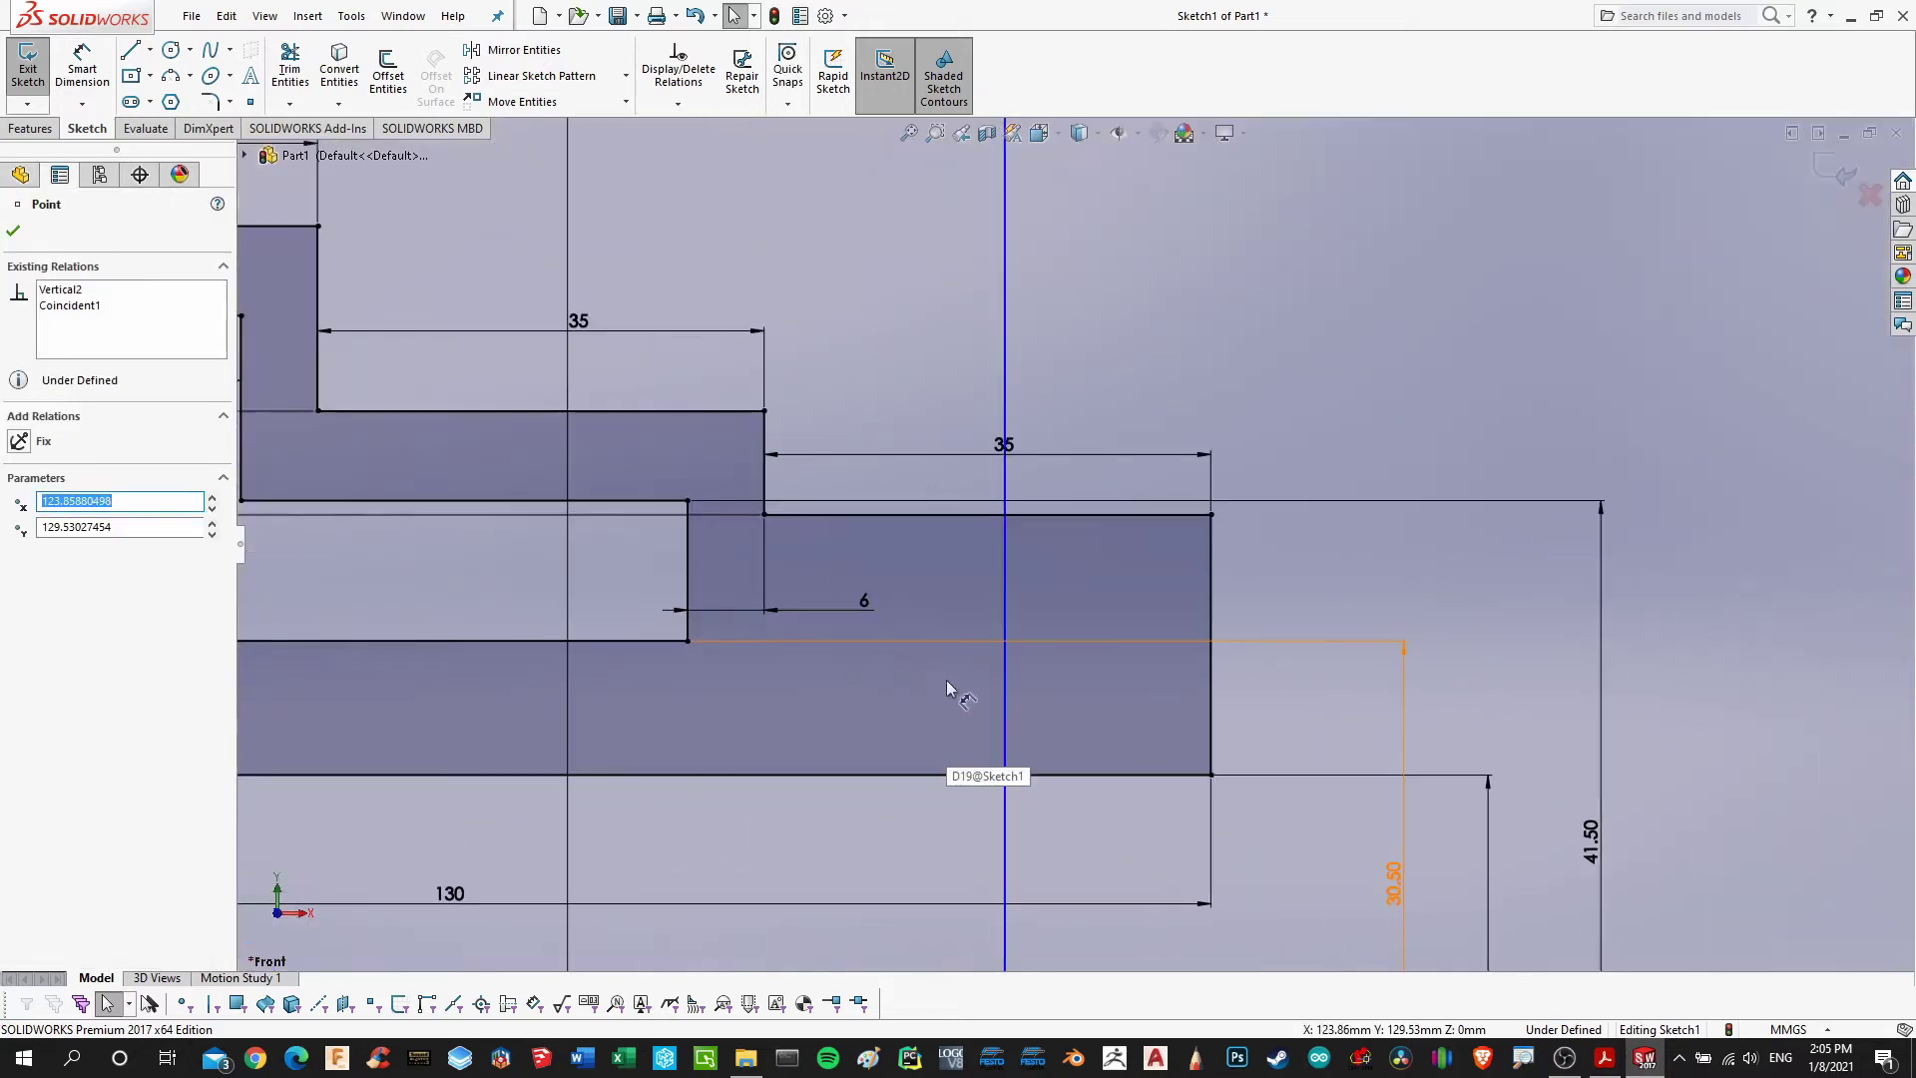
ctrl+click(987, 516)
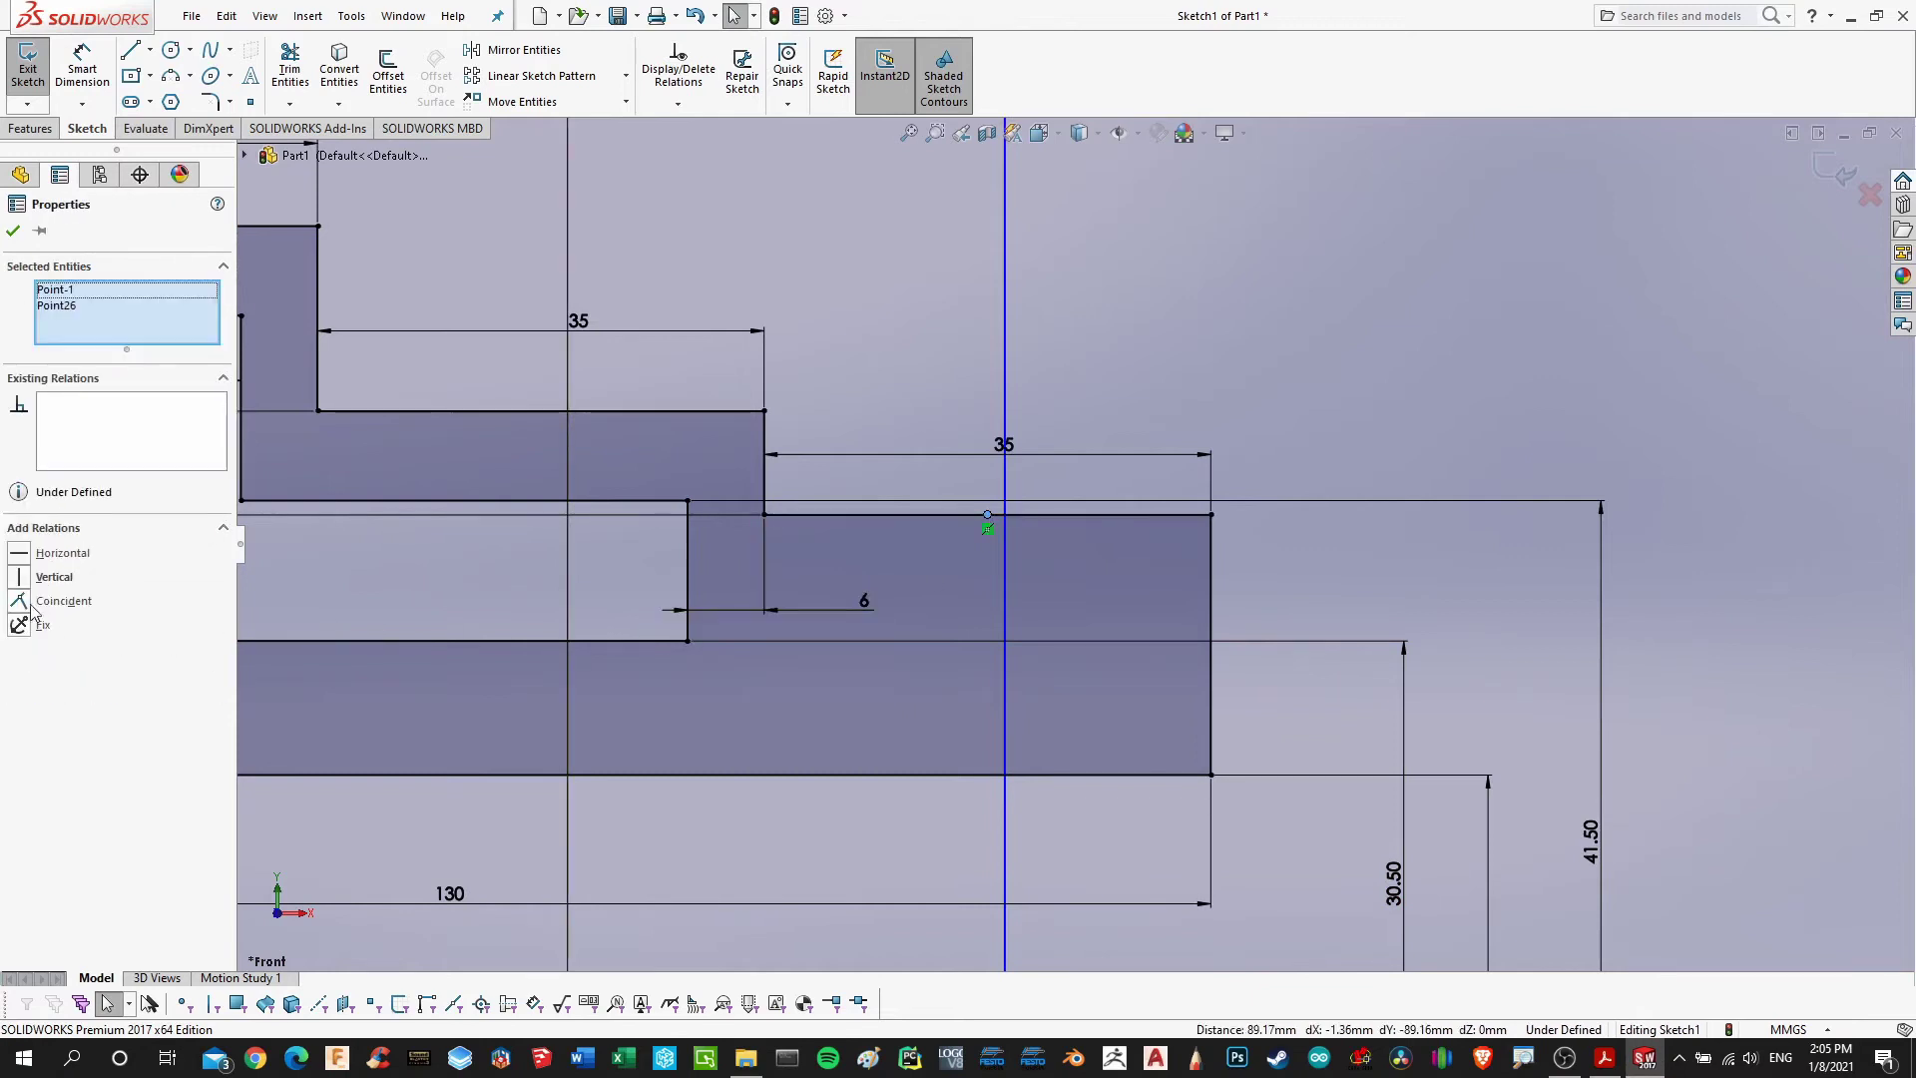
click(19, 602)
scroll(820, 440, up, 10)
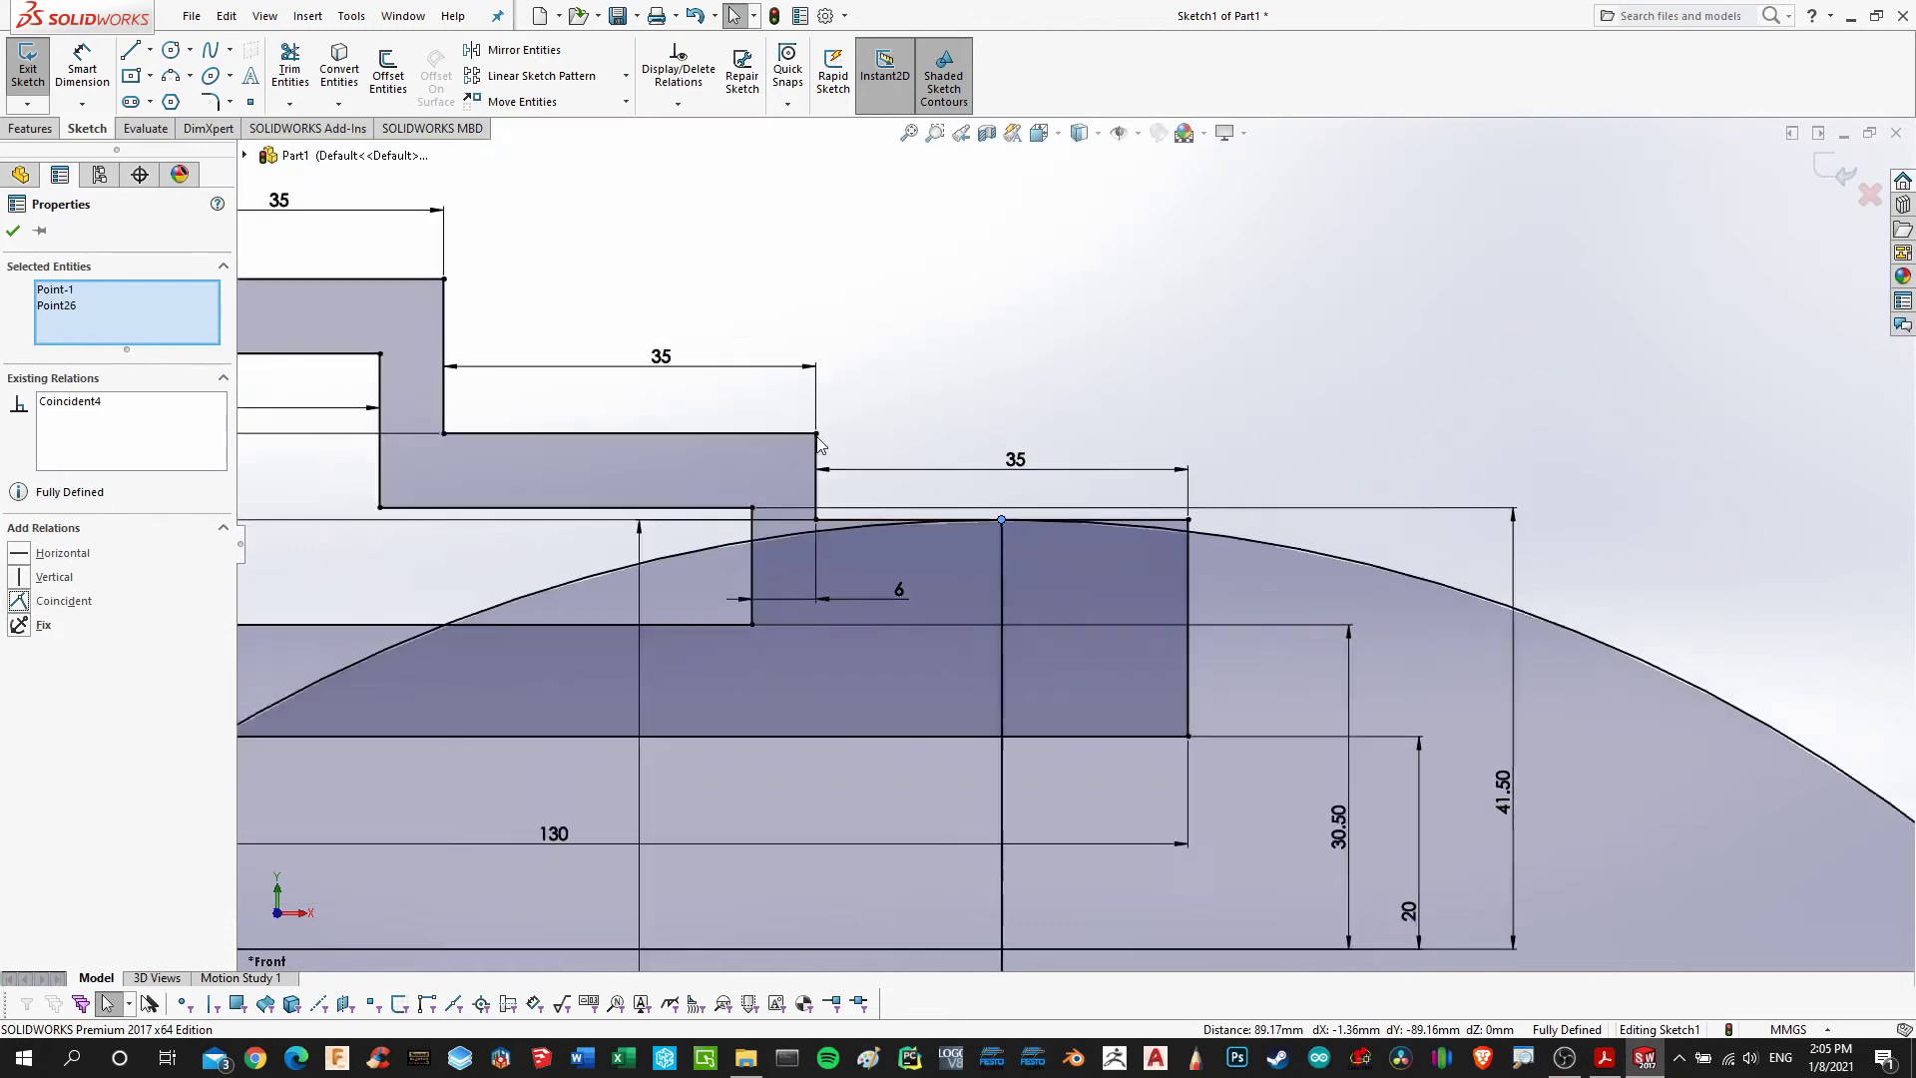
key(Escape)
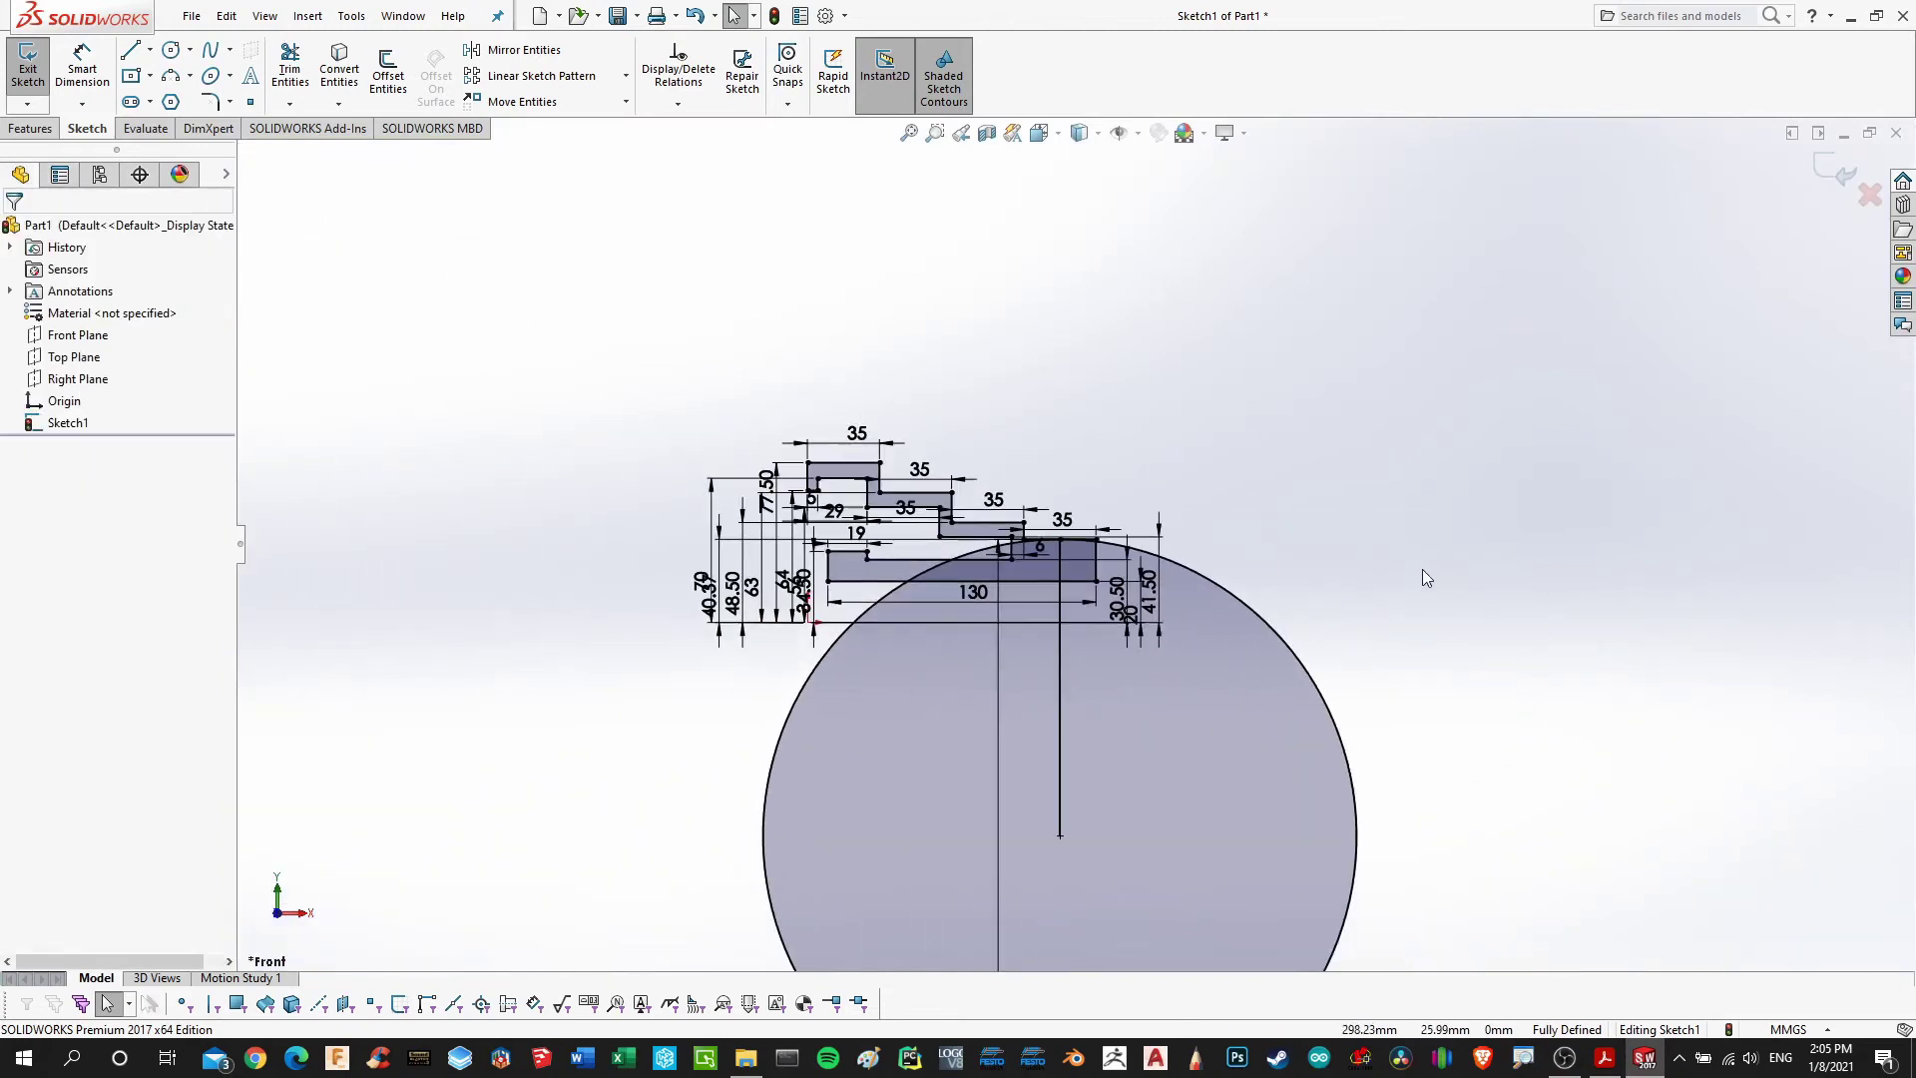
Examine how the circle meets the smallest step's profile and compare it with the crowned steps in Adobe Acrobat Reader's PDF drawing
scroll(1425, 577, down, 3)
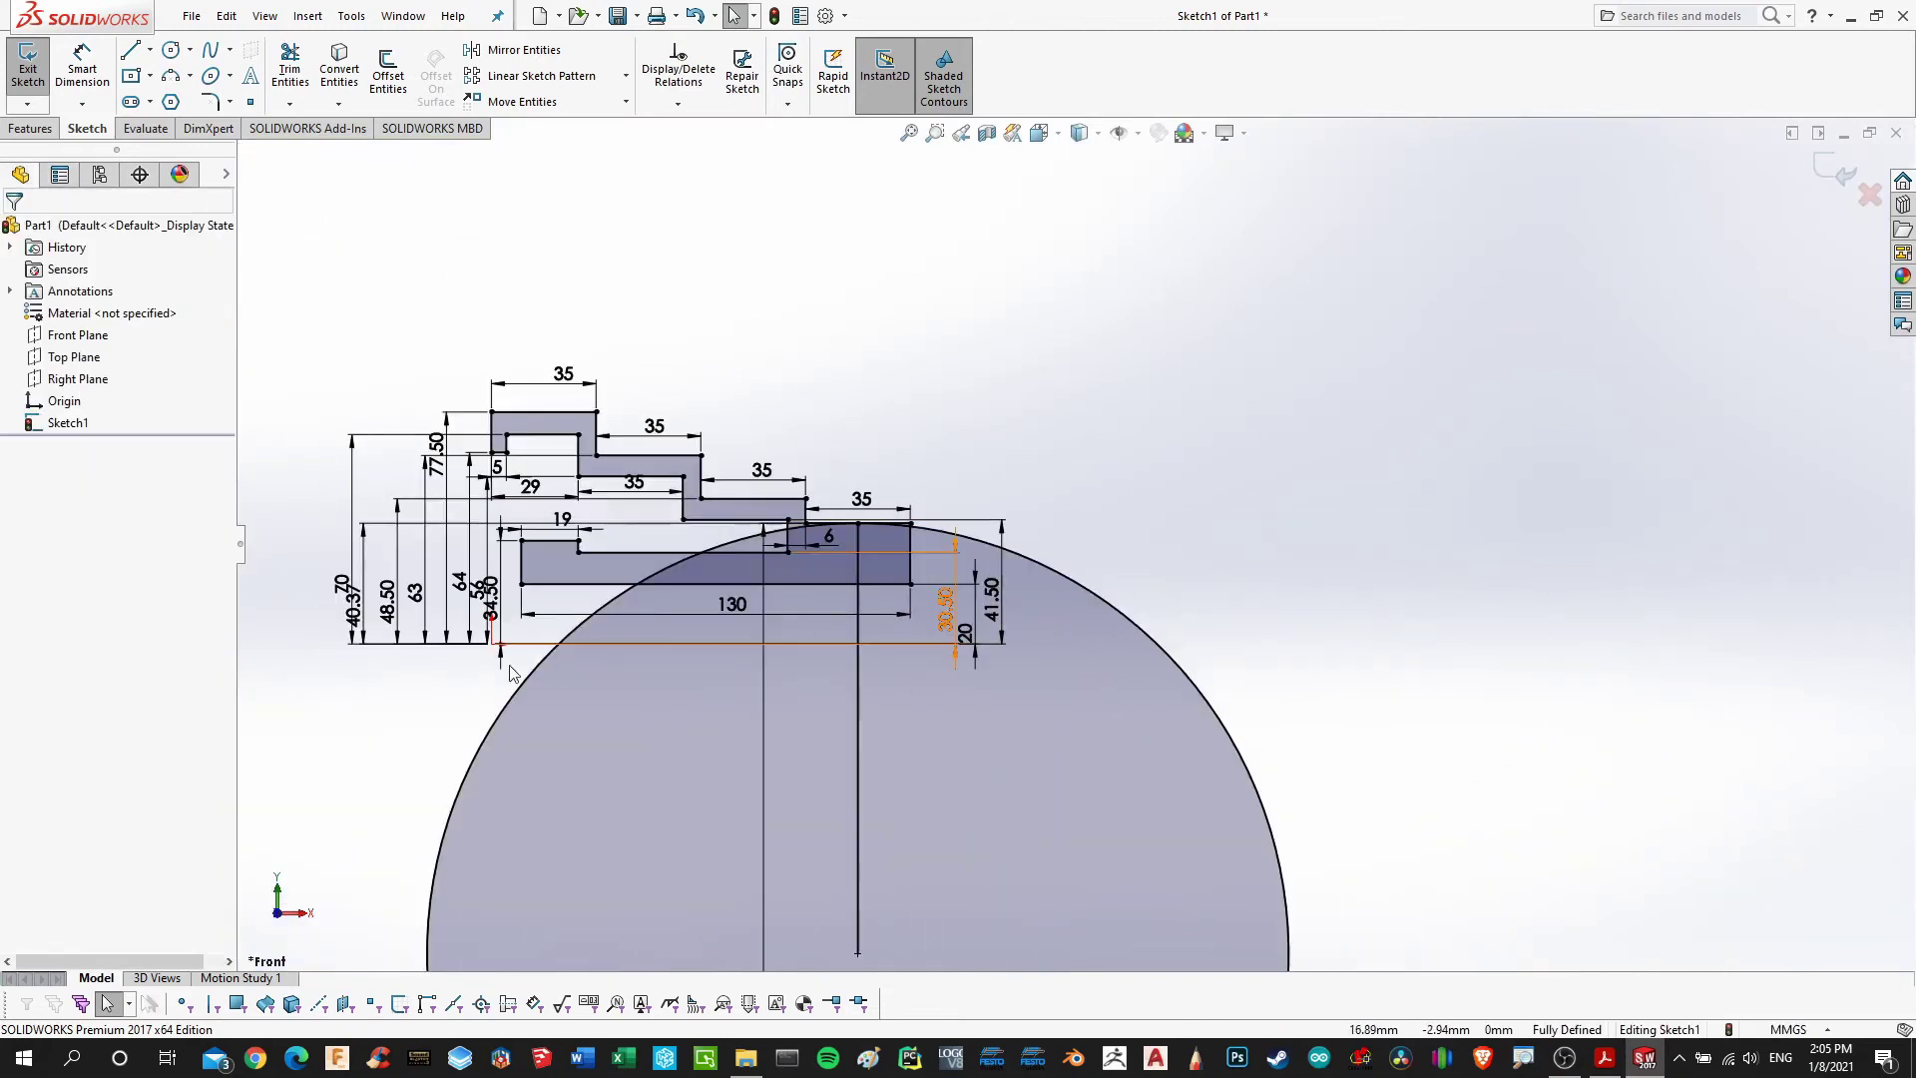
scroll(564, 666, down, 3)
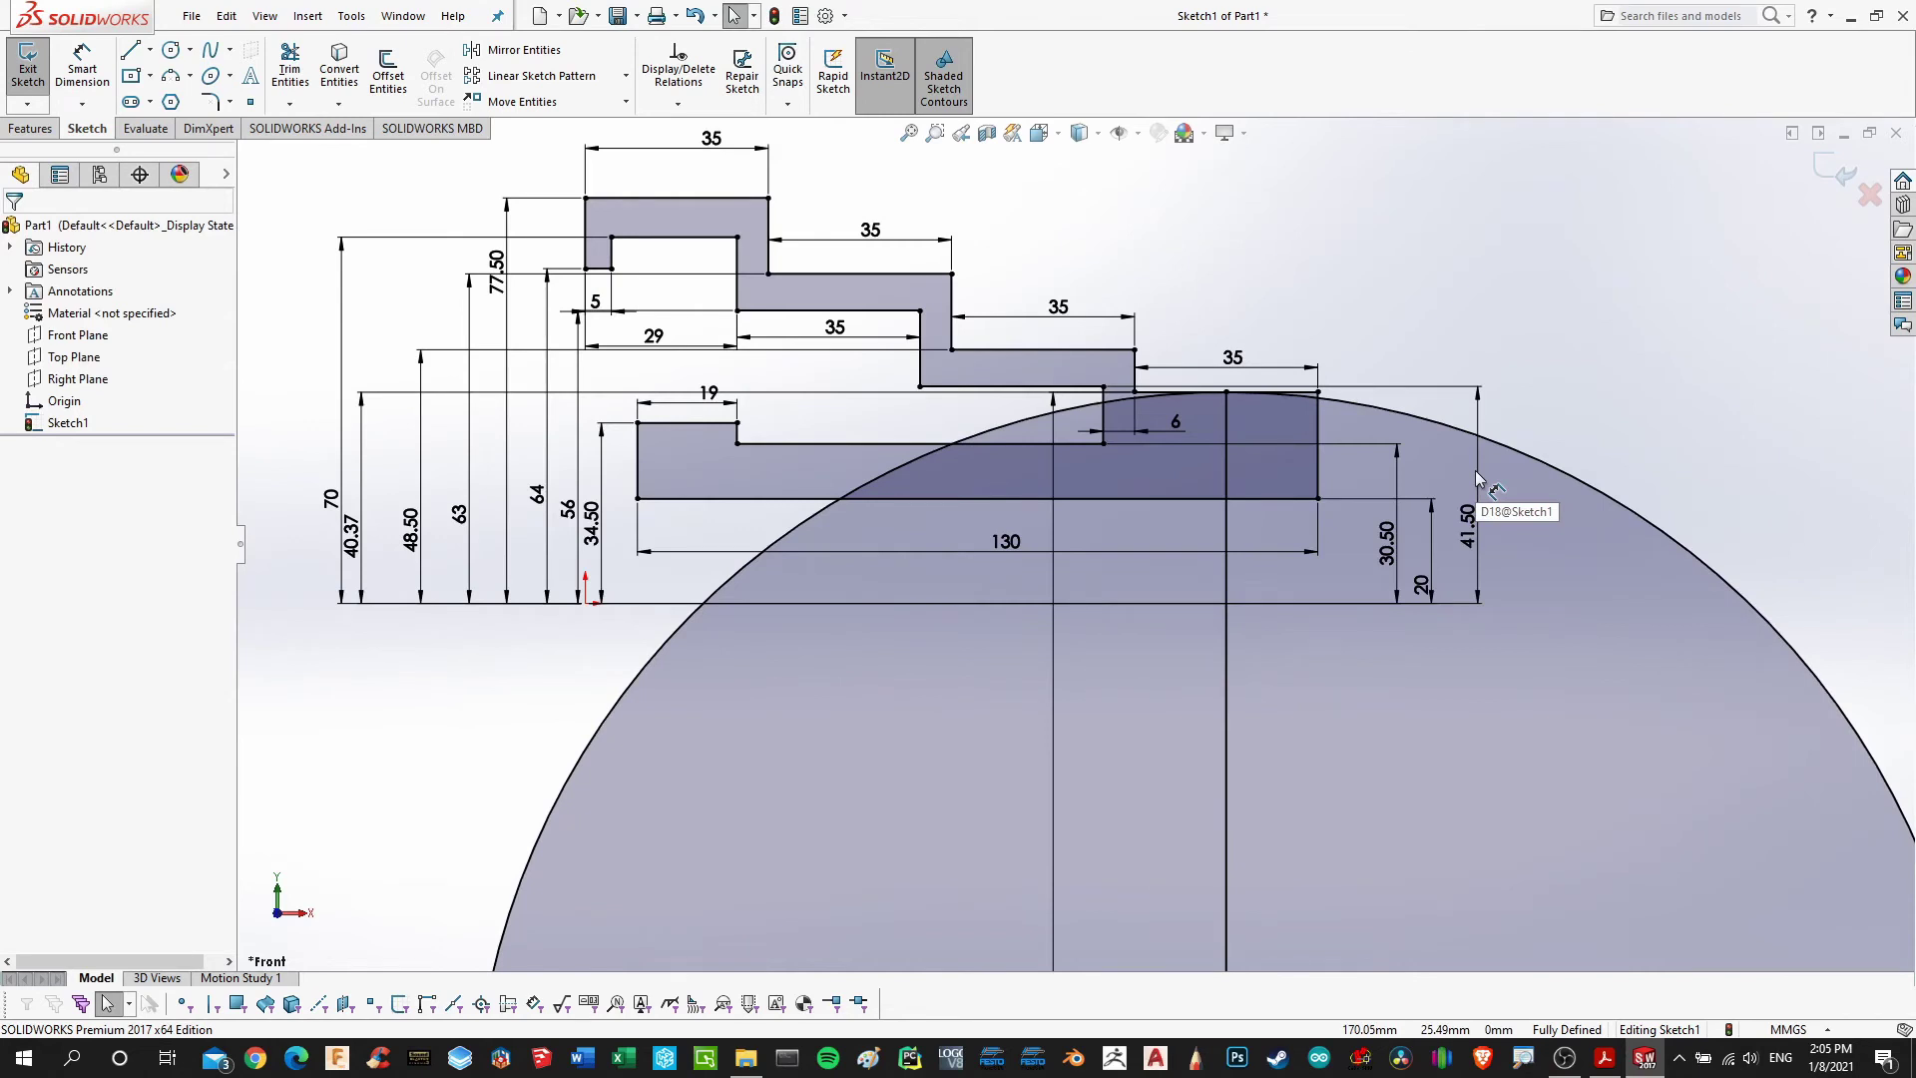
scroll(1336, 235, down, 2)
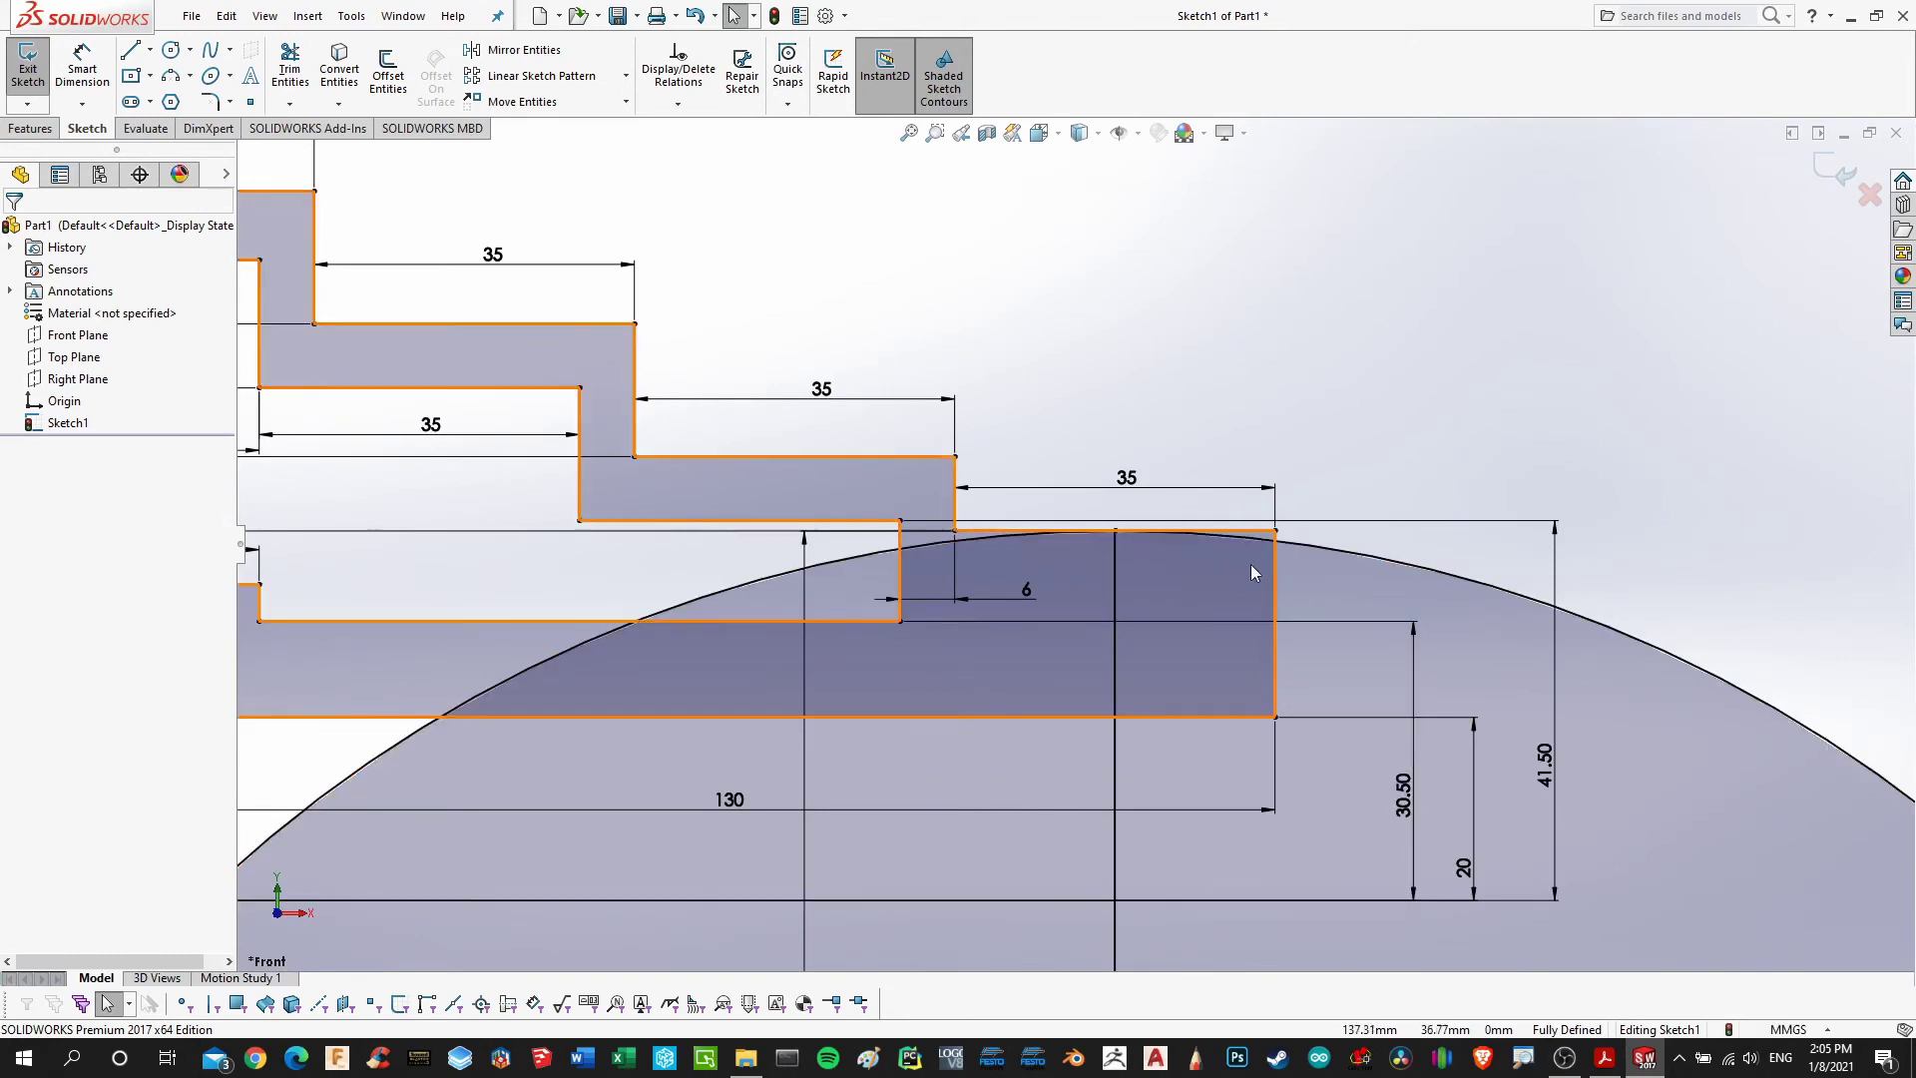
scroll(1248, 547, down, 2)
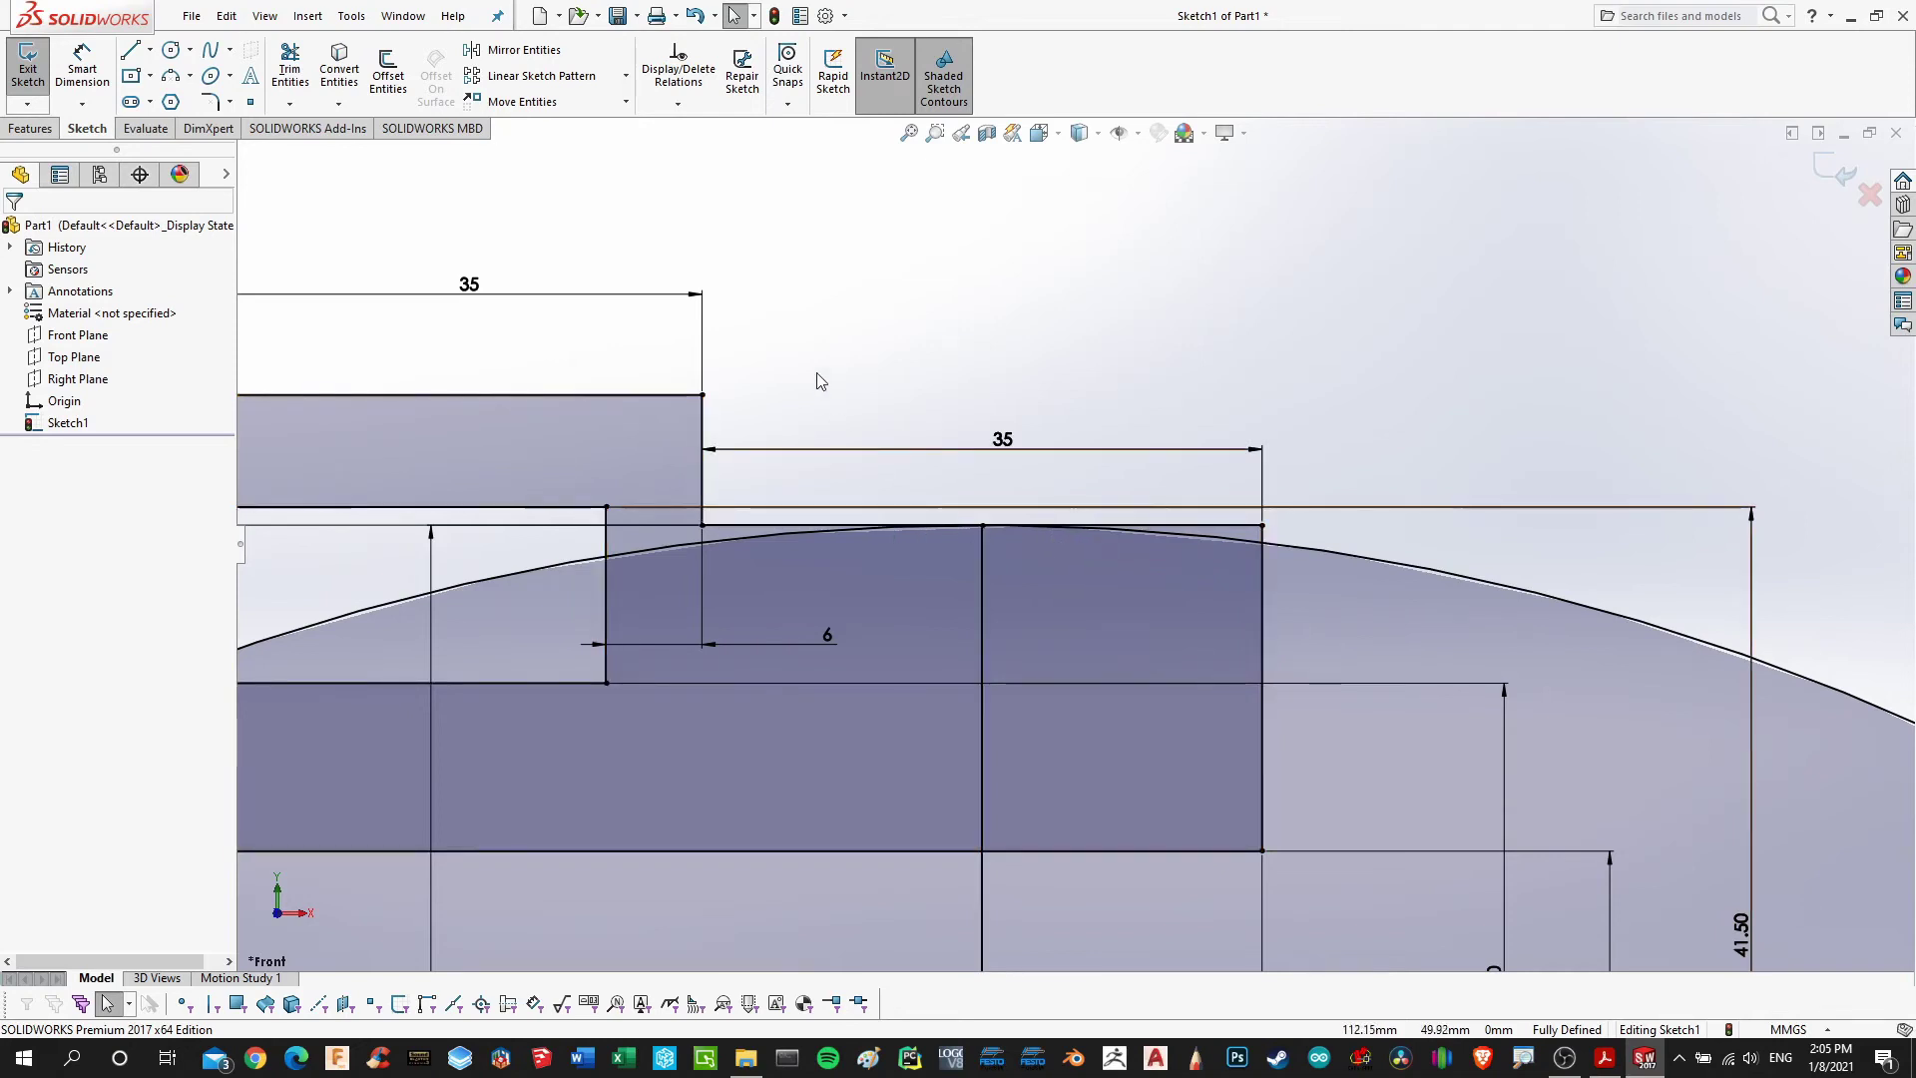
scroll(764, 549, down, 3)
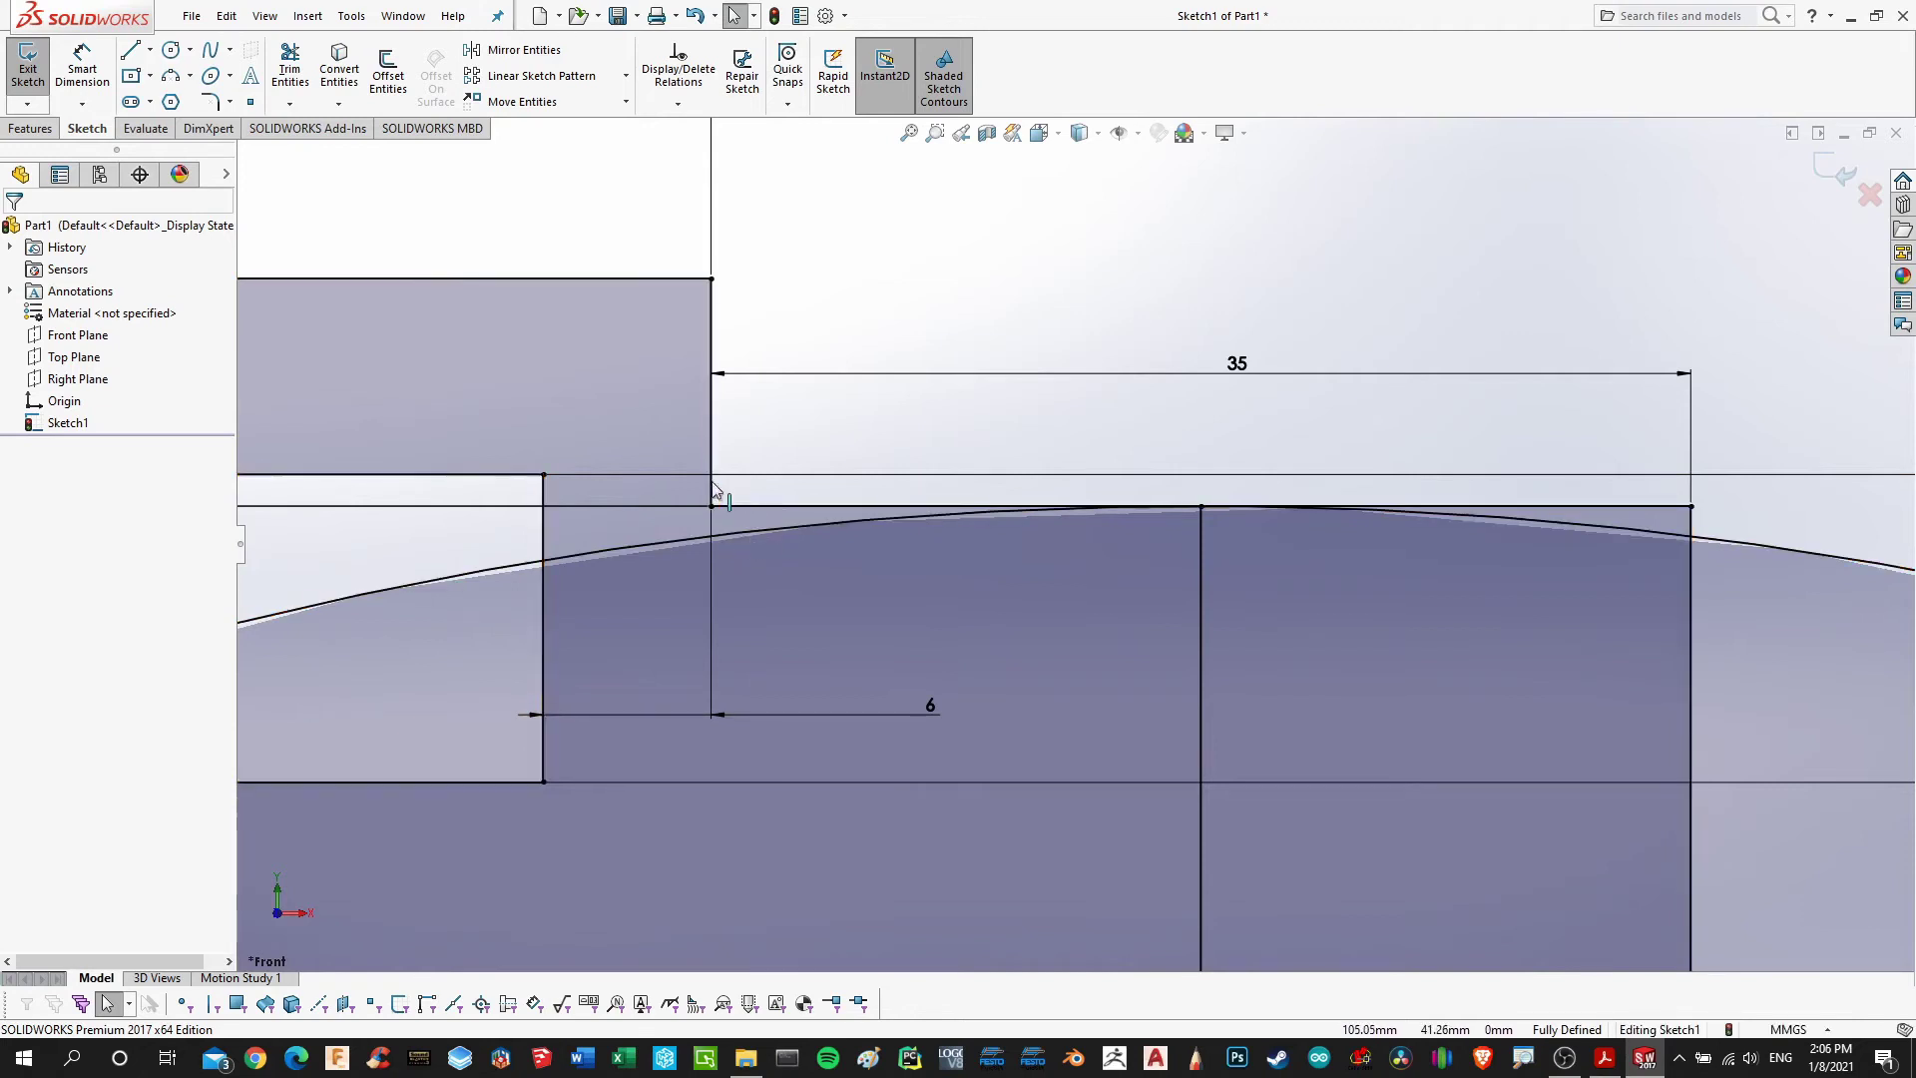
click(1605, 1058)
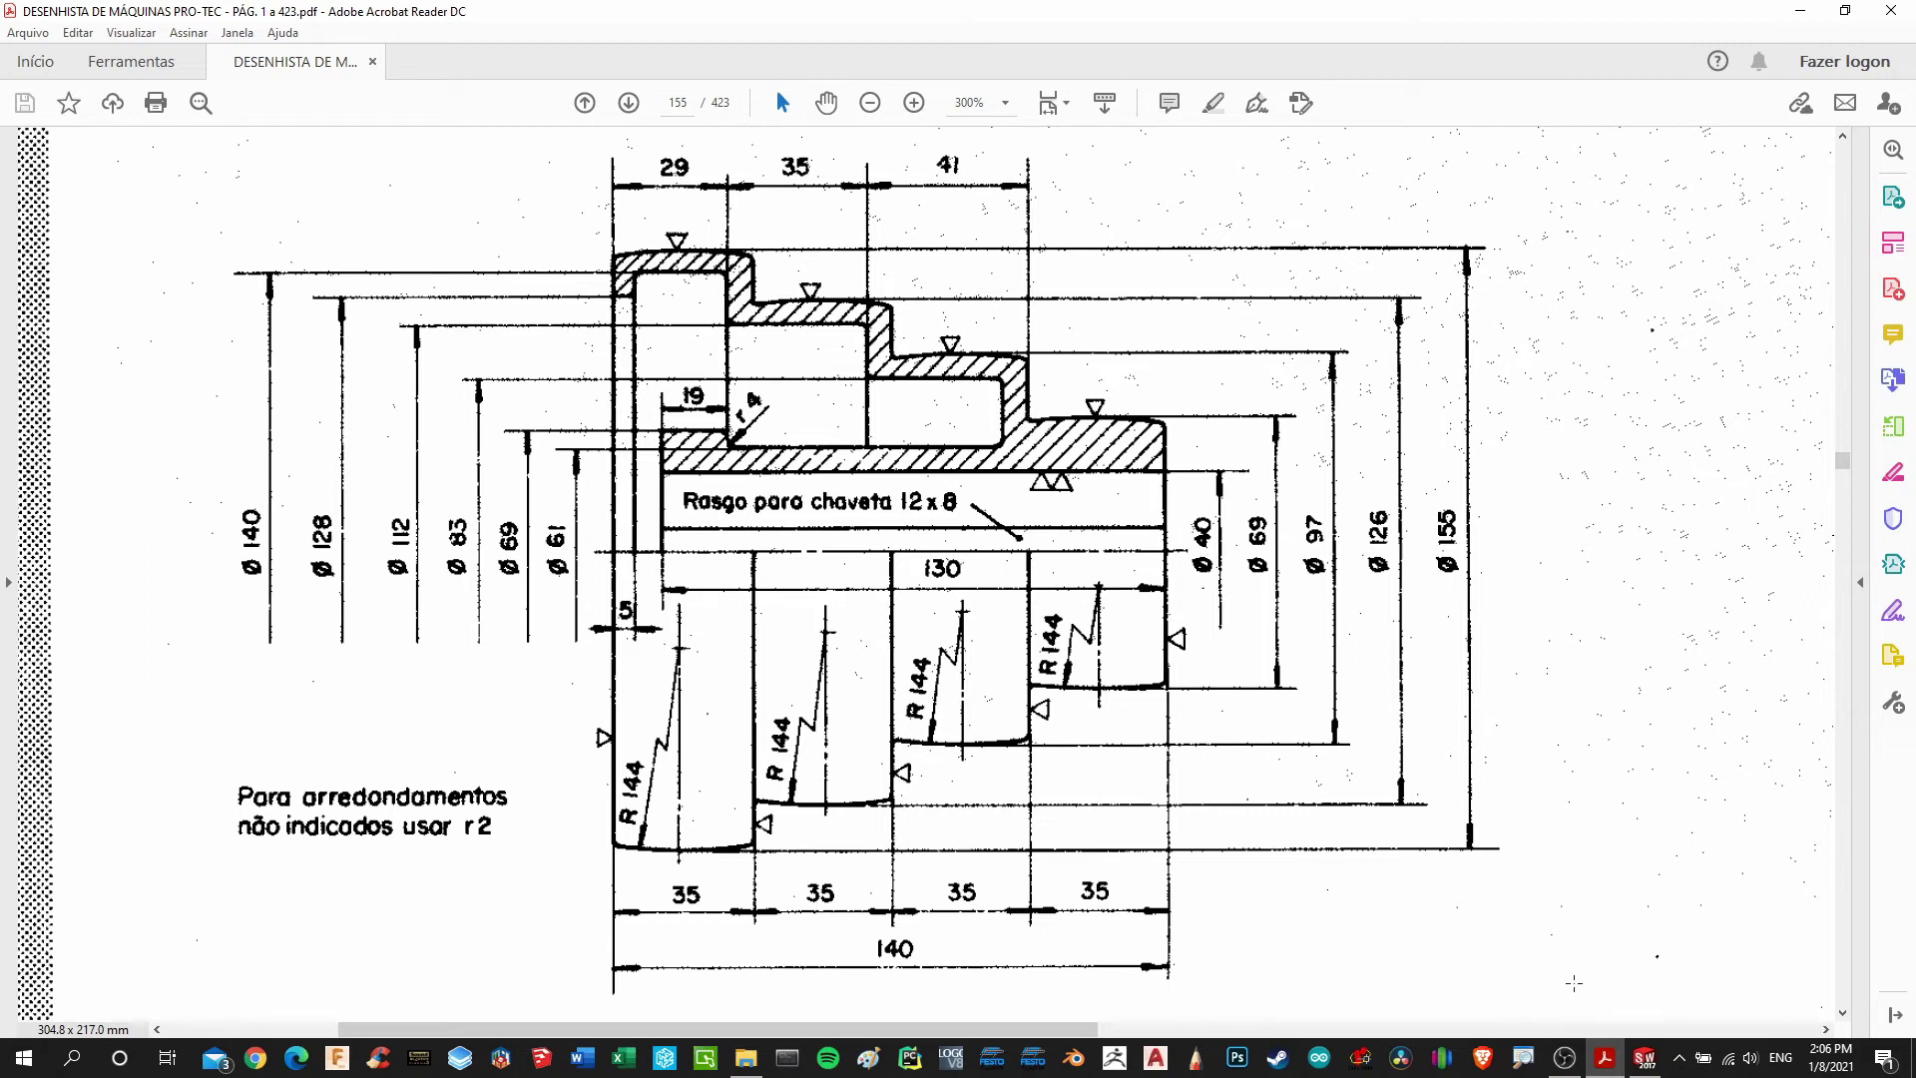
click(1645, 1058)
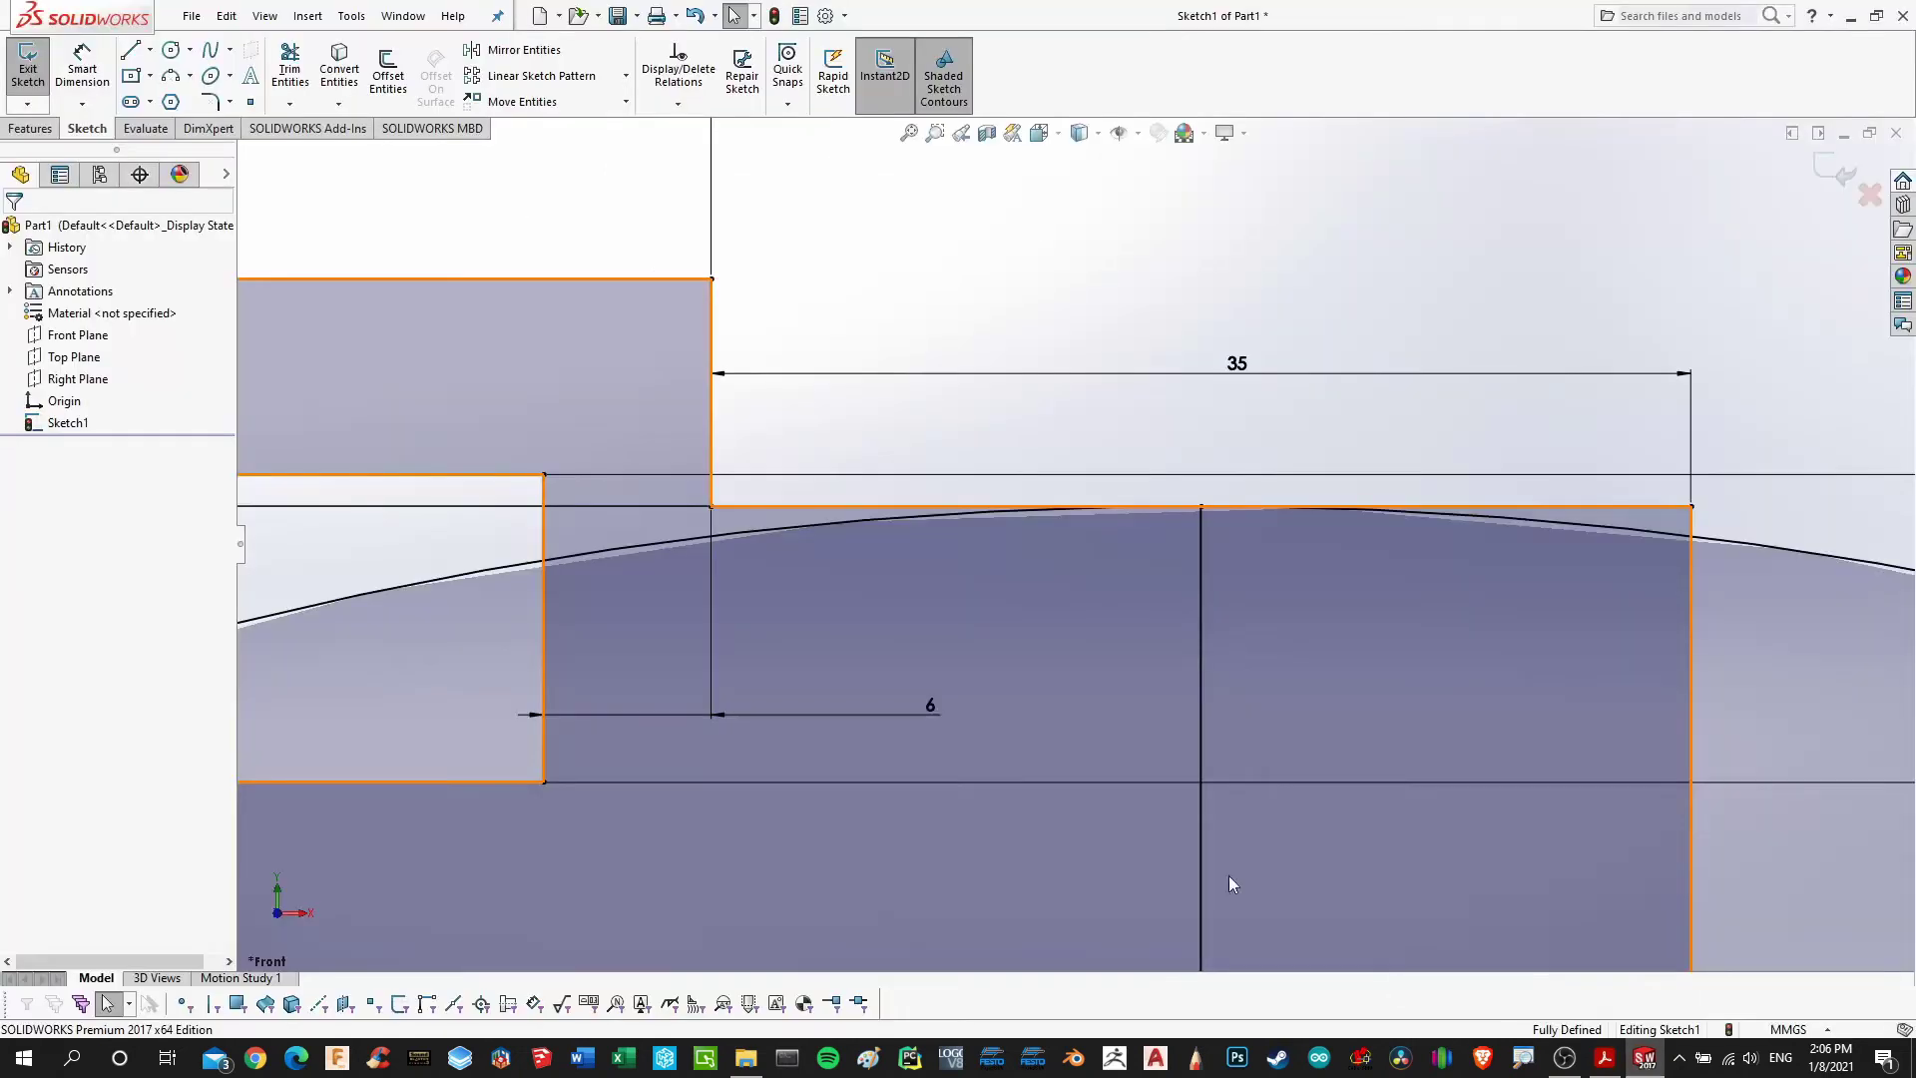
Start the Extend Entities command for the profile lines around the smallest step
click(289, 104)
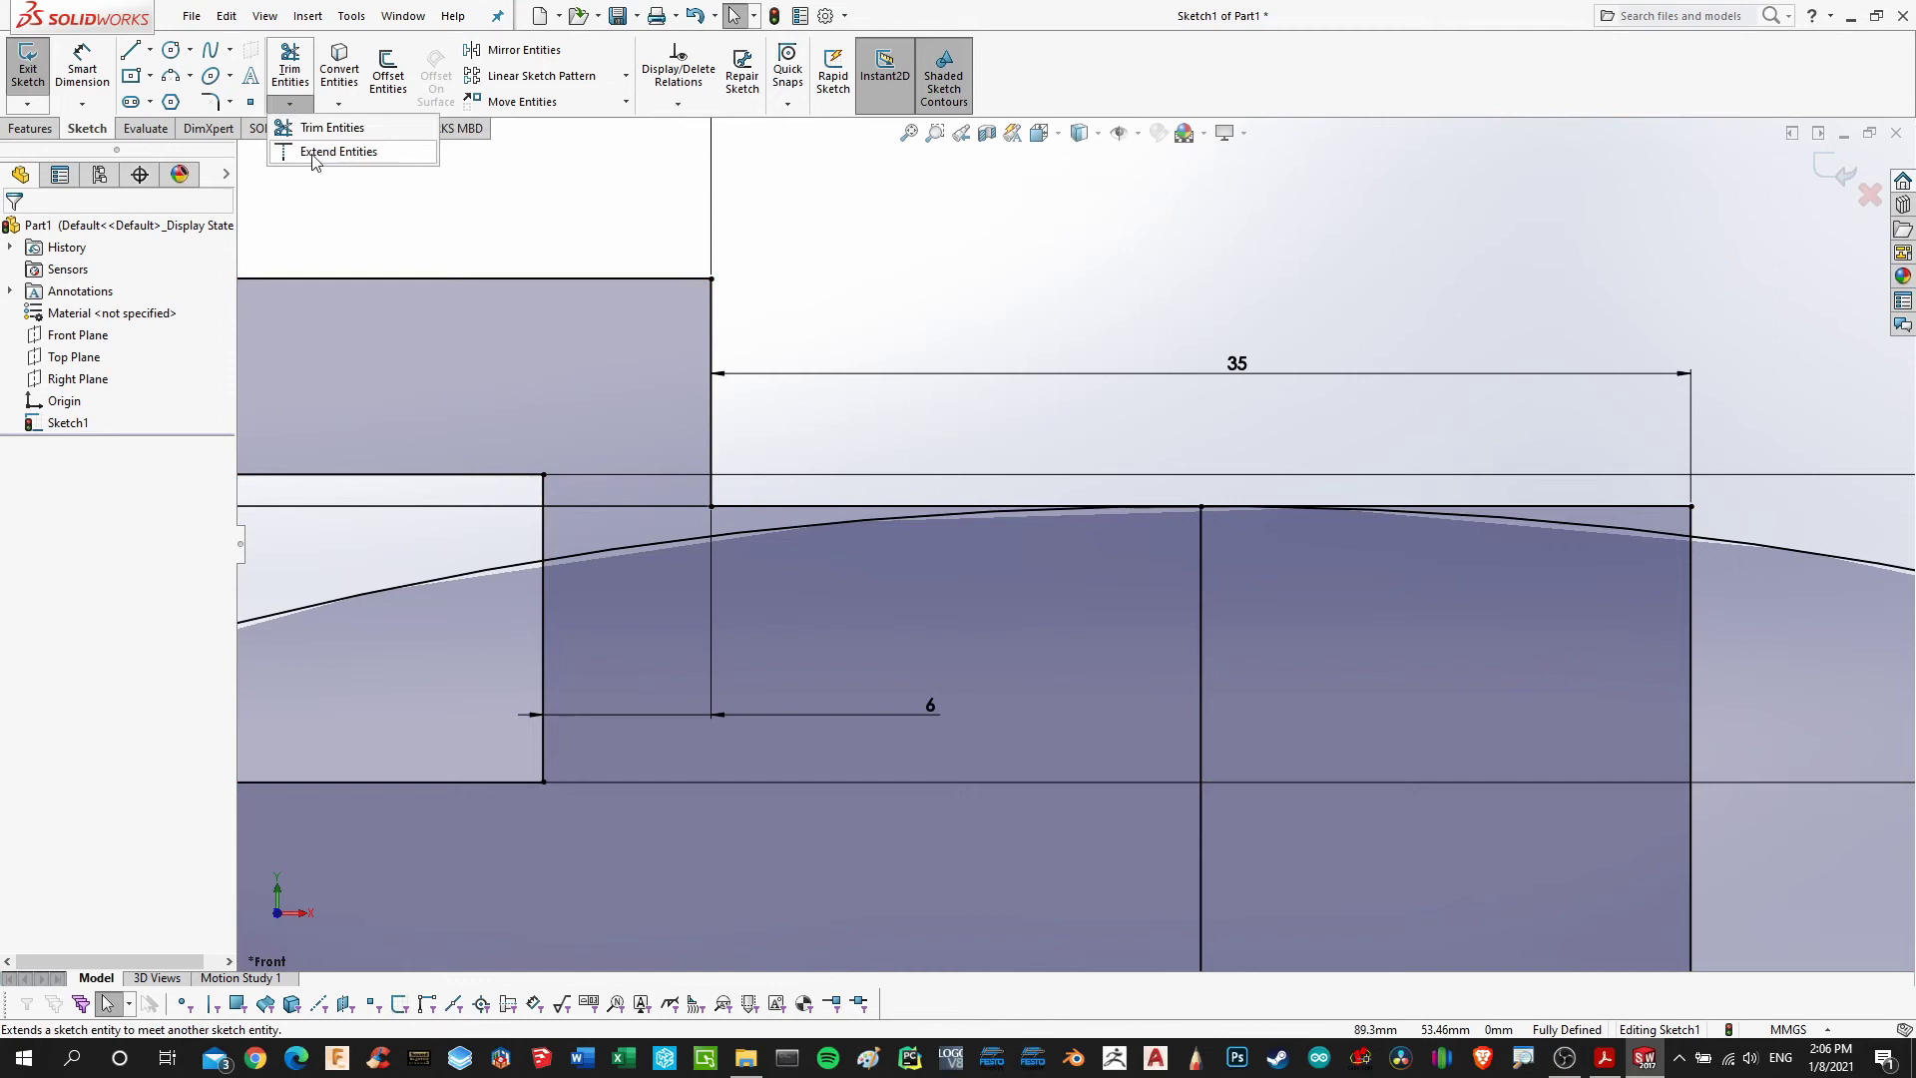
click(313, 153)
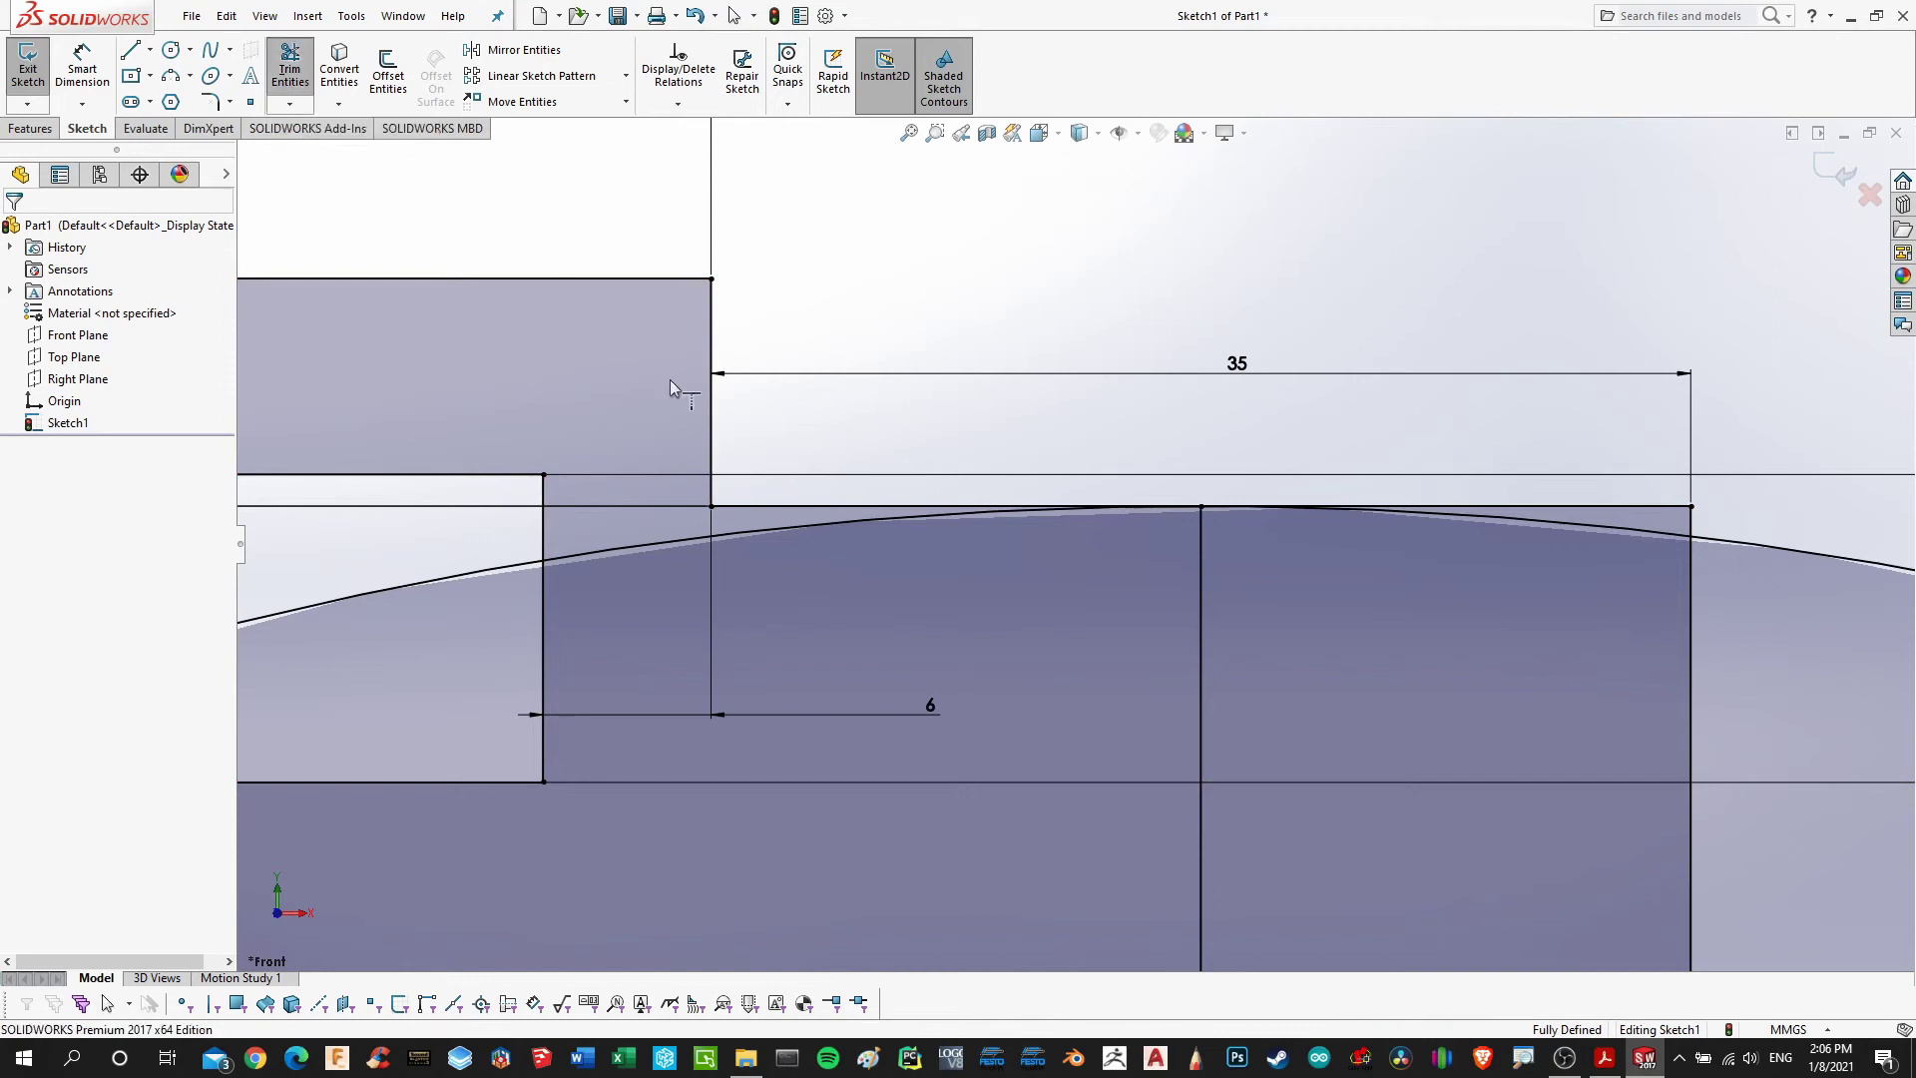
Extend the lowest step's left wall down to the large circle, and trim away the flat top line above the arc using Trim to closest
click(712, 498)
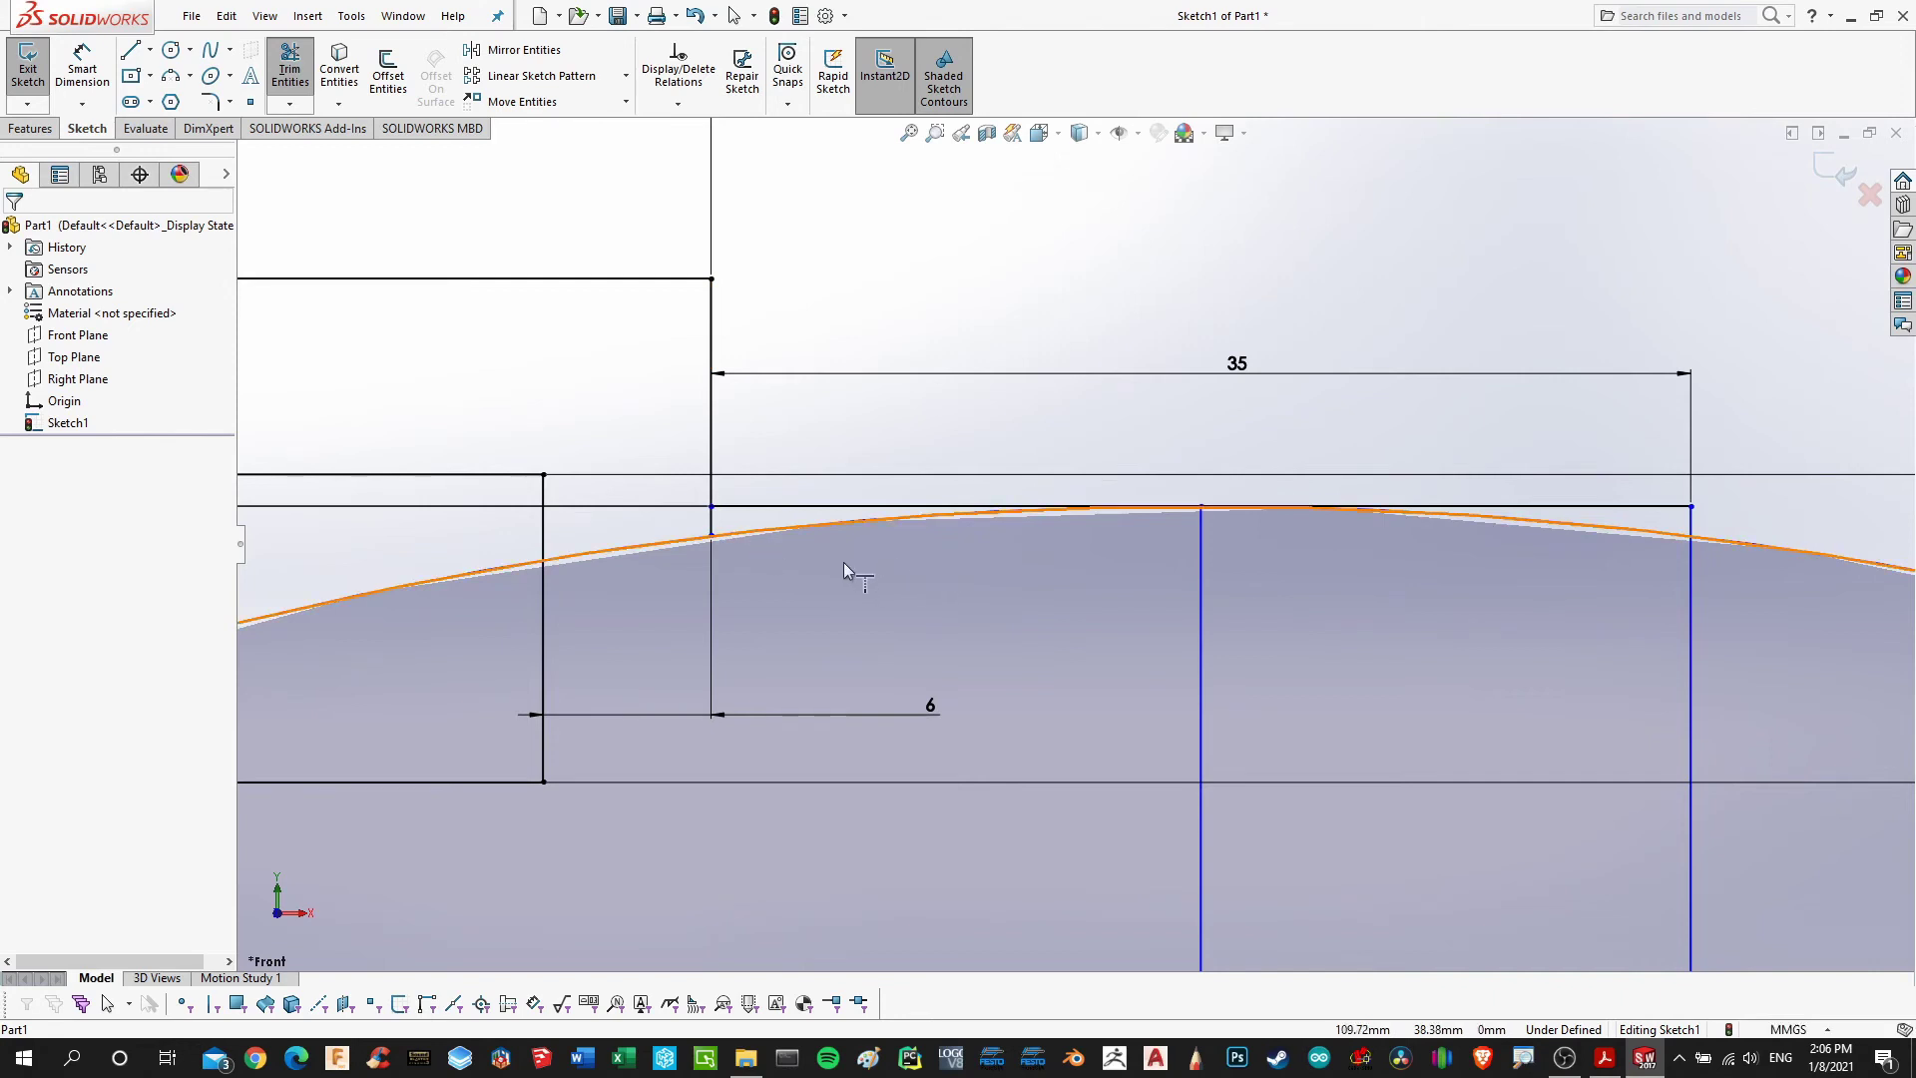
key(Escape)
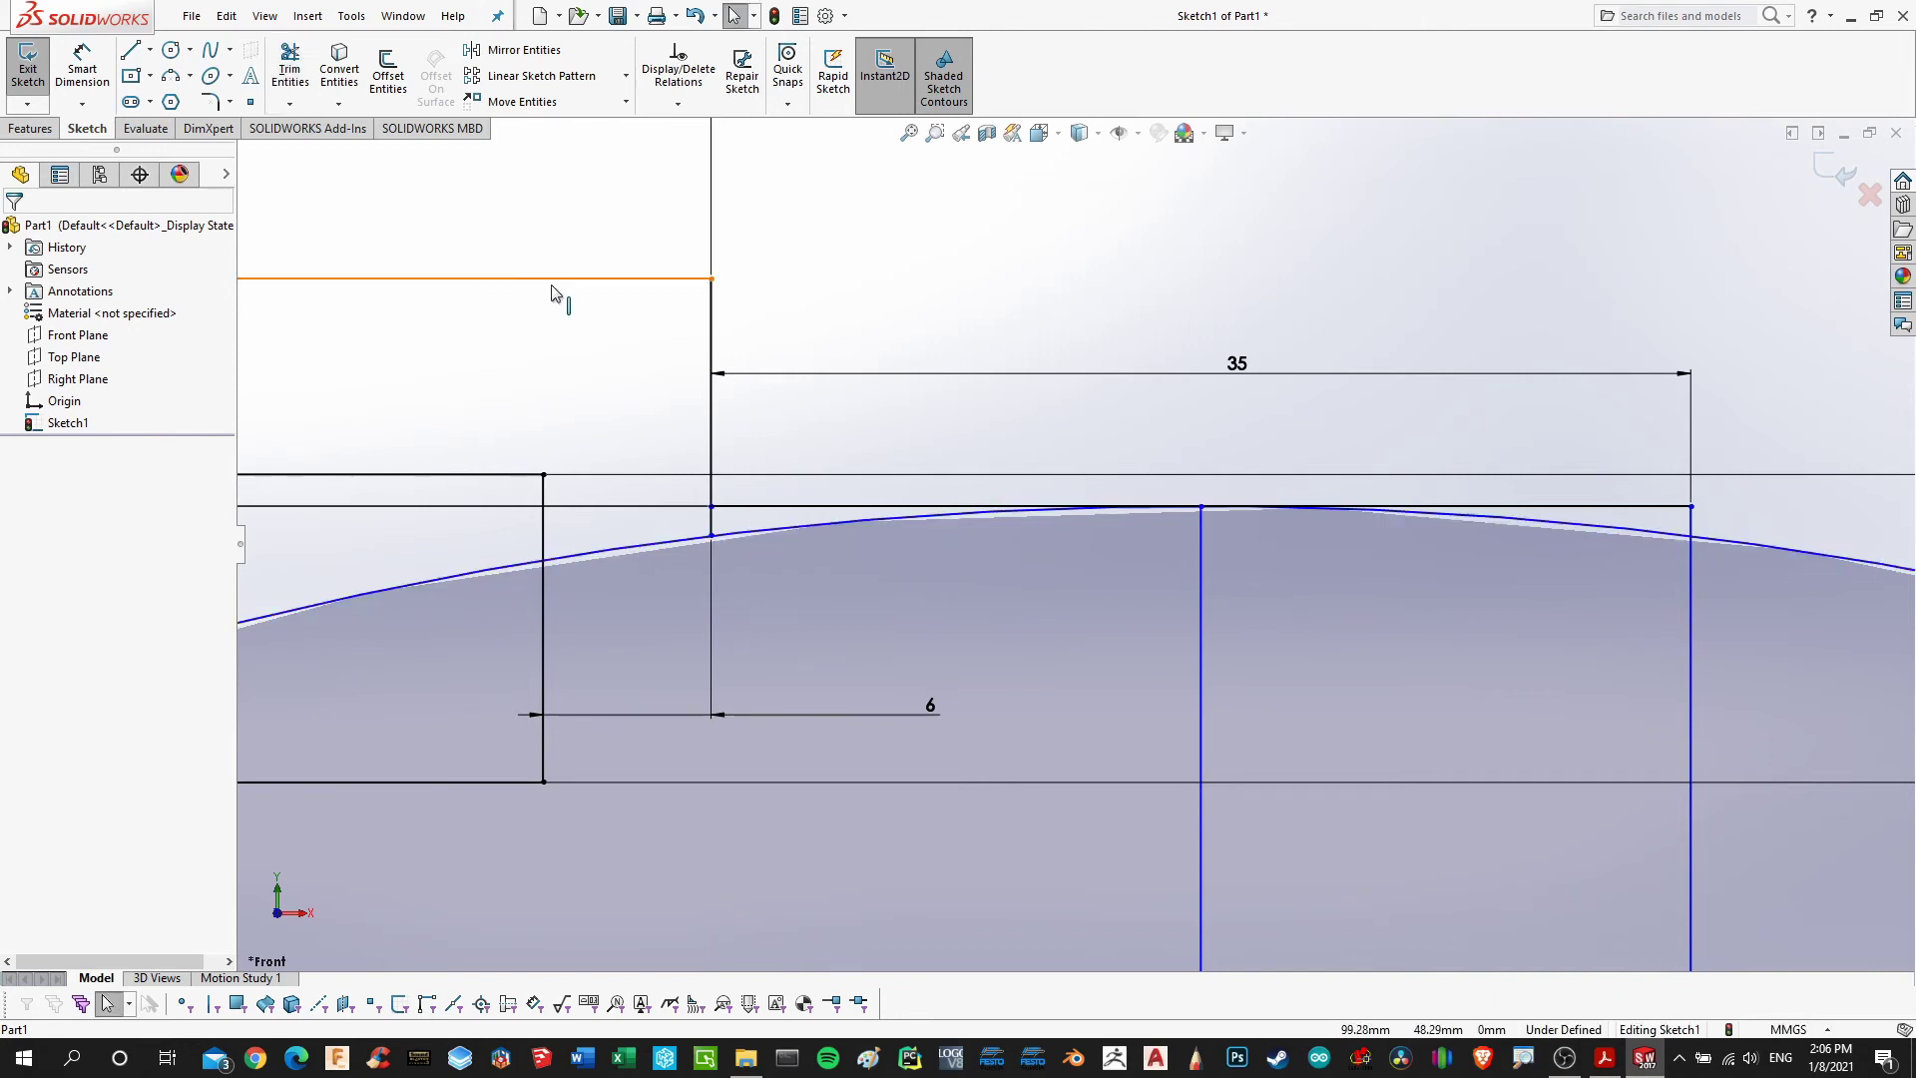
click(291, 67)
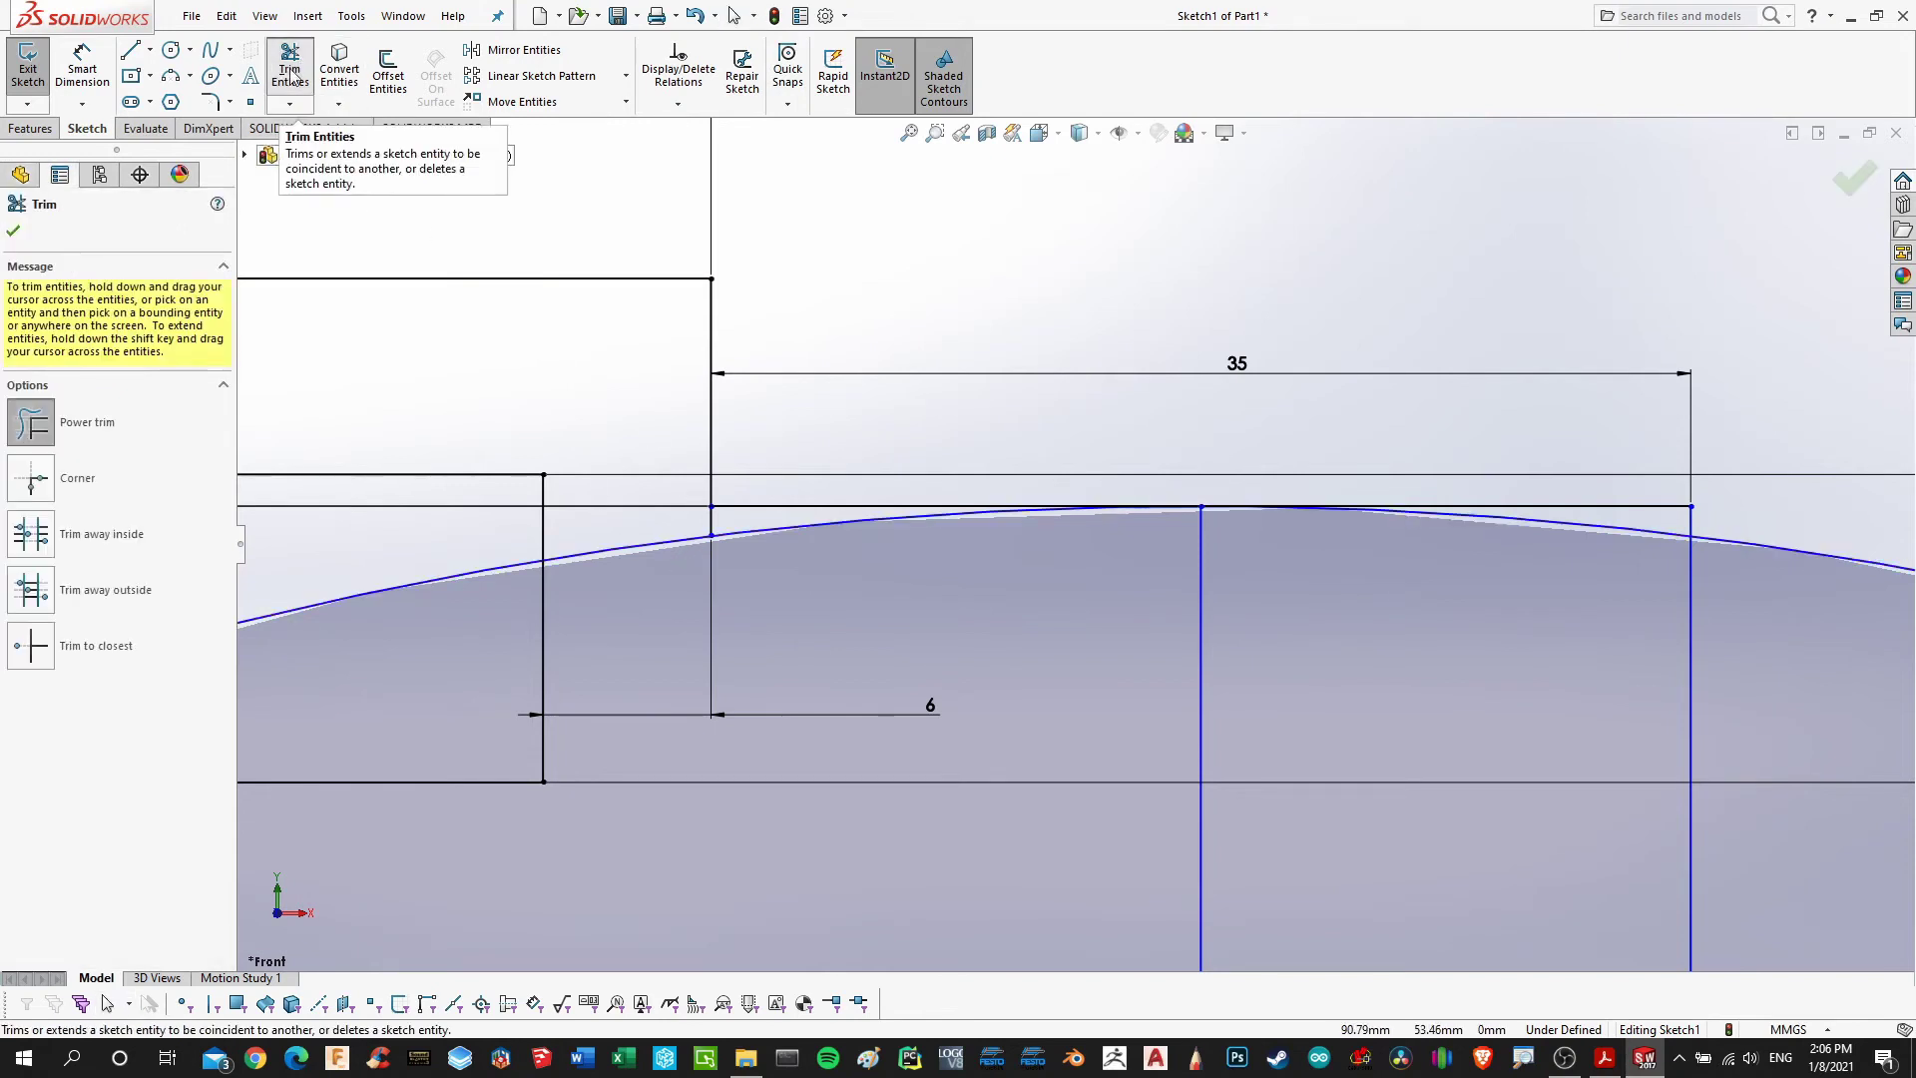
click(29, 648)
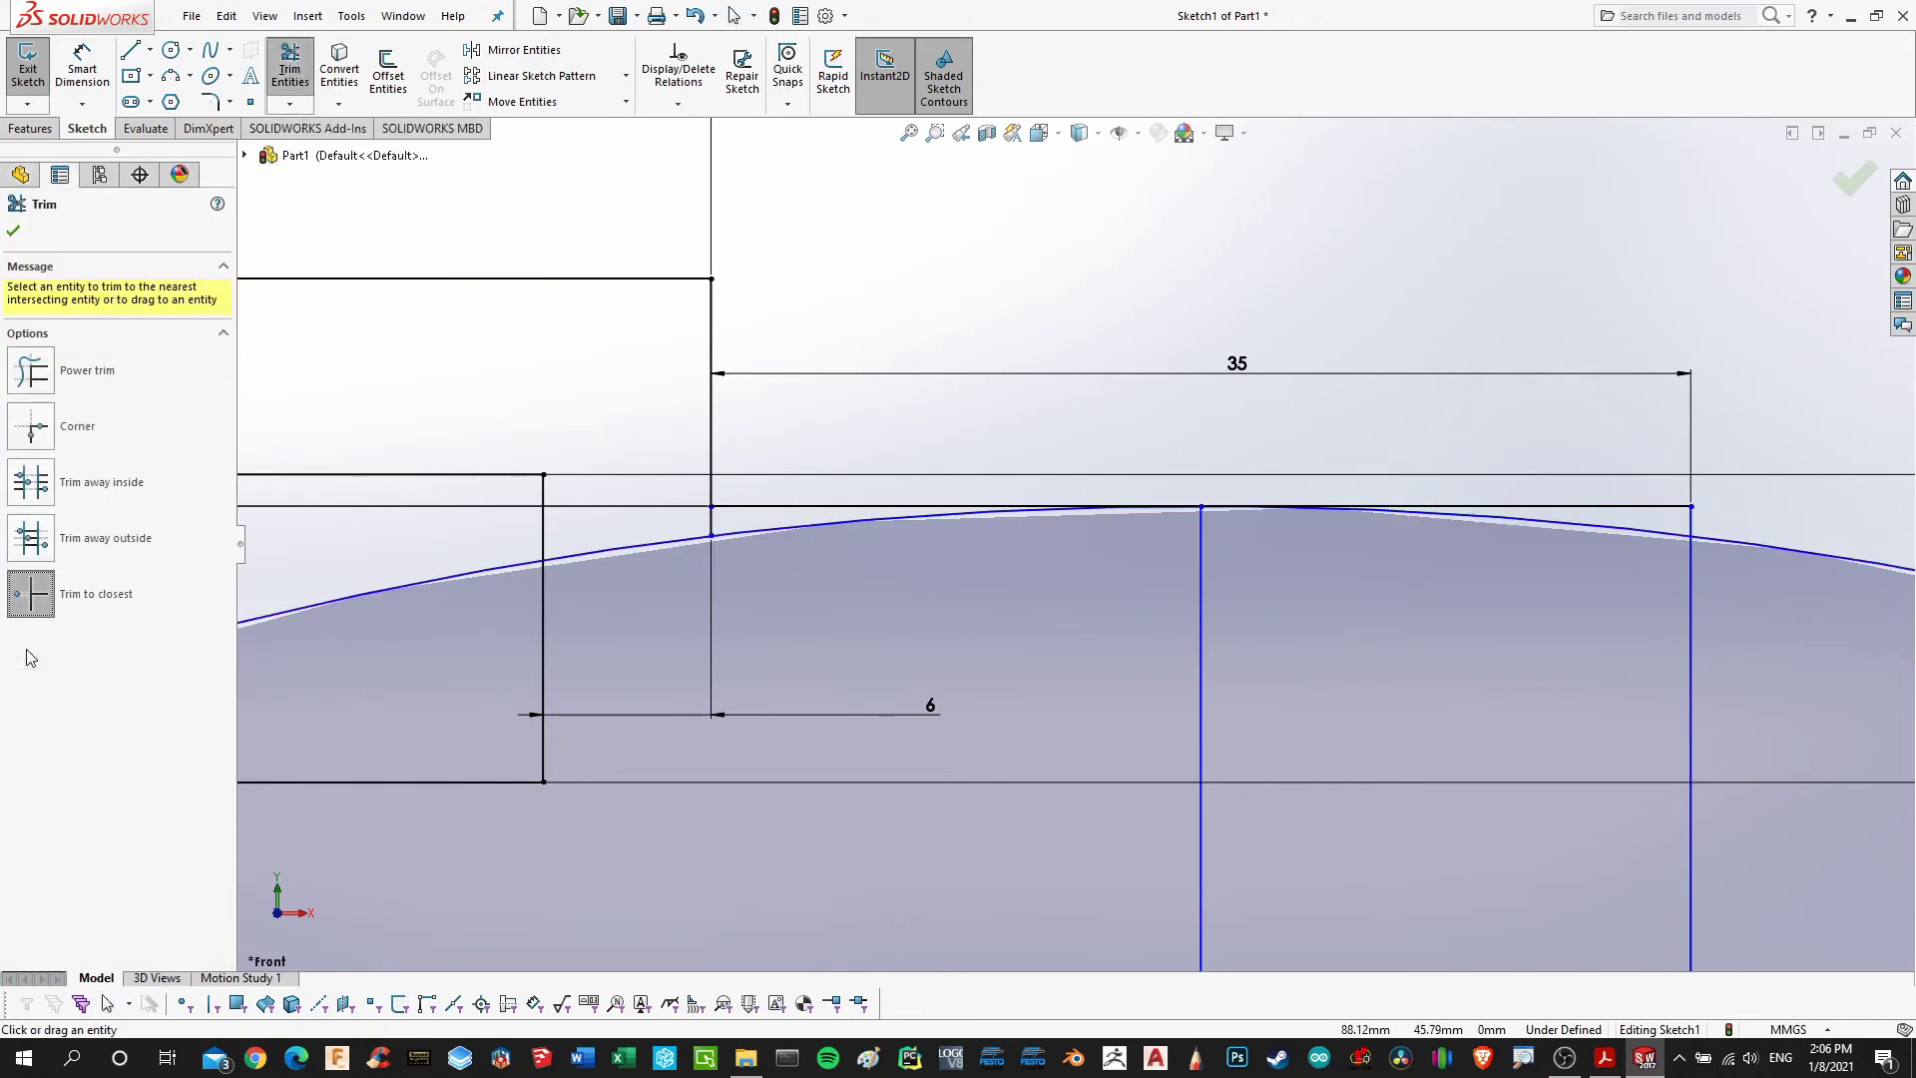
click(635, 550)
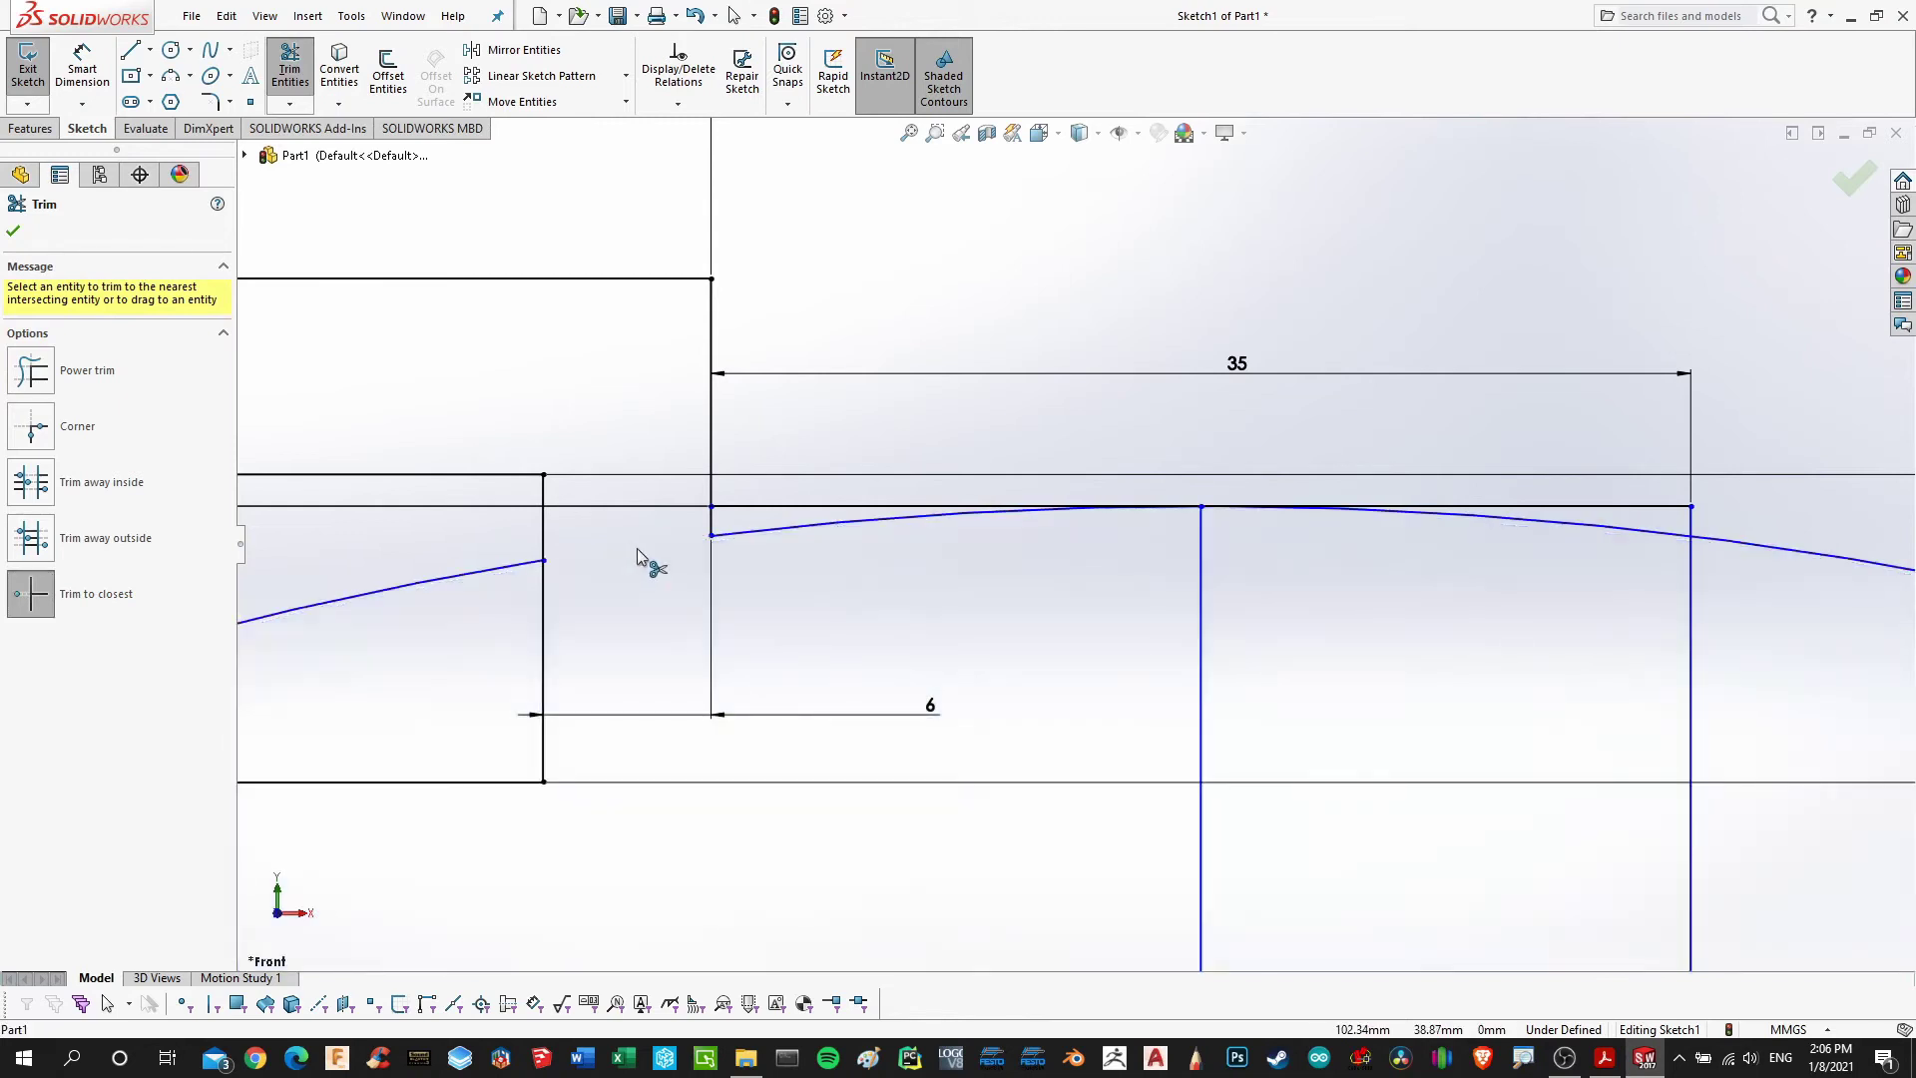
click(1680, 519)
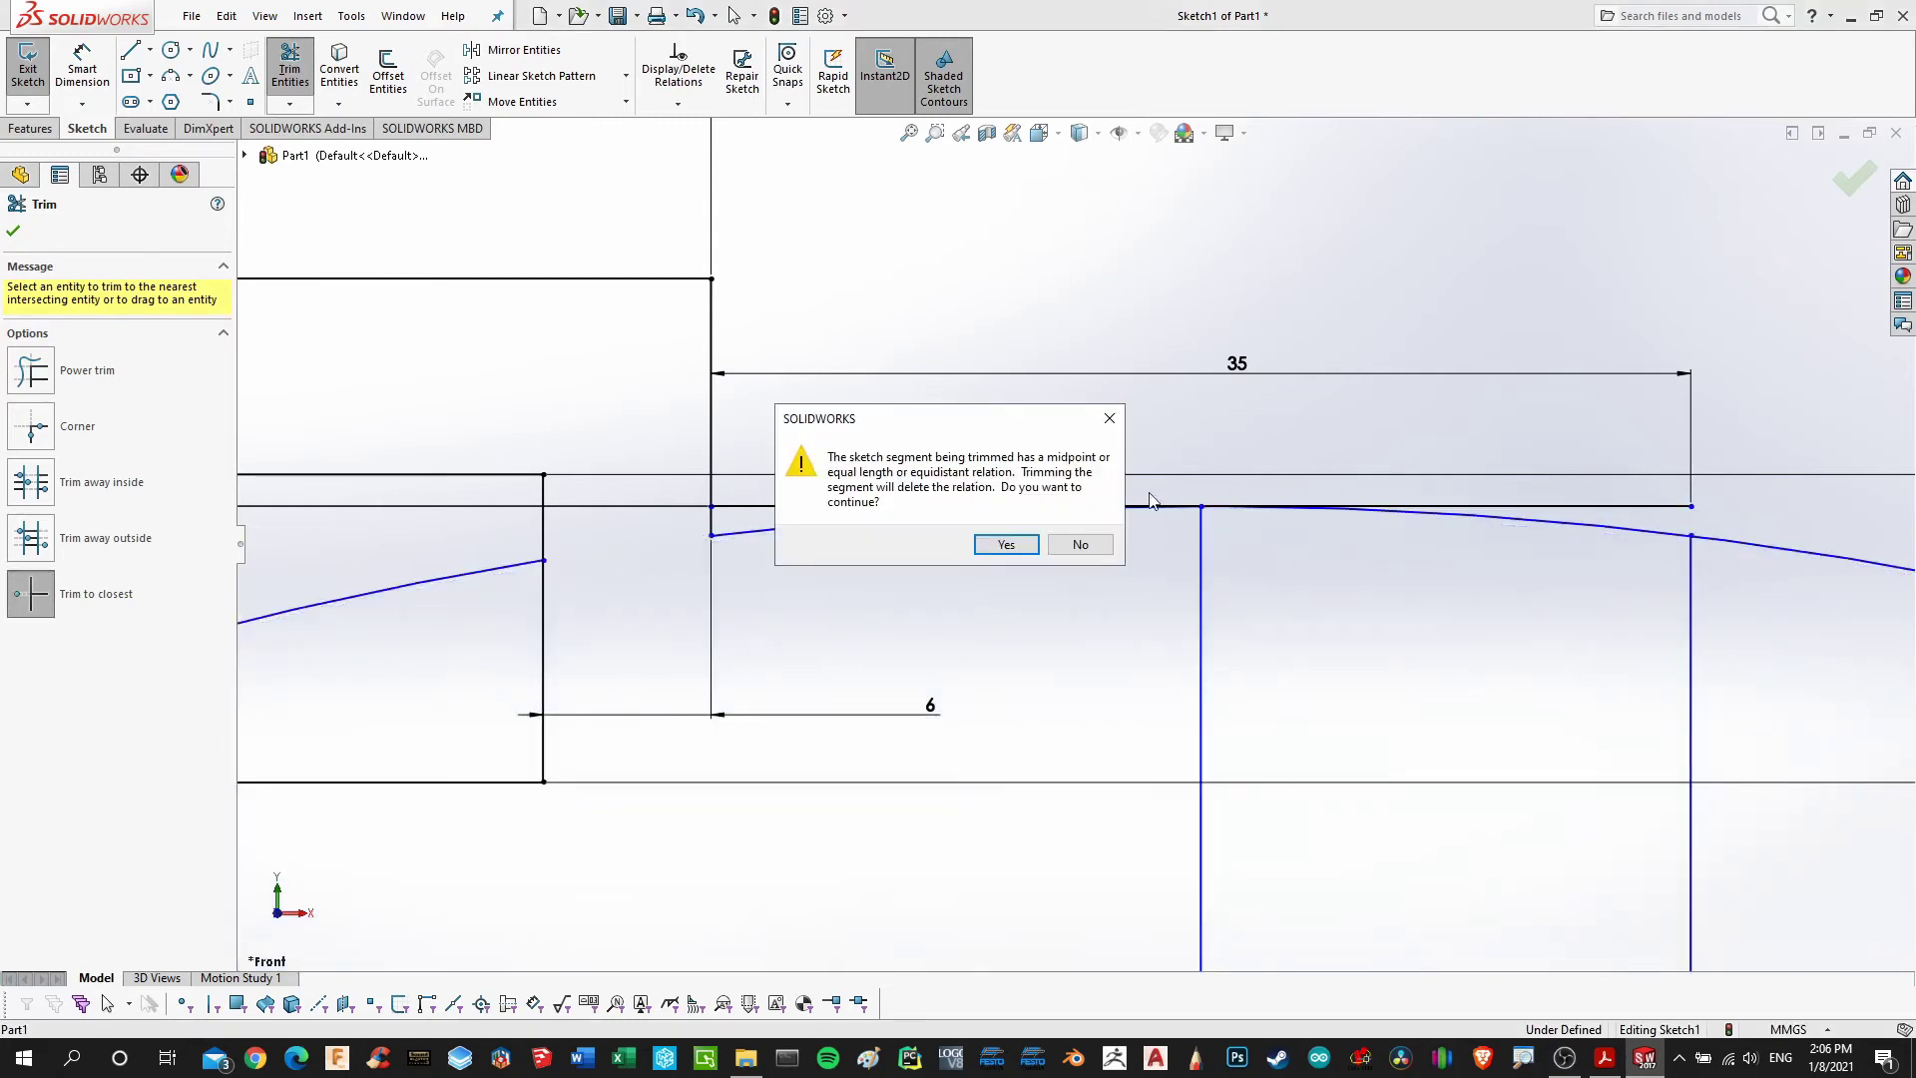
click(1005, 544)
click(974, 541)
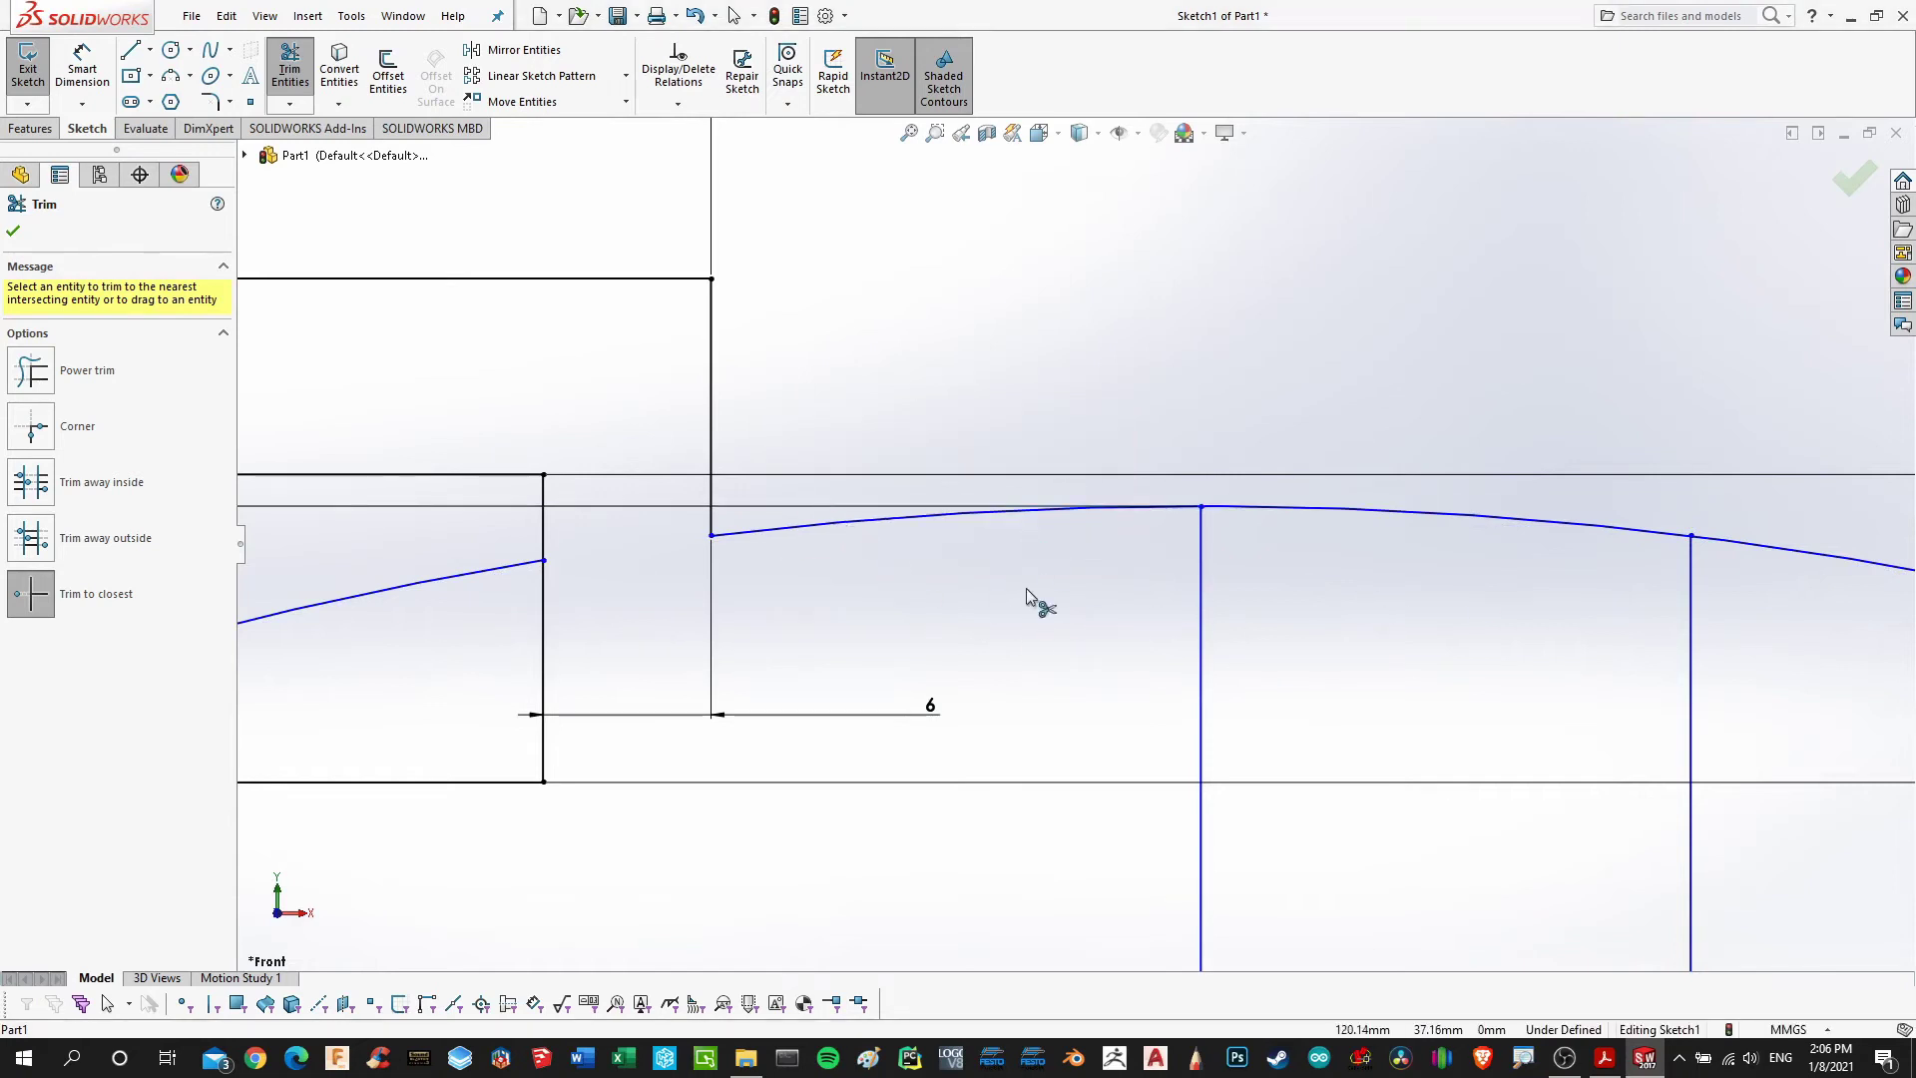
Trim away the leftover circle segments outside the lowest step's crown and the vertical line through its midpoint
click(447, 579)
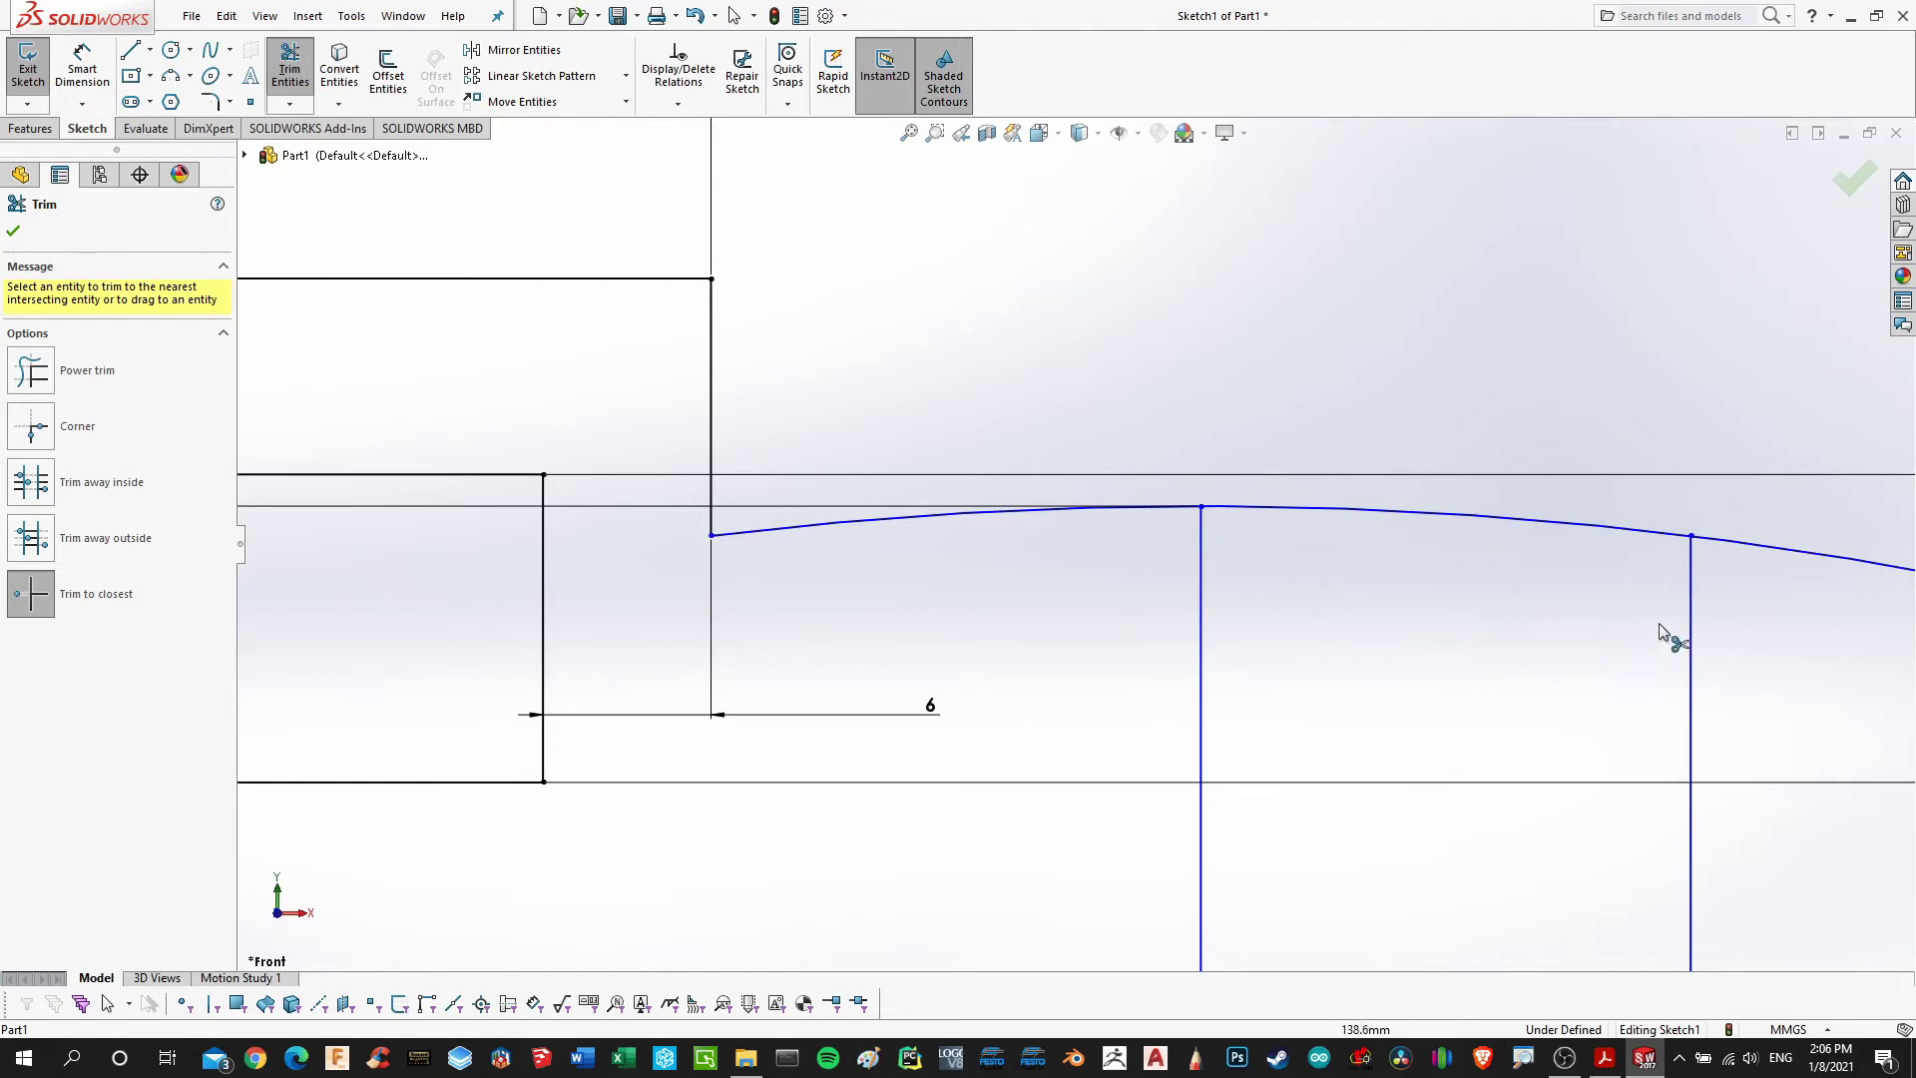
scroll(1697, 644, up, 3)
click(1507, 558)
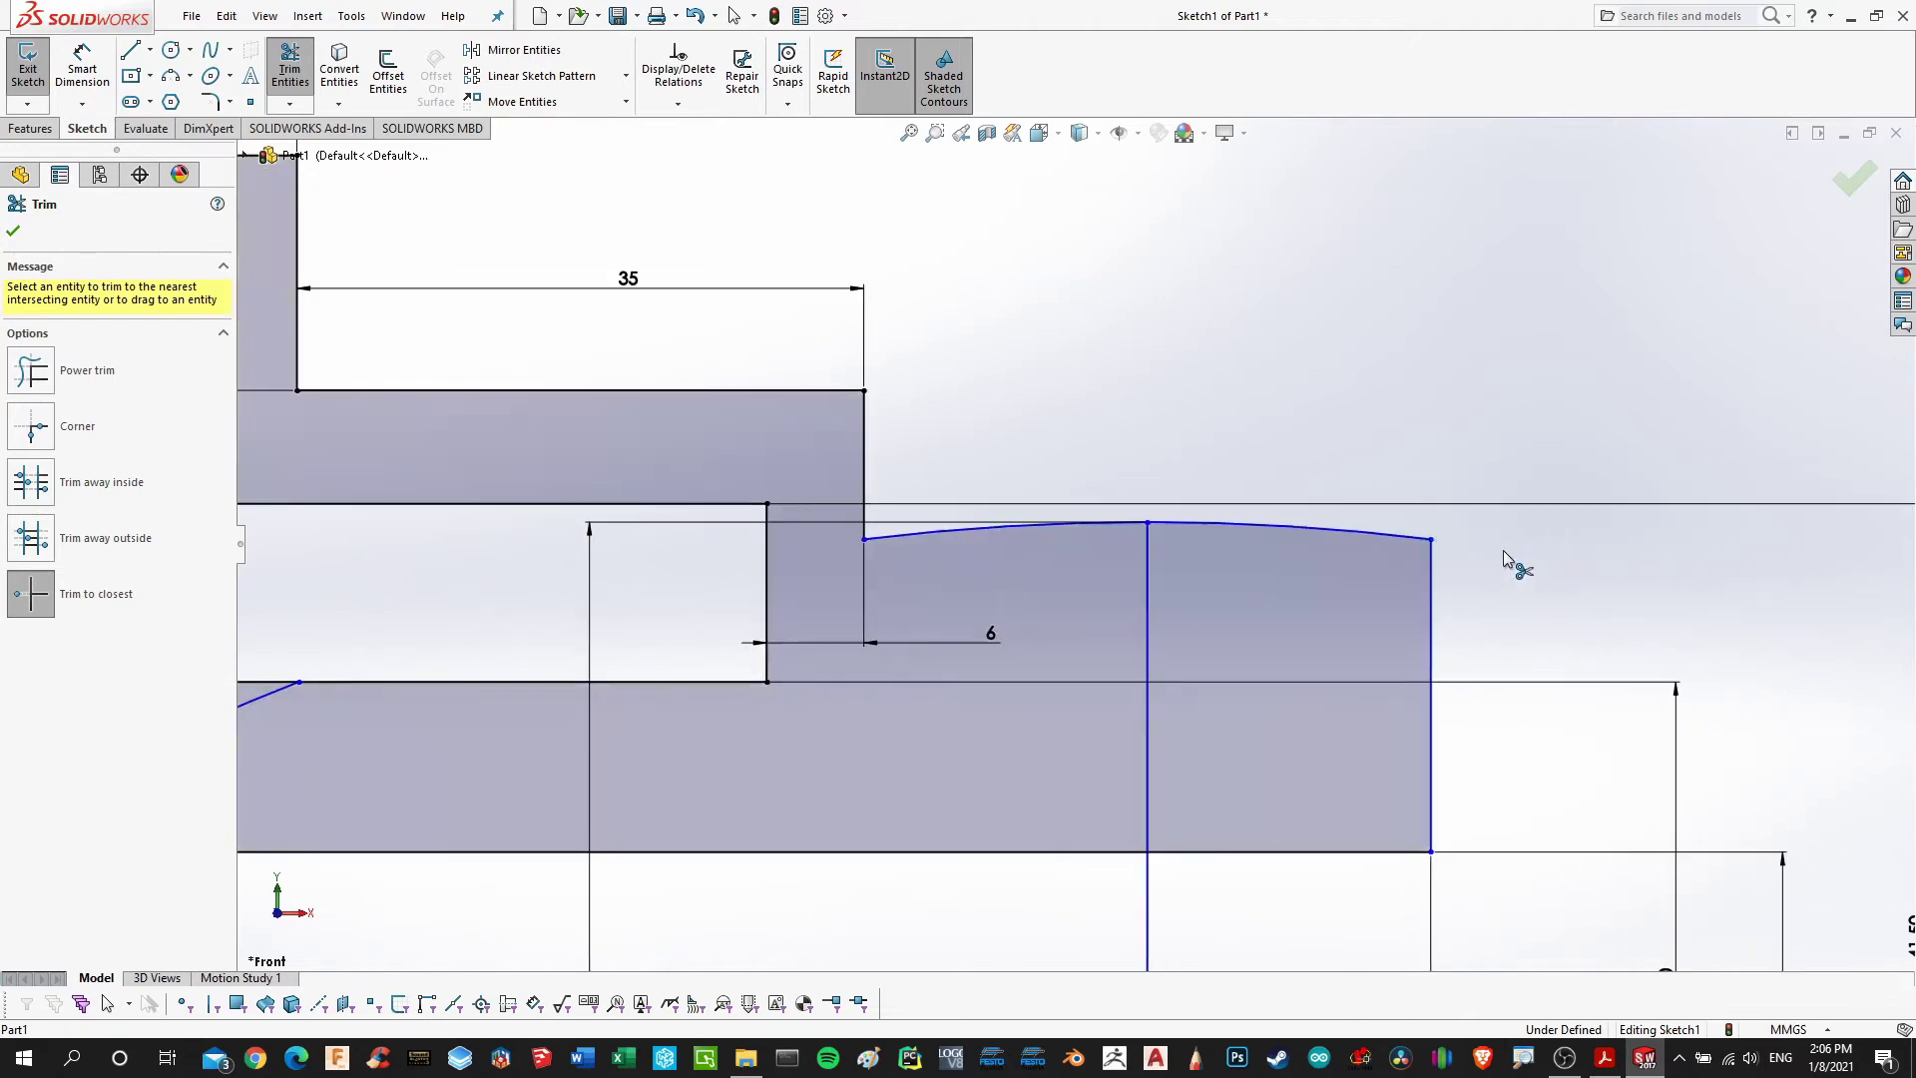
scroll(1360, 698, up, 5)
scroll(808, 586, down, 3)
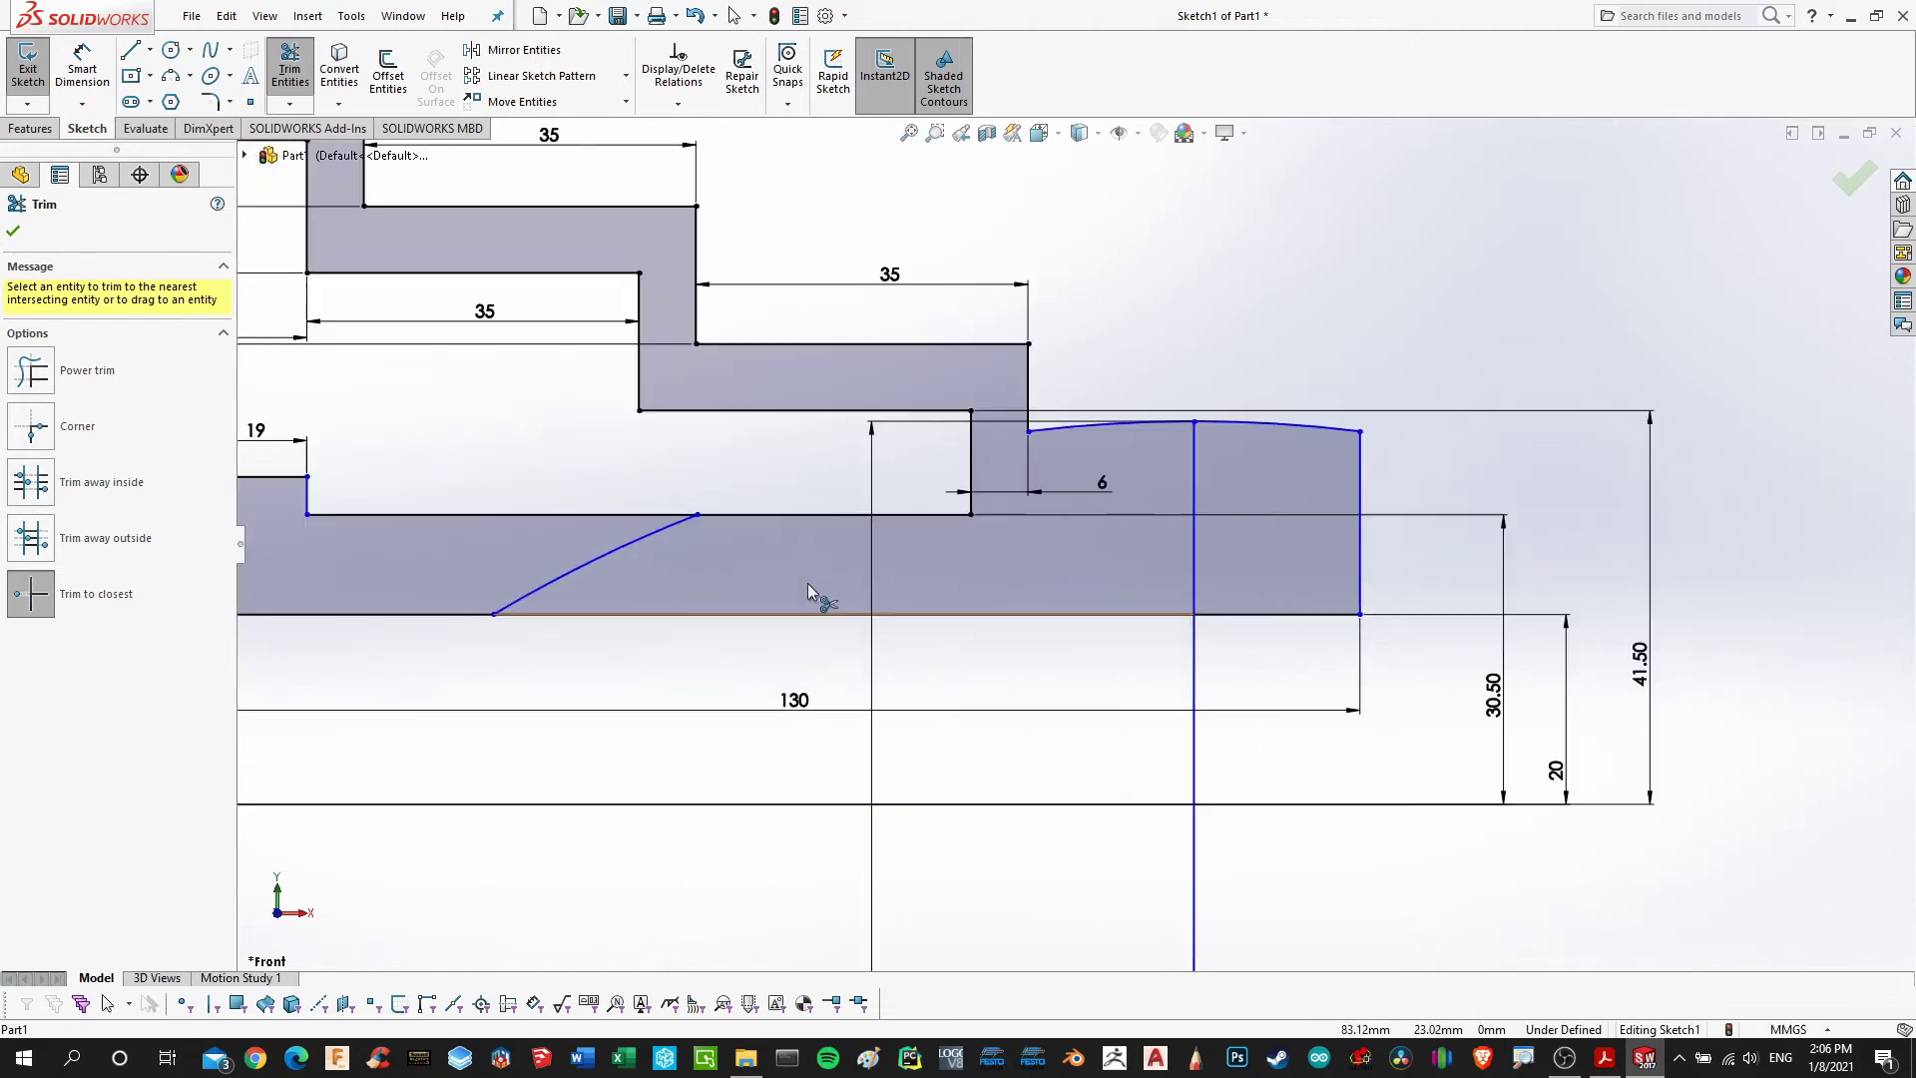
click(627, 548)
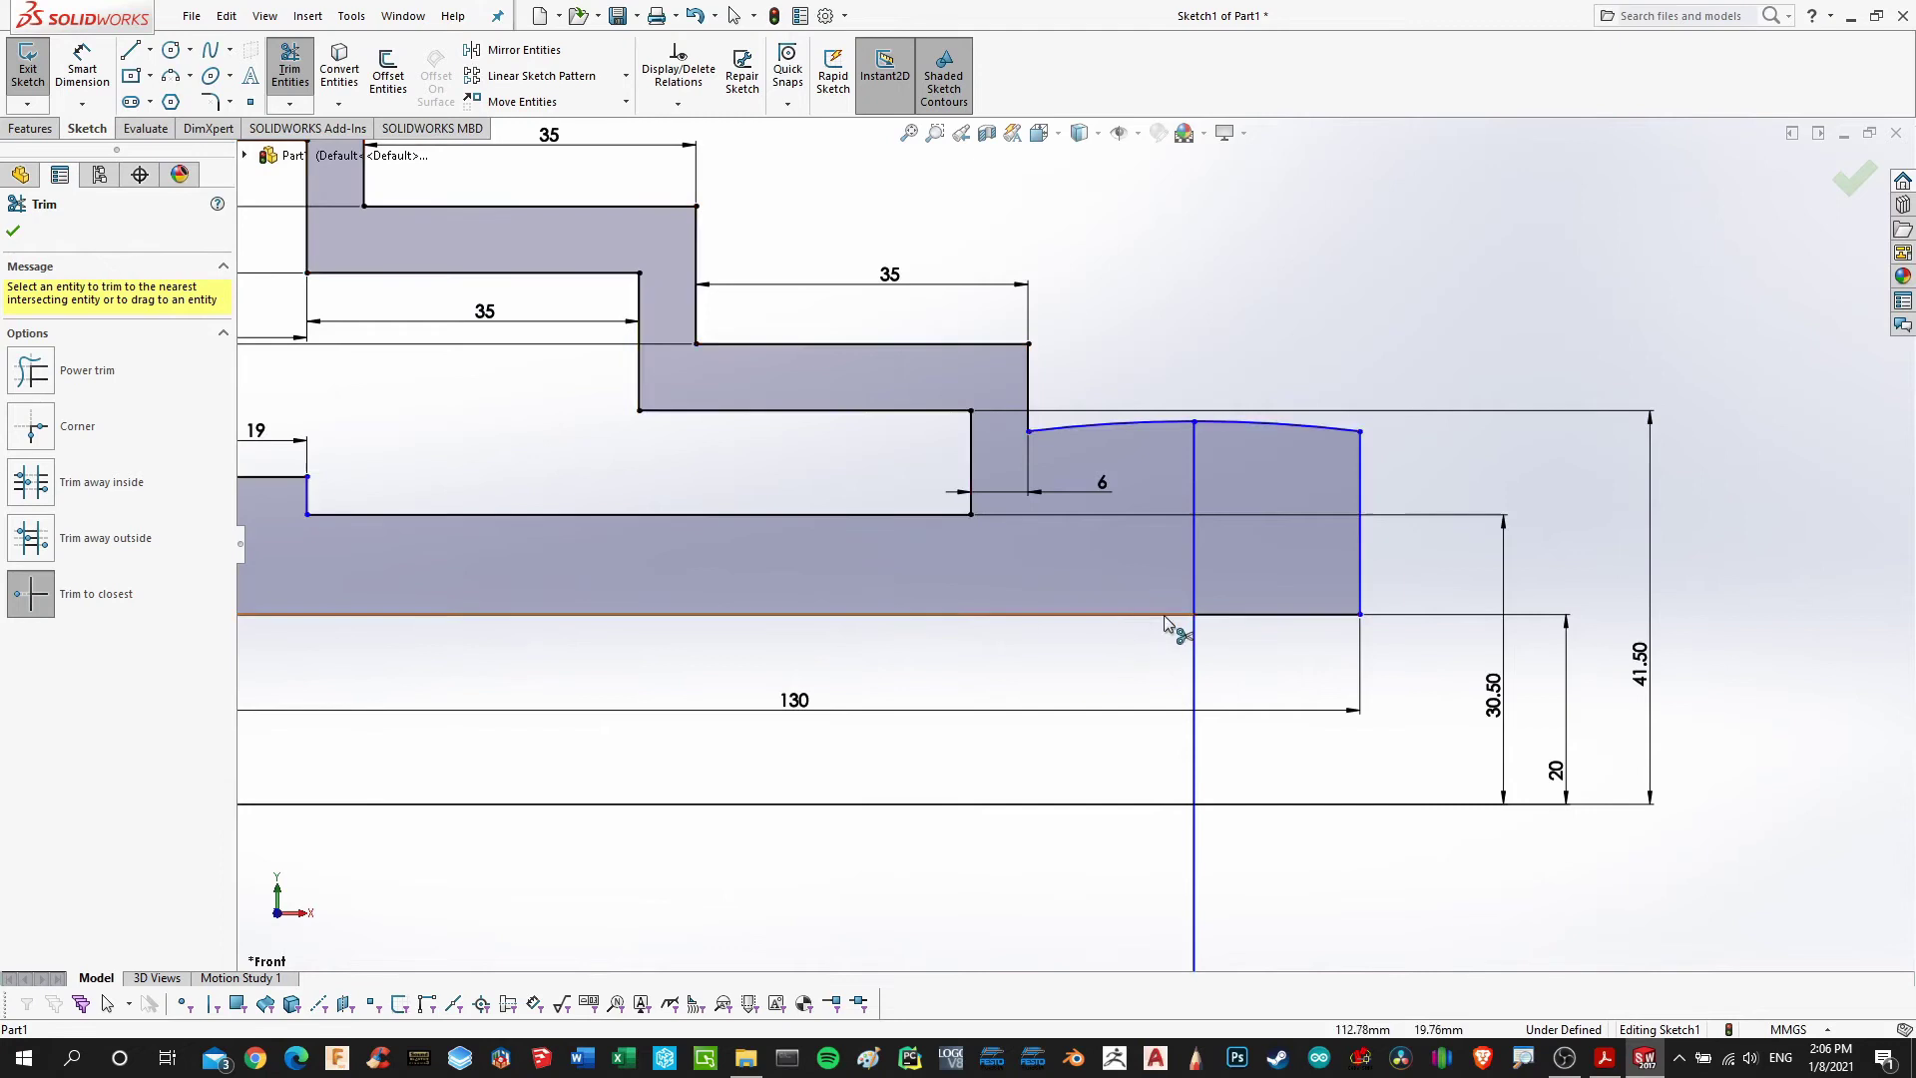
click(1198, 553)
click(1198, 668)
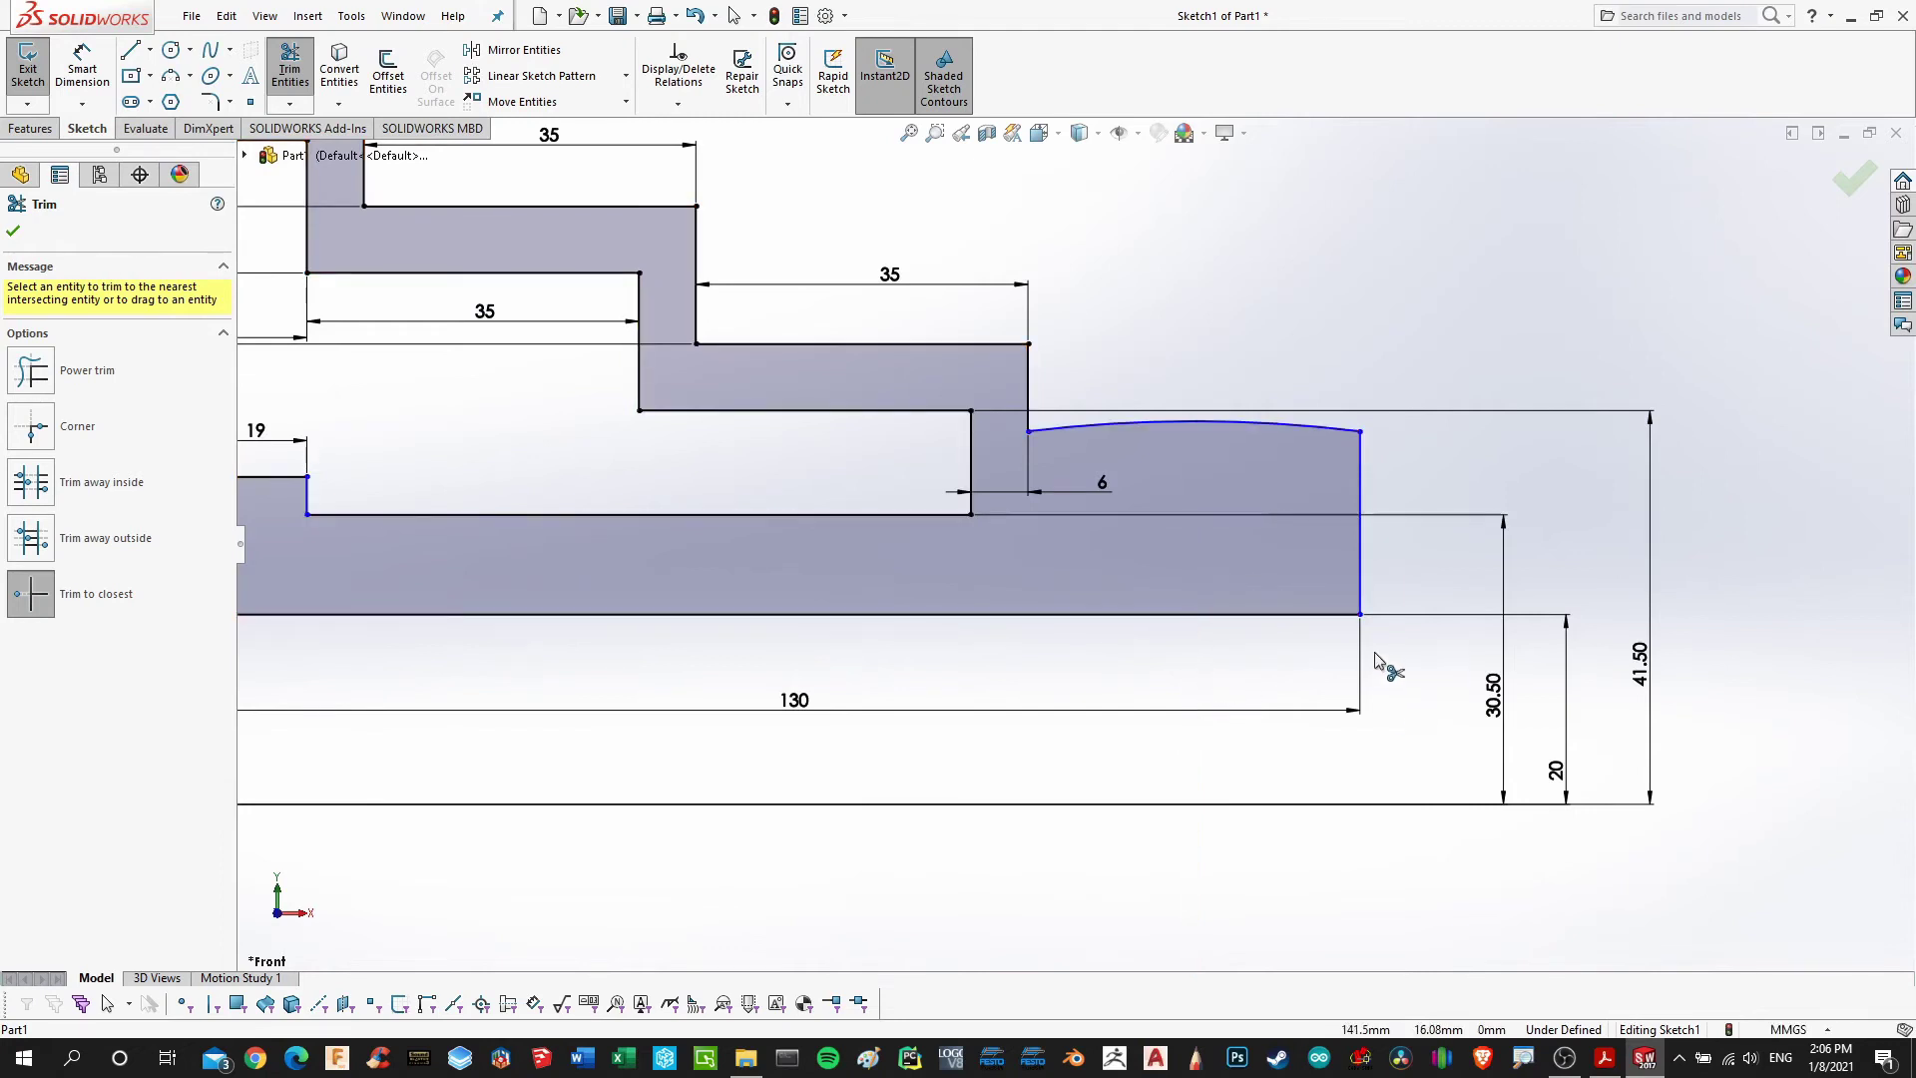
scroll(1378, 661, up, 3)
scroll(1102, 639, down, 2)
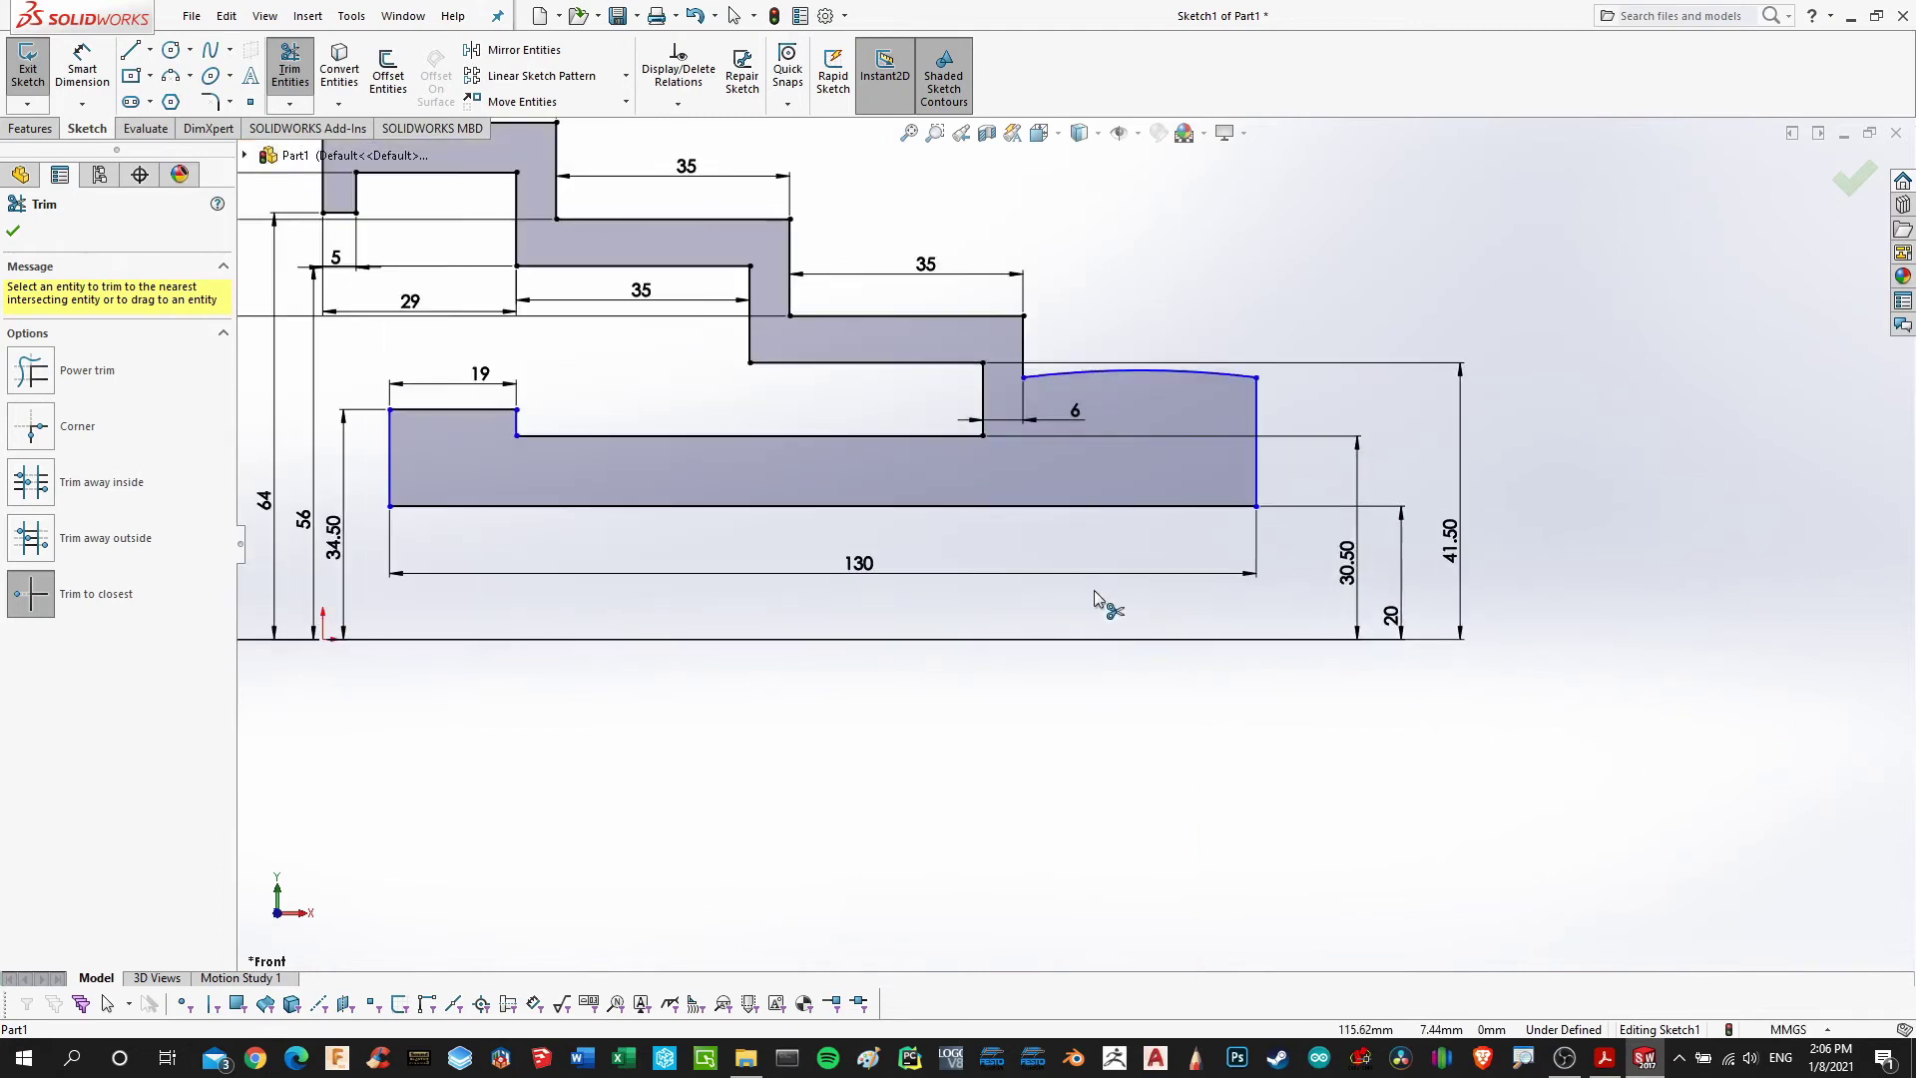
key(Escape)
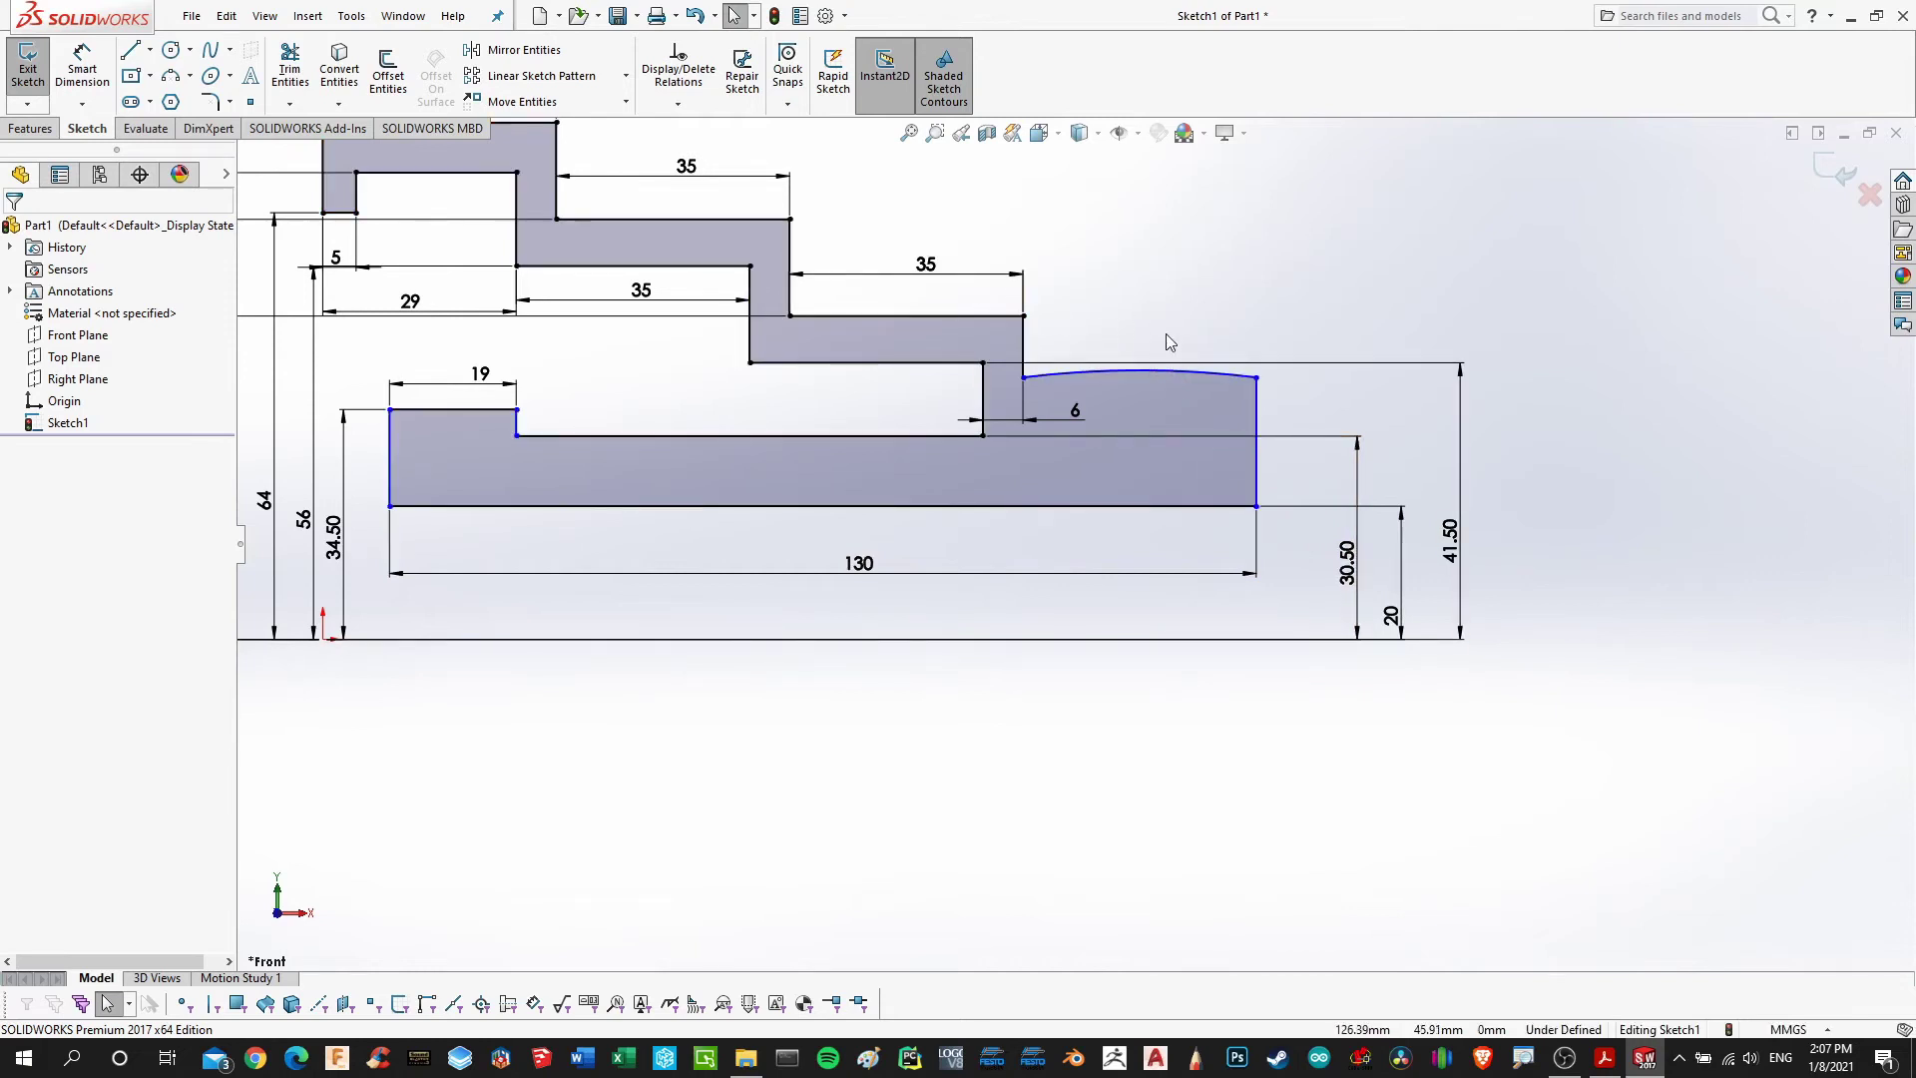
Sketch a circle about 46 mm in diameter below the profile, near the horizontal axis line
scroll(1147, 330, down, 3)
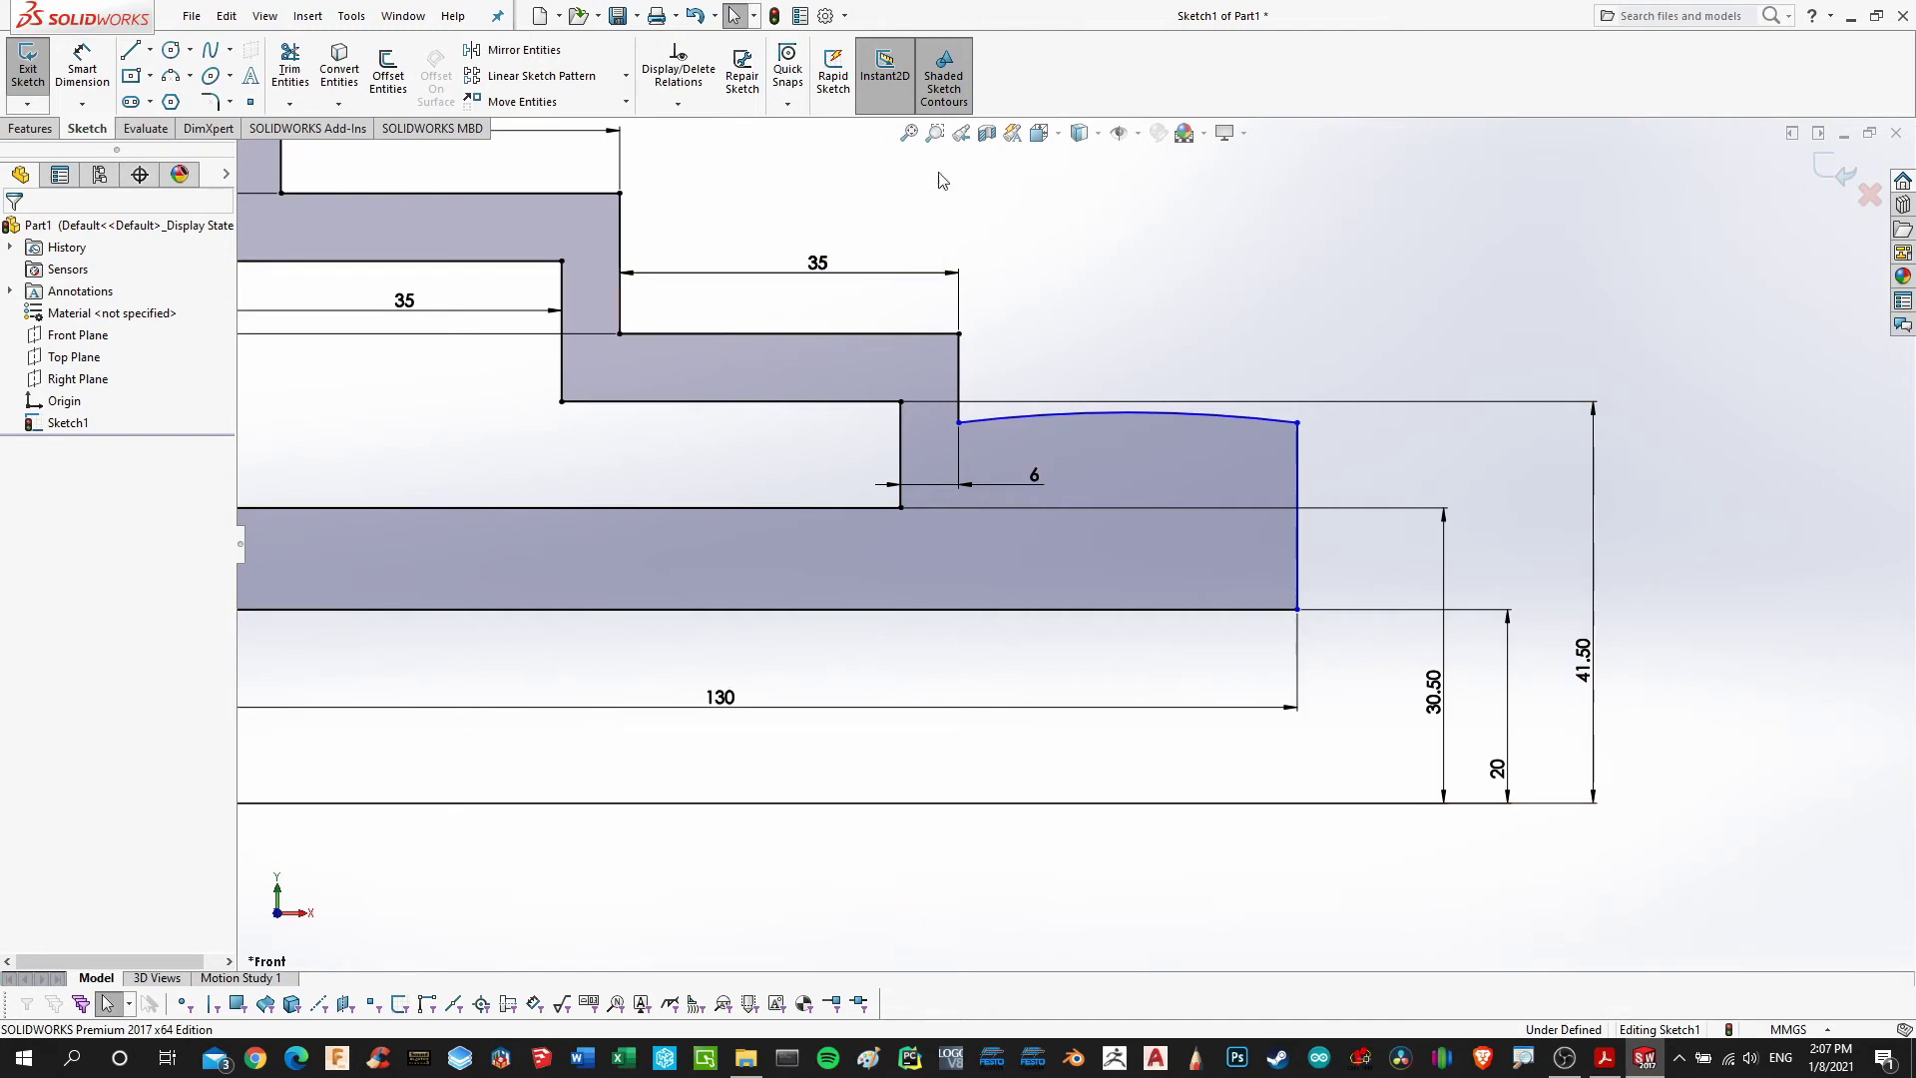
click(168, 58)
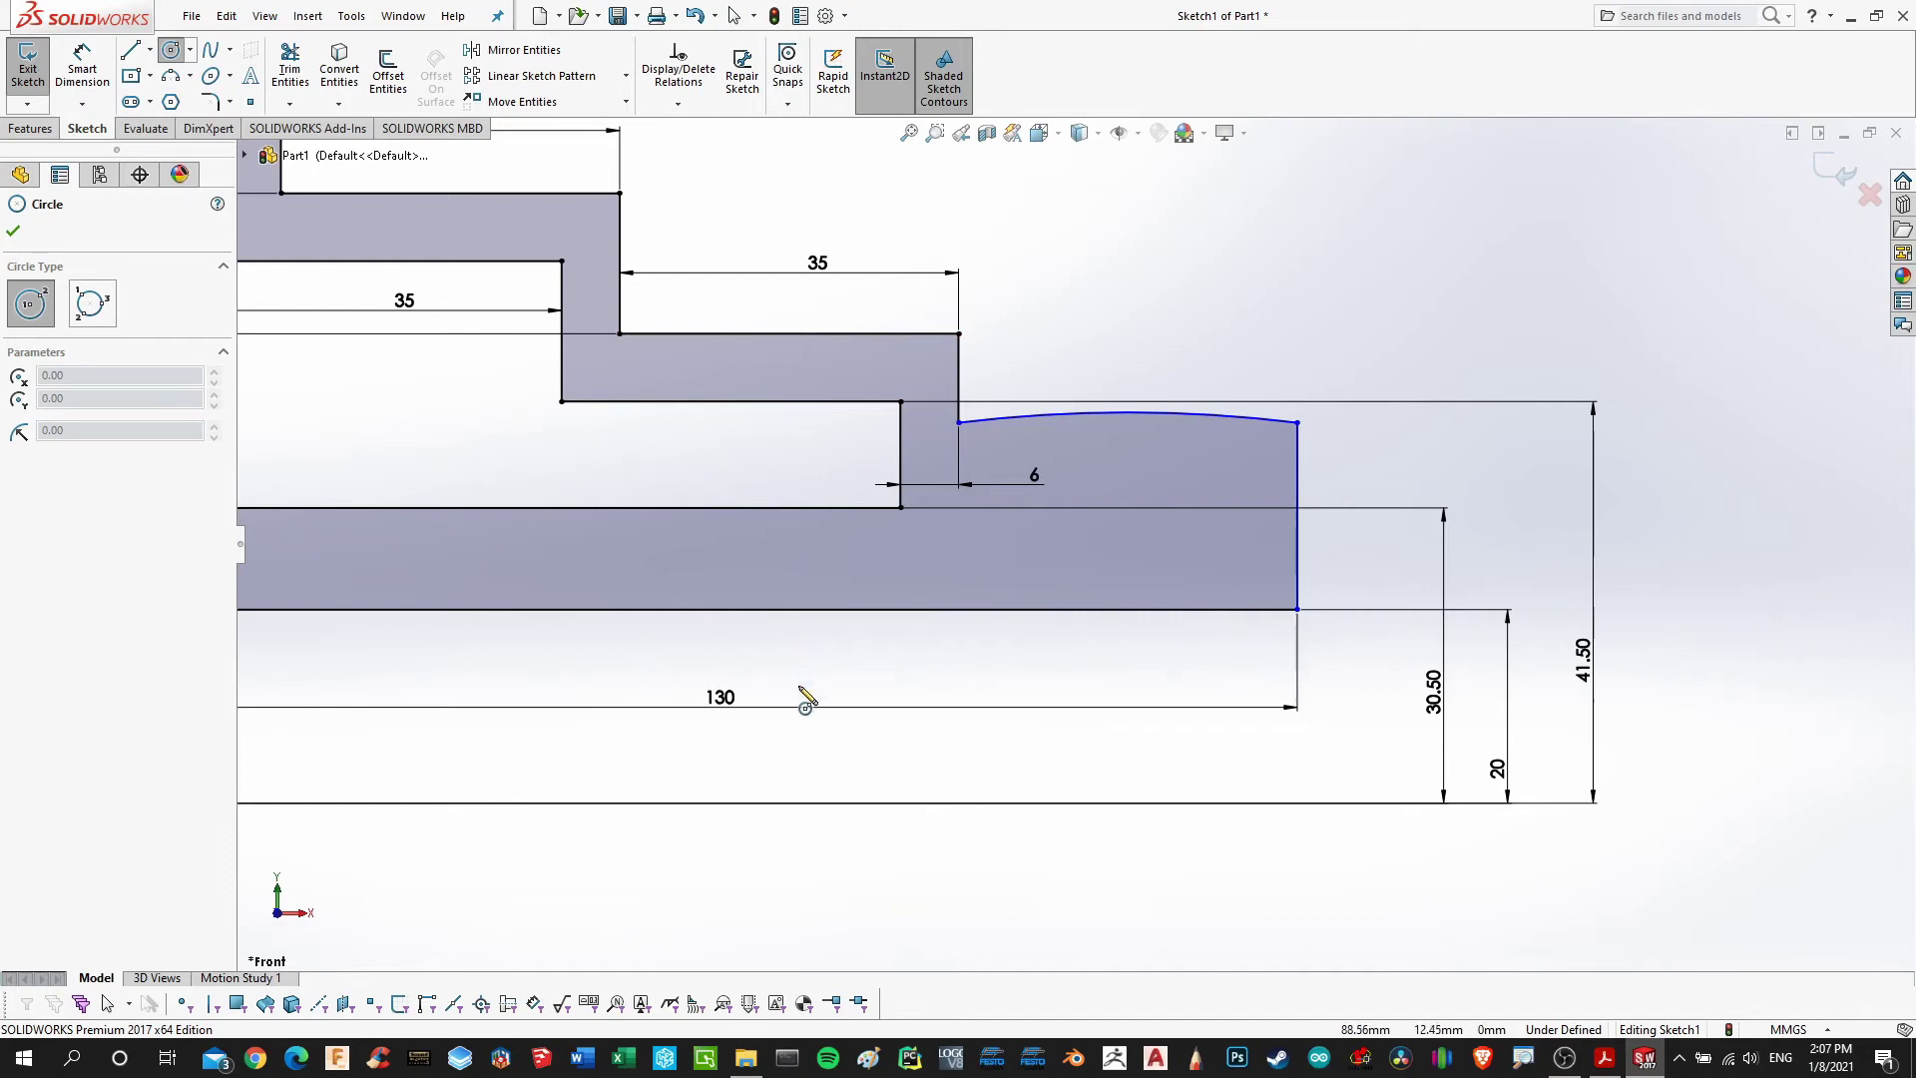
click(789, 851)
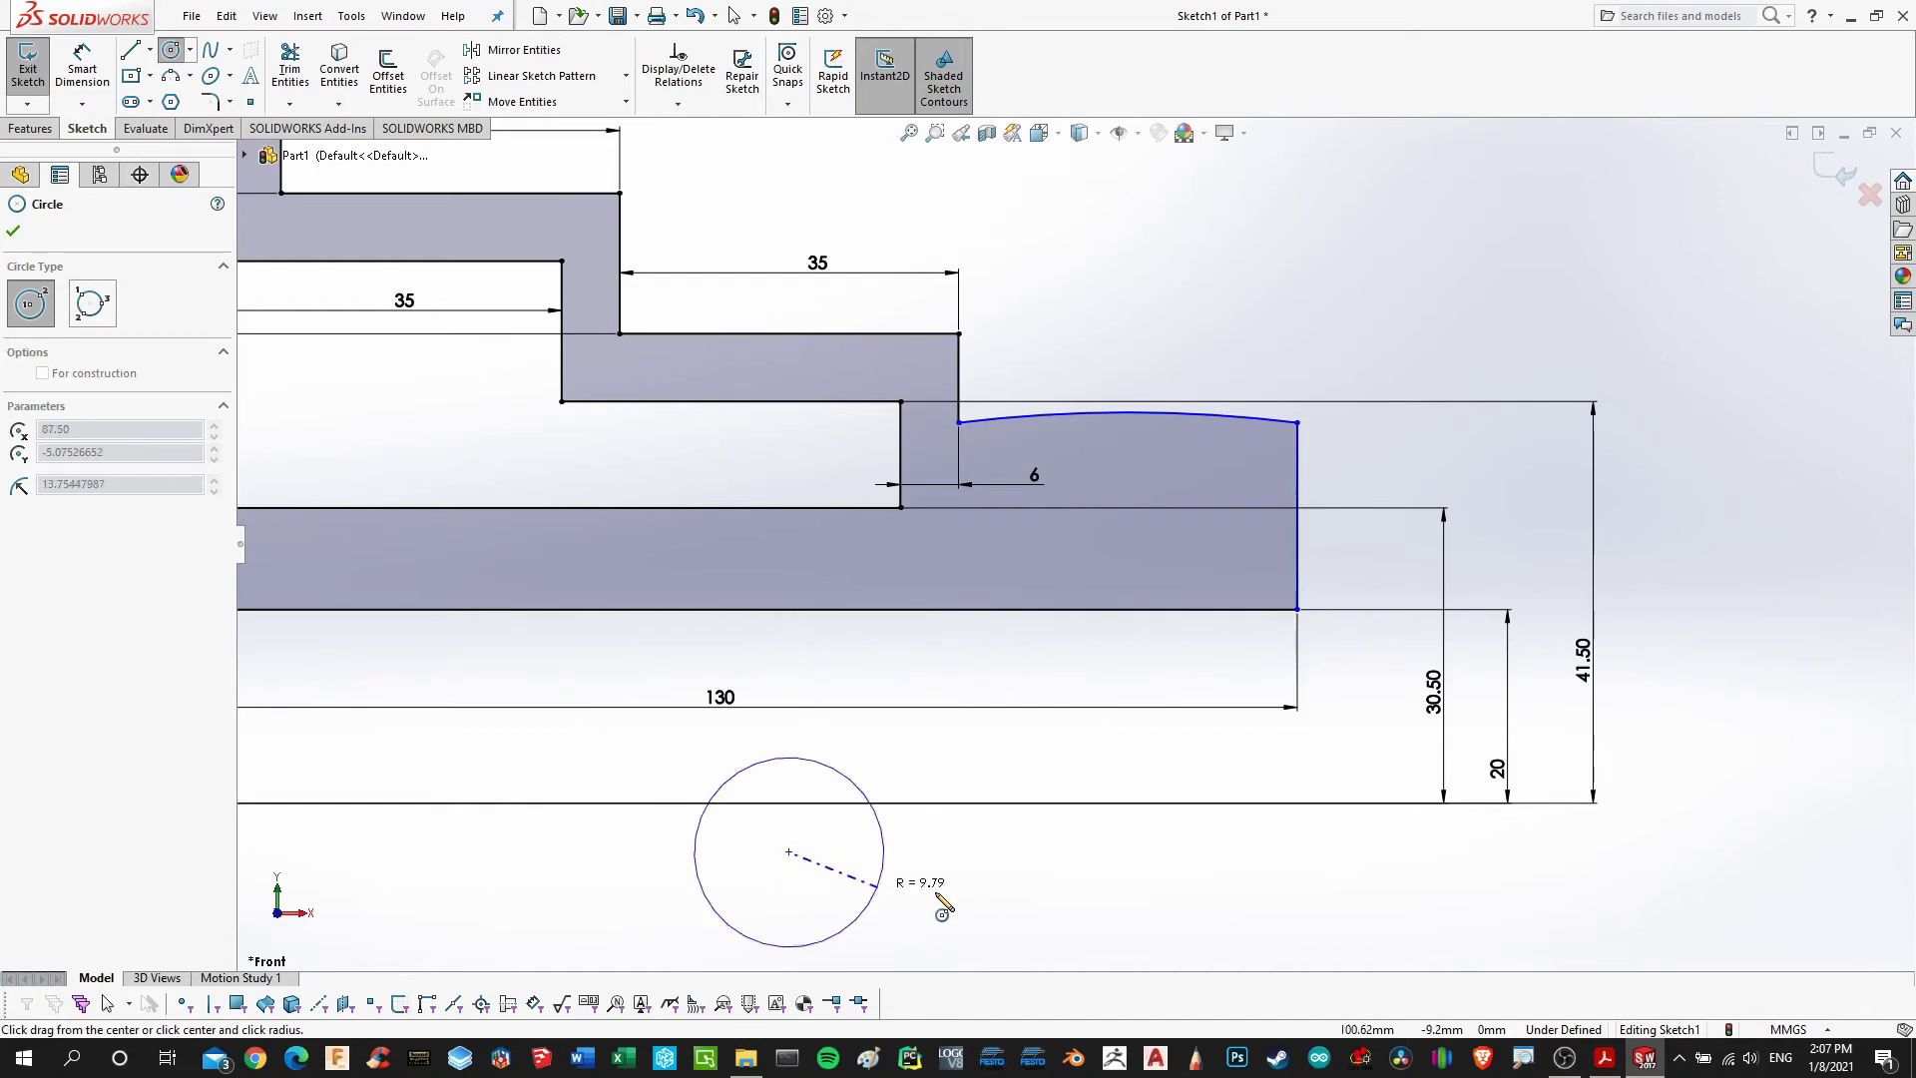
click(1018, 878)
key(Escape)
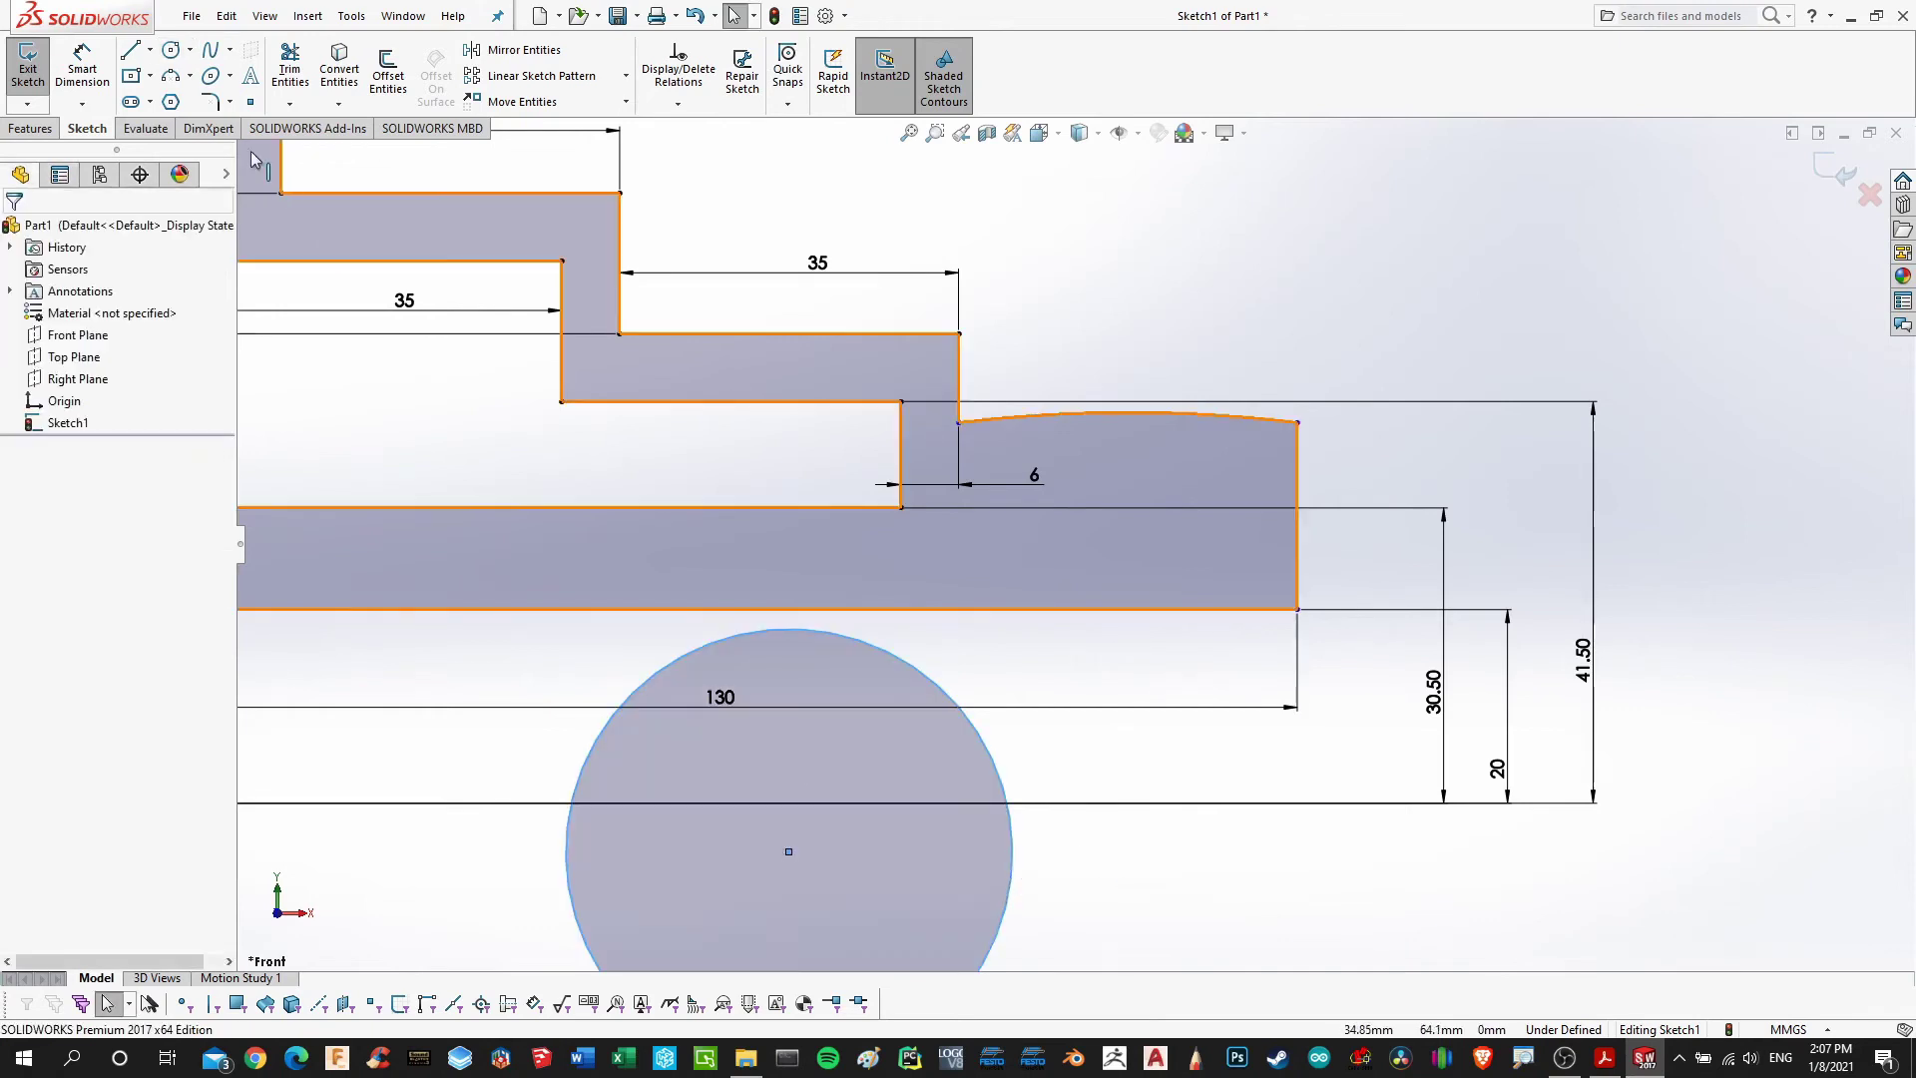
Dimension the new circle's diameter as 144*2 (288 mm)
click(105, 78)
click(1006, 879)
scroll(997, 859, up, 2)
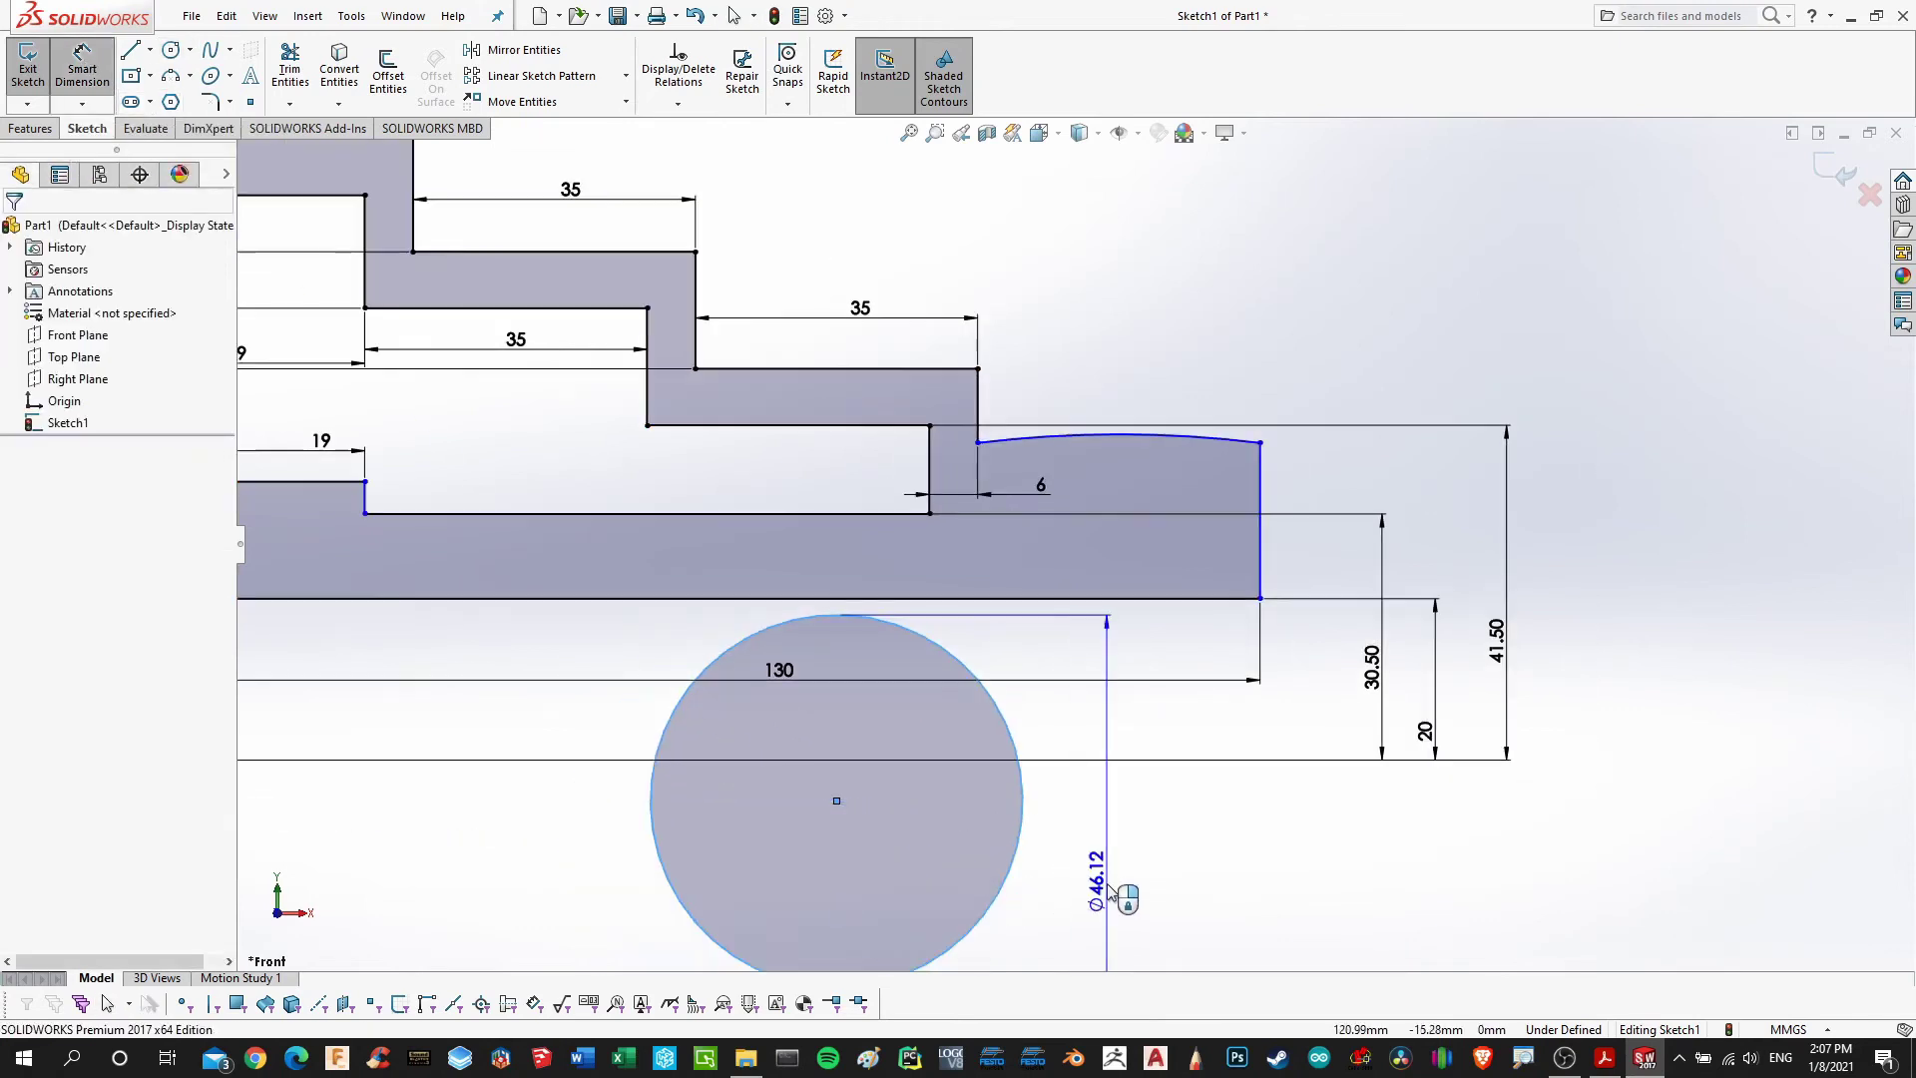
click(1105, 891)
text(1)
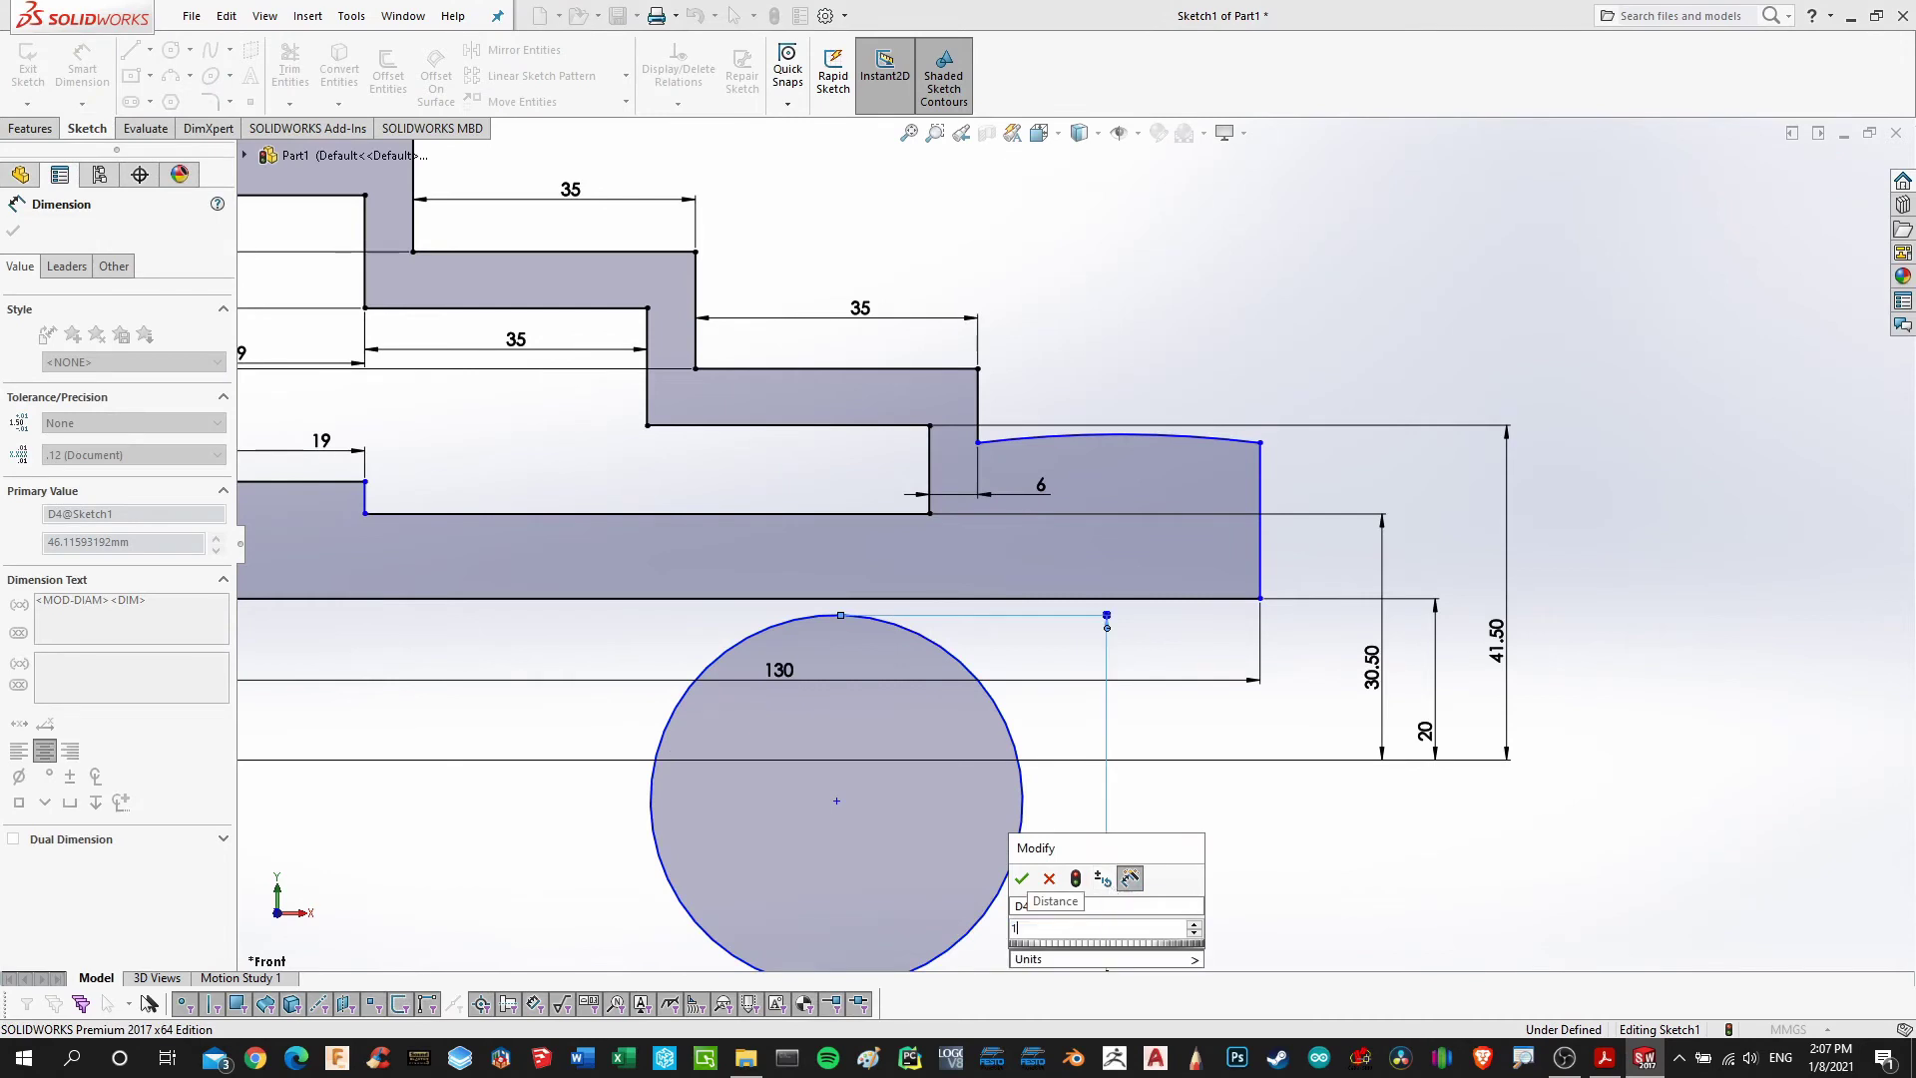
text(44*2)
key(Return)
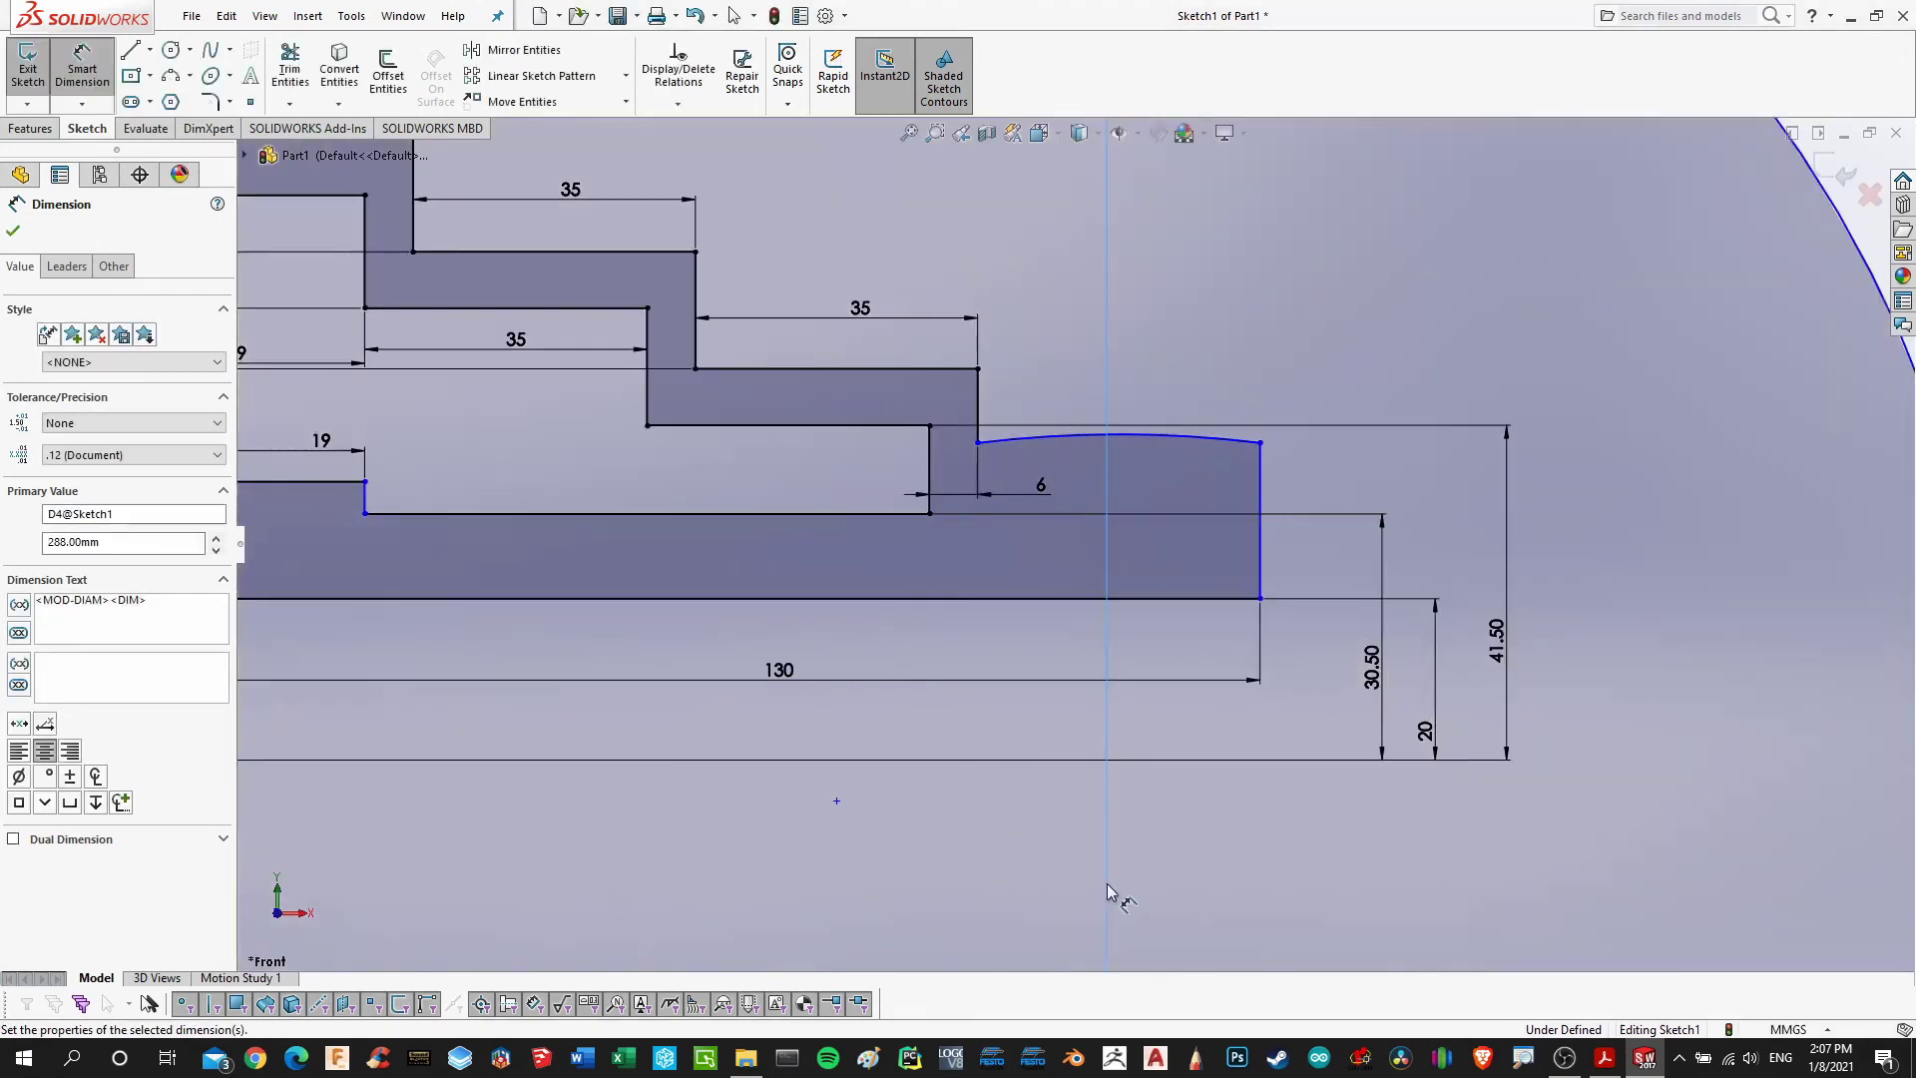
scroll(1115, 543, up, 3)
key(Escape)
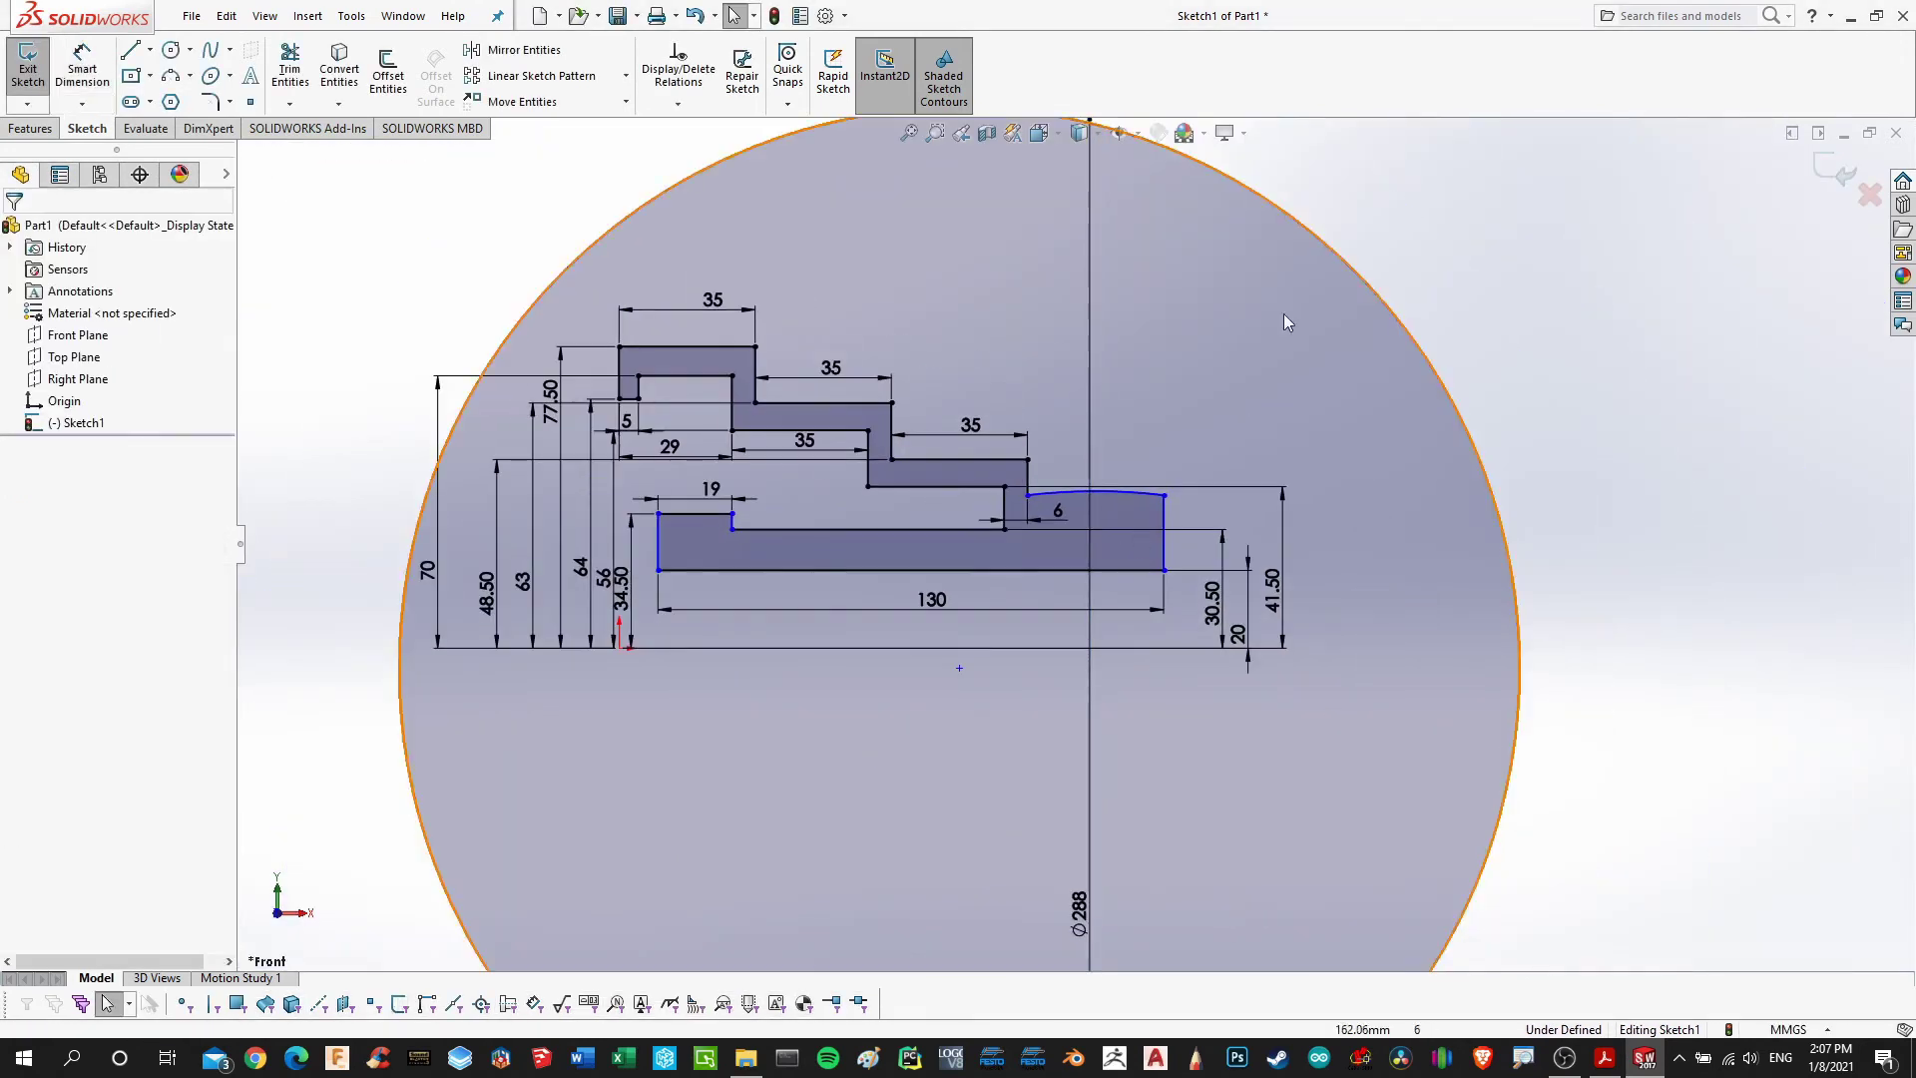
Make the 288 mm circle tangent to the flat top line of the next step up, at height 48.50
scroll(1148, 299, up, 4)
scroll(1037, 329, down, 3)
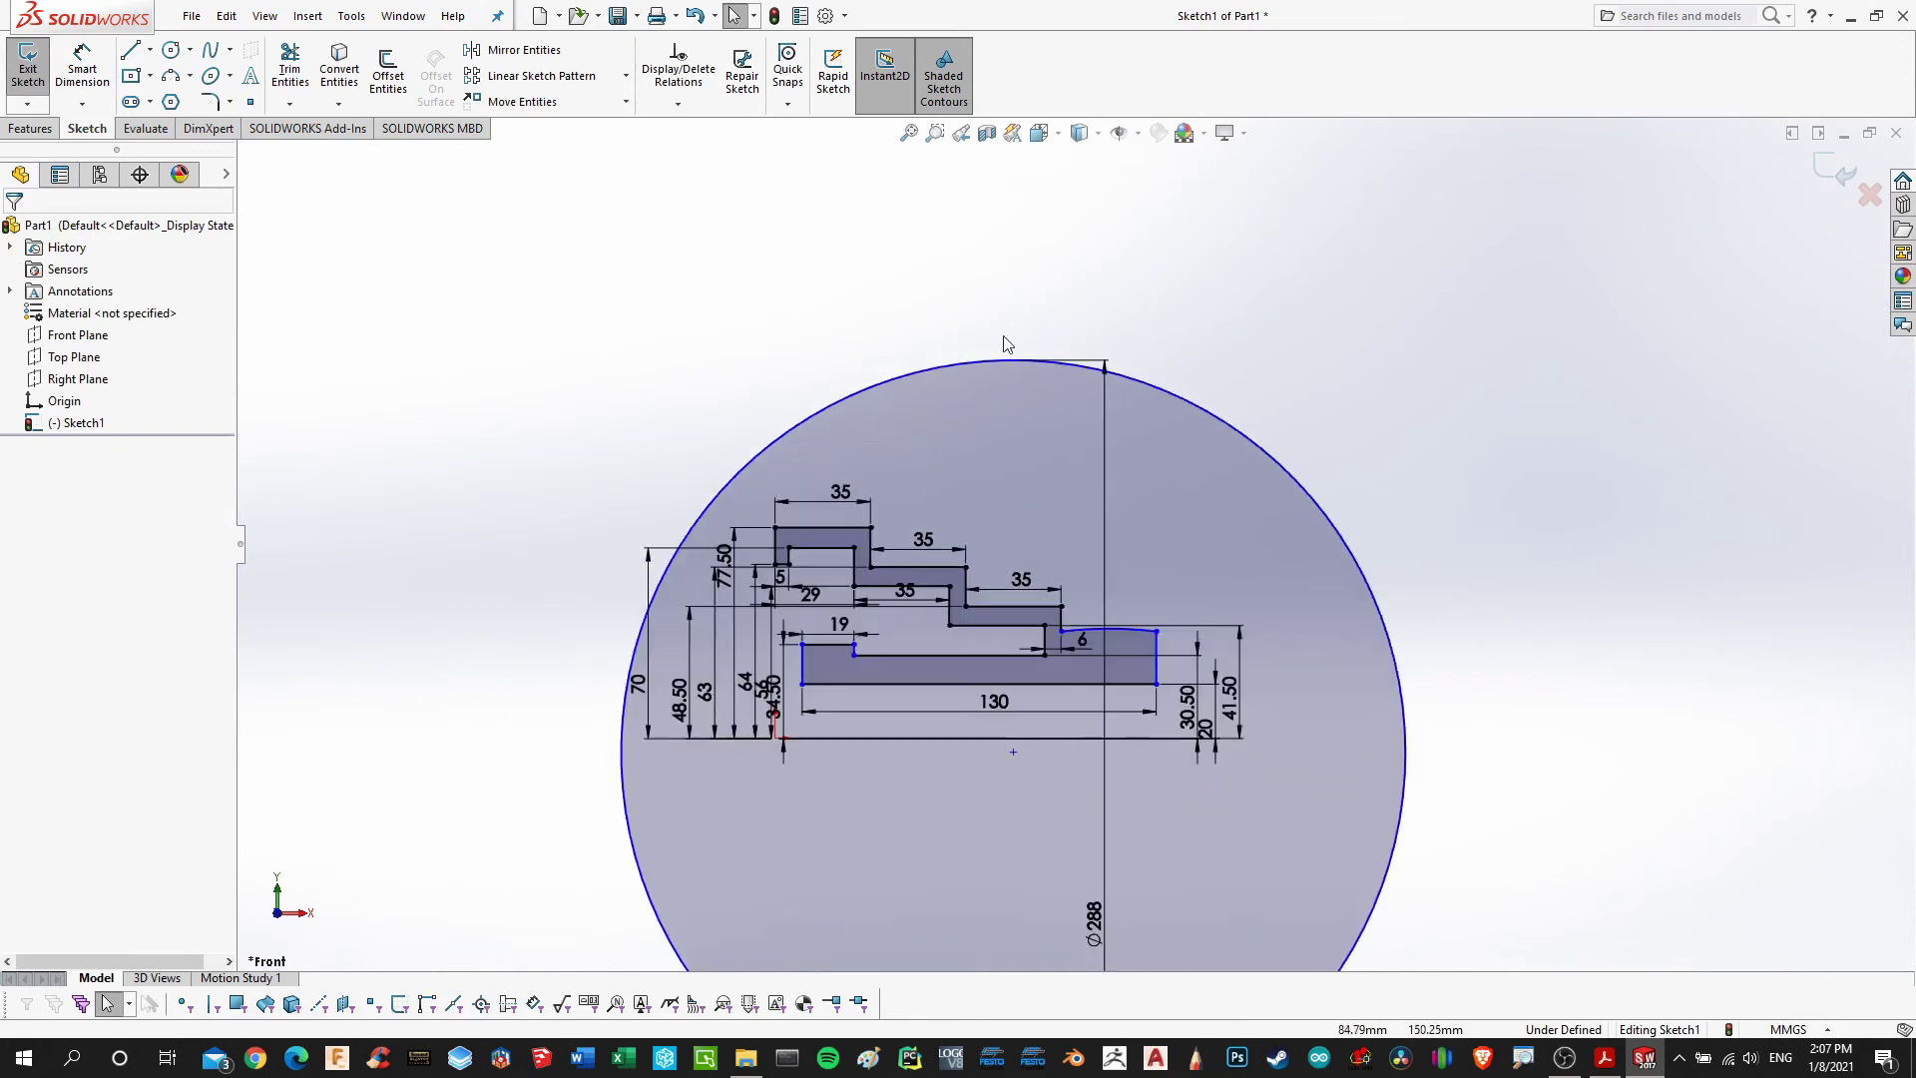
click(1007, 361)
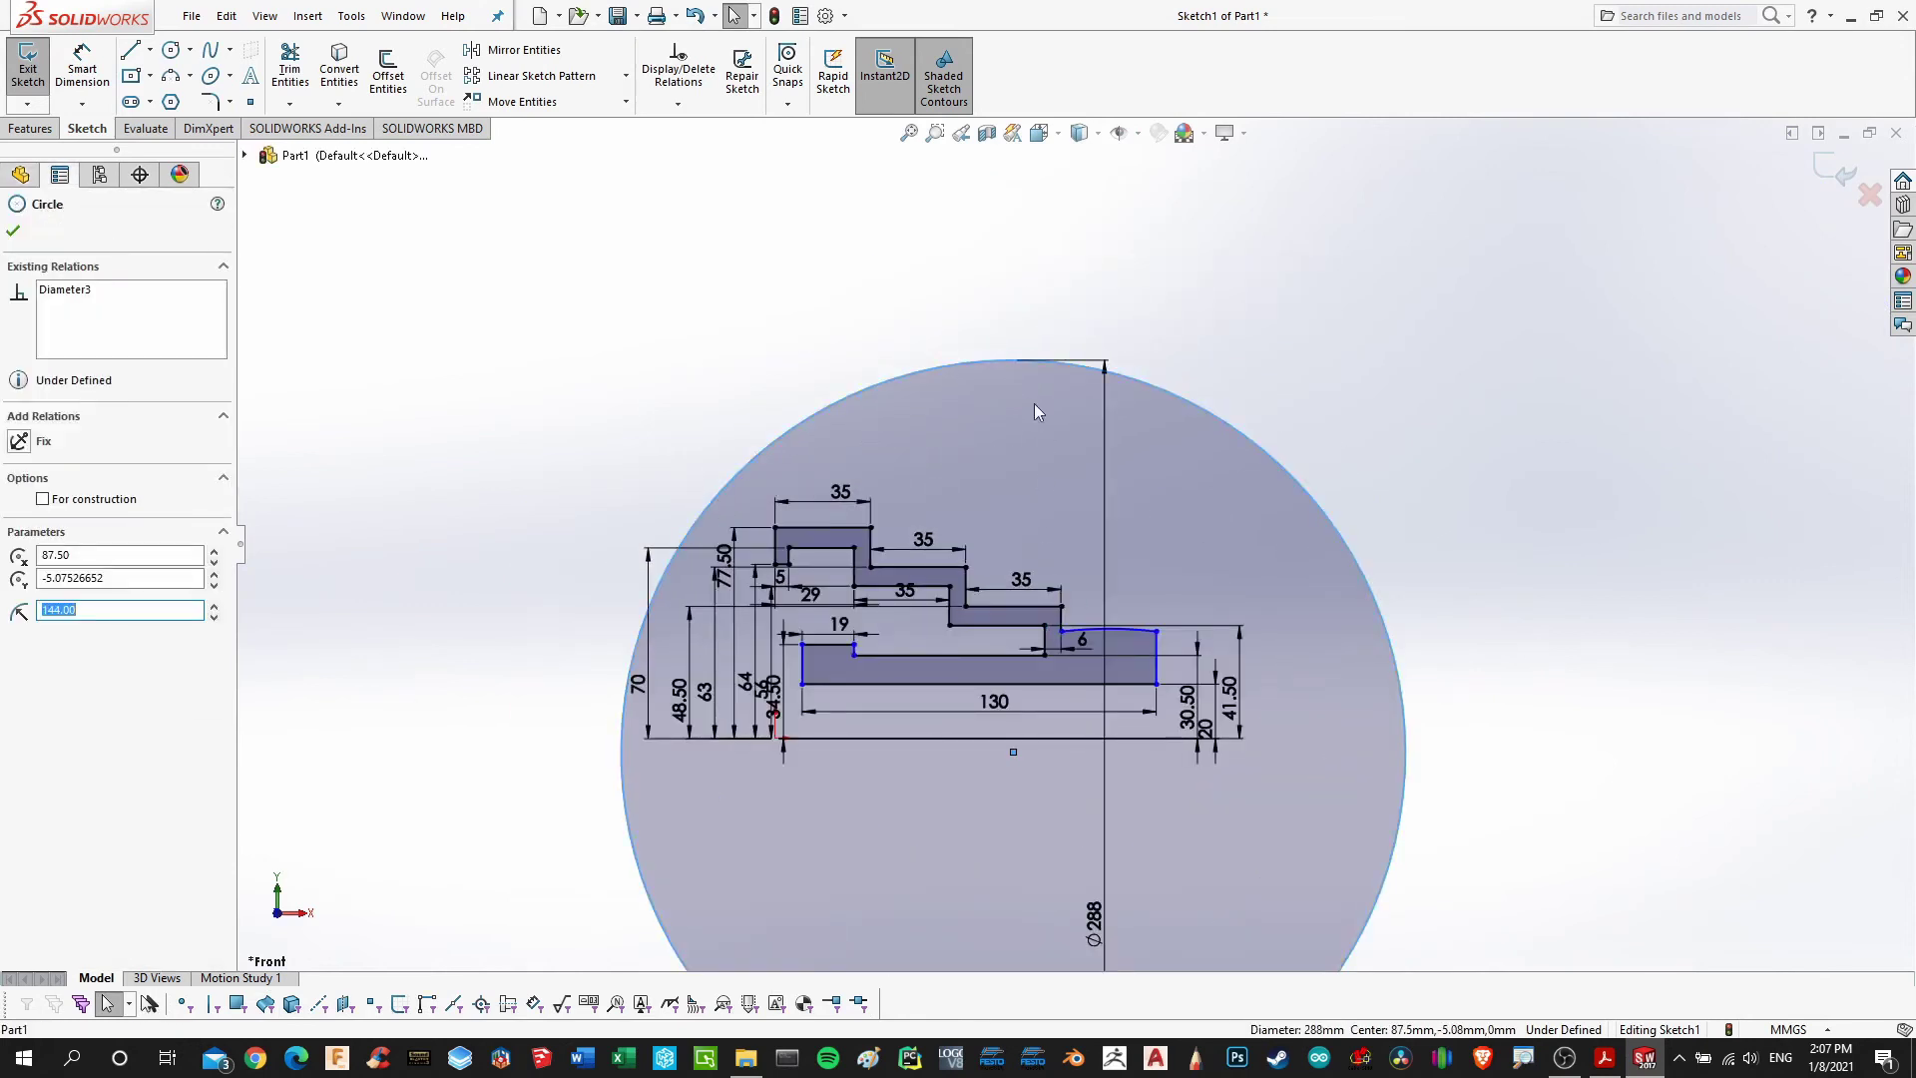
ctrl+click(1028, 607)
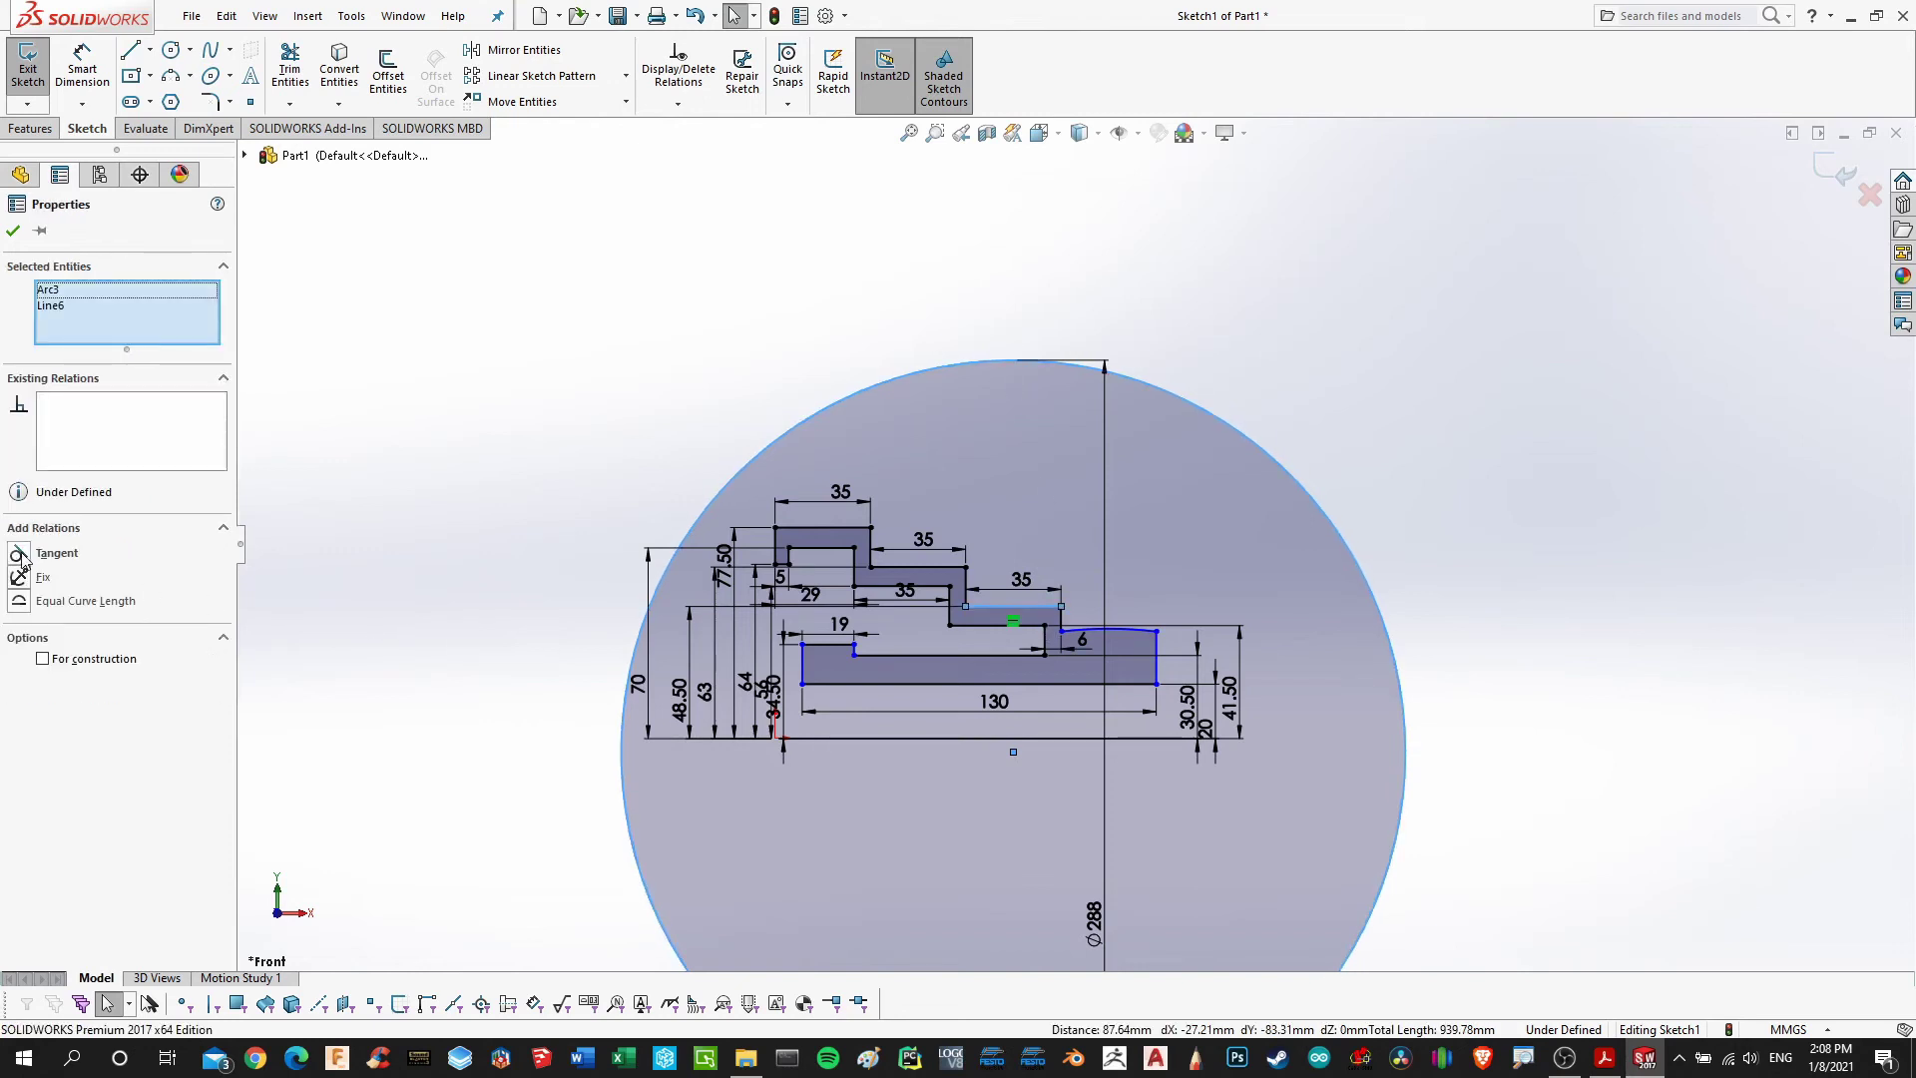
click(20, 555)
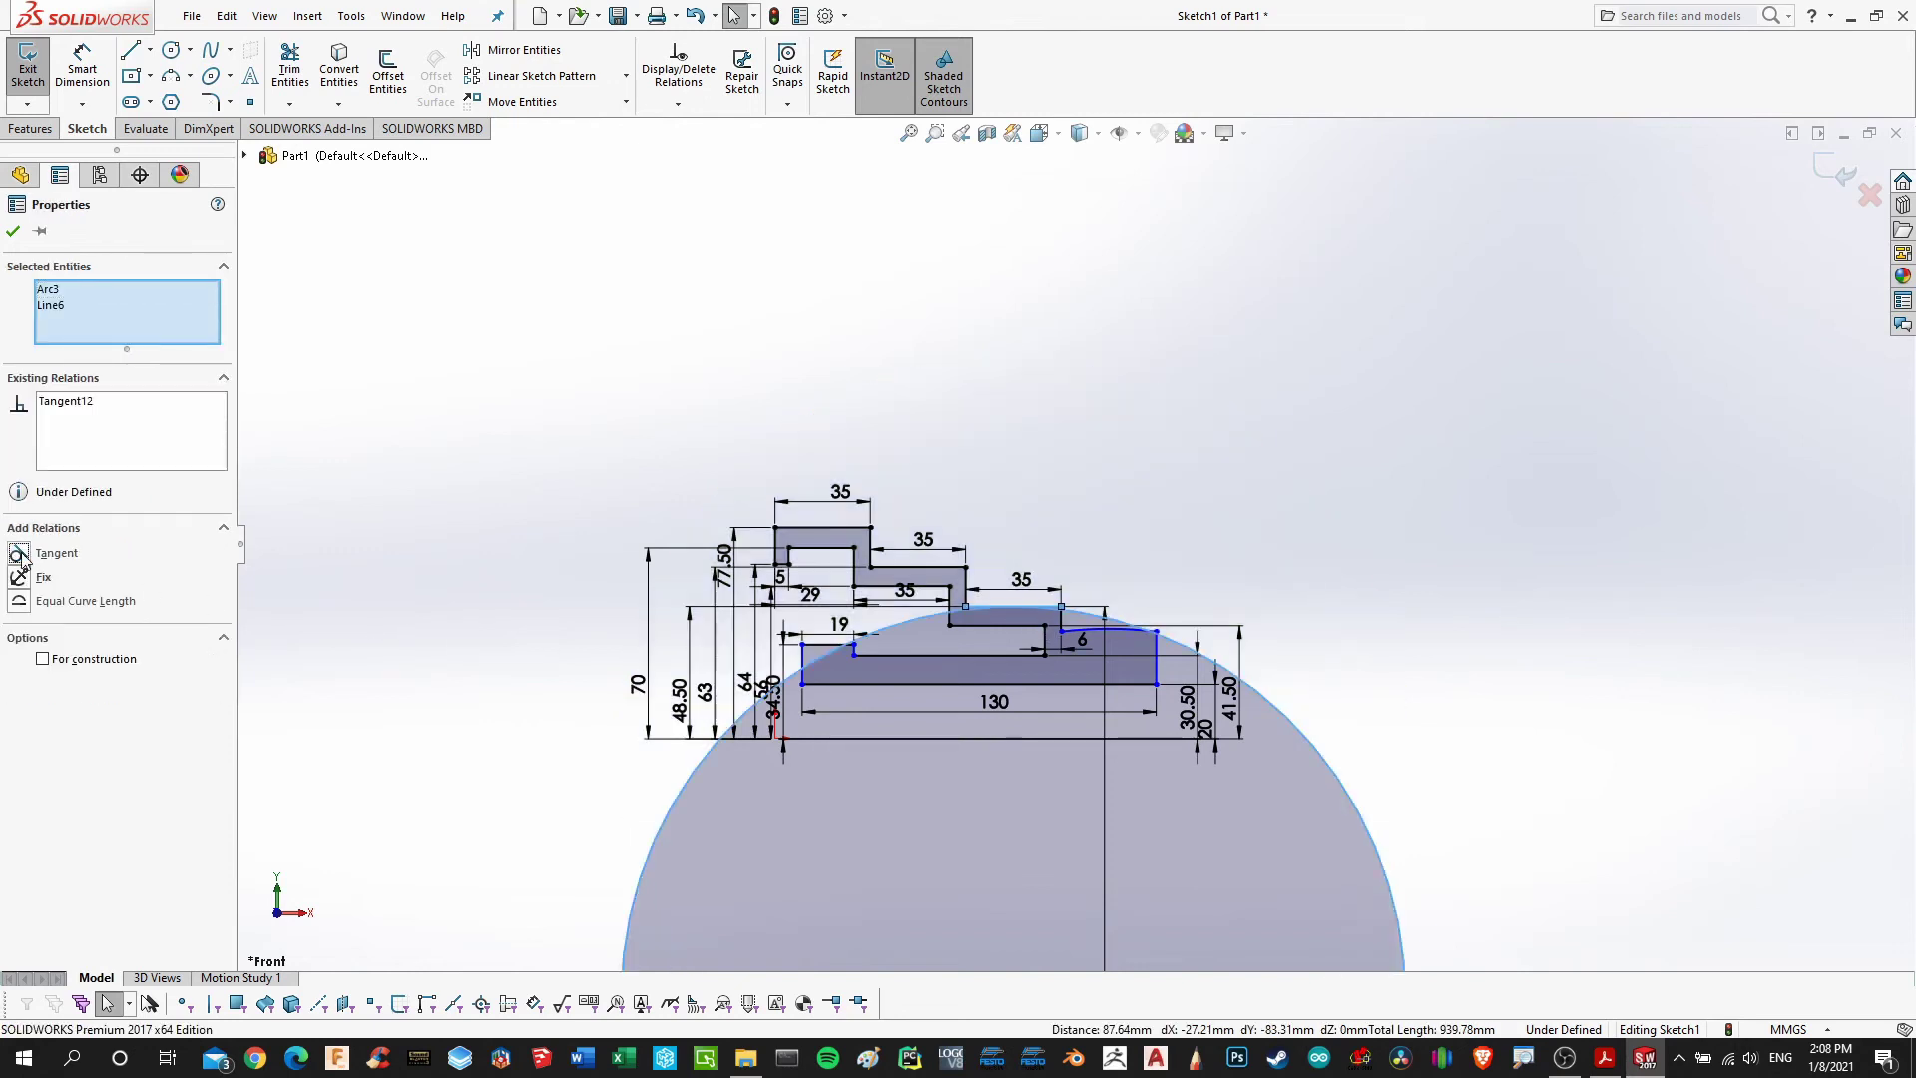
click(13, 232)
Extend the vertical wall at the start of that step's flat top down to the circle
scroll(988, 623, down, 10)
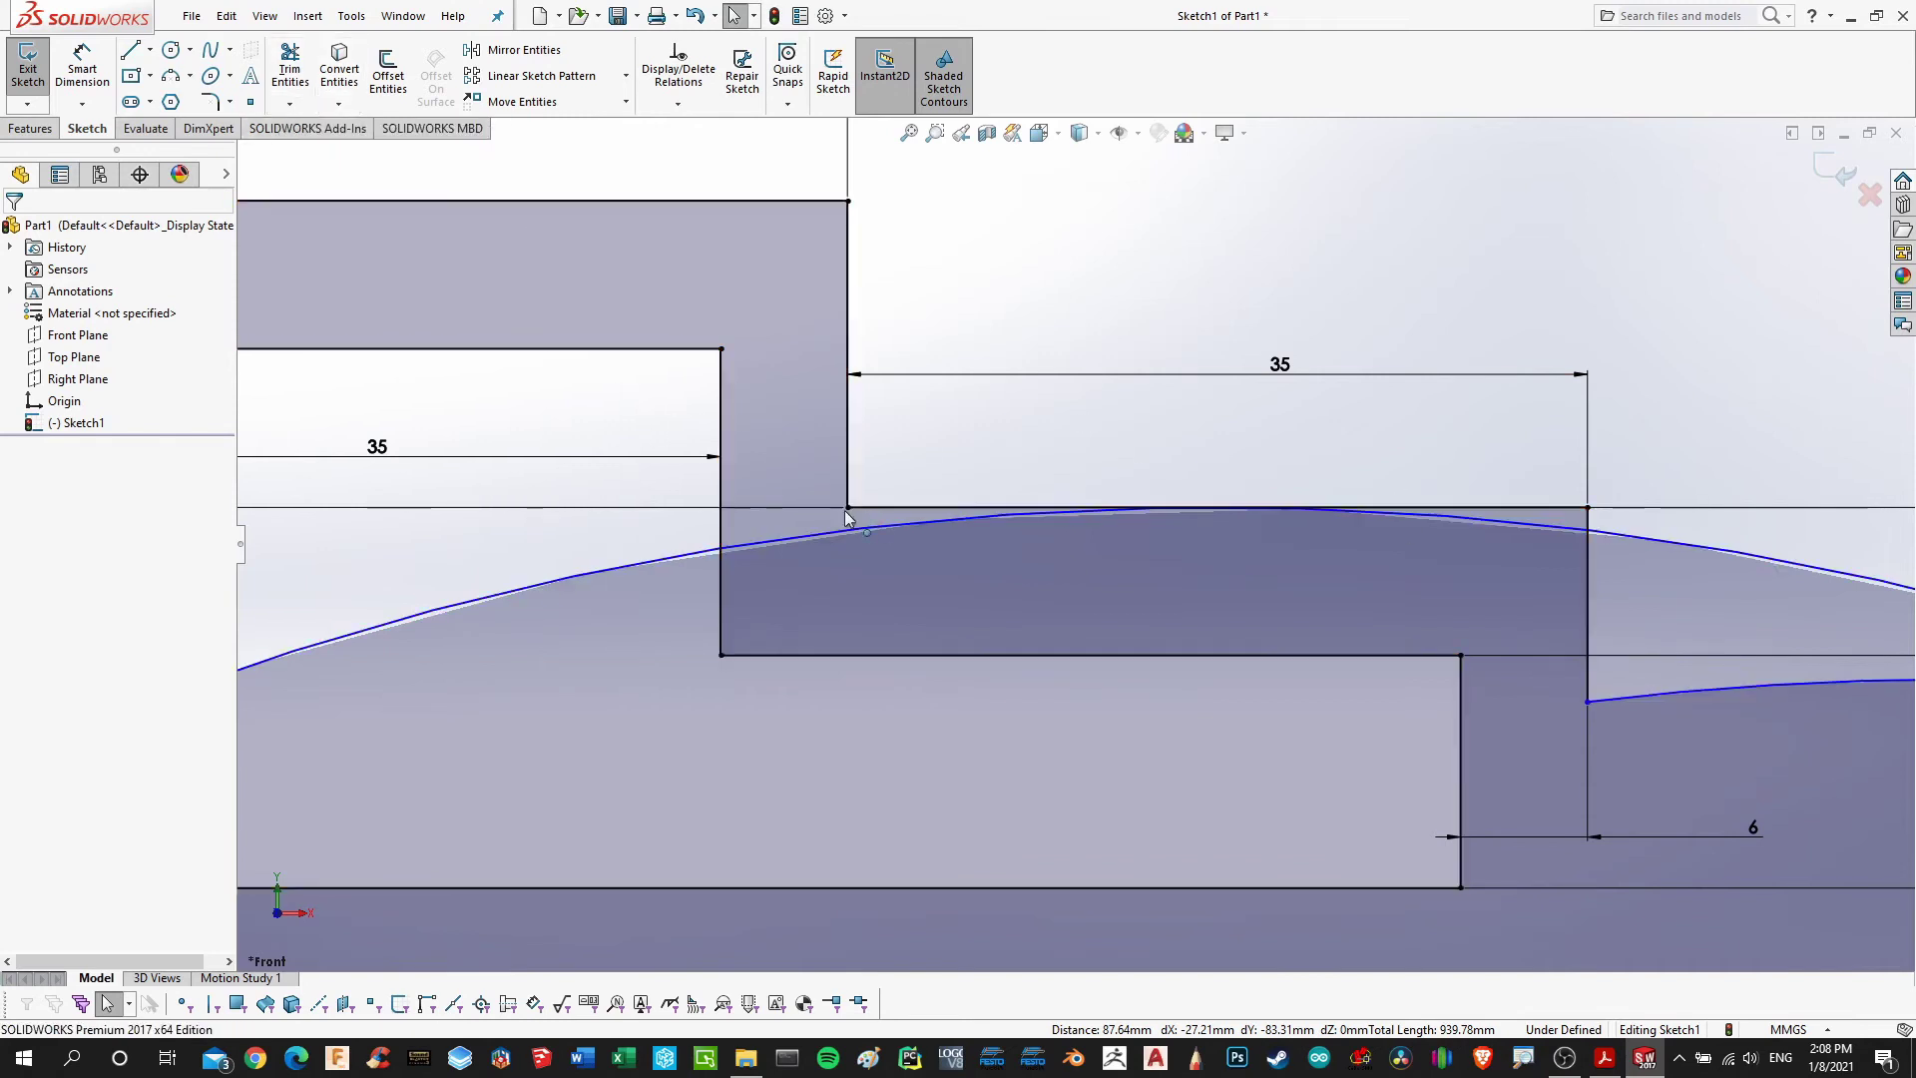
click(289, 103)
click(319, 126)
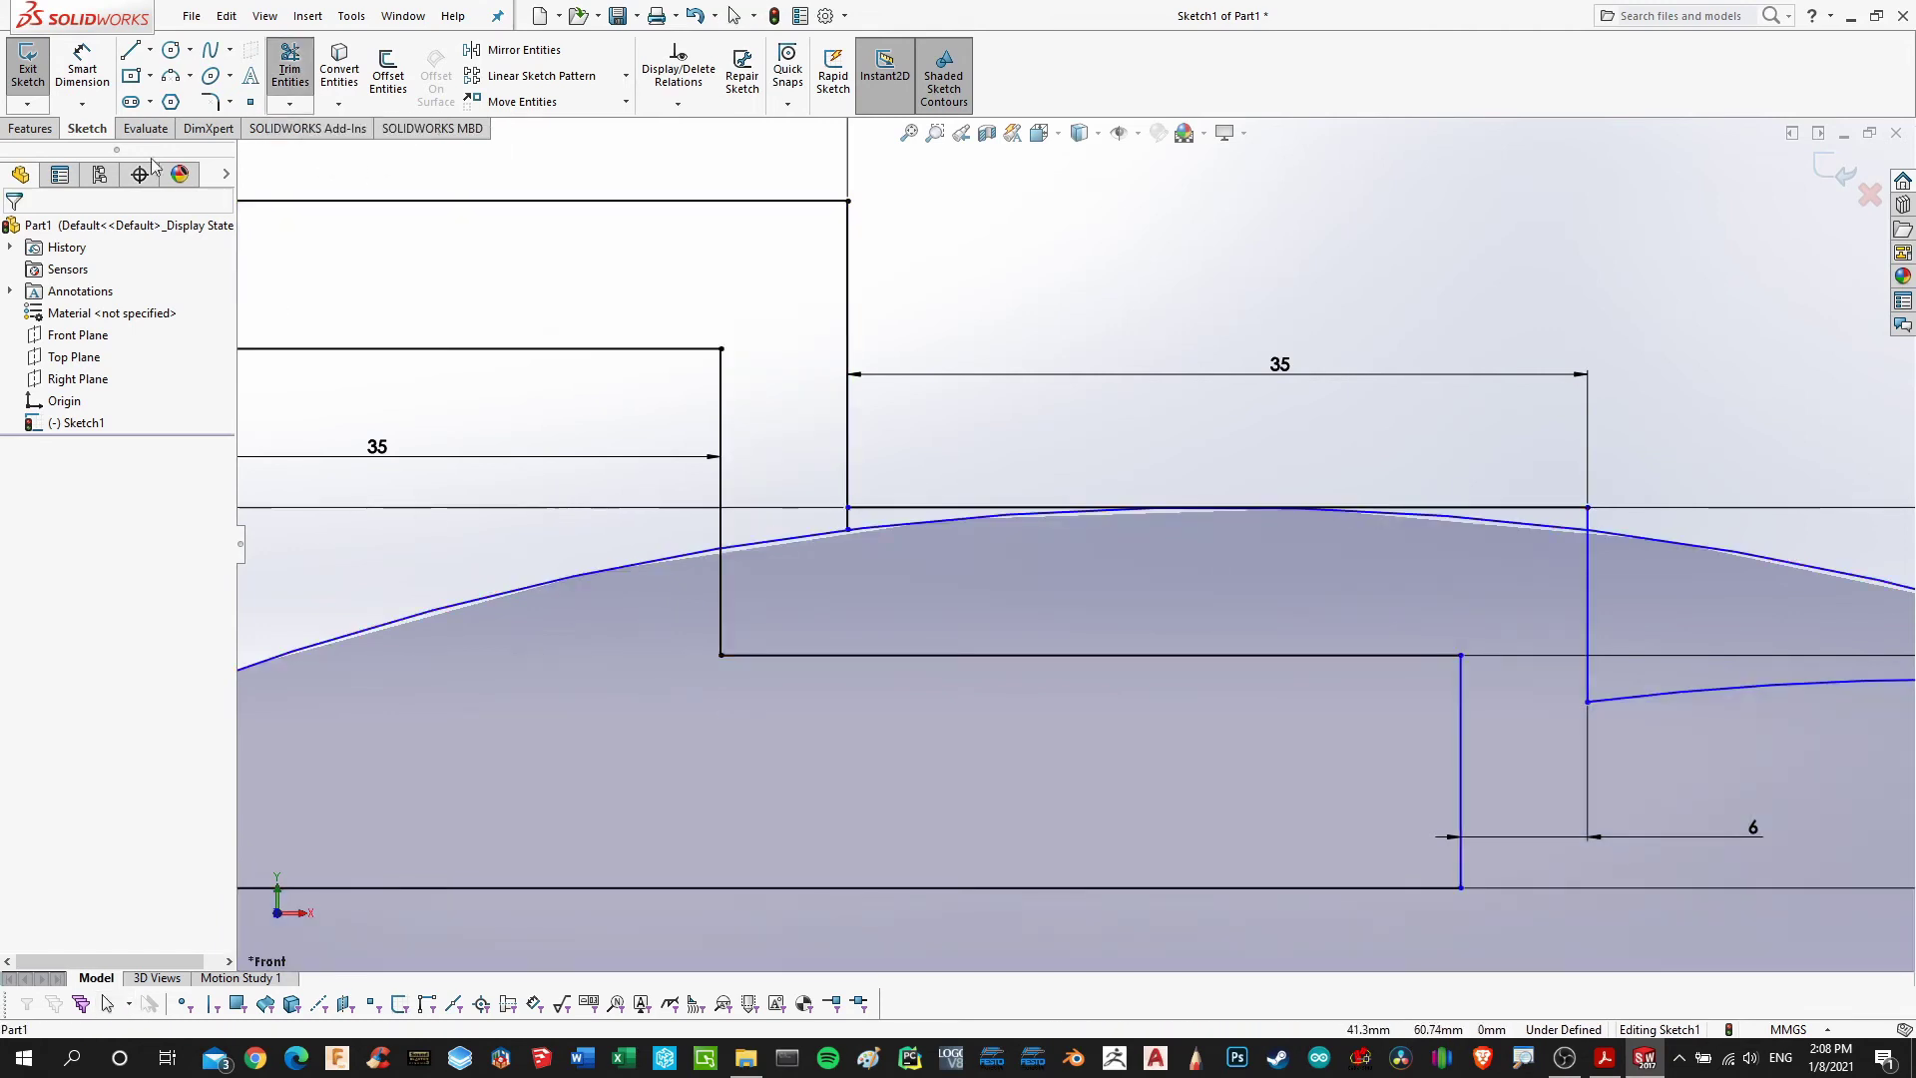
Trim away that step's flat top line, the wall stub above the arc and the adjoining circle segments to leave a crowned top
click(289, 68)
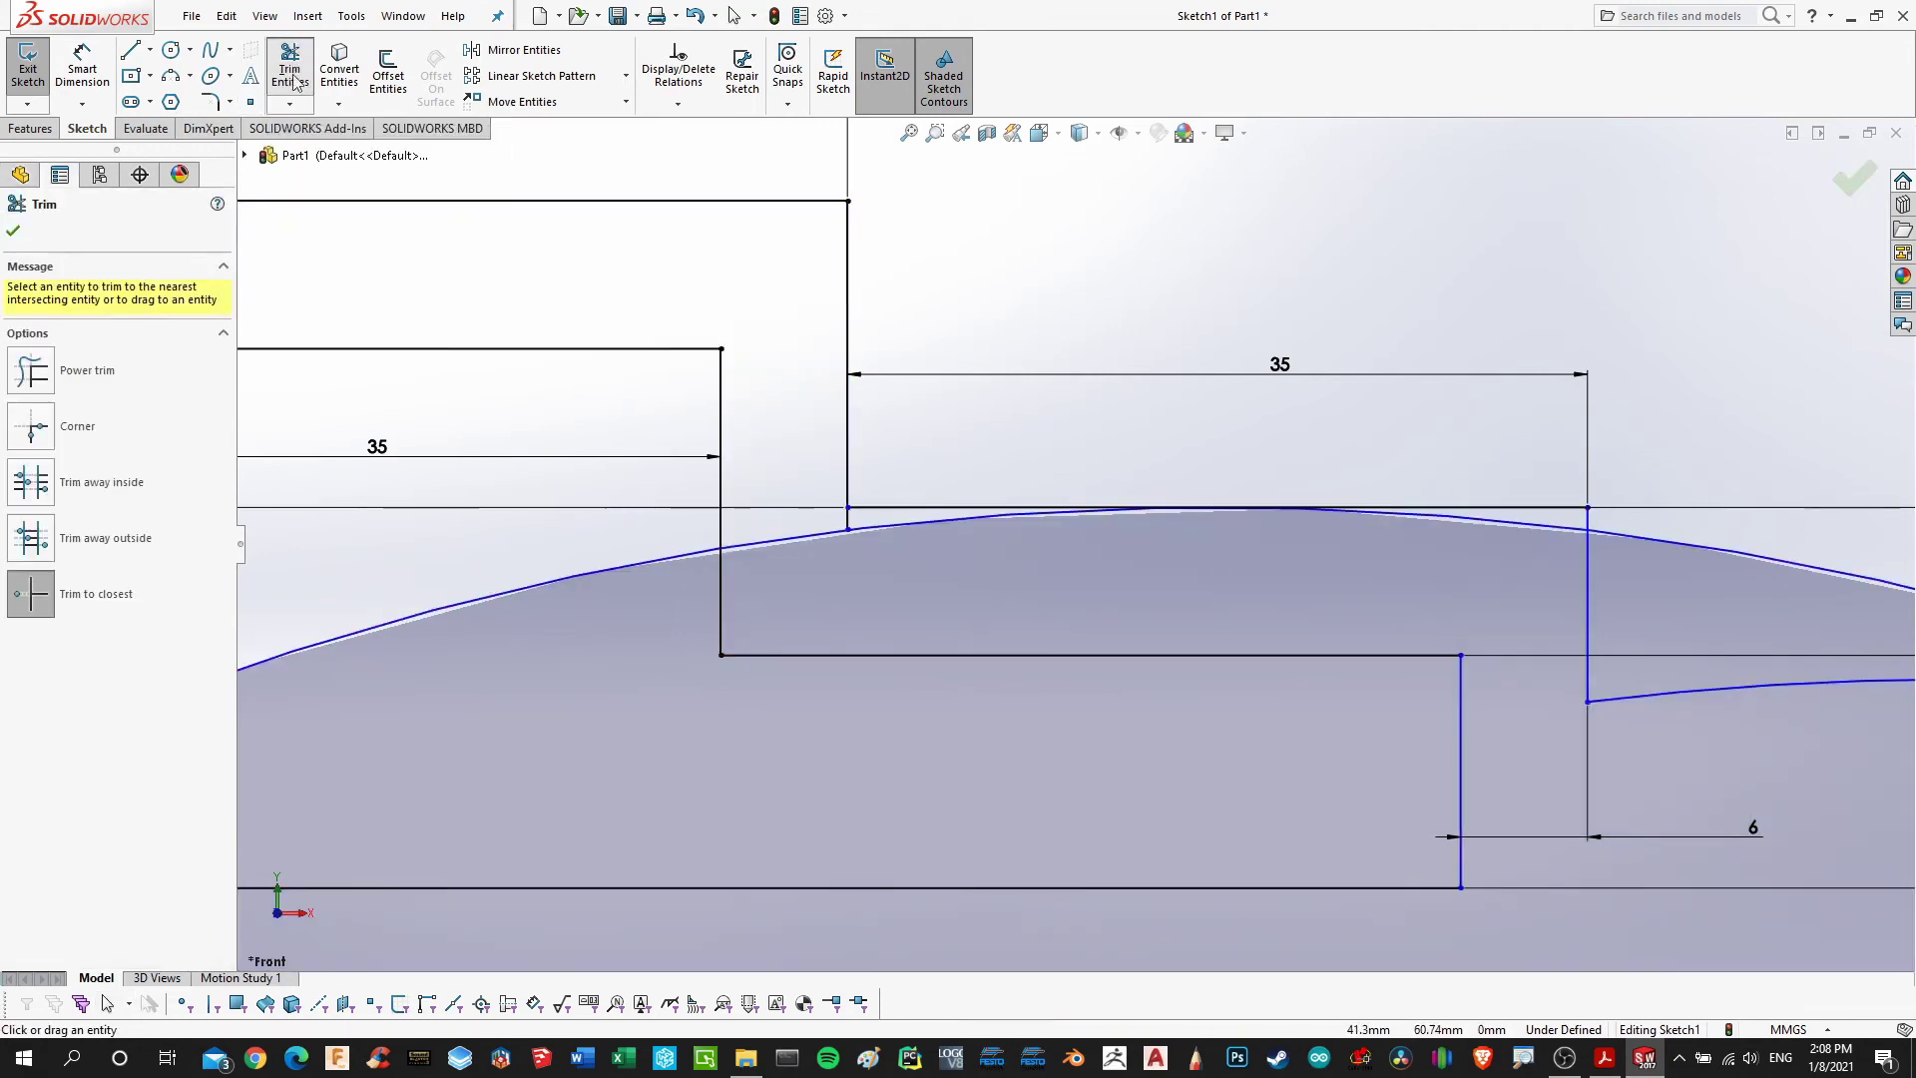
click(885, 510)
click(1006, 536)
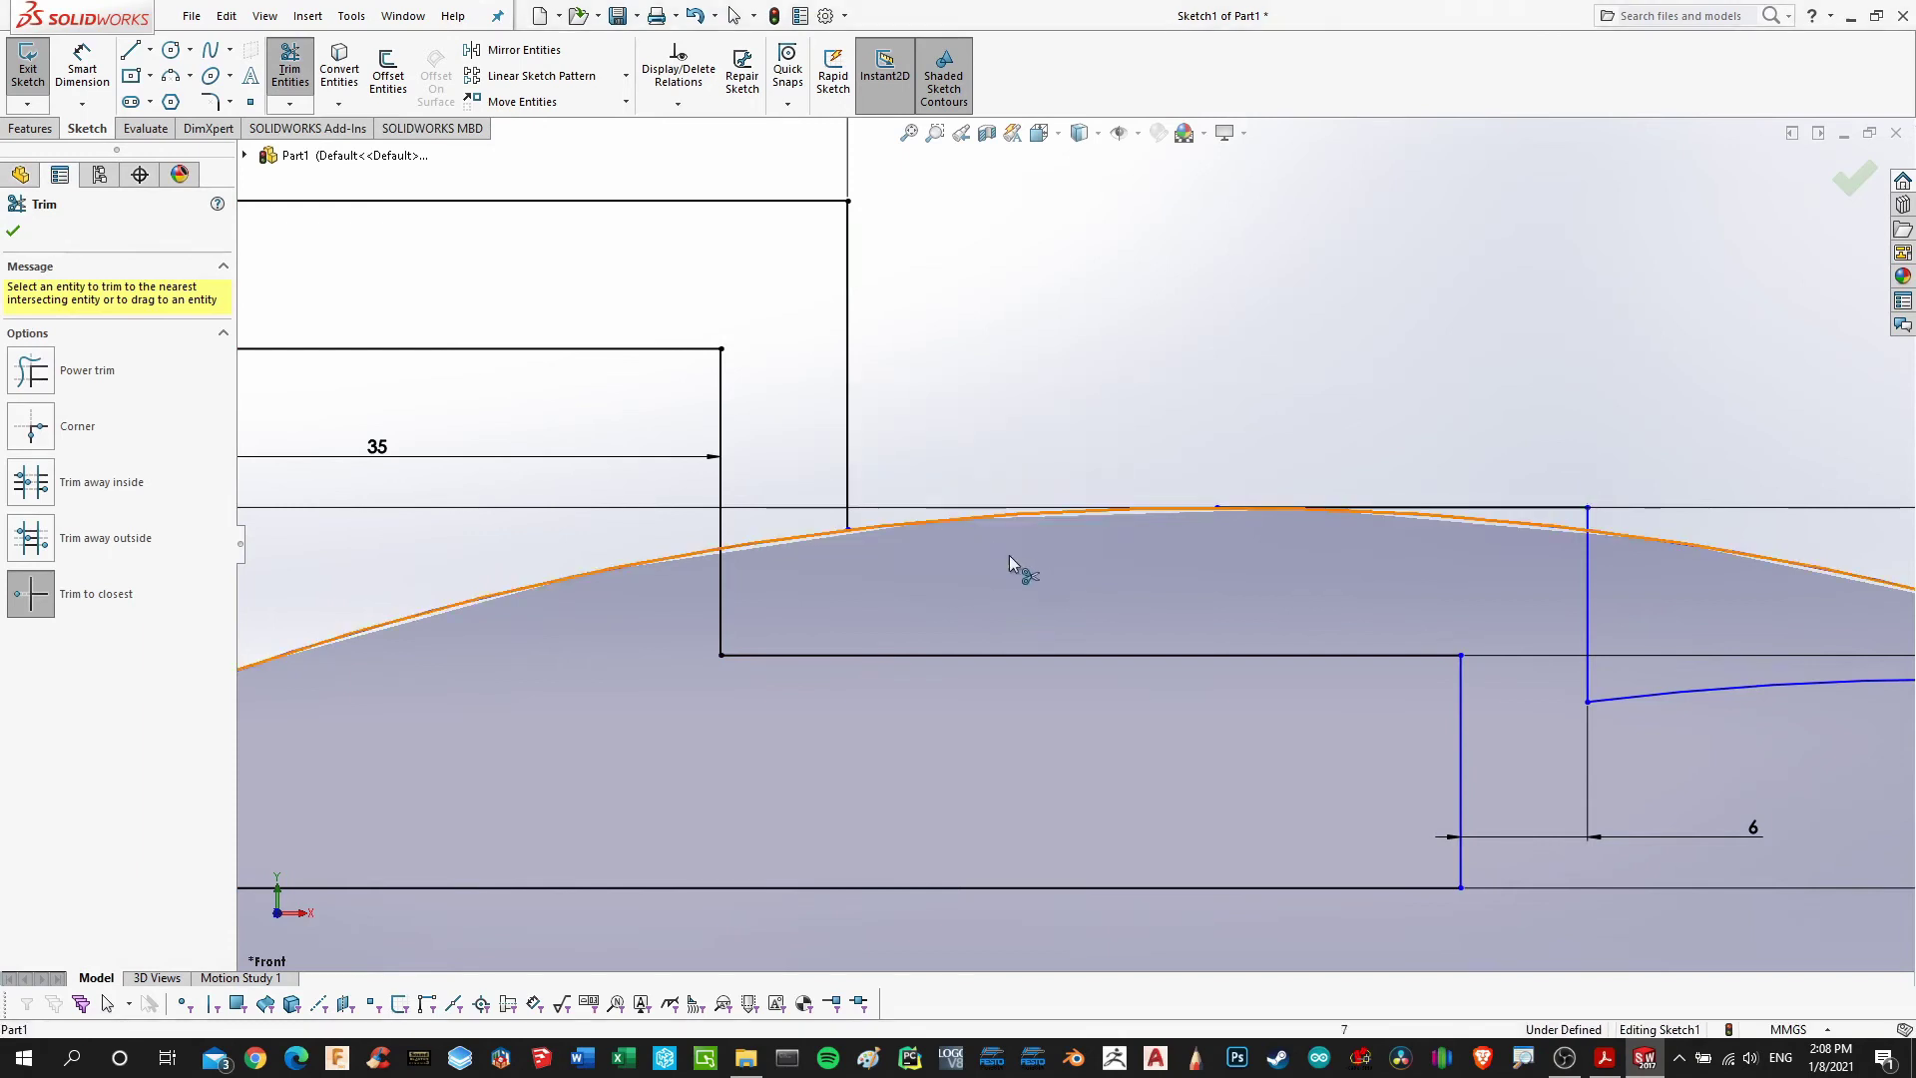
click(1557, 515)
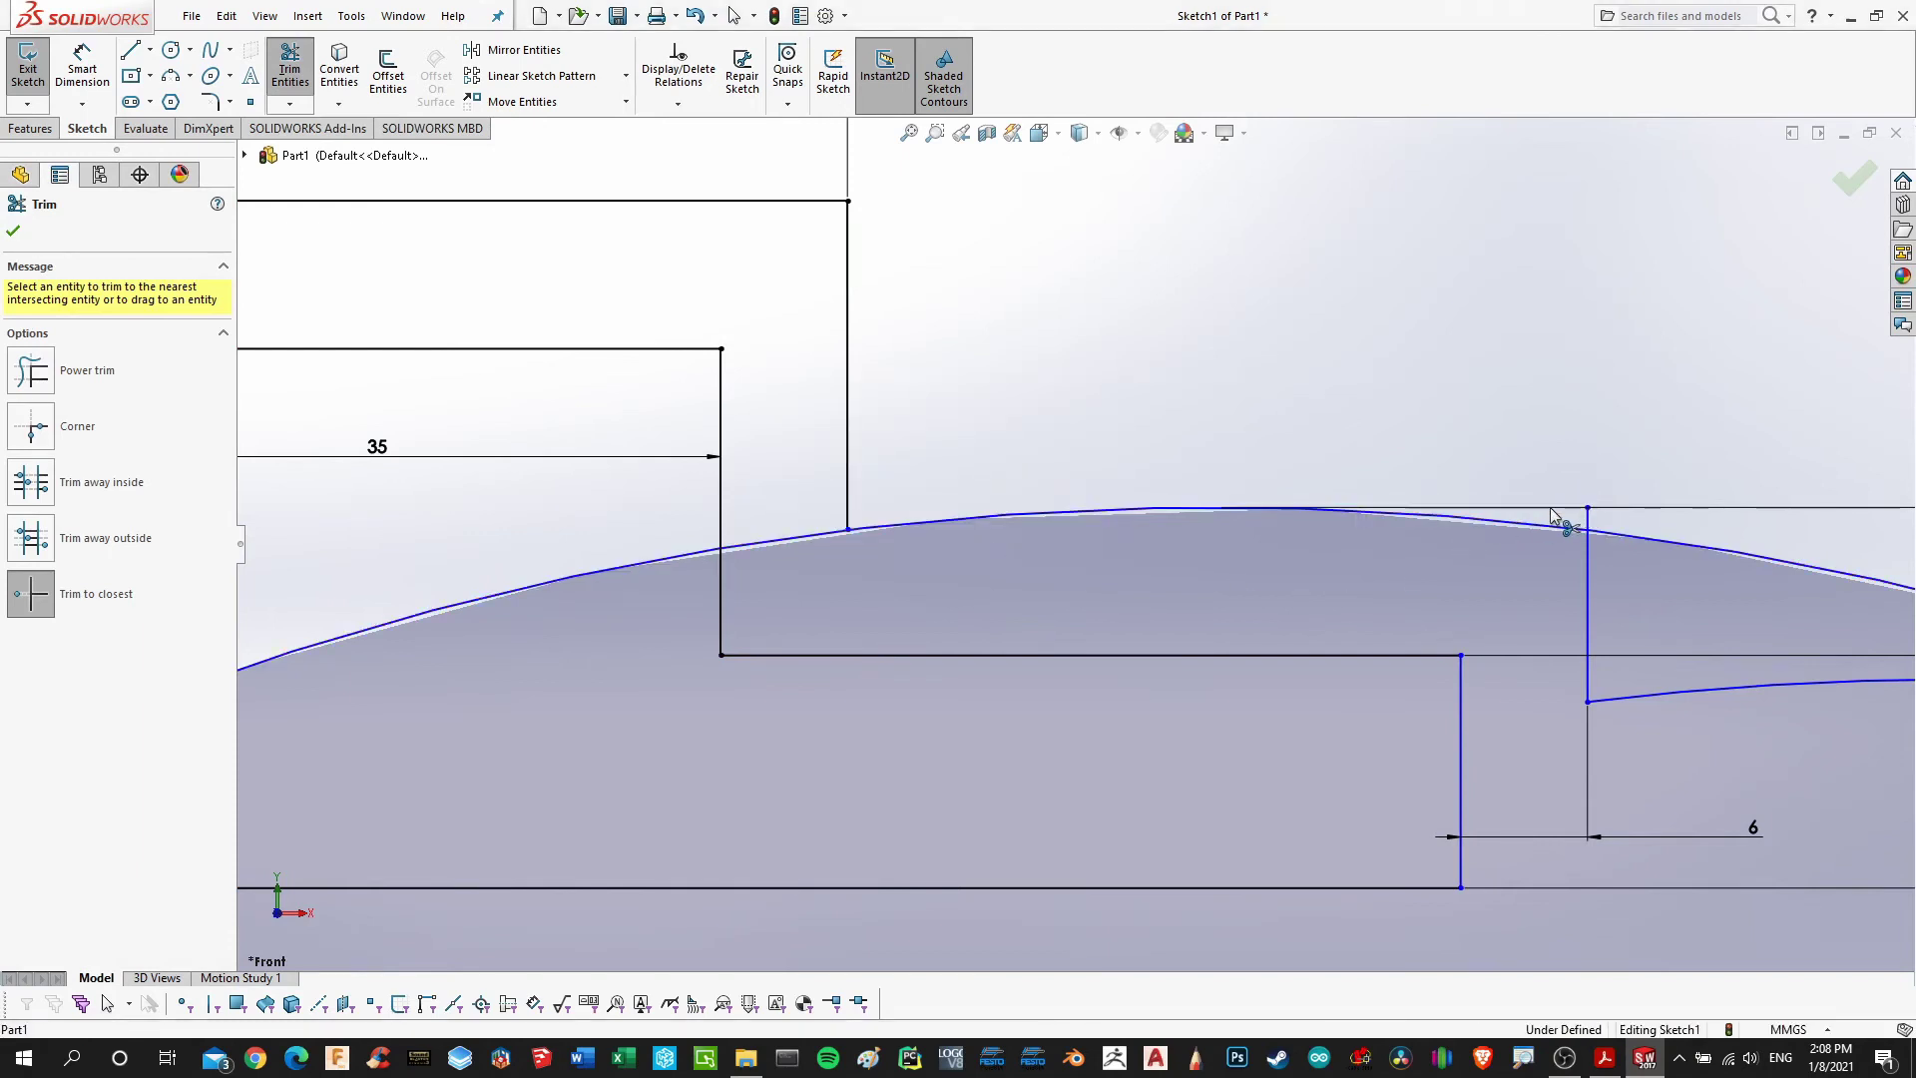
click(1632, 541)
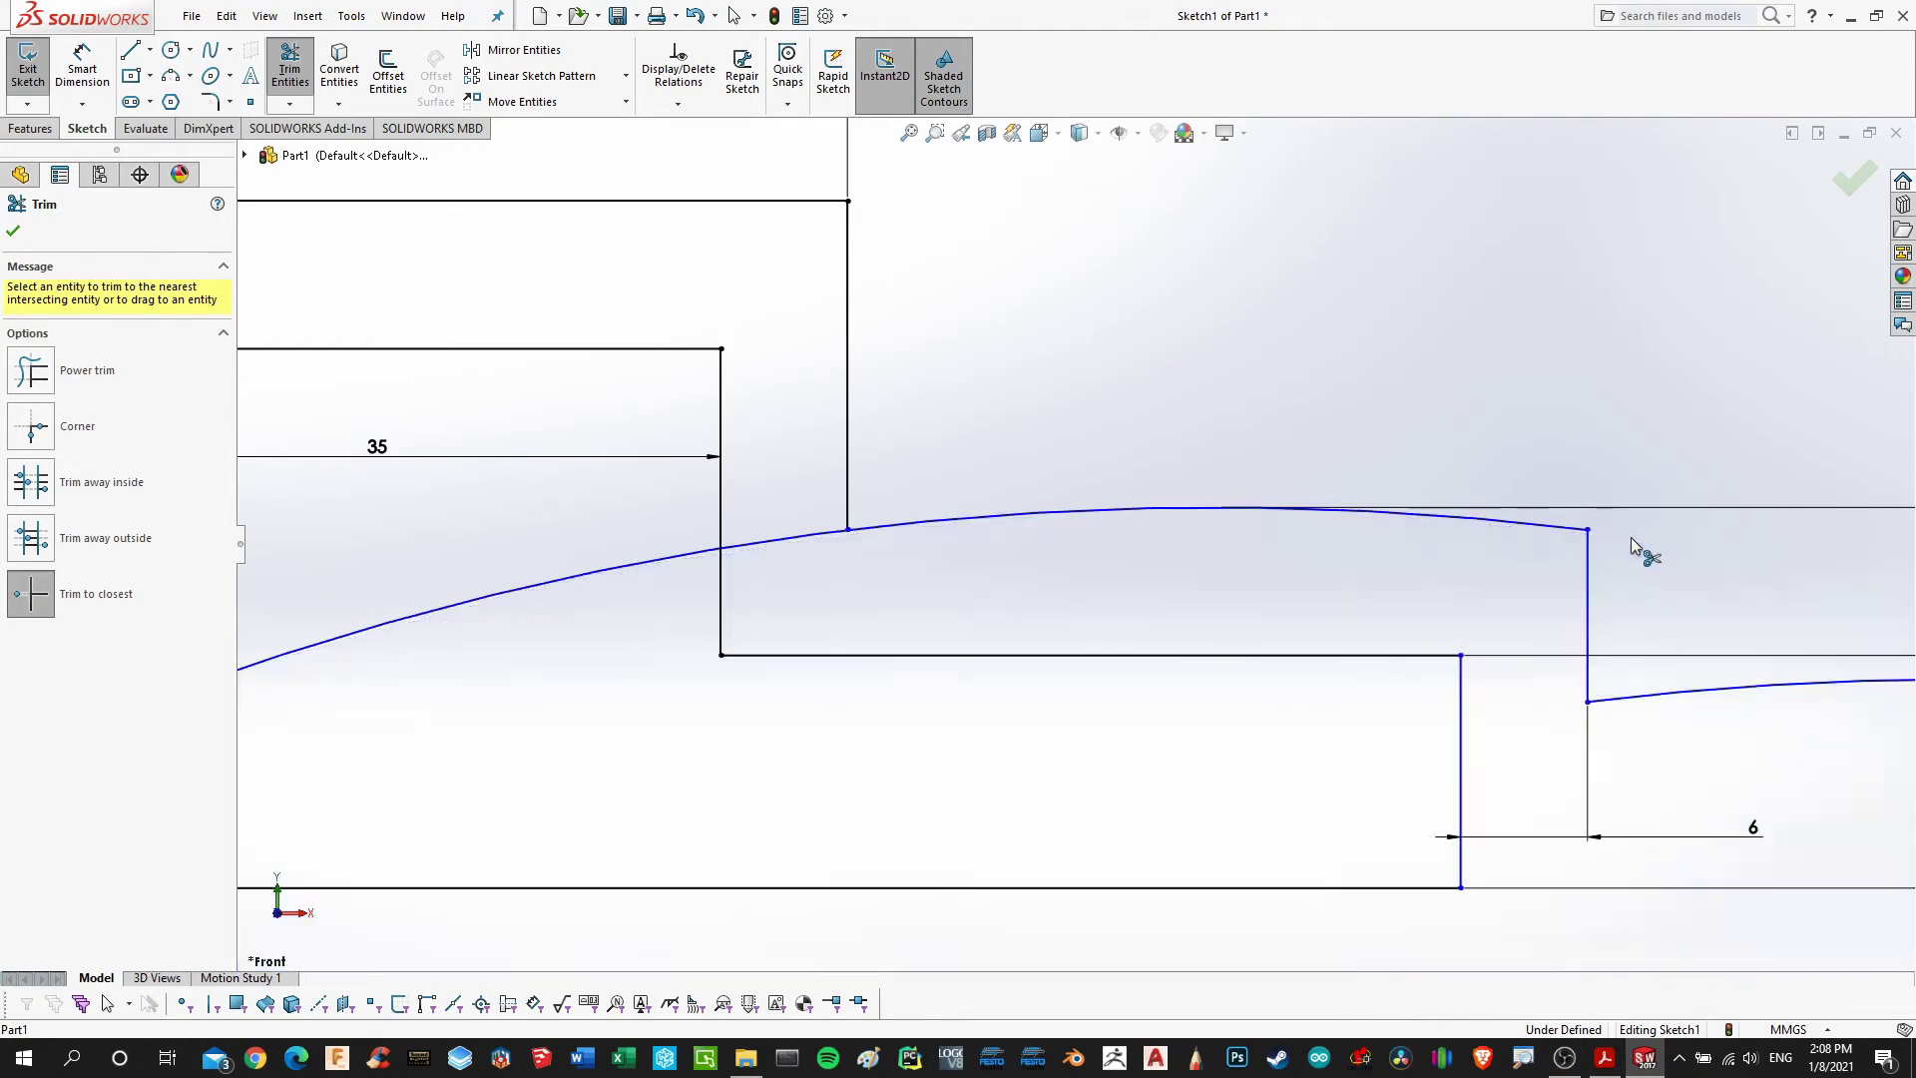
click(607, 570)
Trim away the leftover circle segments at the hub's 19 mm end and at the outer corner of the lowest crowned step
scroll(1074, 618, up, 5)
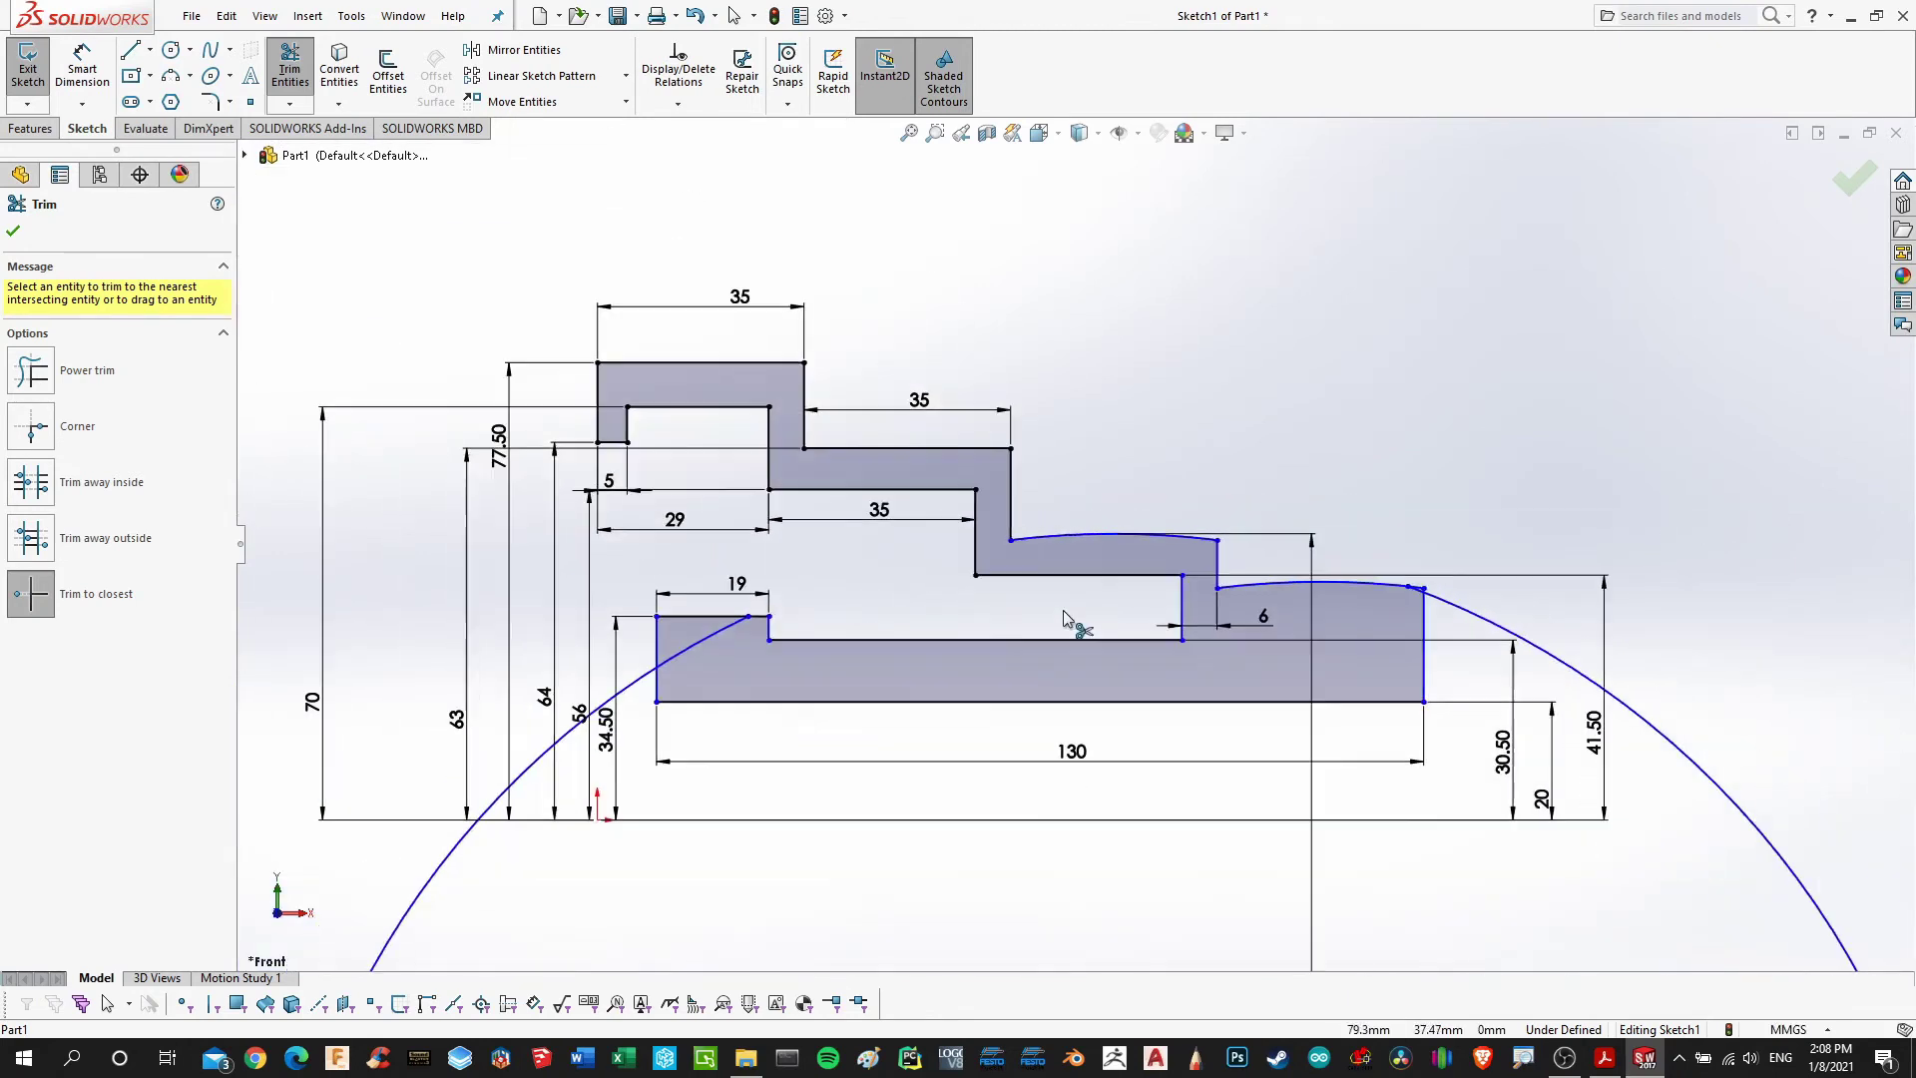
scroll(797, 706, down, 1)
click(623, 664)
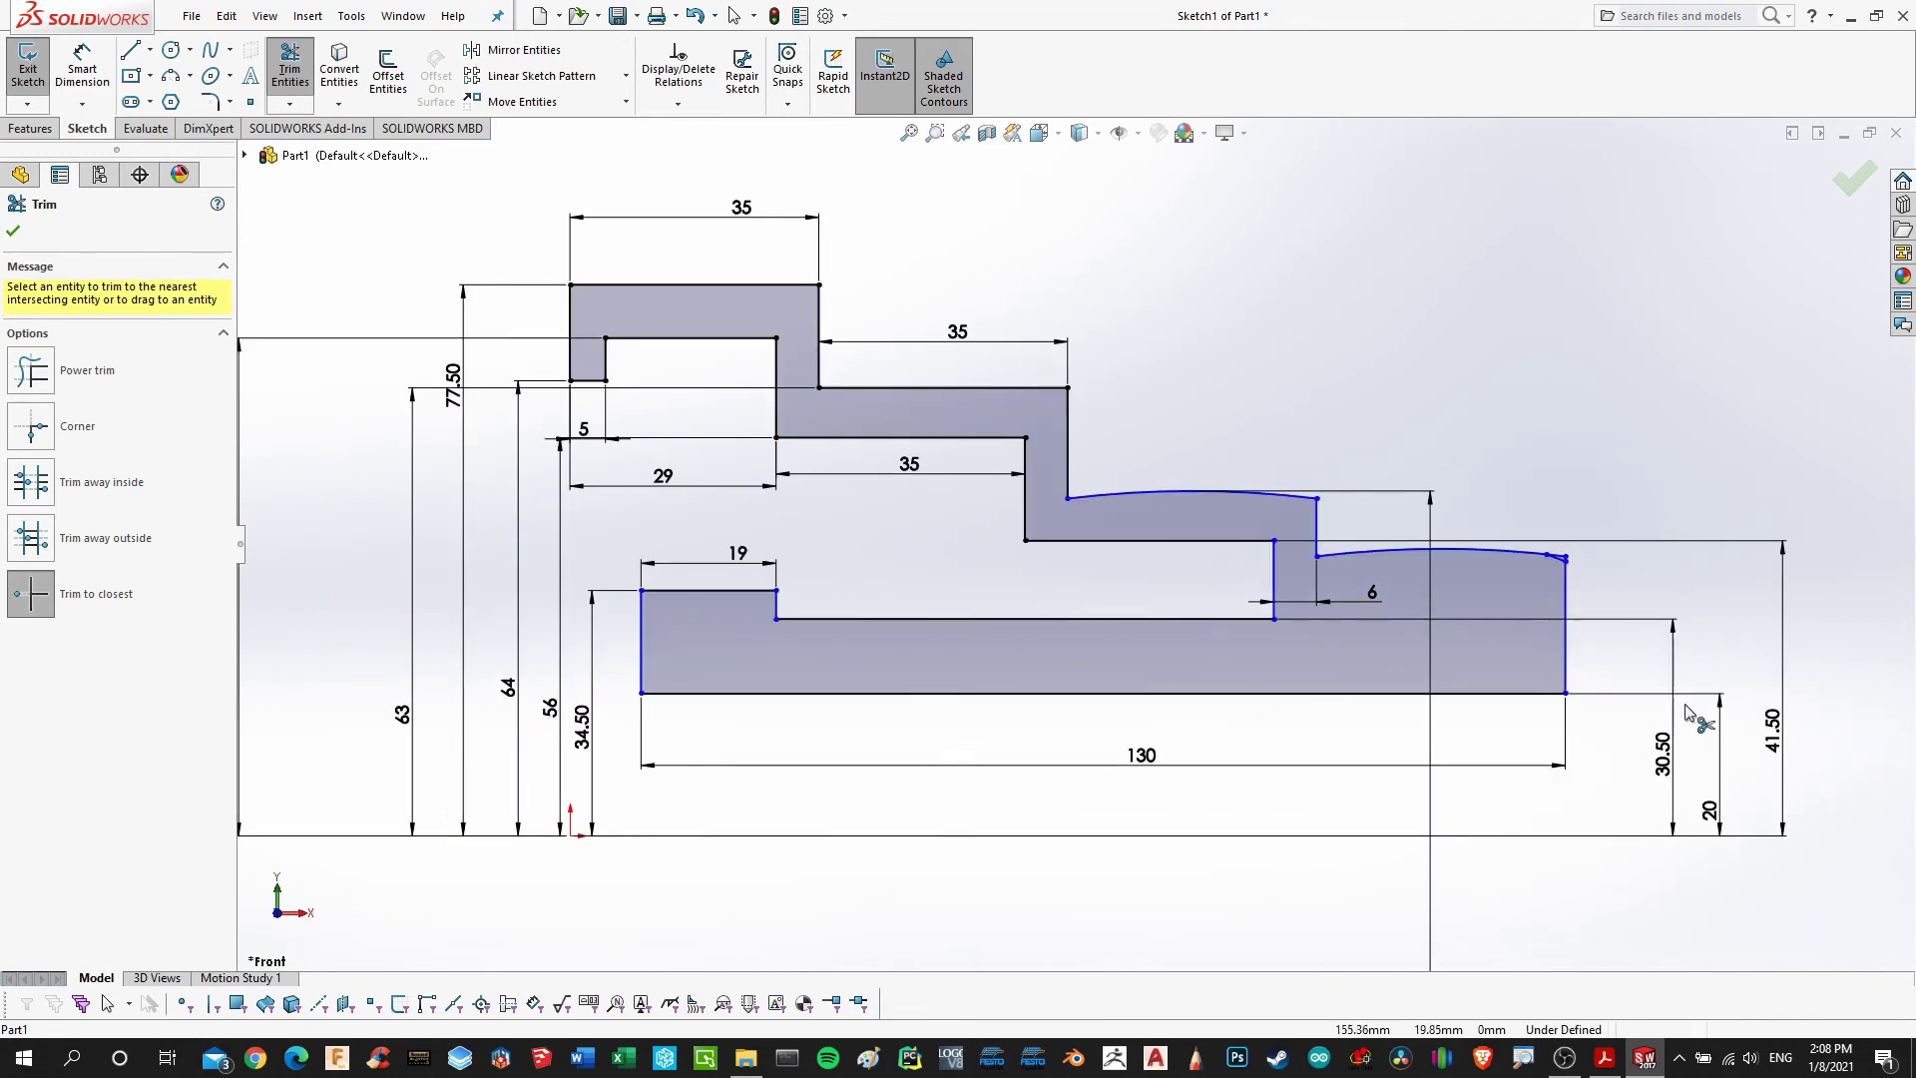
scroll(1494, 558, down, 10)
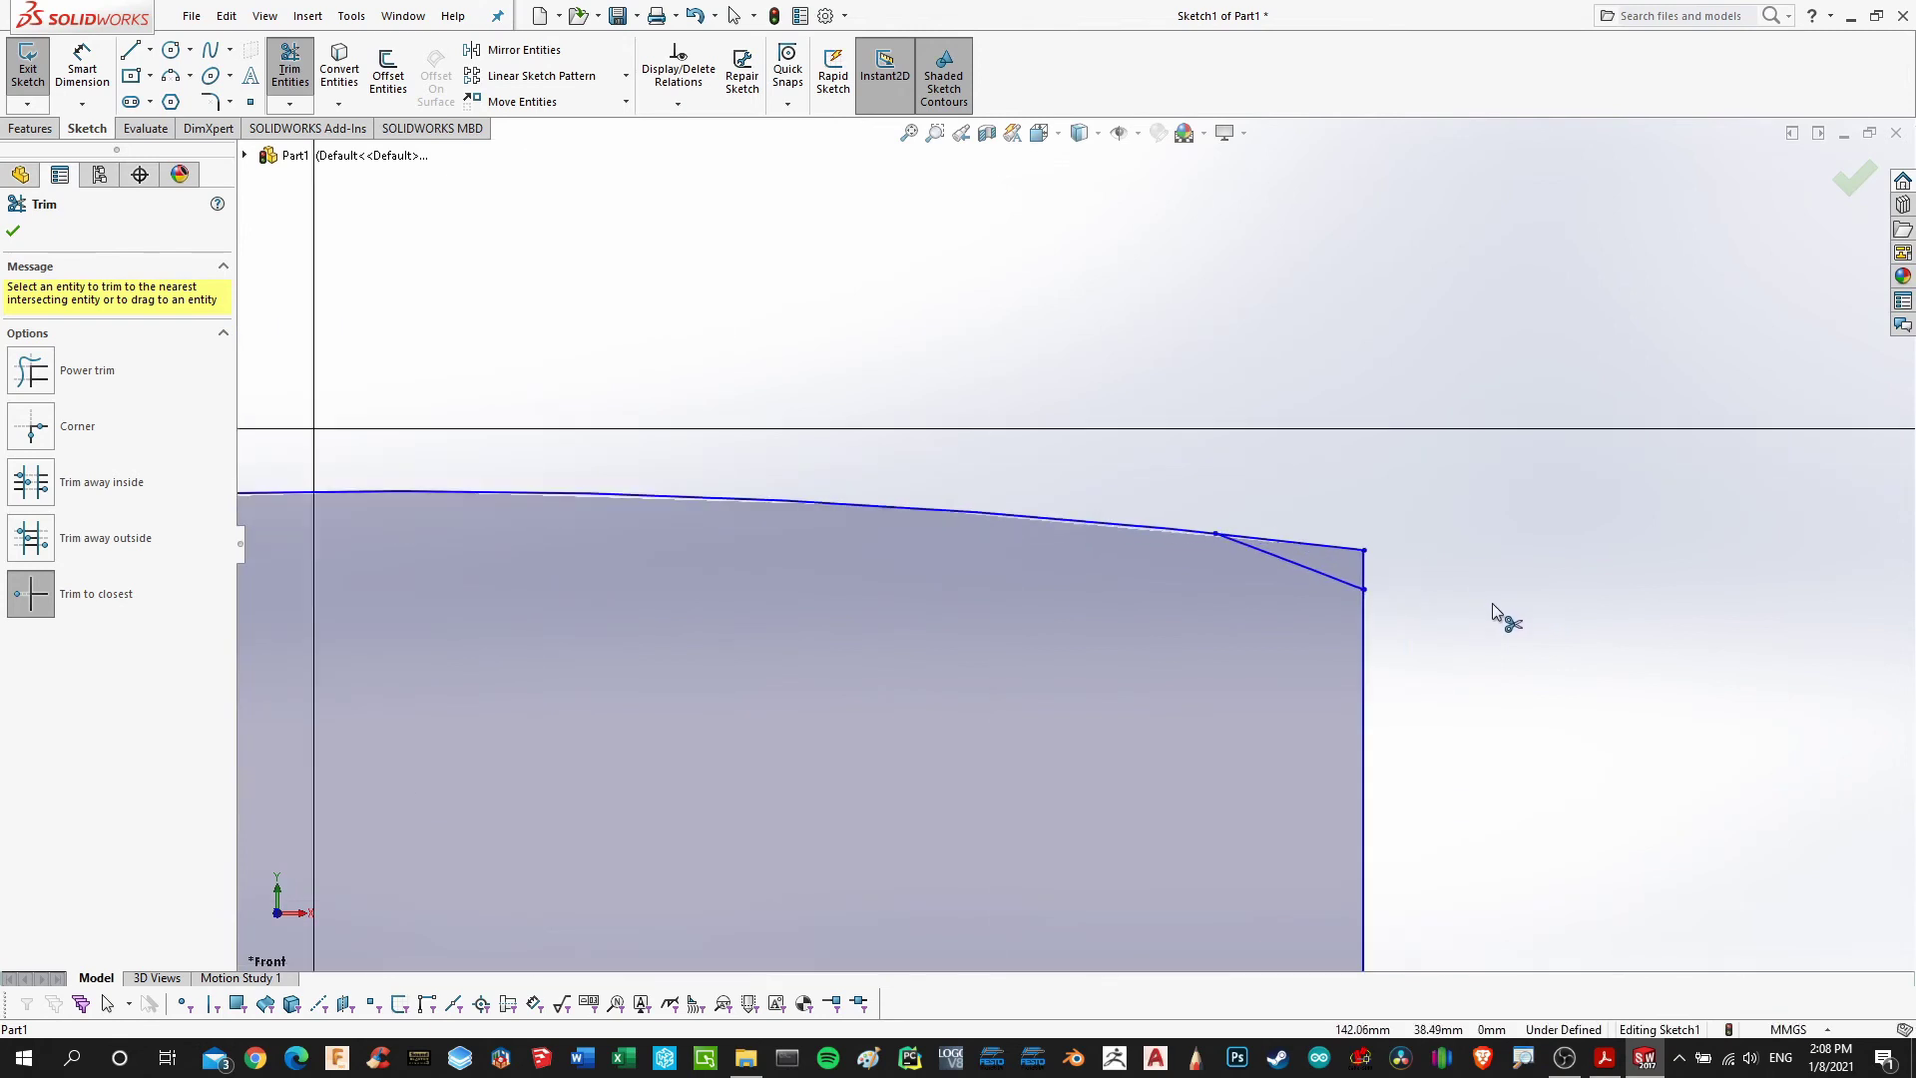
click(1094, 524)
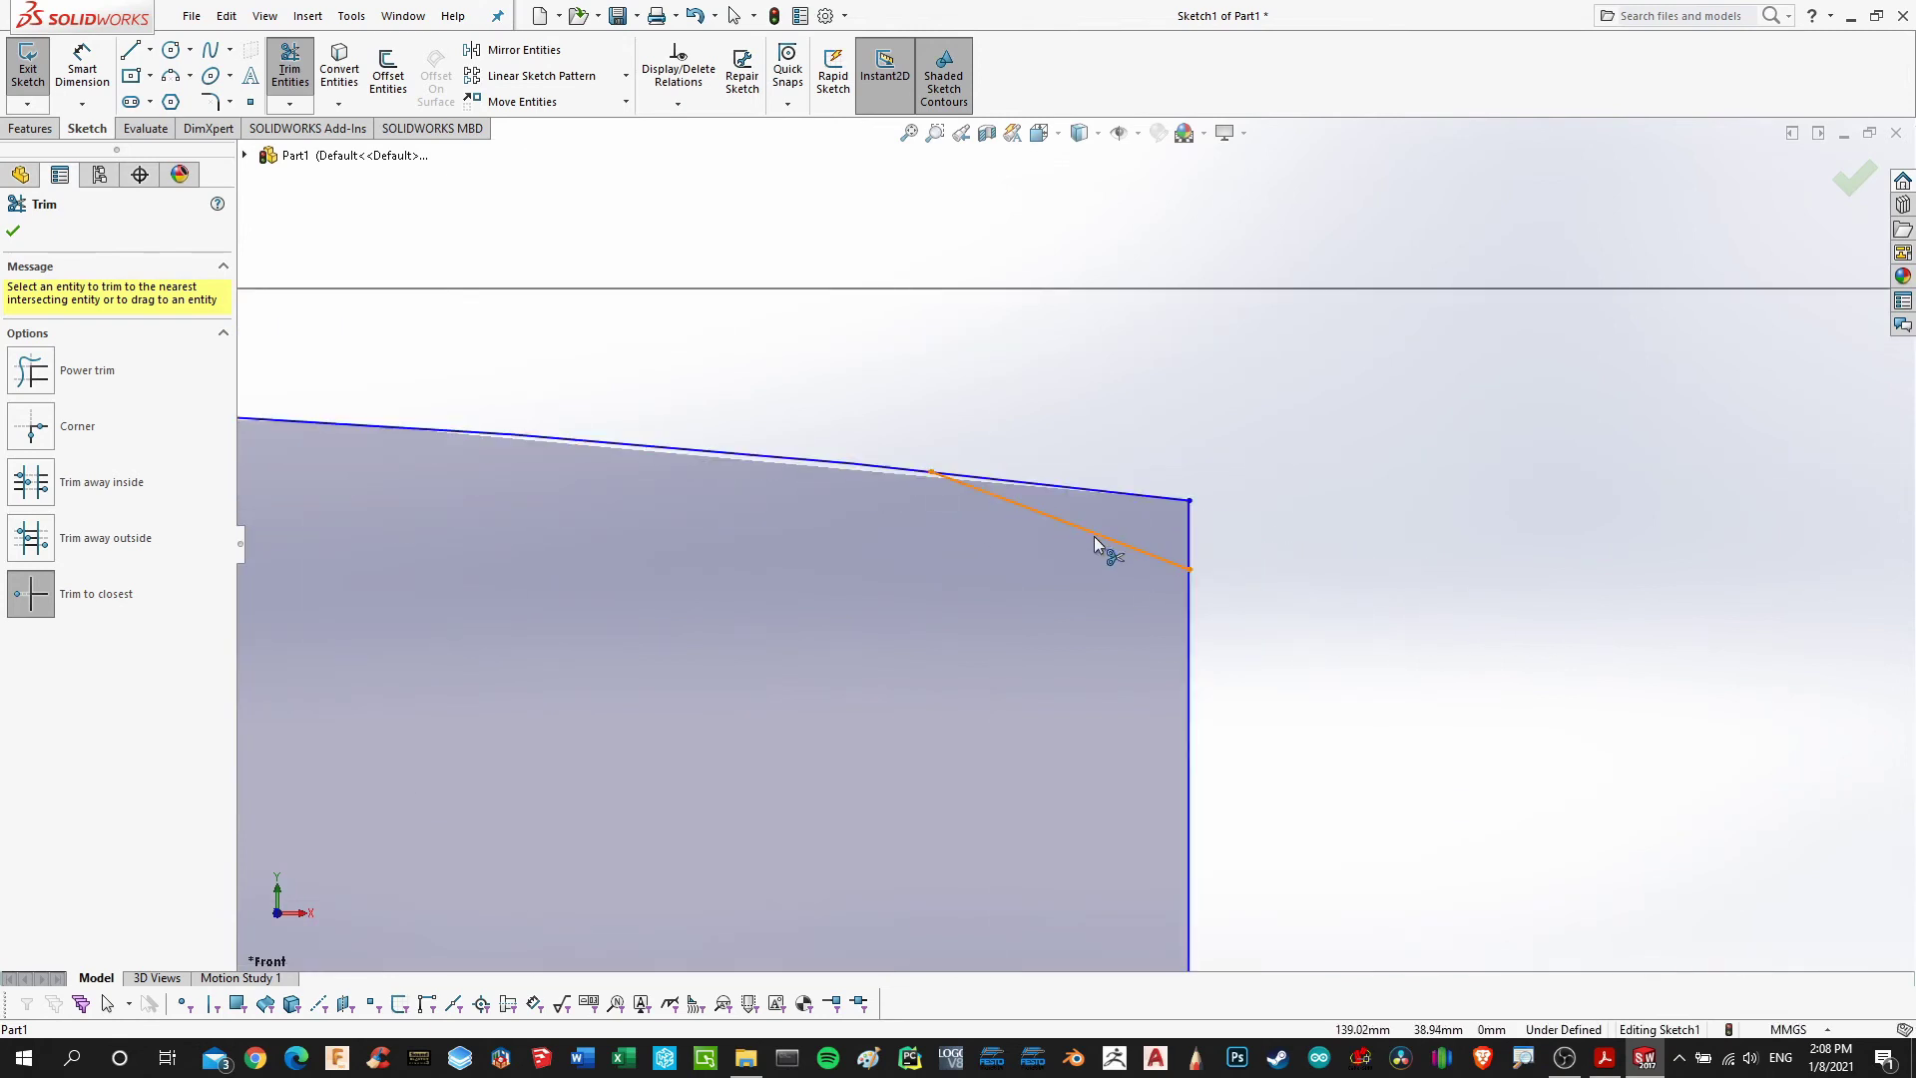
scroll(1110, 650, up, 3)
scroll(799, 659, up, 5)
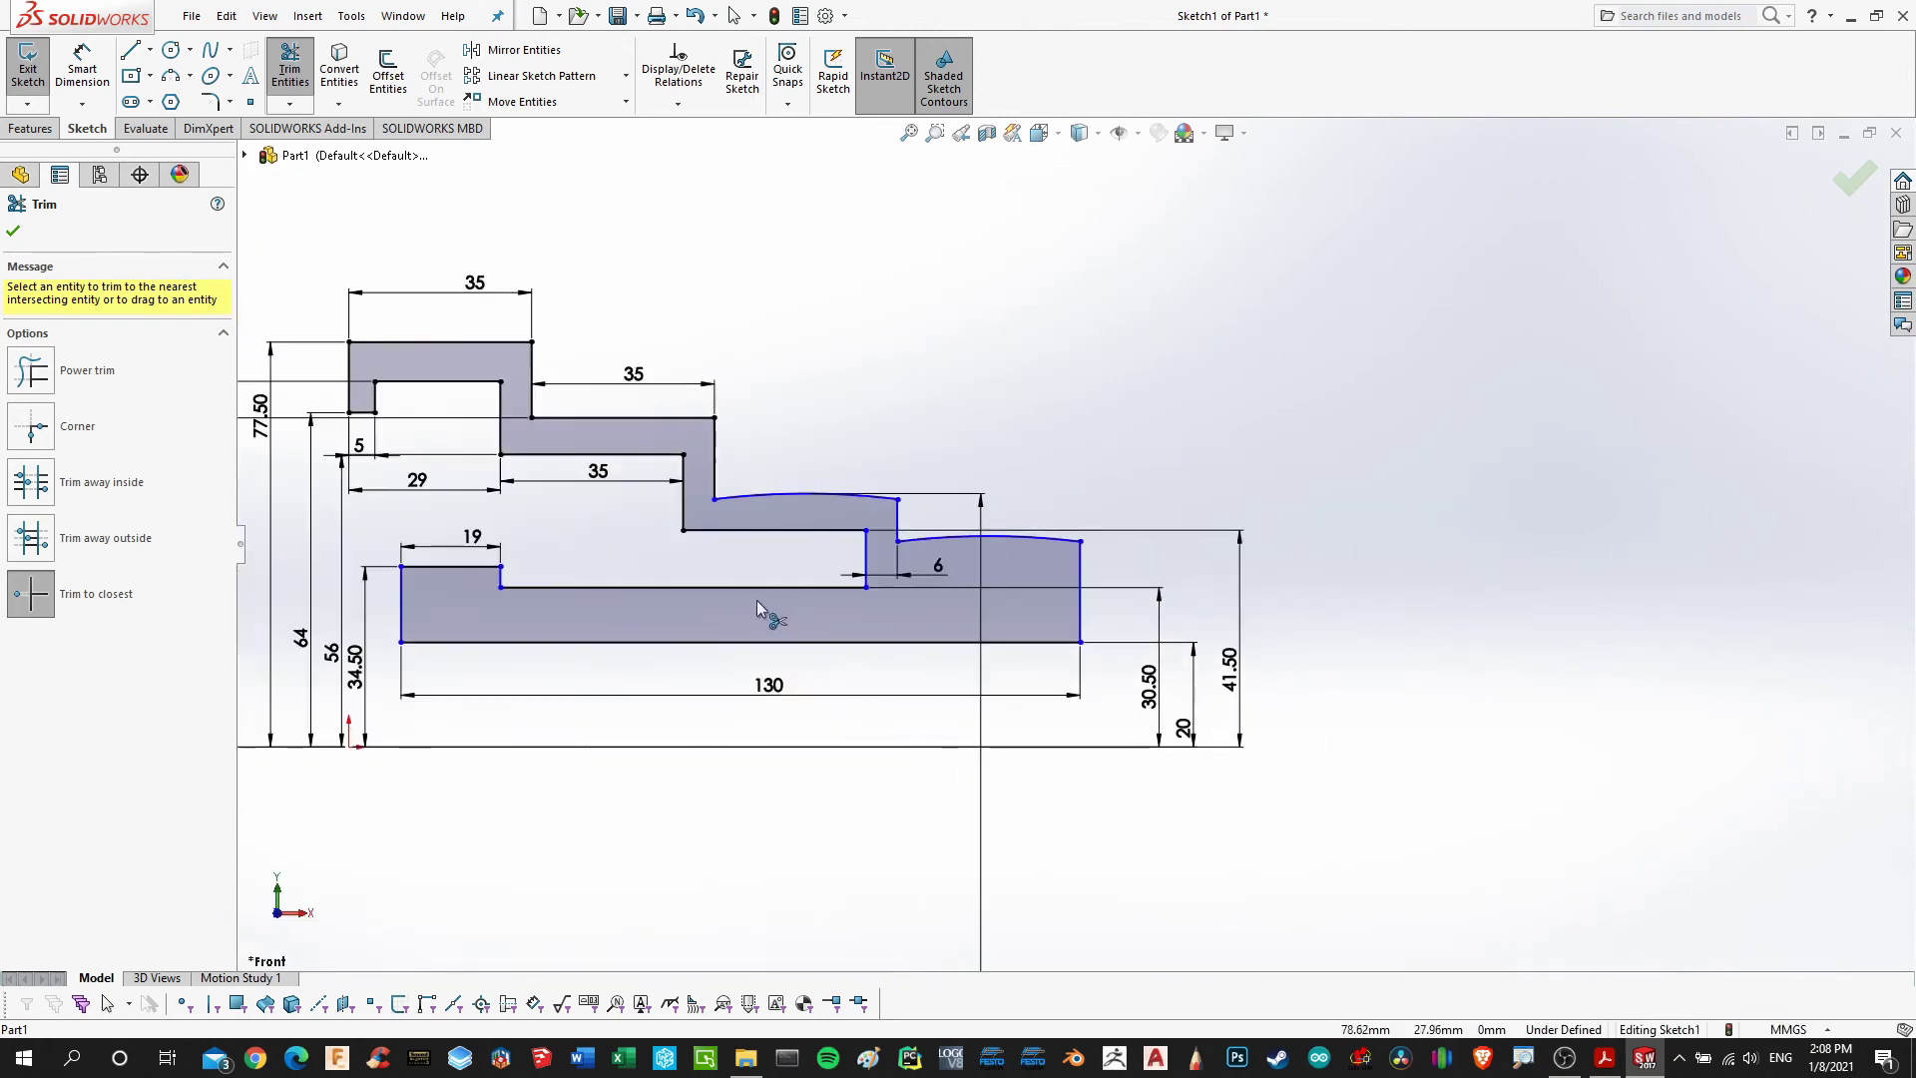
scroll(834, 521, down, 2)
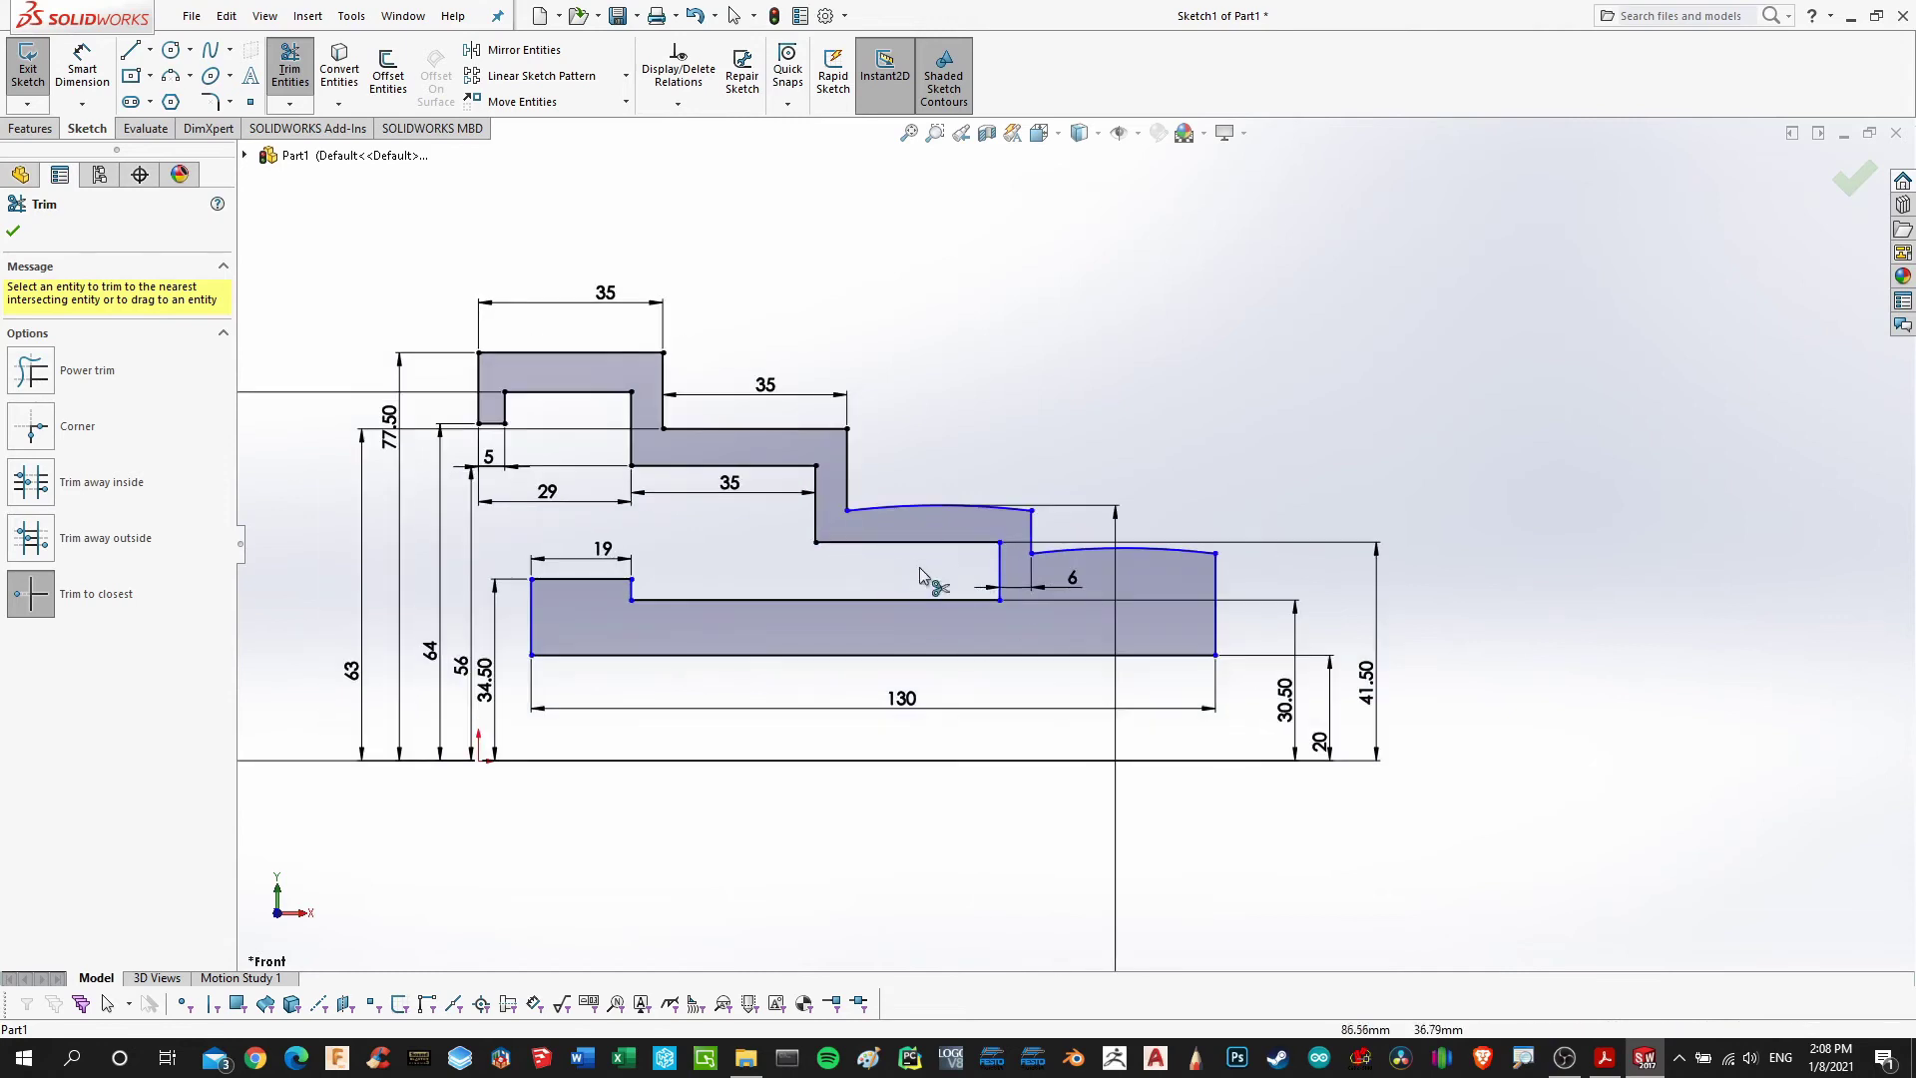
key(Escape)
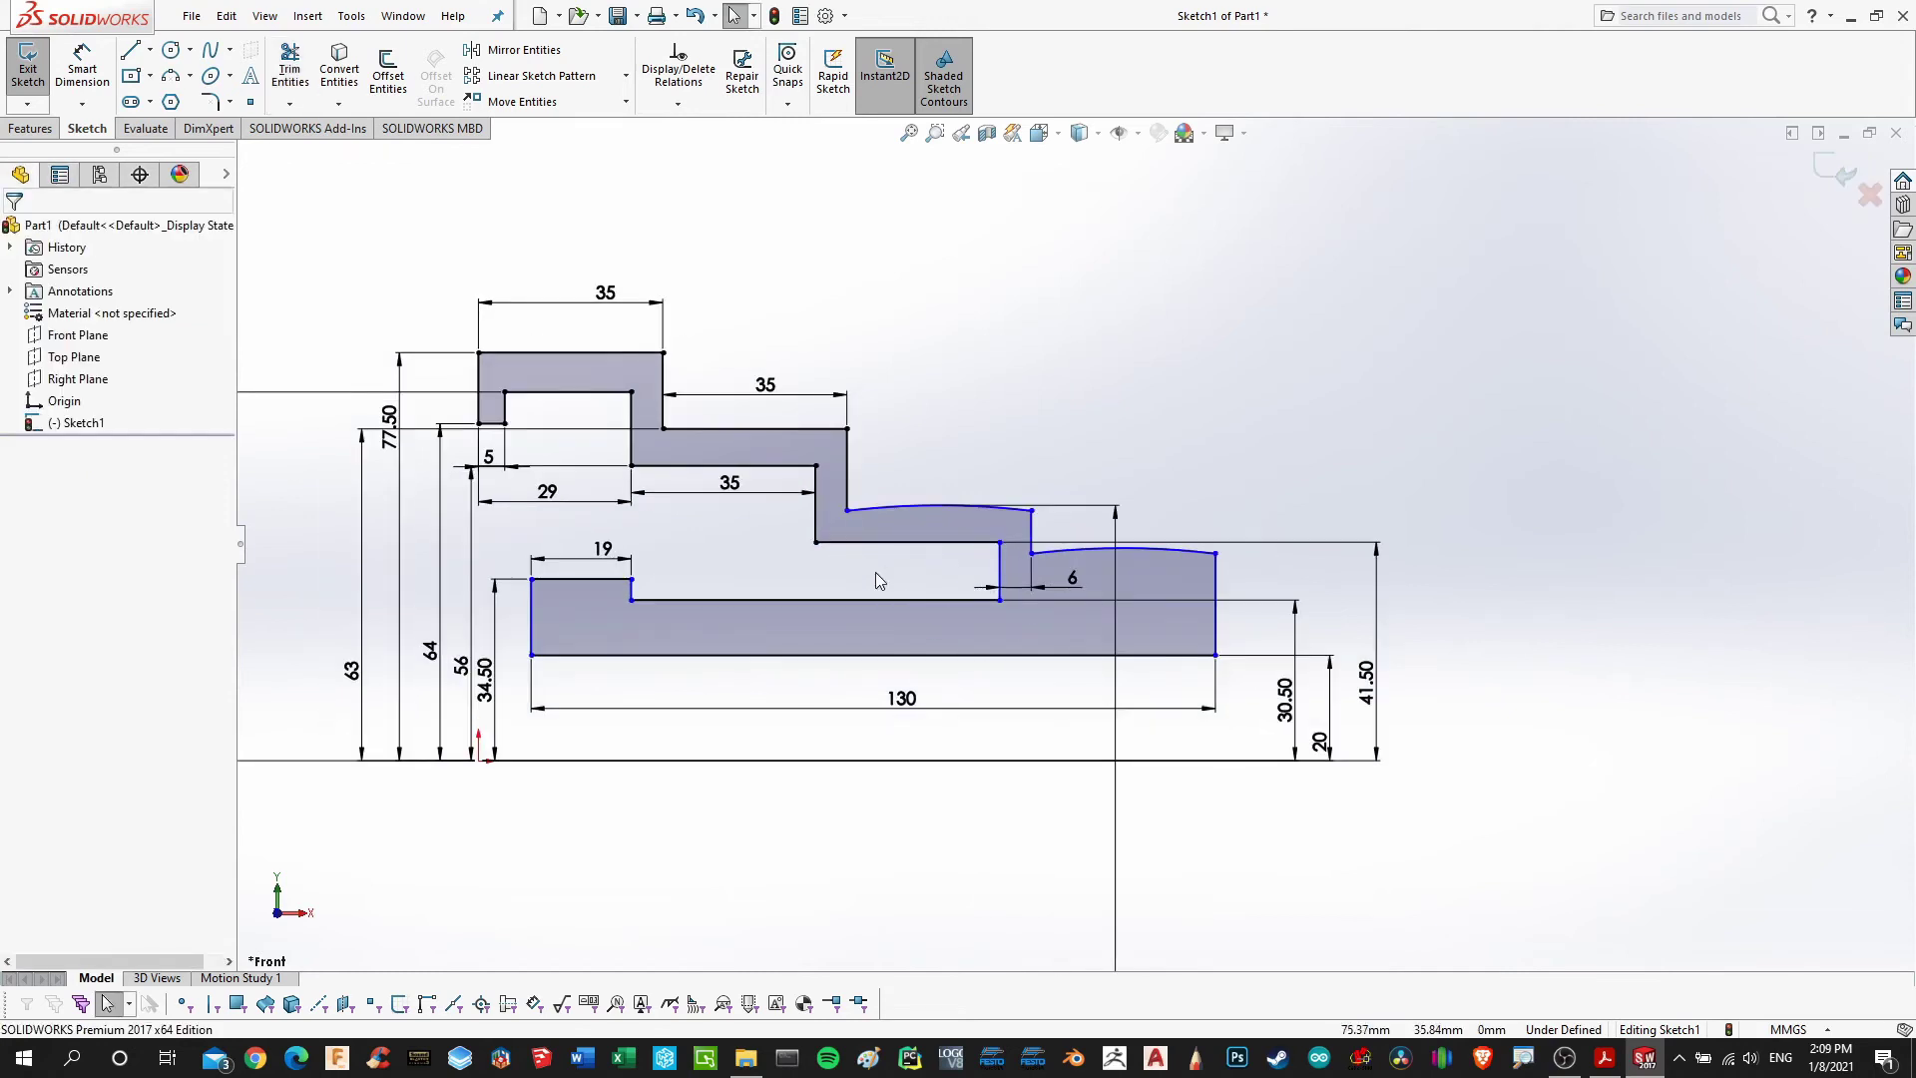
Draw a circle about 52.5 mm in diameter, centred below the midpoint of the flat top line at height 63
scroll(864, 572, down, 2)
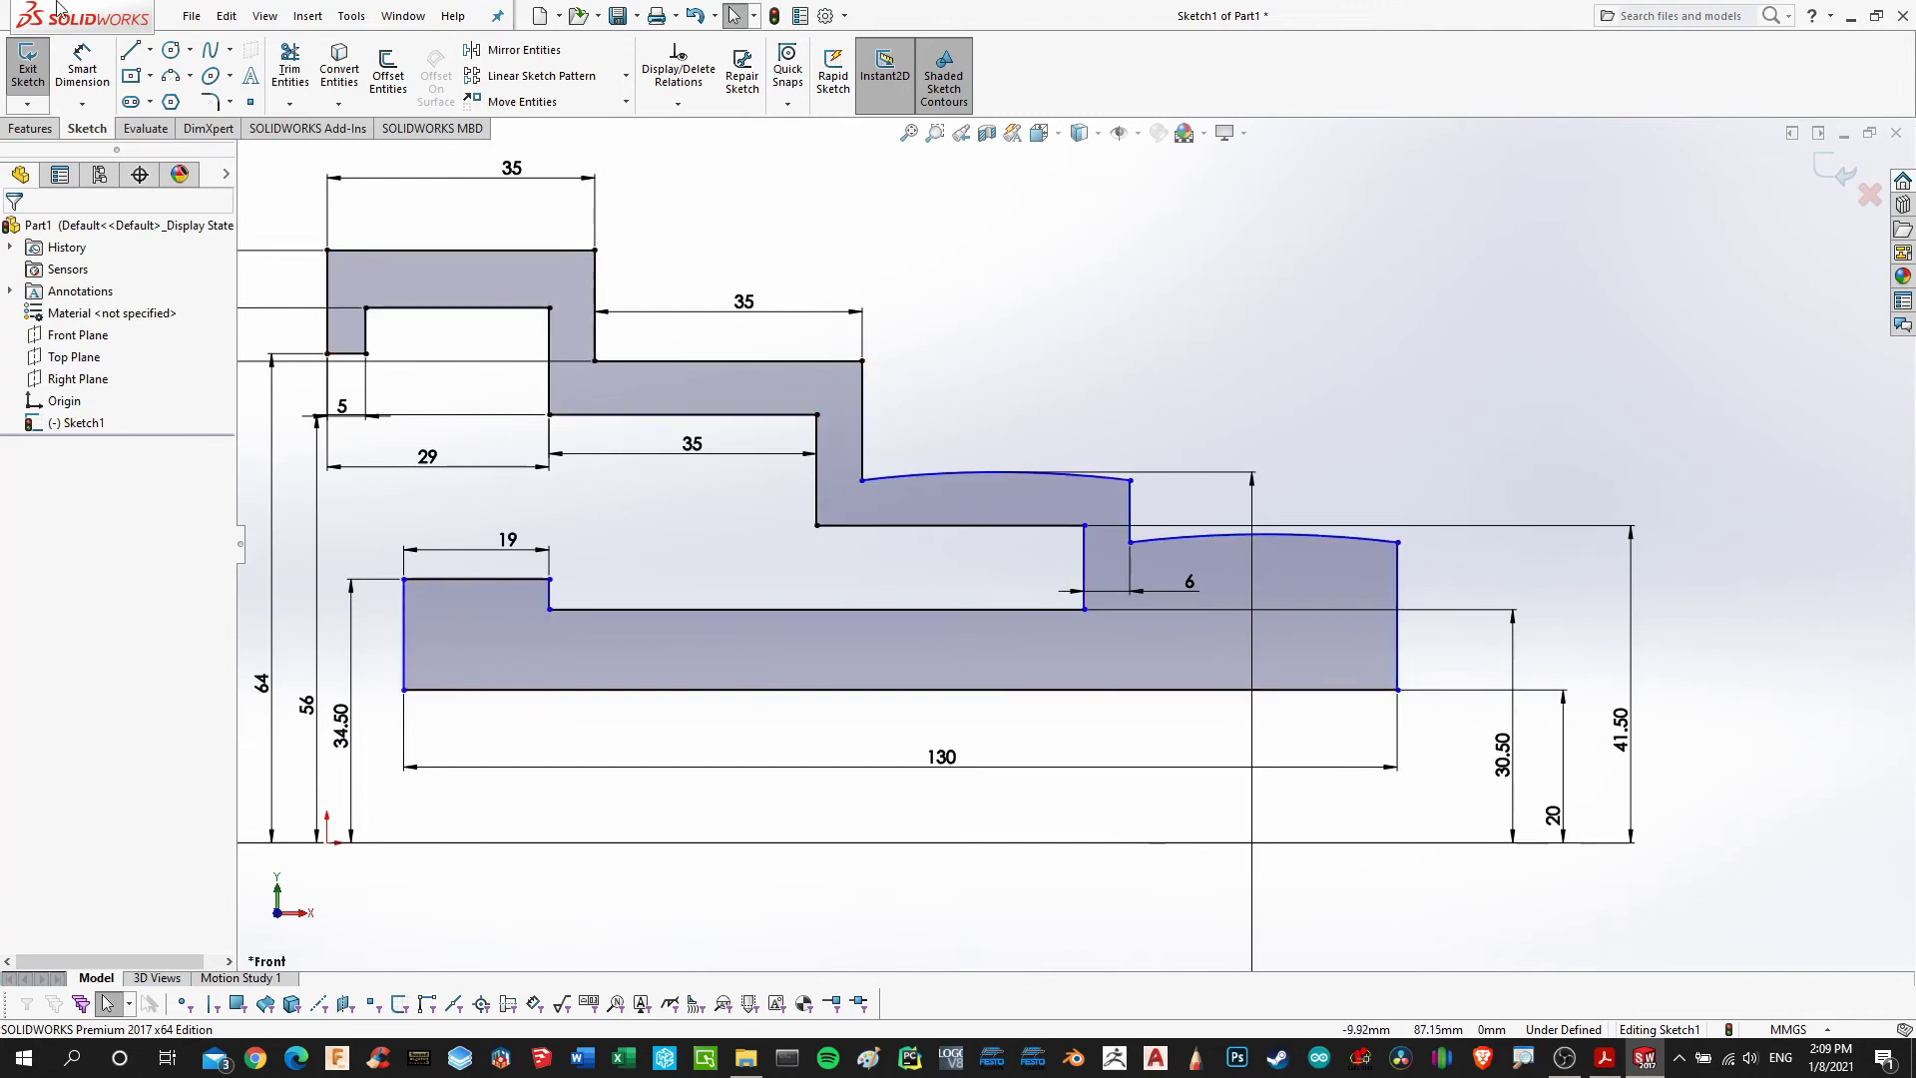
click(176, 47)
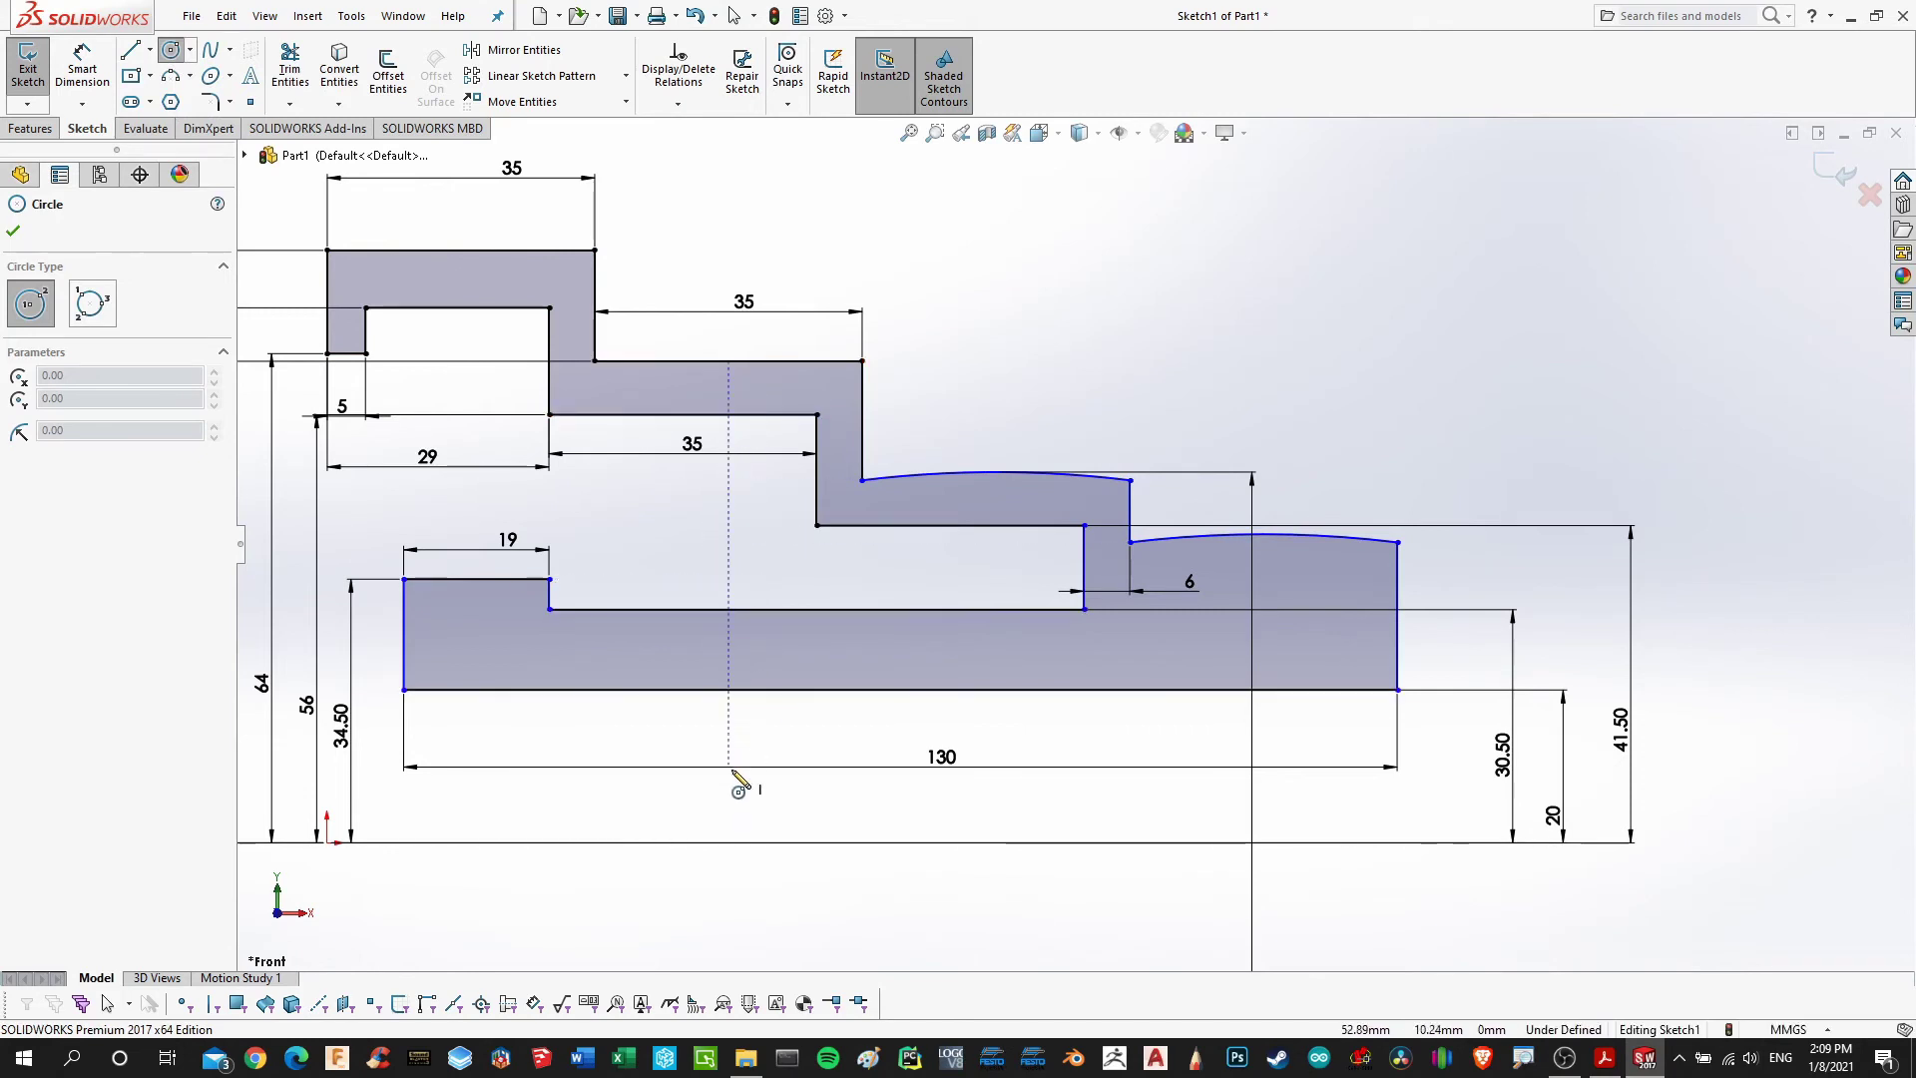
click(728, 904)
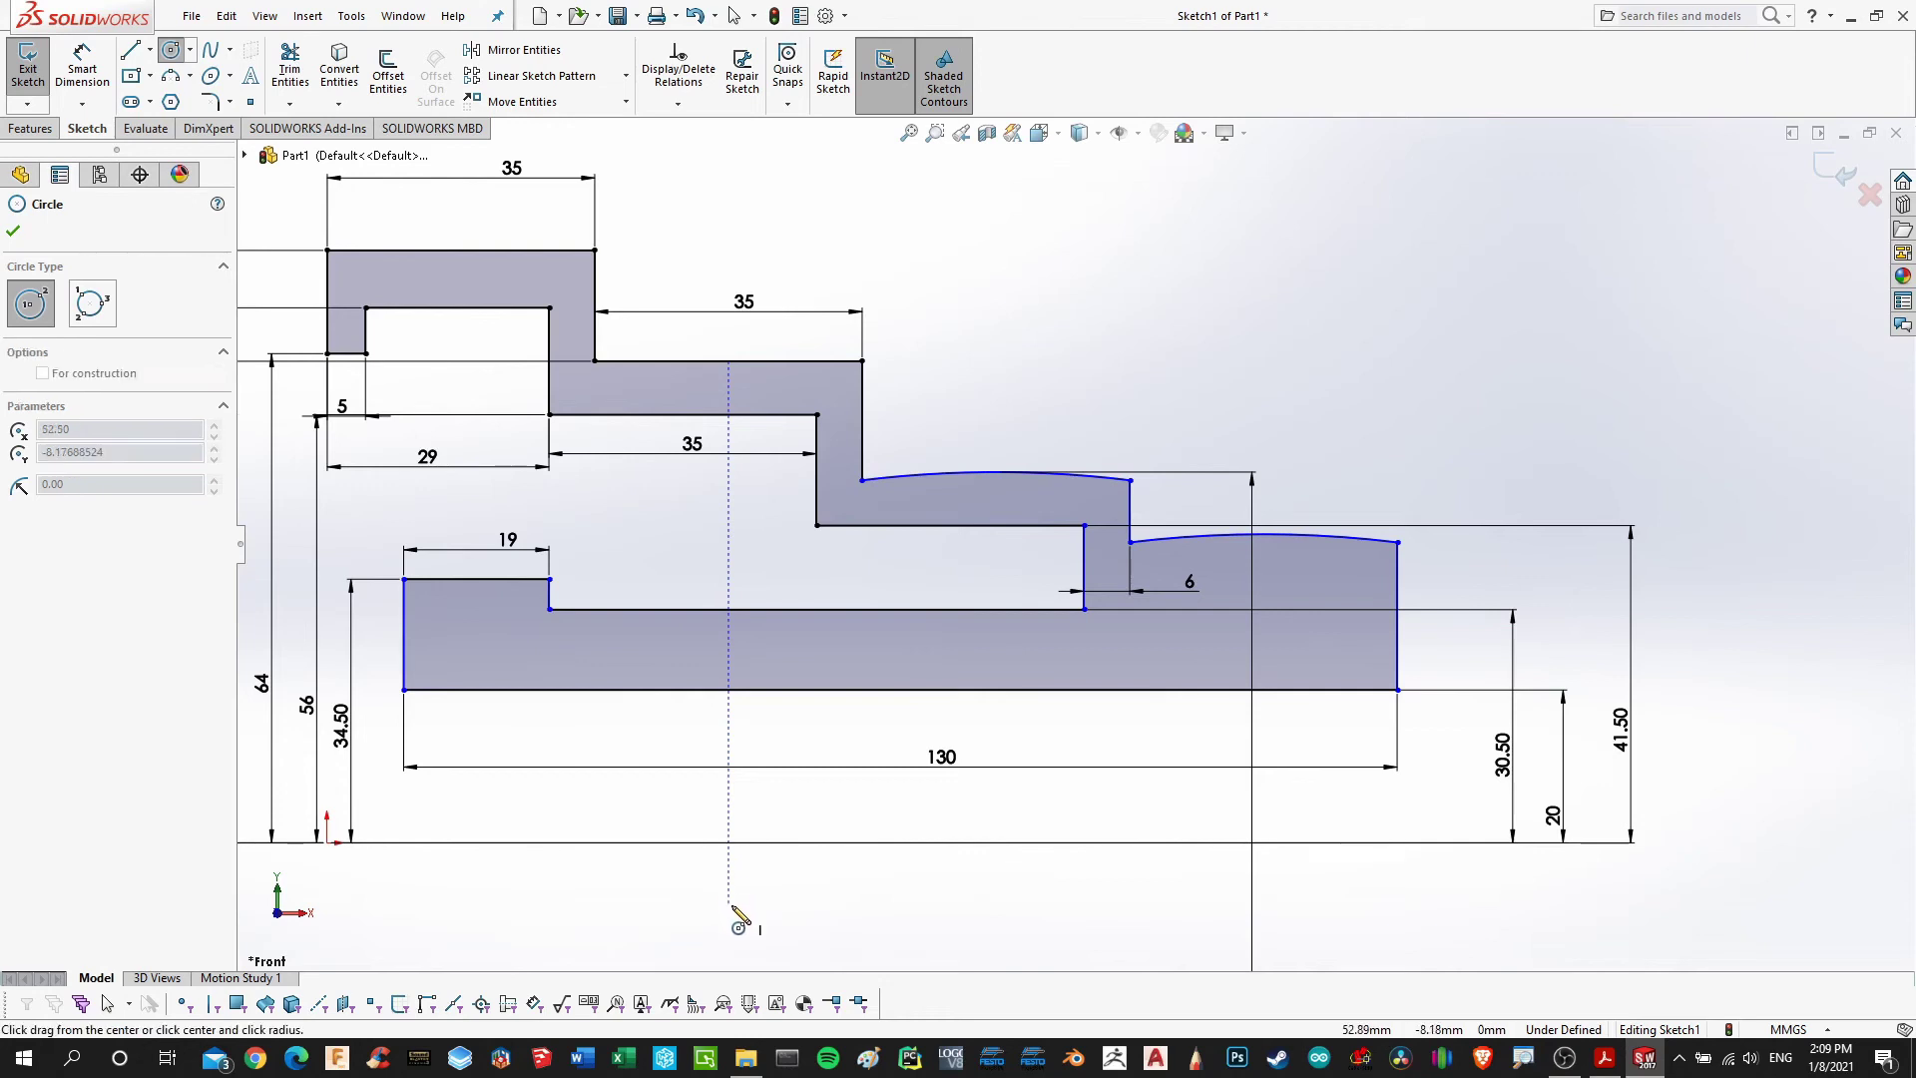
click(929, 904)
key(Escape)
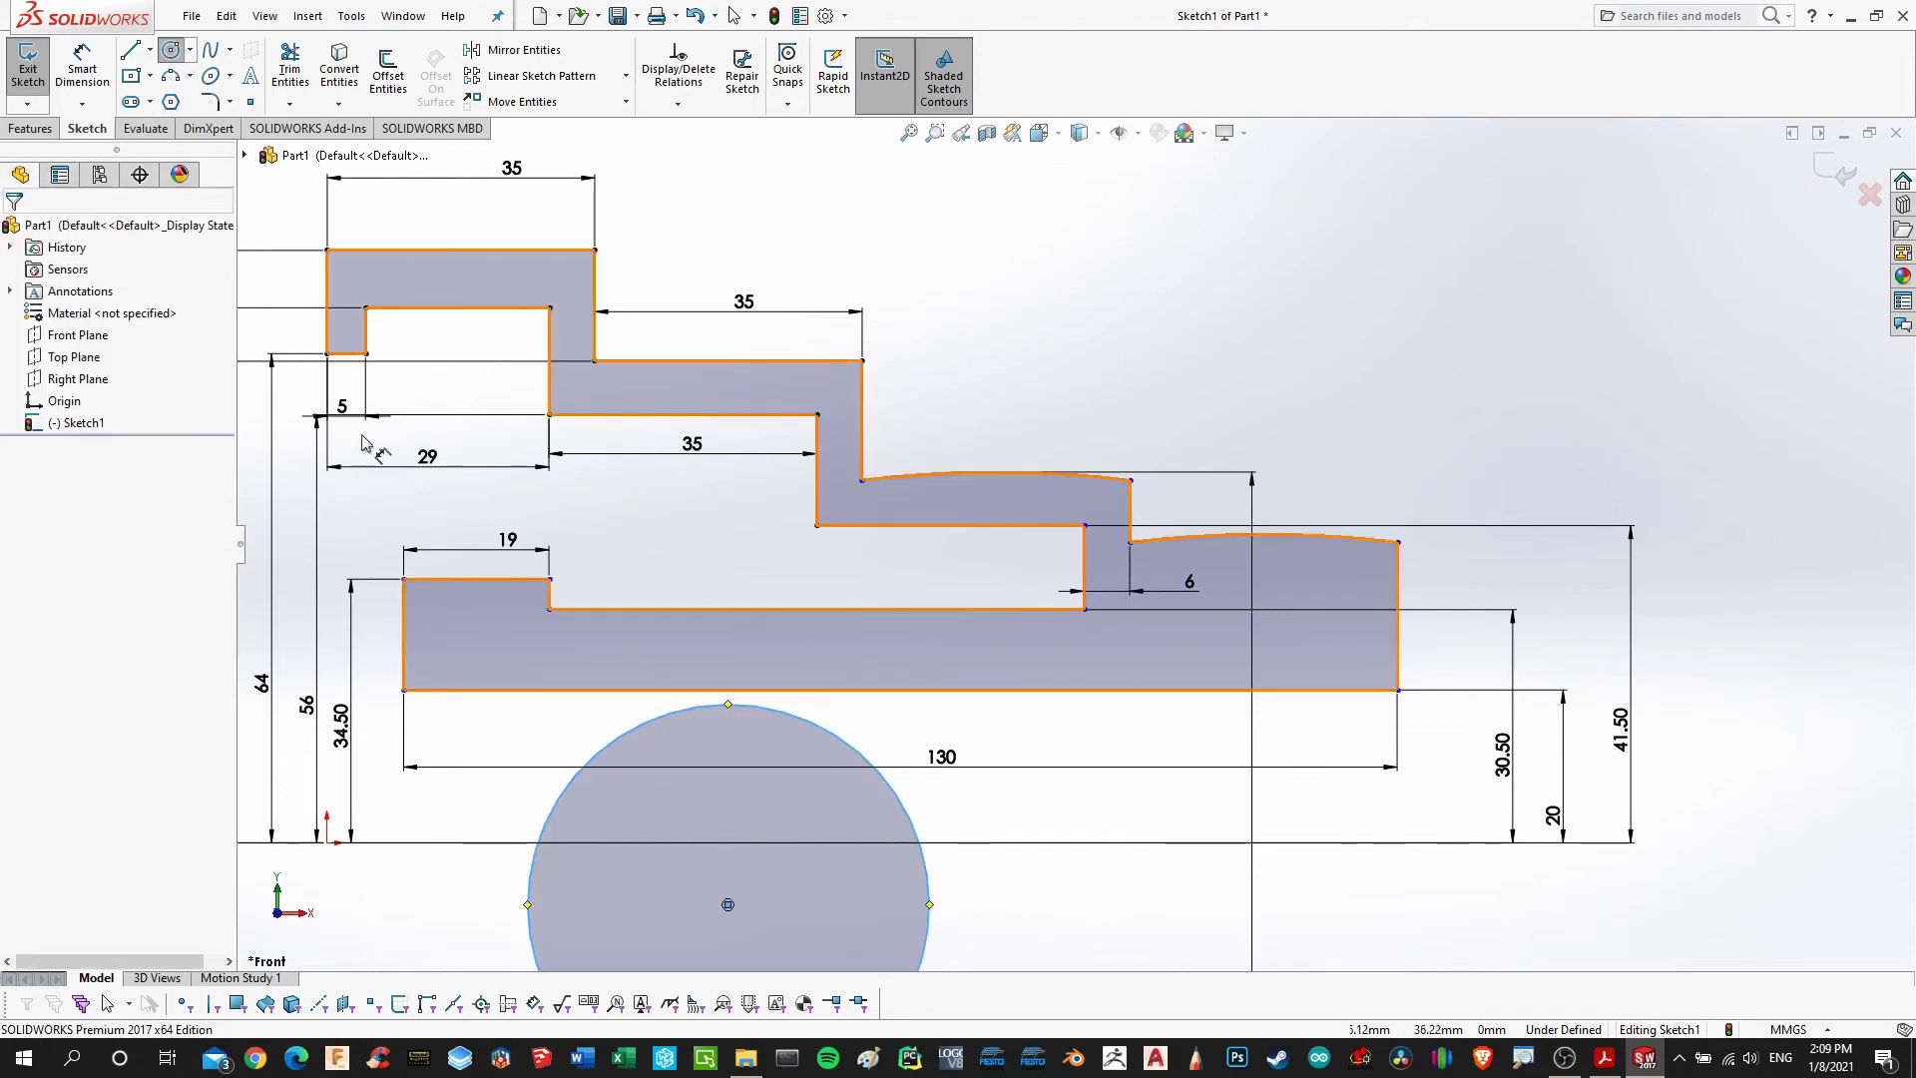
Dimension the new circle's diameter as 144*2 (288 mm)
click(84, 71)
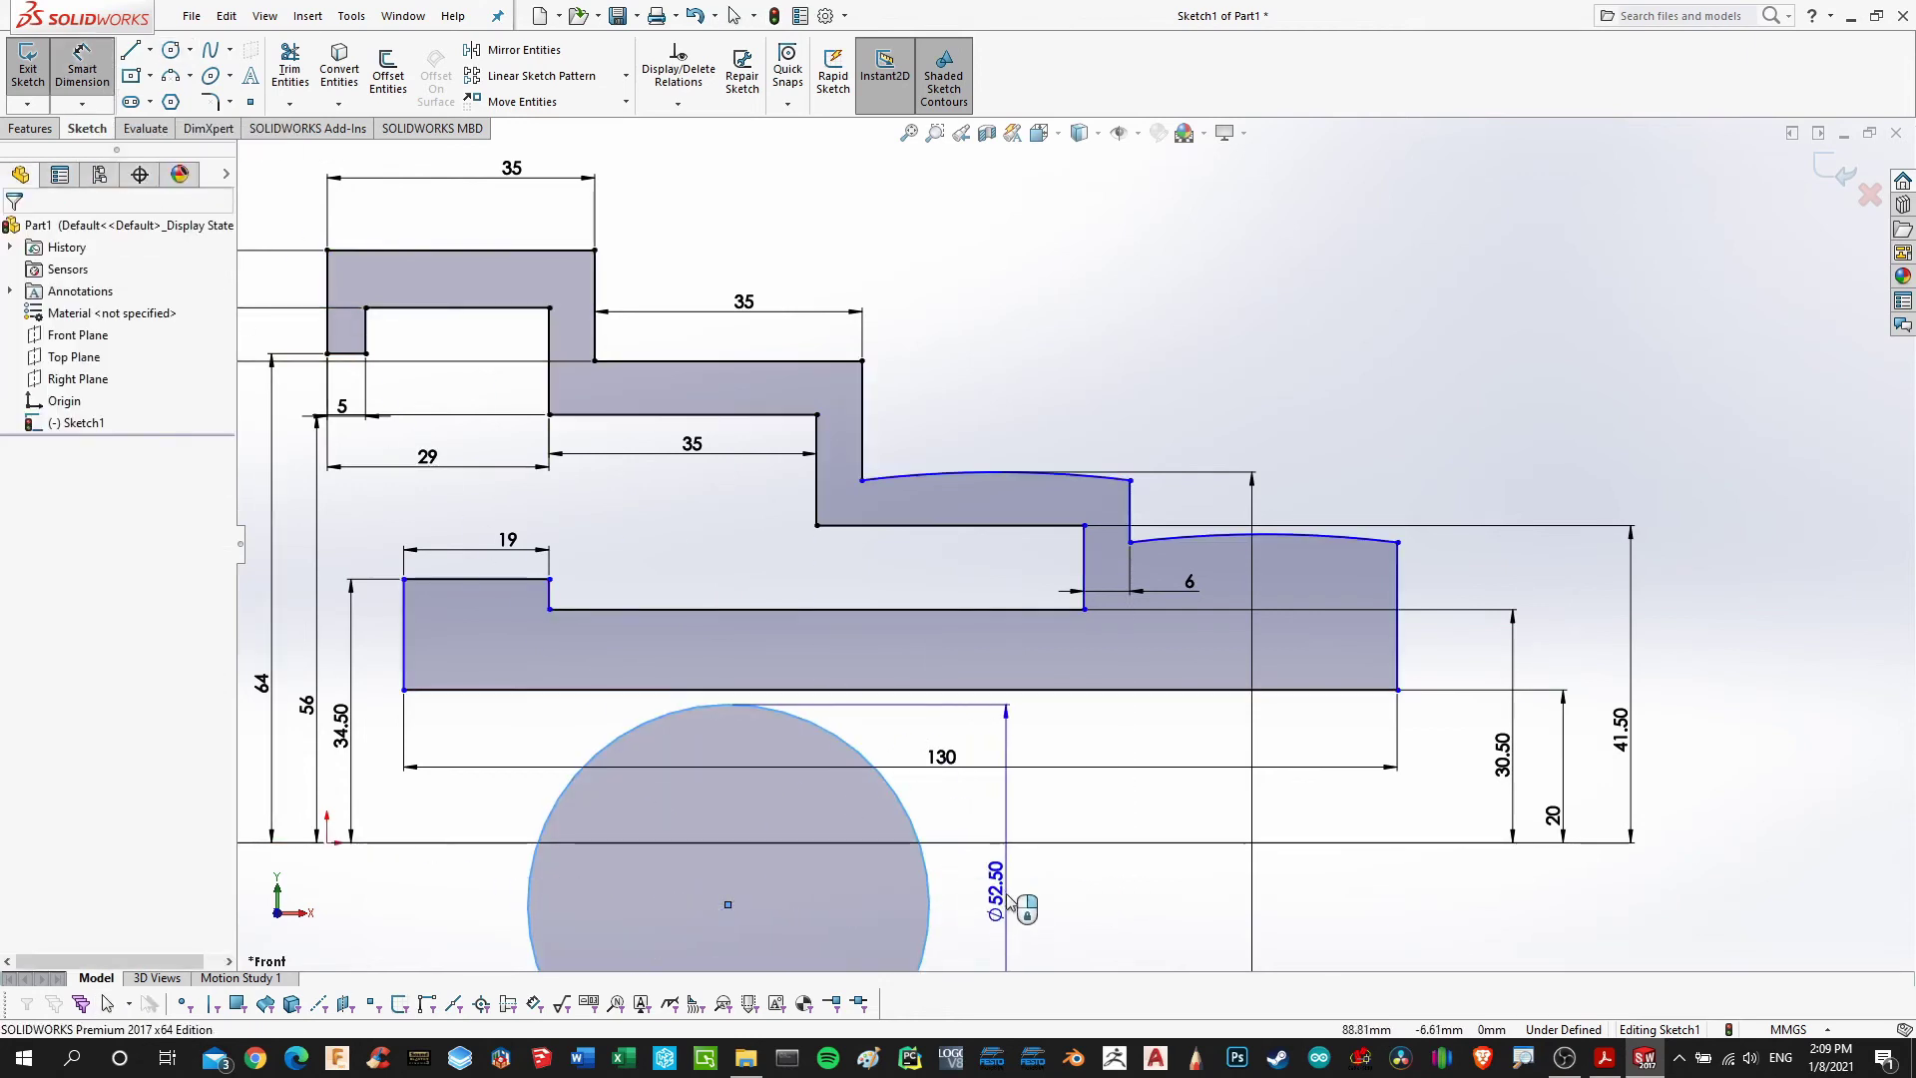
click(1006, 898)
text(144*2)
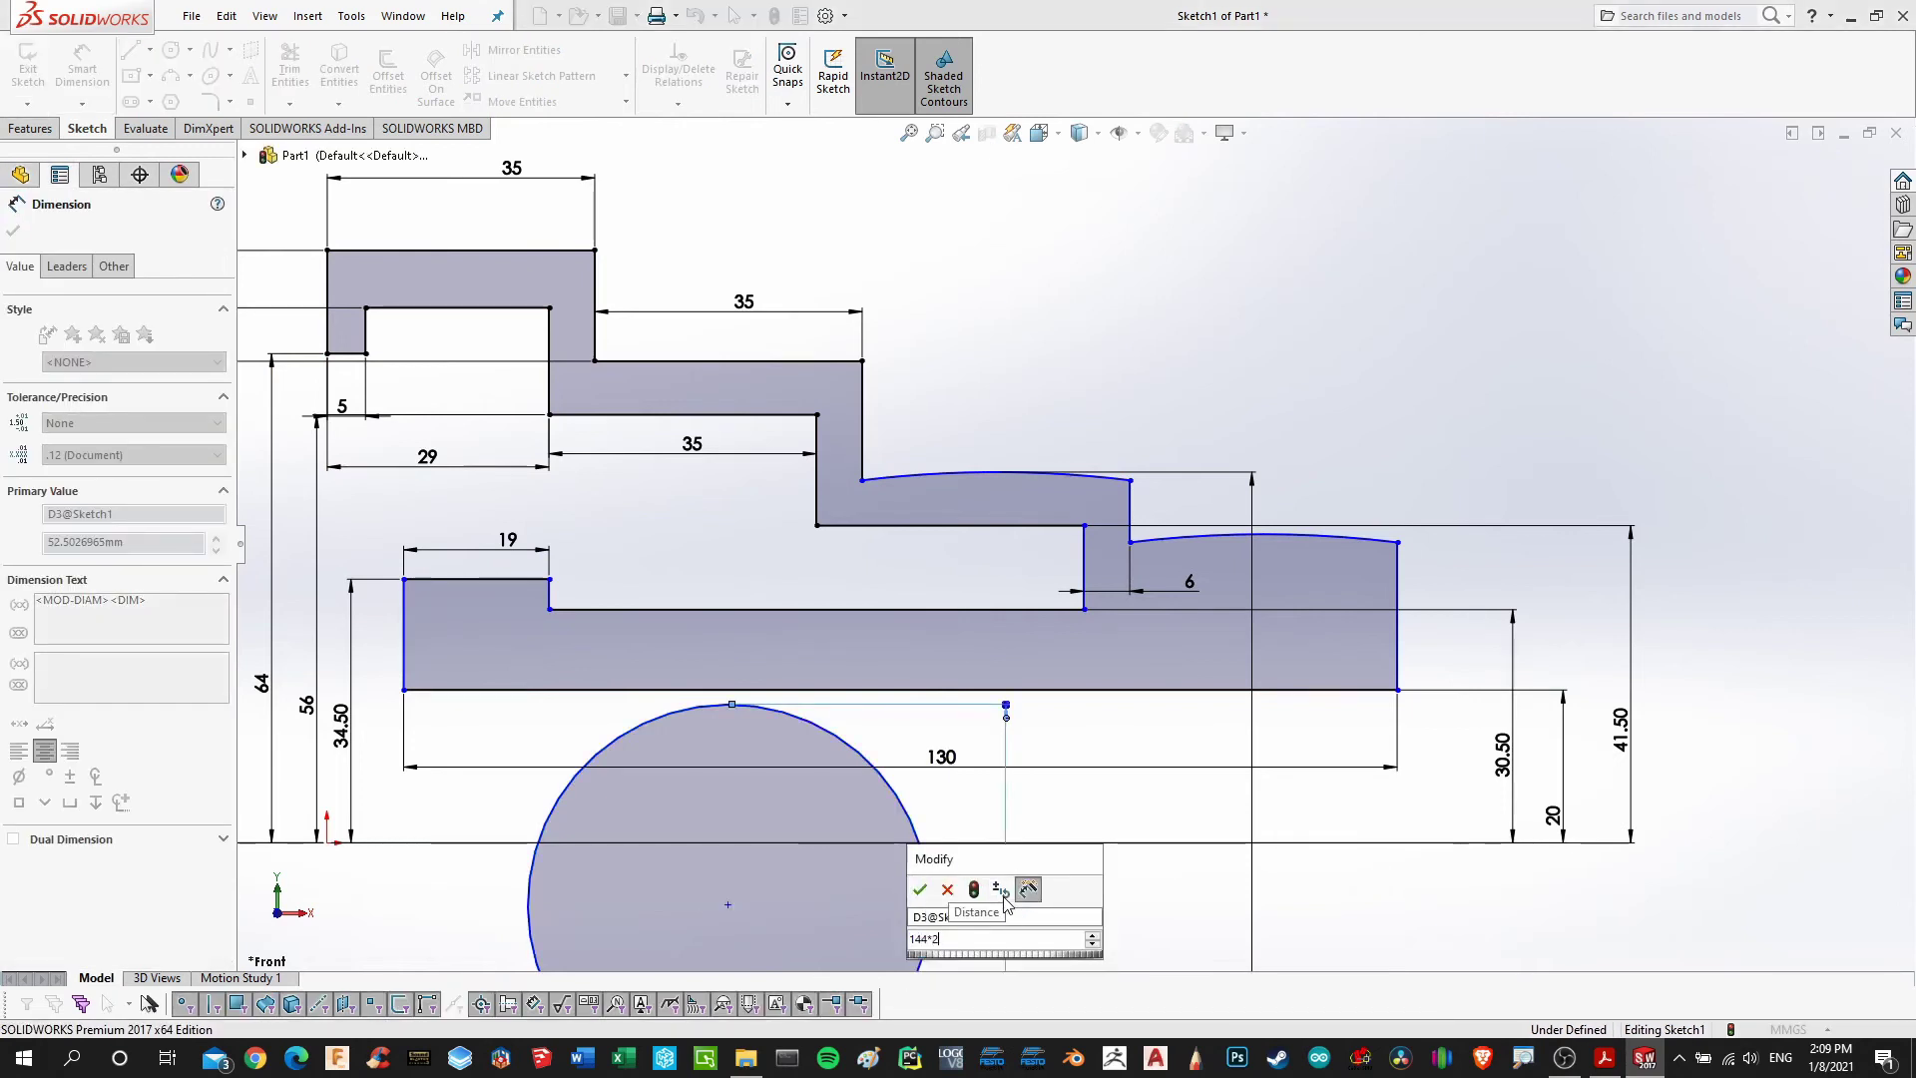
key(Return)
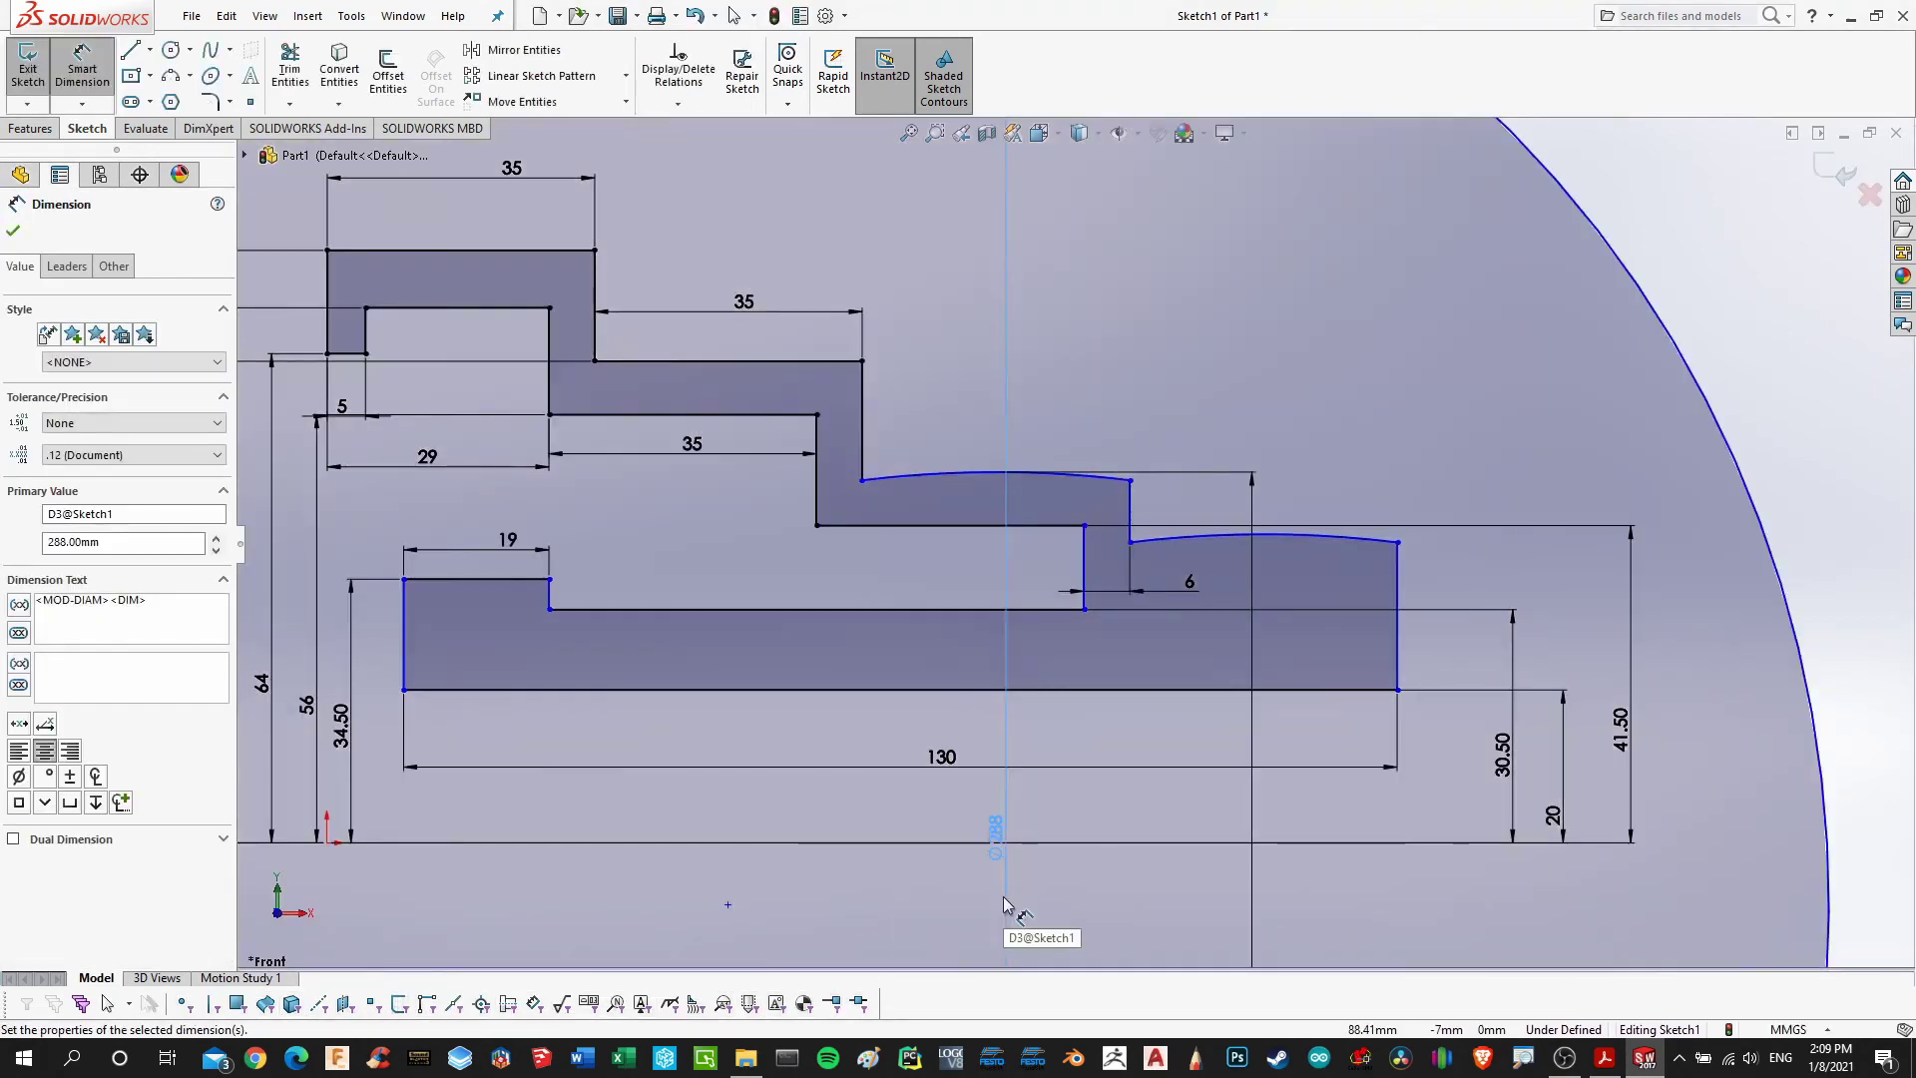
key(Escape)
Make the 288 mm circle tangent to the flat top line at height 63
key(f)
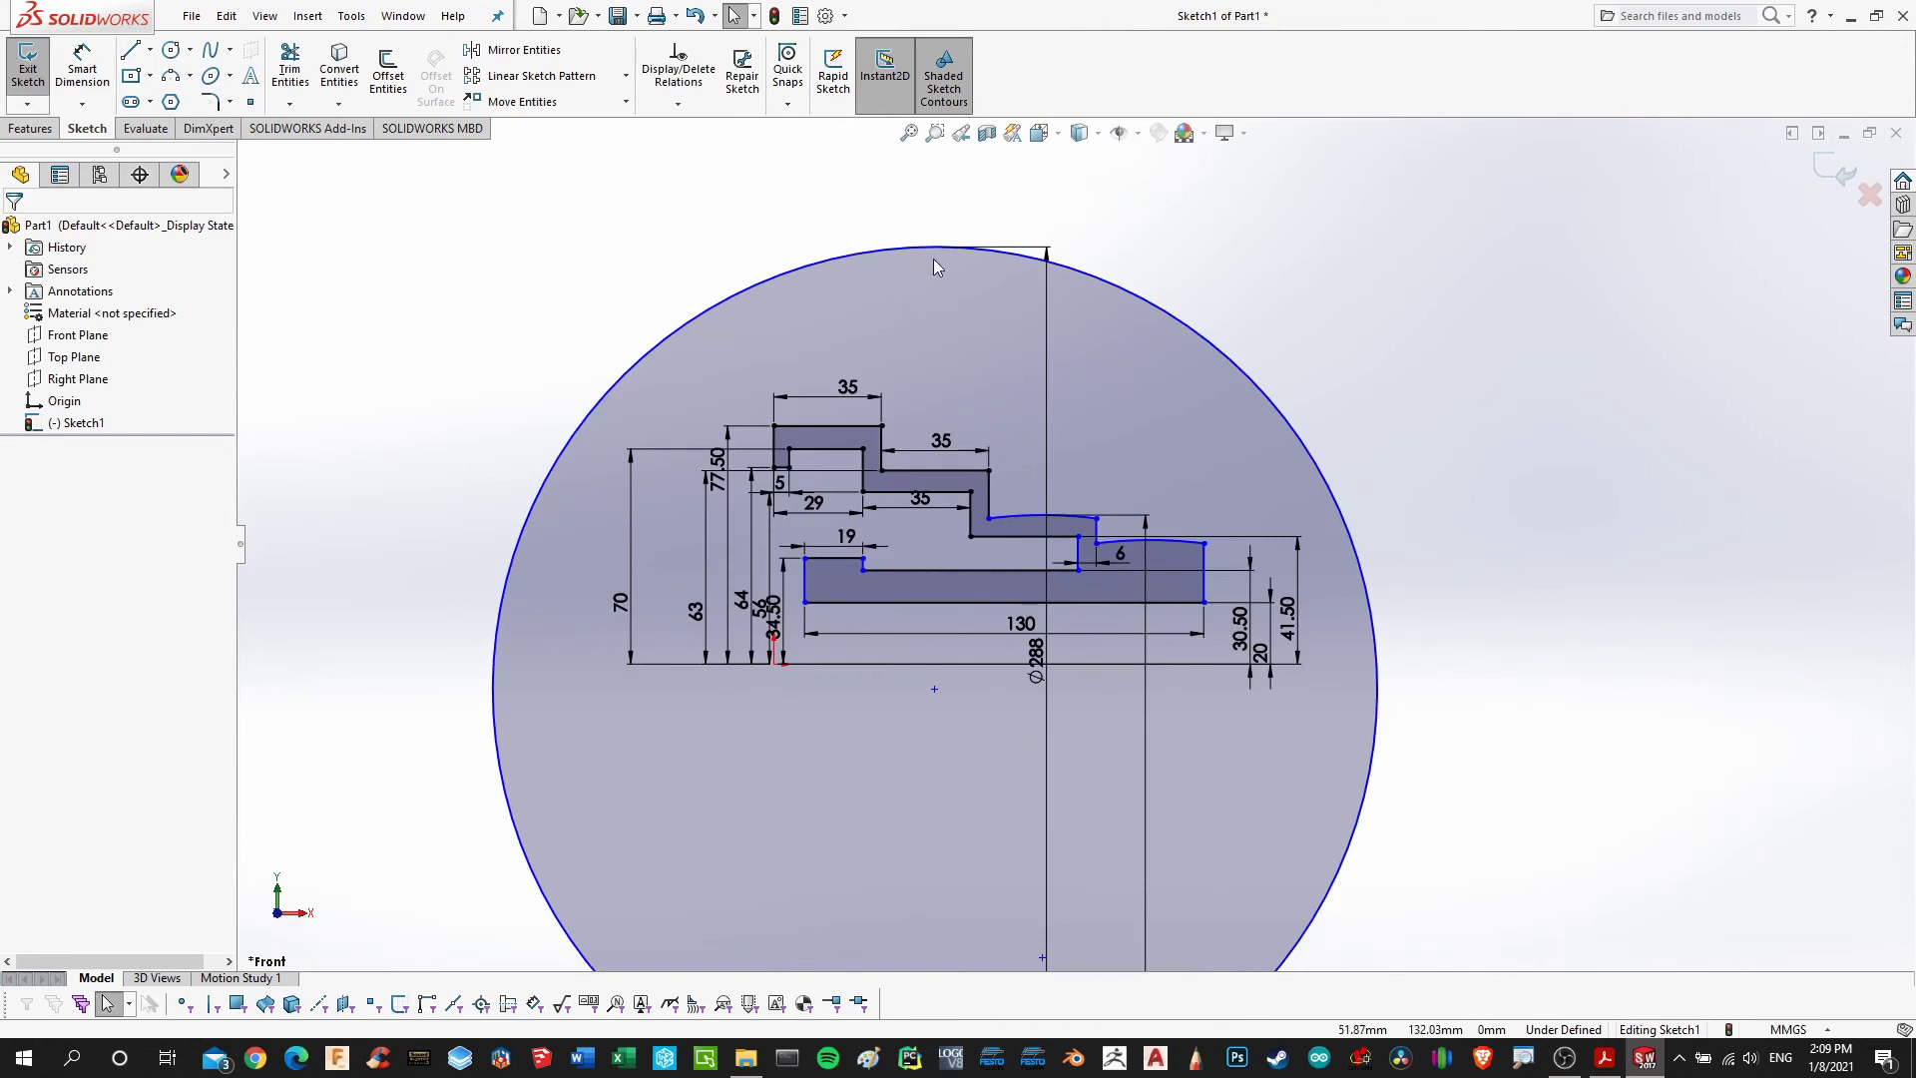
click(936, 247)
ctrl+click(960, 471)
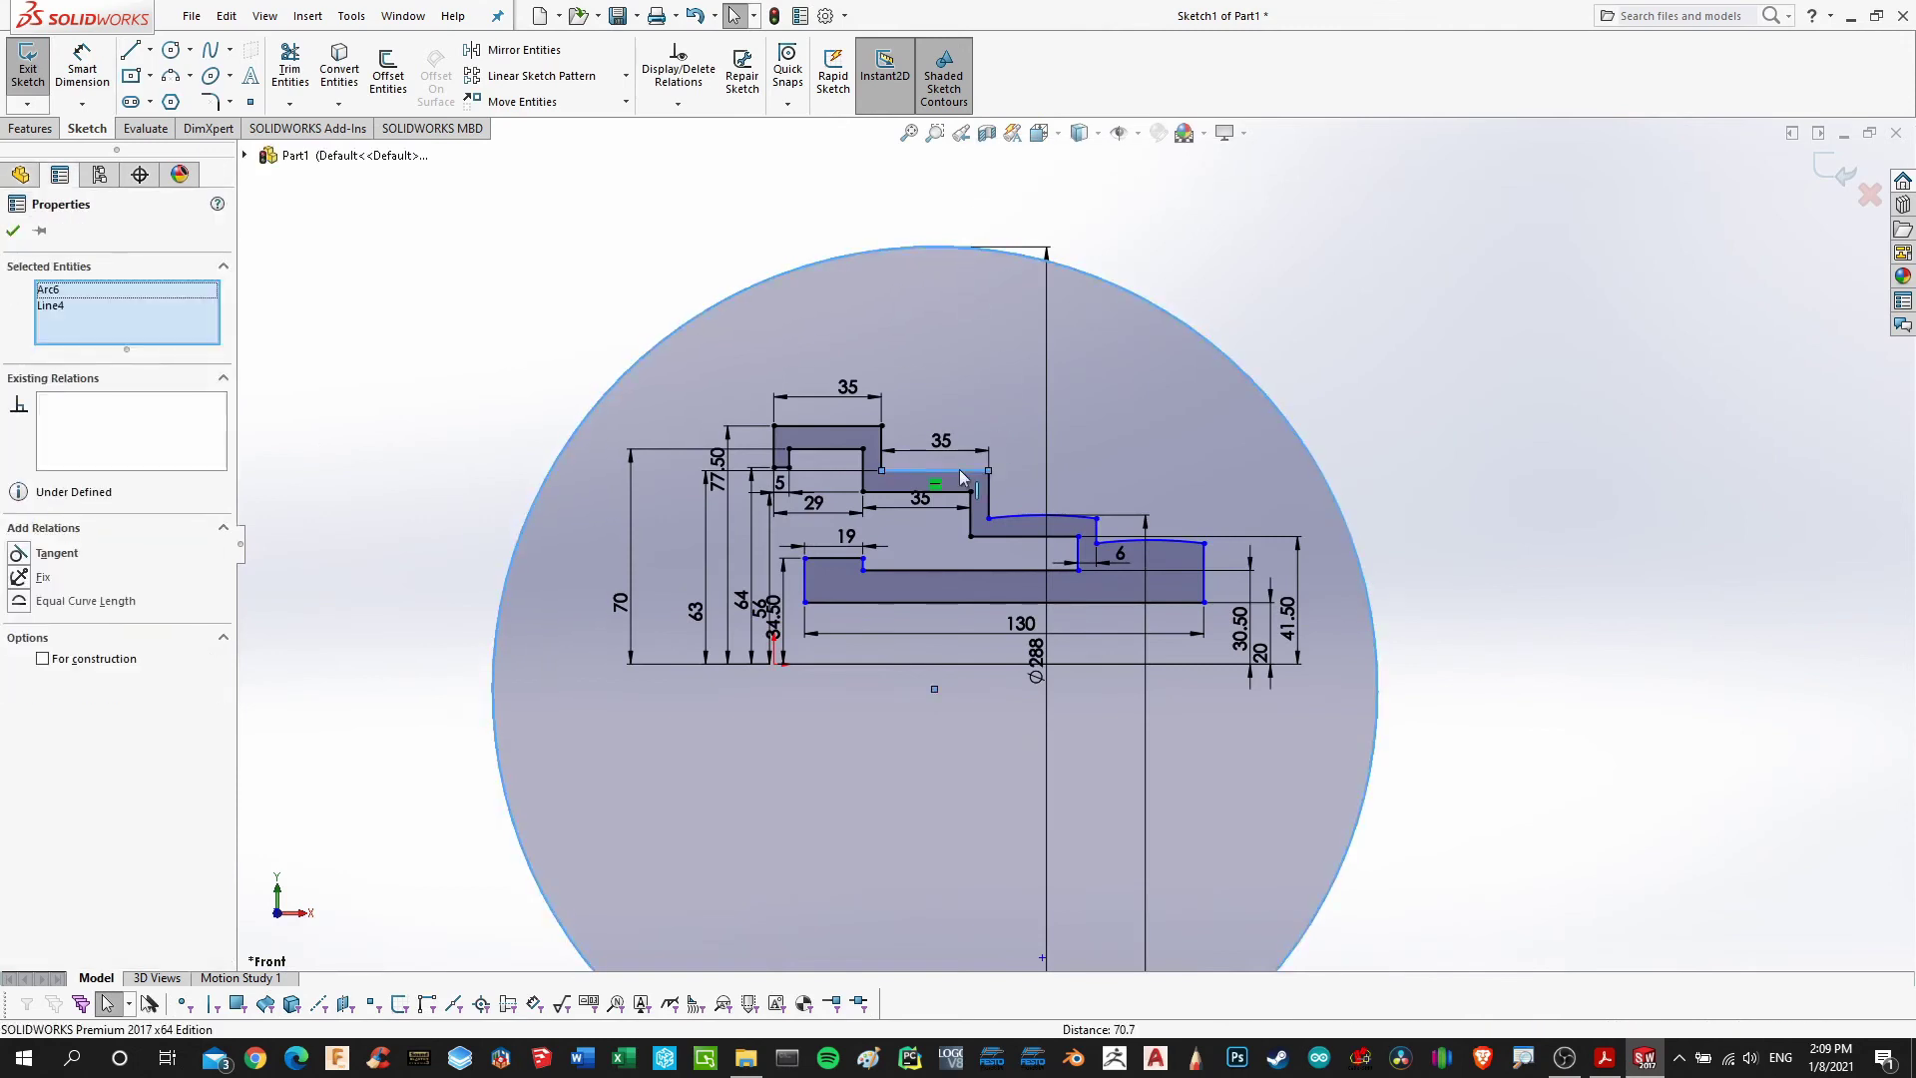
click(22, 557)
click(13, 234)
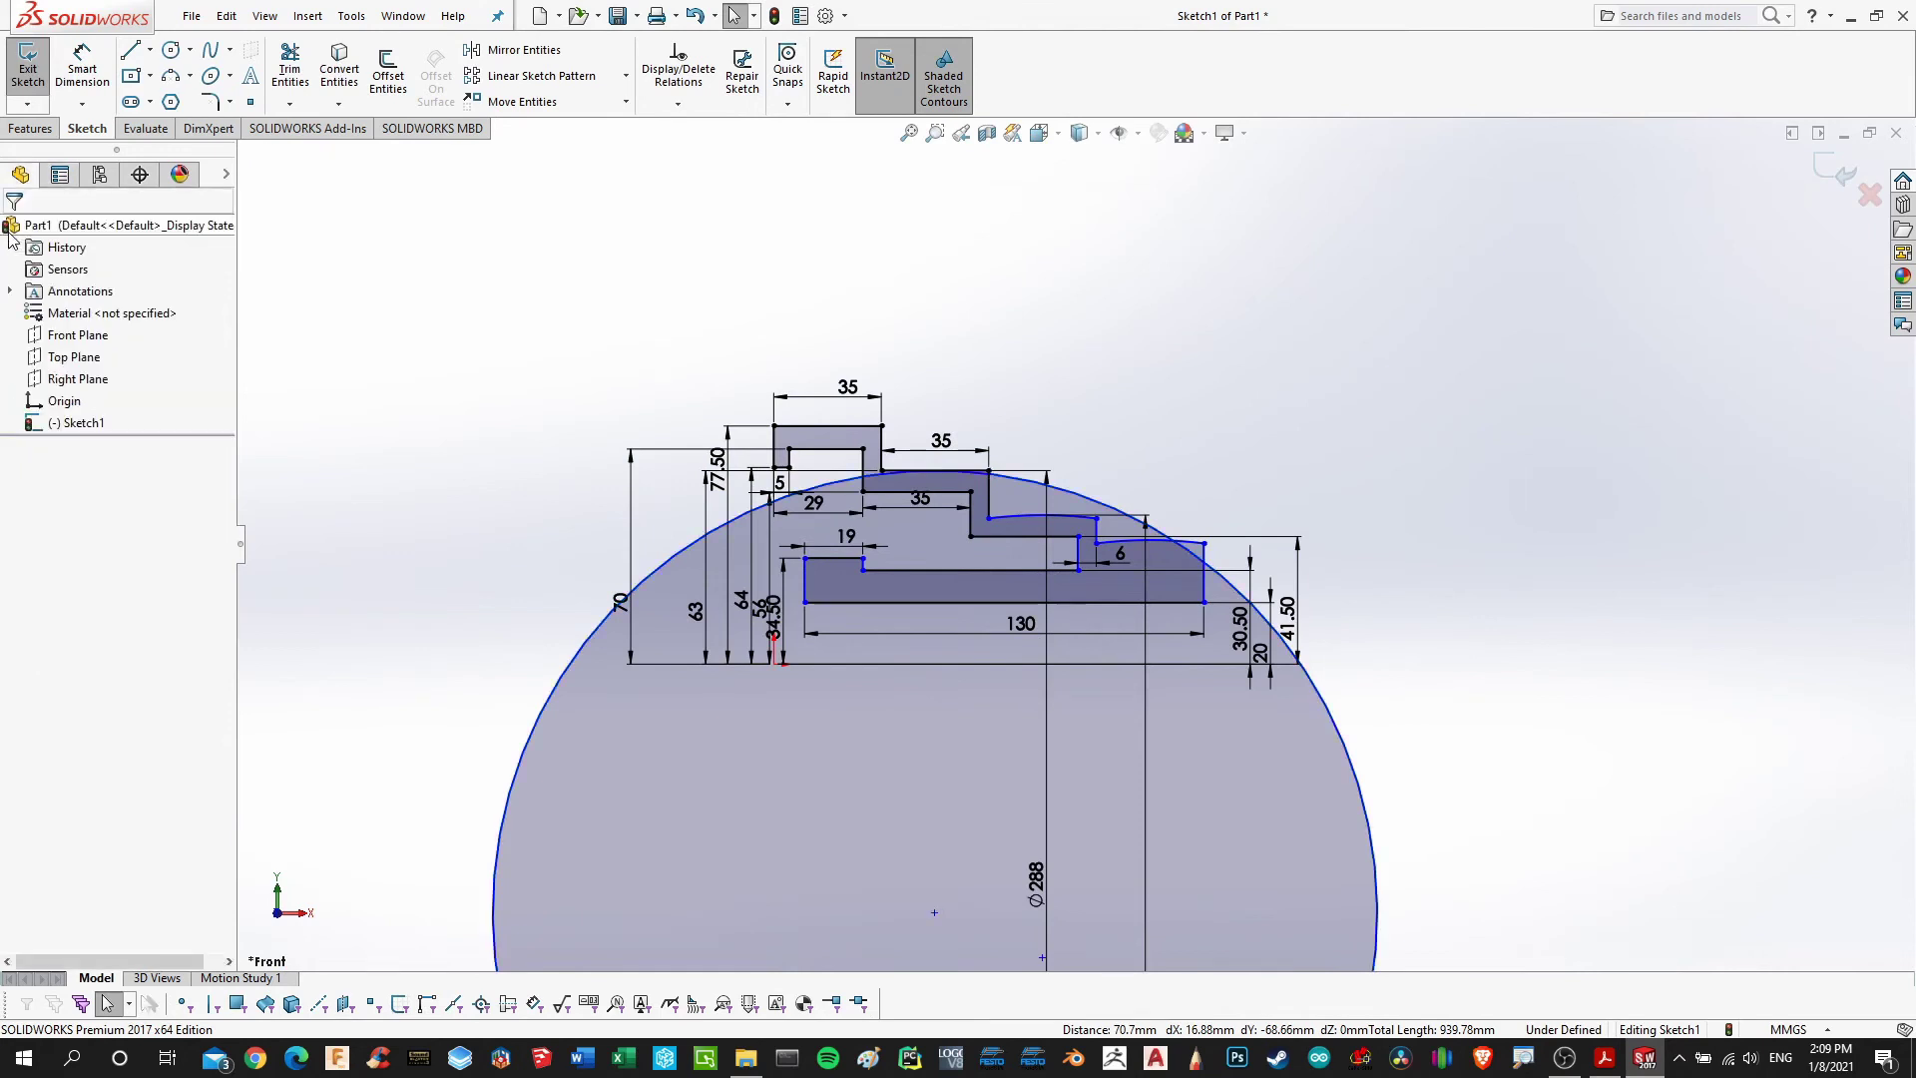
Extend the vertical wall between the topmost step and the flat top at height 63 down to the circle
scroll(908, 491, down, 5)
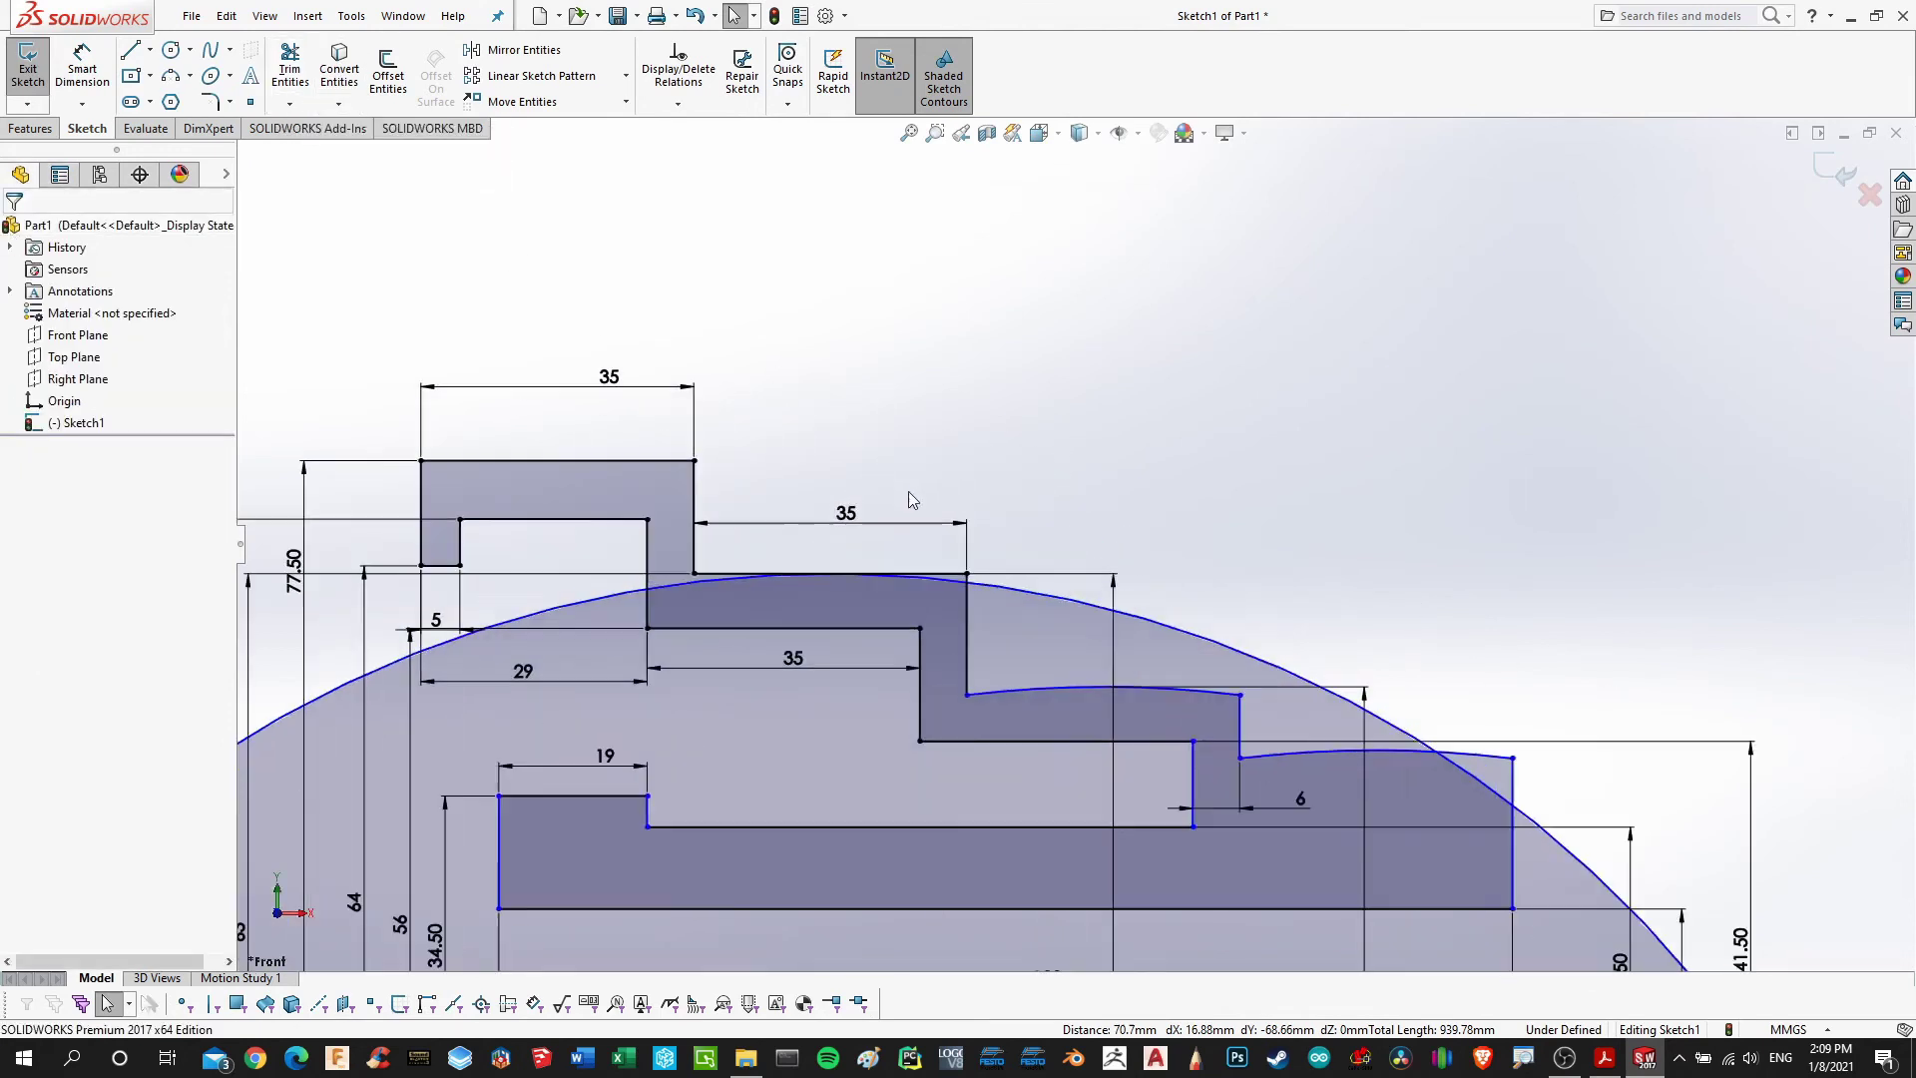
click(289, 103)
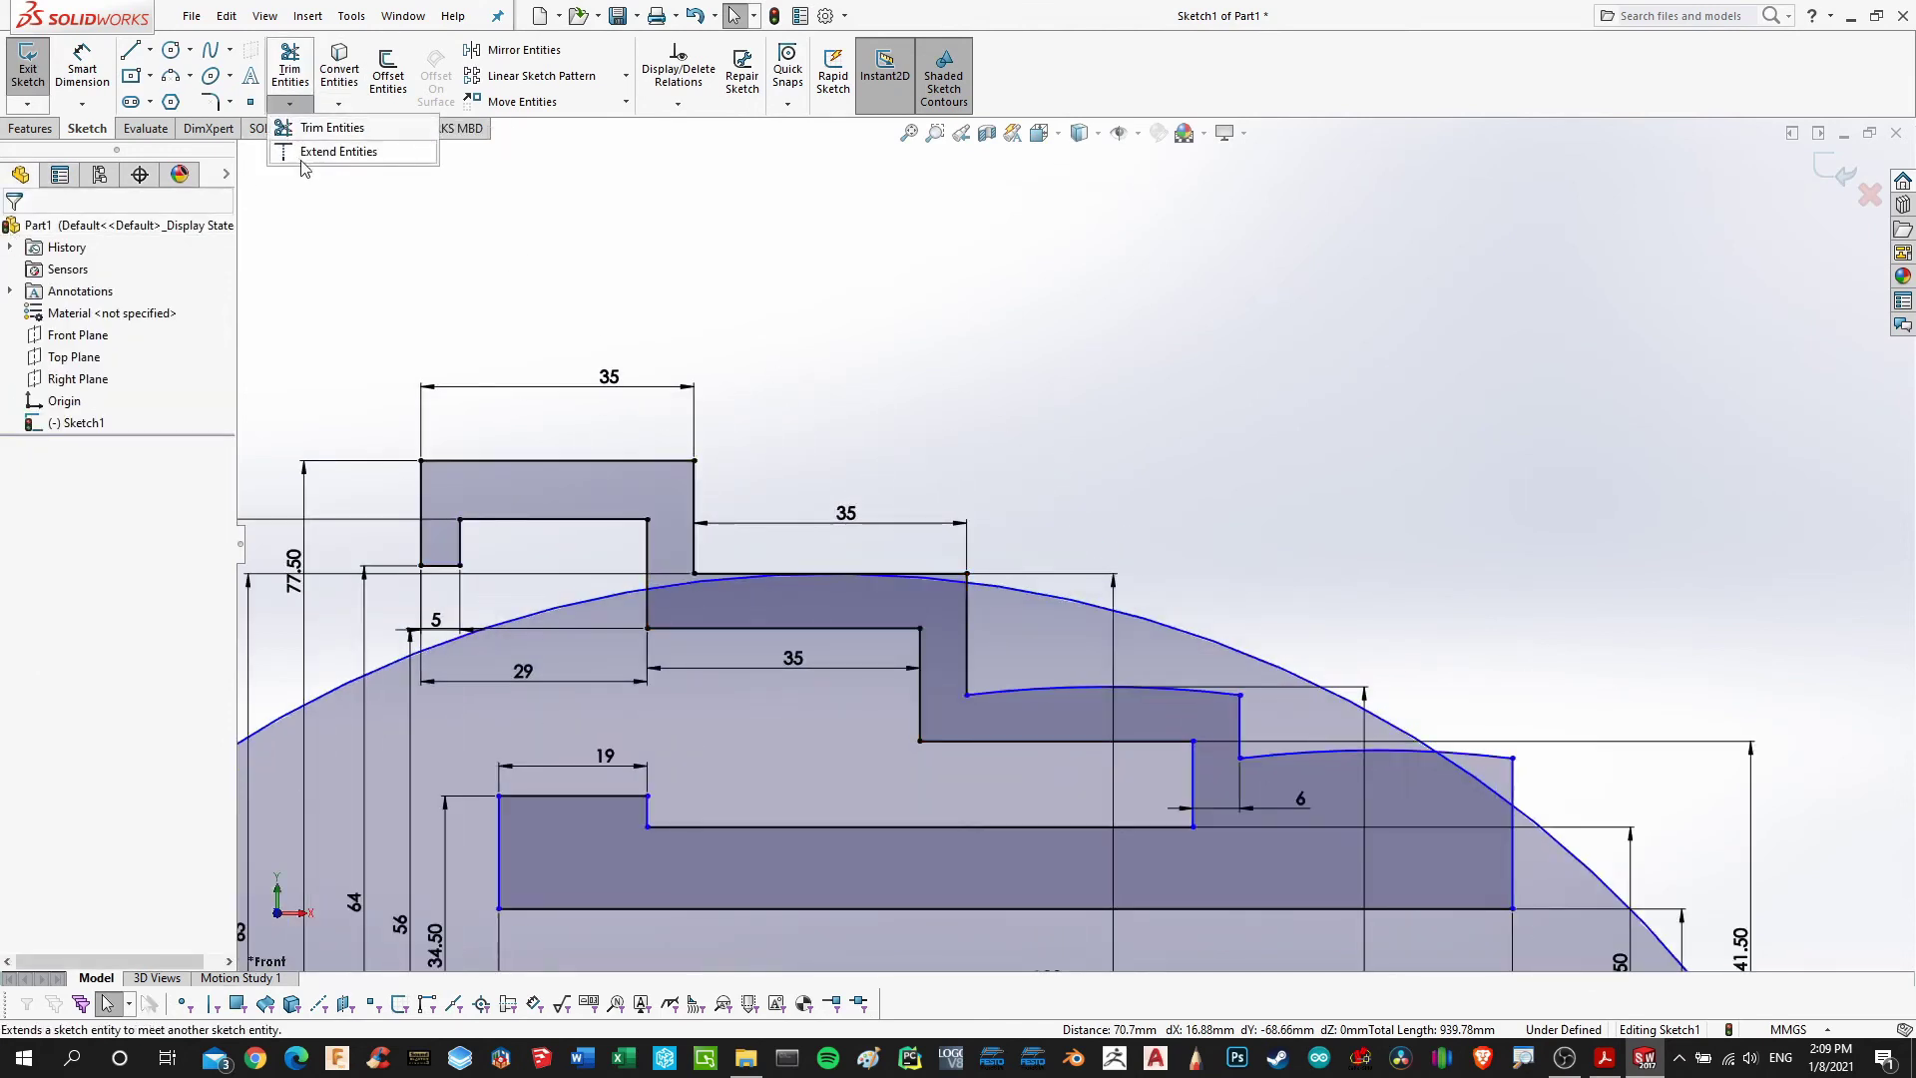
click(329, 126)
scroll(681, 577, down, 4)
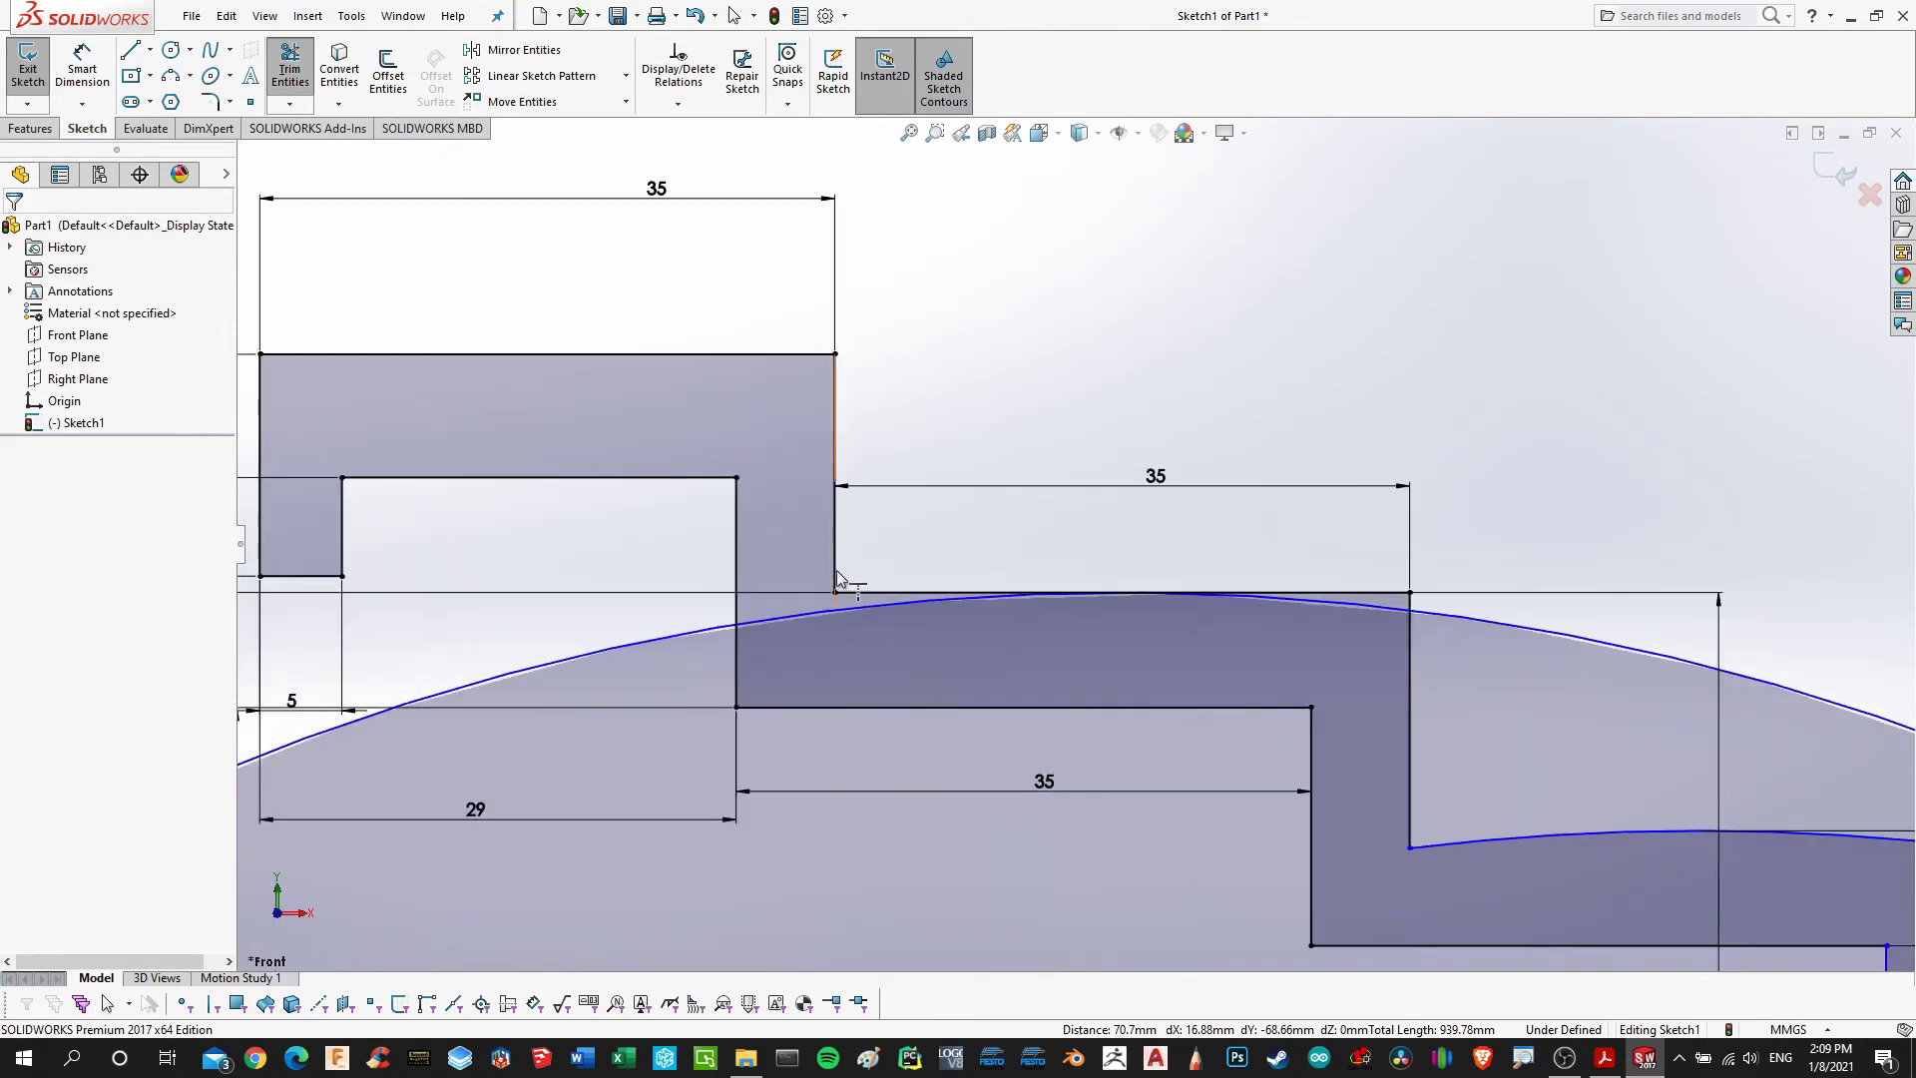
click(836, 577)
Trim away the flat top line at height 63, accepting the deletion of its associated dimensions
click(297, 80)
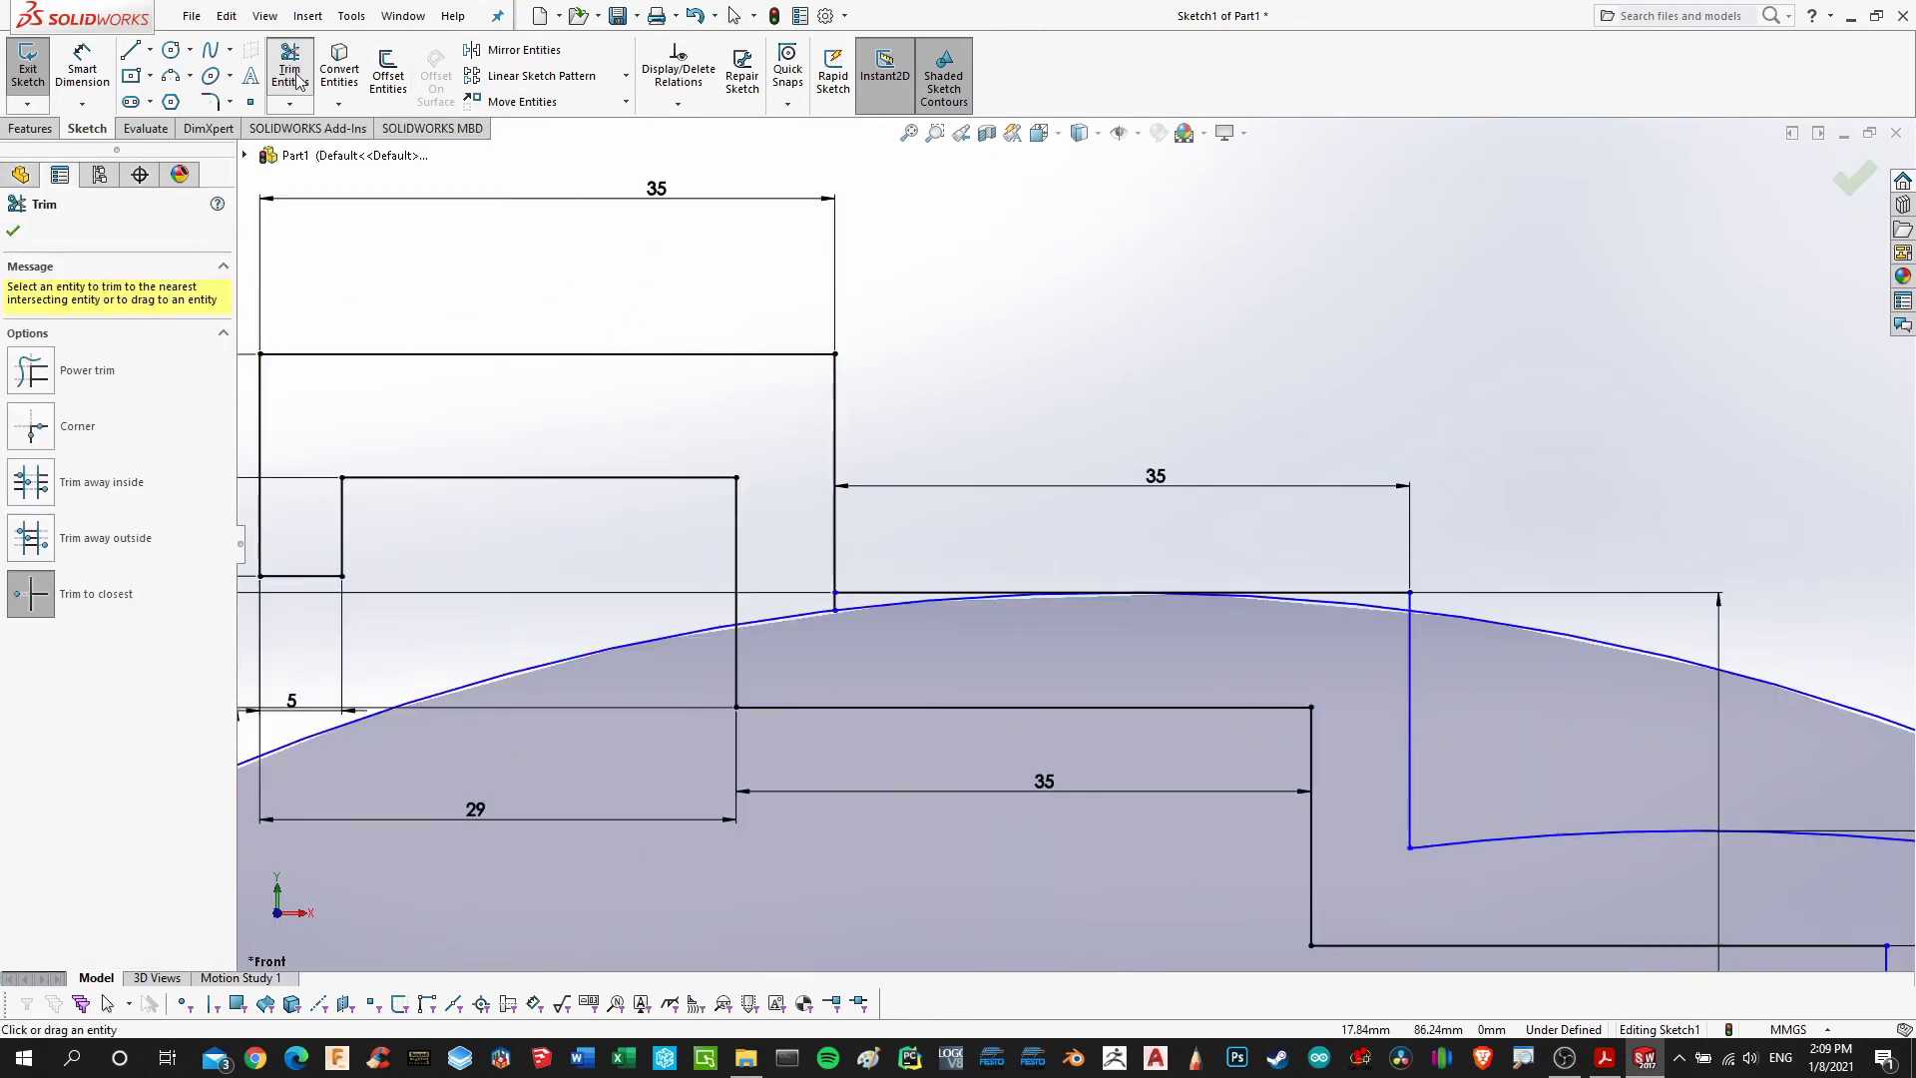
click(1025, 592)
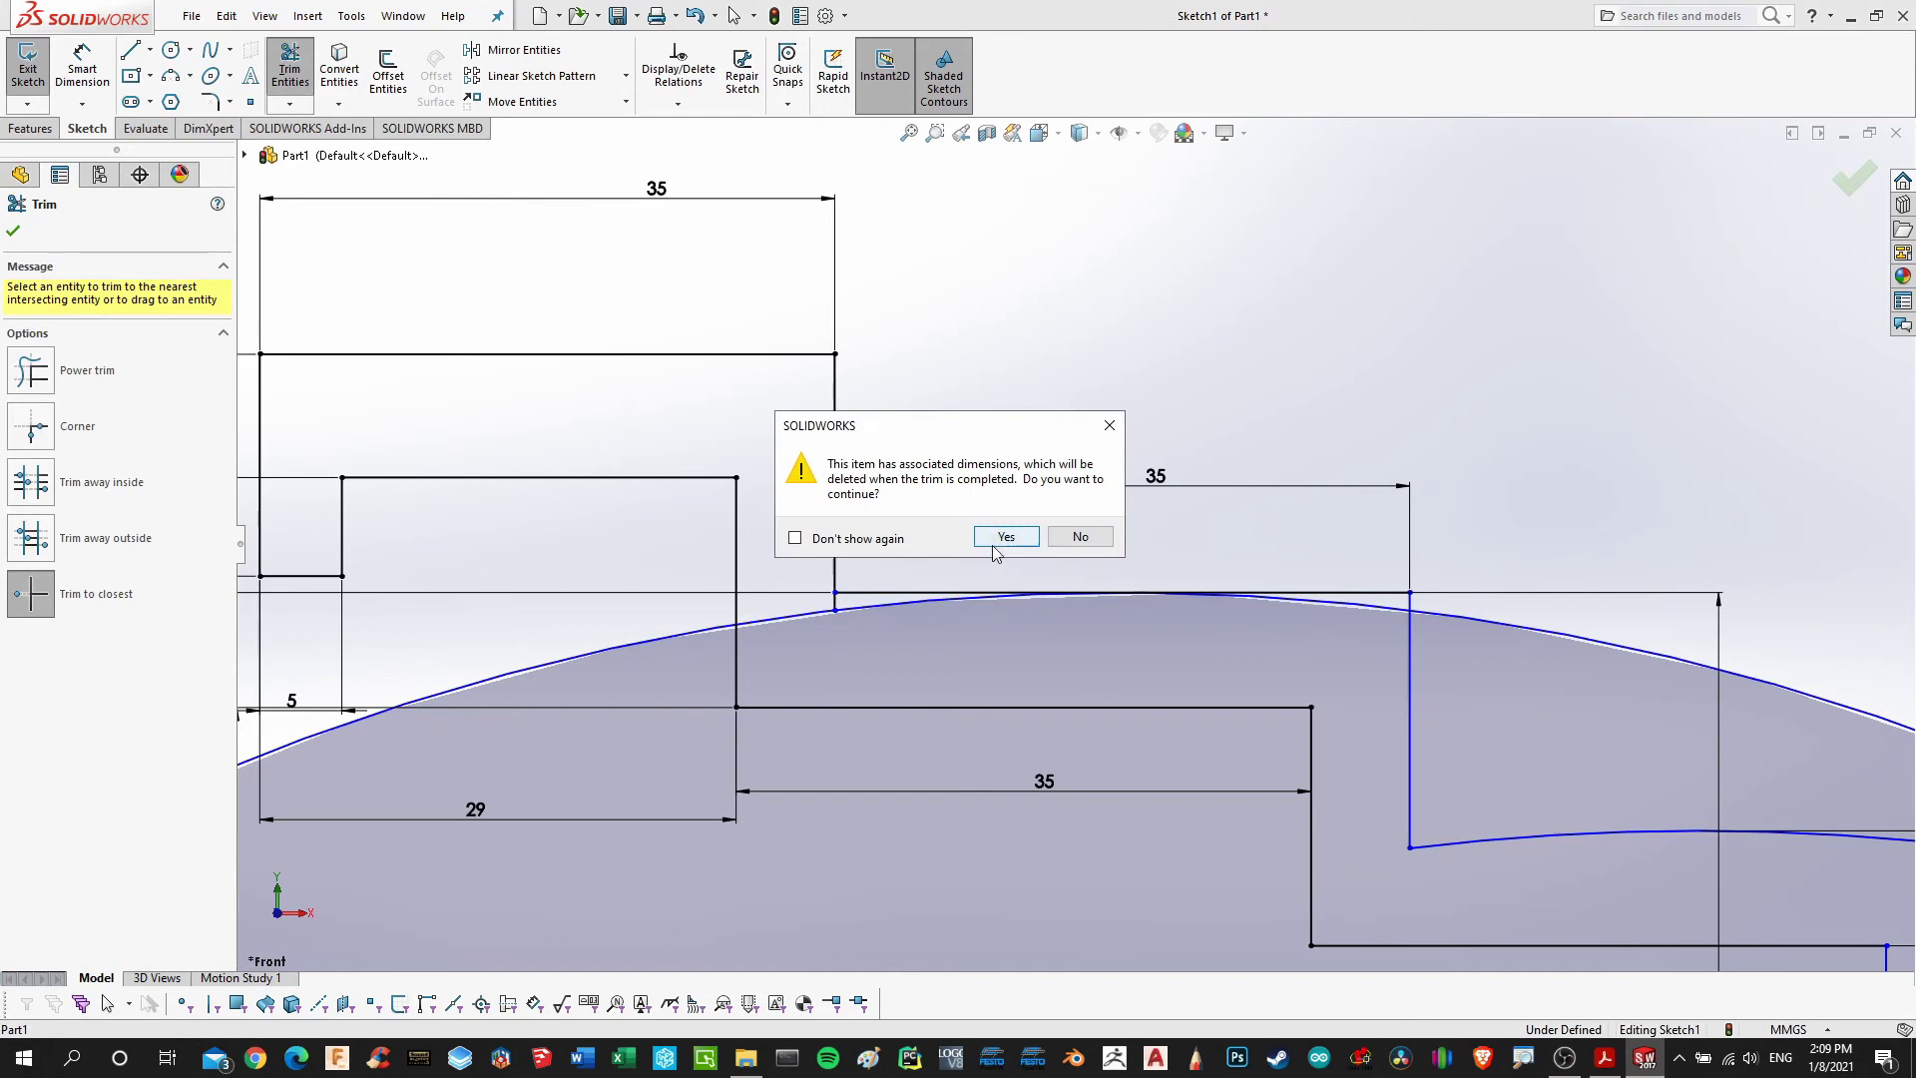
click(1001, 539)
click(1354, 594)
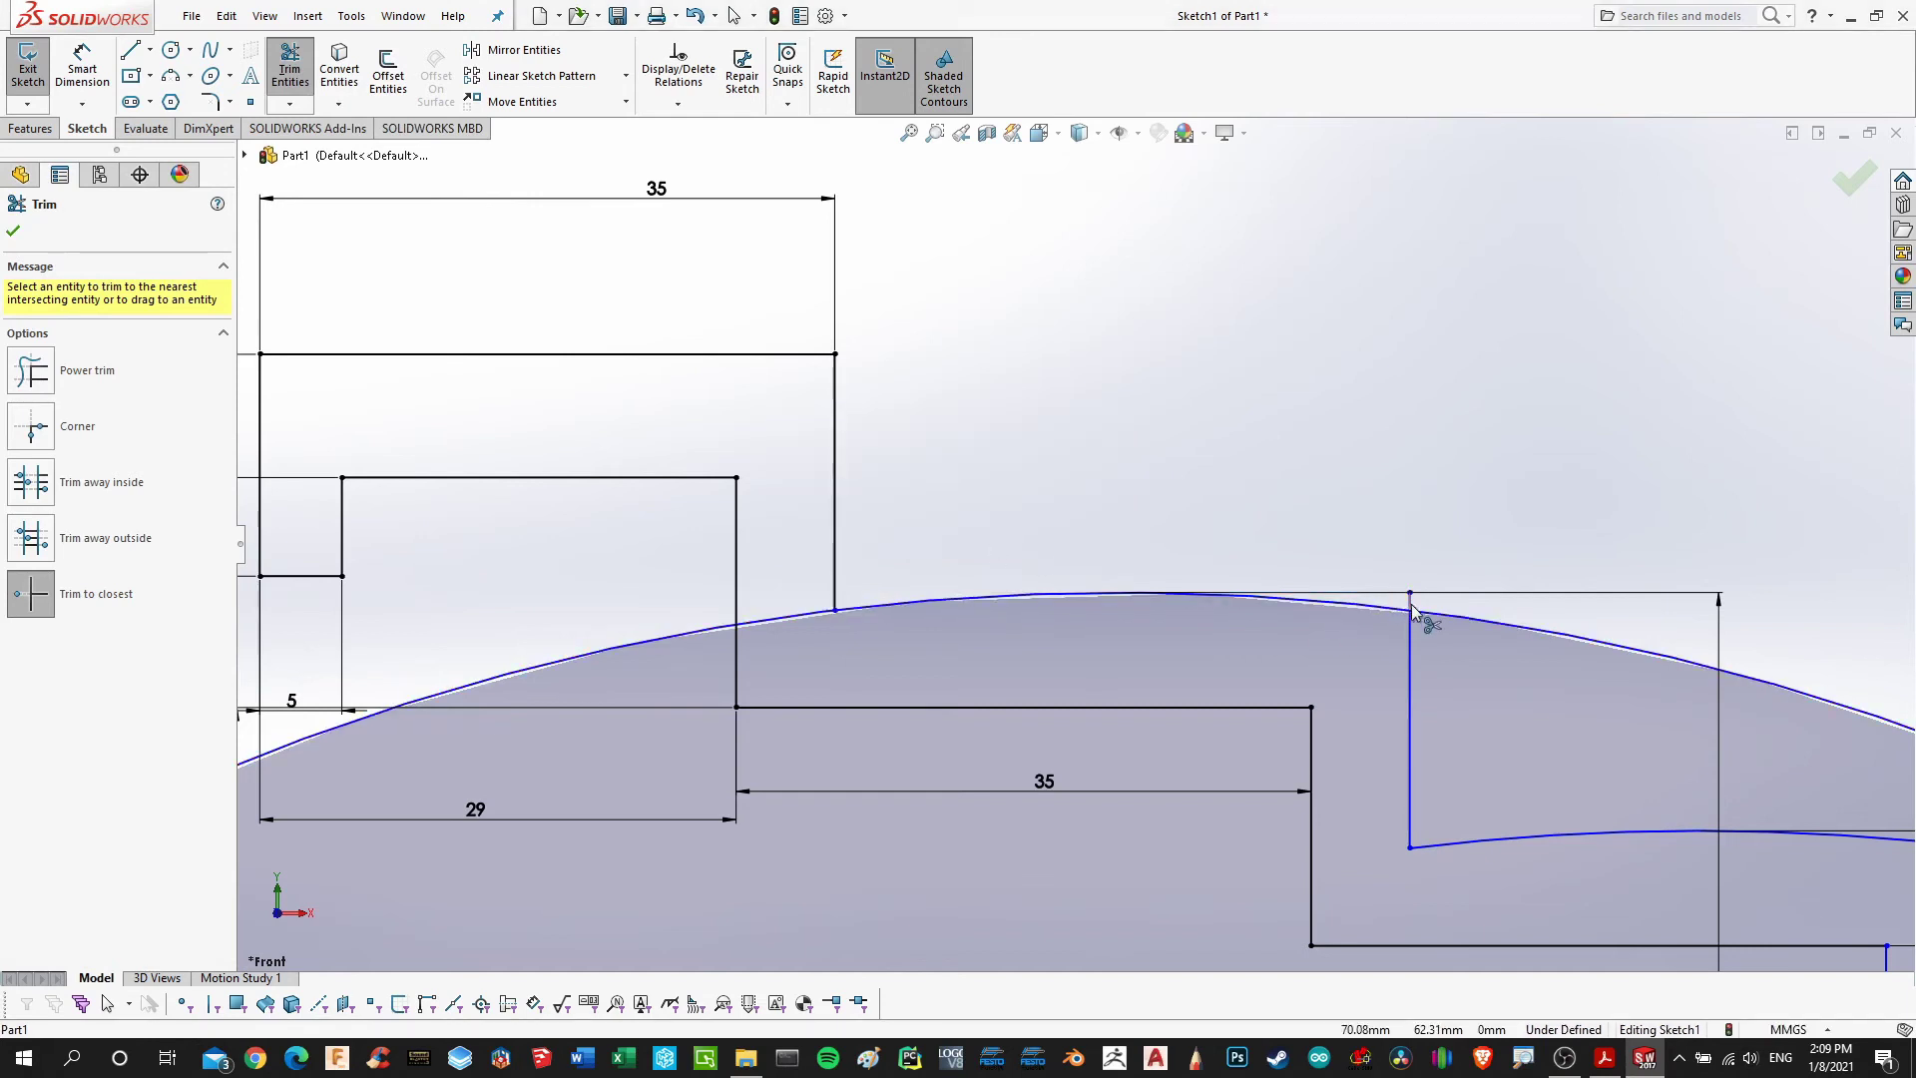
Trim away the remaining circle segments beyond both walls of this step, leaving only its crowned arc, and finish trimming
click(1475, 629)
scroll(1484, 692, up, 5)
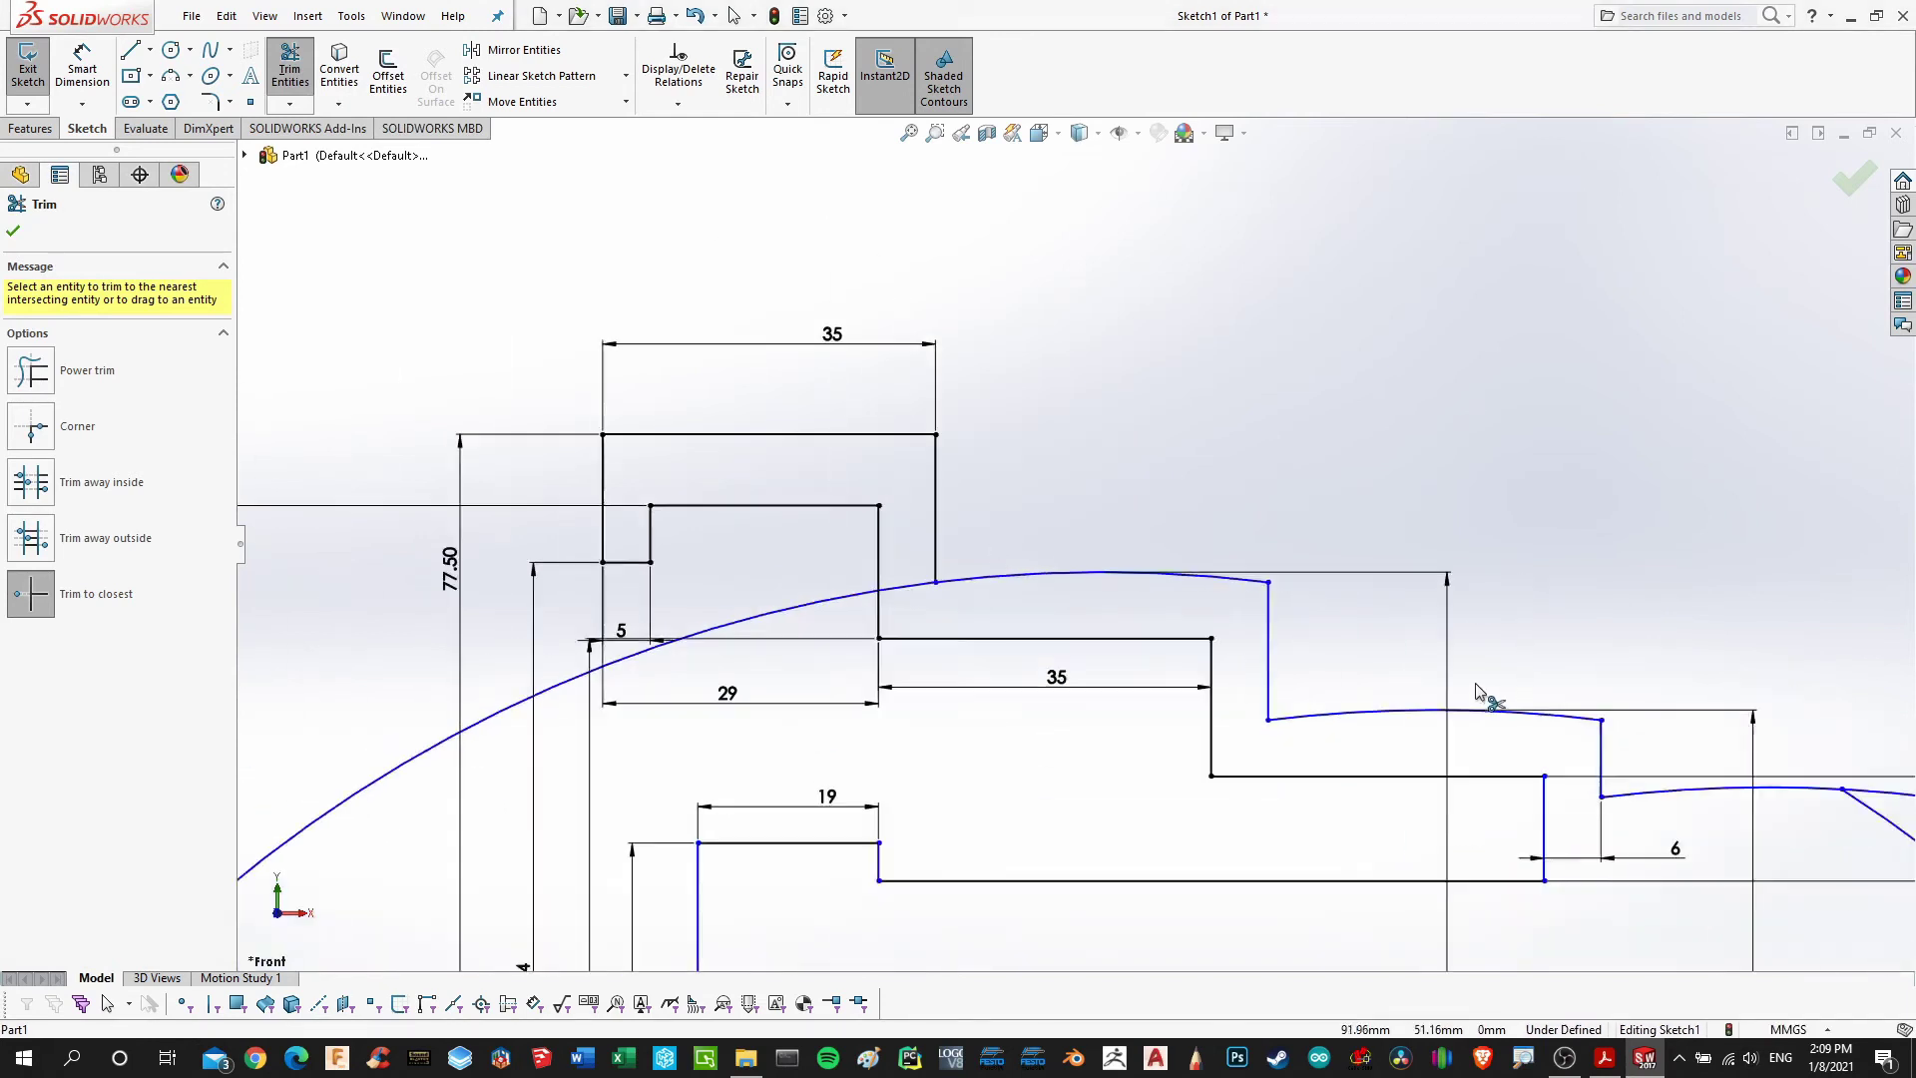
click(1641, 736)
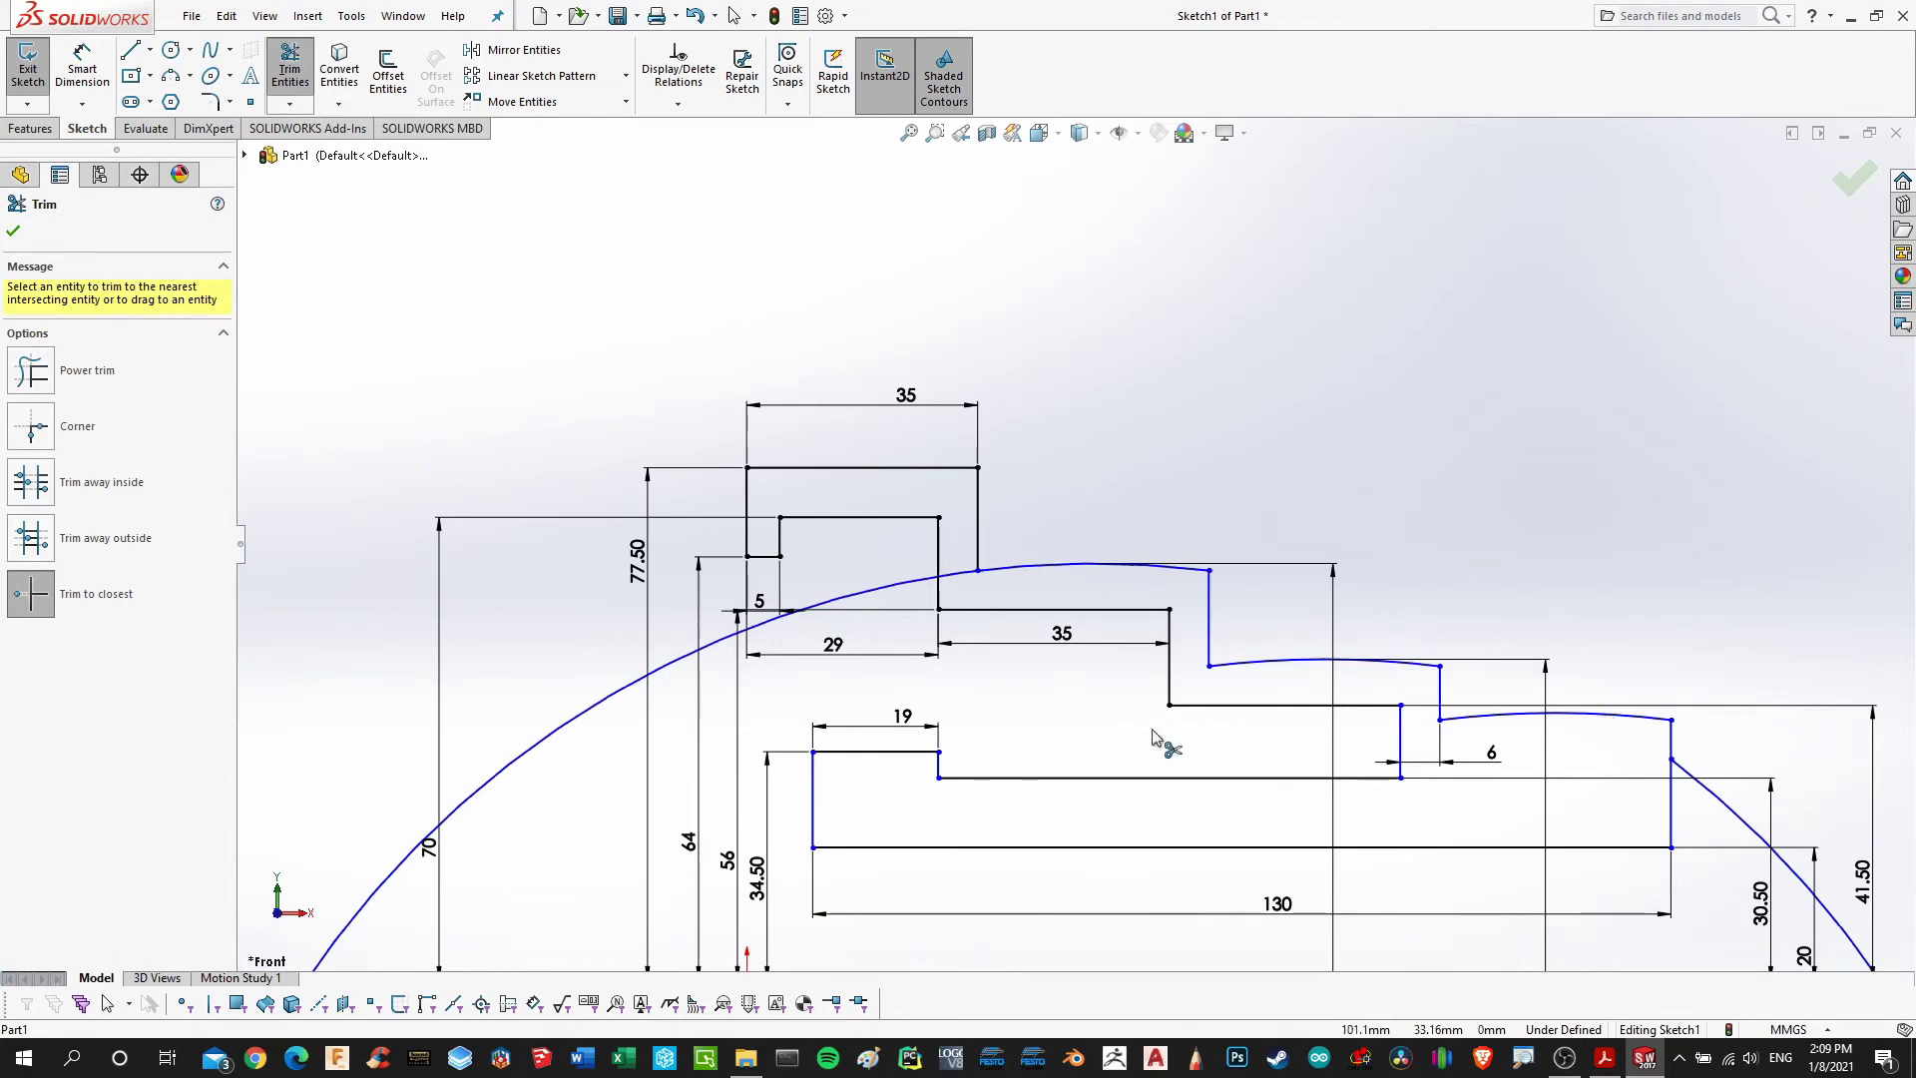
click(682, 670)
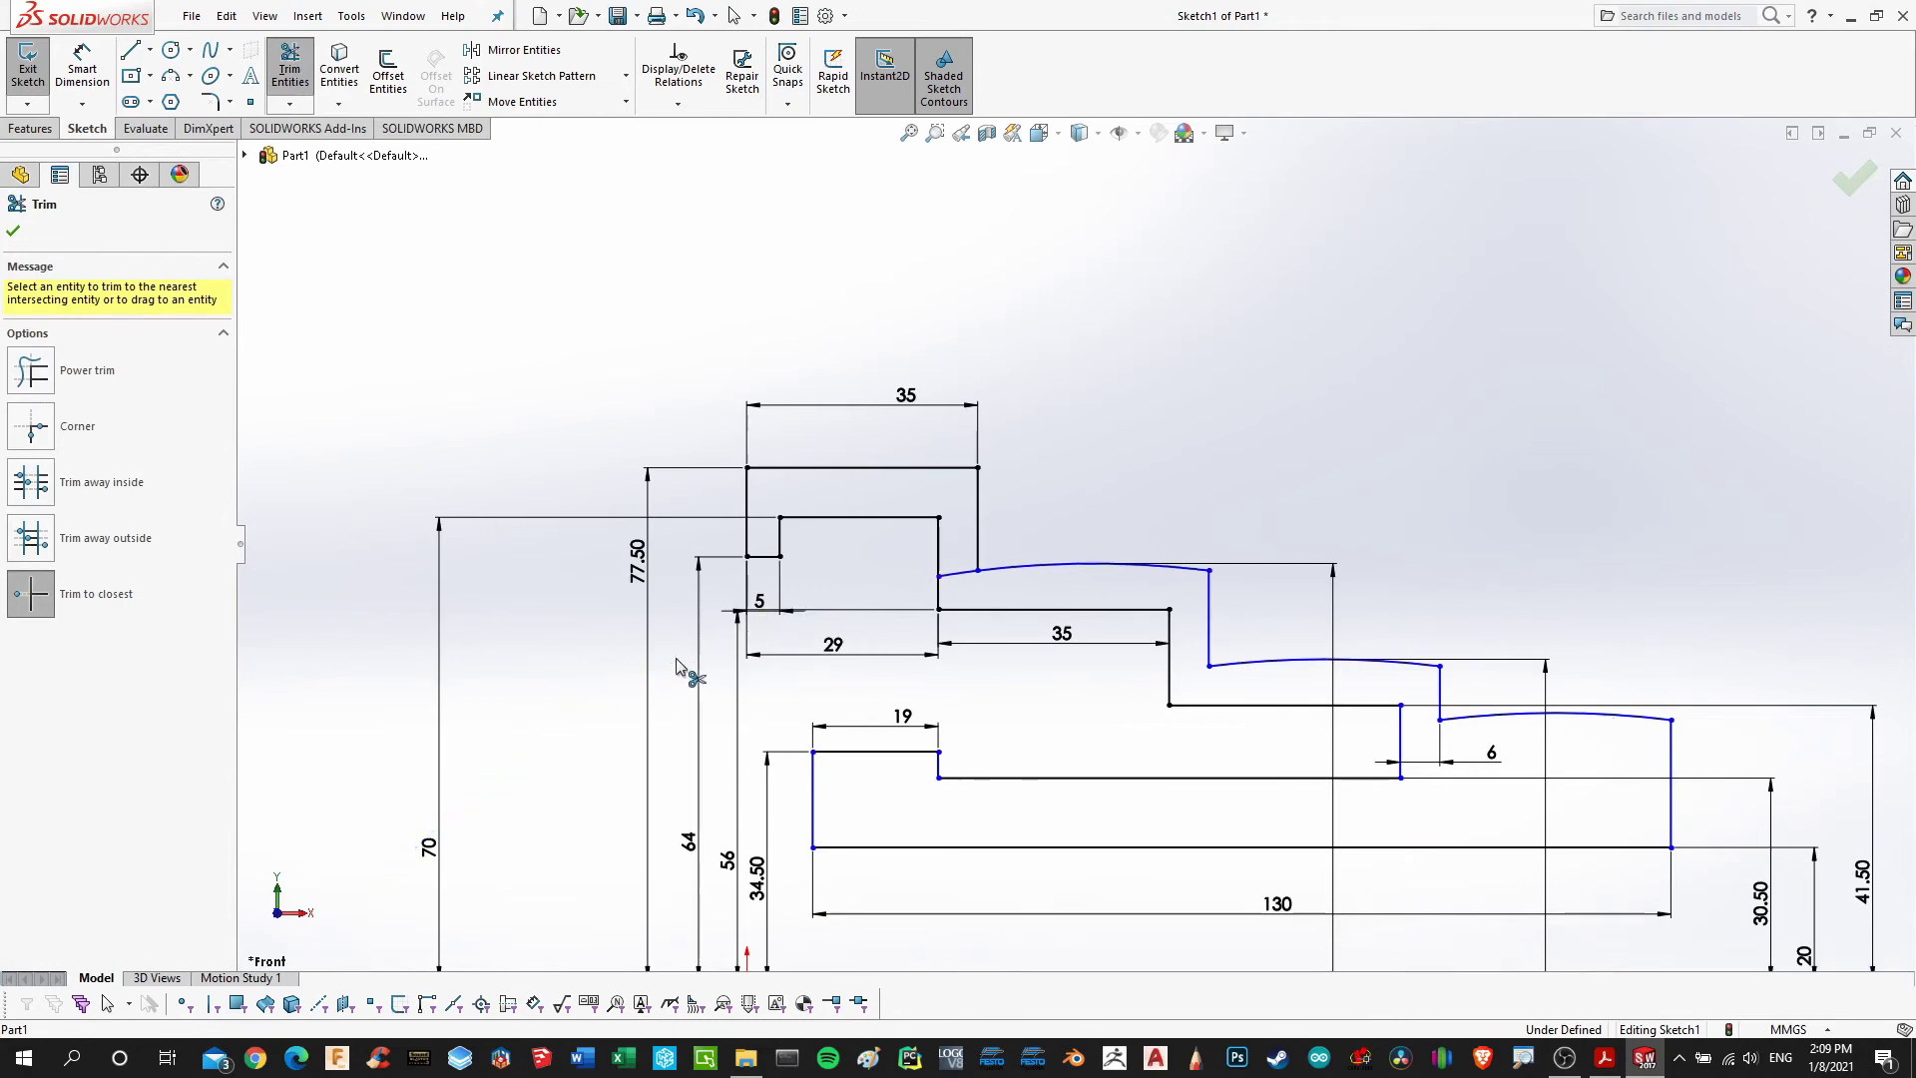
click(951, 582)
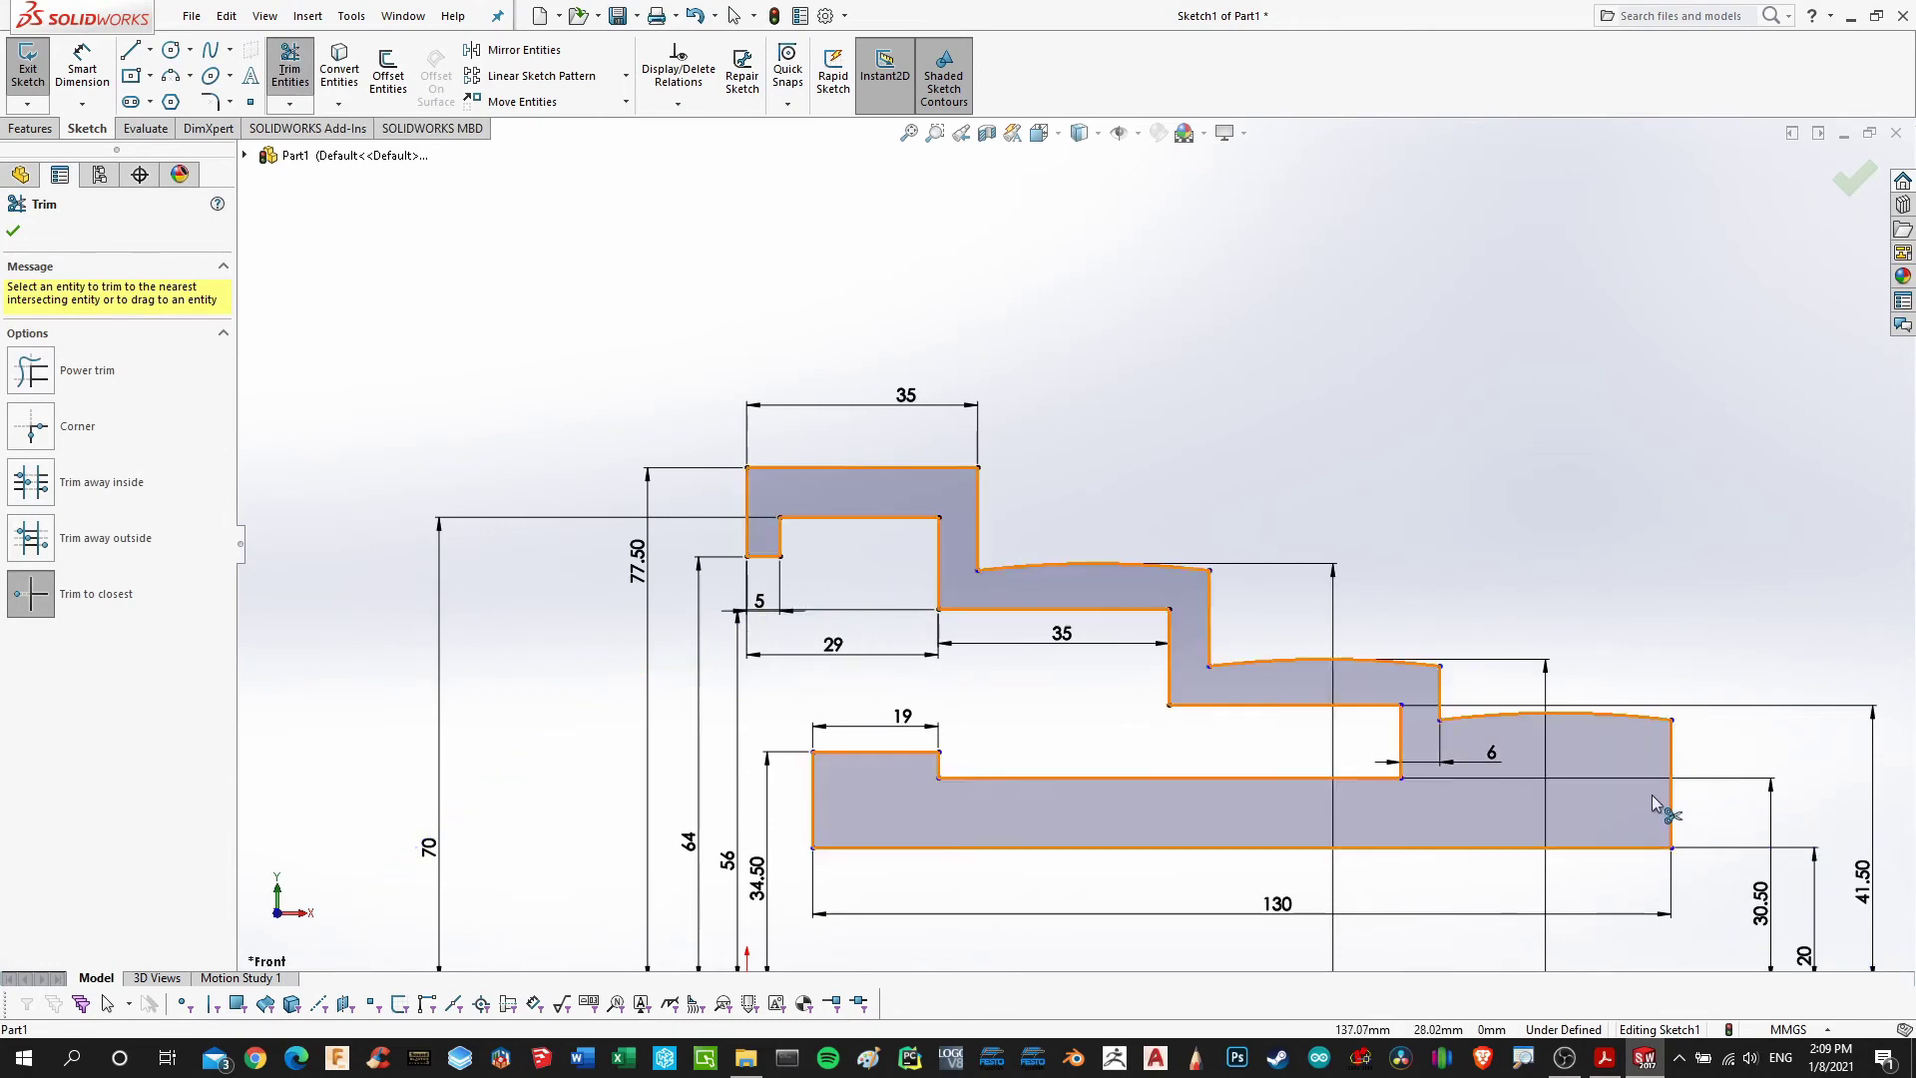
scroll(1539, 803, up, 4)
scroll(1242, 686, down, 5)
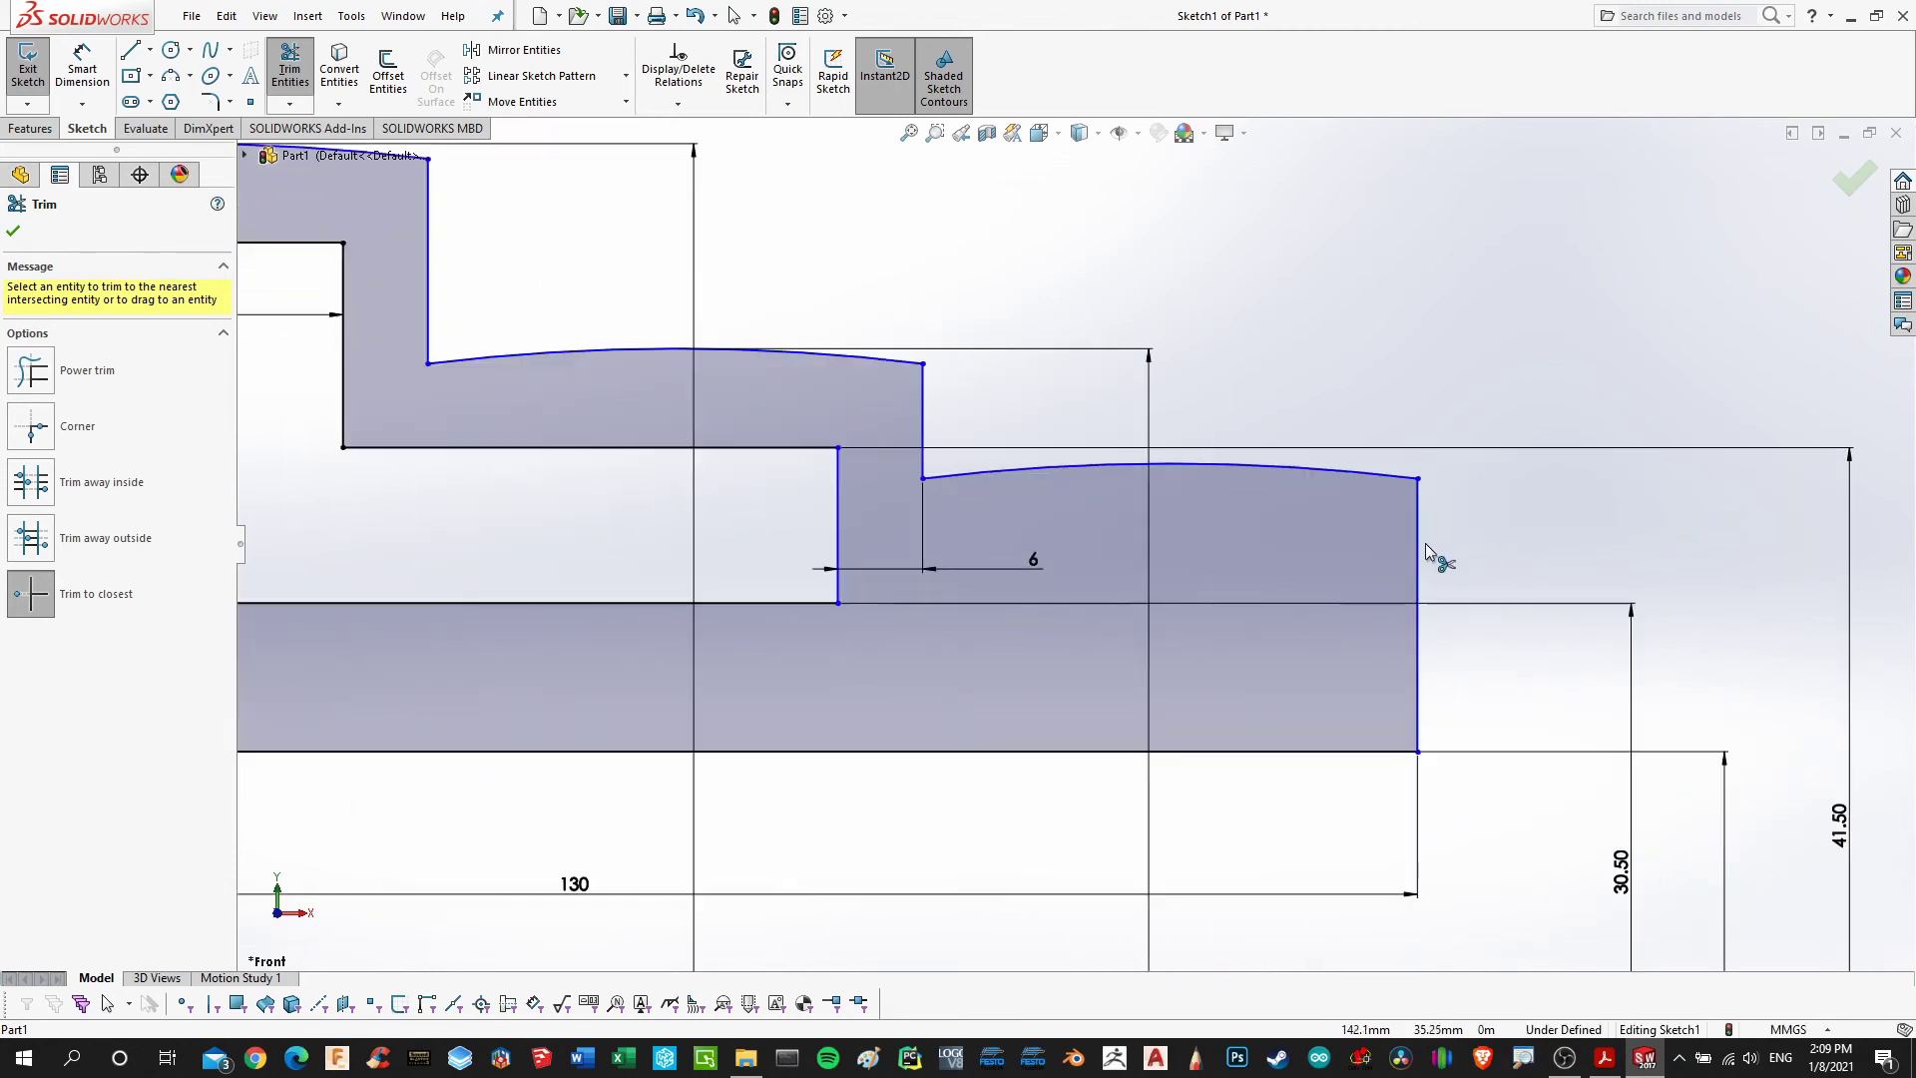
scroll(1098, 476, up, 4)
scroll(1674, 672, down, 3)
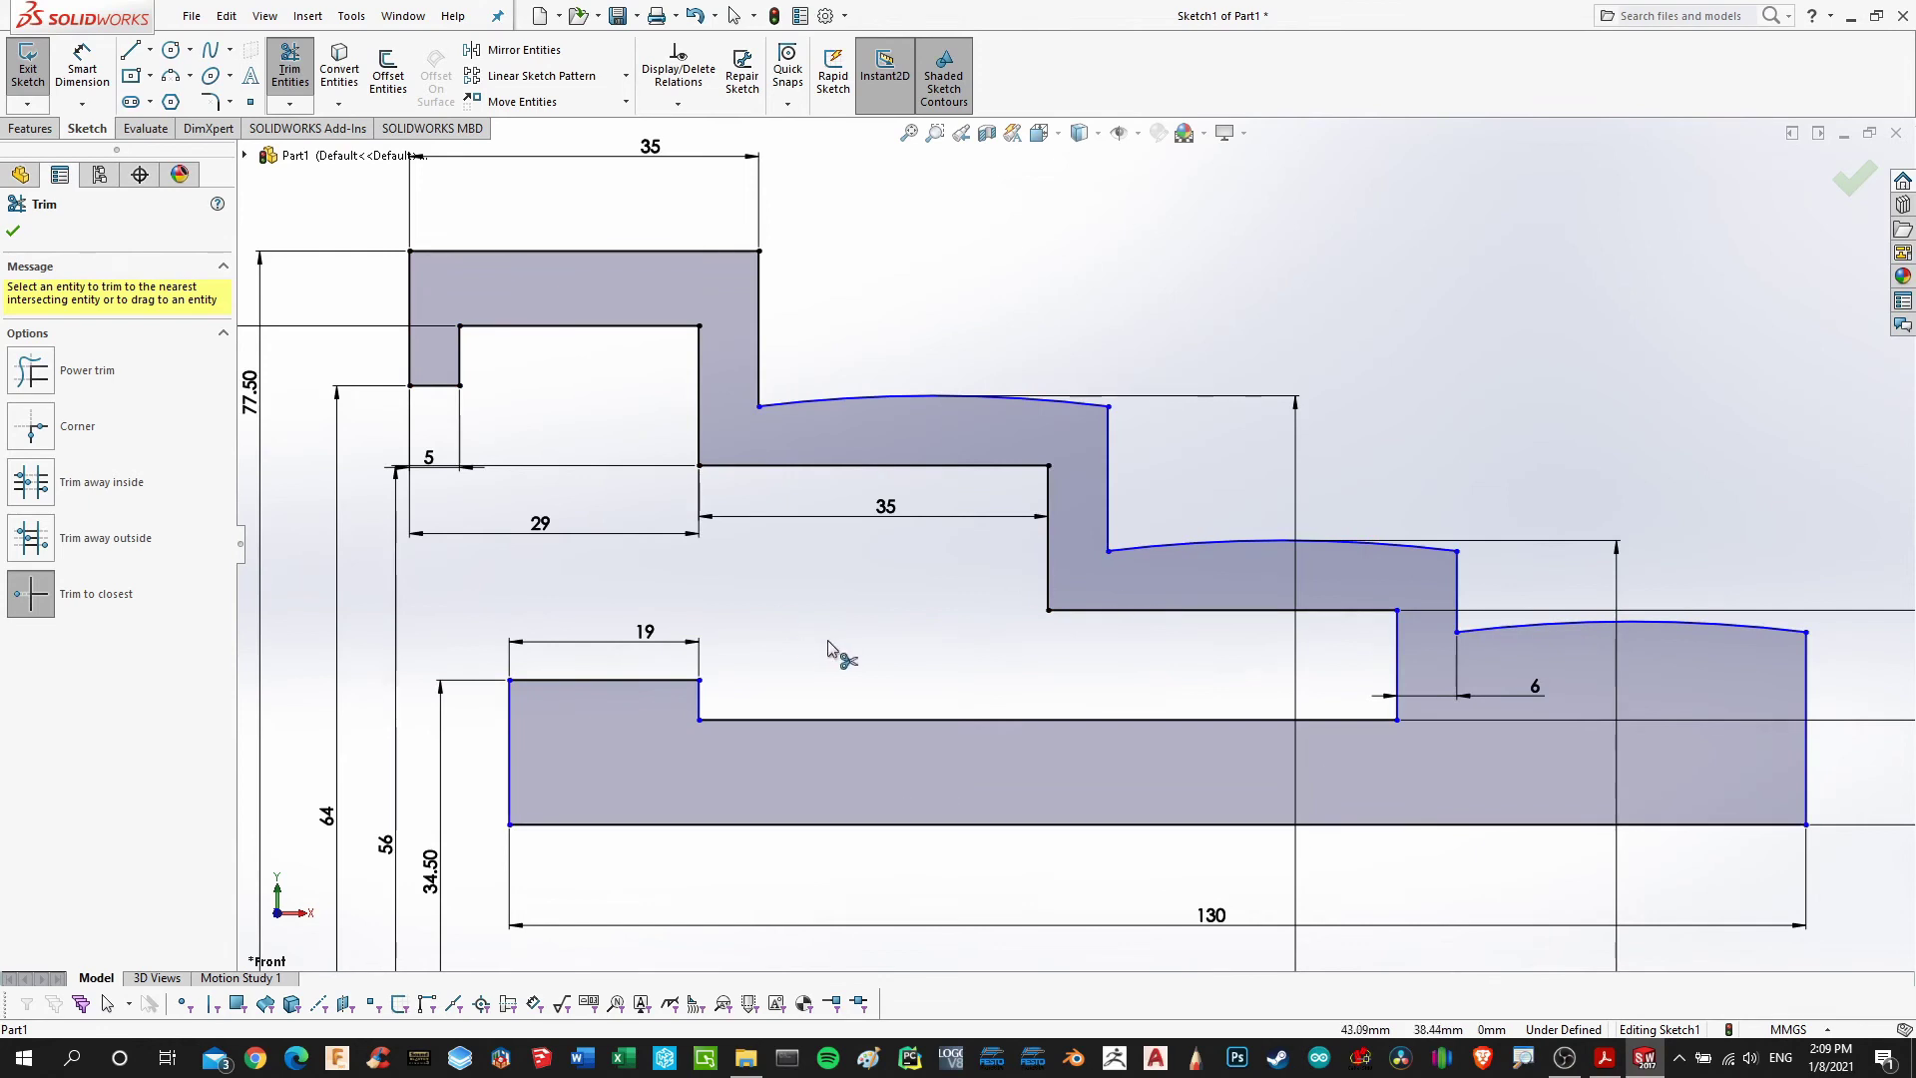
click(17, 233)
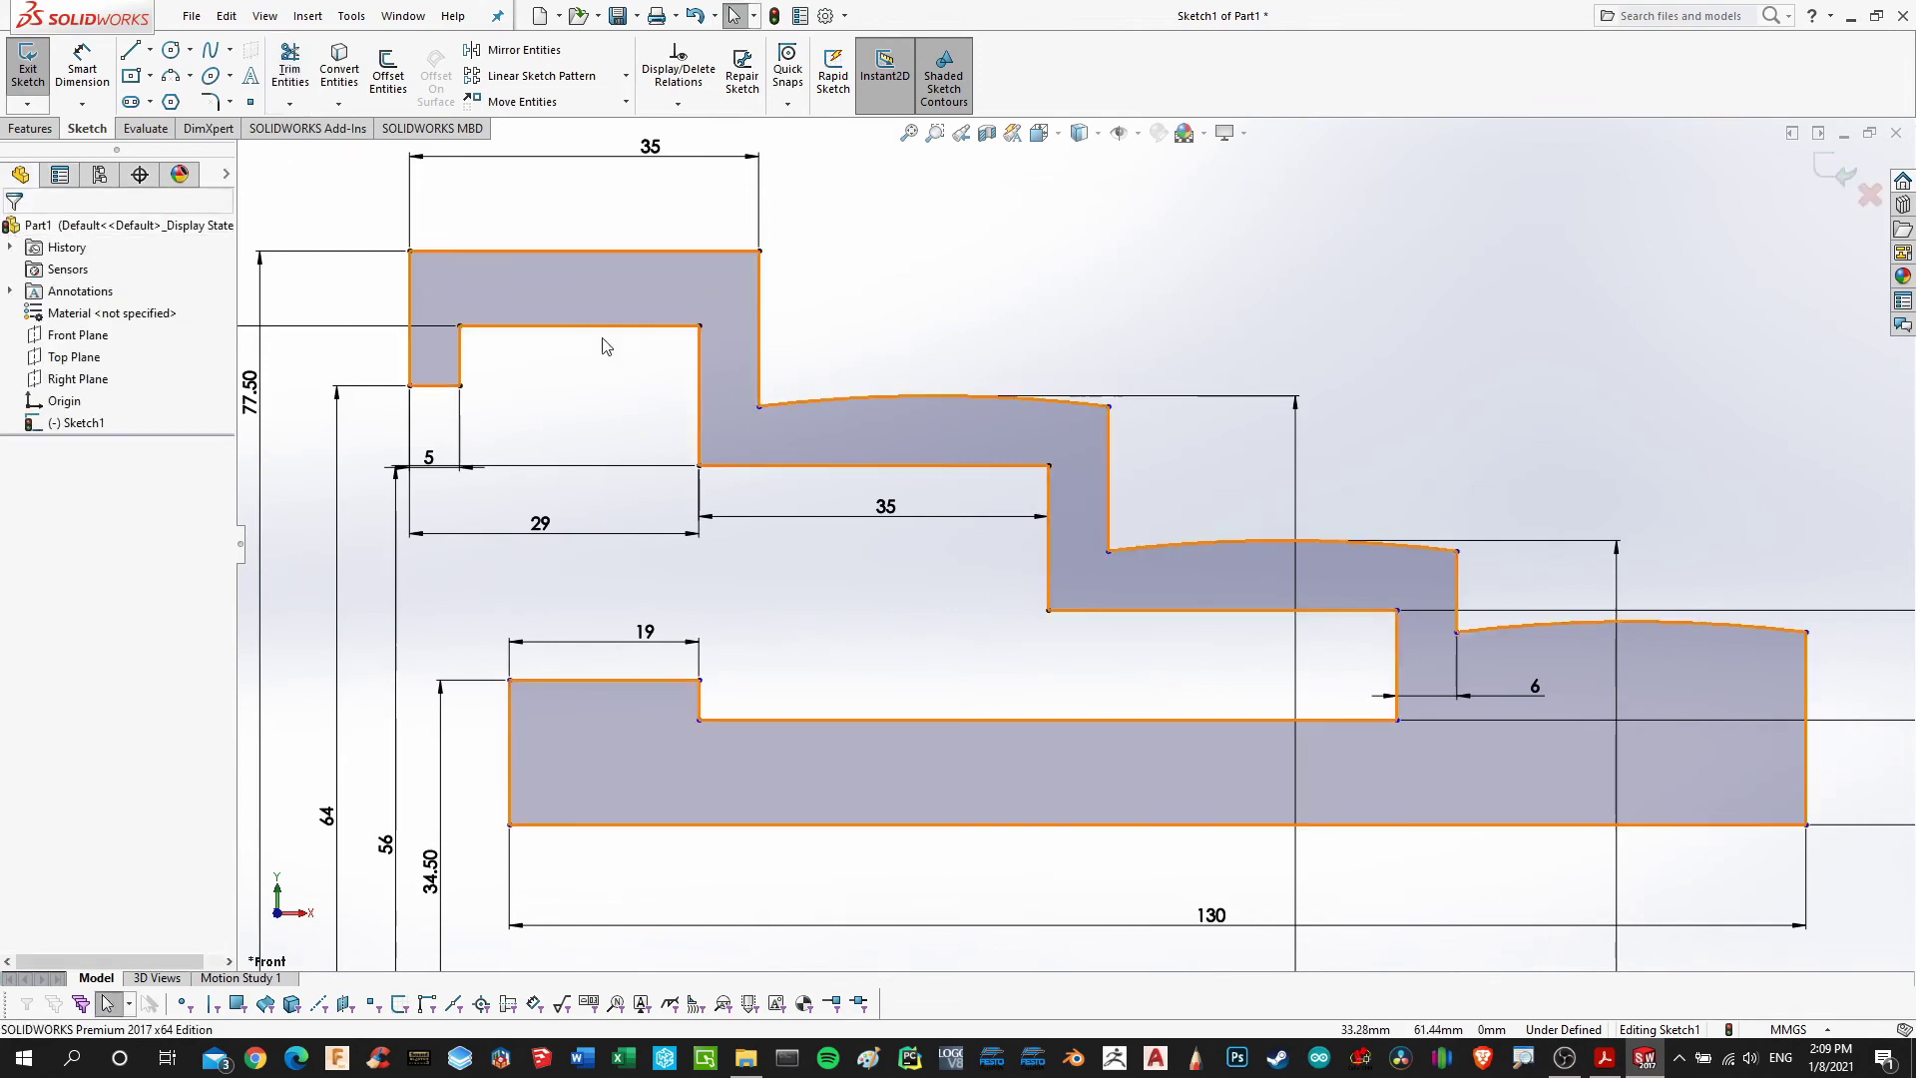
Draw a circle about 18 mm in diameter, centred below the midpoint of the topmost step's flat top line
click(171, 49)
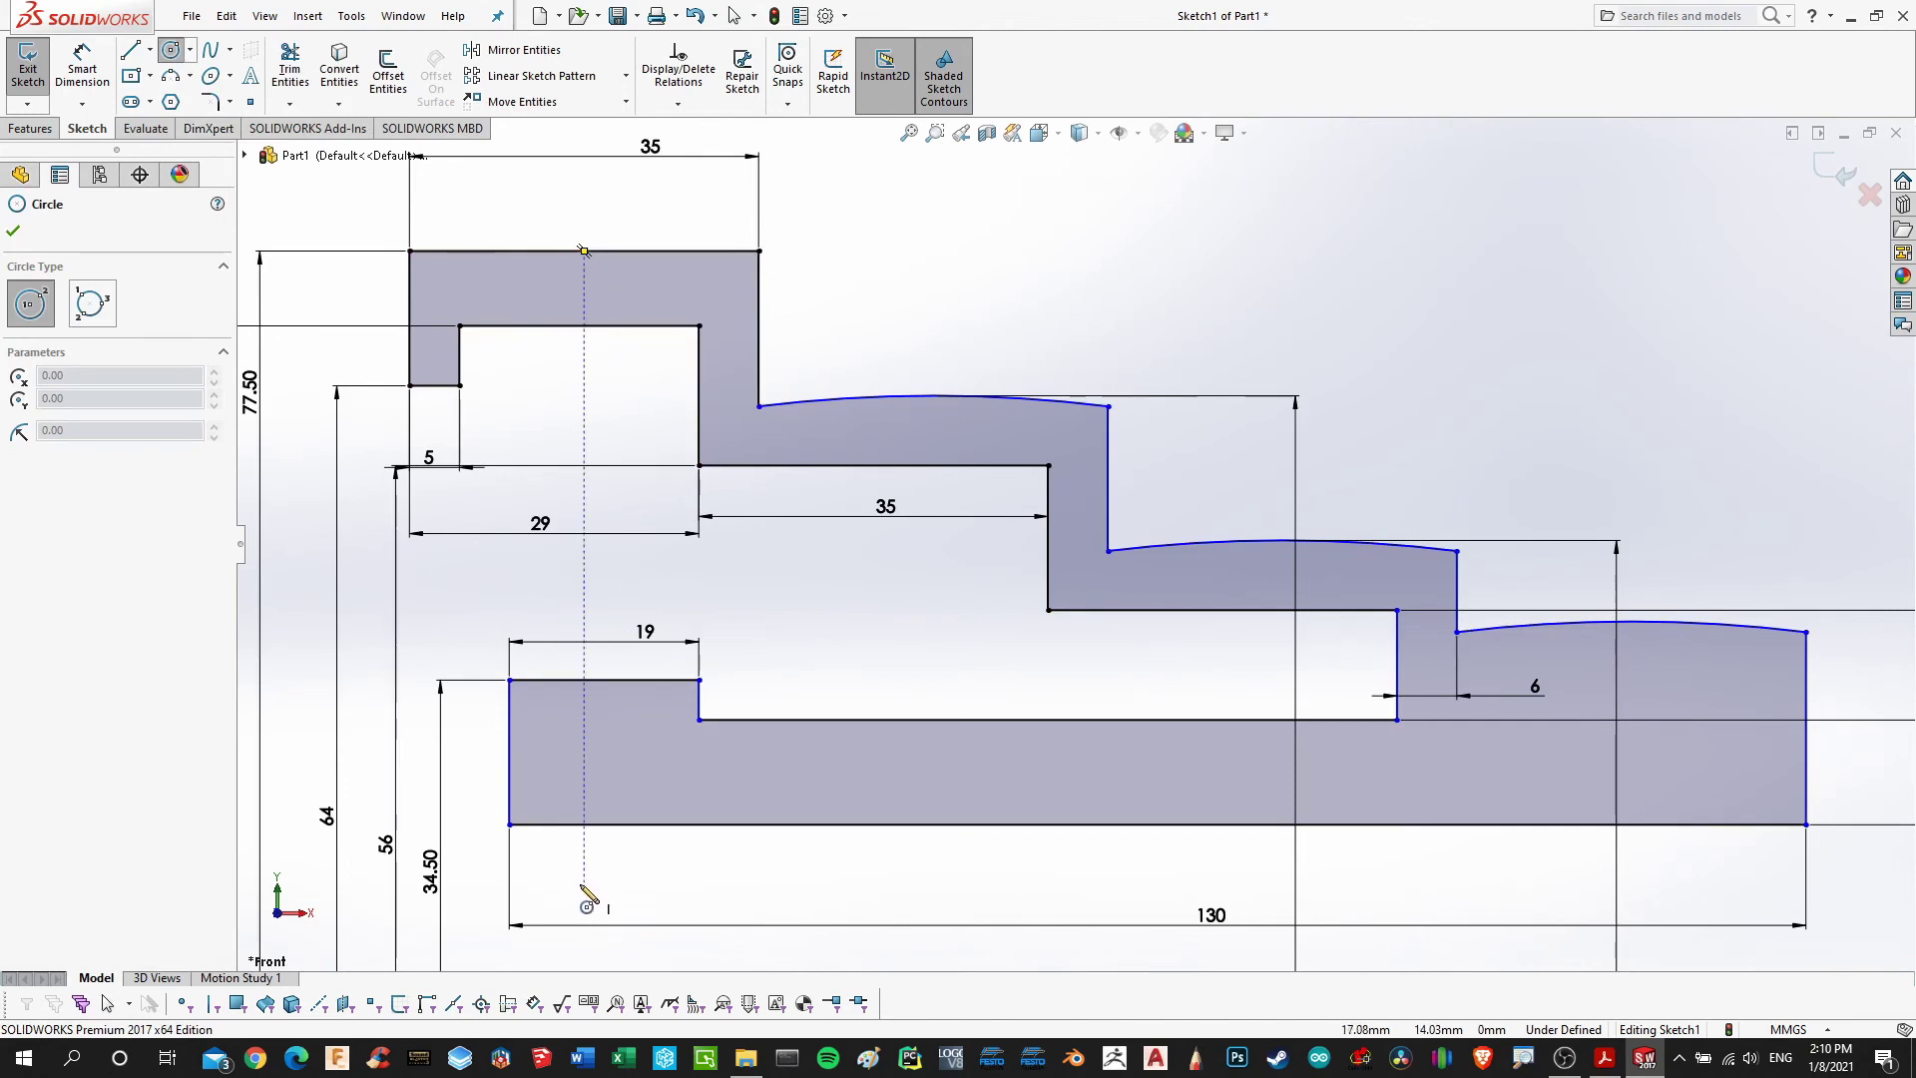
click(585, 936)
scroll(609, 943, down, 5)
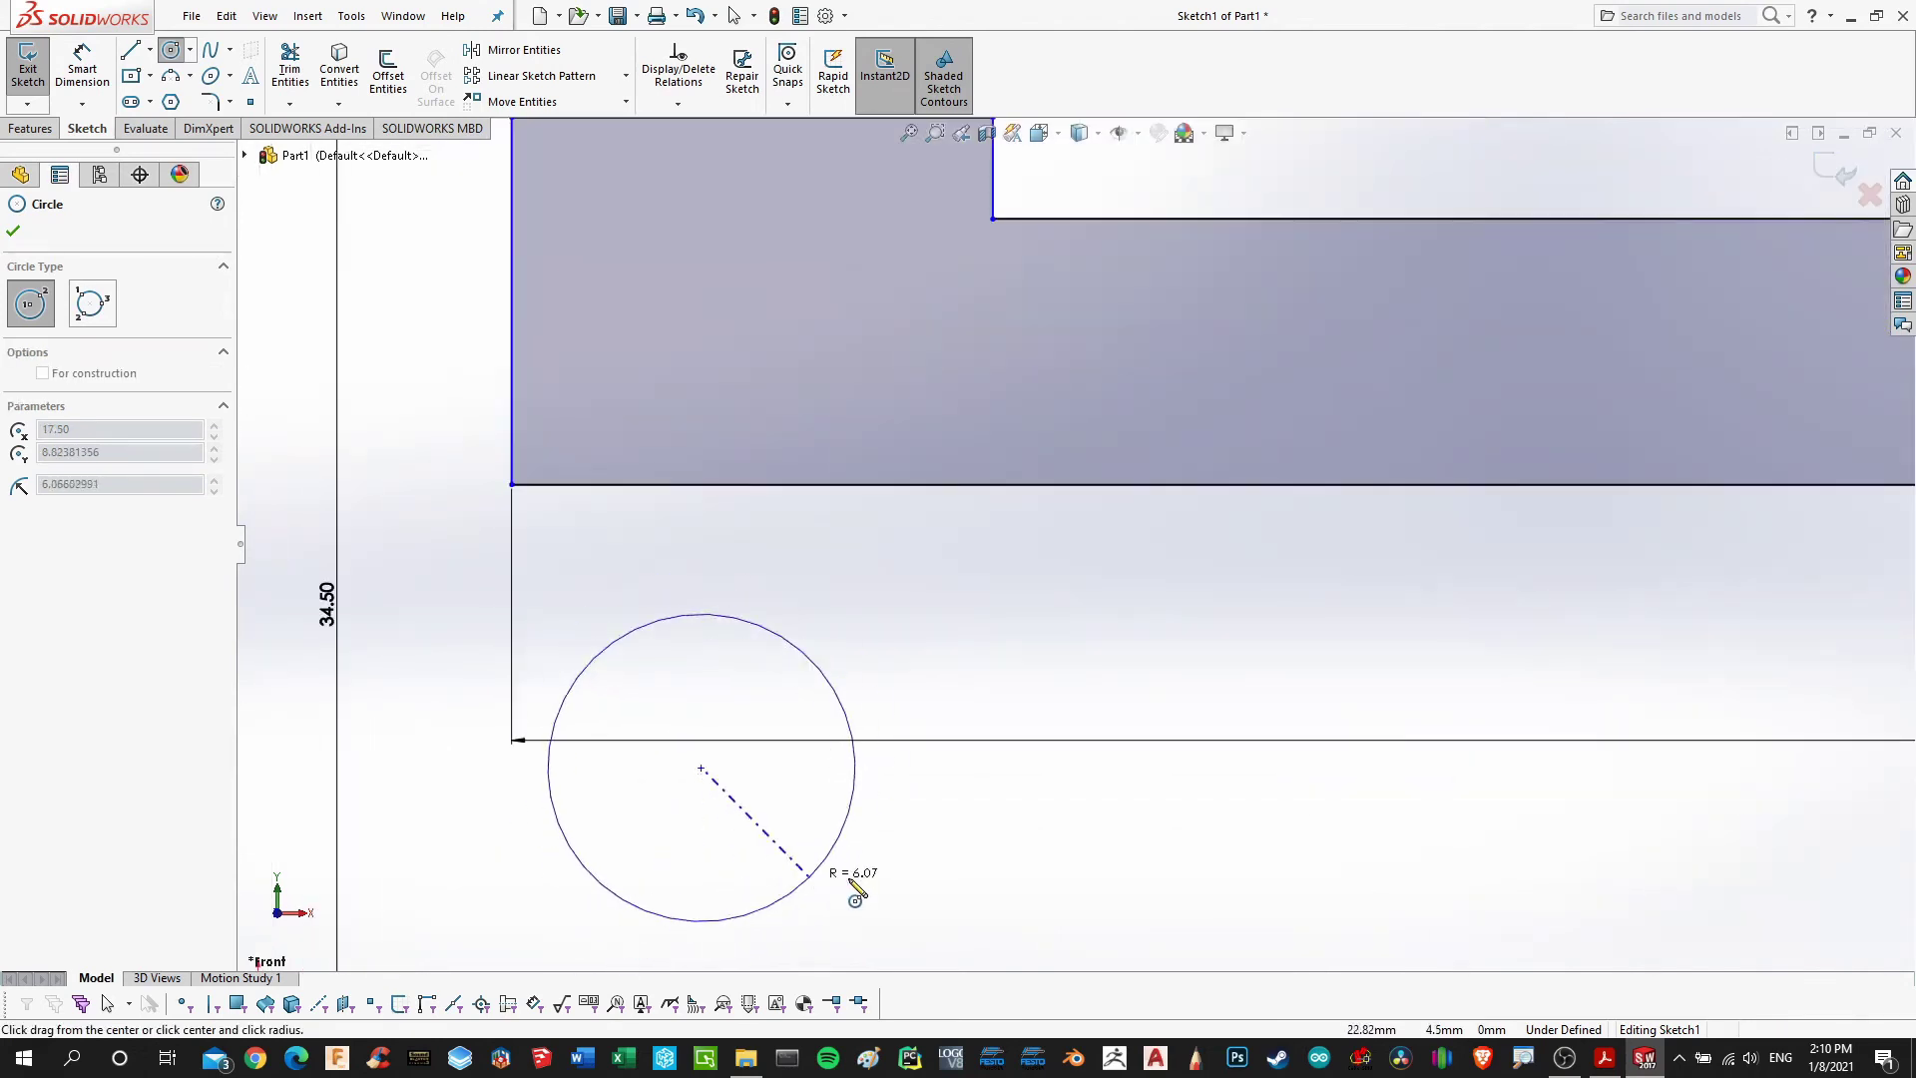
click(917, 877)
key(Escape)
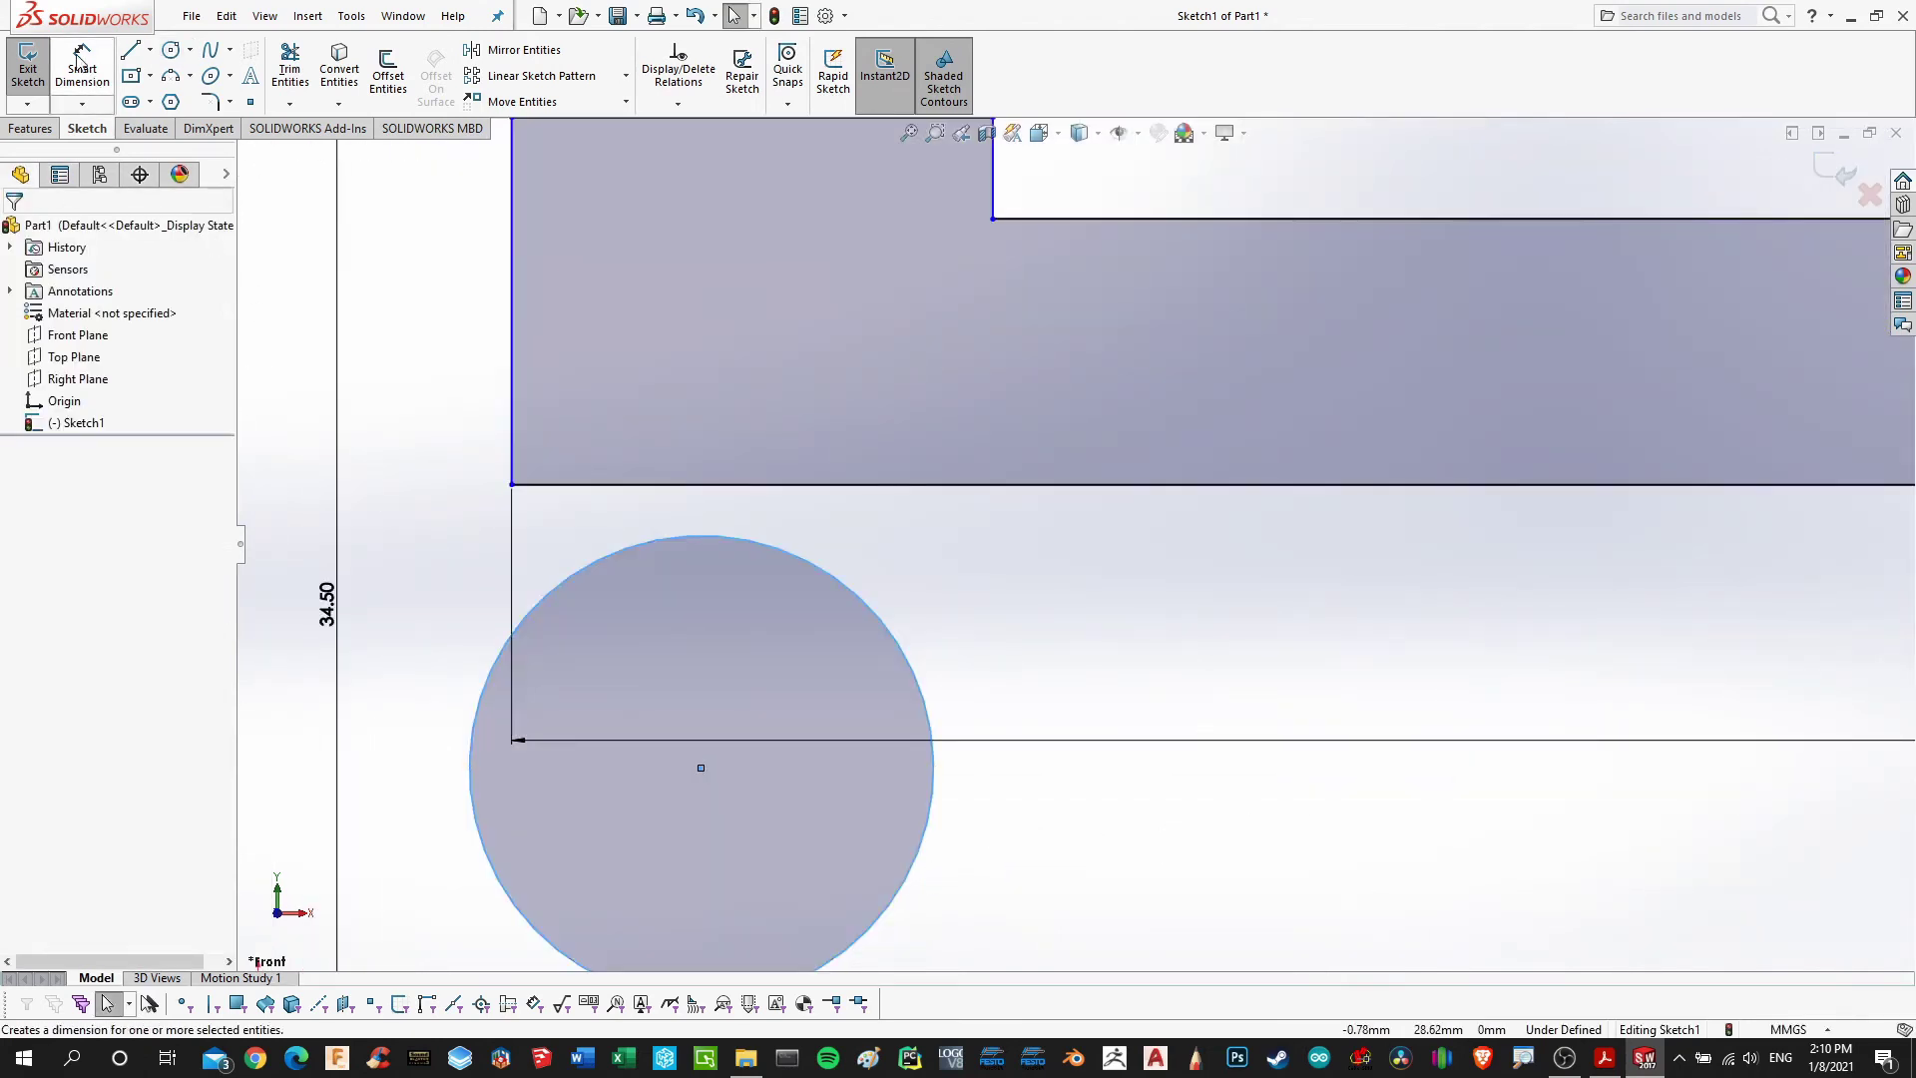
Dimension the small circle's diameter as 144*2, making it 288 mm, and end the dimensioning
click(80, 62)
scroll(824, 553, up, 4)
click(1129, 702)
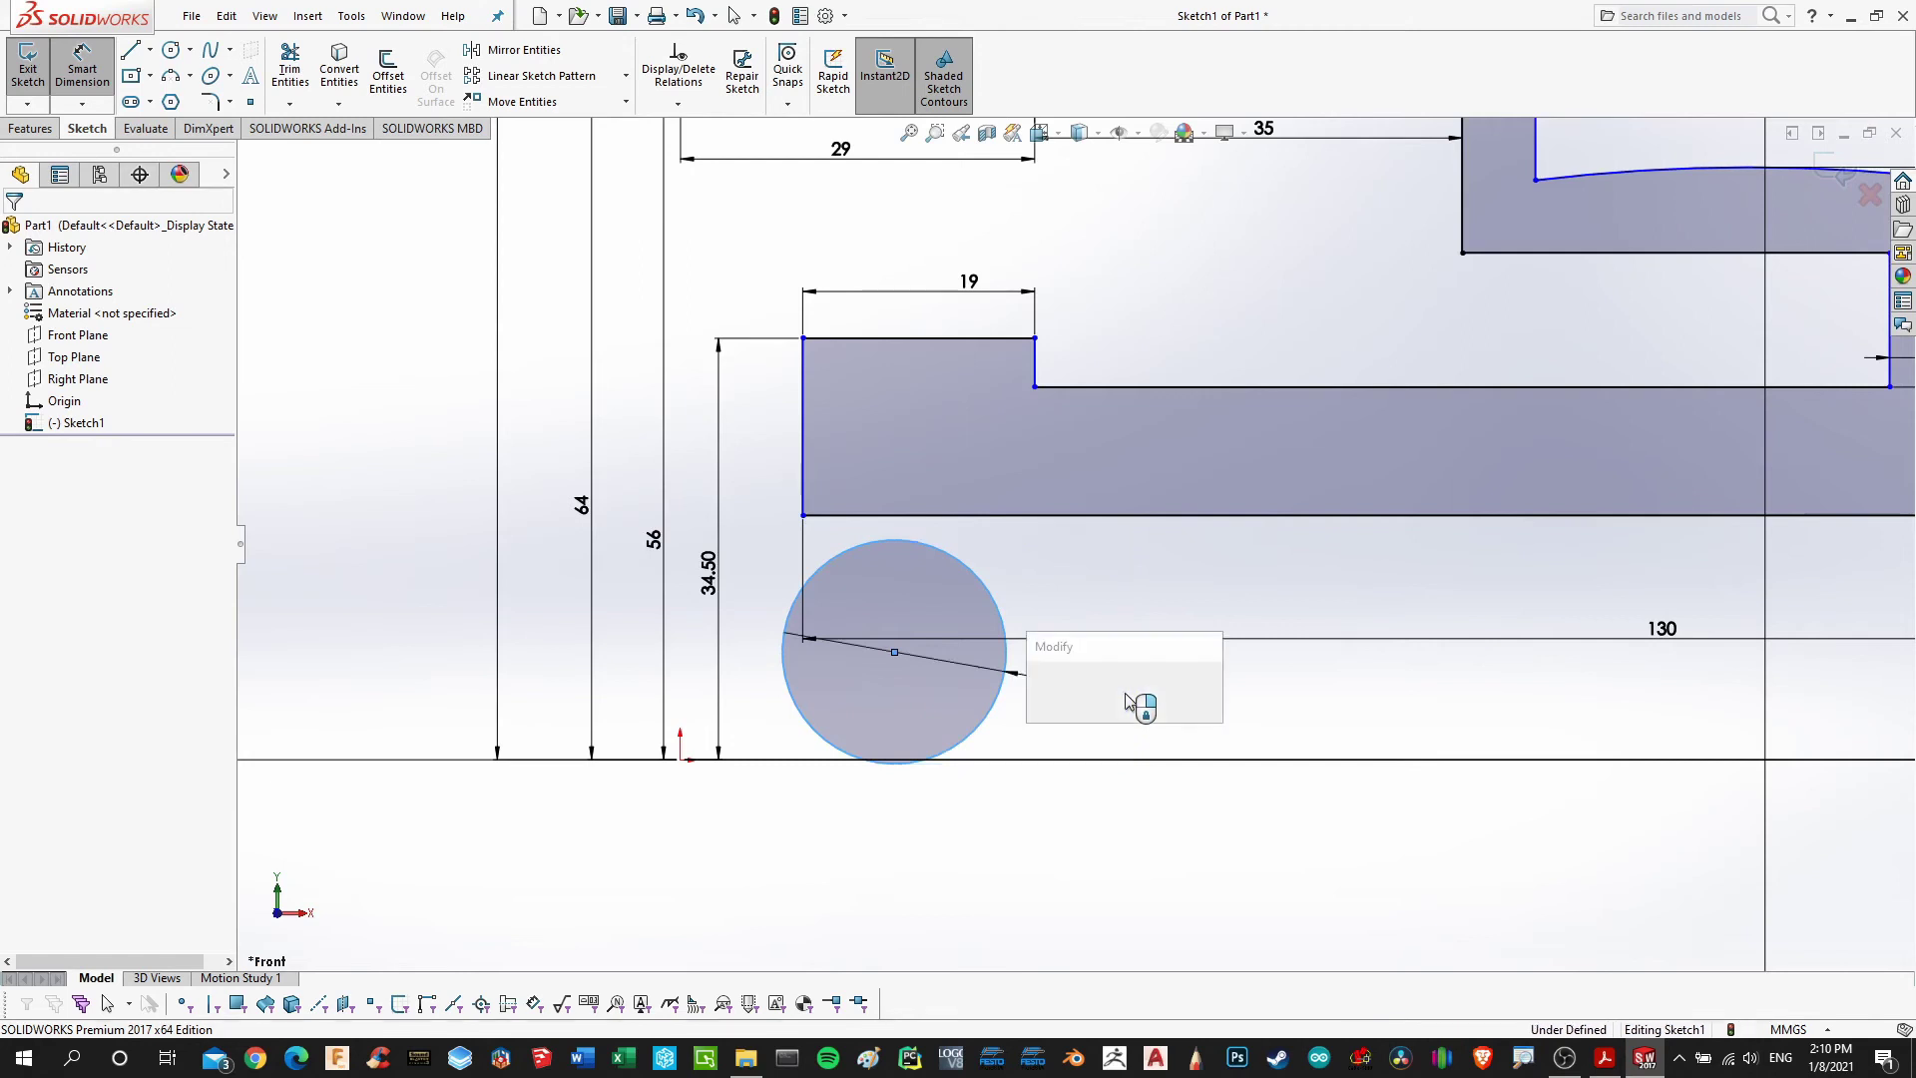
text(144)
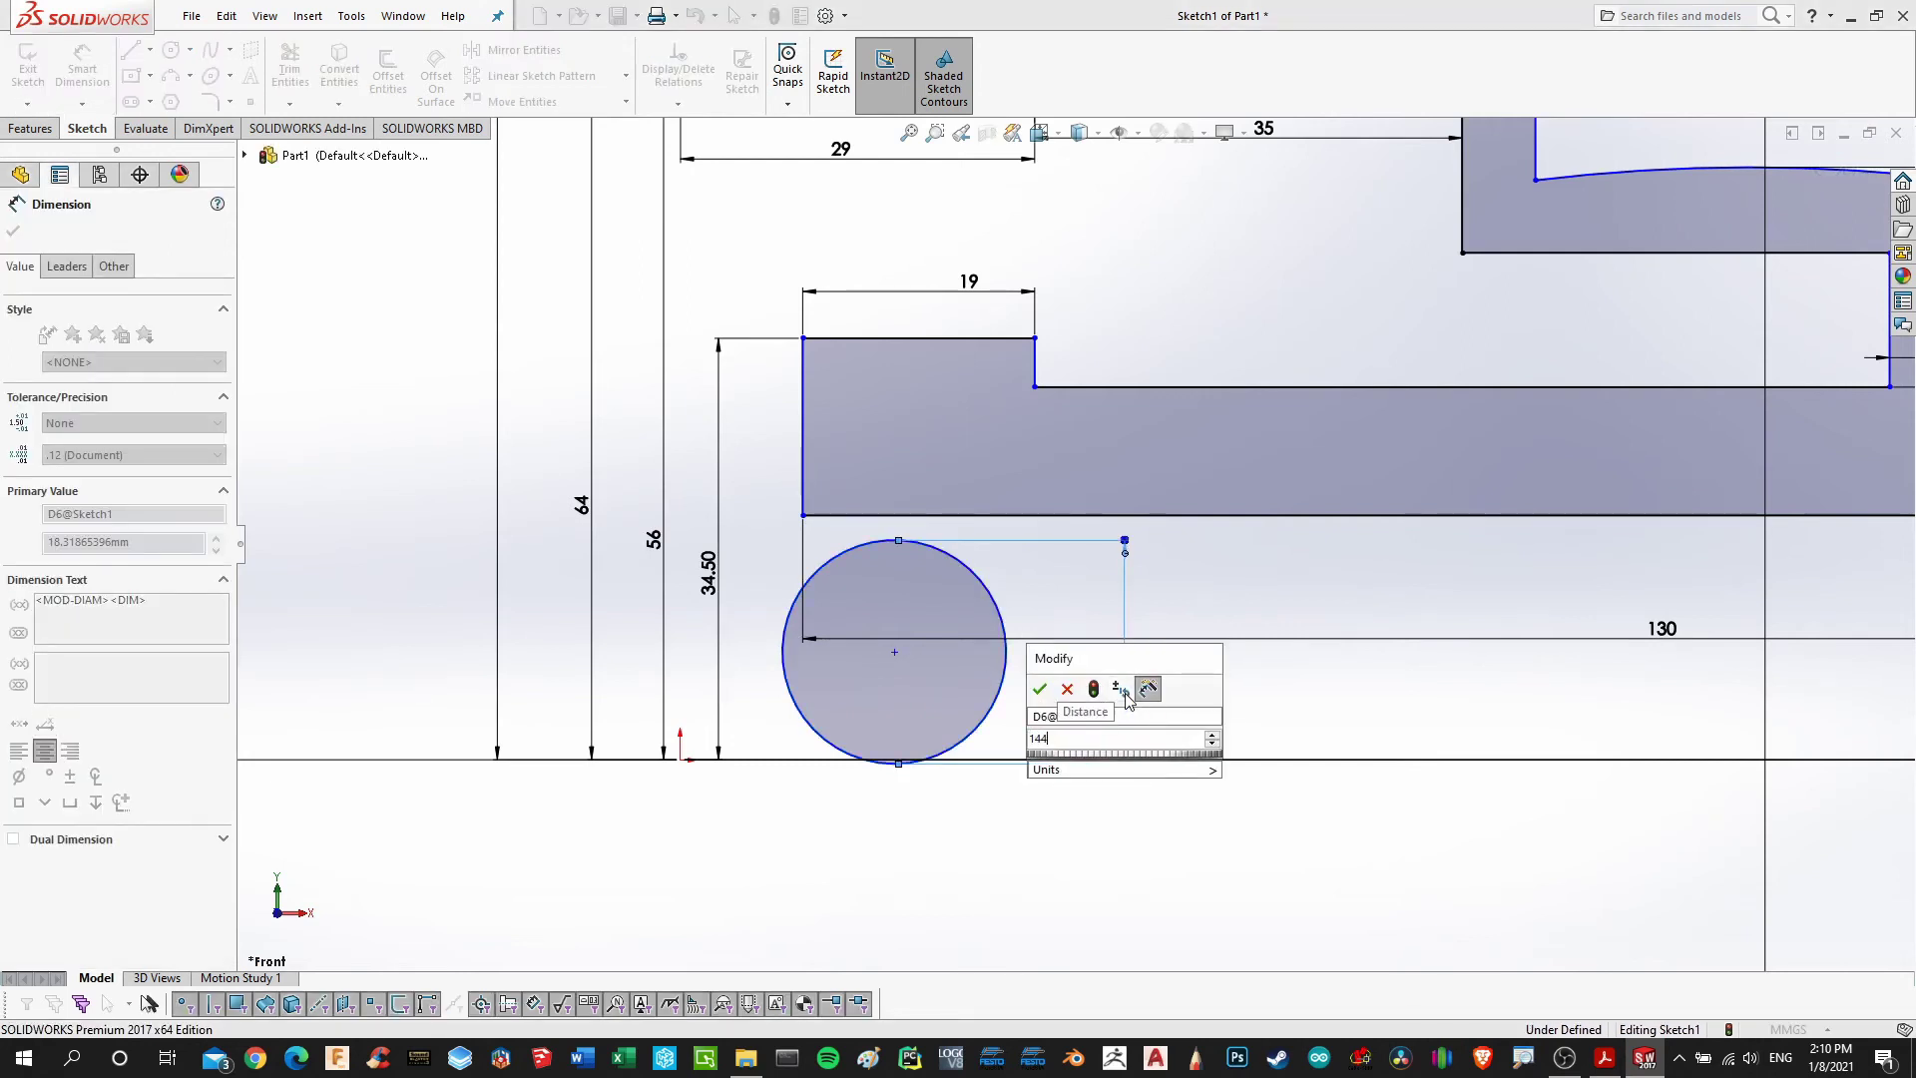
text(*2)
key(Return)
key(Return)
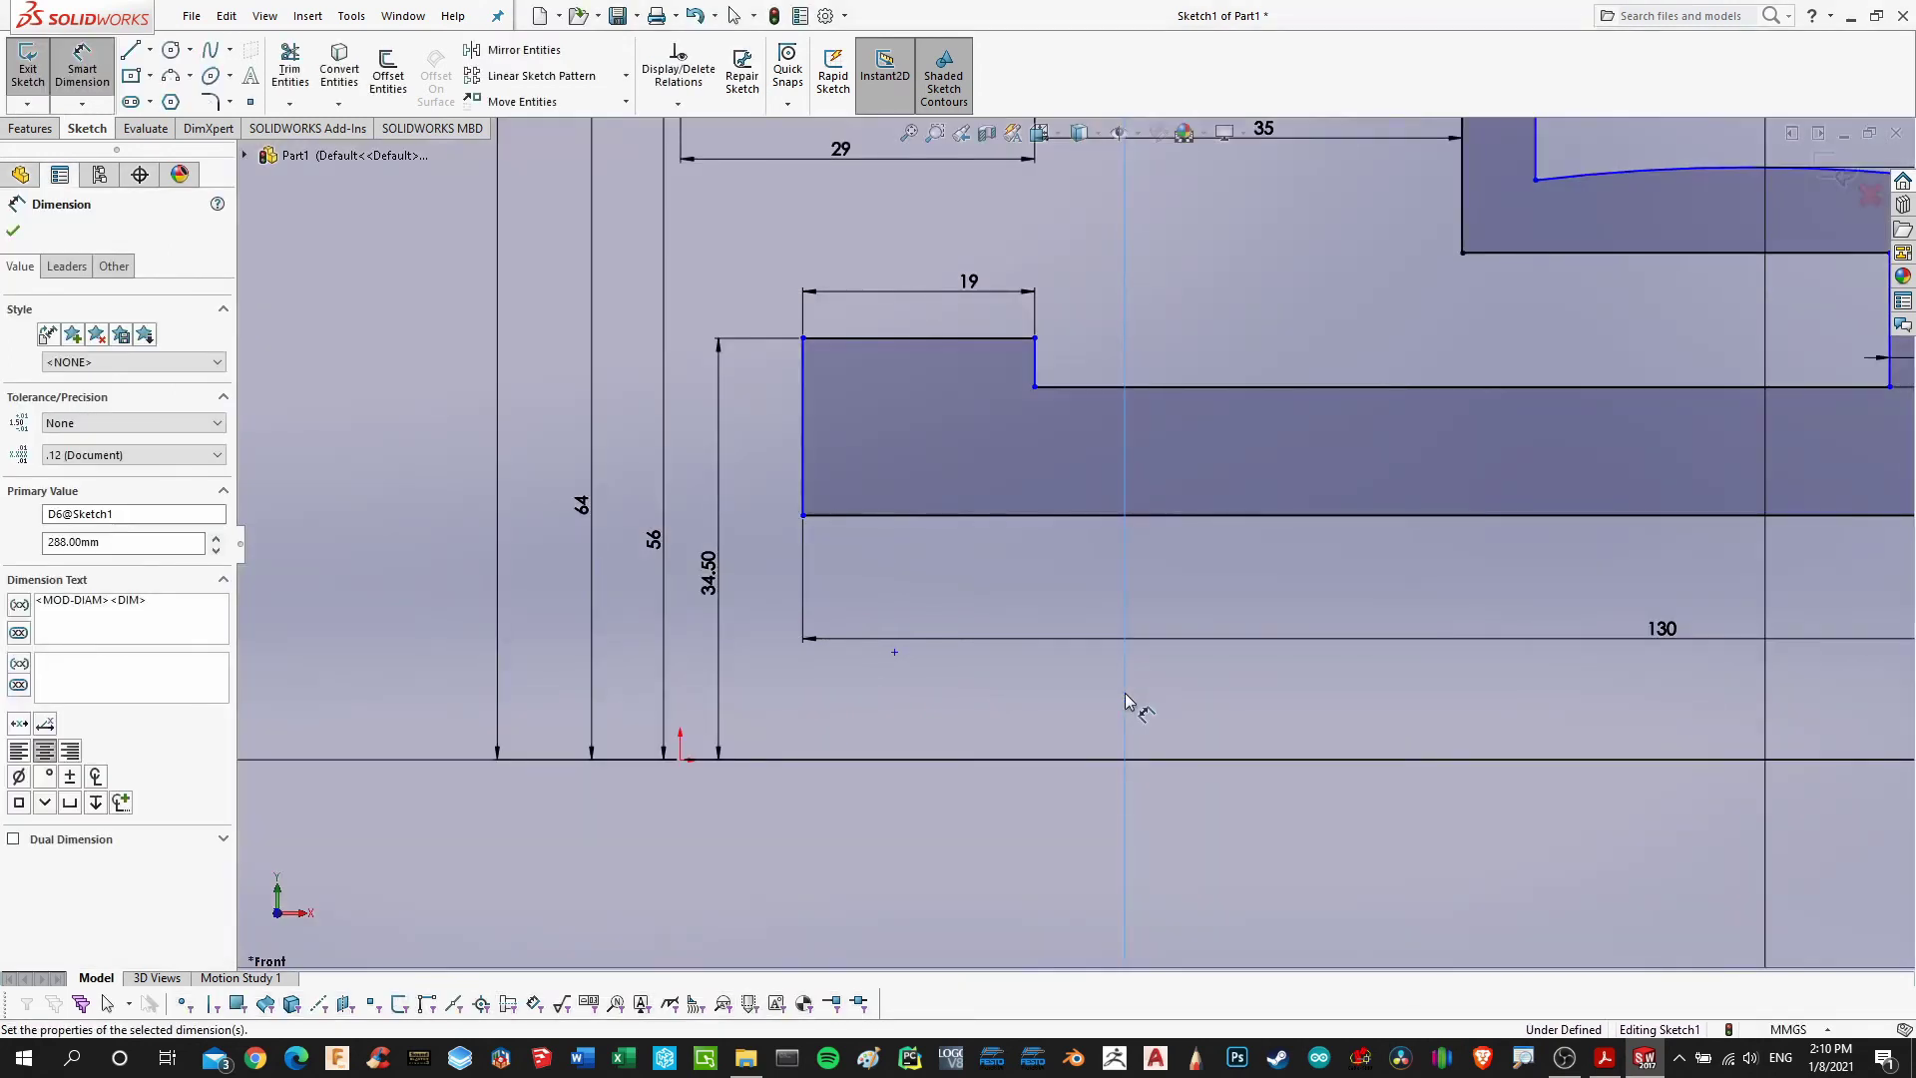
key(f)
key(Escape)
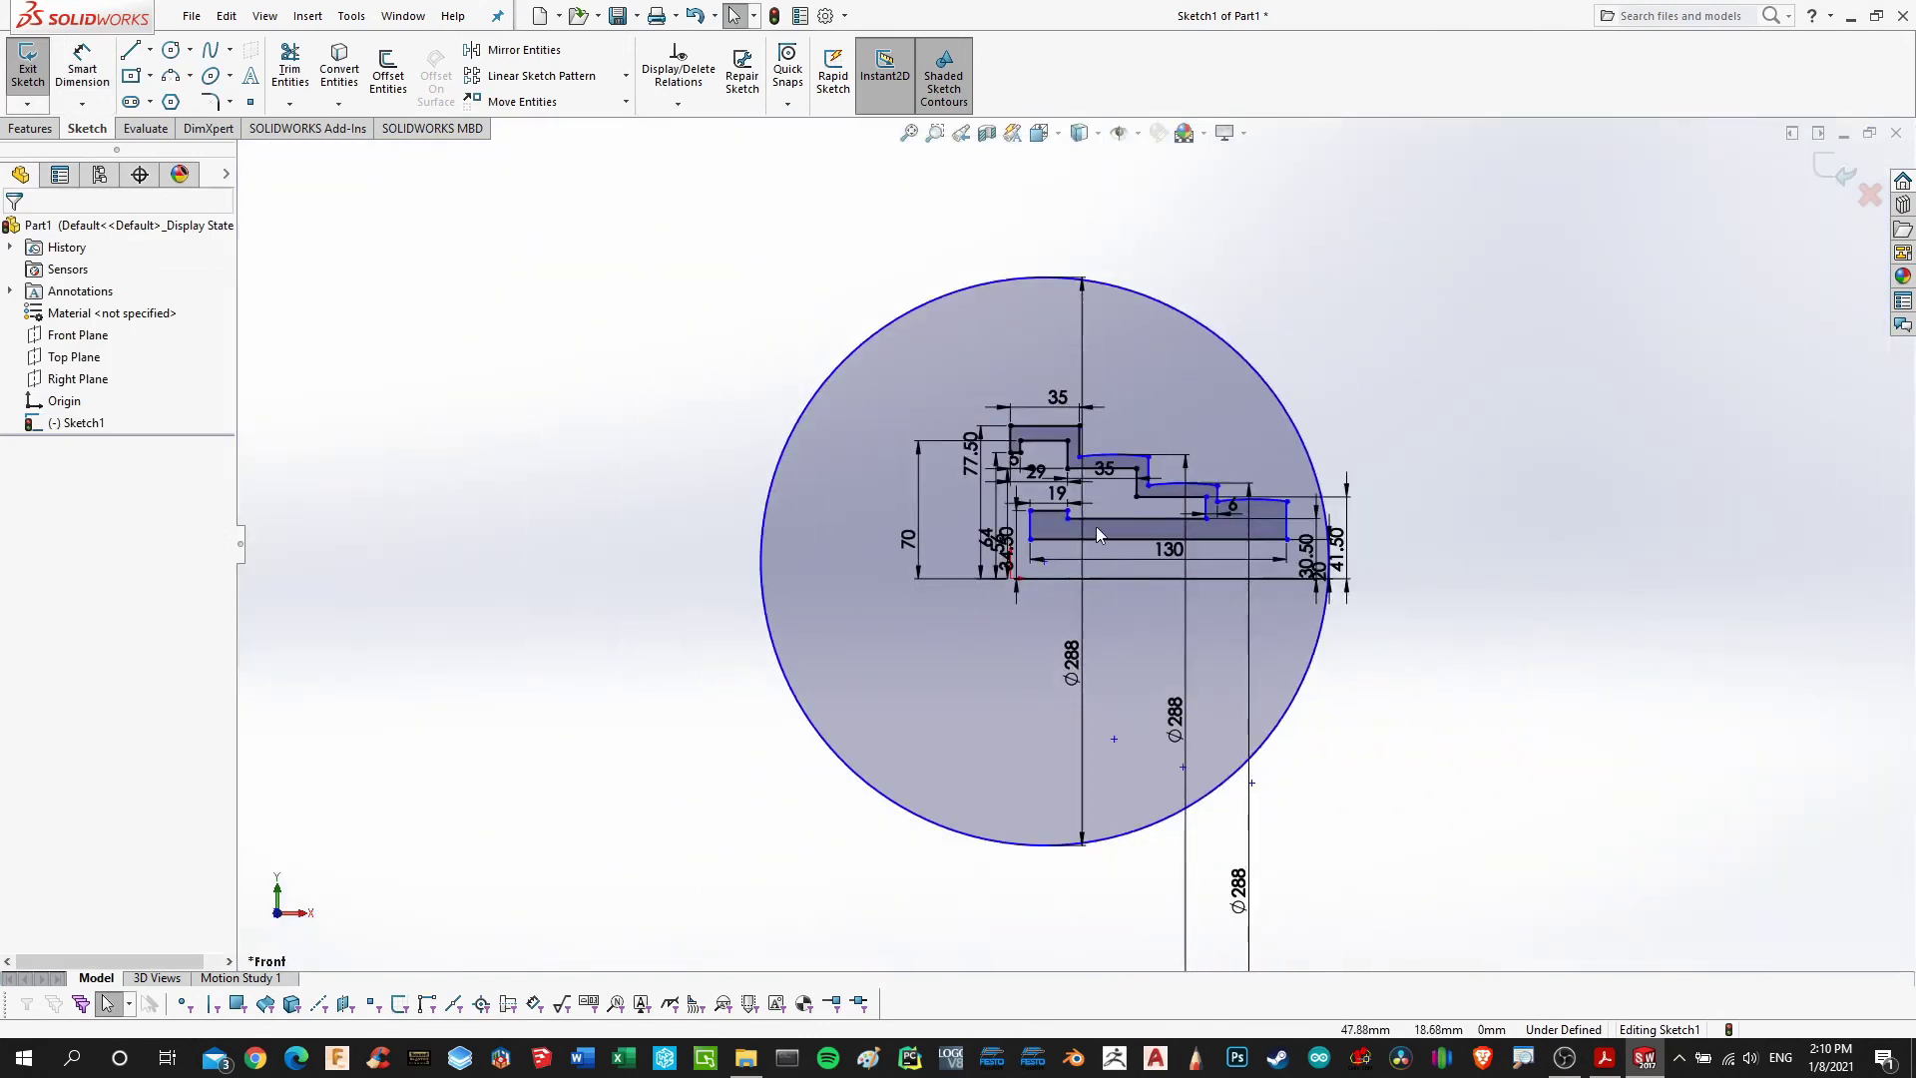
Make the 288 mm circle tangent to the topmost step's flat top line
click(1048, 279)
scroll(1048, 279, down, 2)
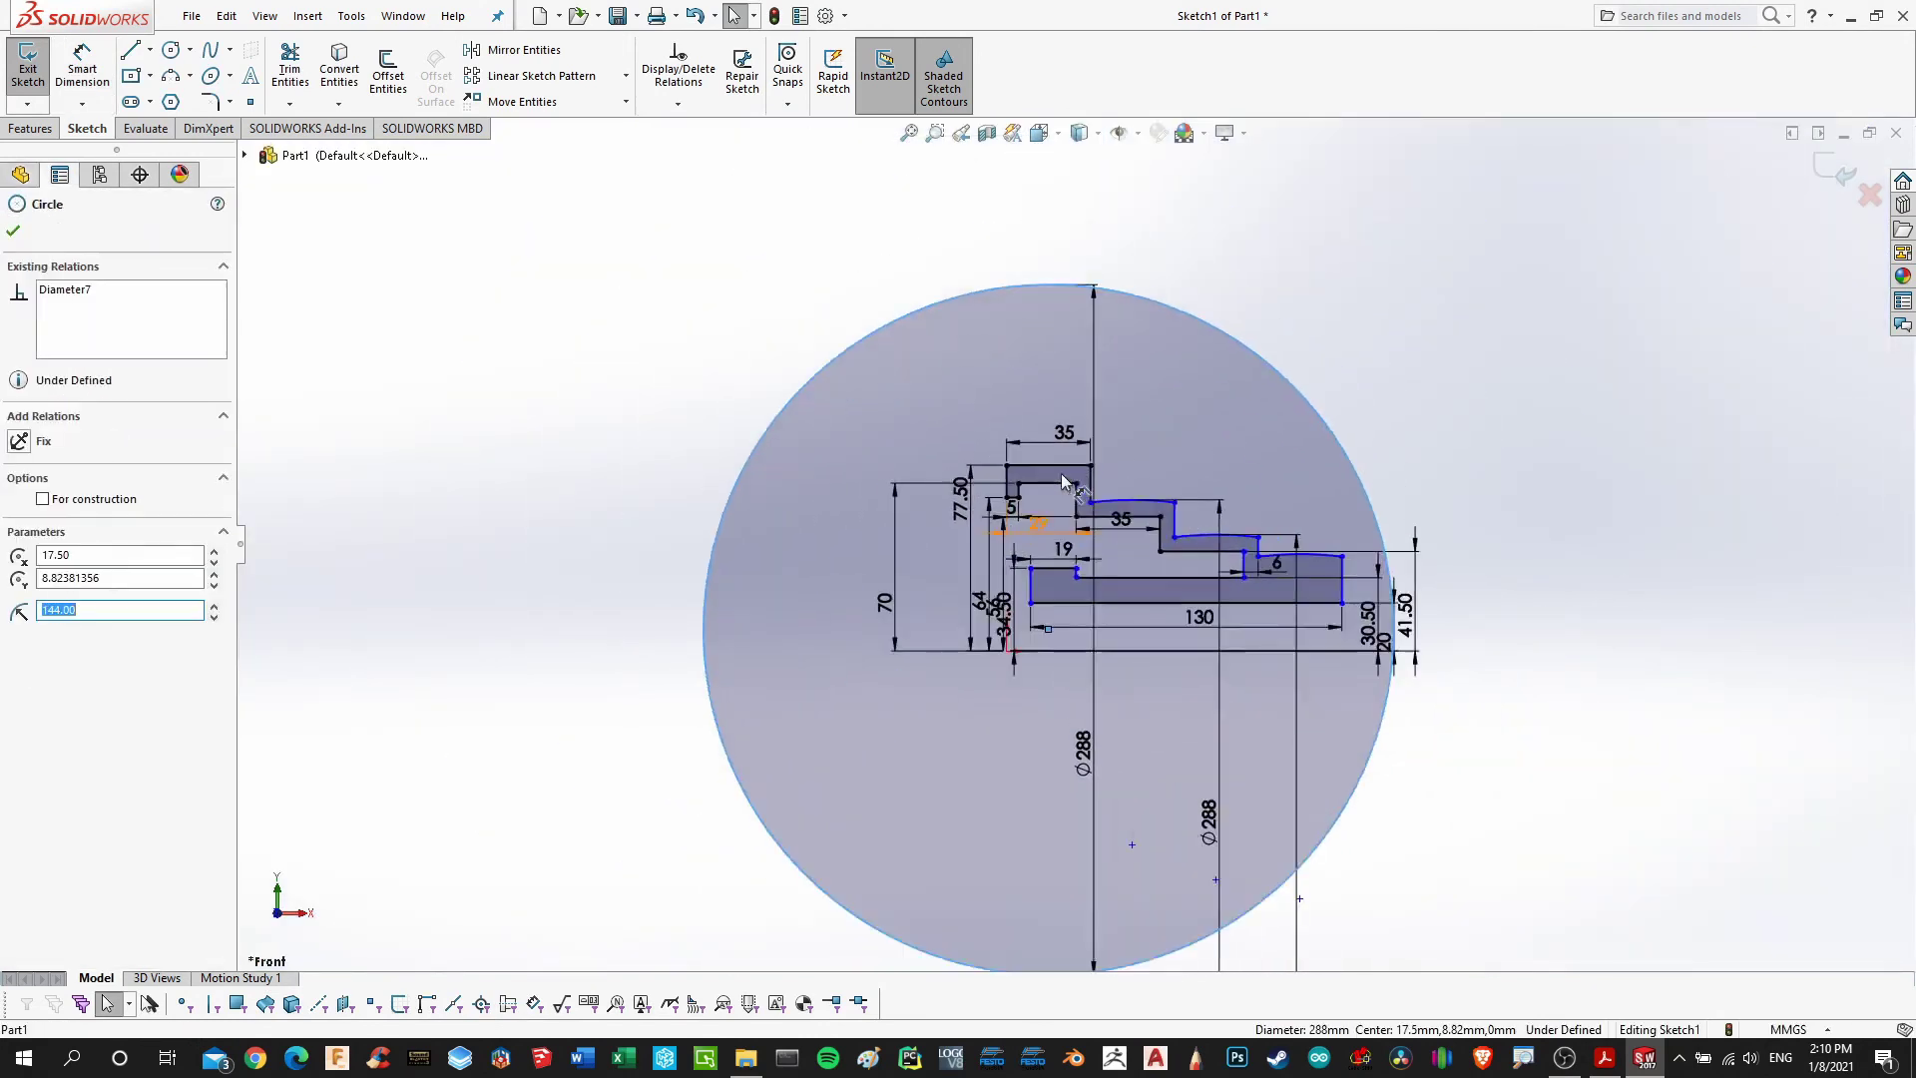
scroll(1058, 476, down, 2)
ctrl+click(1052, 468)
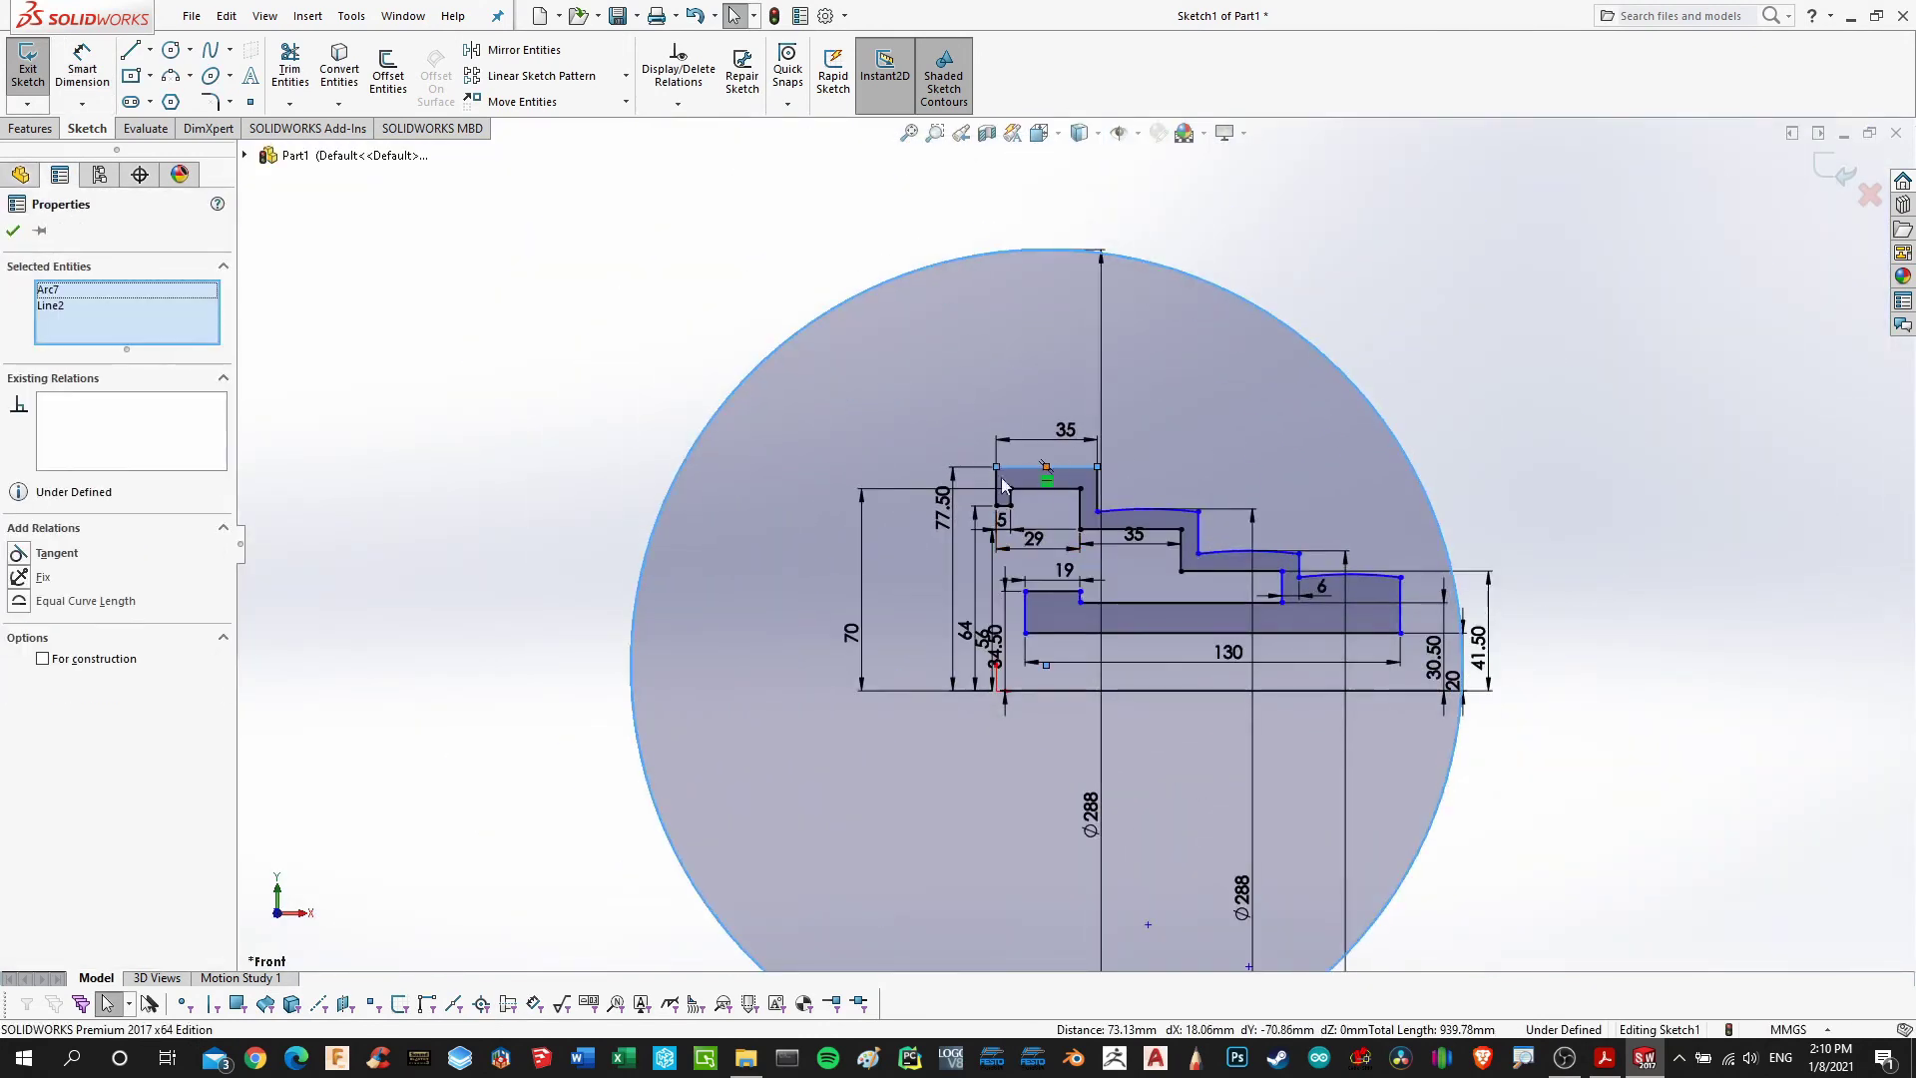
click(19, 555)
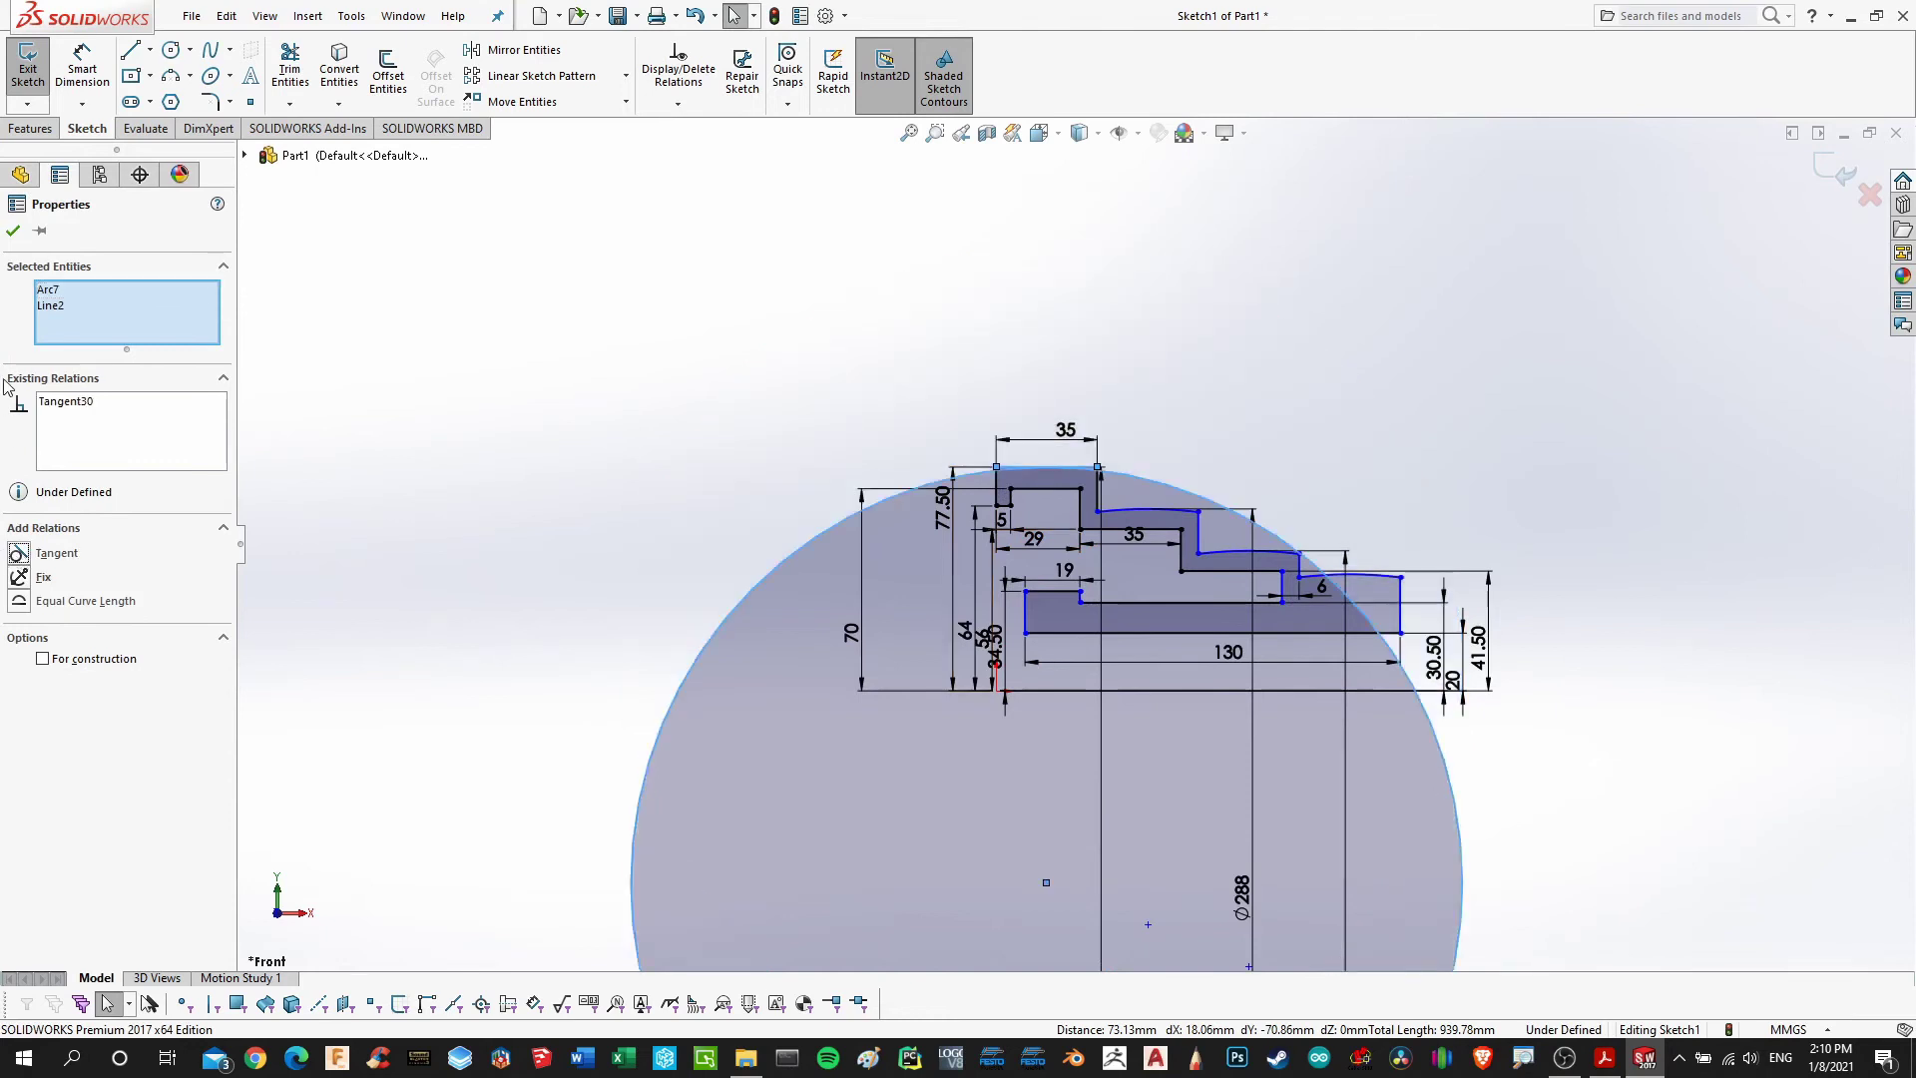
click(12, 232)
Trim away the circle segments just outside both walls of the topmost step
scroll(1025, 347, down, 3)
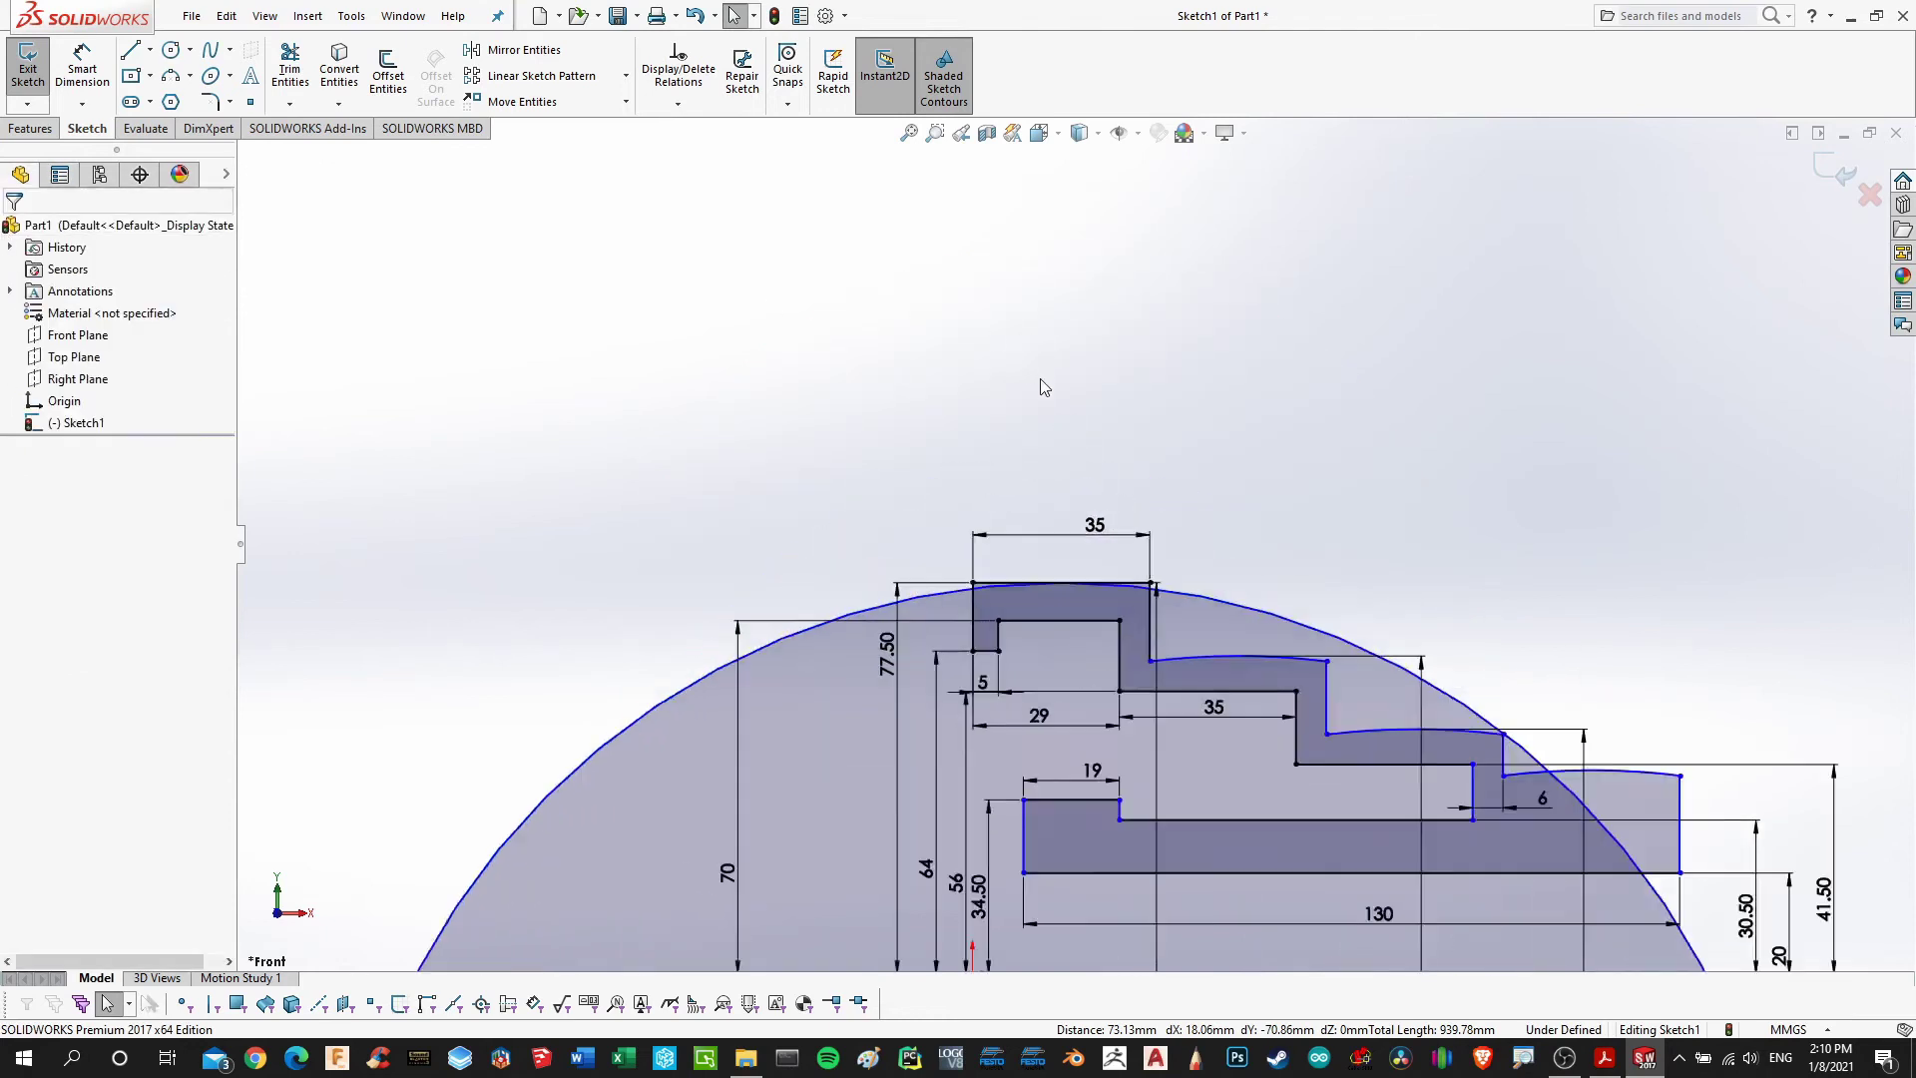
click(292, 72)
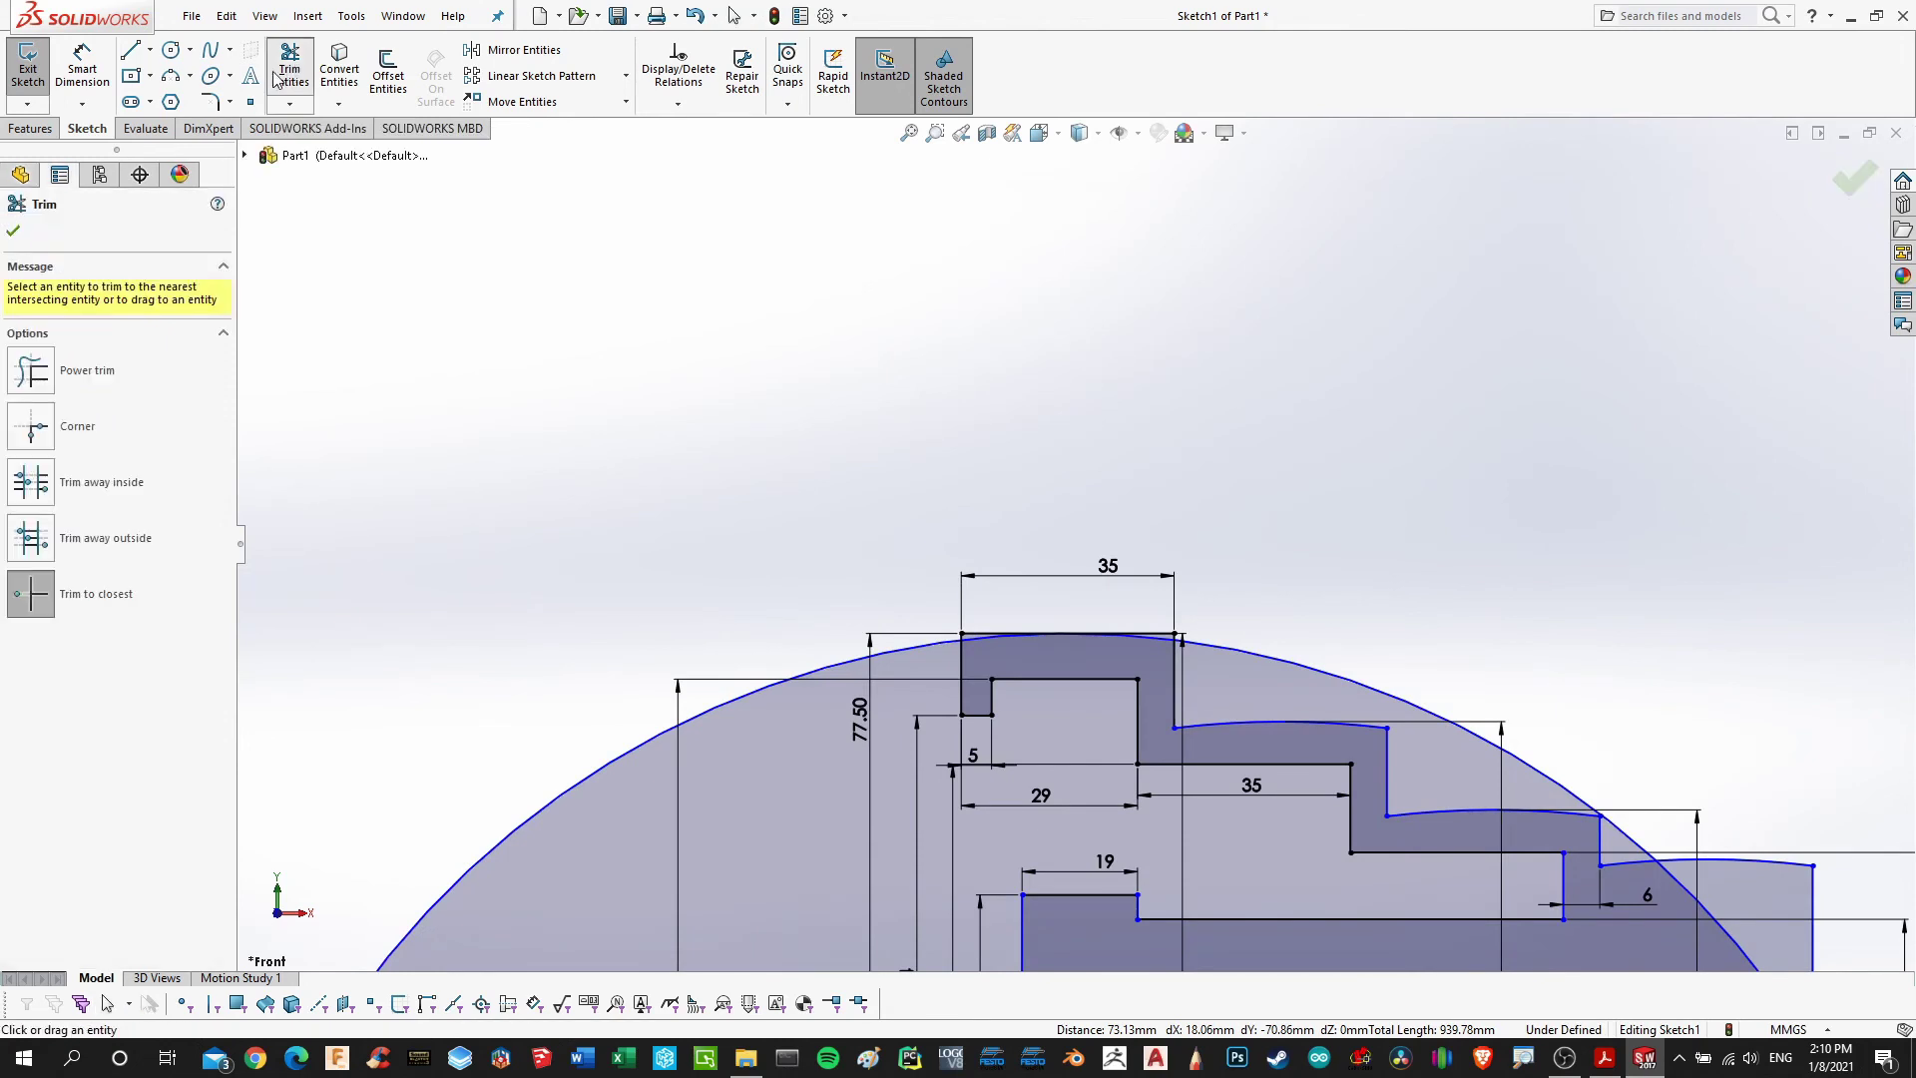
click(923, 647)
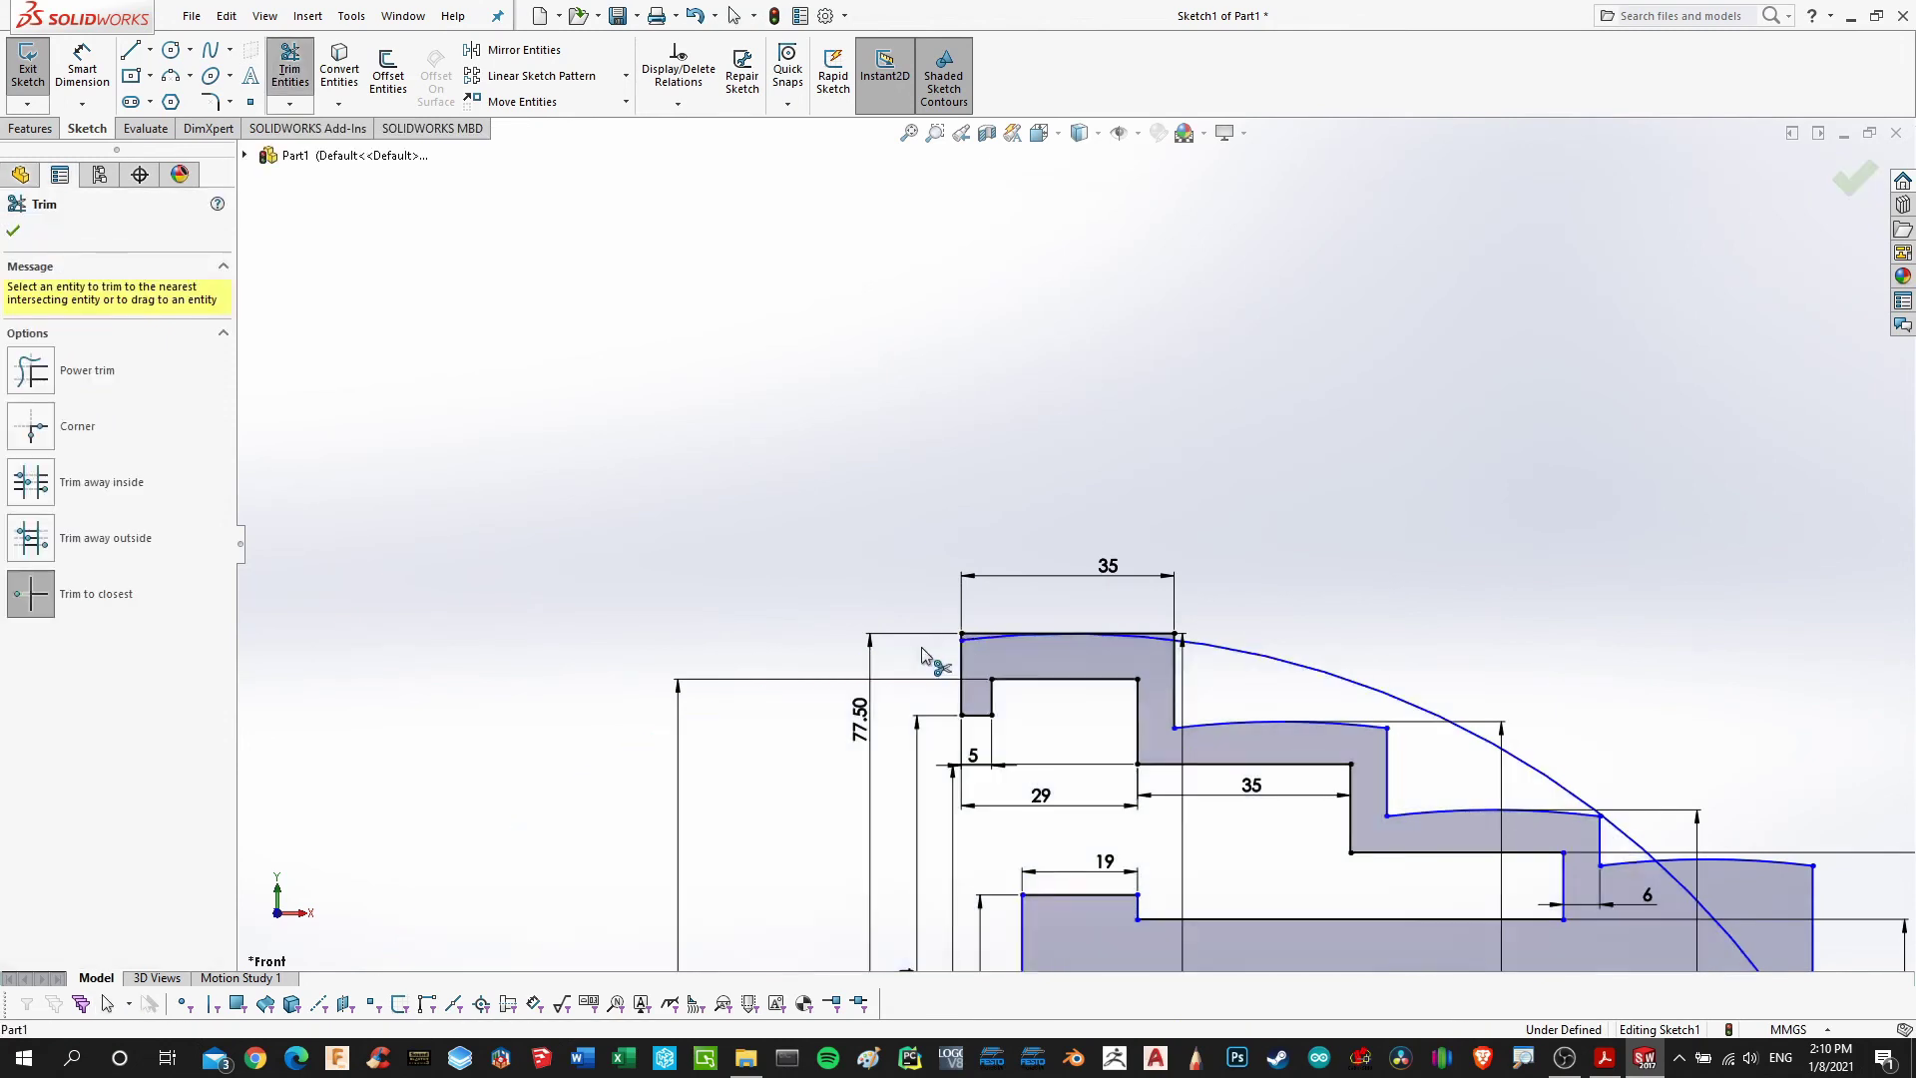
click(1260, 654)
scroll(1252, 662, down, 3)
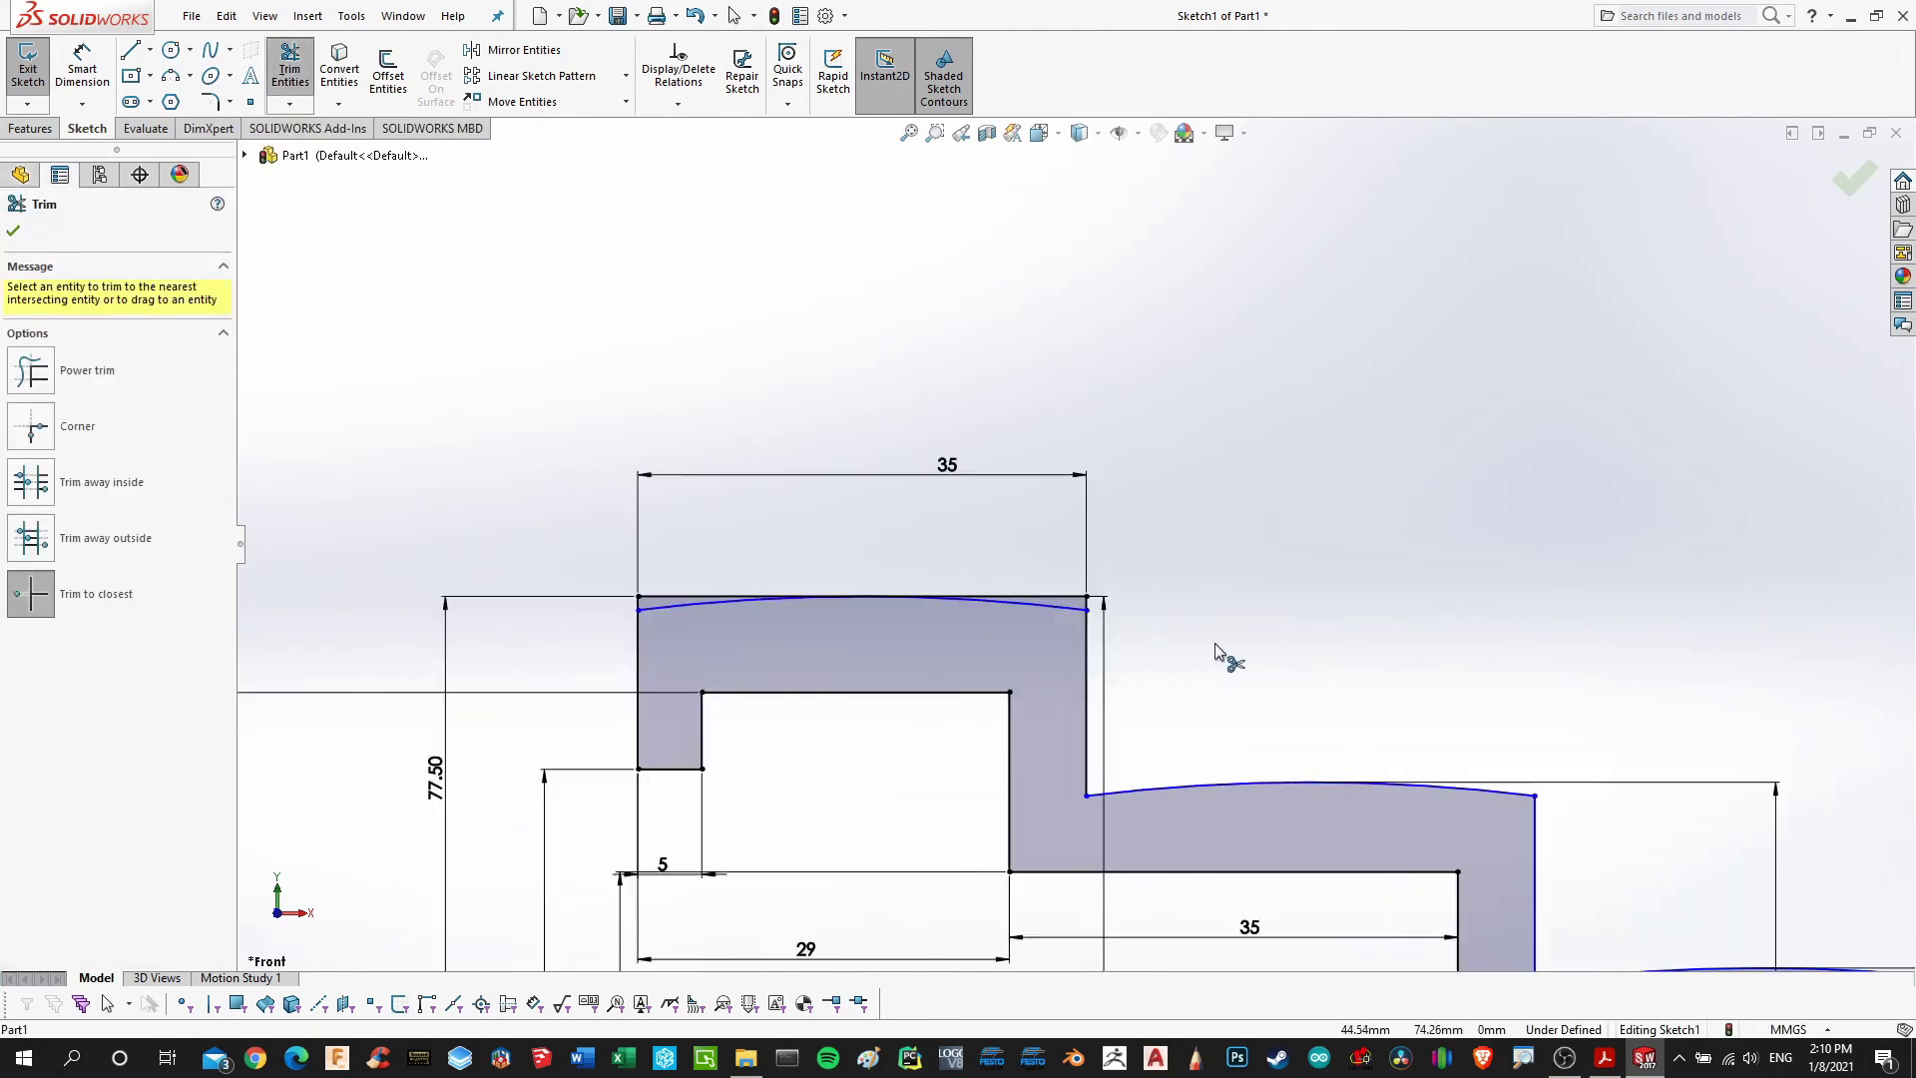
Trim away the topmost step's flat top line and the wall stubs above the arc, accepting the deletion of the associated dimensions
click(1020, 583)
click(1055, 595)
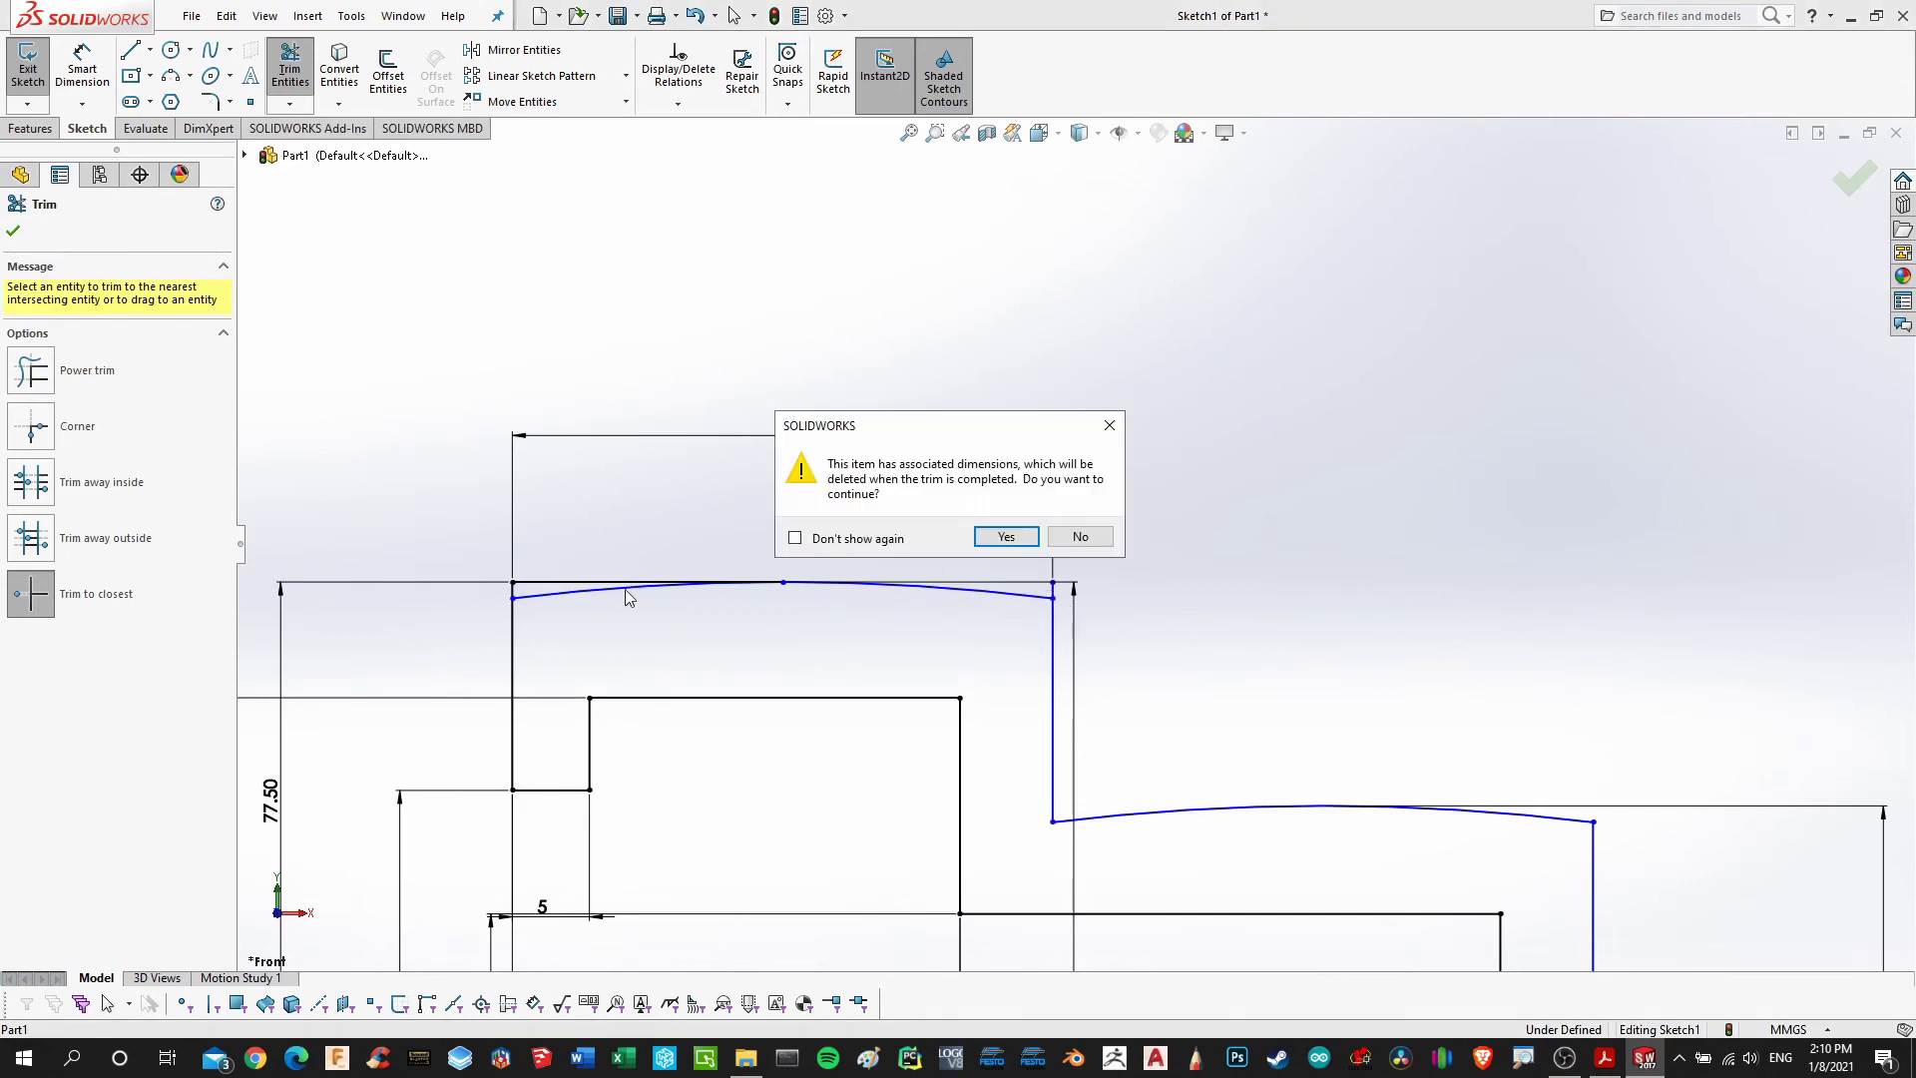
click(1005, 537)
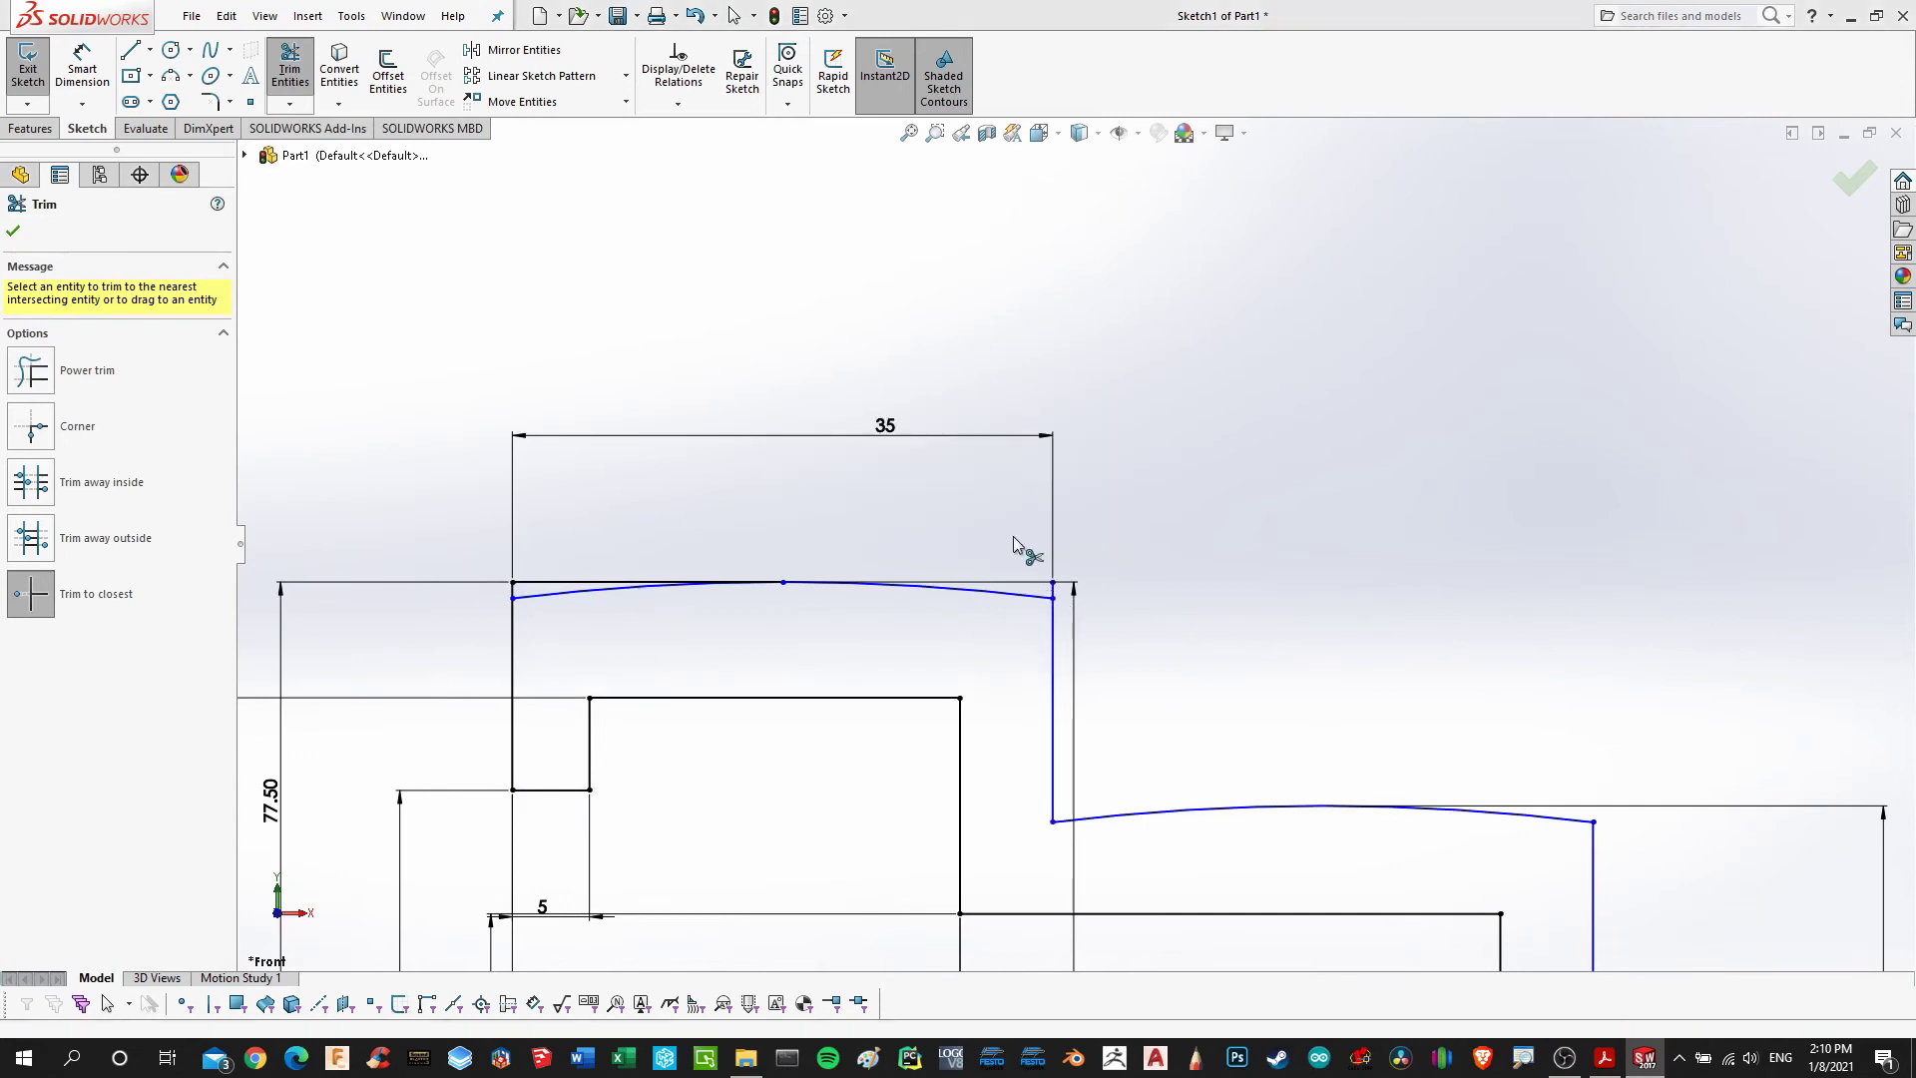
click(518, 591)
click(513, 587)
scroll(1007, 619, up, 4)
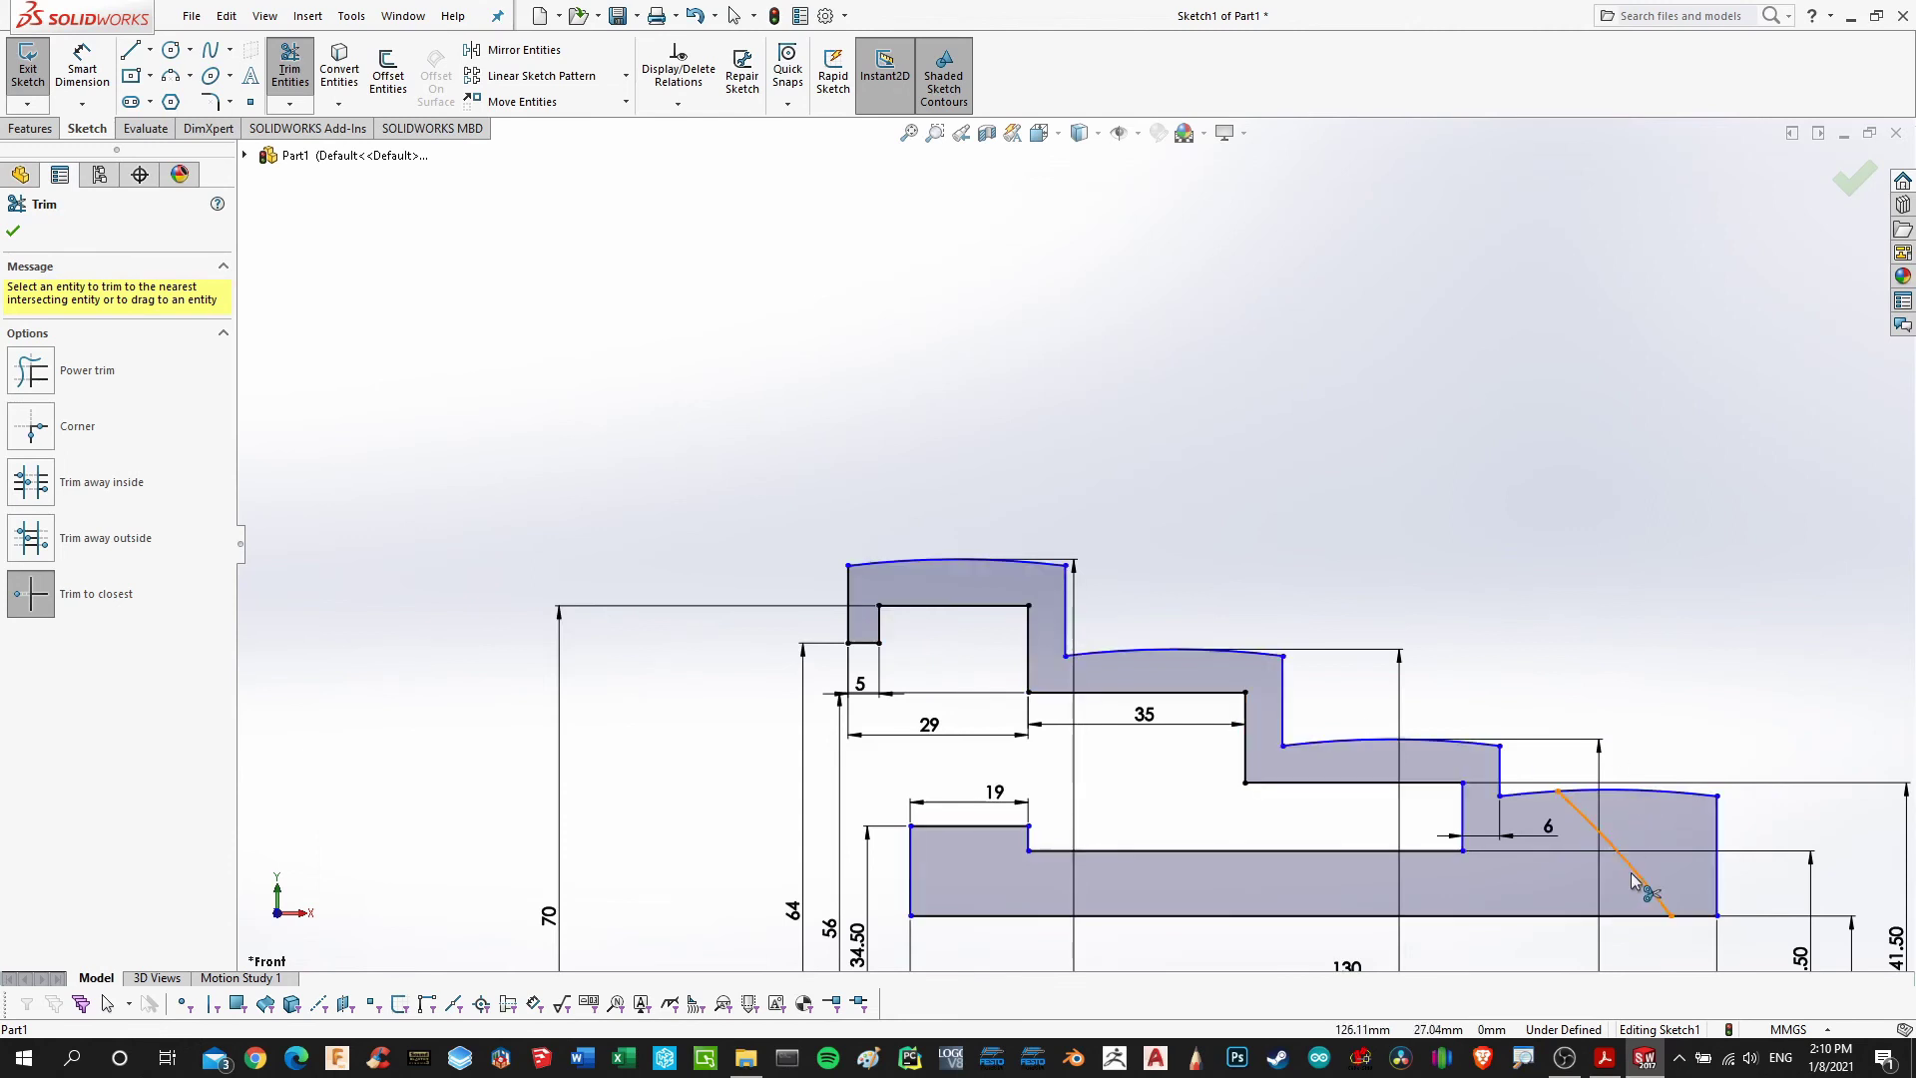
Trim away the leftover circle segment crossing the smallest step's section and finish trimming
click(1629, 878)
key(f)
scroll(1192, 698, up, 4)
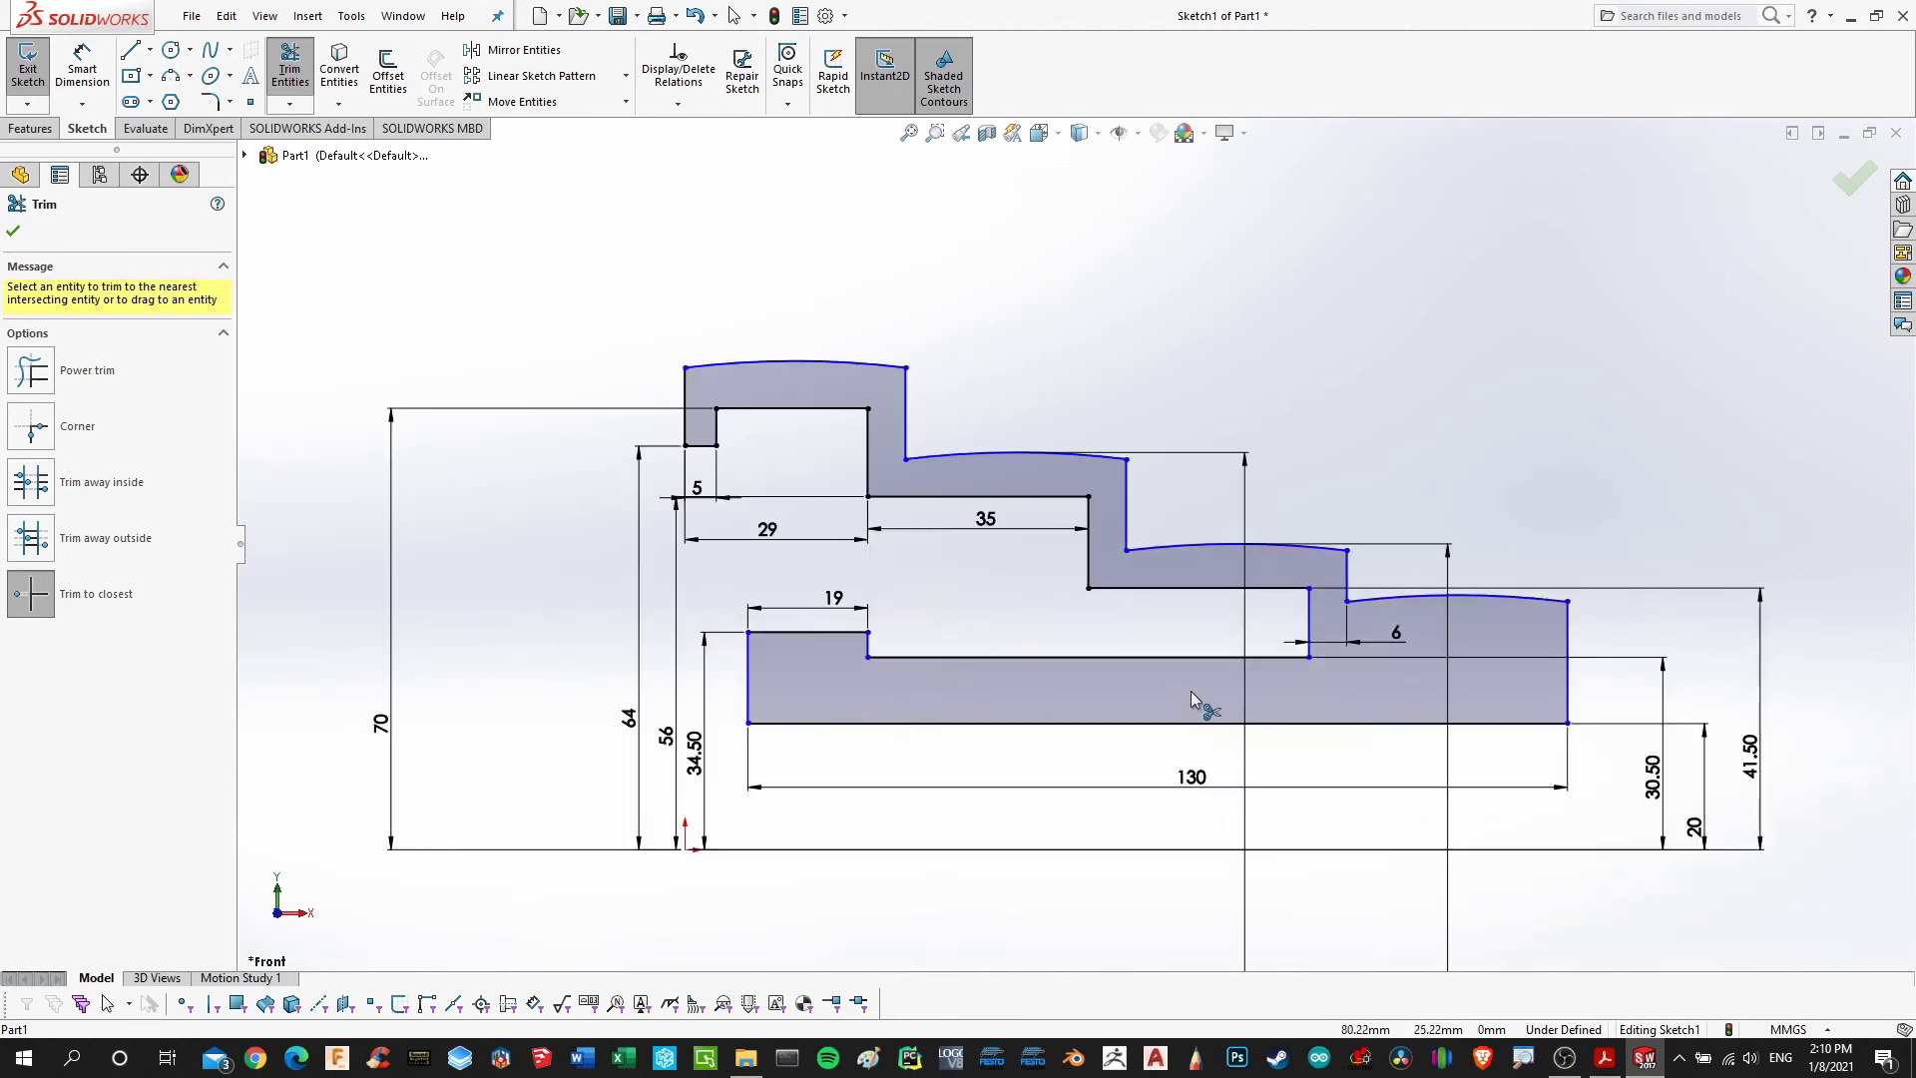
click(12, 234)
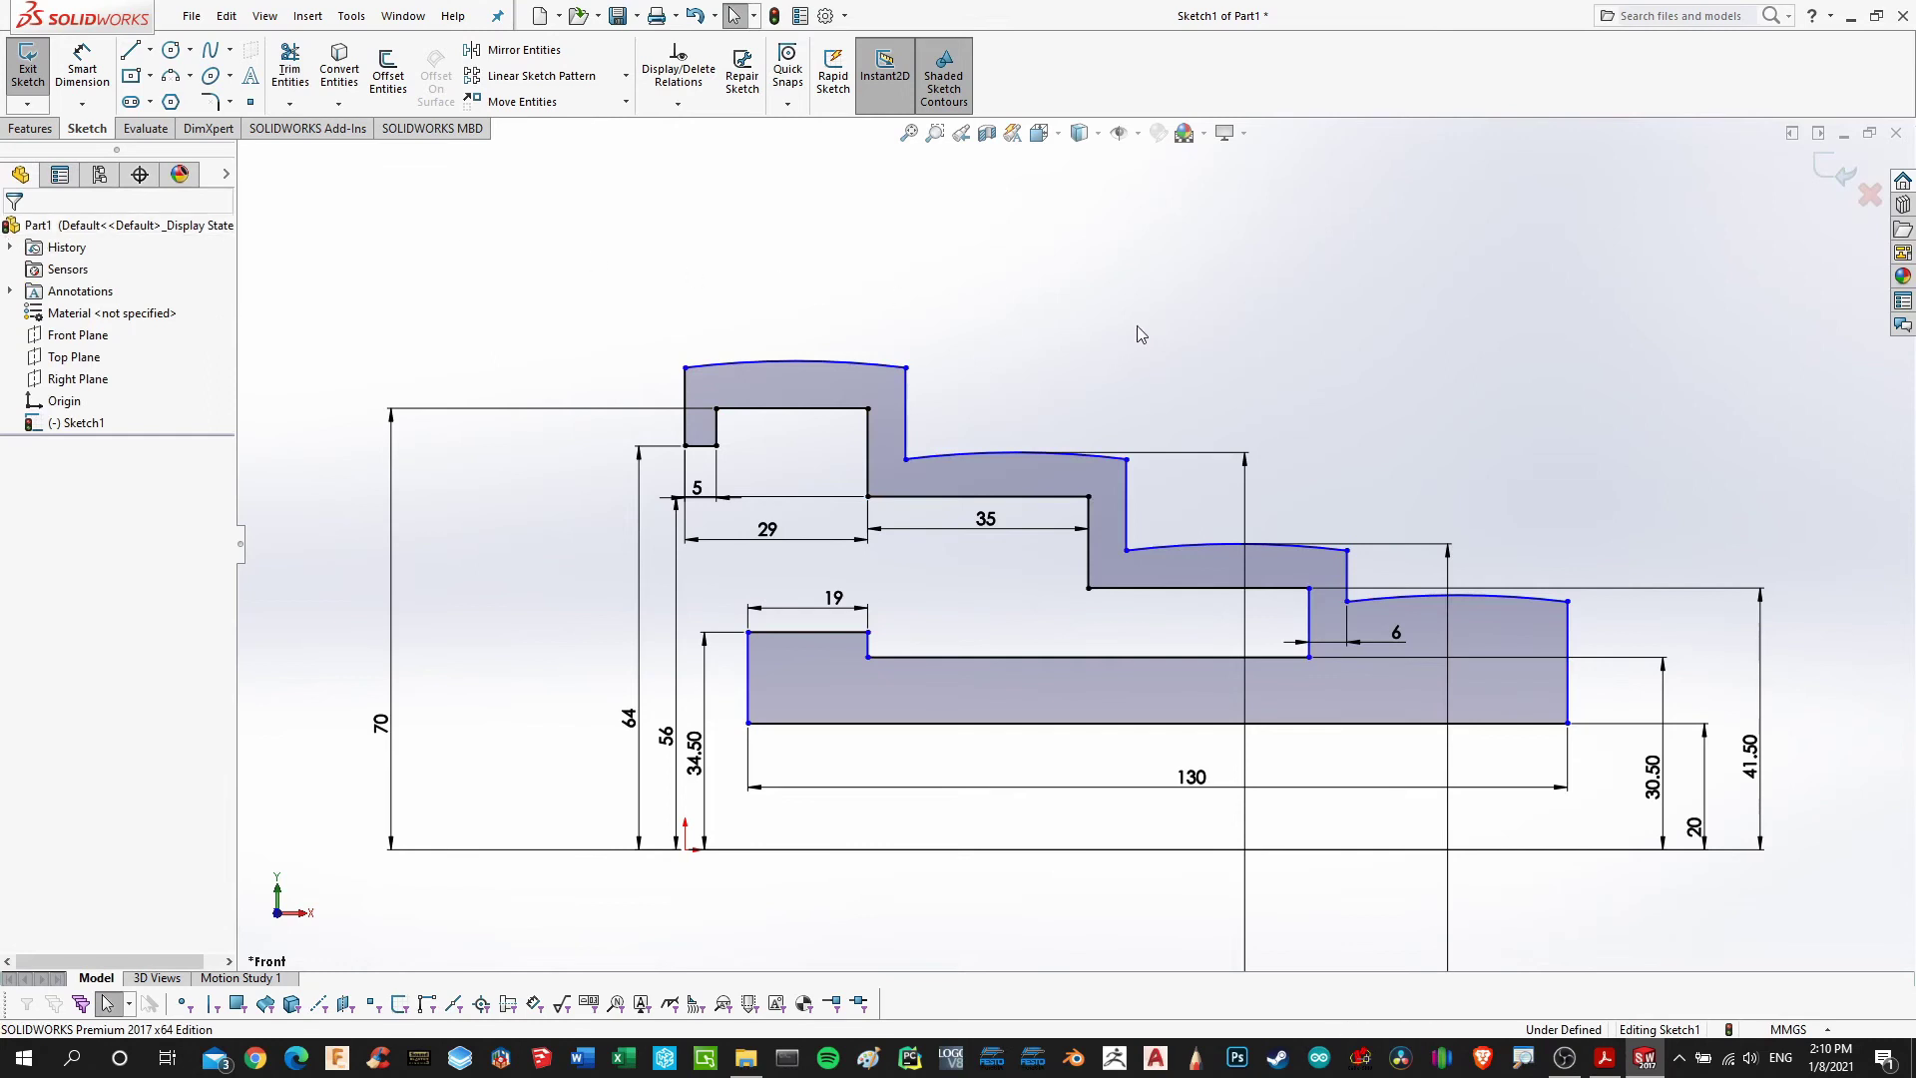
Switch to the PDF drawing in Adobe Acrobat Reader to check the pulley's corner radii, and return to the SOLIDWORKS sketch
scroll(1242, 539, up, 2)
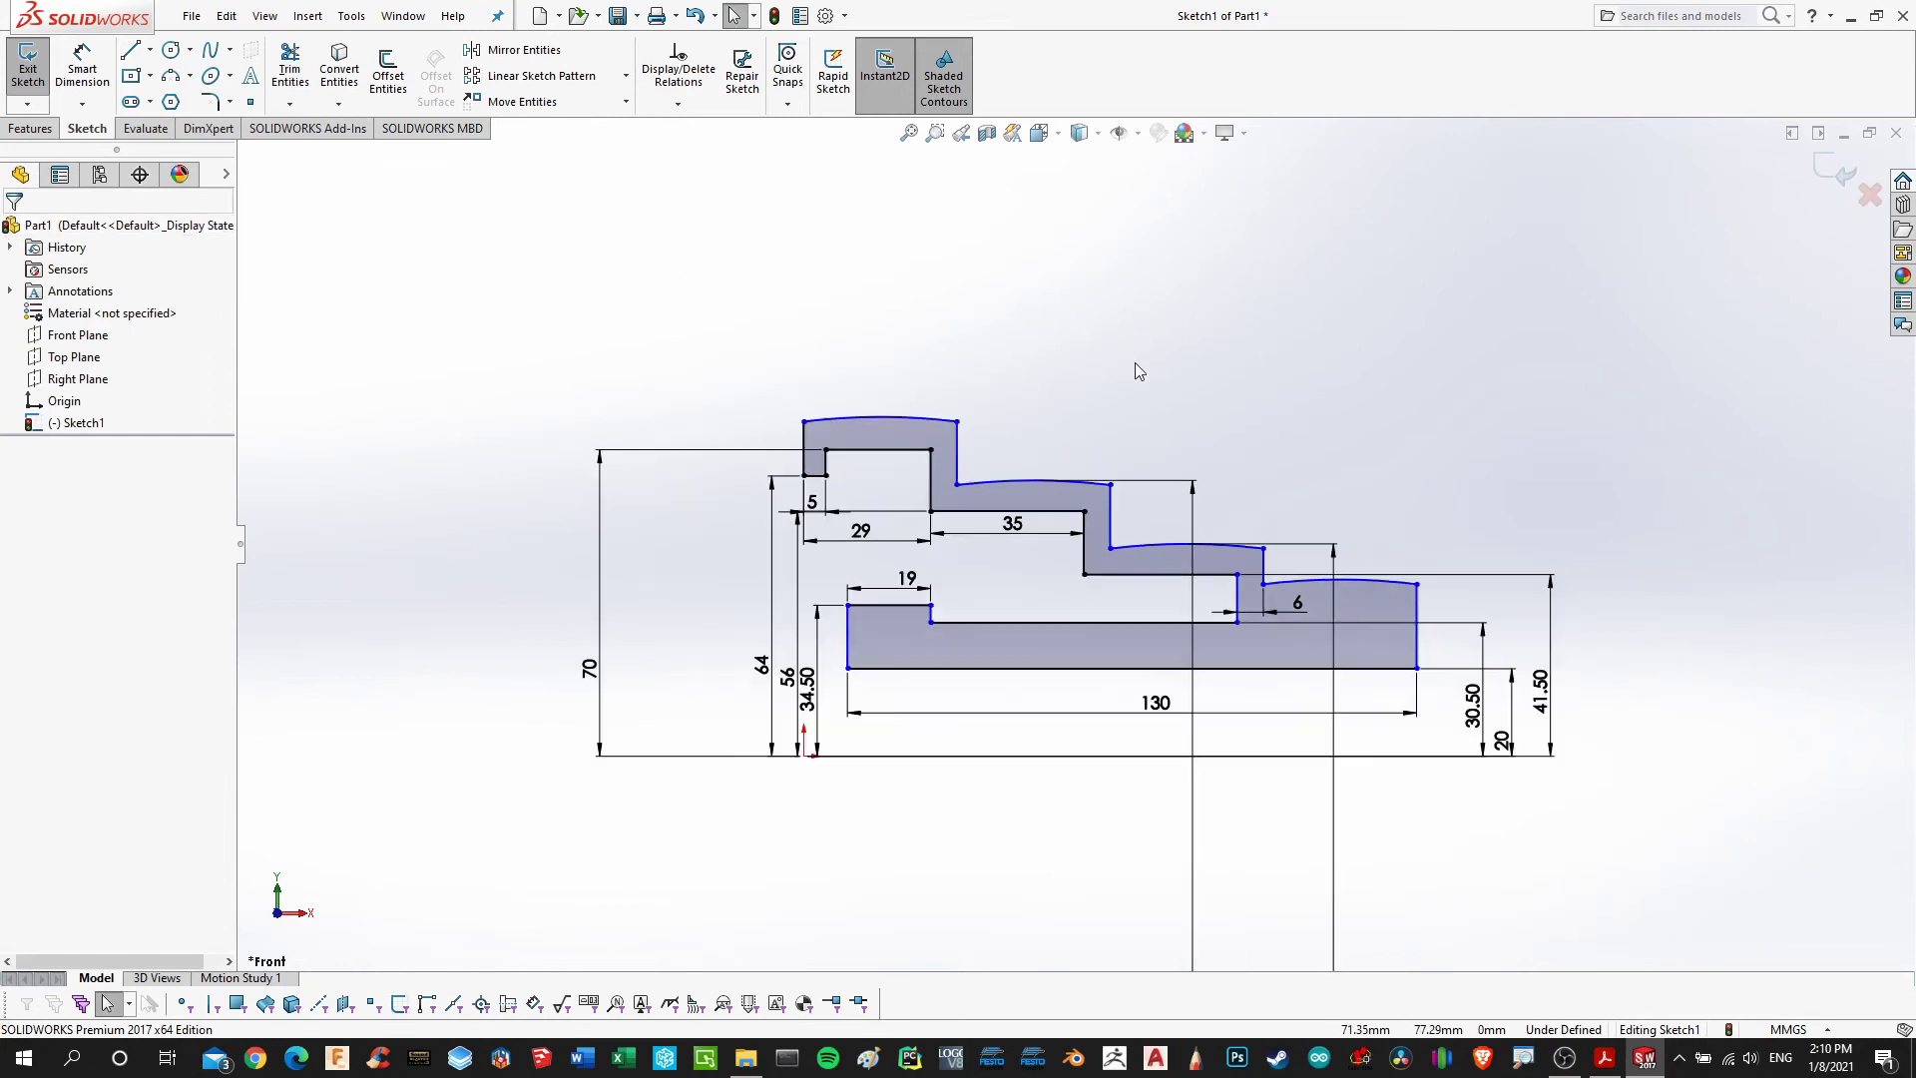
scroll(1241, 539, down, 4)
scroll(1059, 751, up, 2)
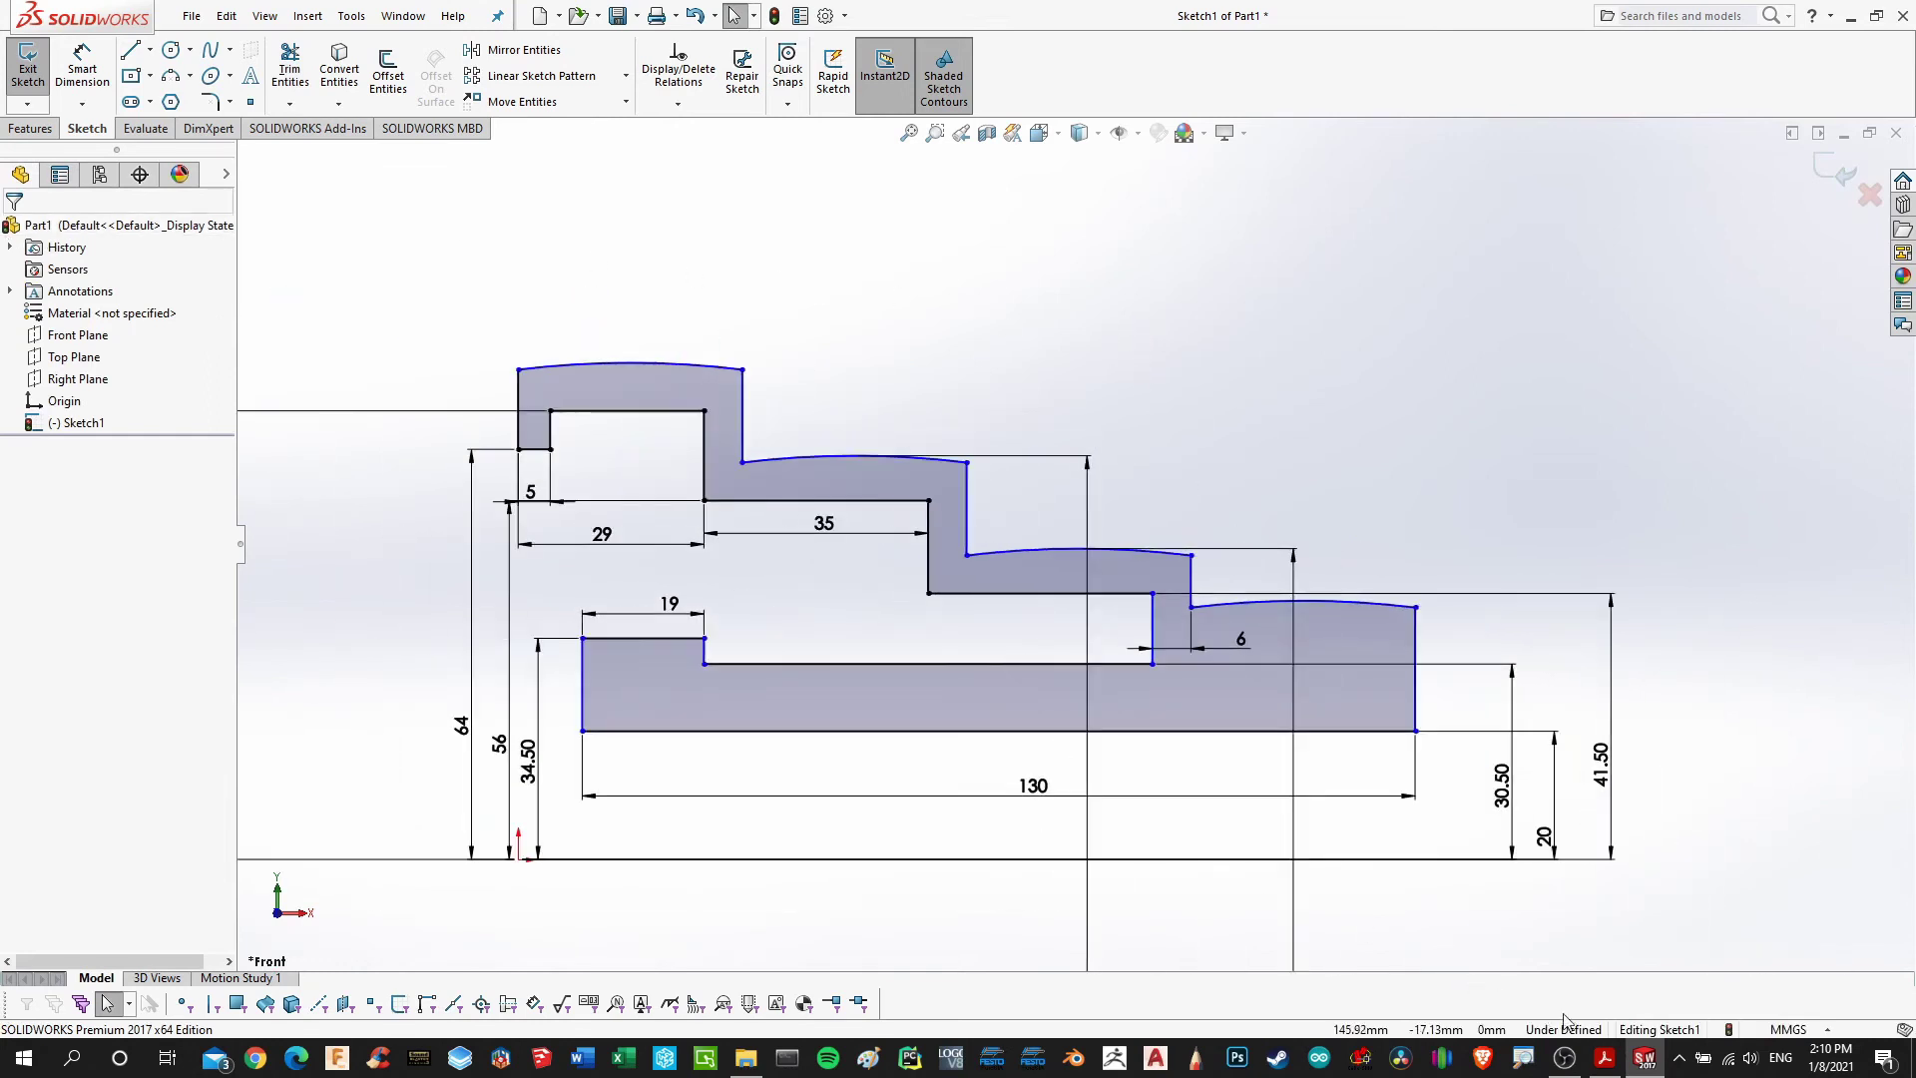
click(1605, 1058)
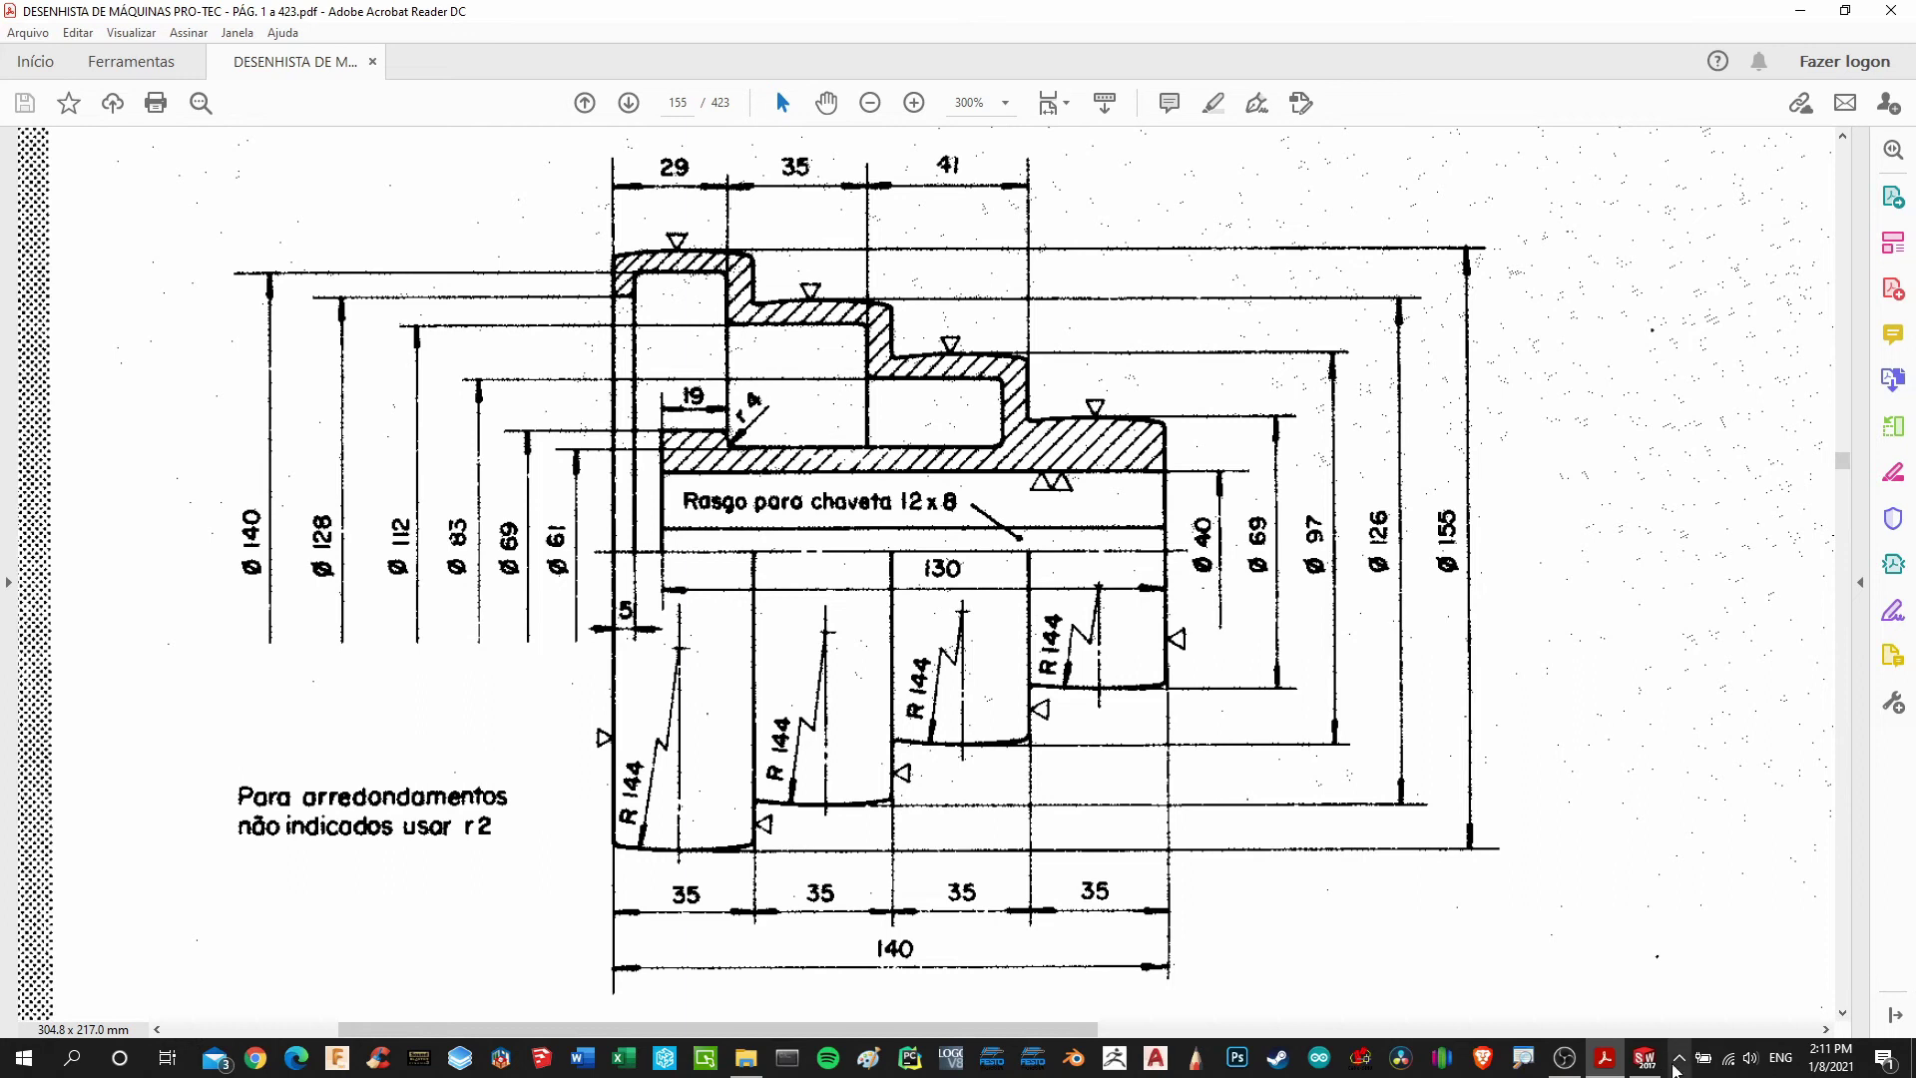
mouse_move(1637, 1065)
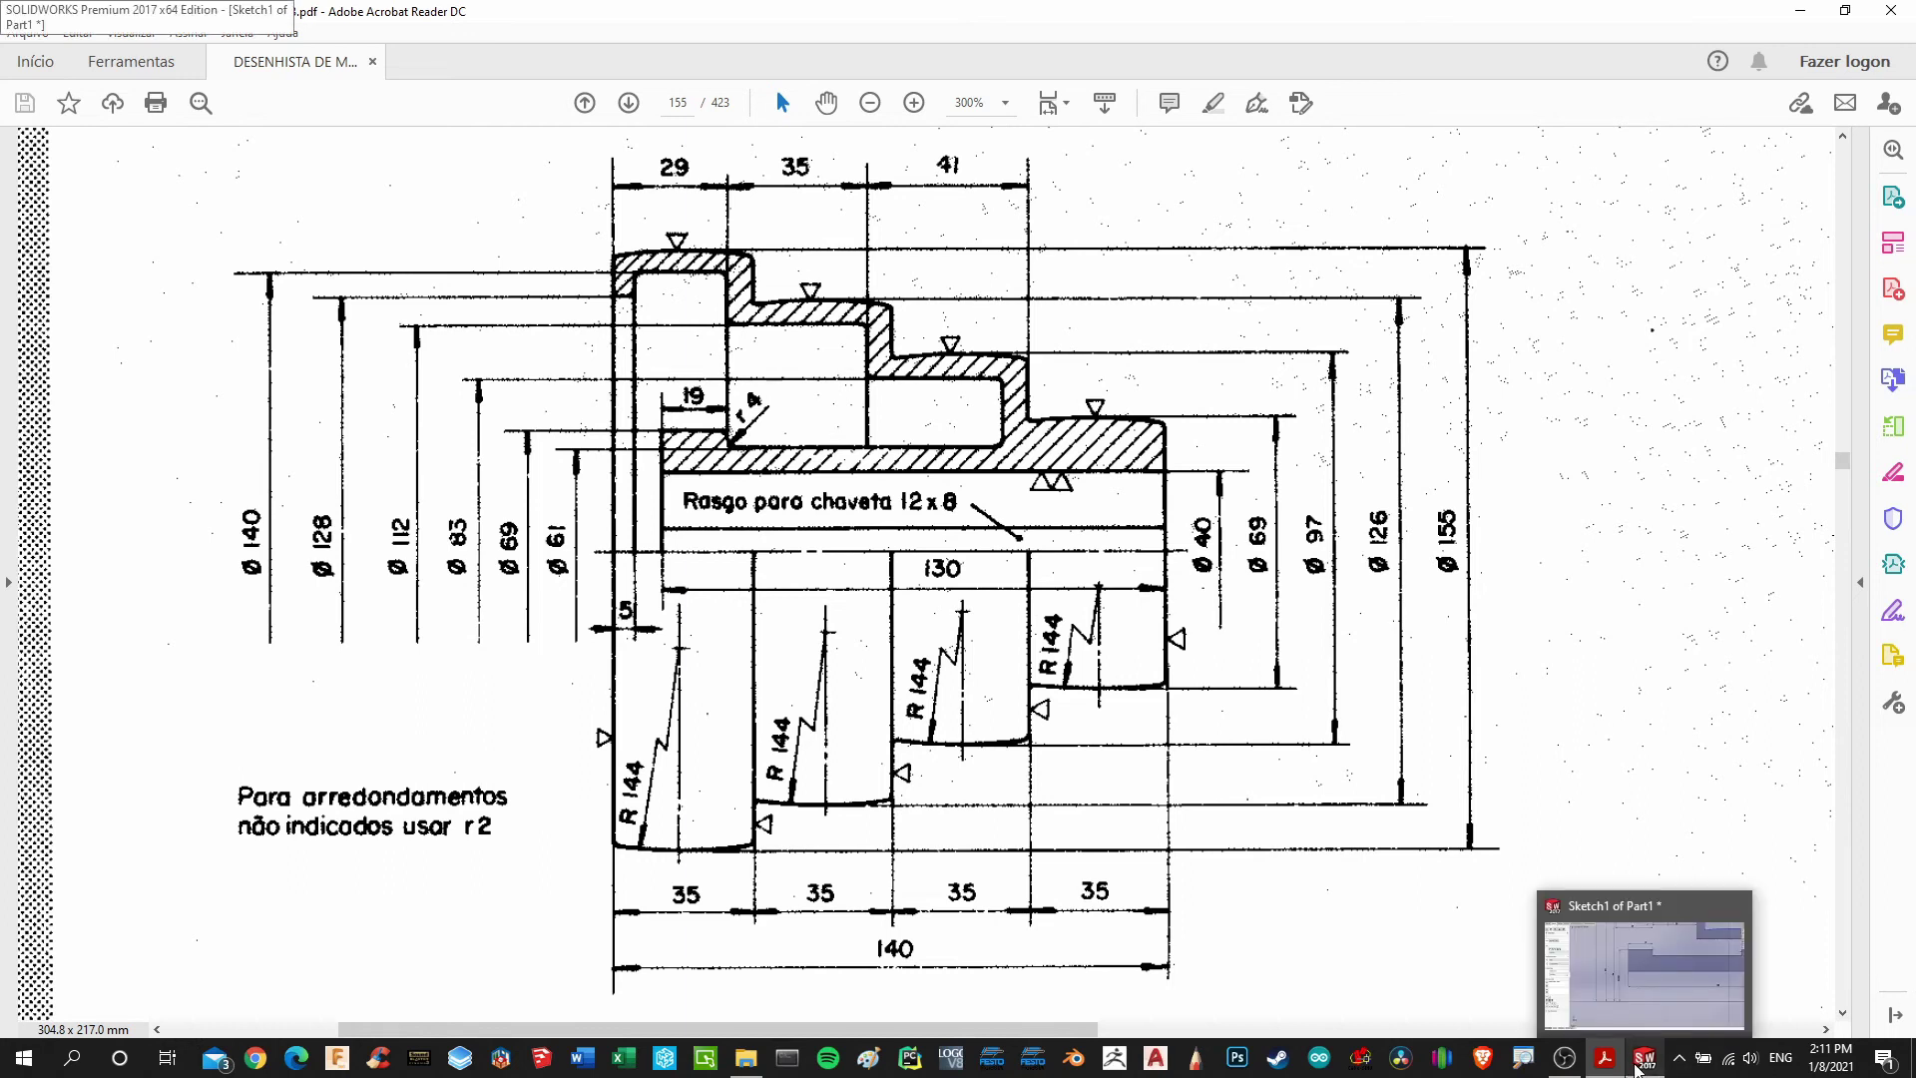
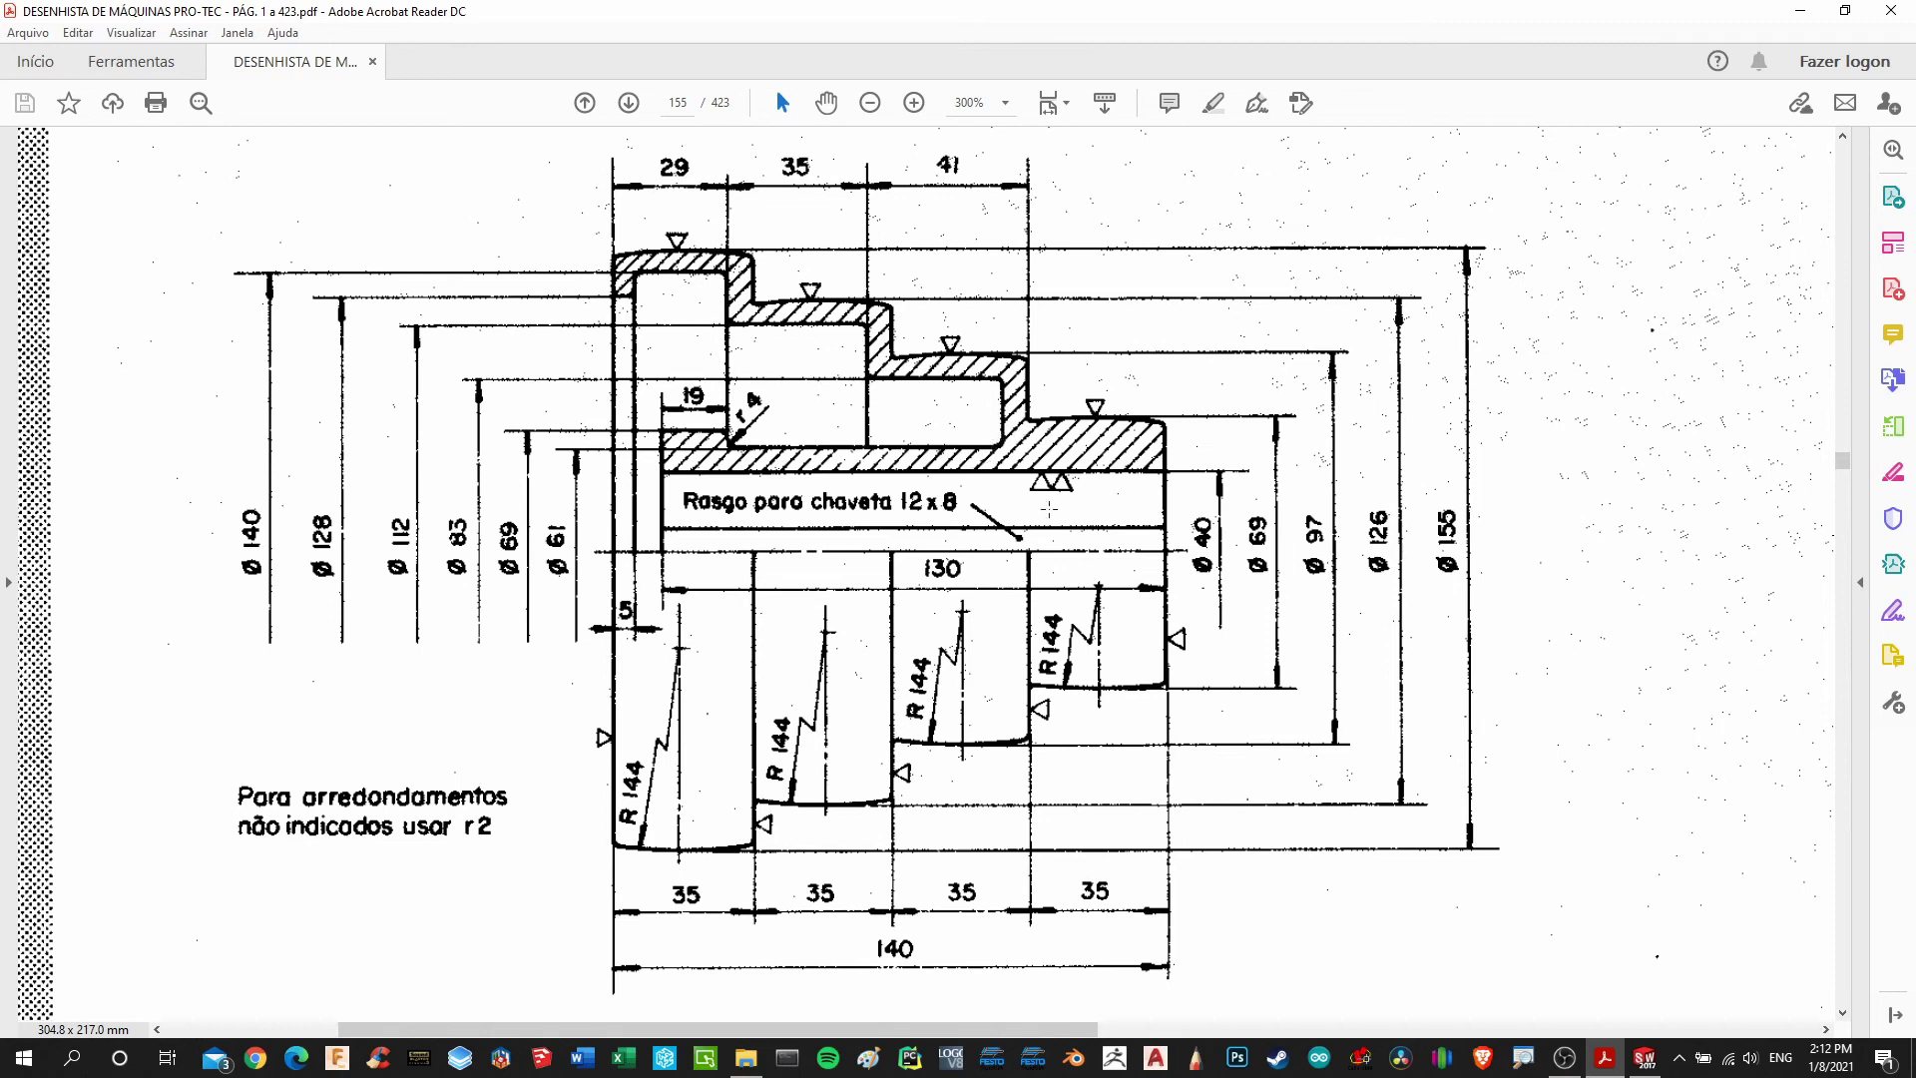
click(1645, 1058)
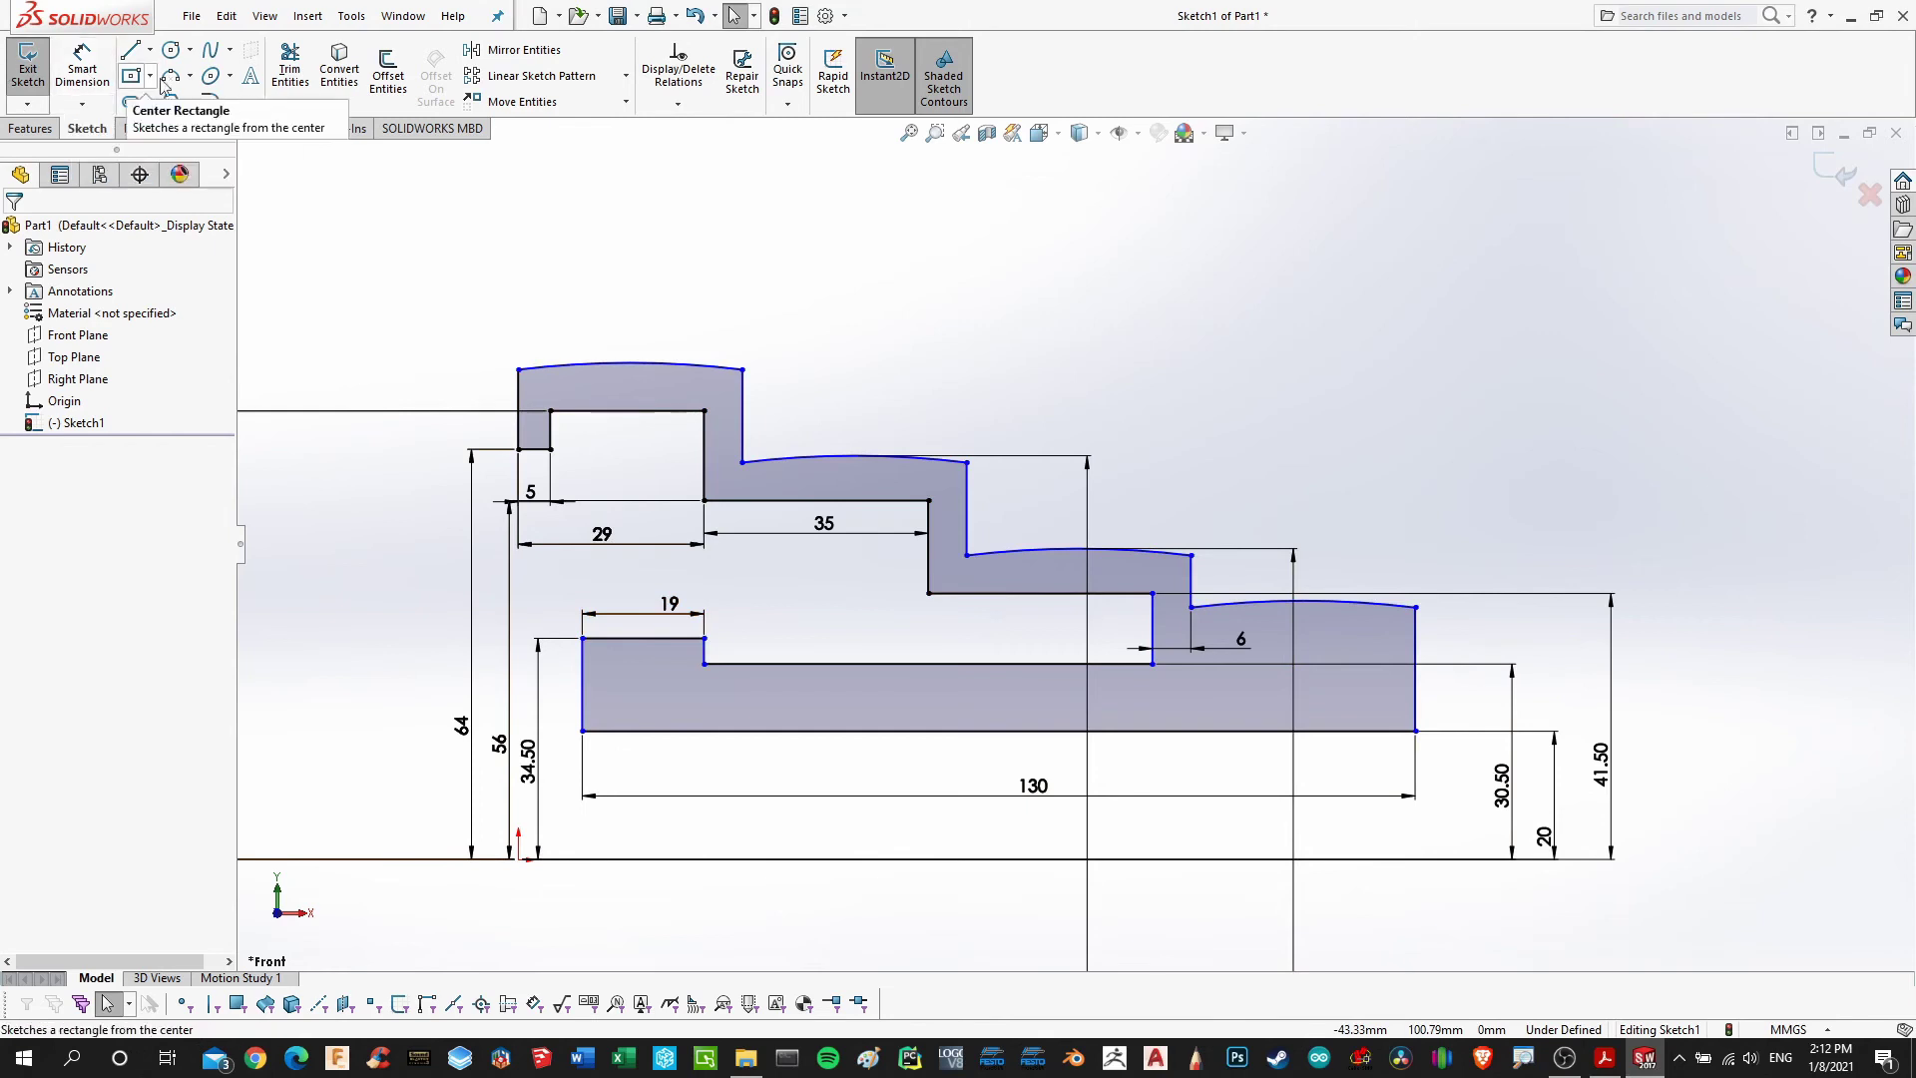
Round the seven inner corners of the stepped cavity, from the 5 mm lip to the hub's far end, with 2 mm sketch fillets
click(210, 103)
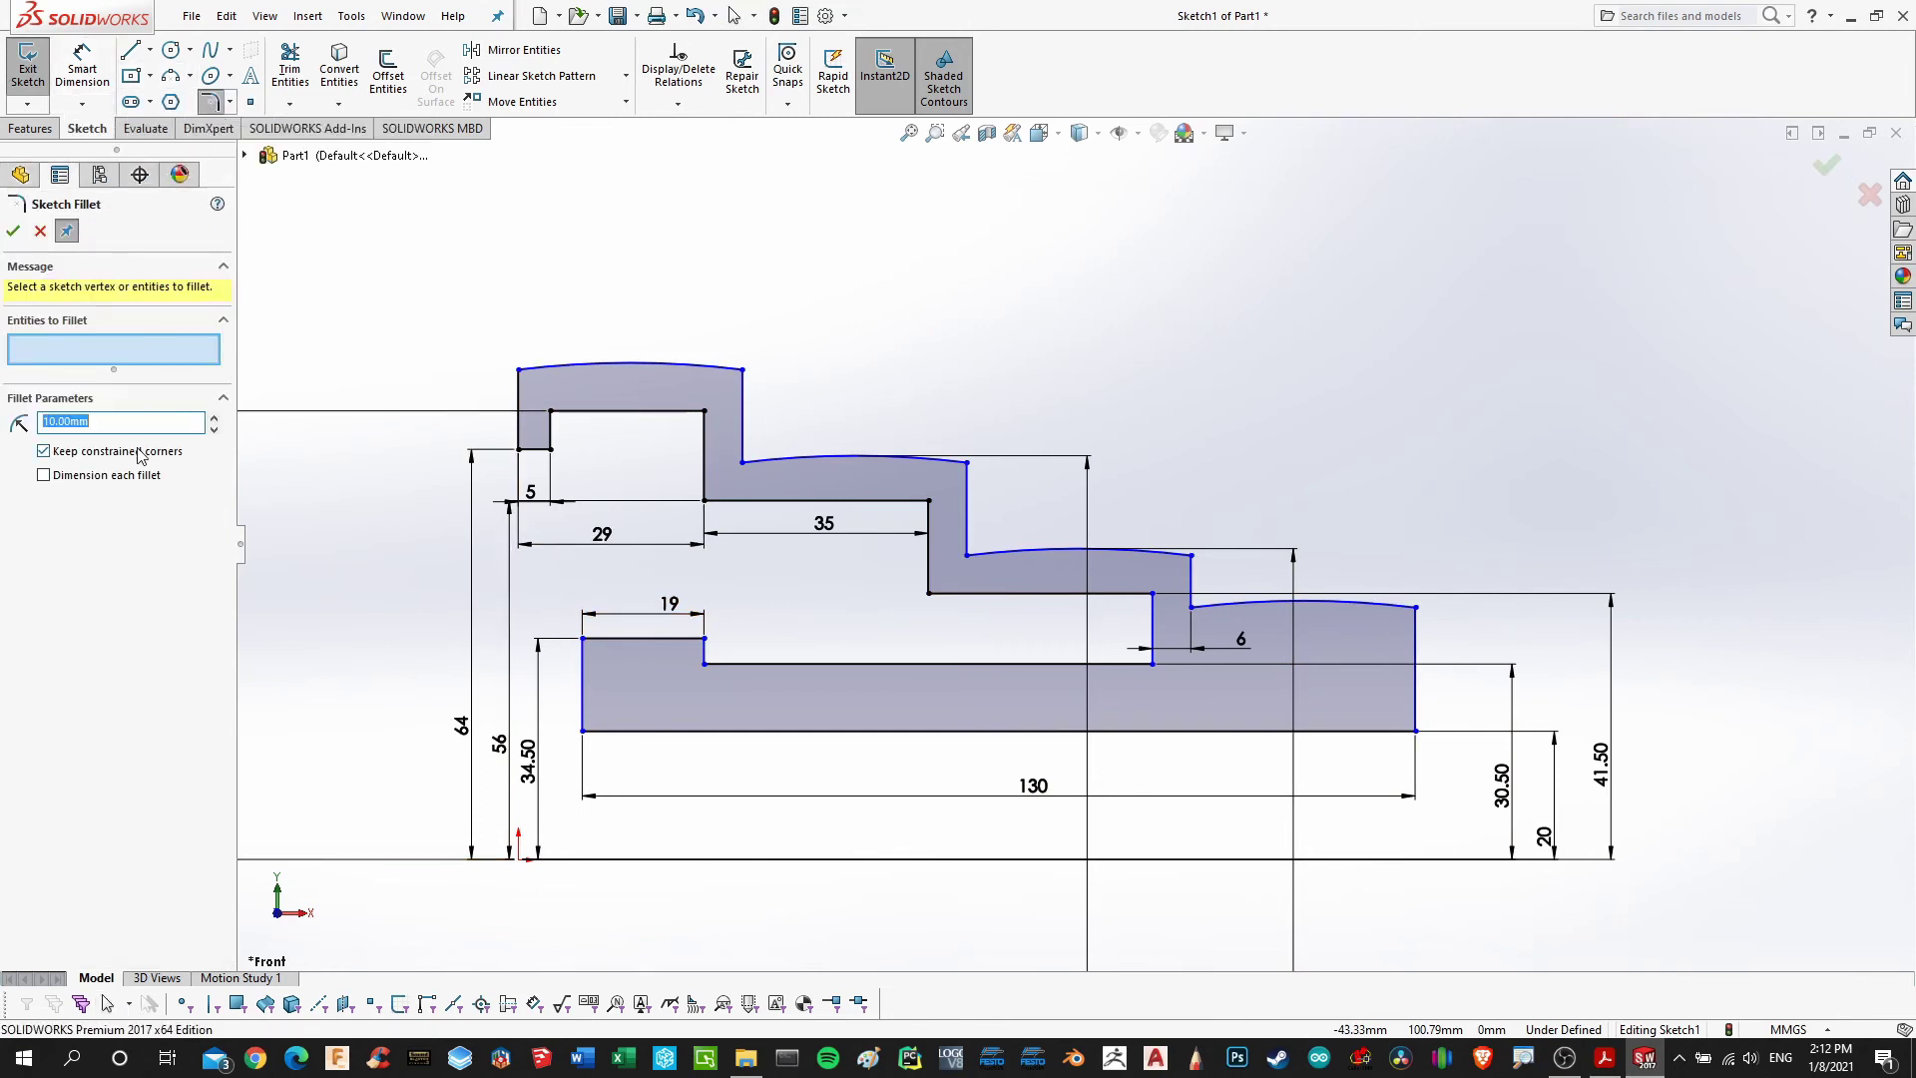
text(2)
click(552, 411)
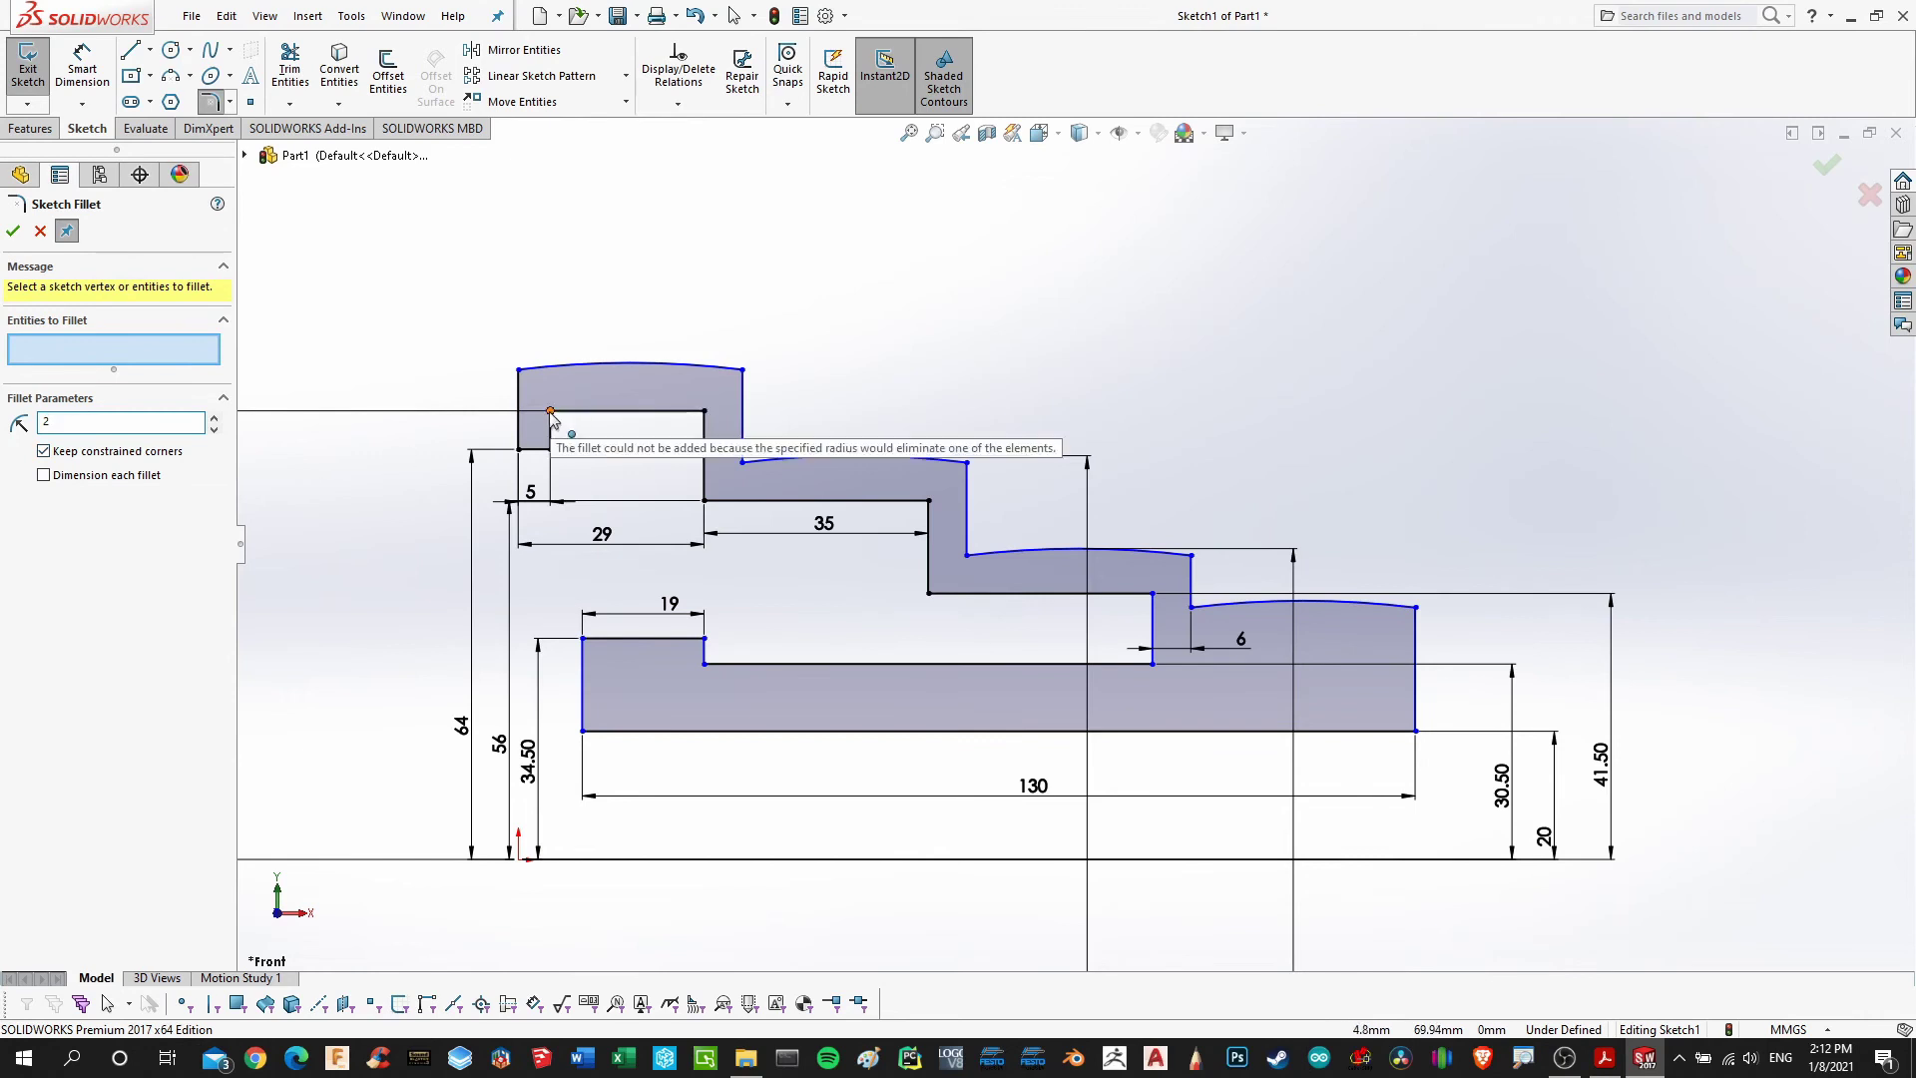
click(705, 411)
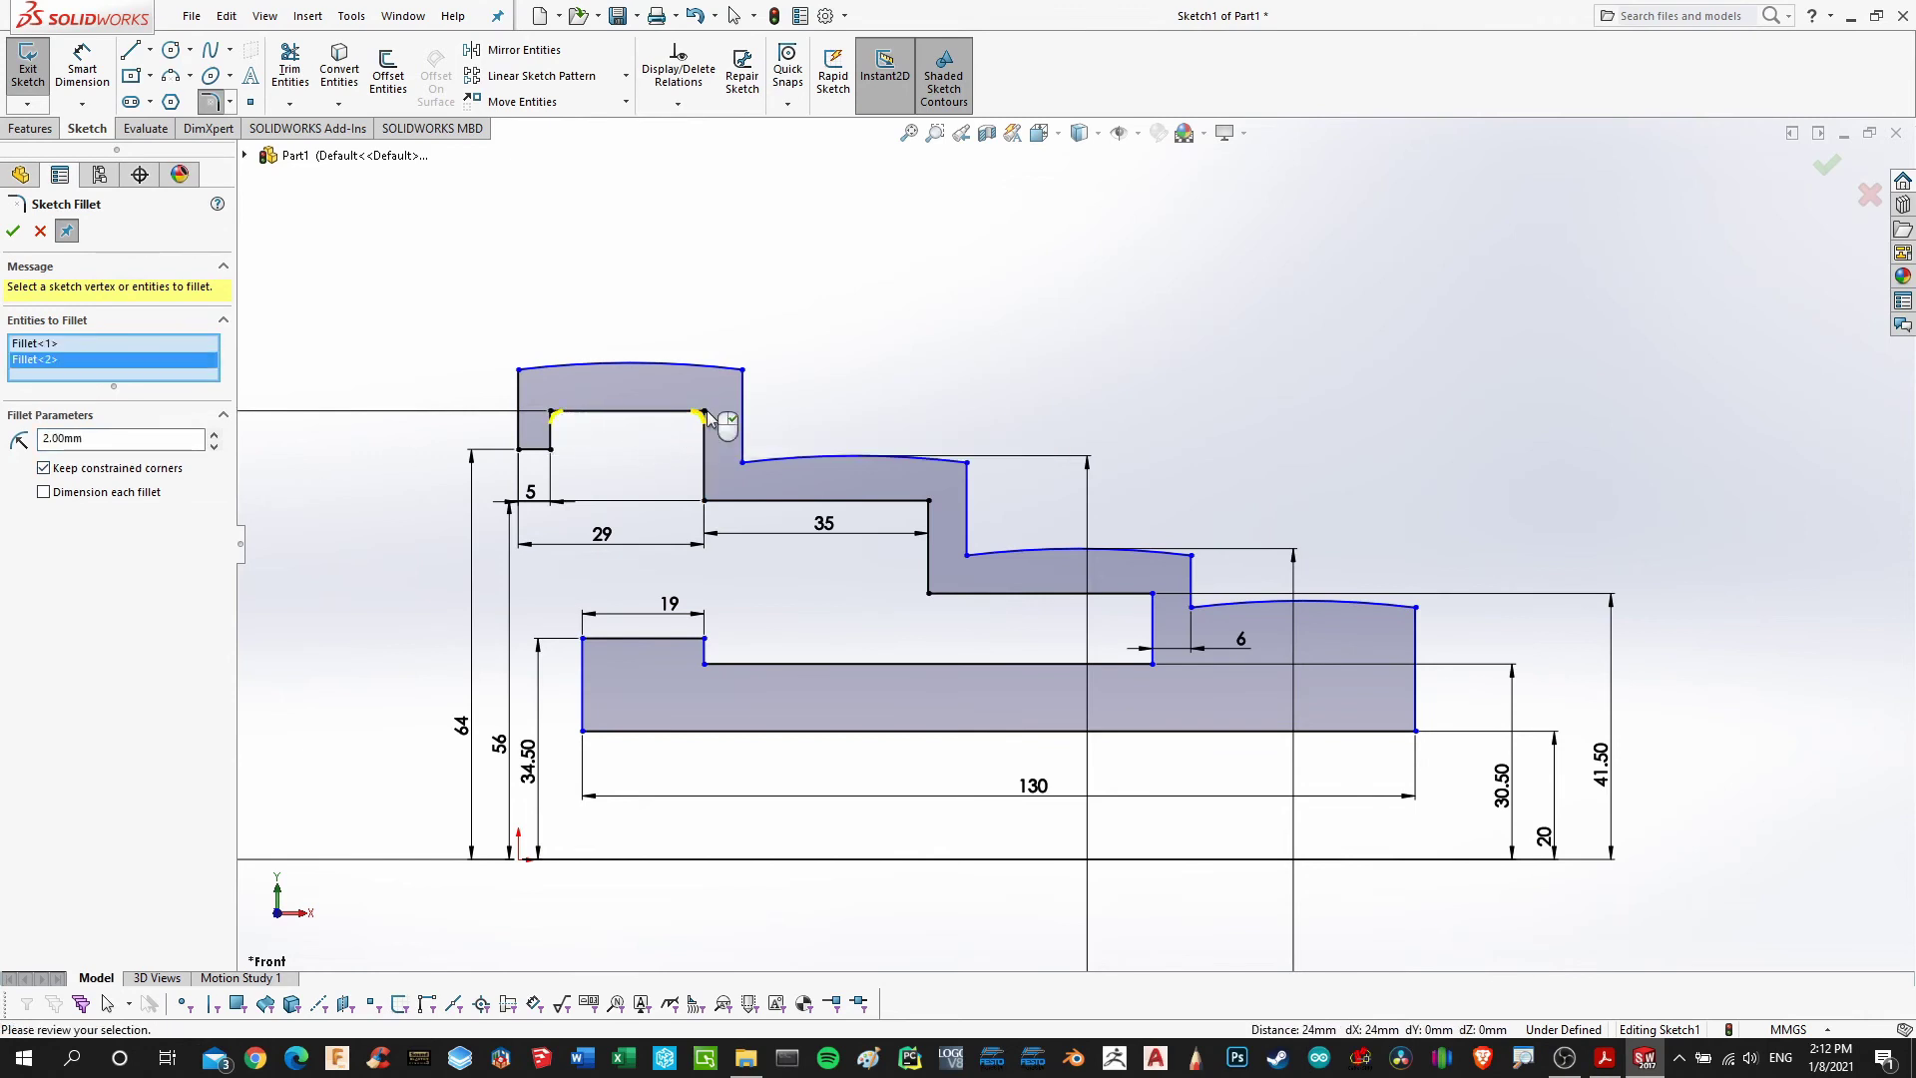
click(704, 501)
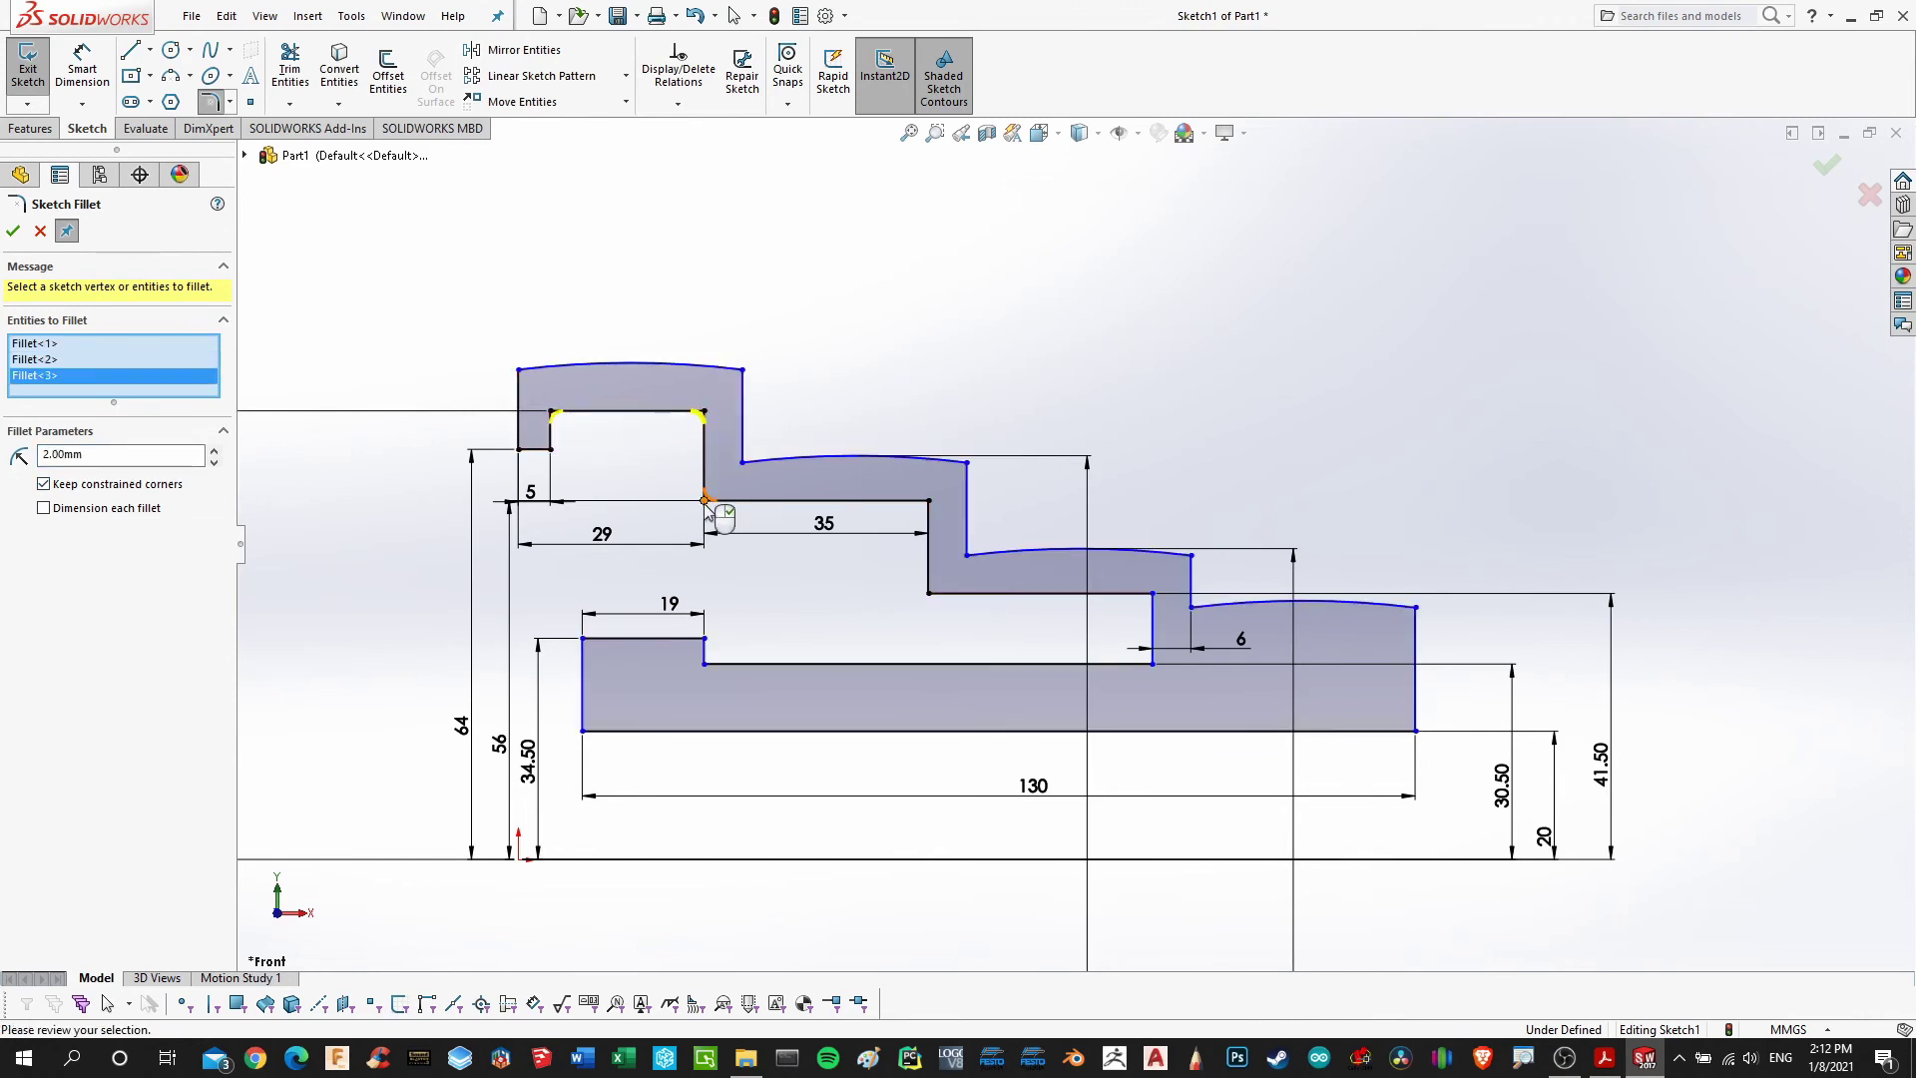
click(929, 501)
click(930, 593)
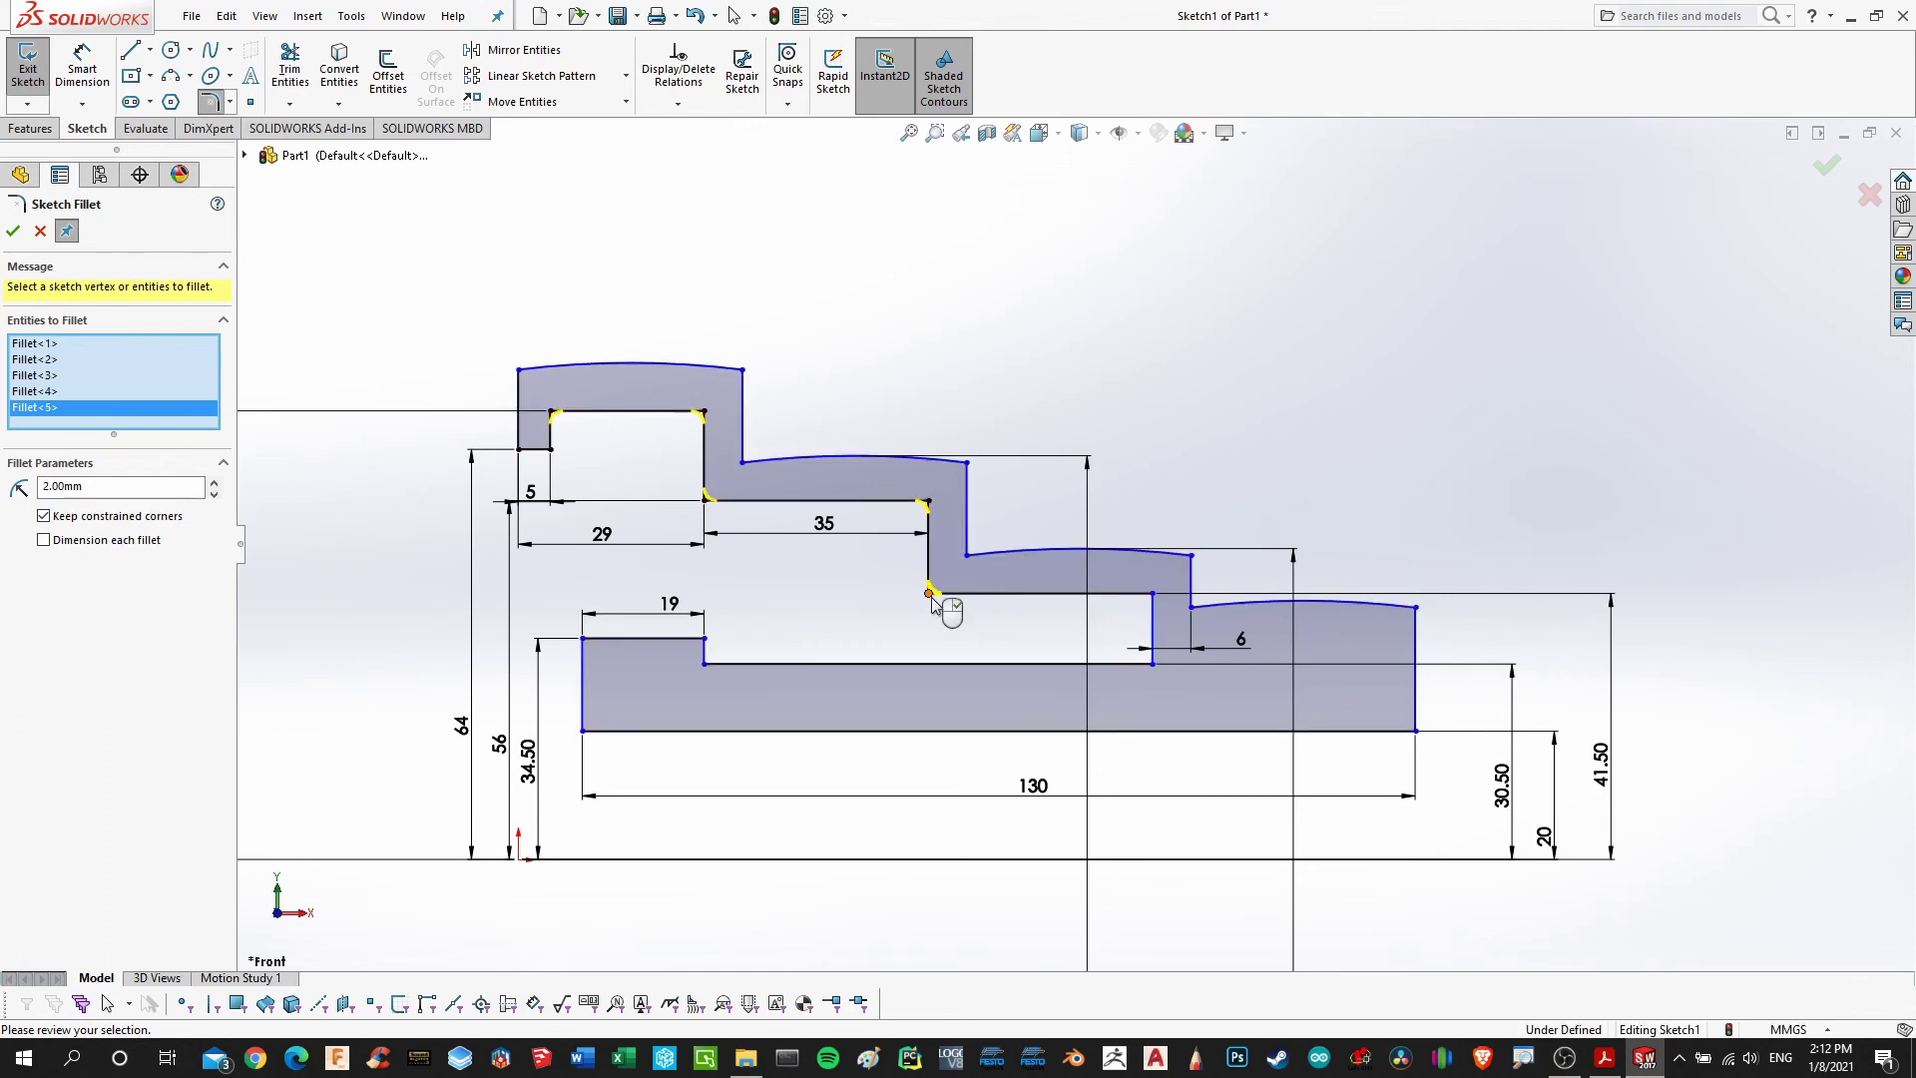
click(1152, 595)
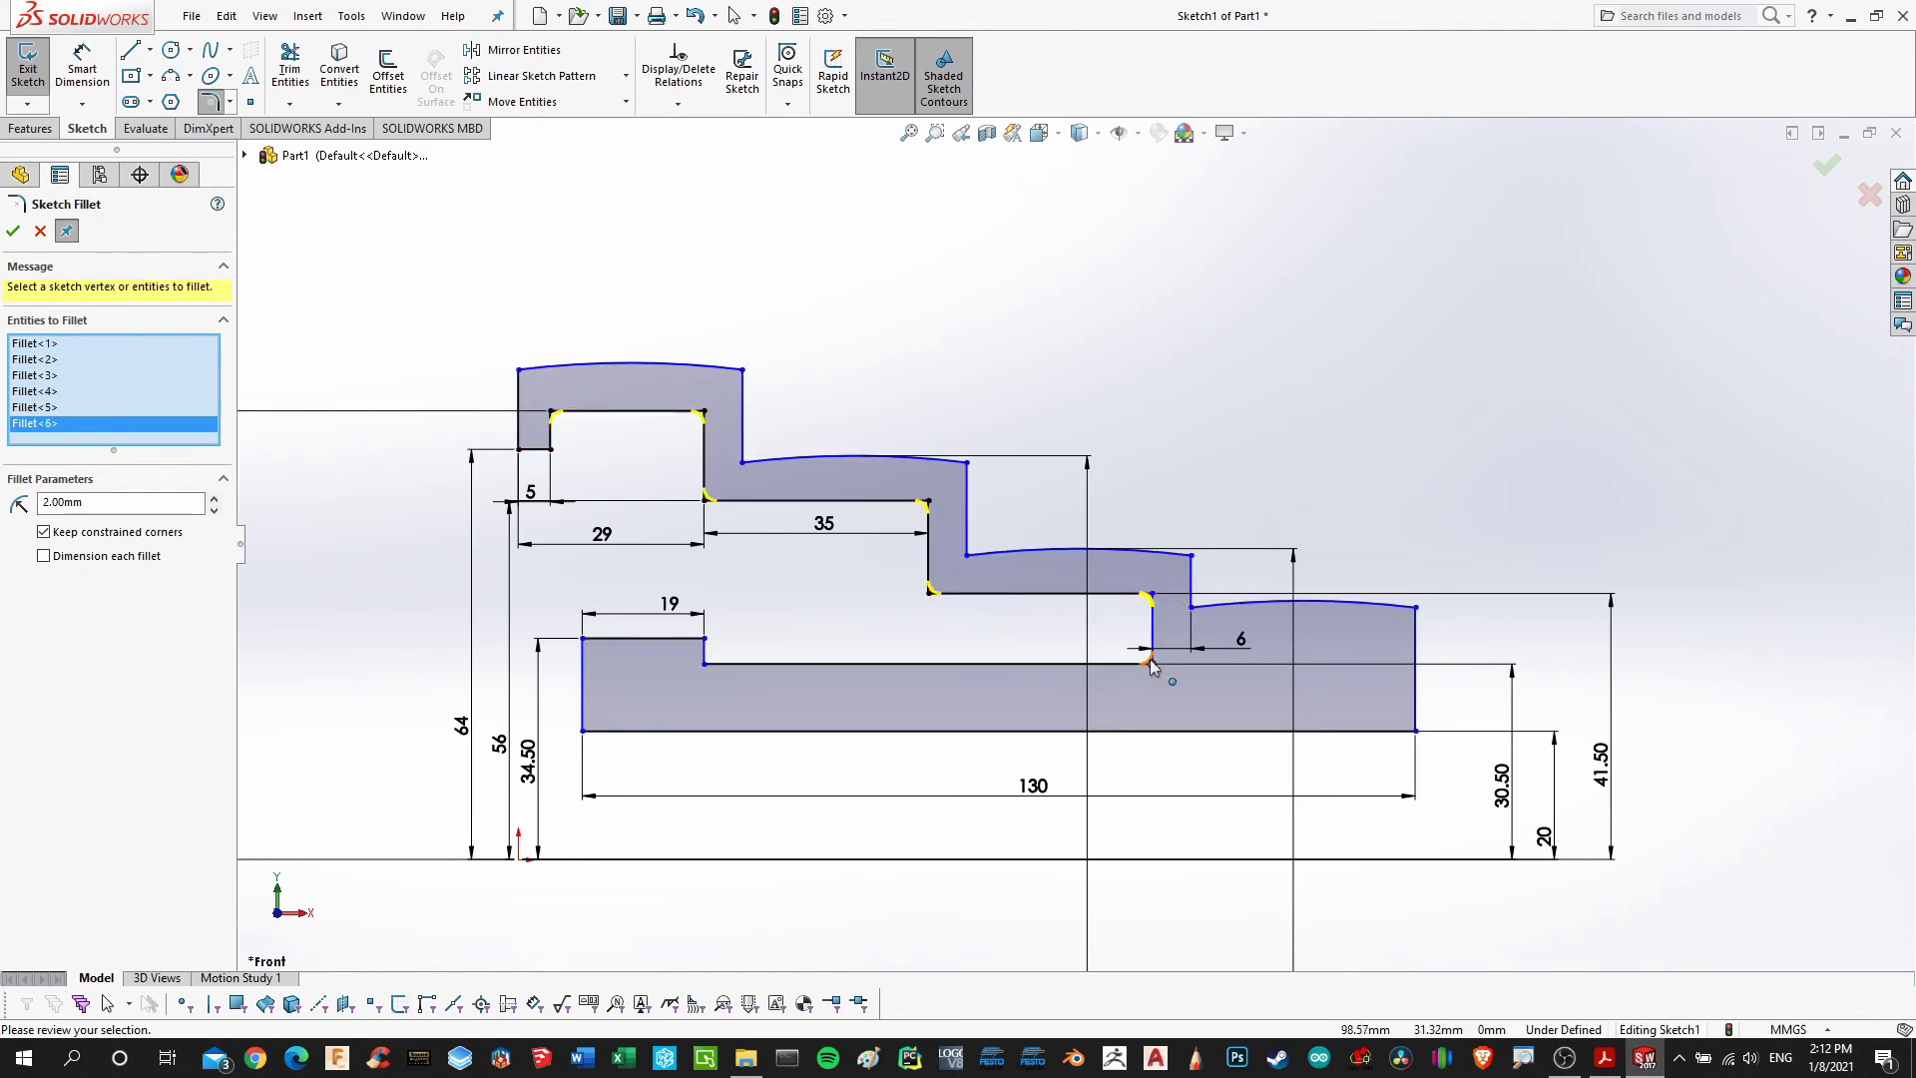
click(1153, 664)
scroll(1151, 666, up, 4)
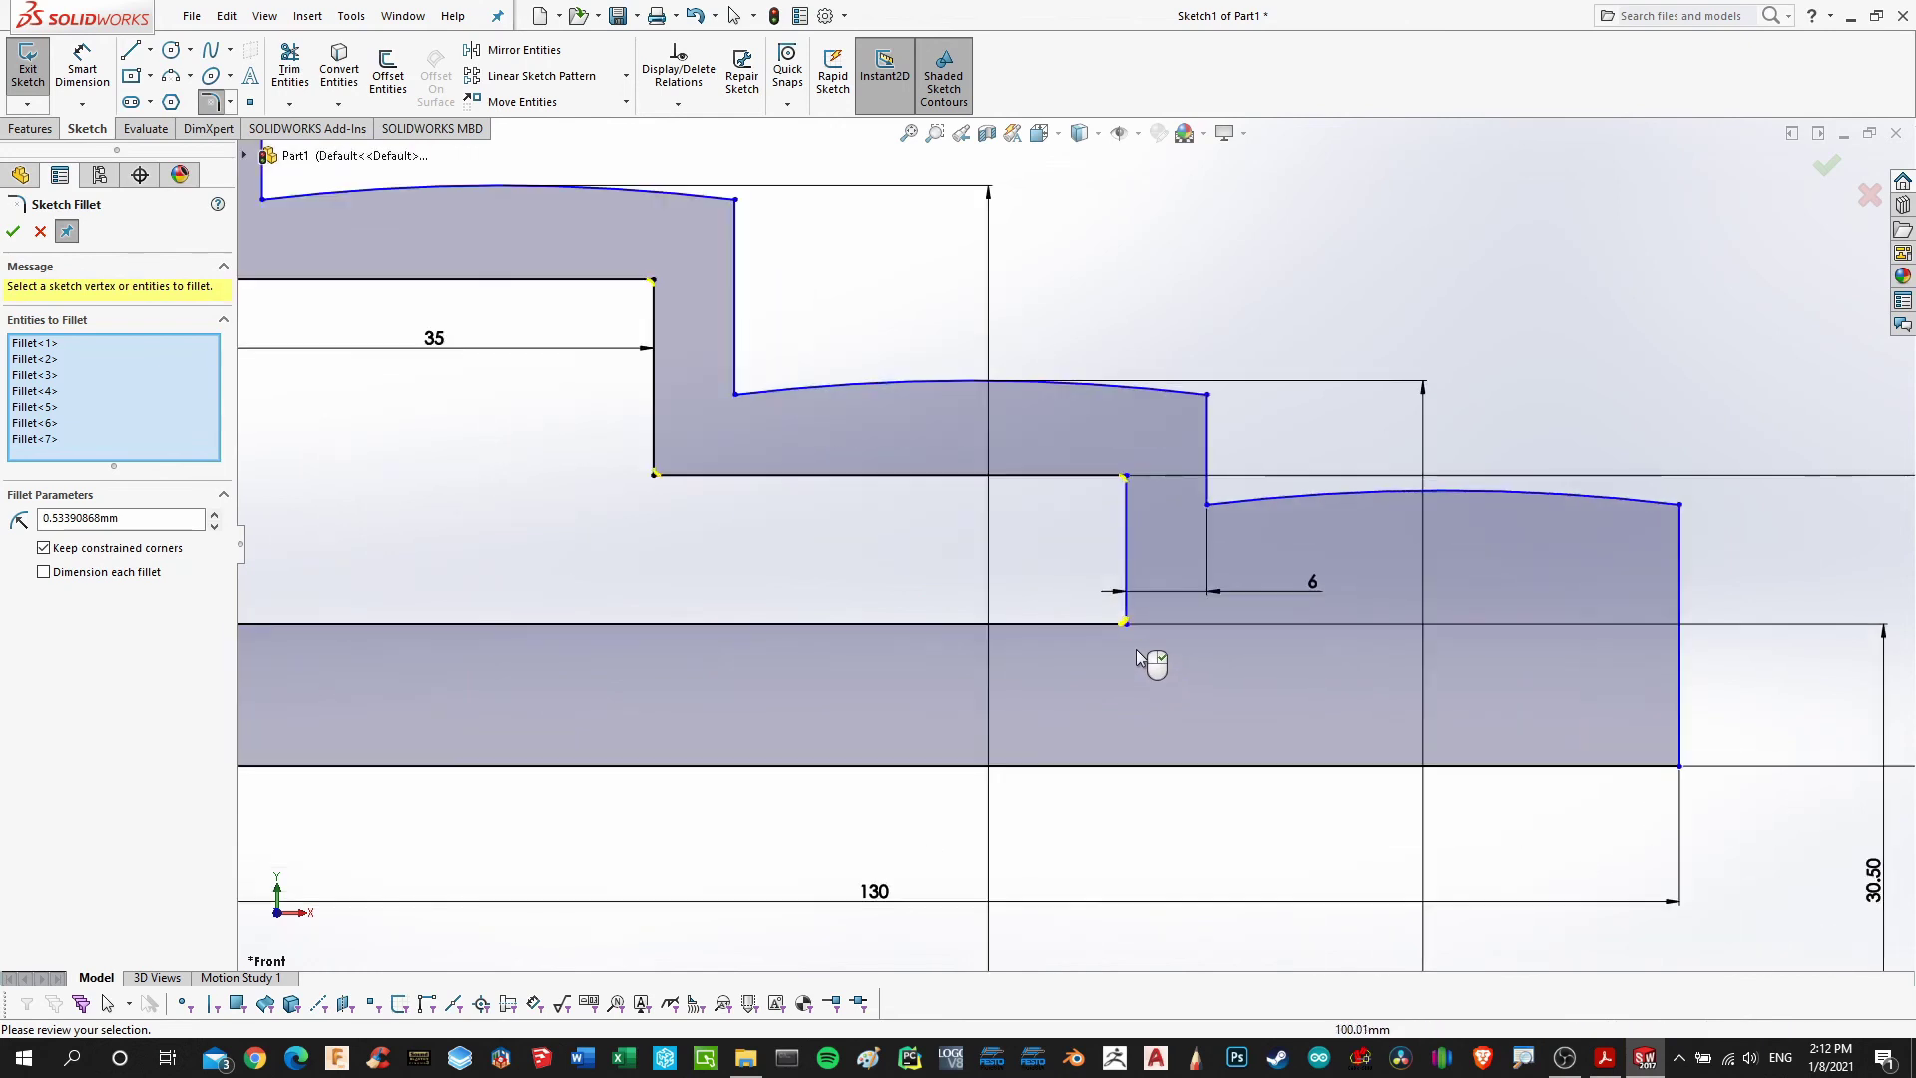
click(157, 519)
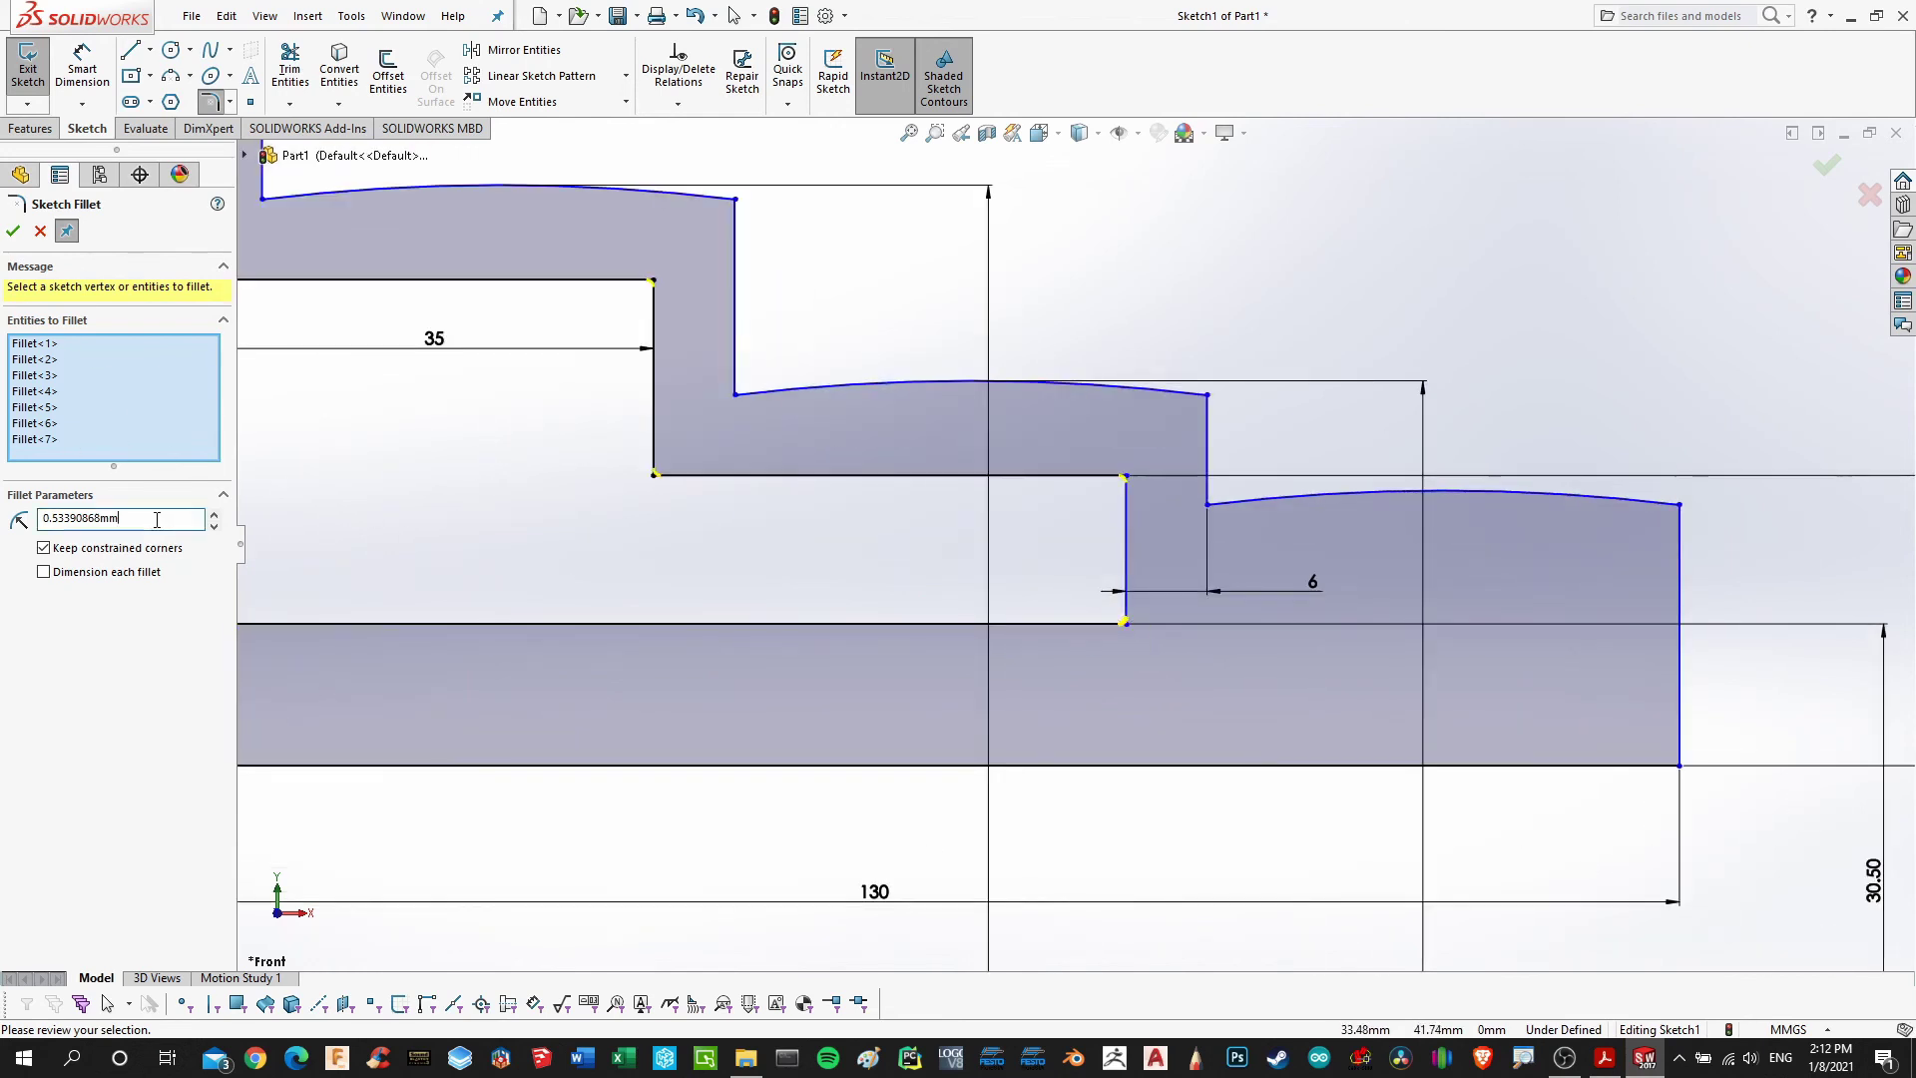
triple_click(156, 519)
text(2)
click(13, 231)
Try to fillet the corner at the foot of the hub's 19 mm wide shoulder with a 4 mm radius
key(z)
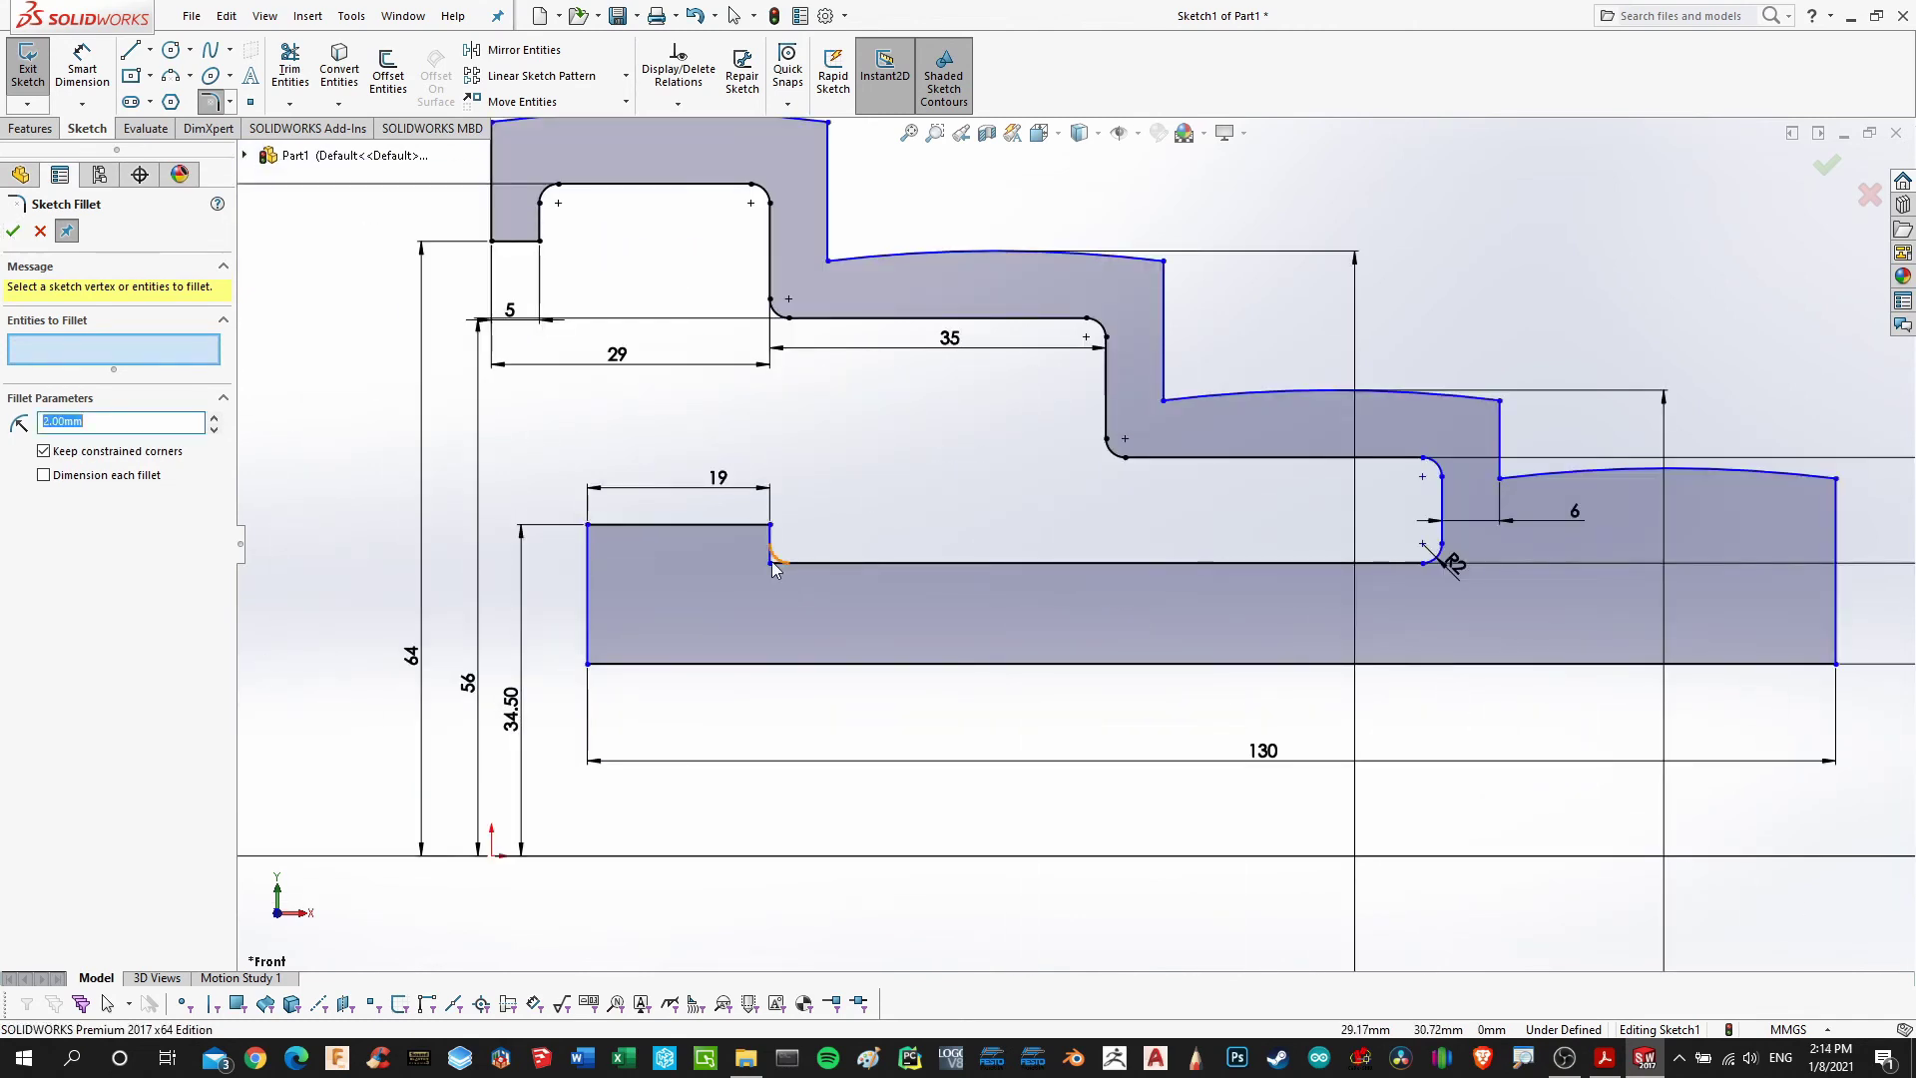
click(773, 563)
click(98, 425)
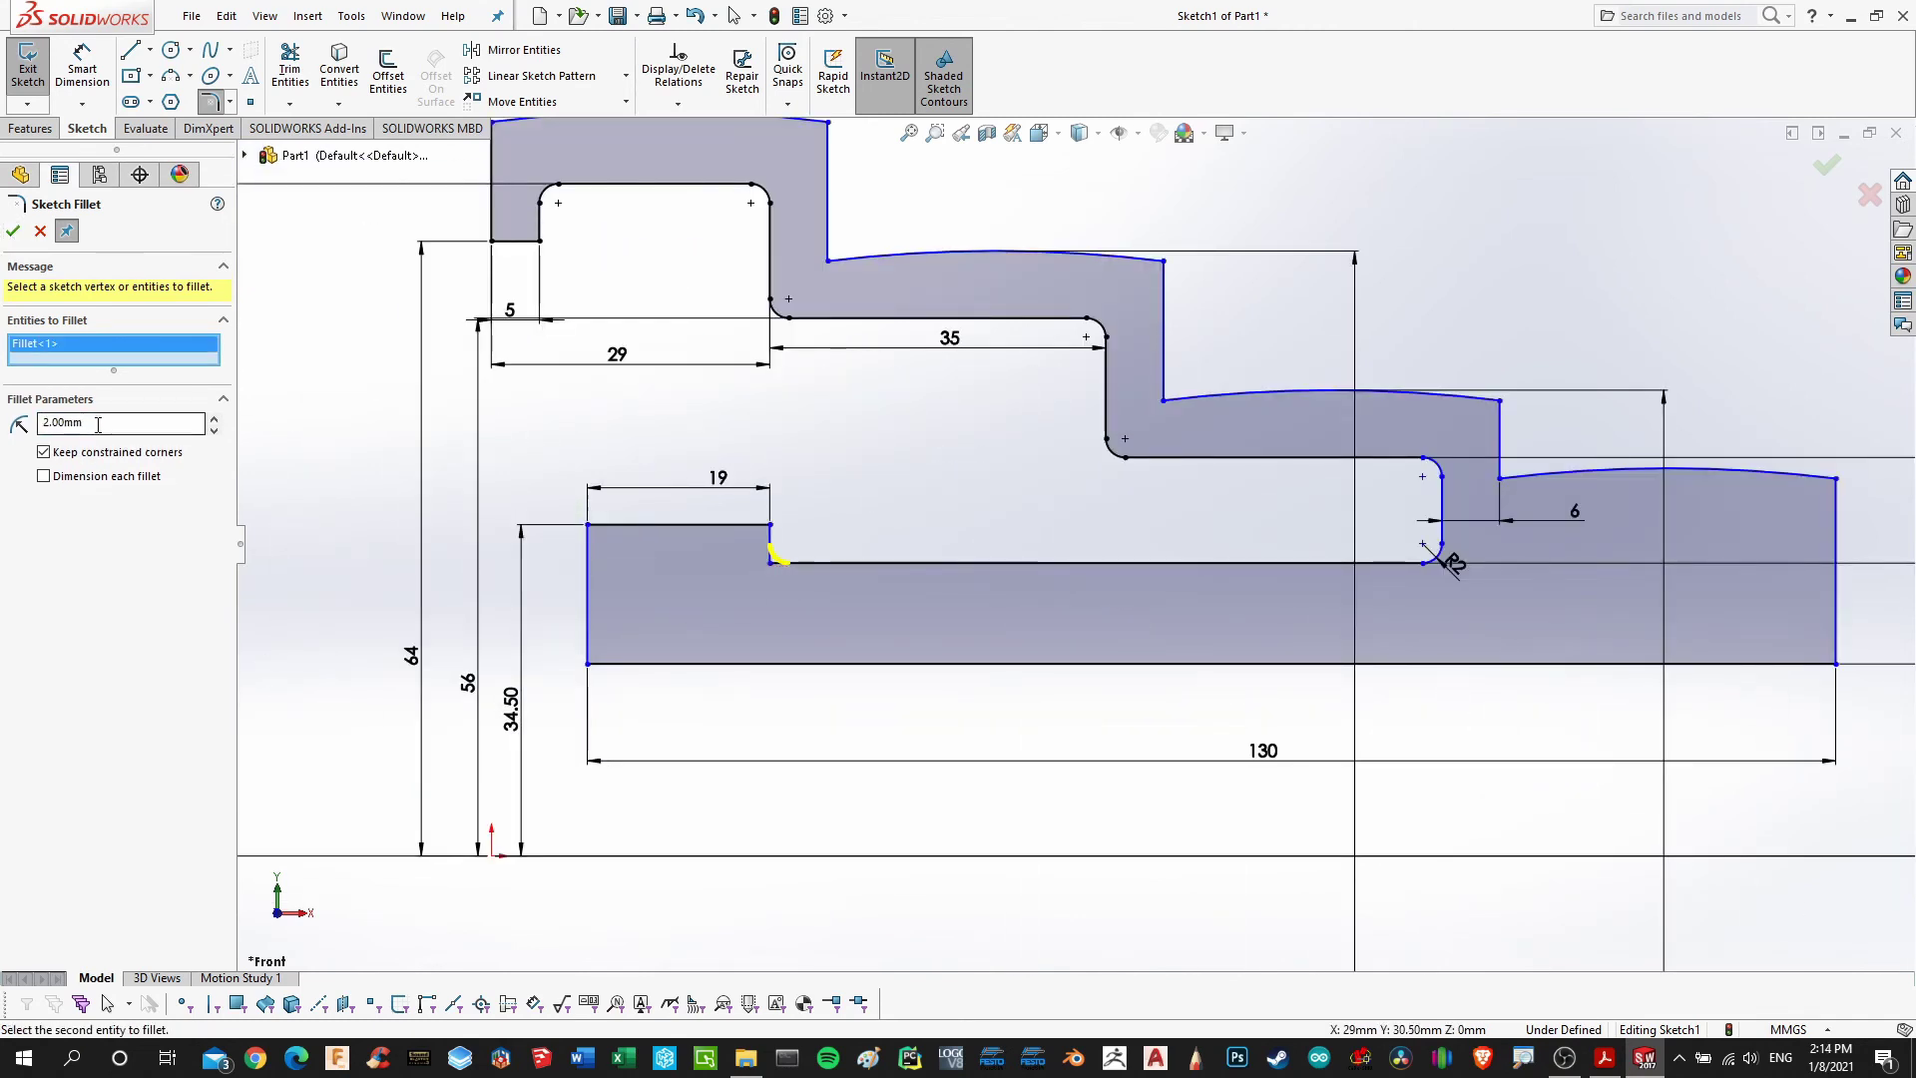
double_click(98, 424)
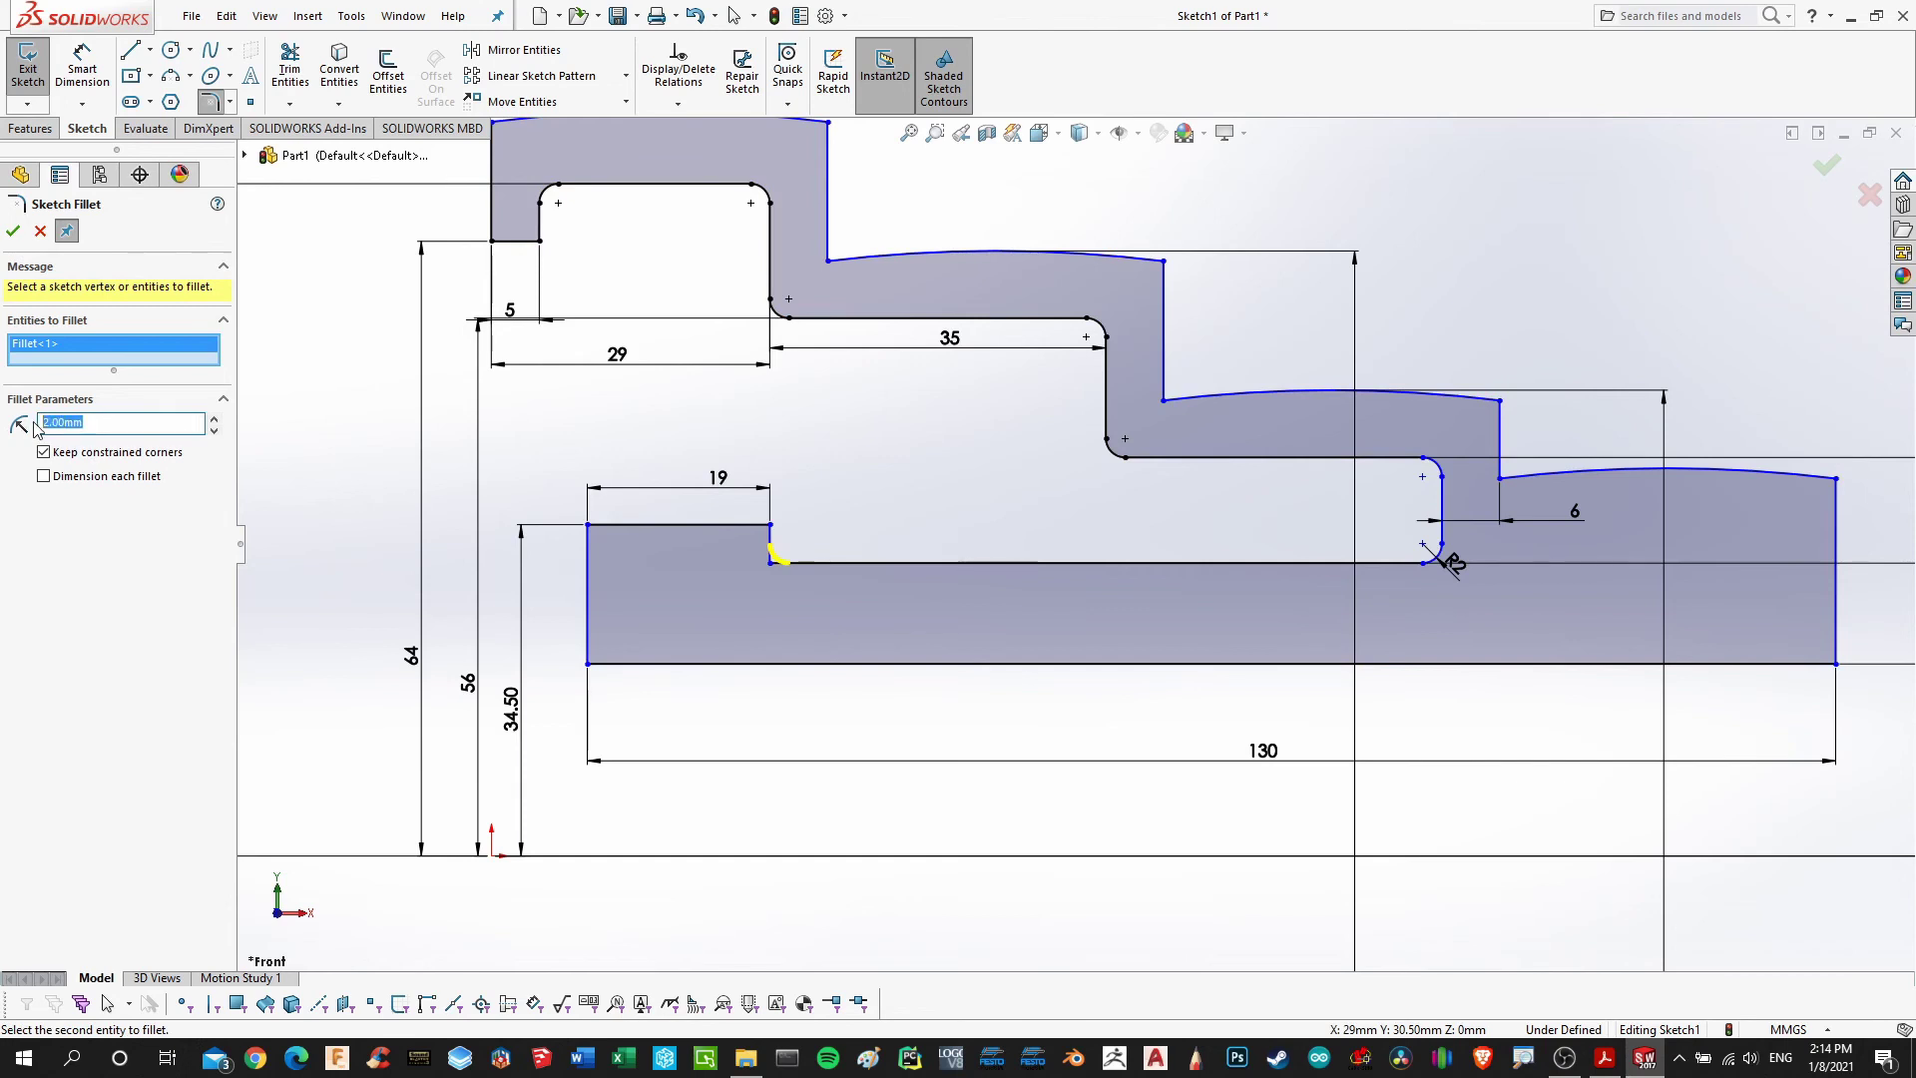
text(4)
click(16, 237)
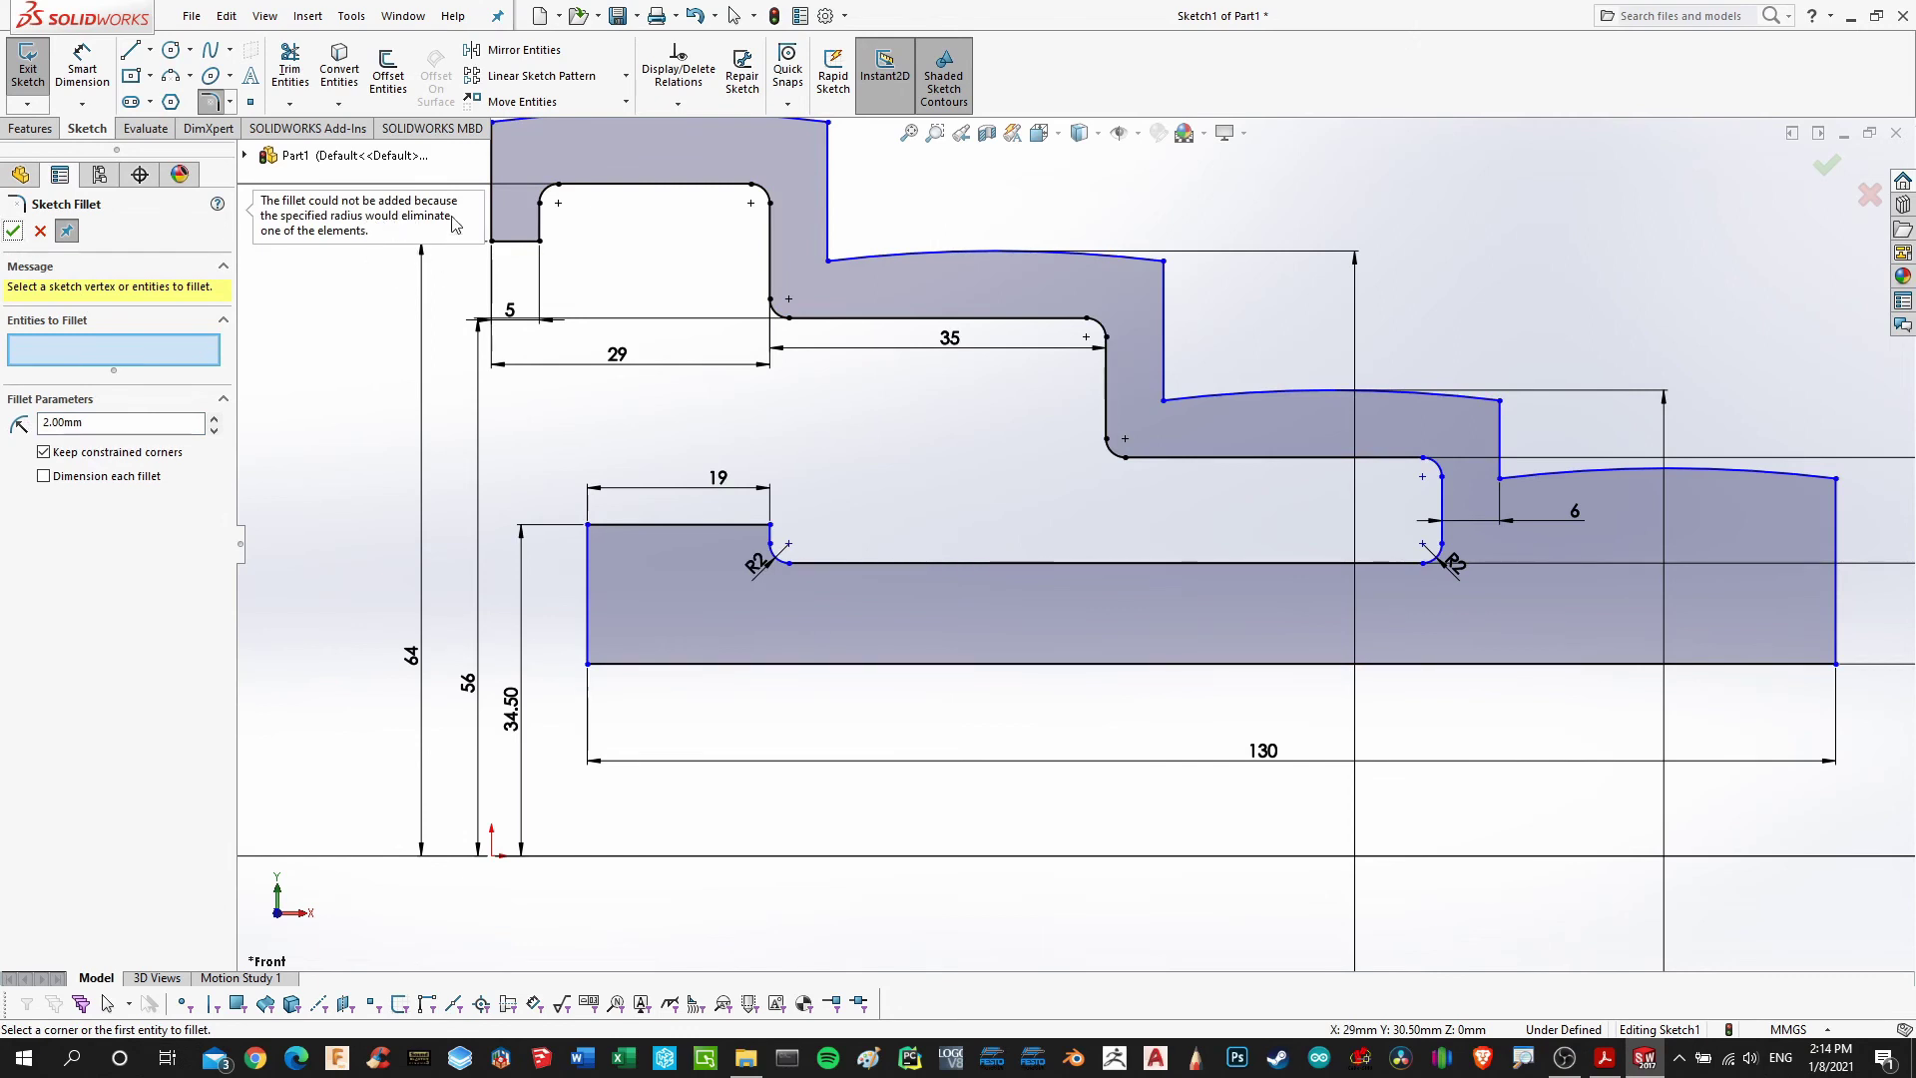
scroll(714, 482, down, 3)
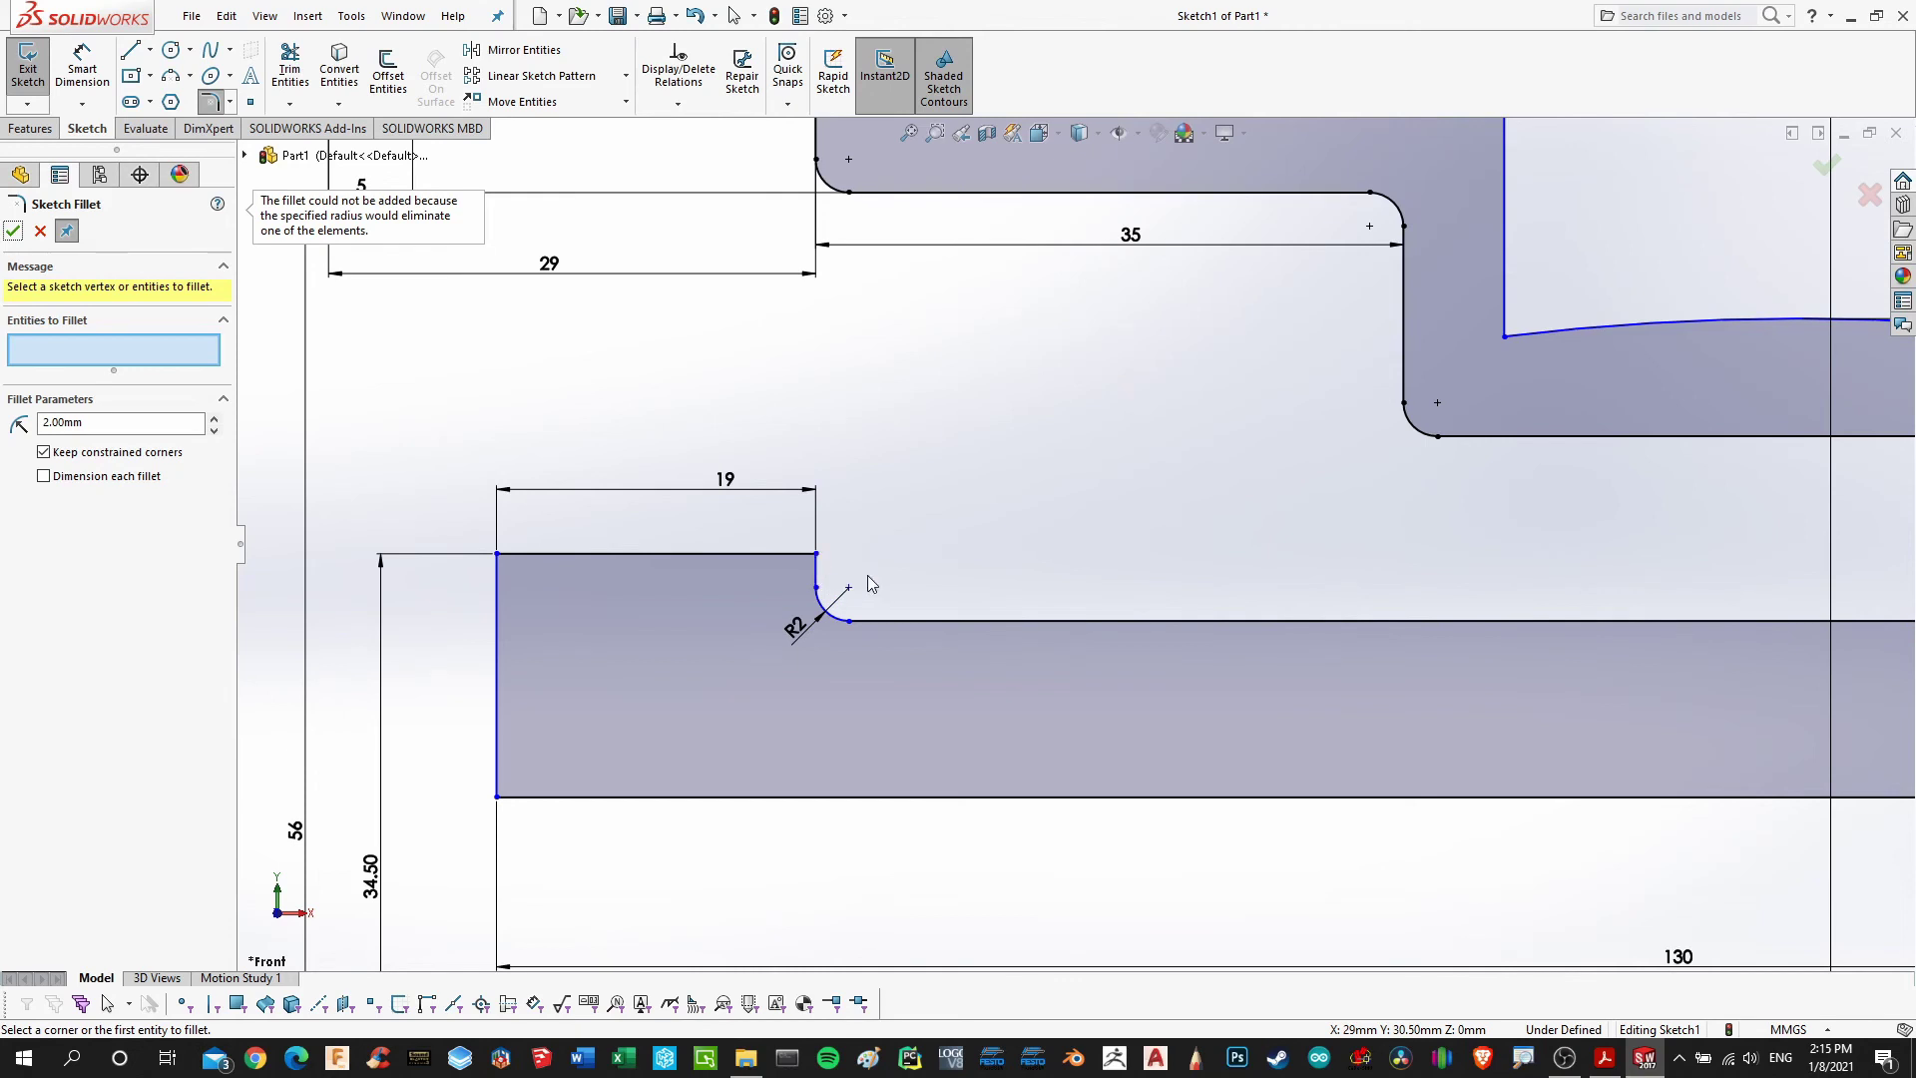
Leave the Sketch Fillet command and undo the 2 mm fillet at the foot of the hub's 19 mm wide shoulder
scroll(870, 584, up, 2)
scroll(891, 559, down, 2)
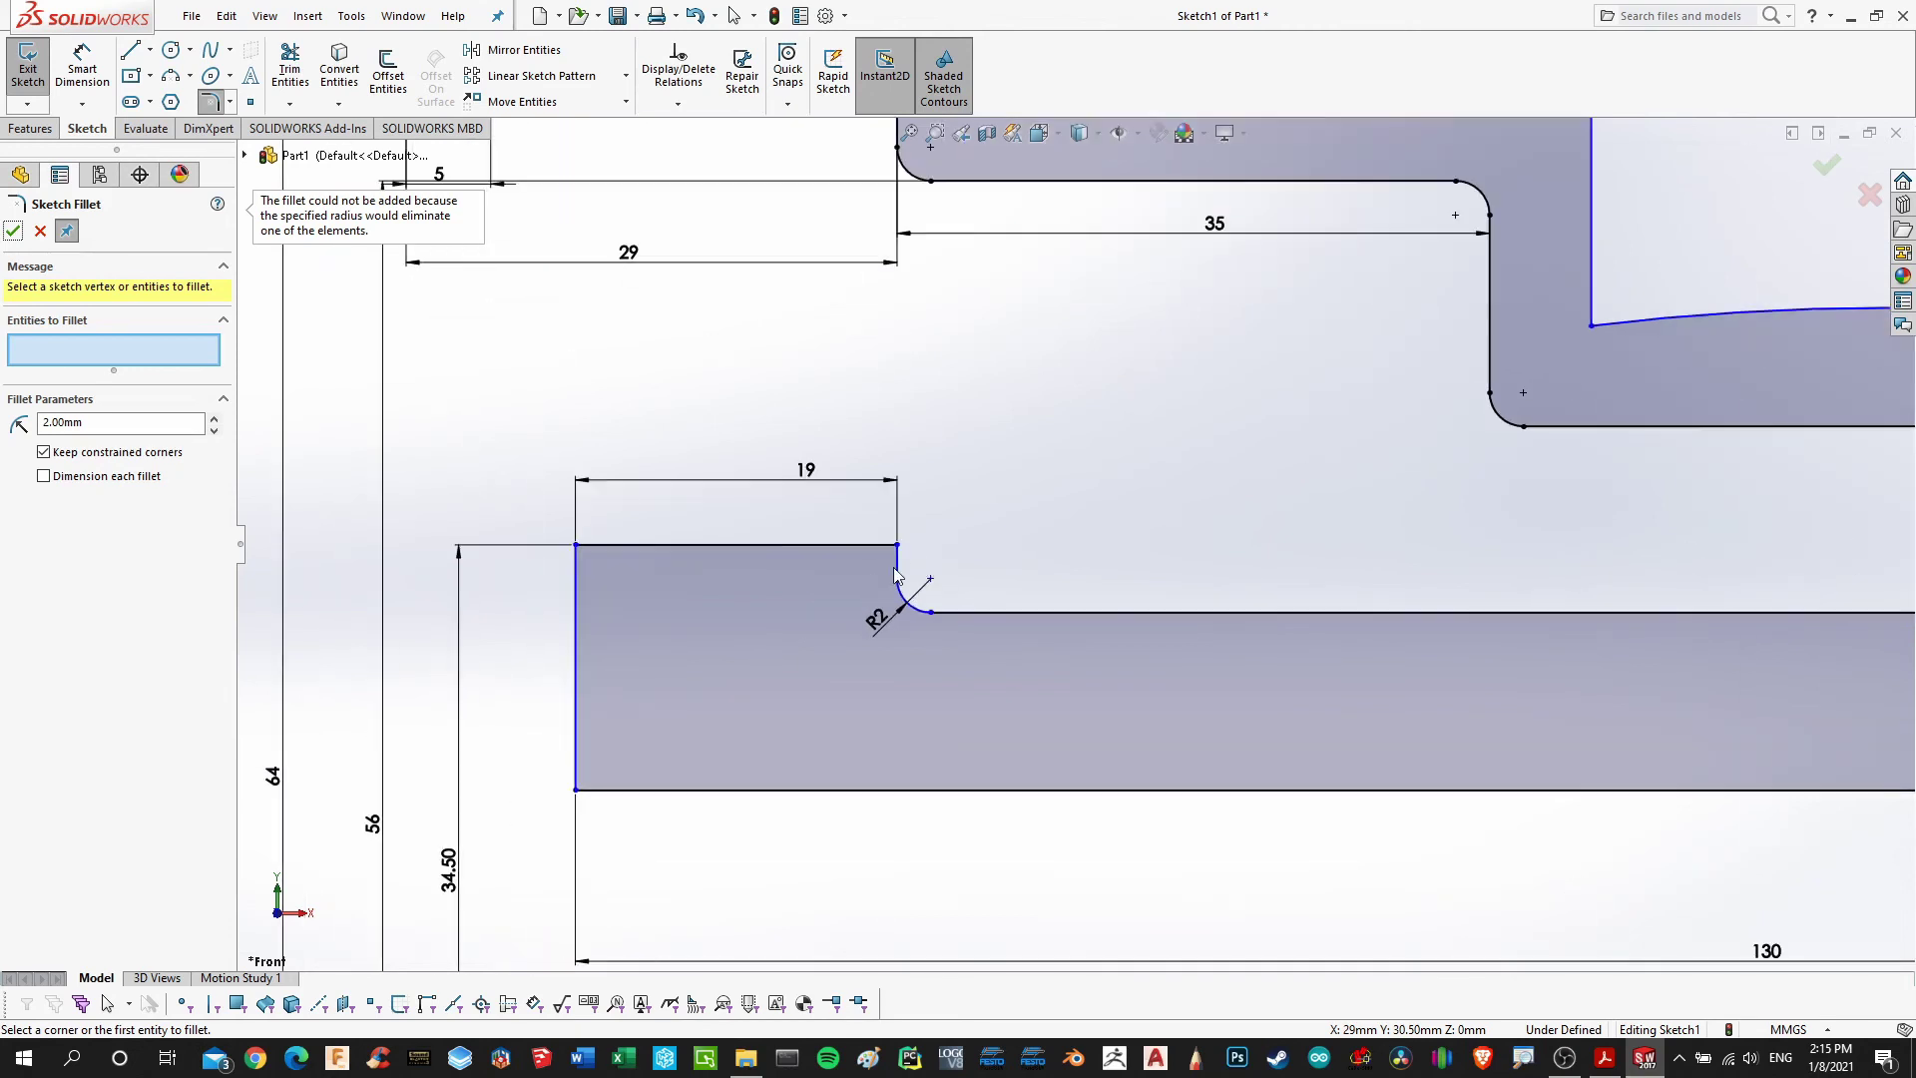
click(892, 548)
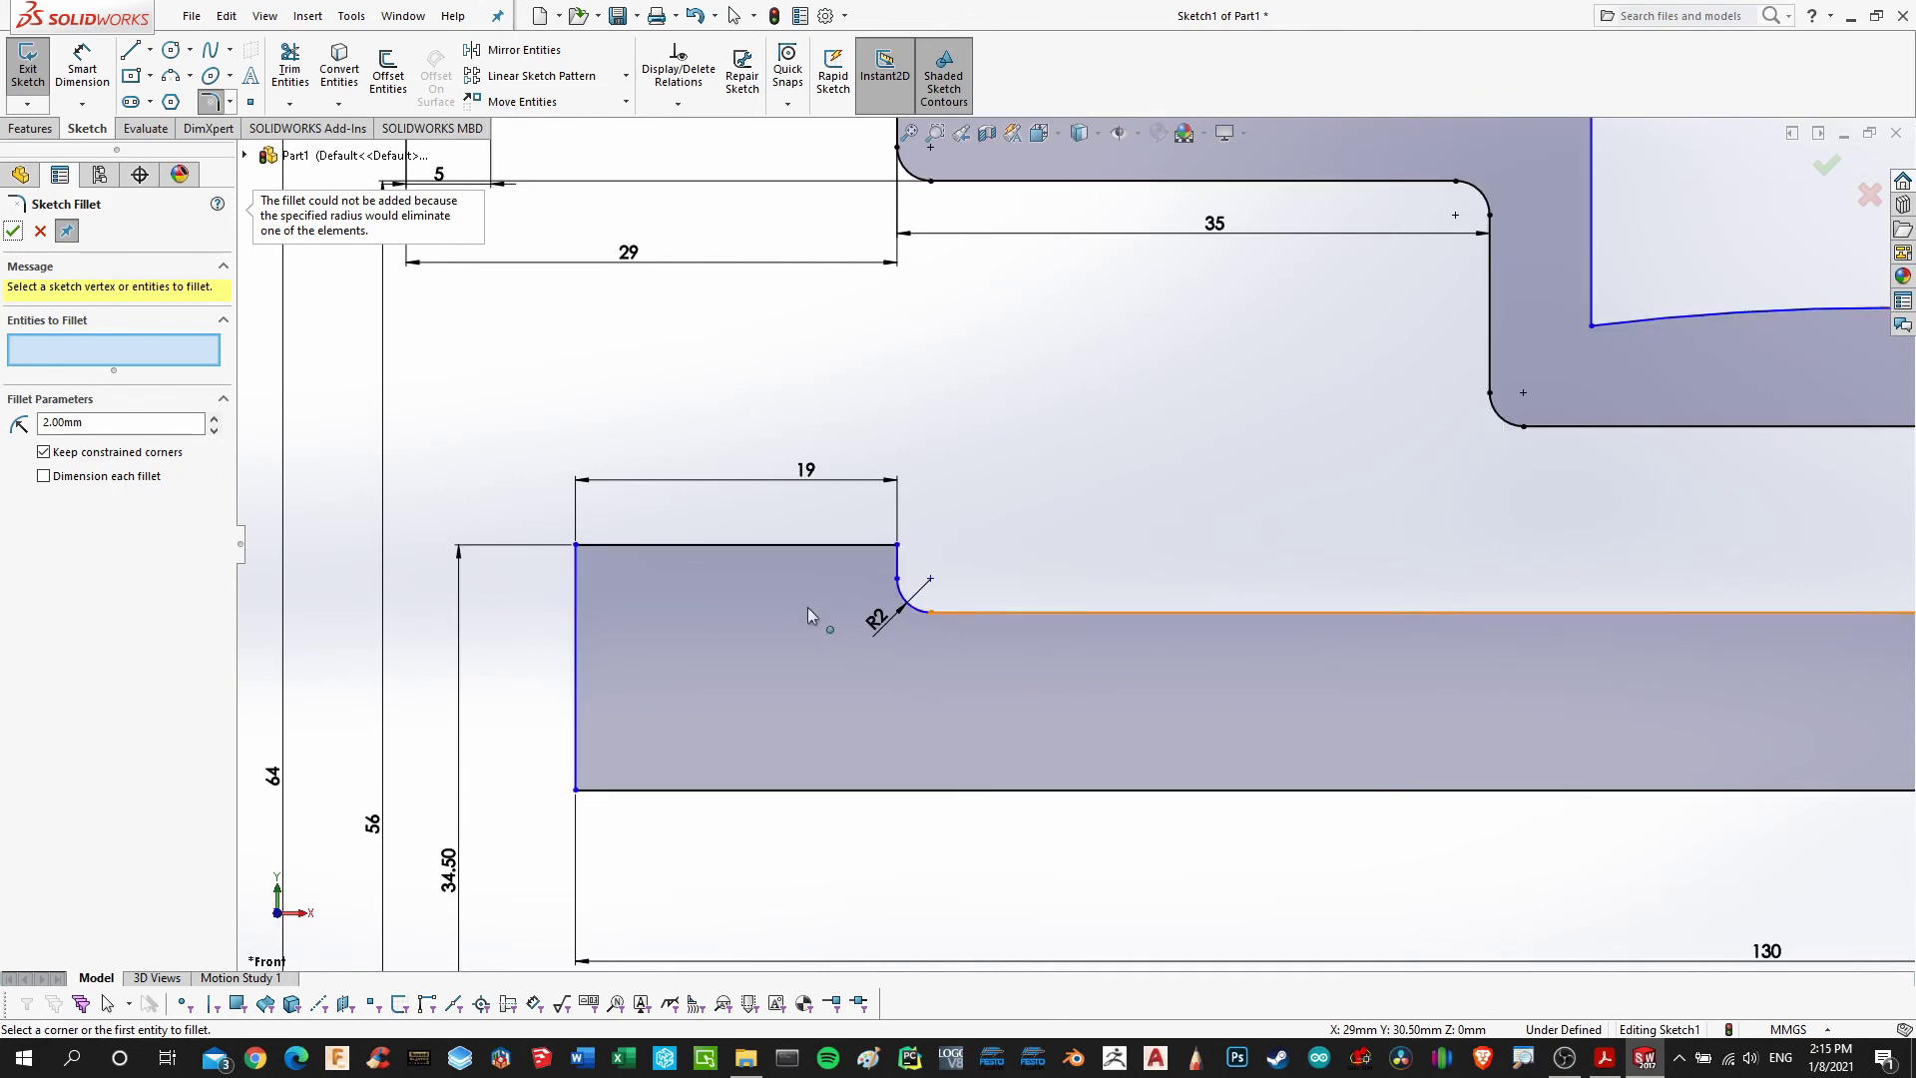
click(40, 231)
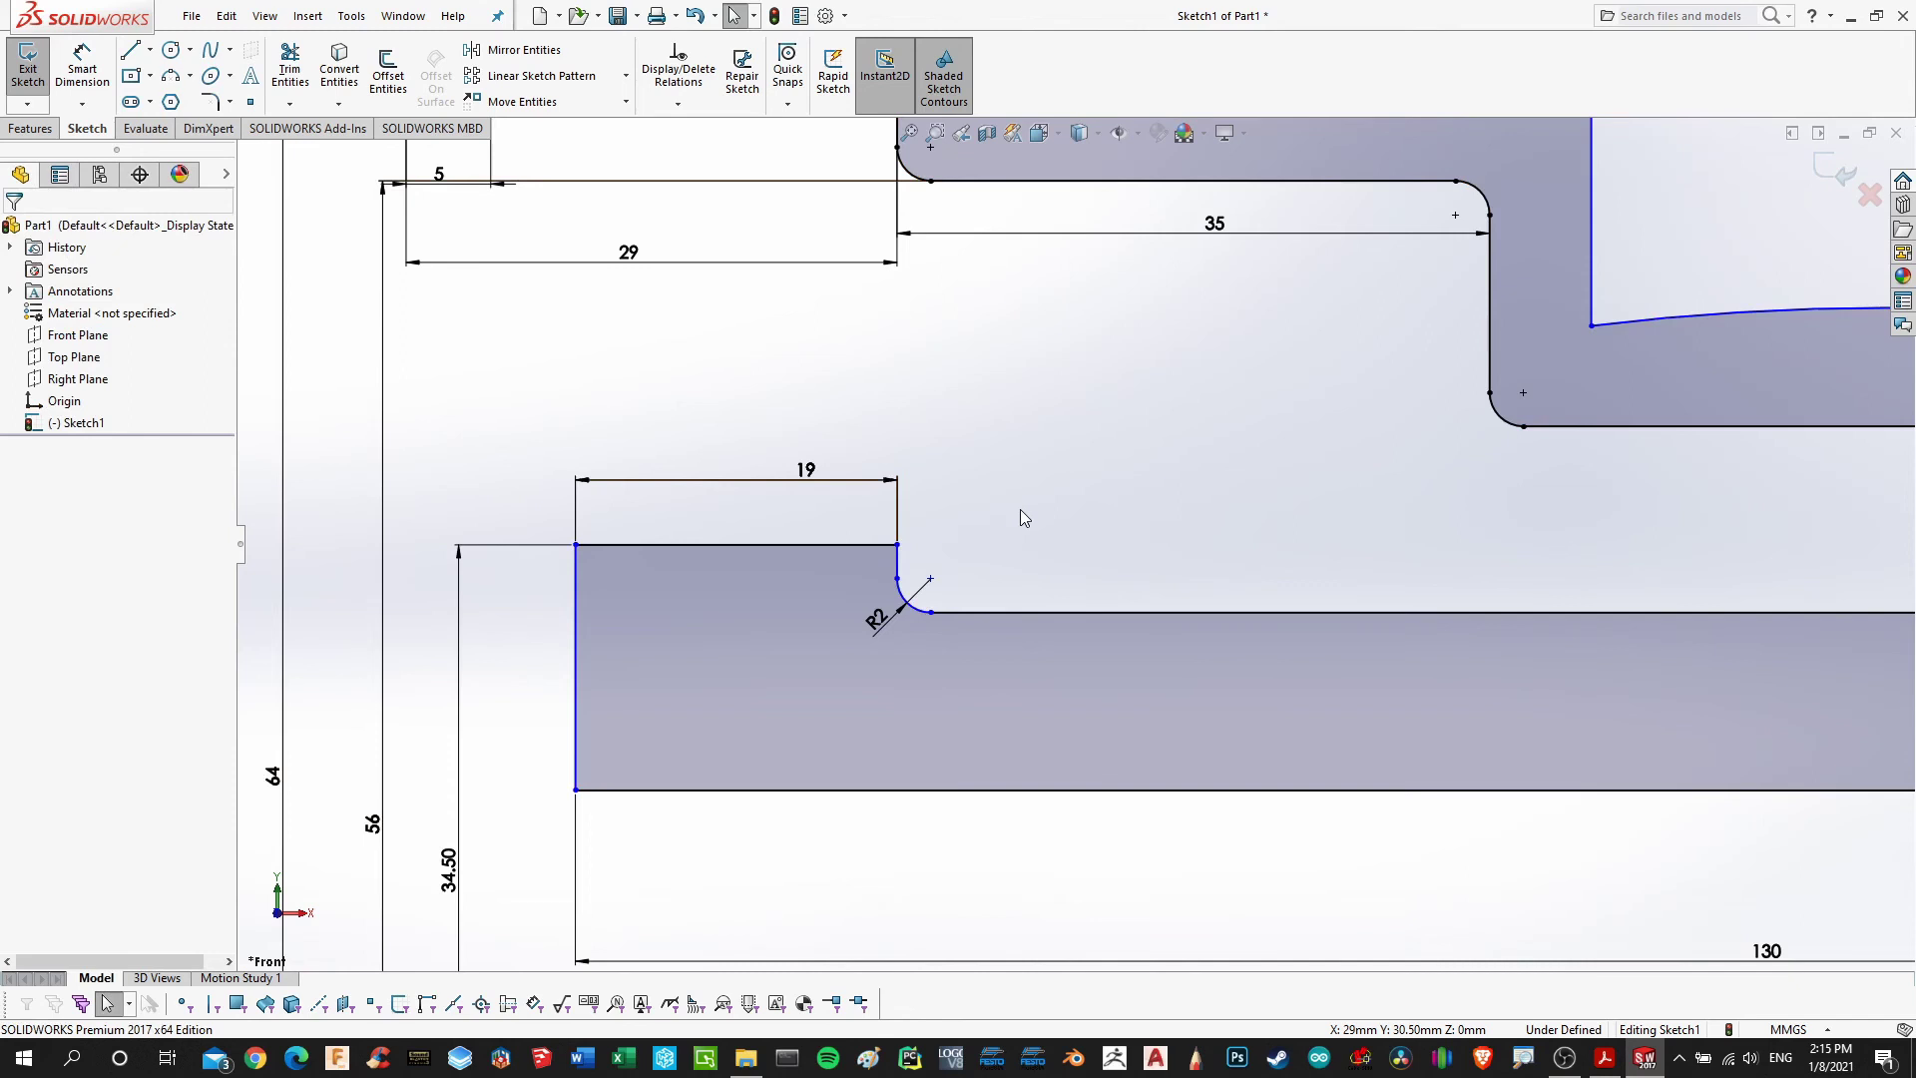
key(ctrl+z)
key(Escape)
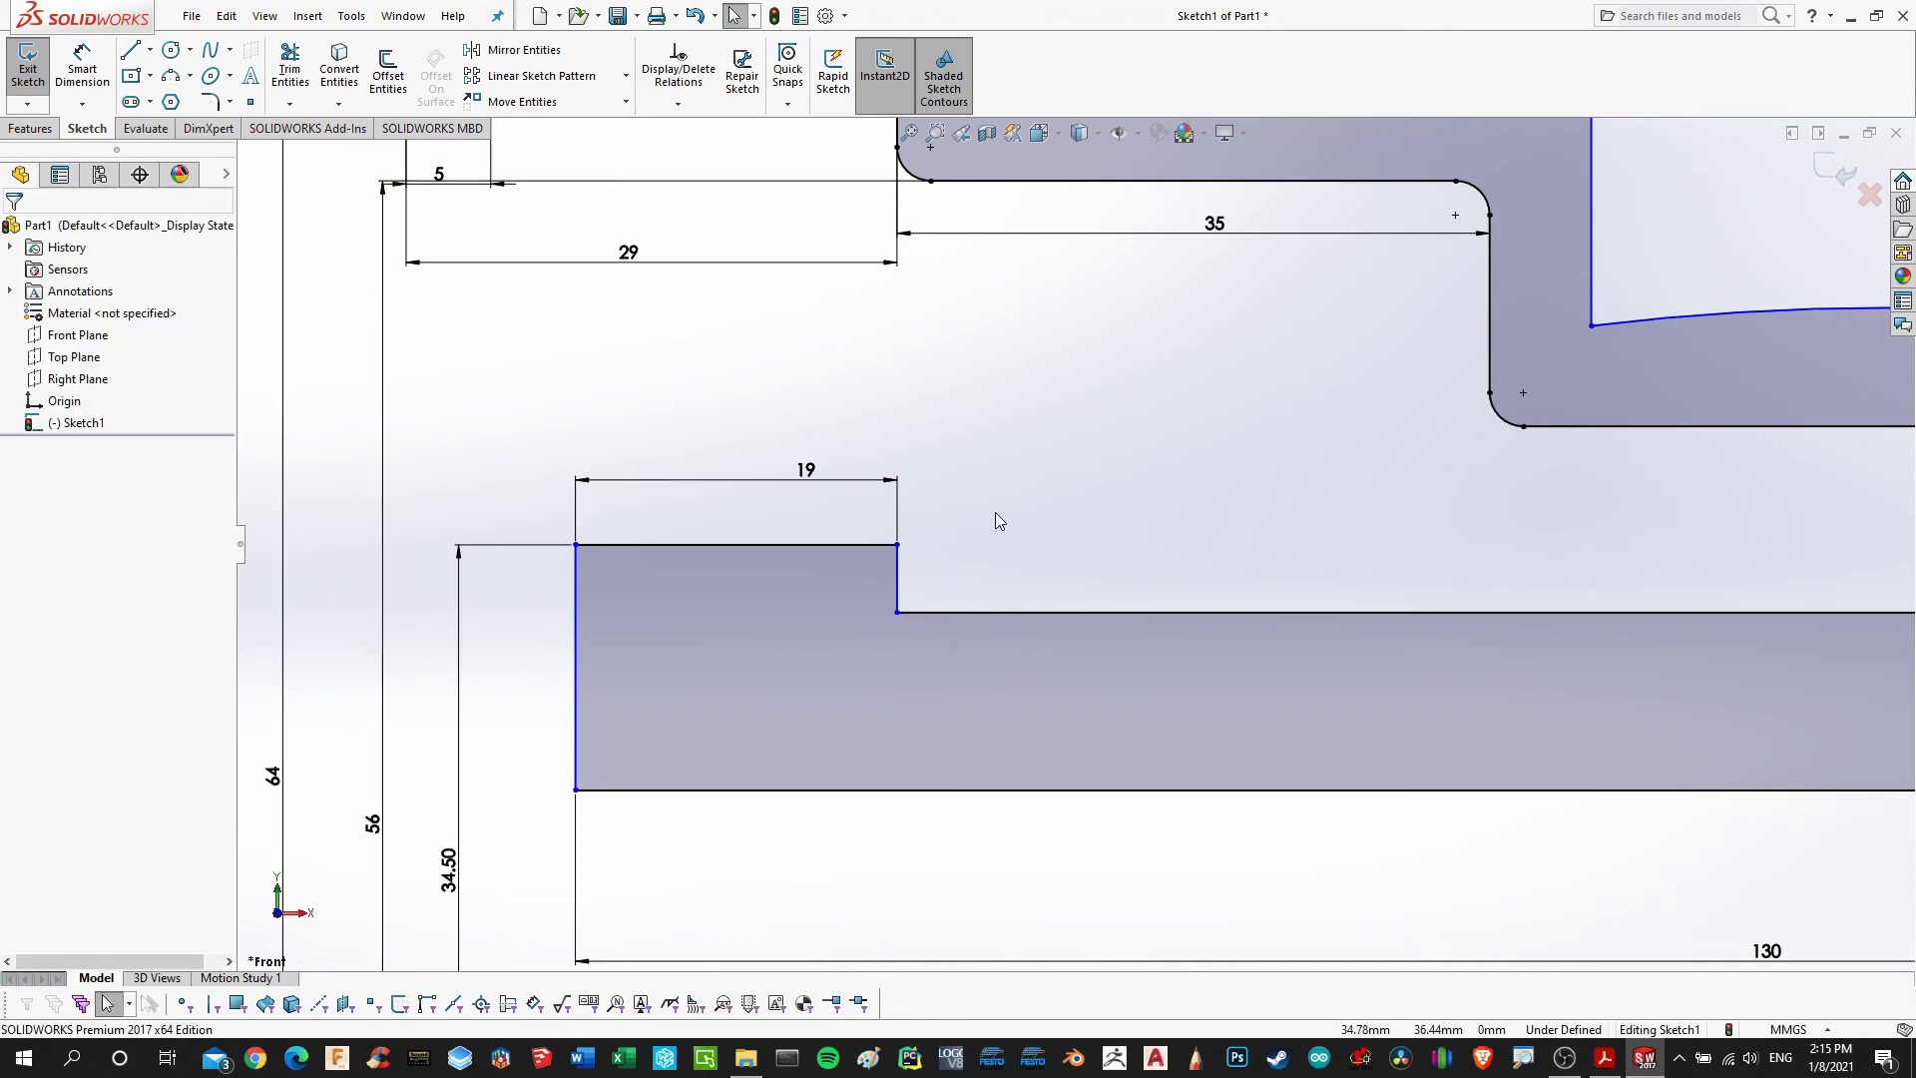
Sketch a circle above the hub's long edge beside the 19 mm shoulder and set its diameter to 8 mm
click(170, 55)
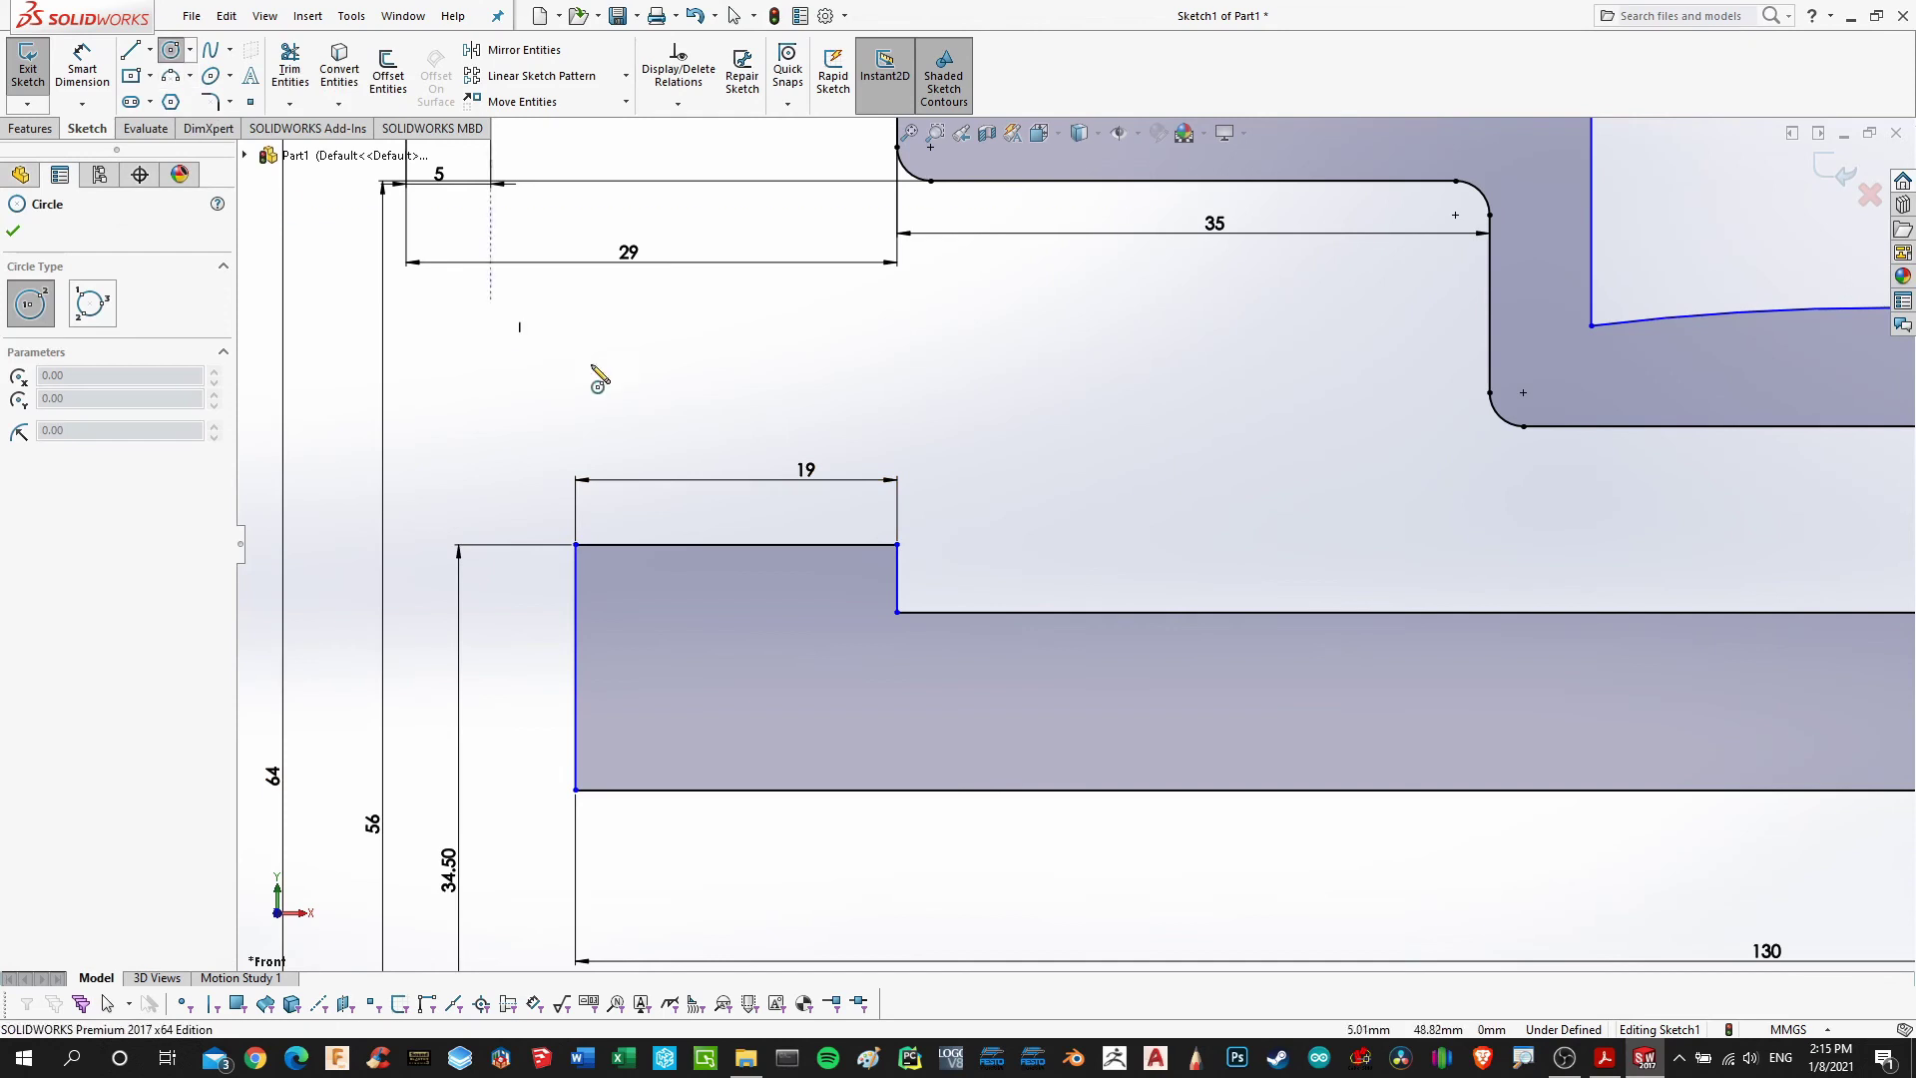
click(1072, 563)
click(1104, 585)
key(Escape)
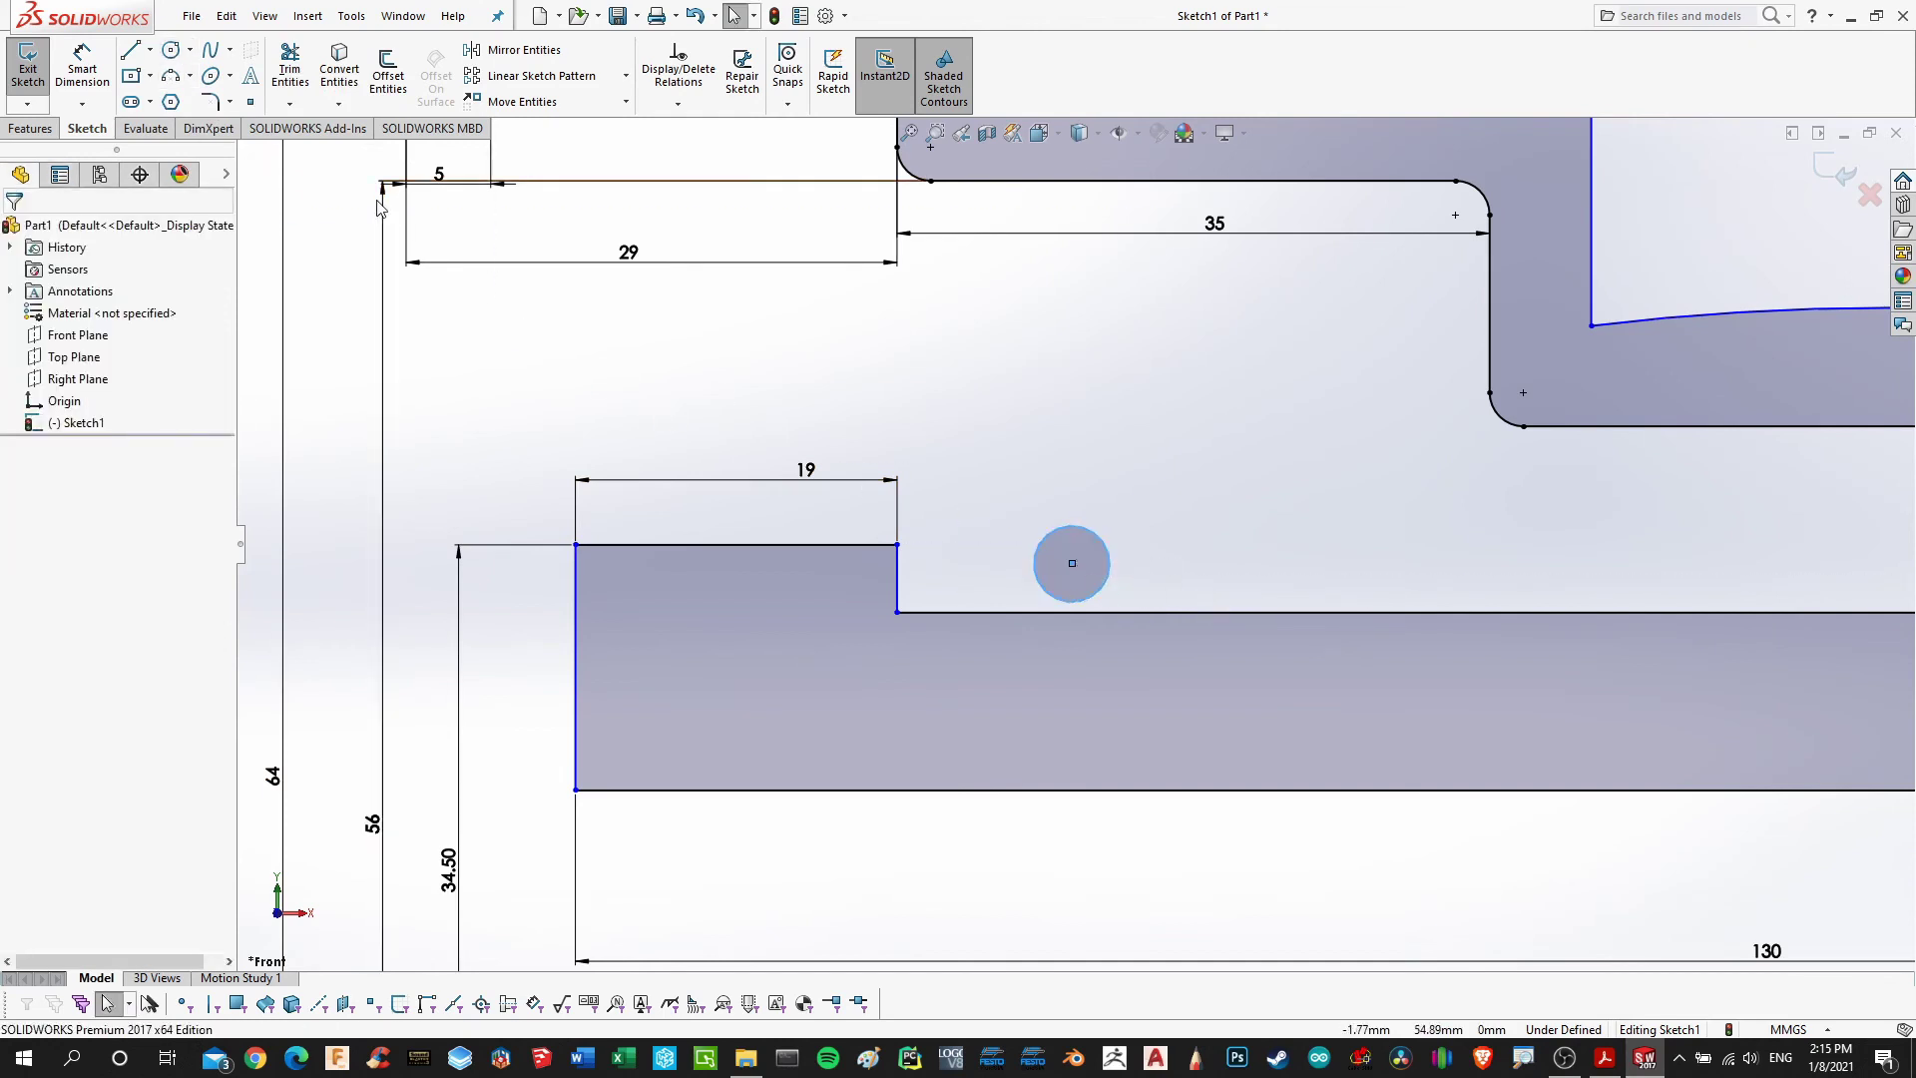
click(82, 70)
click(1098, 536)
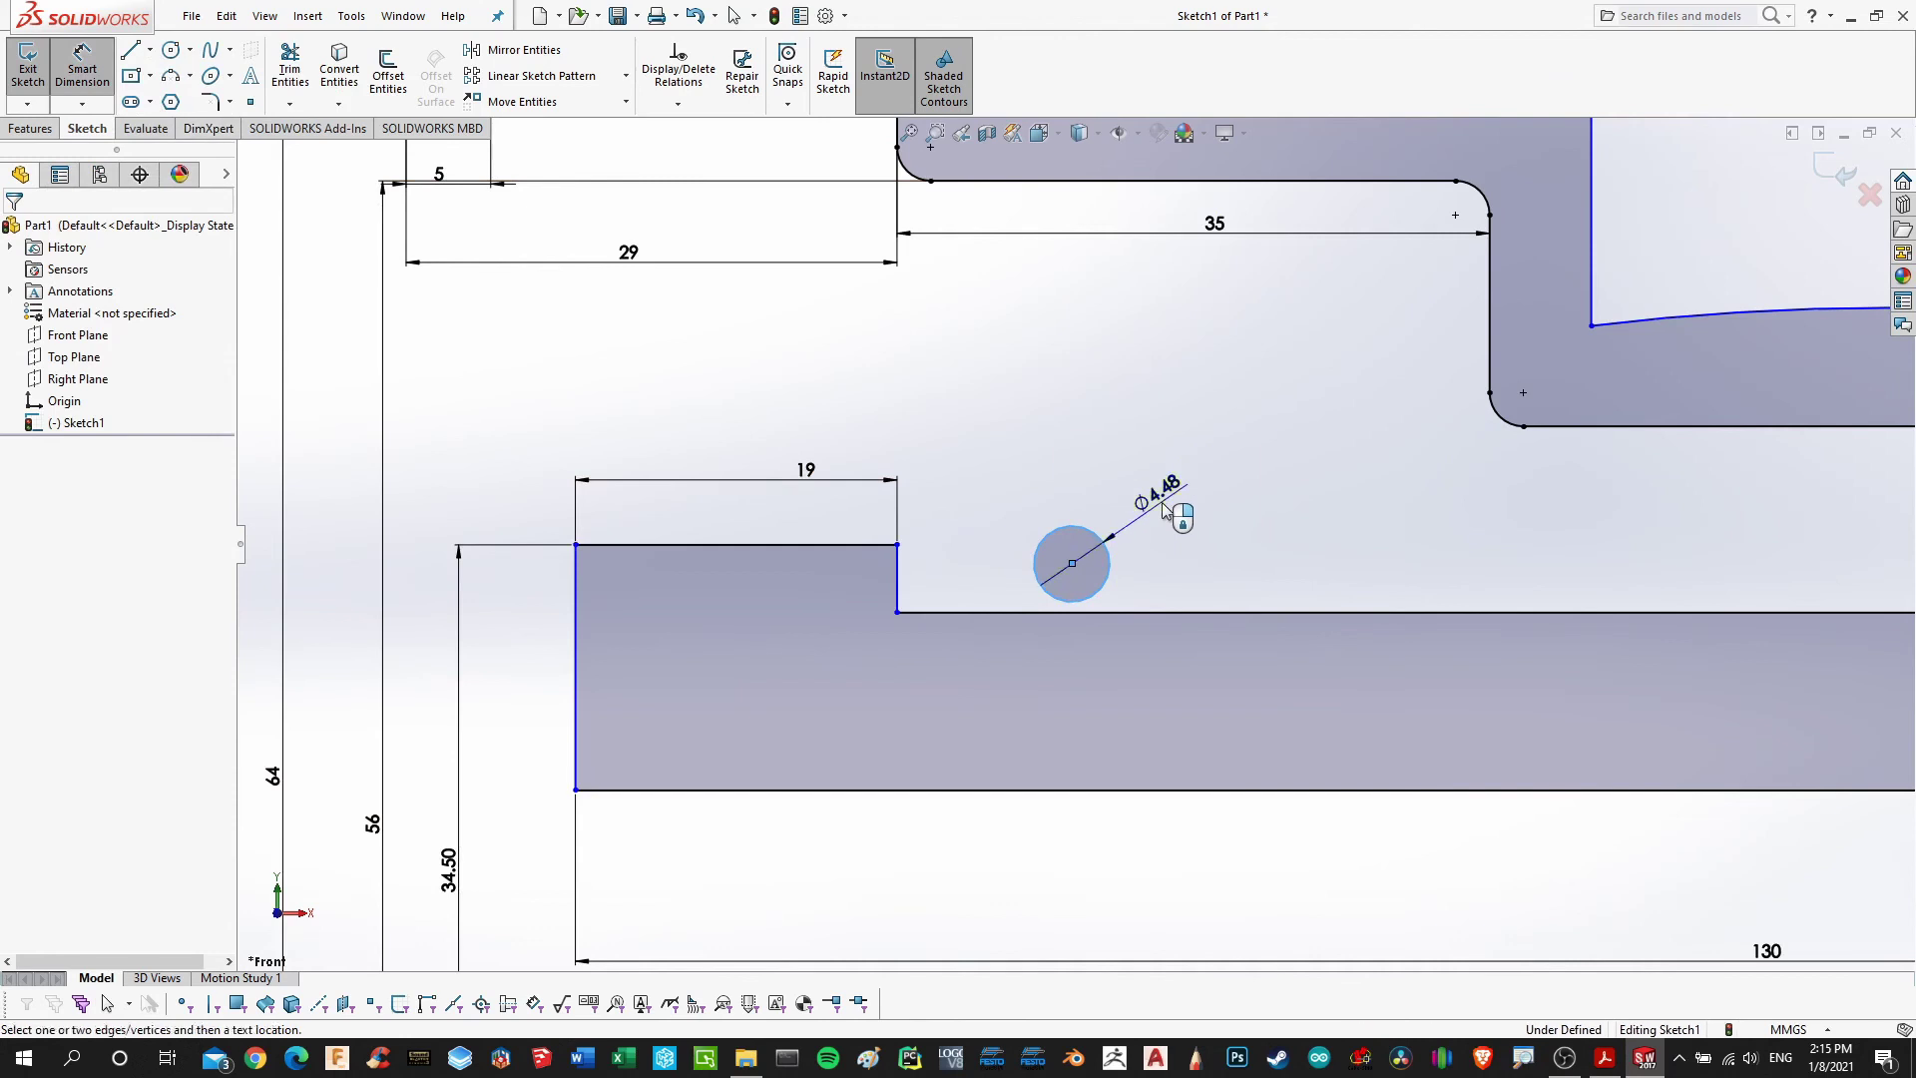
click(1163, 509)
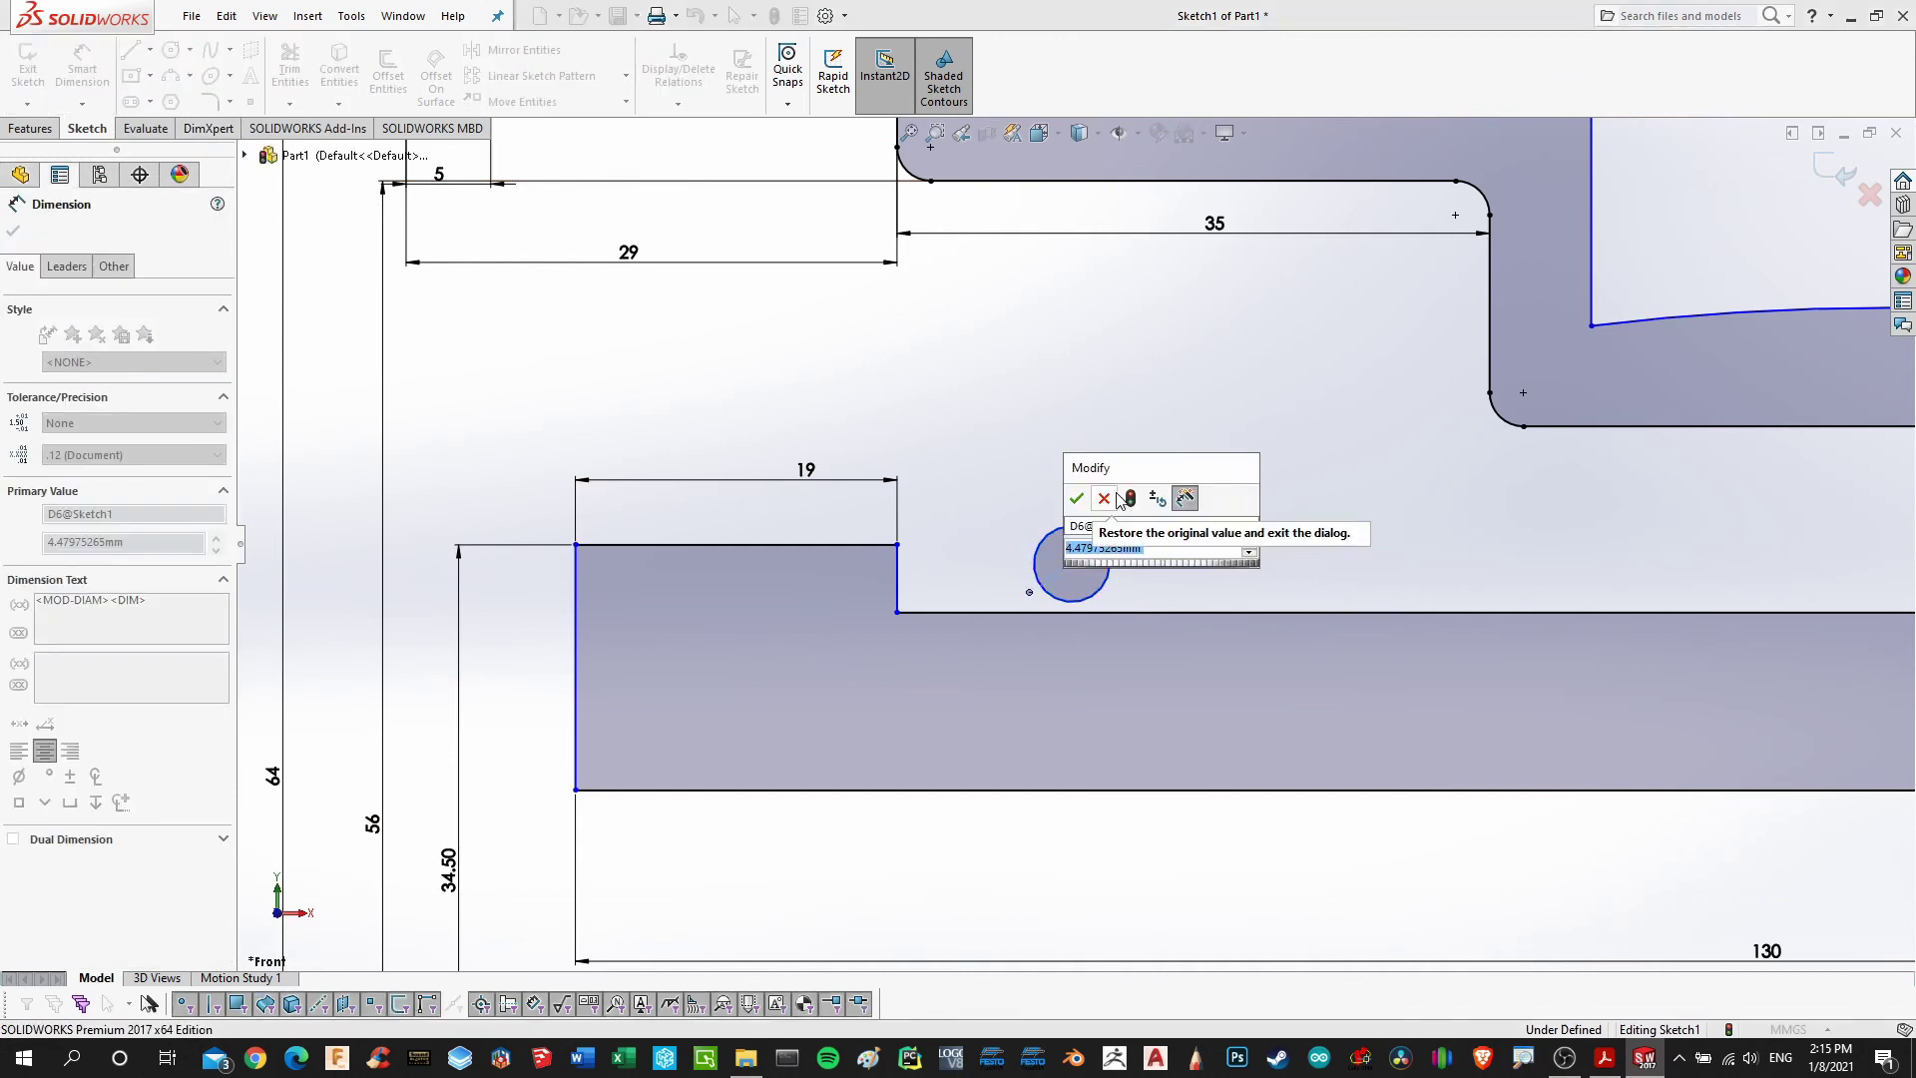
text(8)
key(Return)
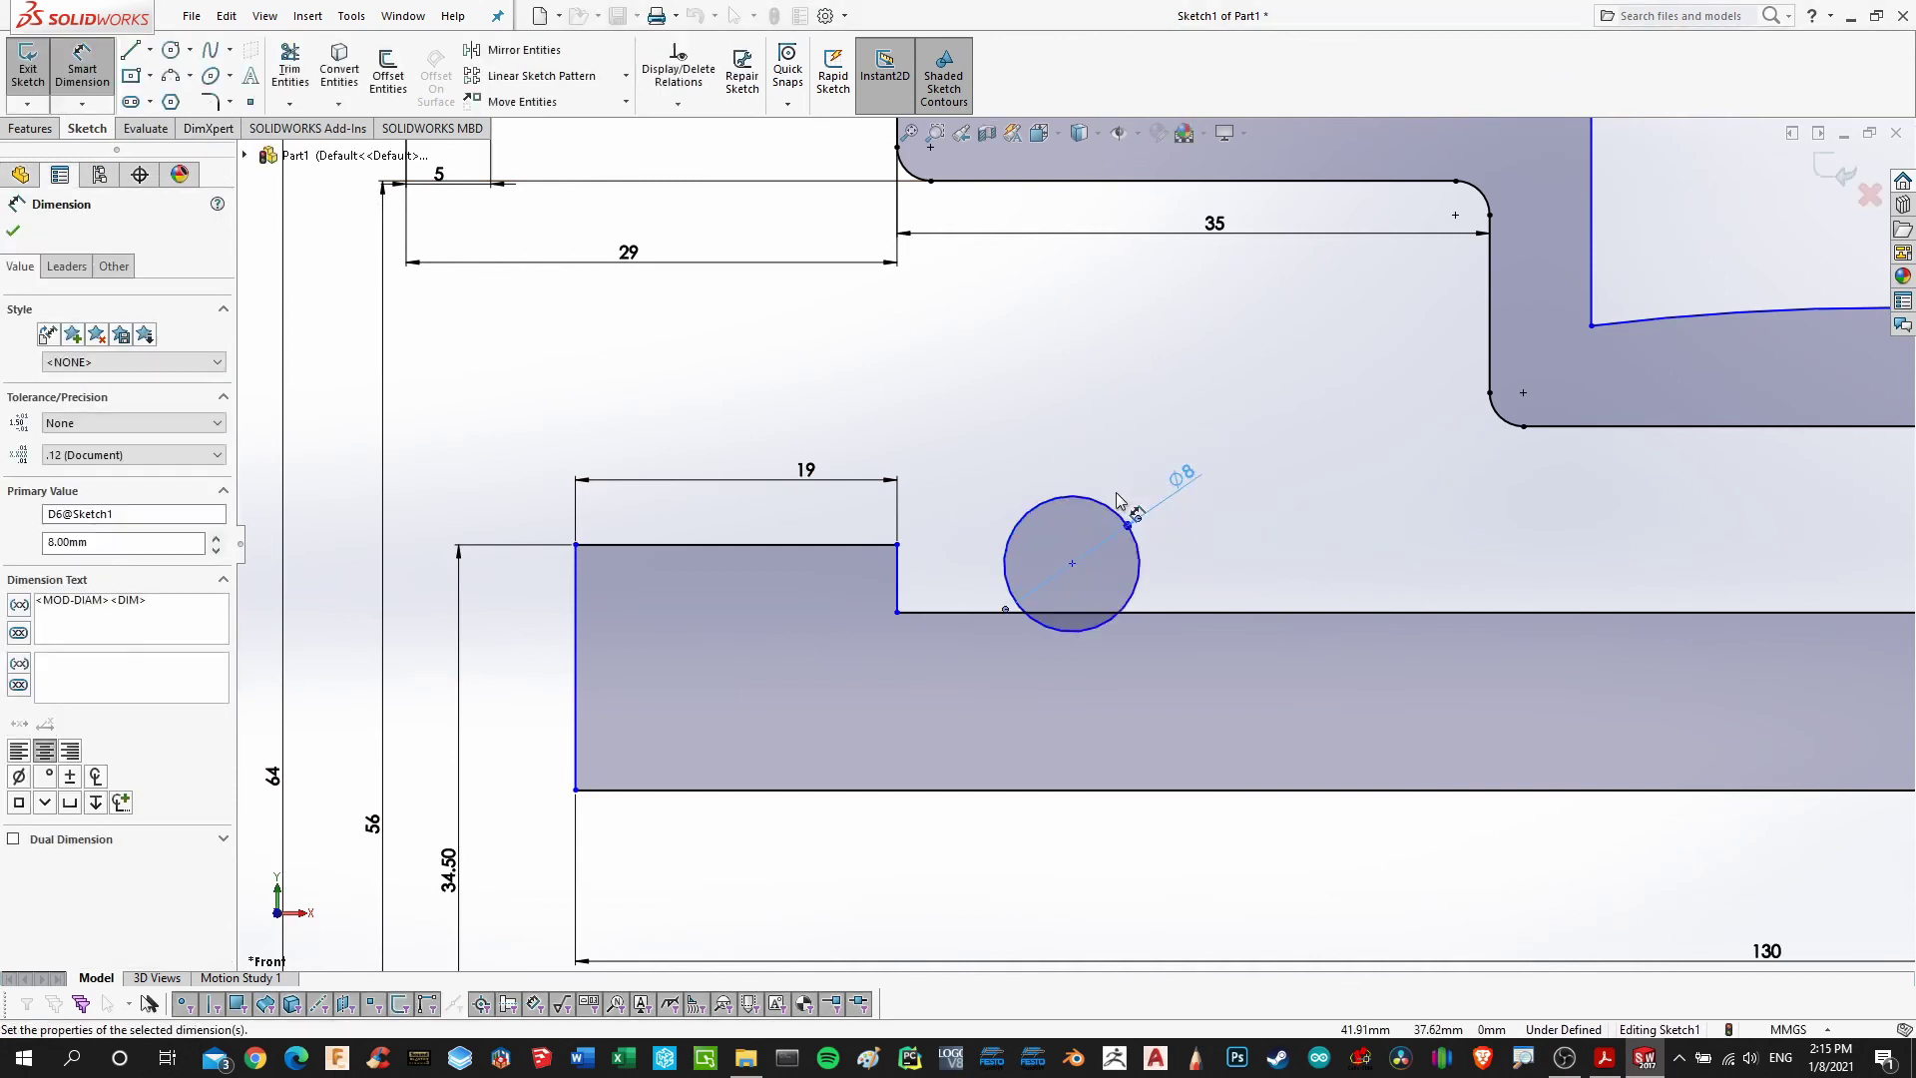
key(Escape)
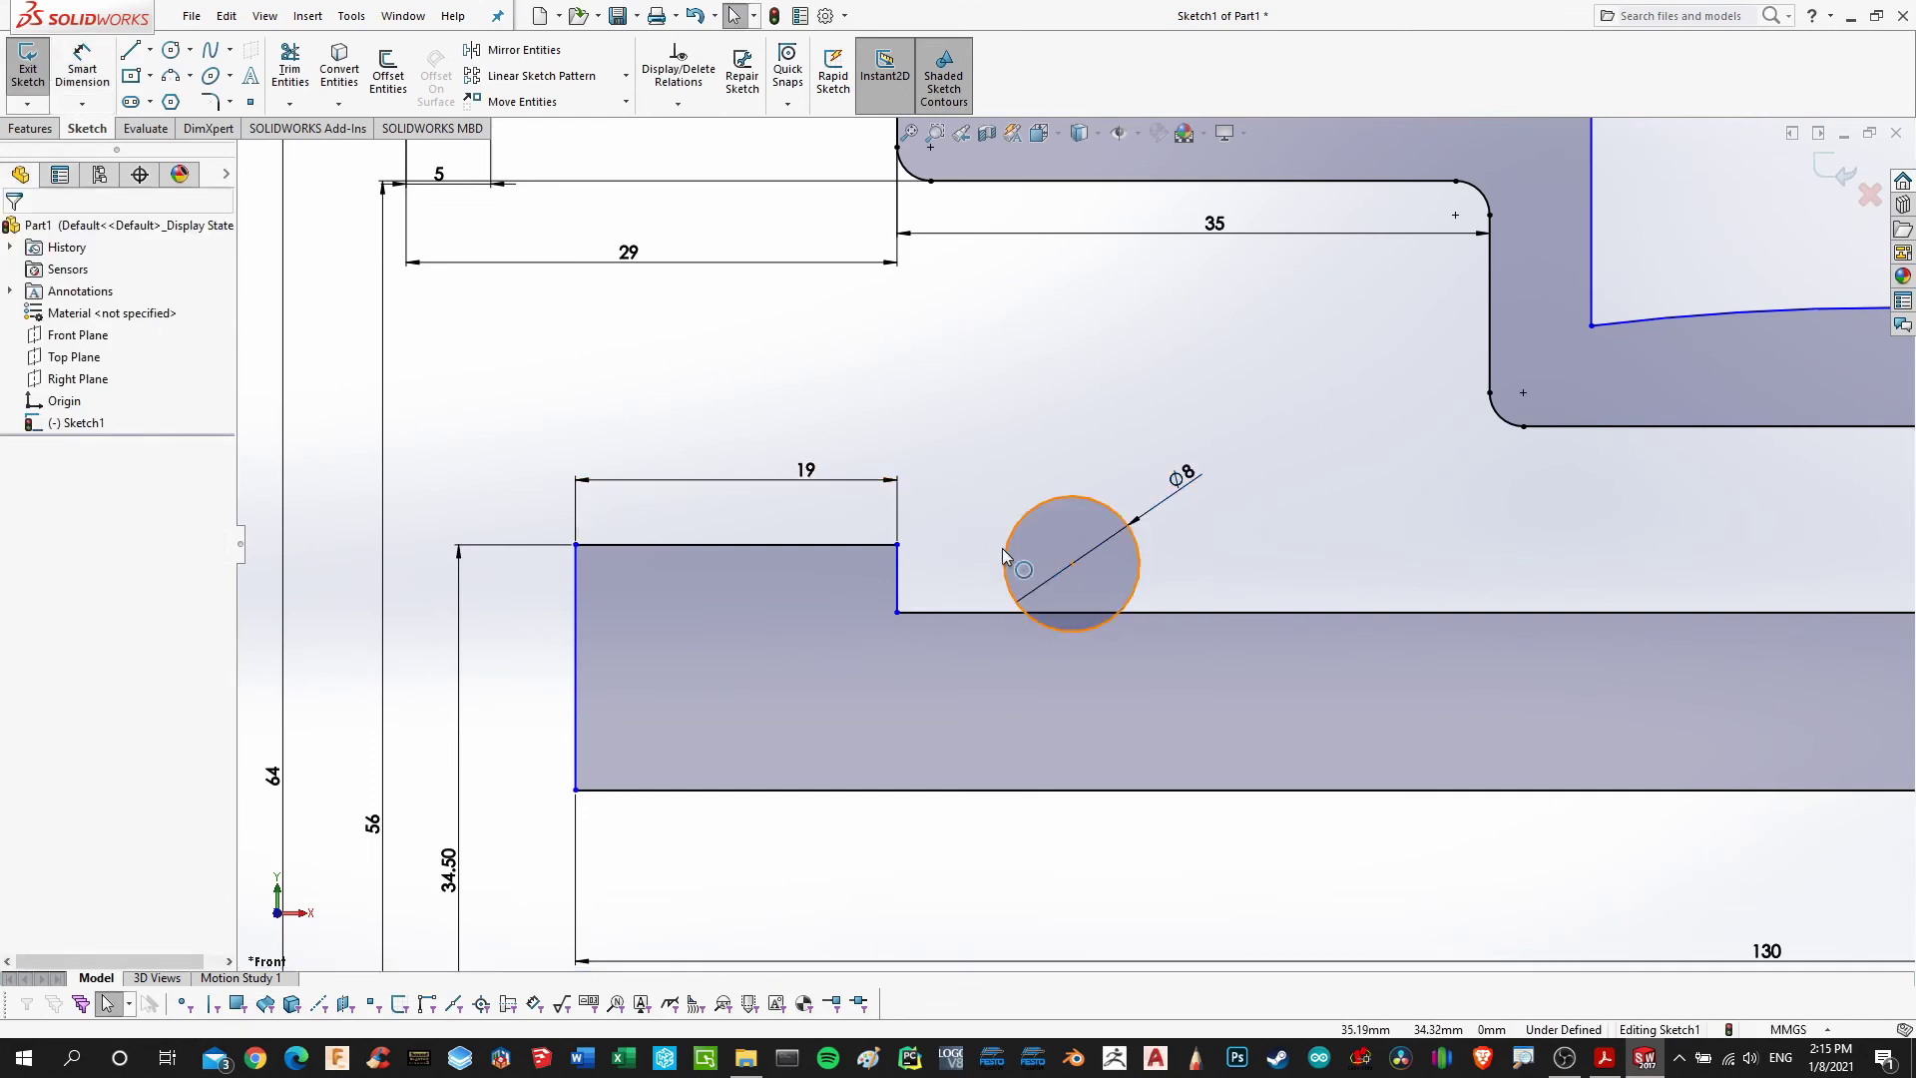
click(1004, 549)
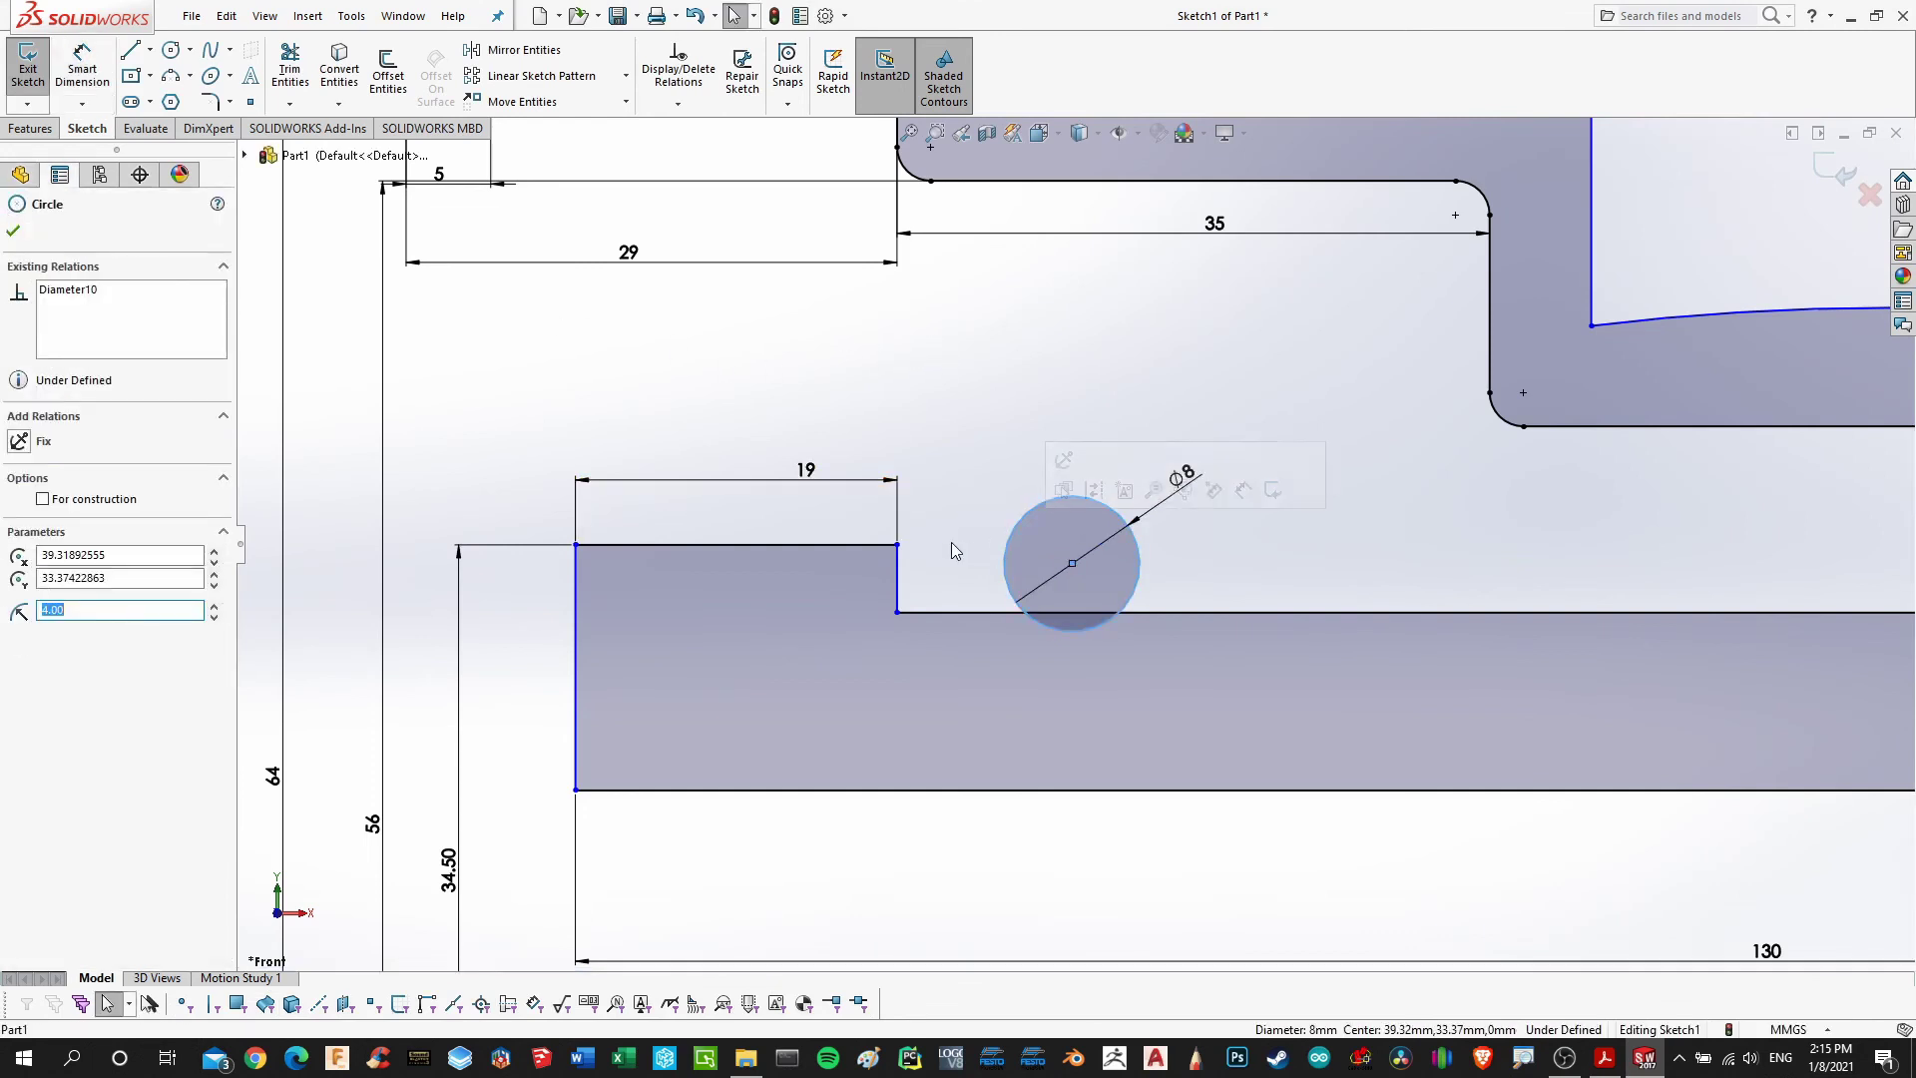
ctrl+click(896, 545)
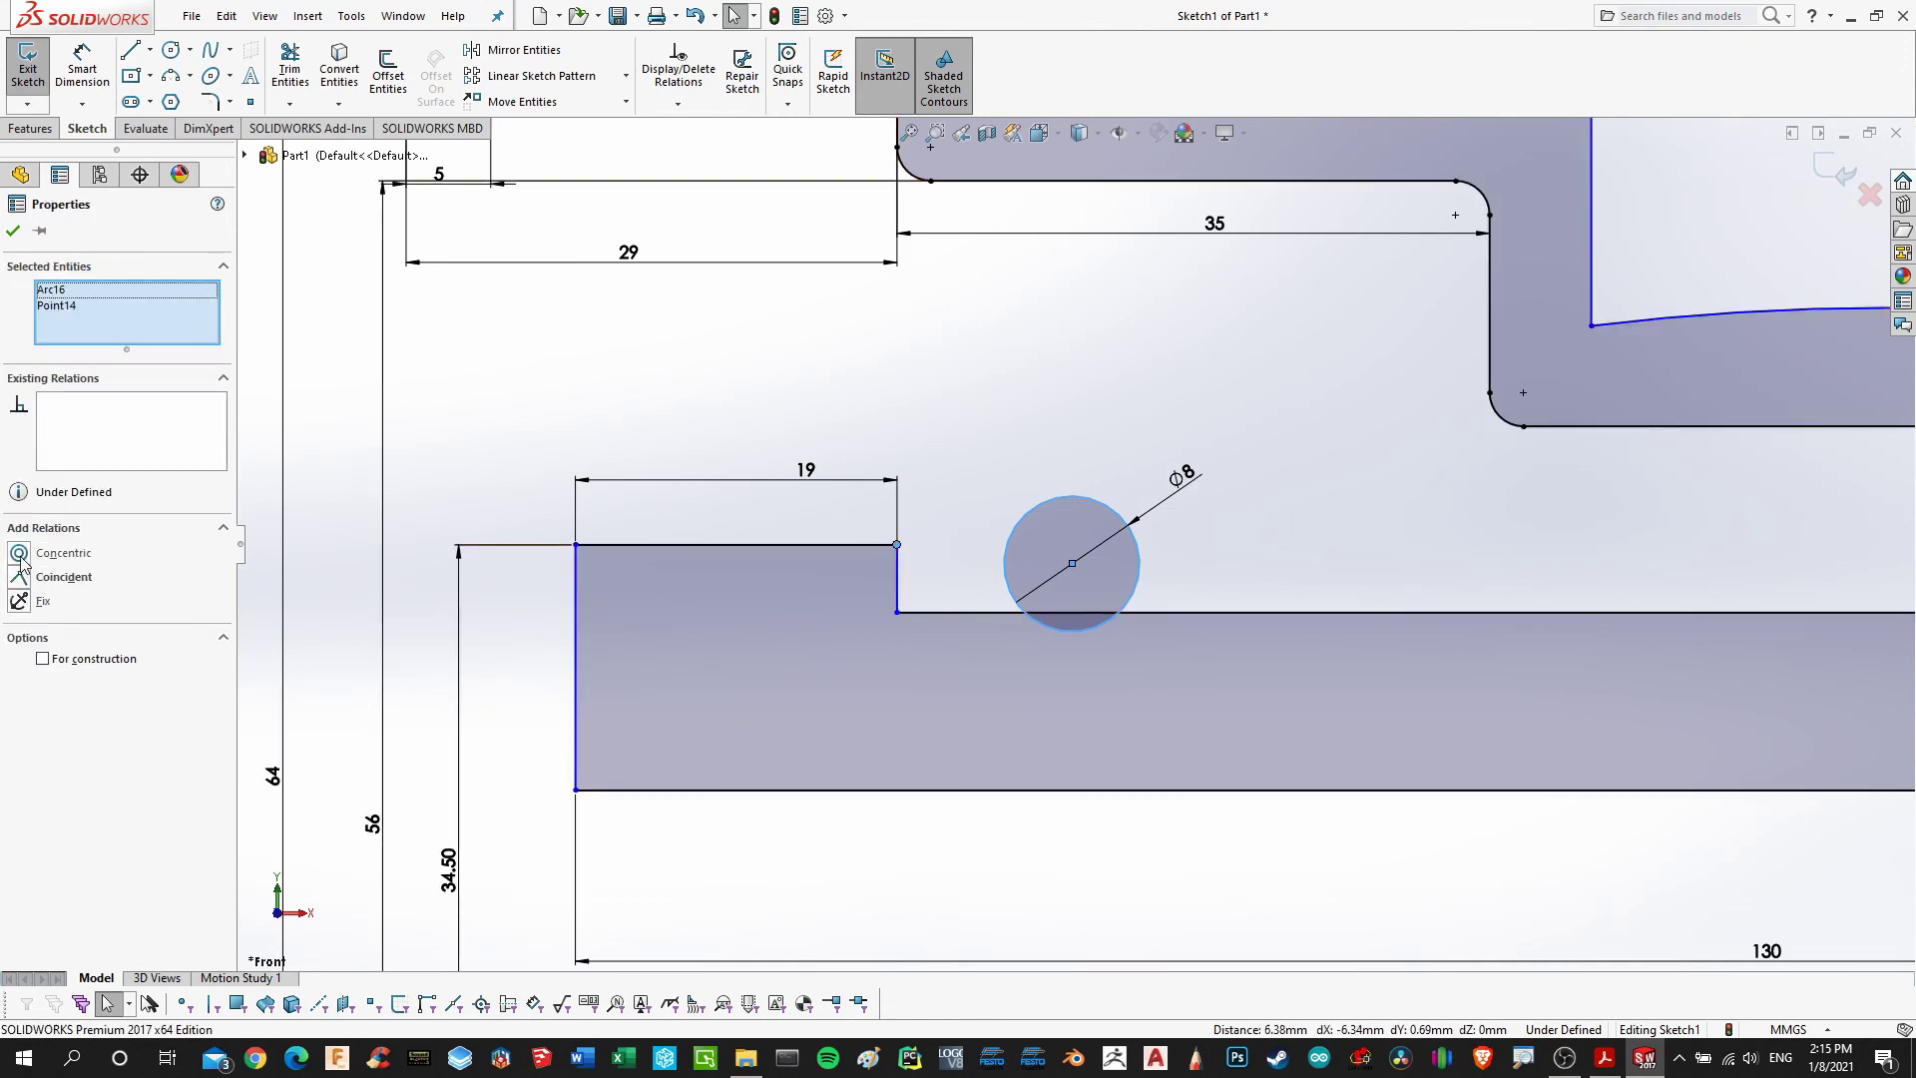
key(Escape)
Make the 8 mm circle tangent to the shoulder's short vertical edge and to the hub's long horizontal edge
click(998, 566)
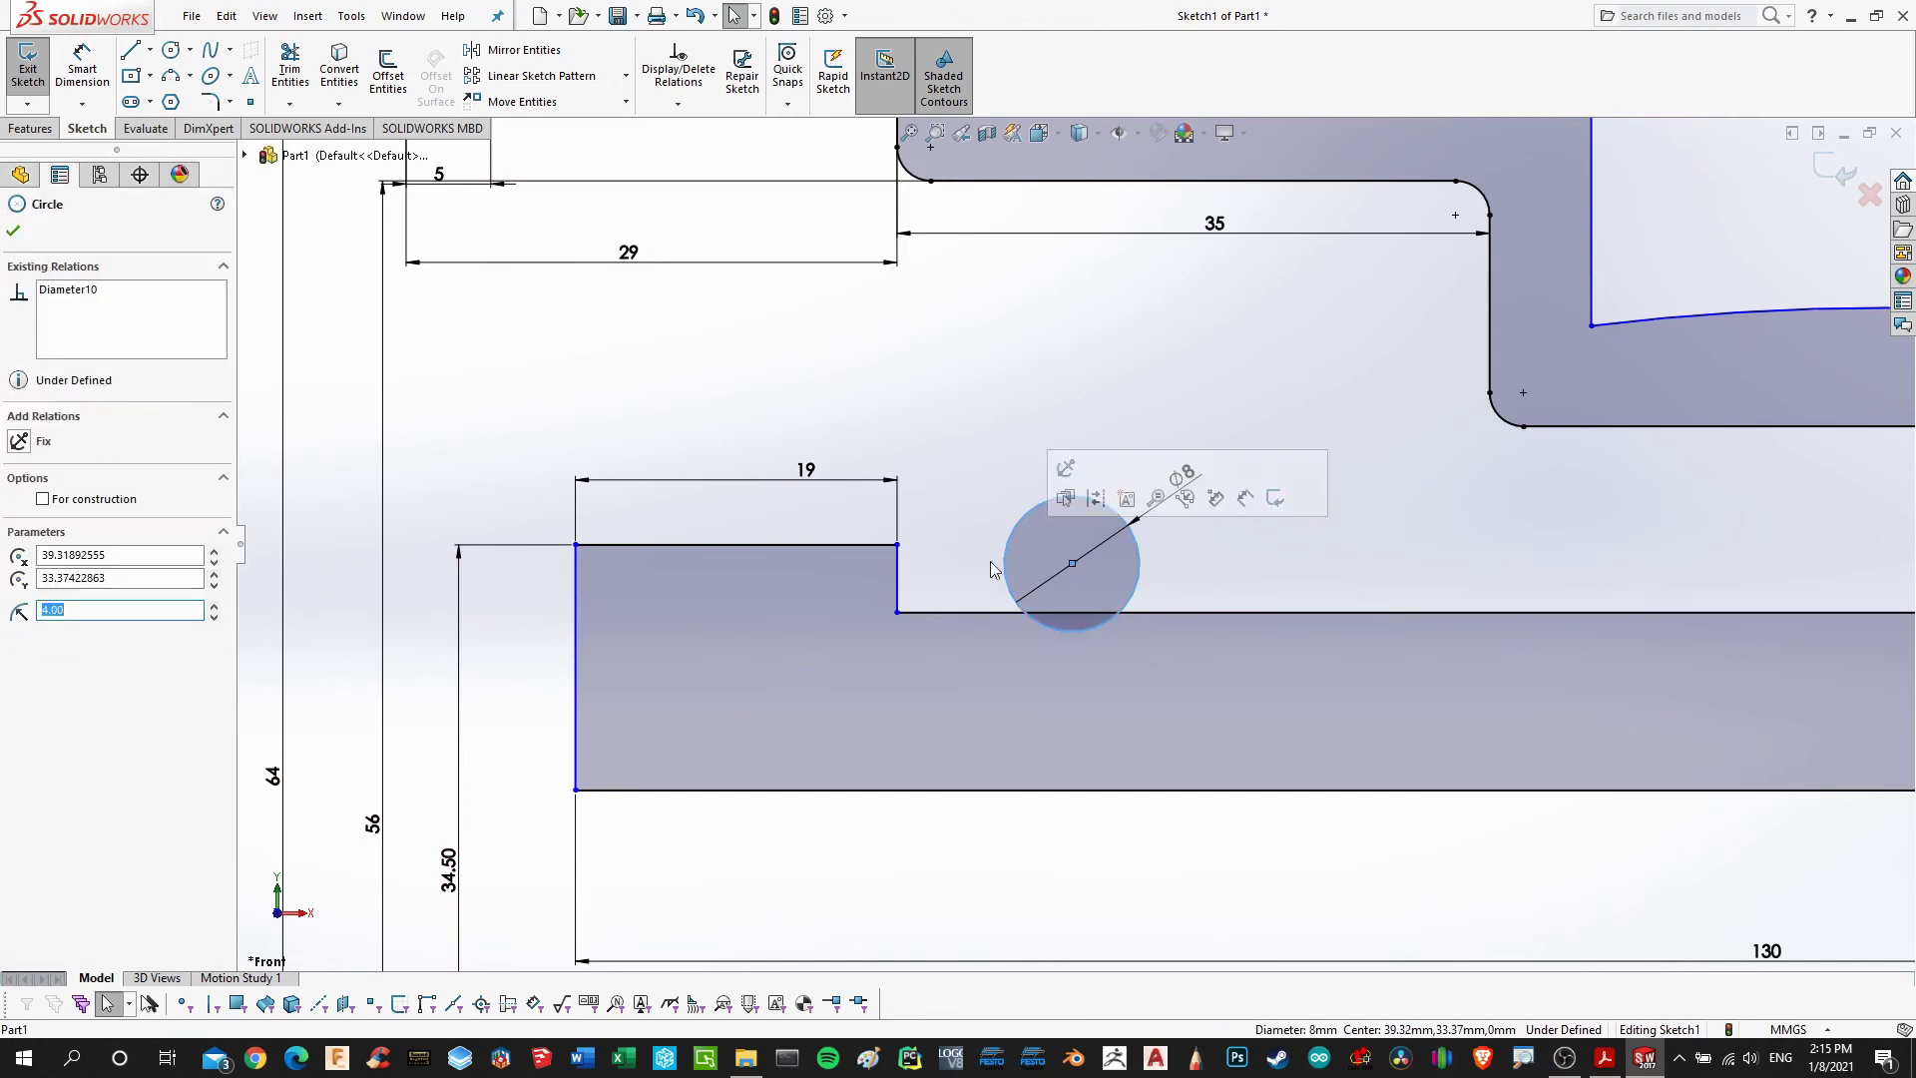
ctrl+click(897, 574)
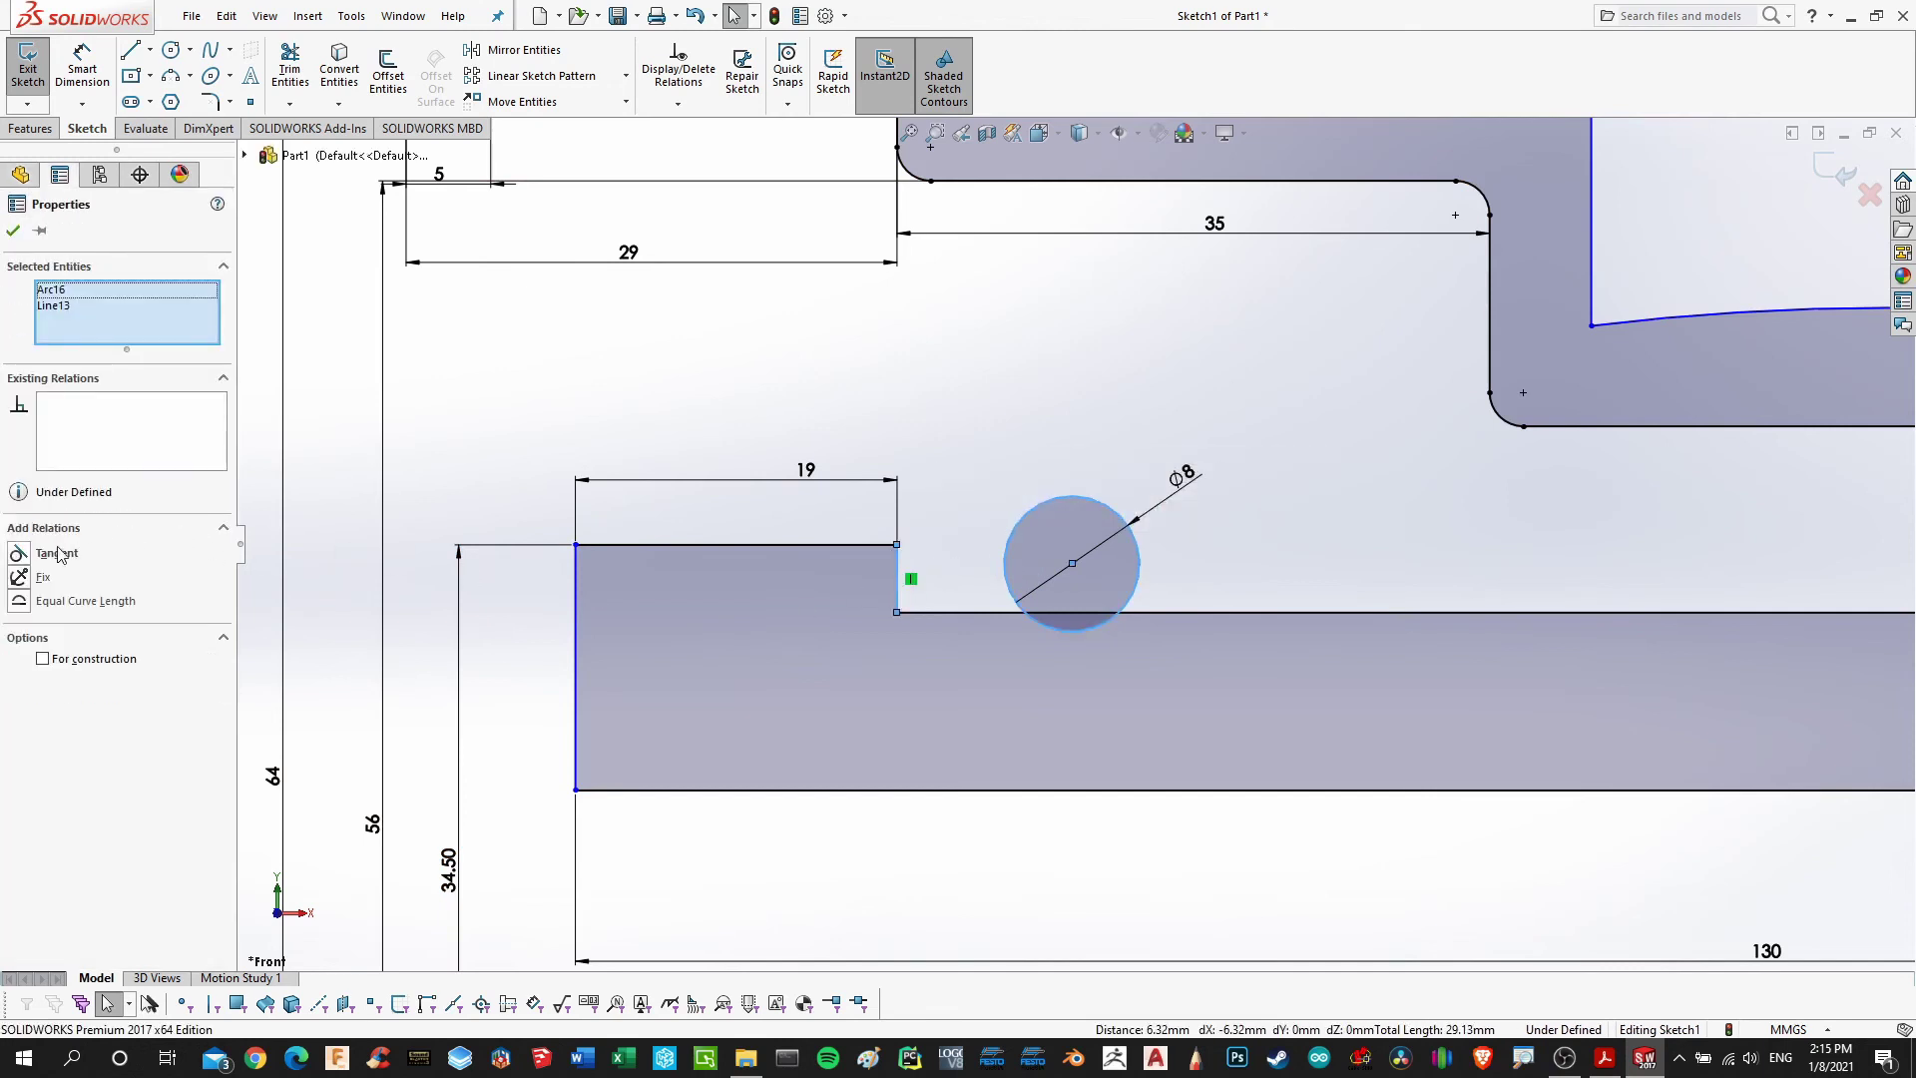
click(58, 552)
click(13, 231)
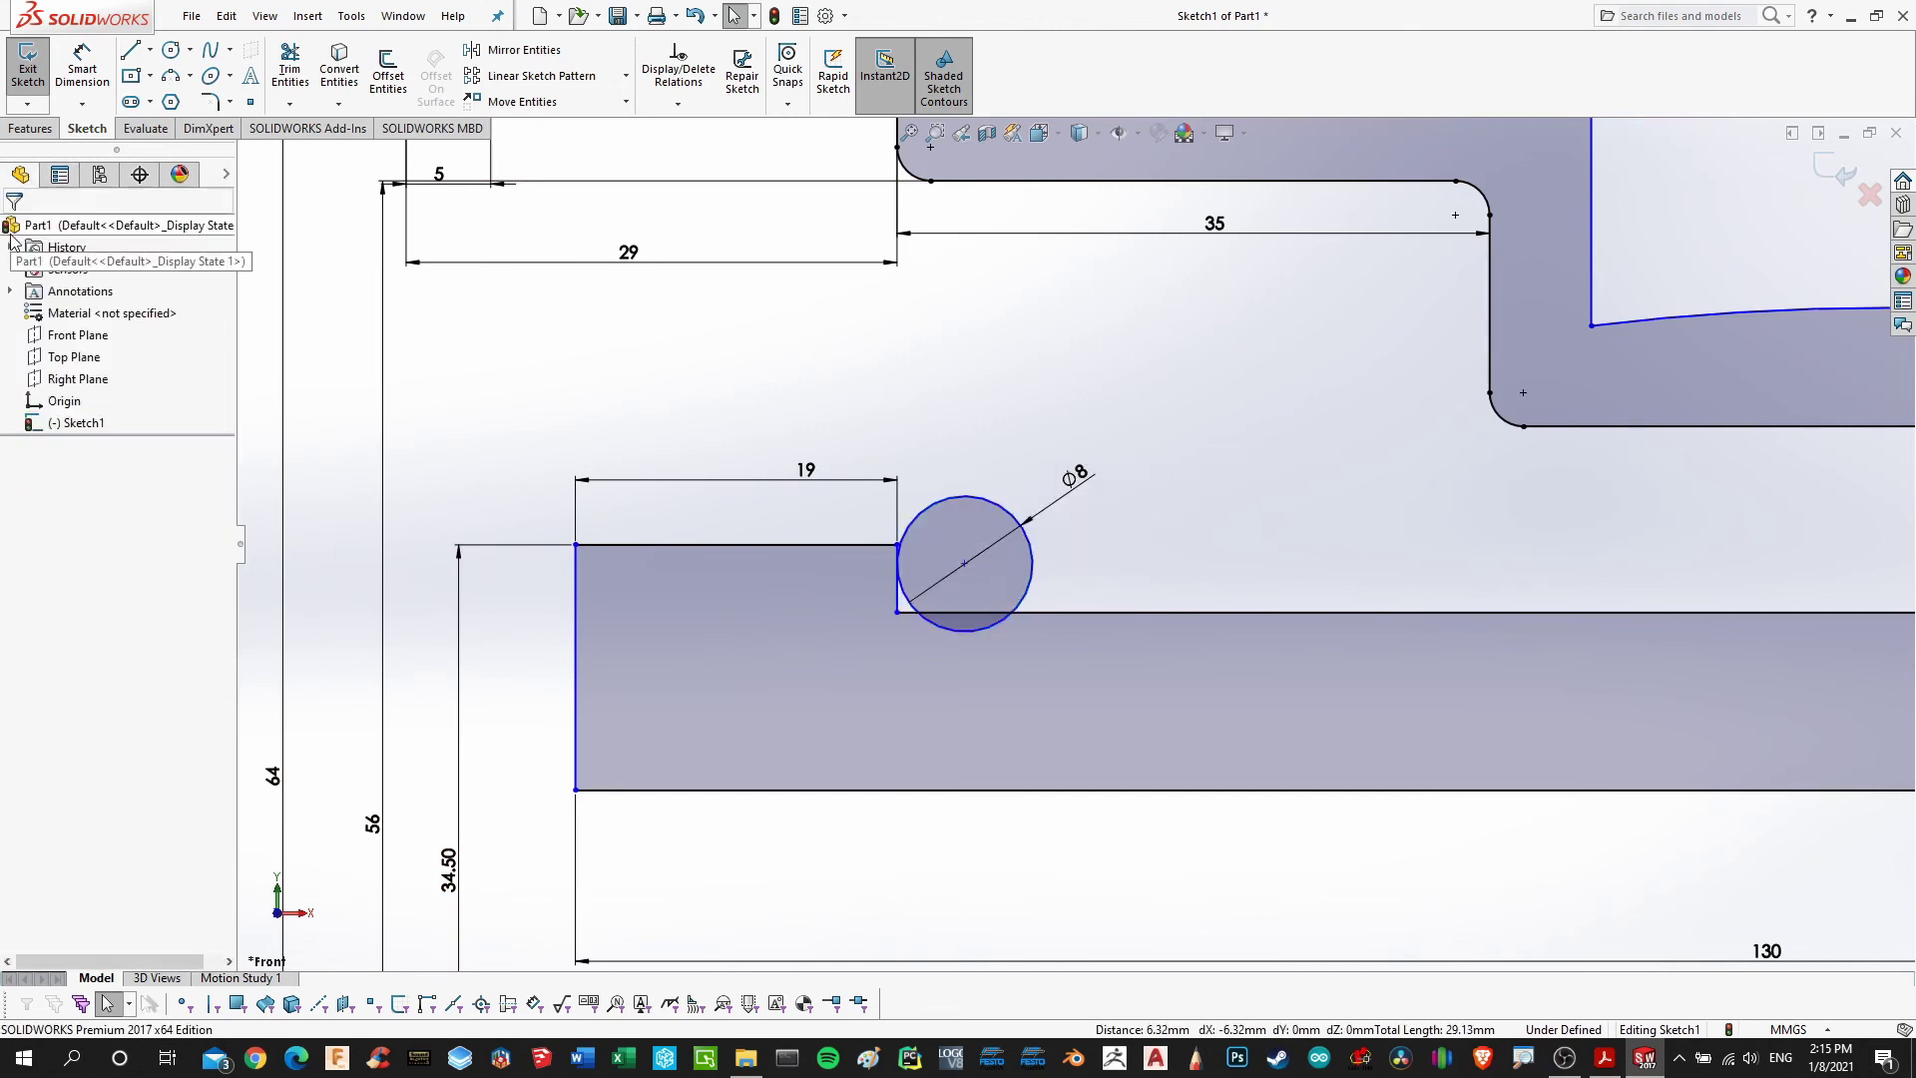
click(1032, 564)
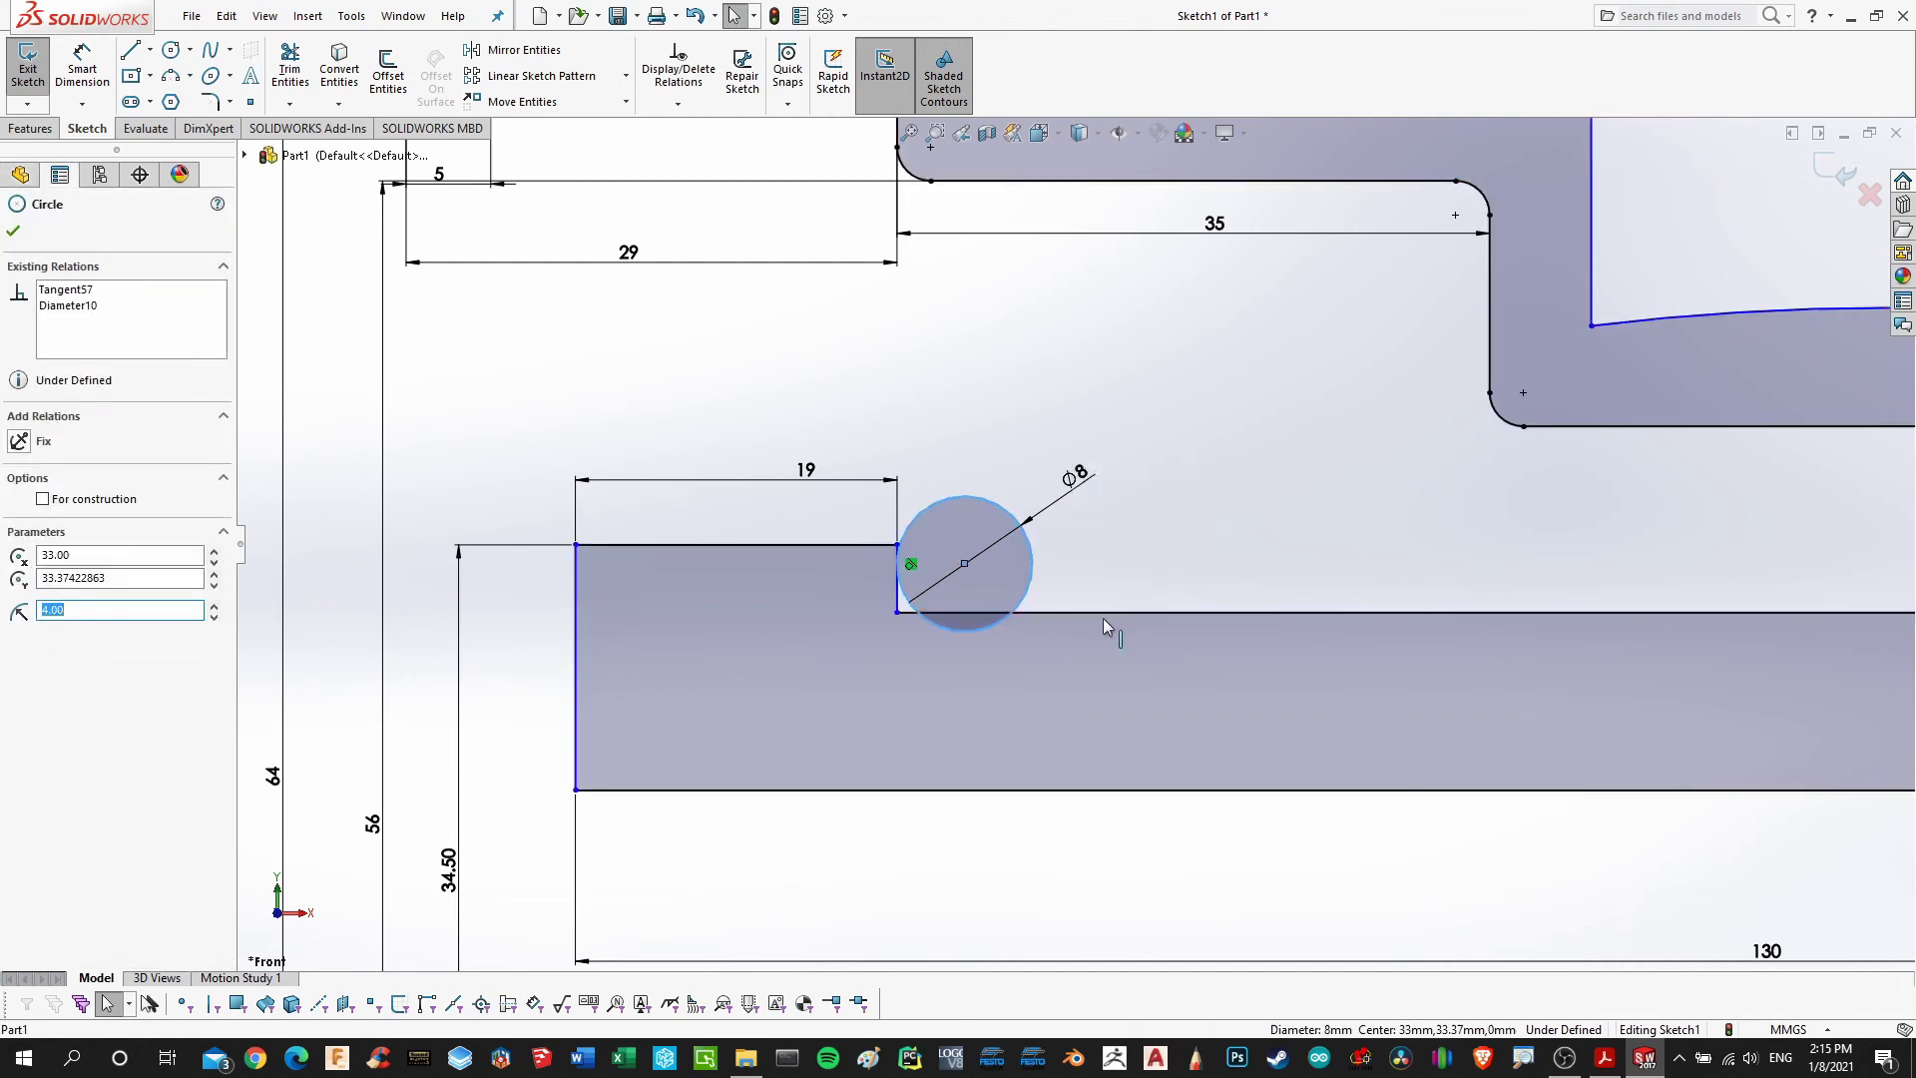
ctrl+click(1085, 614)
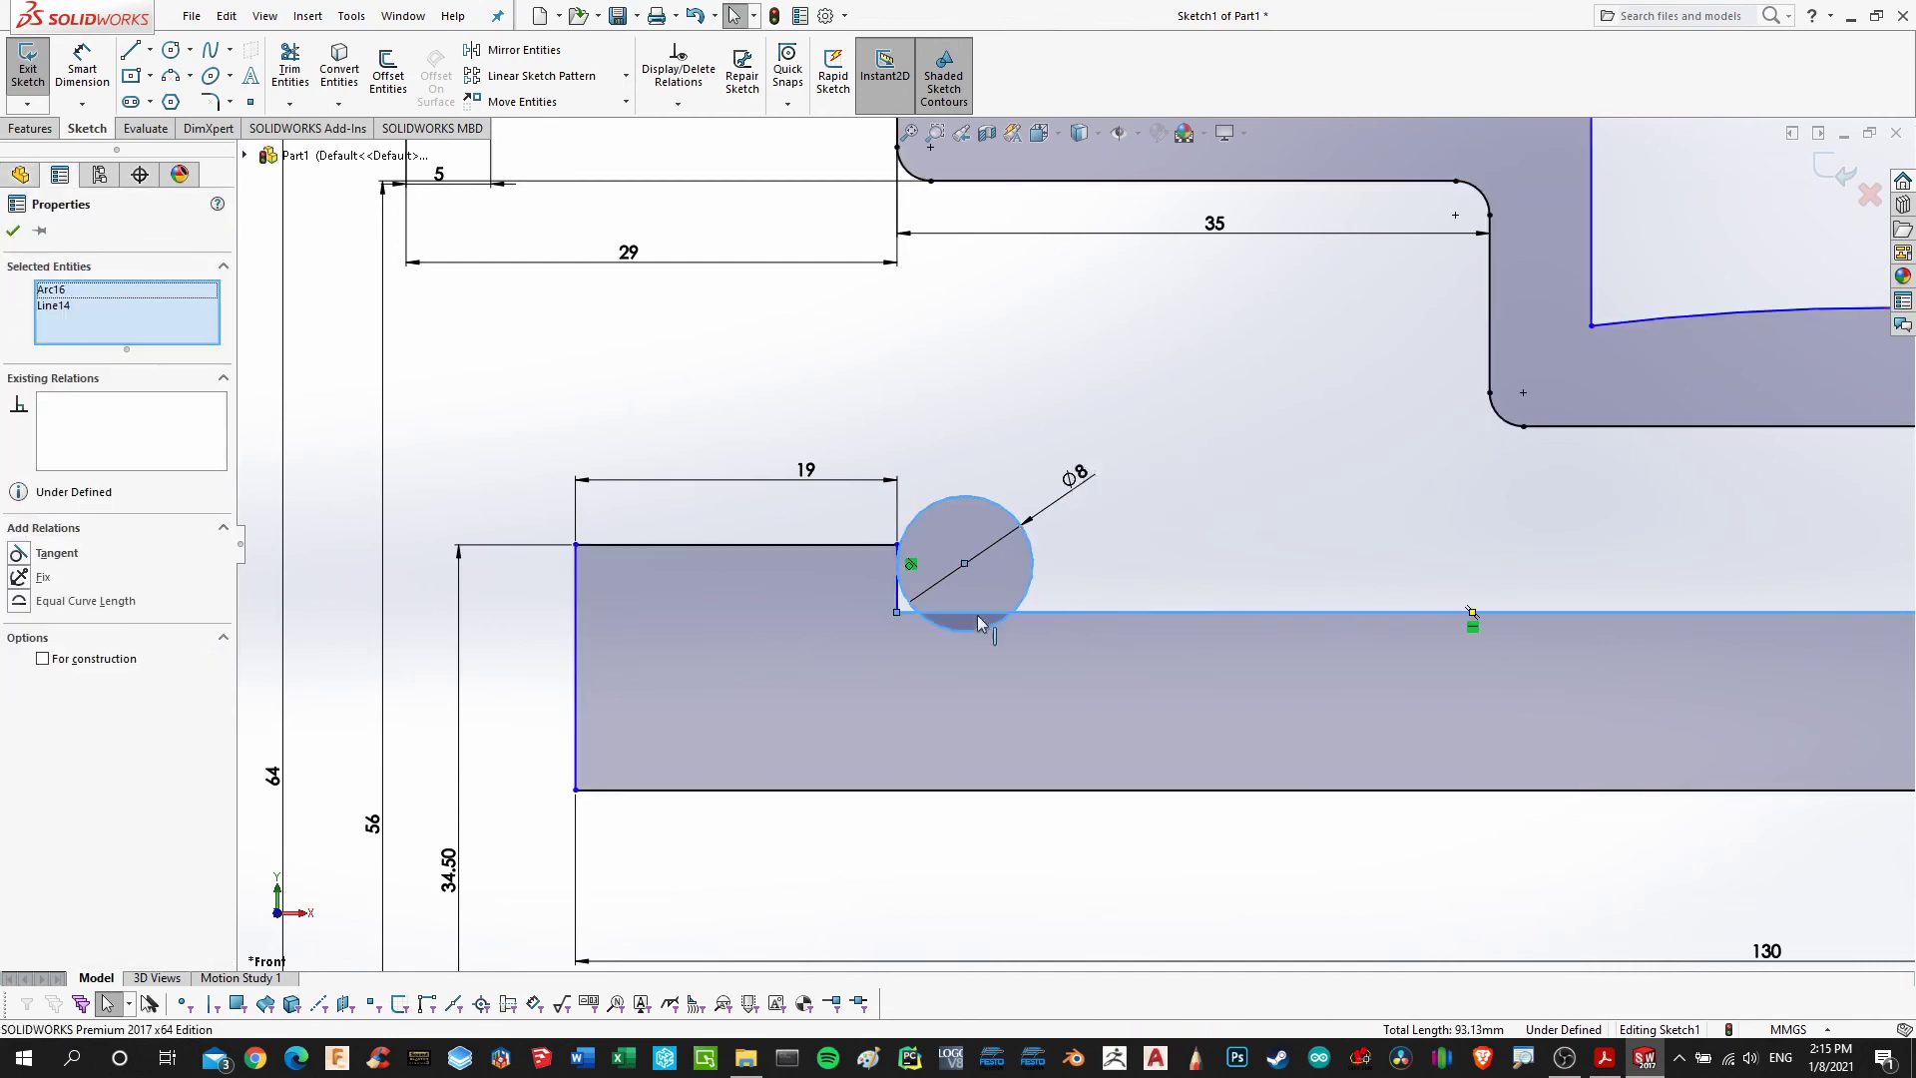
click(18, 555)
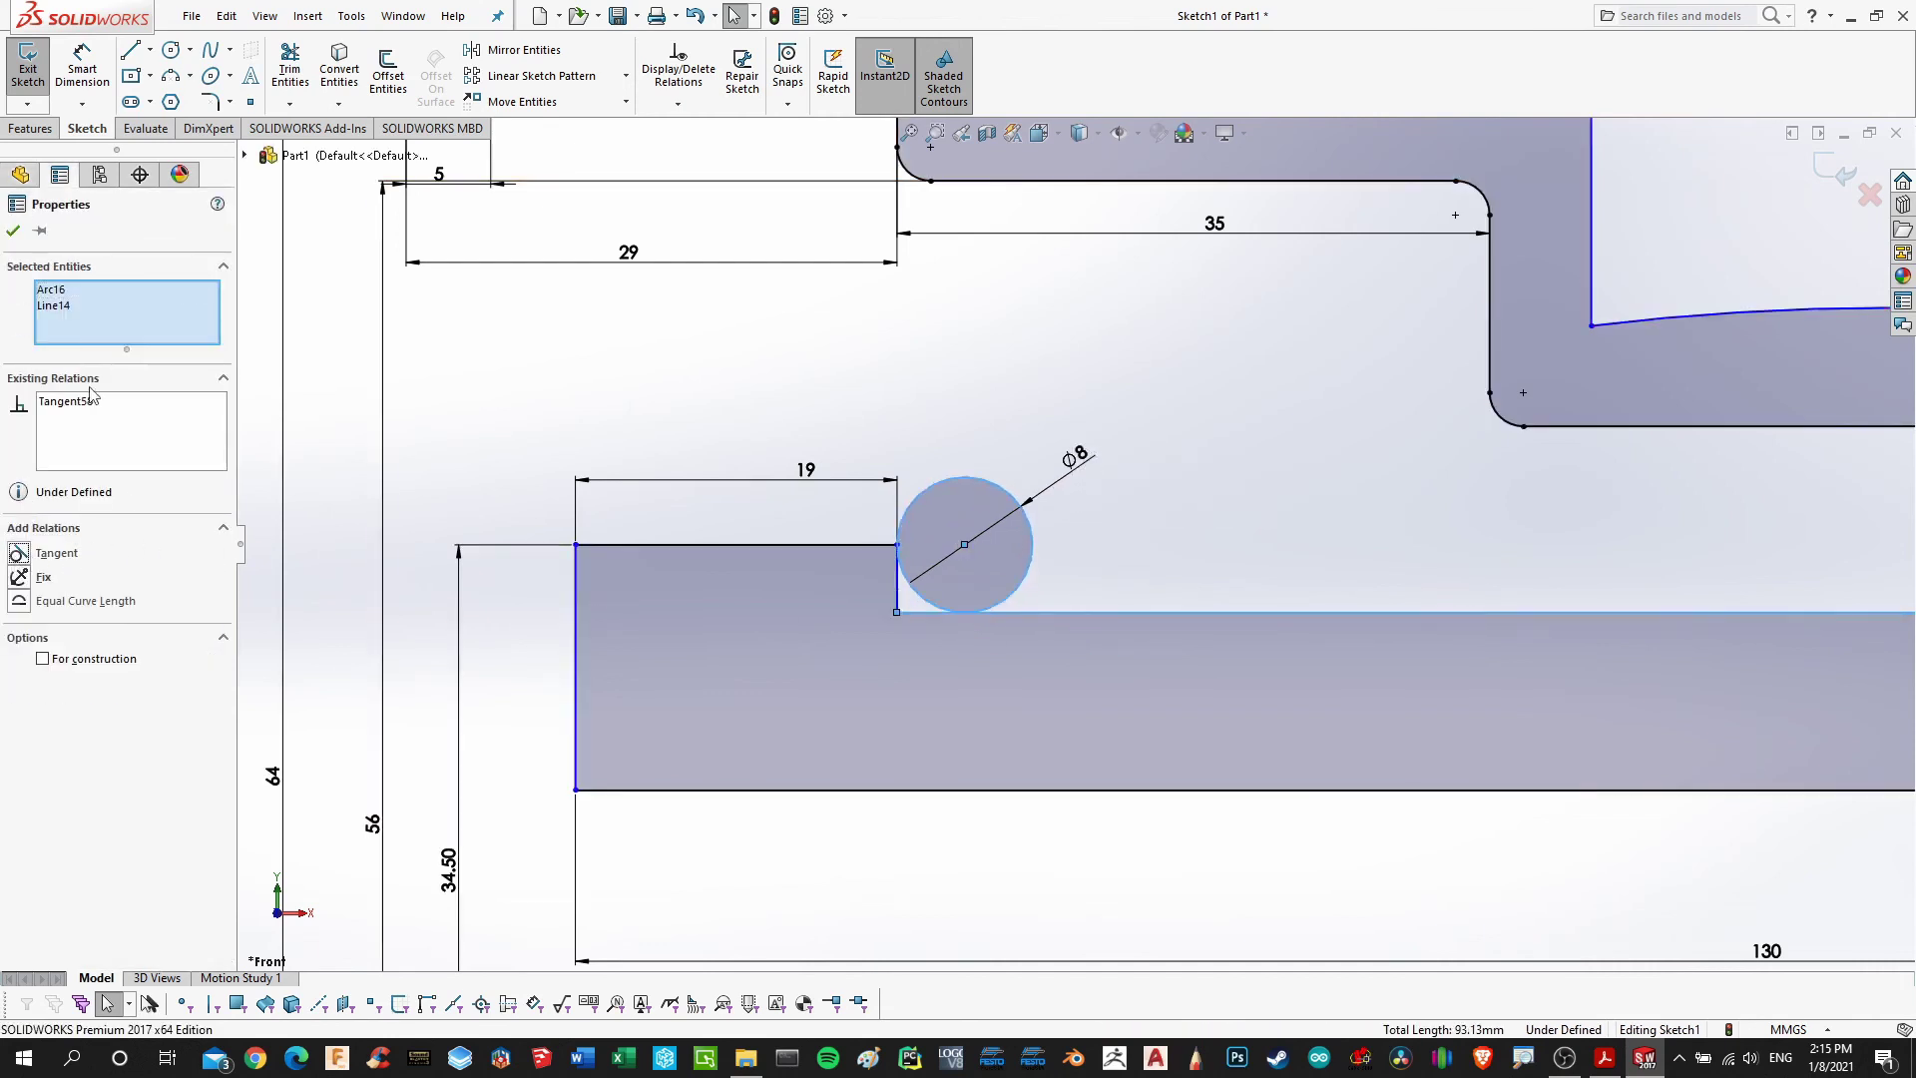
click(12, 231)
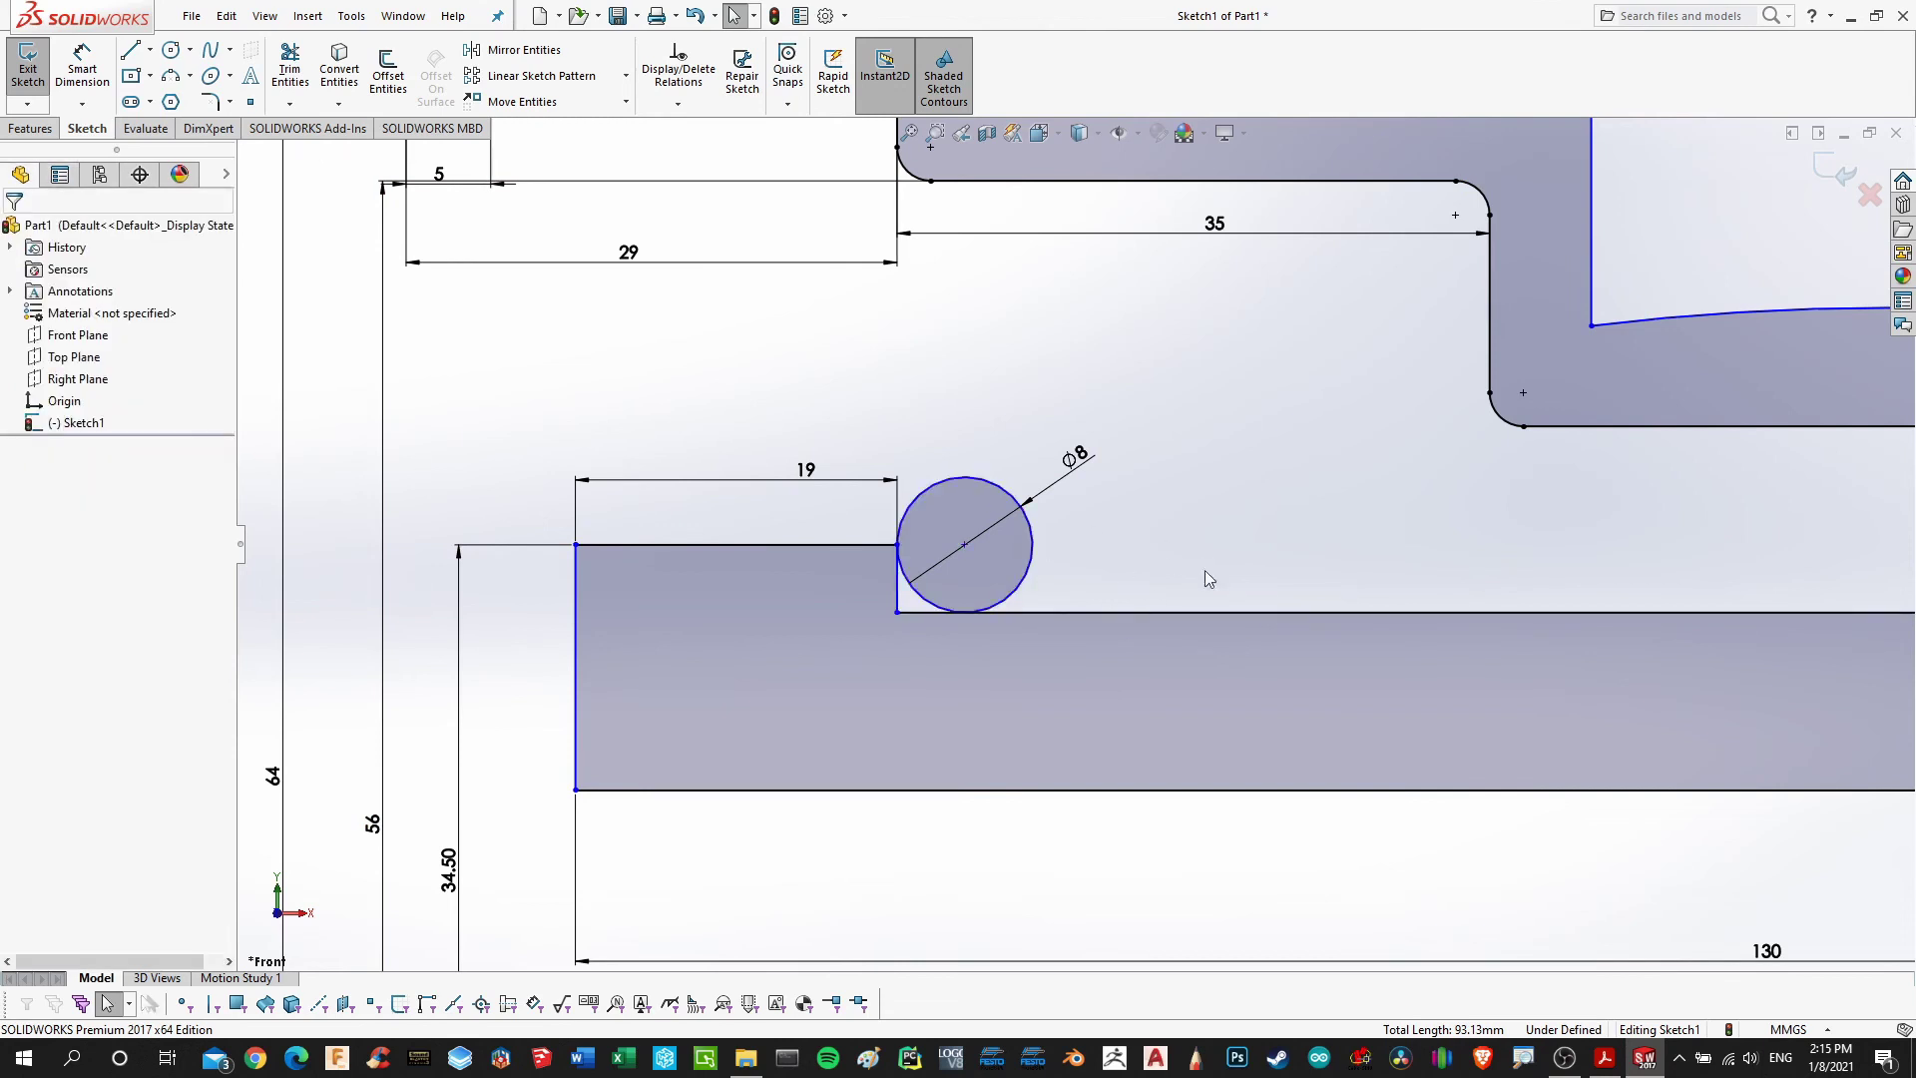
Trim the shoulder's sharp corner lines and the circle's outer portion, leaving only the concave arc between shoulder and hub
click(300, 76)
scroll(953, 644, down, 2)
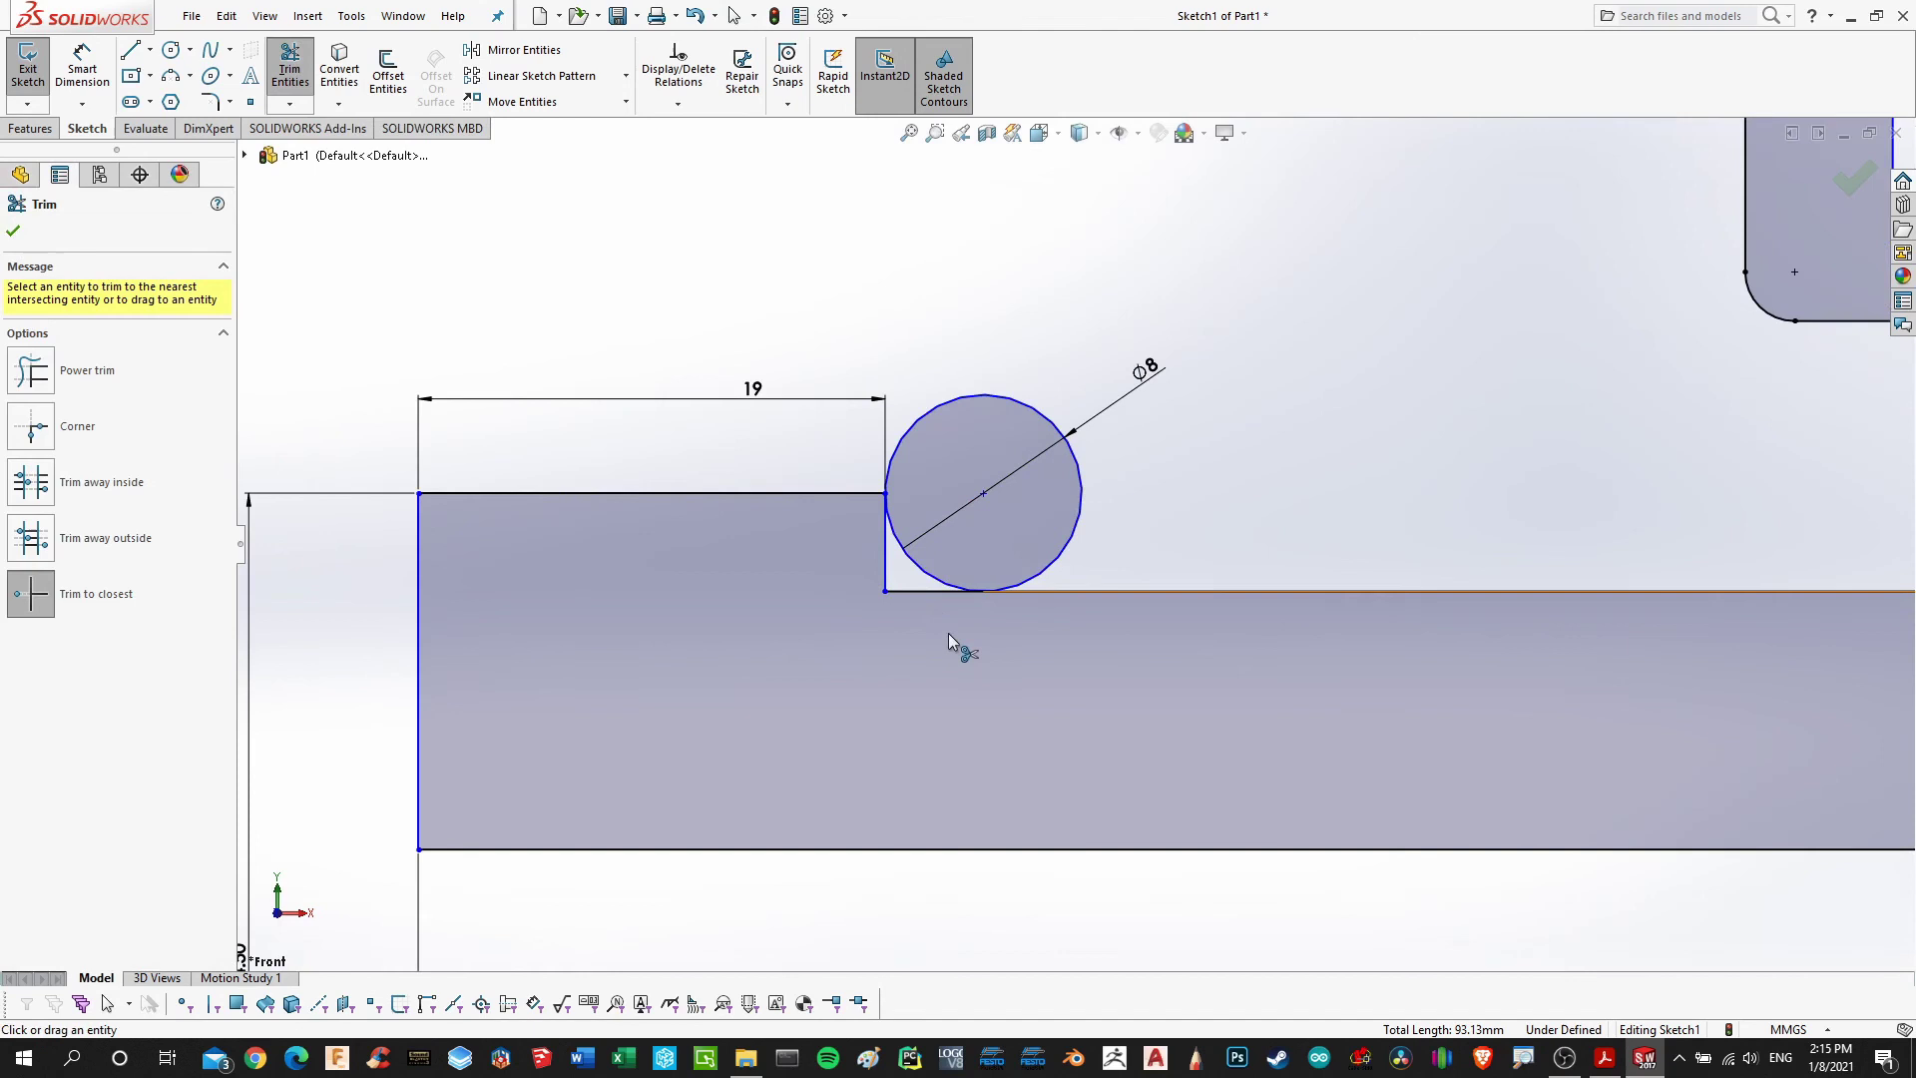
click(889, 572)
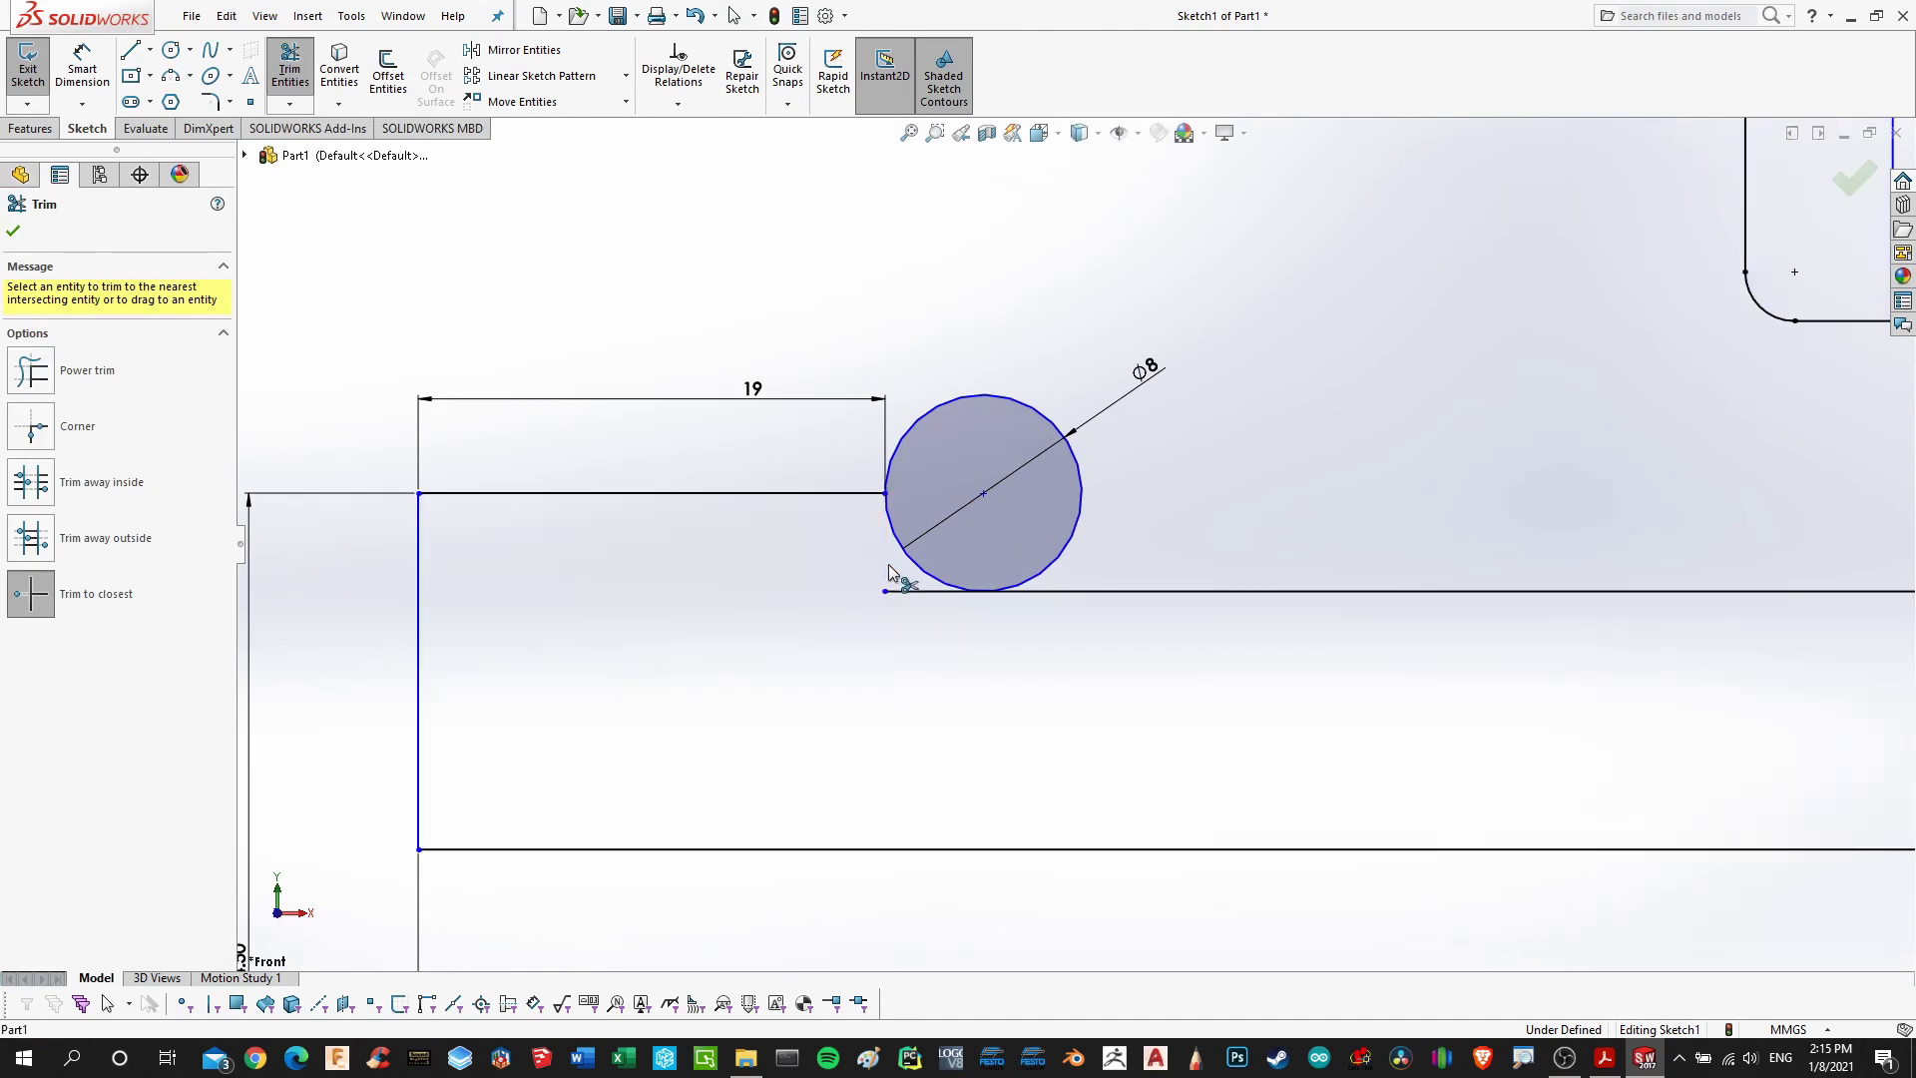
click(1053, 575)
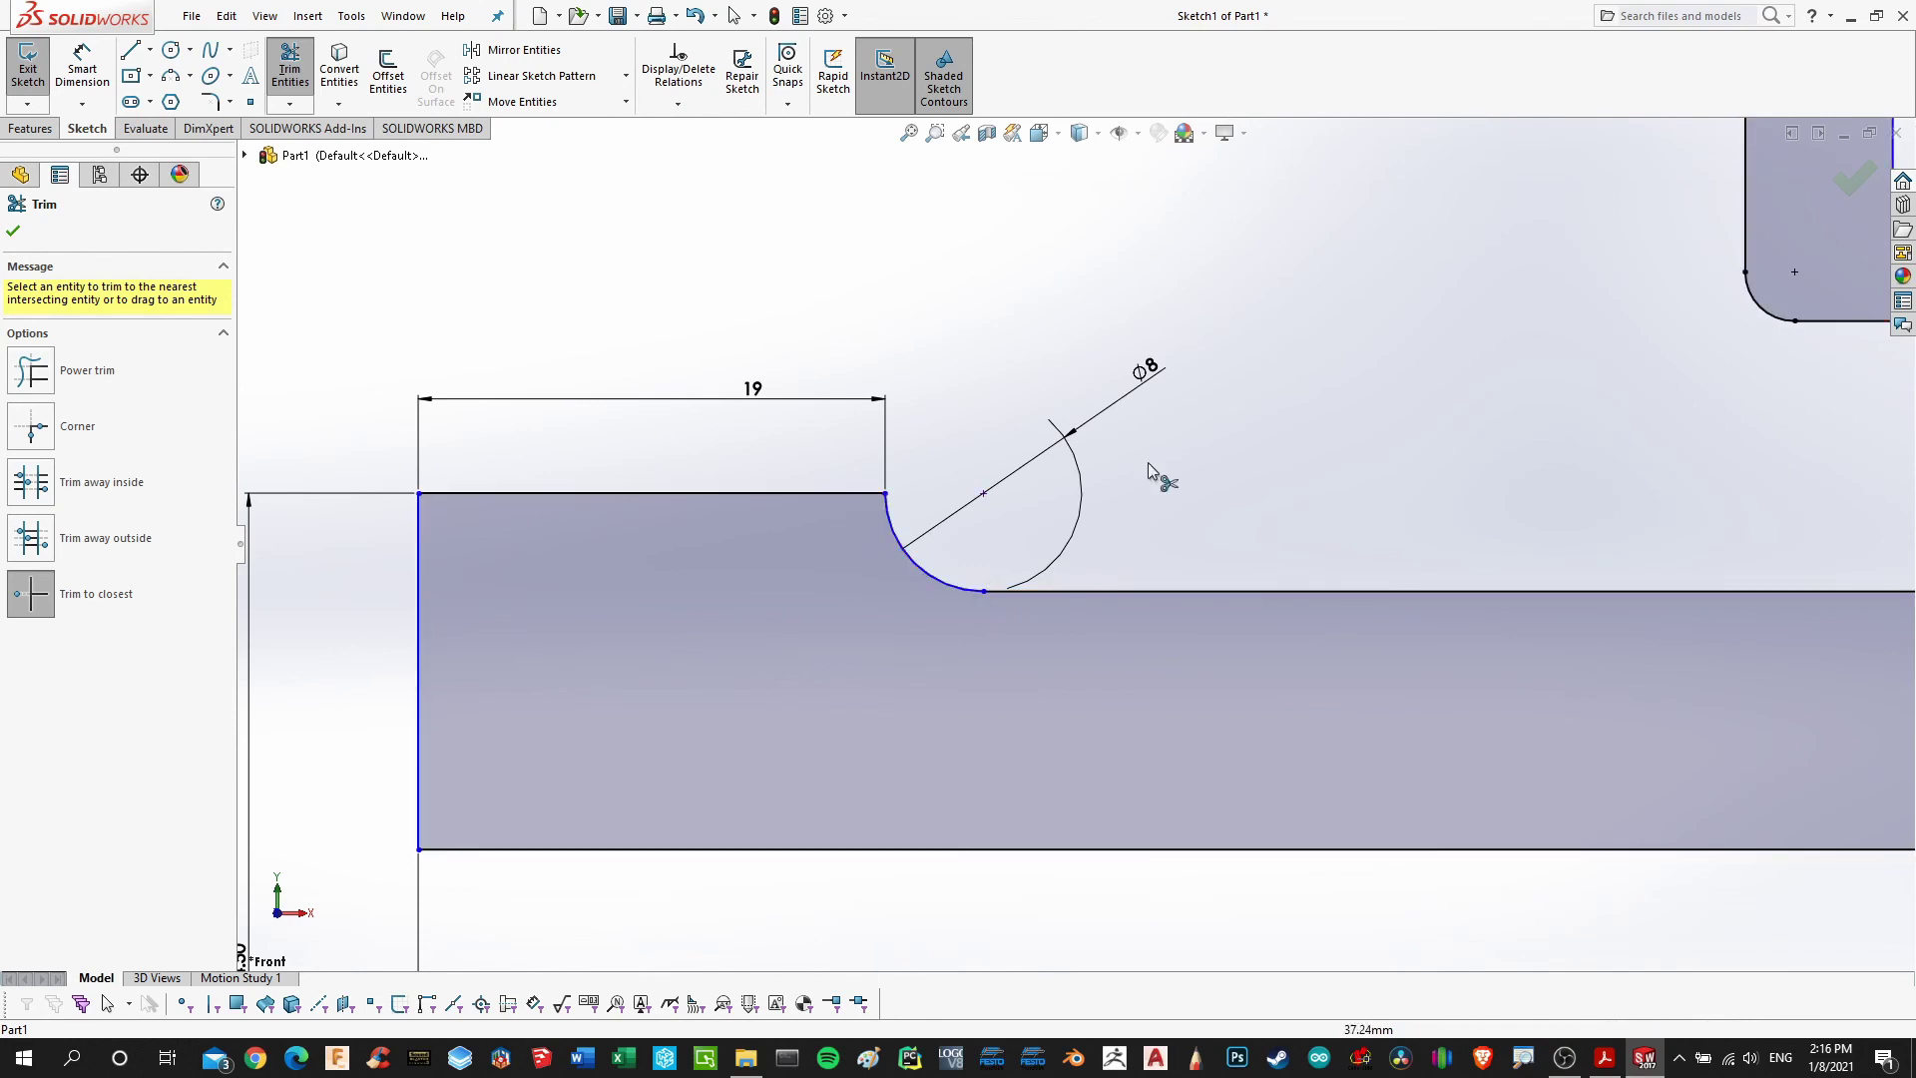
Switch to the PDF drawing in Adobe Acrobat Reader to compare the pulley's section, and return to the SOLIDWORKS sketch
scroll(1170, 459, up, 3)
scroll(1188, 460, up, 2)
scroll(1621, 413, down, 1)
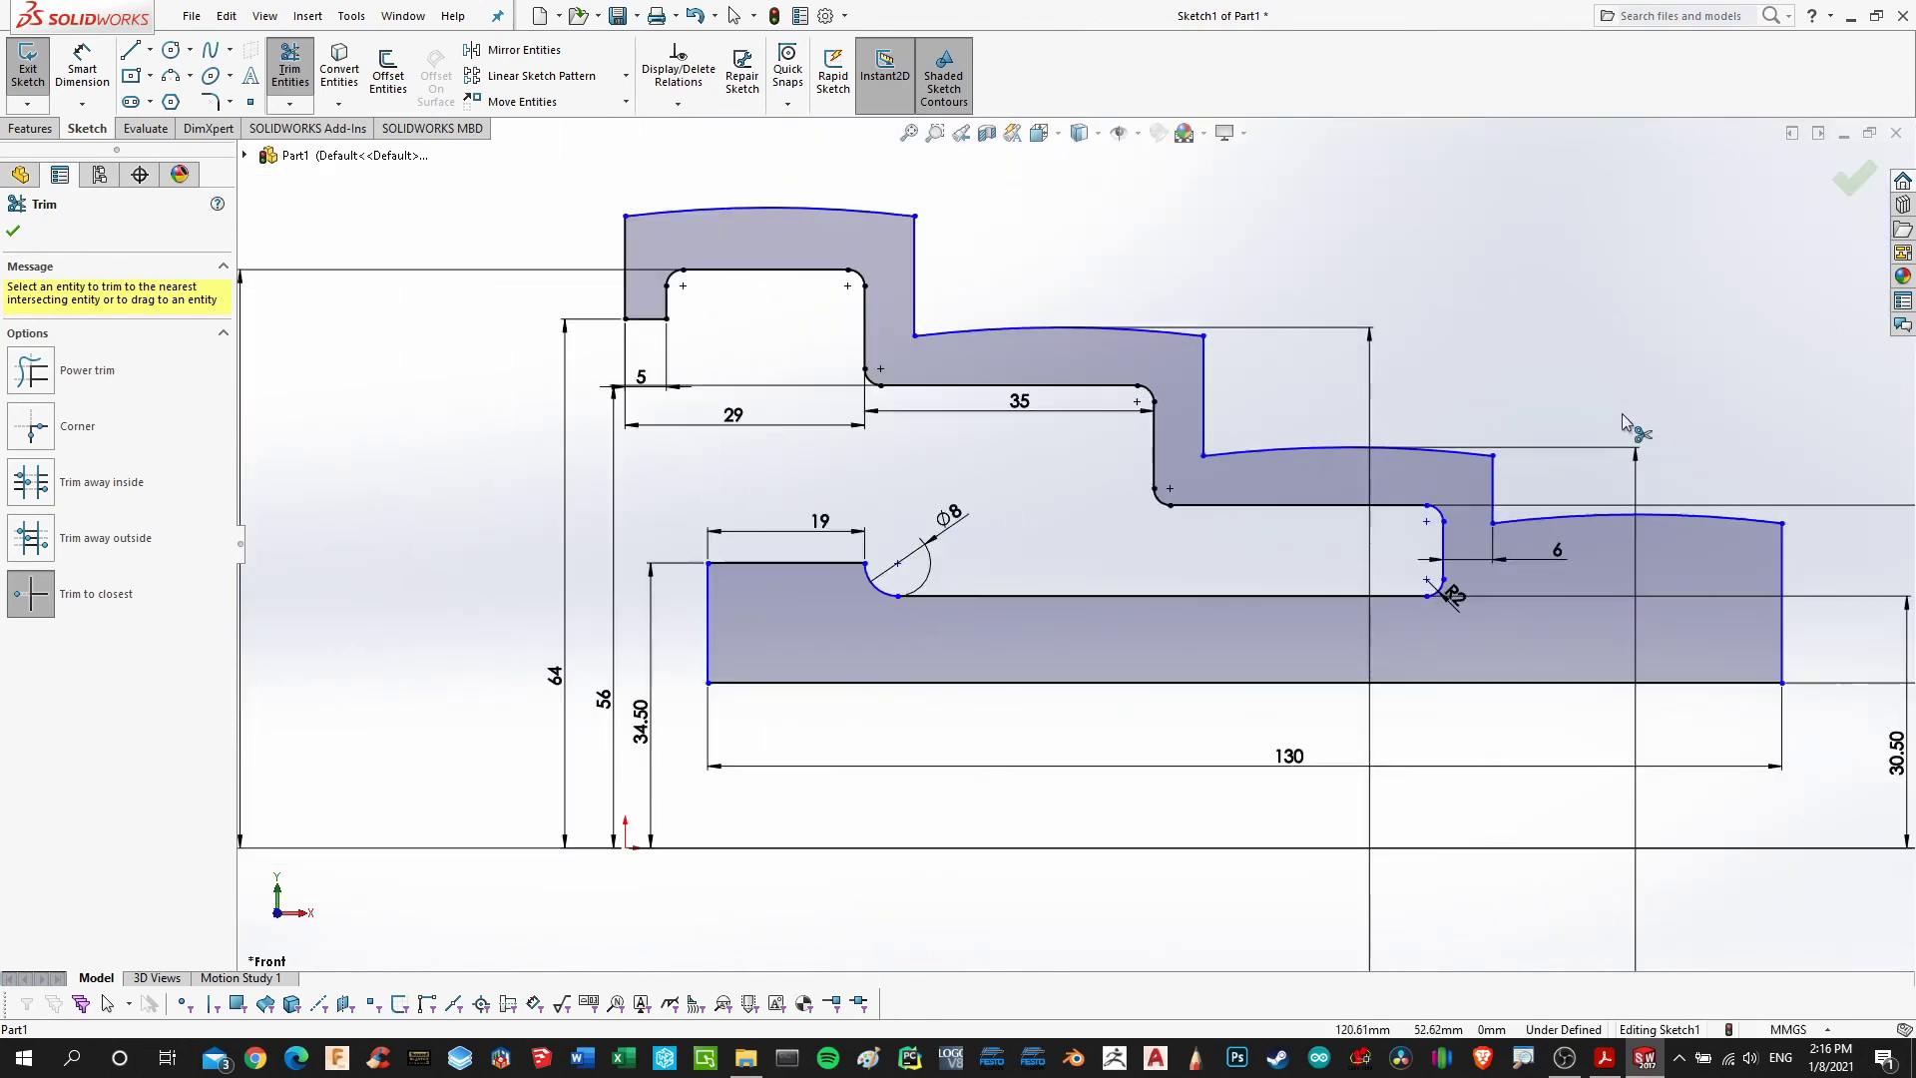
click(1604, 1060)
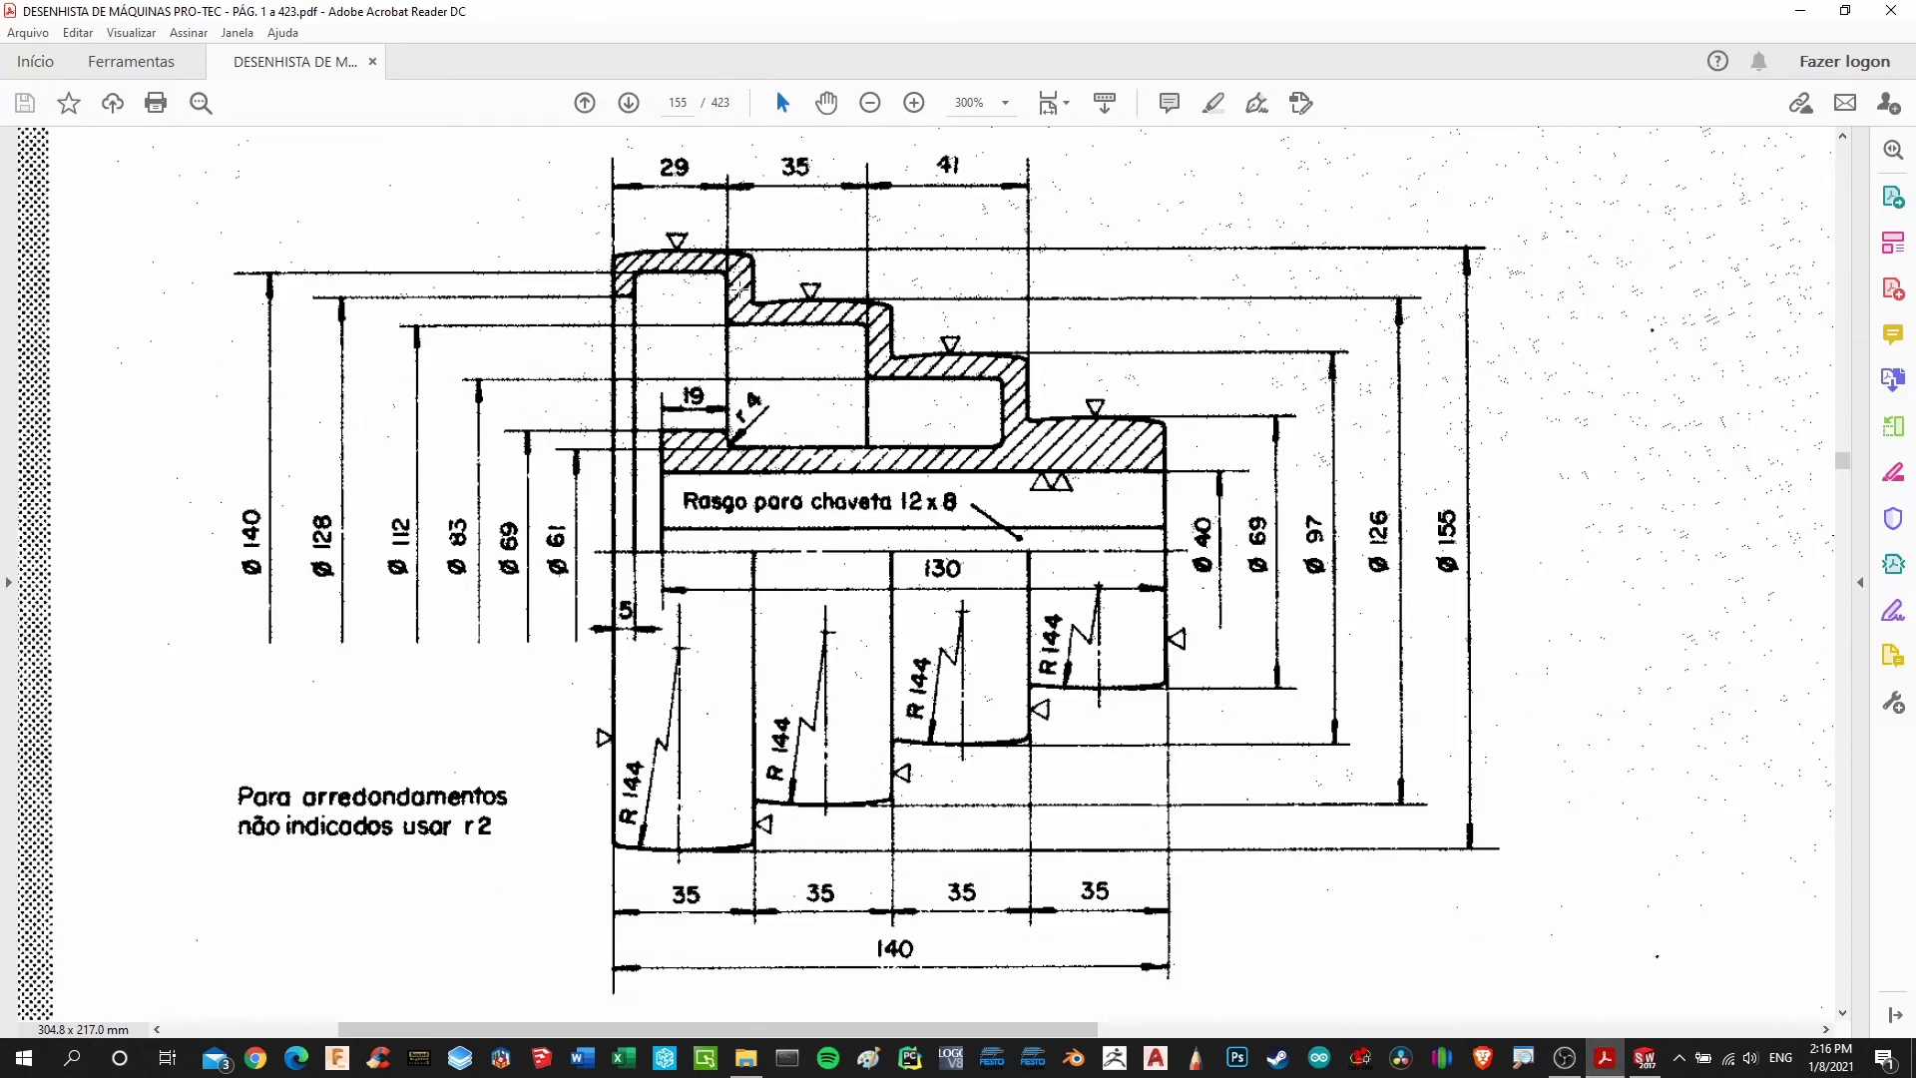
click(1645, 1059)
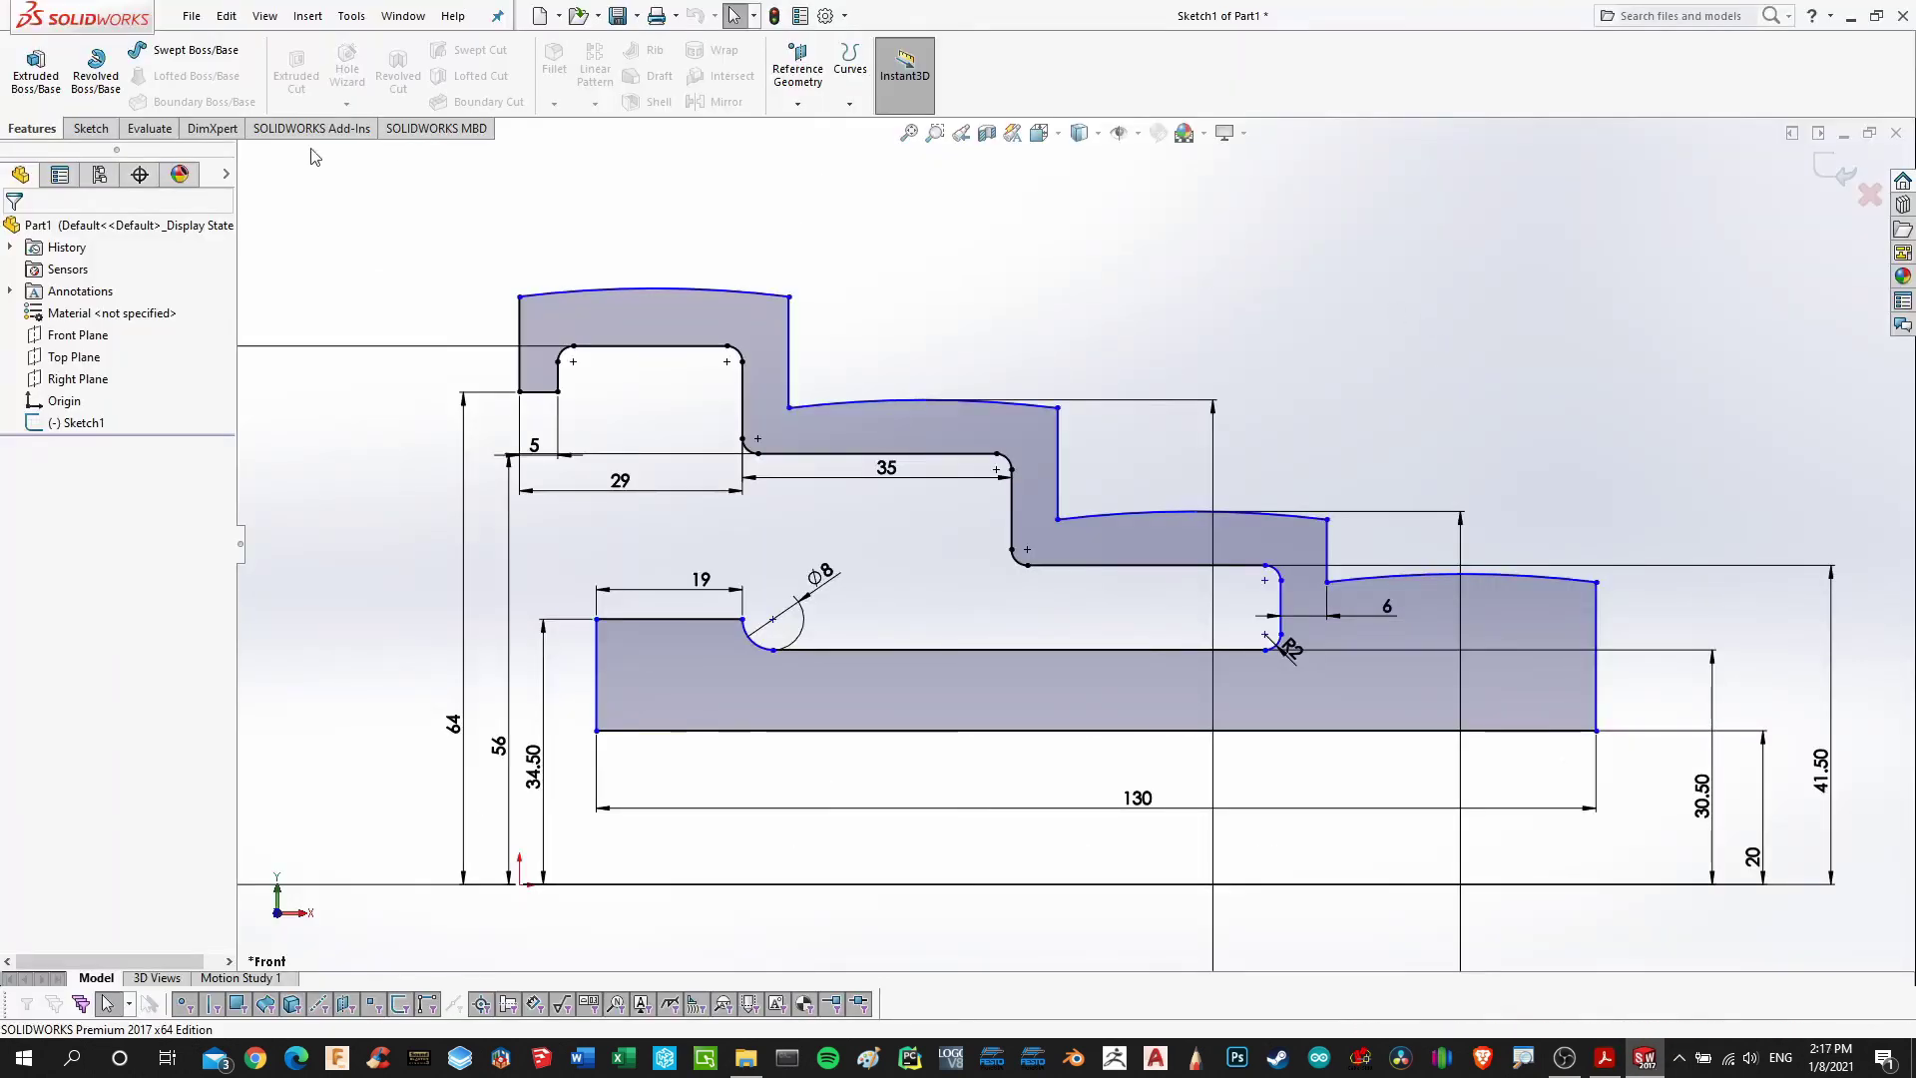
Draw a horizontal centerline along the pulley's axis from the origin to directly below the smallest step's outer face
click(91, 127)
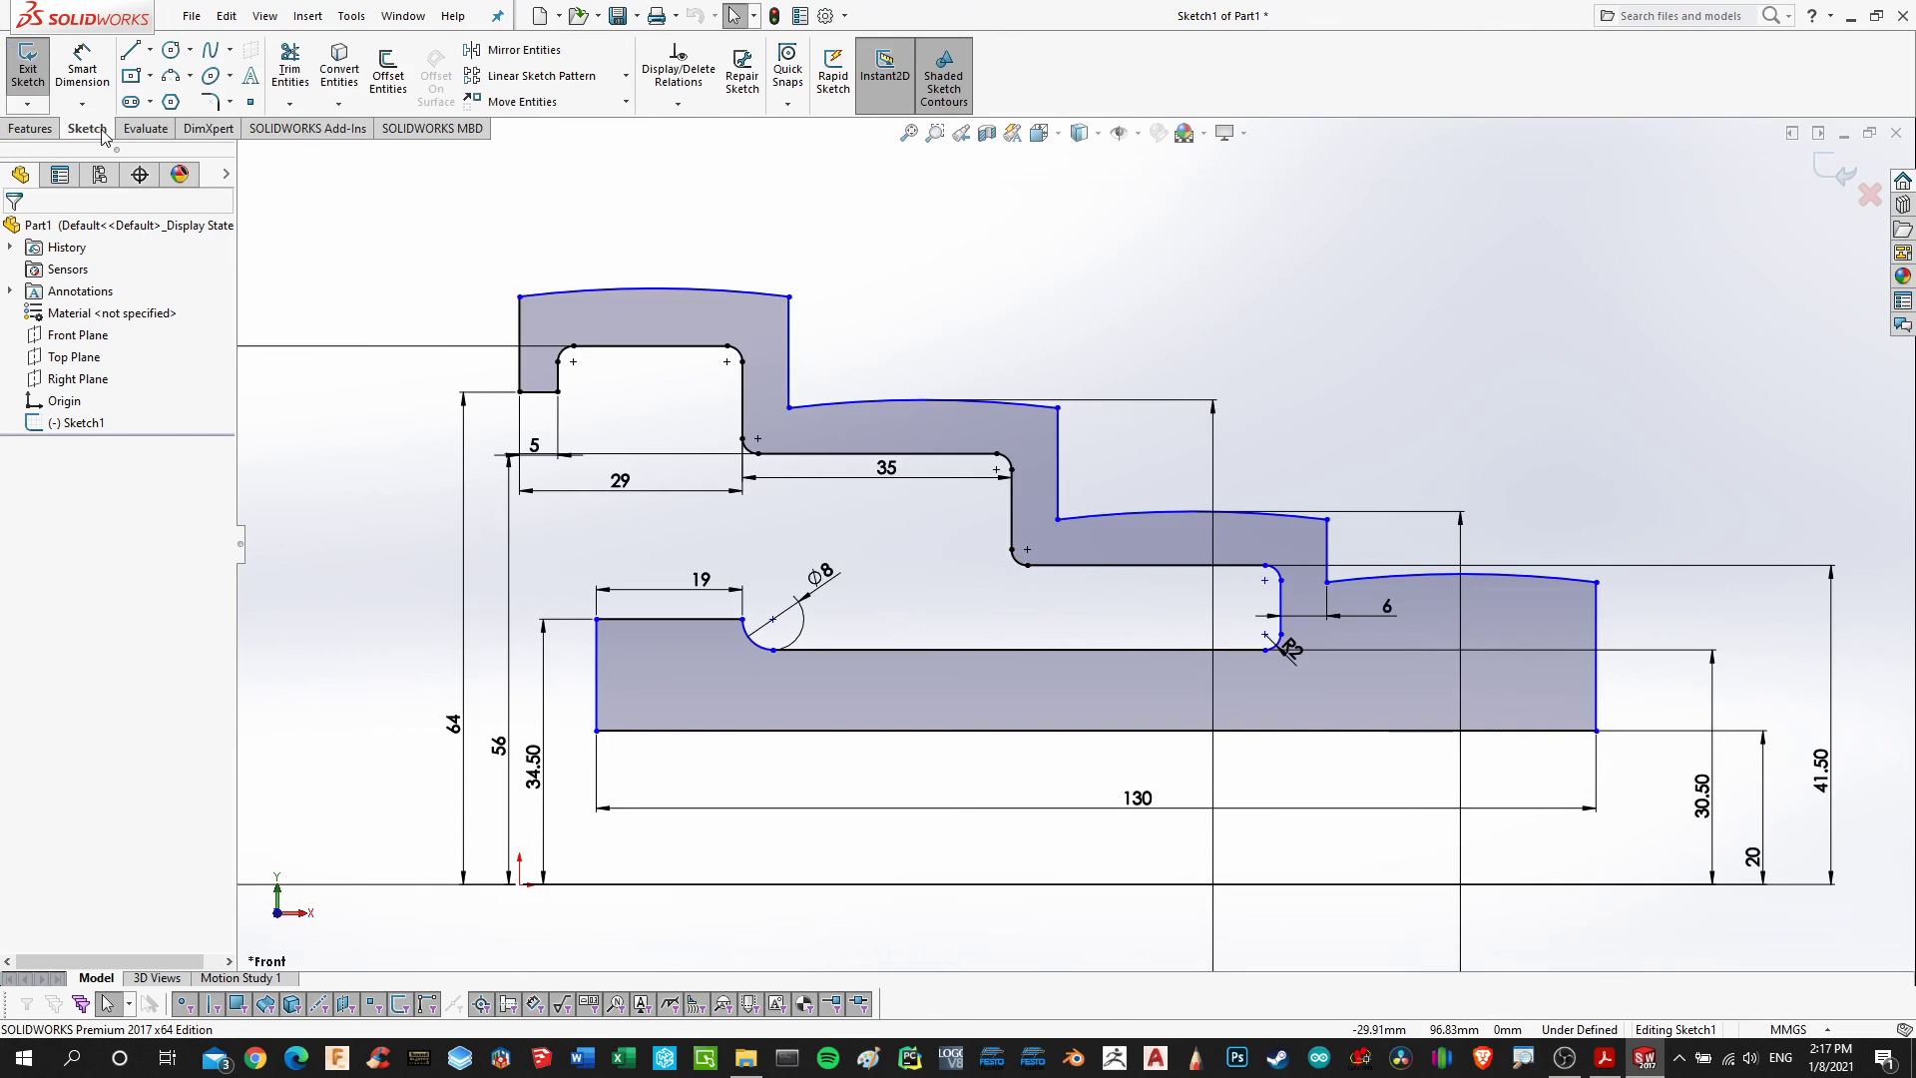
click(150, 50)
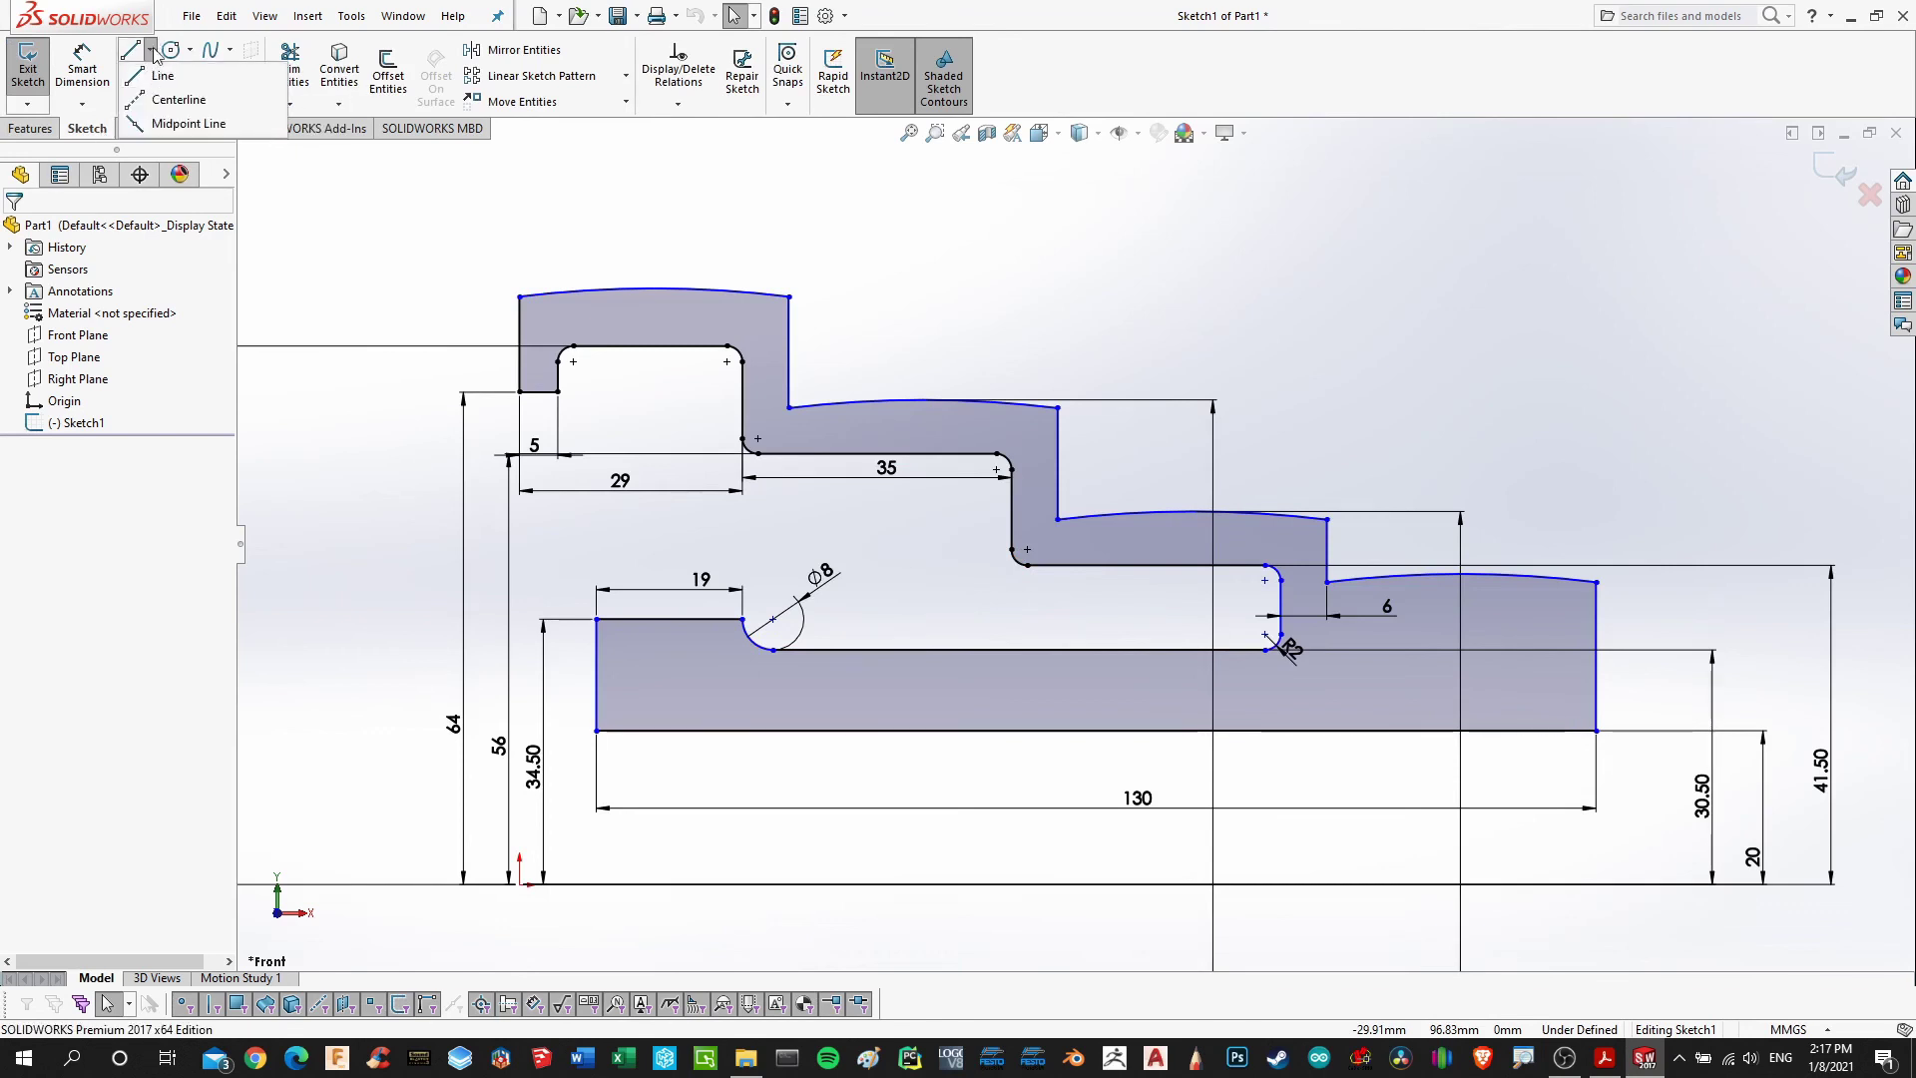
click(183, 100)
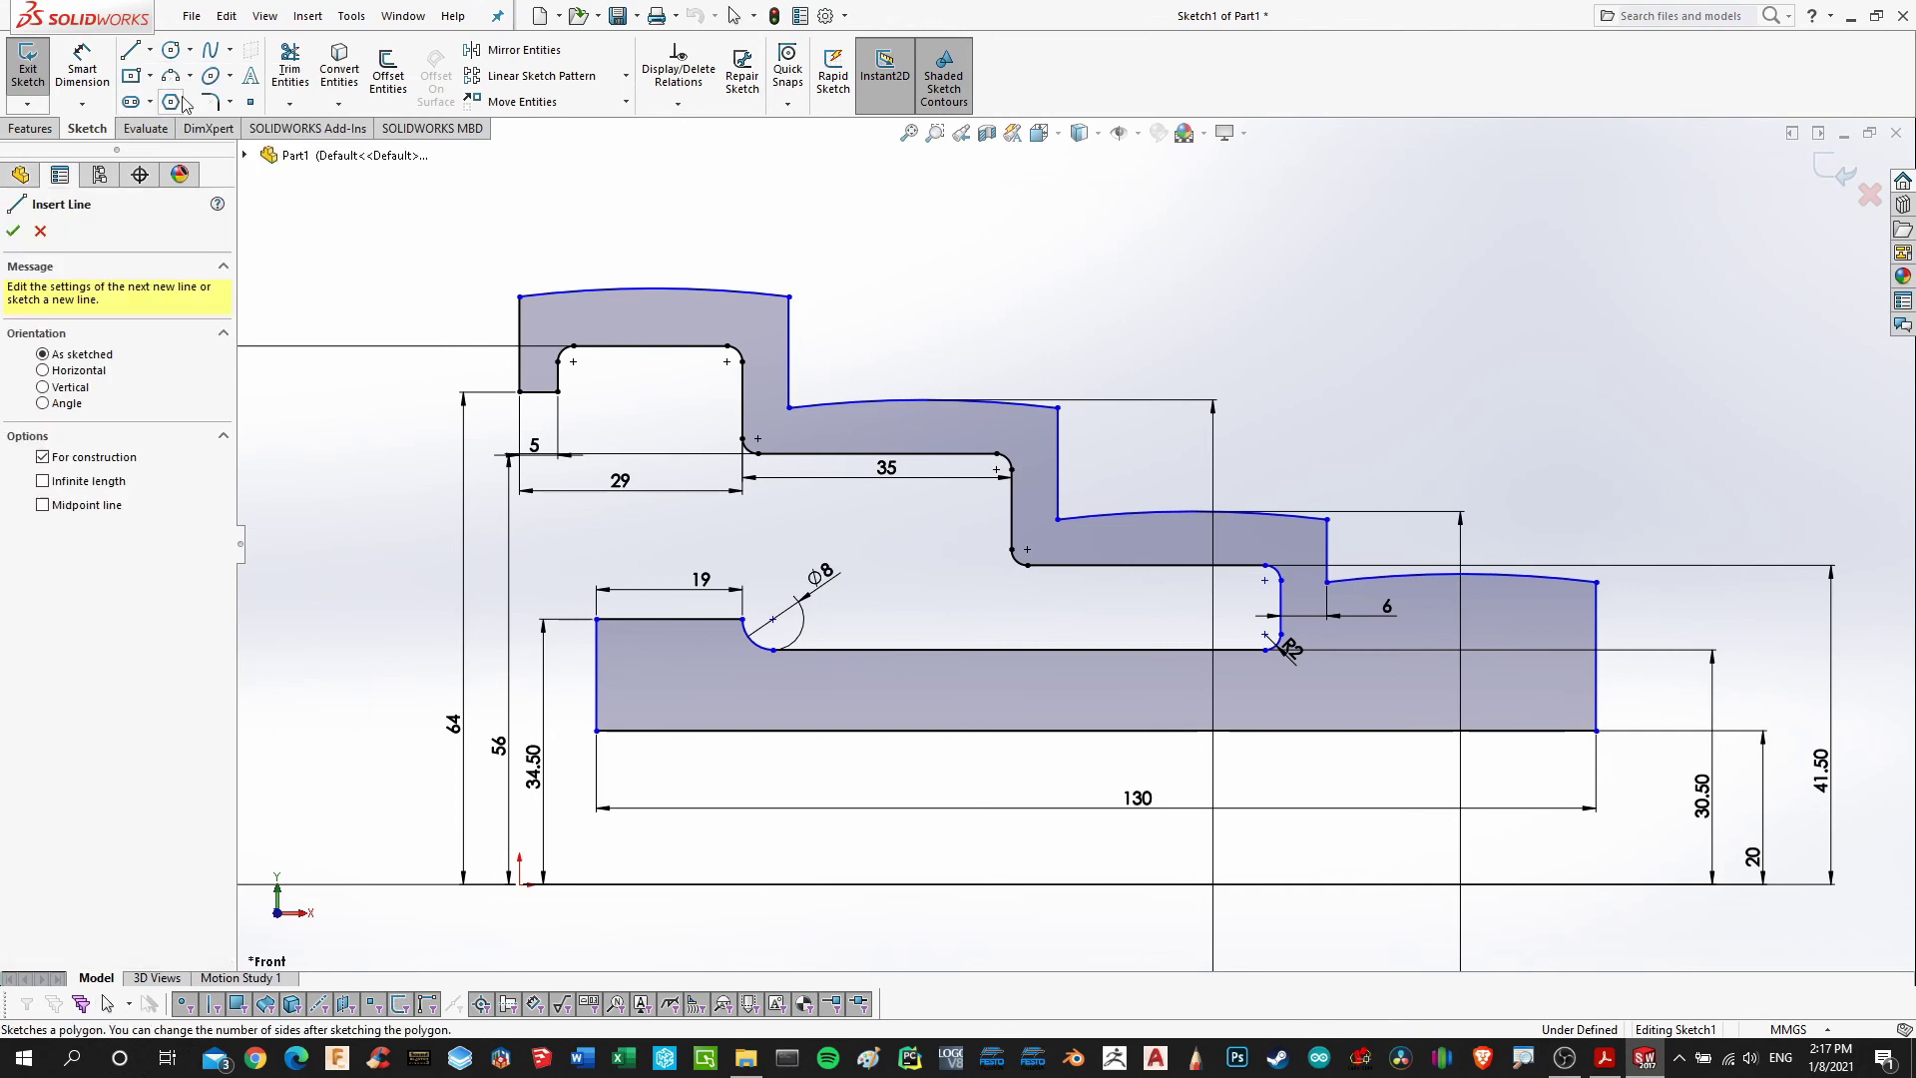
click(520, 885)
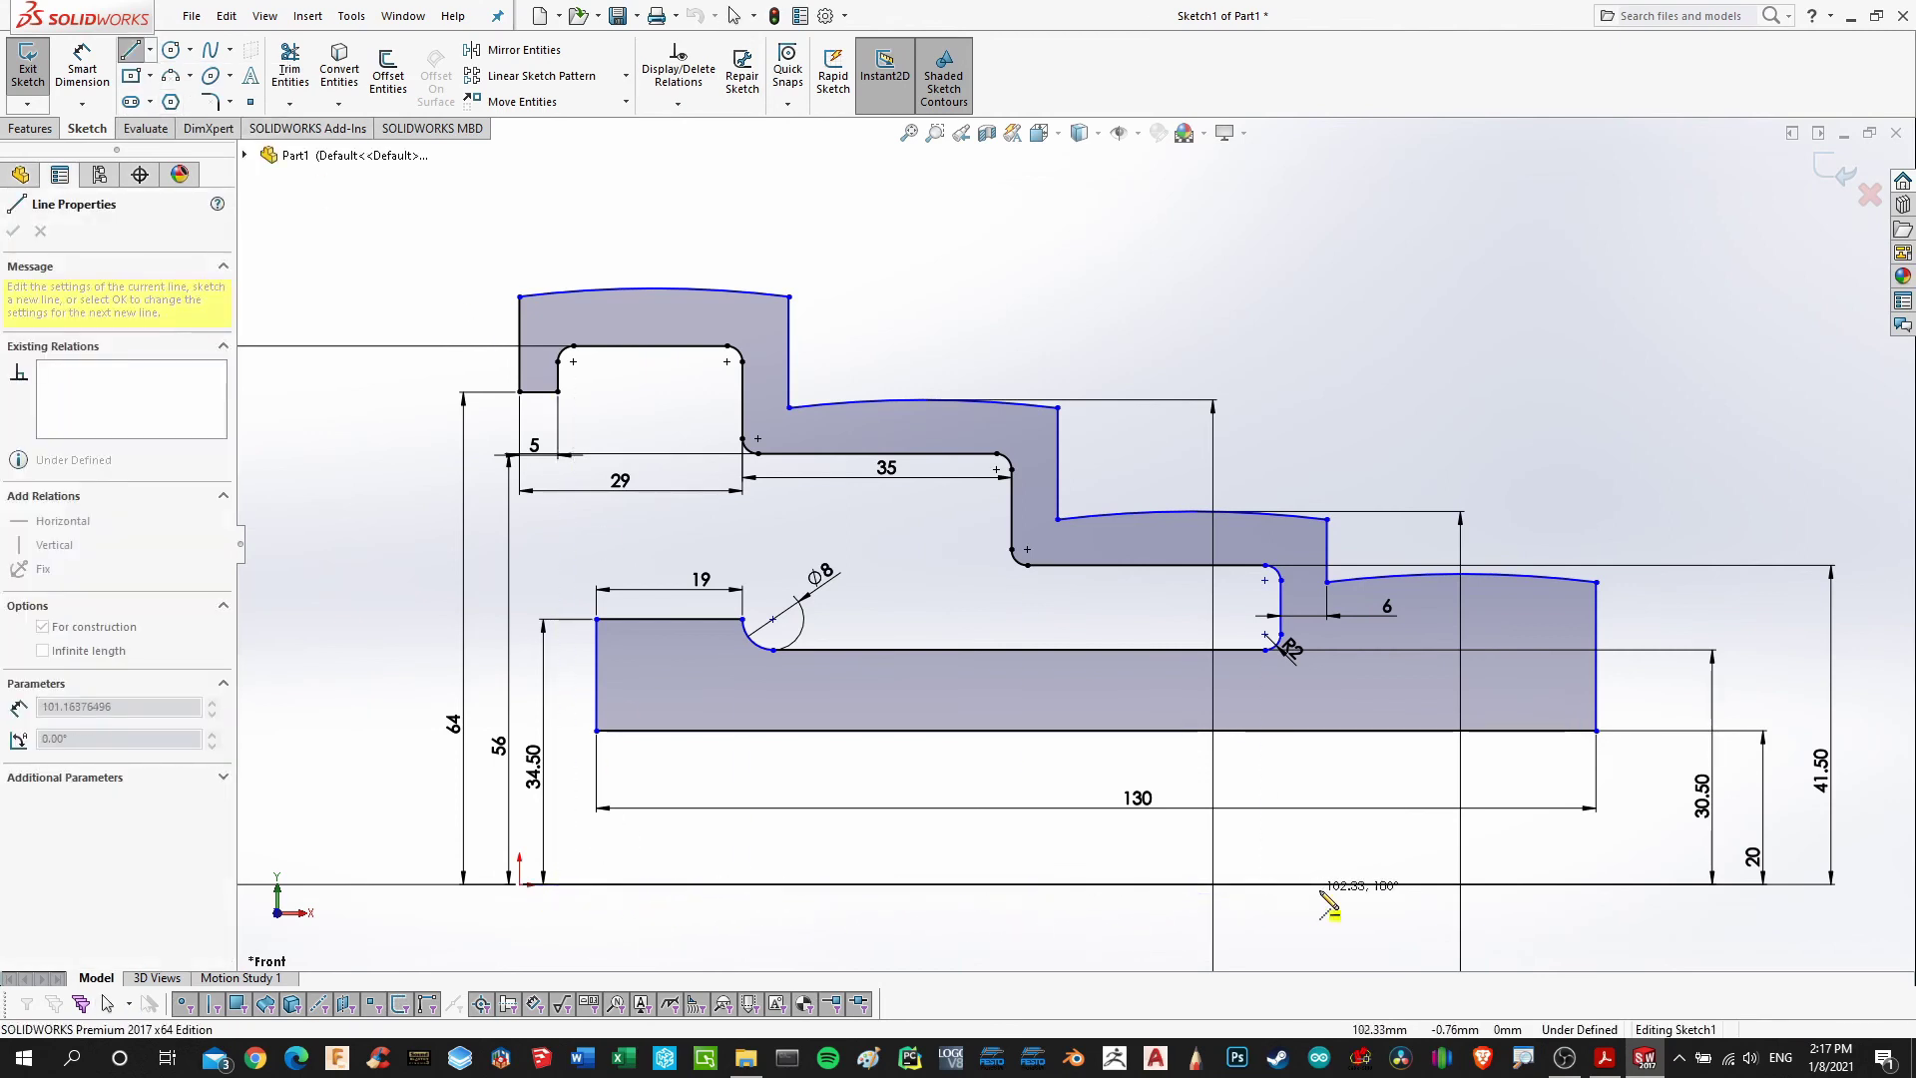
click(1597, 884)
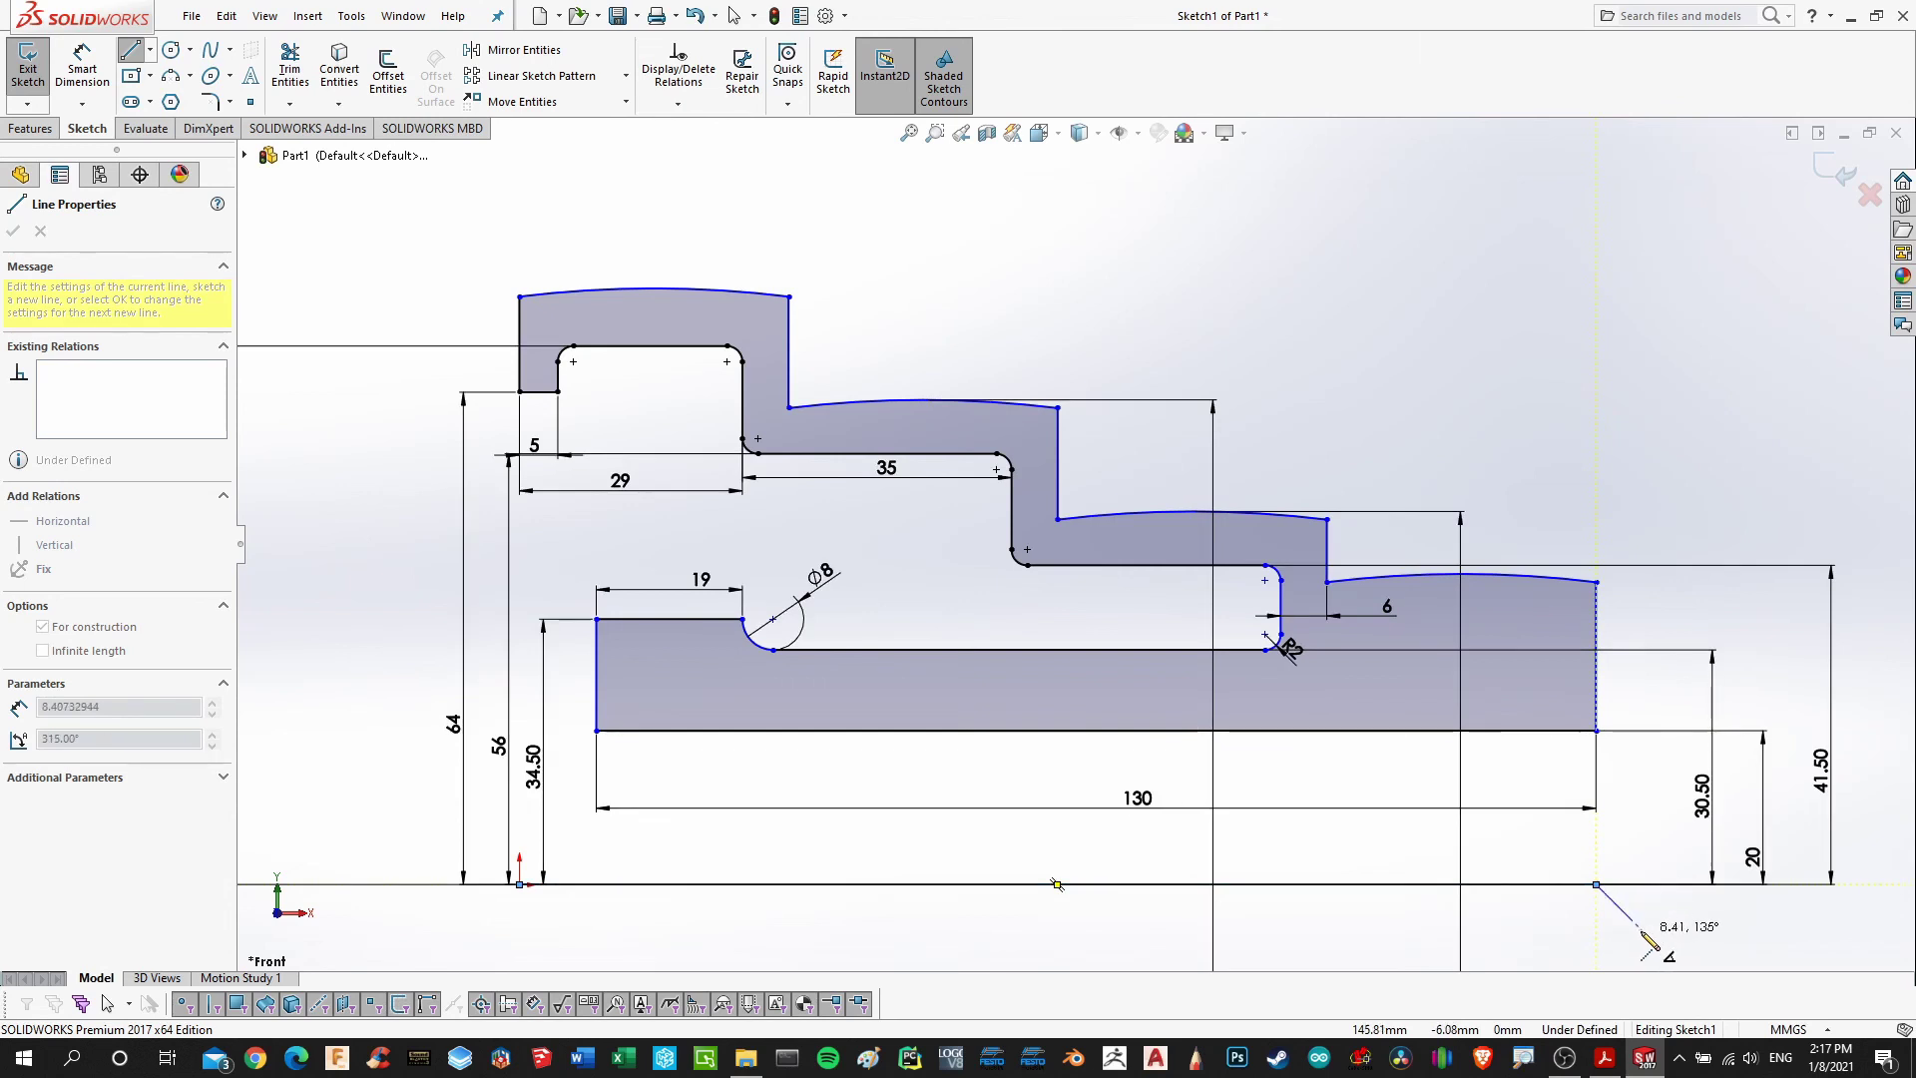
key(Escape)
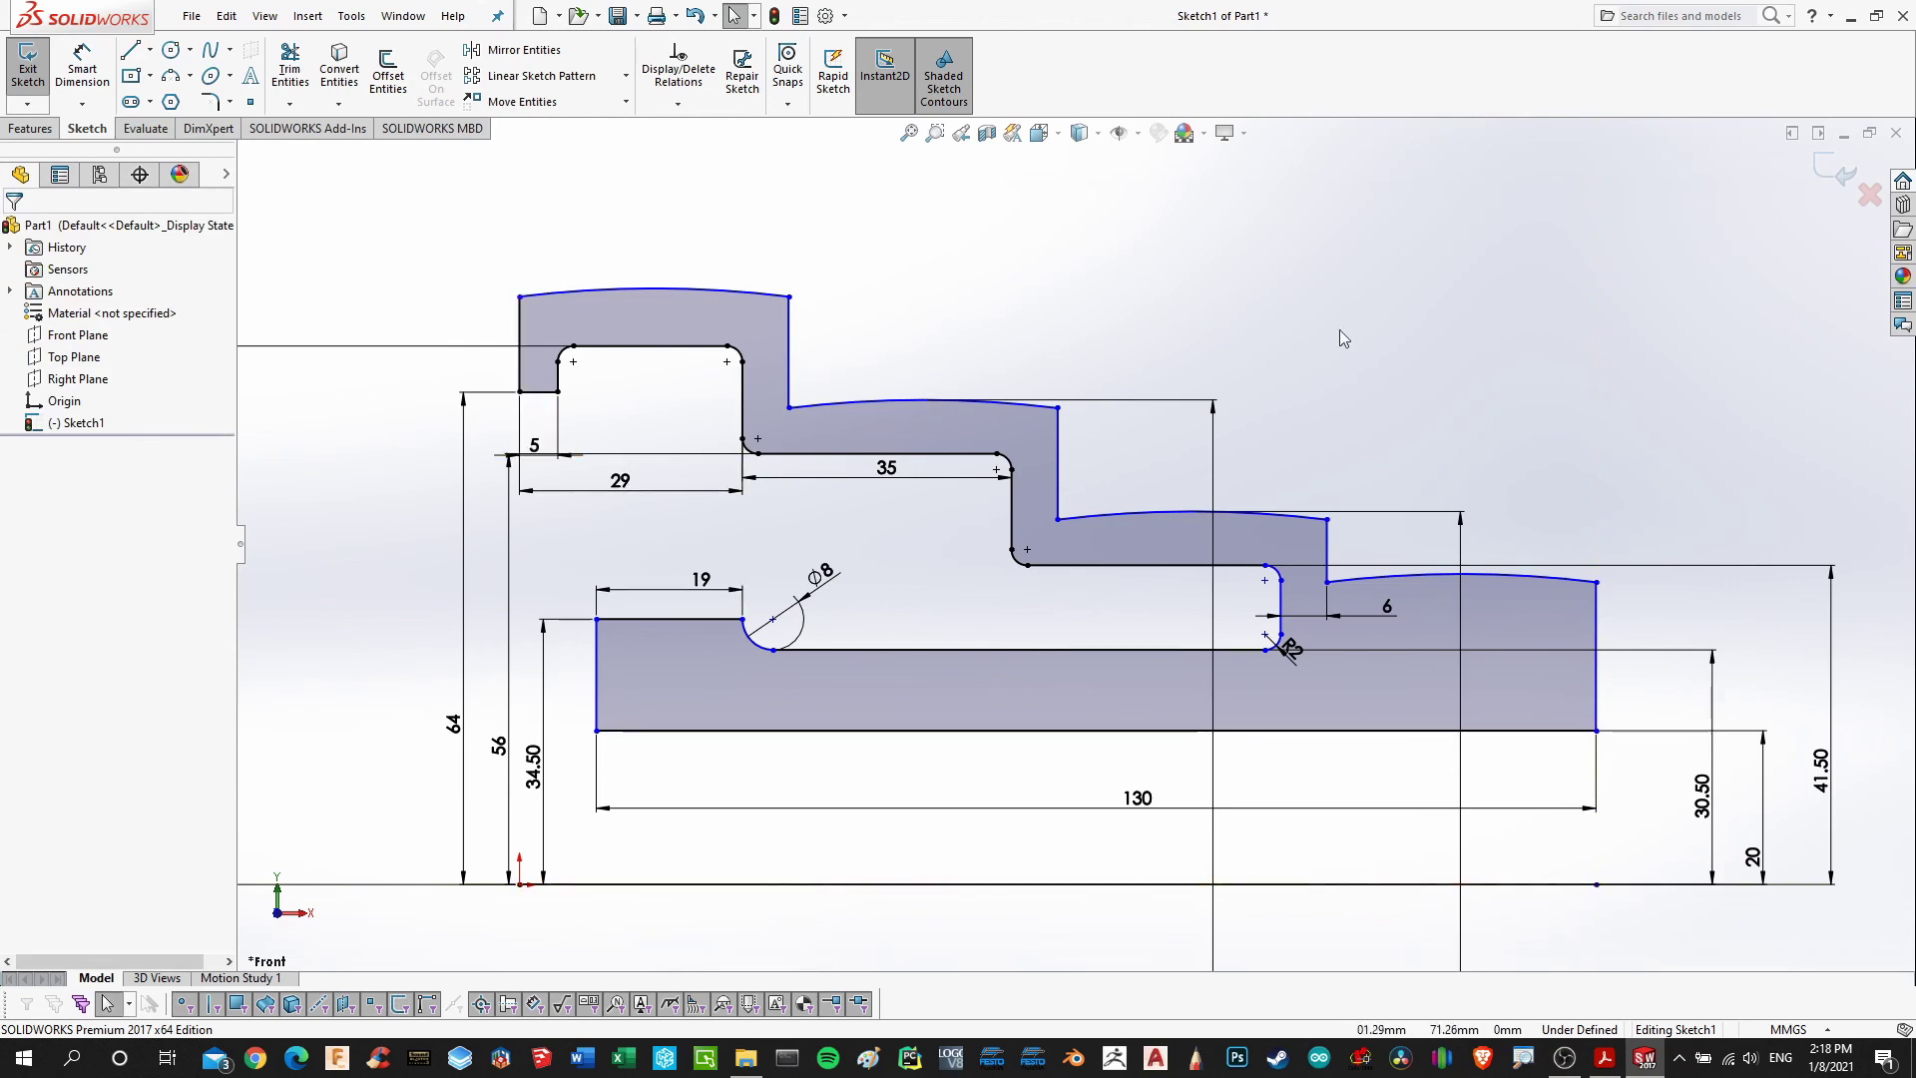
Create a Revolved Boss/Base from the half-section, turning it 360 degrees about the centerline
click(31, 128)
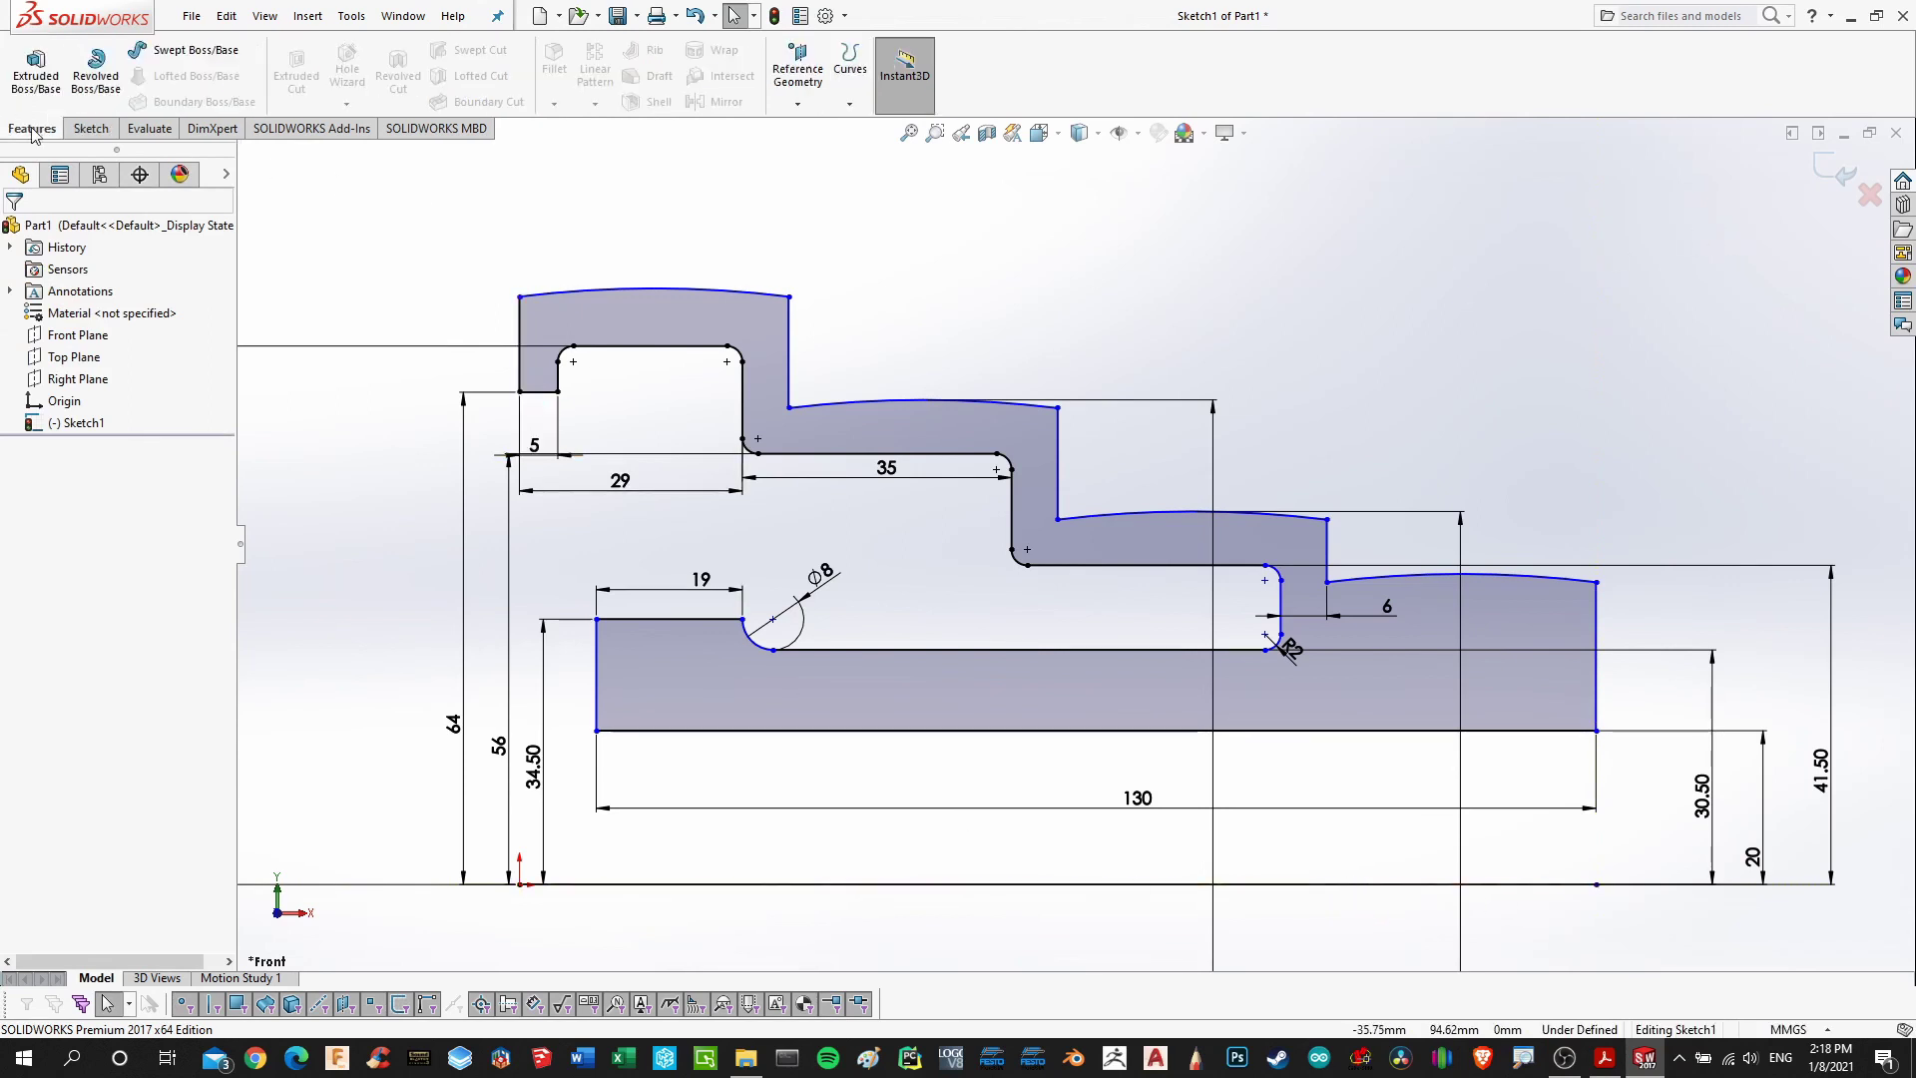
click(97, 70)
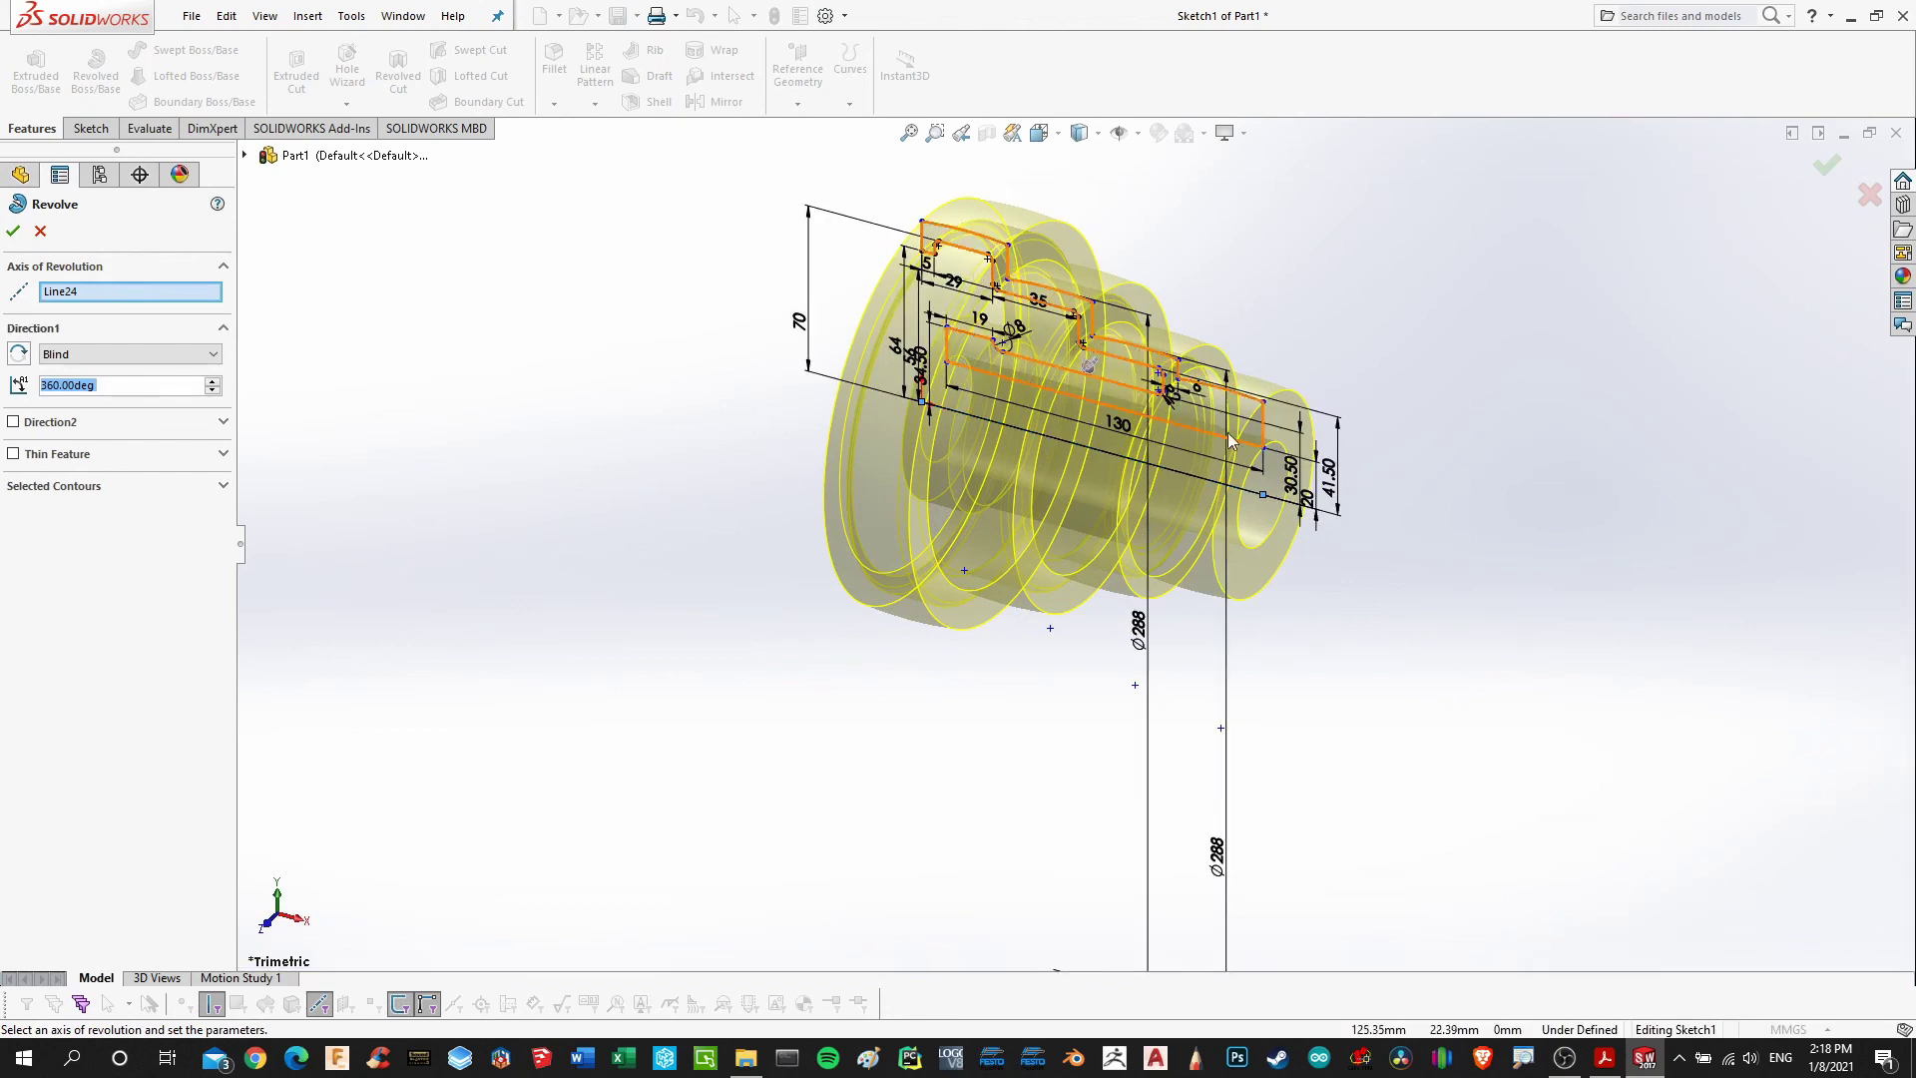
click(13, 232)
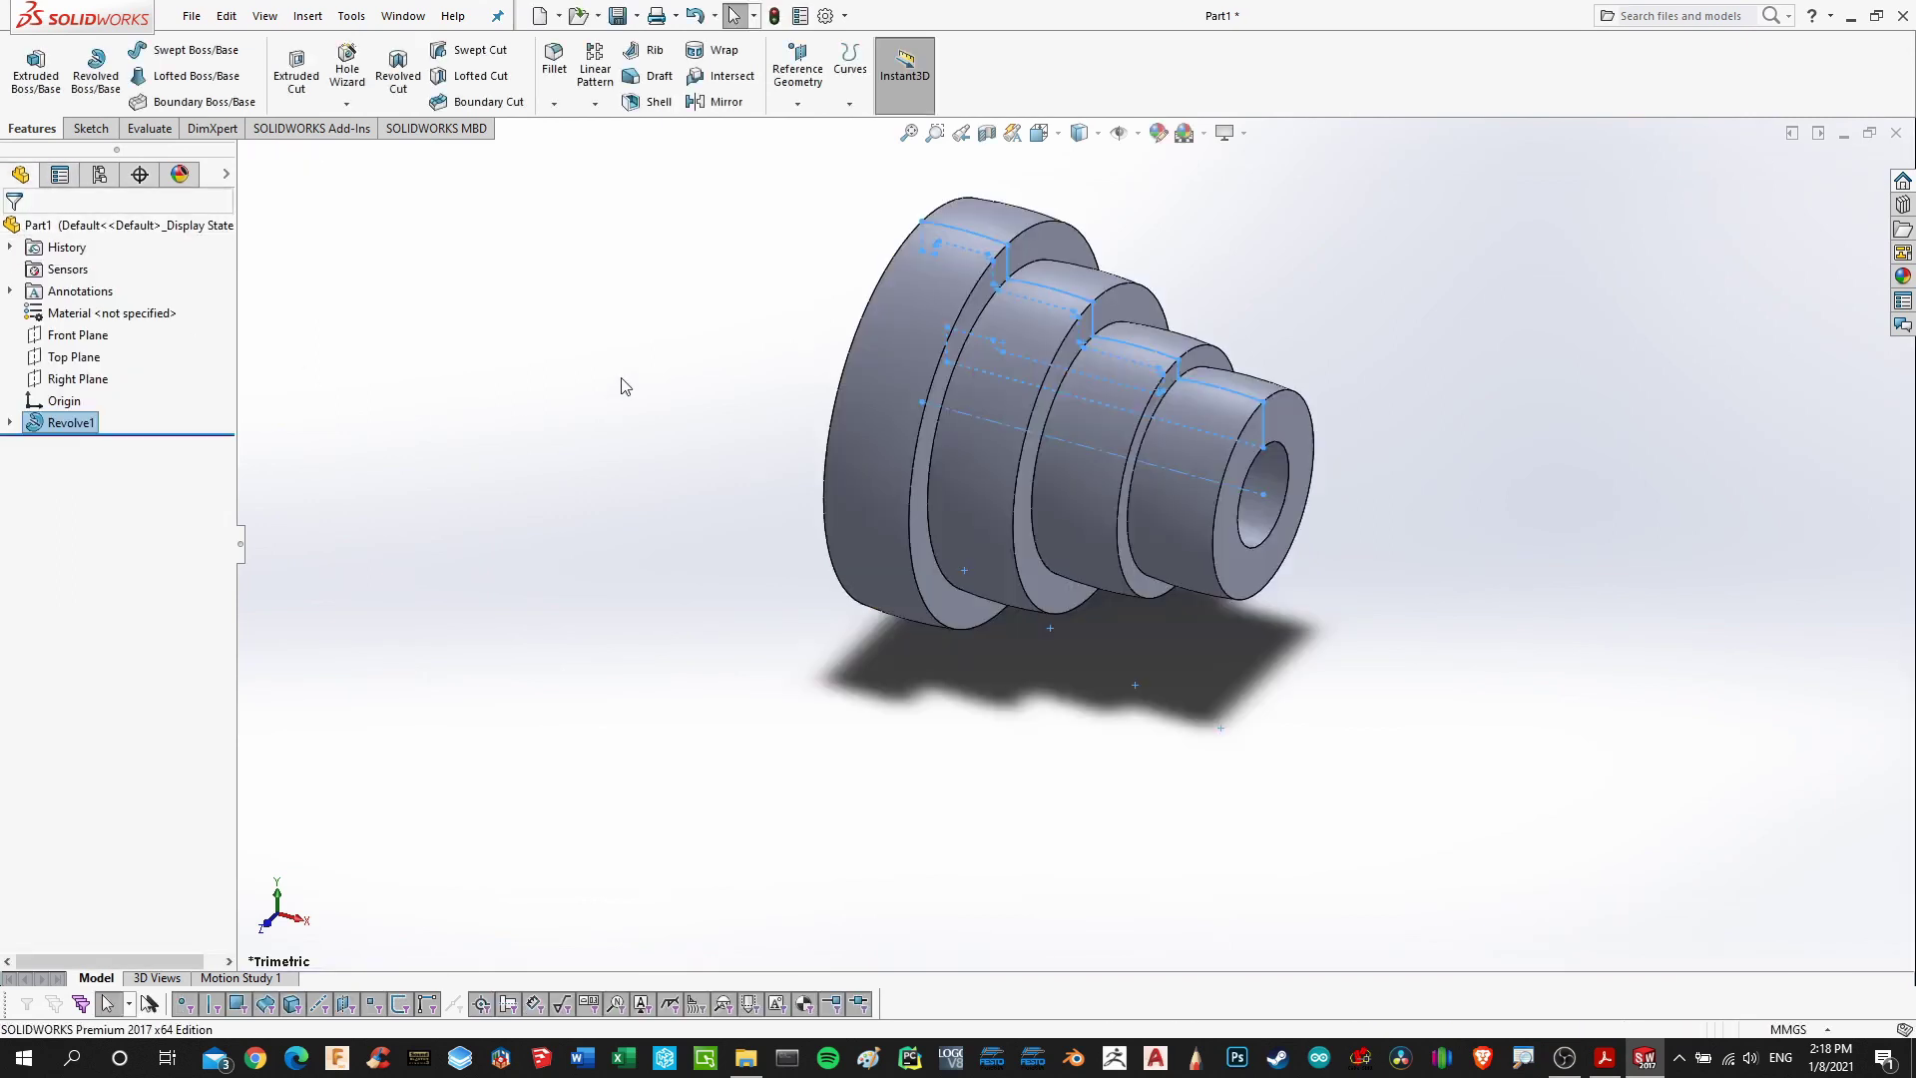
Examine the revolved pulley from the front, rotating it about the vertical axis to inspect the hollow interior, hub and bore
click(1057, 134)
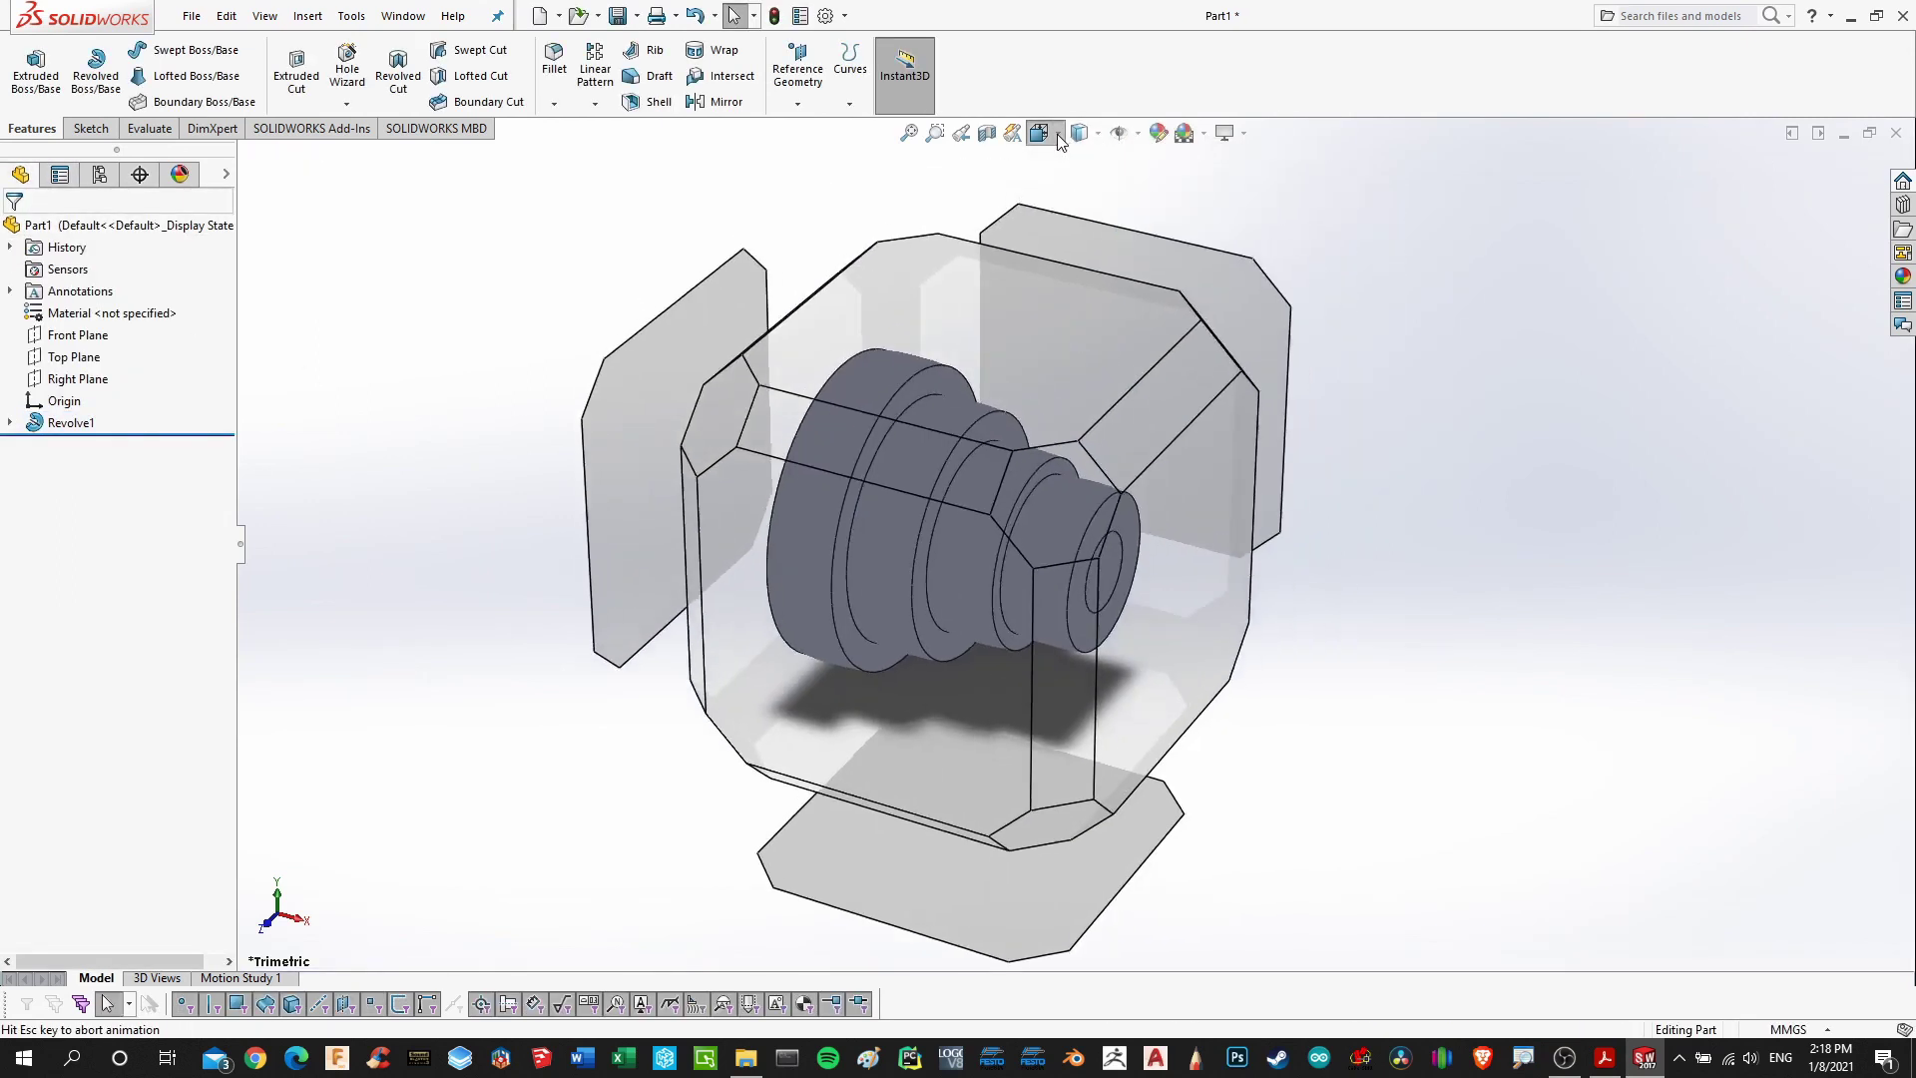
click(832, 750)
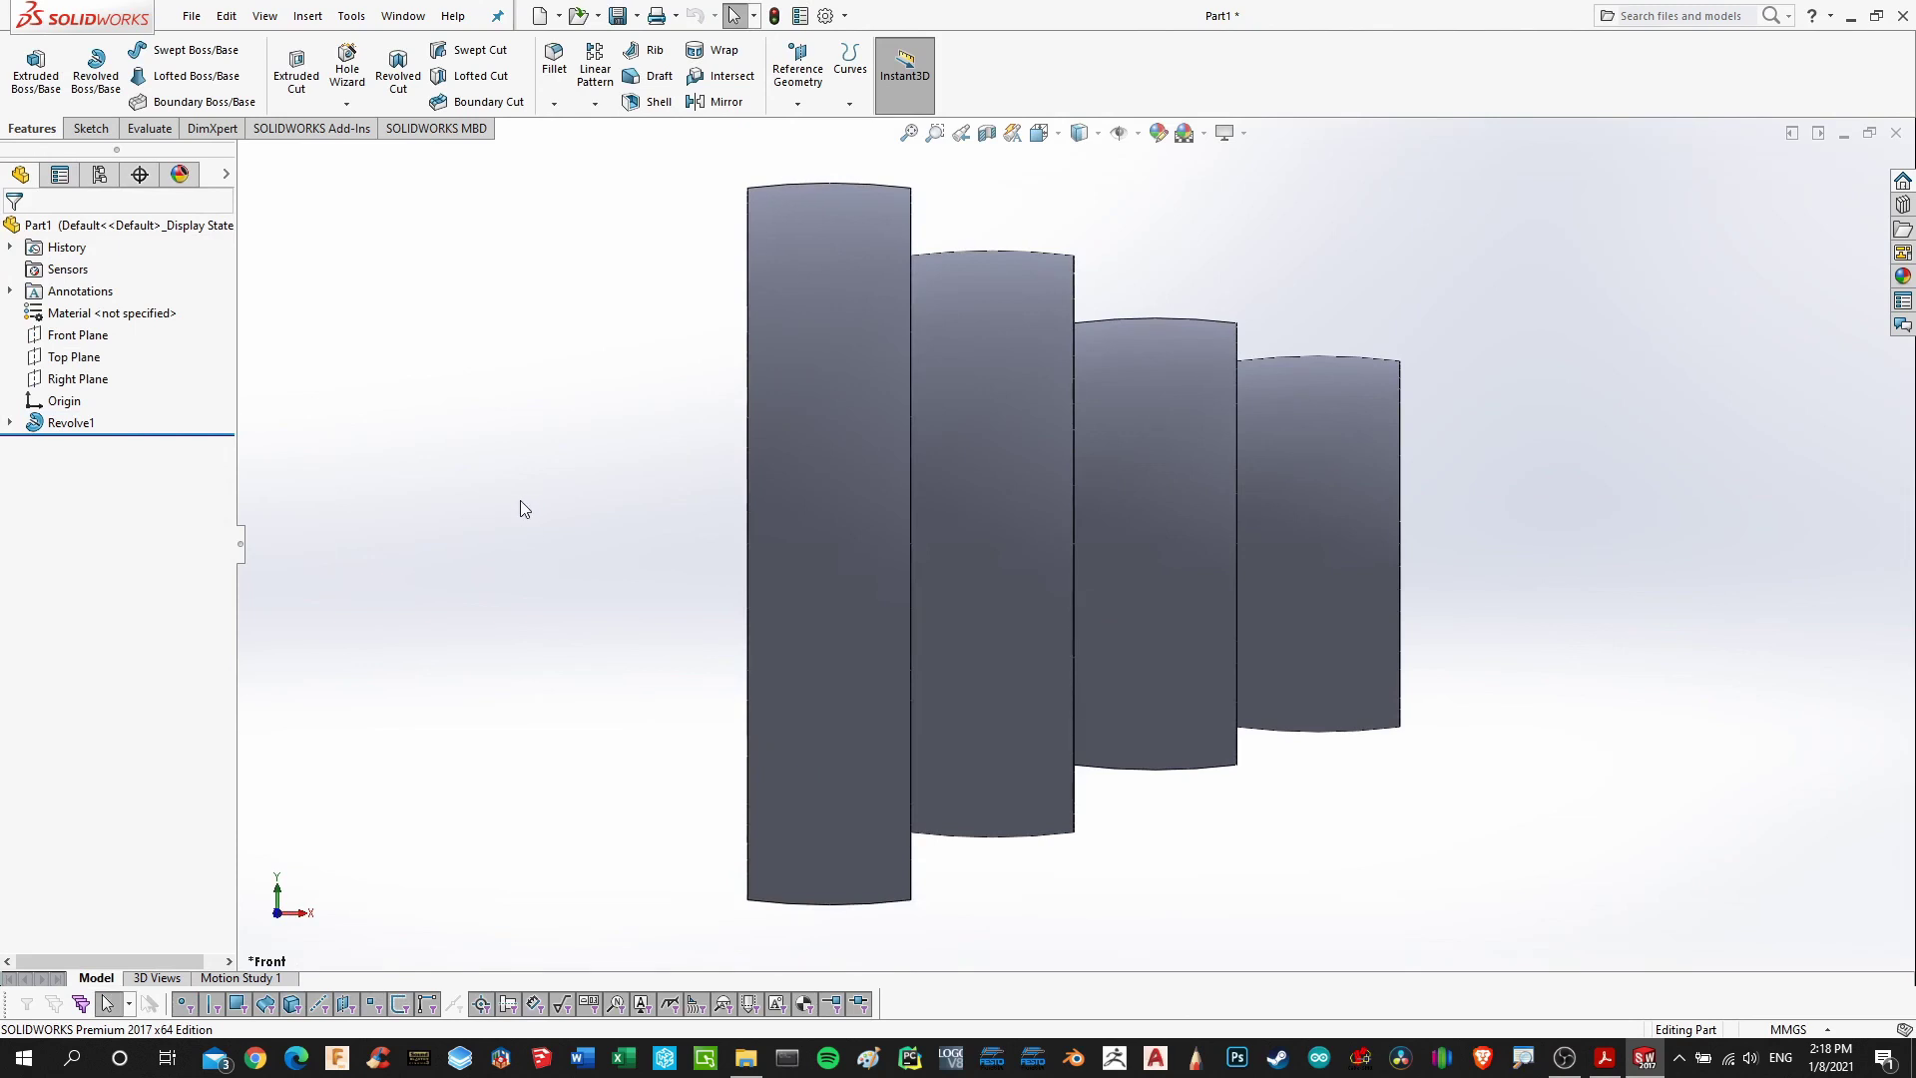
key(Right)
key(Right)
key(Right)
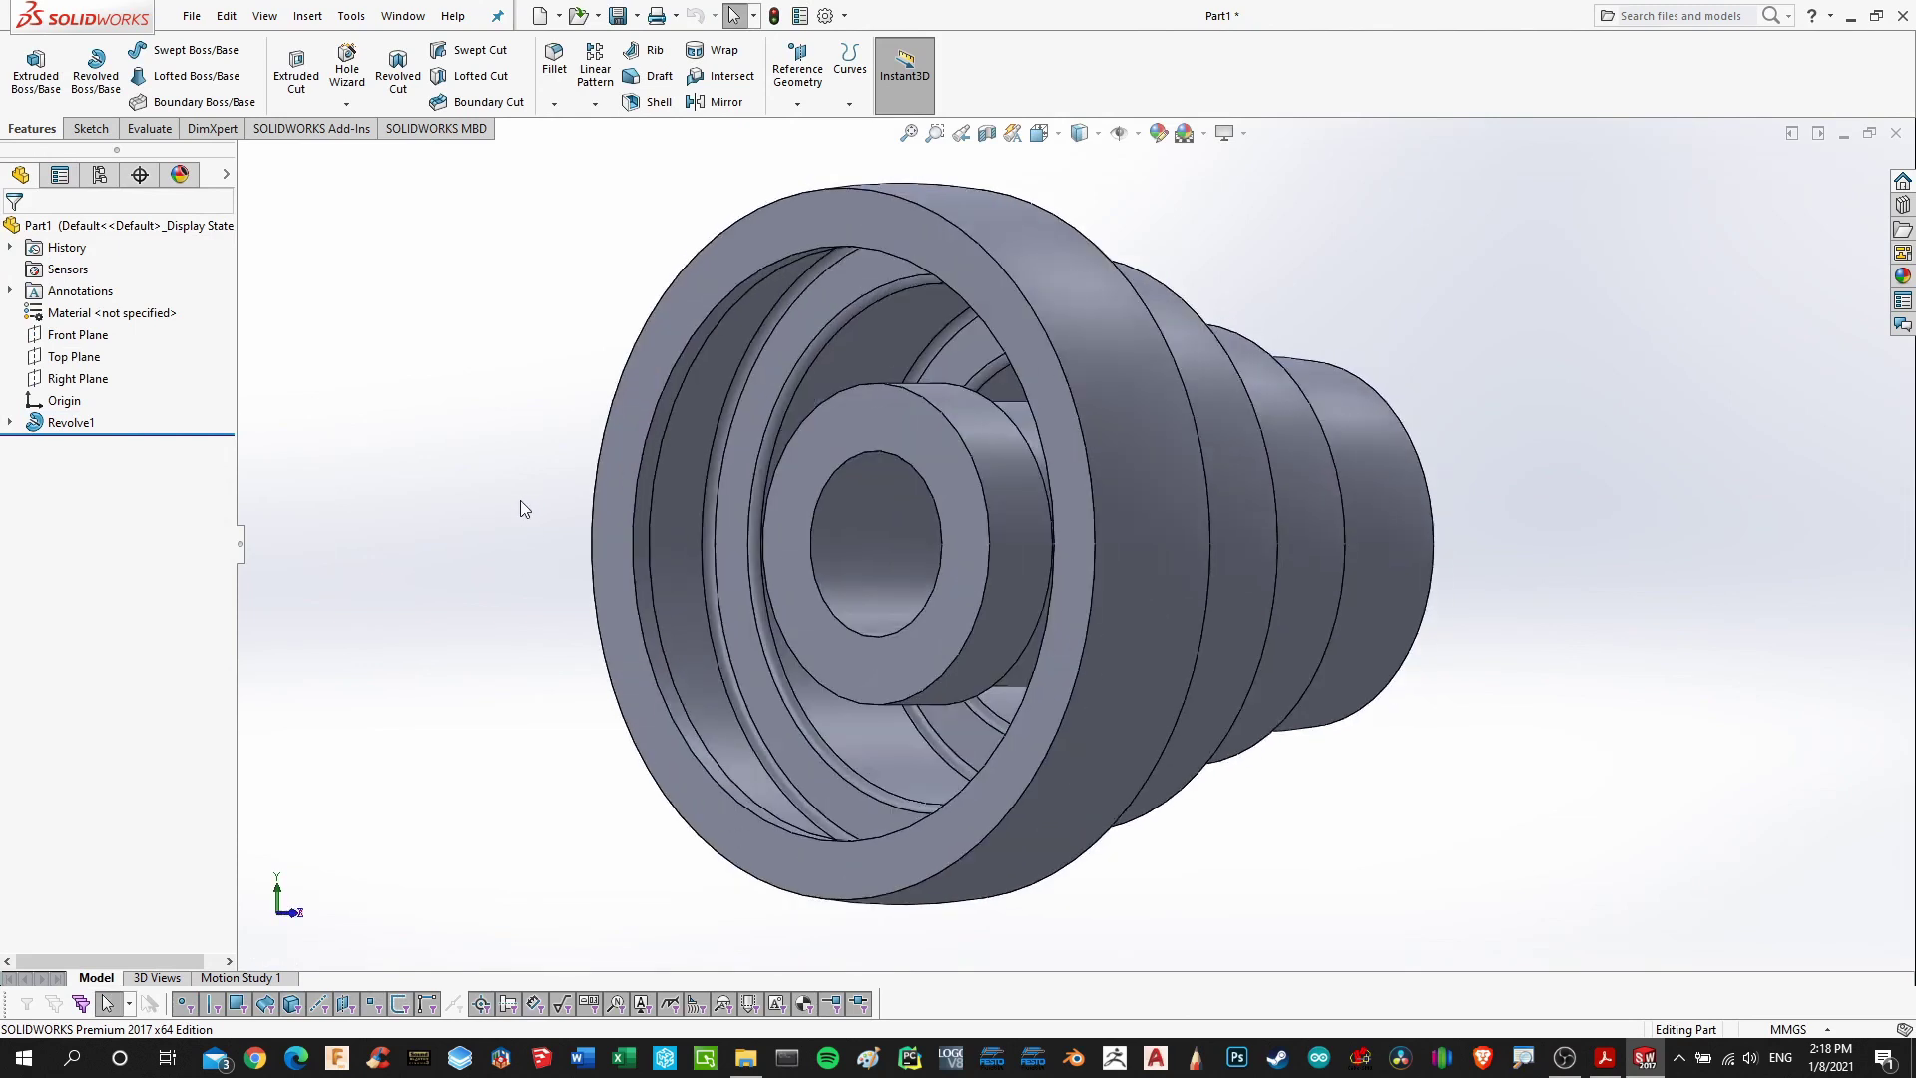
key(Right)
key(Right)
key(Right)
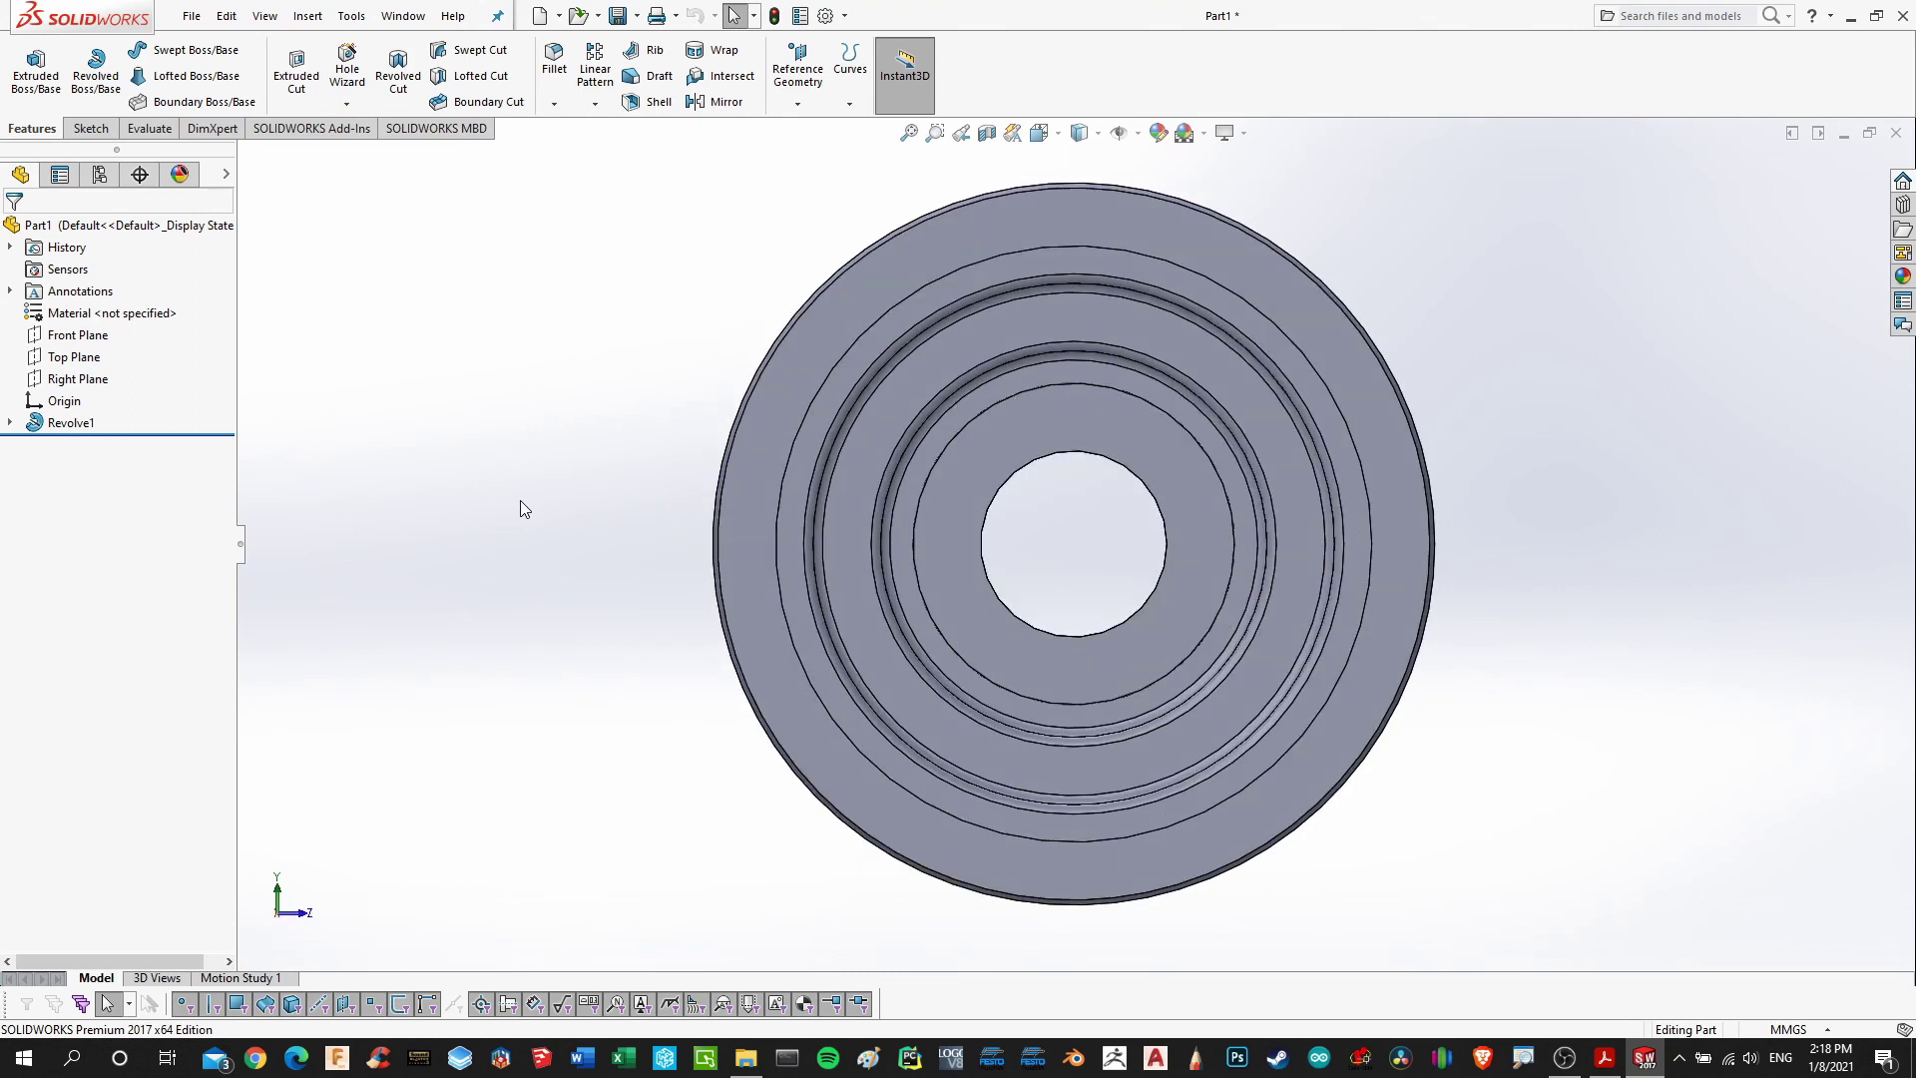
key(Left)
key(Left)
key(Left)
key(Left)
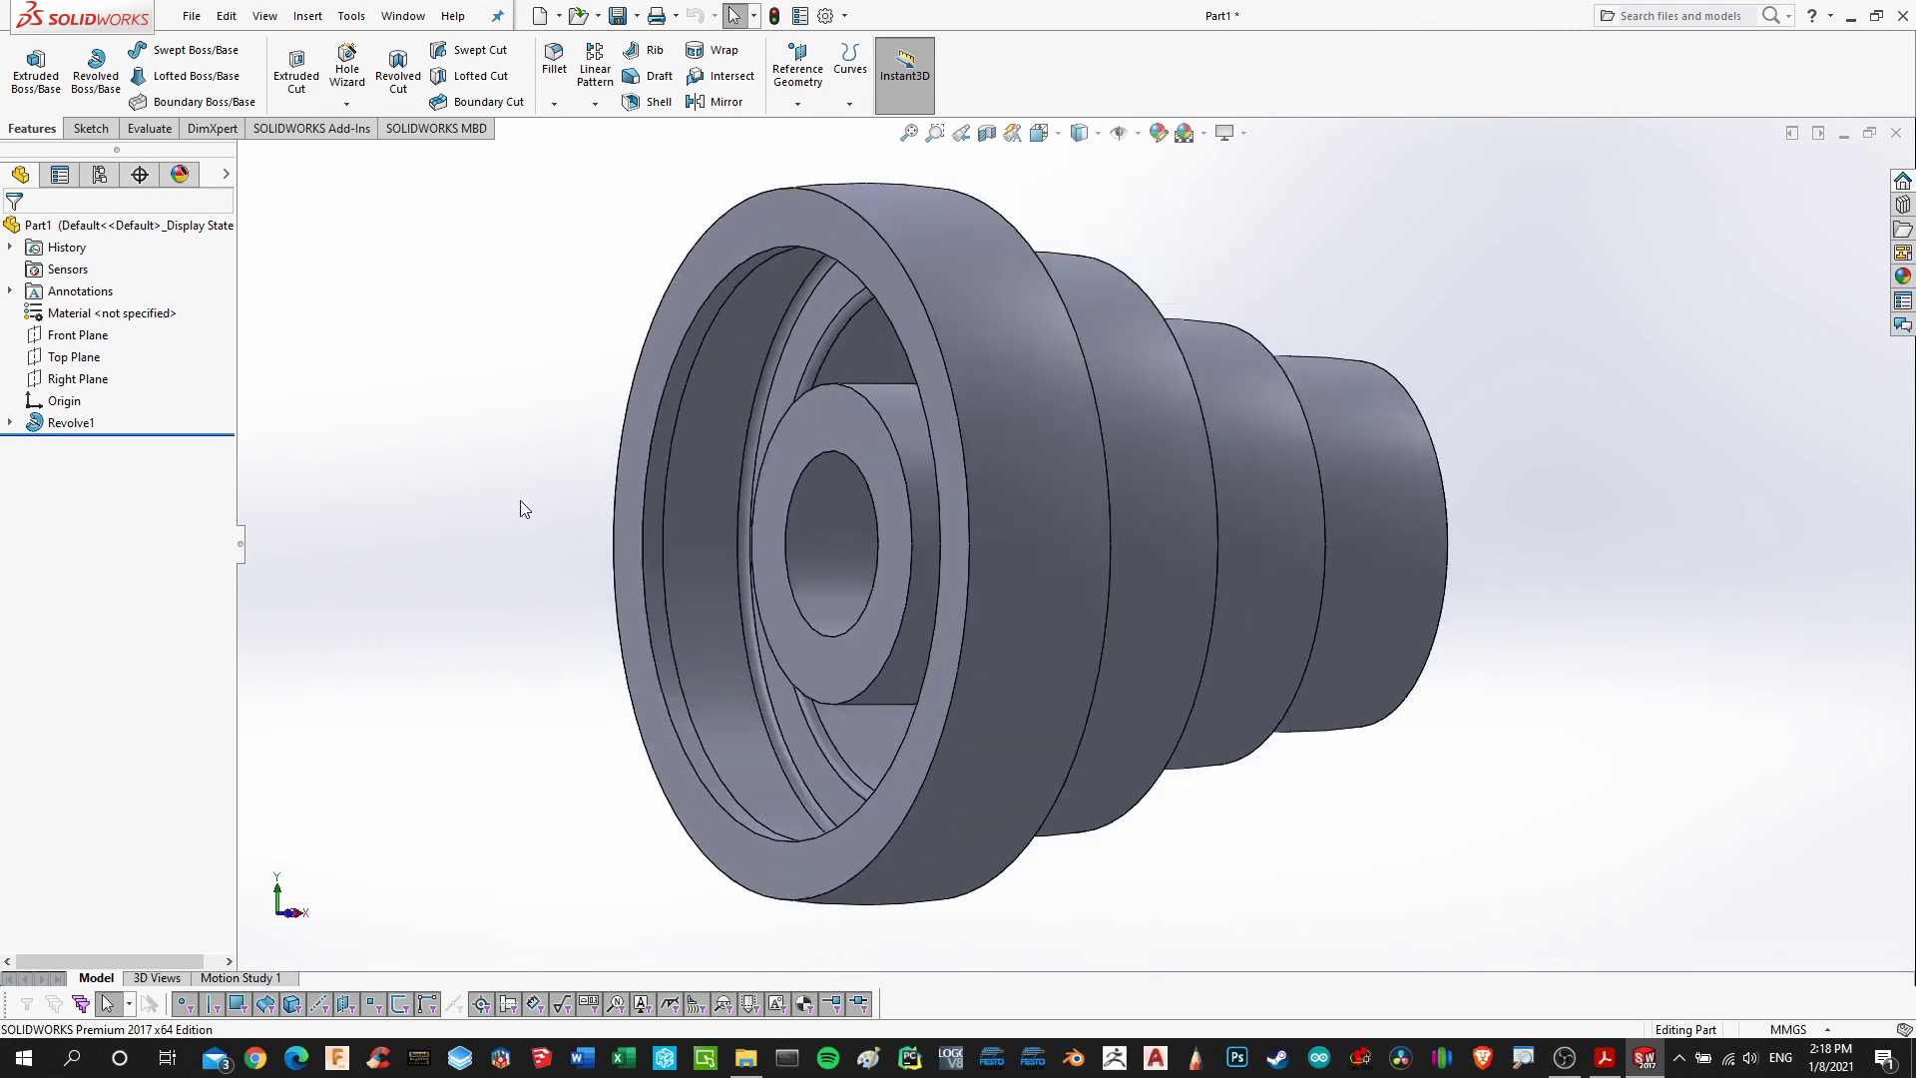
key(Left)
key(Left)
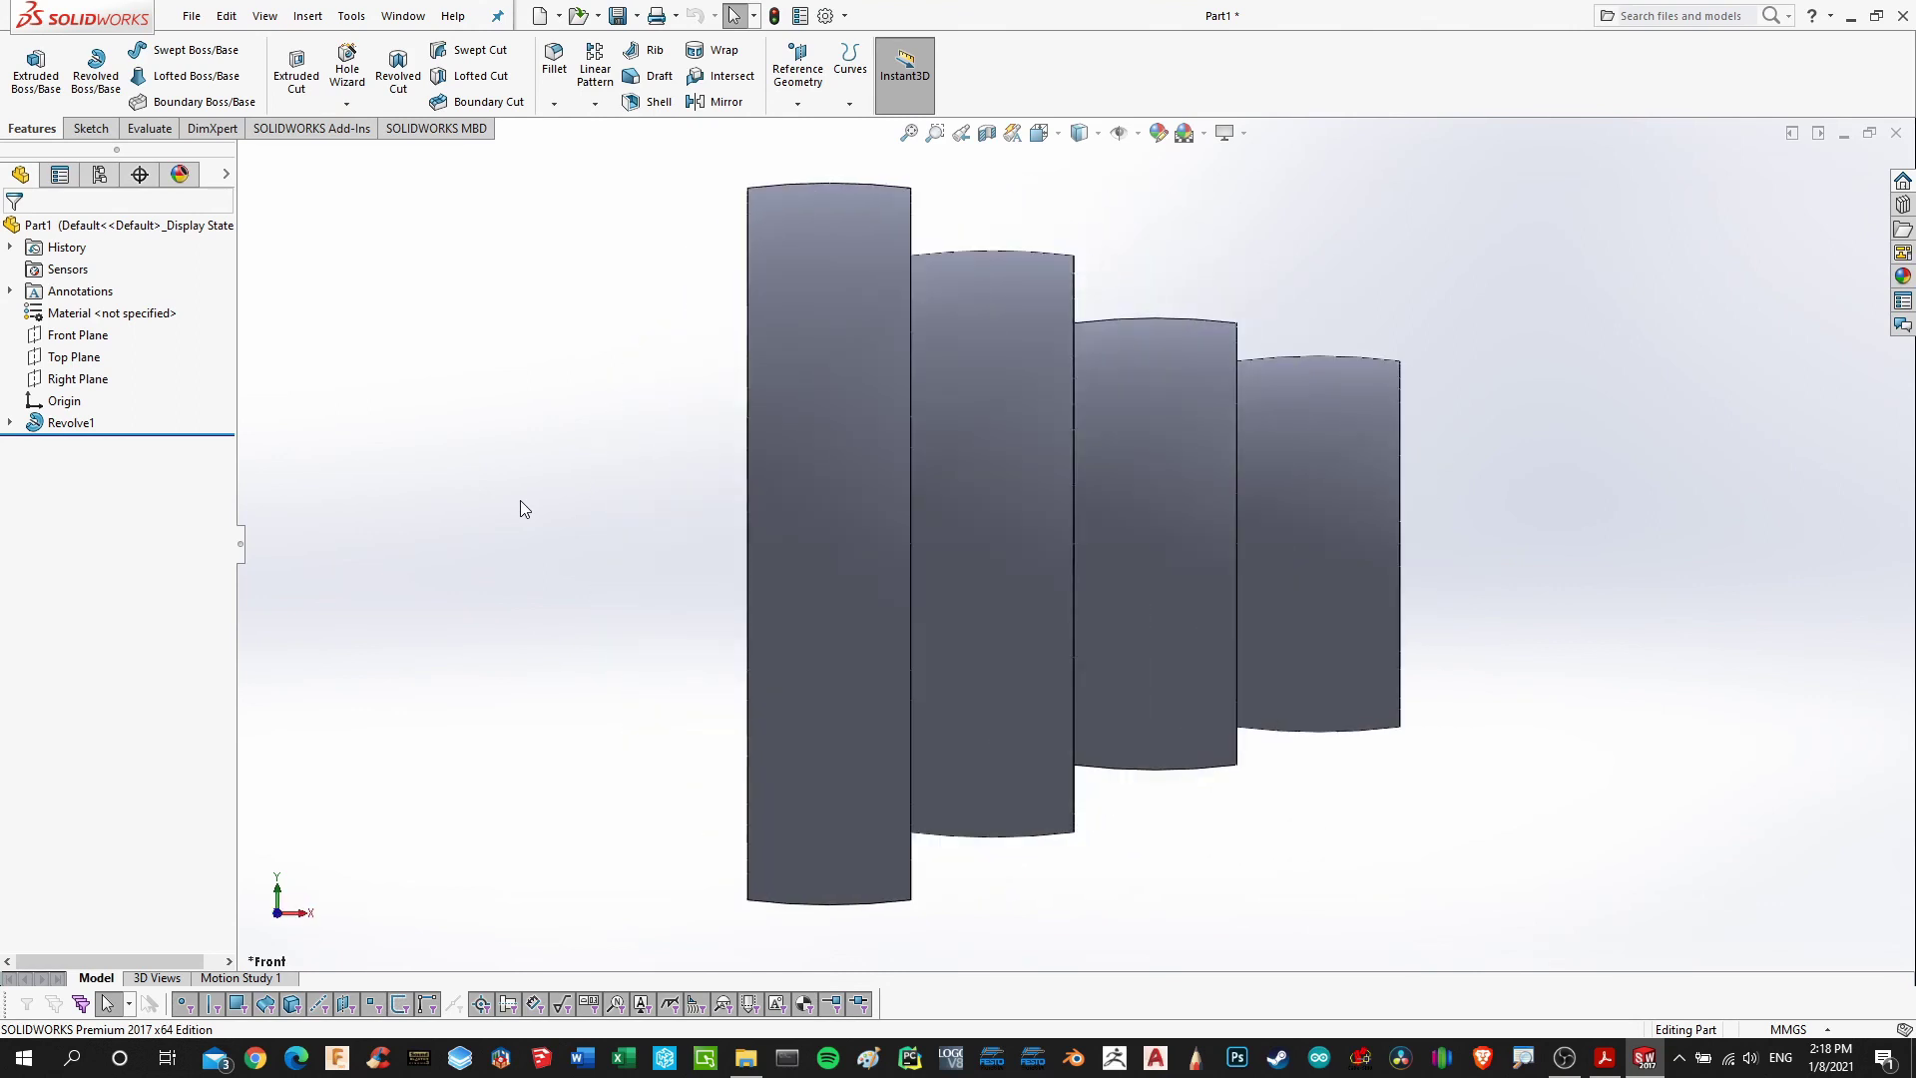
Section the pulley along the Front Plane with a 0 mm offset and view the cut profile from the front
click(1058, 134)
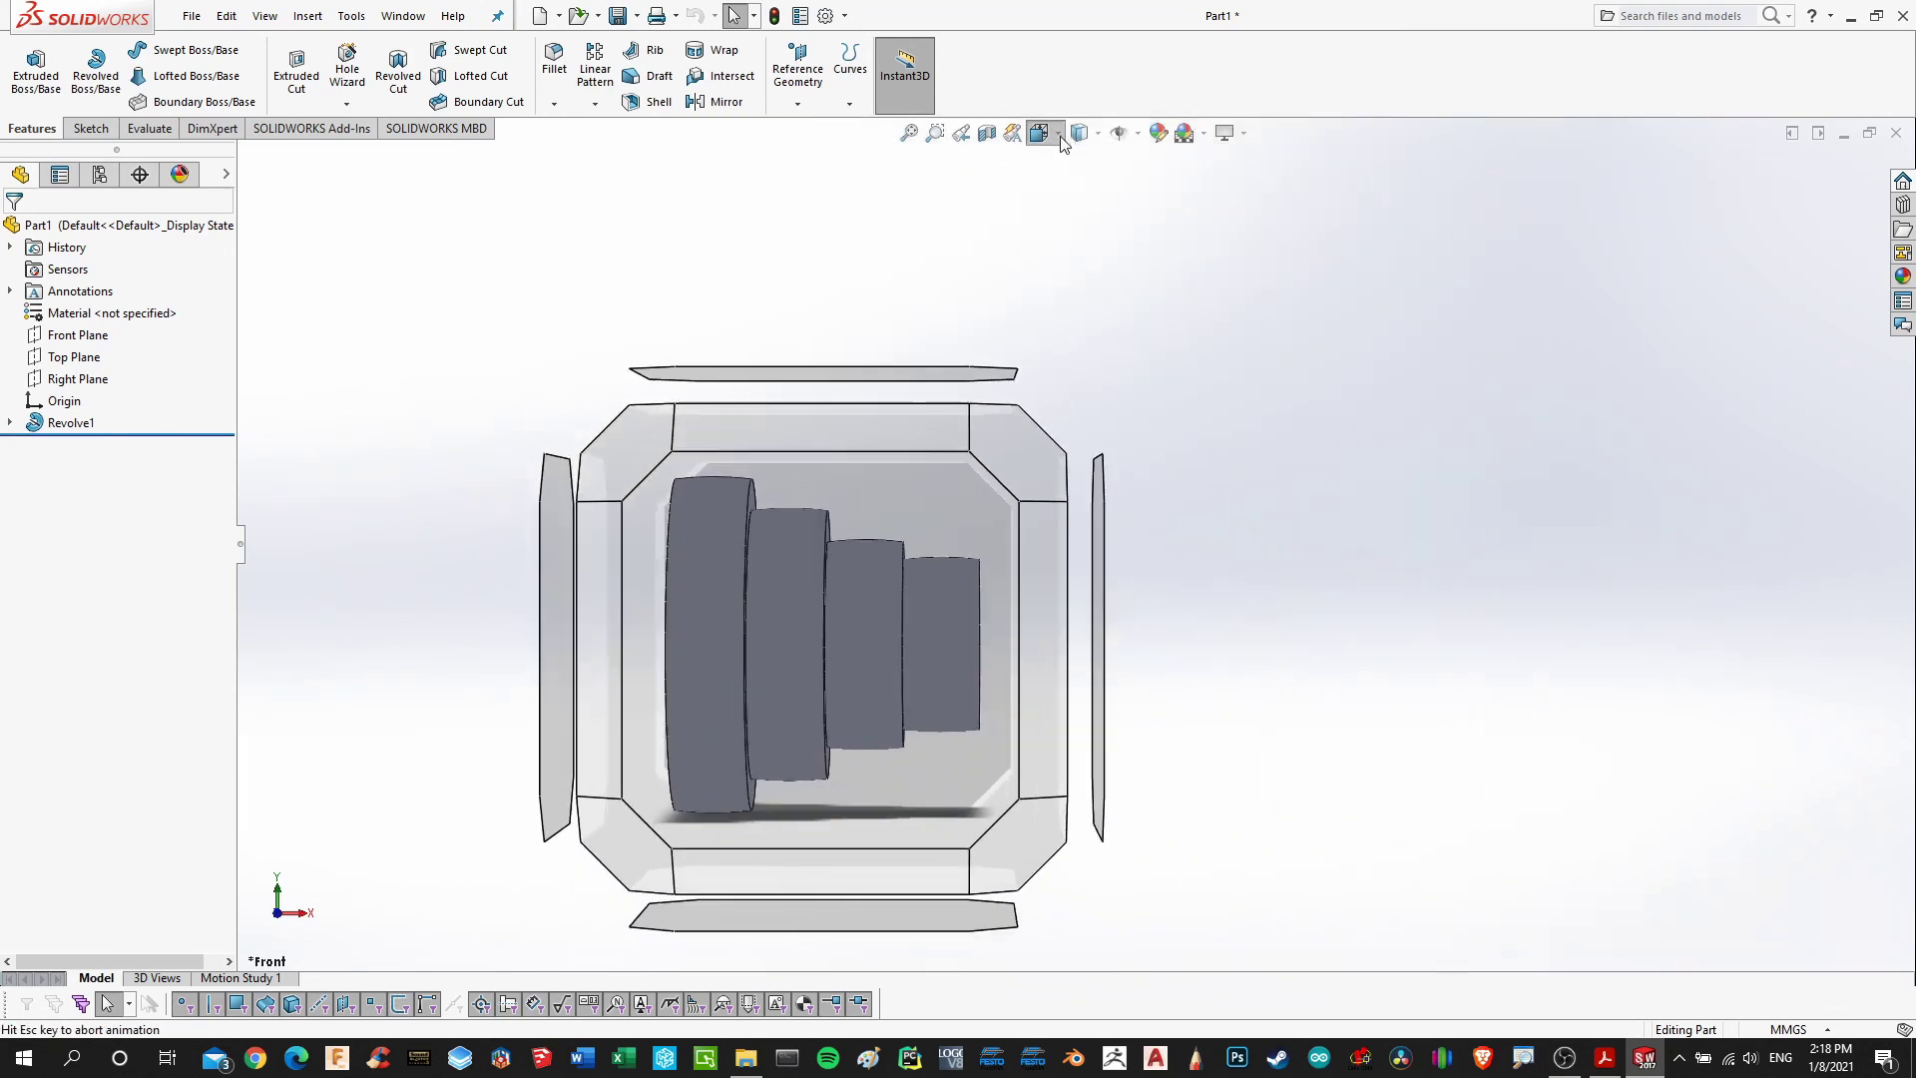
click(1125, 174)
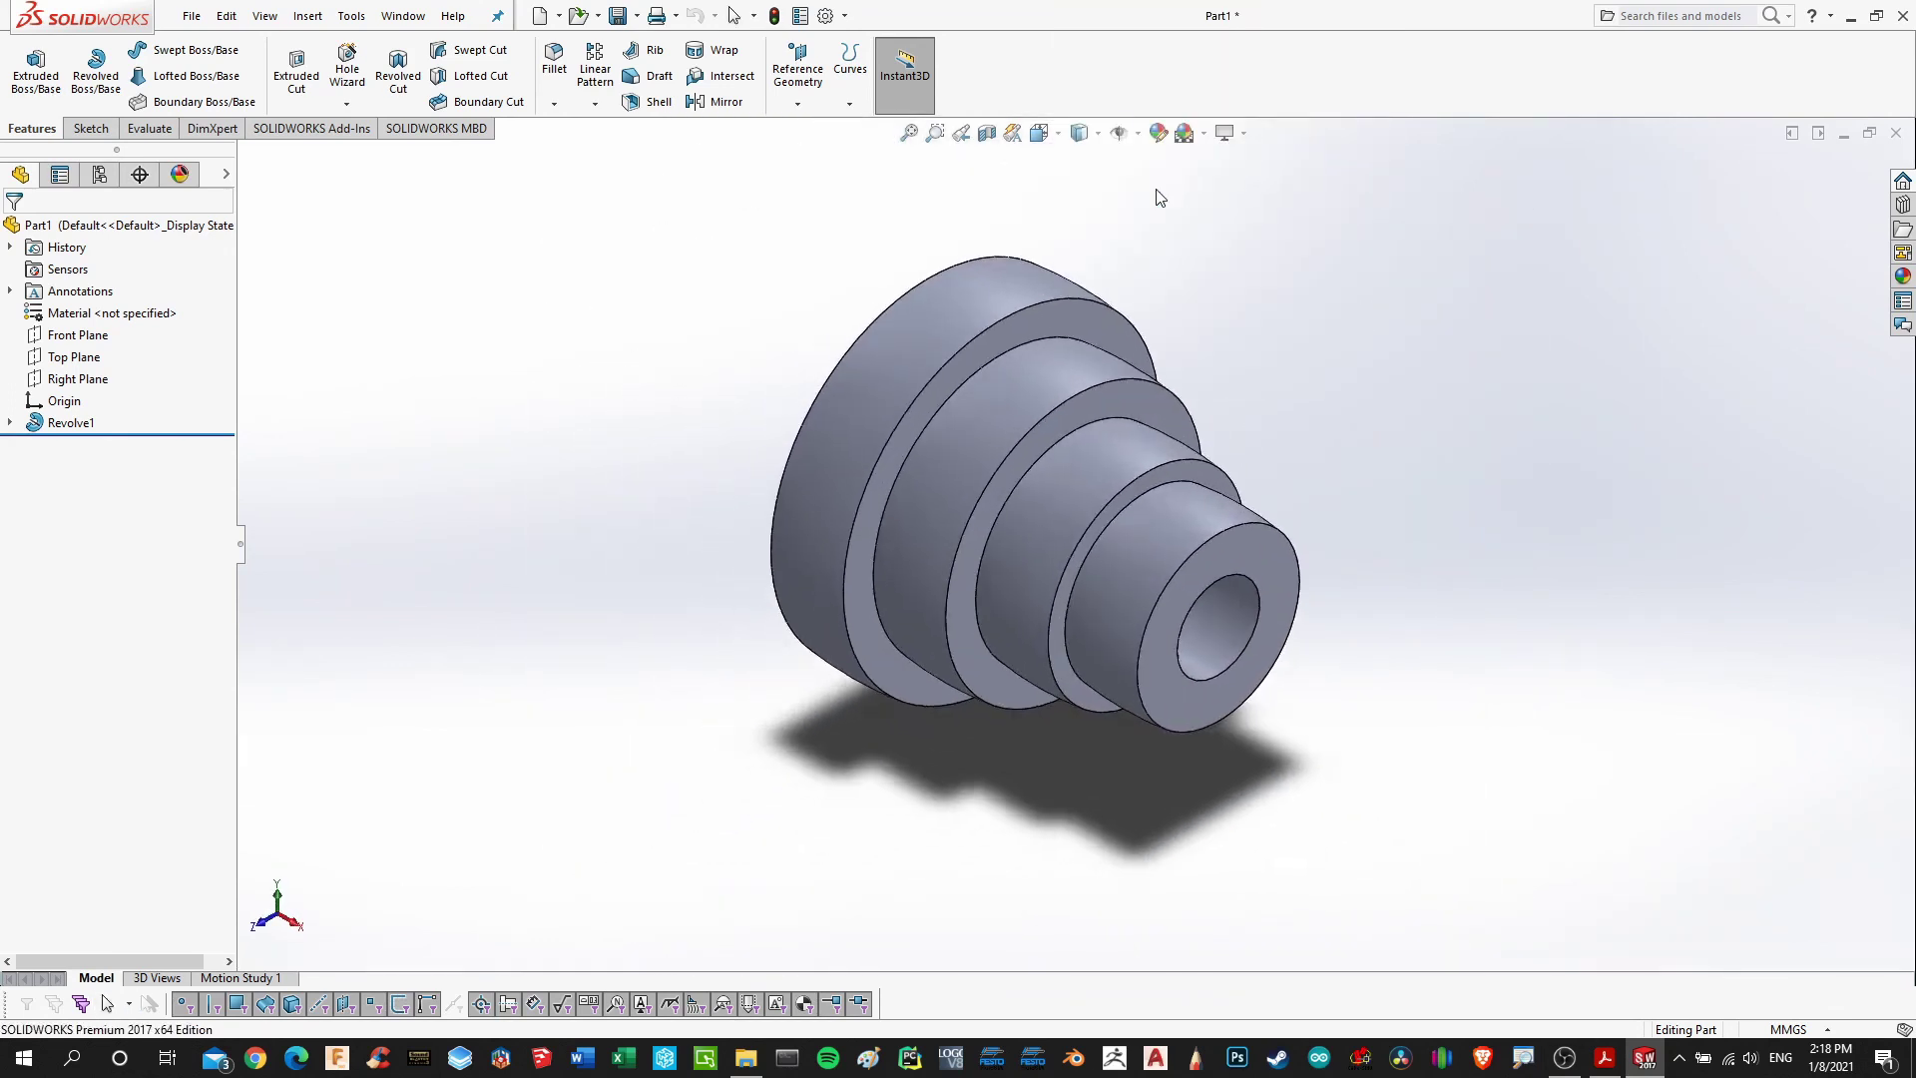
click(987, 134)
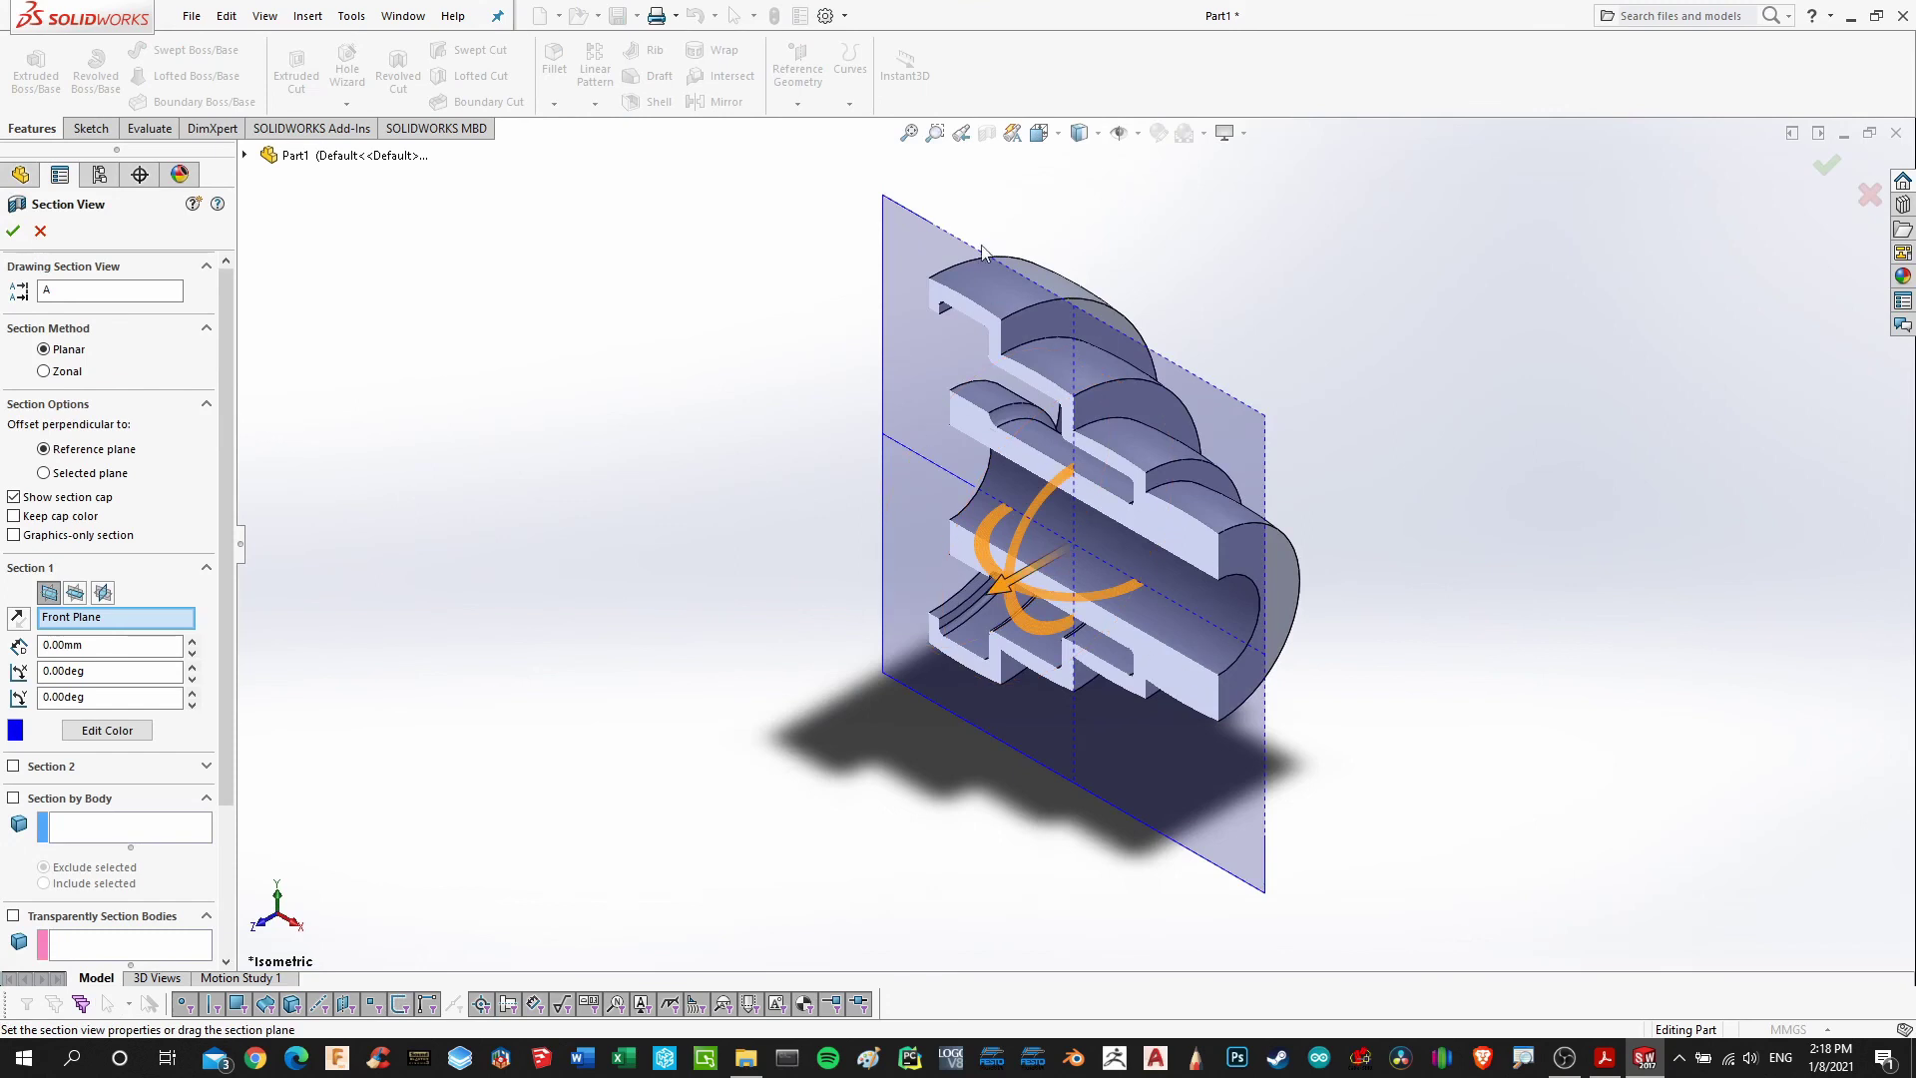
click(13, 231)
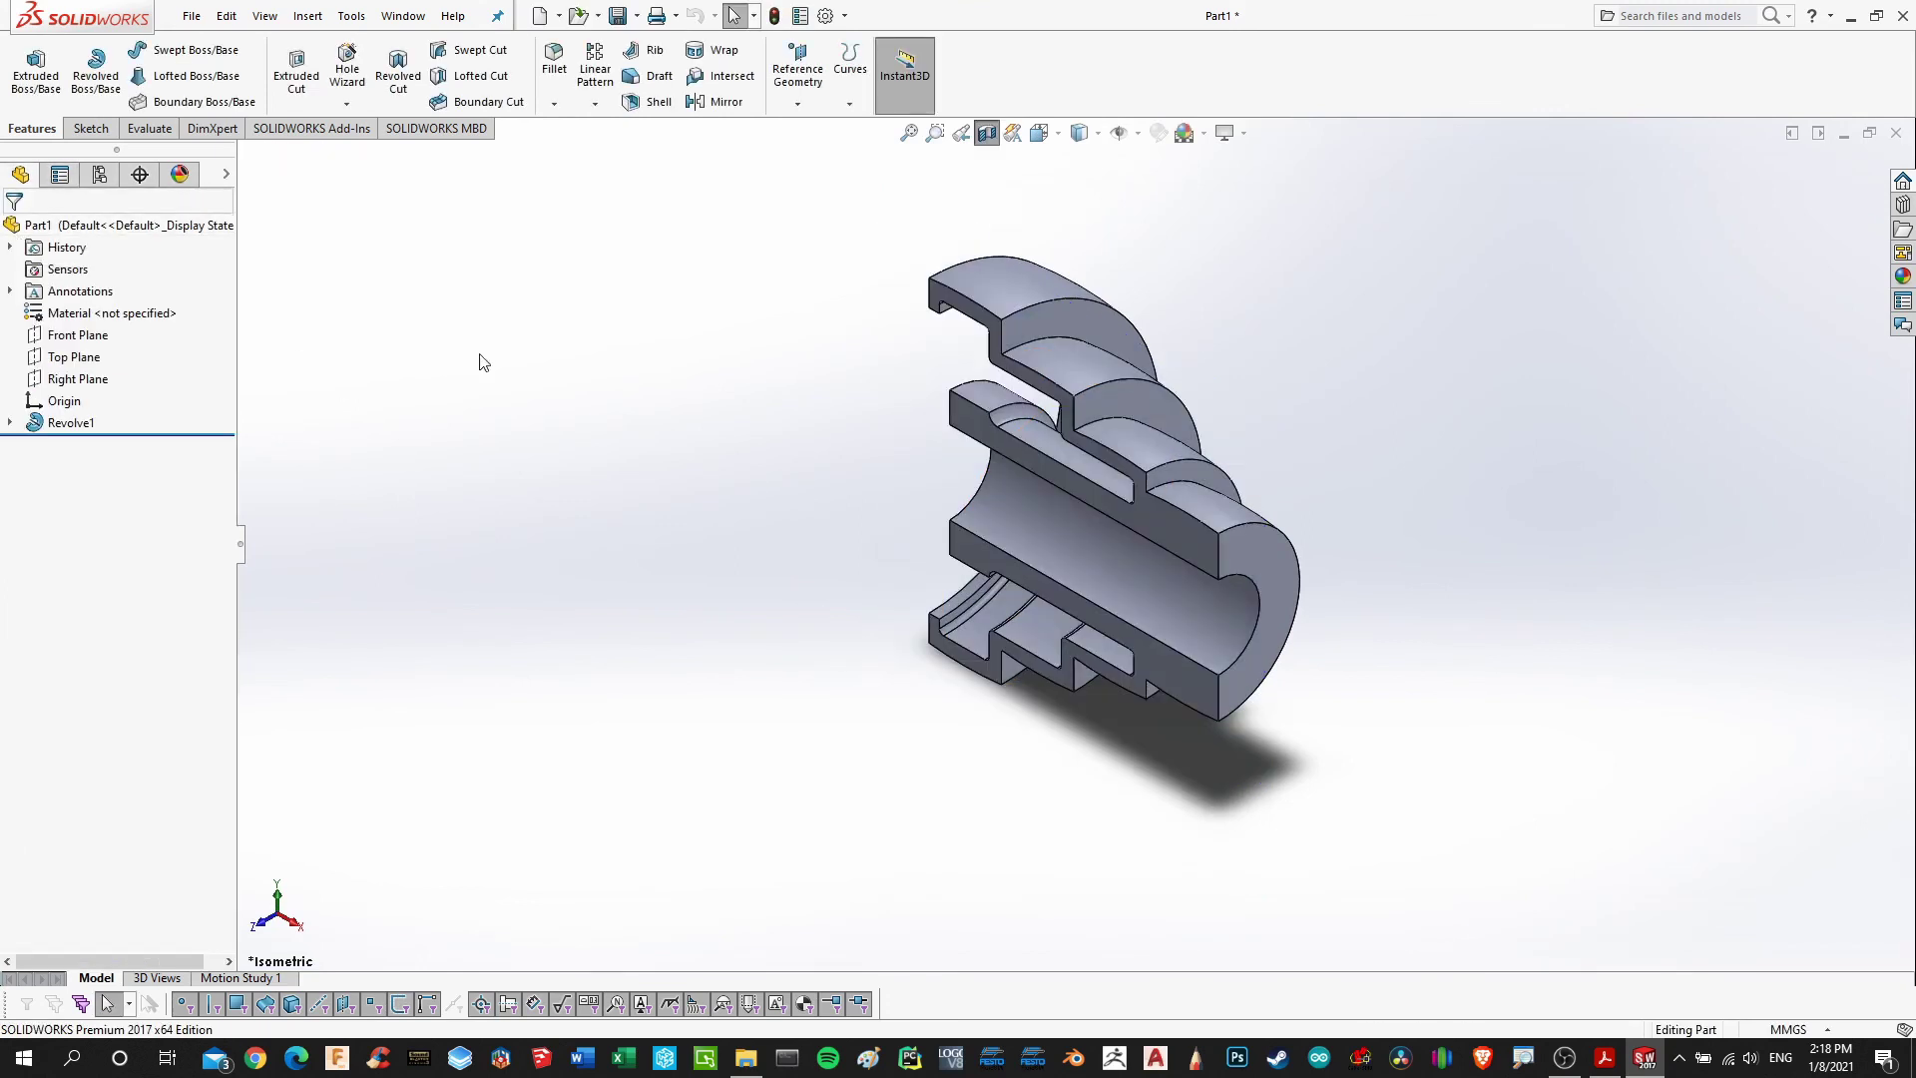
click(1058, 134)
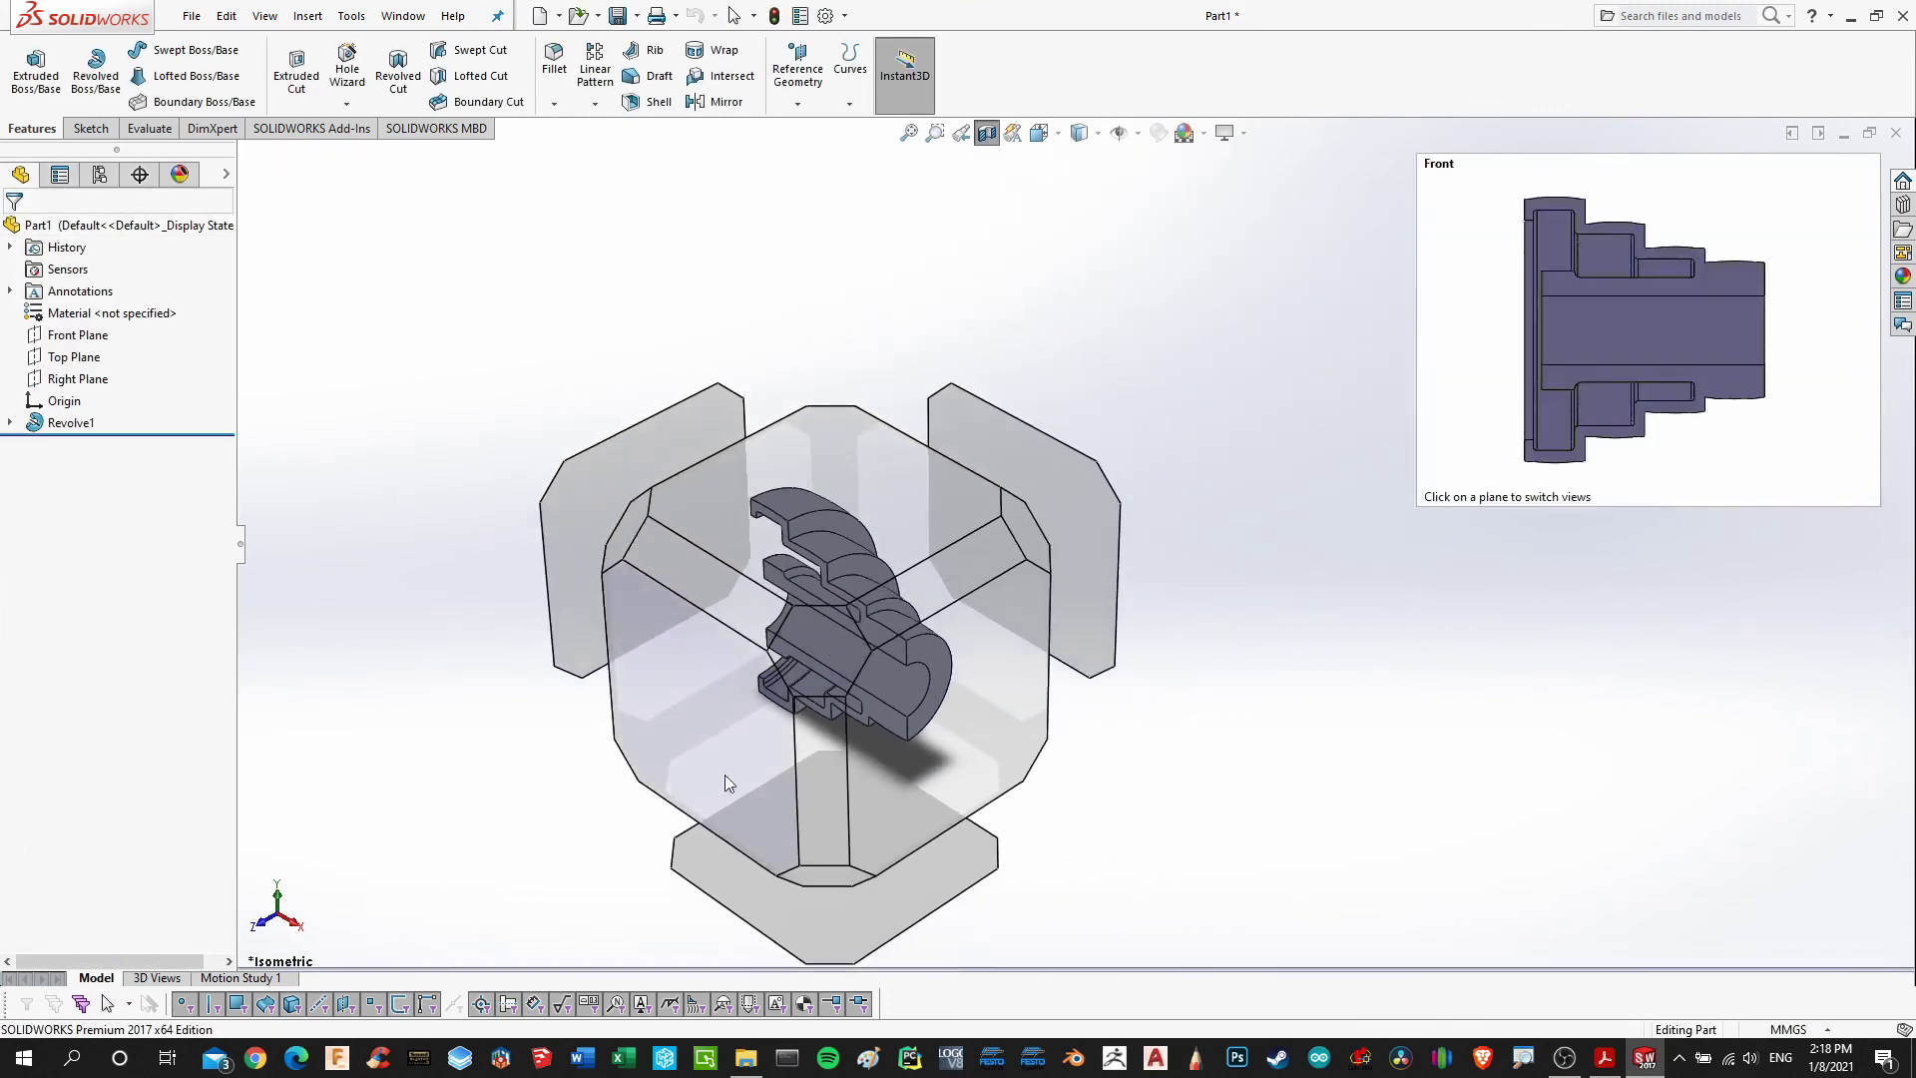
click(725, 776)
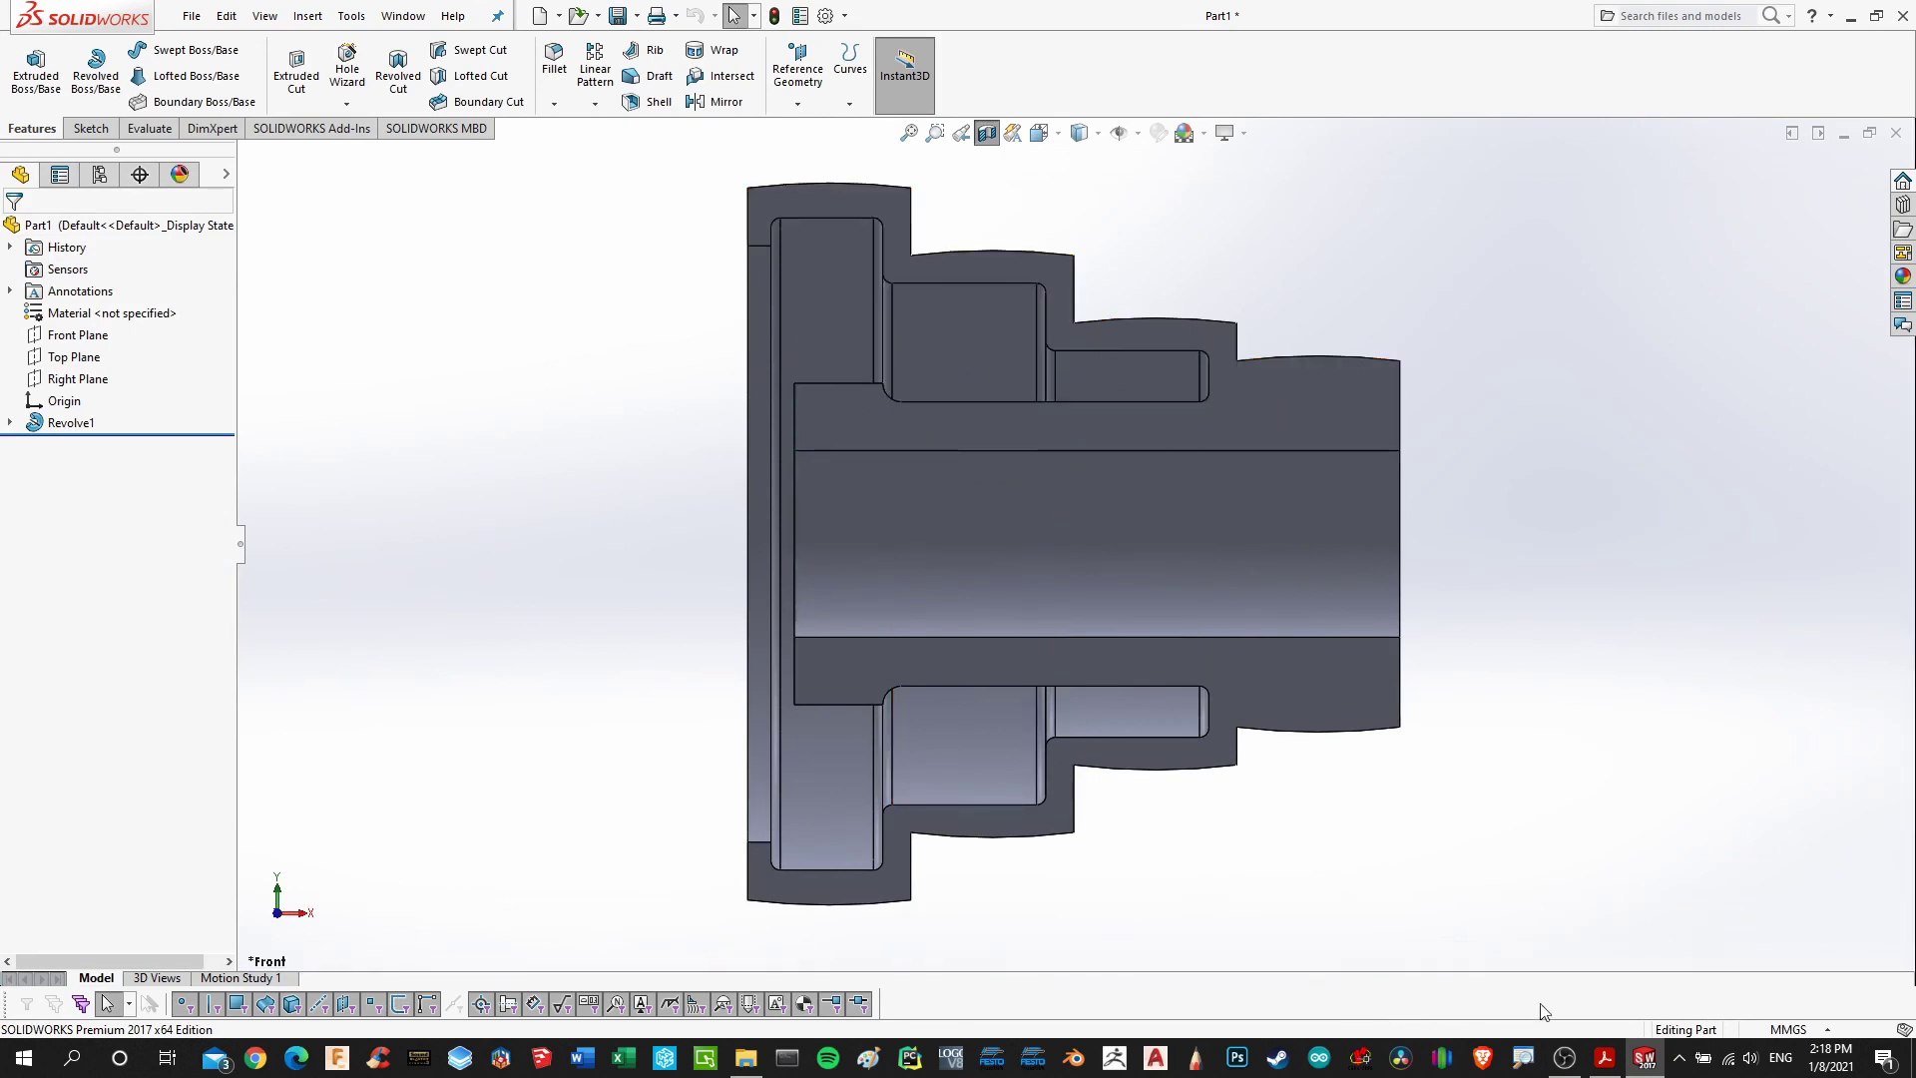
Compare the section with the PDF drawing in Adobe Acrobat Reader, return to SOLIDWORKS, and turn off the section view in isometric orientation
click(1605, 1058)
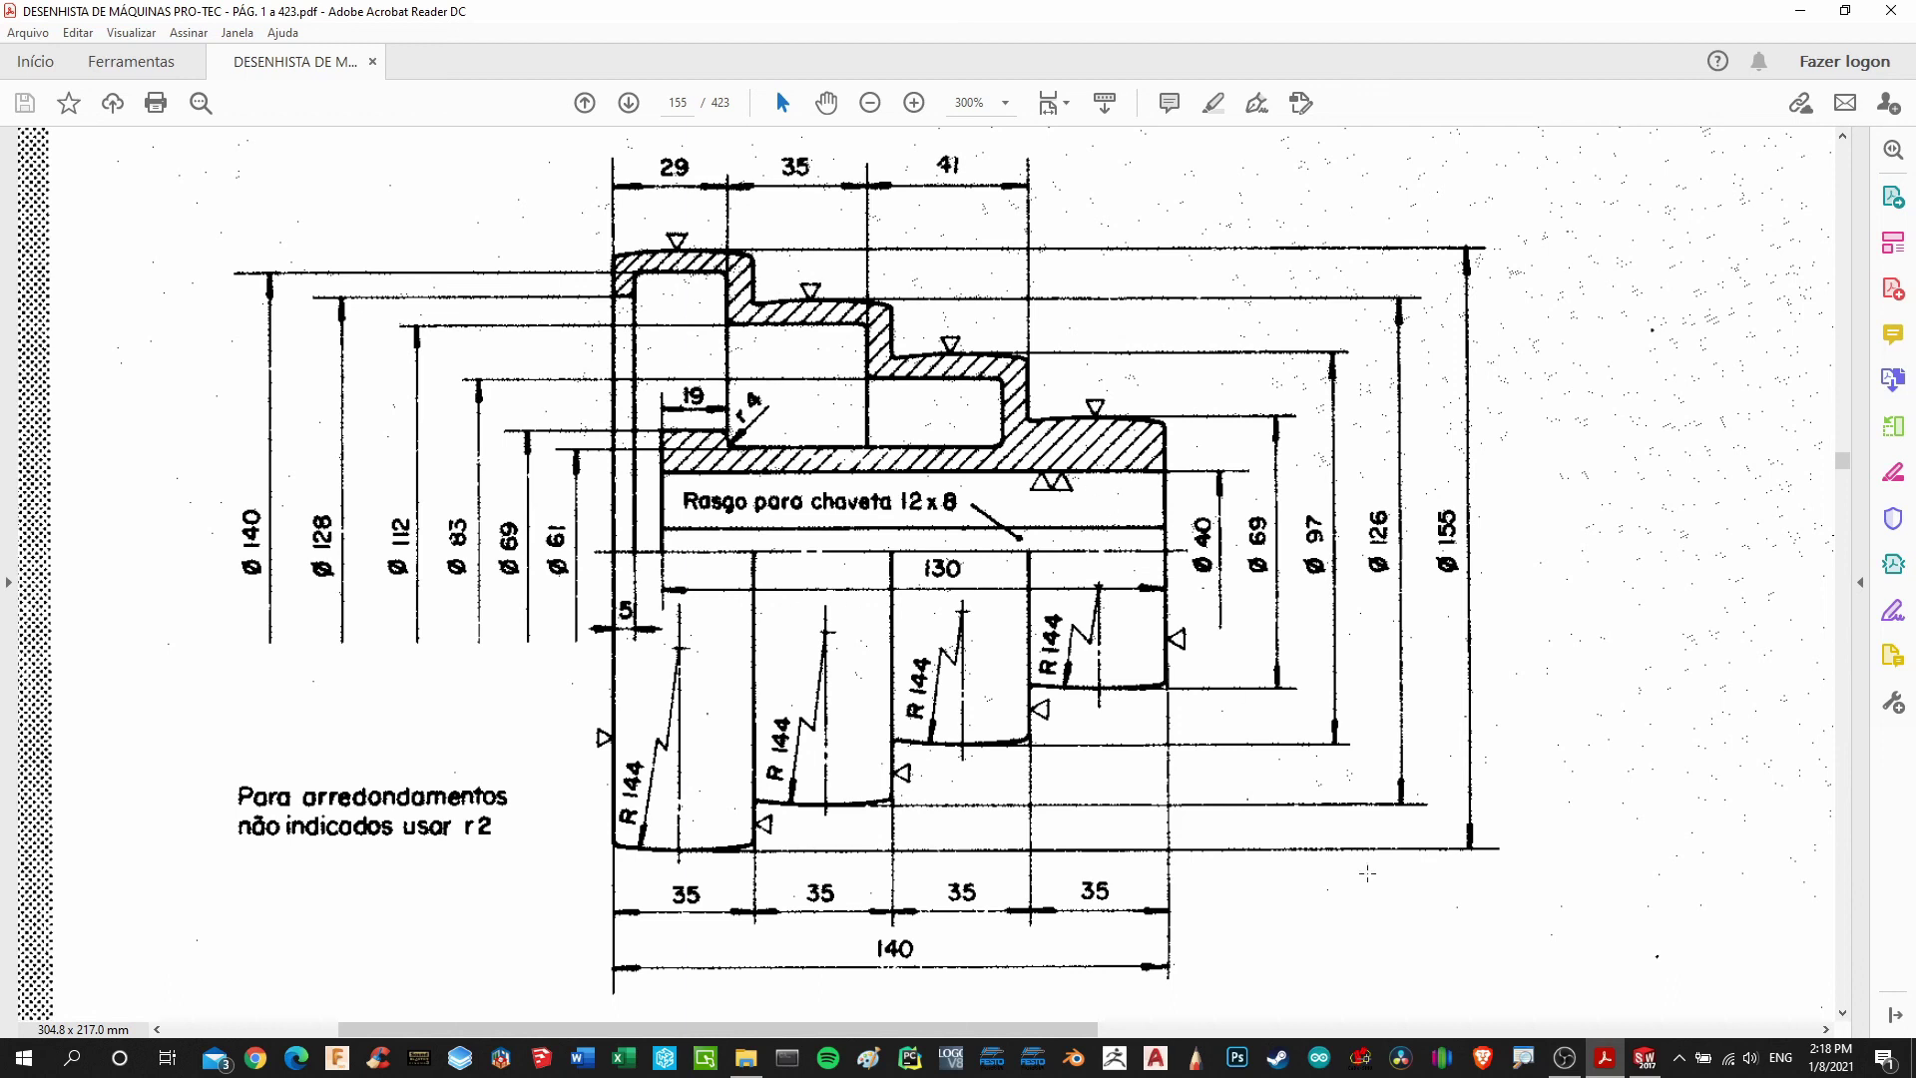
click(1644, 1058)
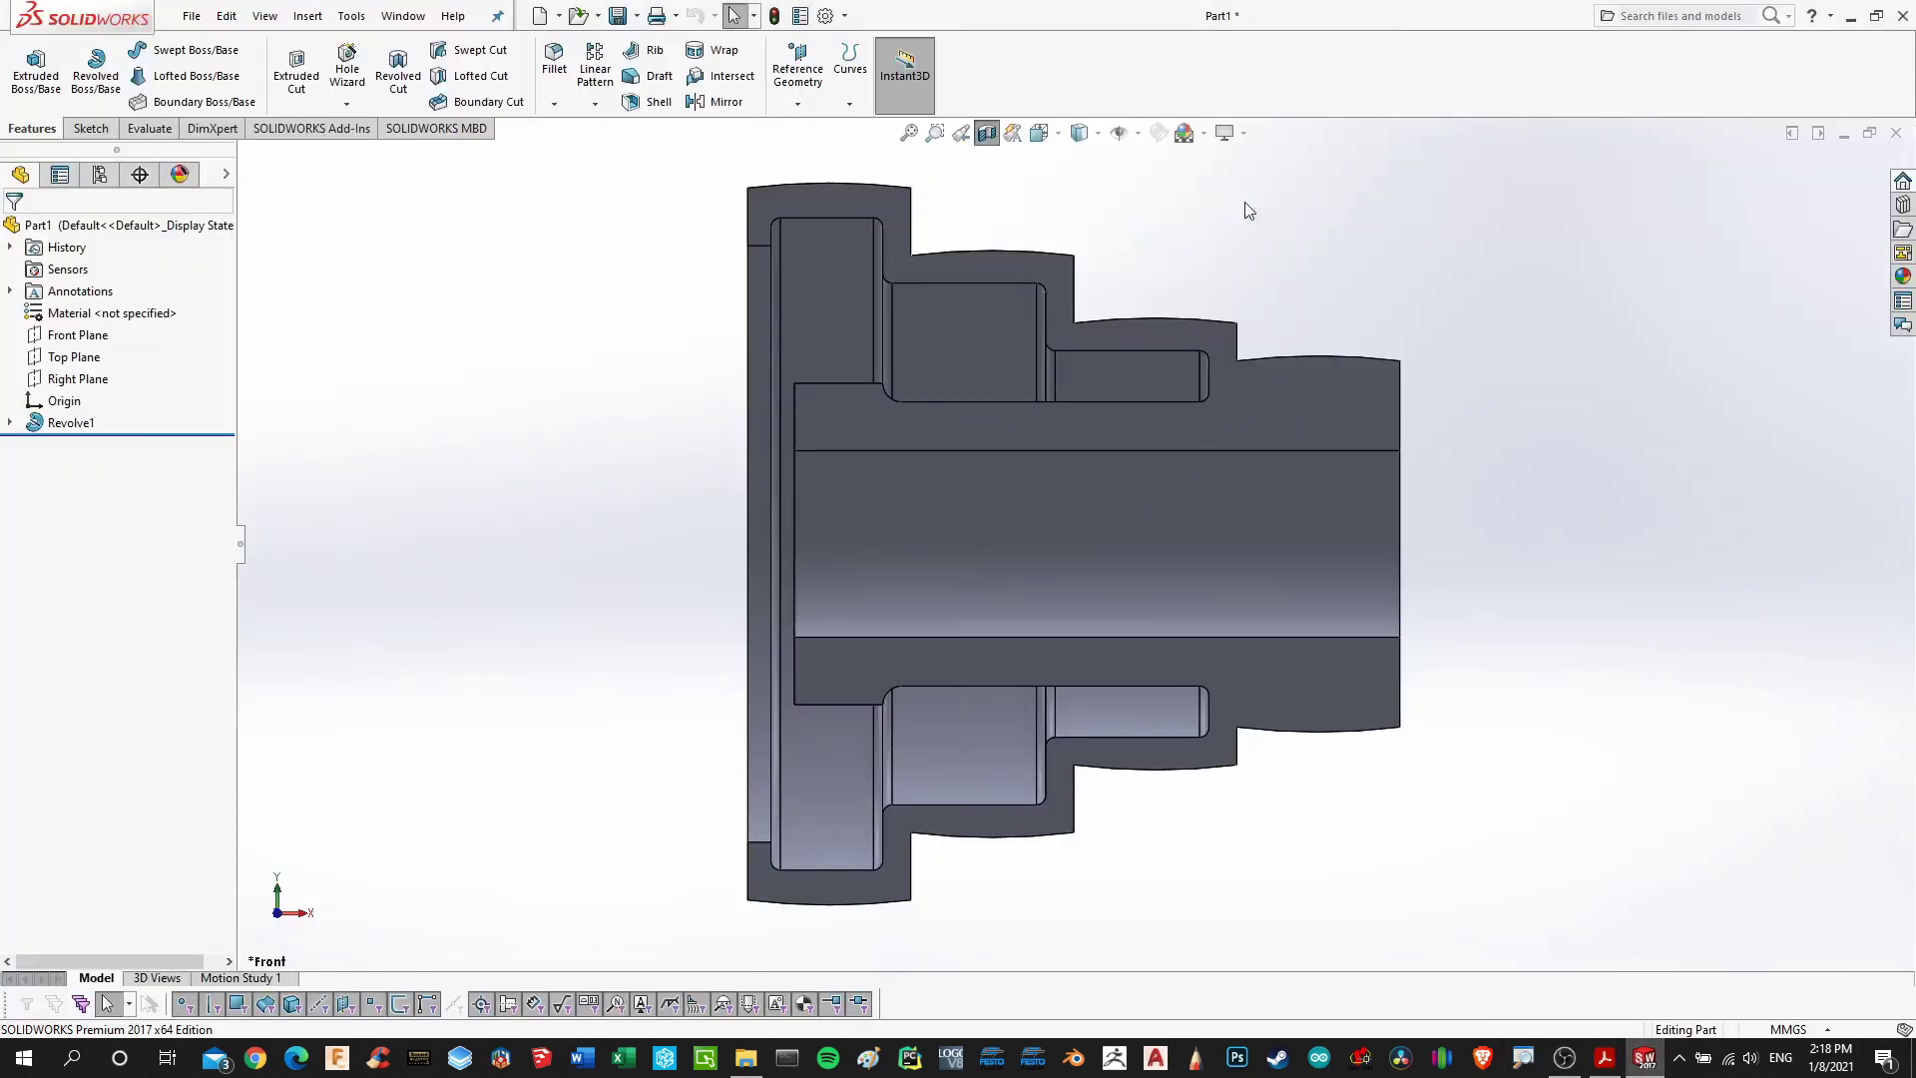
click(1039, 133)
click(1151, 189)
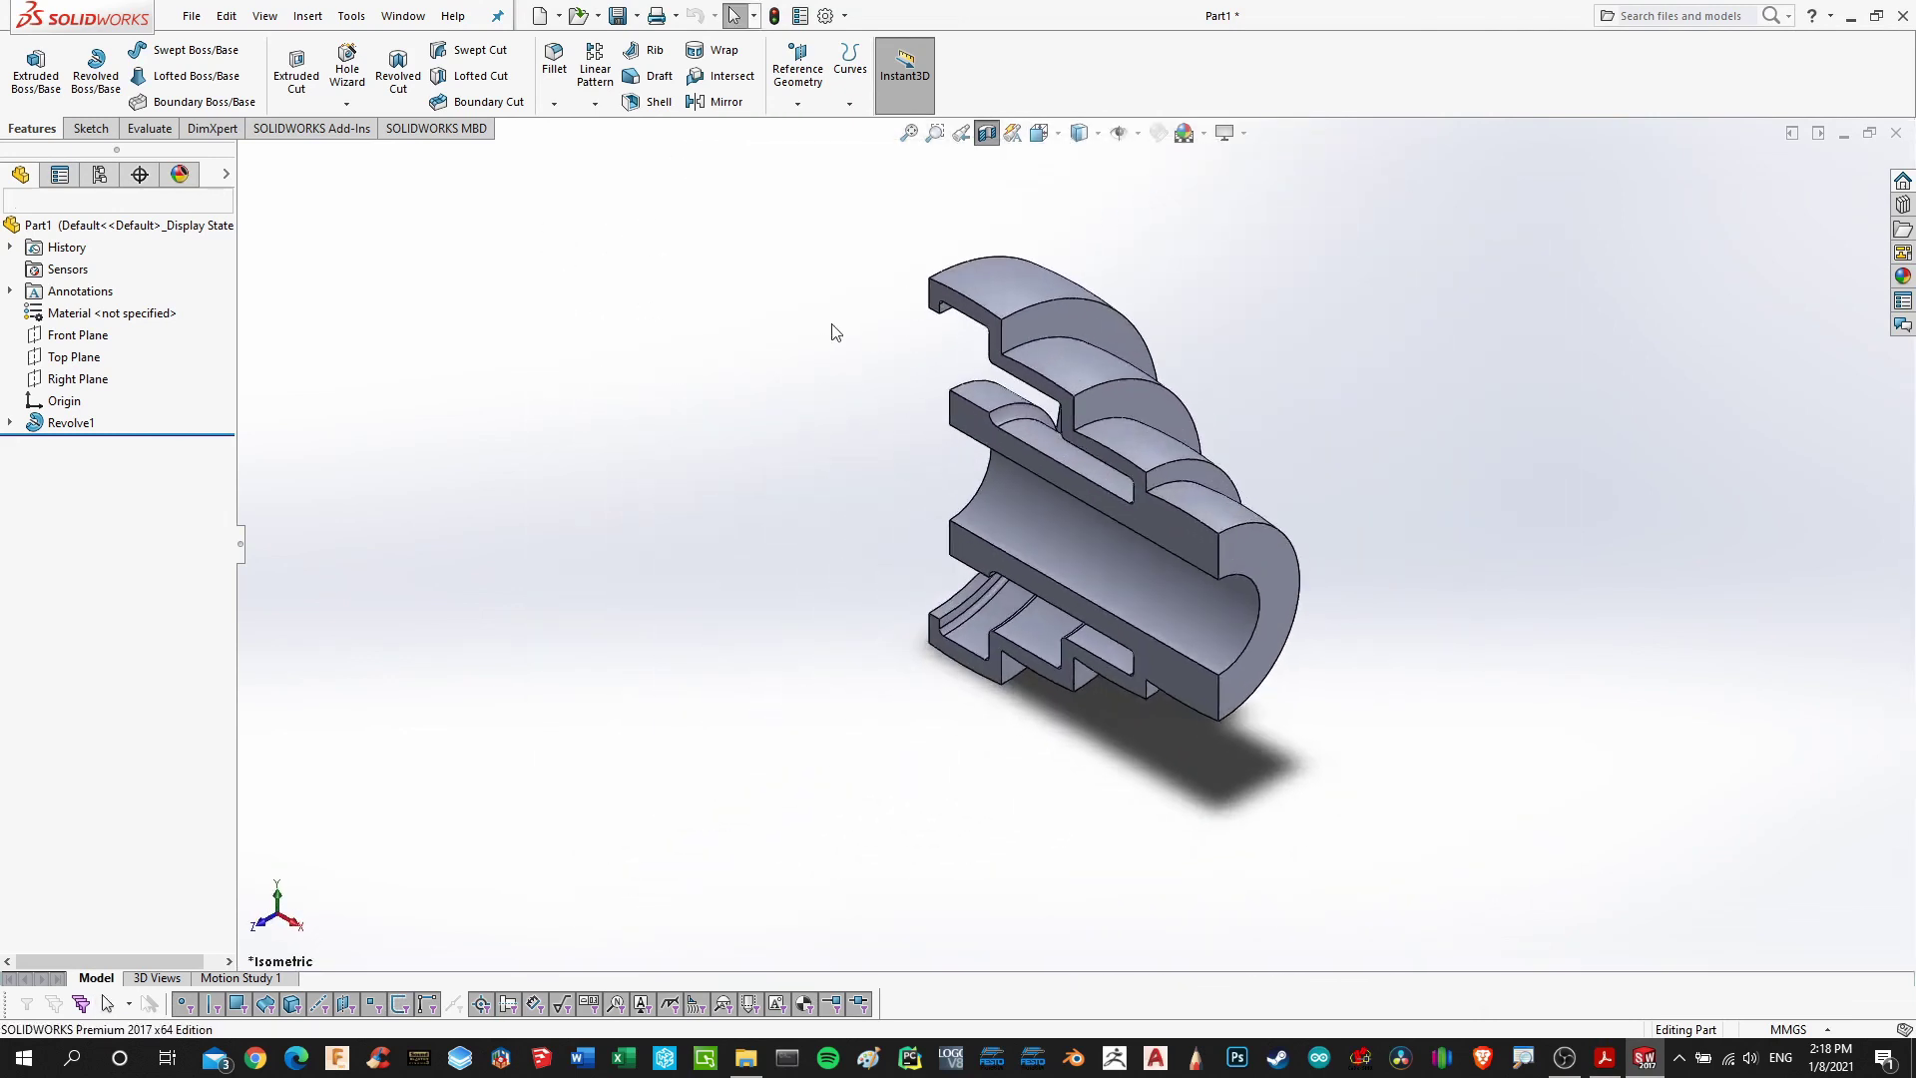
click(987, 138)
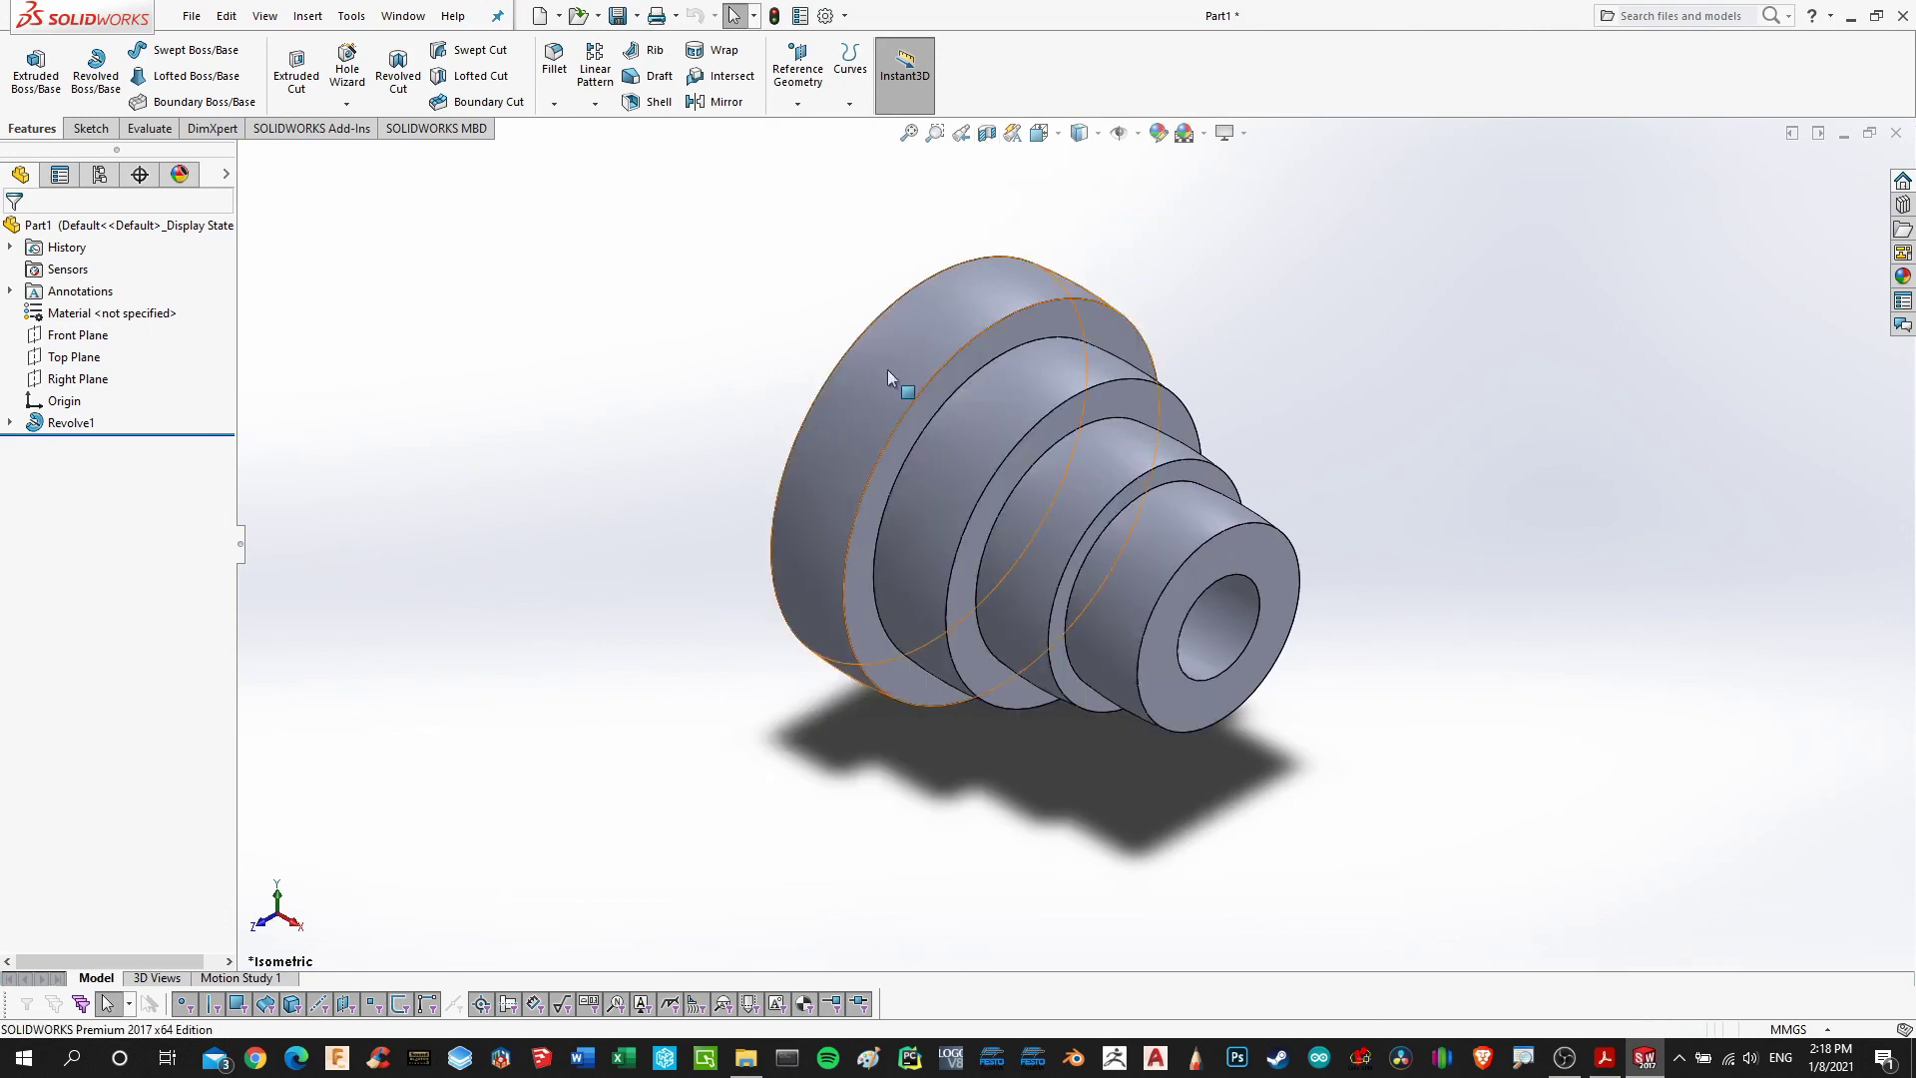
Switch to the PDF drawing in Adobe Acrobat Reader to check the keyway note and the isometric illustration, and return to SOLIDWORKS
click(1604, 1057)
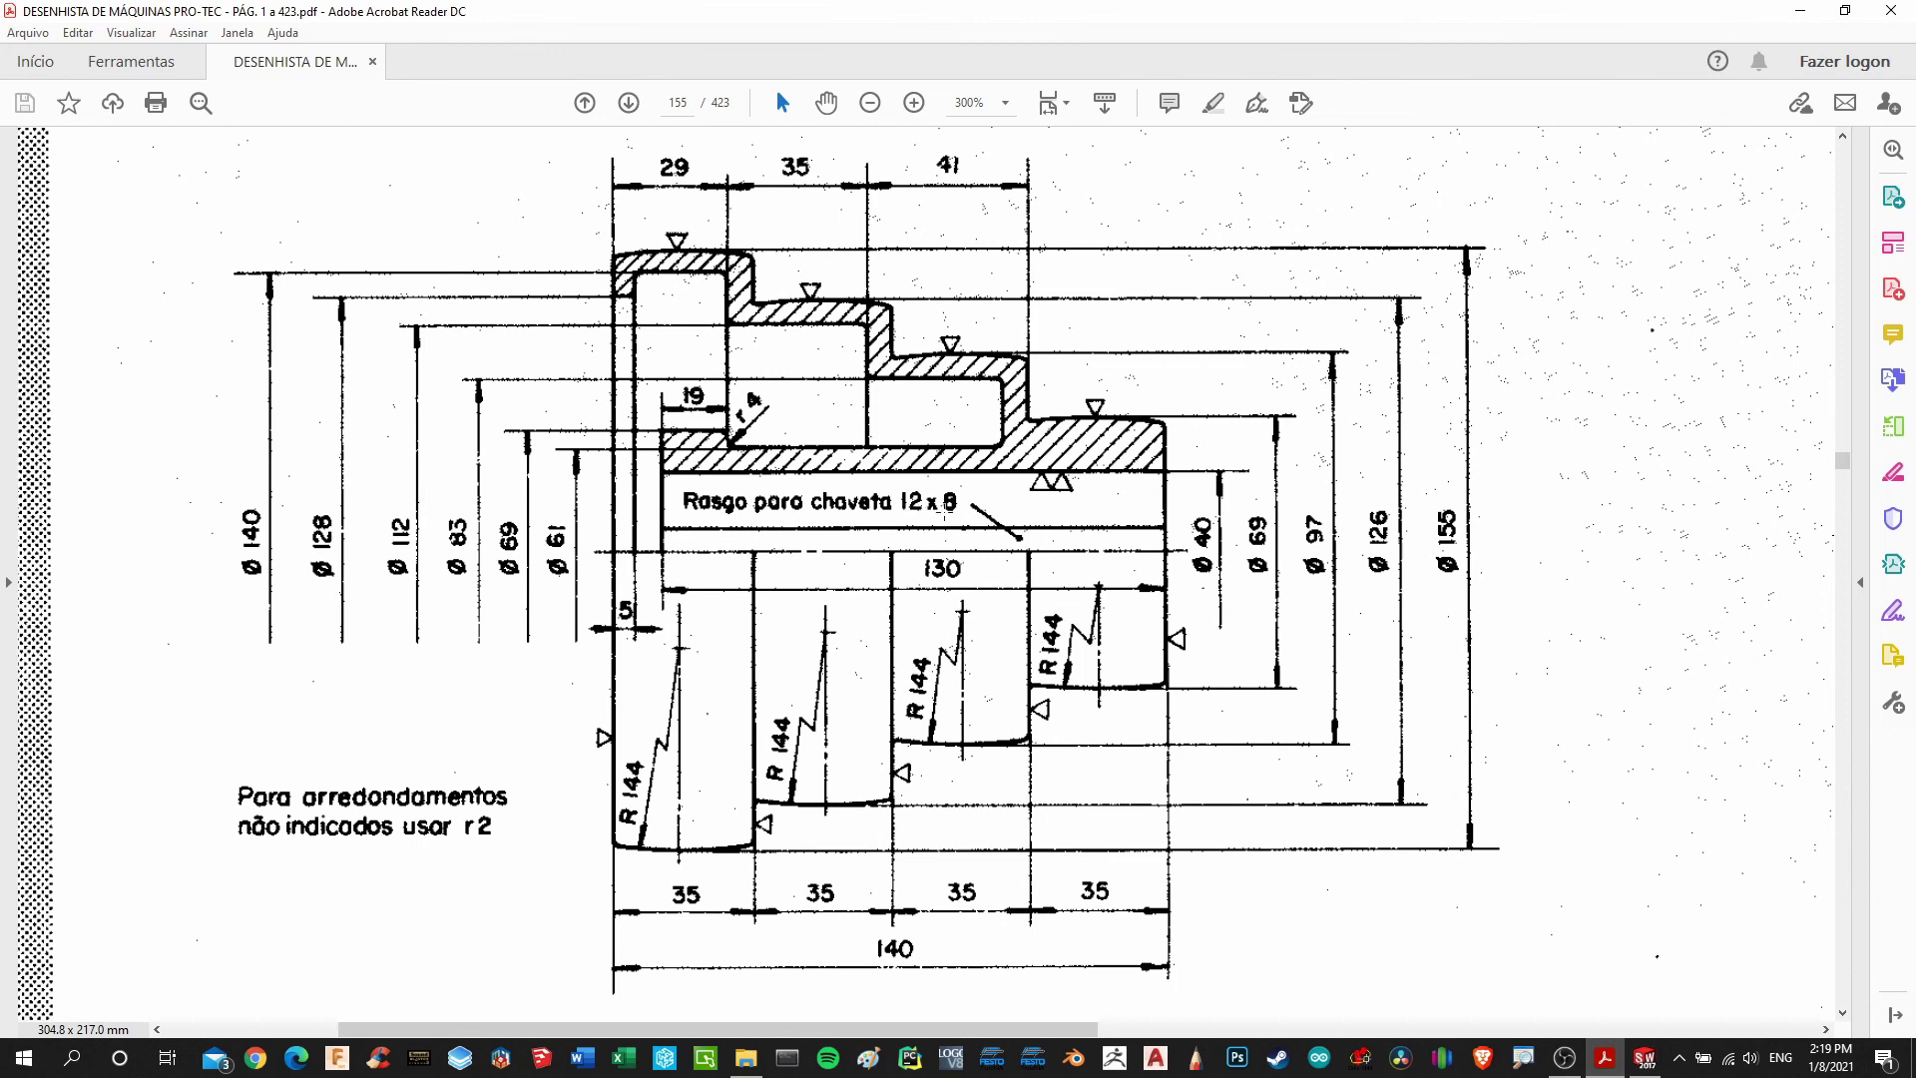
scroll(953, 517, up, 5)
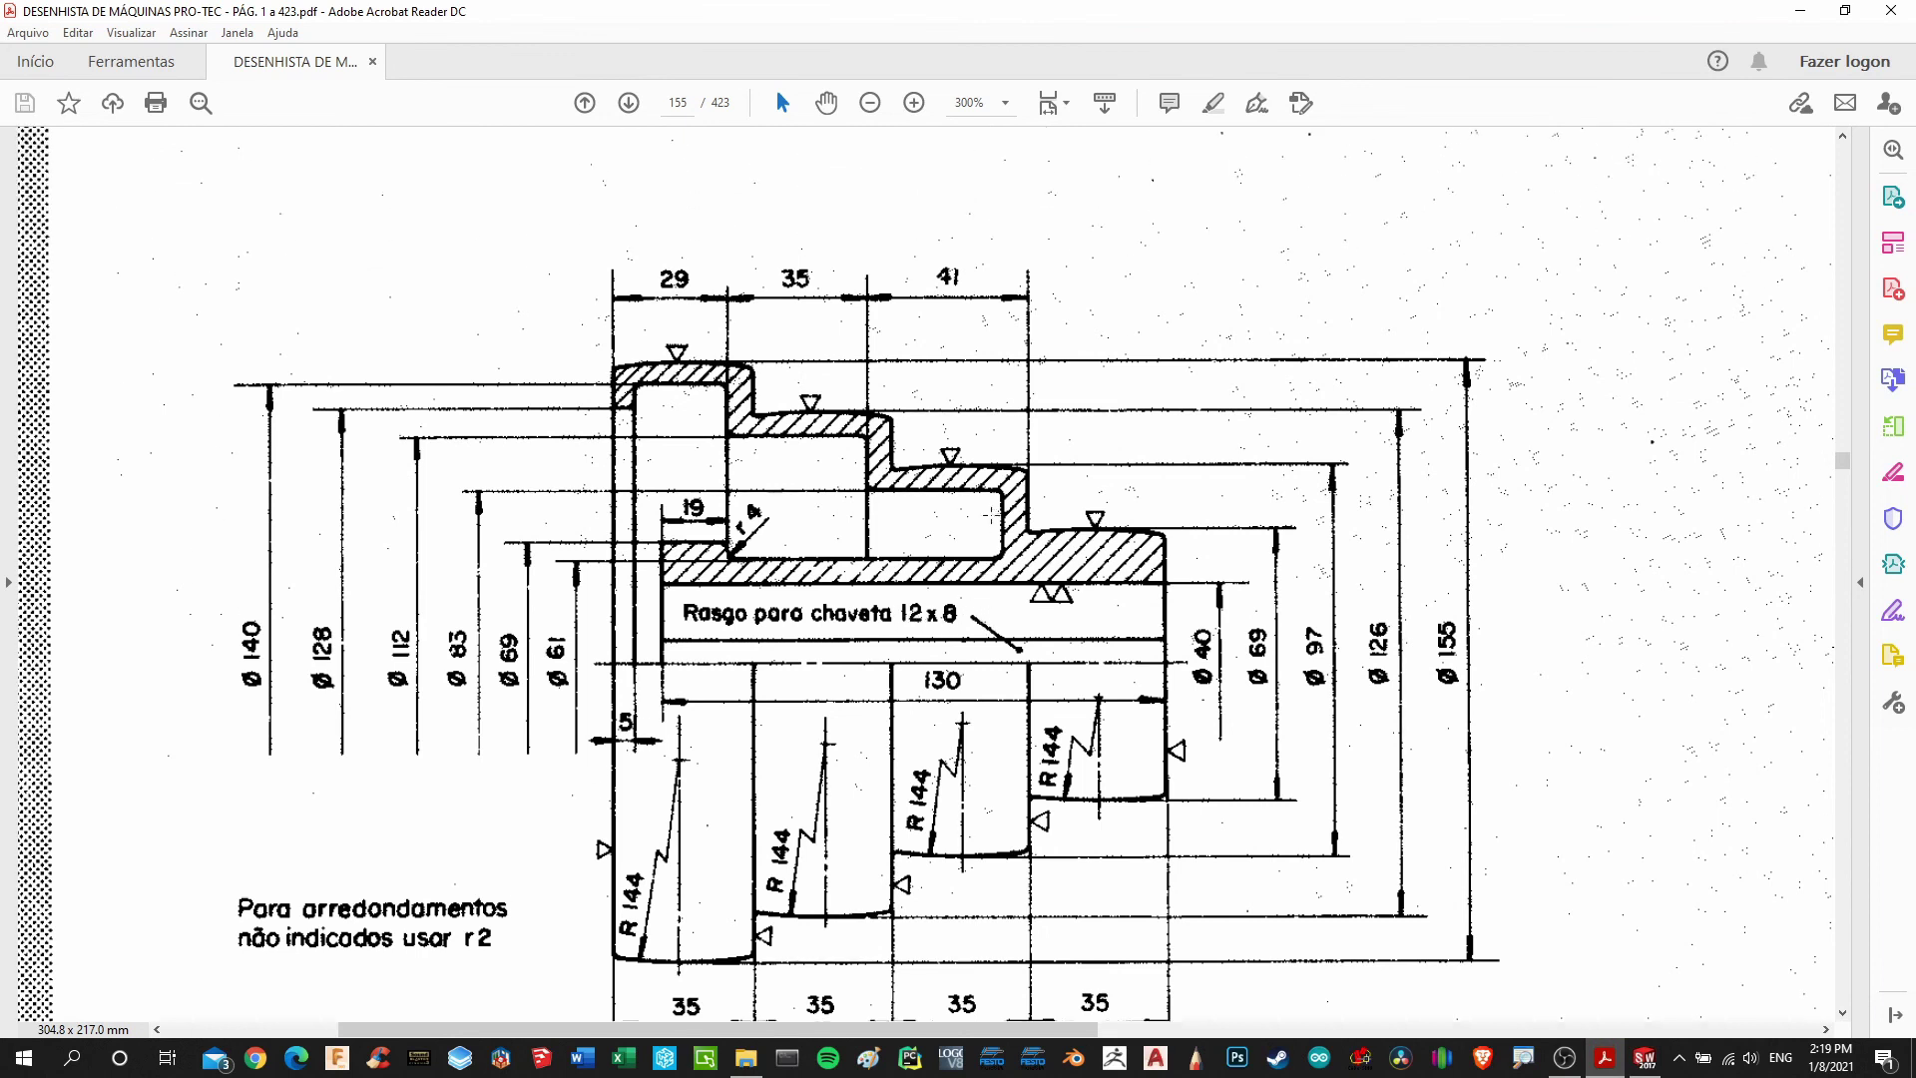
scroll(958, 521, up, 1)
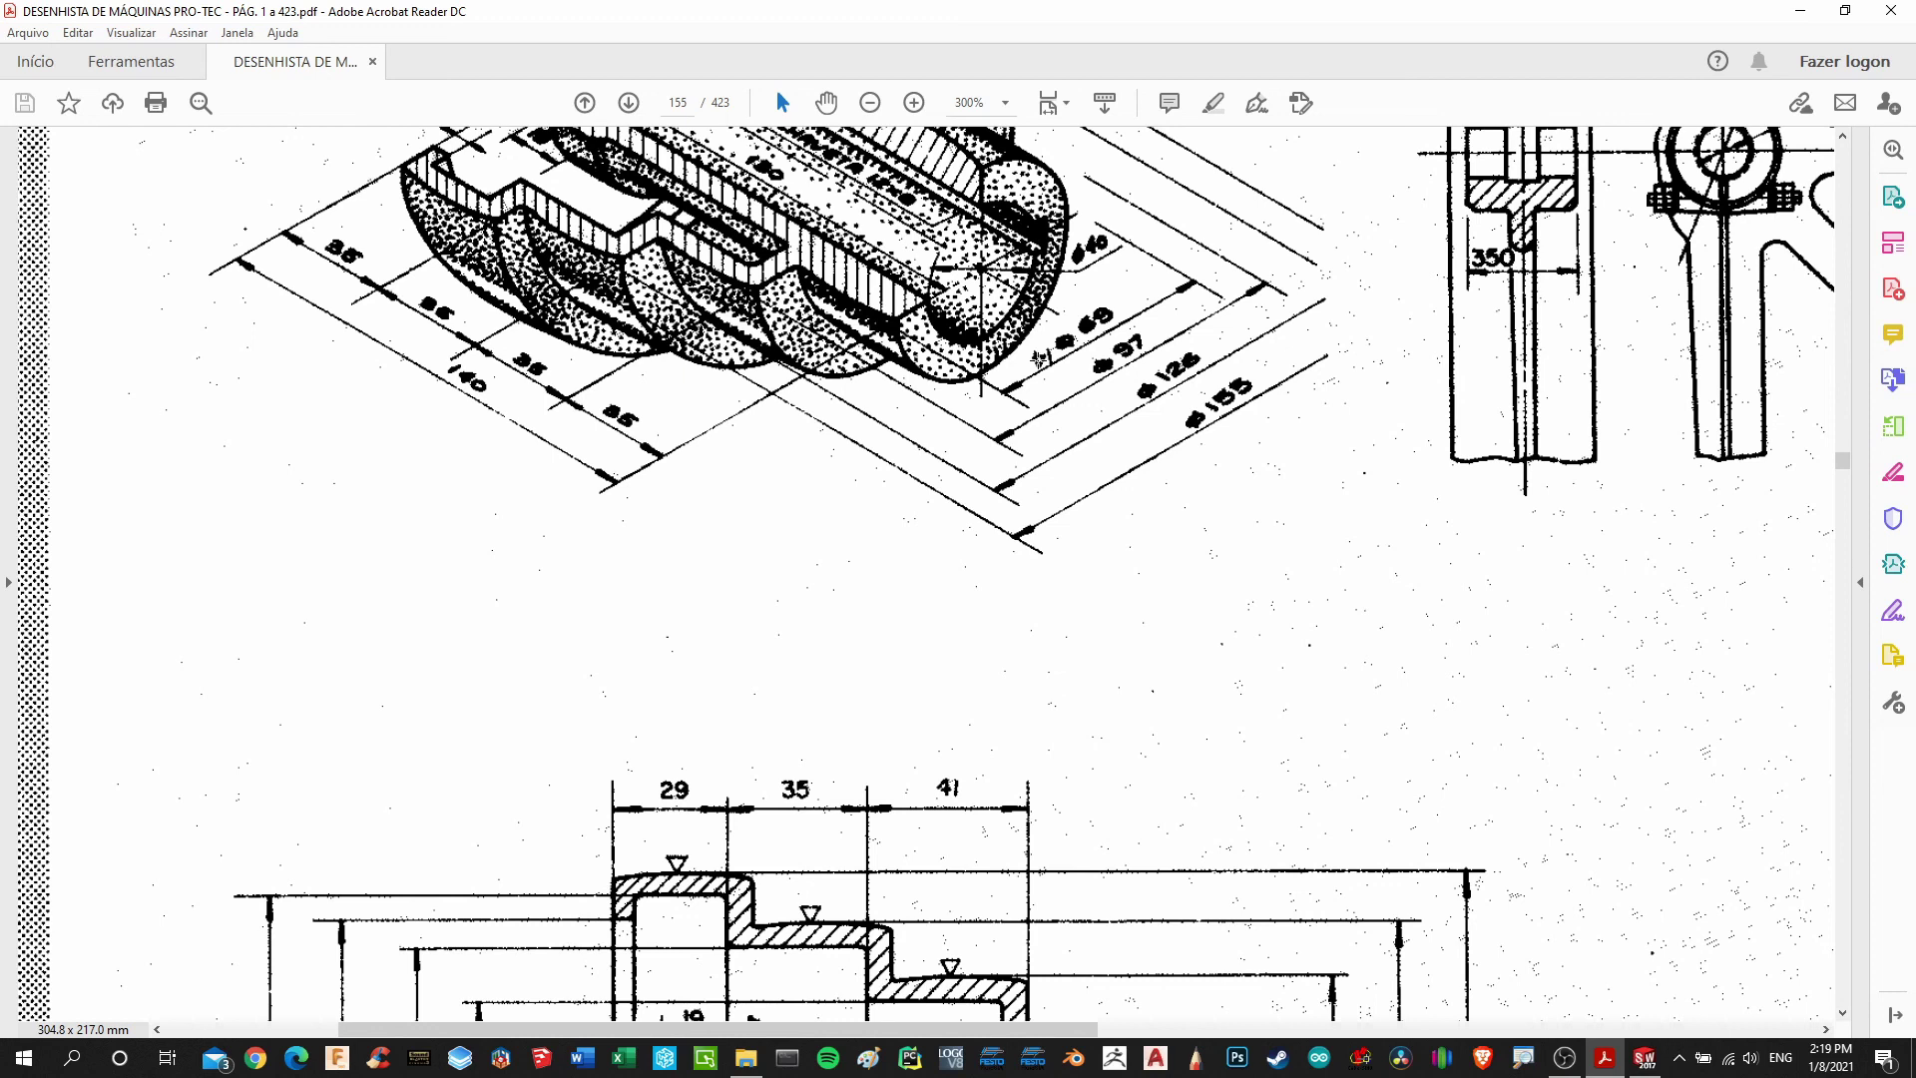
click(1646, 1059)
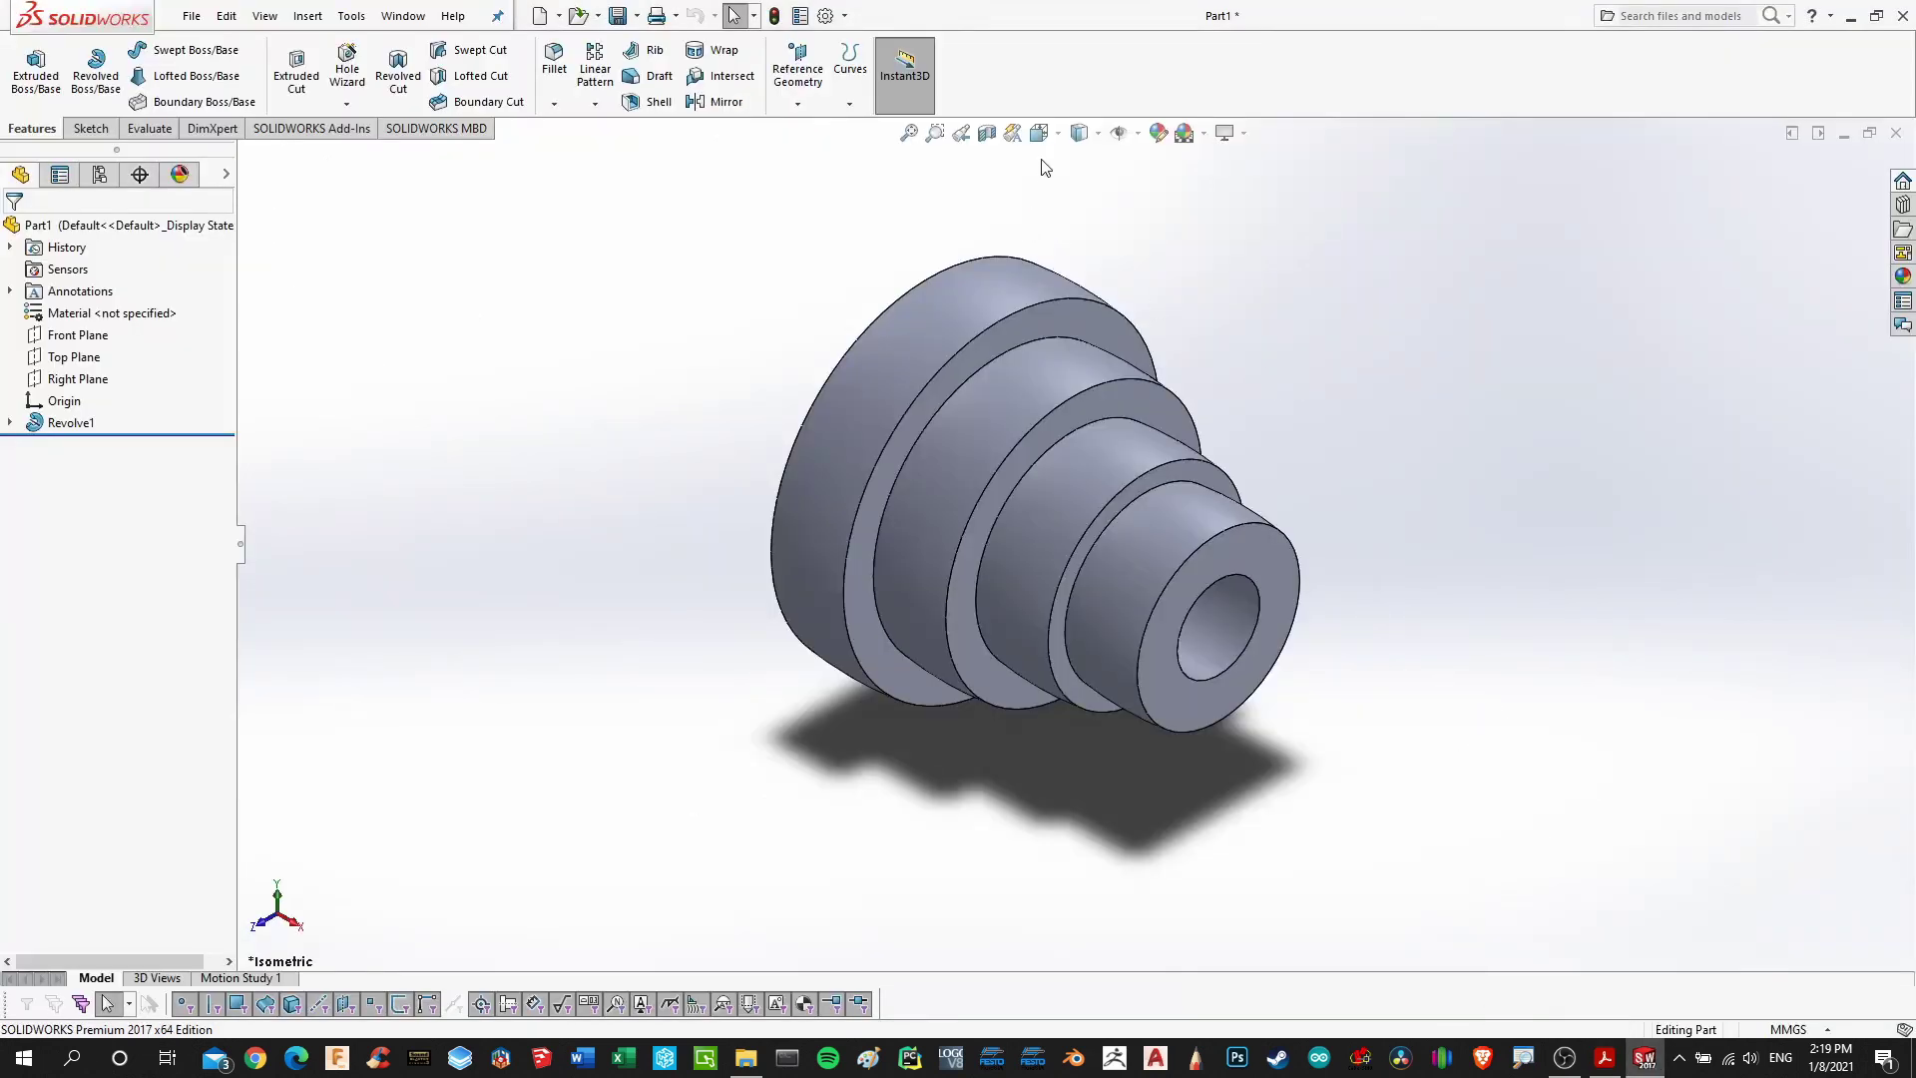
Start a sketch on the smallest step's outer face and draw a horizontal line about 27 mm long just below the bore
click(1054, 136)
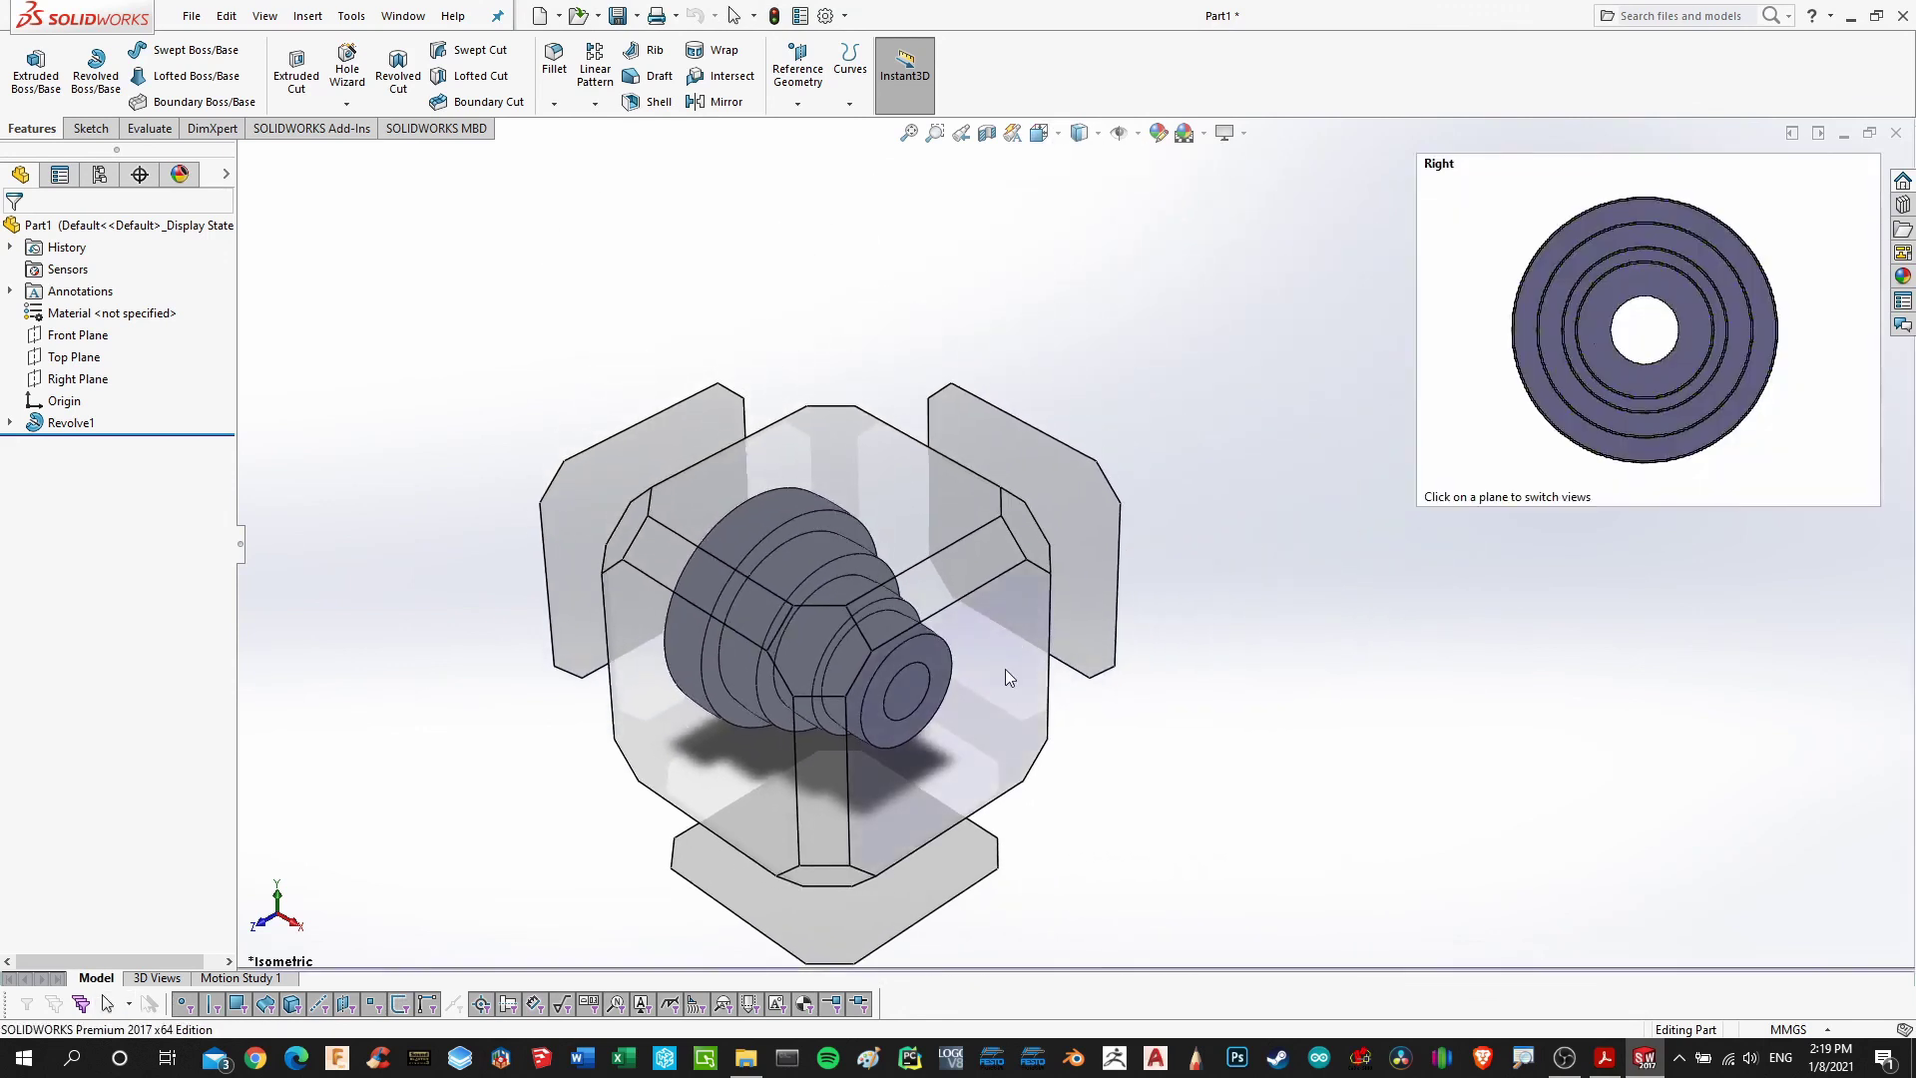
click(1004, 668)
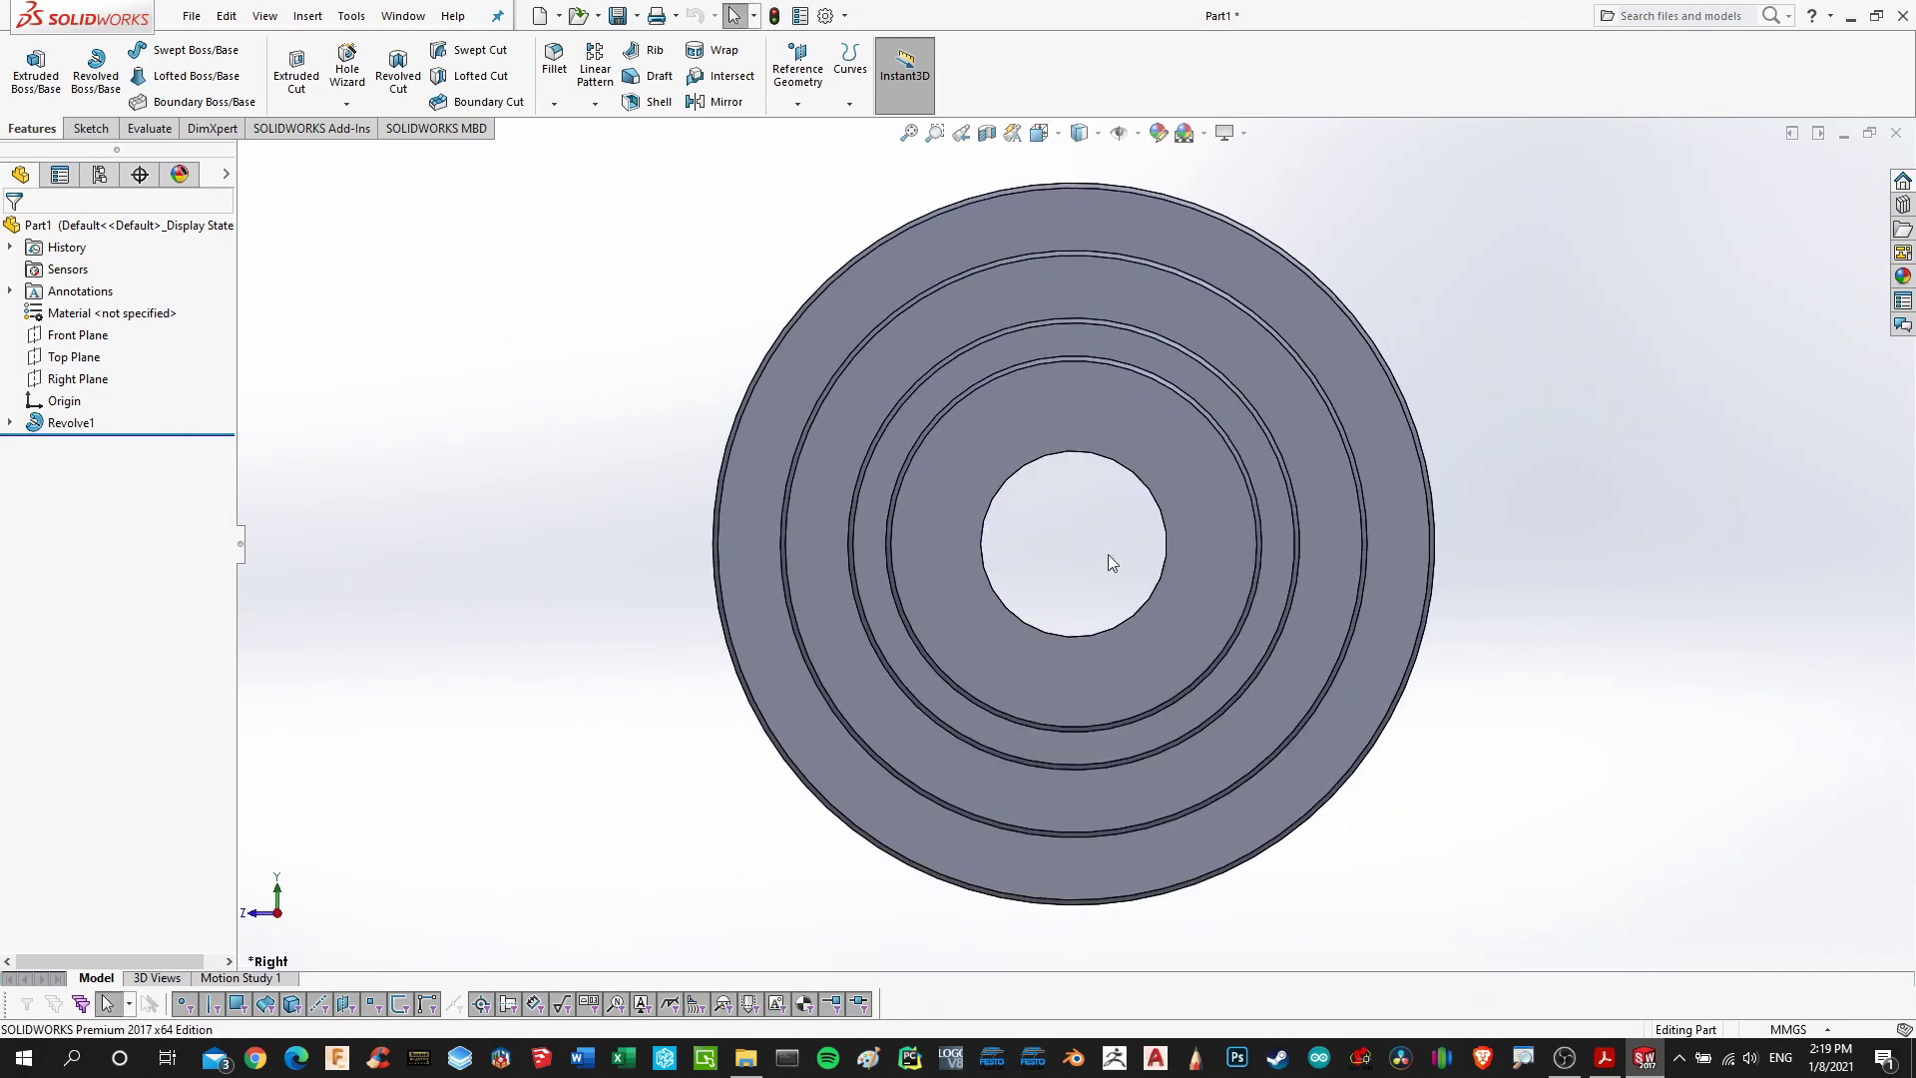
click(88, 129)
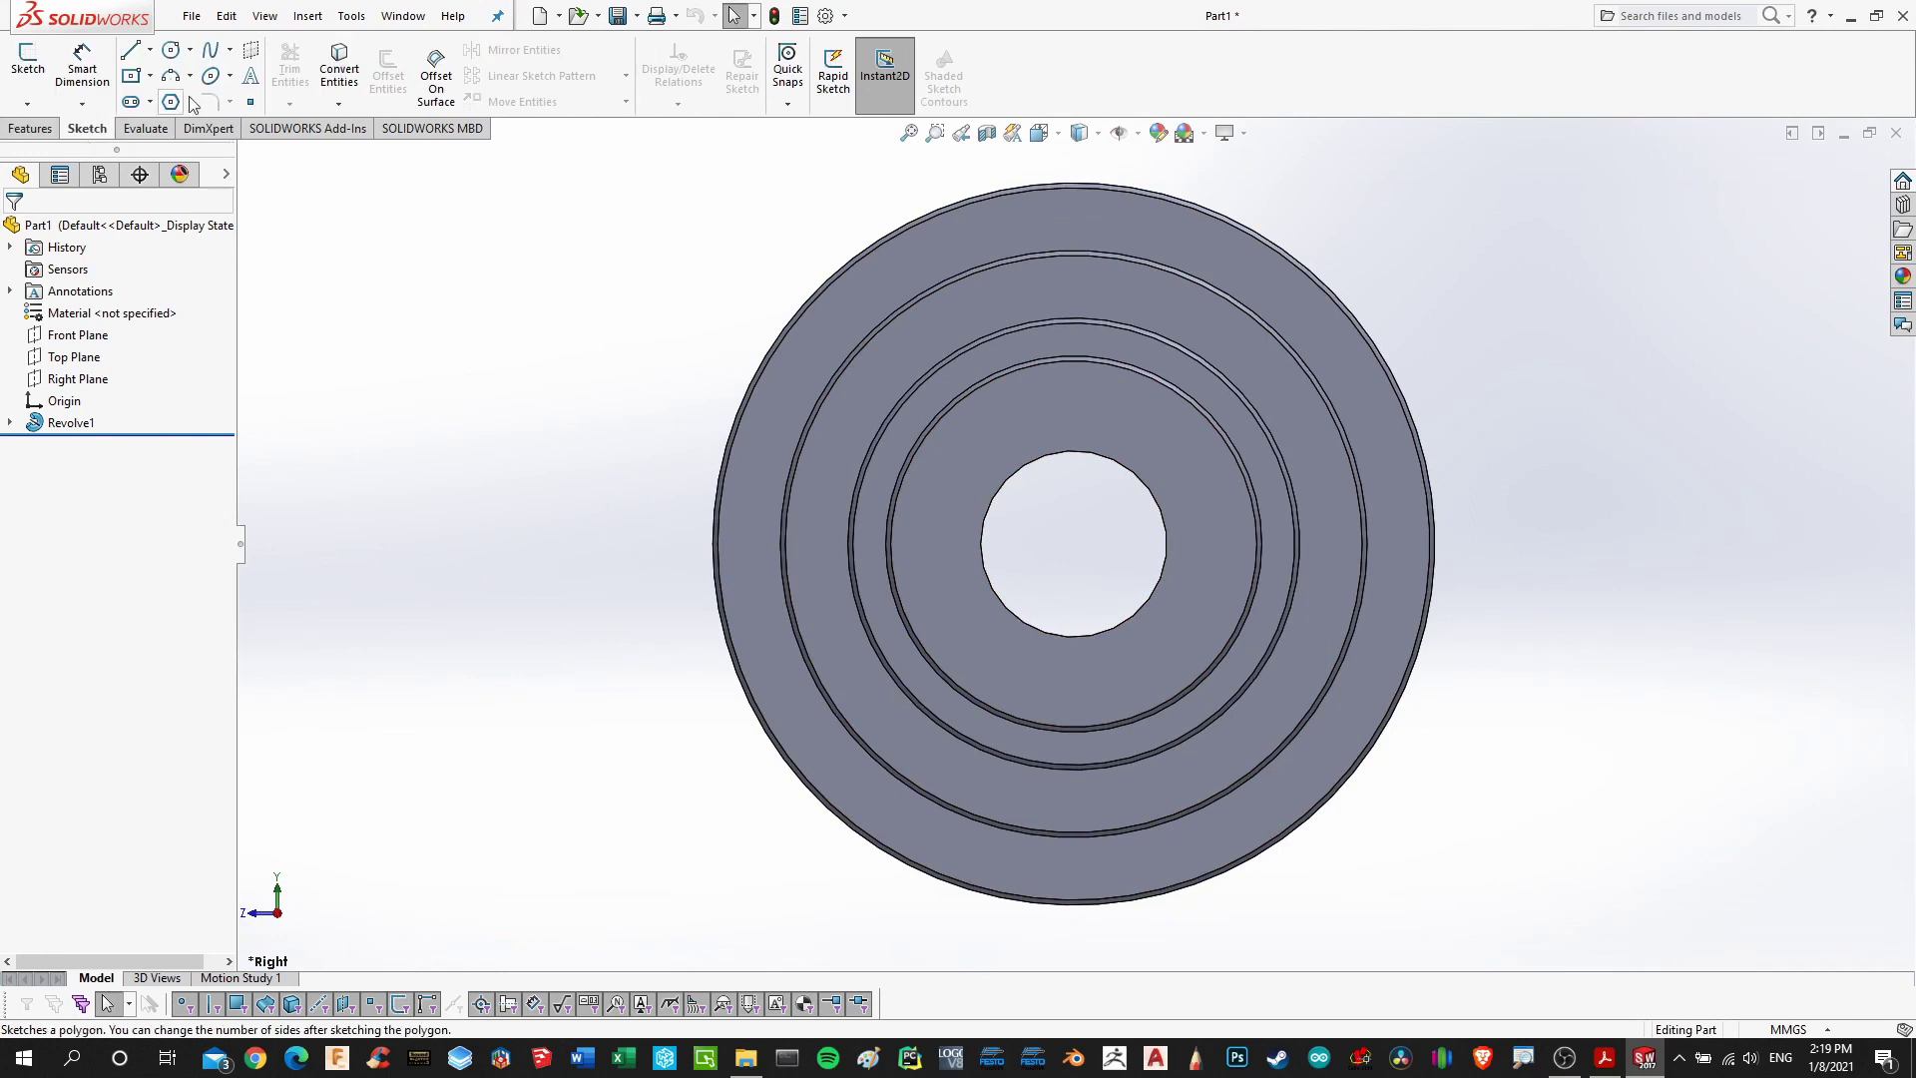
click(132, 53)
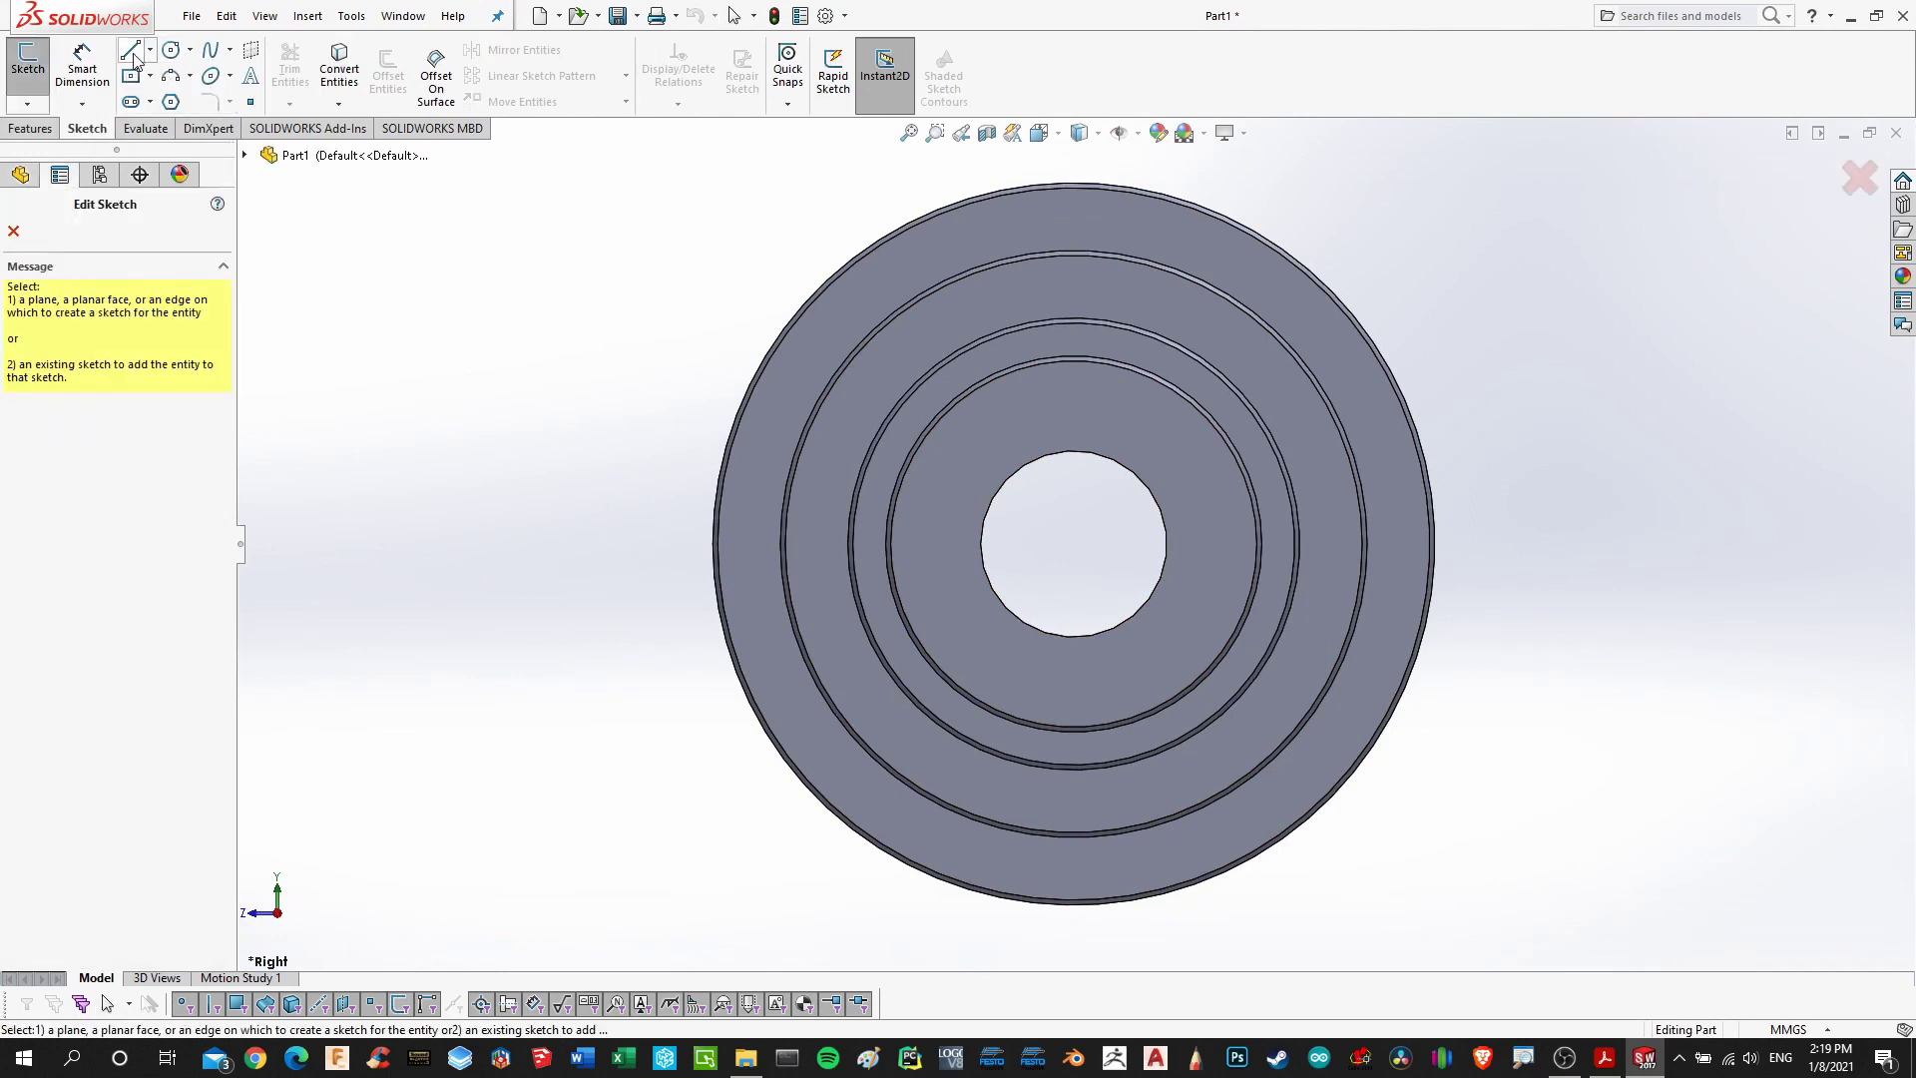
click(1082, 671)
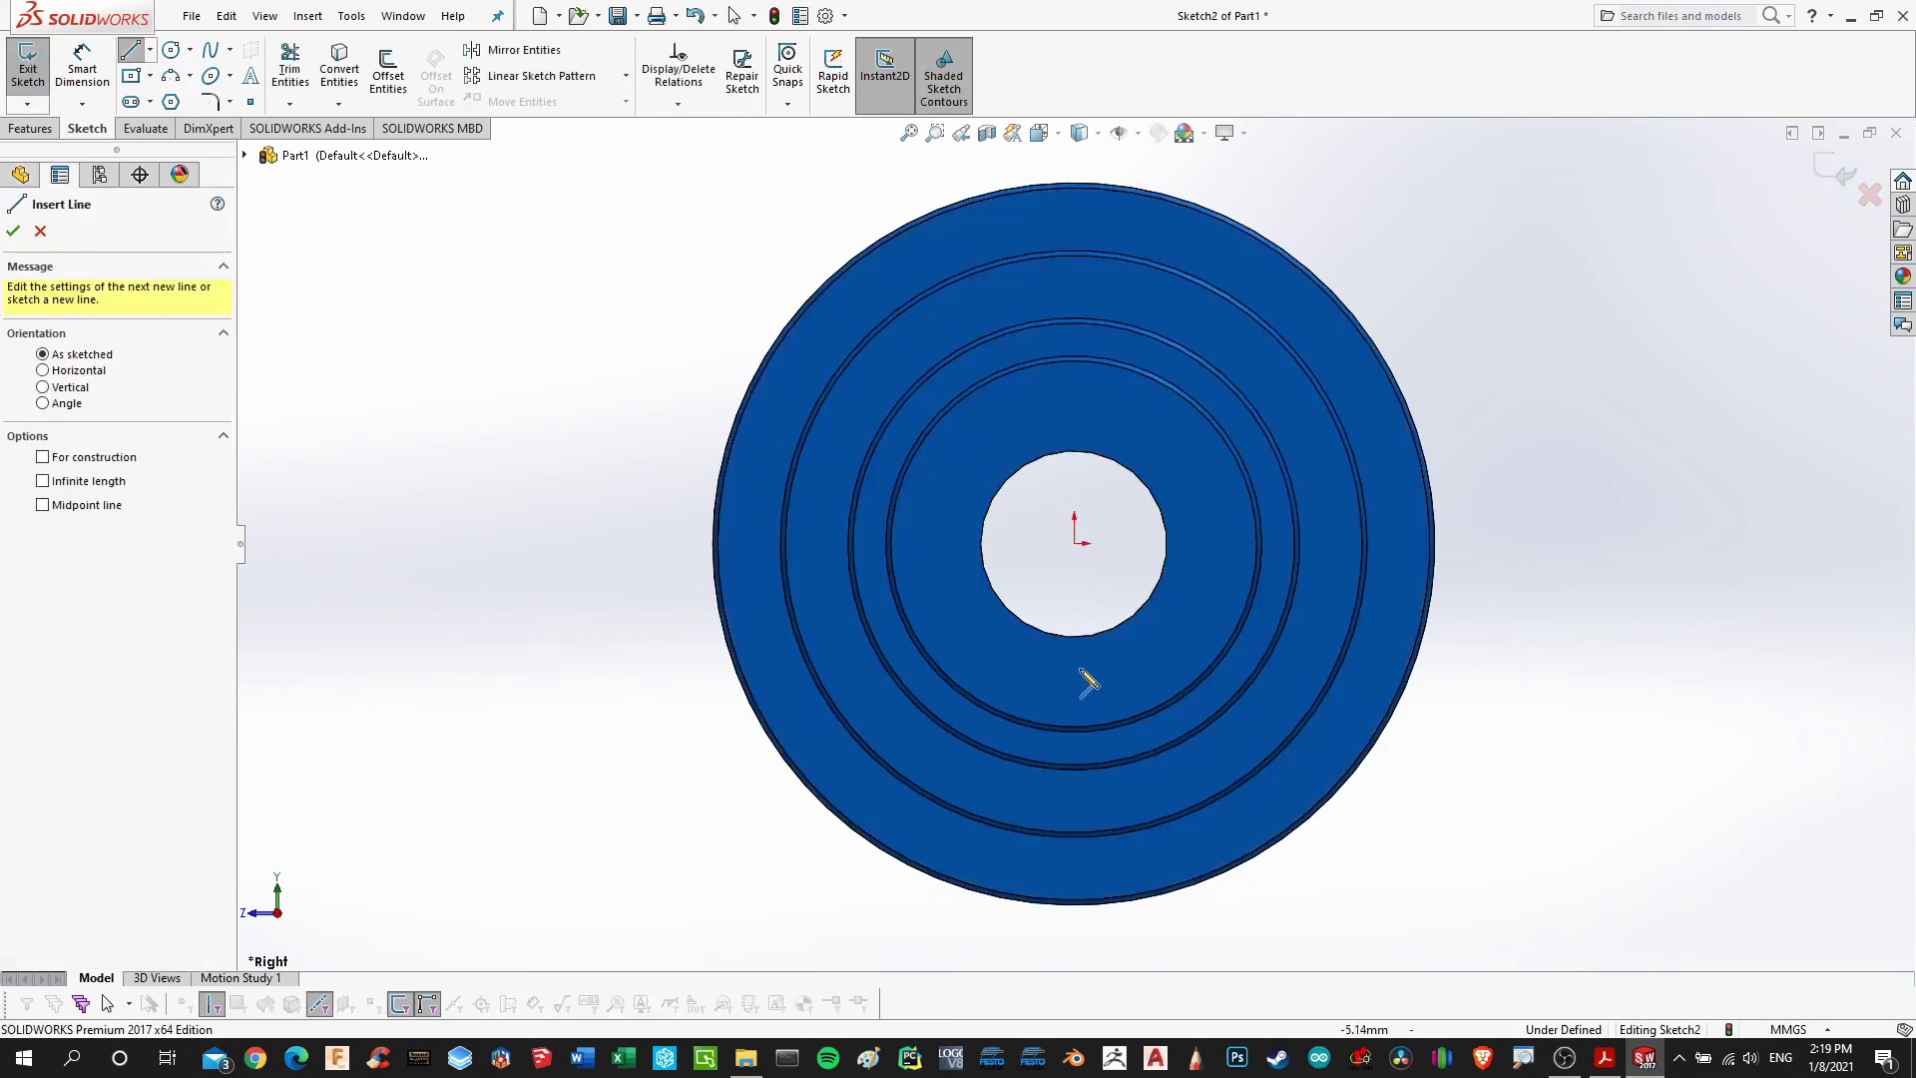
key(Escape)
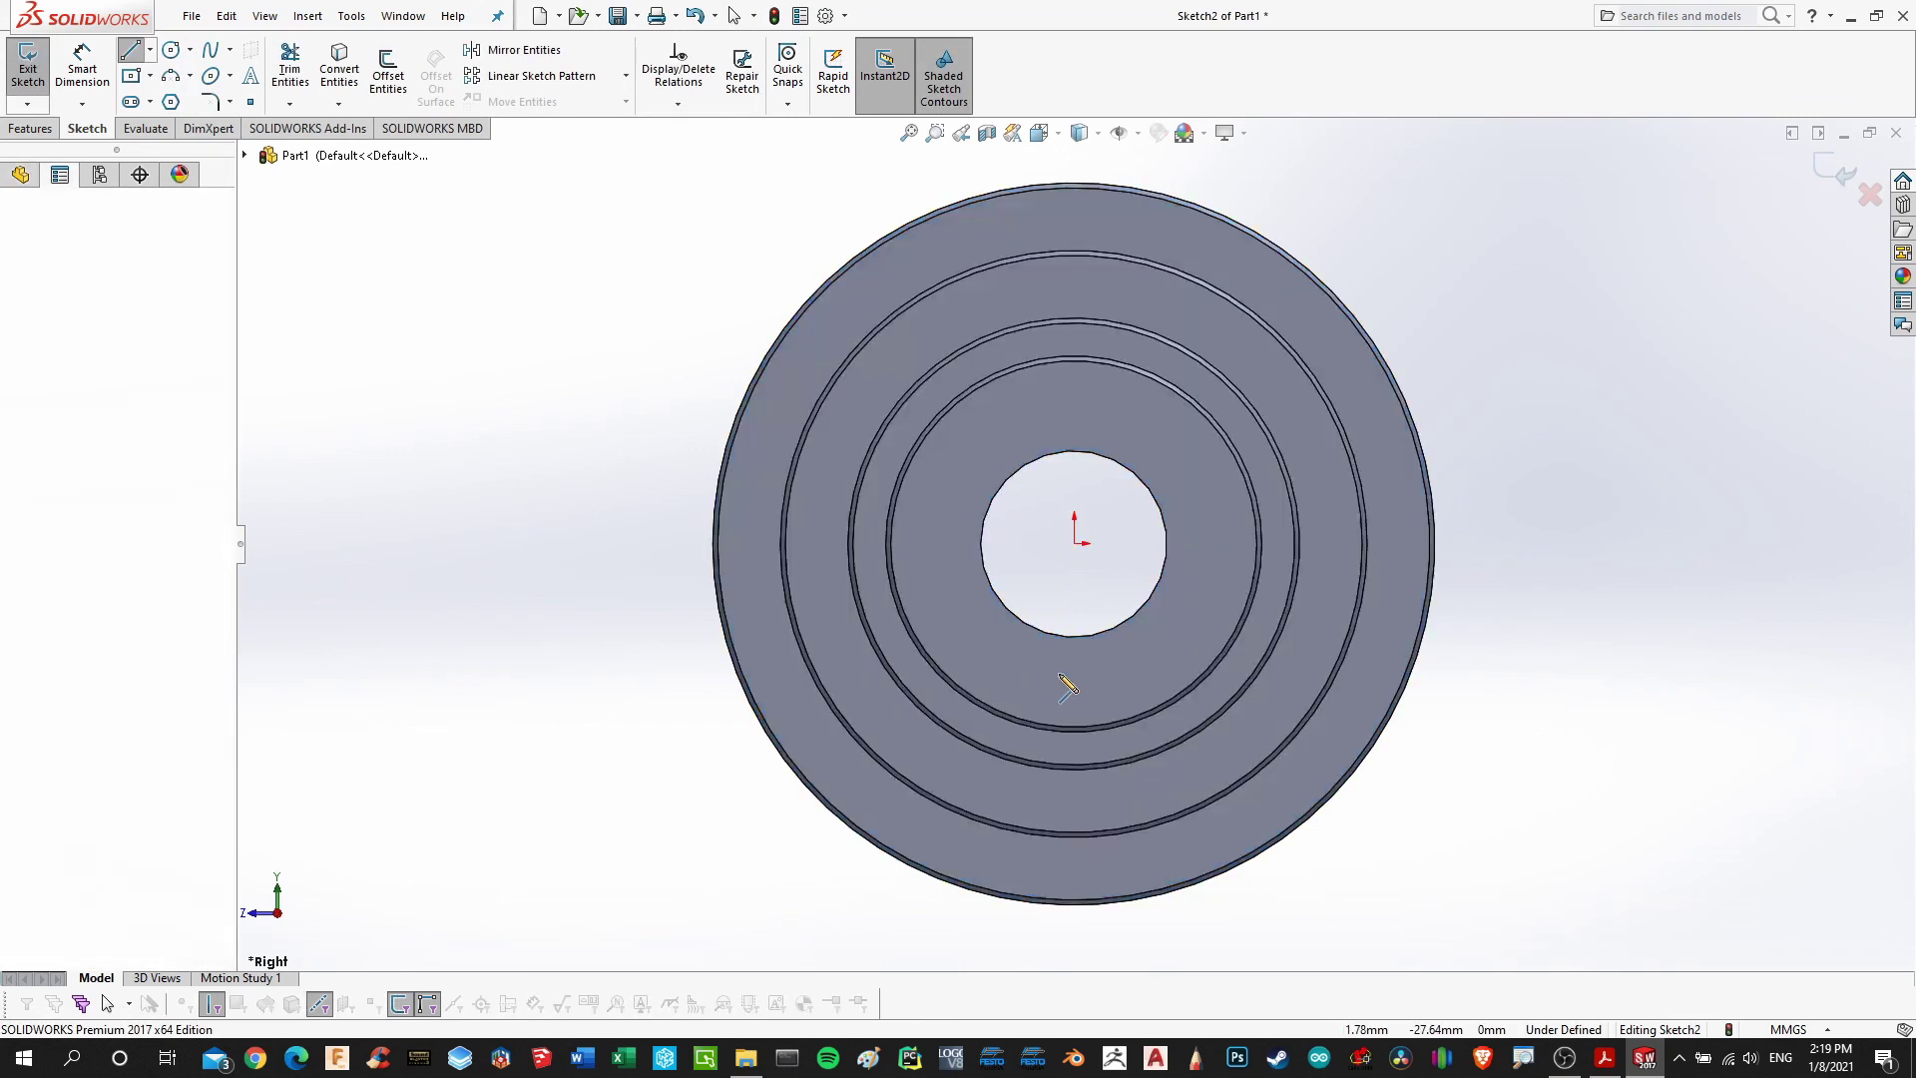
click(1018, 672)
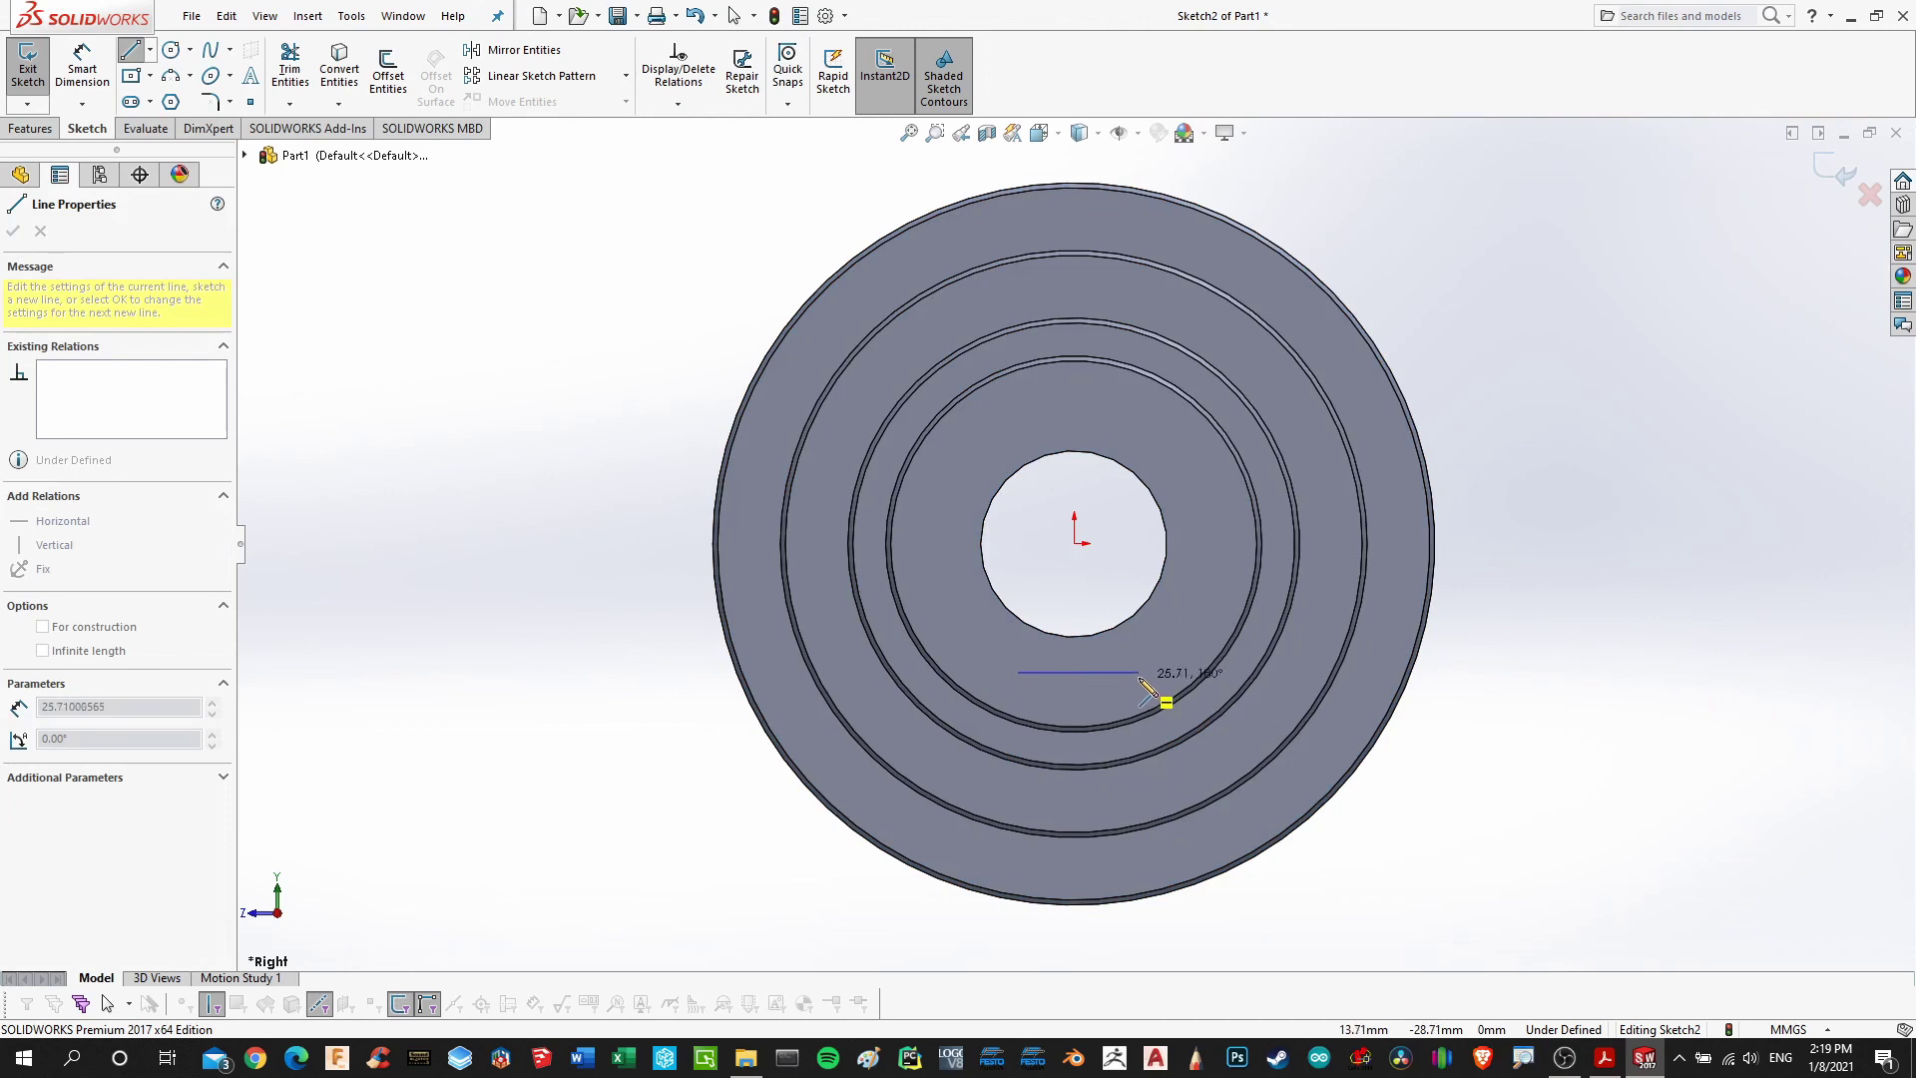
click(1143, 671)
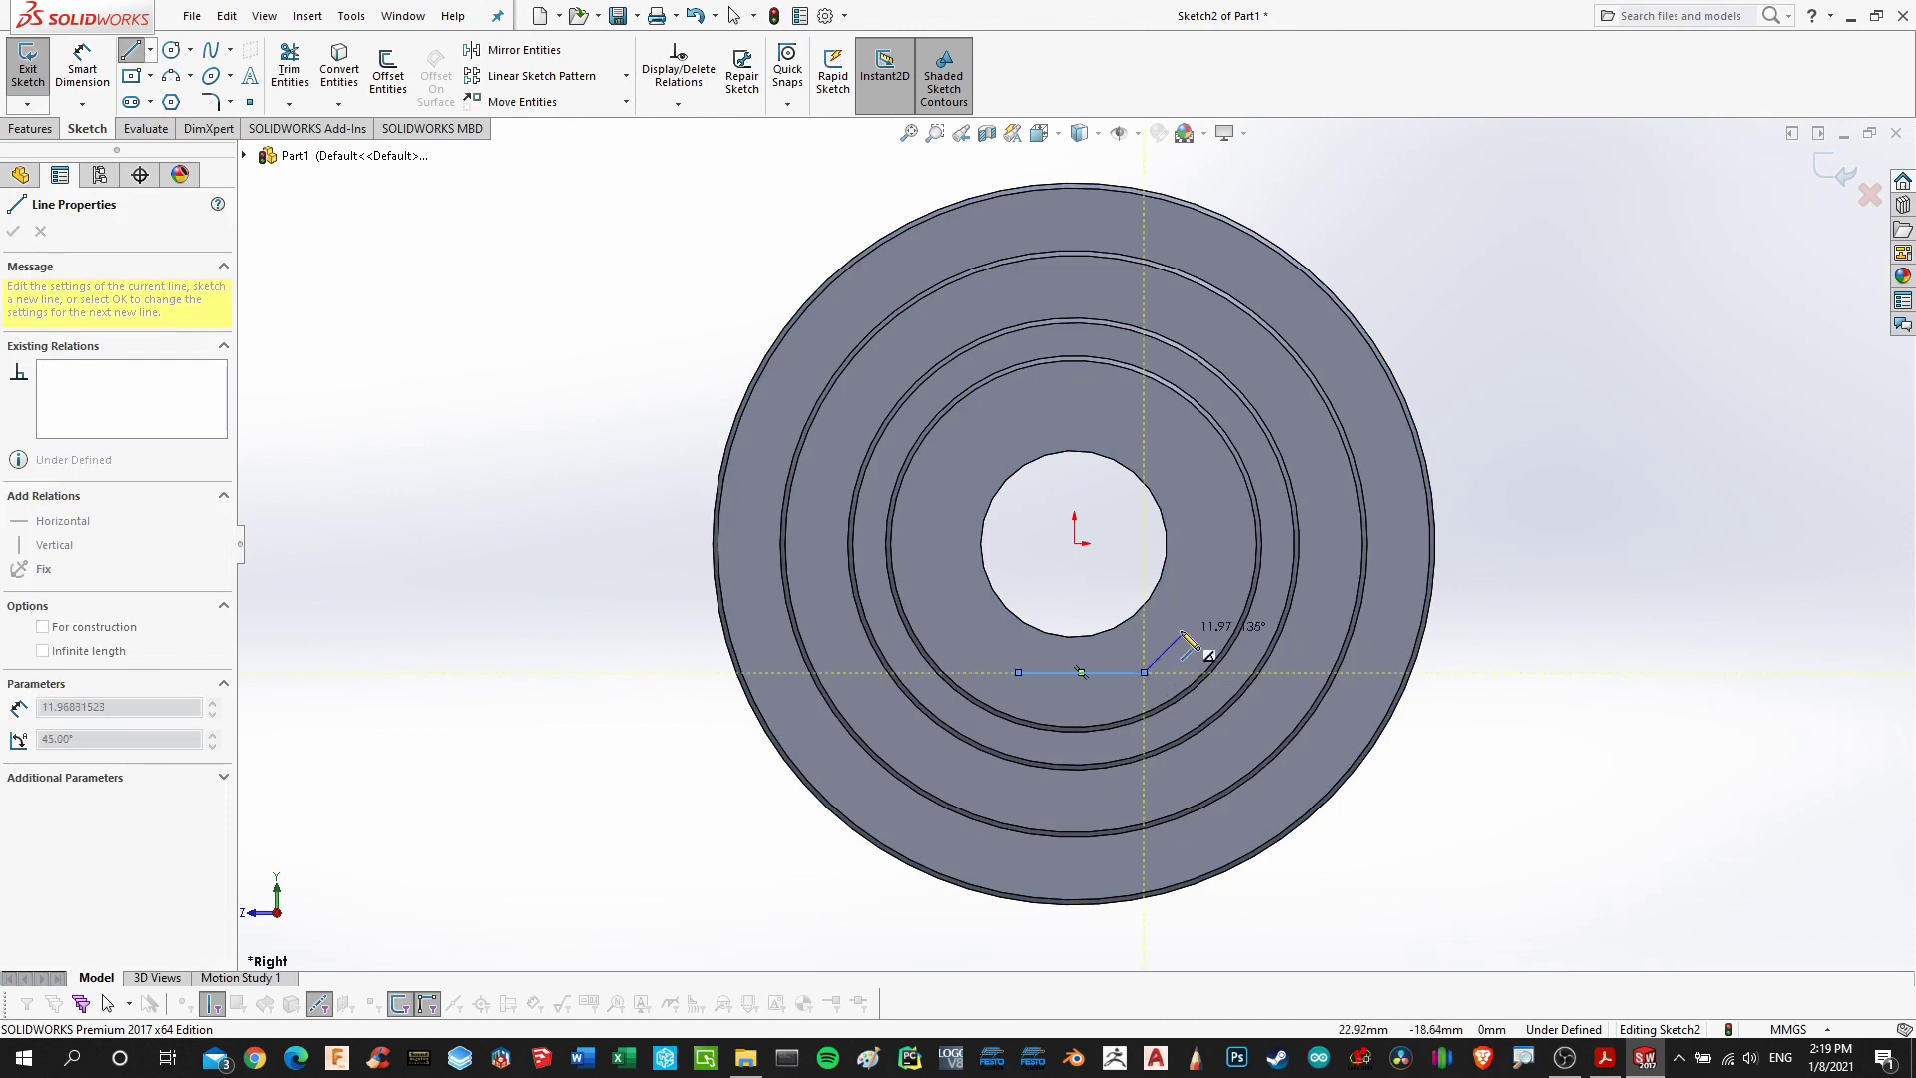
key(Escape)
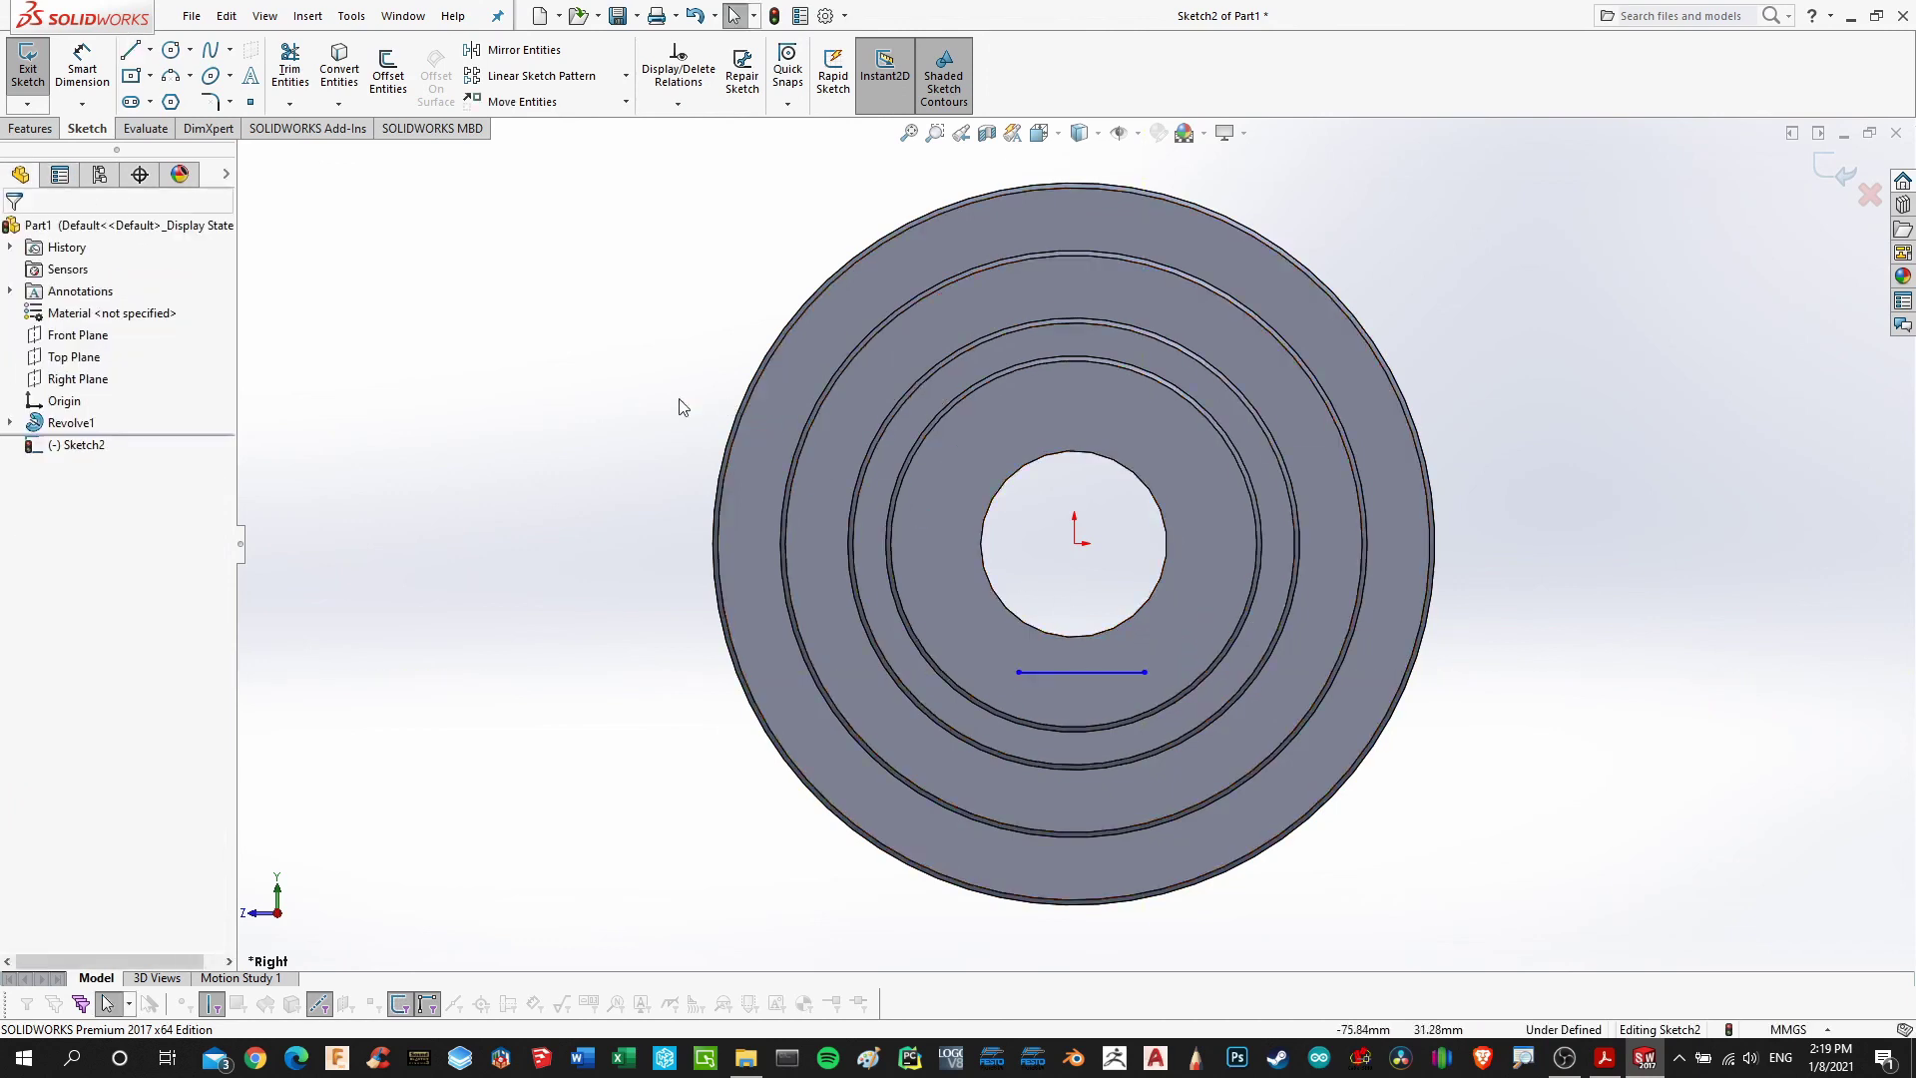
Dimension the length of the horizontal line below the bore as 12 mm
click(85, 88)
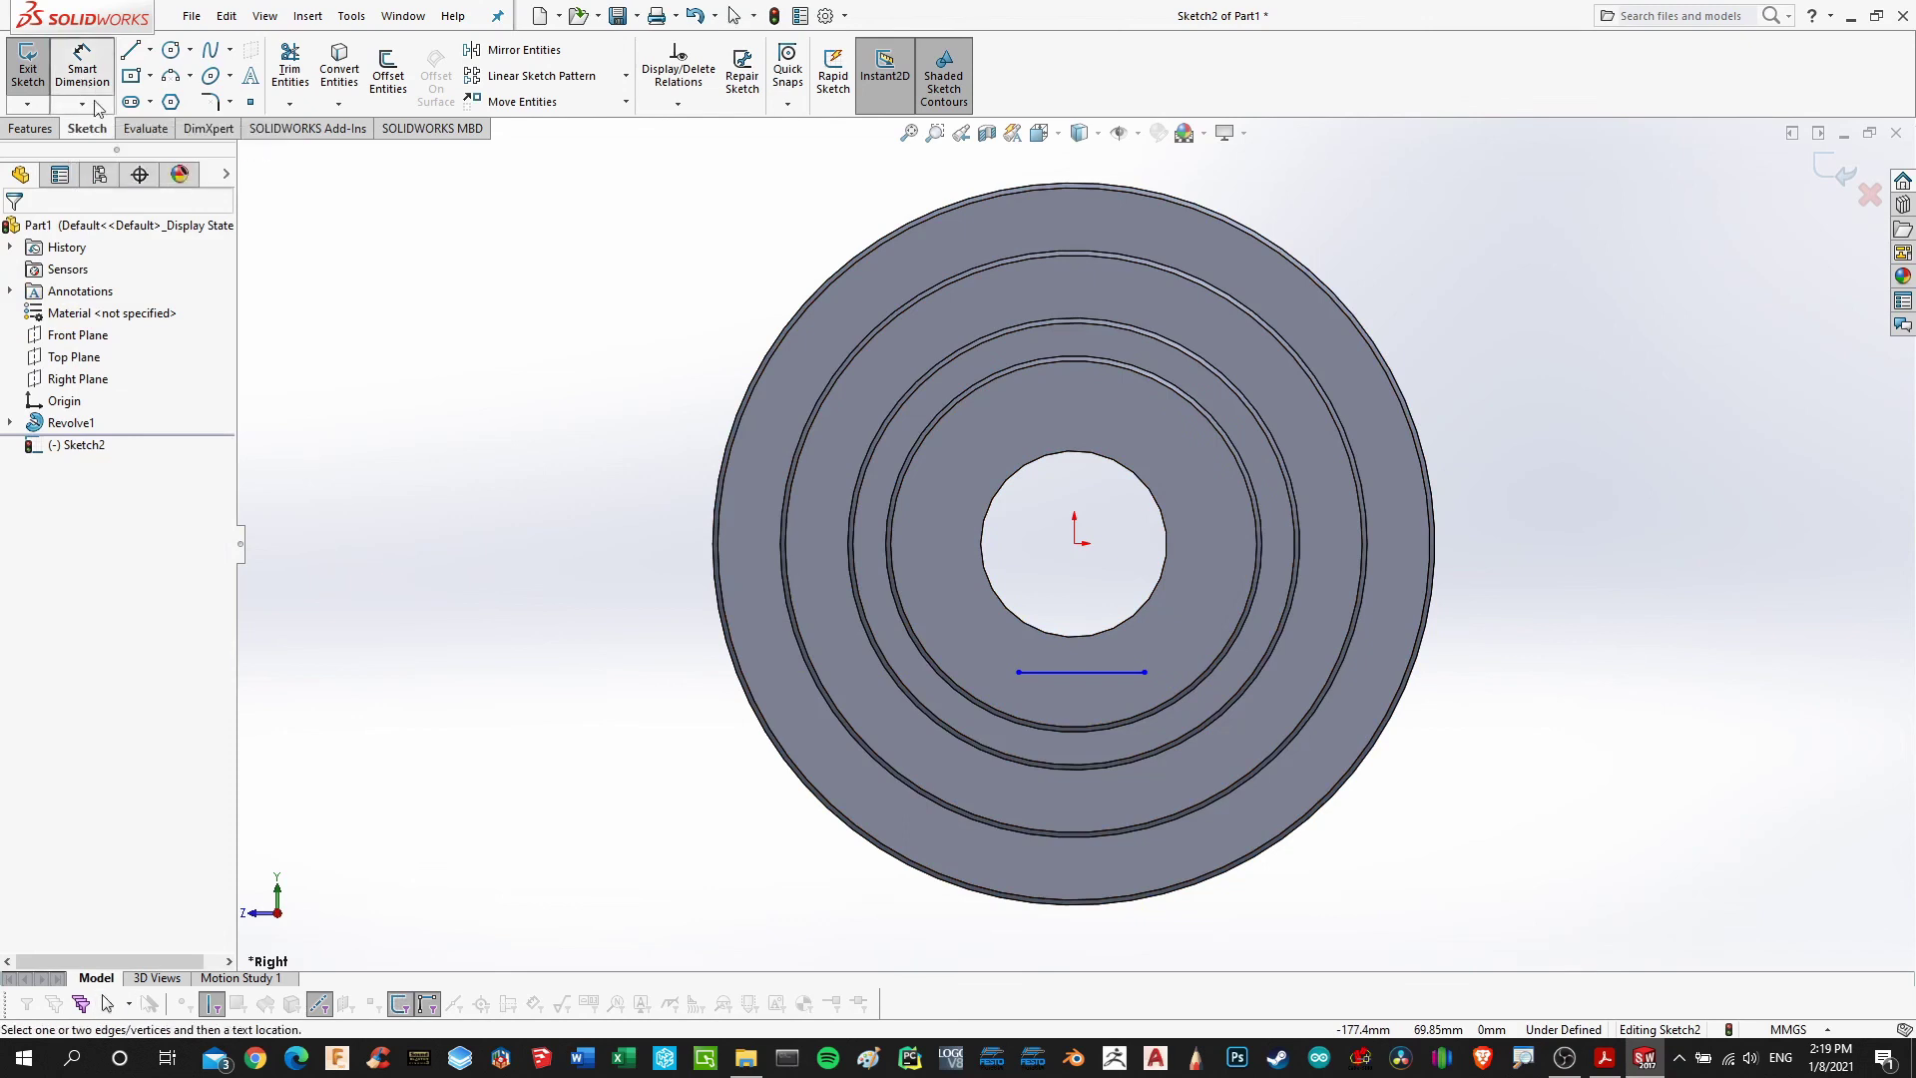
click(1098, 673)
click(1090, 702)
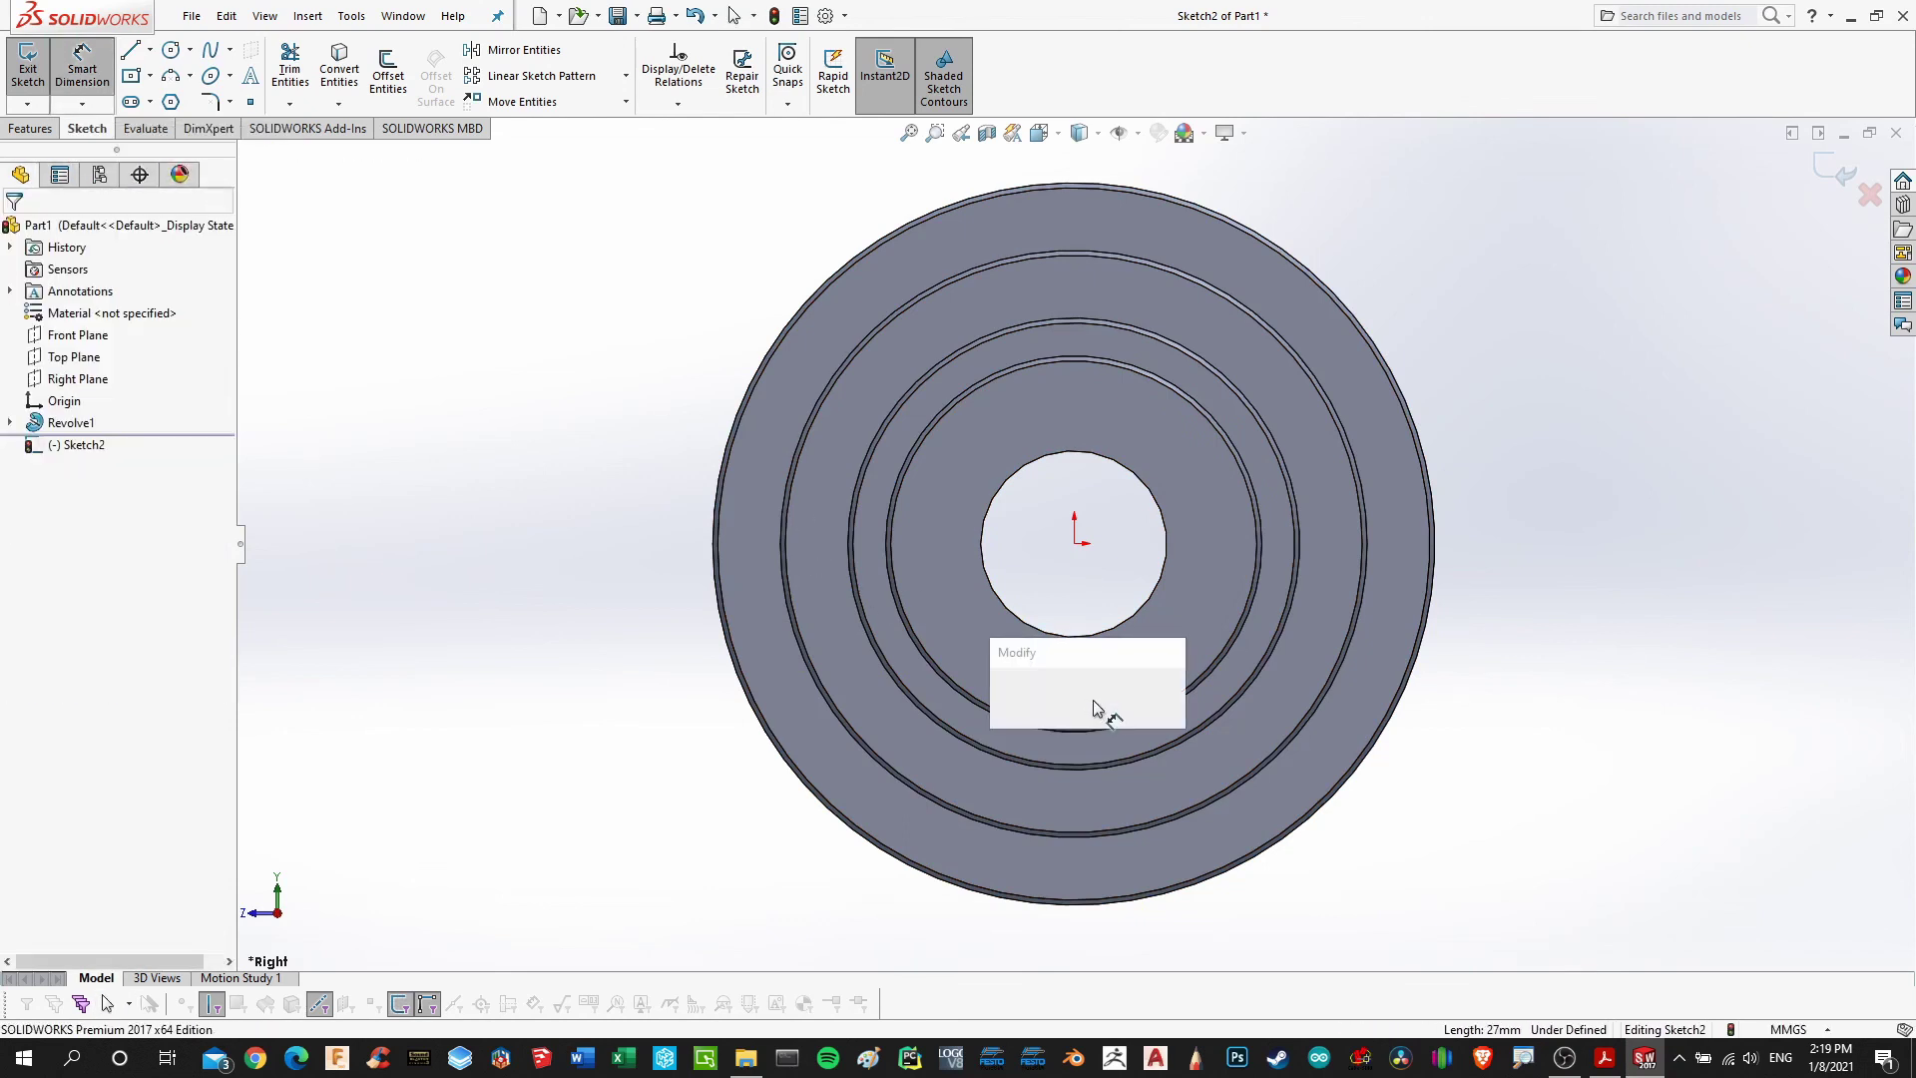
text(12)
key(Return)
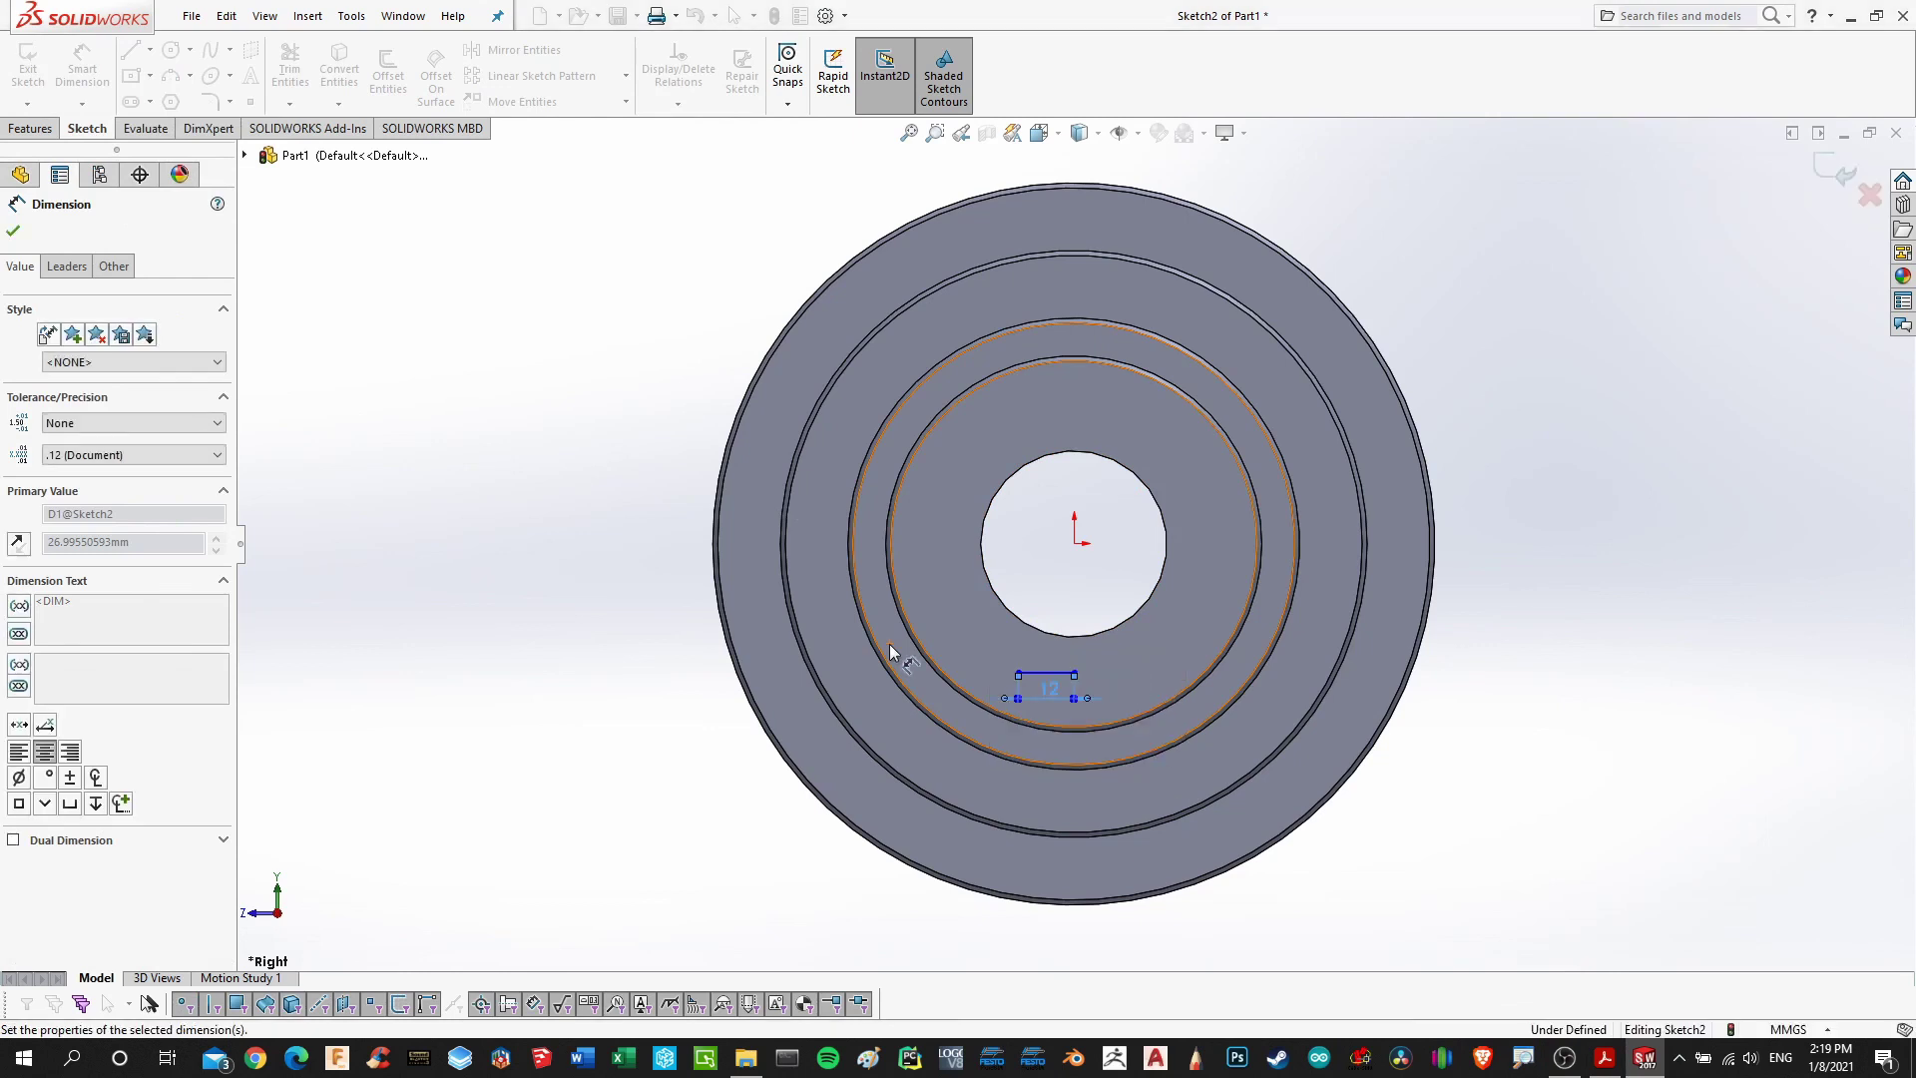
key(Escape)
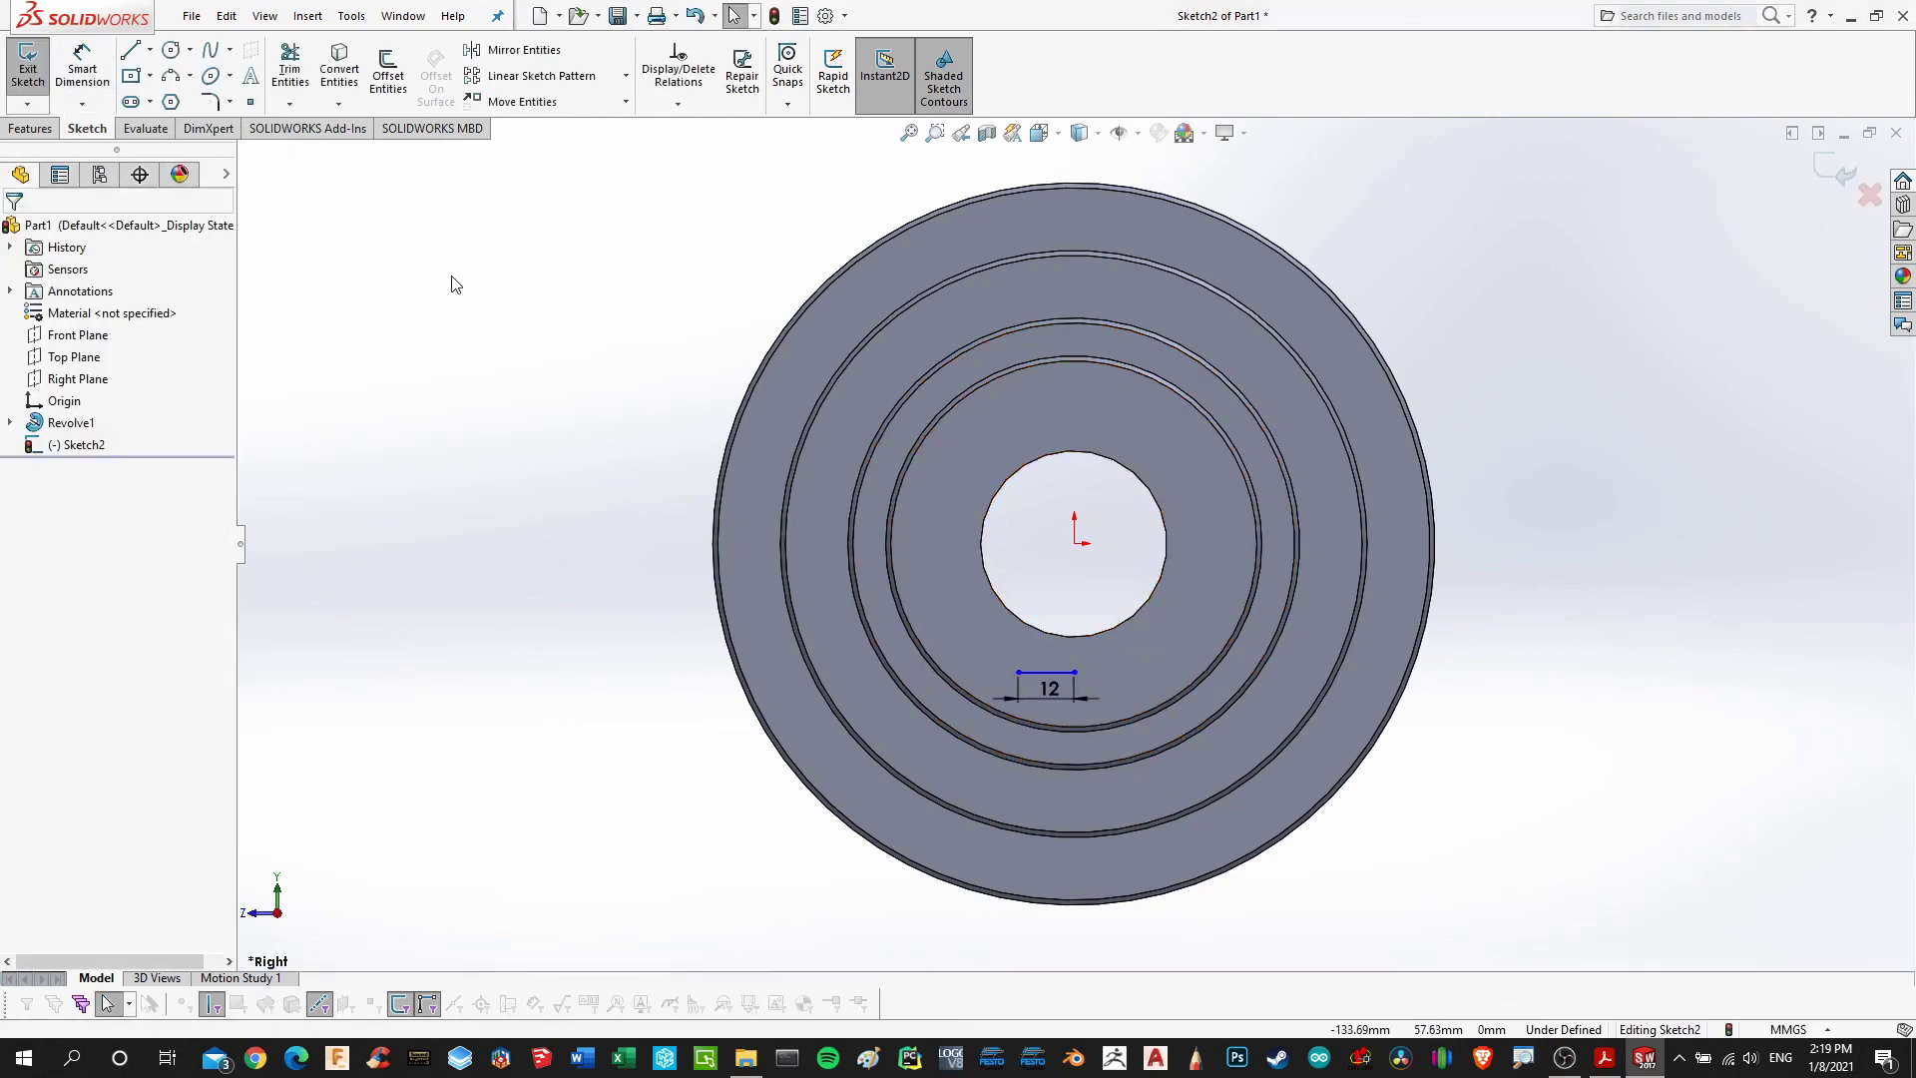
Draw a horizontal reference line about 22 mm long, starting at the lowest point of the bore edge
click(133, 55)
scroll(1094, 678, down, 5)
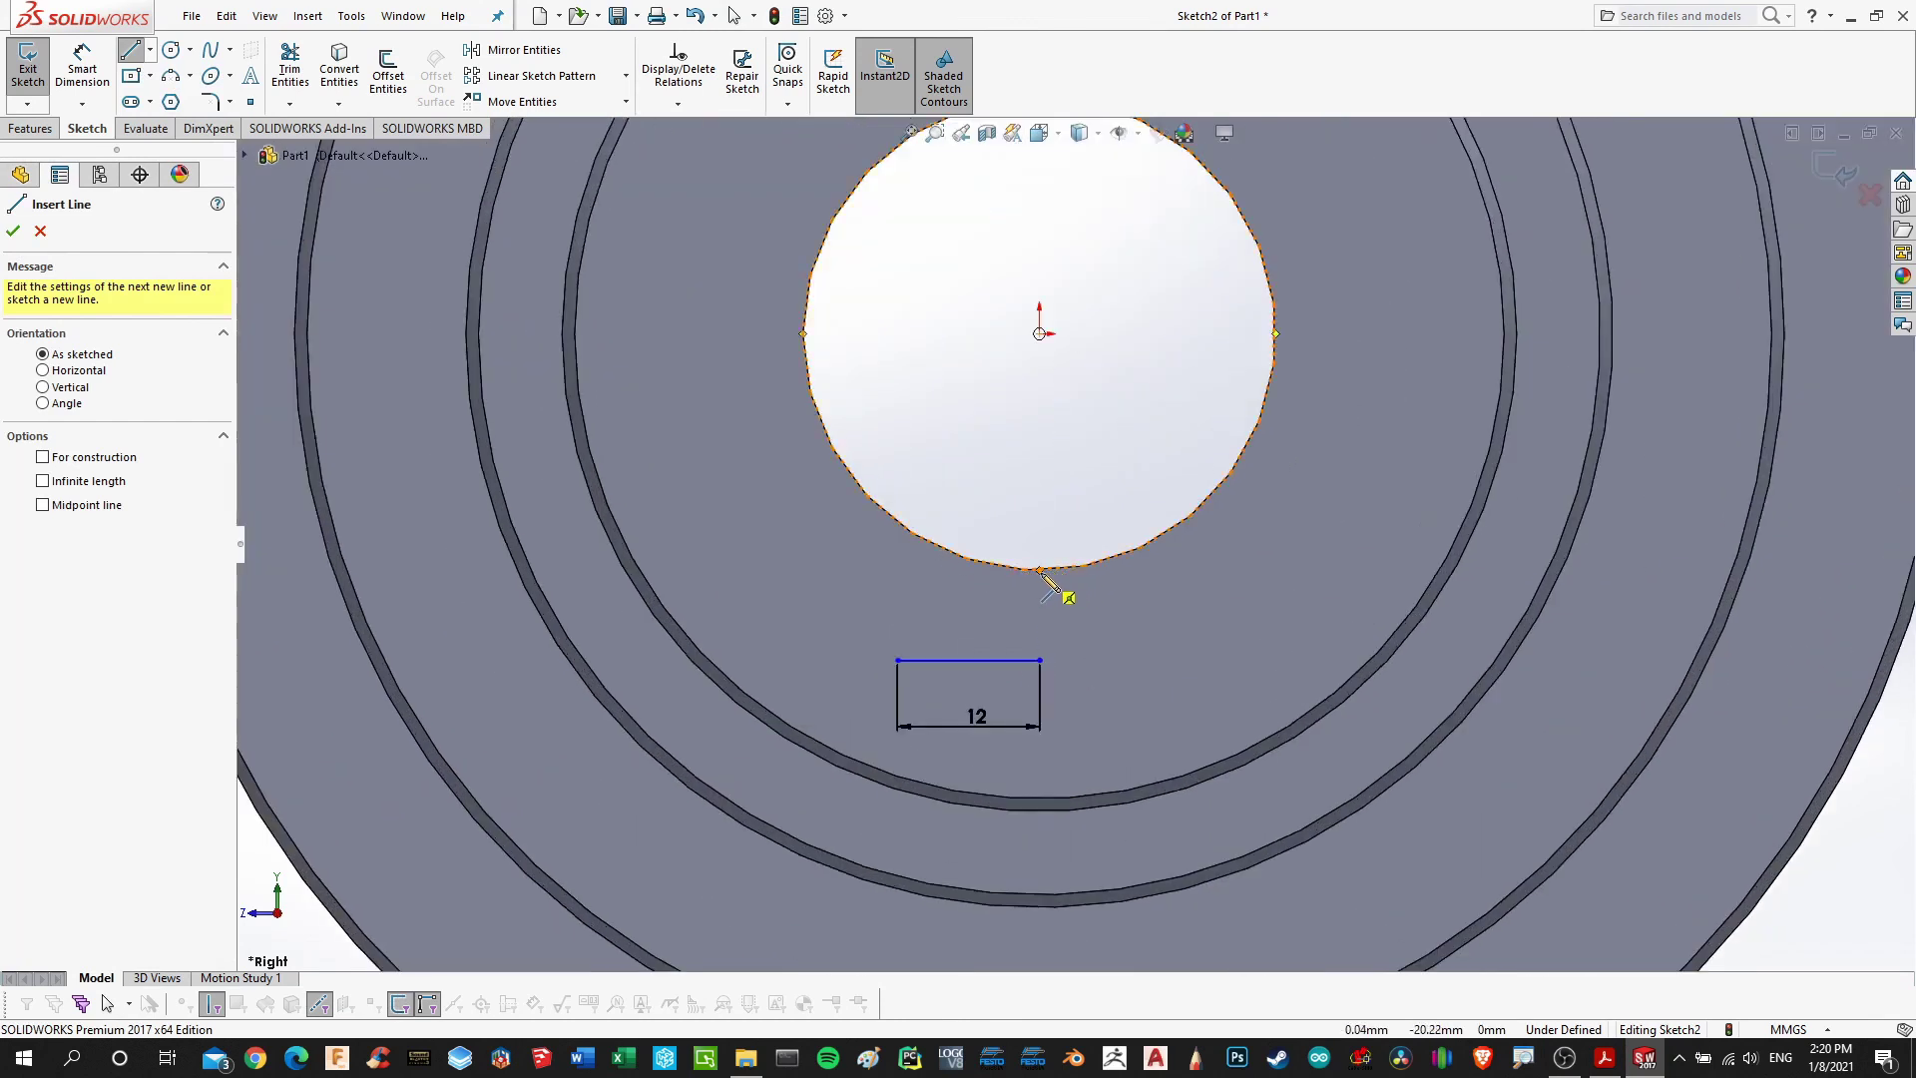
click(1040, 570)
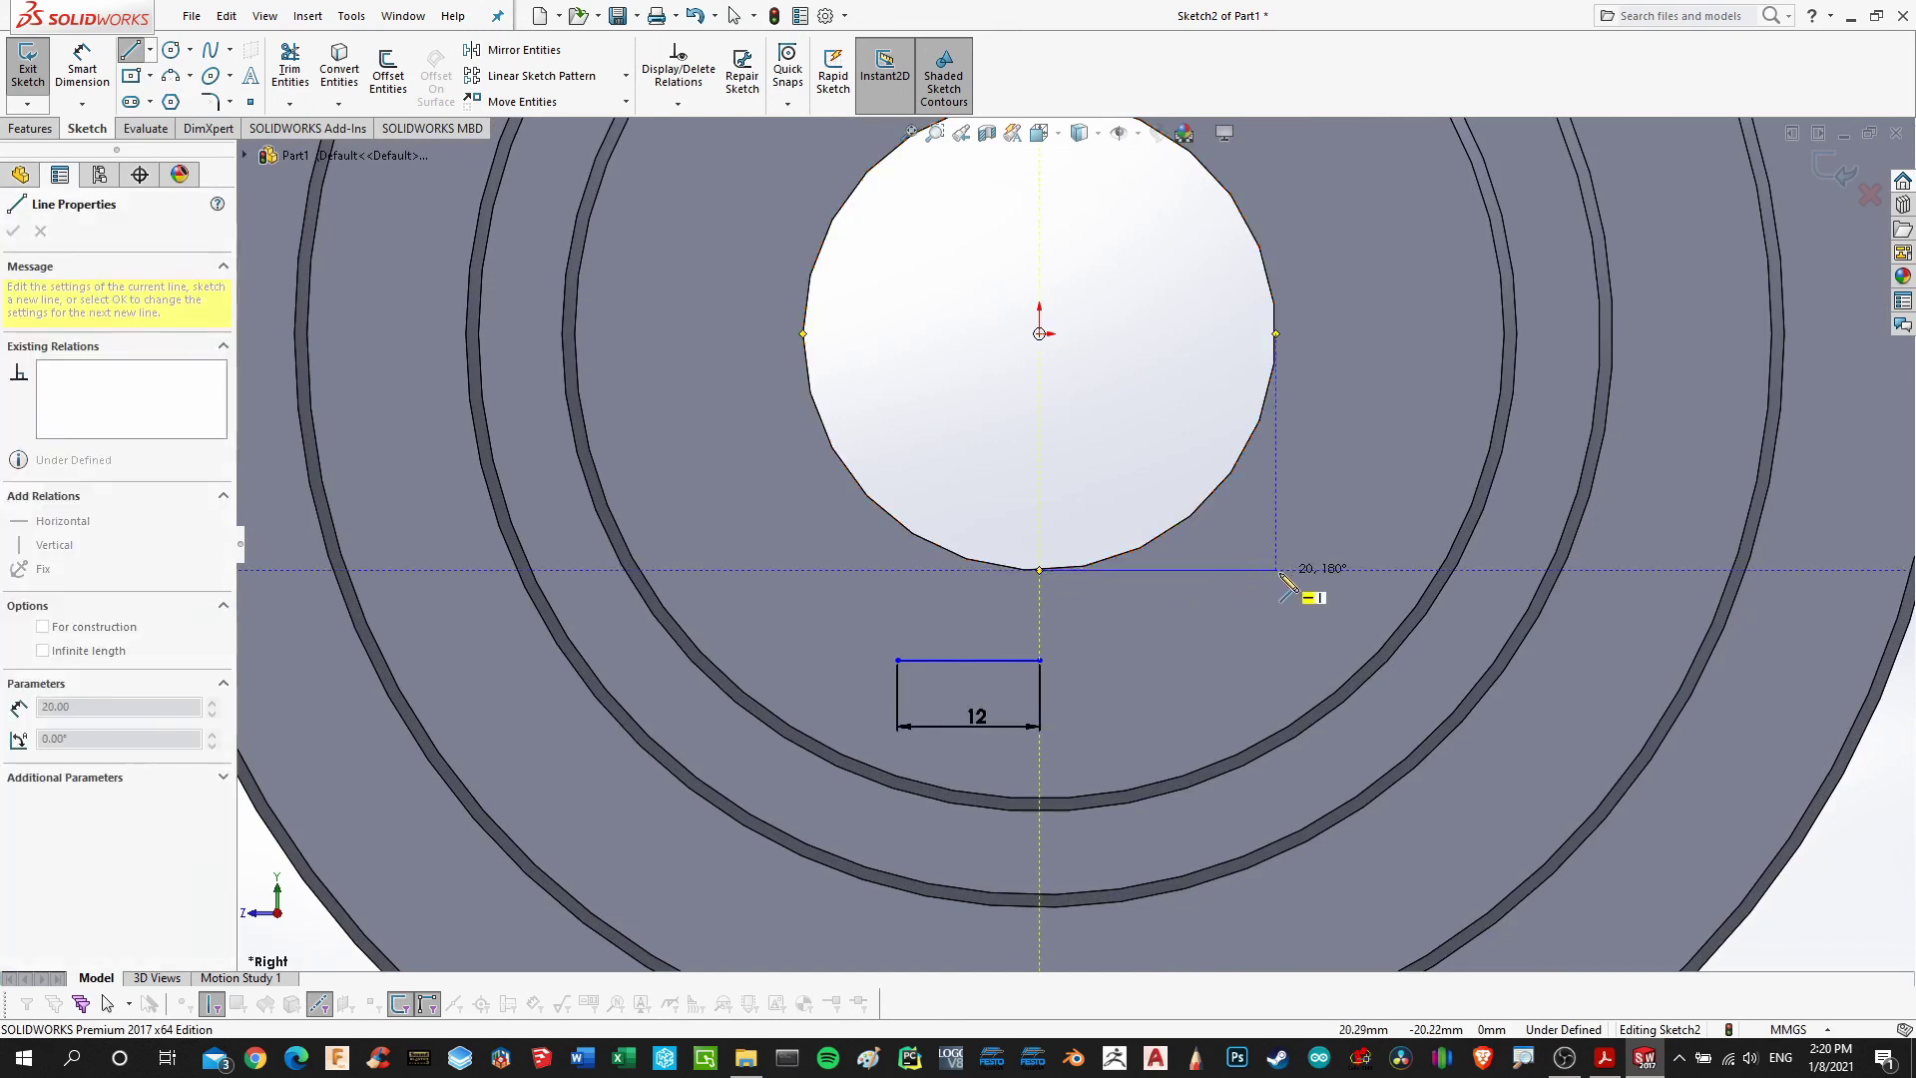
click(1299, 570)
key(Escape)
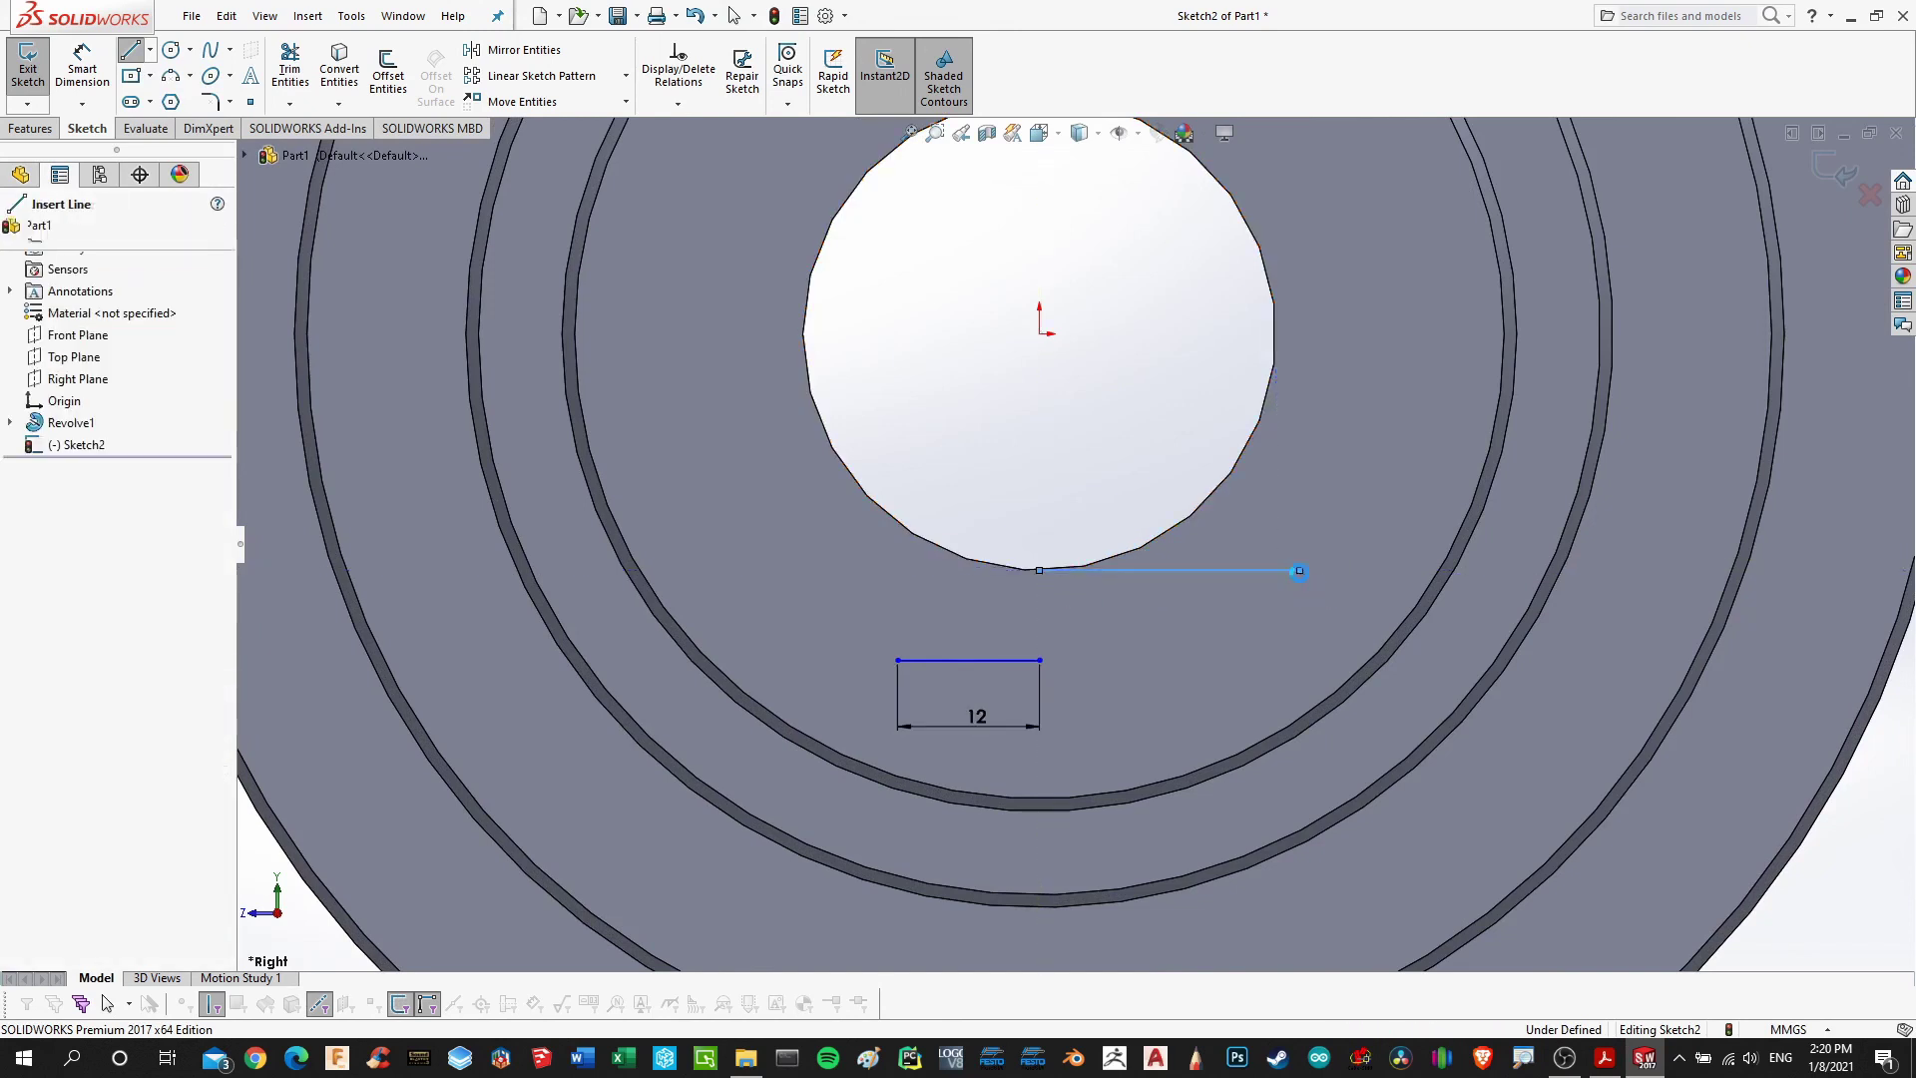
Dimension the vertical distance between the reference line and the 12 mm line as 8 mm
click(97, 72)
click(1078, 576)
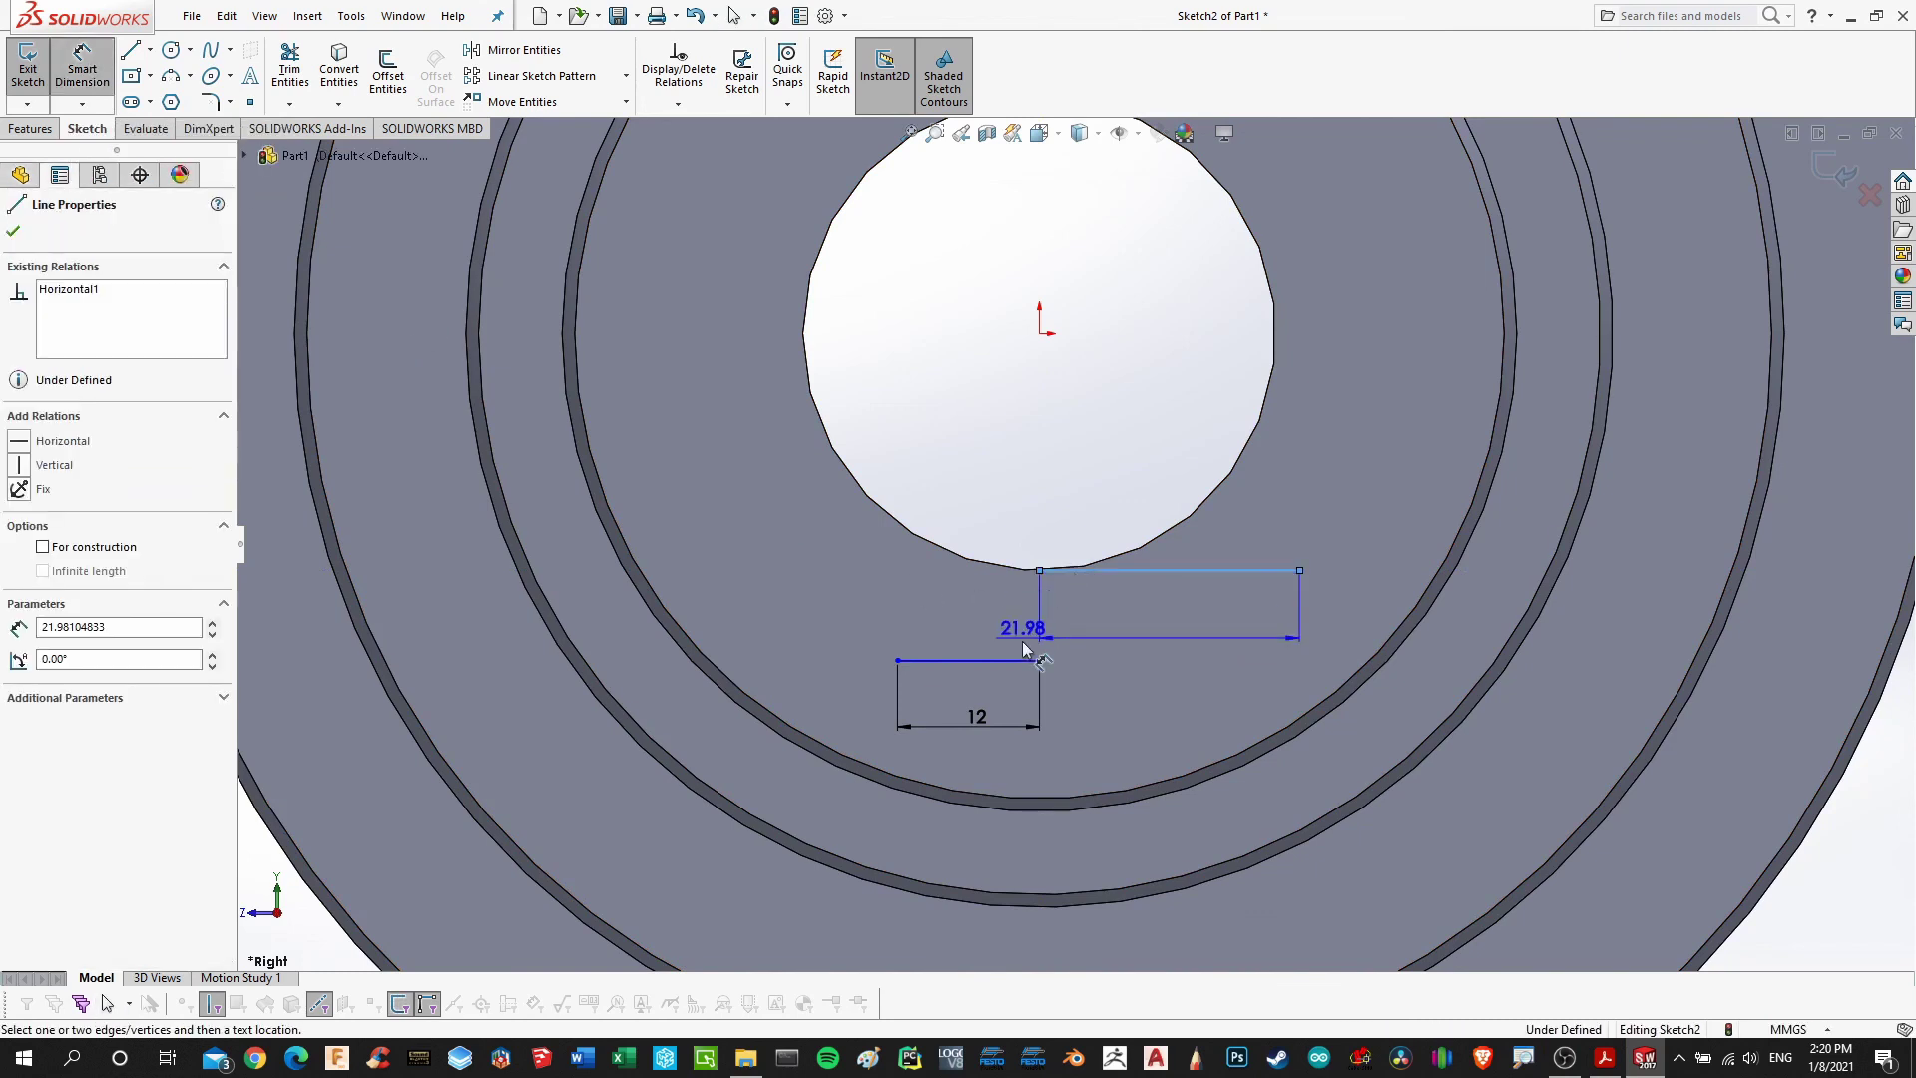
click(1021, 657)
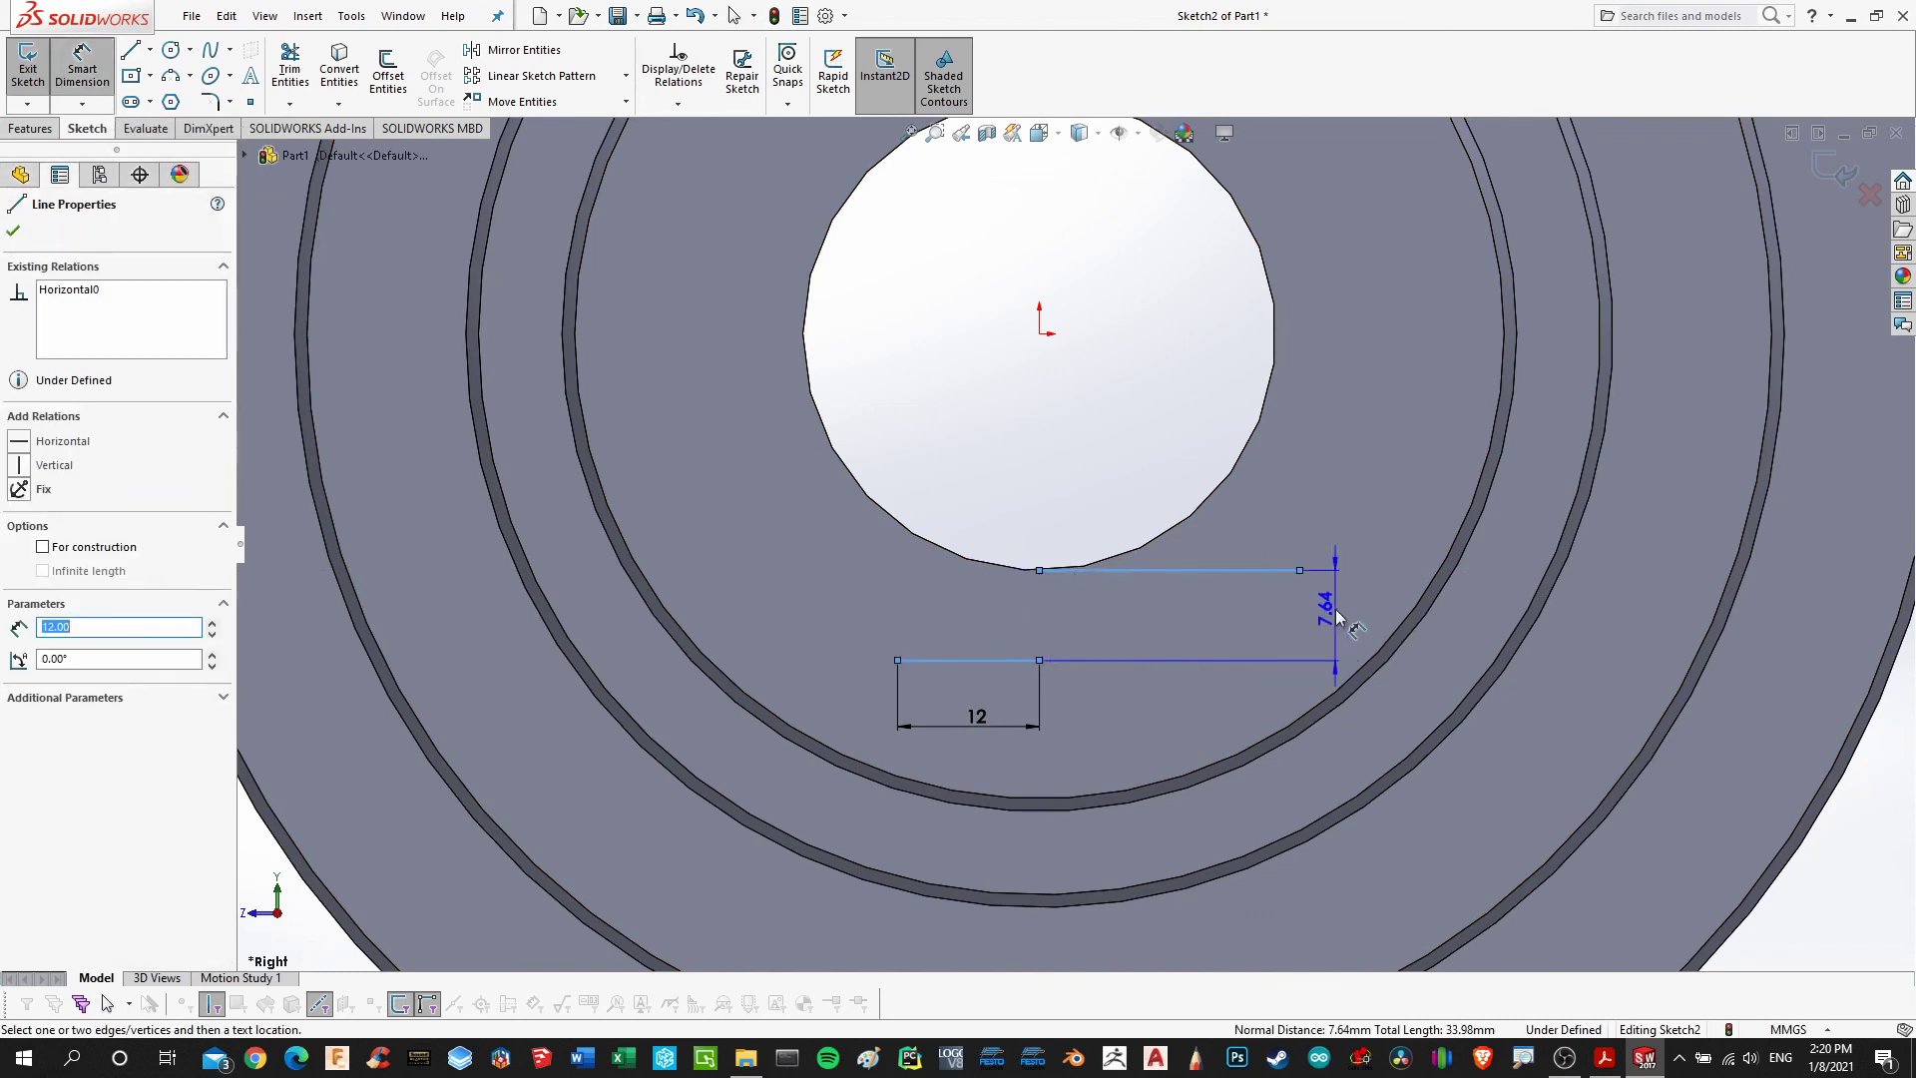
click(1332, 618)
text(8)
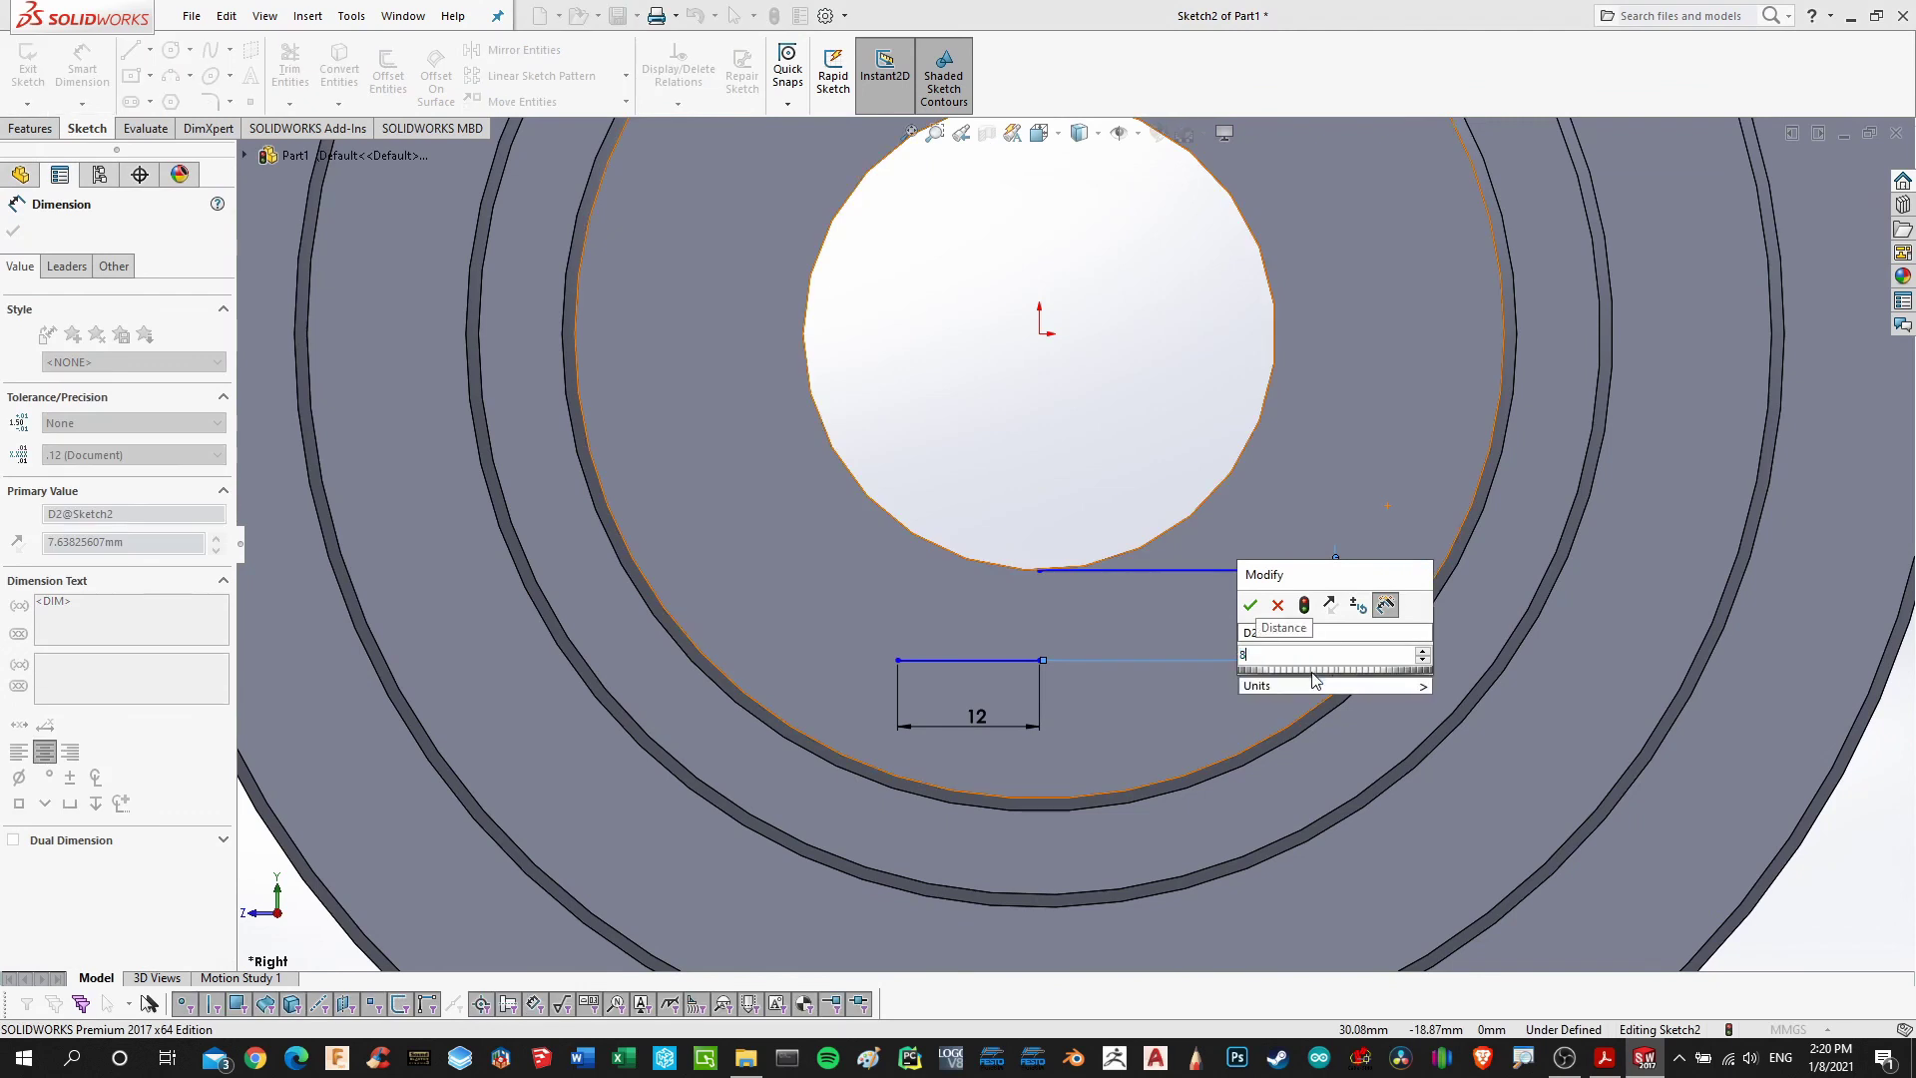
key(Return)
key(Escape)
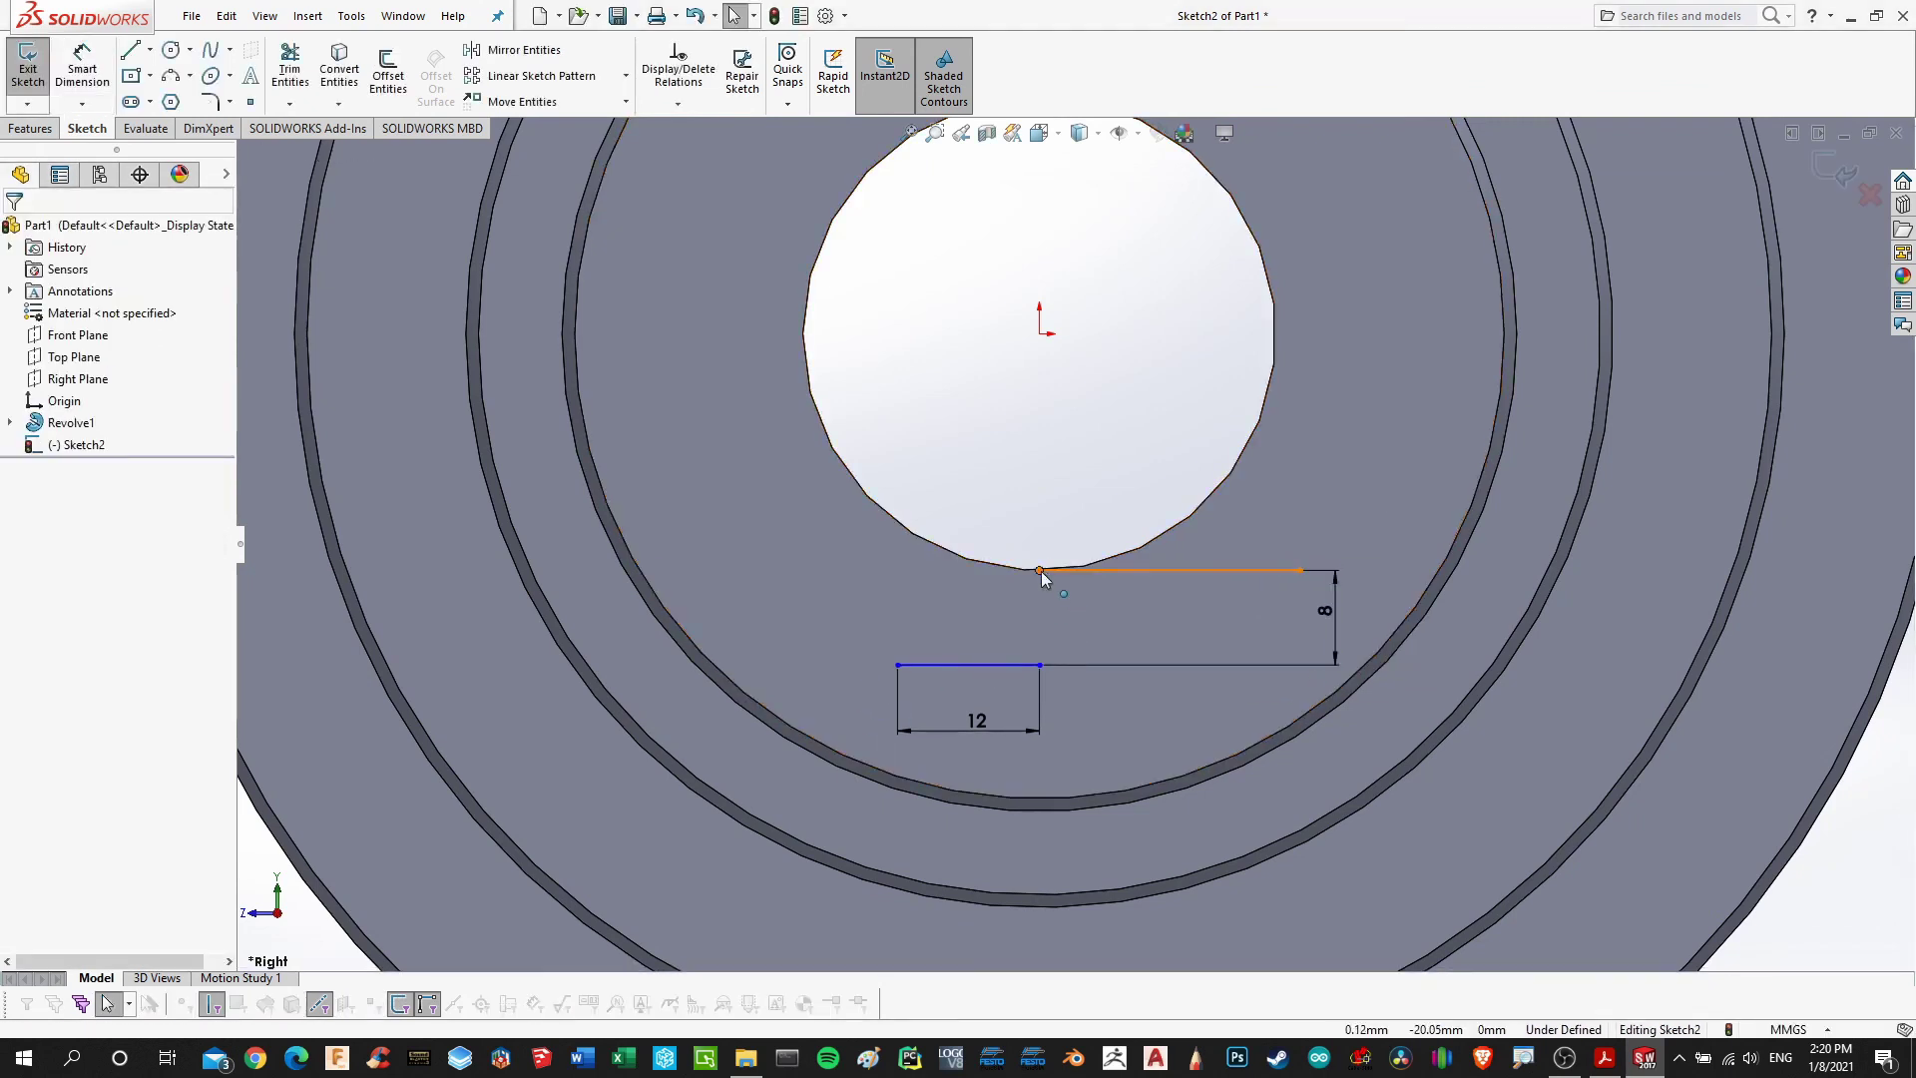
Centre the 12 mm line under the bore by adding a Vertical relation between its midpoint and the origin
click(970, 666)
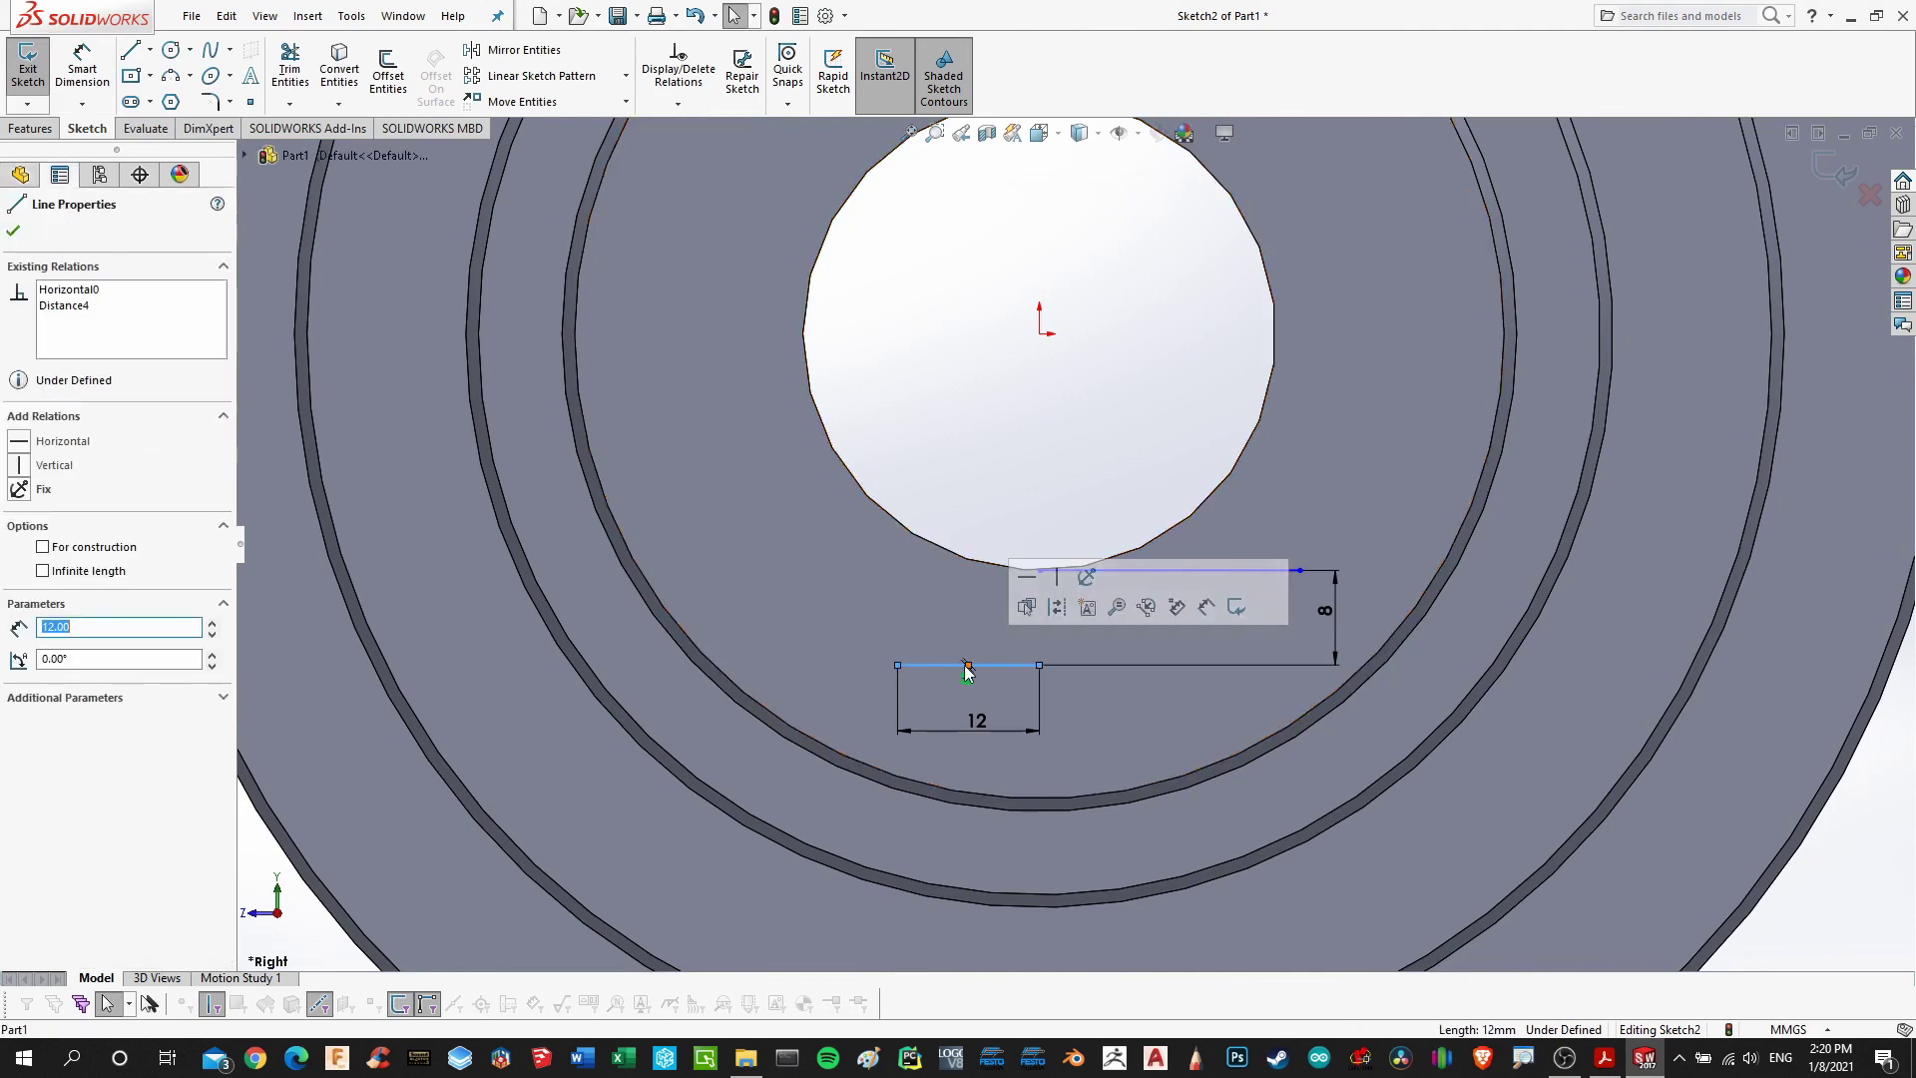
click(967, 665)
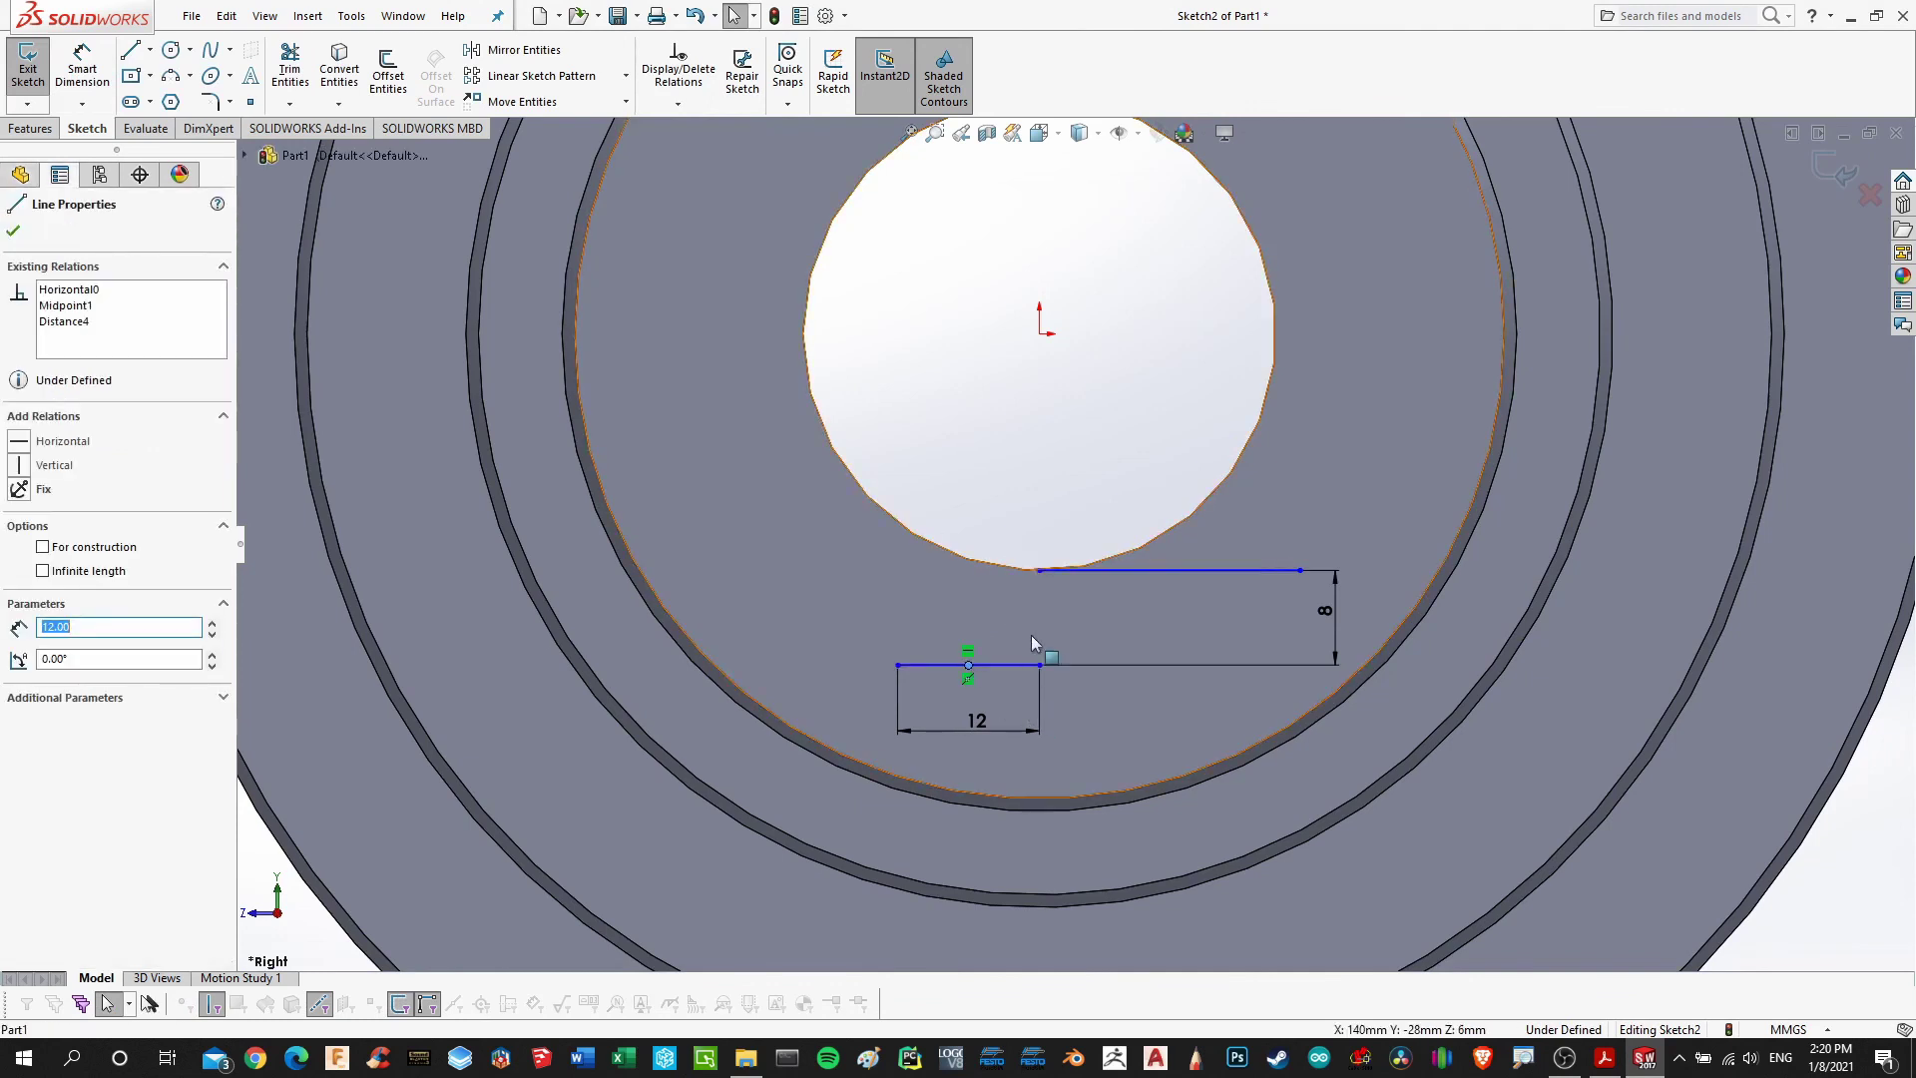
ctrl+click(1043, 339)
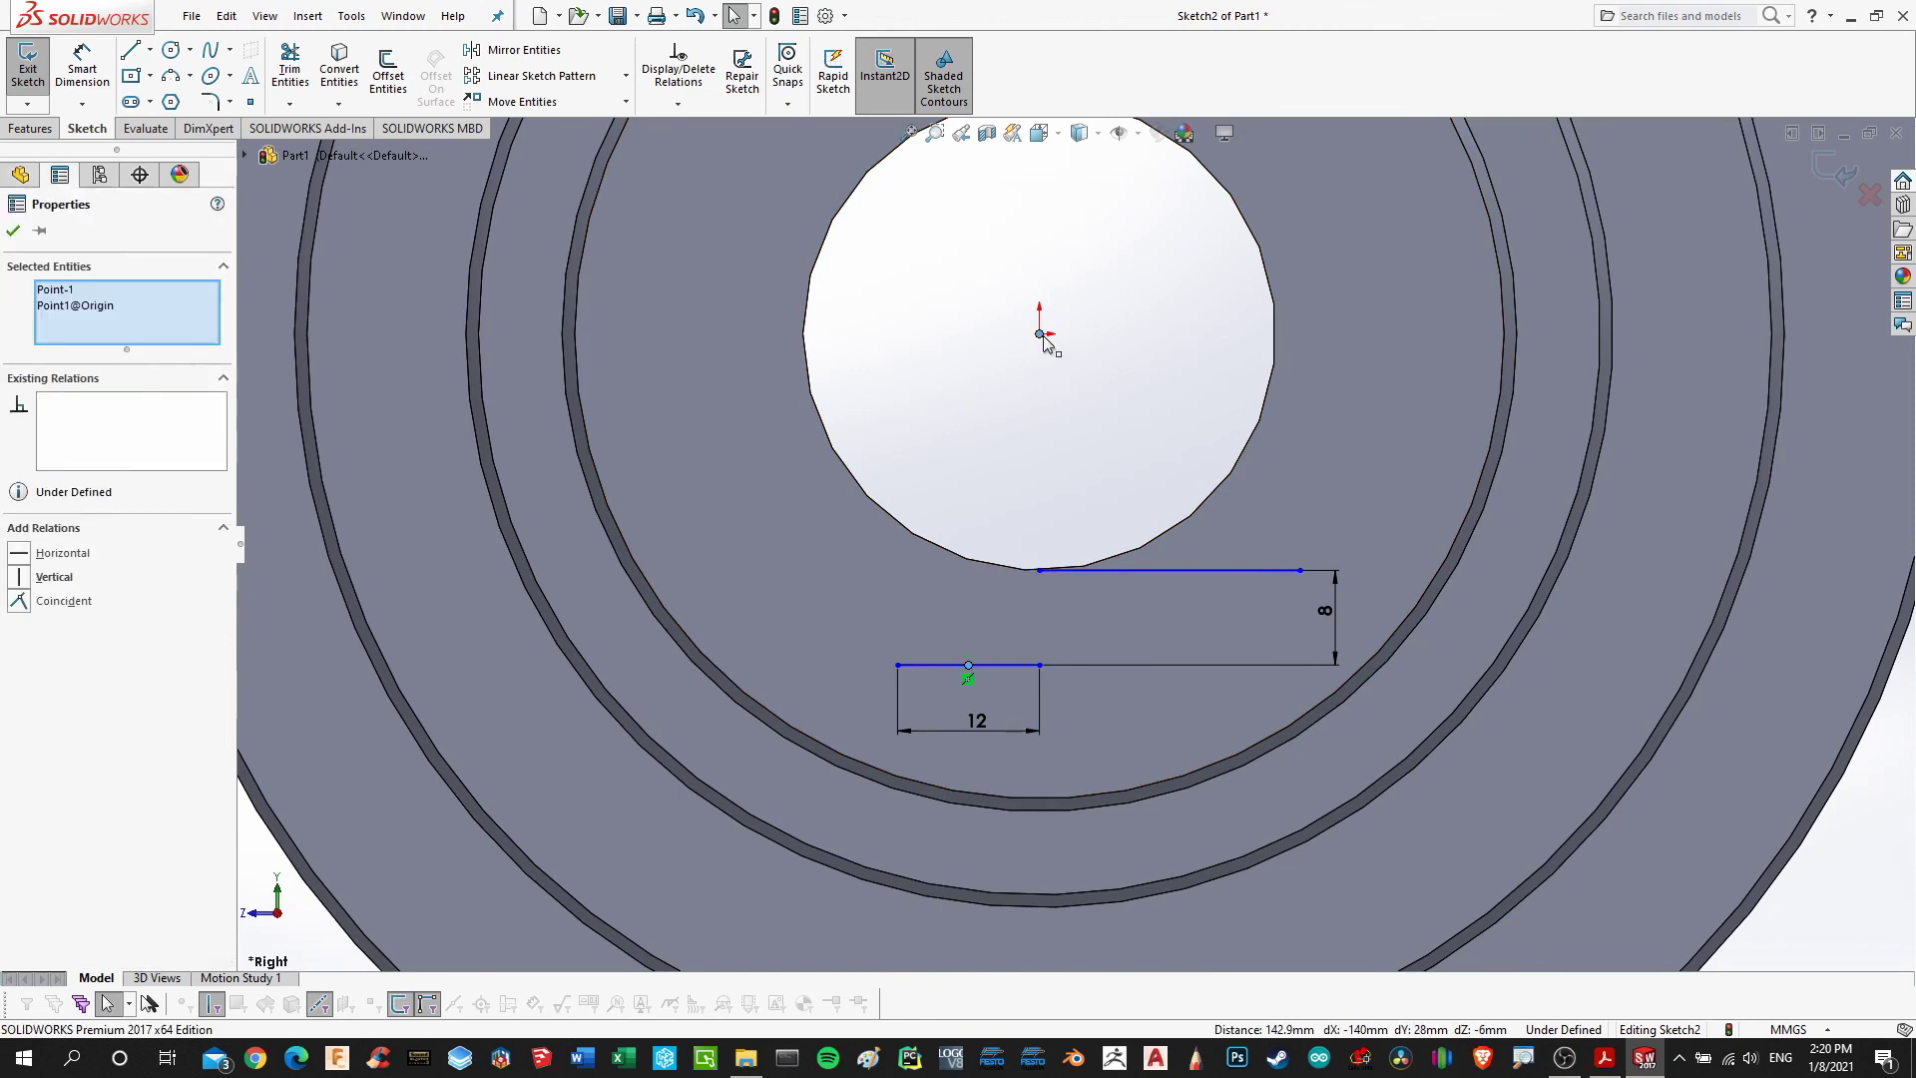
click(29, 577)
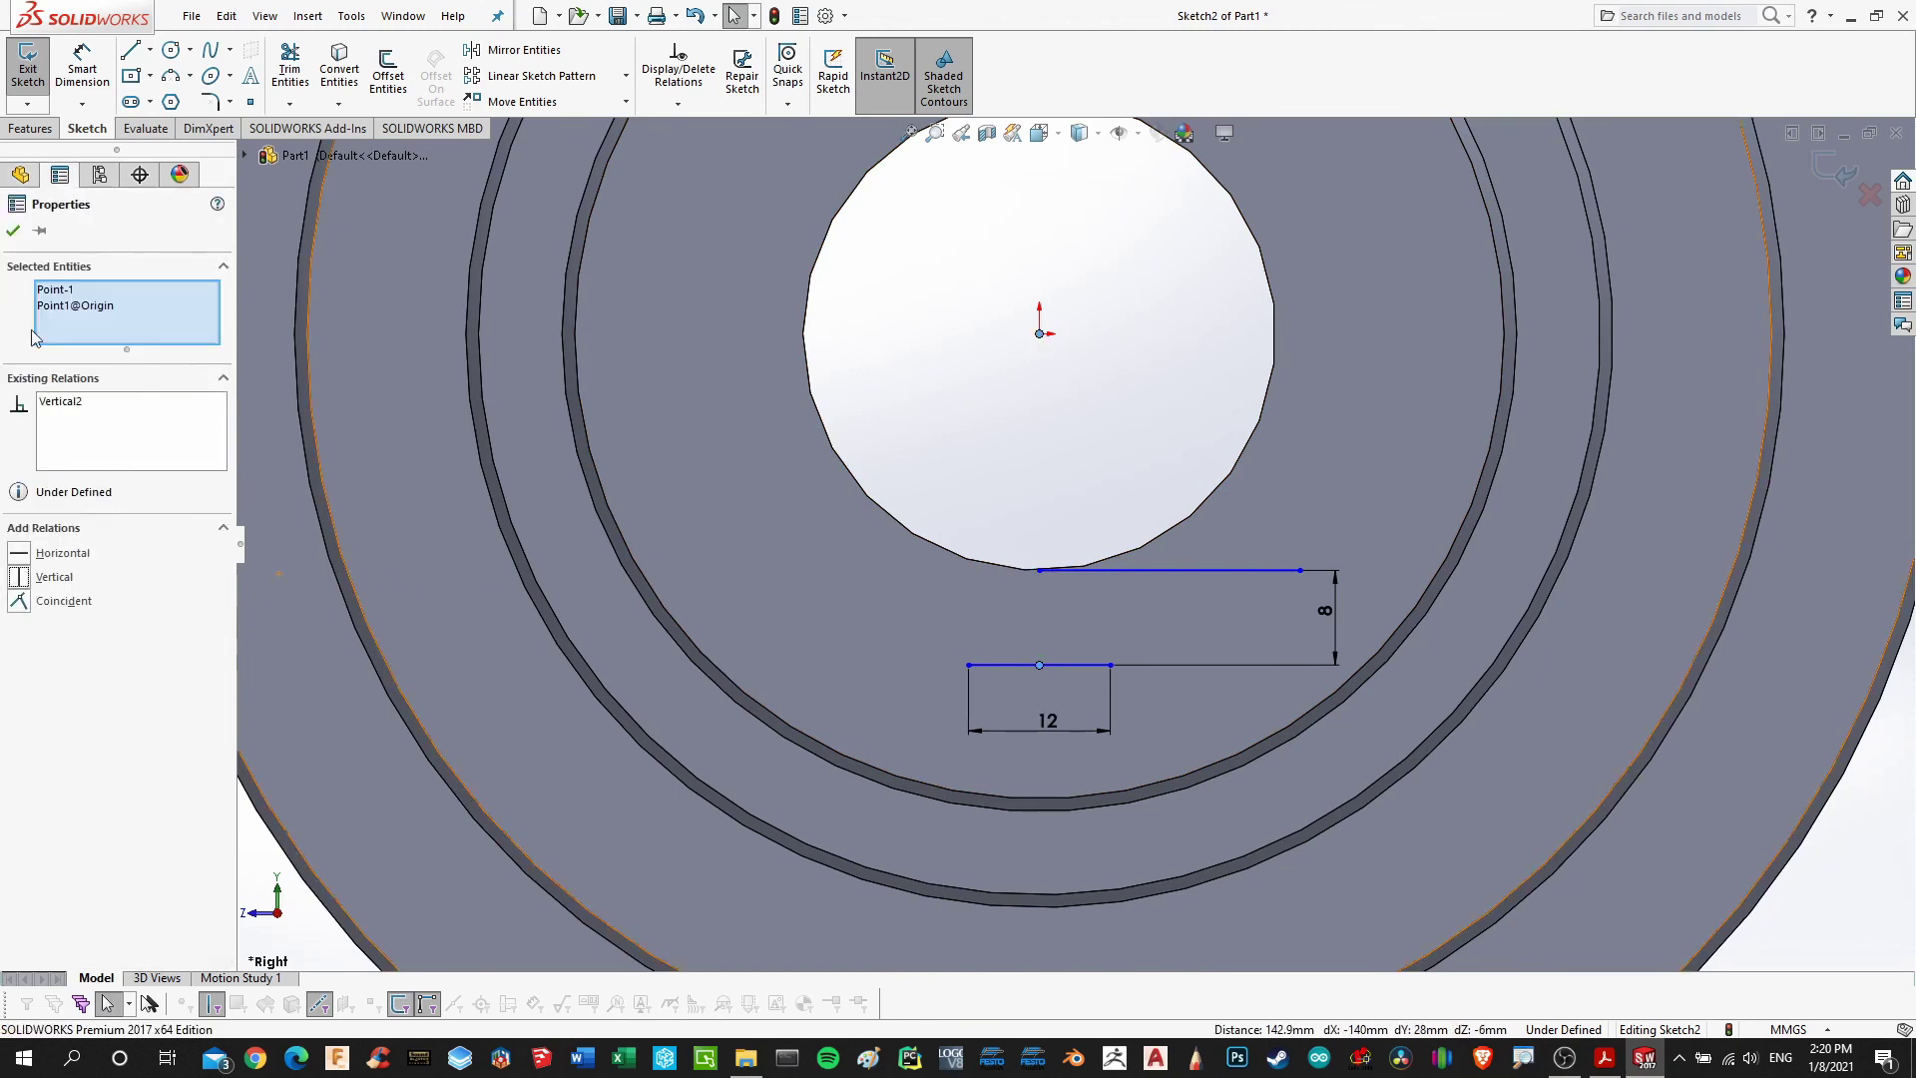
click(13, 231)
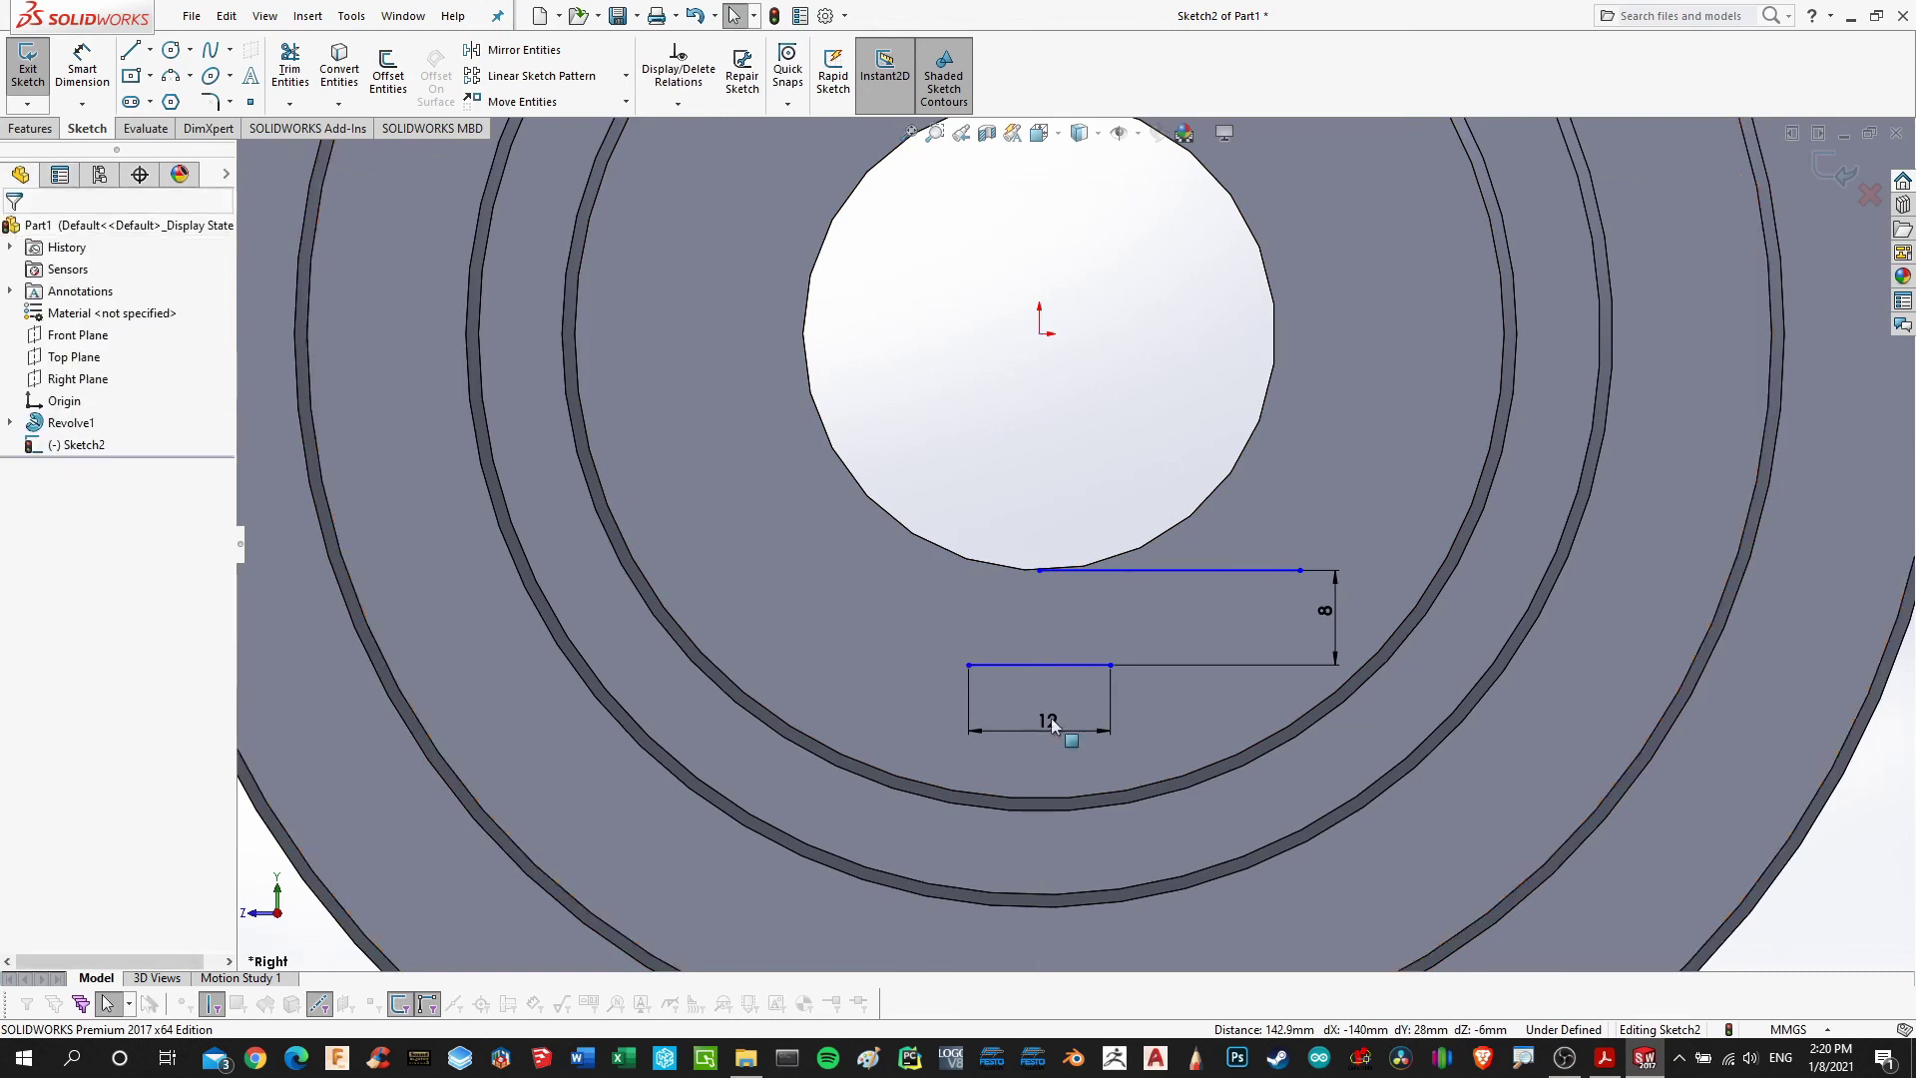
Delete the horizontal reference line below the bore and convert the bore's circular edge into a sketch entity
click(1211, 569)
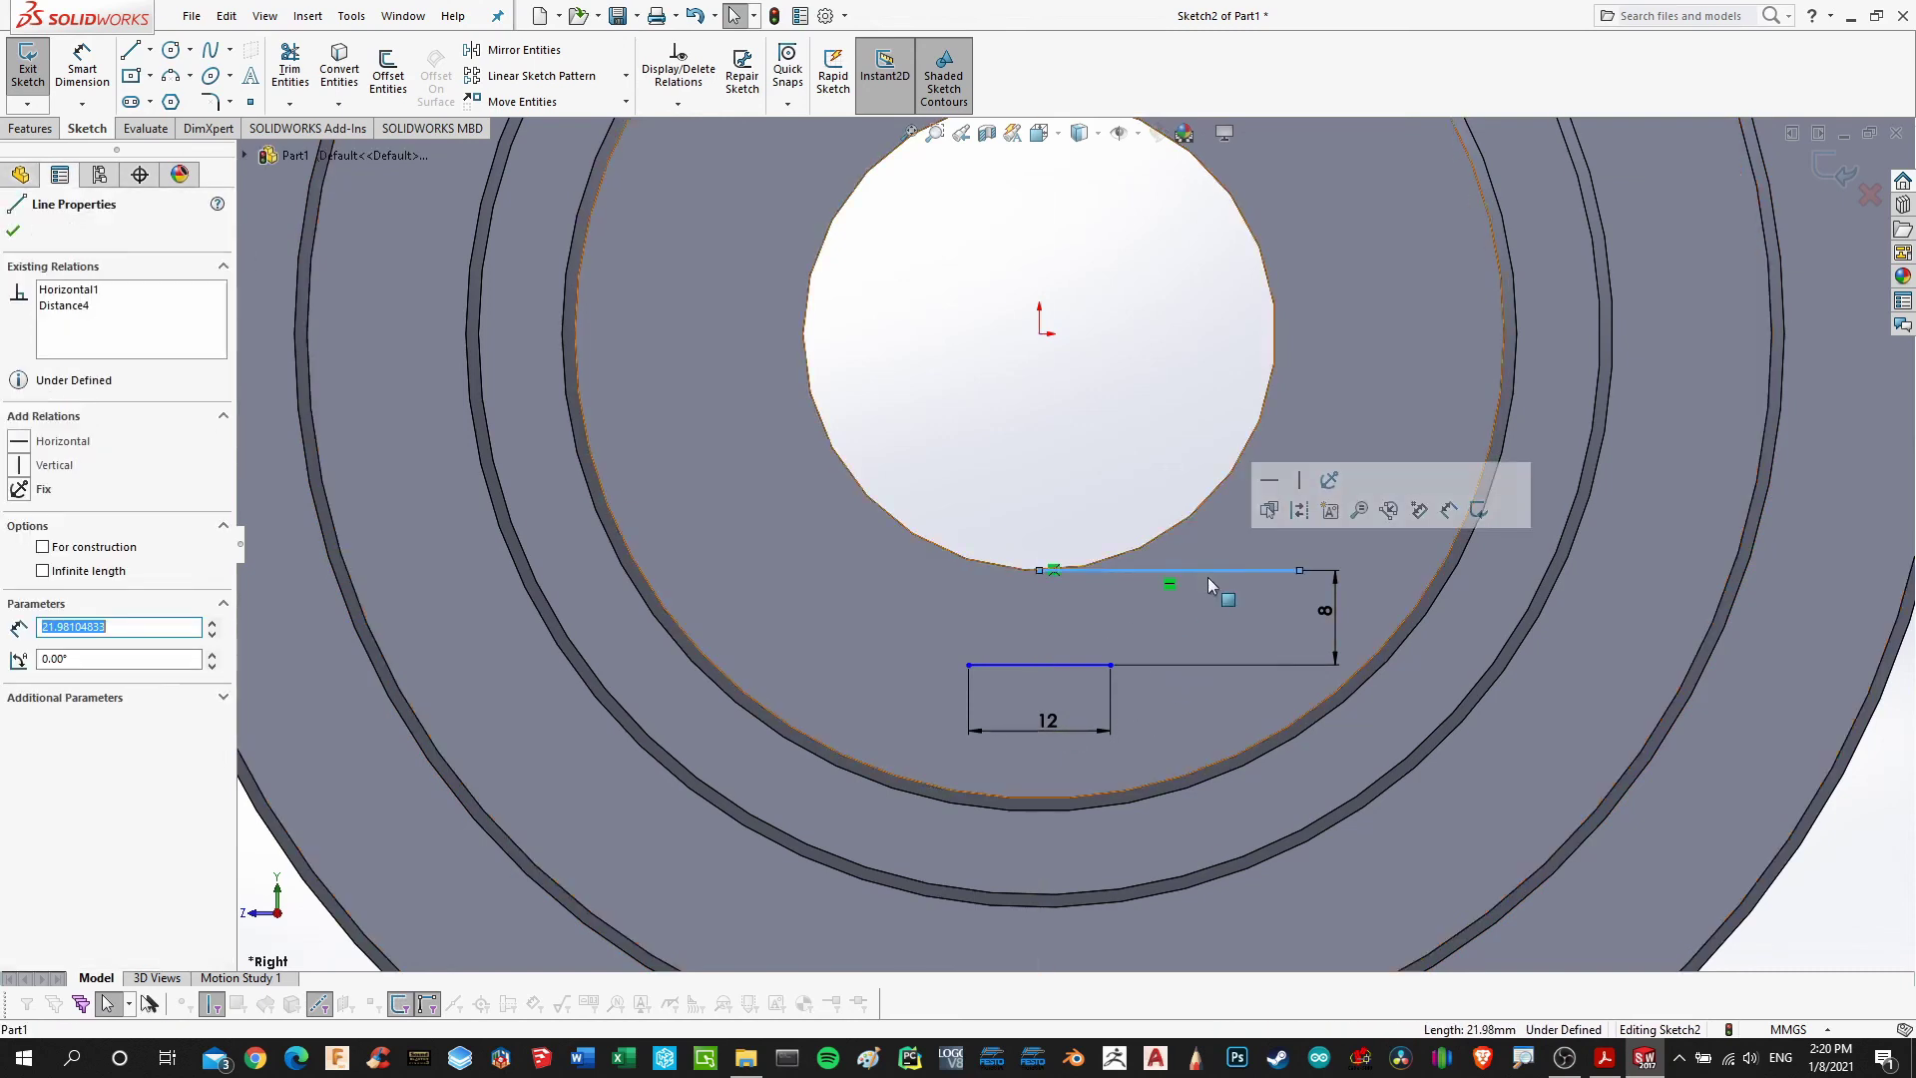
key(Delete)
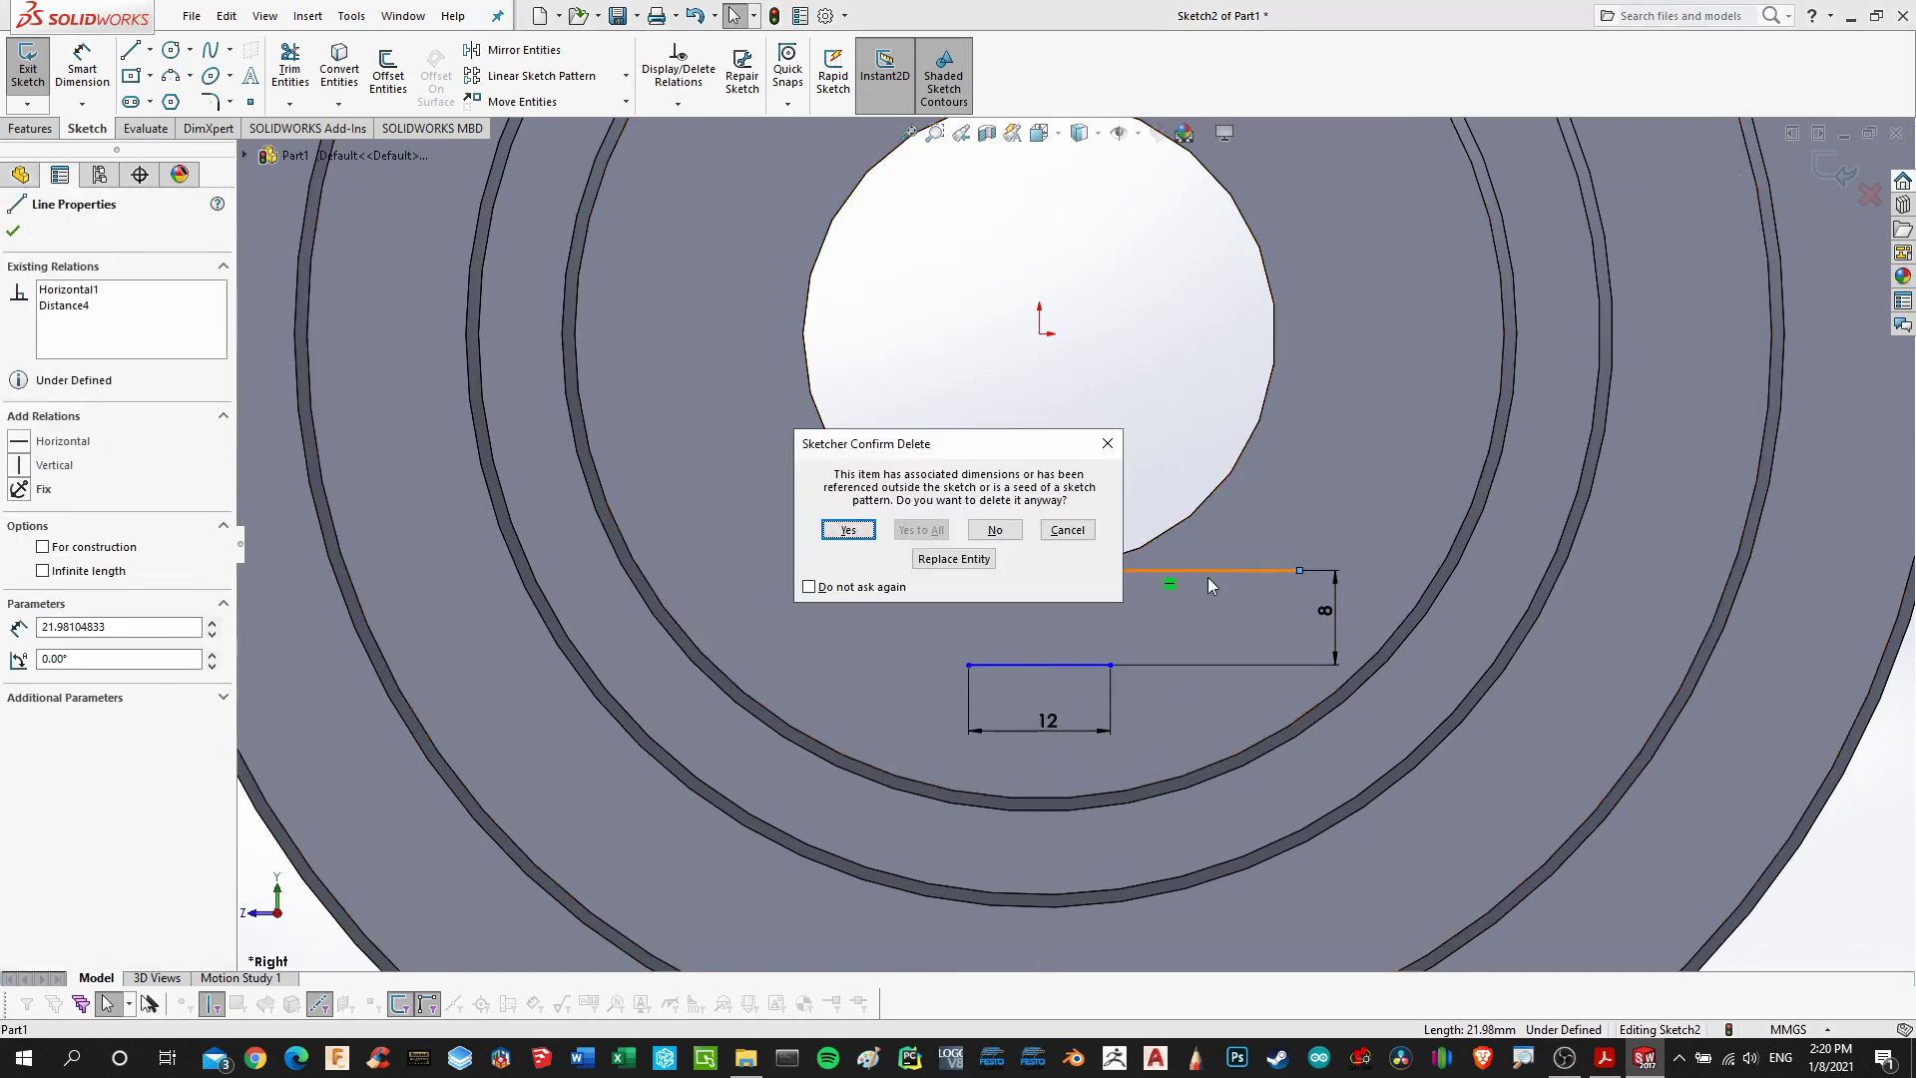
click(850, 531)
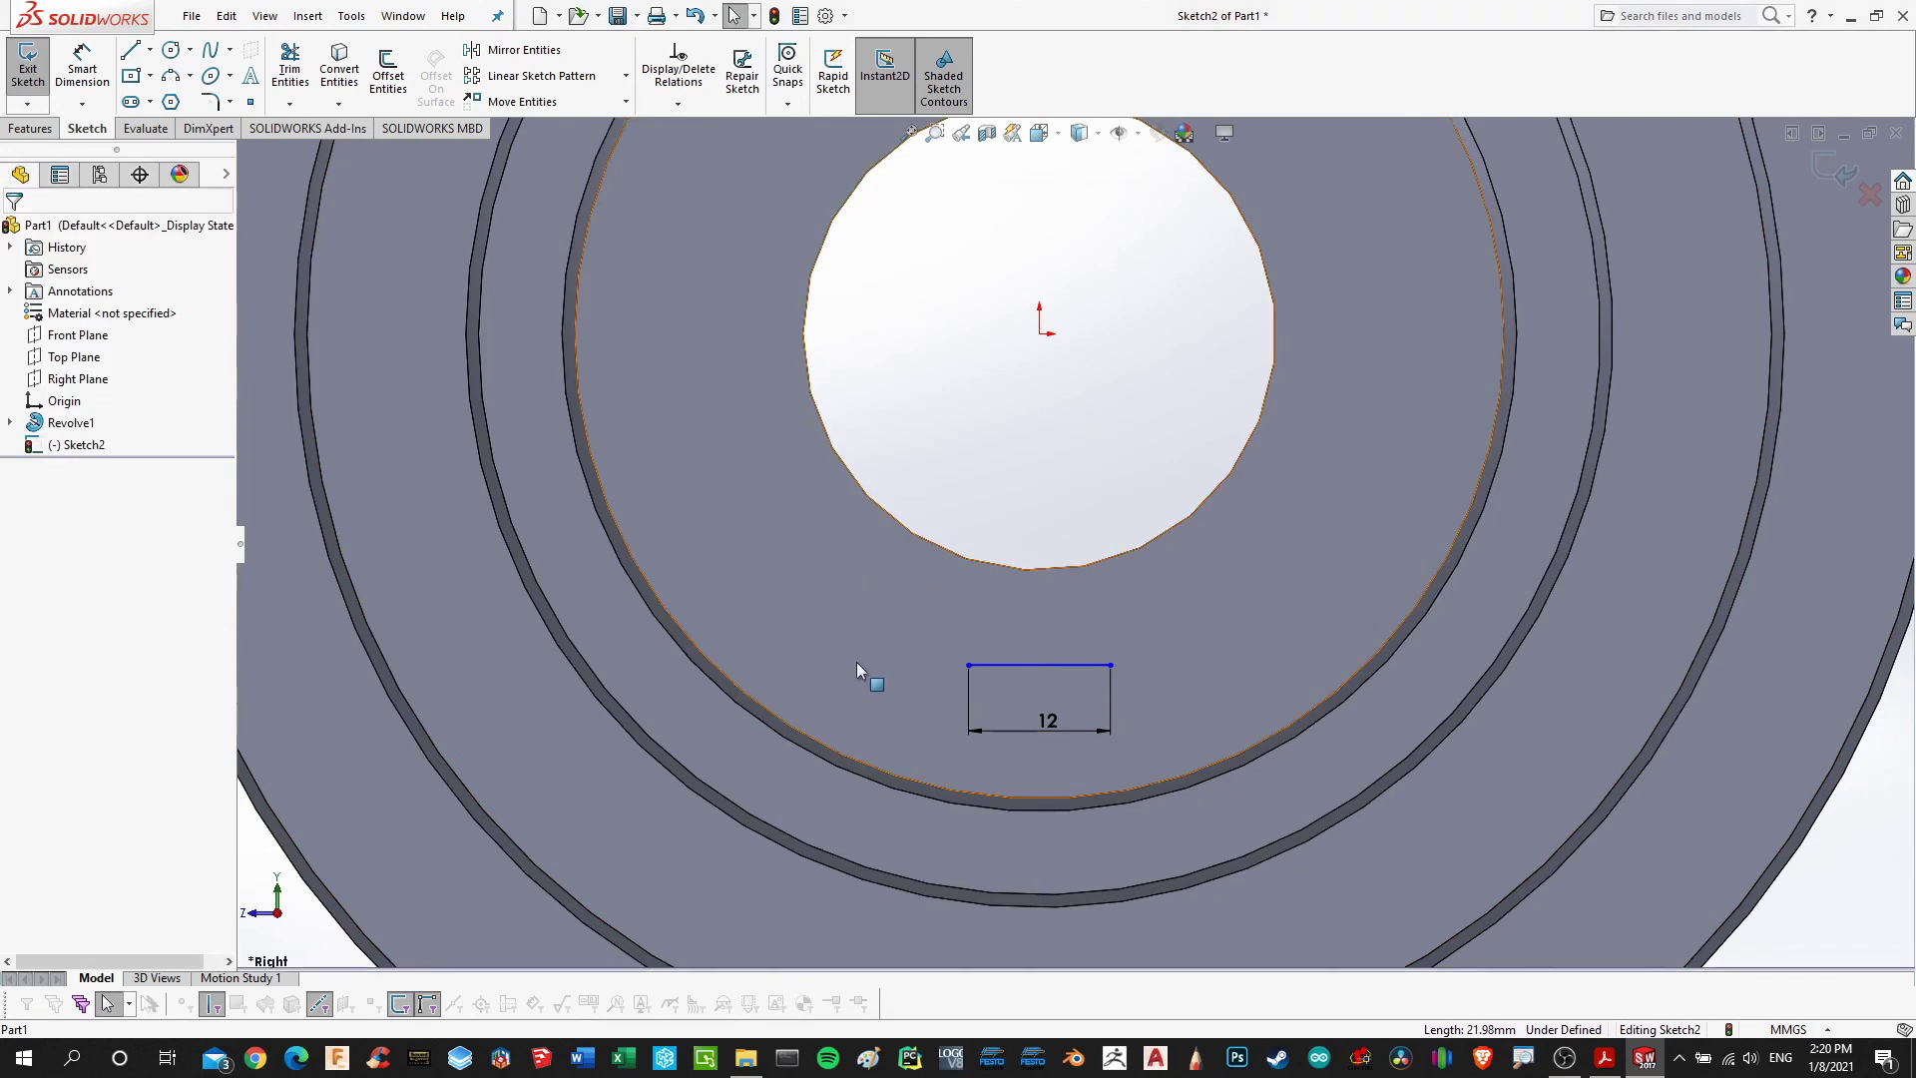
click(928, 546)
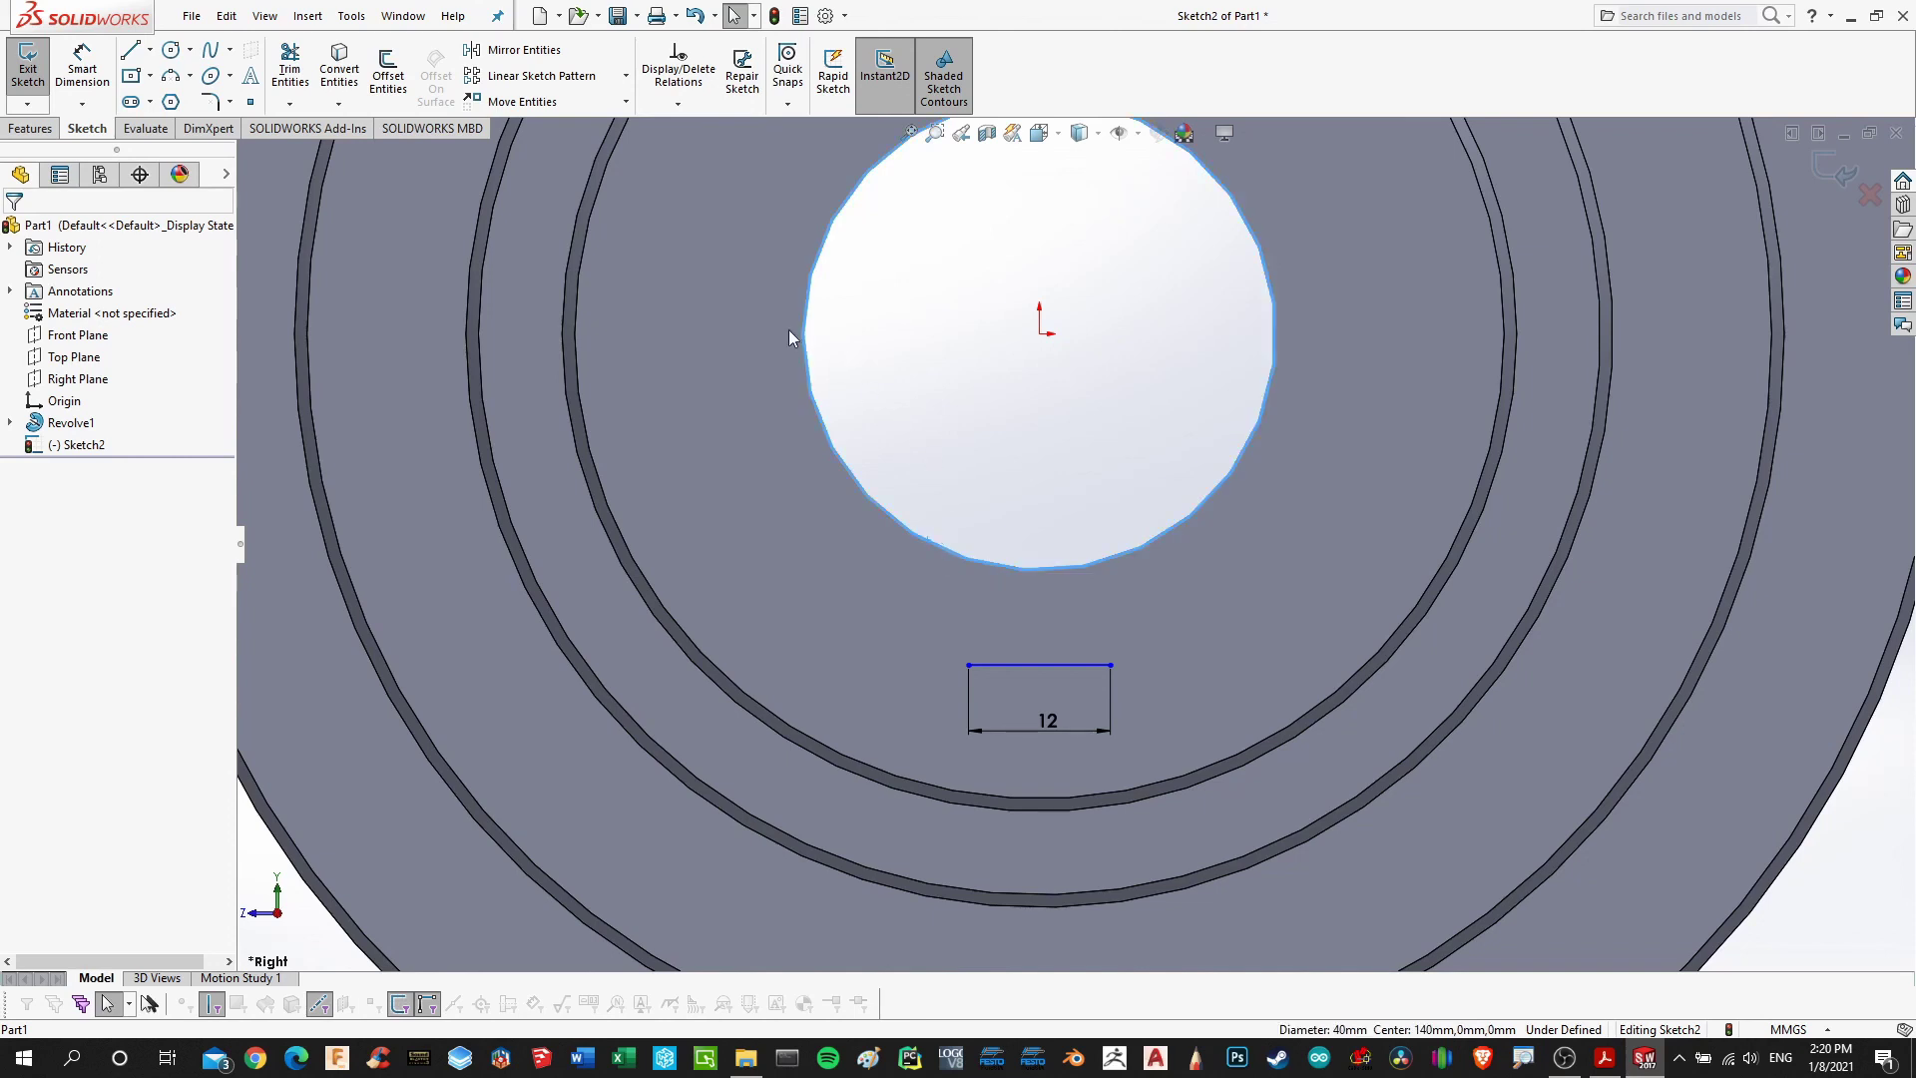
click(340, 70)
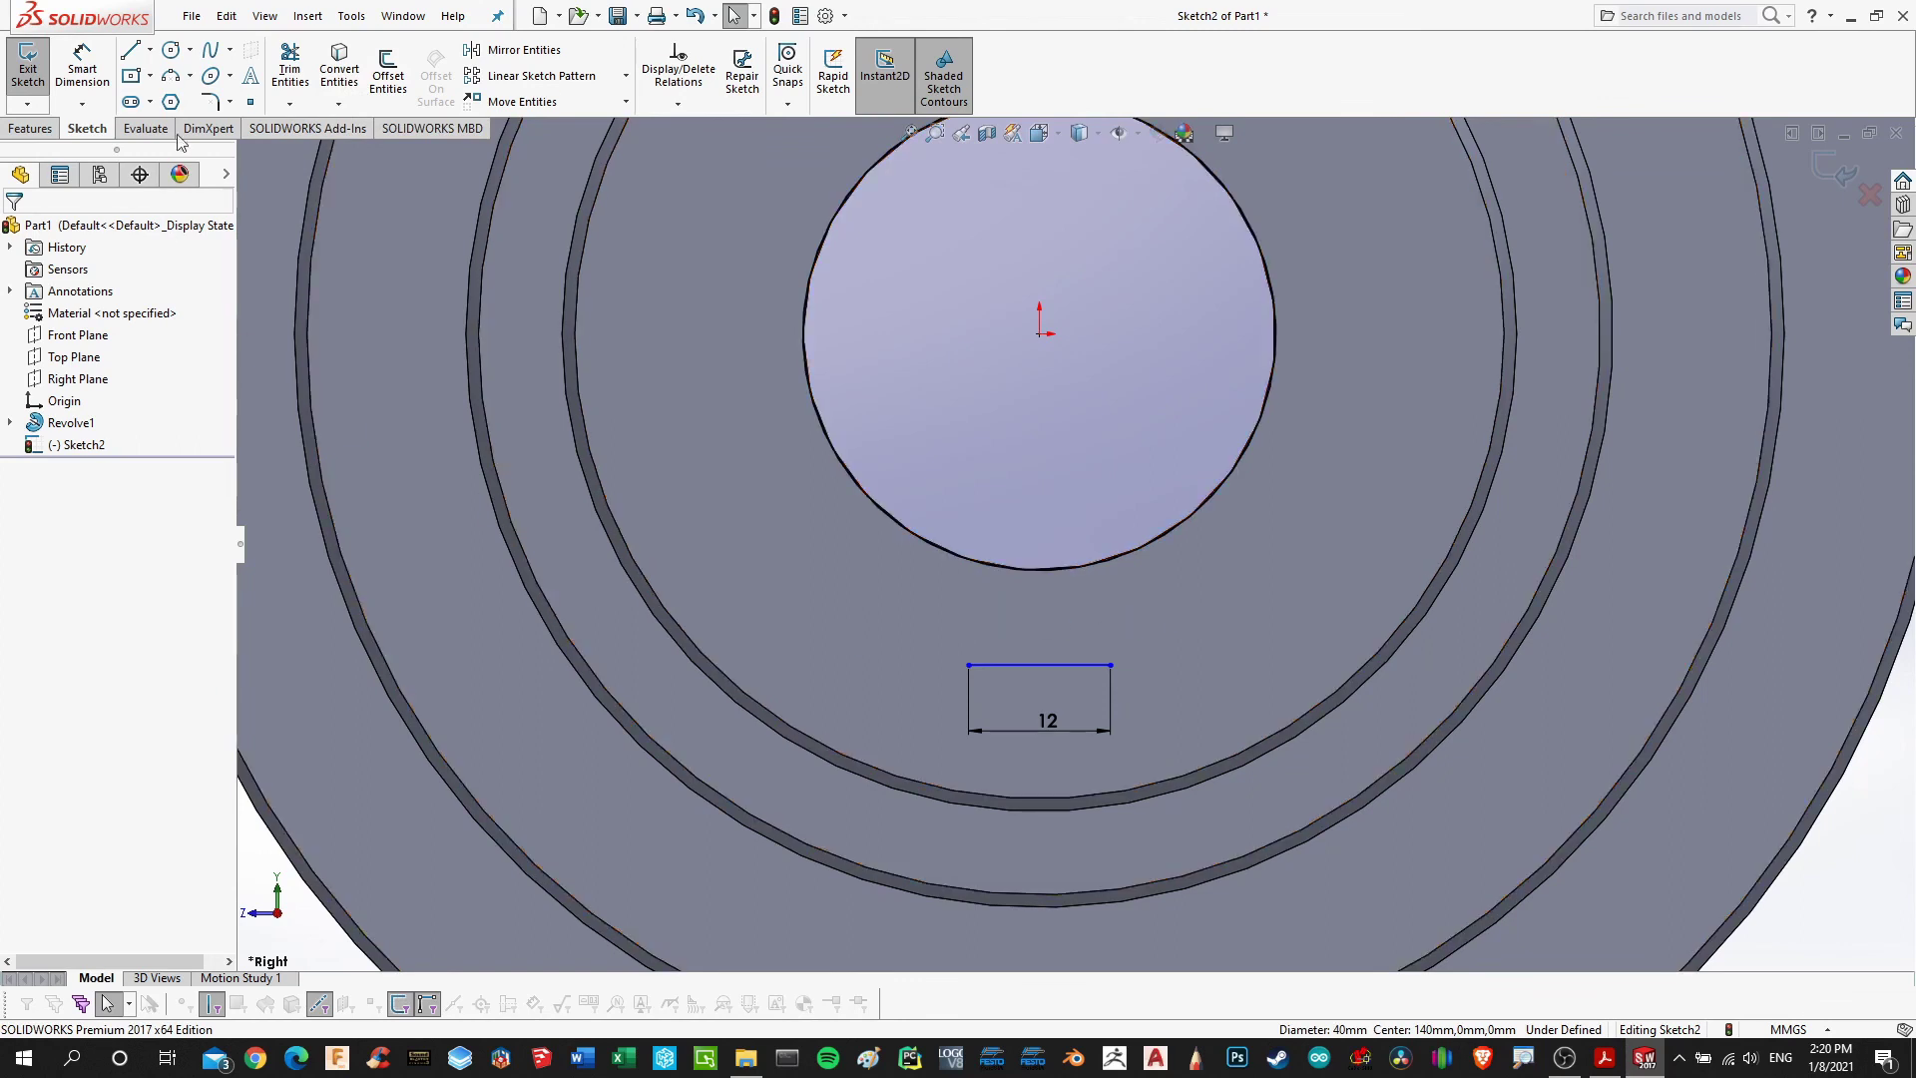
Draw vertical lines from both ends of the 12 mm line up to the bore circle and trim the circle to the arc between them
click(137, 60)
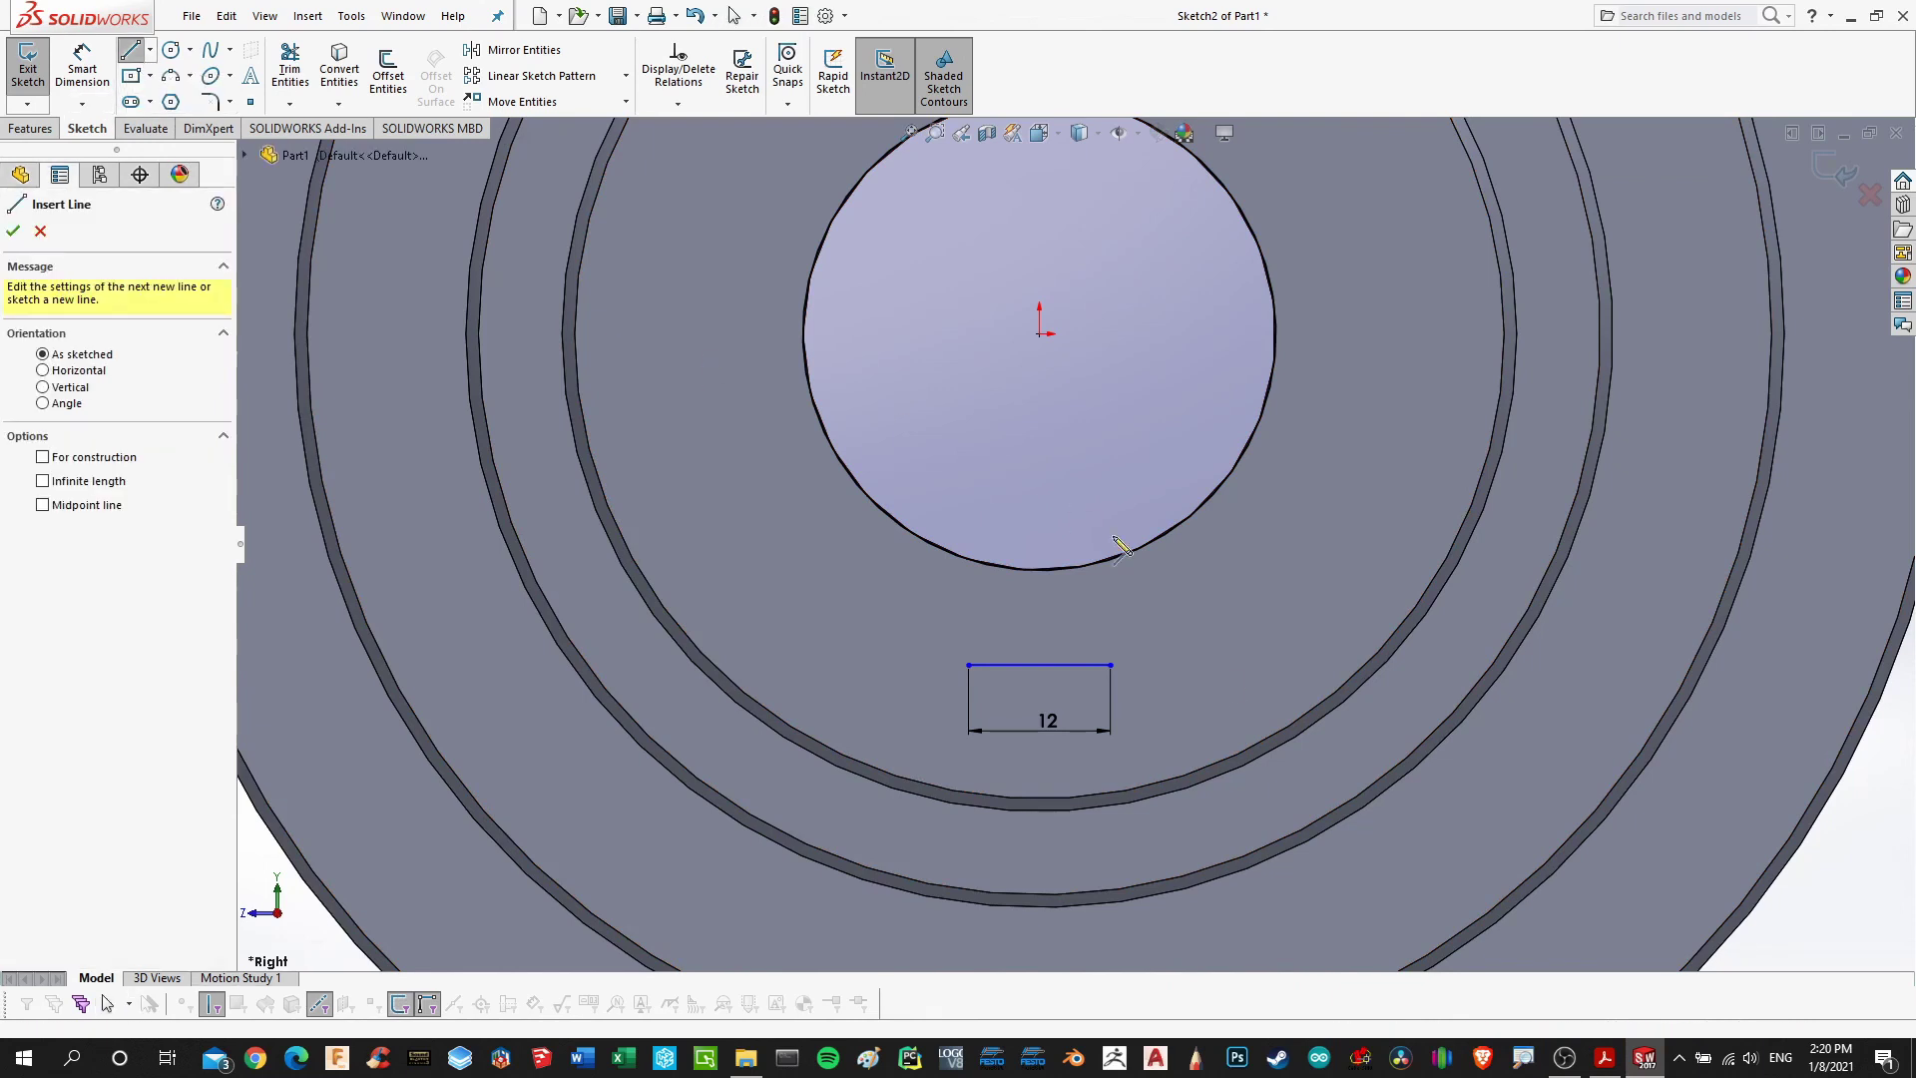
click(1111, 664)
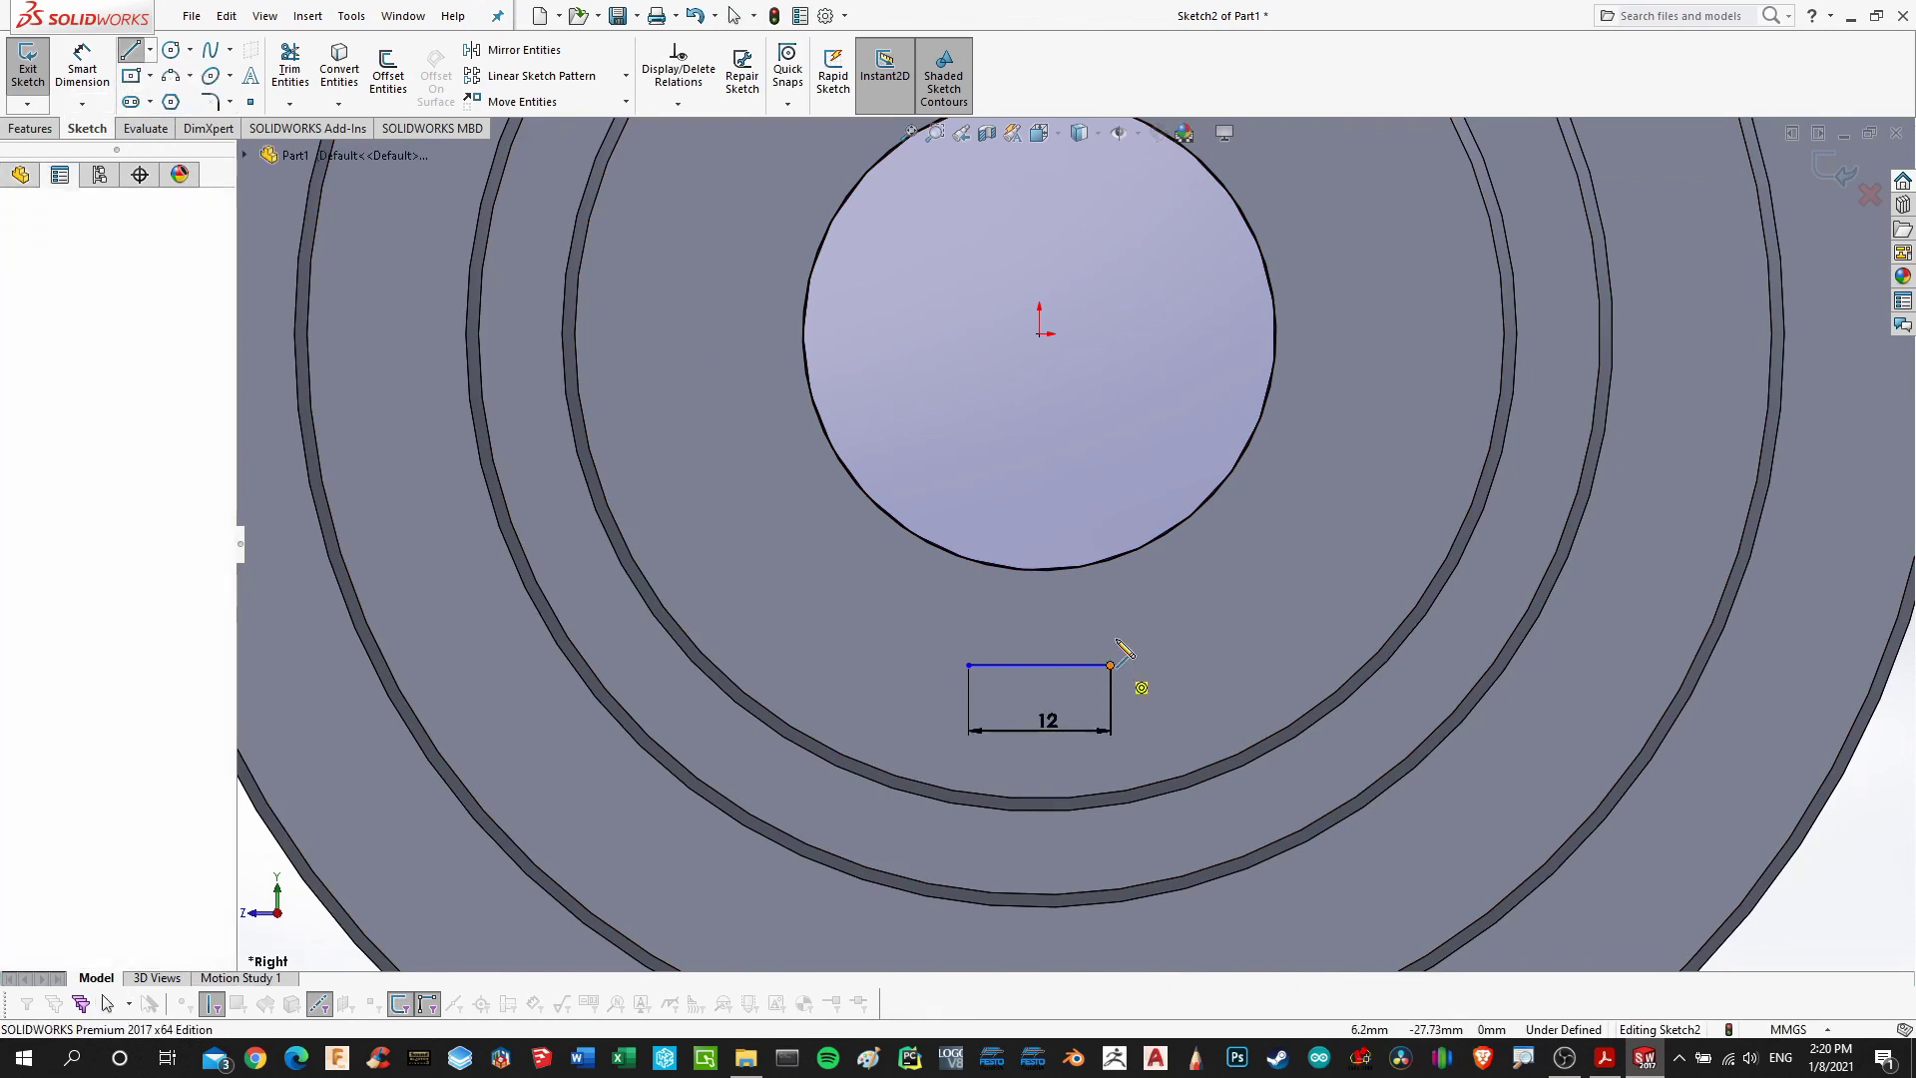
click(1111, 560)
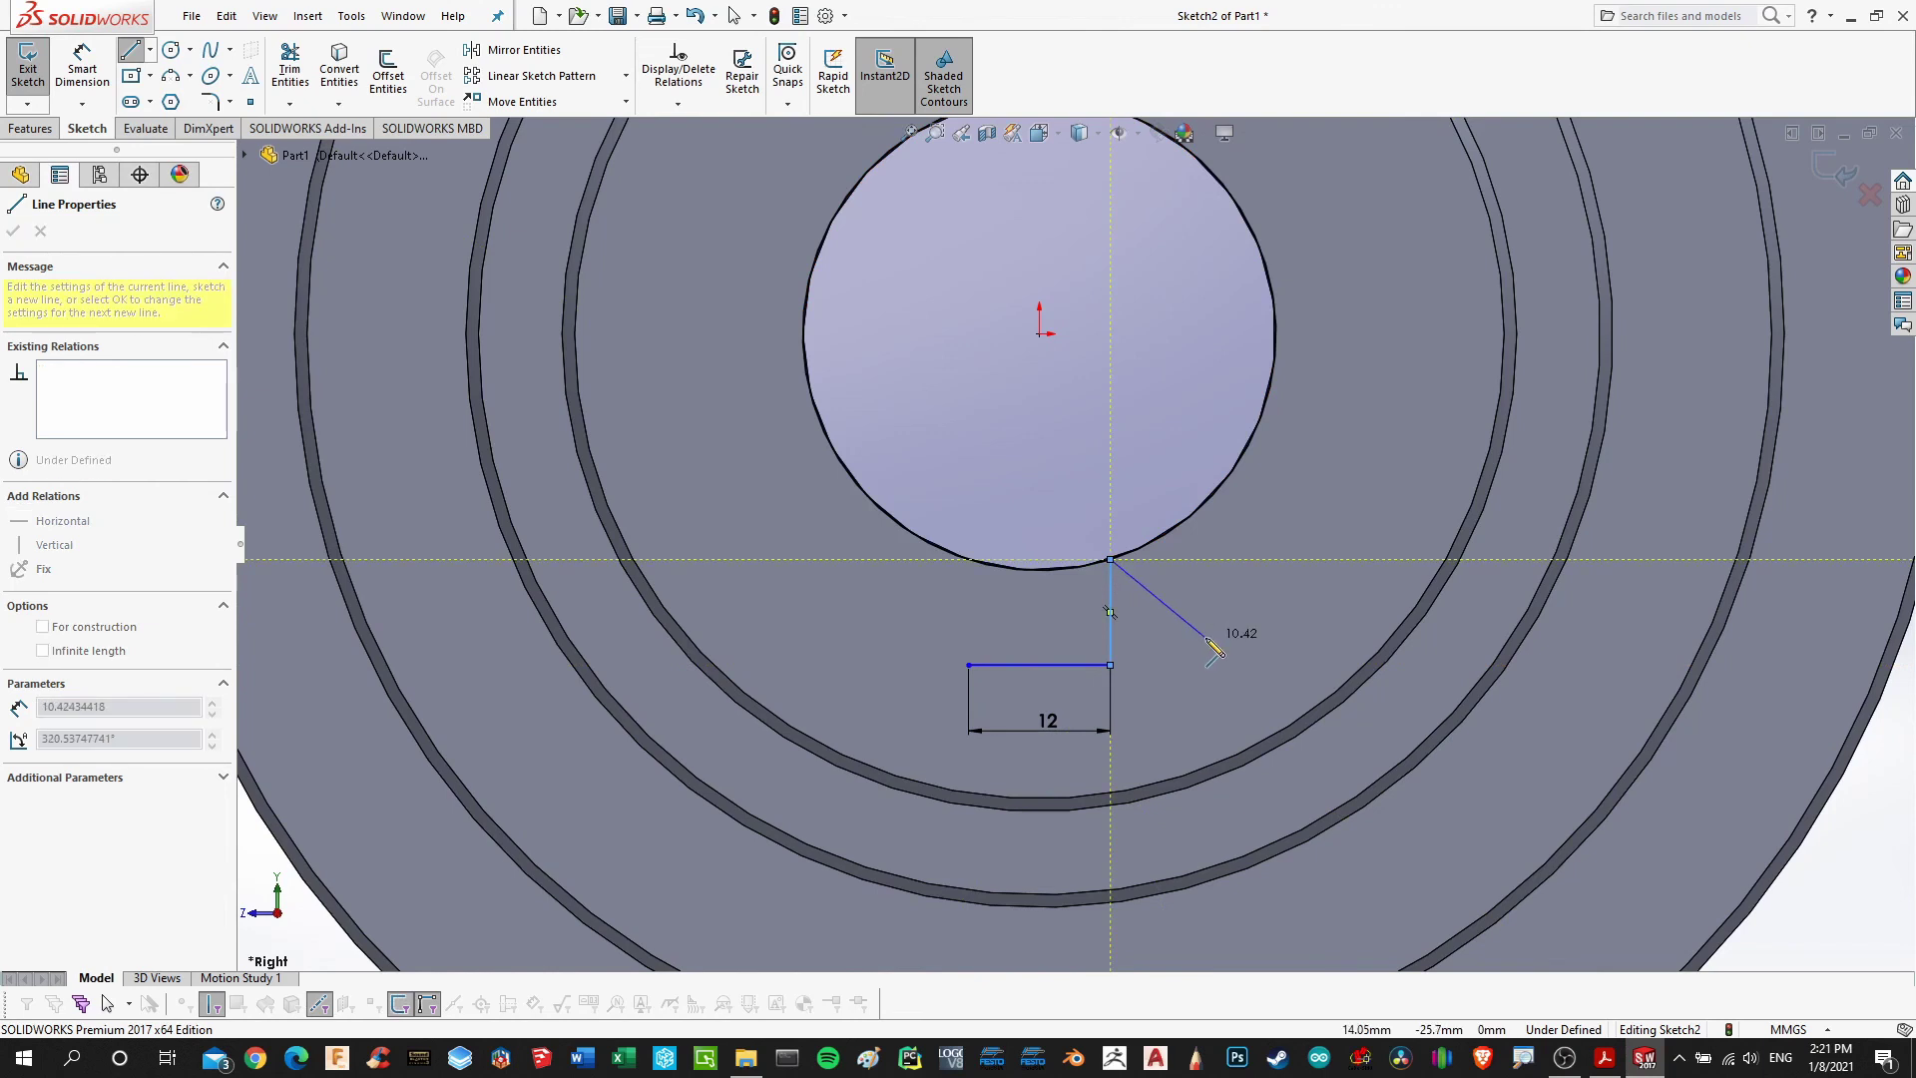
key(Escape)
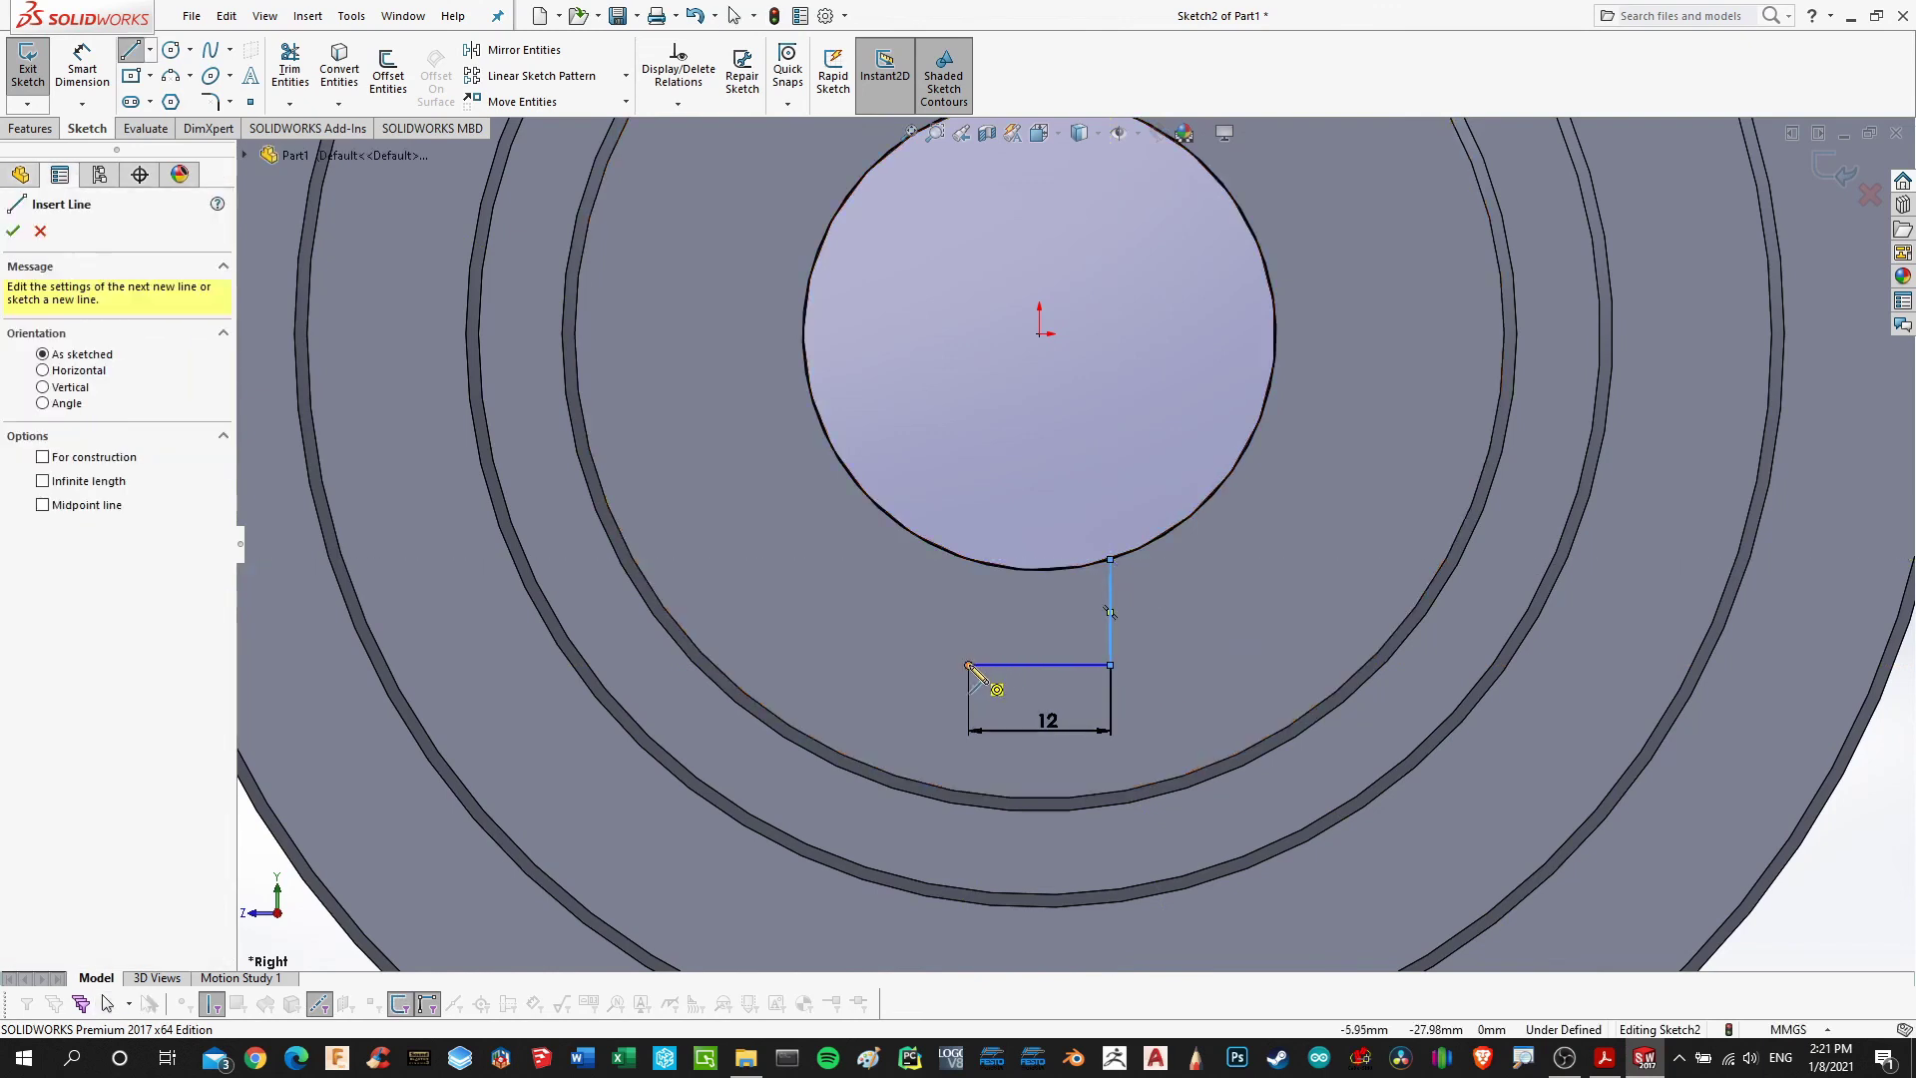
click(968, 665)
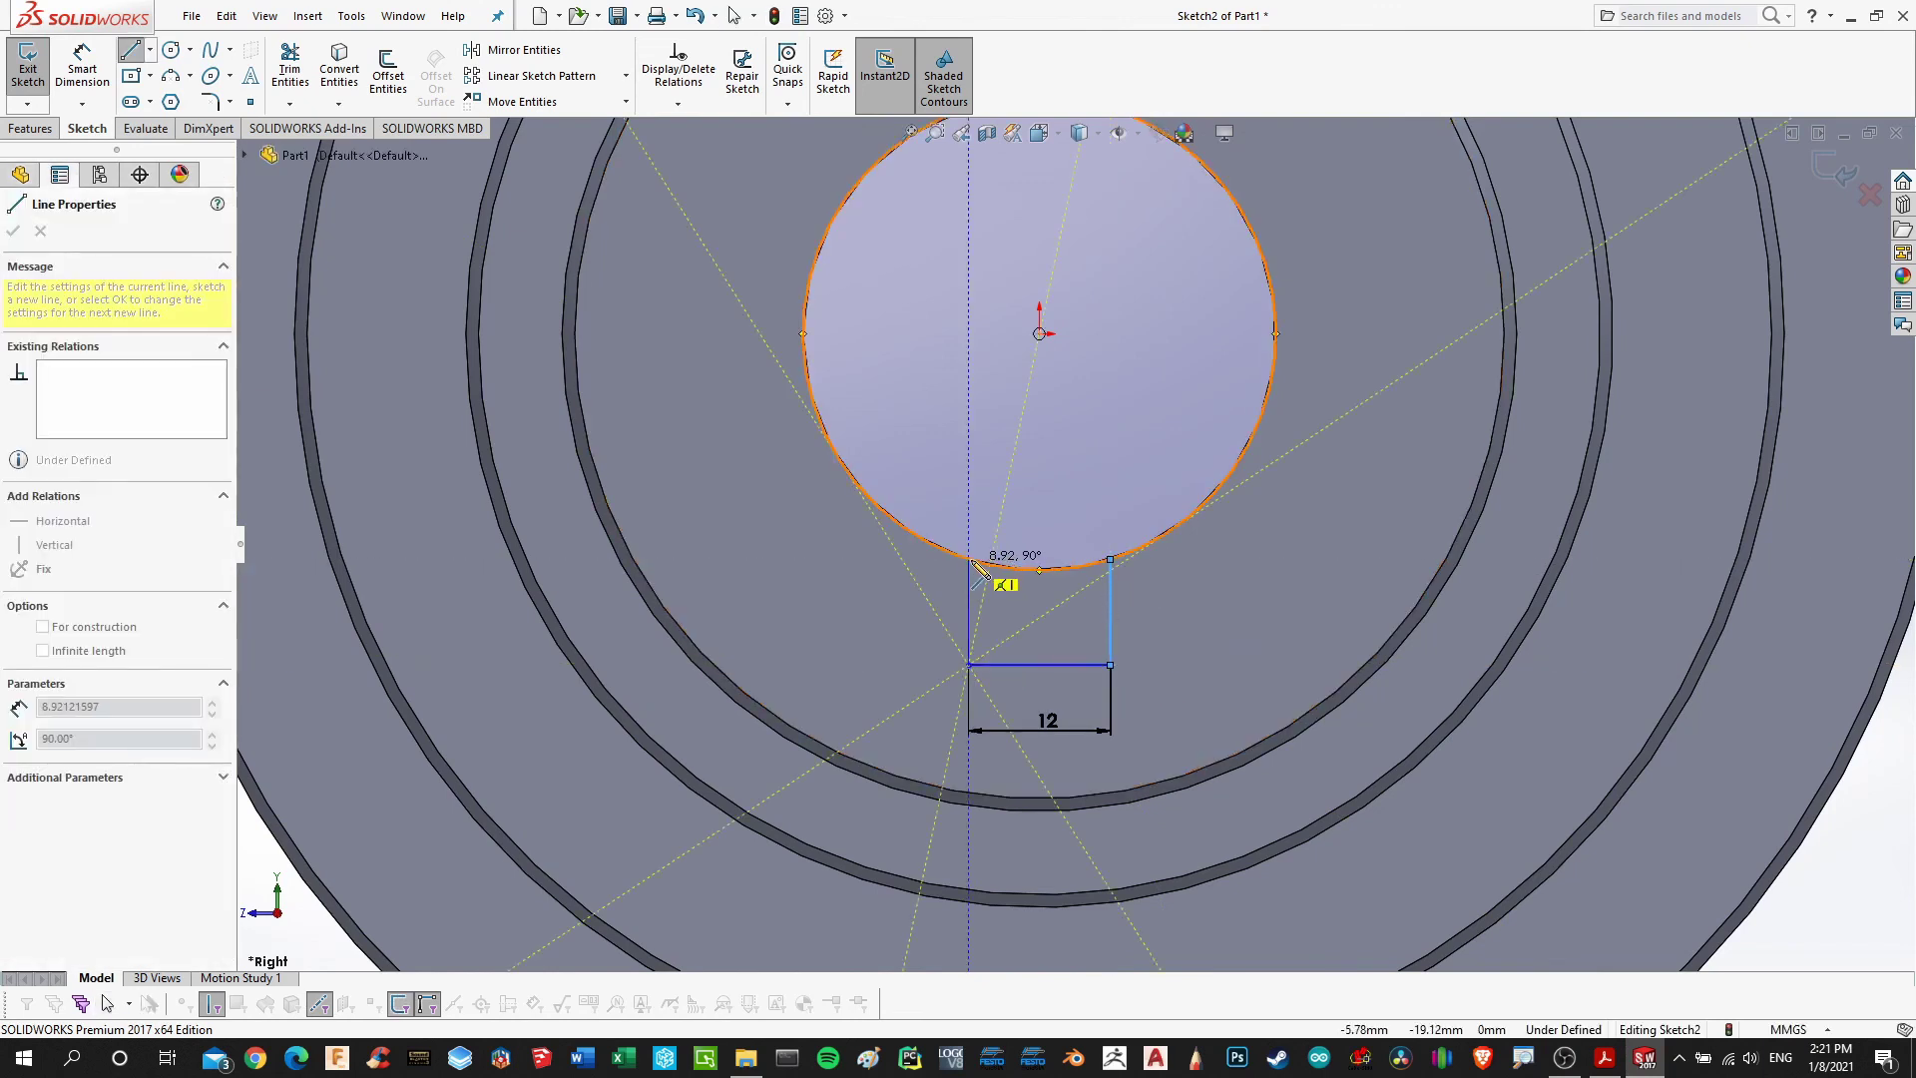
click(970, 562)
key(Escape)
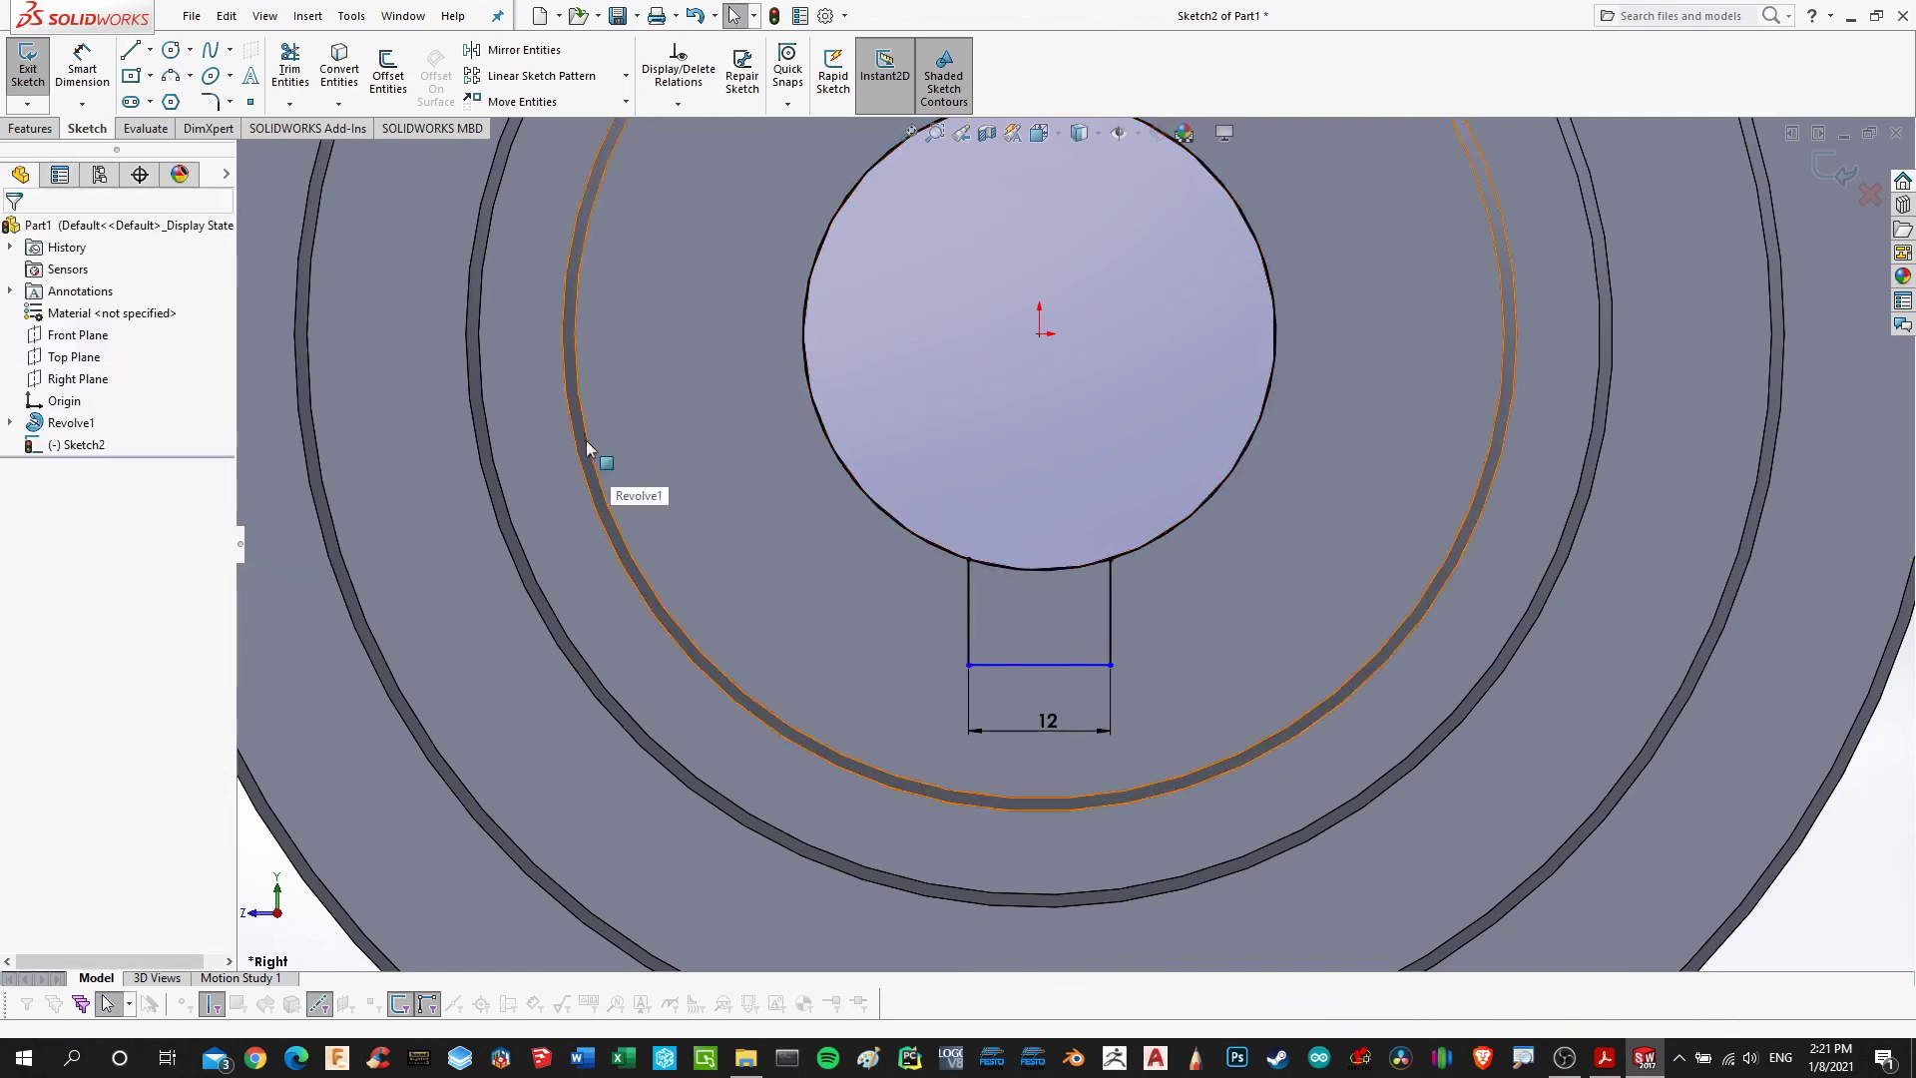
click(290, 72)
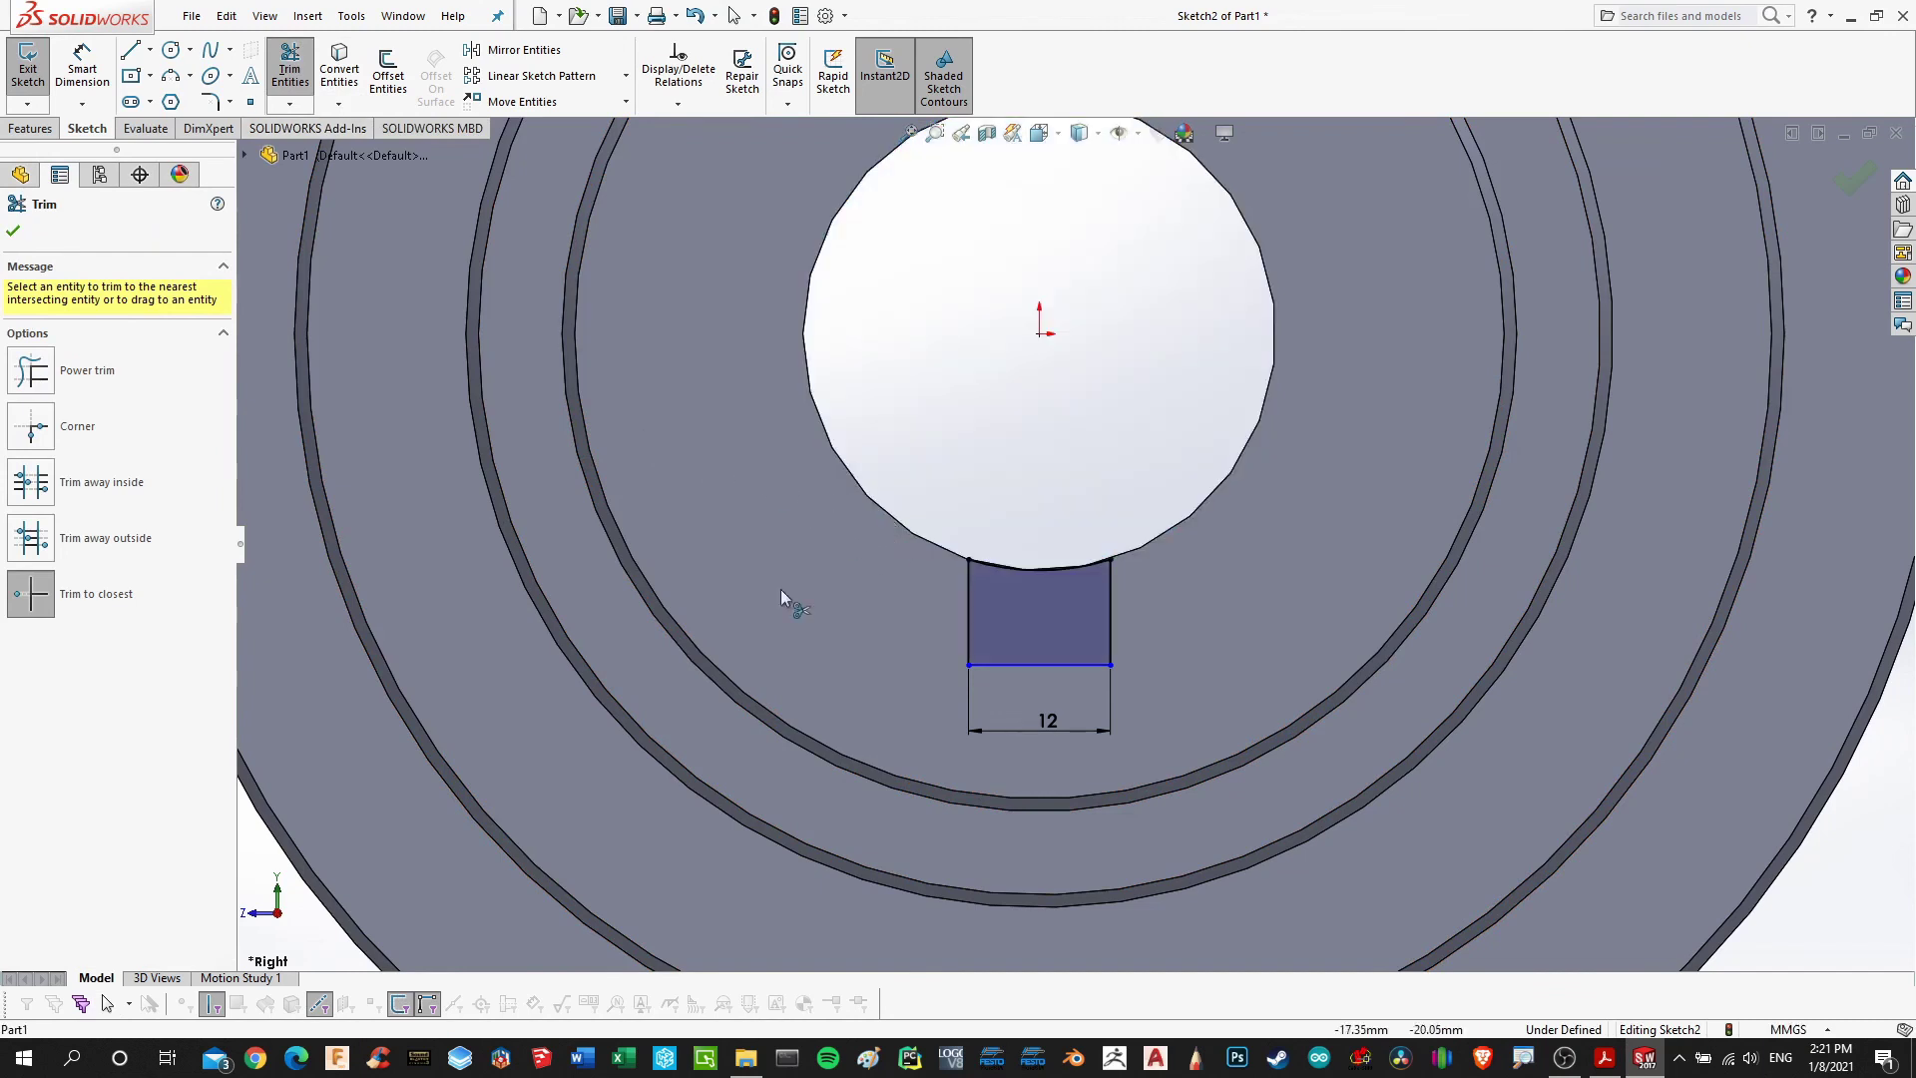
click(13, 232)
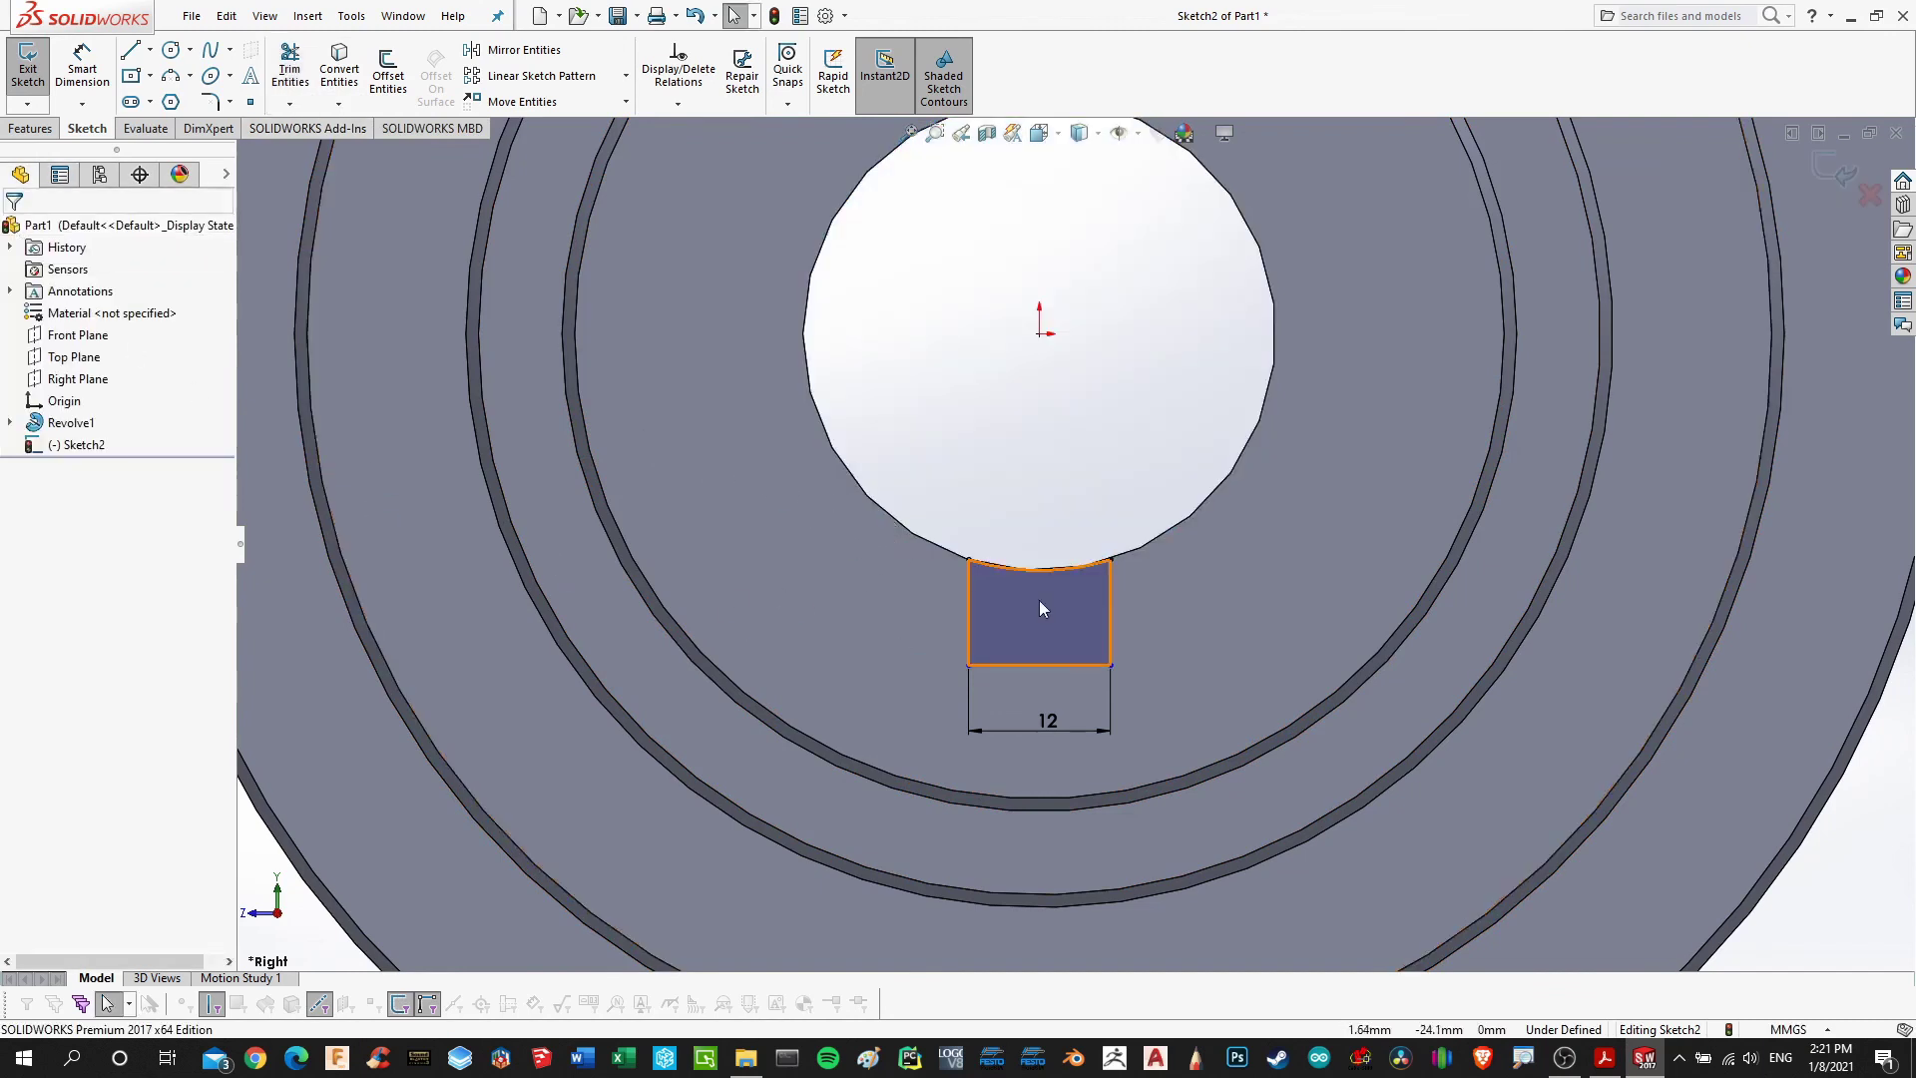
Cut the keyway profile along the bore with an Extruded Cut set to Through All, working in isometric view
click(1054, 137)
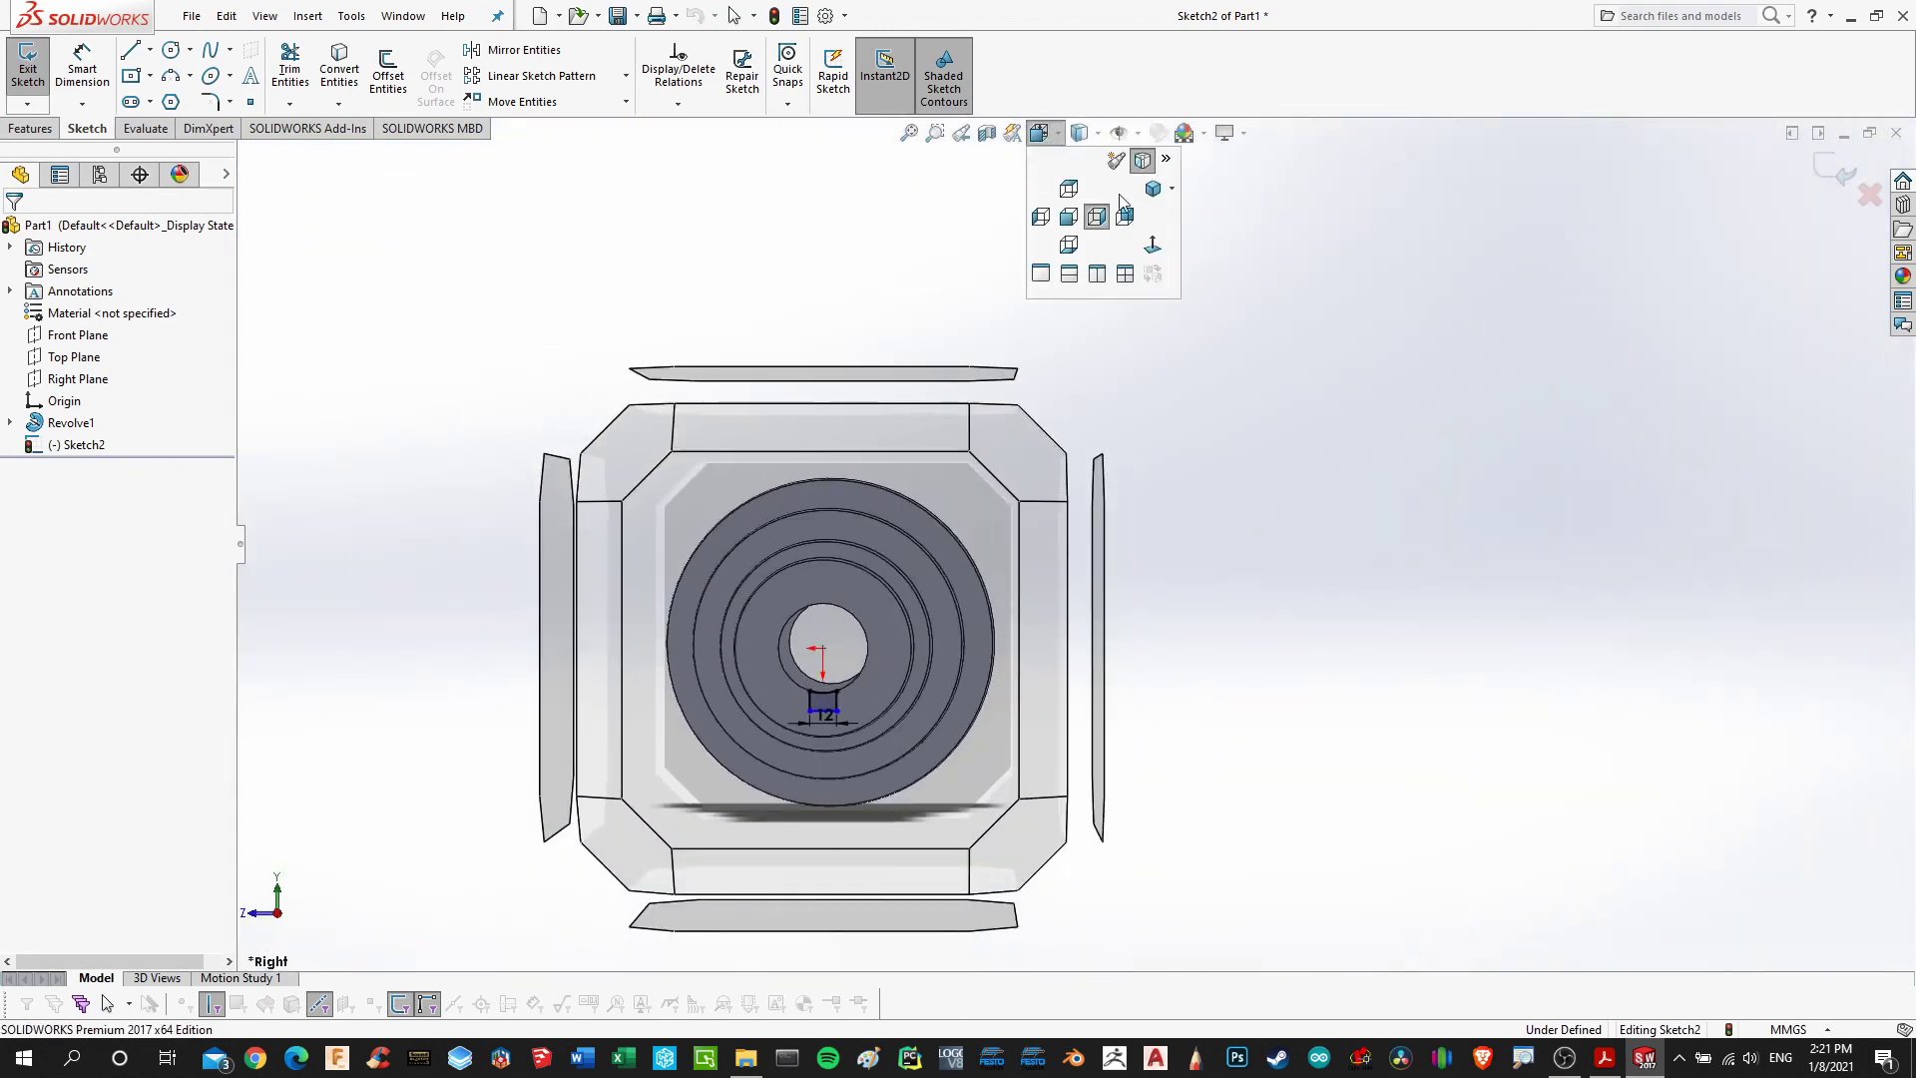
click(1153, 188)
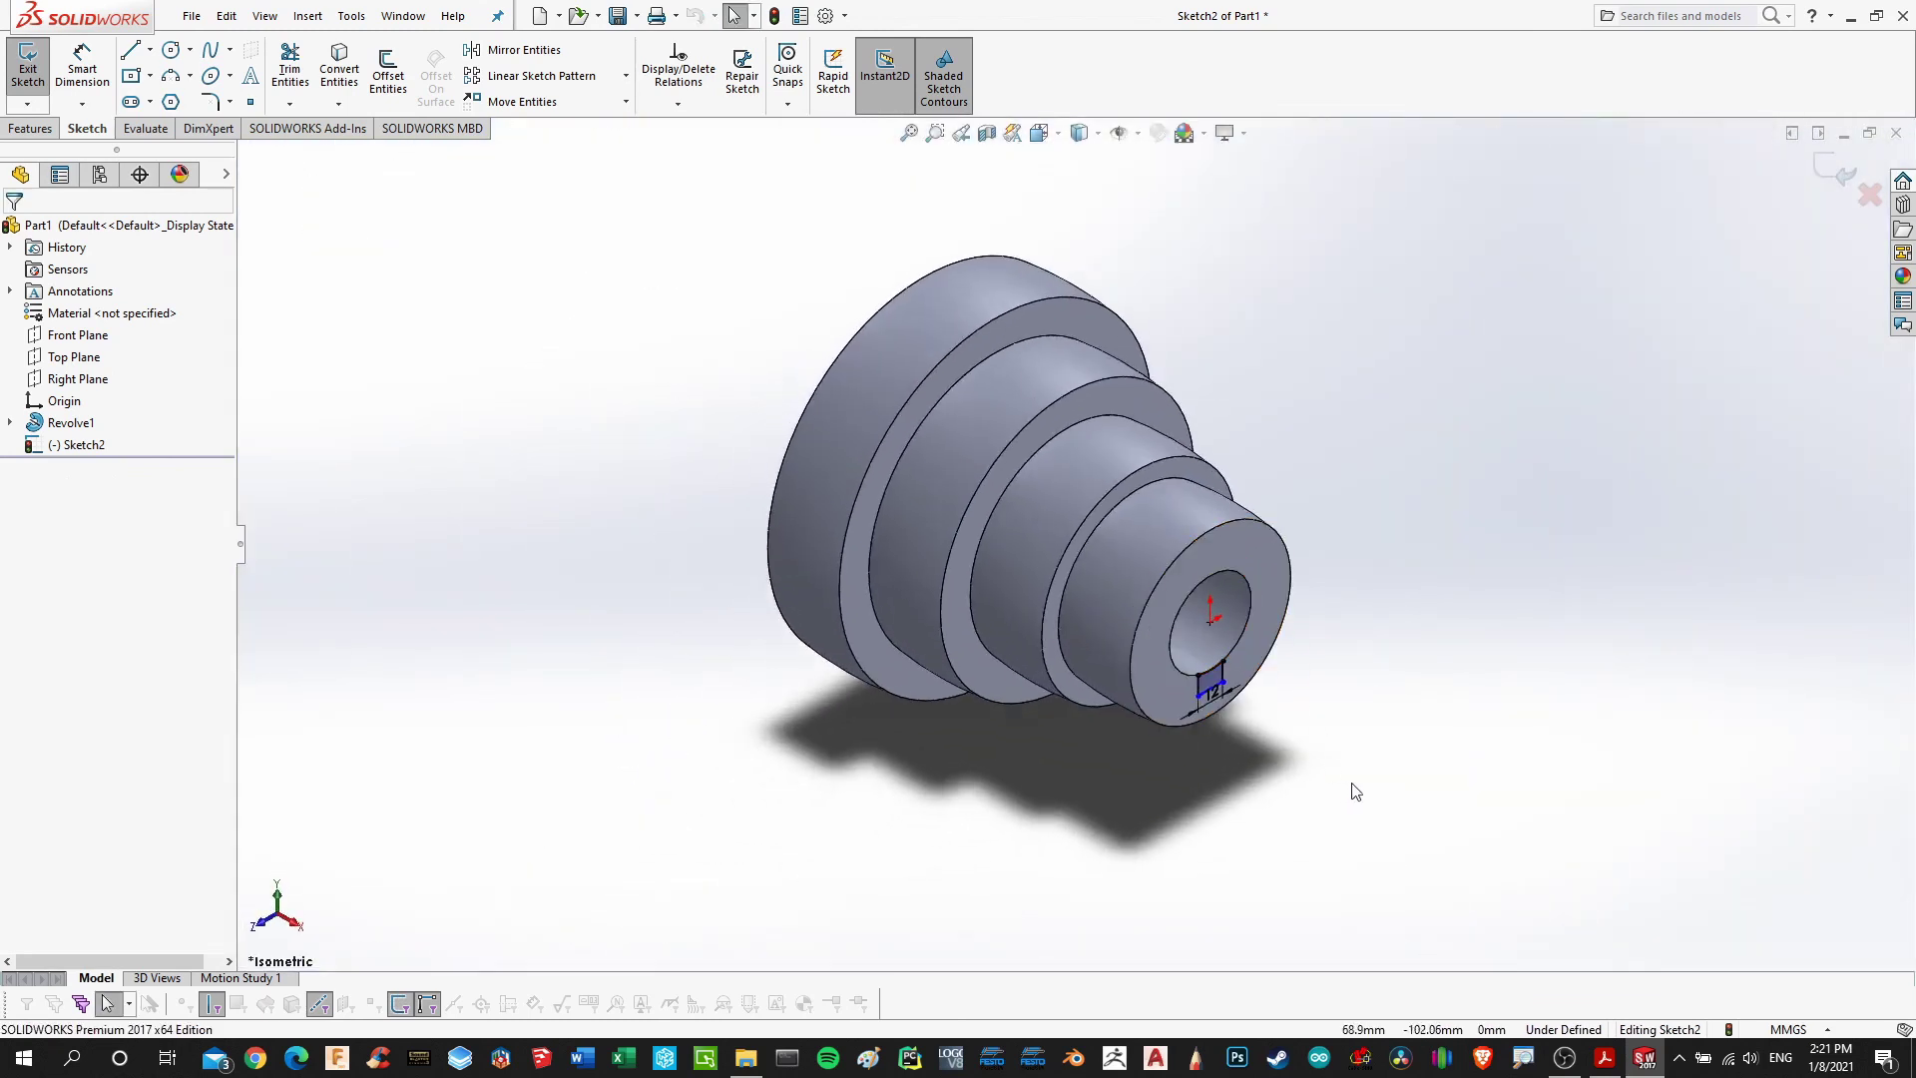
click(44, 133)
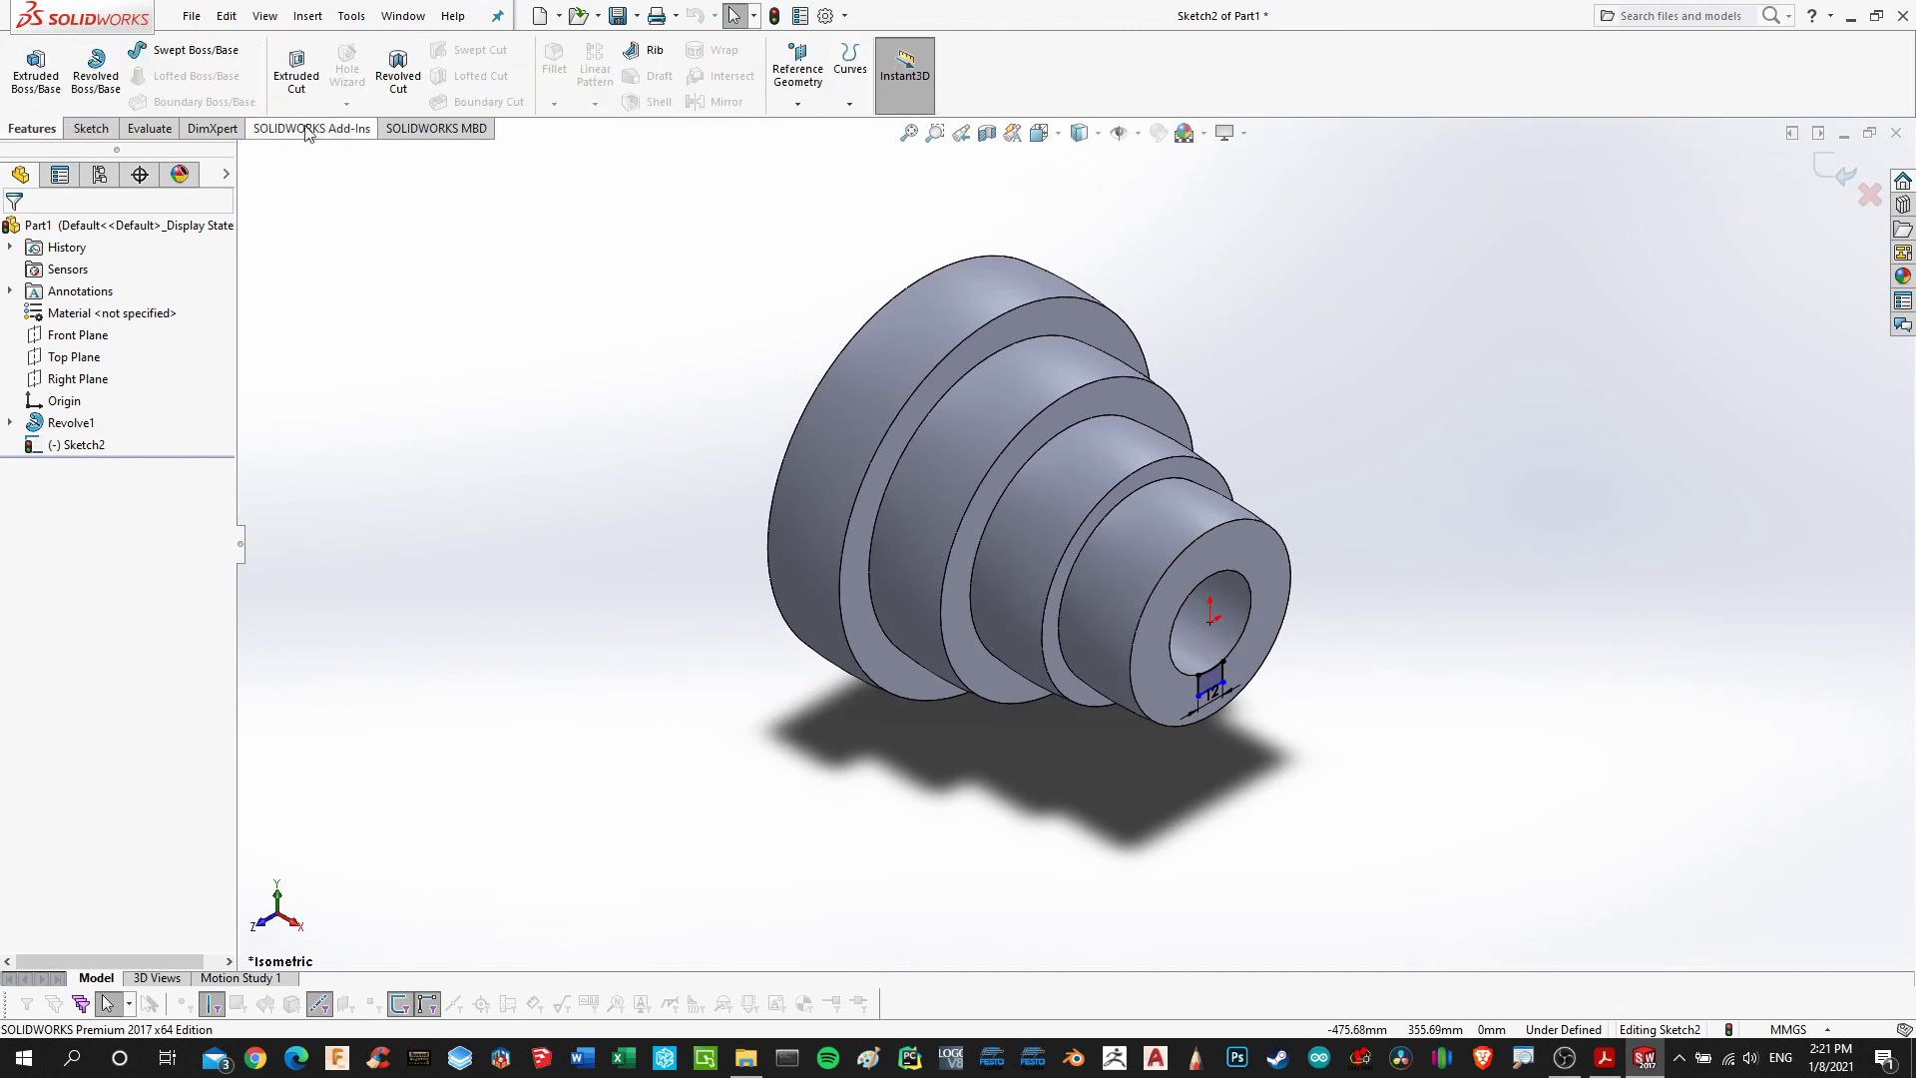
click(290, 78)
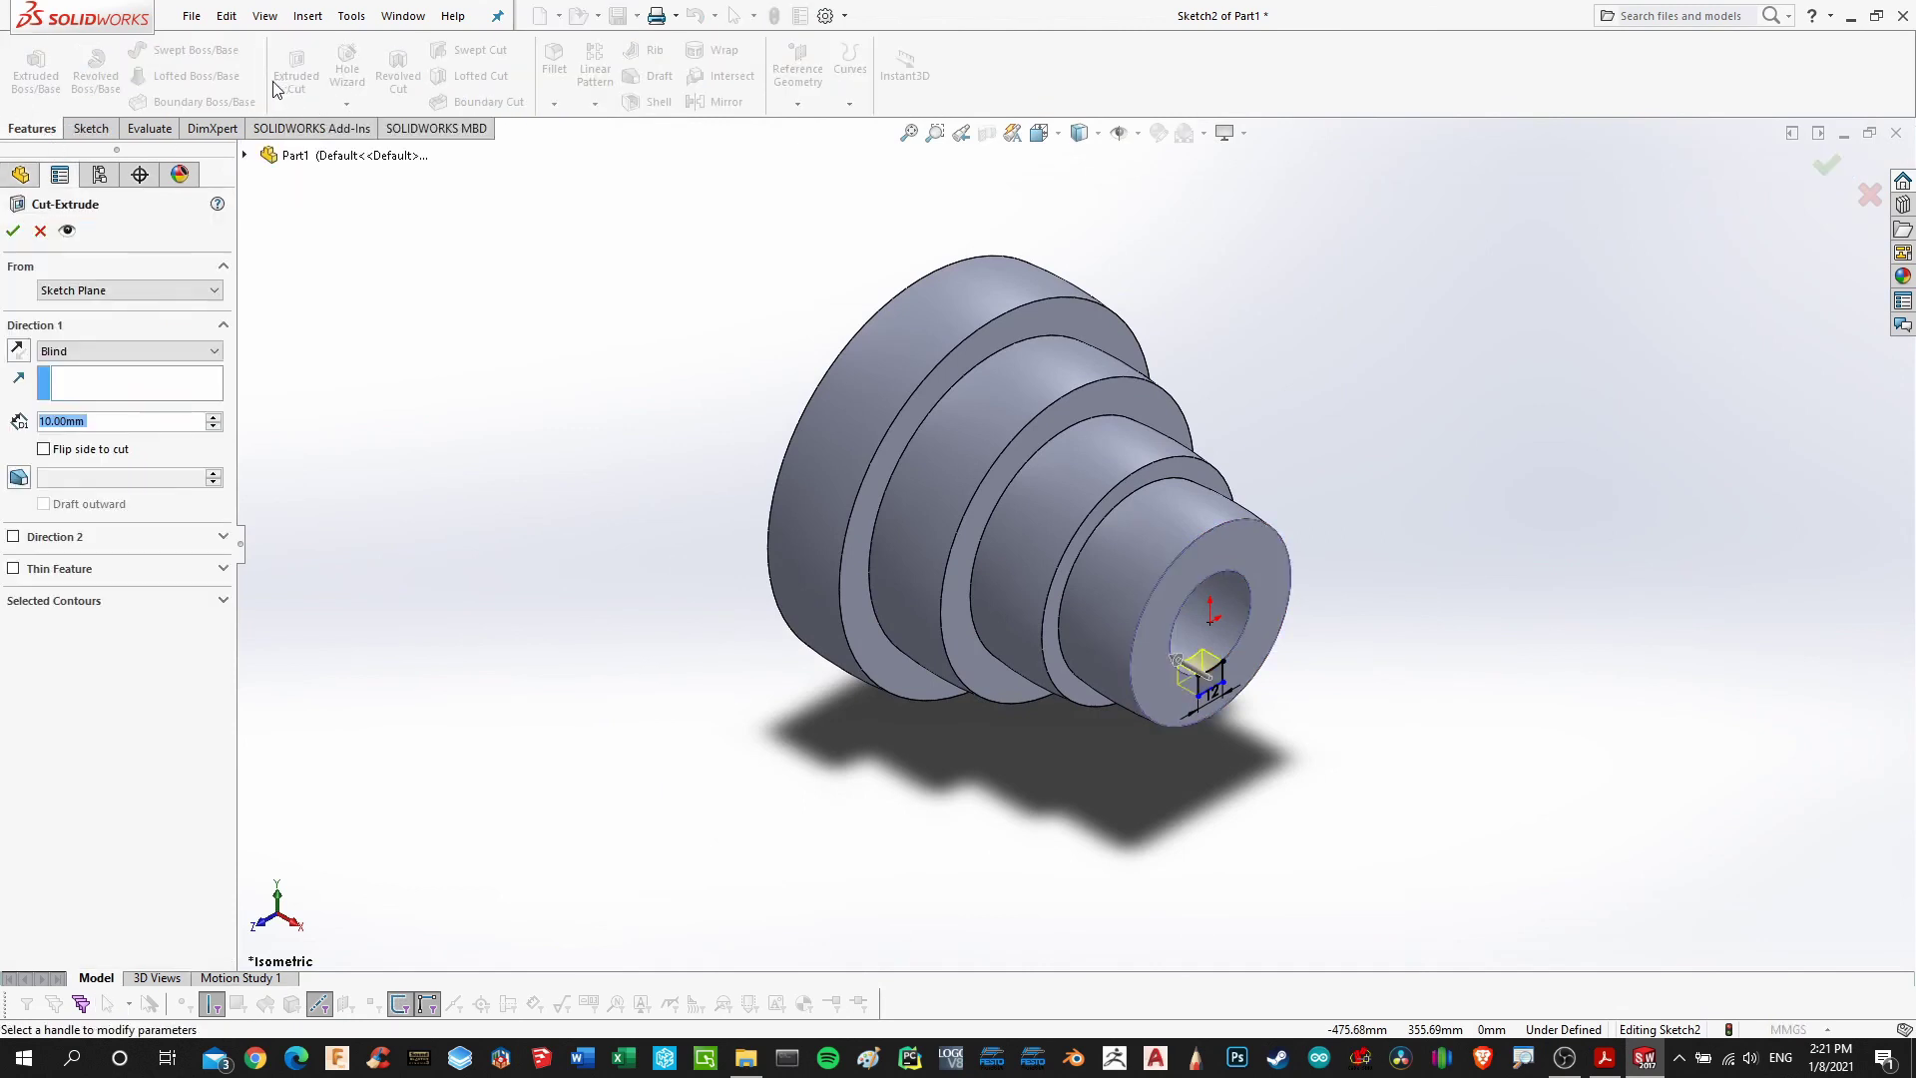
click(216, 351)
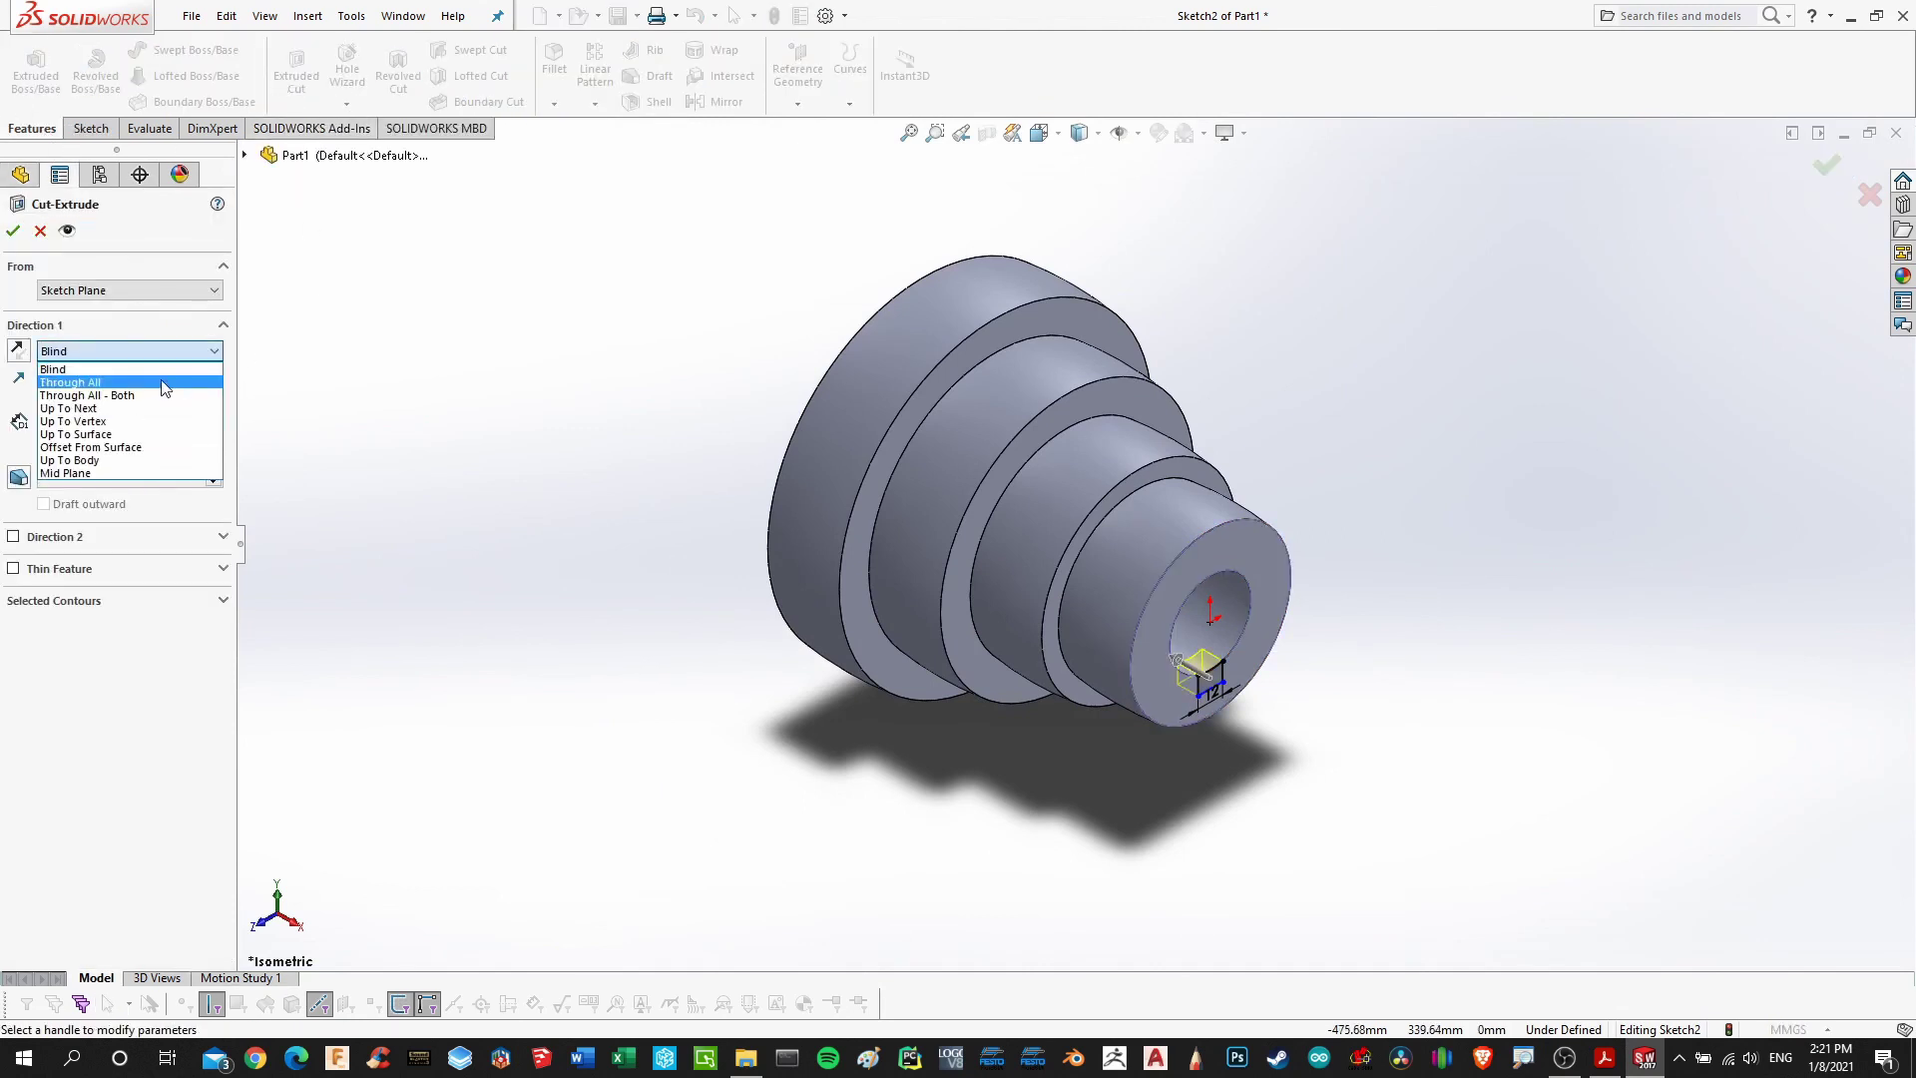
click(123, 377)
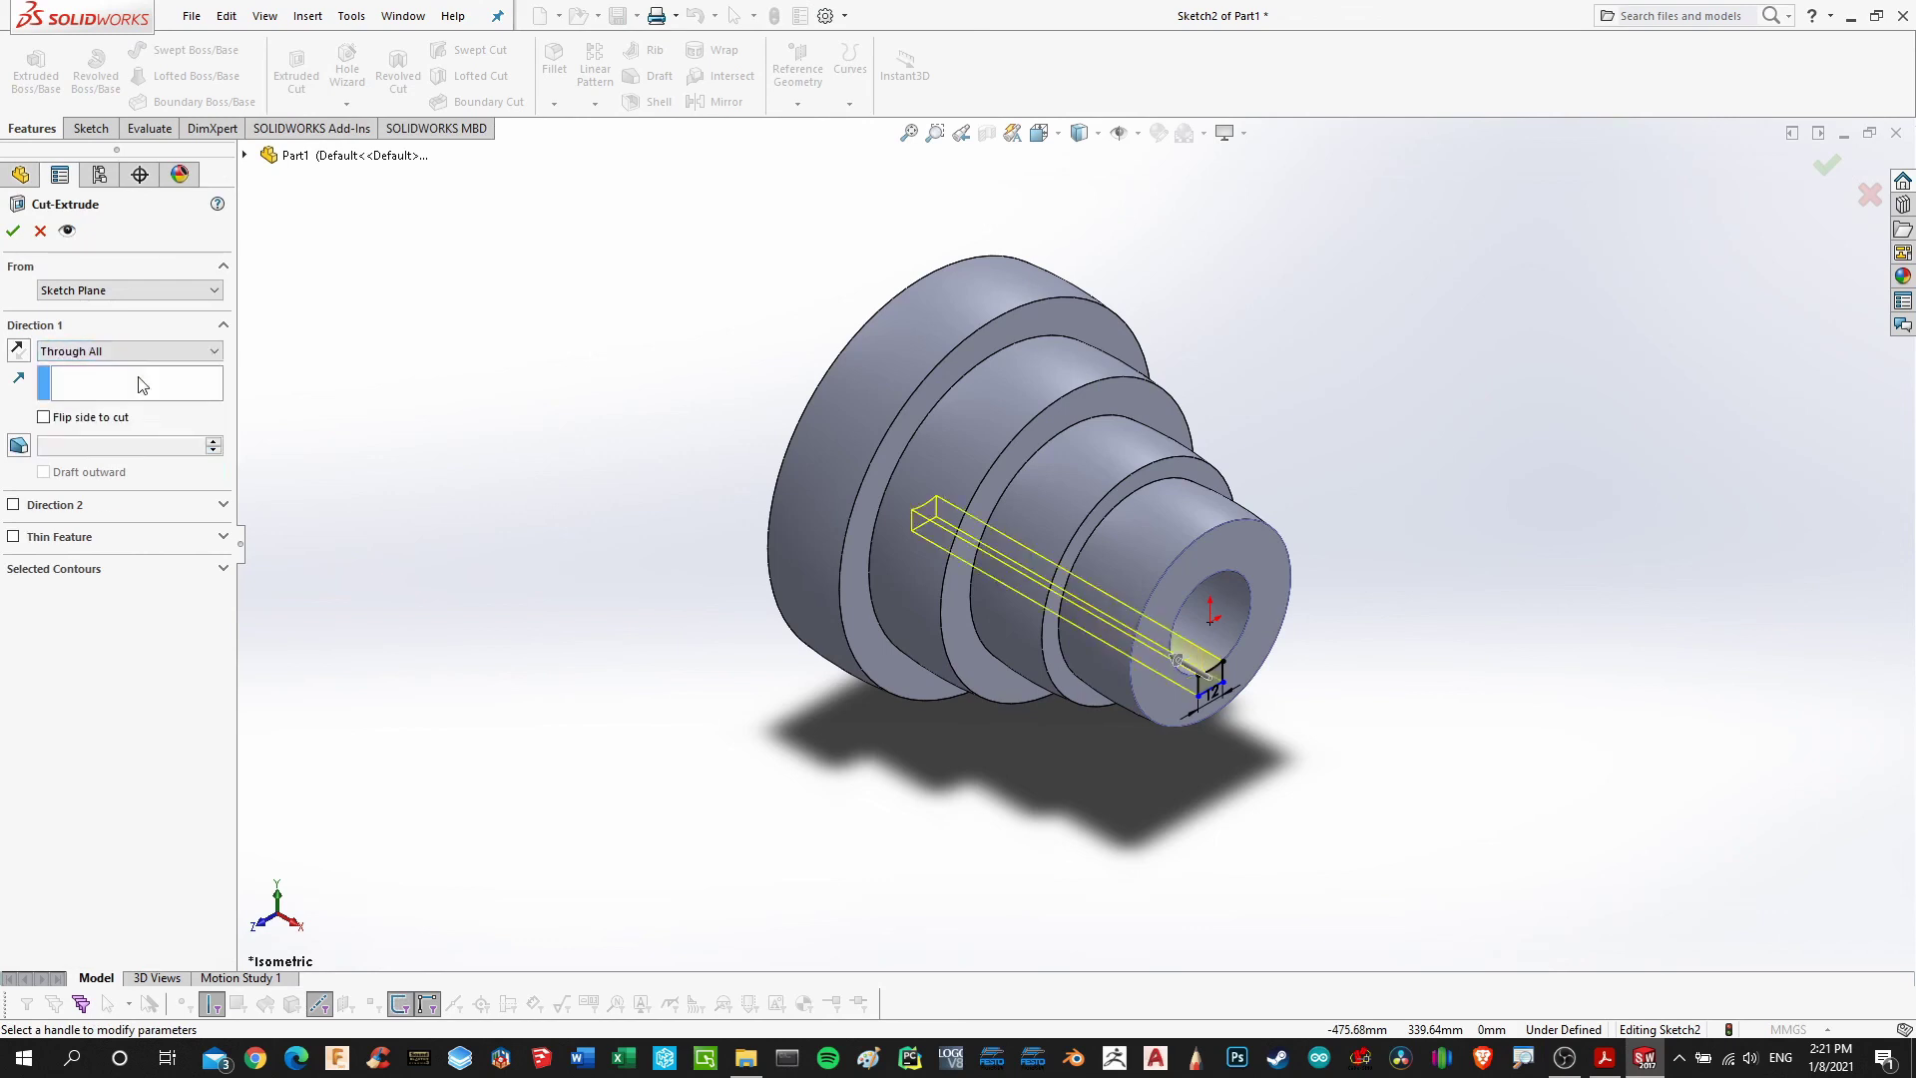
click(13, 234)
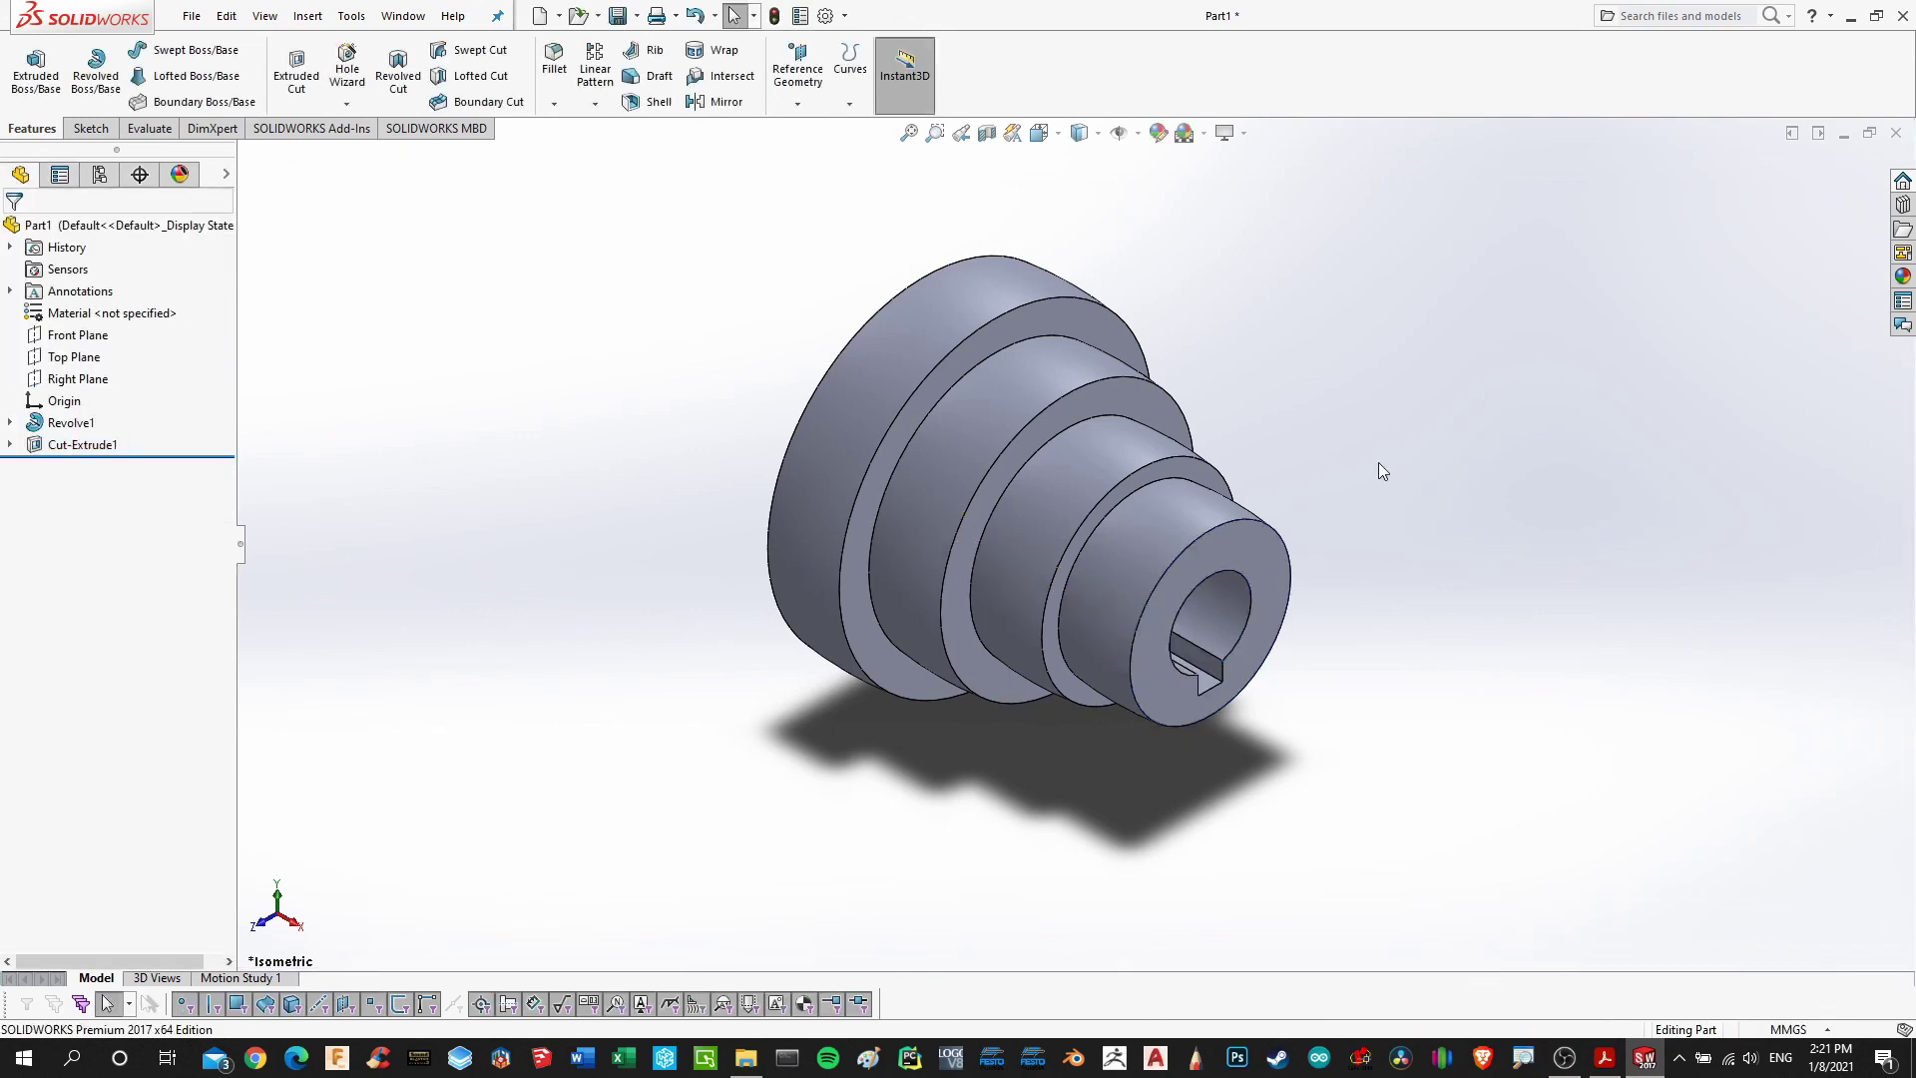
Rotate the pulley to inspect the finished keyway and return to the isometric view
key(Left)
key(Left)
key(Left)
key(Right)
key(Right)
key(Right)
click(1039, 134)
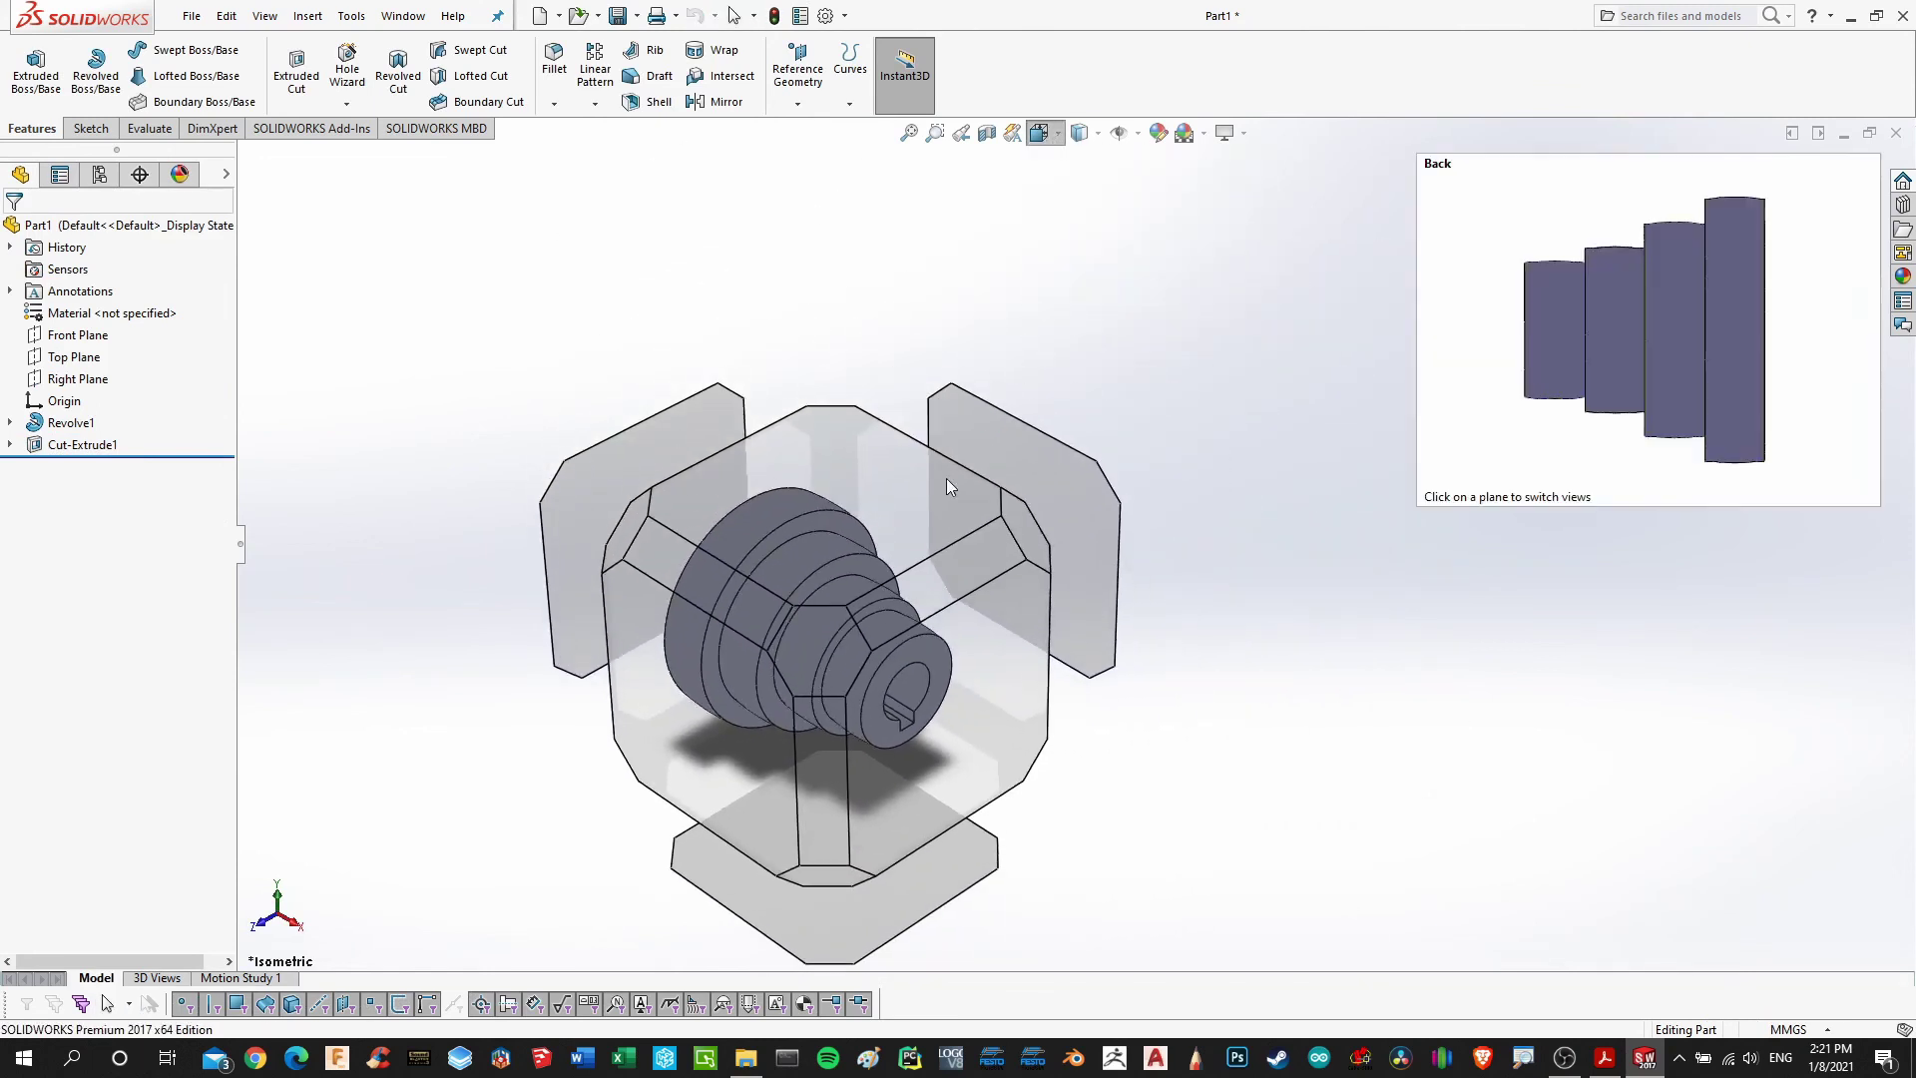
click(831, 637)
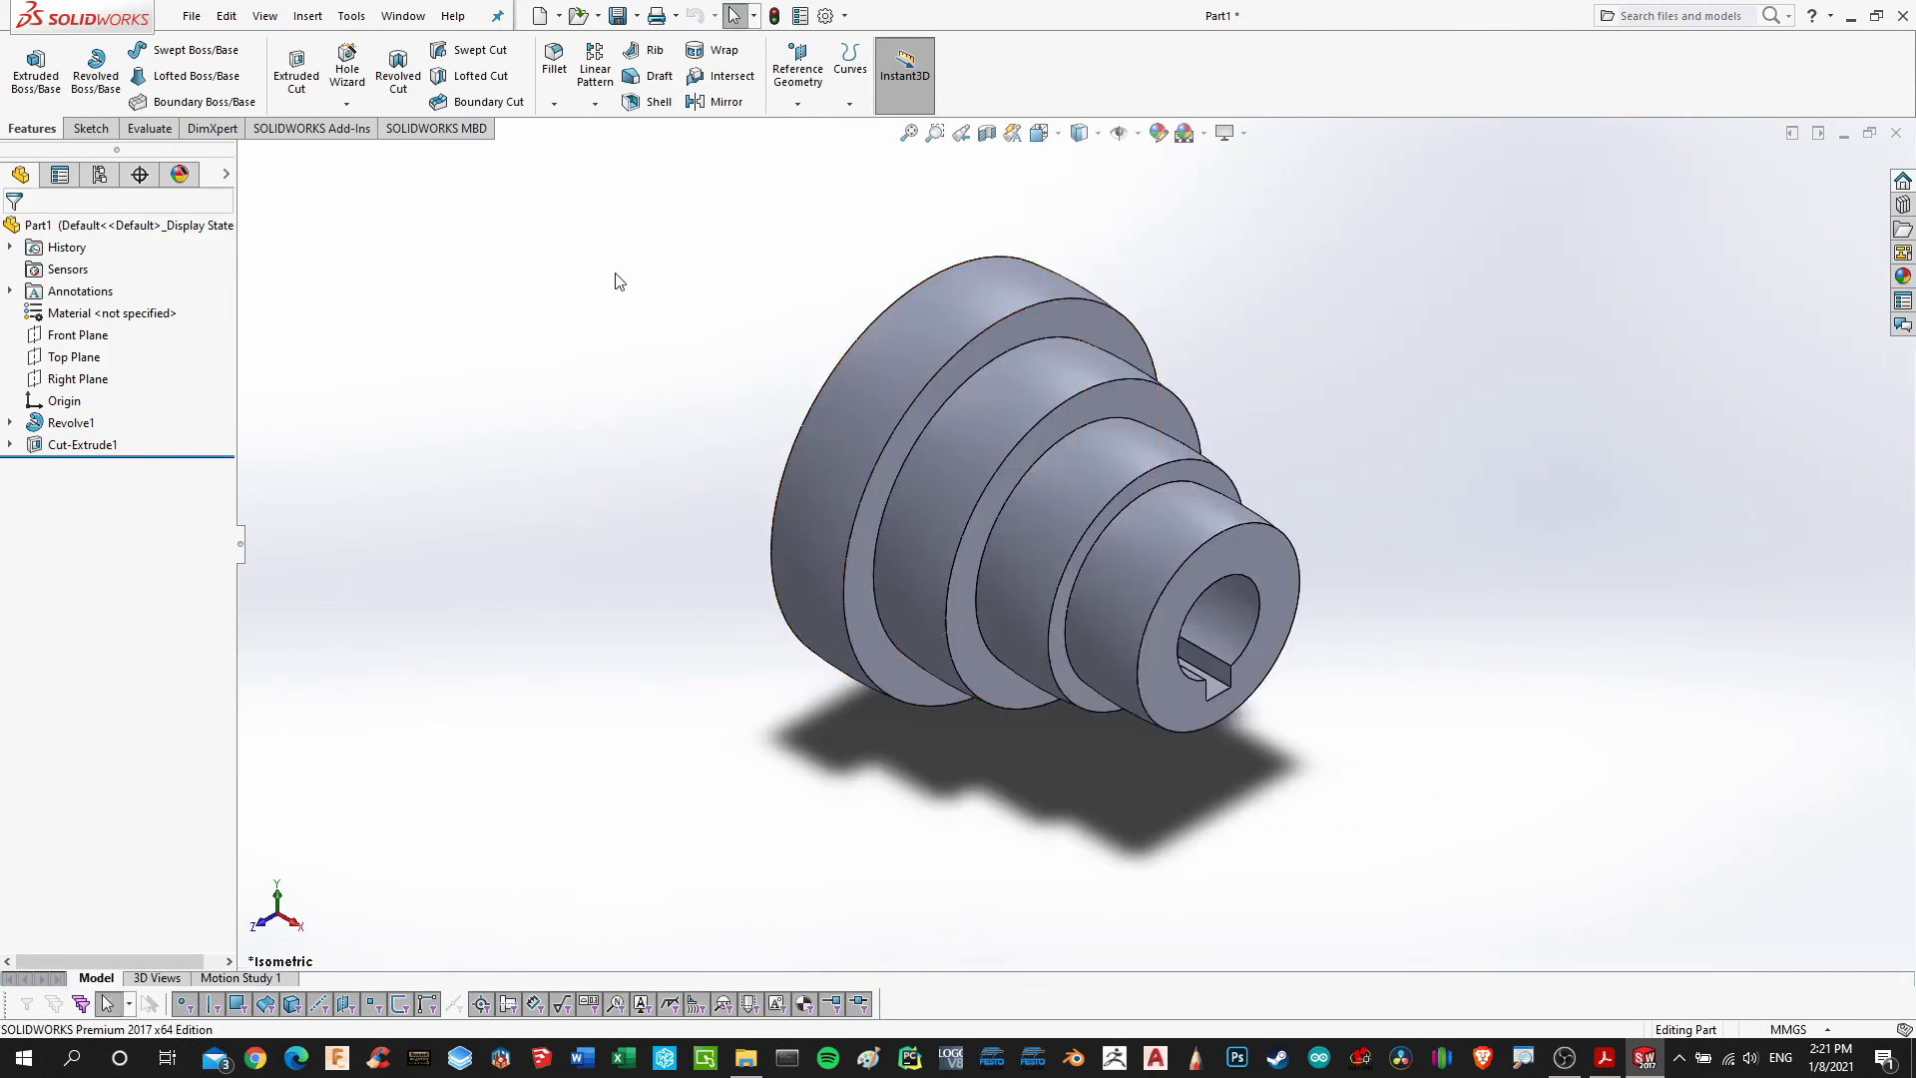
Save the part as "Peça 10 - Polia escalonada" in the Peças 3d folder
click(636, 17)
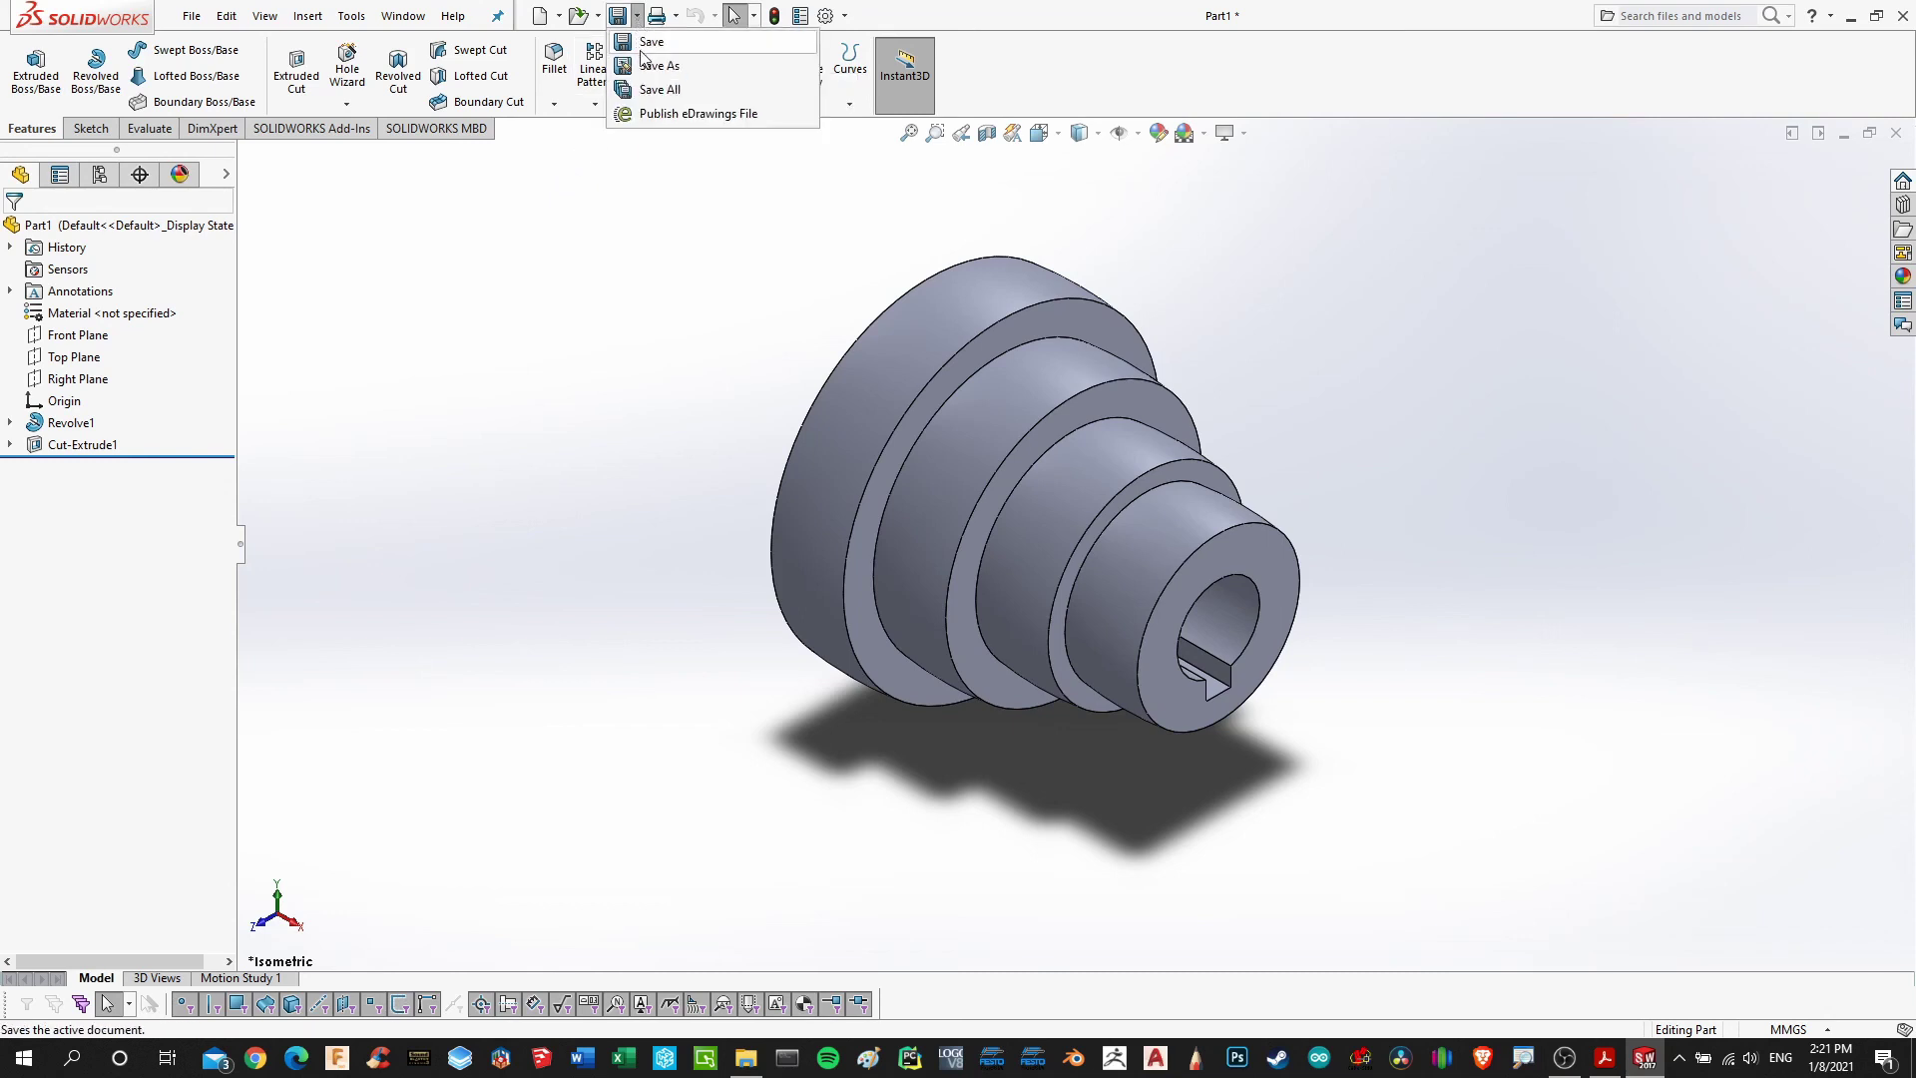
click(659, 63)
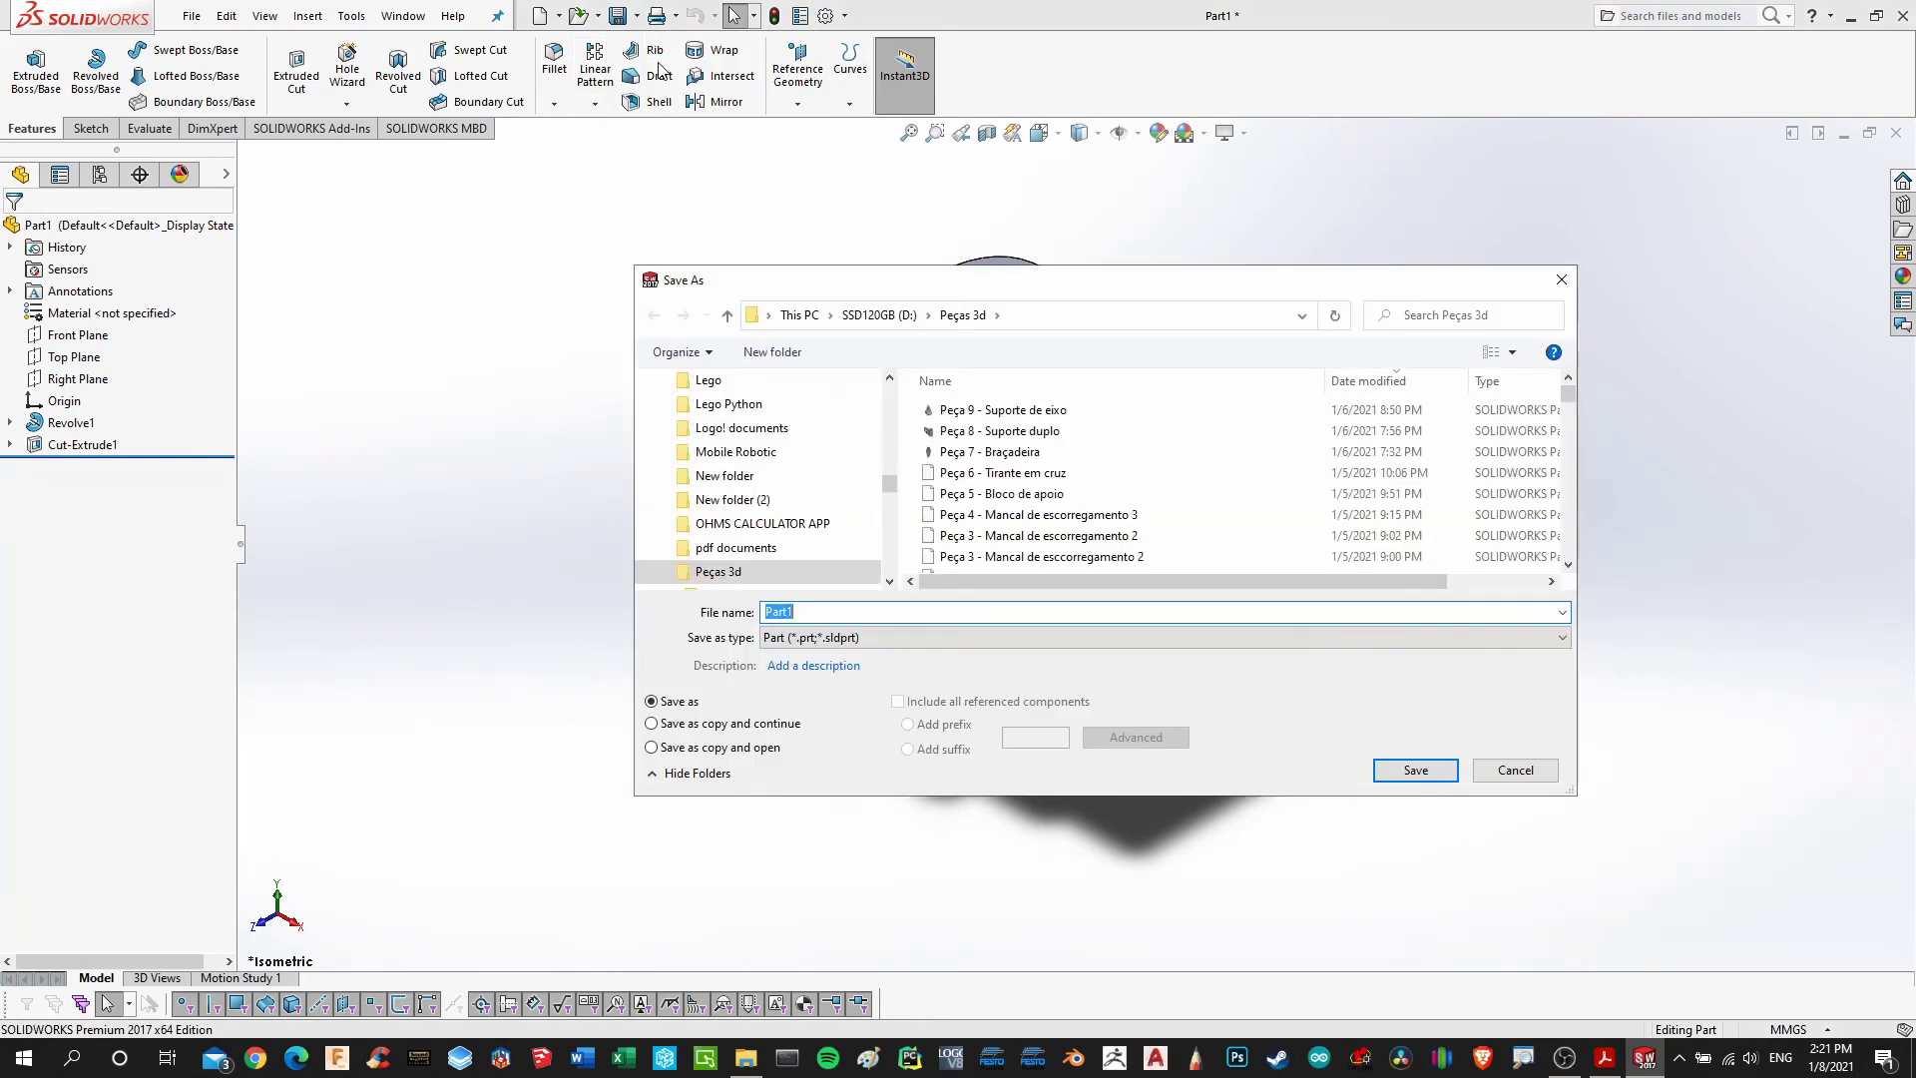
text(Peç)
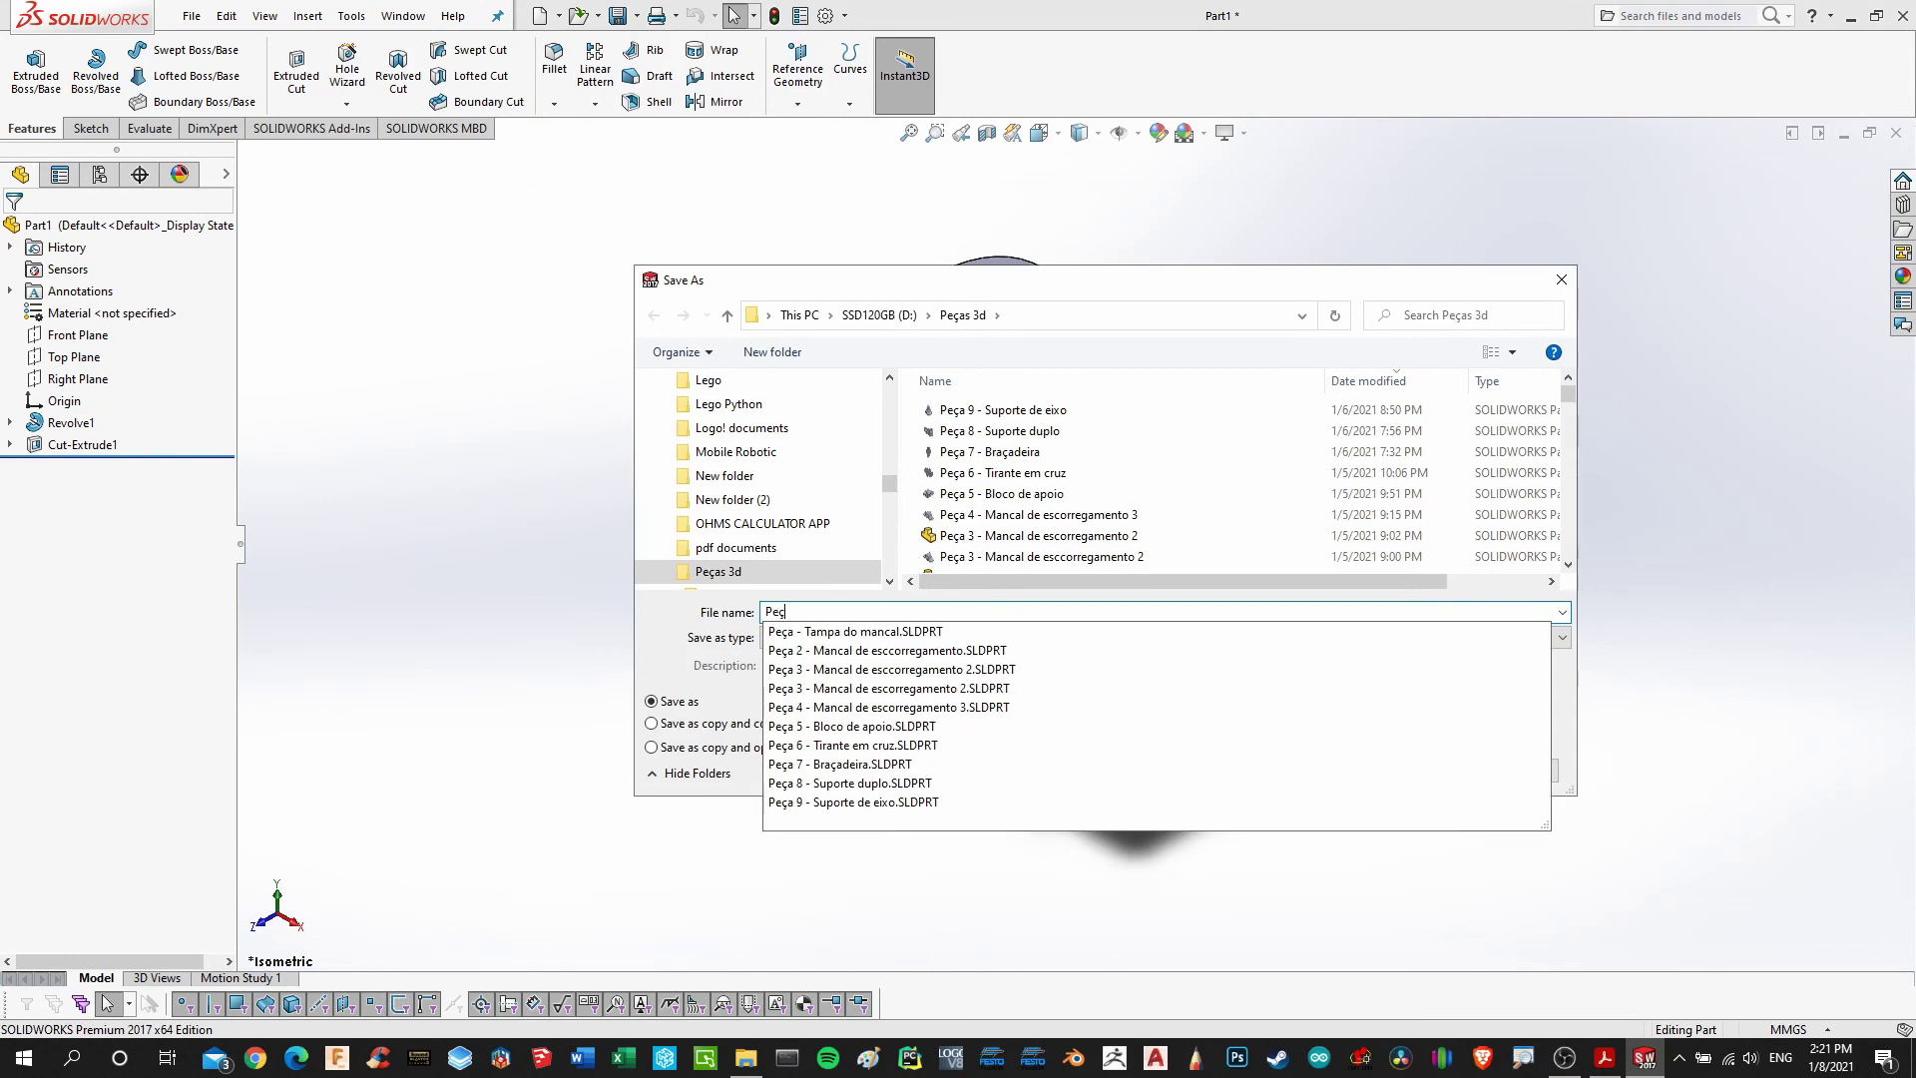
text(a 10 - Polia escalonada)
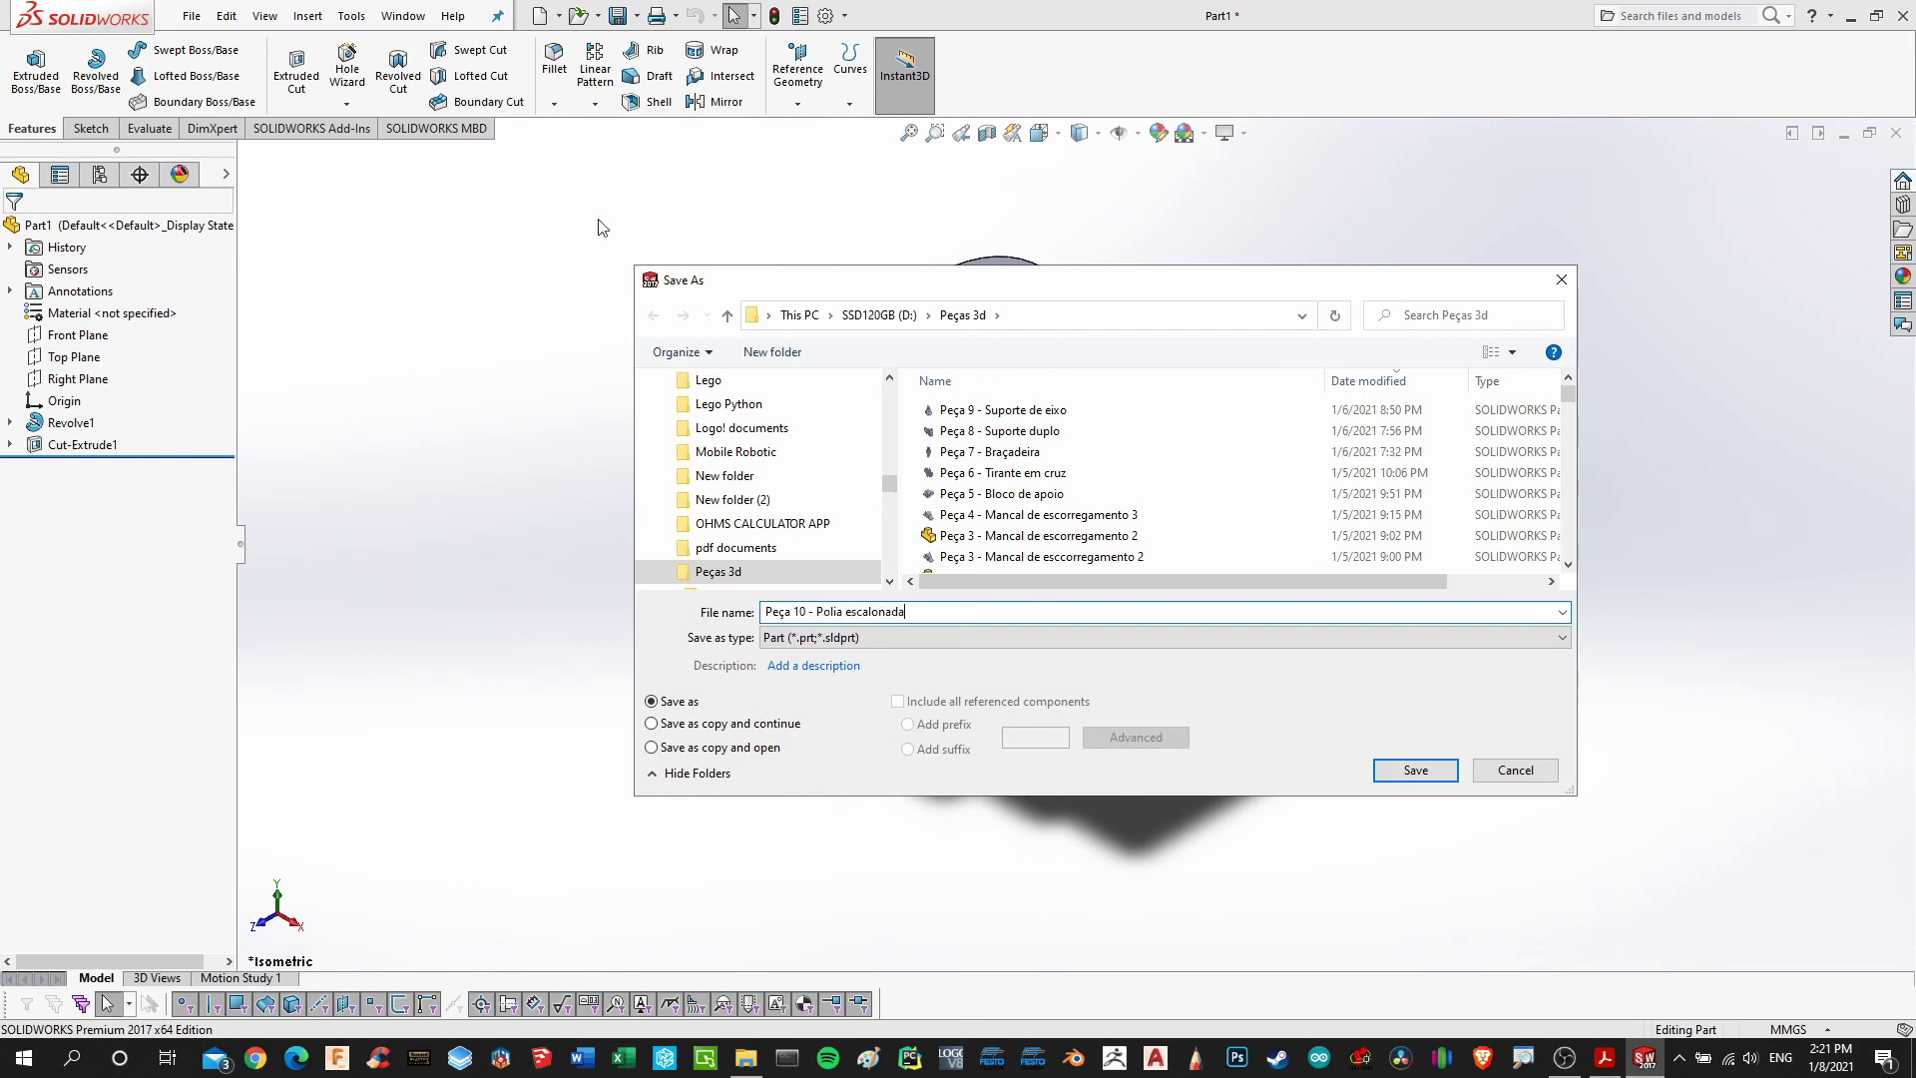
click(1415, 770)
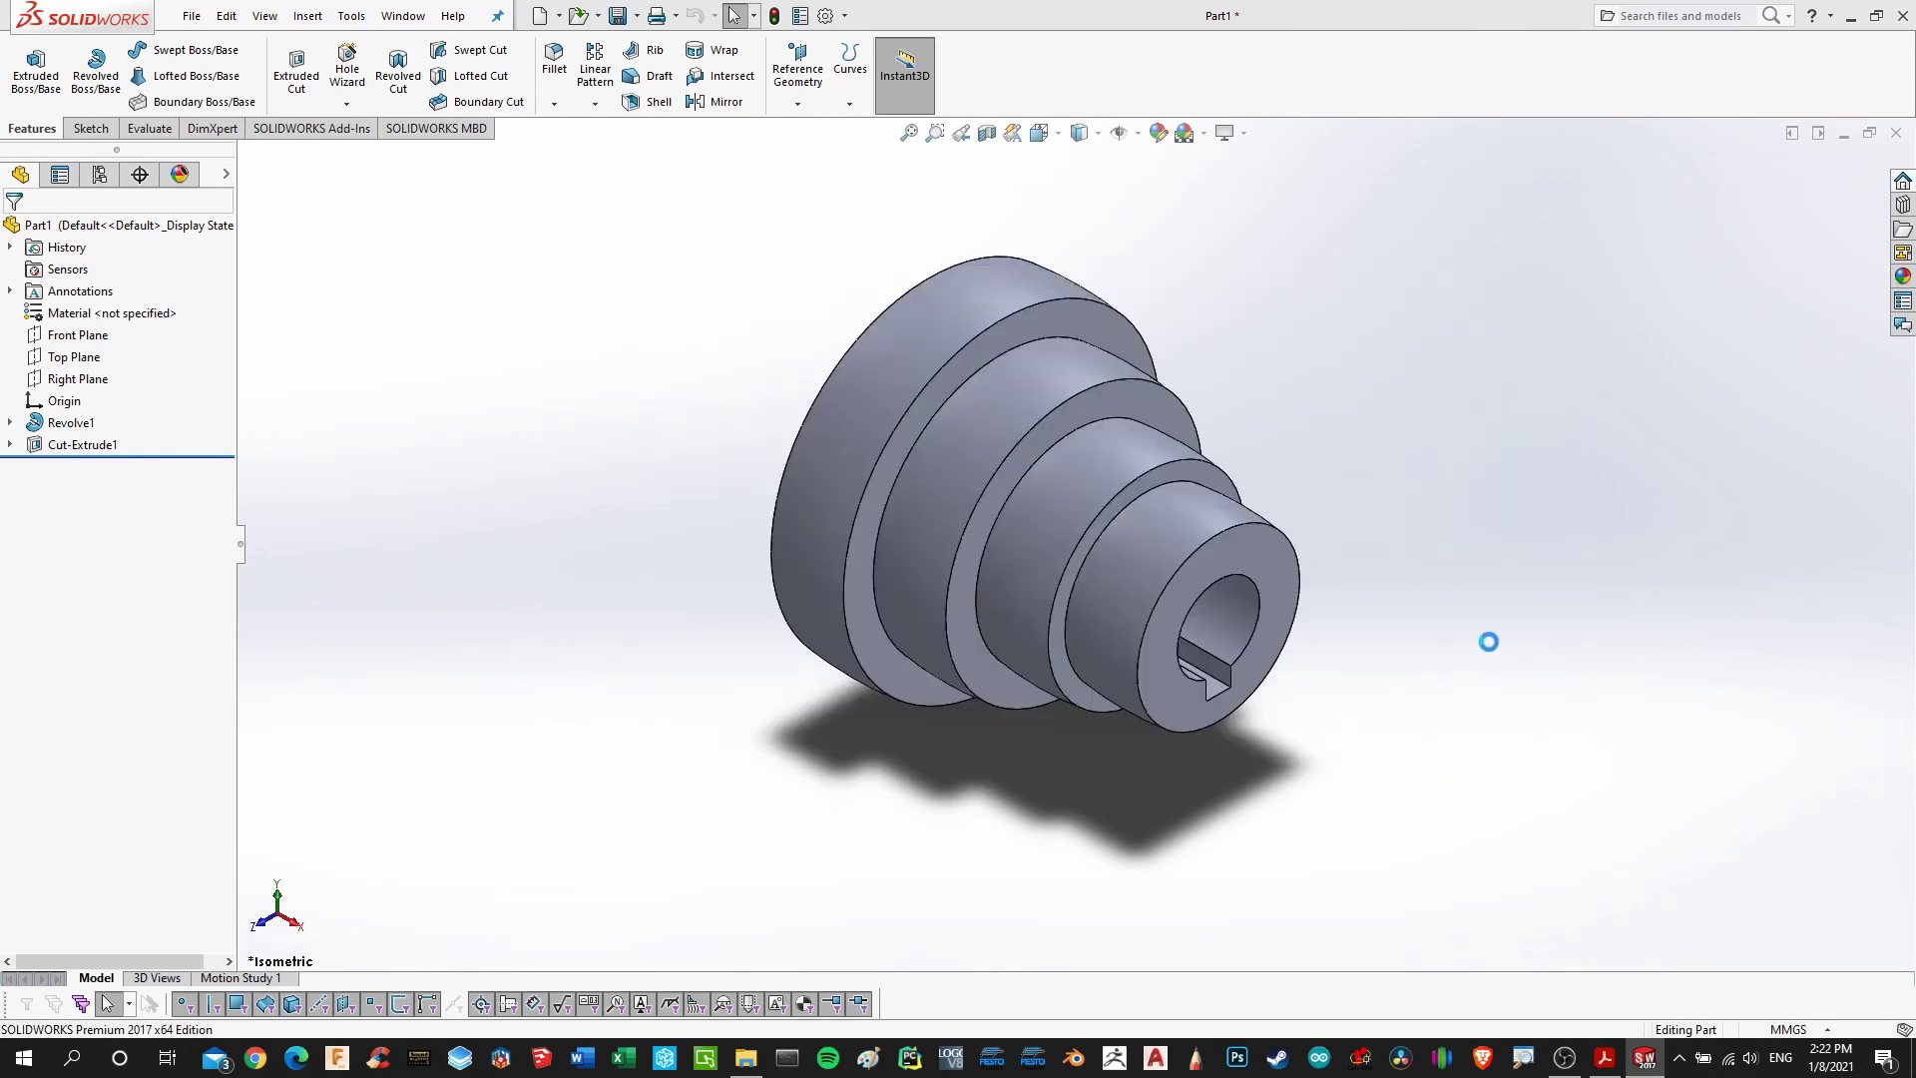